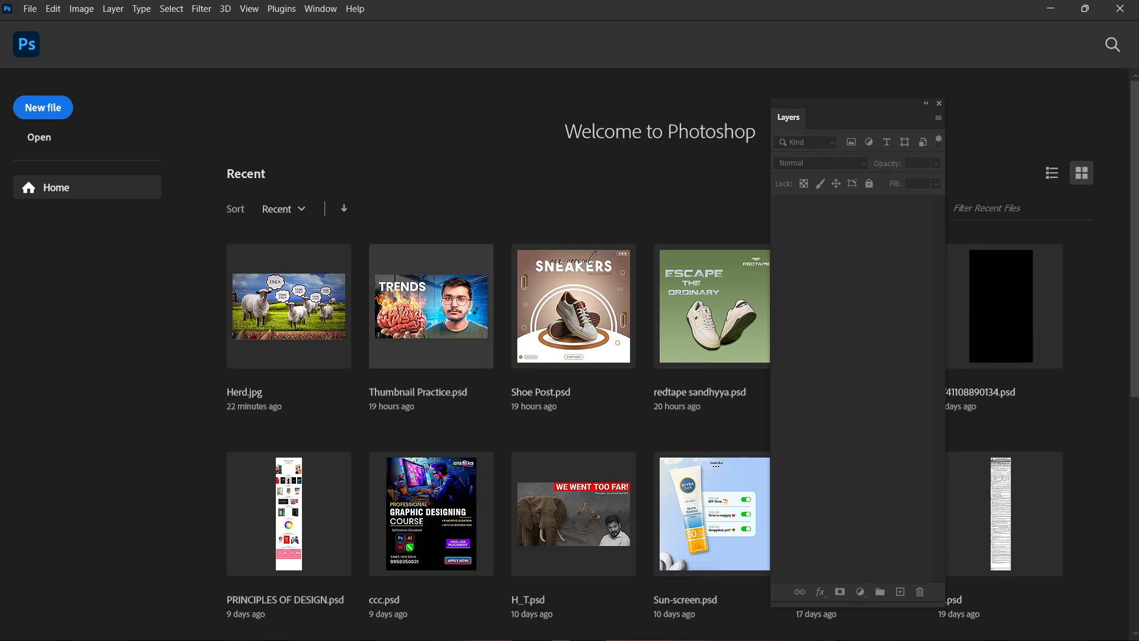
Open Thumbnail Practice.psd from the recent files and reposition the floating Layers panel to review the layer stack.
click(470, 307)
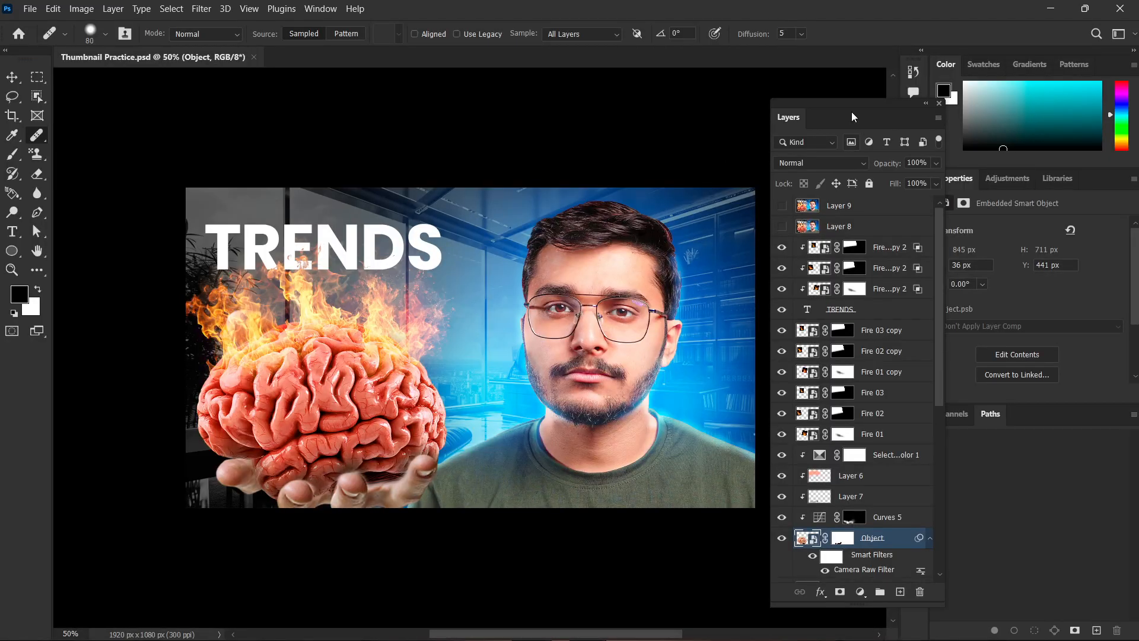
drag(852, 116, 846, 80)
scroll(864, 395, down, 10)
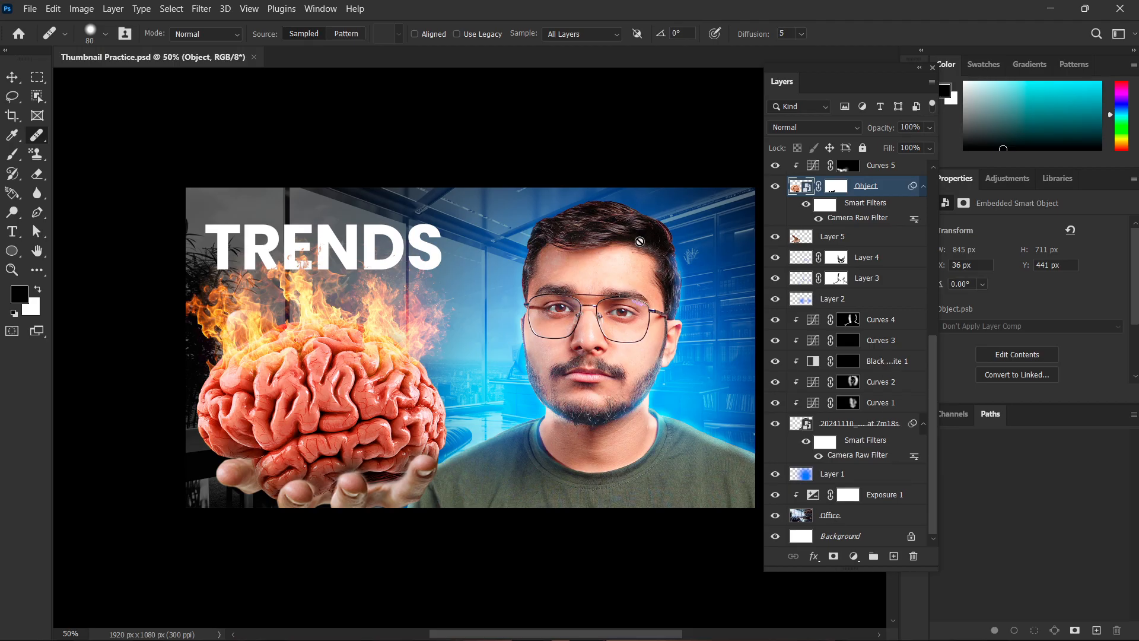
scroll(658, 368, up, 2)
scroll(637, 387, down, 2)
Hide the Curves 1 to 4 and Black & White 1 adjustment layers, toggle the portrait layer, and examine the unadjusted face up close.
click(775, 320)
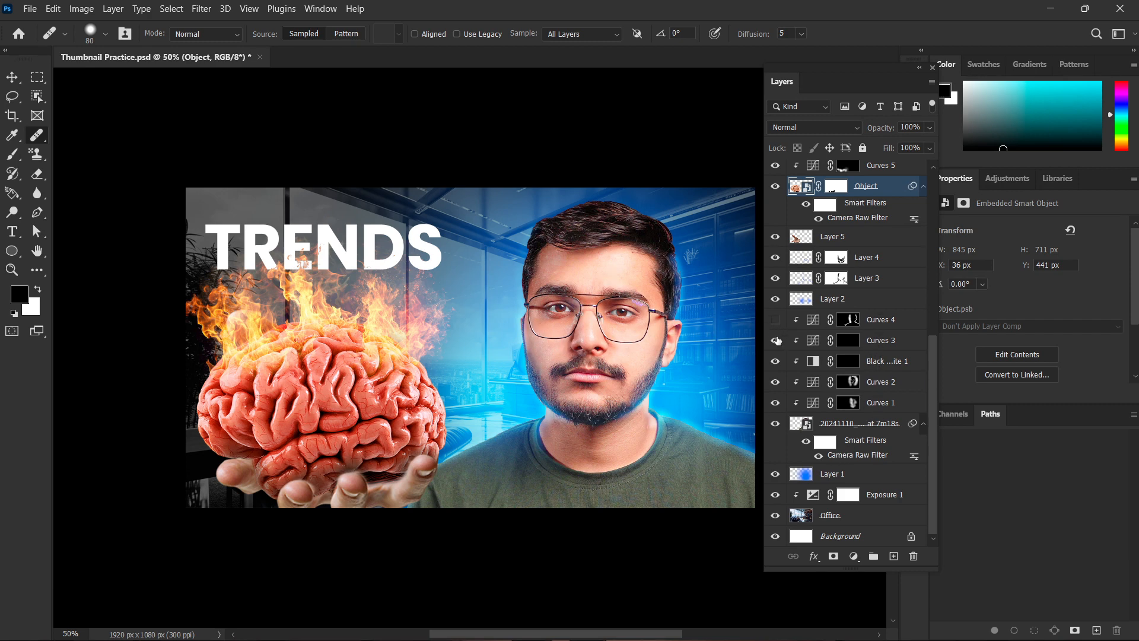
click(775, 382)
click(775, 403)
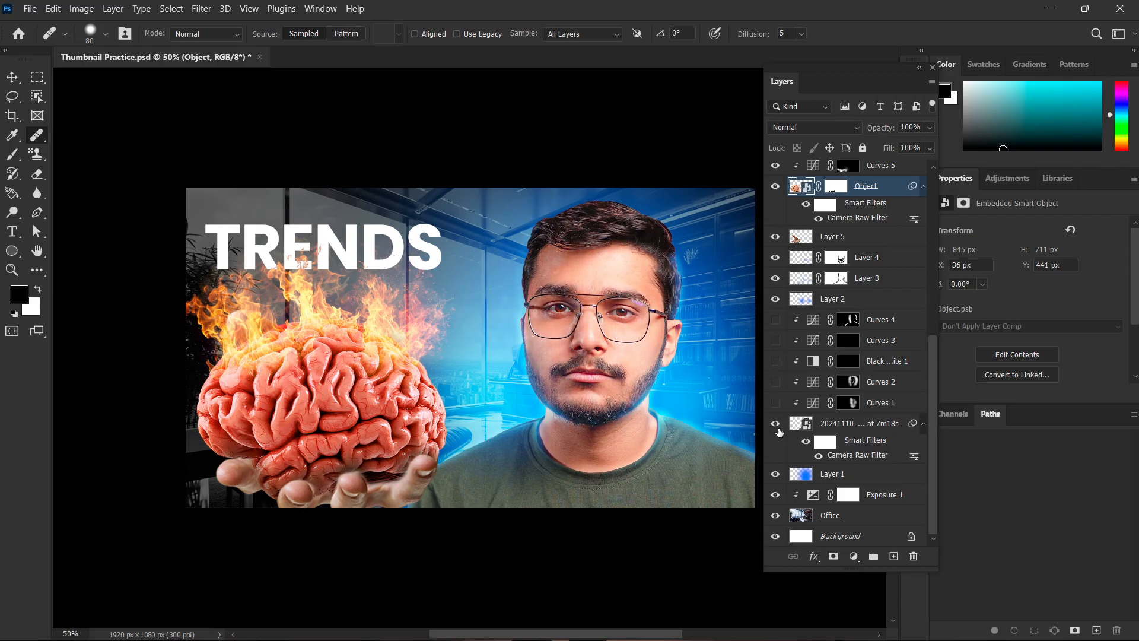
click(775, 423)
click(775, 423)
scroll(608, 330, up, 5)
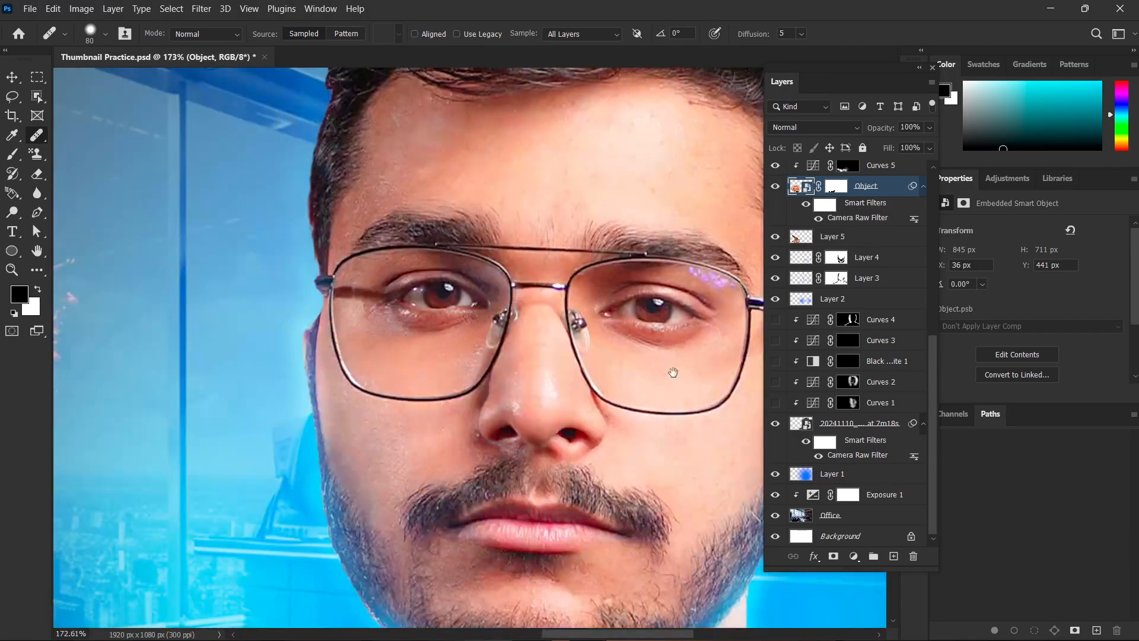
drag(674, 373, 548, 360)
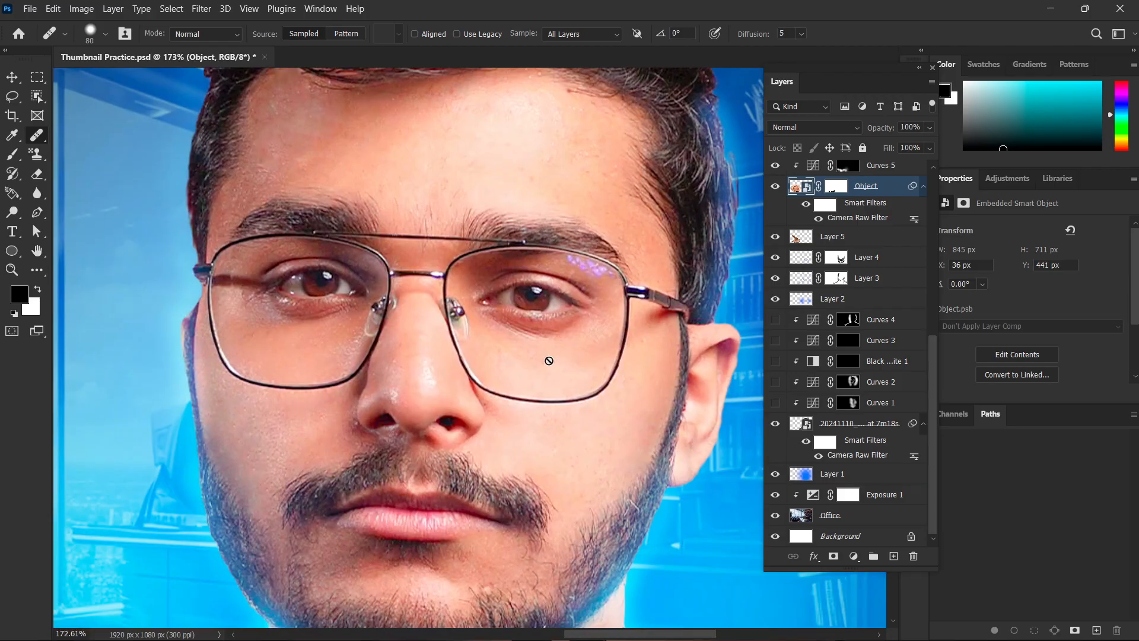
scroll(549, 361, down, 5)
drag(623, 401, 588, 401)
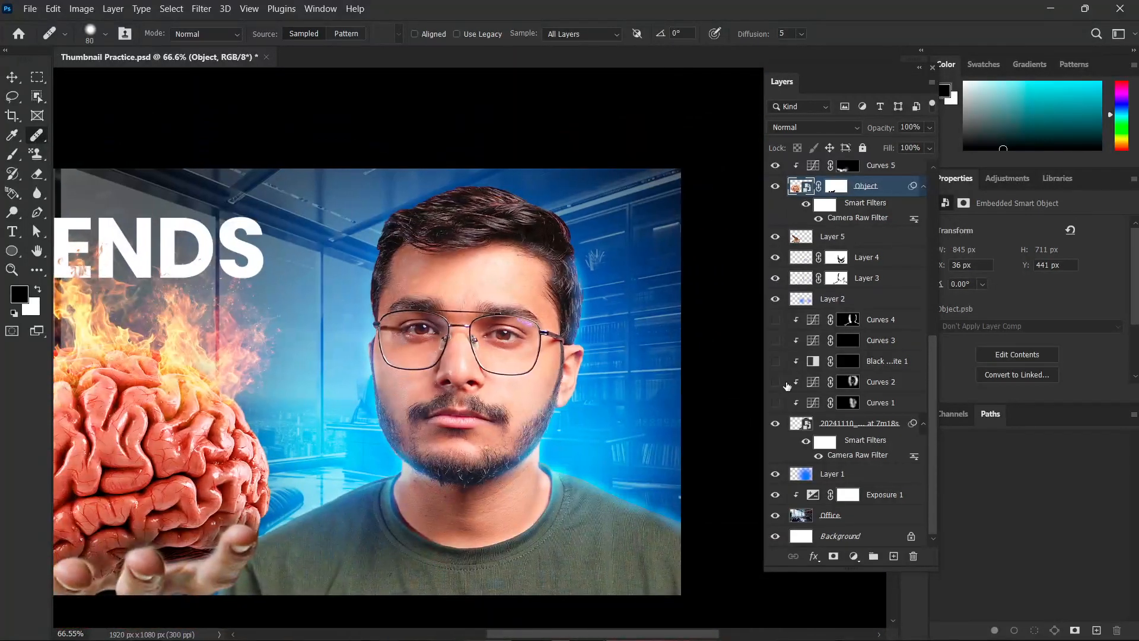
Show the Curves 1 to 4 and Black & White 1 adjustment layers again, toggling Curves 4 to compare its effect.
click(775, 403)
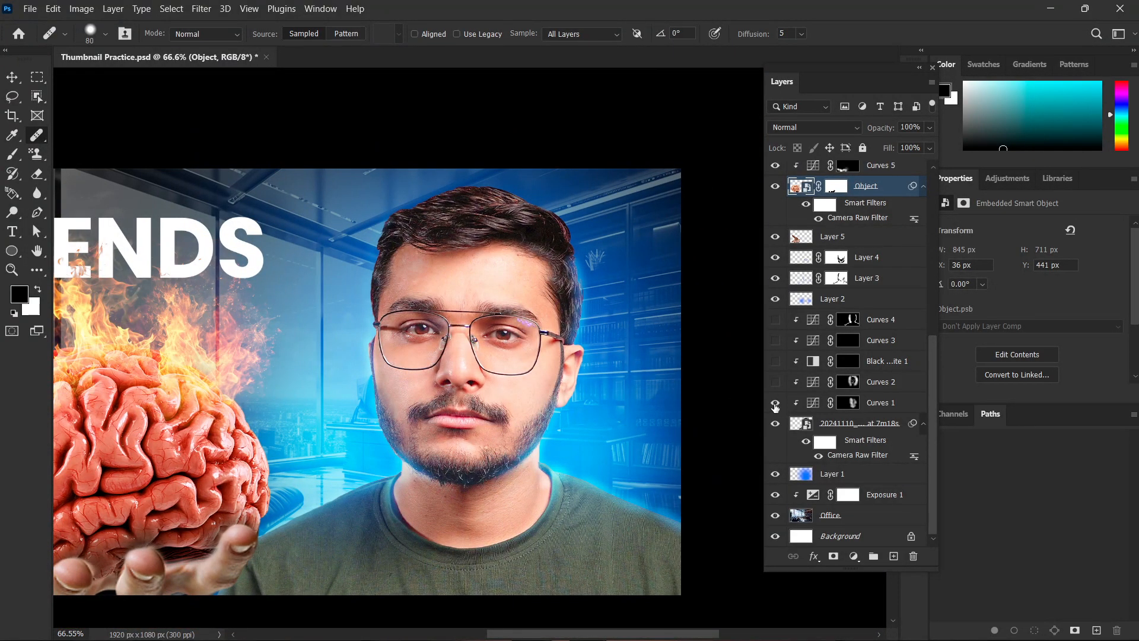
click(775, 383)
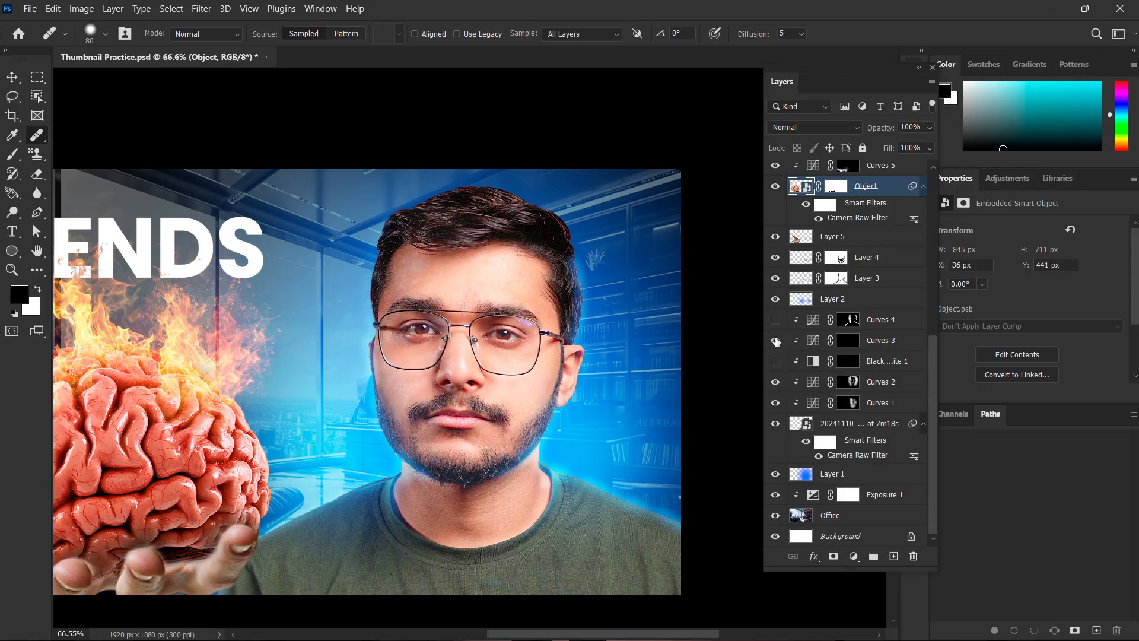
click(776, 362)
click(775, 319)
click(774, 320)
click(775, 320)
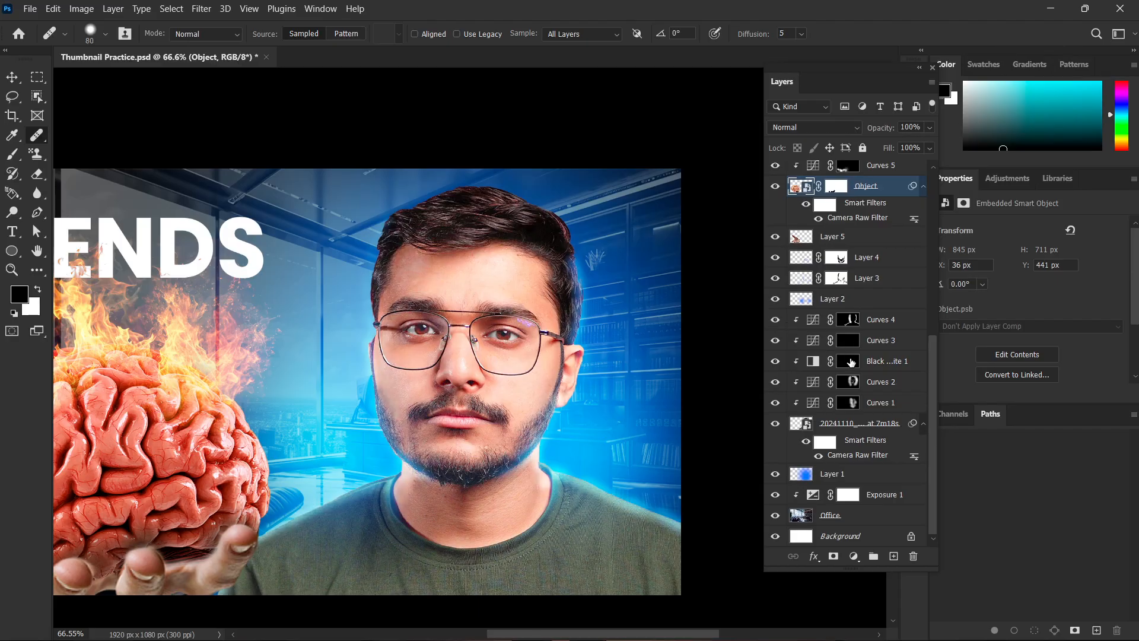
Toggle the visibility of Layer 9 to compare it with the layered thumbnail, and review the whole composition.
scroll(854, 364, up, 5)
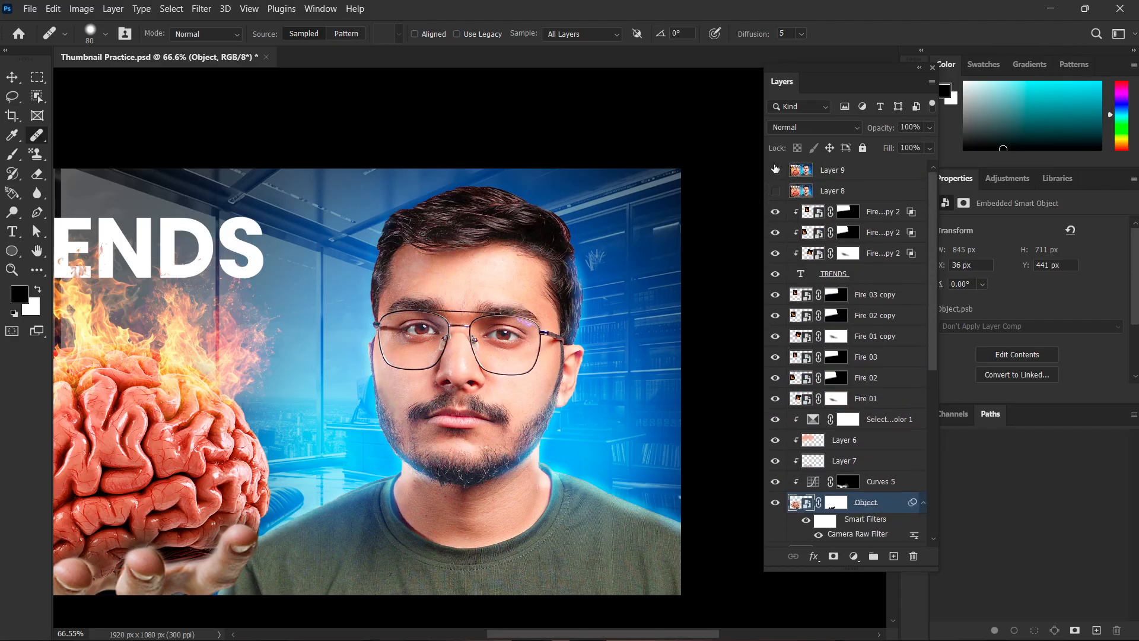
scroll(582, 297, down, 6)
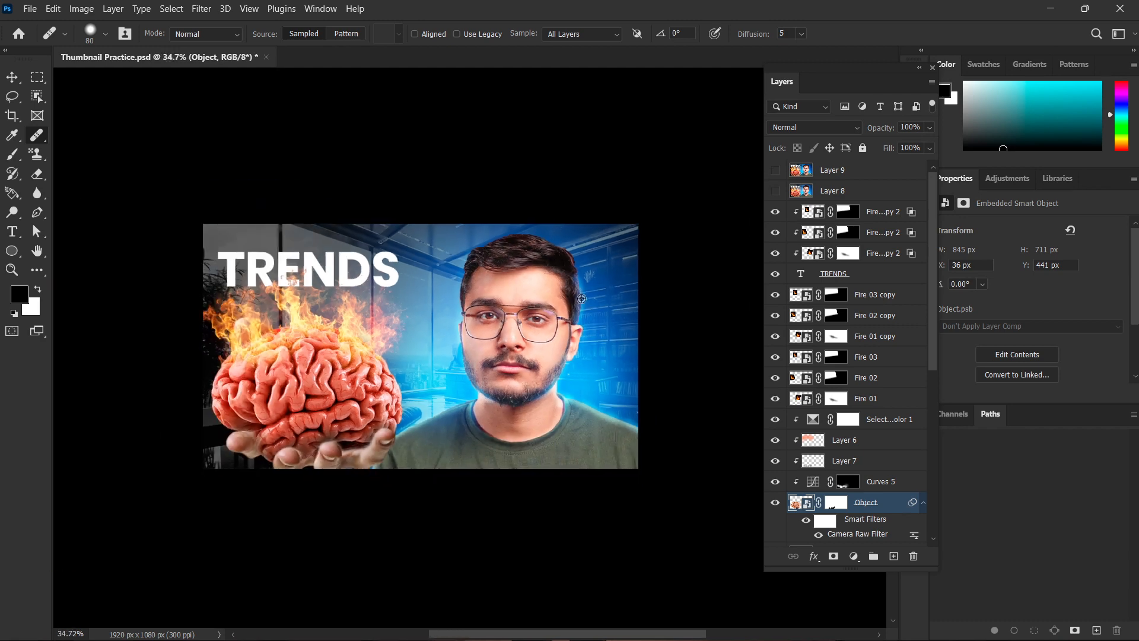
drag(619, 316, 655, 313)
scroll(616, 319, up, 2)
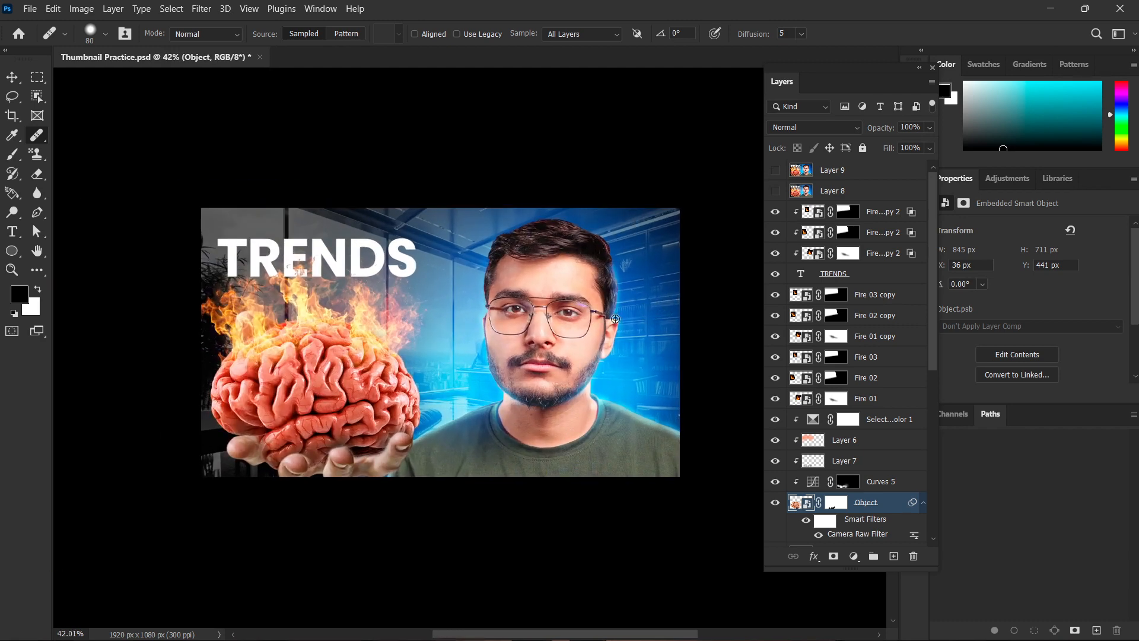
click(775, 171)
click(775, 171)
scroll(579, 298, up, 1)
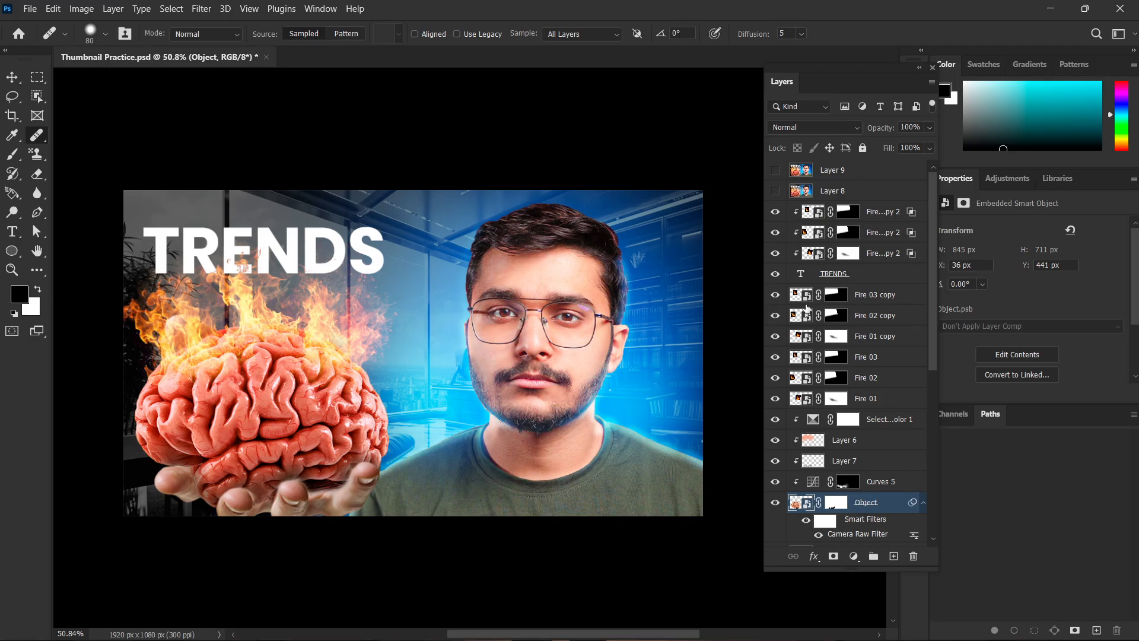
scroll(828, 396, down, 2)
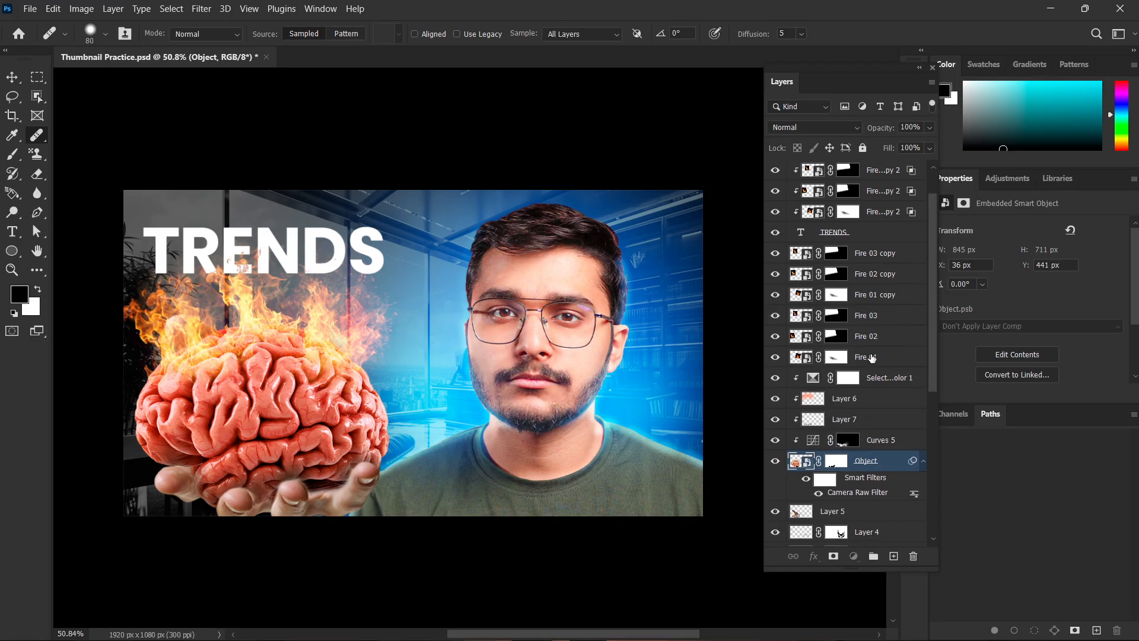
Preview the Fire 01 layer with the Normal and Dissolve blend modes, and return it to Screen.
click(870, 355)
click(815, 126)
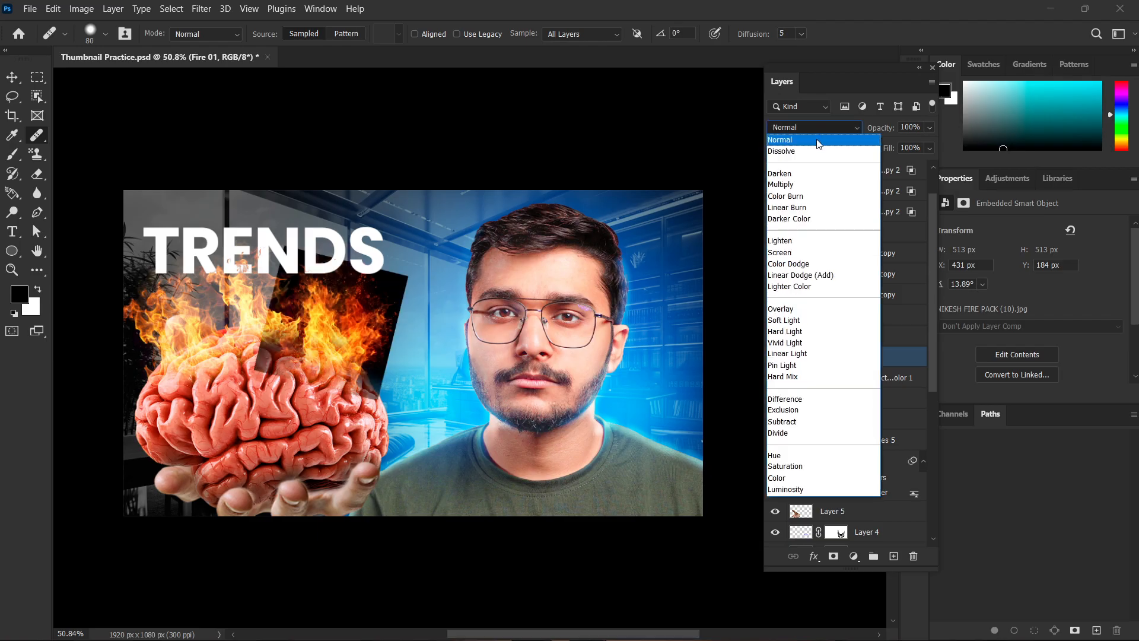
click(817, 144)
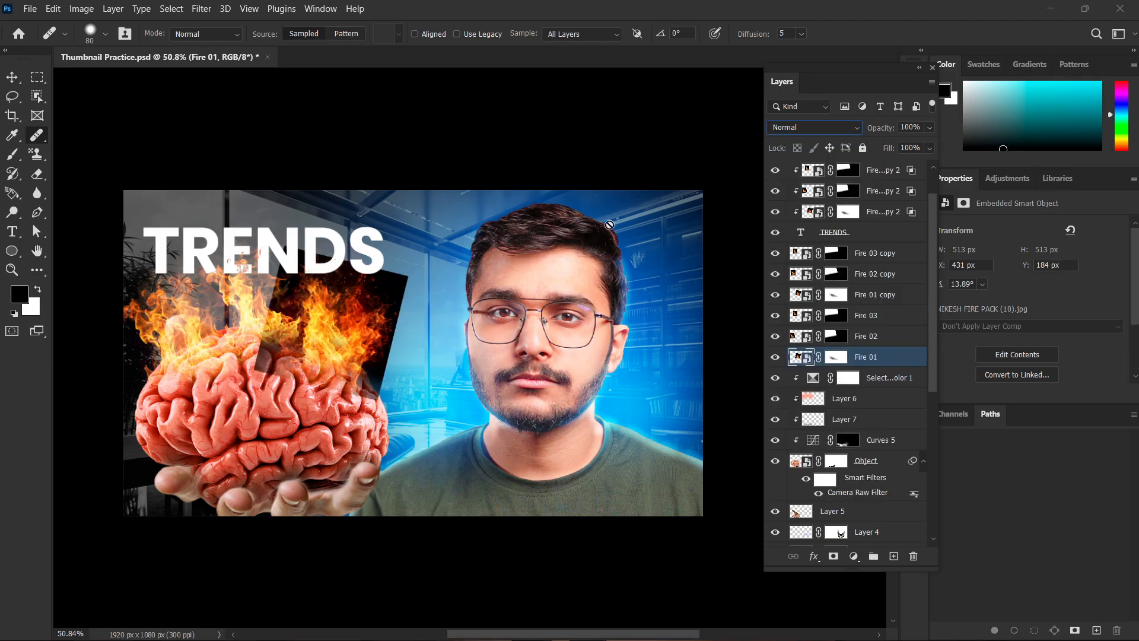
click(804, 129)
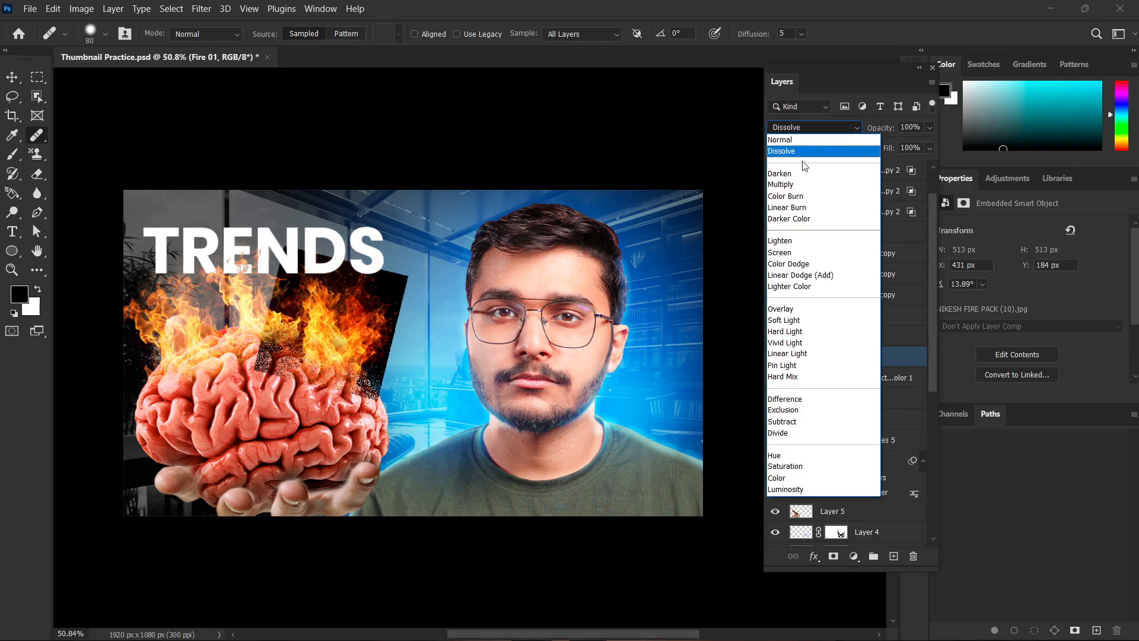
click(809, 253)
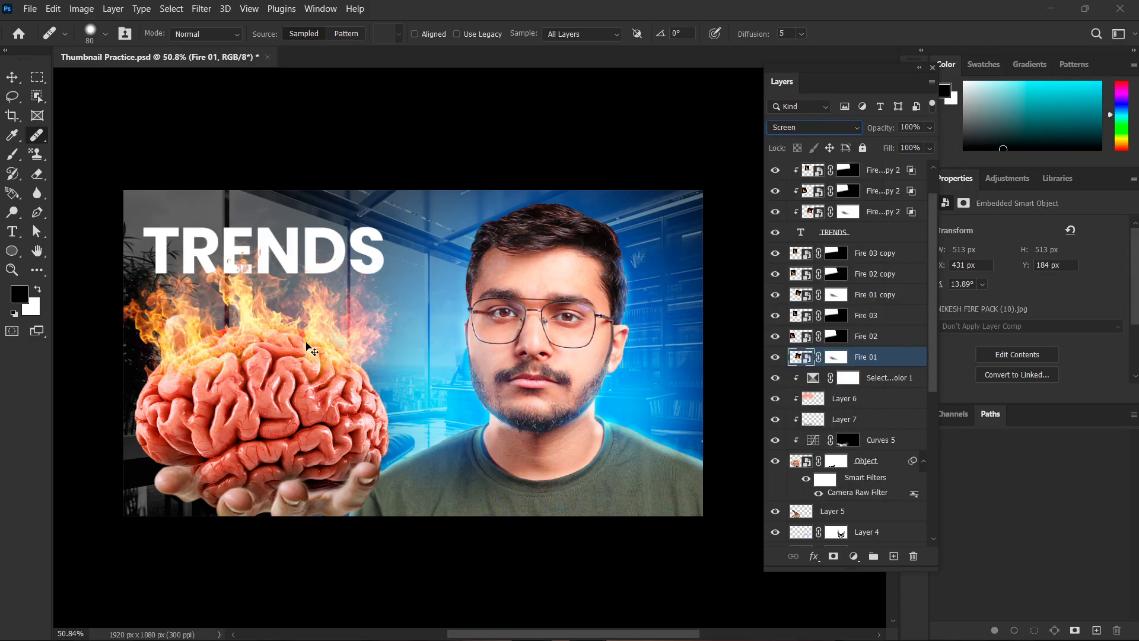
Close Thumbnail Practice.psd without saving the changes.
click(355, 95)
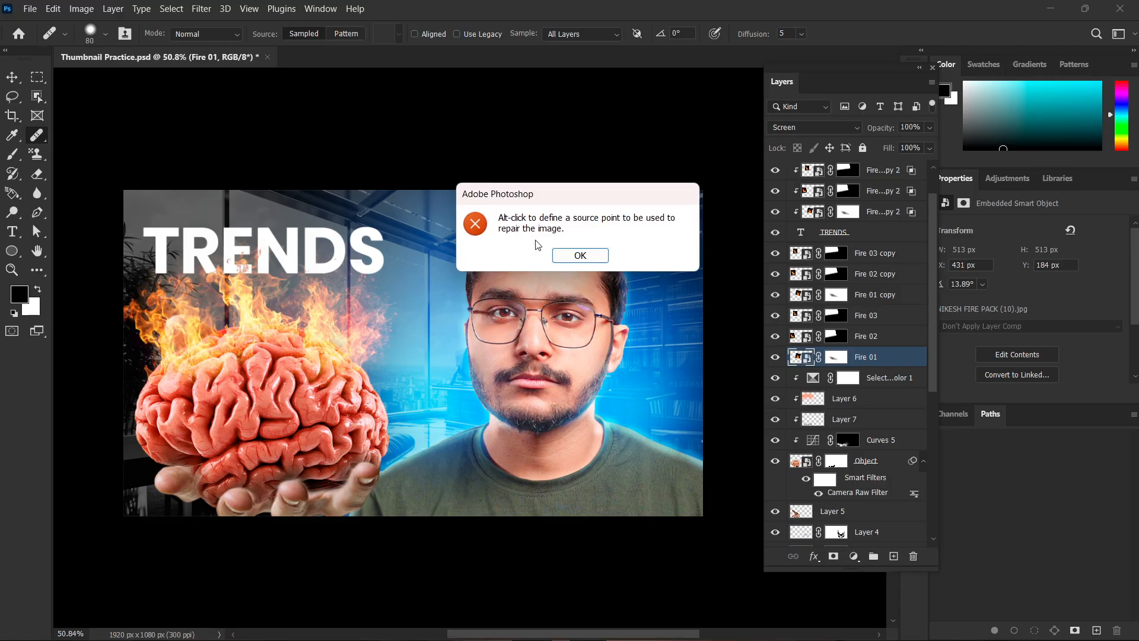
click(566, 260)
key(ctrl+w)
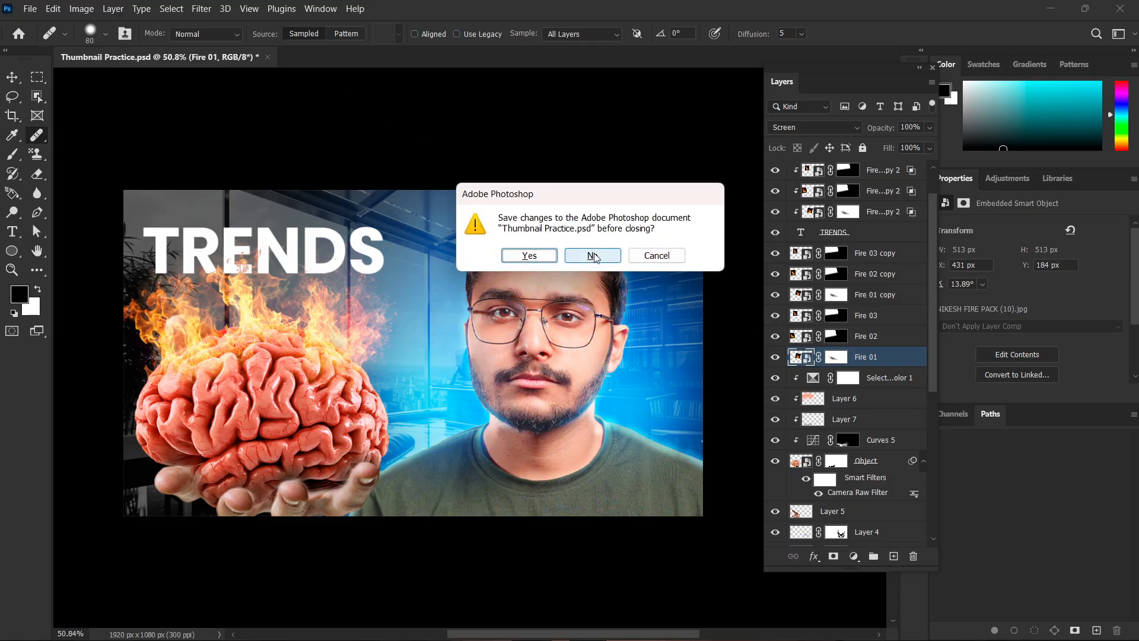
click(593, 256)
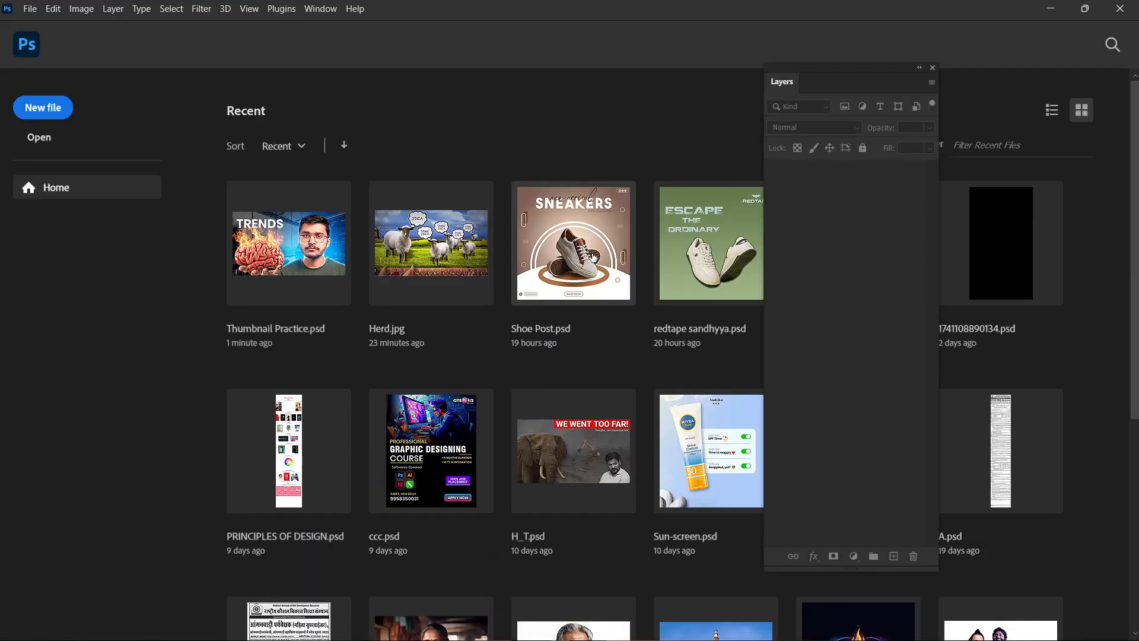
Create a new document from the recent custom preset of 1080 x 1080 px at 100 ppi.
click(65, 116)
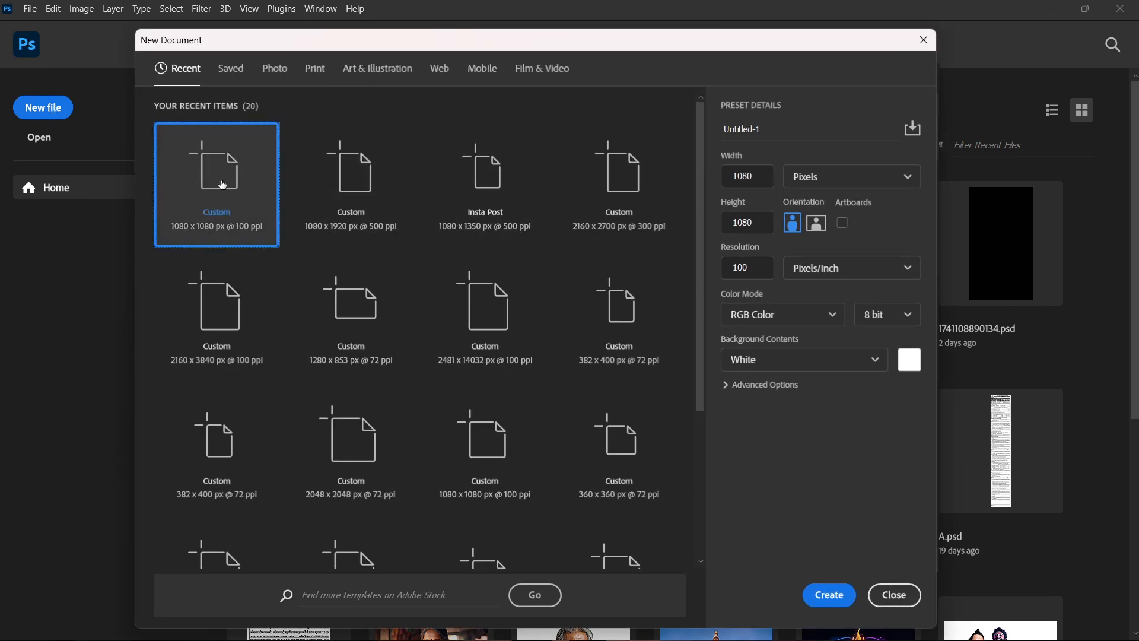
double_click(223, 185)
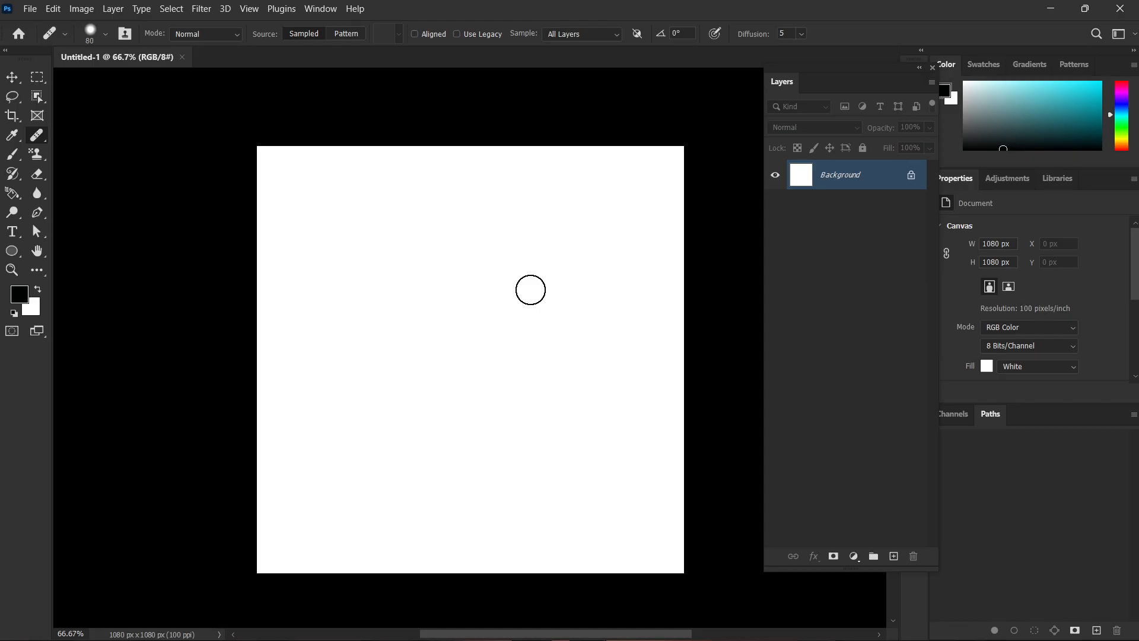
Place the Herd image from Downloads as an embedded object and scale it down to about 59% within the canvas.
key(ctrl+shift+p)
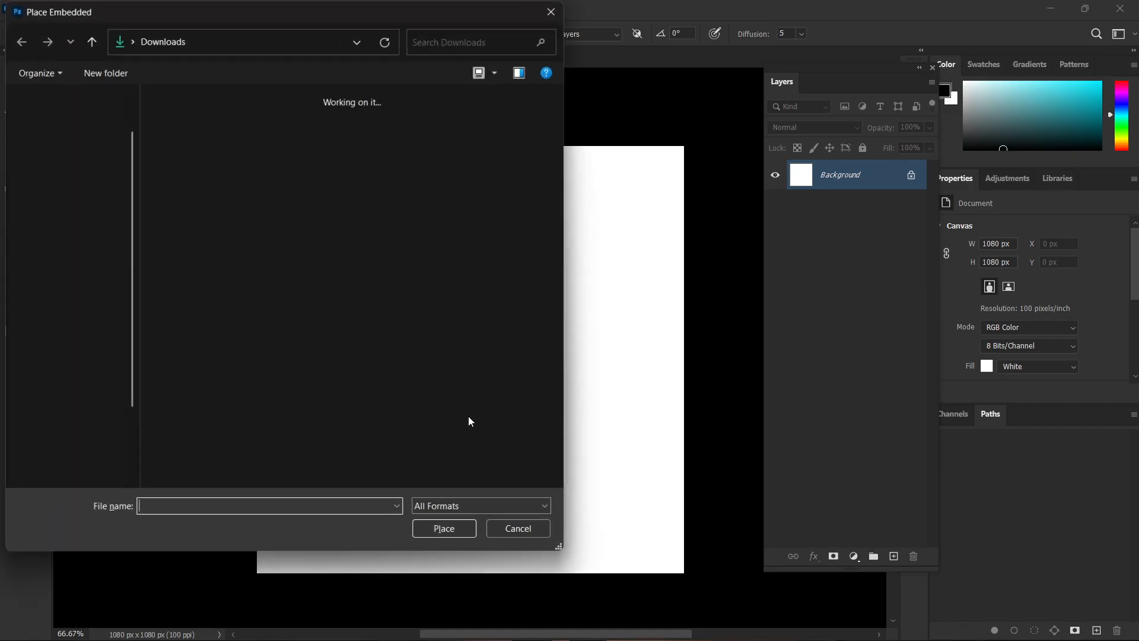
scroll(449, 233, down, 10)
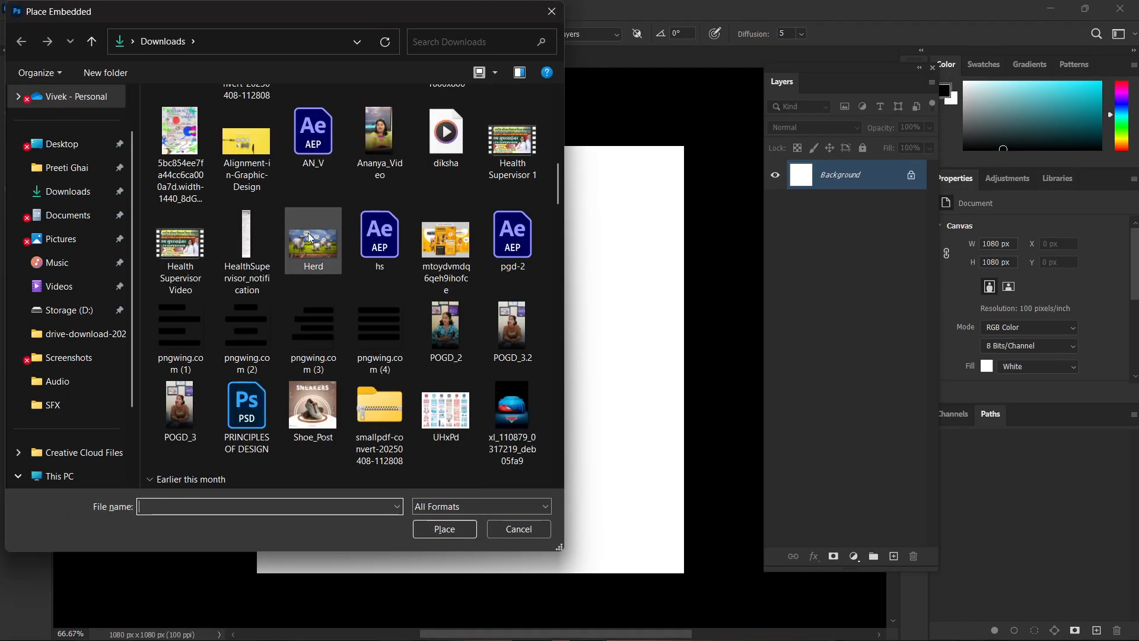
scroll(309, 243, down, 5)
scroll(308, 249, up, 5)
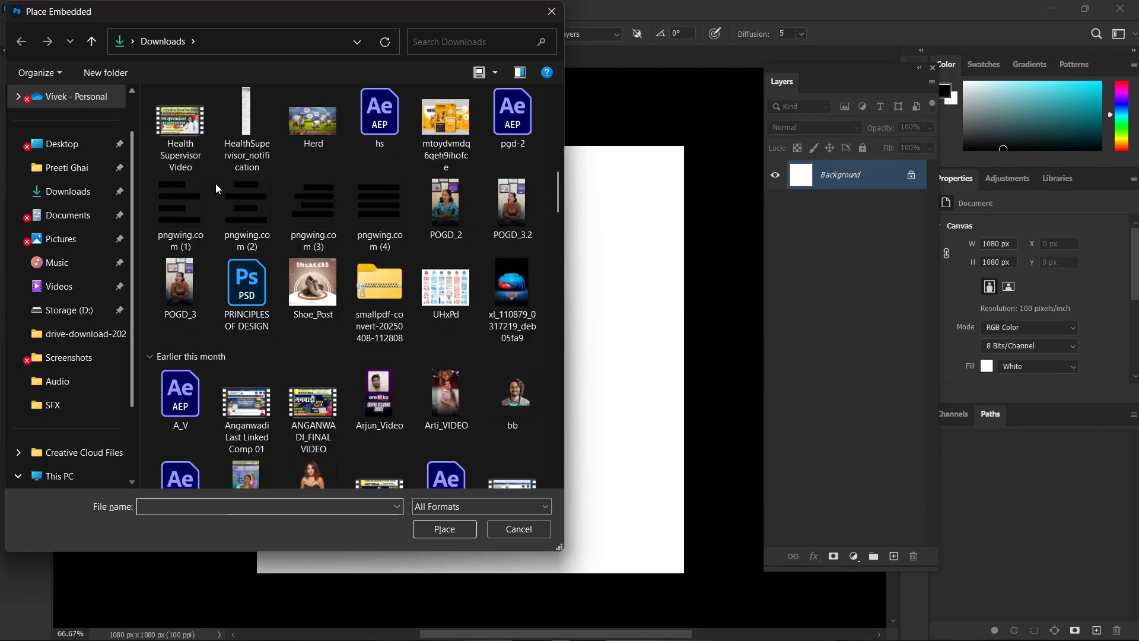
scroll(271, 302, up, 6)
scroll(272, 304, down, 3)
click(312, 354)
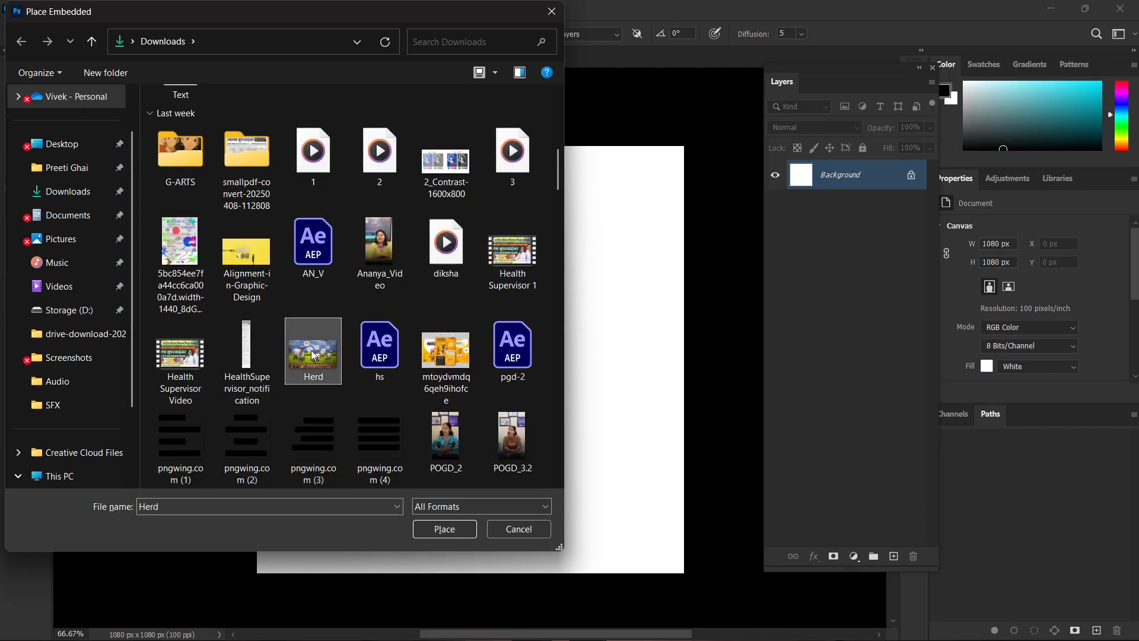
double_click(313, 354)
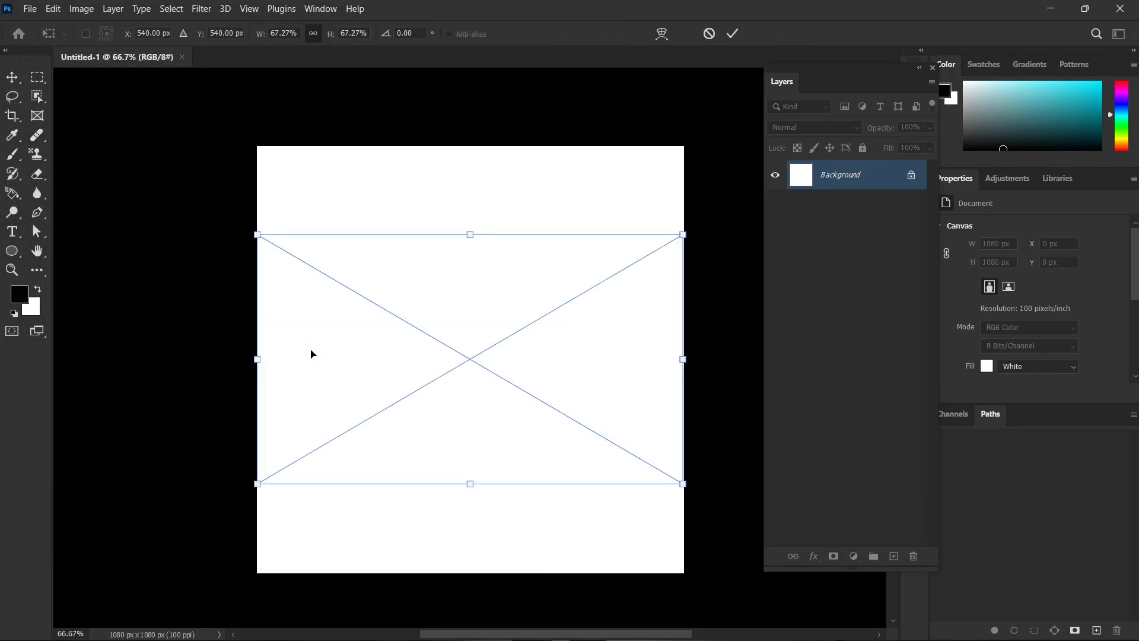
drag(470, 230, 470, 264)
key(Return)
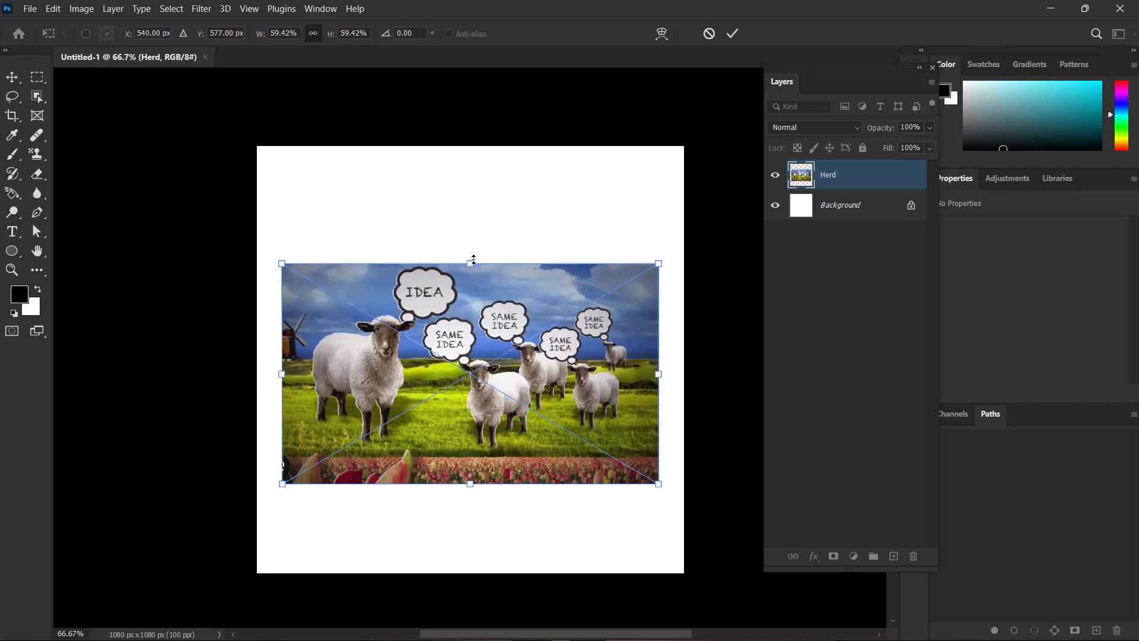
Rasterize the Herd layer and switch to the Move tool.
key(j)
scroll(500, 314, down, 2)
scroll(499, 314, up, 3)
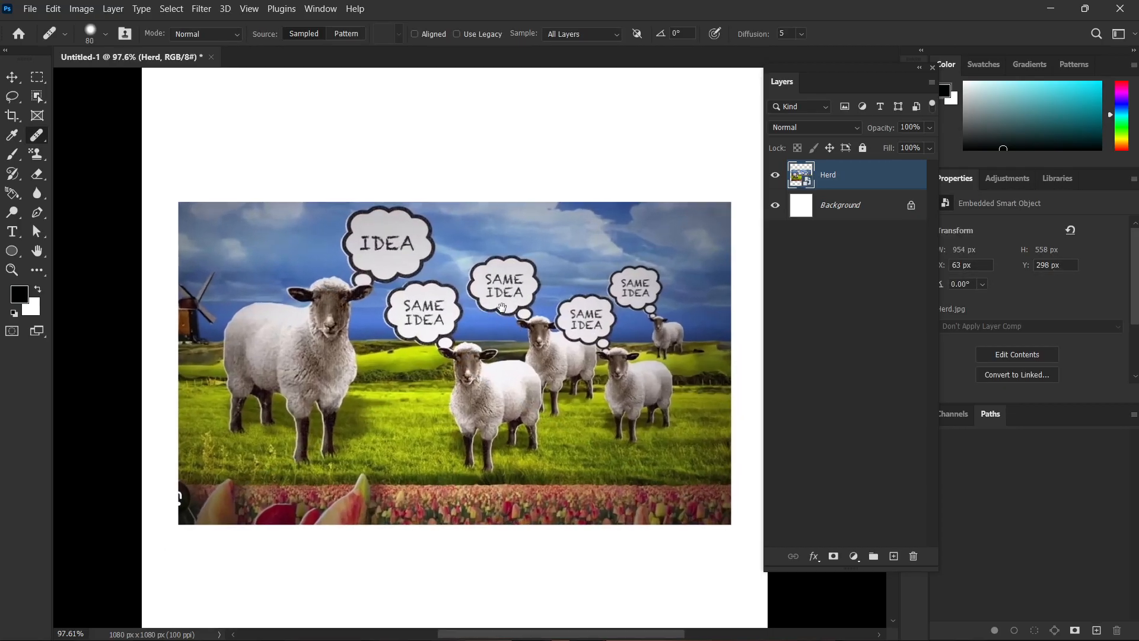
right_click(864, 174)
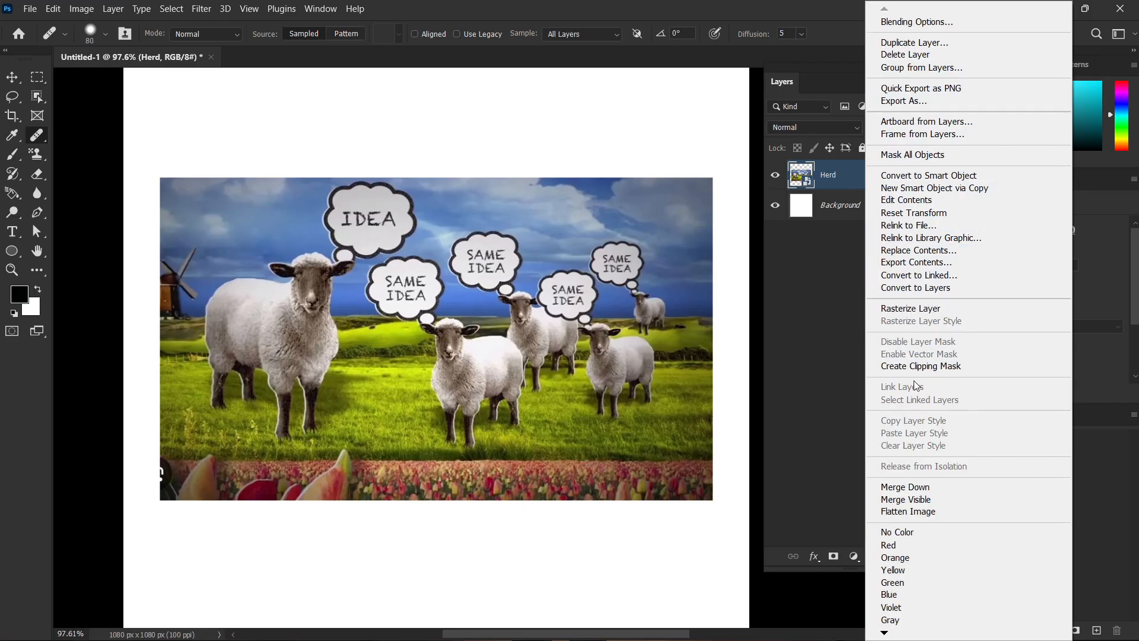
click(926, 309)
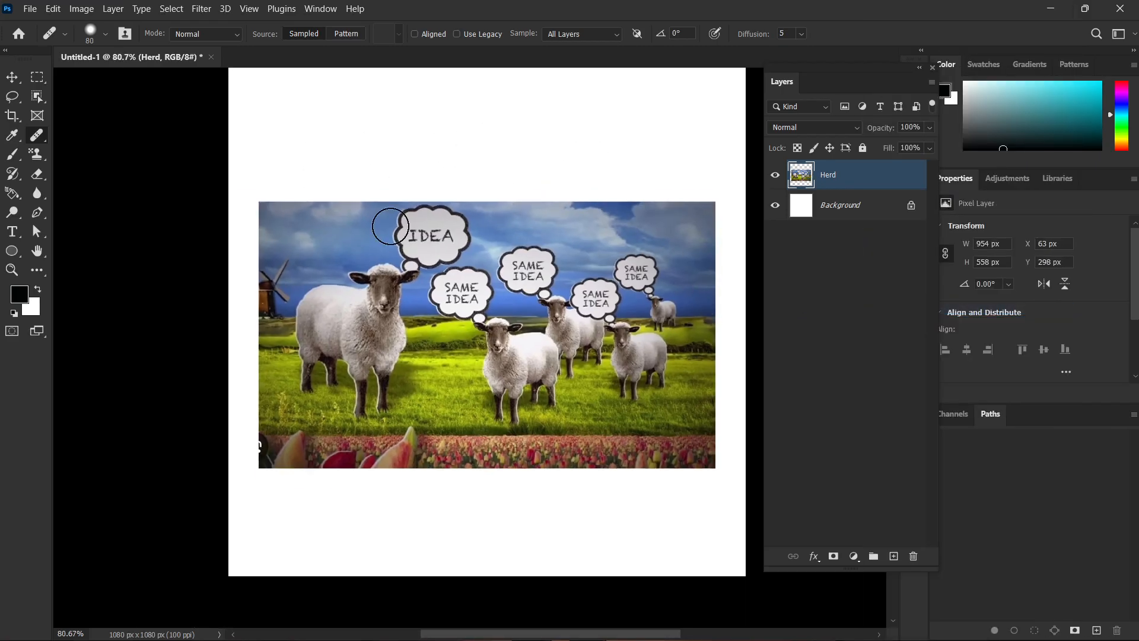
scroll(356, 356, up, 1)
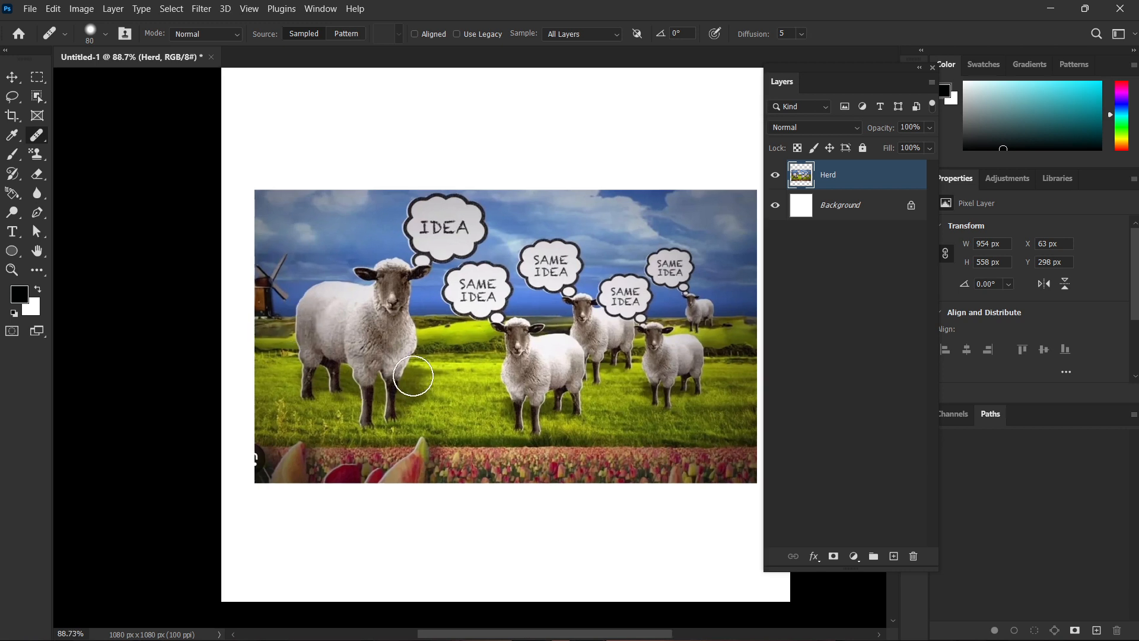
key(v)
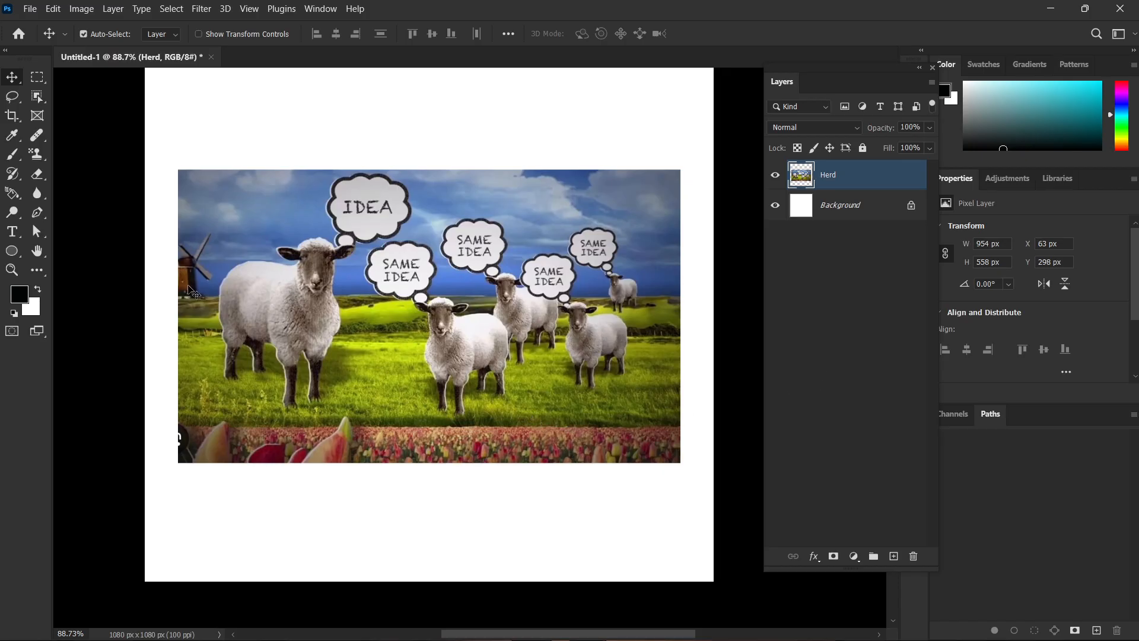
Paint black strokes with the 70 px Brush tool over the sheep and across the empty canvas above the picture.
click(11, 156)
right_click(13, 156)
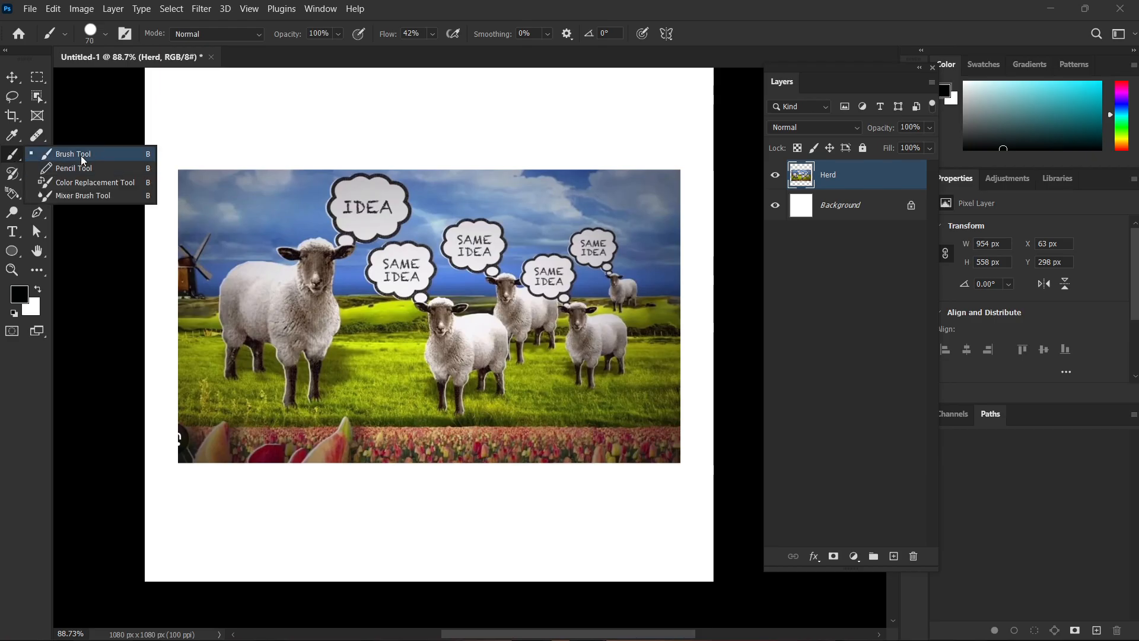
click(83, 155)
scroll(392, 258, up, 2)
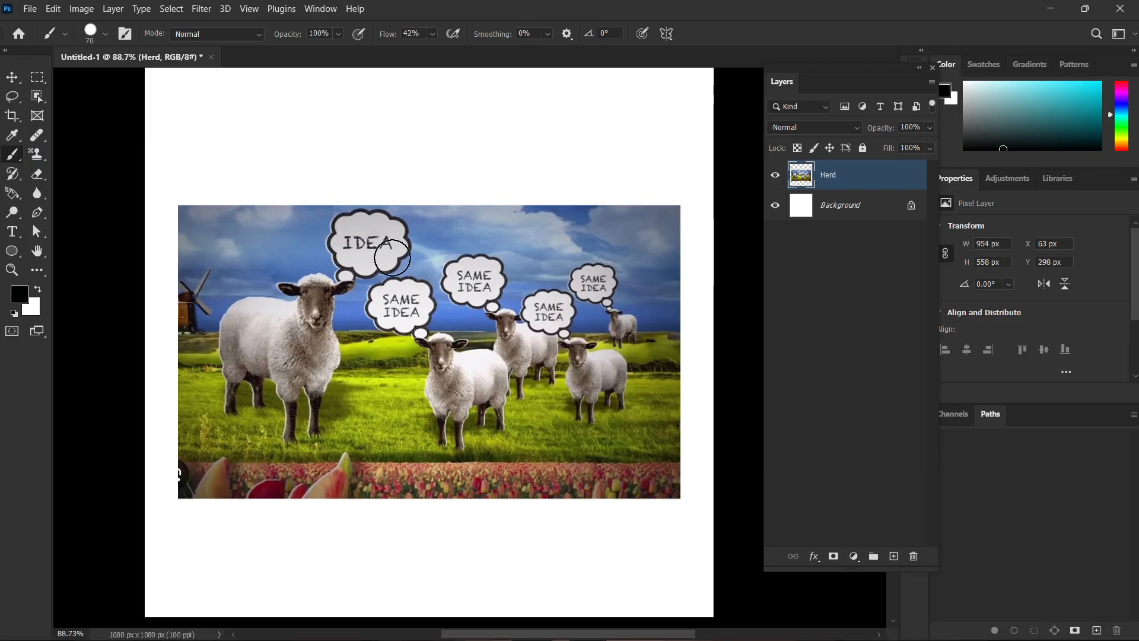
mouse_move(557, 275)
mouse_down()
mouse_move(533, 274)
mouse_move(362, 317)
mouse_move(411, 345)
mouse_move(534, 383)
mouse_up()
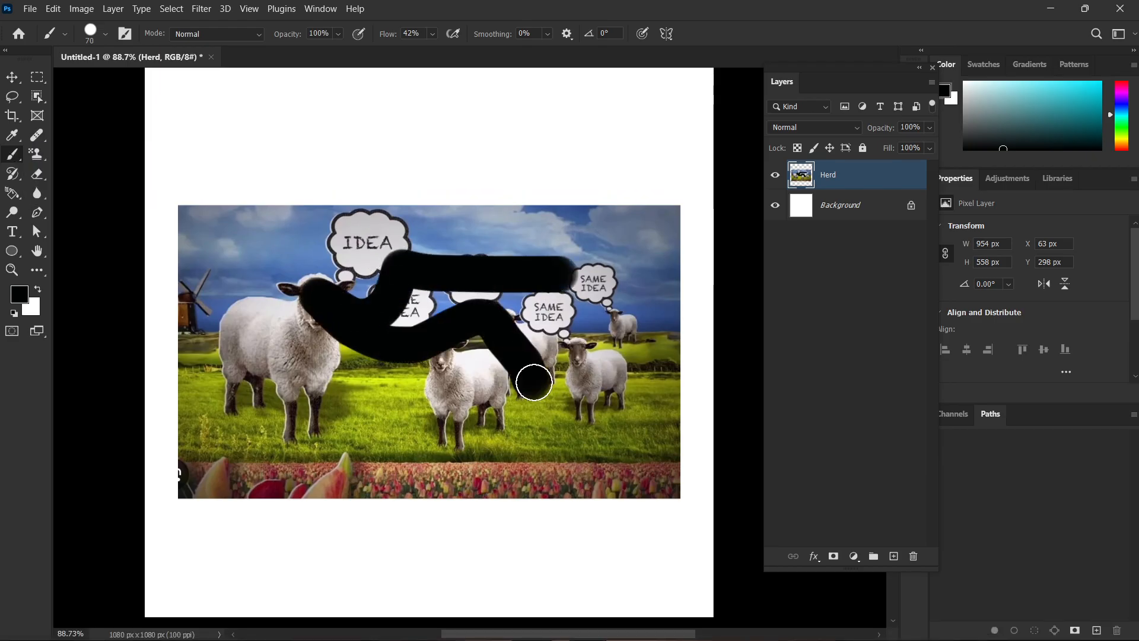
scroll(534, 382, up, 2)
mouse_move(260, 125)
mouse_down()
mouse_move(367, 158)
mouse_move(510, 141)
mouse_move(588, 148)
mouse_up()
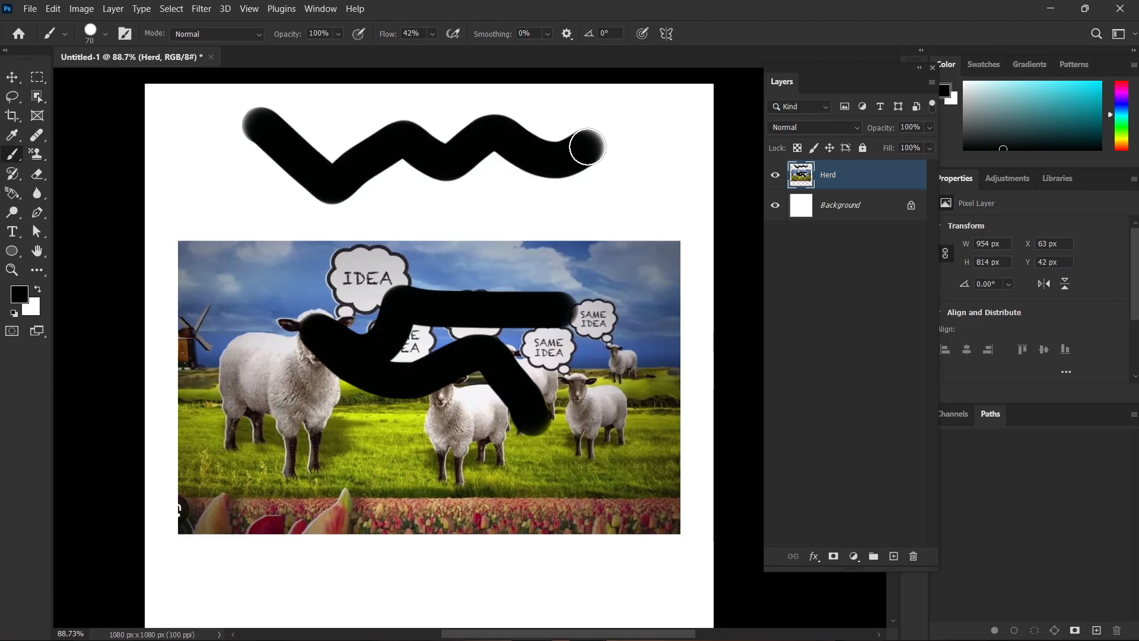
Hide the Background layer and paint another black stroke on the Herd layer across the transparent area above the picture.
click(866, 209)
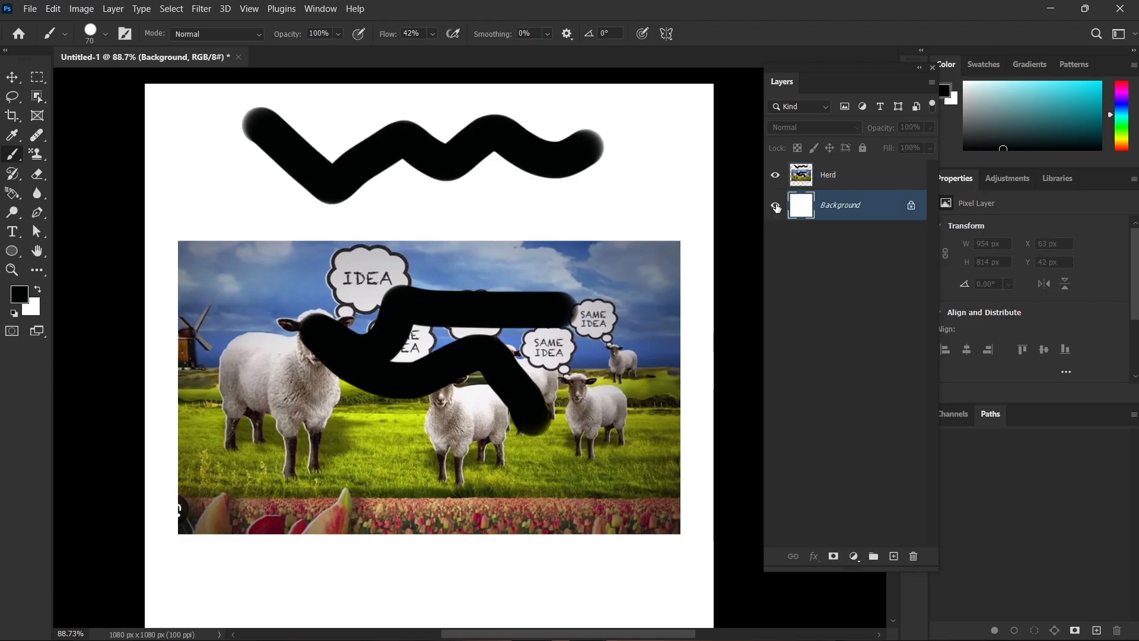
click(775, 205)
scroll(484, 266, down, 1)
scroll(484, 266, down, 1)
scroll(529, 120, up, 1)
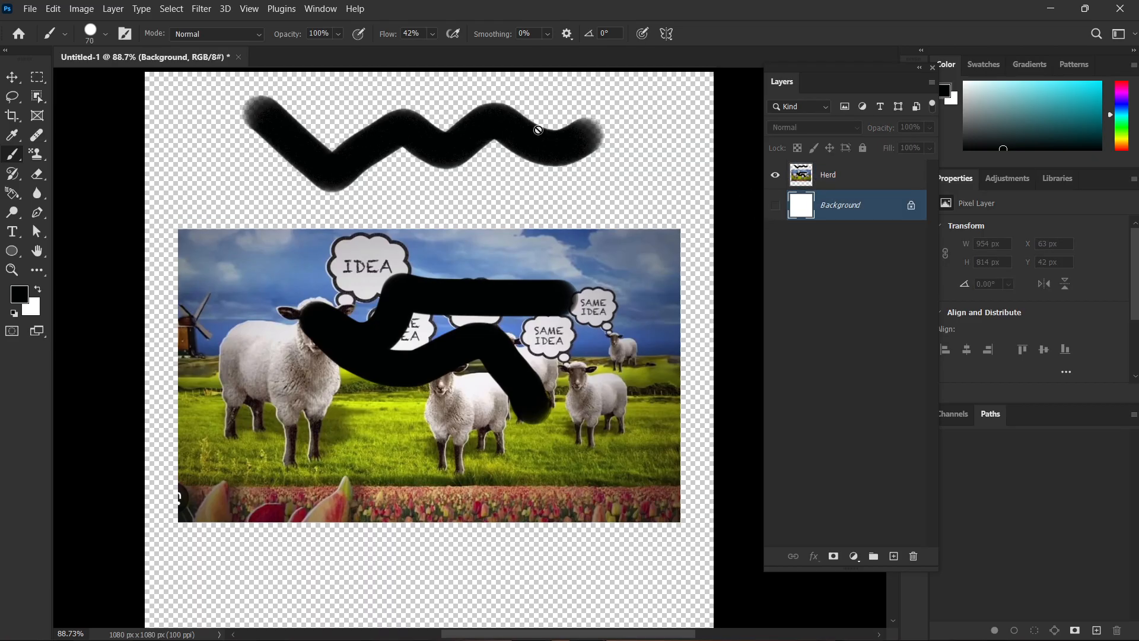
click(873, 181)
mouse_move(635, 90)
mouse_down()
mouse_move(658, 148)
mouse_move(509, 142)
mouse_move(197, 100)
mouse_move(181, 131)
mouse_up()
Undo all trial brush strokes on the Herd layer and hide the Background layer.
key(ctrl+z)
key(ctrl+z)
key(ctrl+z)
key(ctrl+z)
key(ctrl+z)
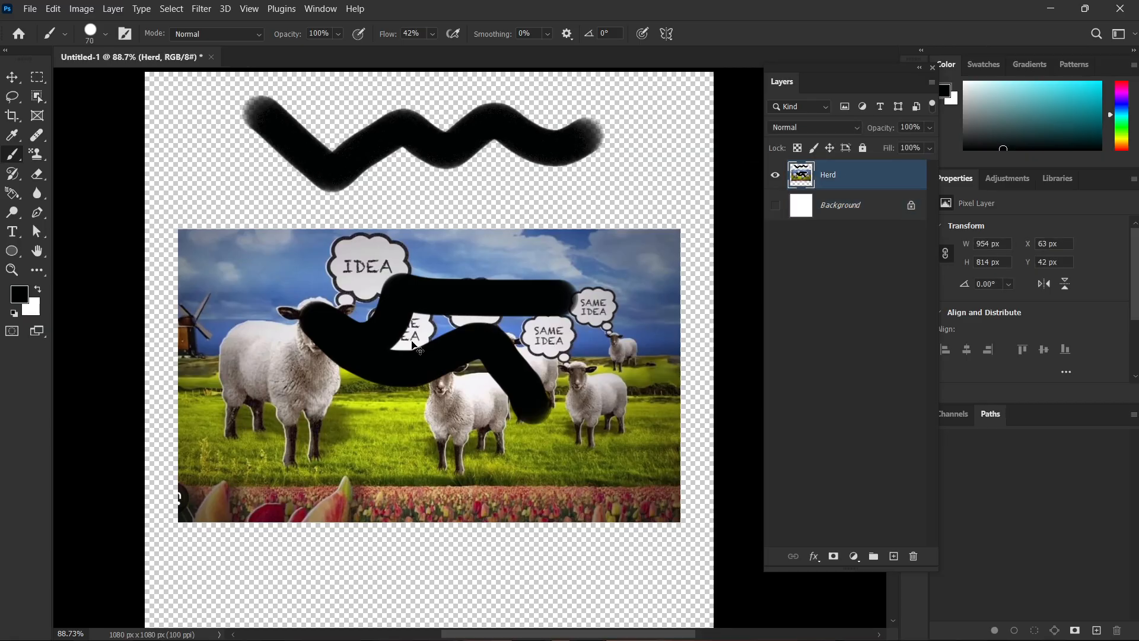
click(775, 205)
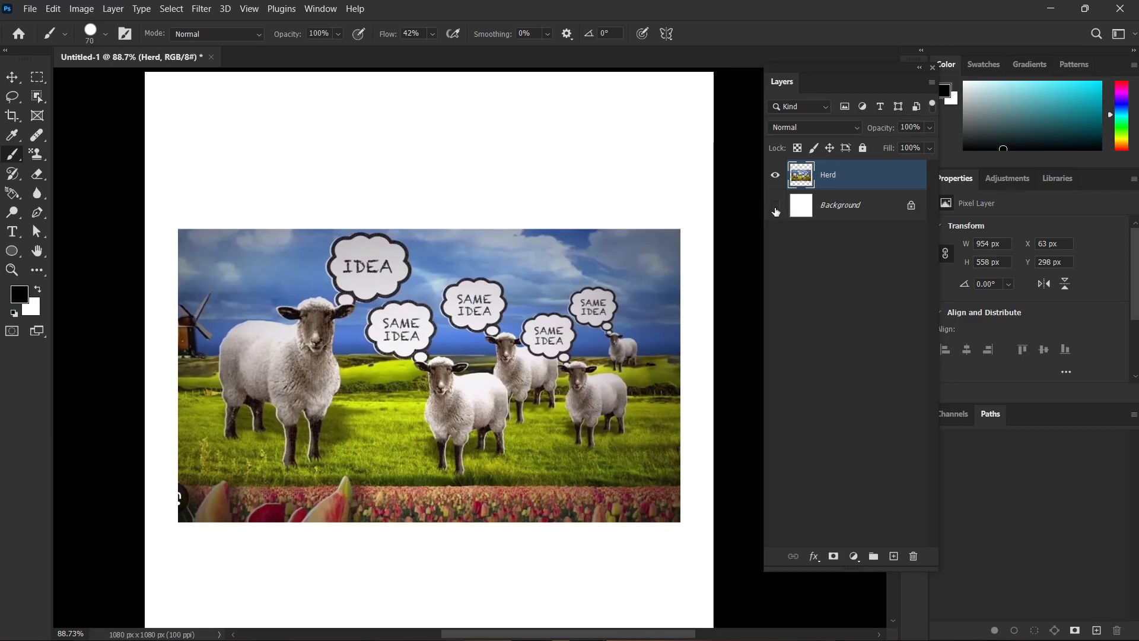
scroll(528, 333, down, 1)
Paint a black stroke across the sheep and another across the transparent area above, and undo the upper one.
mouse_move(237, 254)
mouse_down()
mouse_move(279, 303)
mouse_move(427, 369)
mouse_move(490, 332)
mouse_up()
scroll(494, 336, up, 1)
scroll(495, 336, up, 1)
mouse_move(199, 113)
mouse_down()
mouse_move(261, 131)
mouse_move(510, 138)
mouse_up()
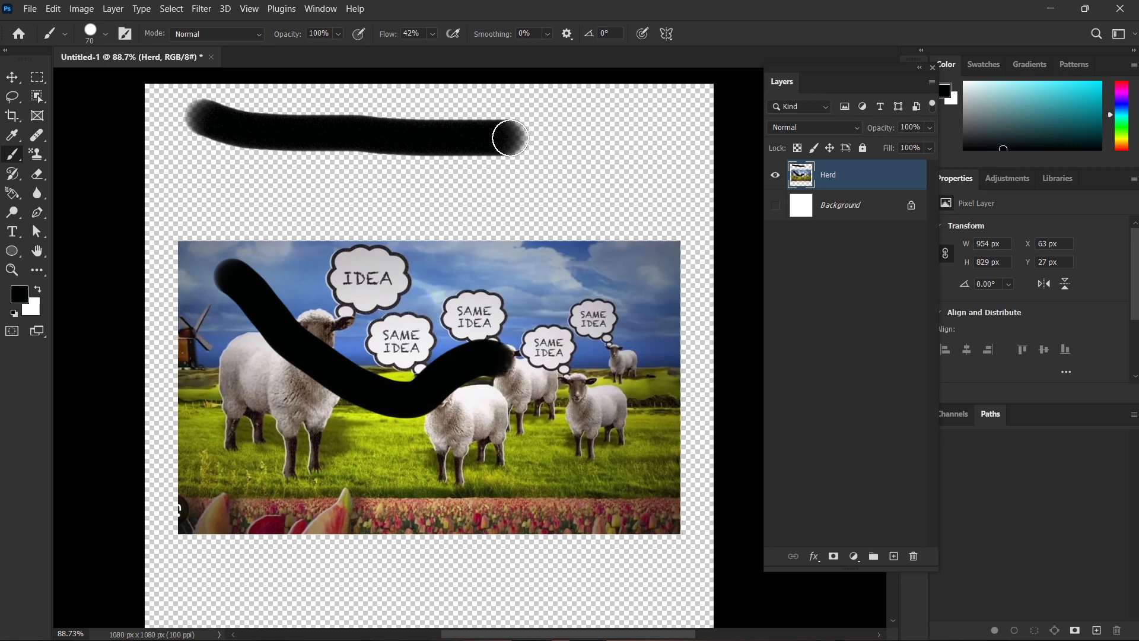
drag(511, 137, 492, 129)
key(ctrl+z)
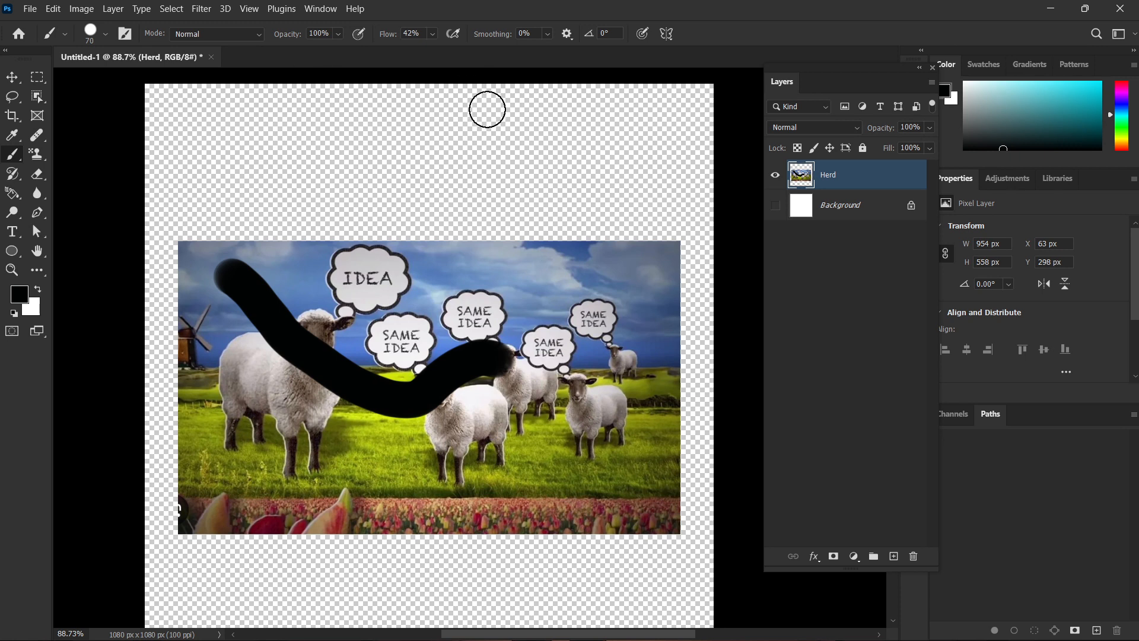
Select a rectangle of about 159 x 216 px over the picture's upper edge, delete its pixels, and undo the deletion.
key(m)
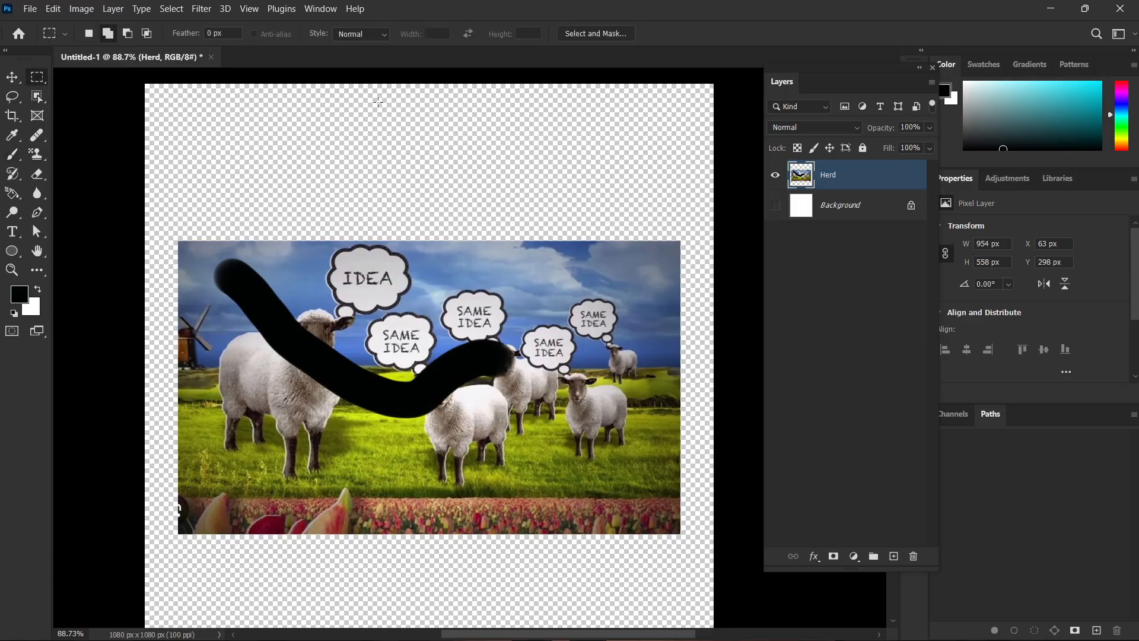
drag(283, 98, 527, 187)
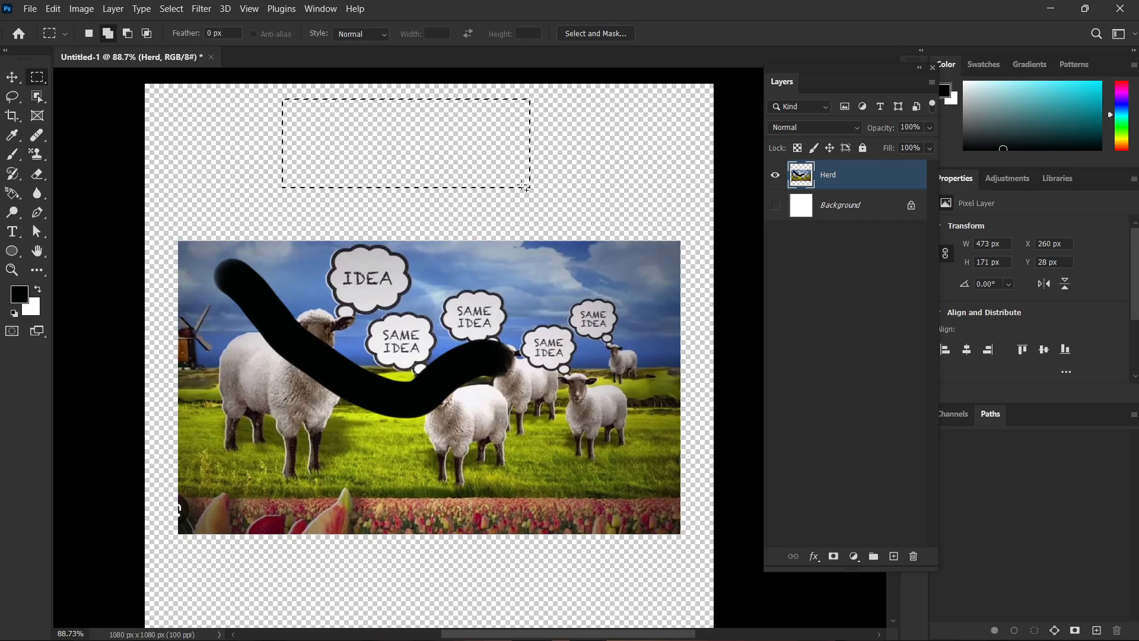
click(524, 188)
drag(427, 194, 511, 308)
key(Delete)
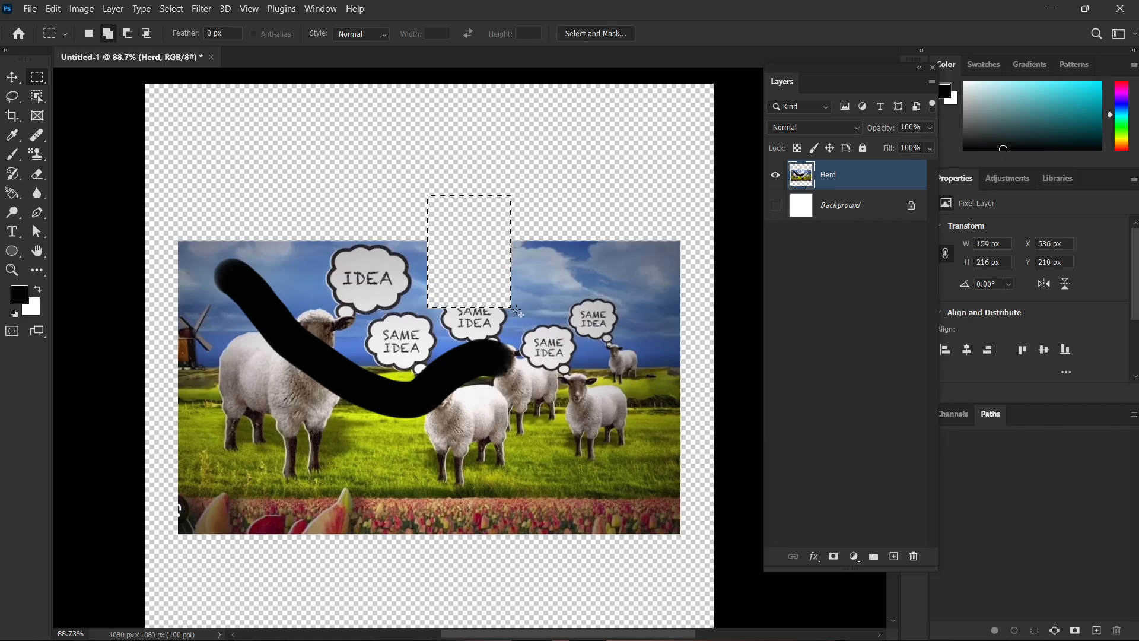
key(ctrl+z)
key(ctrl+z)
Brush wavy black strokes over the speech bubbles and the transparent area above, and undo all trial strokes and selections.
key(b)
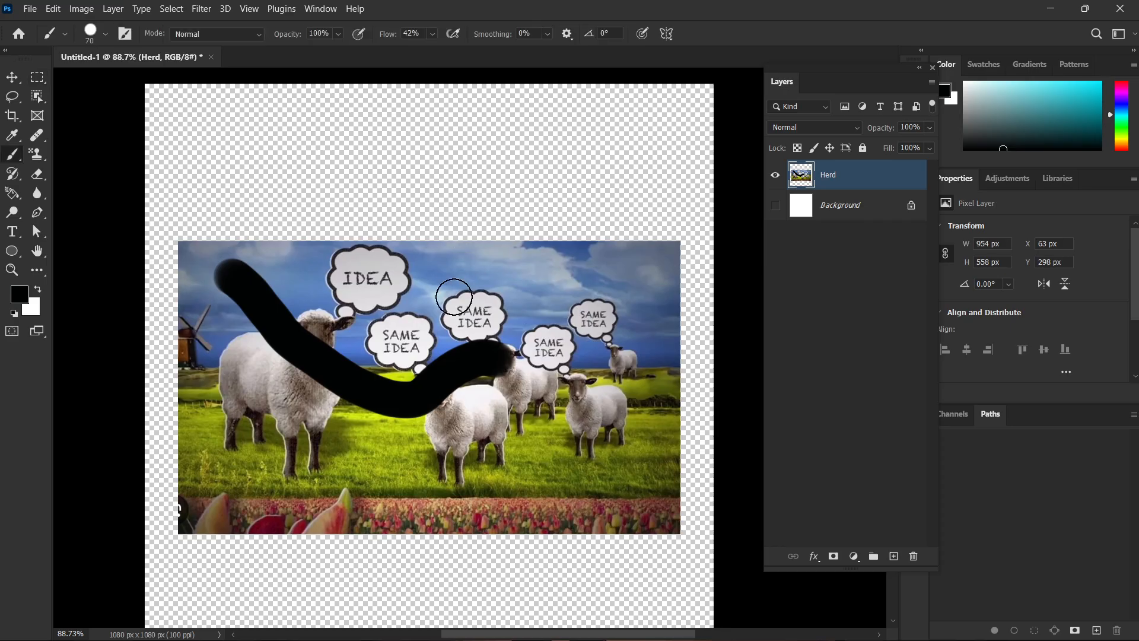
mouse_move(375, 289)
mouse_down()
mouse_move(436, 298)
mouse_move(522, 328)
mouse_up()
mouse_move(215, 135)
mouse_down()
mouse_move(260, 163)
mouse_move(439, 156)
mouse_up()
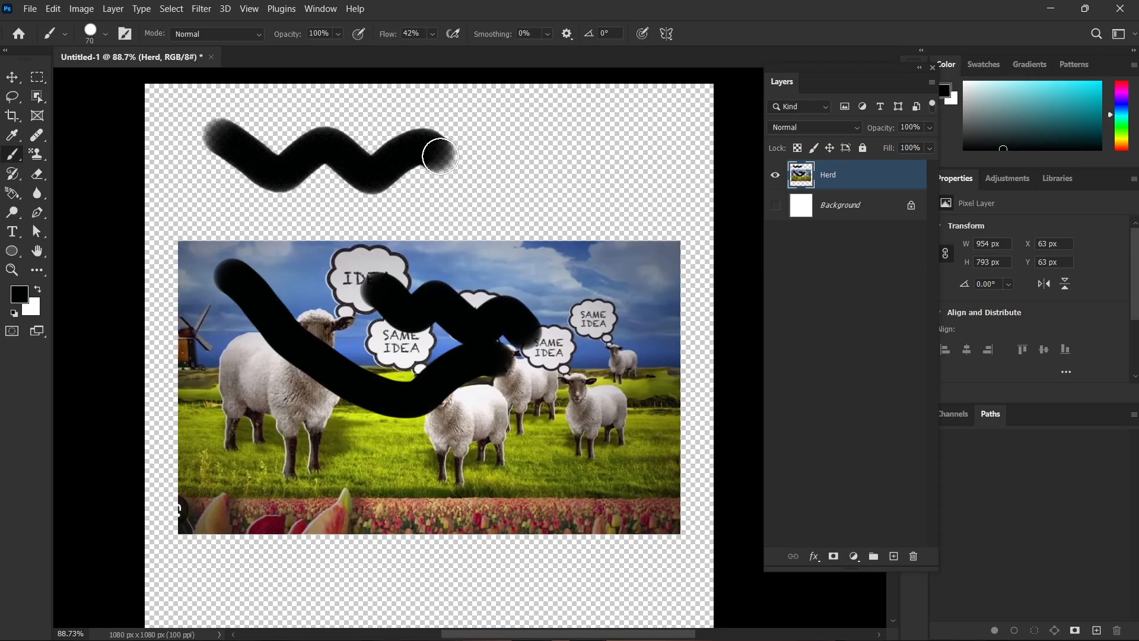
key(ctrl+z)
key(ctrl+z)
key(ctrl+z)
key(ctrl+z)
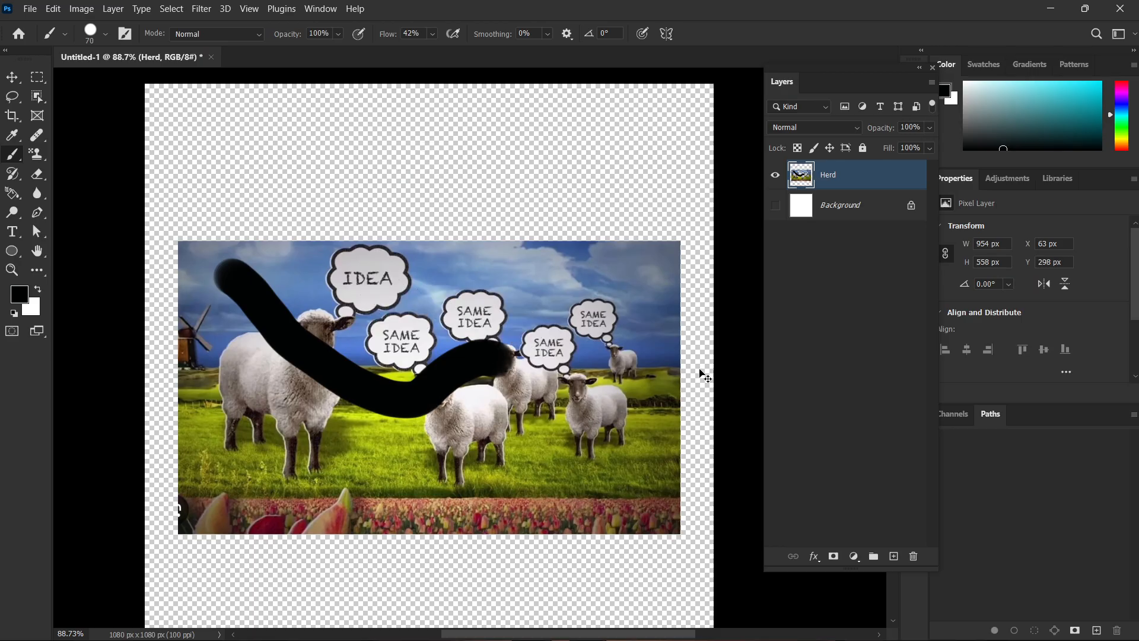
key(ctrl+z)
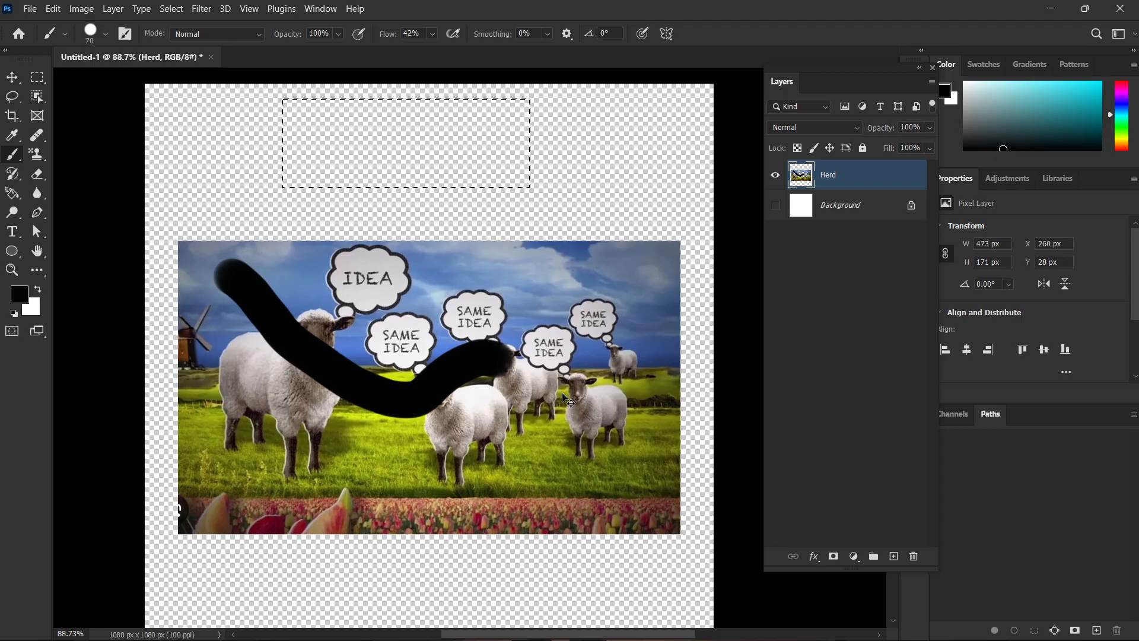
key(ctrl+z)
key(ctrl+z)
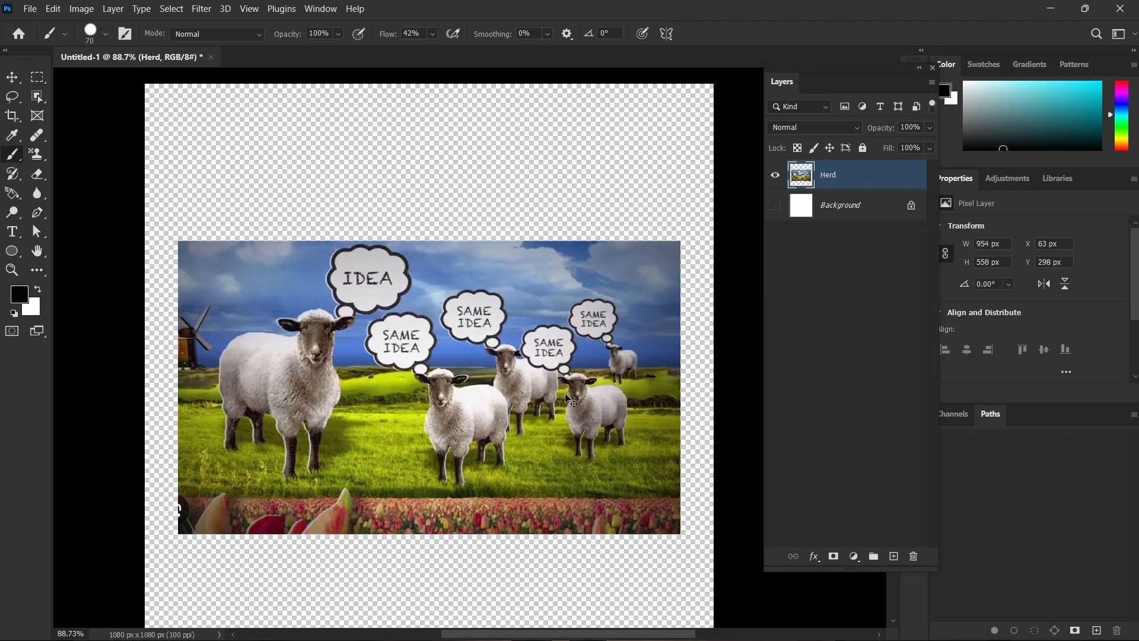
Lock the transparent pixels of the Herd layer, test the lock with a black brush stroke, and undo the stroke.
click(798, 149)
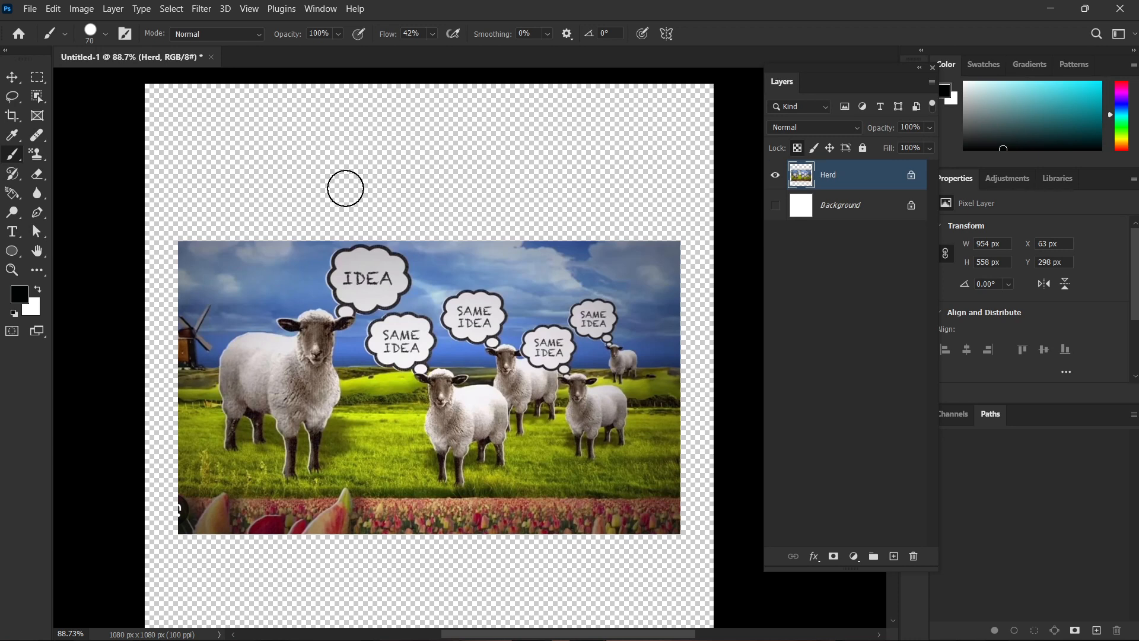
mouse_move(516, 292)
mouse_down()
mouse_move(472, 290)
mouse_move(422, 390)
mouse_move(598, 398)
mouse_move(359, 382)
mouse_up()
key(ctrl+z)
Choose the Soft Round brush and enlarge it to 300 px.
scroll(409, 333, down, 2)
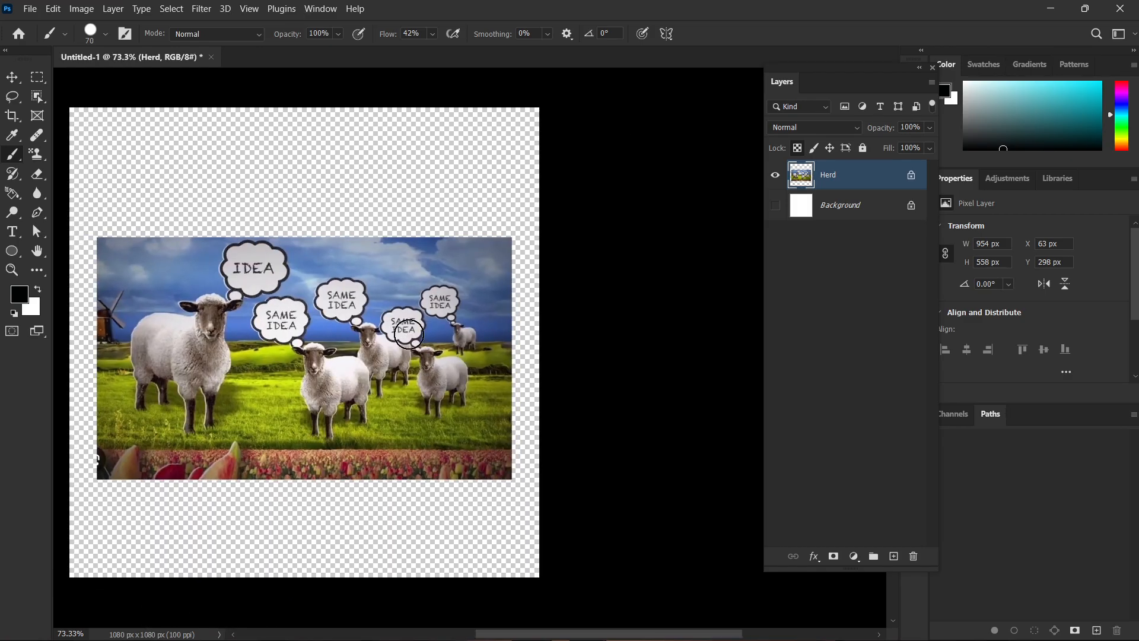
right_click(350, 258)
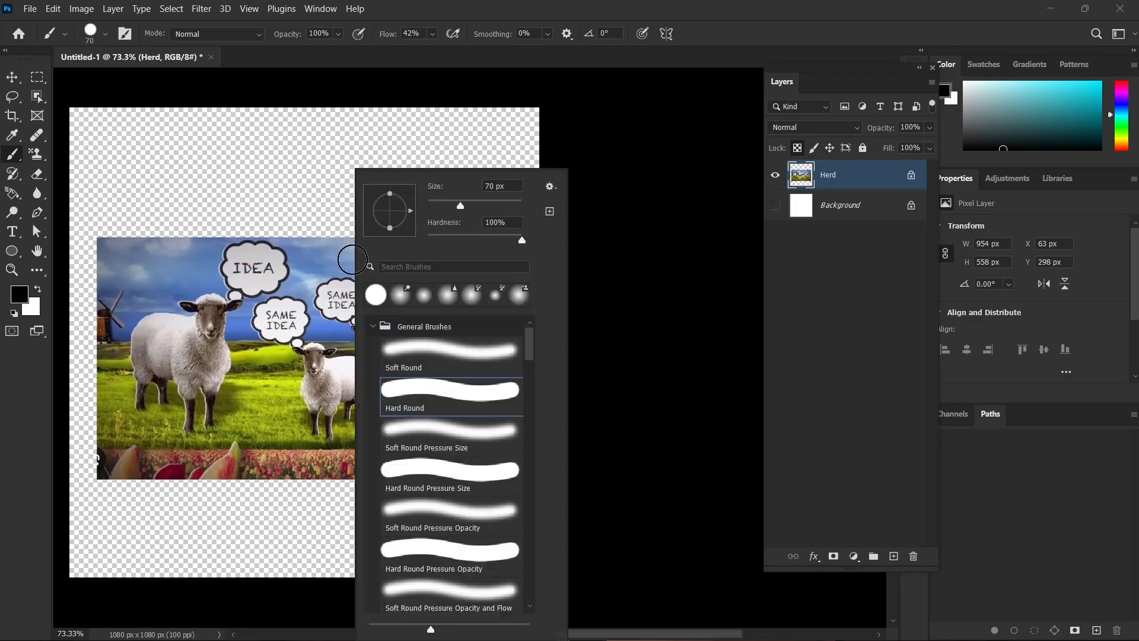
double_click(475, 343)
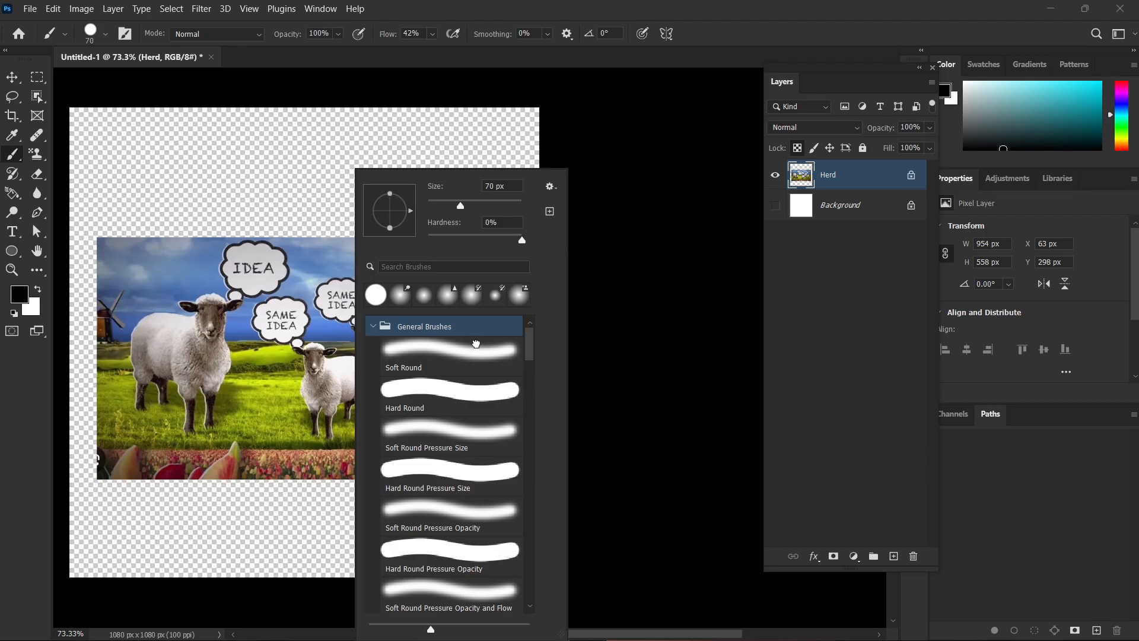
key(bracketright)
key(bracketright)
key(bracketright)
key(bracketright)
key(bracketright)
key(bracketright)
key(bracketright)
key(bracketright)
key(bracketright)
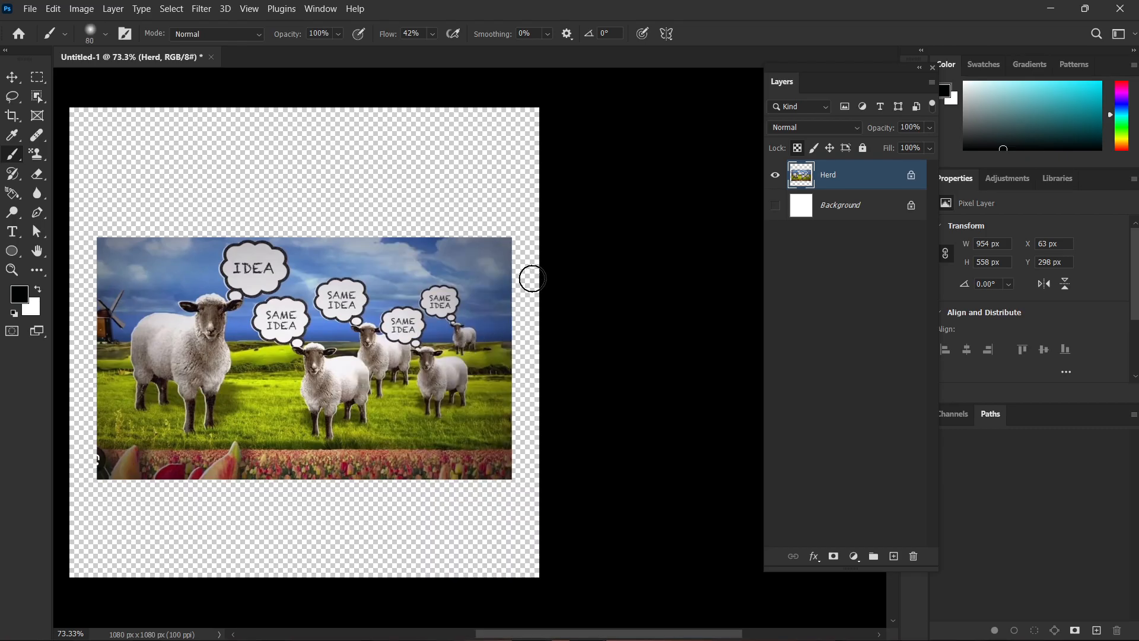
scroll(586, 251, down, 1)
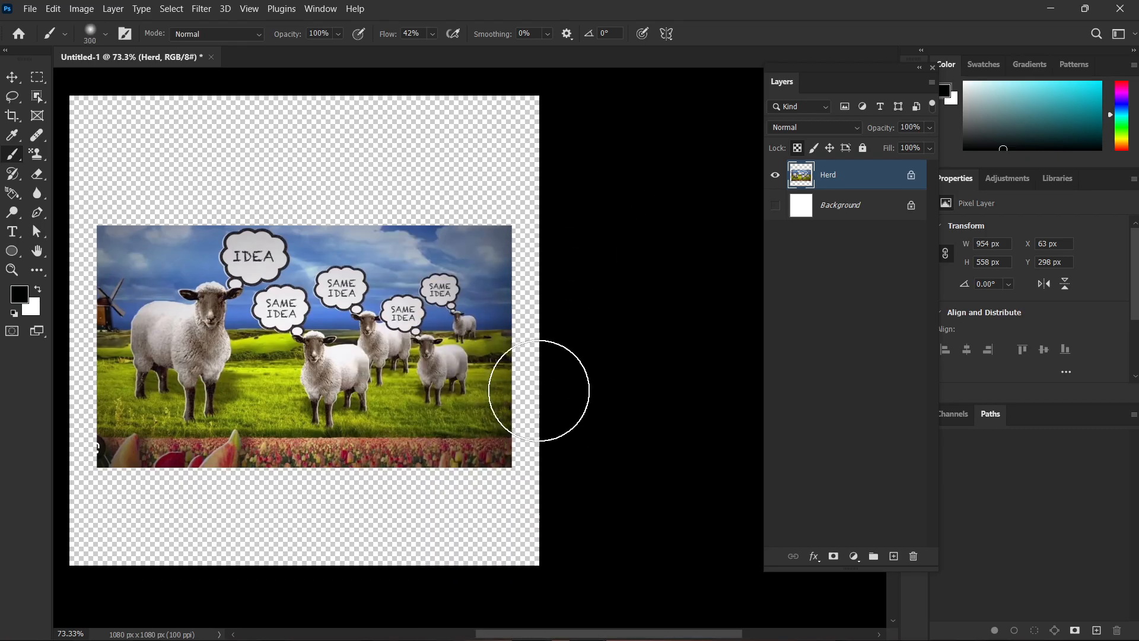
Darken the outer edges of the sheep picture with soft black strokes to form a vignette.
drag(542, 394, 567, 471)
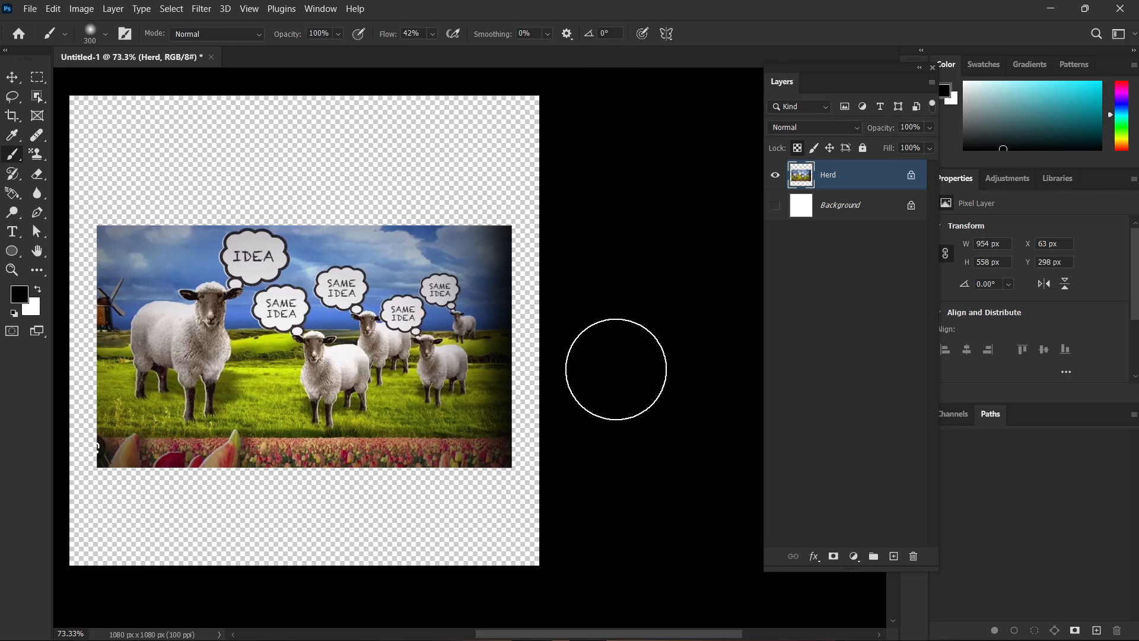
drag(617, 377, 679, 300)
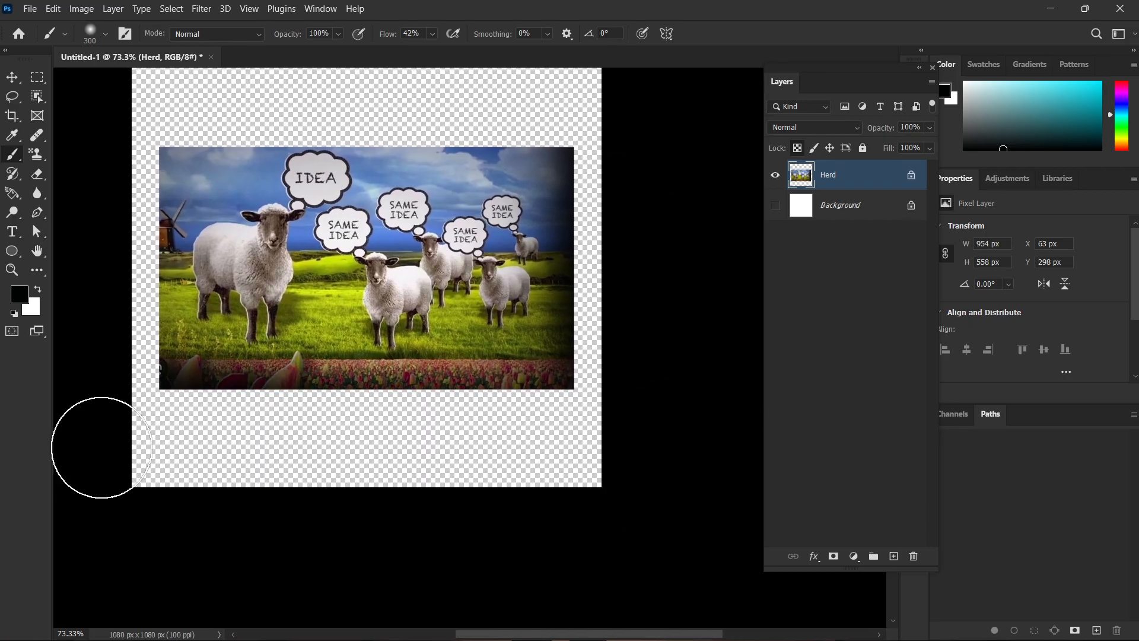
drag(562, 295, 755, 378)
scroll(409, 452, down, 5)
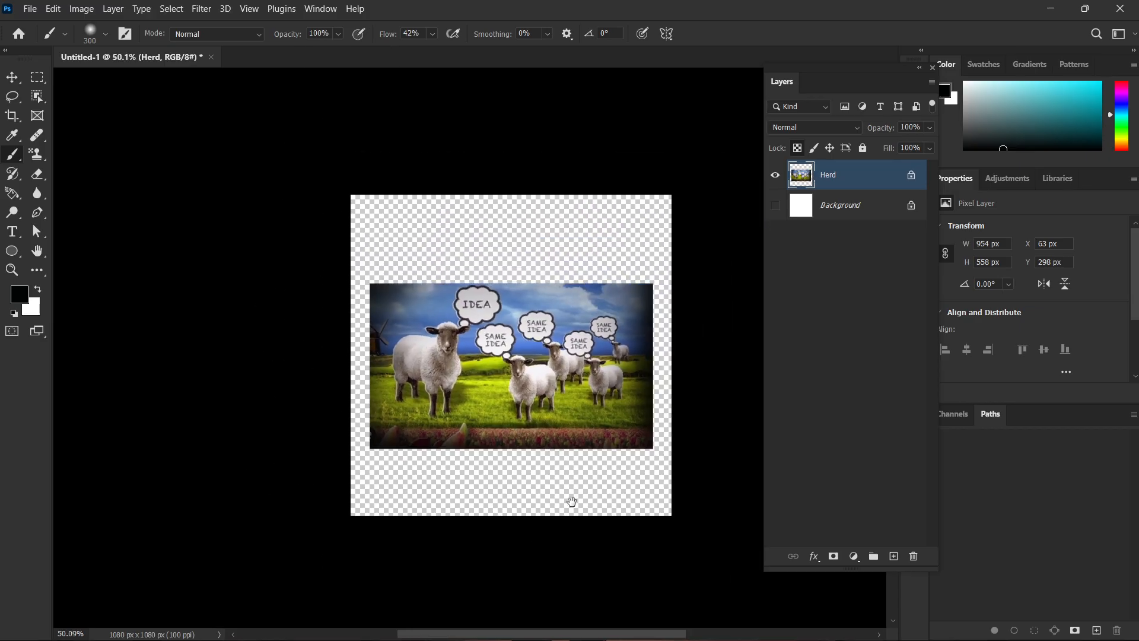
drag(572, 501, 412, 479)
scroll(348, 368, up, 2)
Delete the Herd layer and place MS.png from Downloads as an embedded object at its default size.
key(v)
key(Delete)
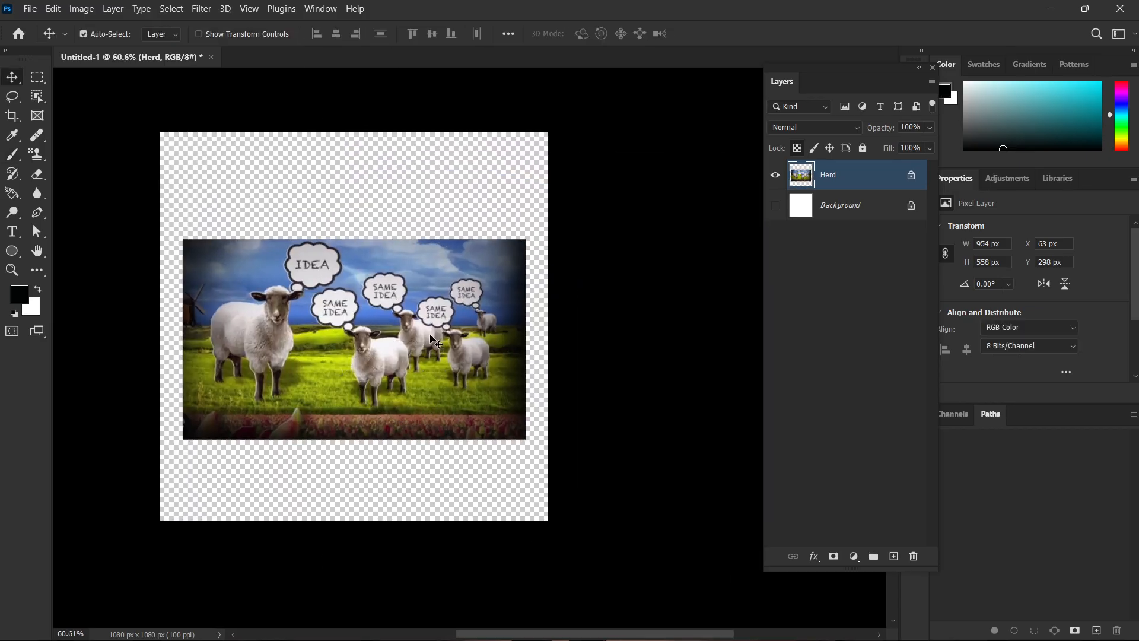
key(alt+f)
key(l)
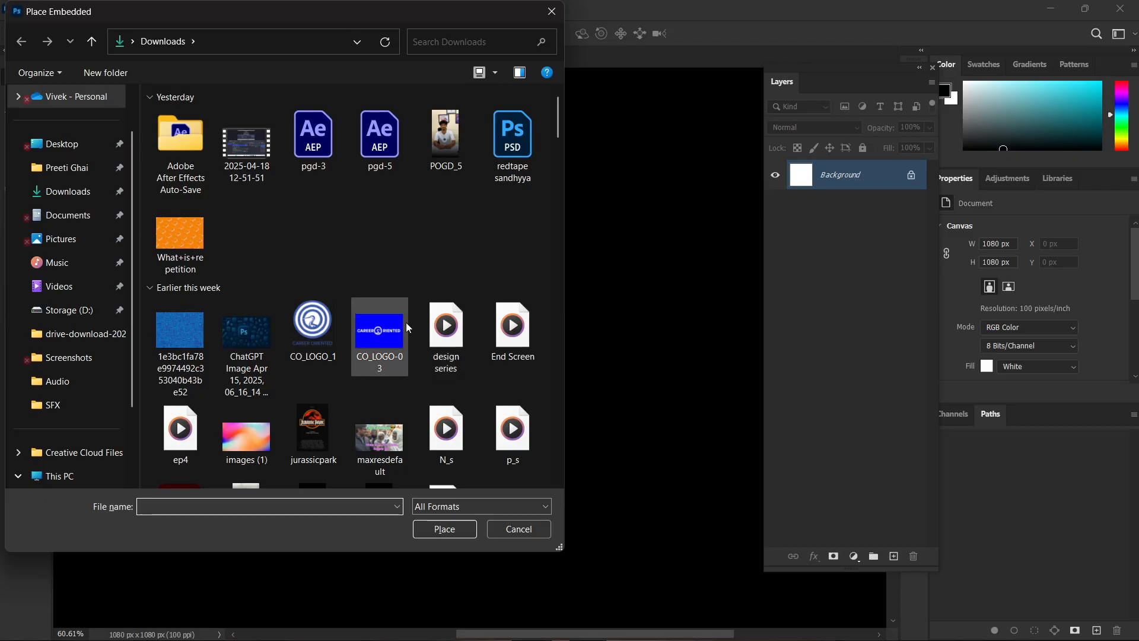
scroll(380, 332, down, 5)
click(312, 307)
double_click(312, 307)
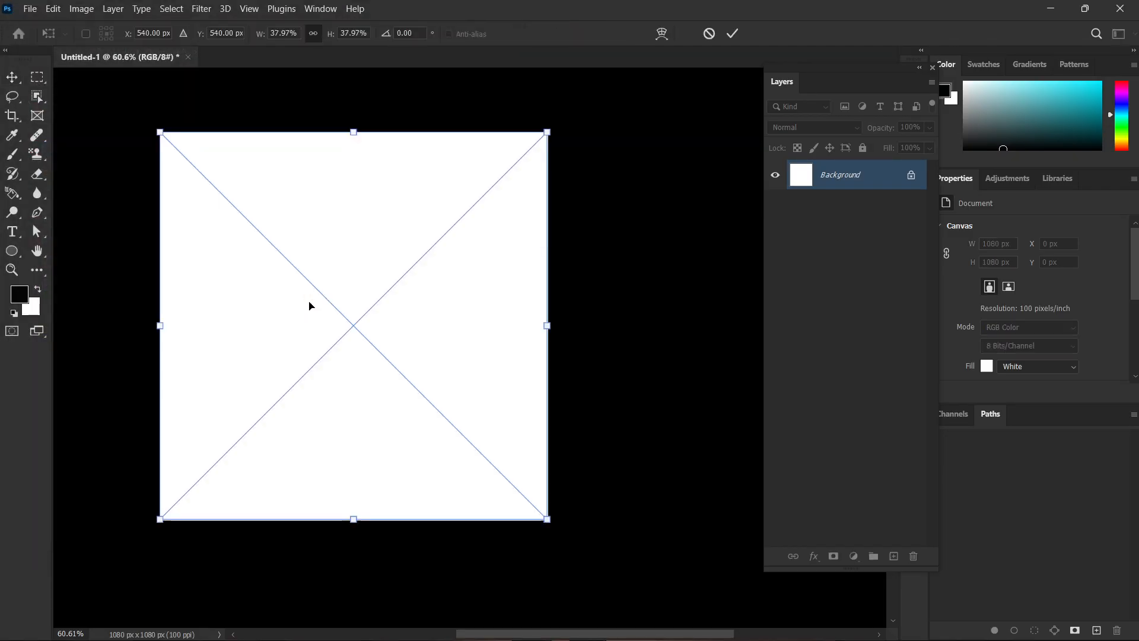
key(Return)
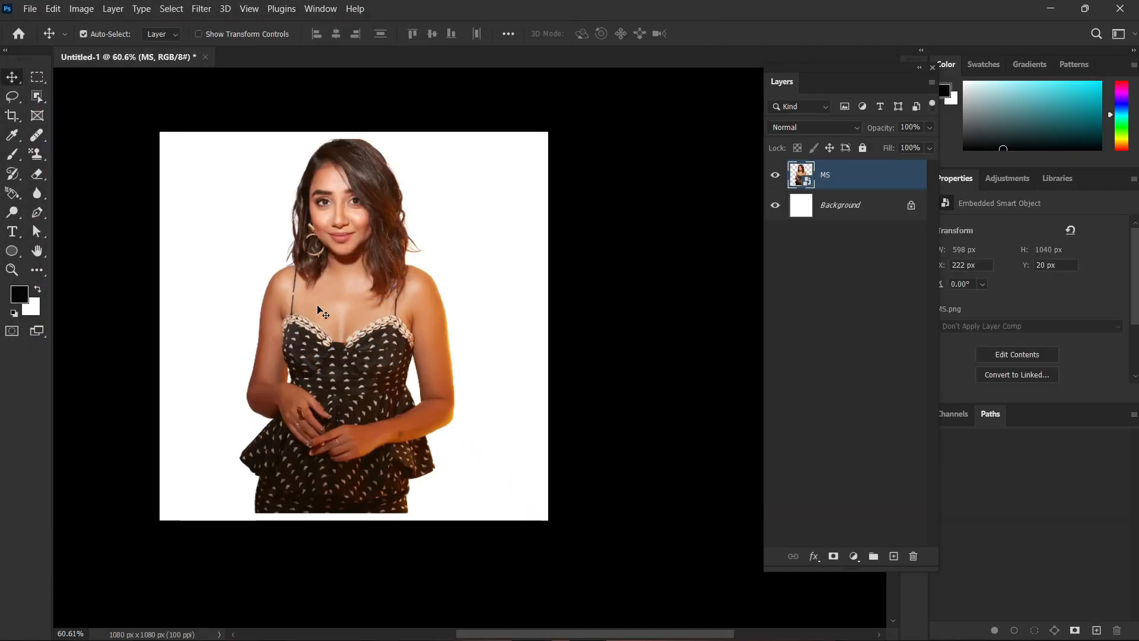
Rasterize the MS layer and hide the Background layer.
right_click(837, 178)
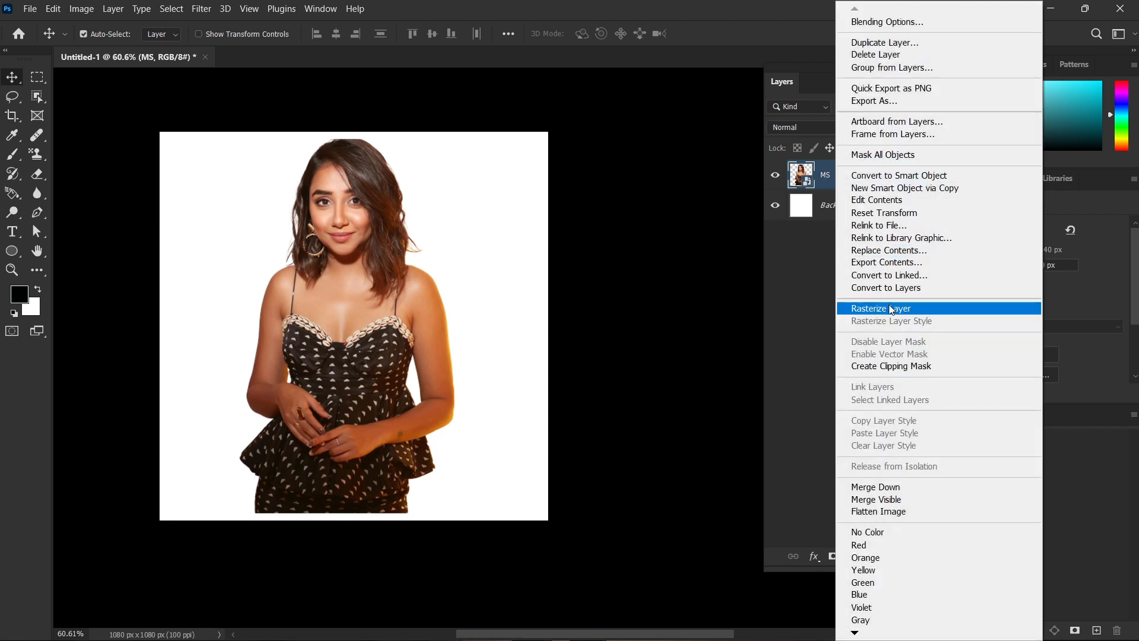
click(890, 308)
click(775, 205)
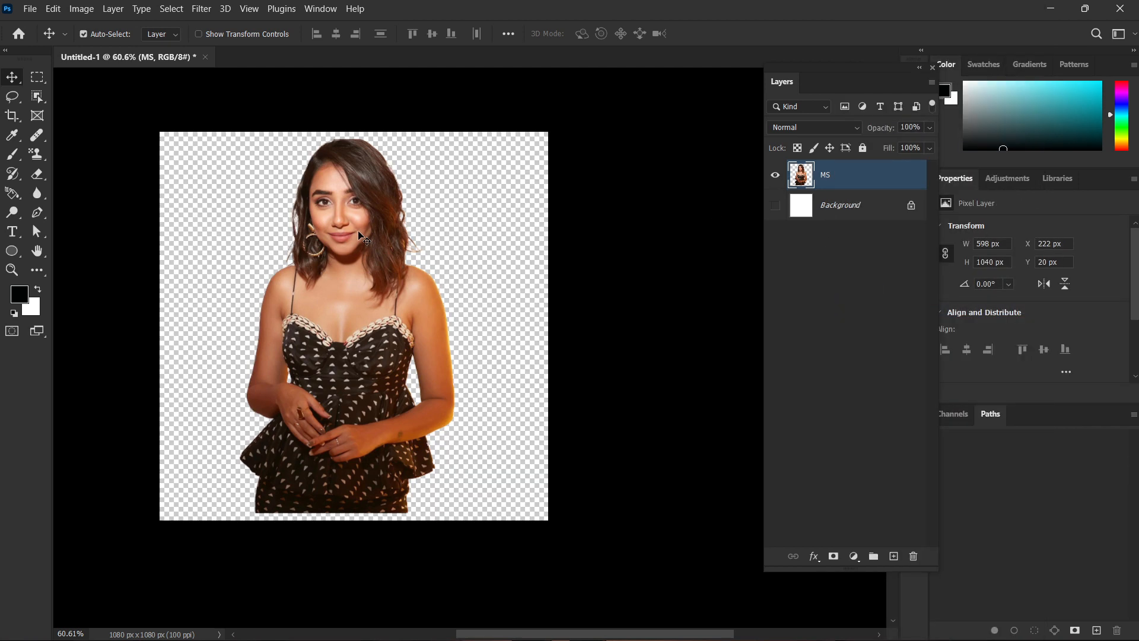
Paint a trial black stroke beside the woman's figure, undo it, and lock the MS layer's transparent pixels.
key(b)
mouse_move(458, 178)
mouse_down()
mouse_move(483, 214)
mouse_move(524, 394)
mouse_move(478, 323)
mouse_move(451, 220)
mouse_move(509, 252)
mouse_up()
key(ctrl+z)
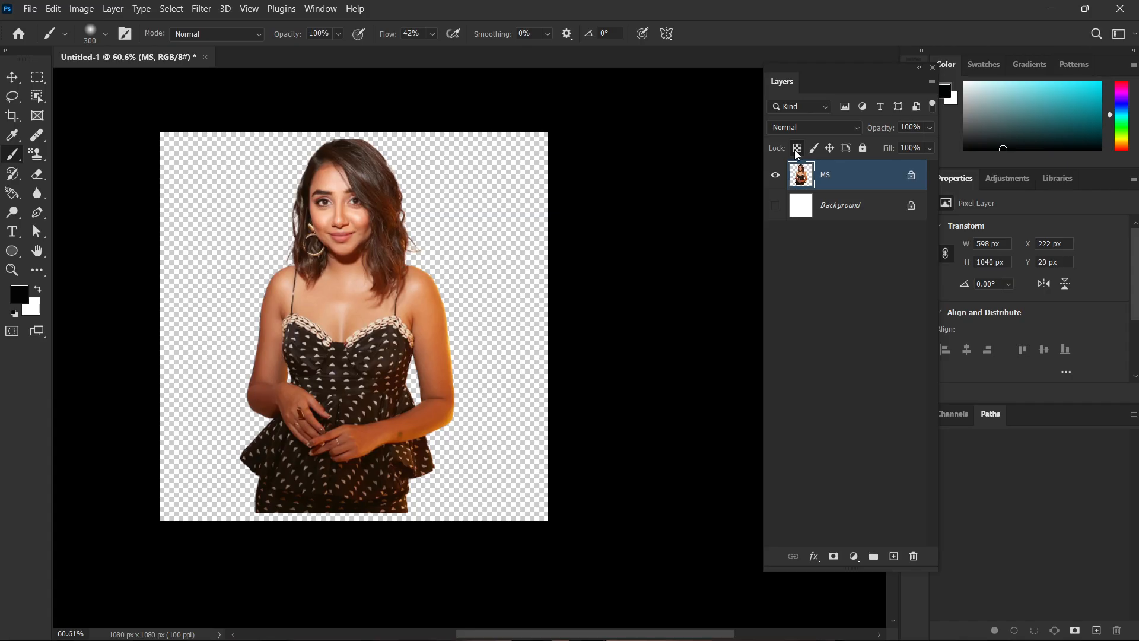
Enlarge the brush to 500 pixels for shading the portrait.
scroll(430, 230, up, 2)
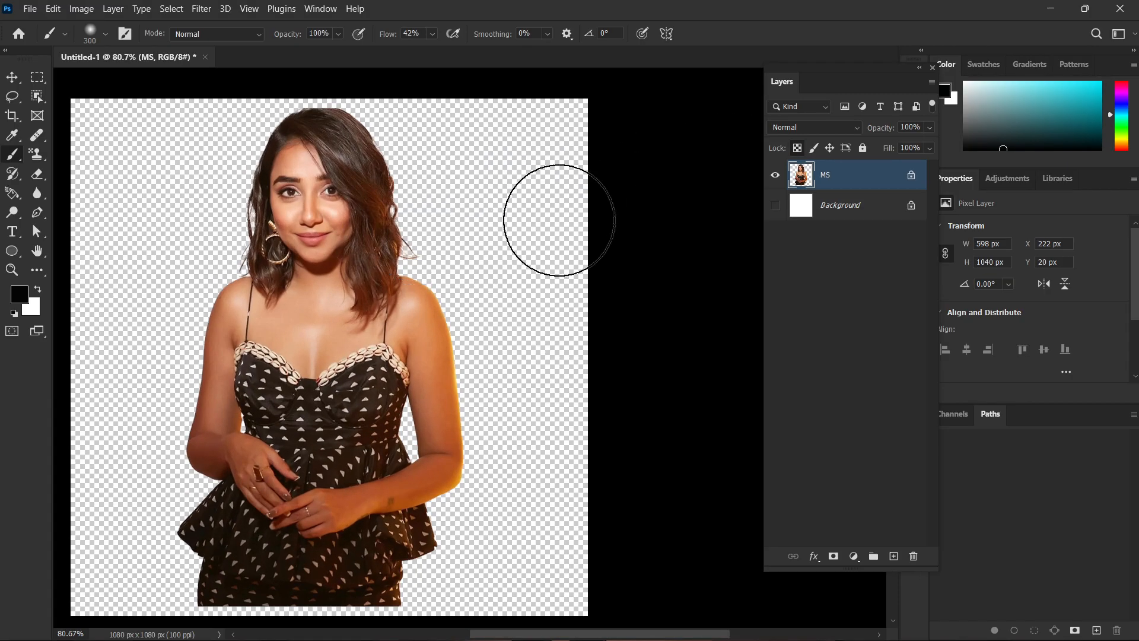
key(bracketright)
key(bracketright)
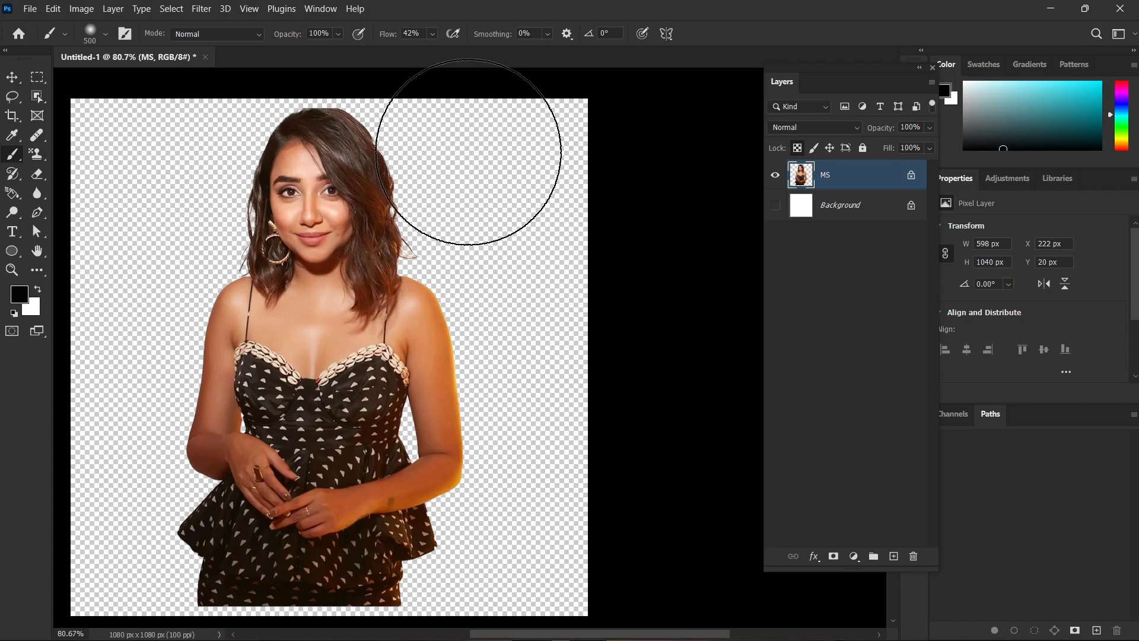
Paint trial black shading along the outer edge of the woman's hair and arm and undo all of it.
mouse_move(468, 151)
mouse_down()
mouse_move(493, 310)
mouse_move(521, 368)
mouse_up()
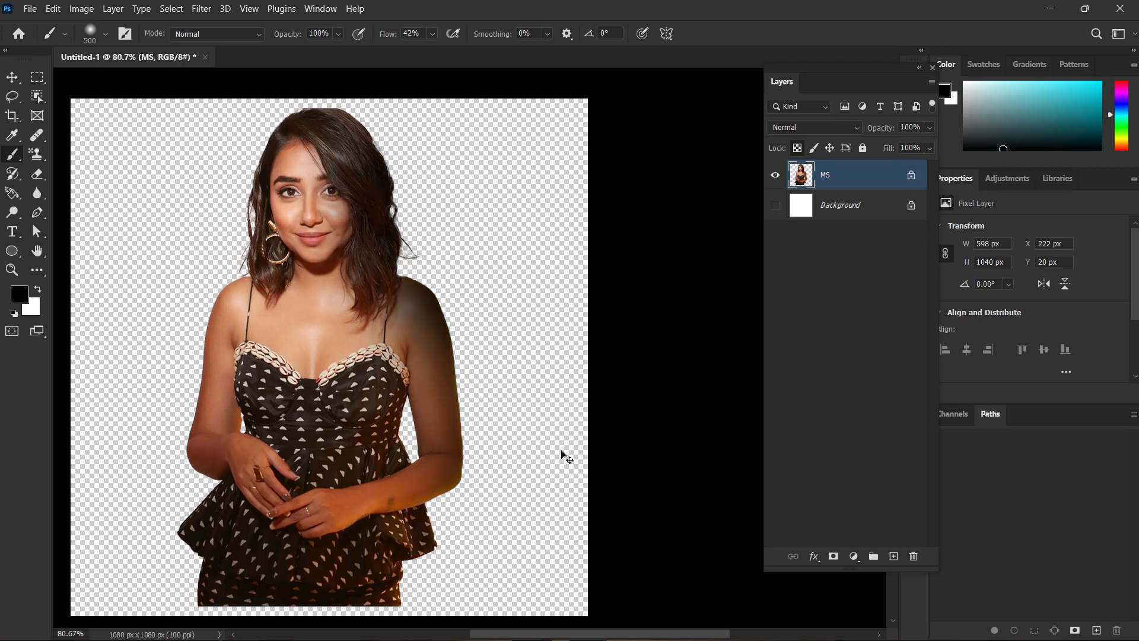
key(ctrl+z)
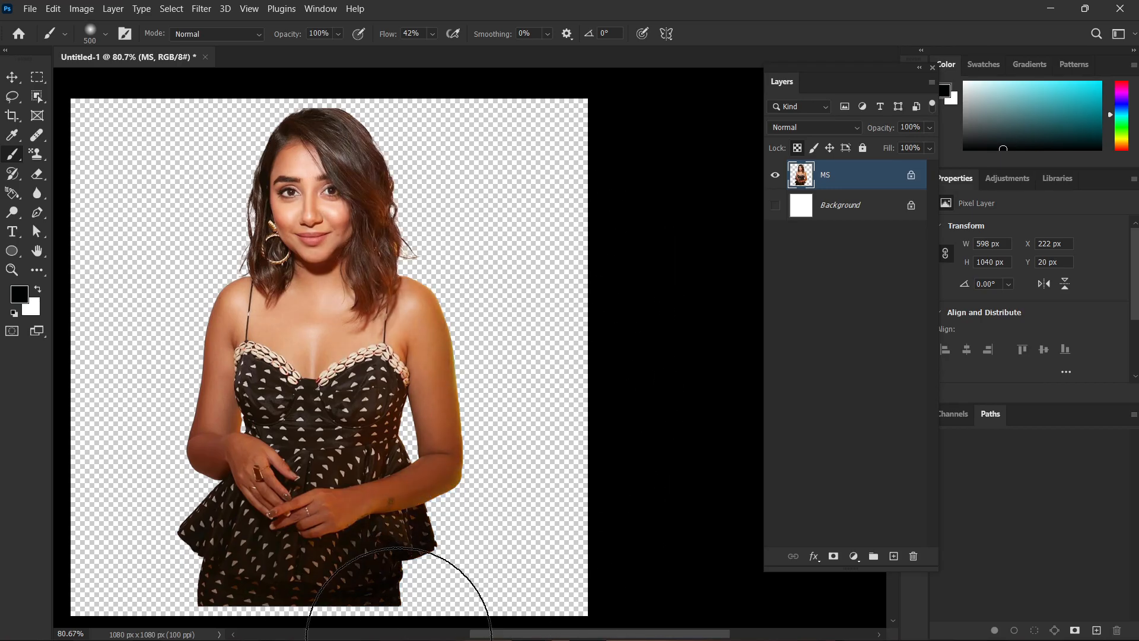
key(ctrl+minus)
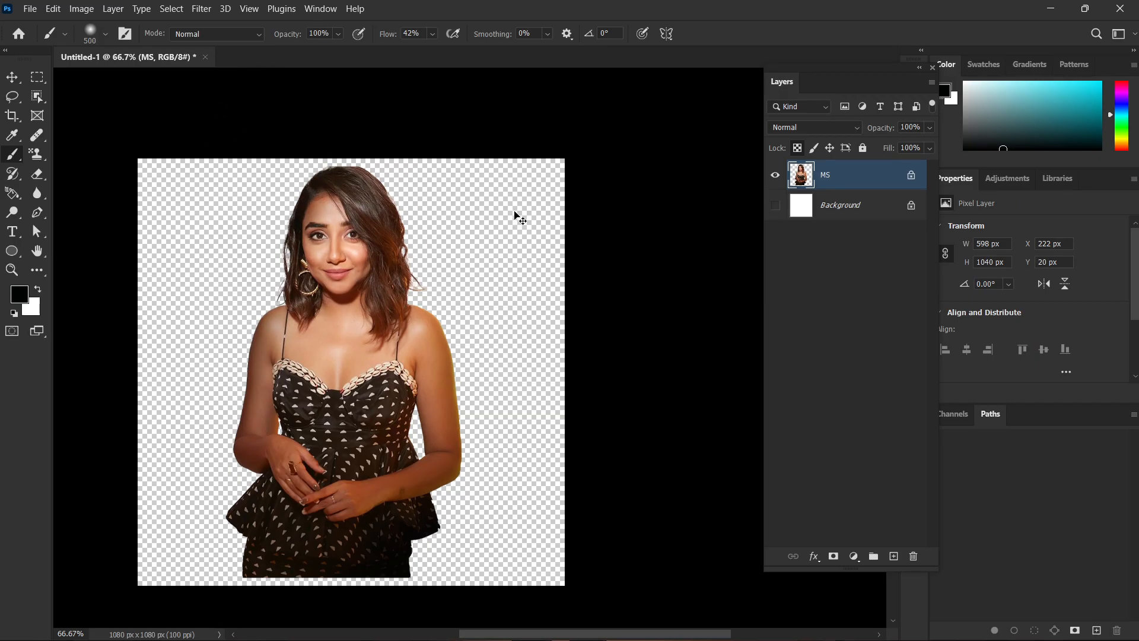
key(ctrl+z)
key(ctrl+z)
key(ctrl+z)
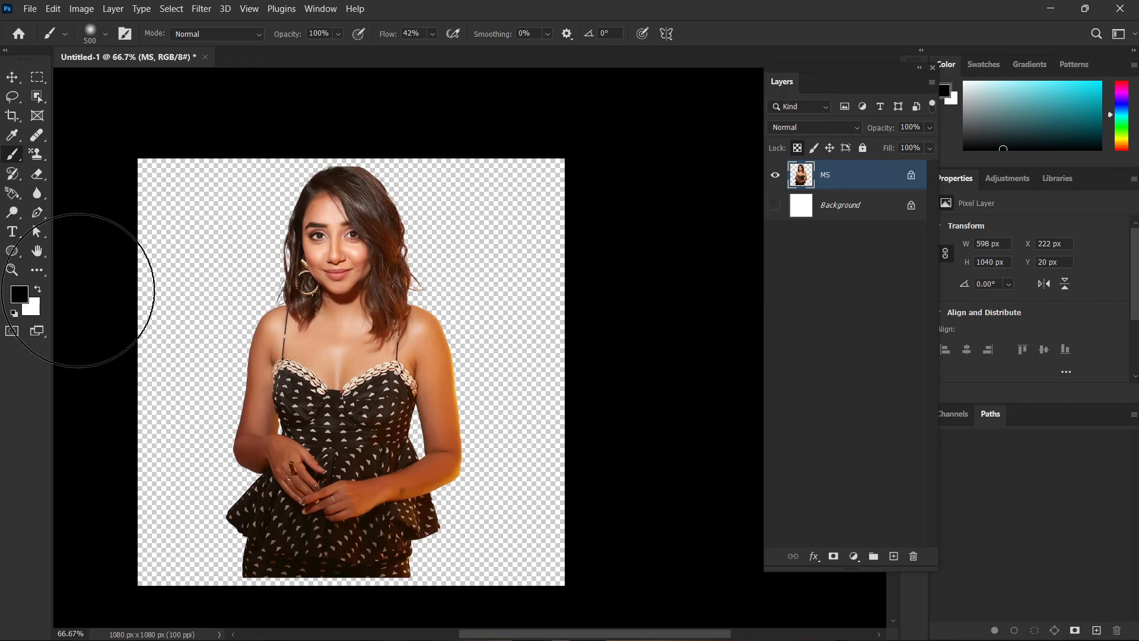
Set the foreground colour to a fully saturated bright yellow and return to the Brush tool.
click(21, 295)
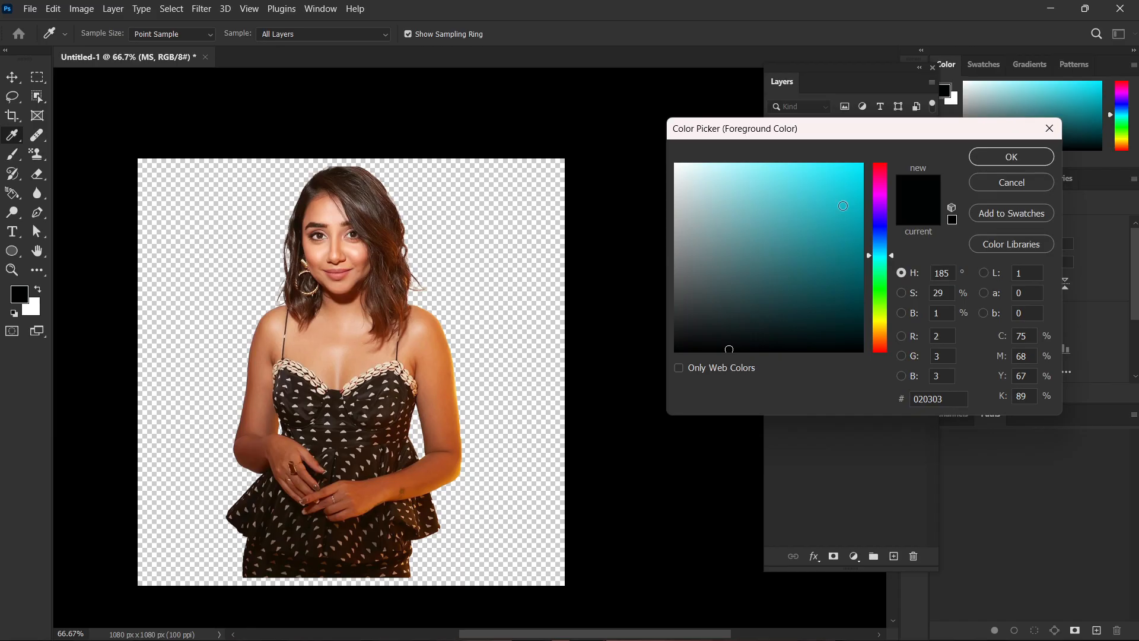
drag(886, 232, 885, 321)
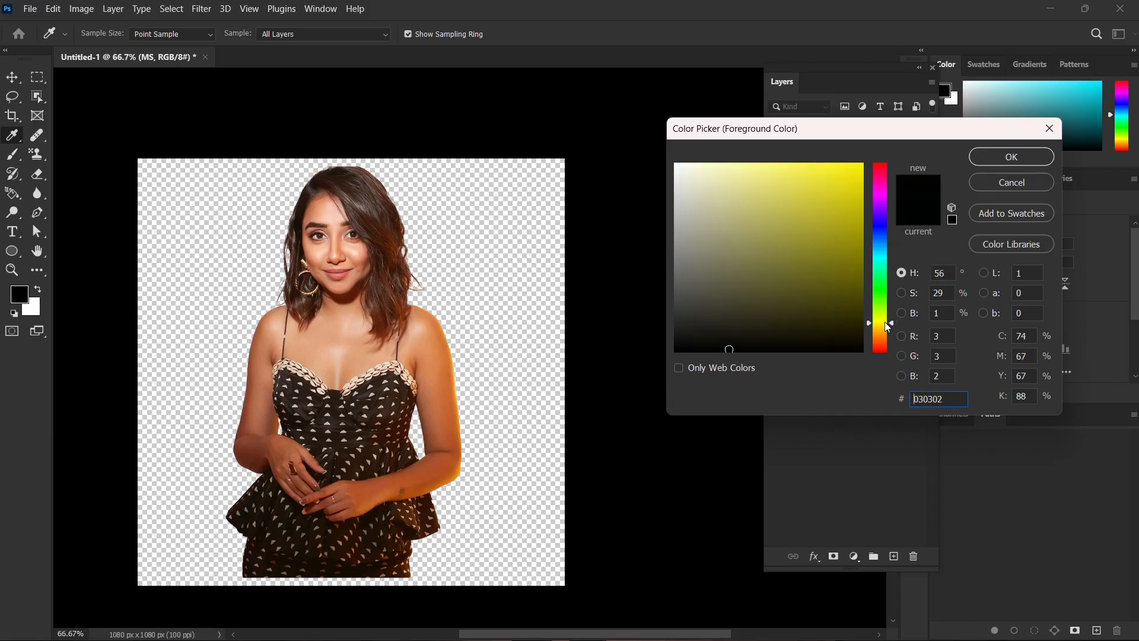
click(862, 164)
click(1011, 157)
key(b)
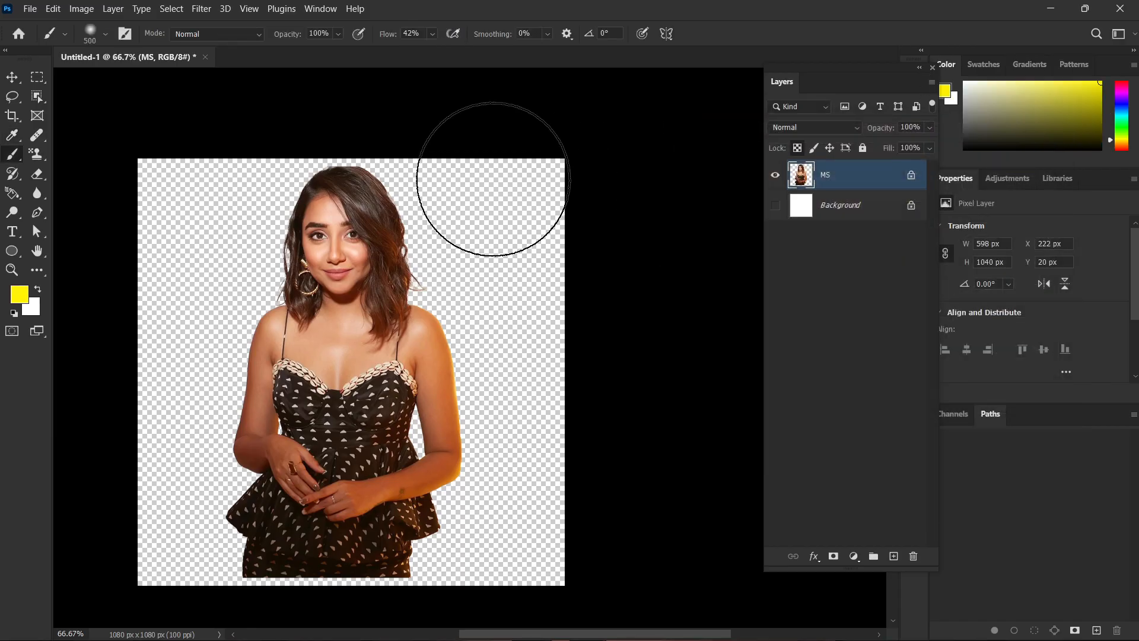
Paint trial yellow shading along the woman's hair and outer arm and undo each attempt.
mouse_move(564, 317)
mouse_down()
mouse_move(554, 412)
mouse_move(419, 637)
mouse_move(514, 636)
mouse_up()
key(ctrl+z)
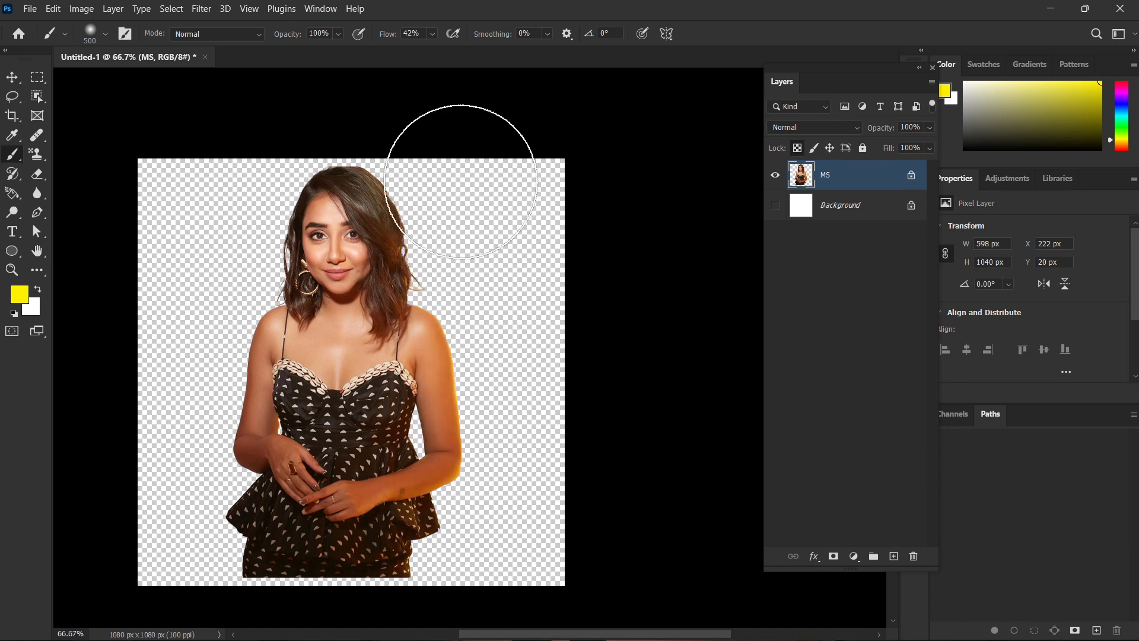
scroll(504, 407, down, 2)
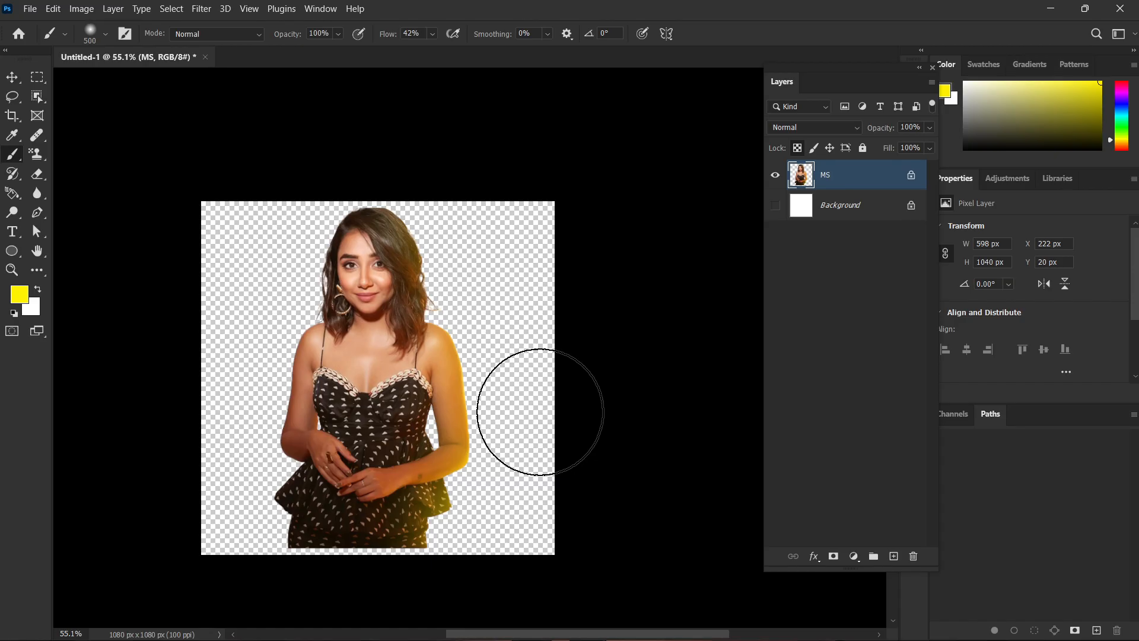
key(ctrl+z)
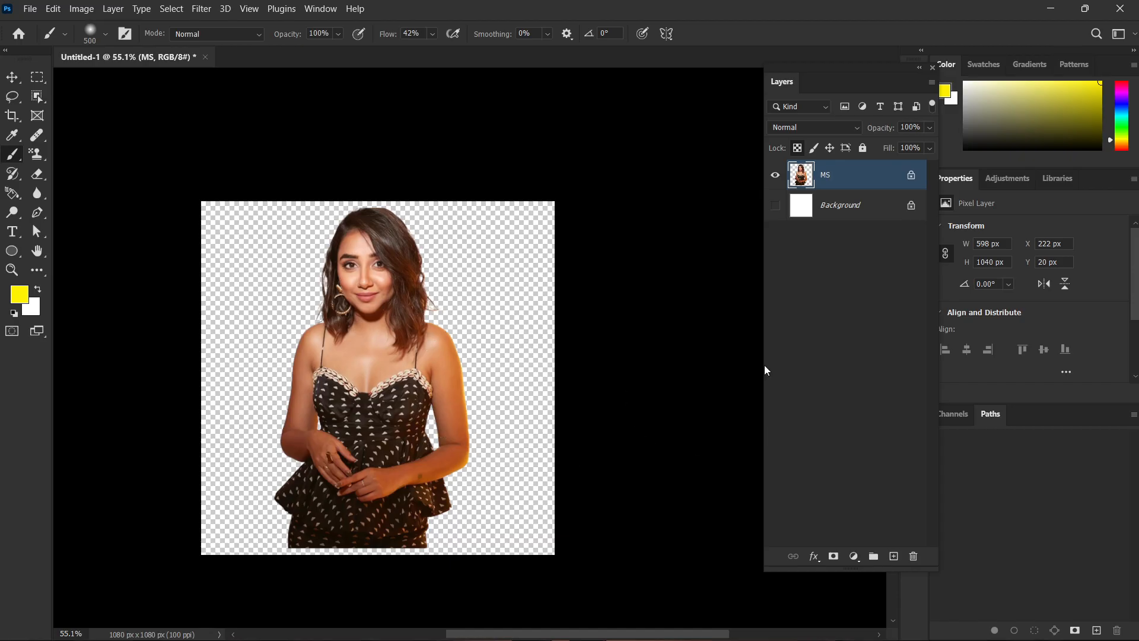
drag(422, 178, 504, 254)
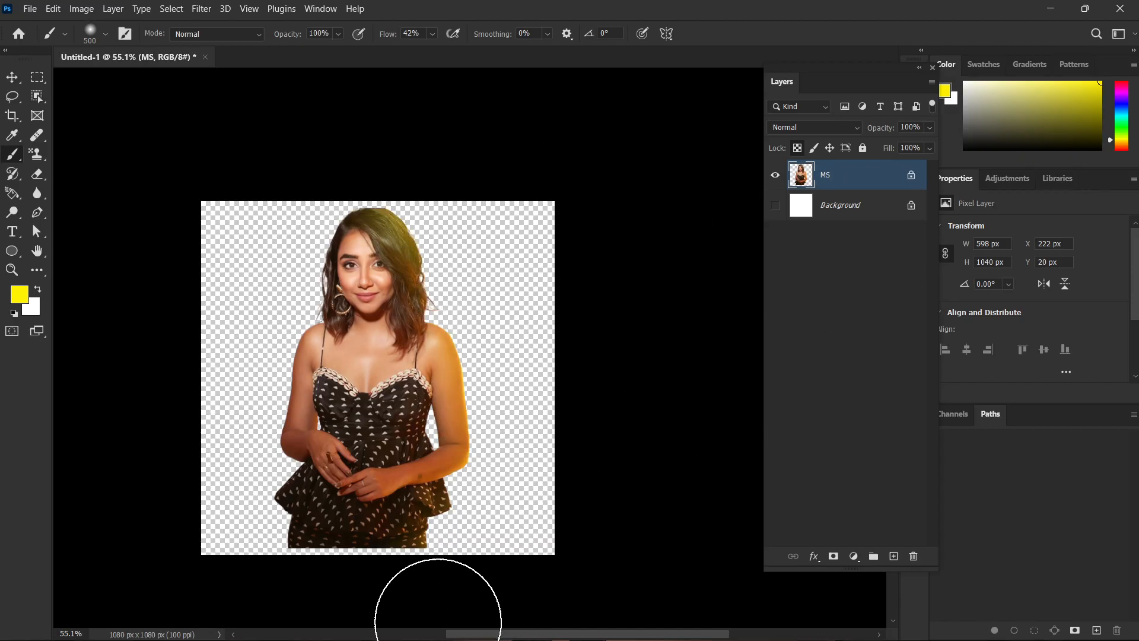
key(ctrl+z)
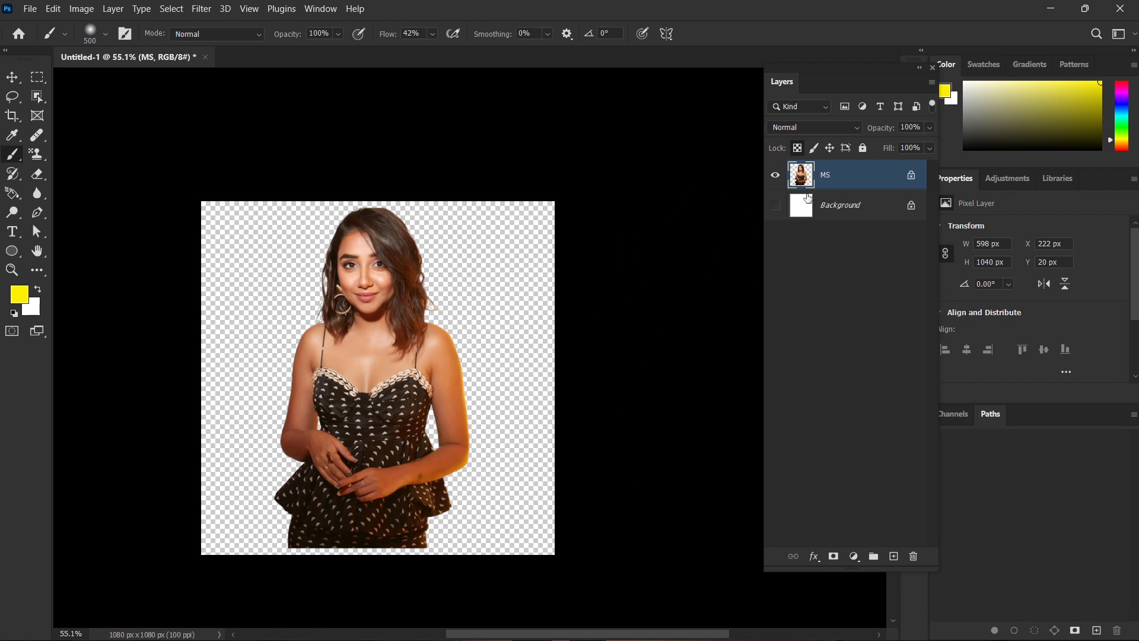
Switch the MS layer's lock from transparent pixels to image pixels and try to paint on the woman.
click(802, 148)
click(815, 148)
click(358, 406)
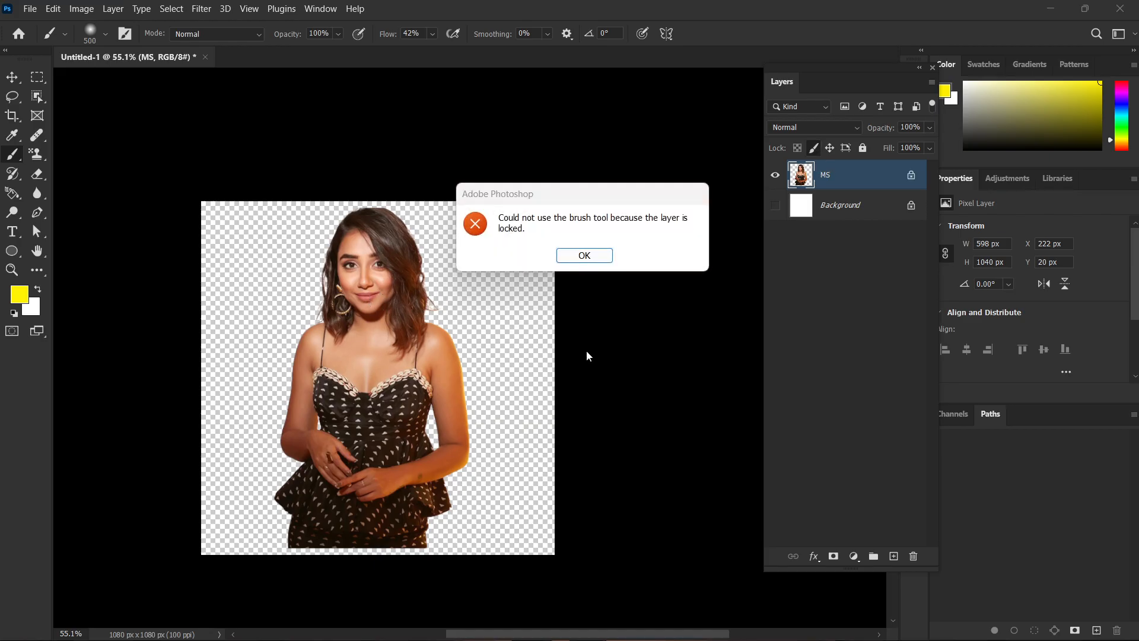
click(584, 255)
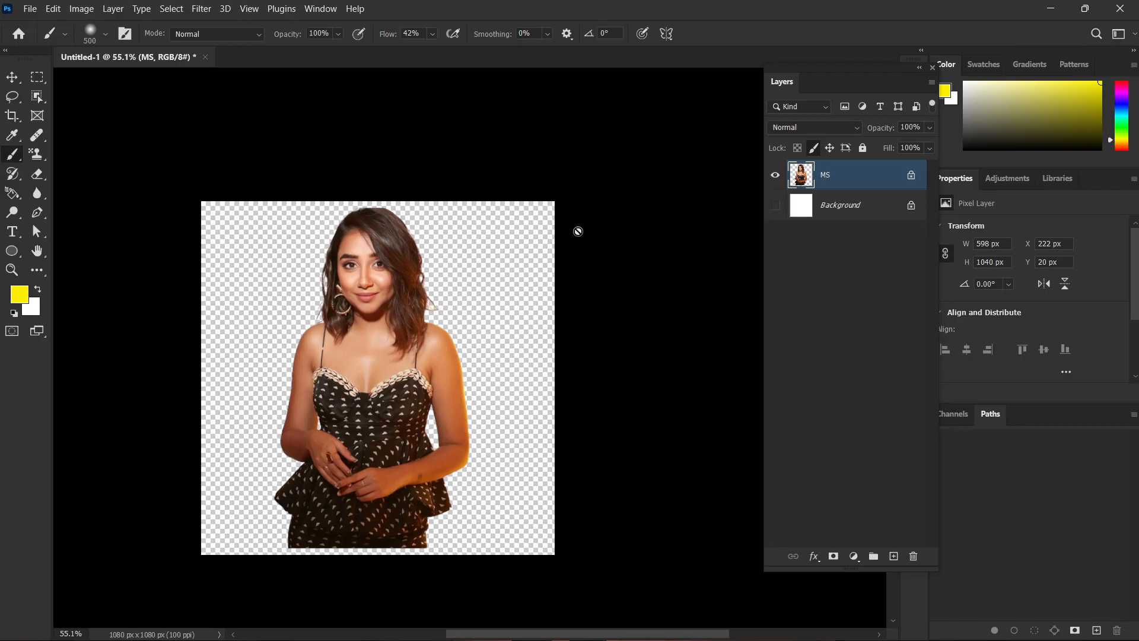
Move the MS layer up against the canvas's upper edge, to about X 241 px, Y 0 px.
key(v)
mouse_move(382, 335)
mouse_down()
mouse_move(347, 336)
mouse_move(397, 311)
mouse_move(385, 315)
mouse_up()
Try rectangular marquee selections over the woman's torso and head, clearing each one.
key(m)
drag(498, 303, 345, 476)
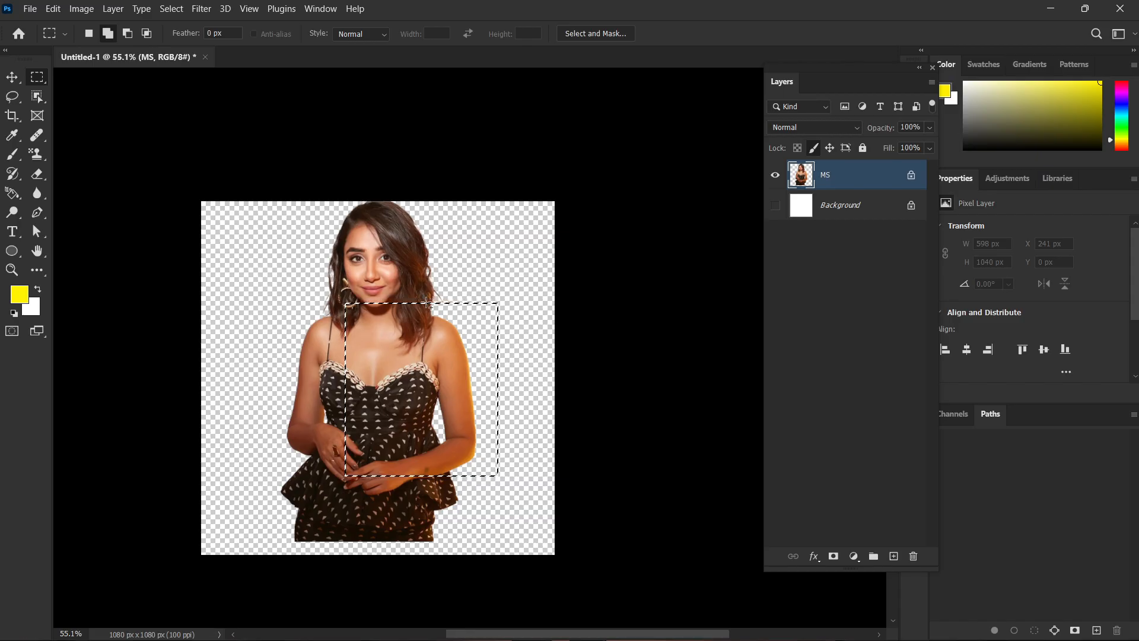
key(v)
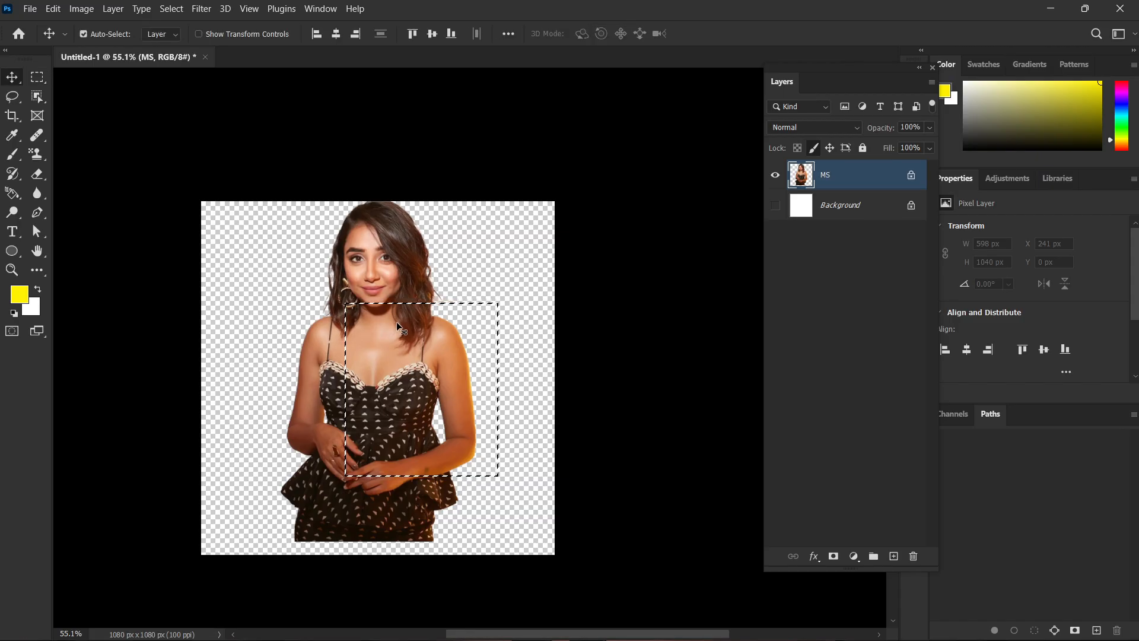
key(ctrl)
key(ctrl+d)
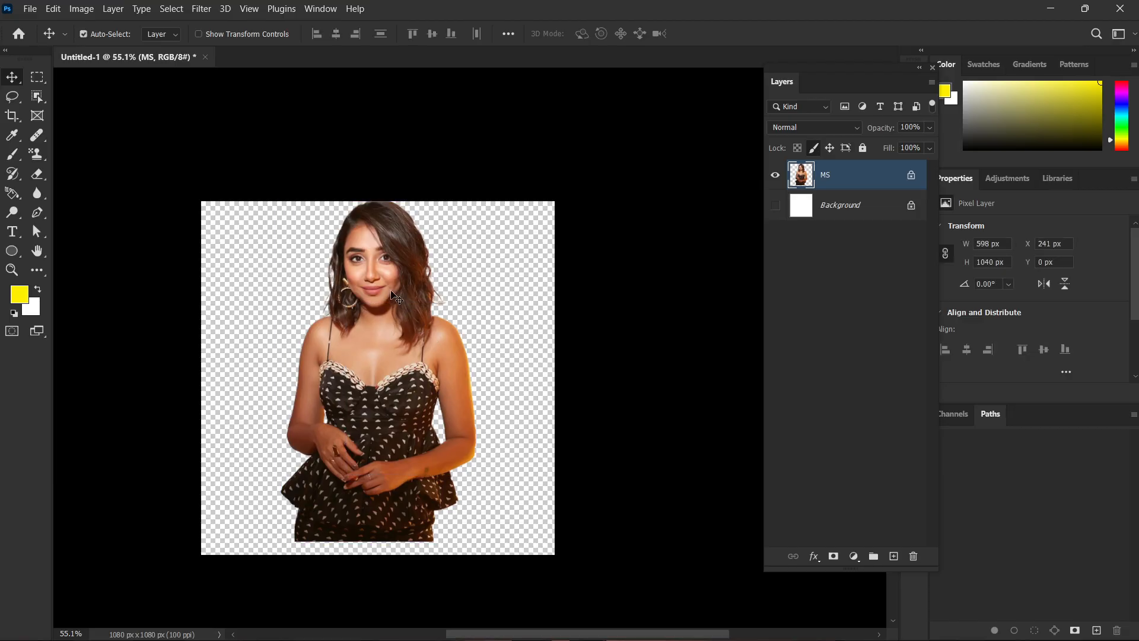
key(m)
drag(280, 201, 506, 337)
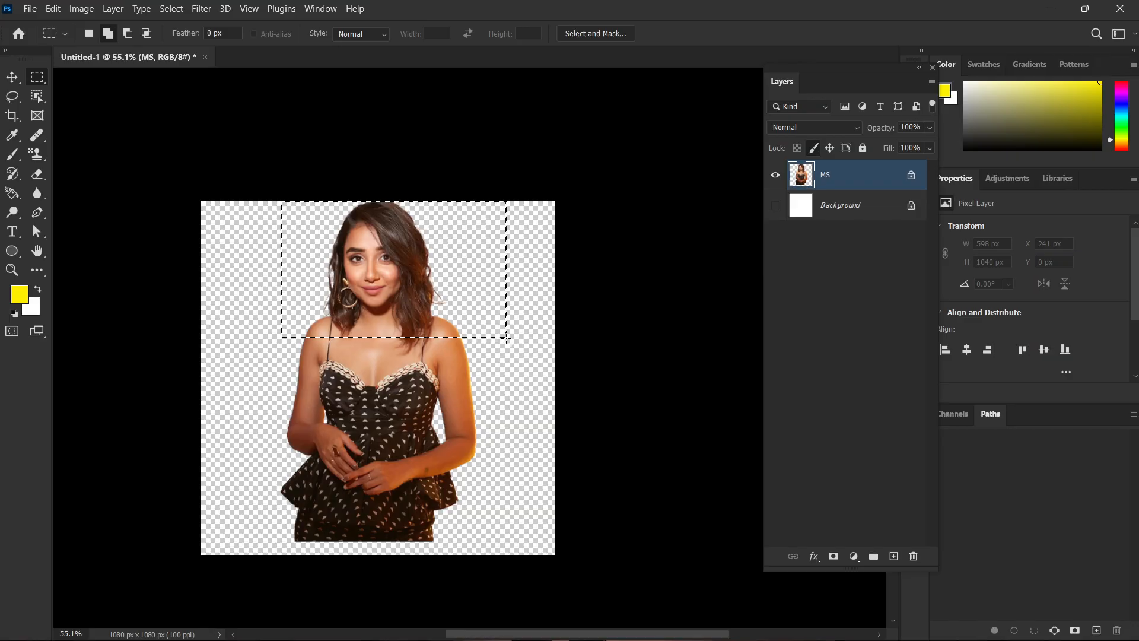
key(ctrl+d)
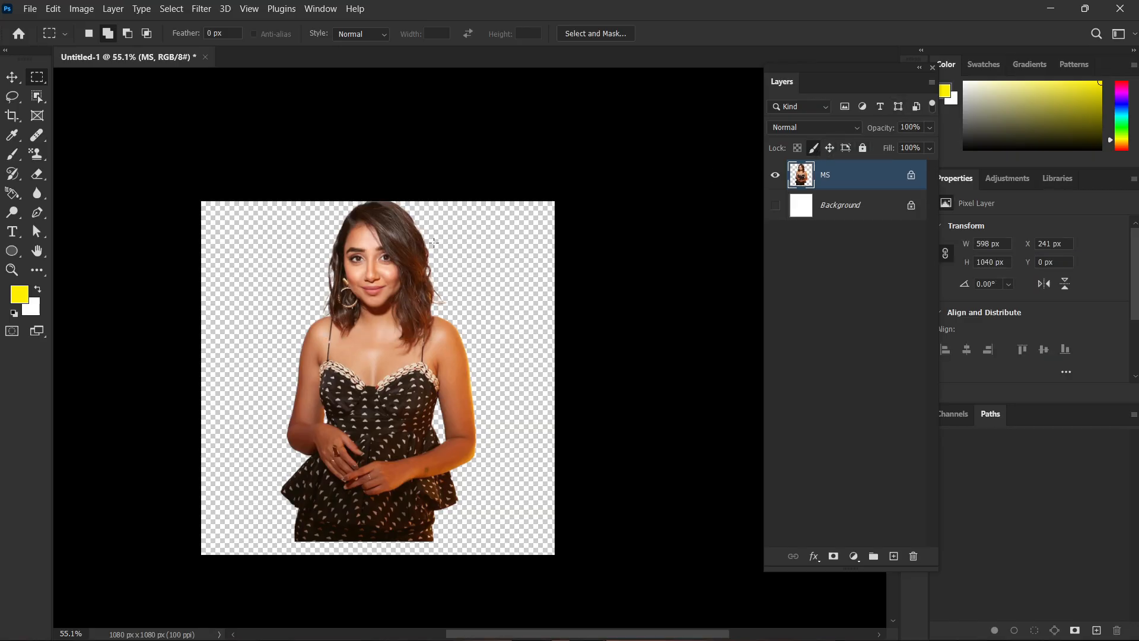
drag(289, 227, 415, 318)
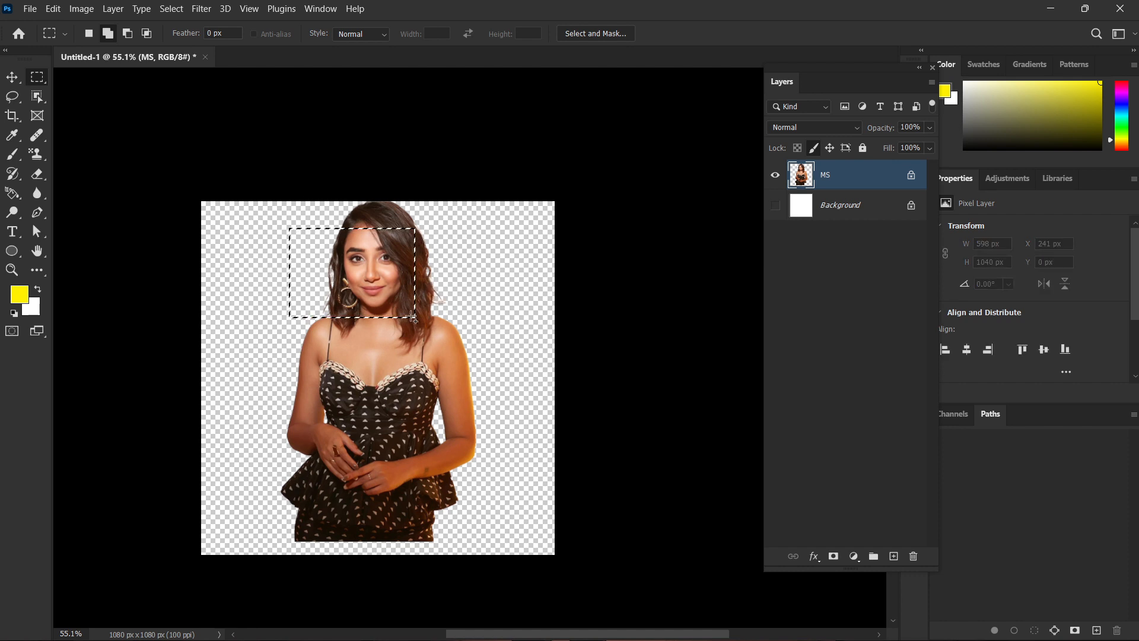
key(ctrl+d)
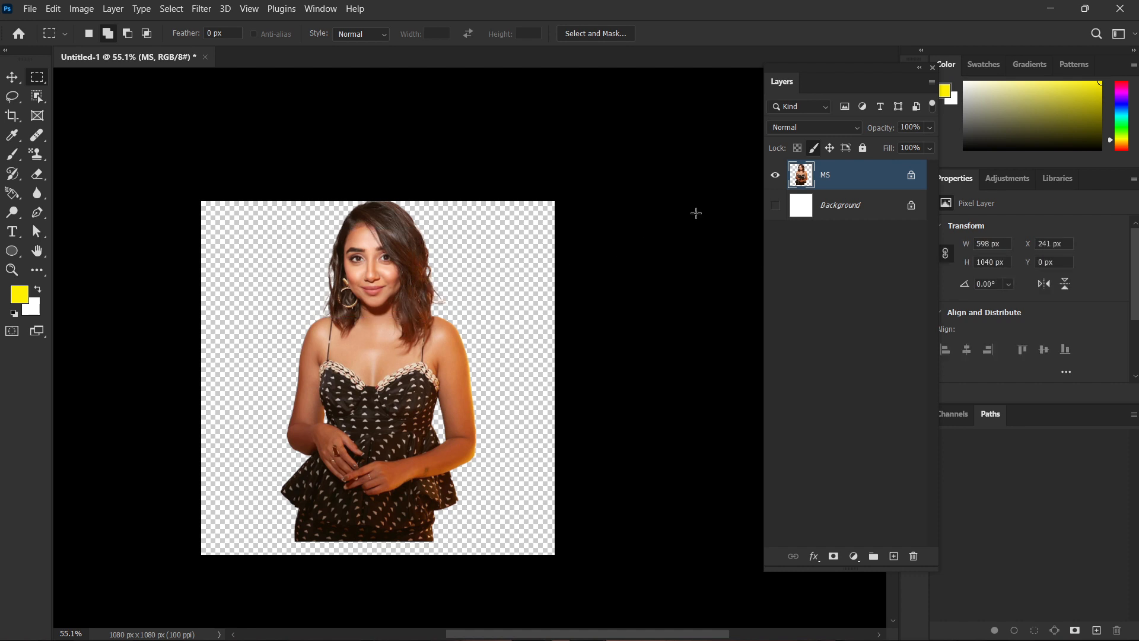
Unlock the MS layer's image pixels, try deleting an area about 497 × 336 px over her hair, and undo and deselect it.
click(817, 148)
mouse_move(593, 219)
mouse_down()
mouse_move(381, 325)
mouse_move(392, 328)
mouse_up()
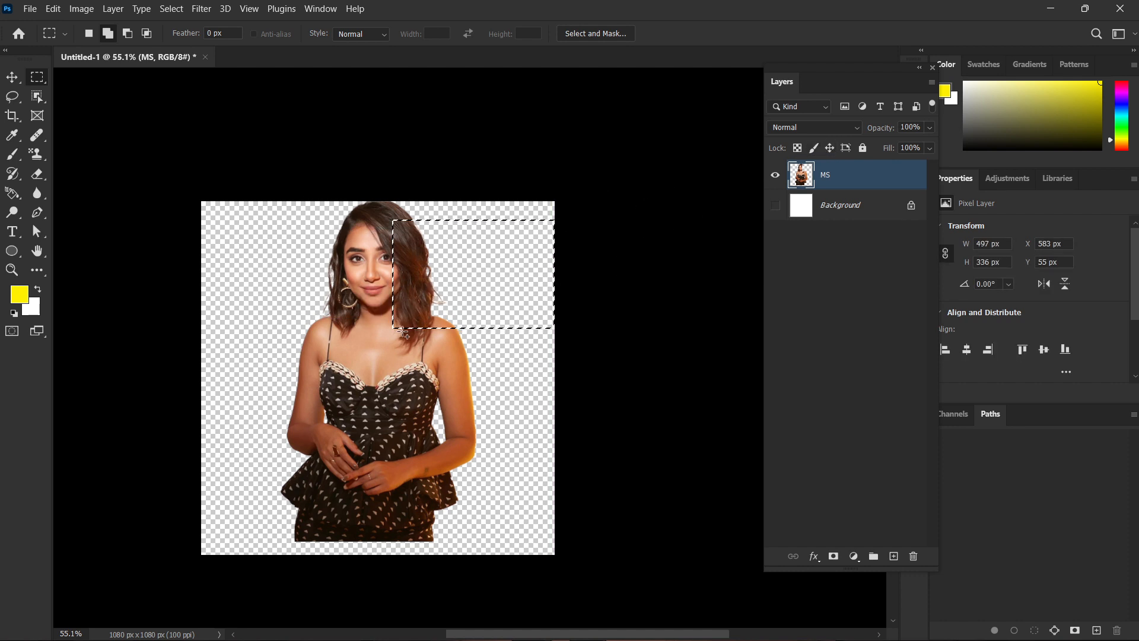
key(Delete)
key(ctrl+z)
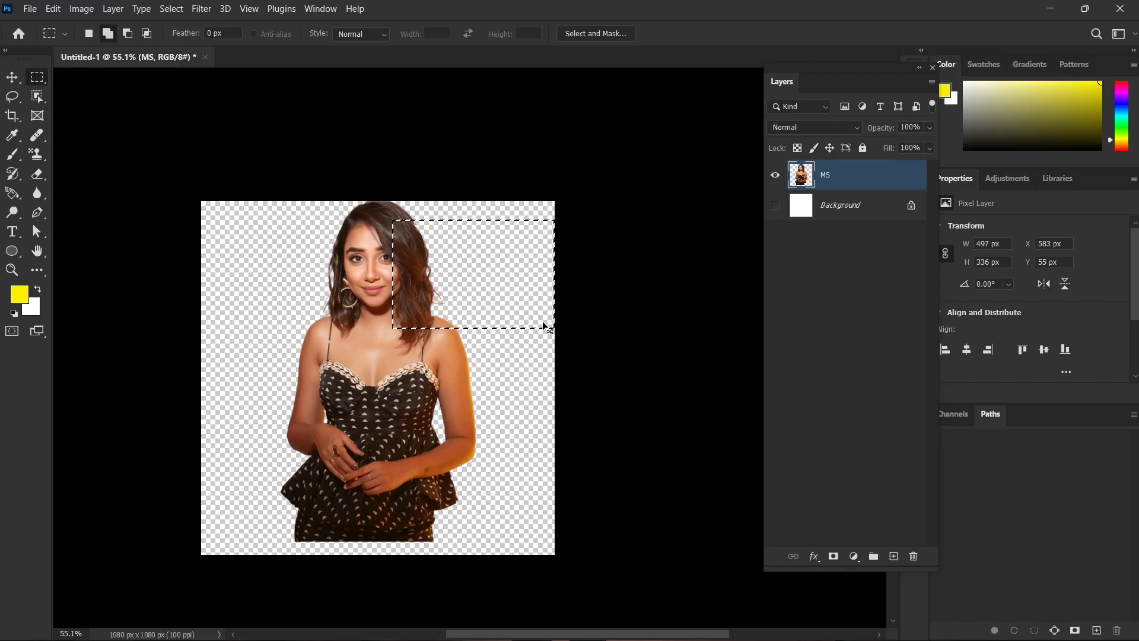
key(ctrl+d)
Lock the MS layer's position and try to move the woman's figure.
click(818, 236)
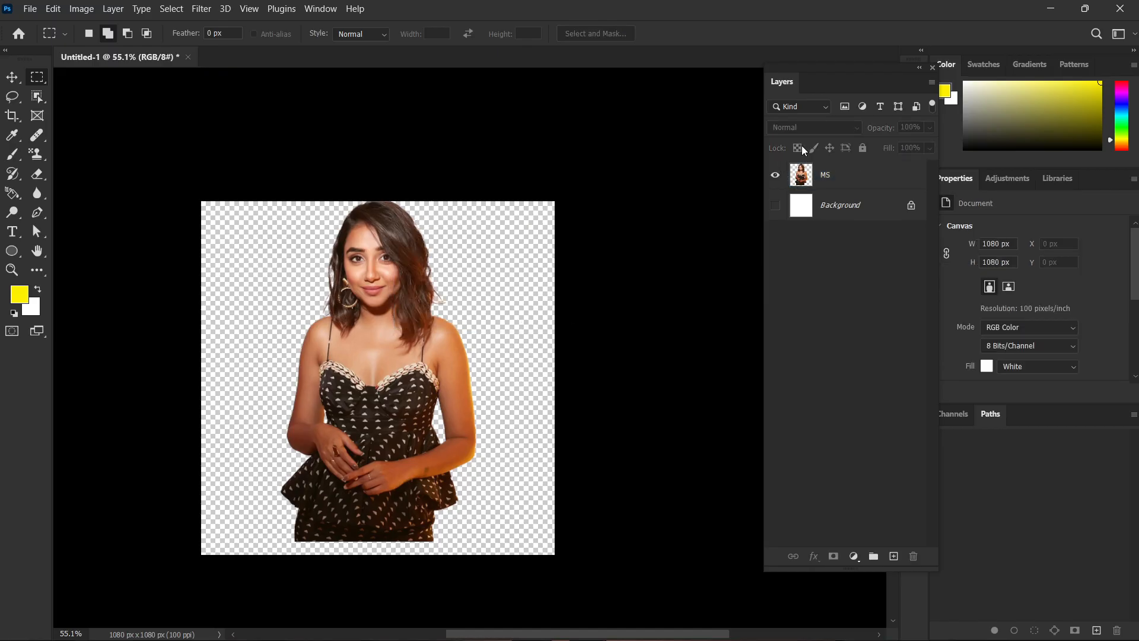
click(798, 172)
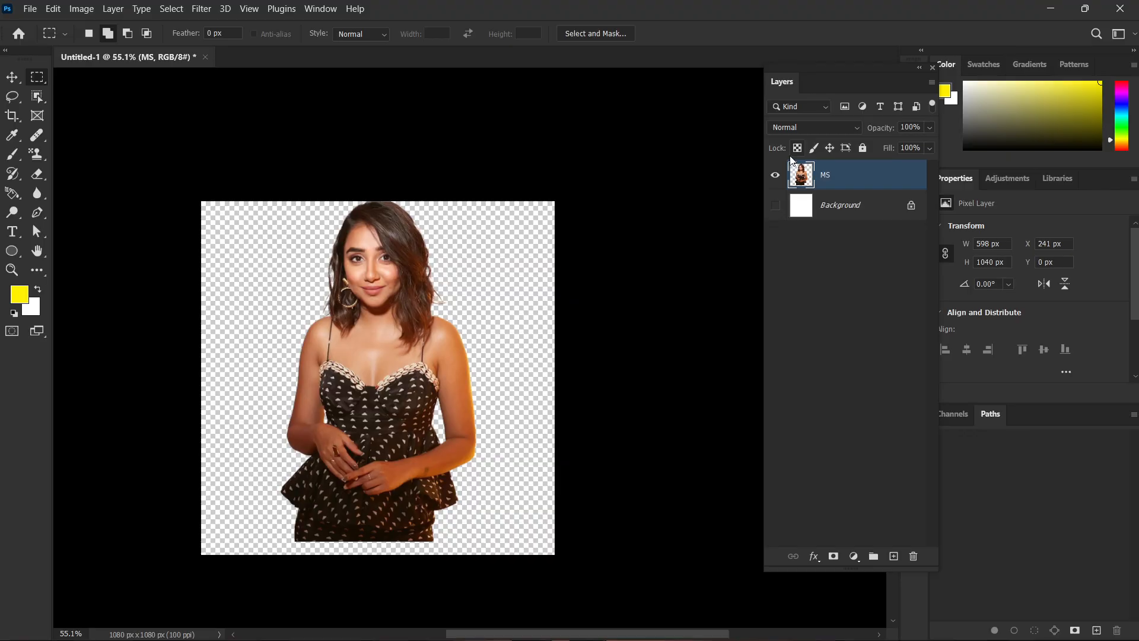
click(831, 148)
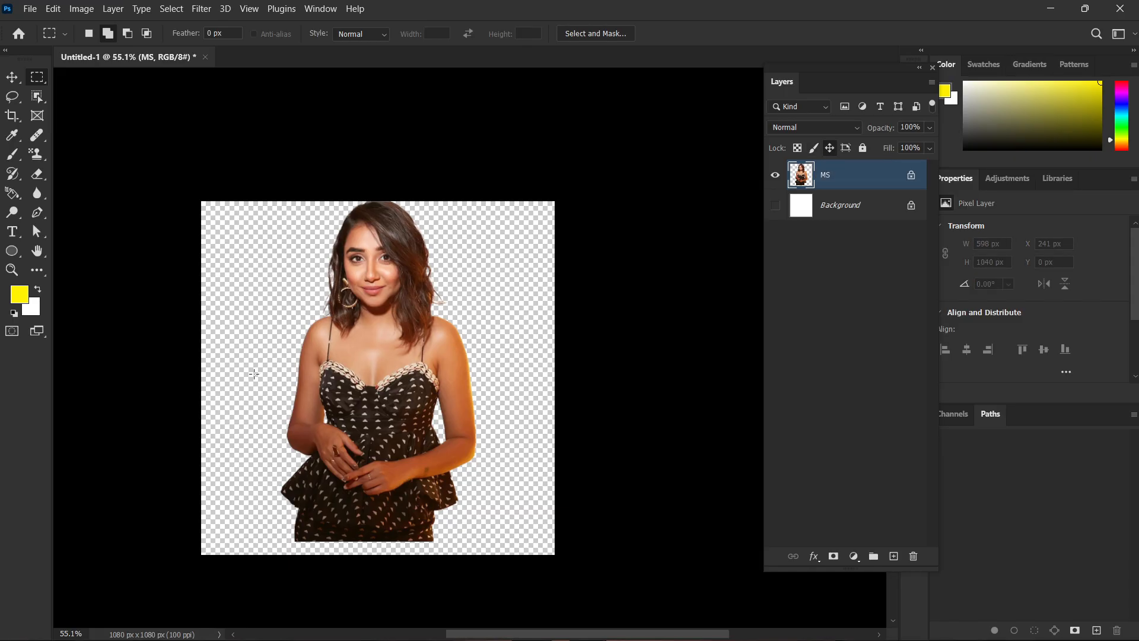
key(v)
drag(367, 339, 384, 375)
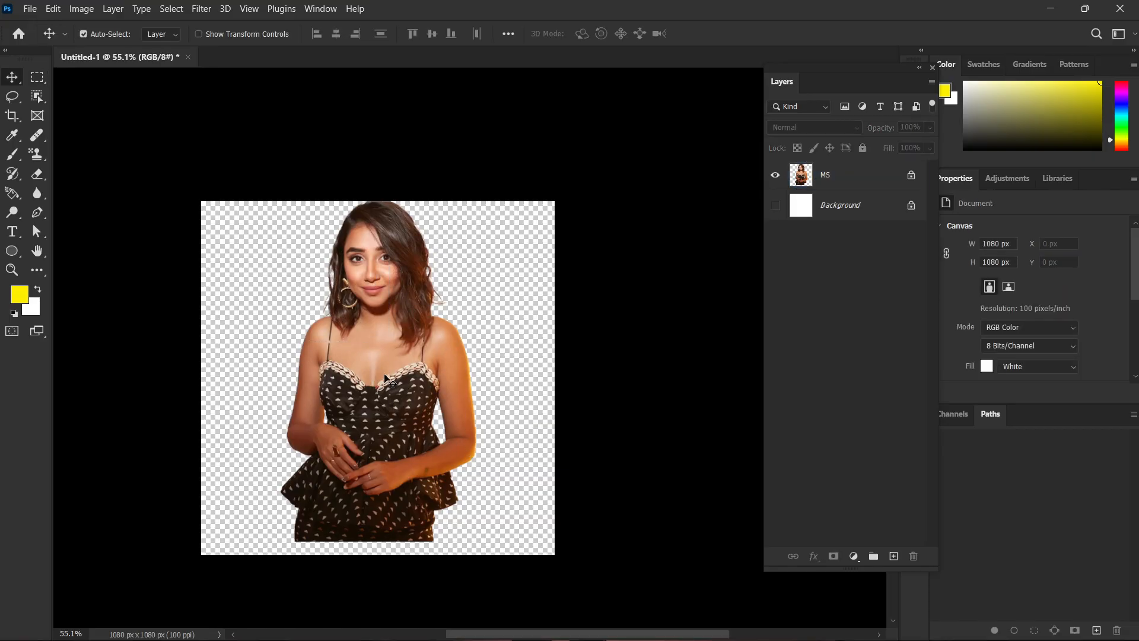
Paint trial yellow strokes over the woman on the position-locked MS layer and undo them.
key(b)
click(403, 267)
click(547, 256)
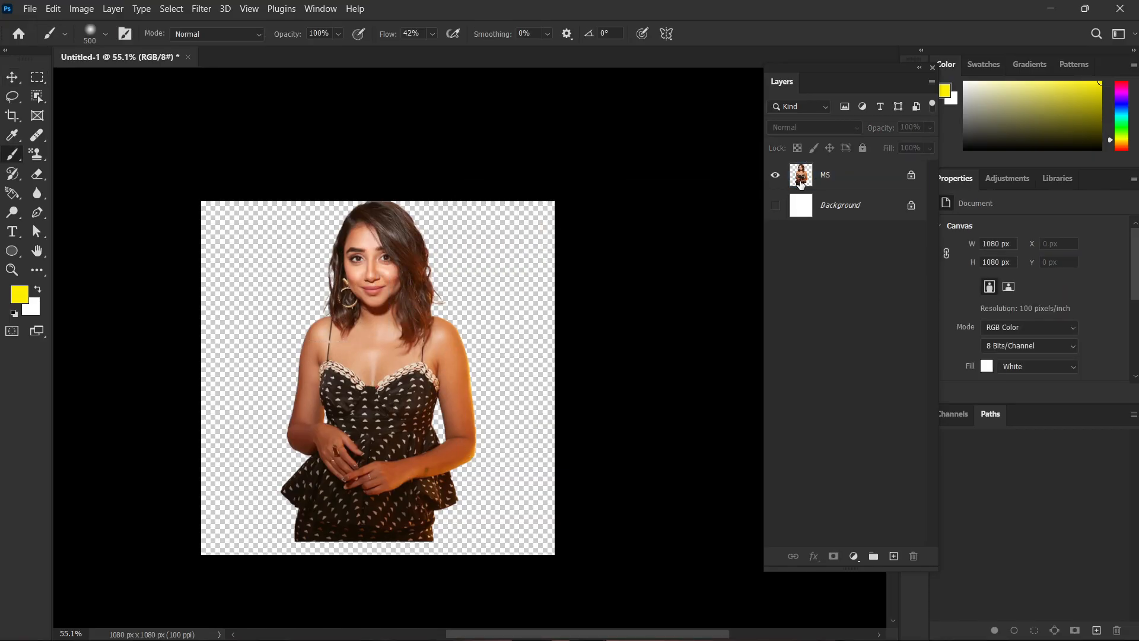
click(801, 183)
mouse_move(380, 237)
mouse_down()
mouse_move(413, 463)
mouse_move(407, 301)
mouse_move(393, 458)
mouse_up()
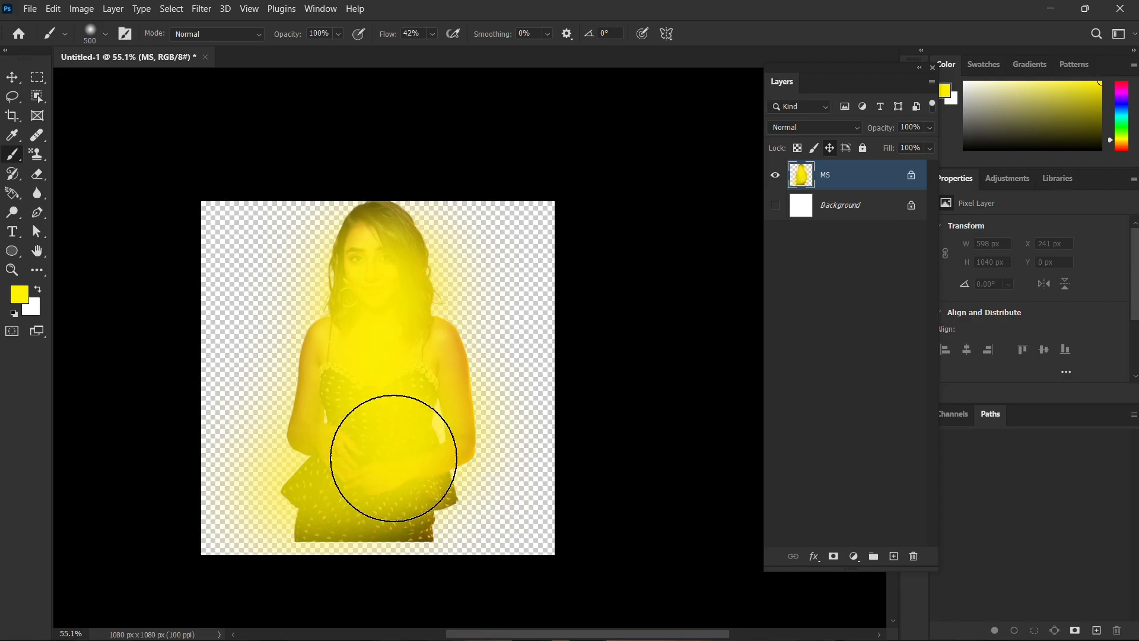
key(ctrl+z)
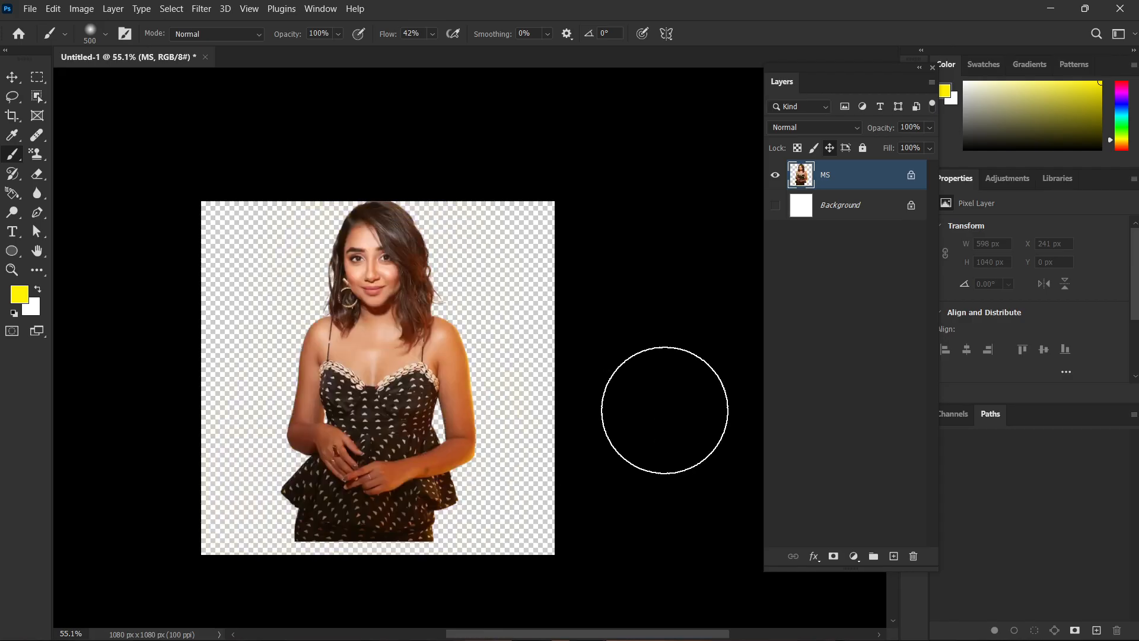
Lock the MS layer's transparent pixels and shade the woman's outer hair and arm yellow, undoing the extra stroke across her other side.
click(794, 150)
mouse_move(430, 211)
mouse_down()
mouse_move(498, 327)
mouse_move(480, 516)
mouse_up()
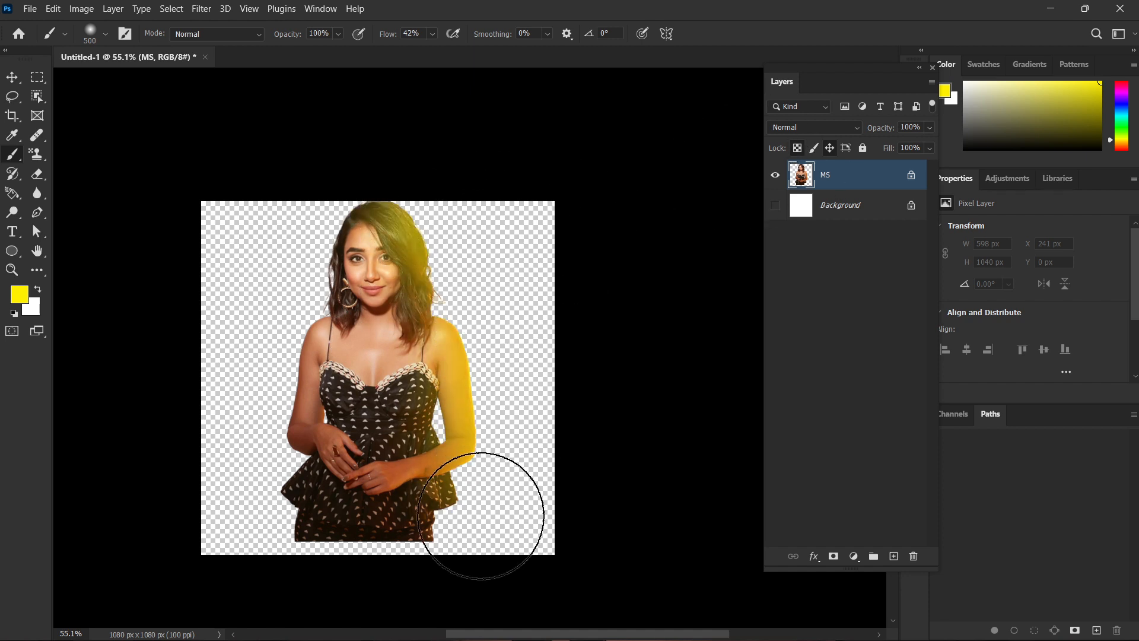
mouse_move(293, 191)
mouse_down()
mouse_move(287, 534)
mouse_move(452, 553)
mouse_up()
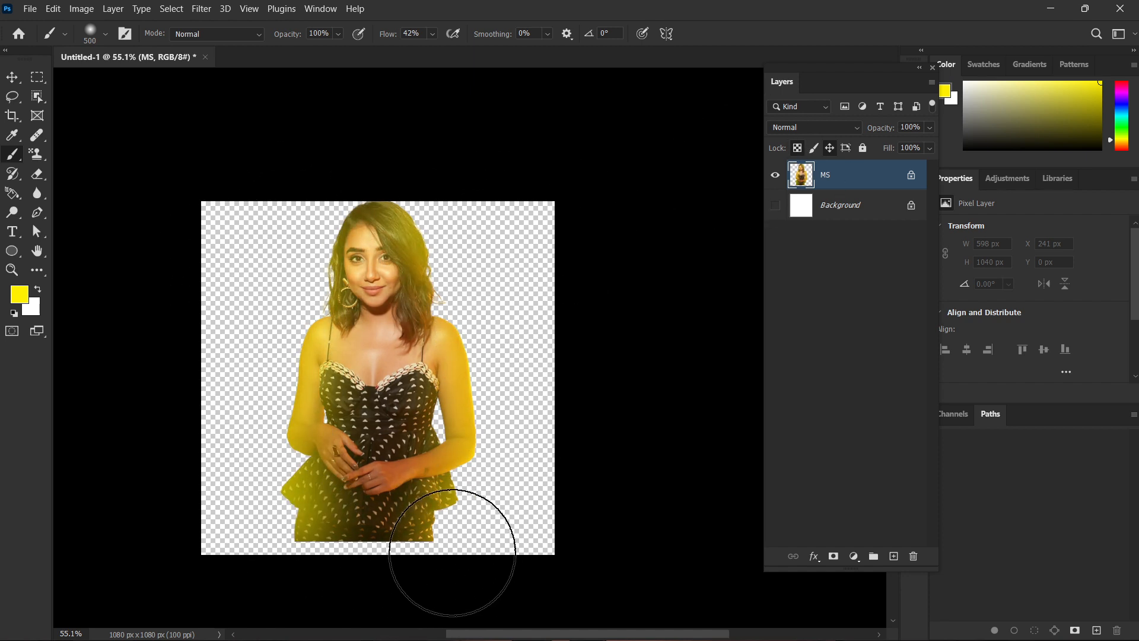
key(ctrl+z)
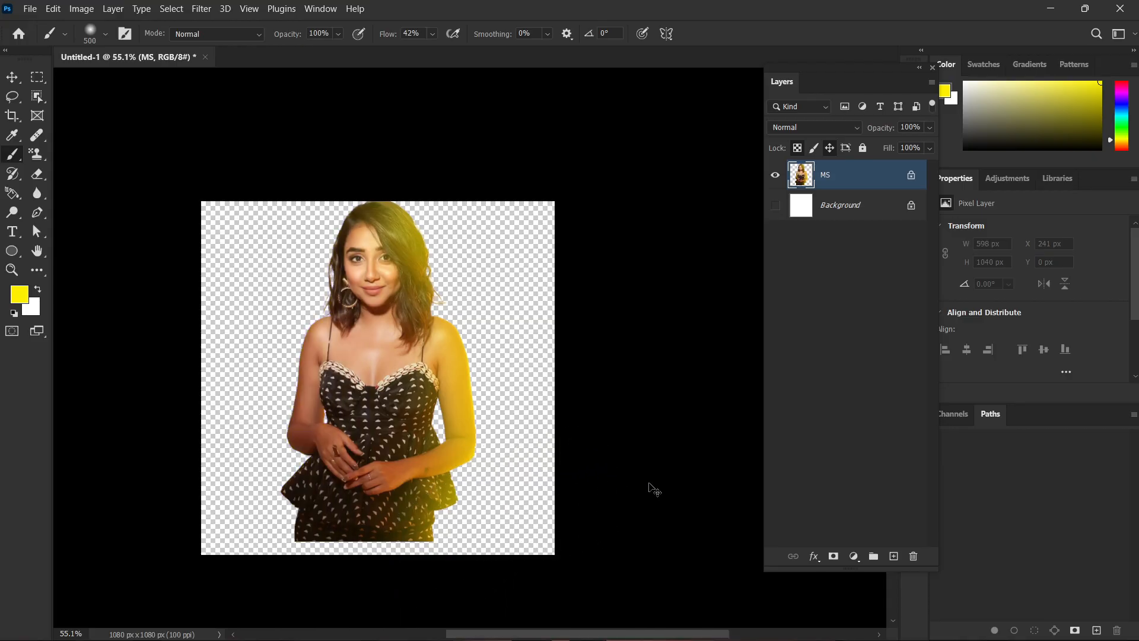
Undo the yellow shading on the MS layer and clear its transparent-pixel and position locks.
key(ctrl+z)
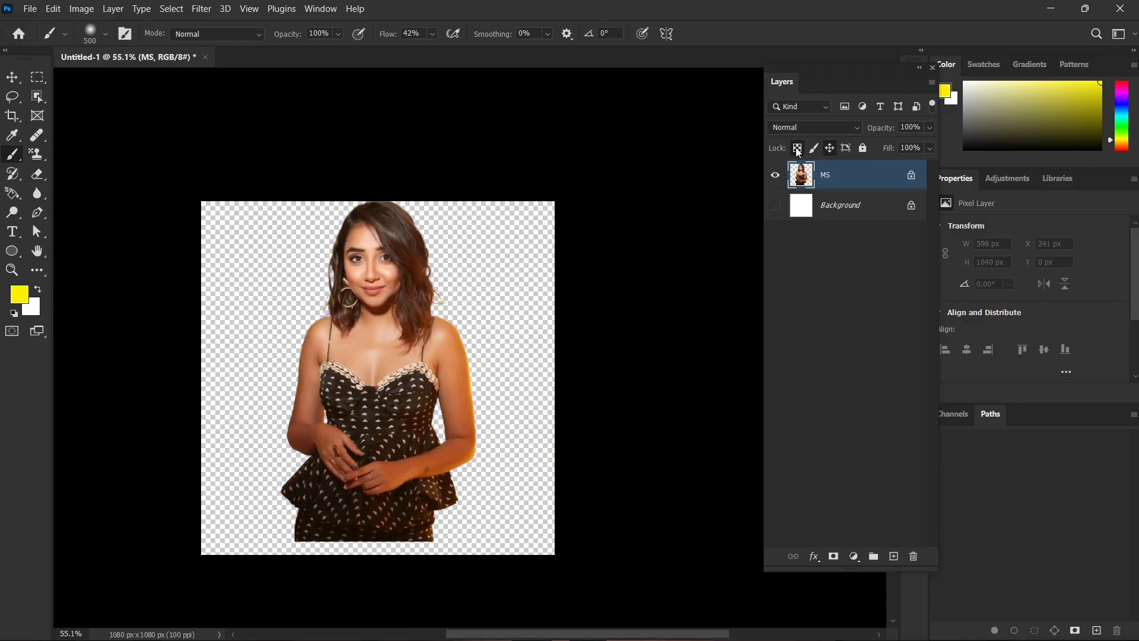
click(830, 149)
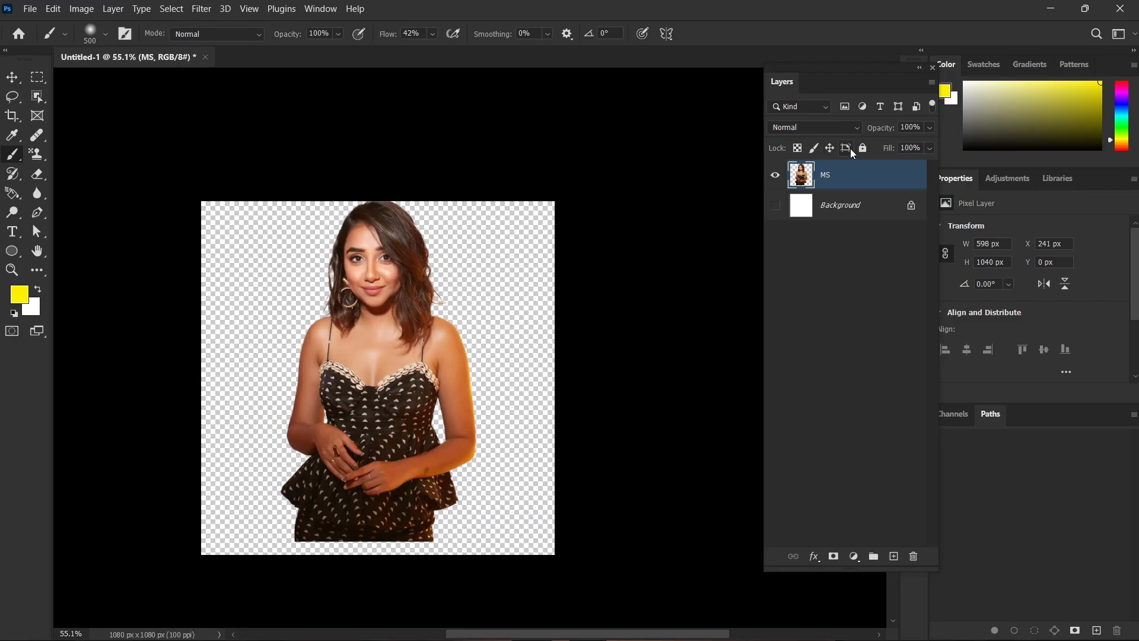
Lock the MS layer against artboard auto-nesting, try painting and moving the woman, undo both trials and remove the lock.
click(846, 148)
drag(284, 231, 461, 413)
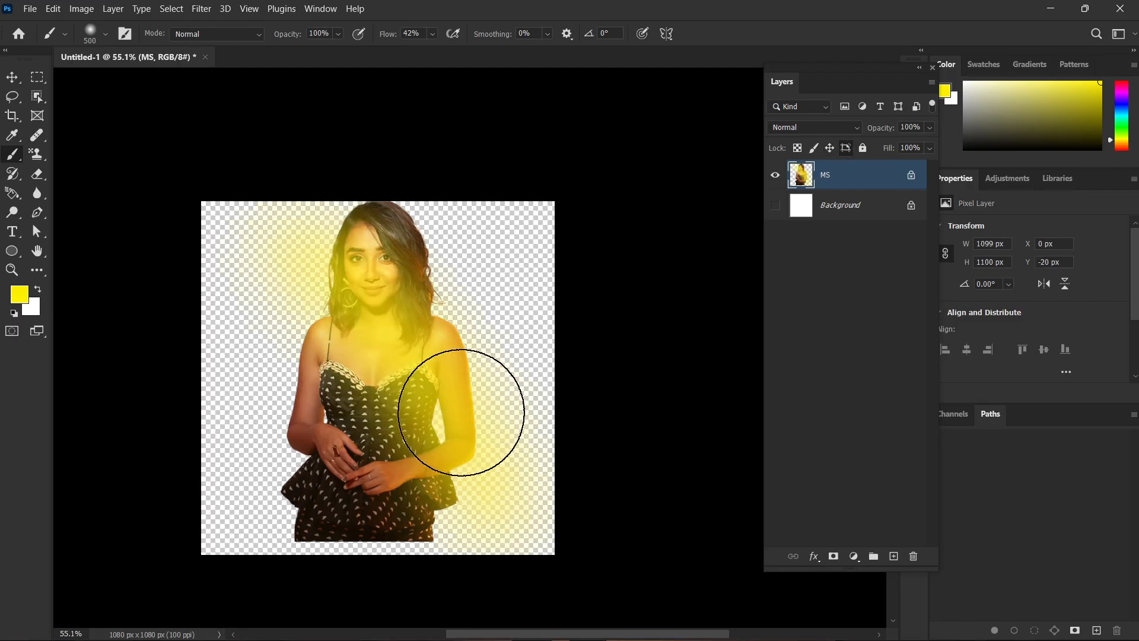
key(v)
key(ctrl+z)
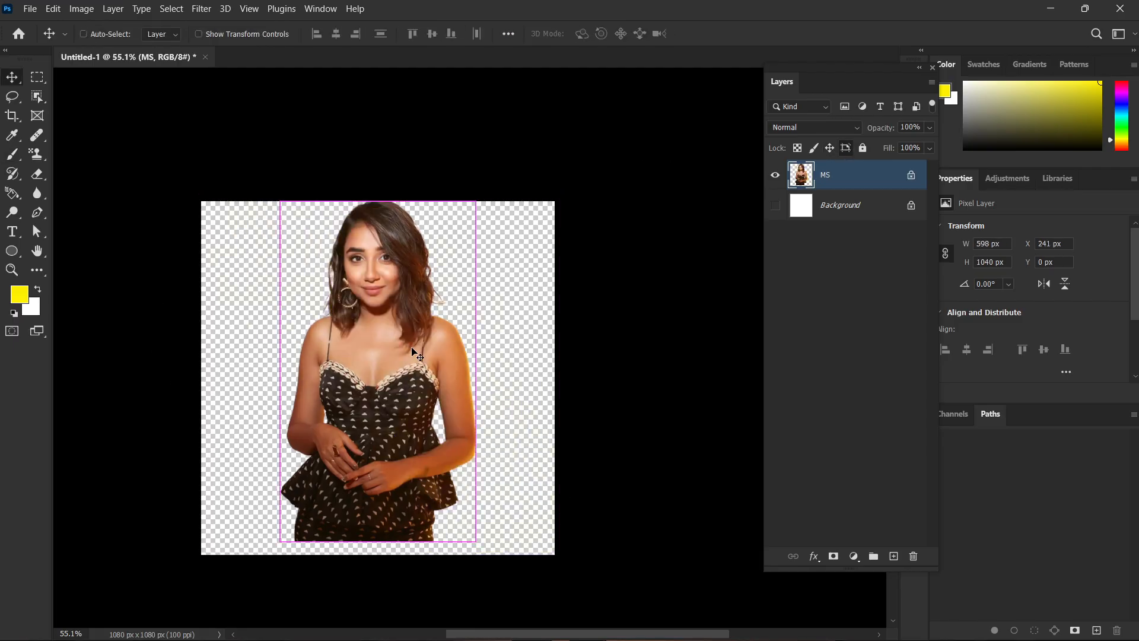
drag(412, 352, 432, 363)
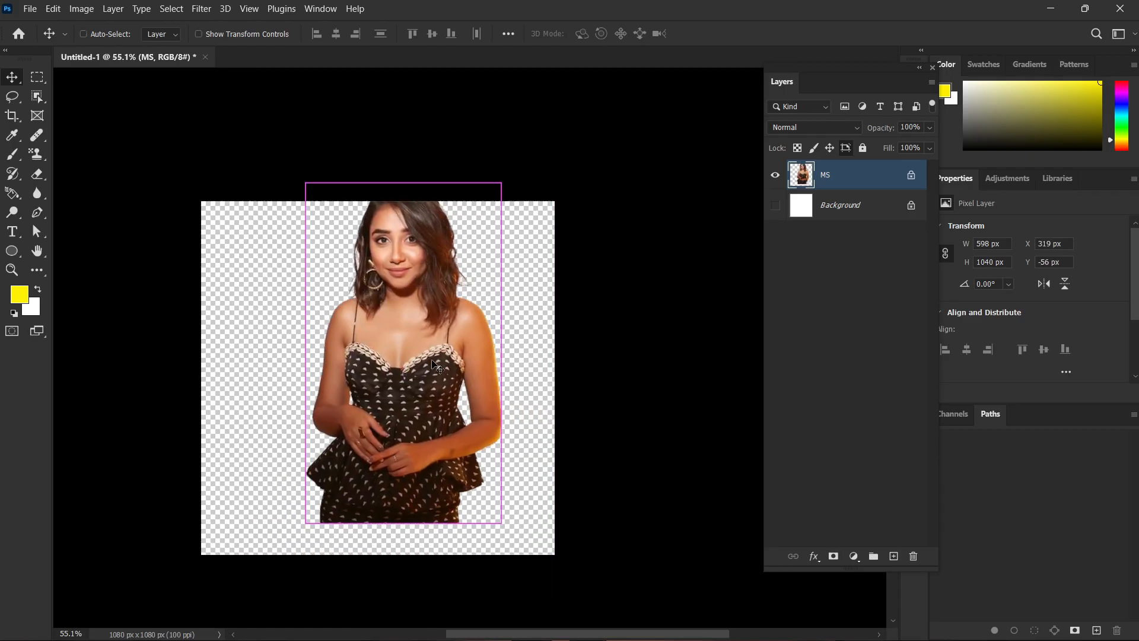
key(ctrl+z)
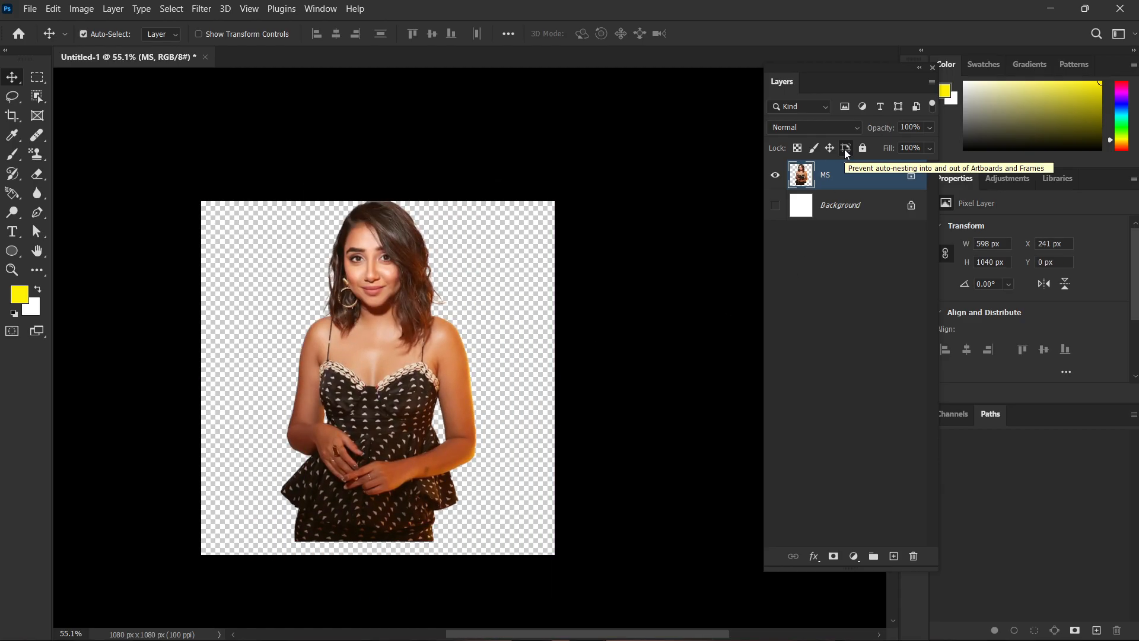
click(846, 148)
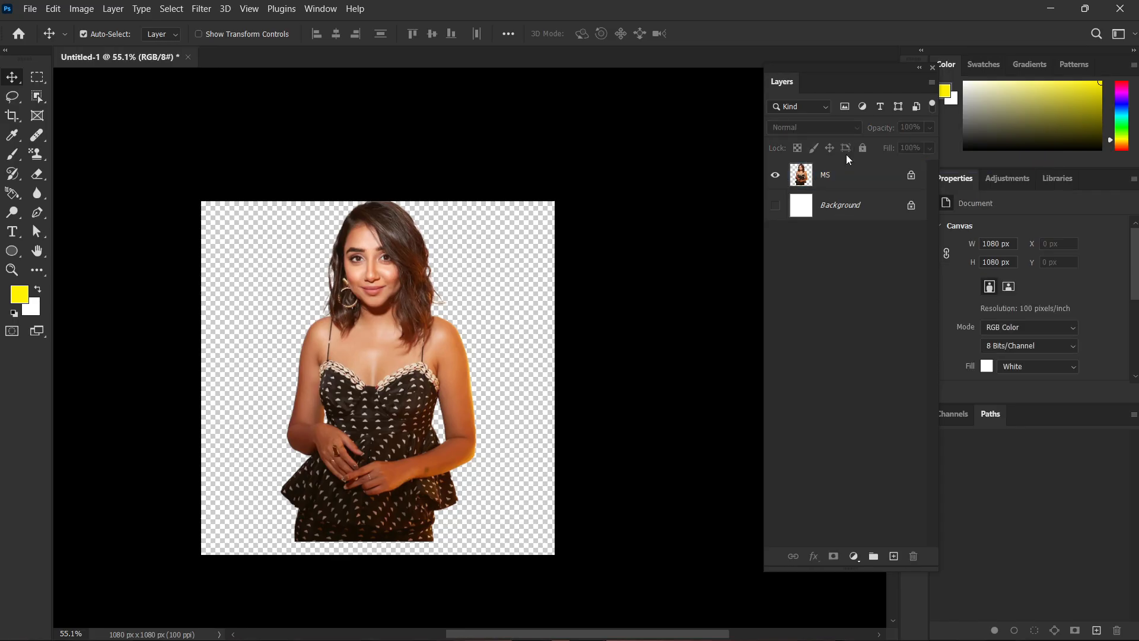
click(842, 147)
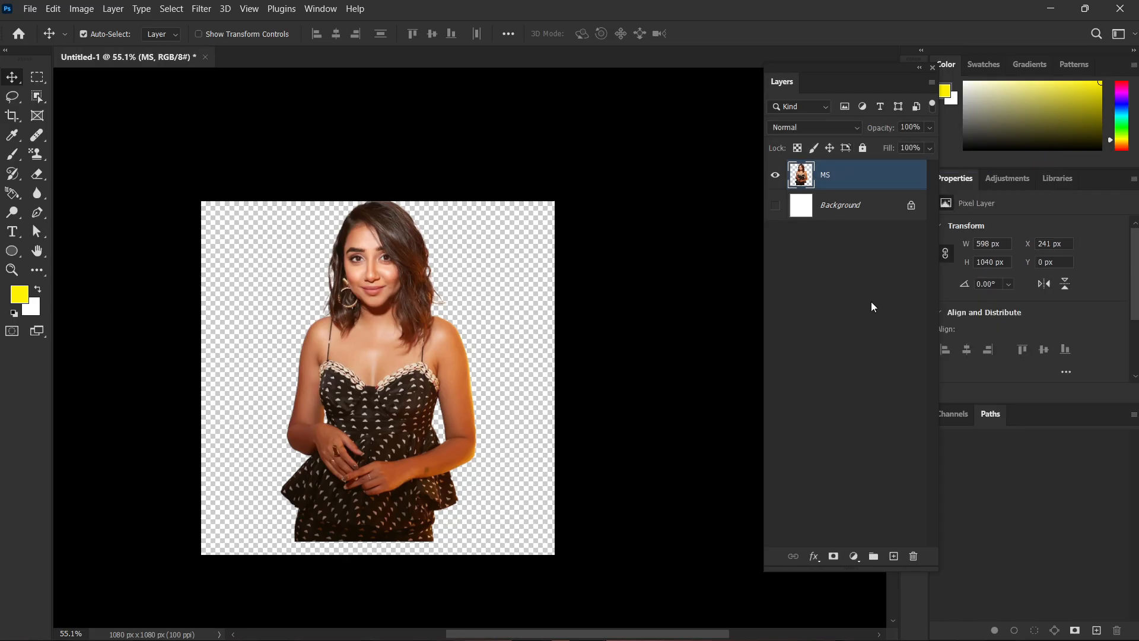
Scale the woman's figure down to about 482 × 839 px and place it near the centre of the canvas.
drag(390, 355, 380, 369)
key(ctrl+t)
drag(370, 215, 371, 281)
drag(381, 385, 387, 347)
key(Return)
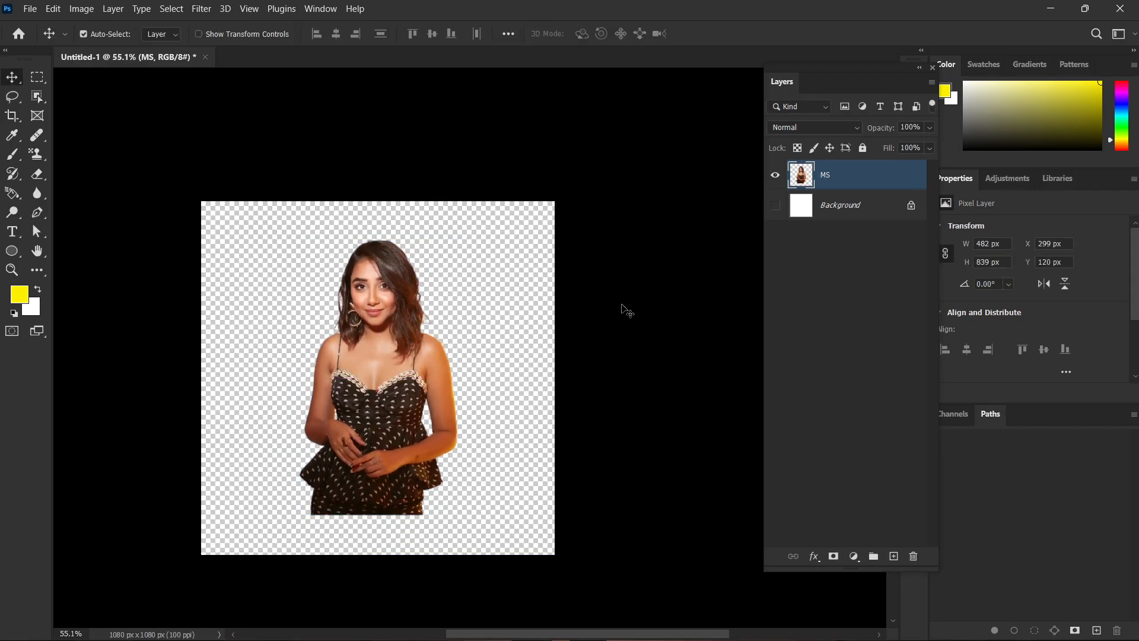
Lock all attributes of the MS layer and try to move the woman's figure.
click(670, 285)
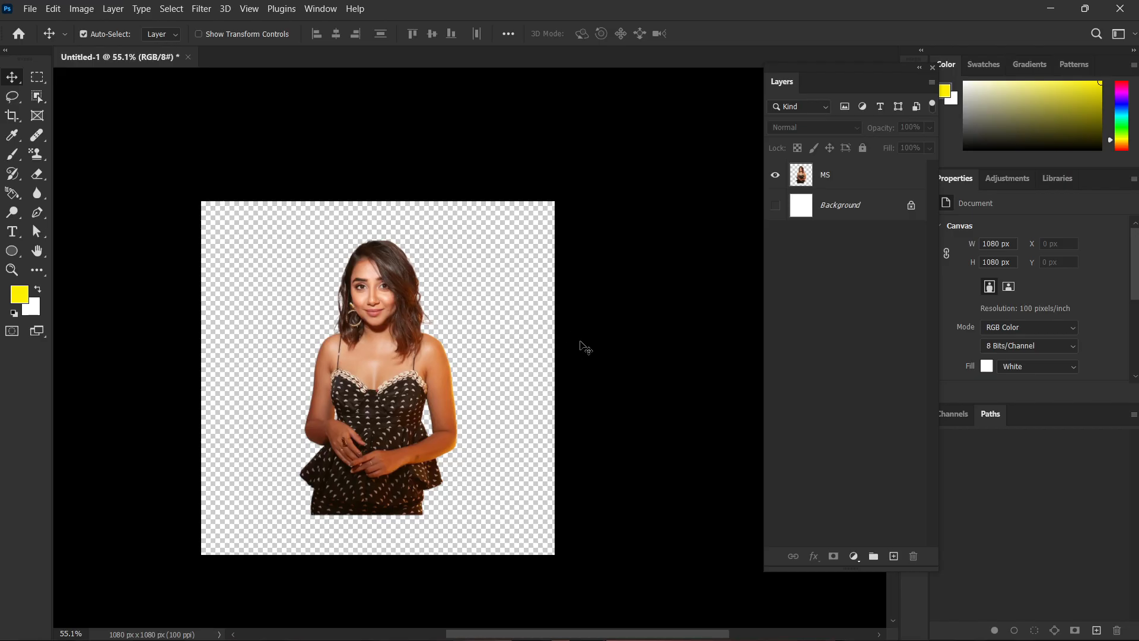
click(867, 203)
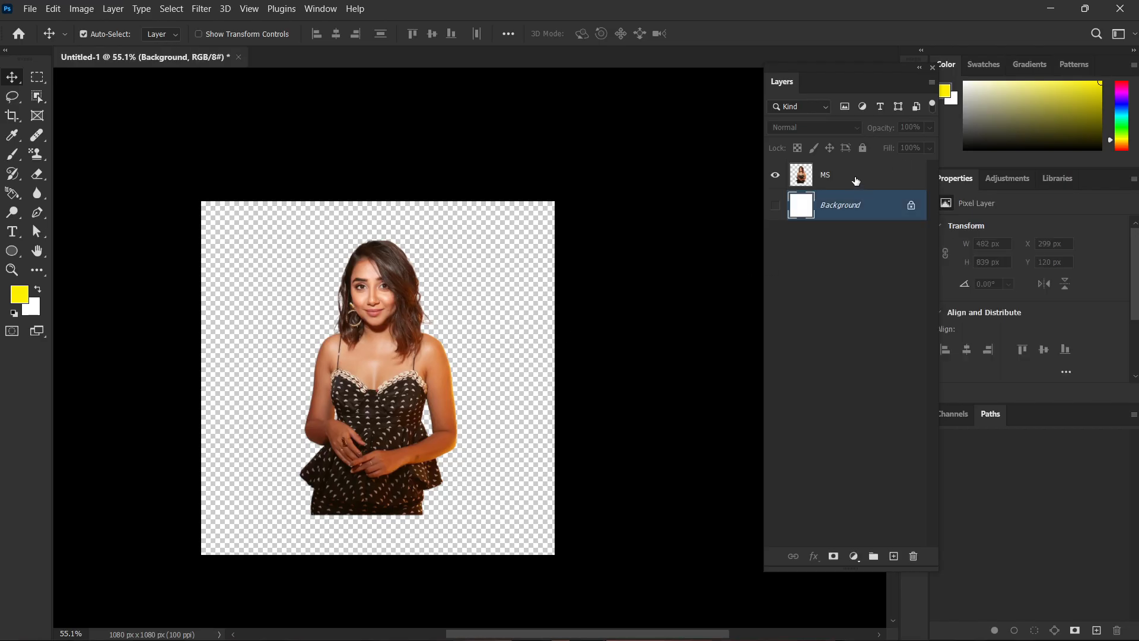
click(865, 169)
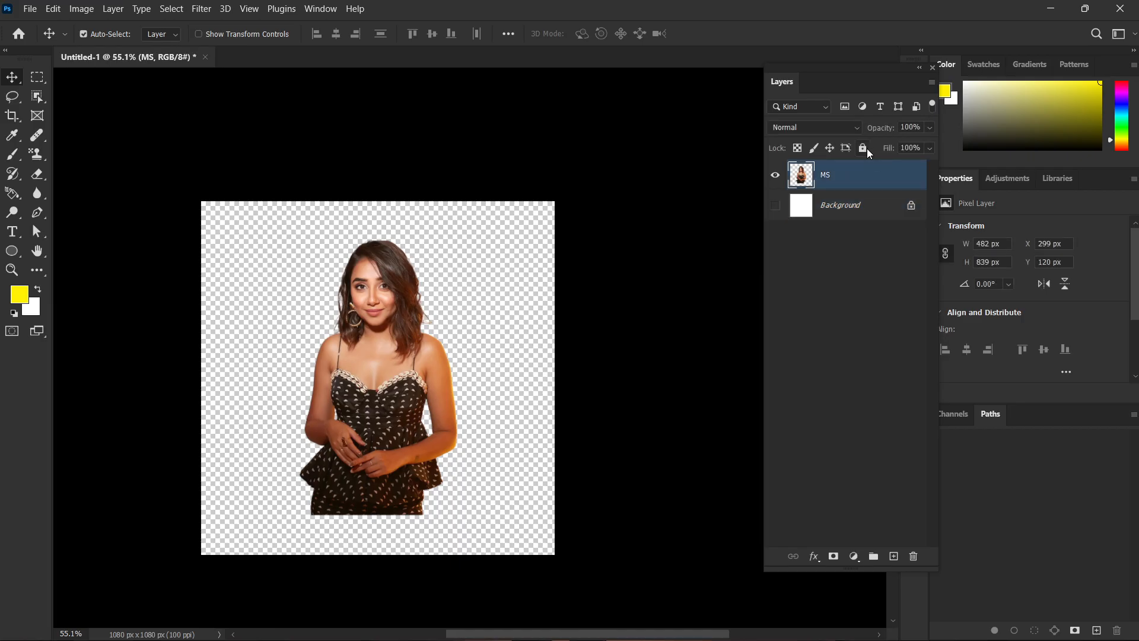
click(867, 149)
drag(381, 371, 321, 230)
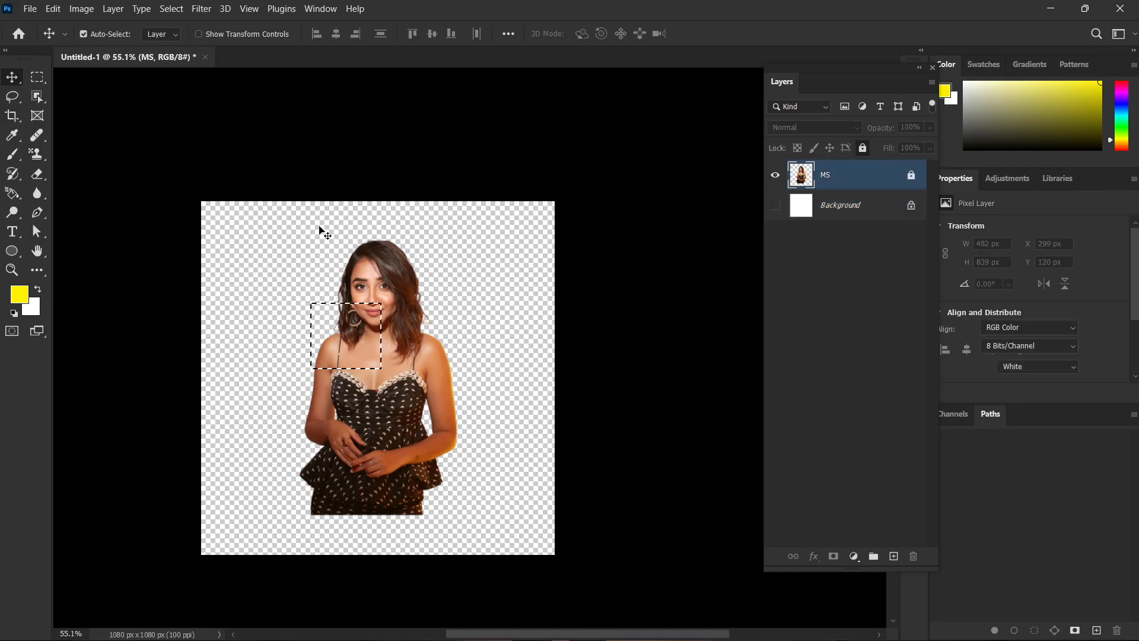
drag(272, 316, 561, 245)
drag(458, 340, 346, 385)
Try a marquee selection and brush painting over the woman on the fully locked MS layer, and unlock the layer.
key(m)
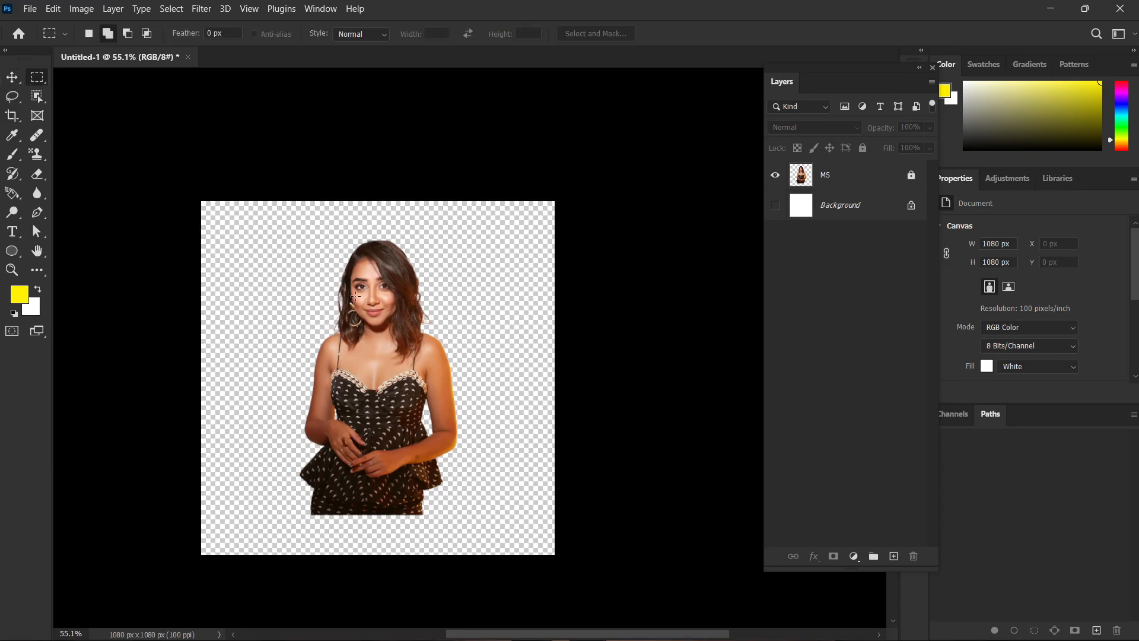
drag(254, 313, 575, 382)
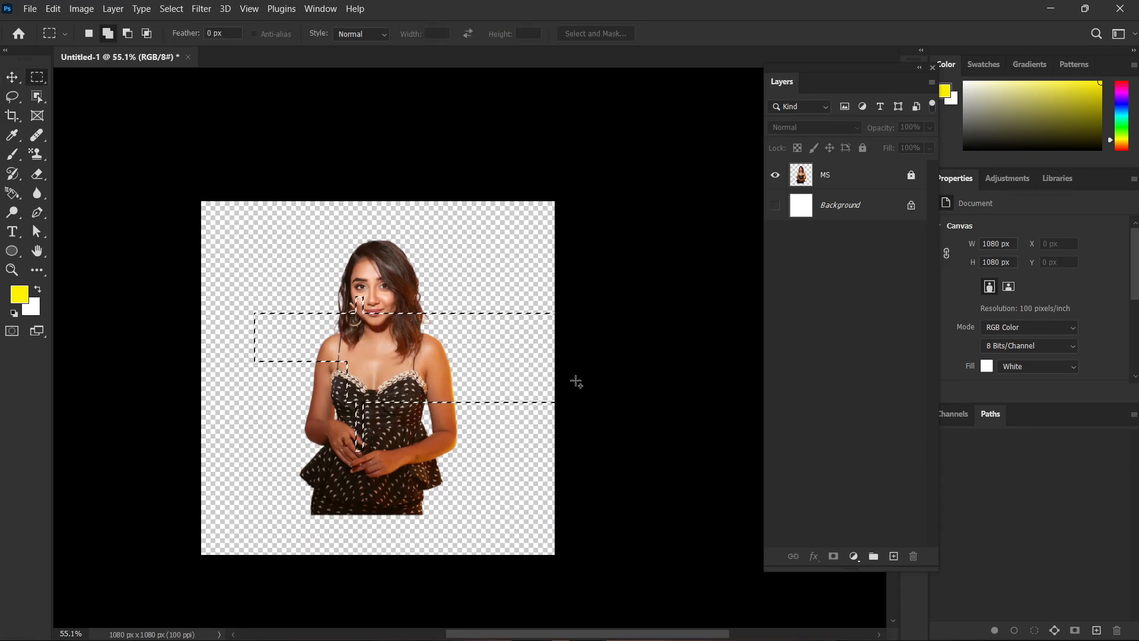
click(585, 384)
key(b)
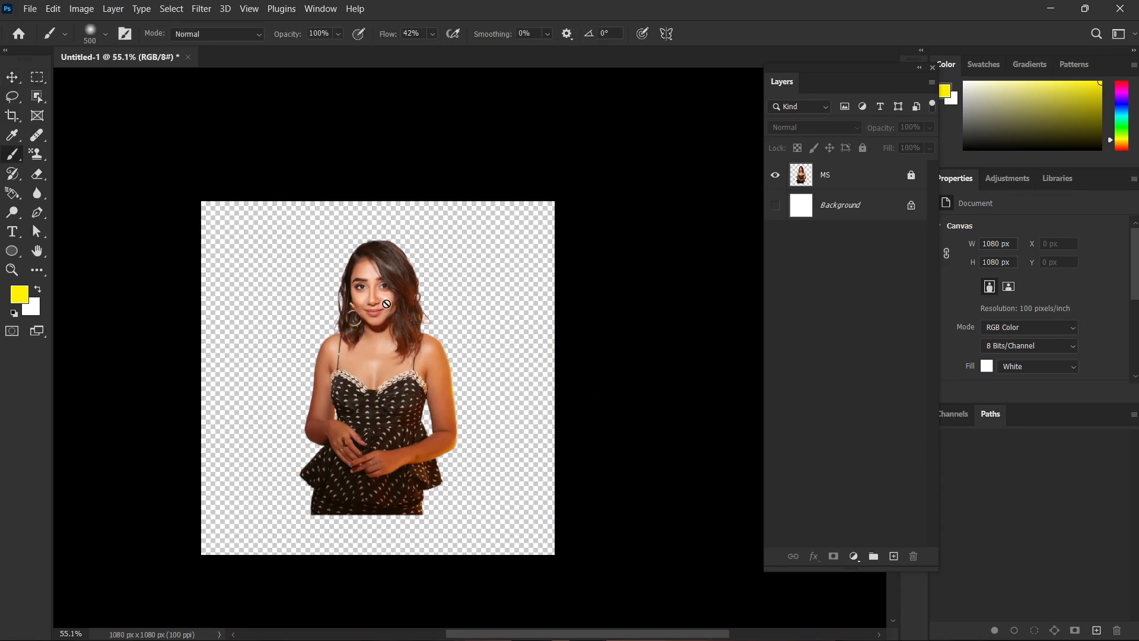
click(585, 384)
click(546, 255)
click(838, 180)
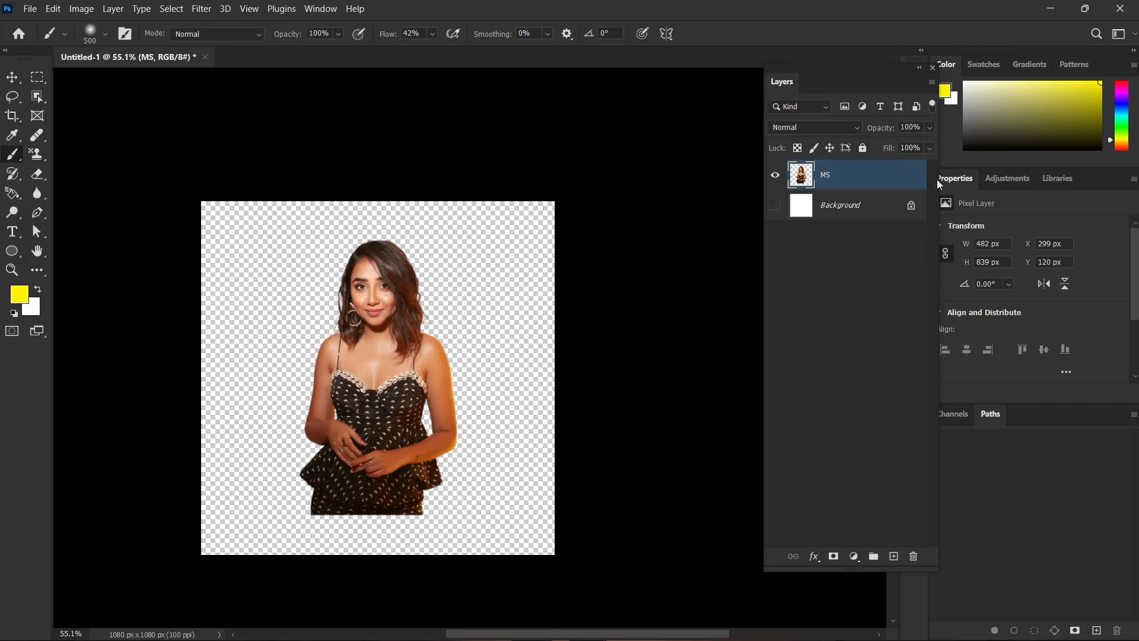
Delete the MS layer with the woman's portrait and make the white Background layer visible.
click(884, 289)
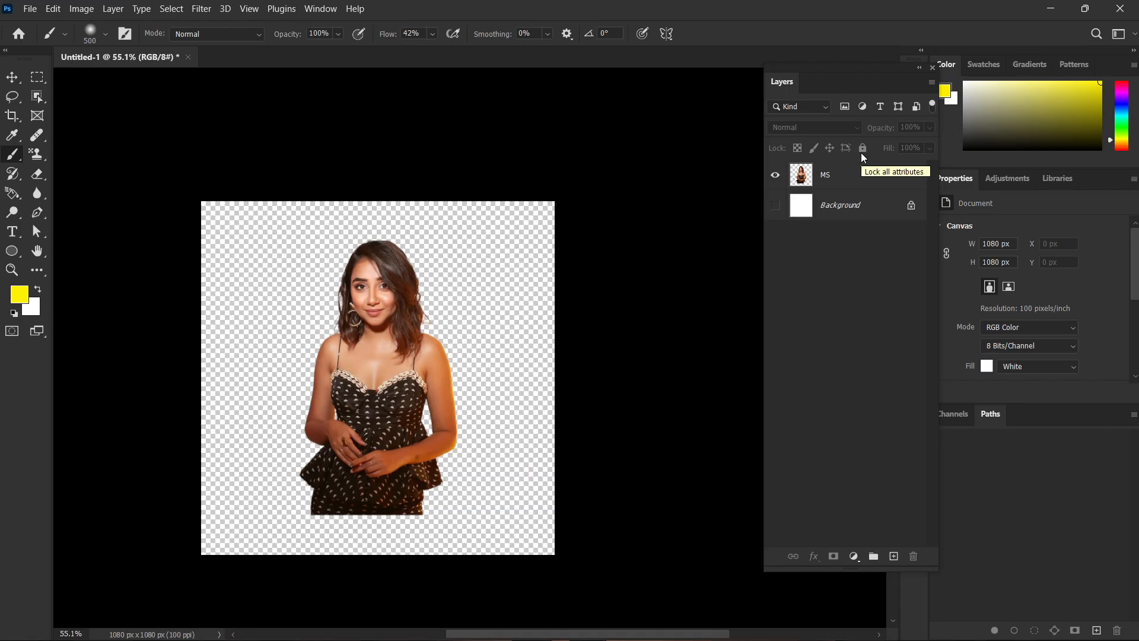
key(v)
drag(539, 233, 209, 469)
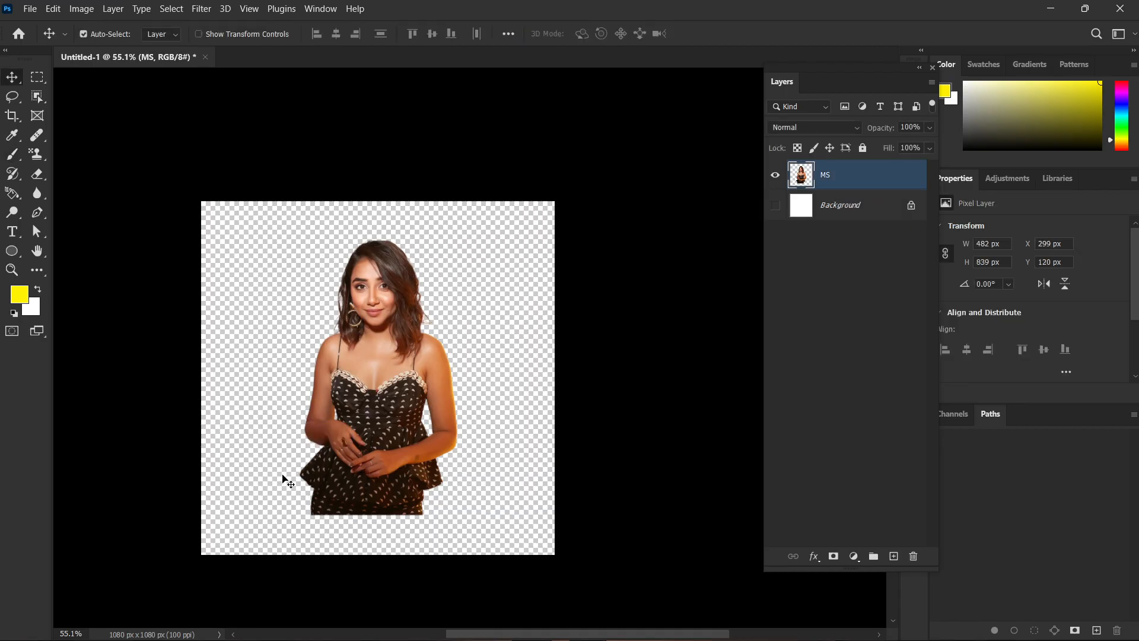
key(Delete)
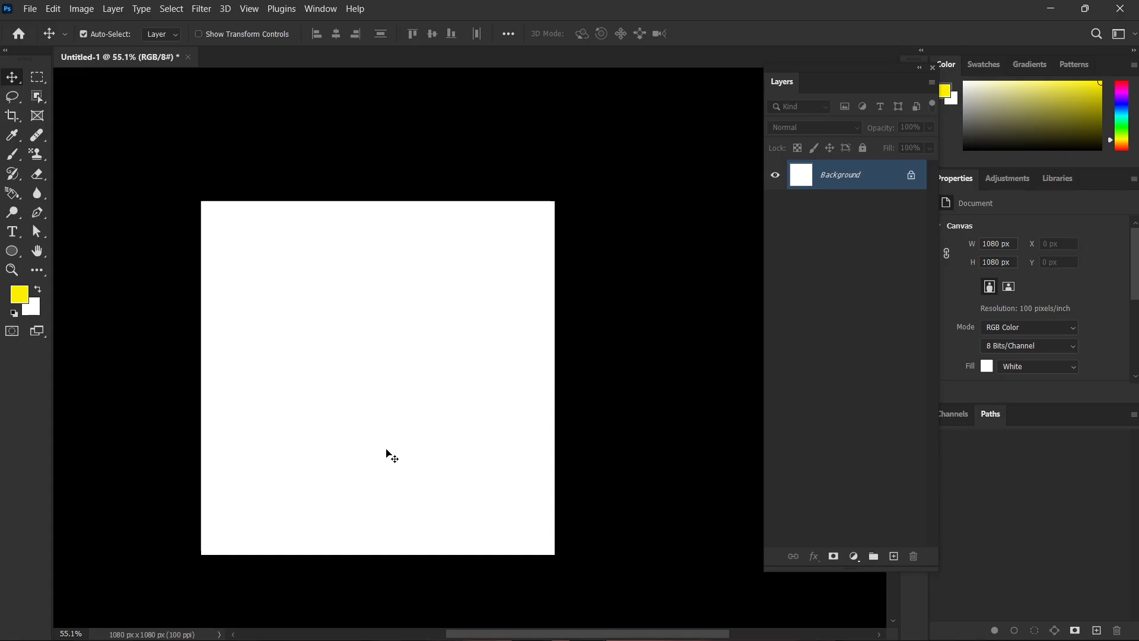
Close the untitled document without saving and open the recent file Shoe Post.psd.
key(ctrl+0)
scroll(386, 450, down, 3)
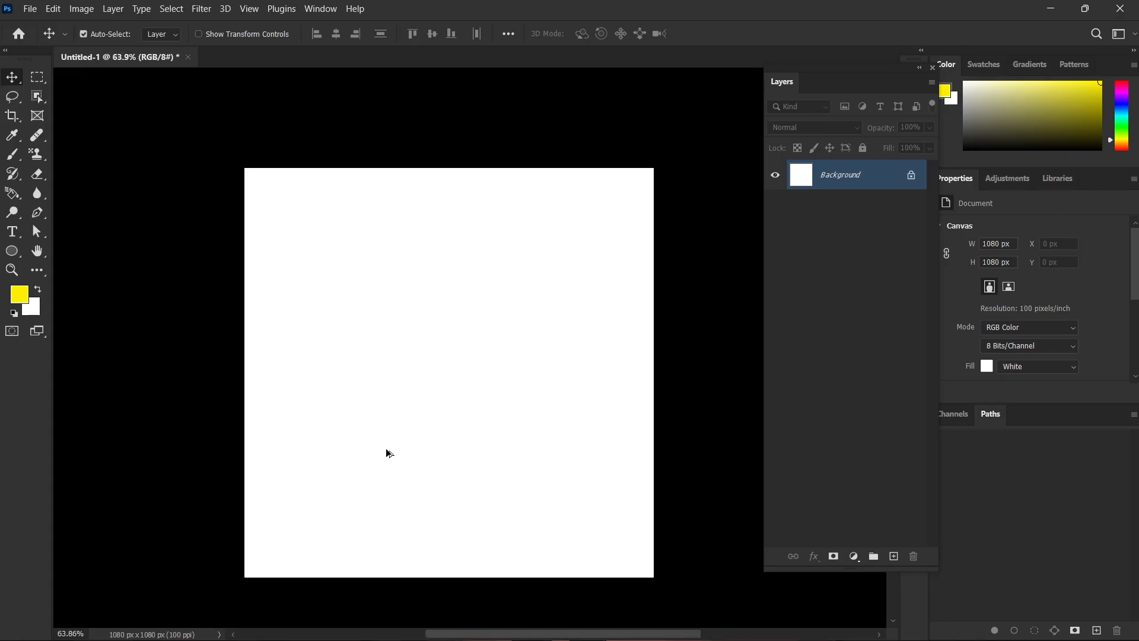
drag(475, 409, 447, 396)
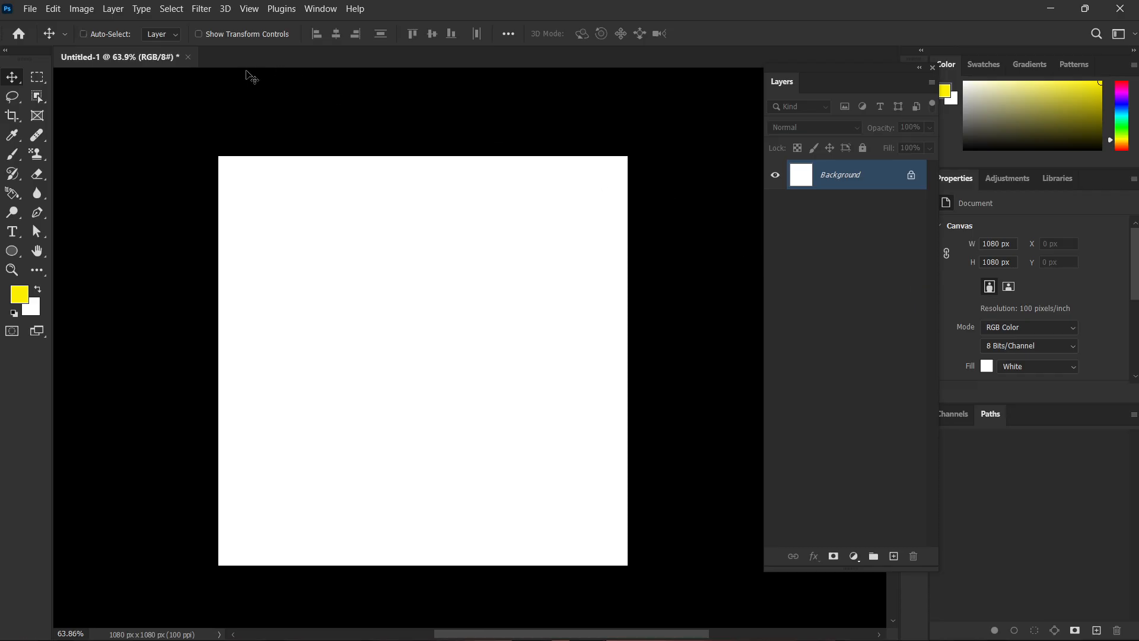
click(187, 57)
click(592, 256)
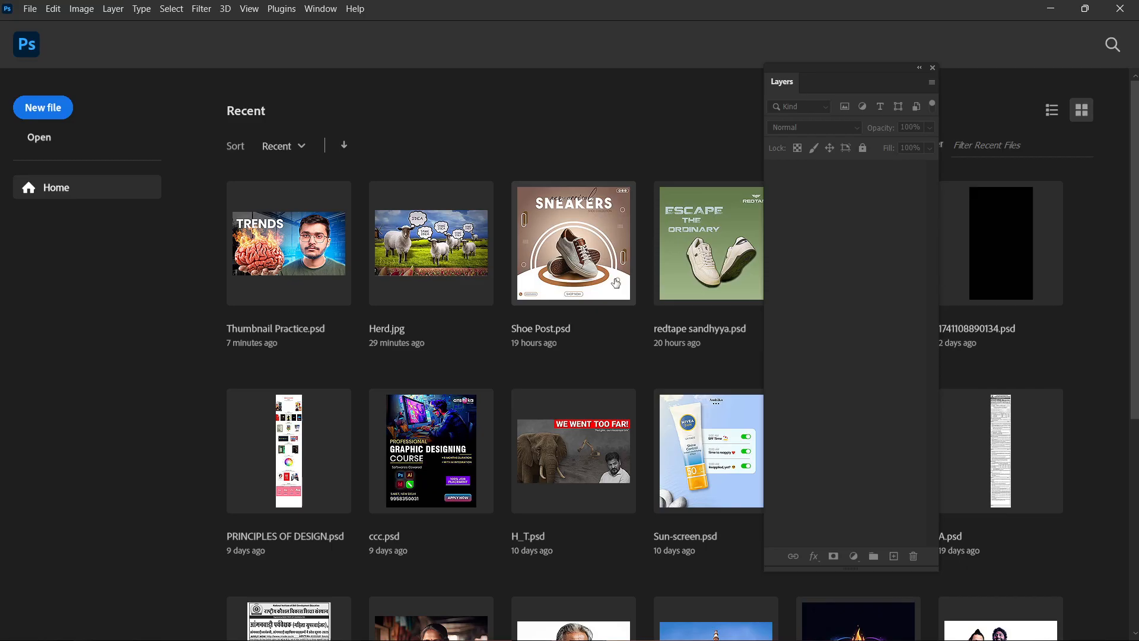
click(584, 223)
Look through the shoe post's layers and filter them by pixel layers and by adjustment layers, clearing each filter.
scroll(854, 356, down, 5)
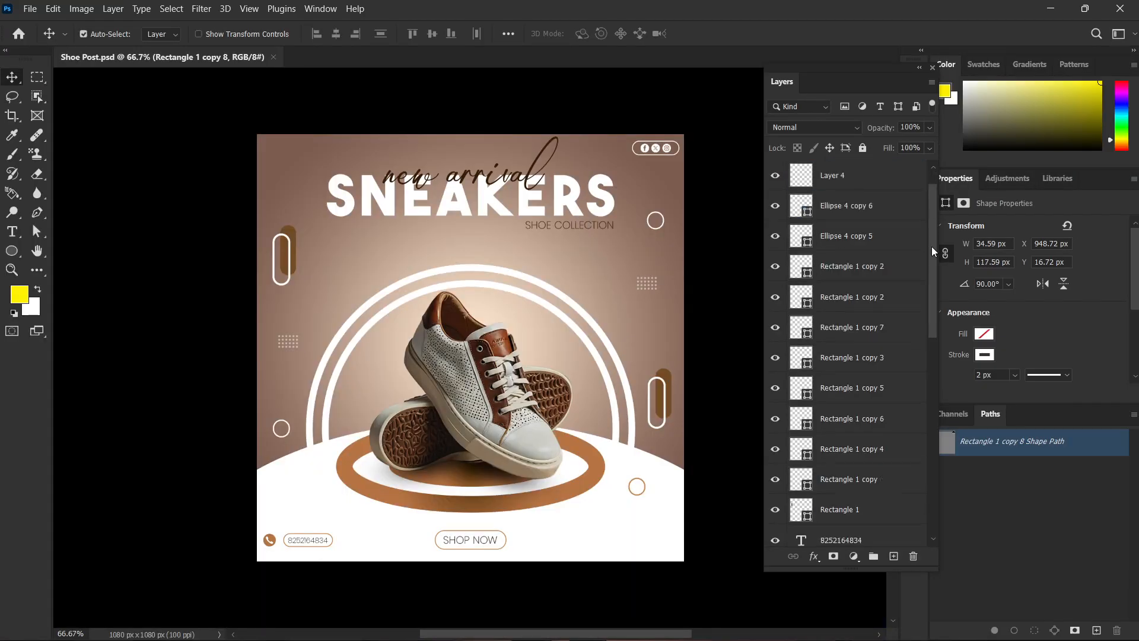
scroll(867, 409, down, 1)
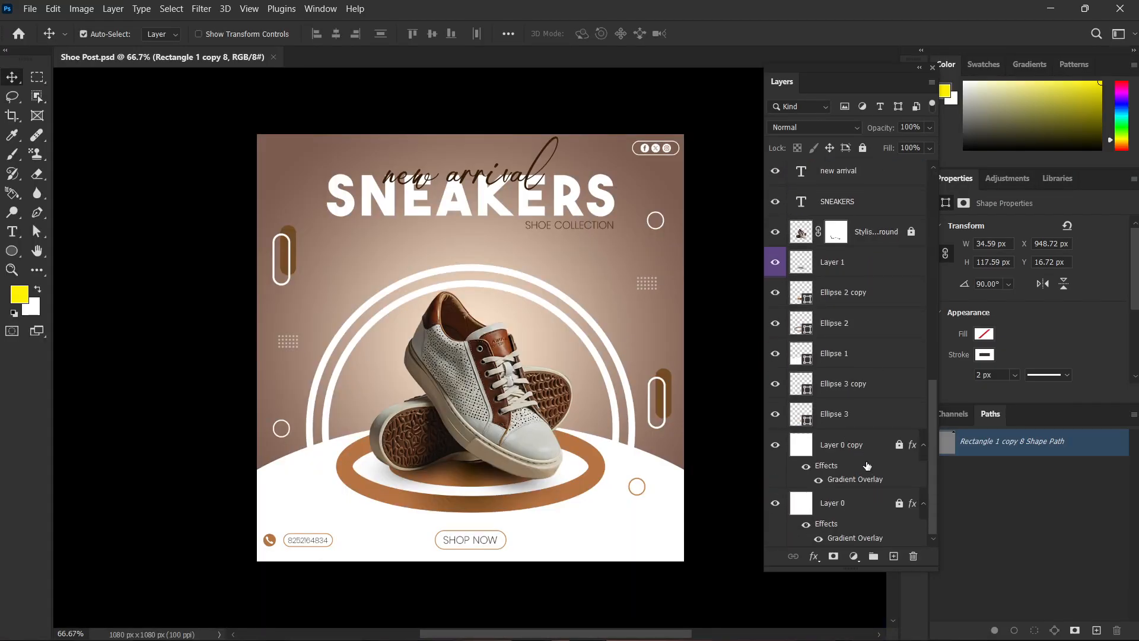
scroll(862, 463, up, 10)
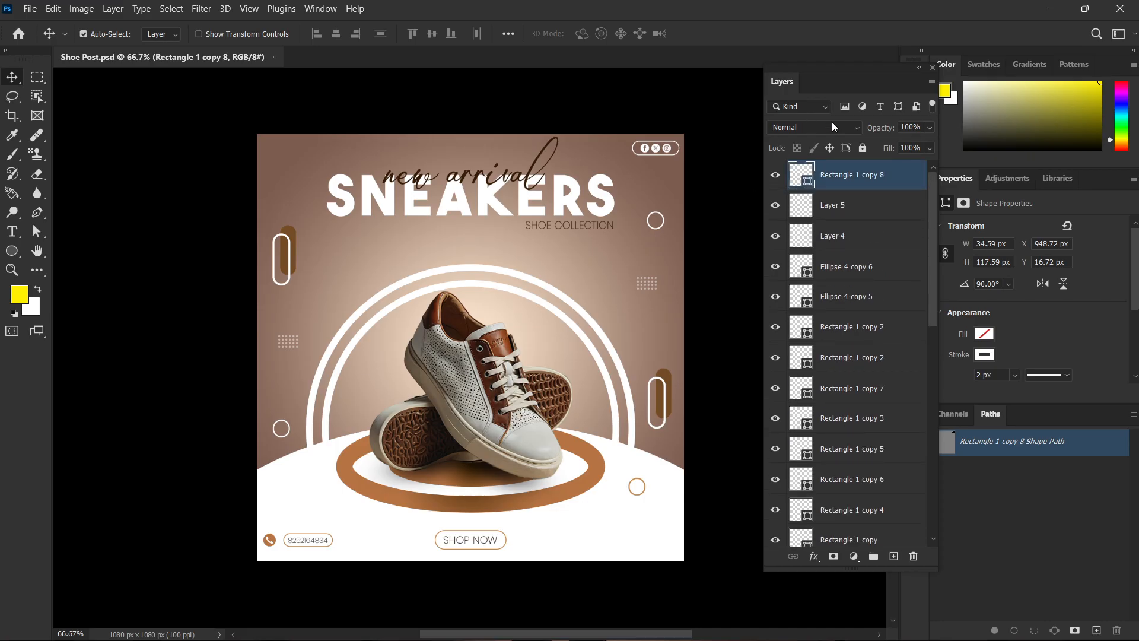
click(845, 109)
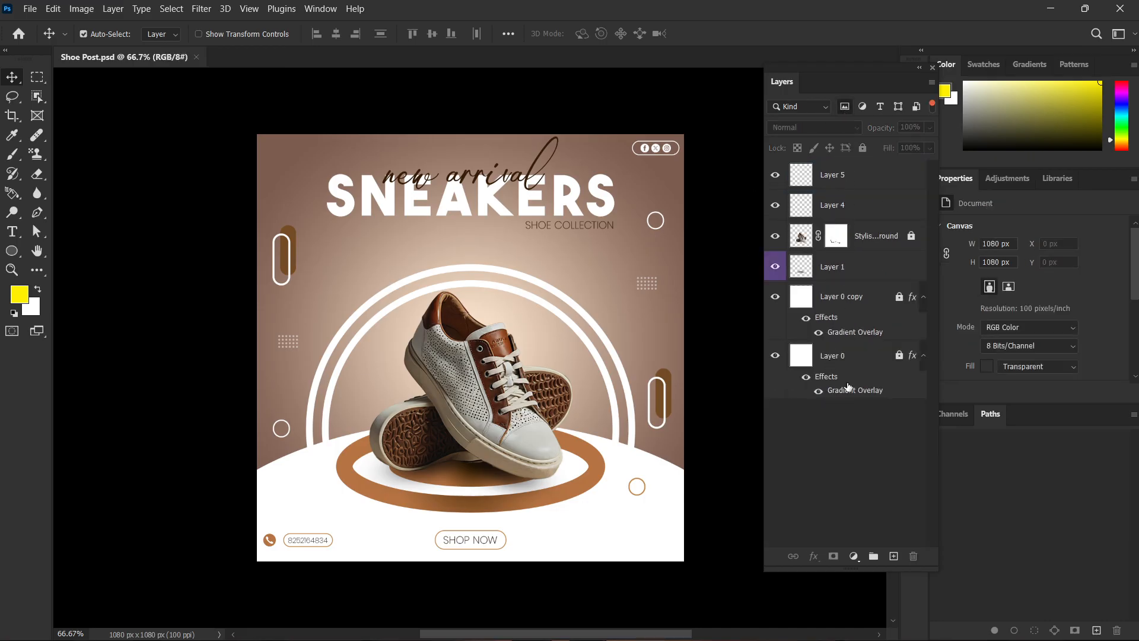
click(844, 106)
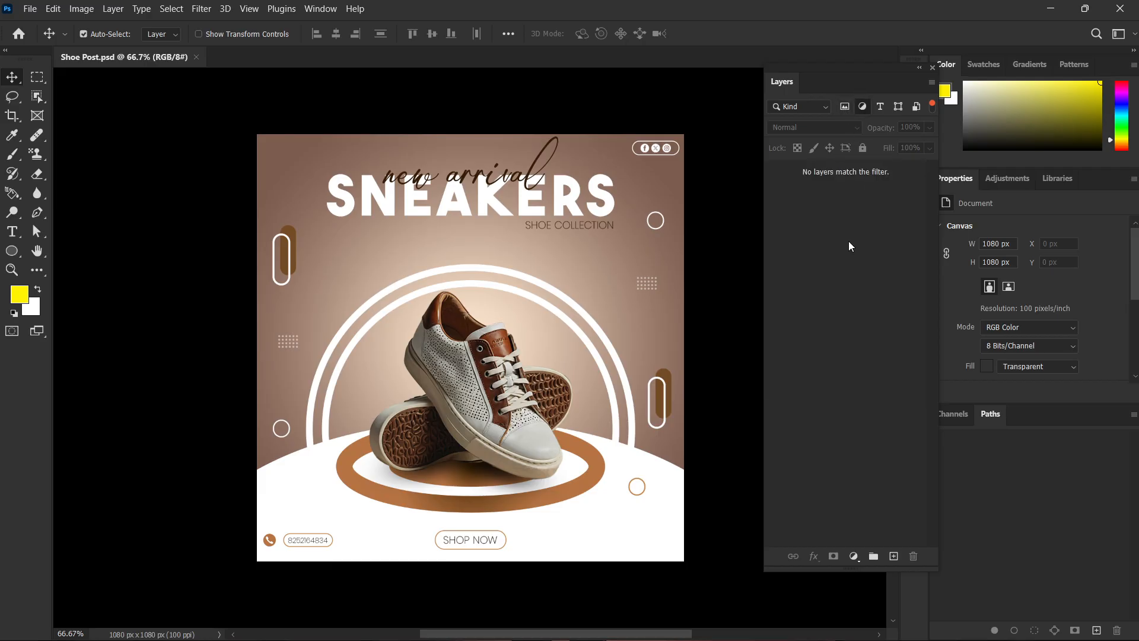
click(863, 106)
Filter the shoe post's layers by type, by shape and by smart object in turn, clearing each filter.
click(880, 107)
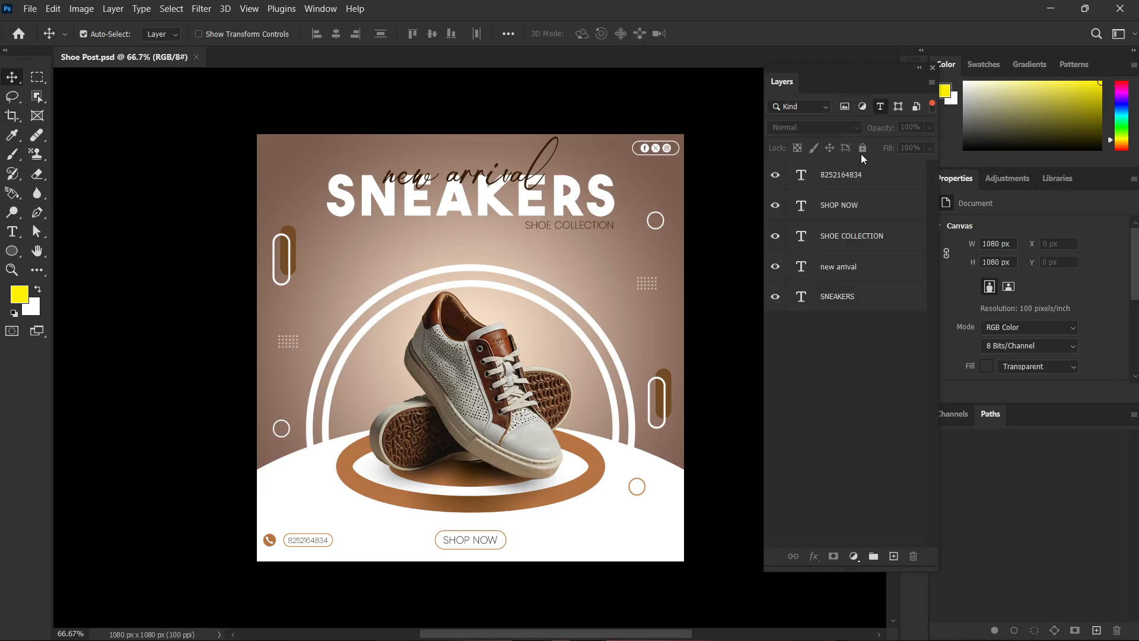
click(880, 106)
click(897, 106)
scroll(865, 489, down, 4)
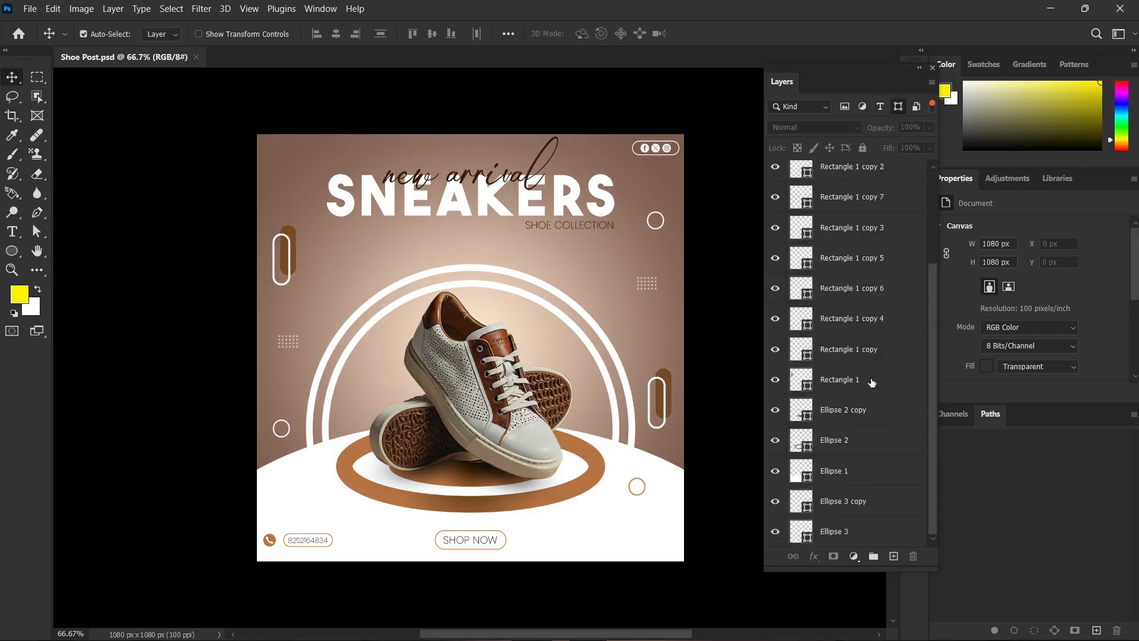
scroll(875, 383, up, 4)
click(901, 105)
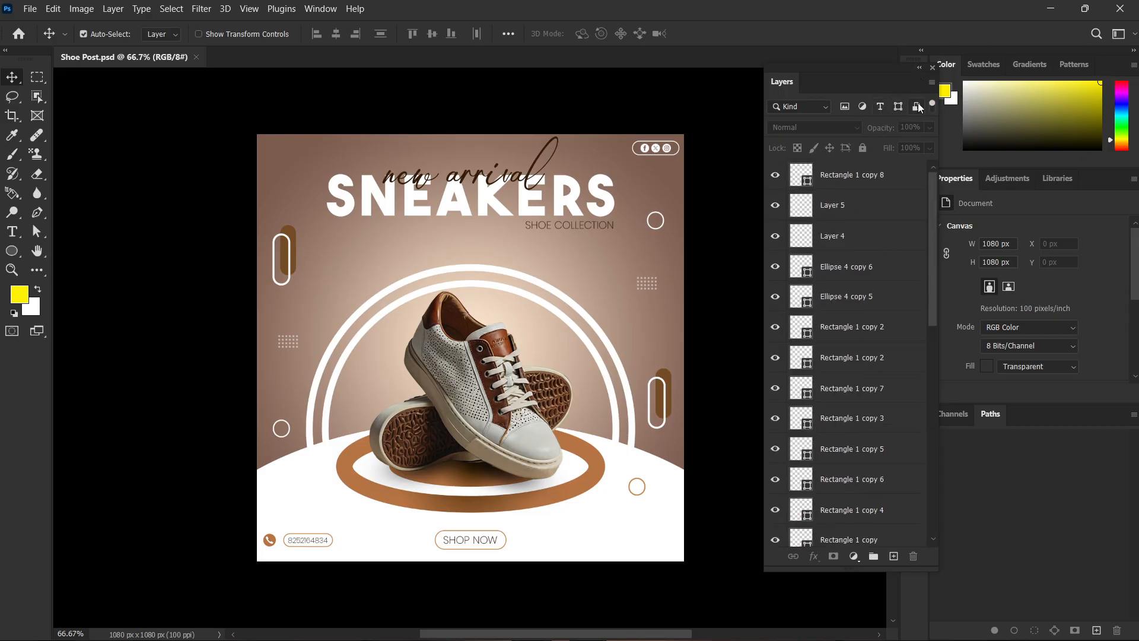
click(917, 106)
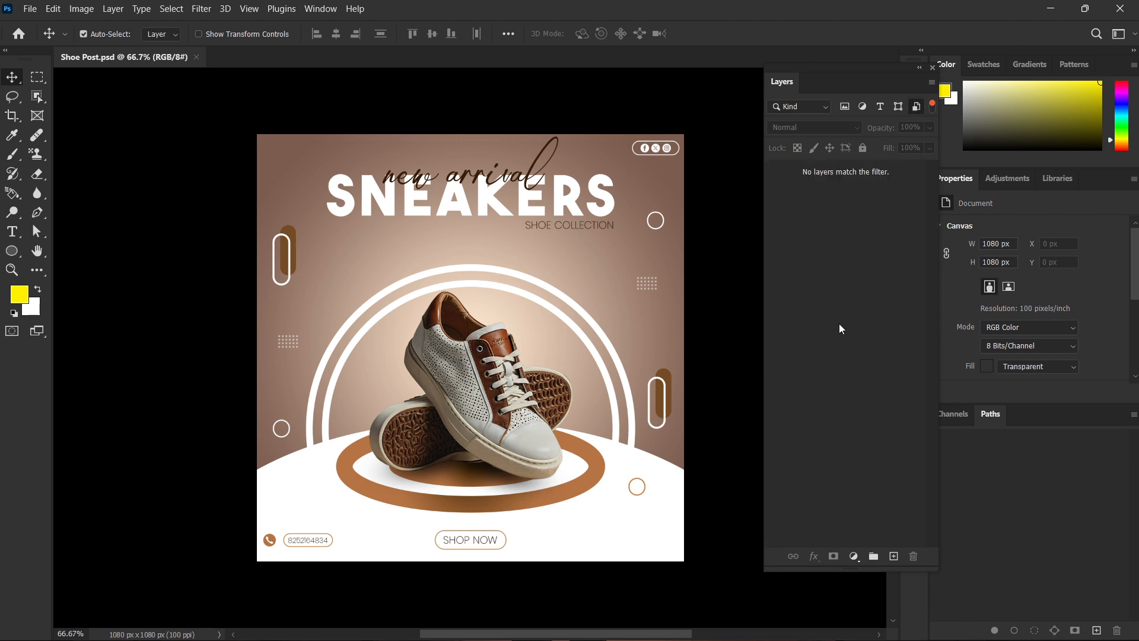
click(918, 106)
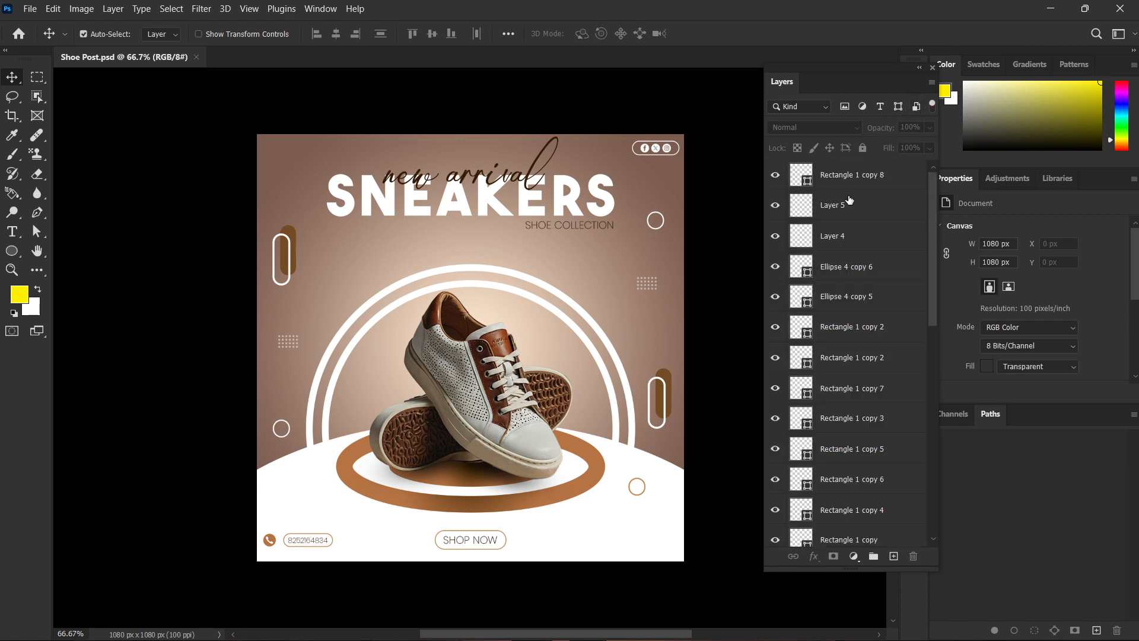
Create a new 1080 × 1080 px document at 100 pixels/inch with a white background.
key(ctrl)
key(ctrl+n)
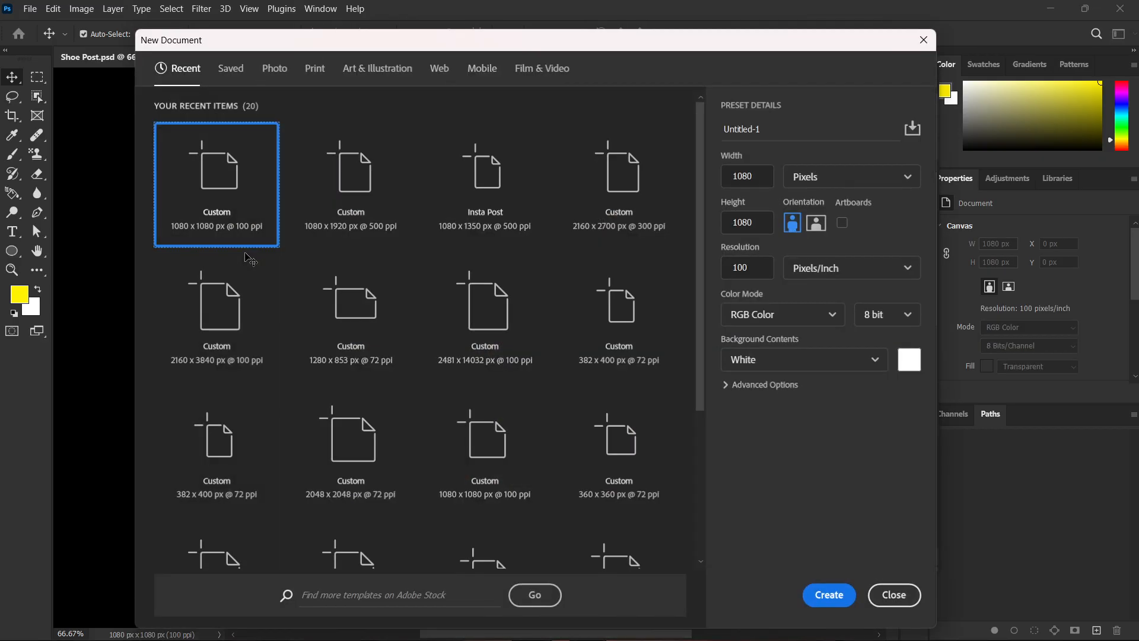
key(Return)
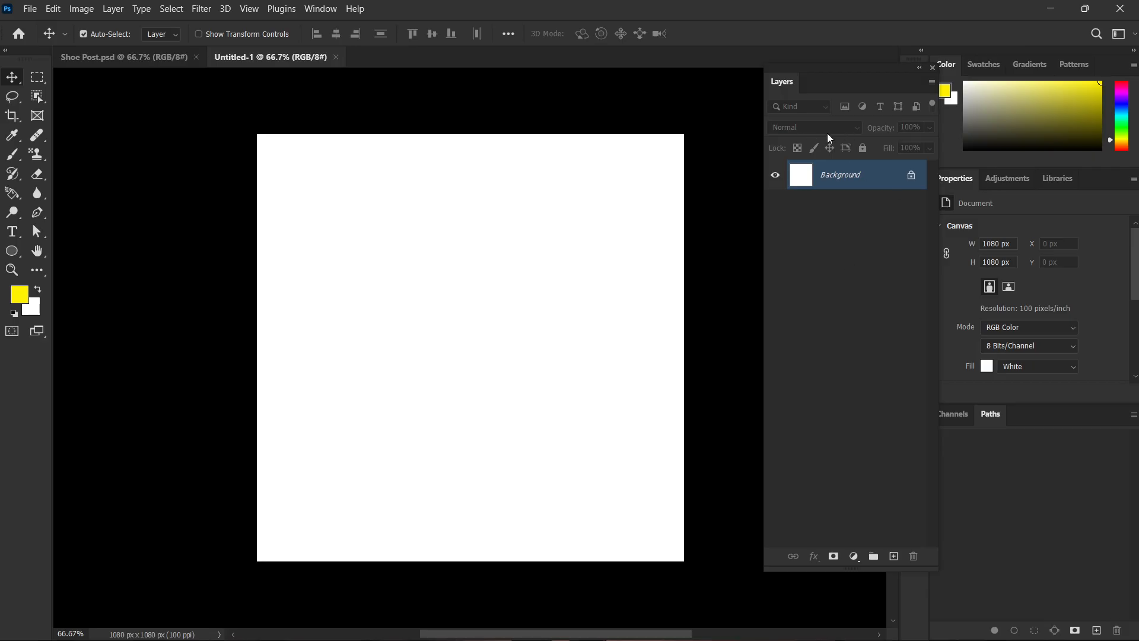
Switch to Chrome and search Google Images for "mandala".
mouse_move(534, 639)
click(612, 624)
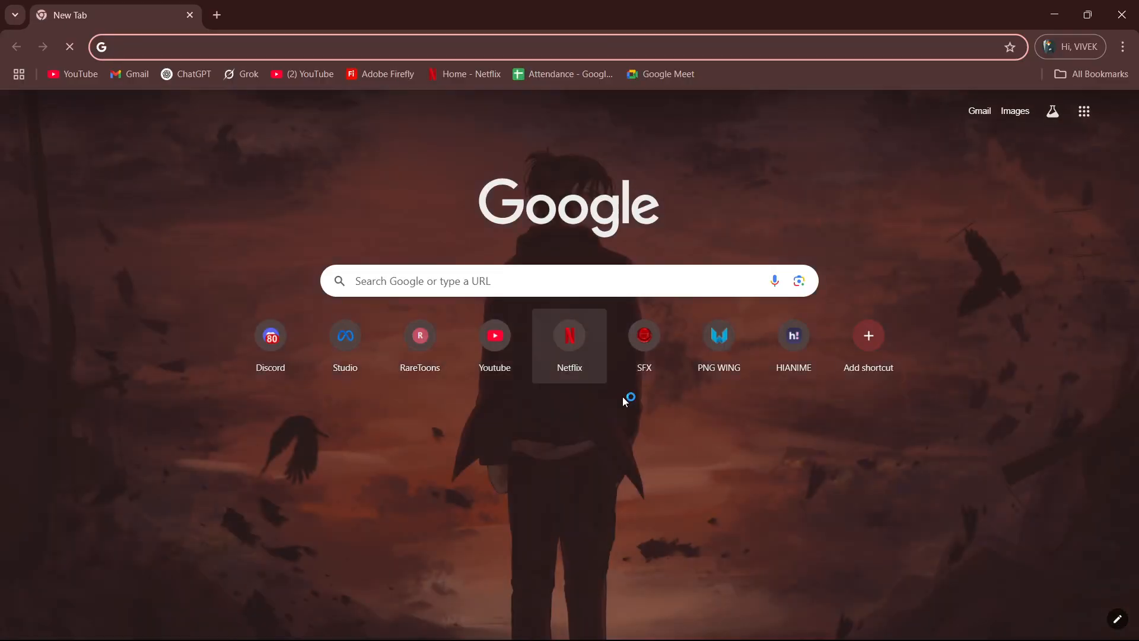
mouse_move(624, 640)
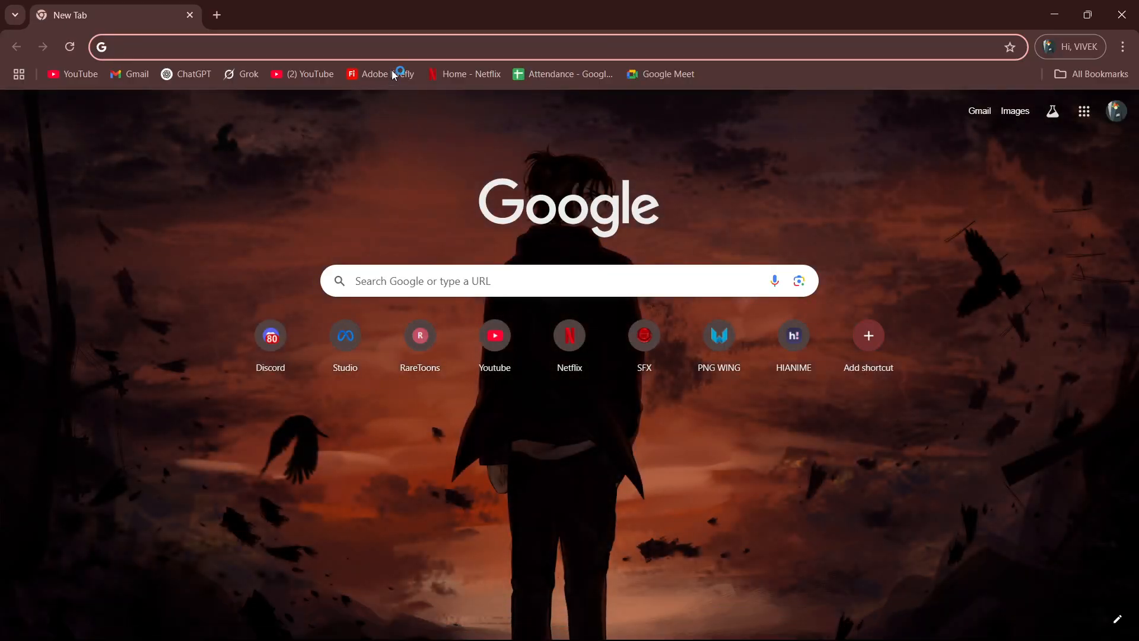
click(392, 48)
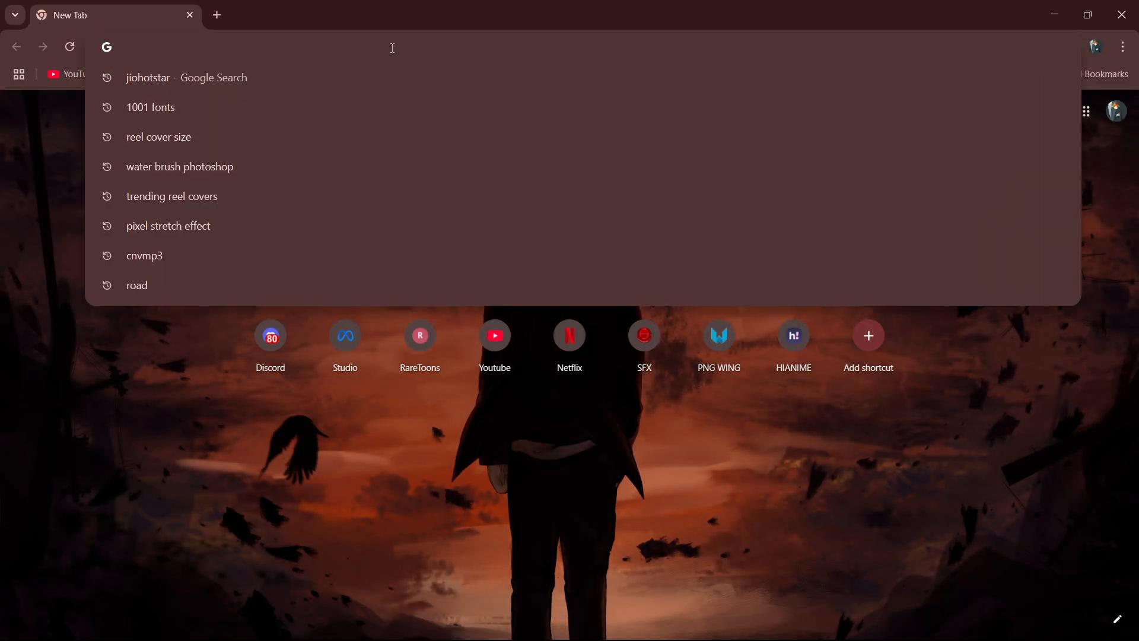
text(mandala)
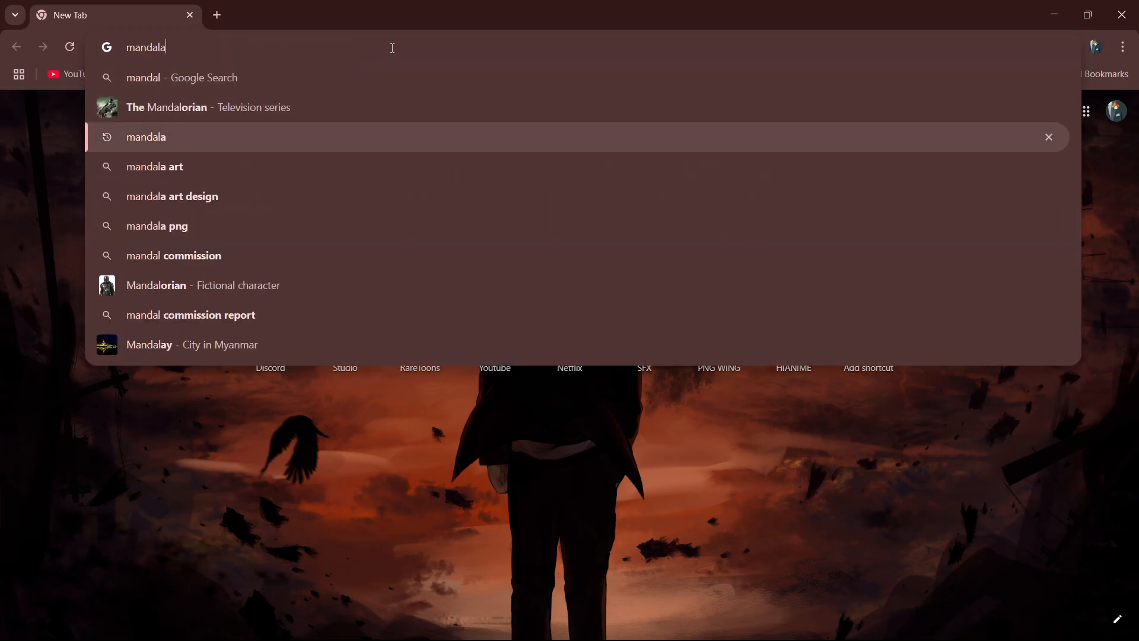
key(Return)
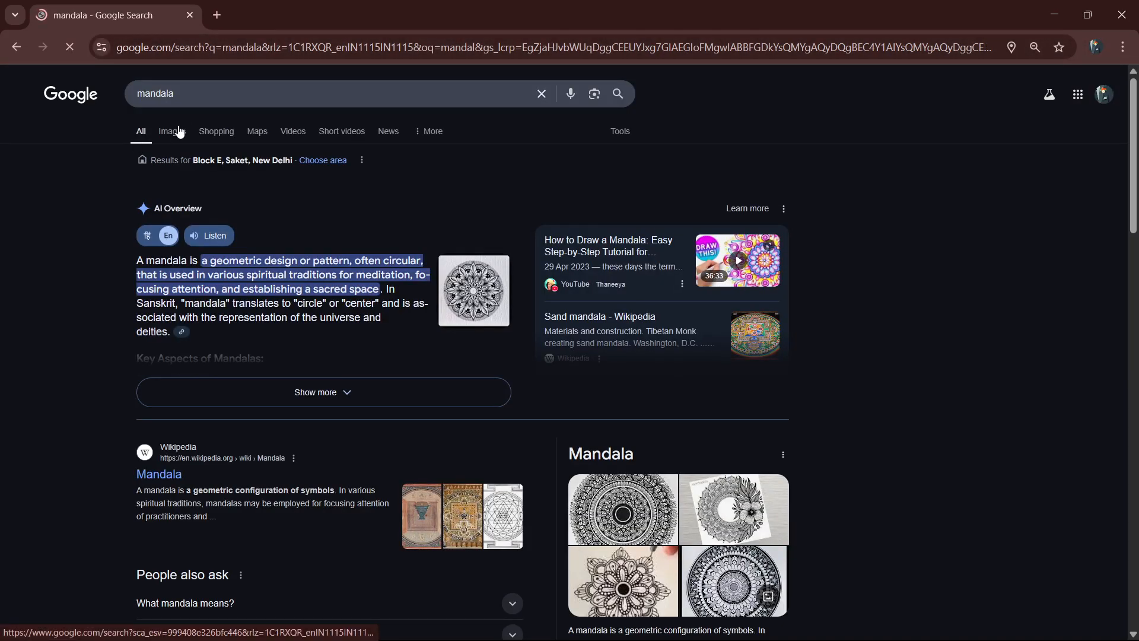
click(178, 130)
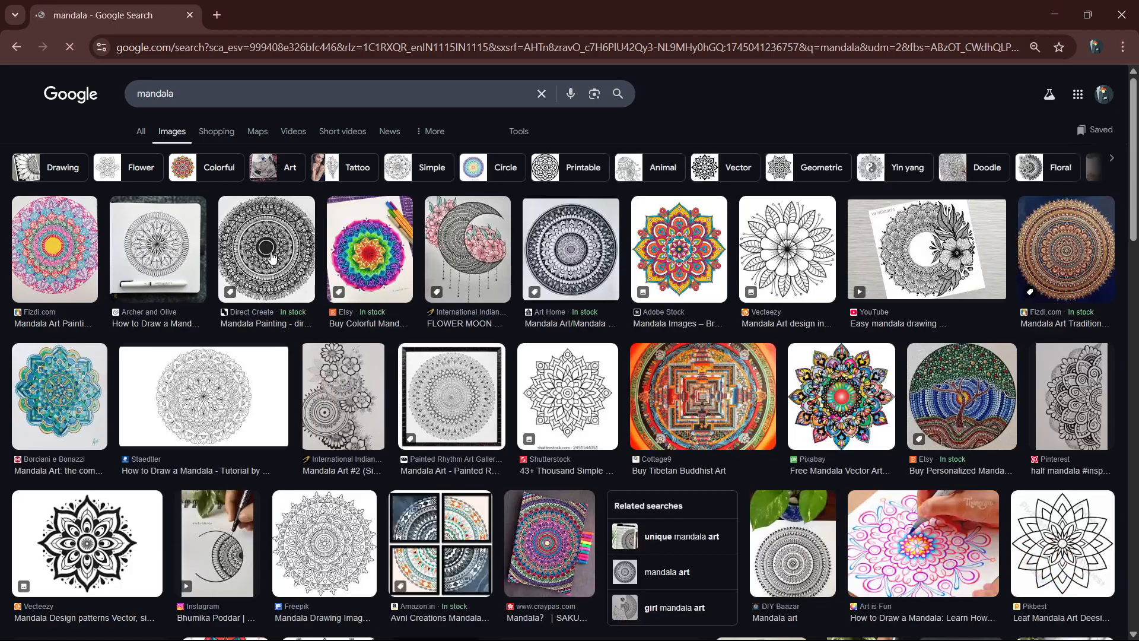
Browse the mandala image results, previewing several black-and-white designs and their related images.
click(272, 257)
click(586, 249)
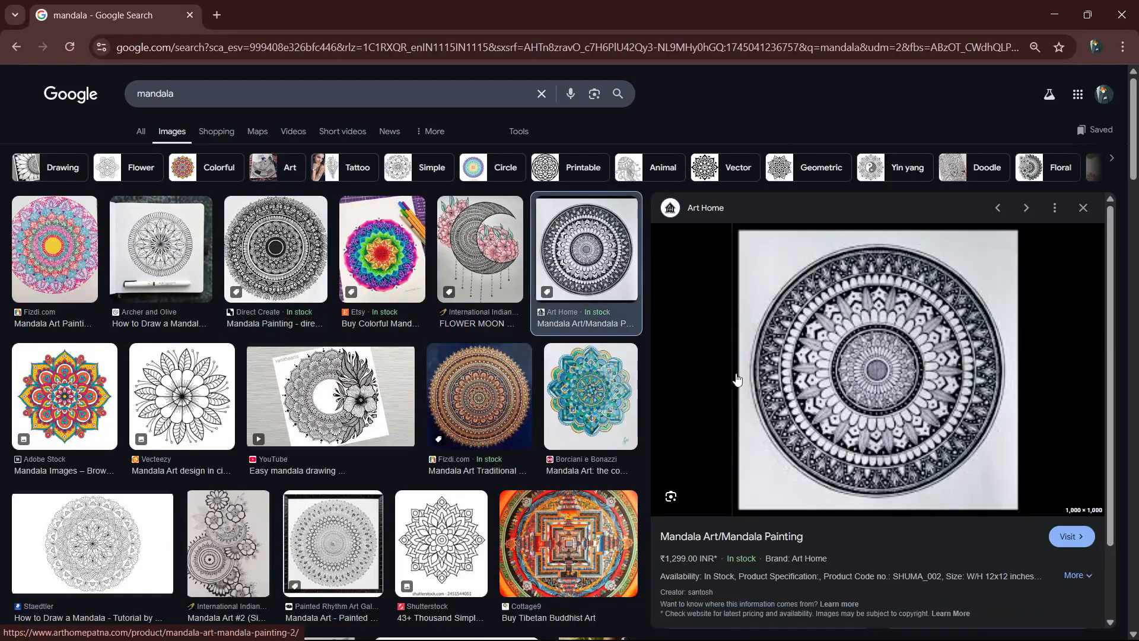
scroll(910, 333, down, 5)
scroll(910, 333, up, 5)
scroll(1114, 424, down, 5)
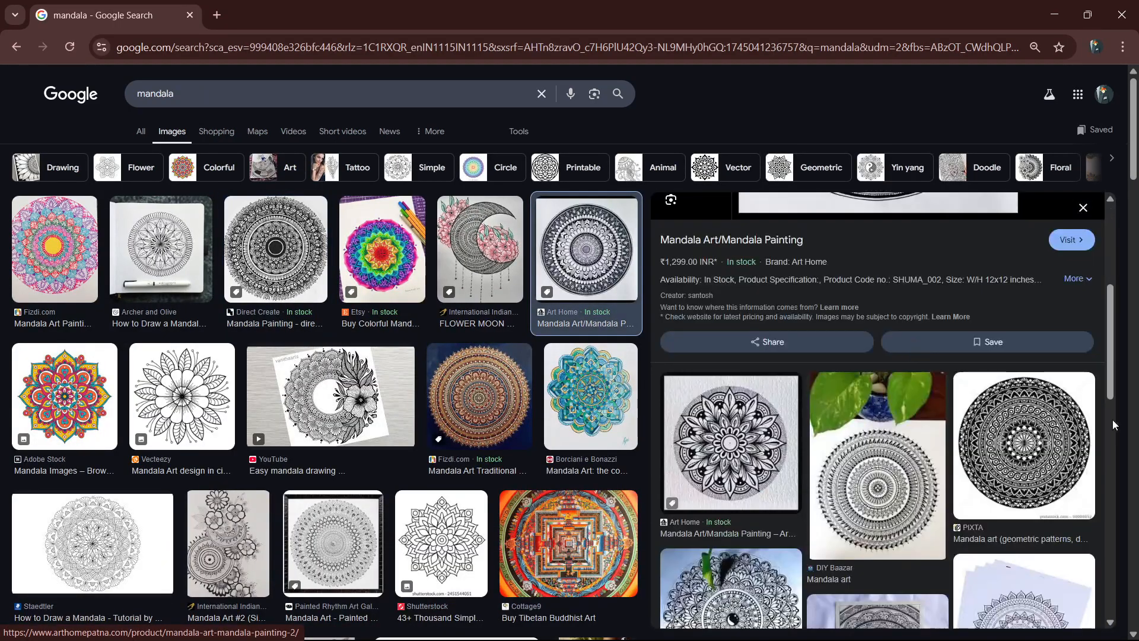
scroll(1114, 424, down, 10)
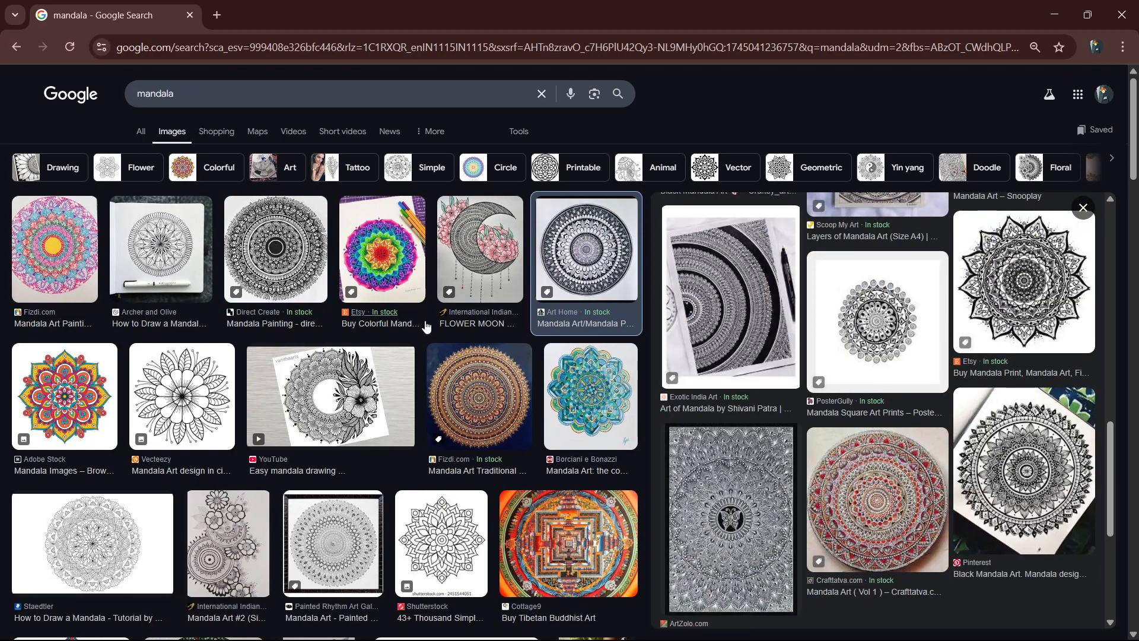
scroll(426, 327, down, 5)
click(442, 172)
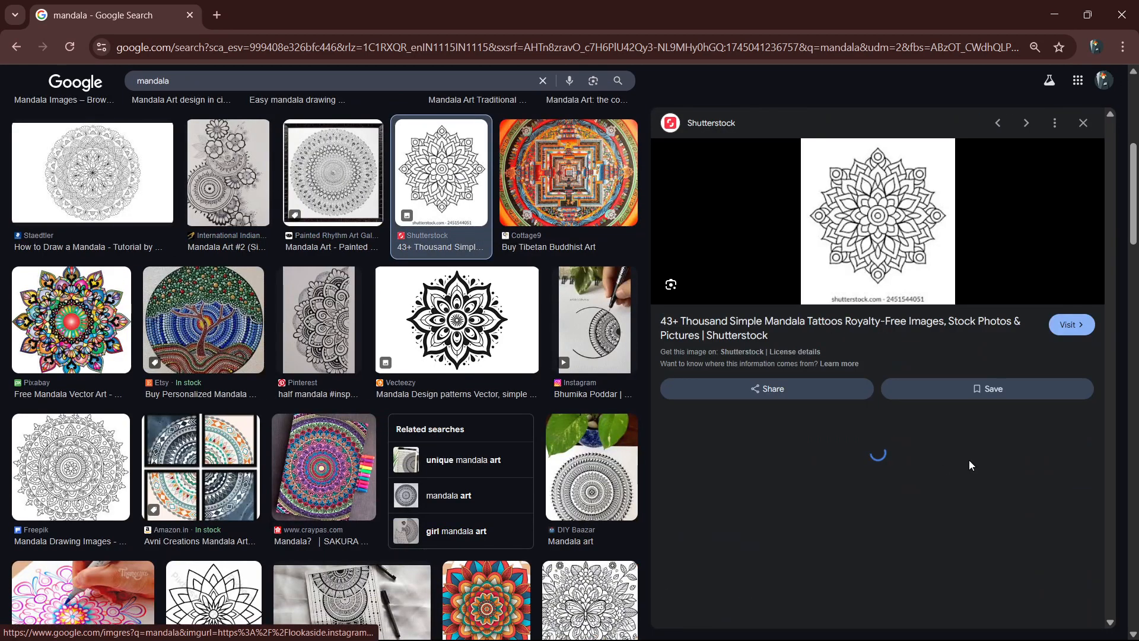
scroll(971, 465, down, 3)
click(1062, 356)
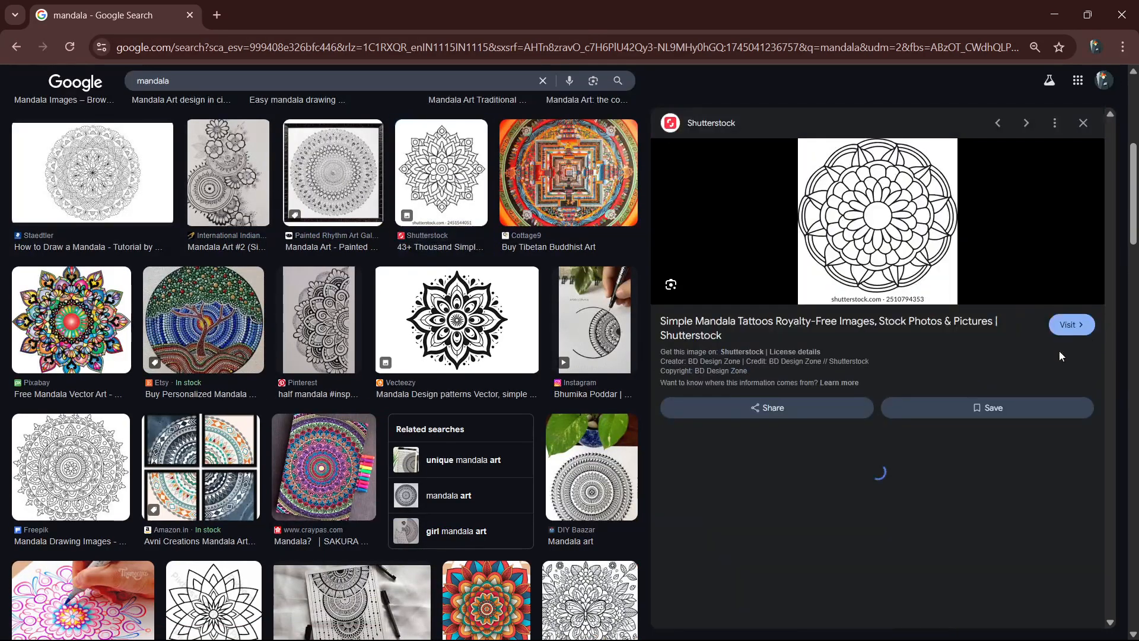
scroll(949, 356, down, 5)
Copy the iStock line-art flower mandala image and paste it into the new Photoshop document.
click(936, 273)
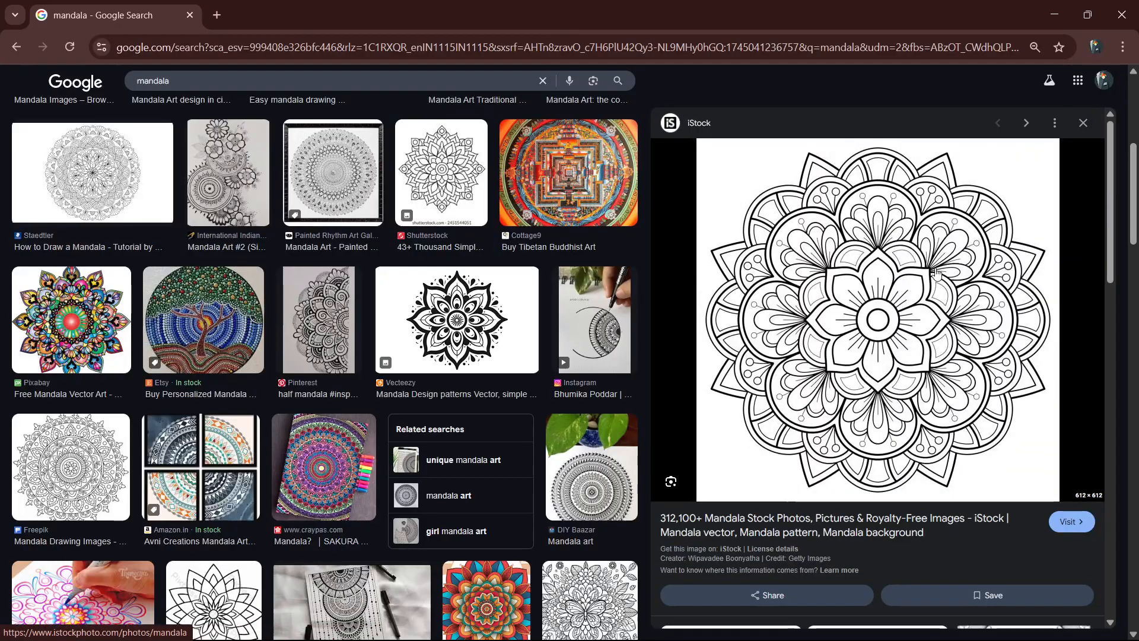
right_click(884, 242)
click(974, 465)
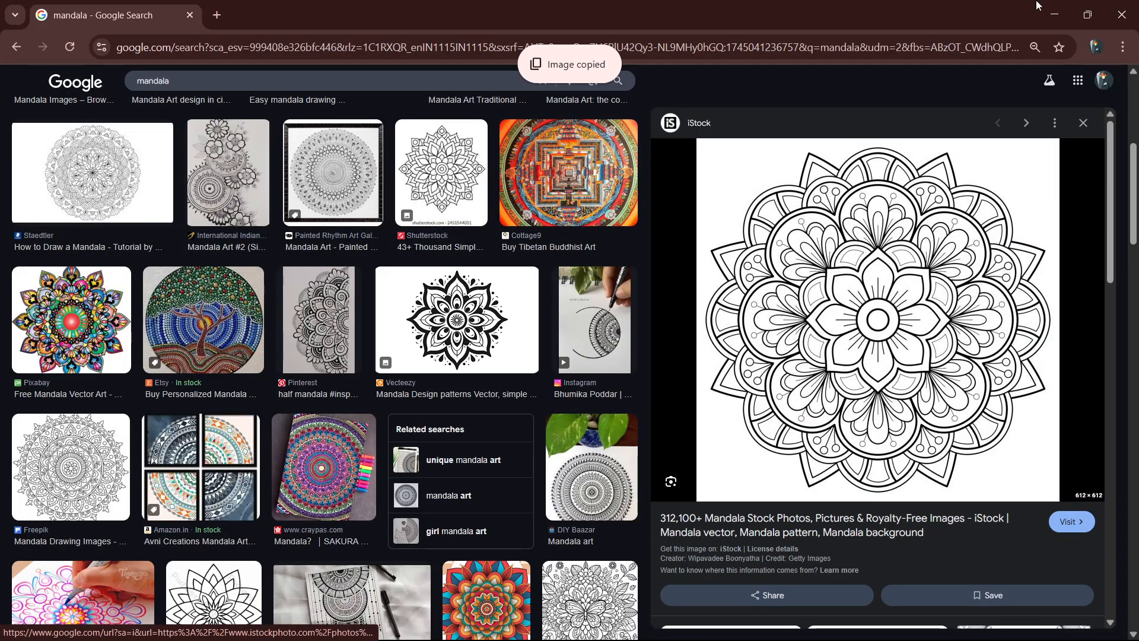
click(1055, 14)
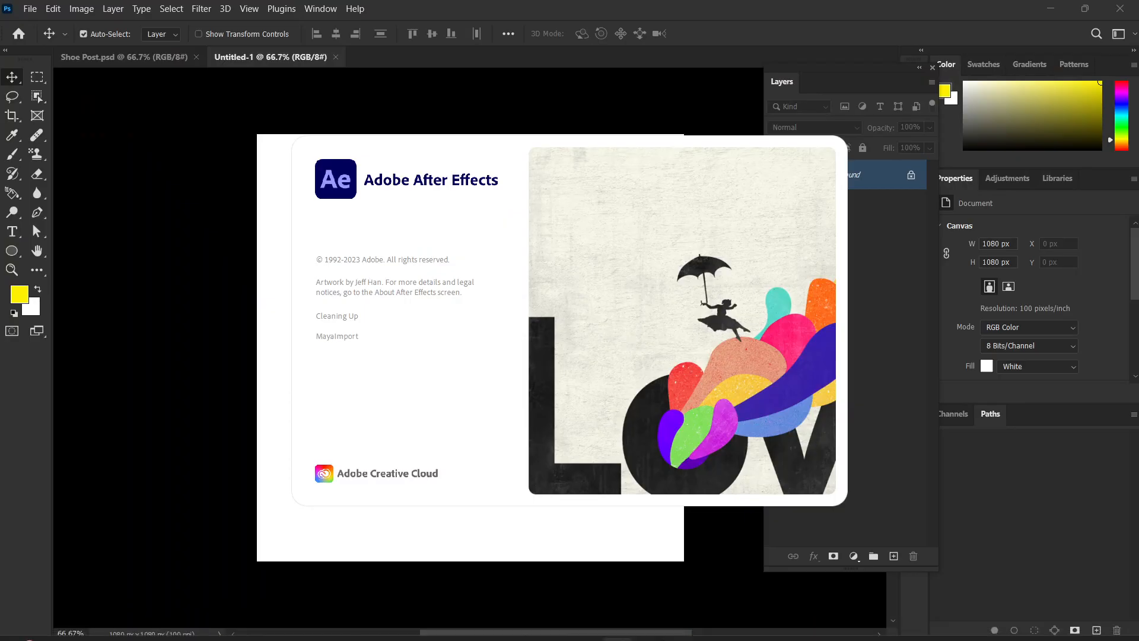
key(ctrl+v)
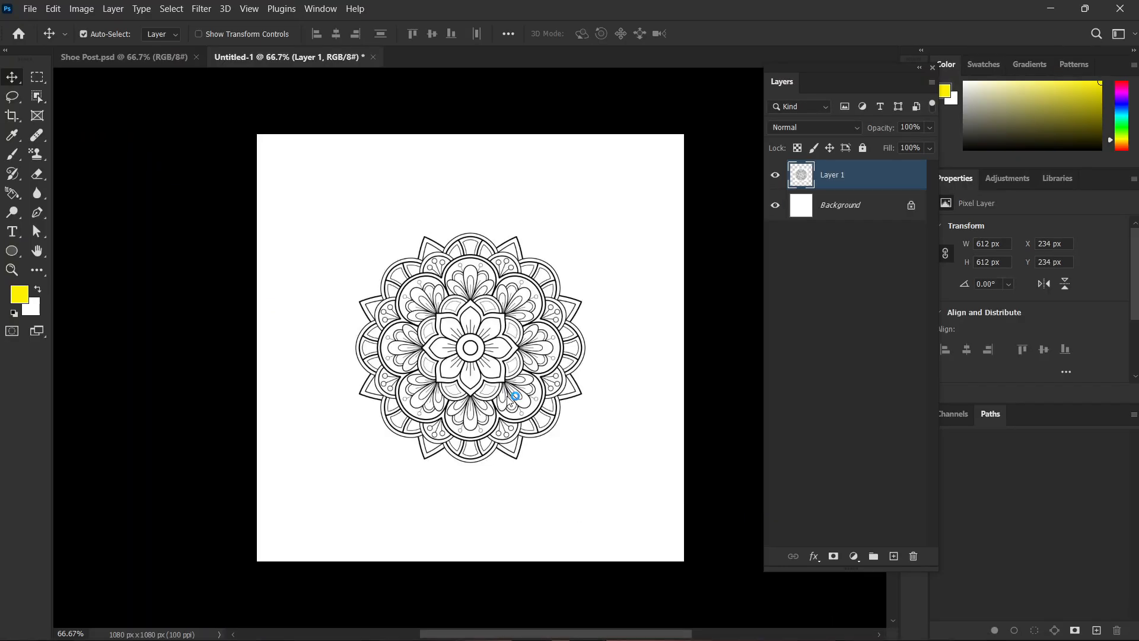
Place the Herd image from Downloads as an embedded smart object and move it below the mandala layer.
key(ctrl+shift+p)
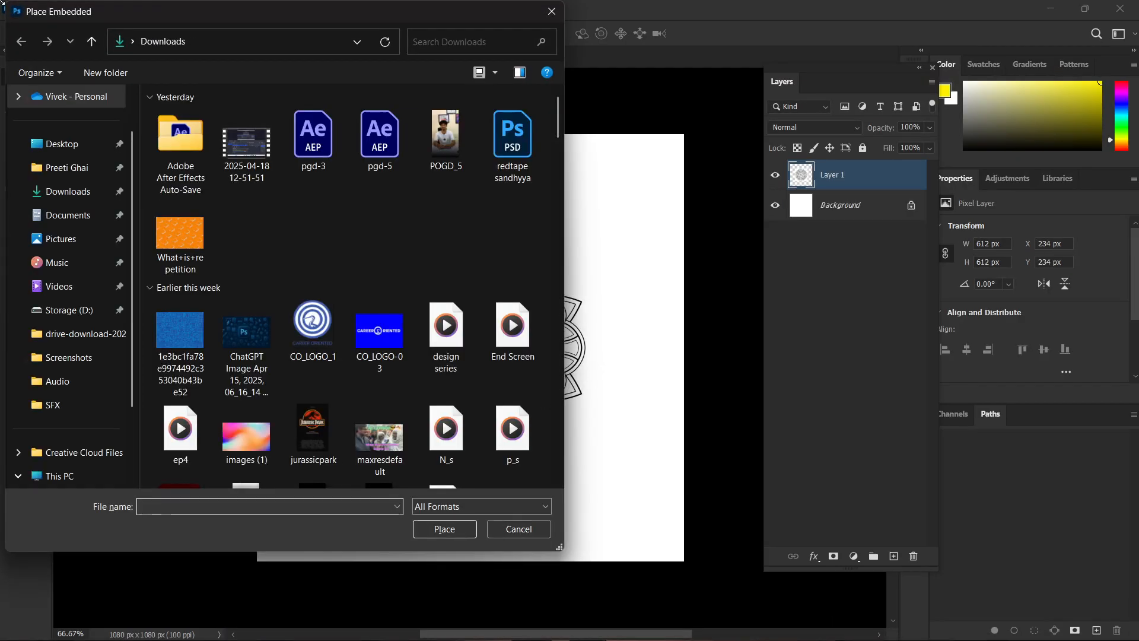
scroll(355, 252, down, 8)
double_click(308, 249)
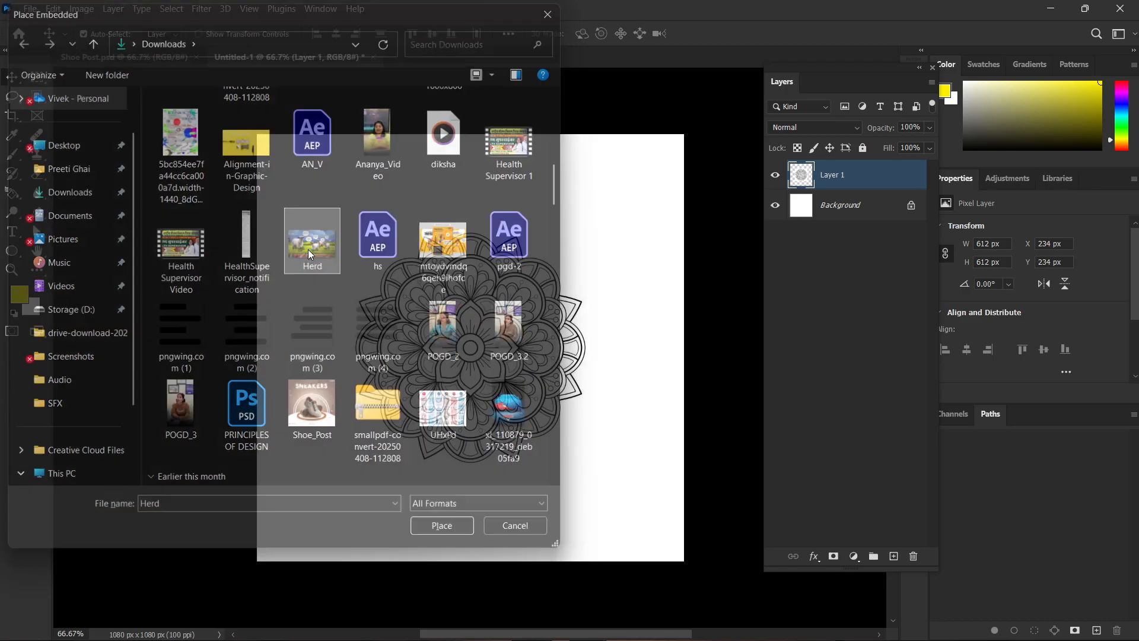
key(Return)
key(ctrl+bracketleft)
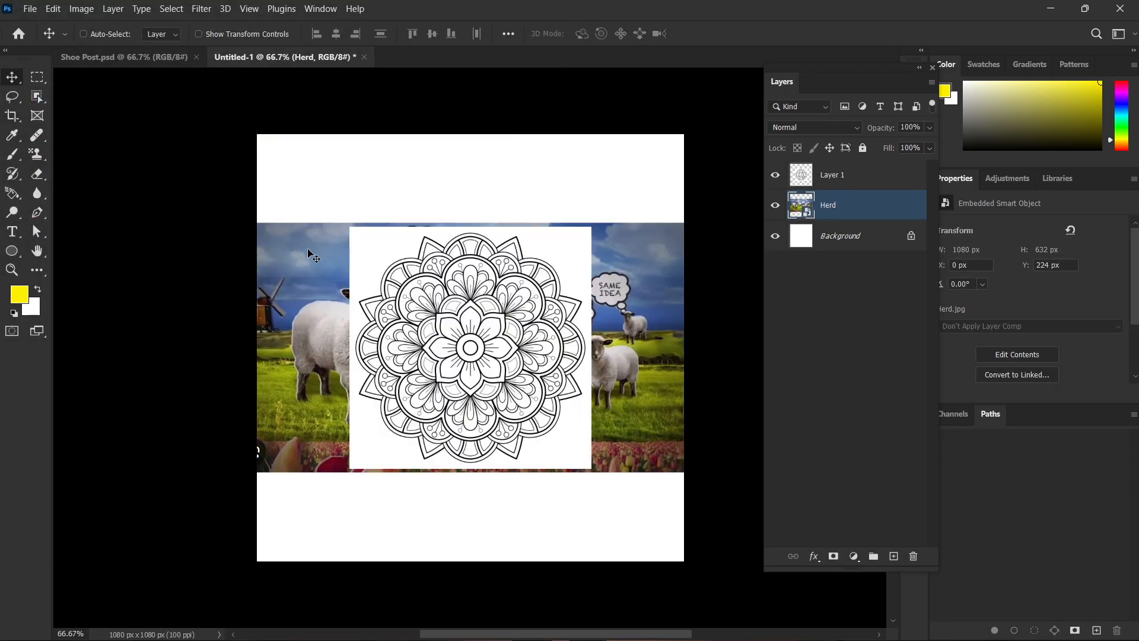
View the list of blend modes for the Herd layer without changing the mode, and deselect the layer.
scroll(454, 308, up, 5)
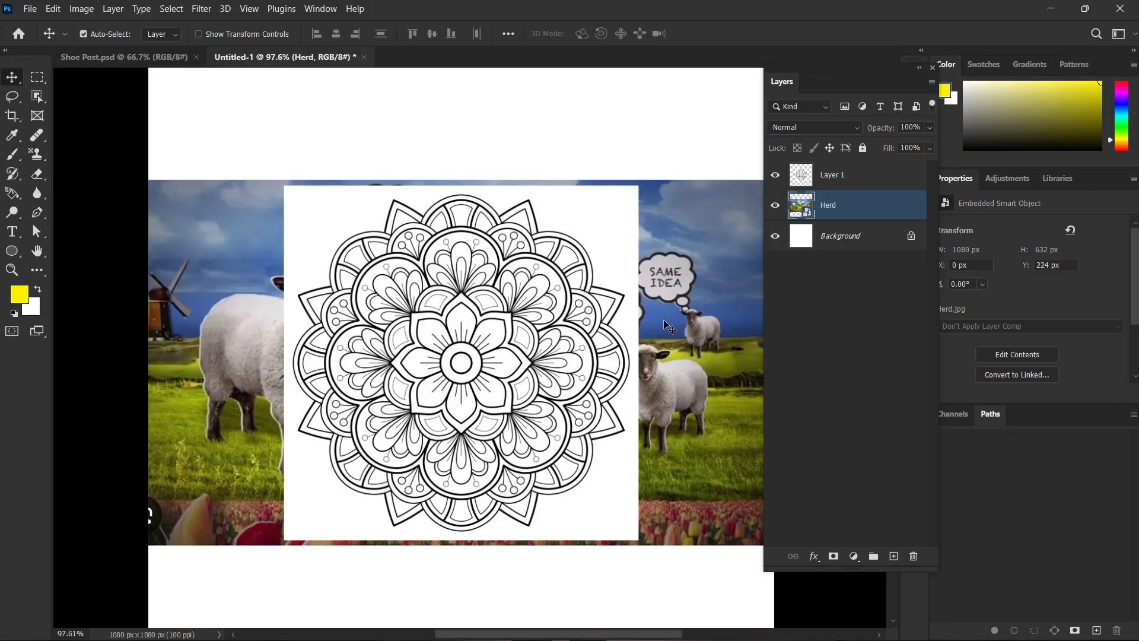
drag(680, 325, 635, 321)
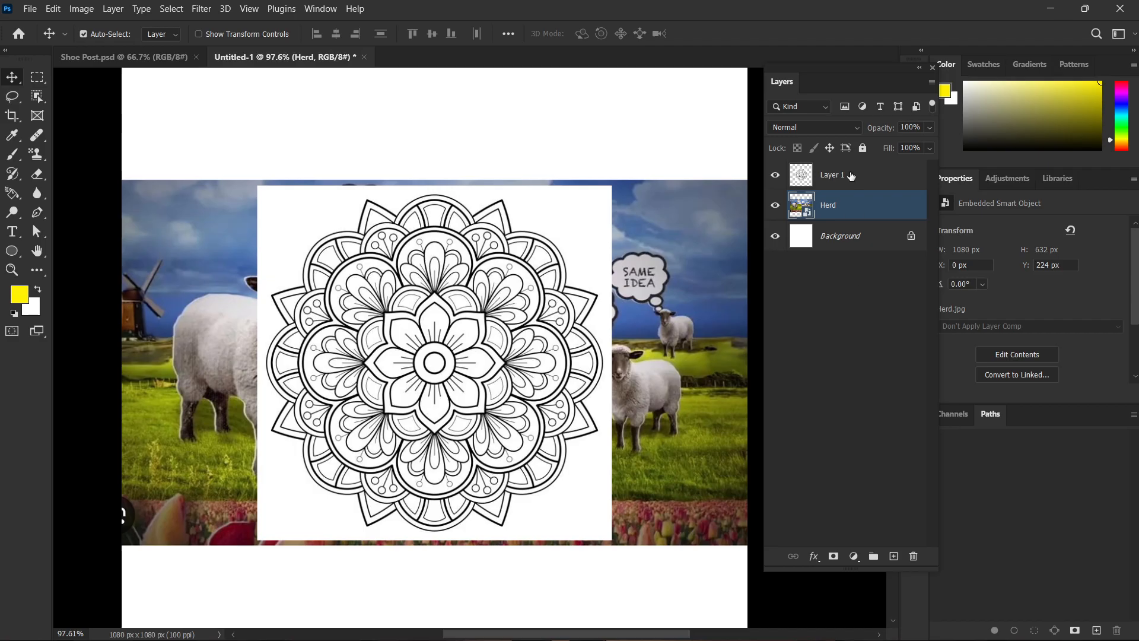
click(828, 127)
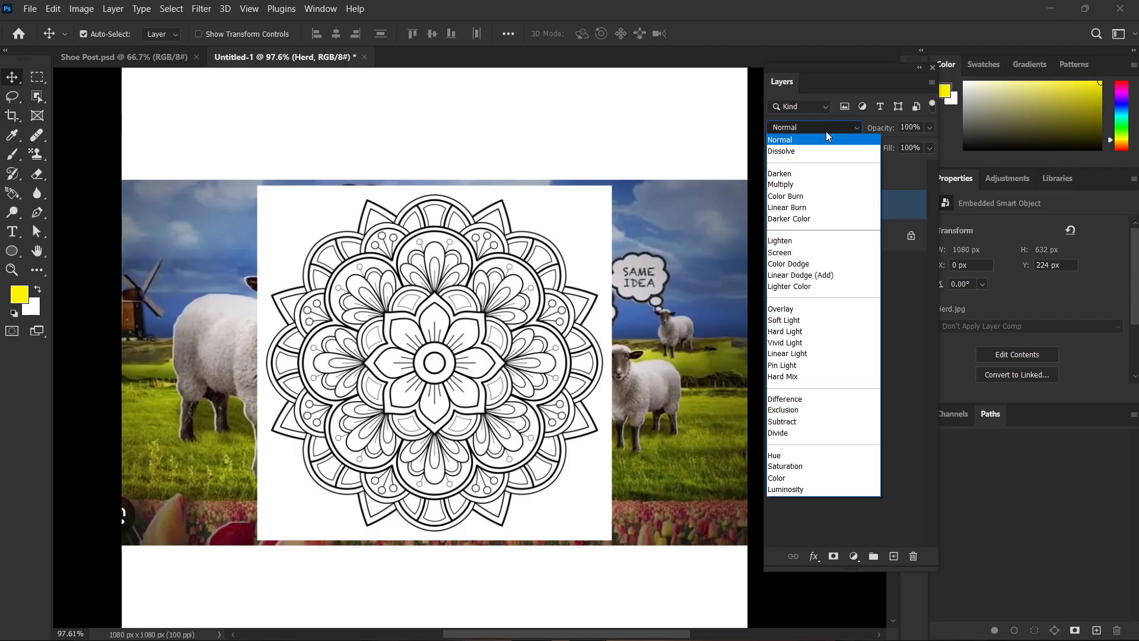
click(828, 127)
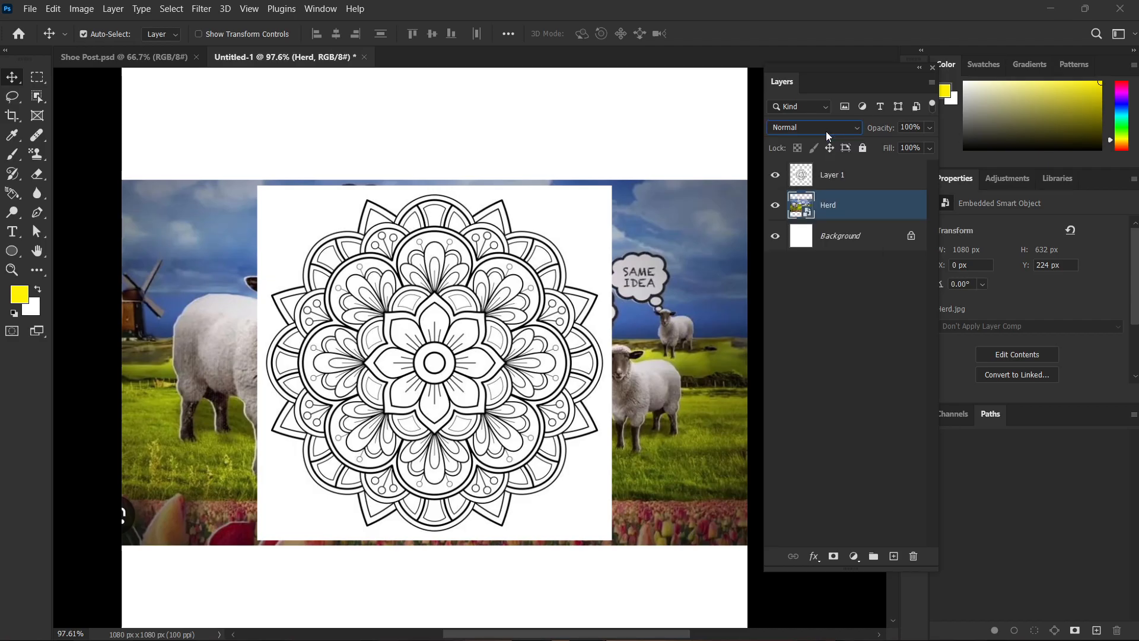
click(850, 278)
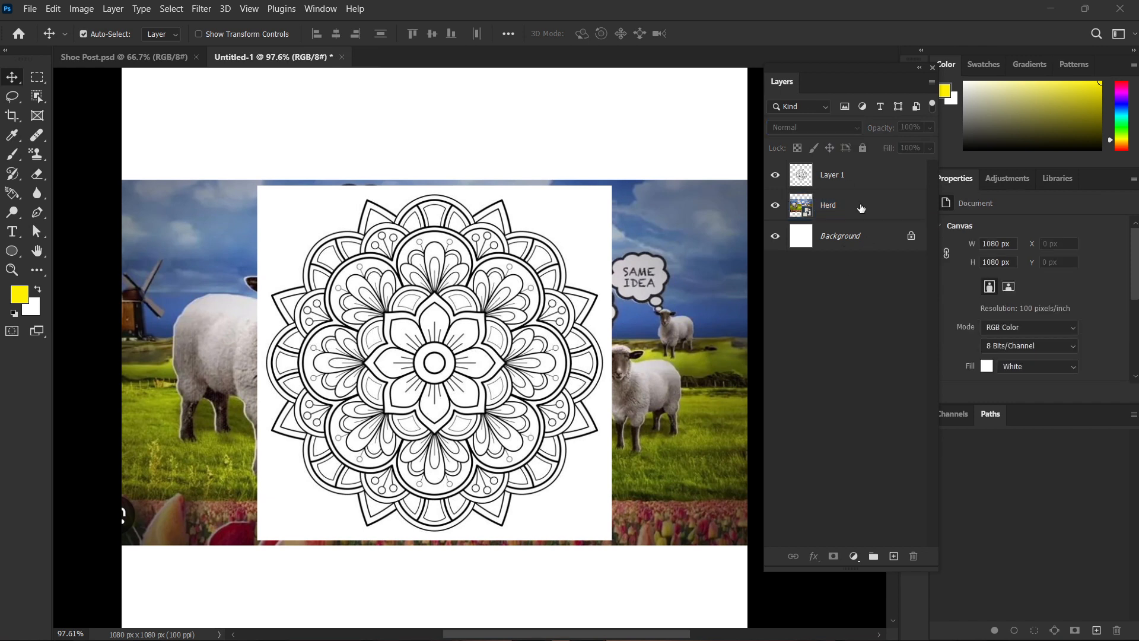
Move the mandala layer below the Herd layer and return it to the top of the layer stack.
click(858, 177)
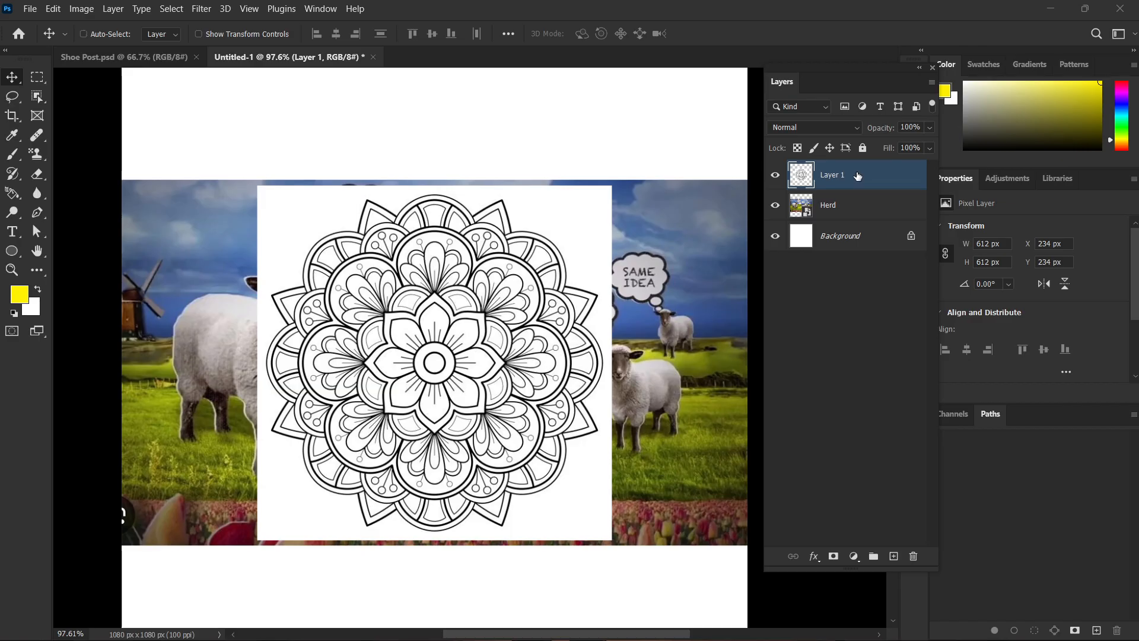
key(ctrl+bracketleft)
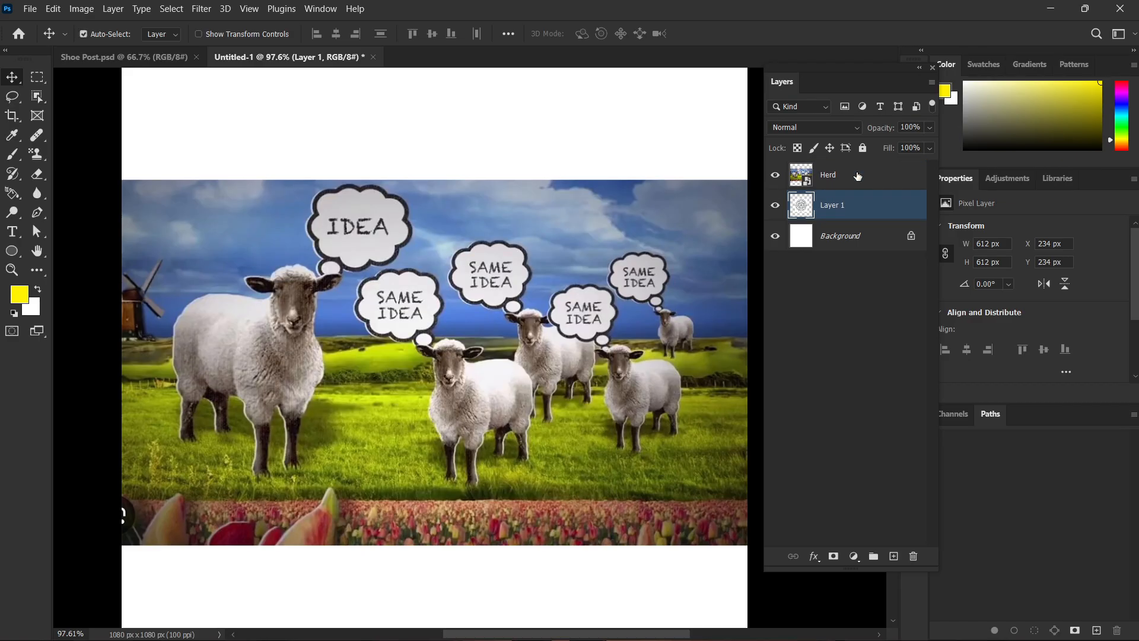
key(ctrl+bracketright)
key(ctrl+bracketleft)
drag(858, 210, 849, 169)
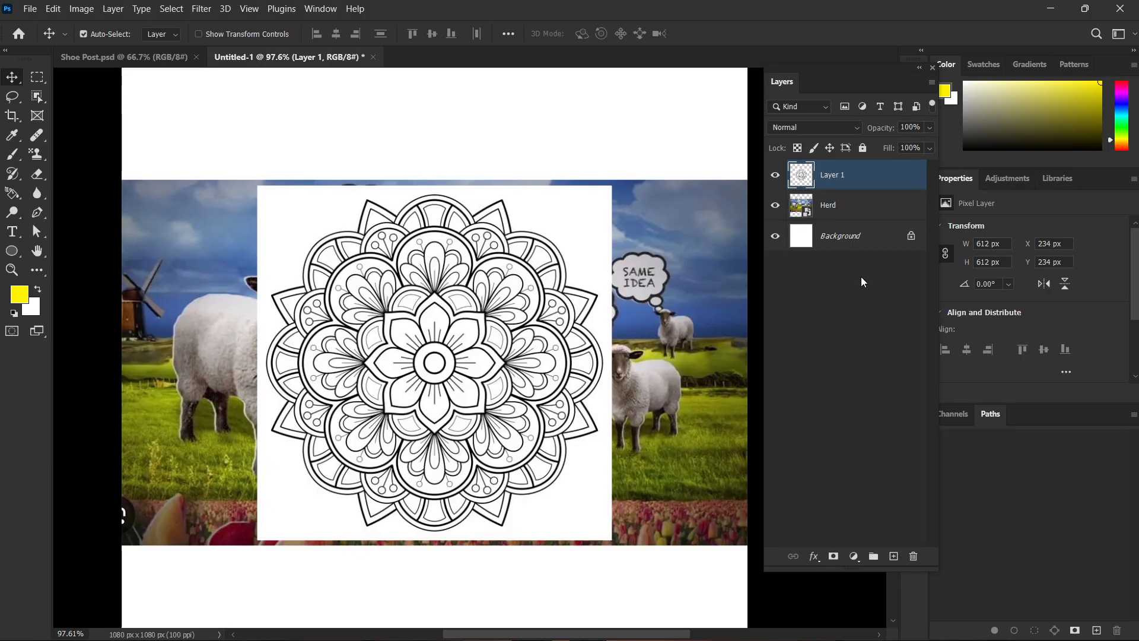
Set the mandala layer's blend mode to Dissolve and inspect its line work up close.
click(860, 277)
drag(400, 406, 456, 433)
drag(547, 431, 510, 396)
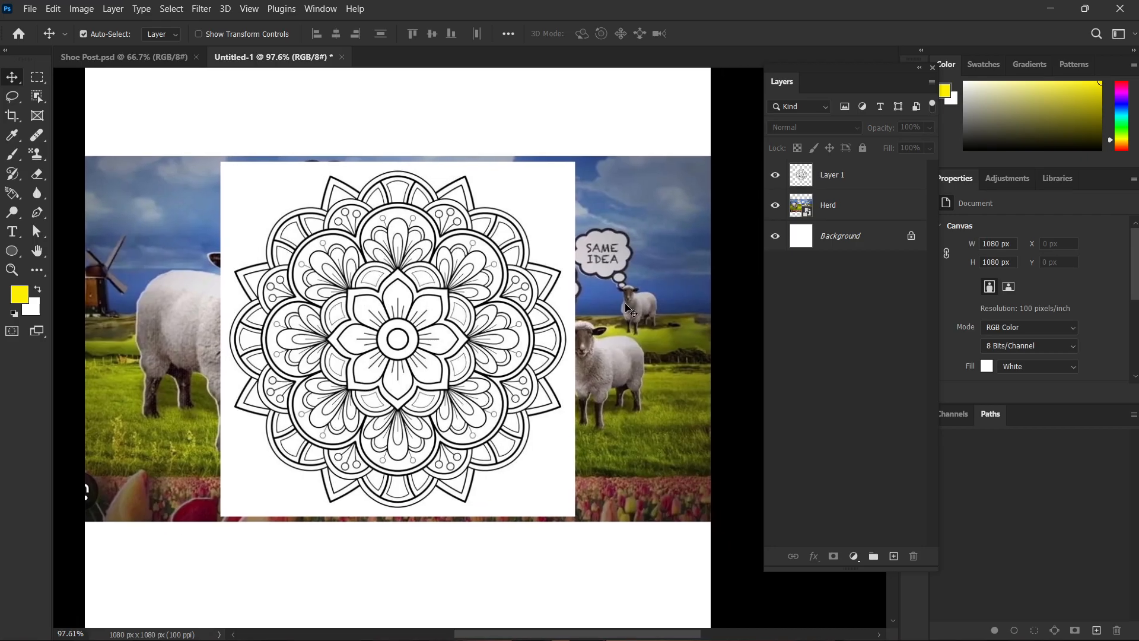
click(850, 174)
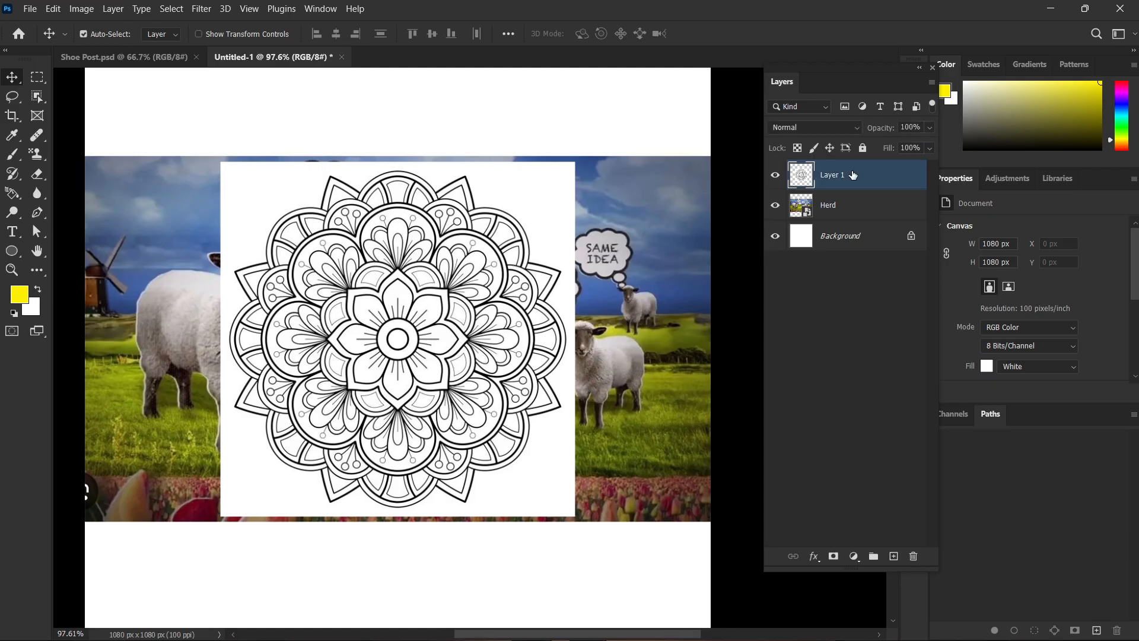
click(842, 127)
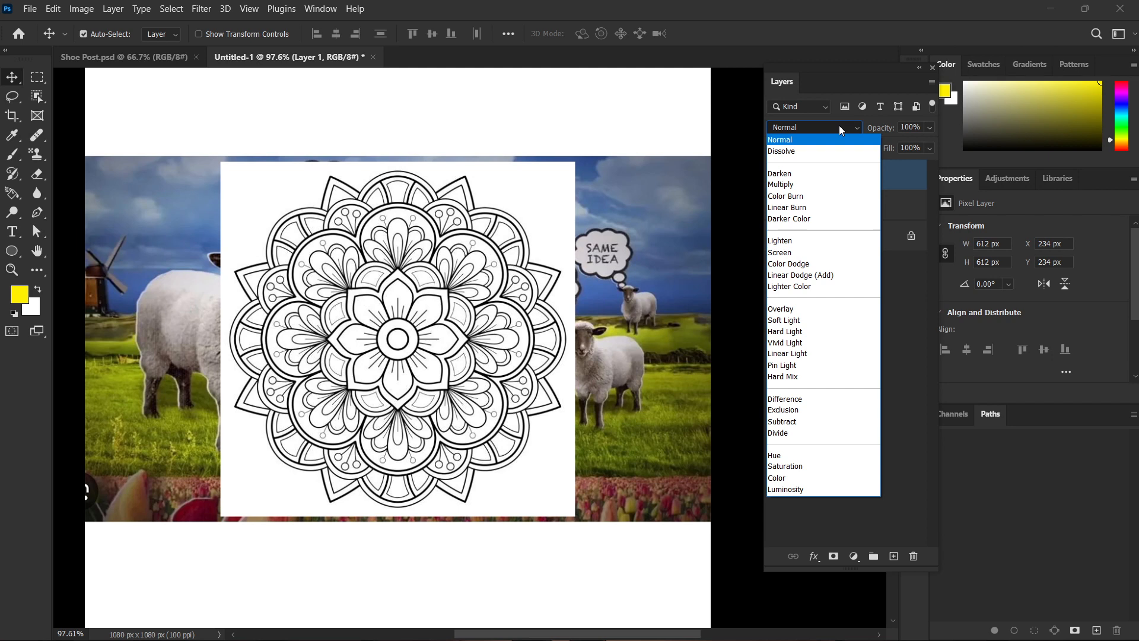
click(783, 151)
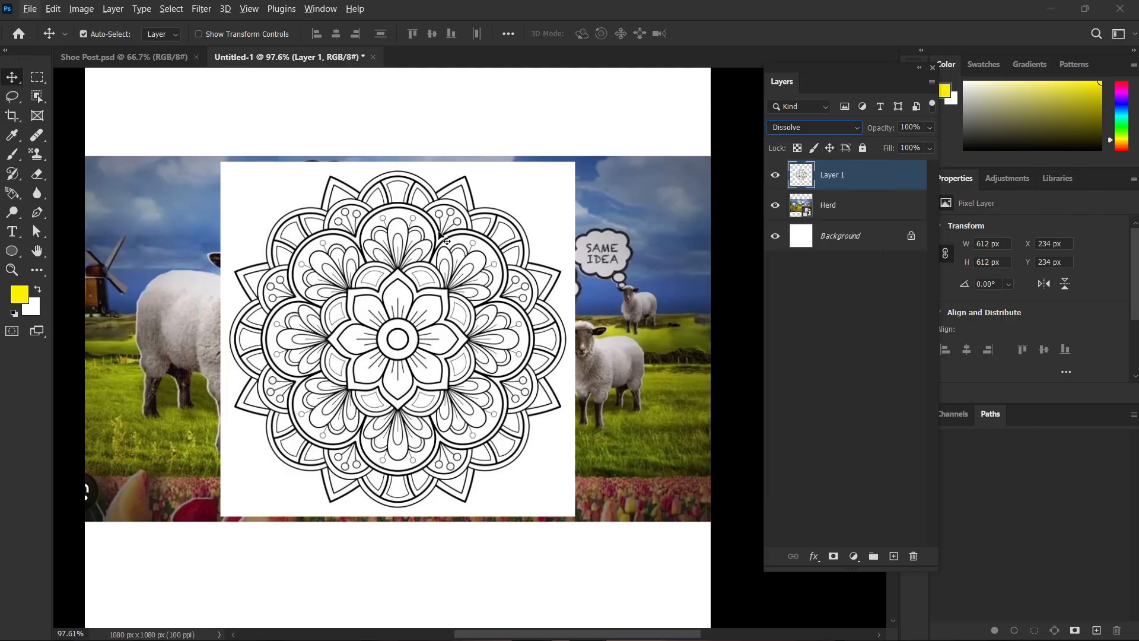
scroll(447, 276, up, 5)
scroll(447, 274, up, 5)
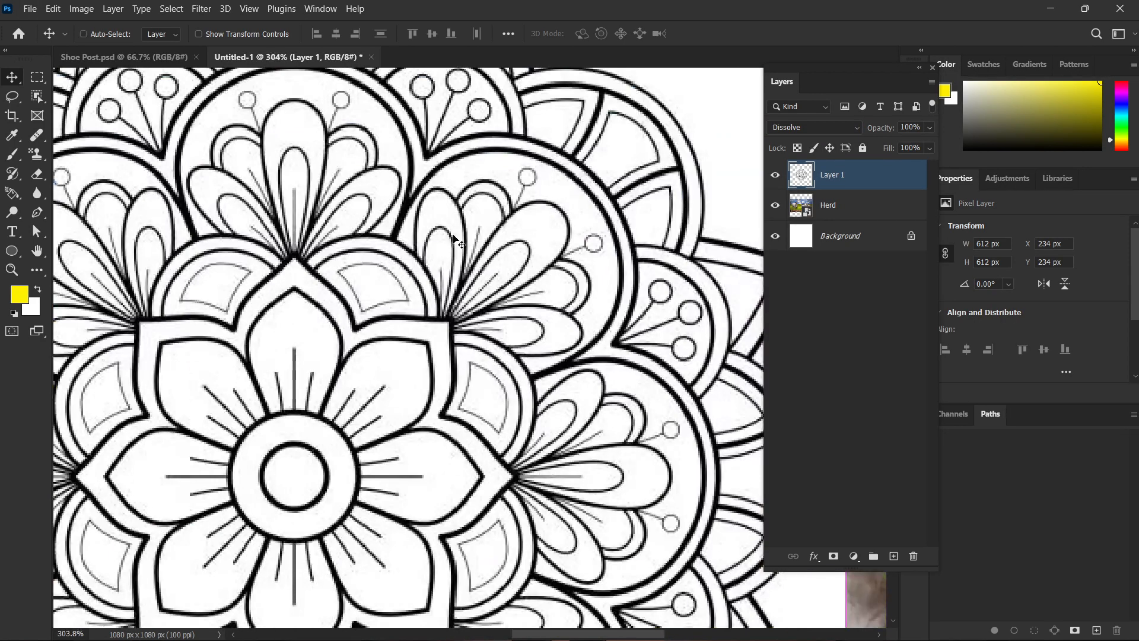
Undo the Dissolve blend mode change on the mandala layer.
key(ctrl+z)
scroll(455, 239, down, 2)
key(super)
key(super)
scroll(463, 246, down, 12)
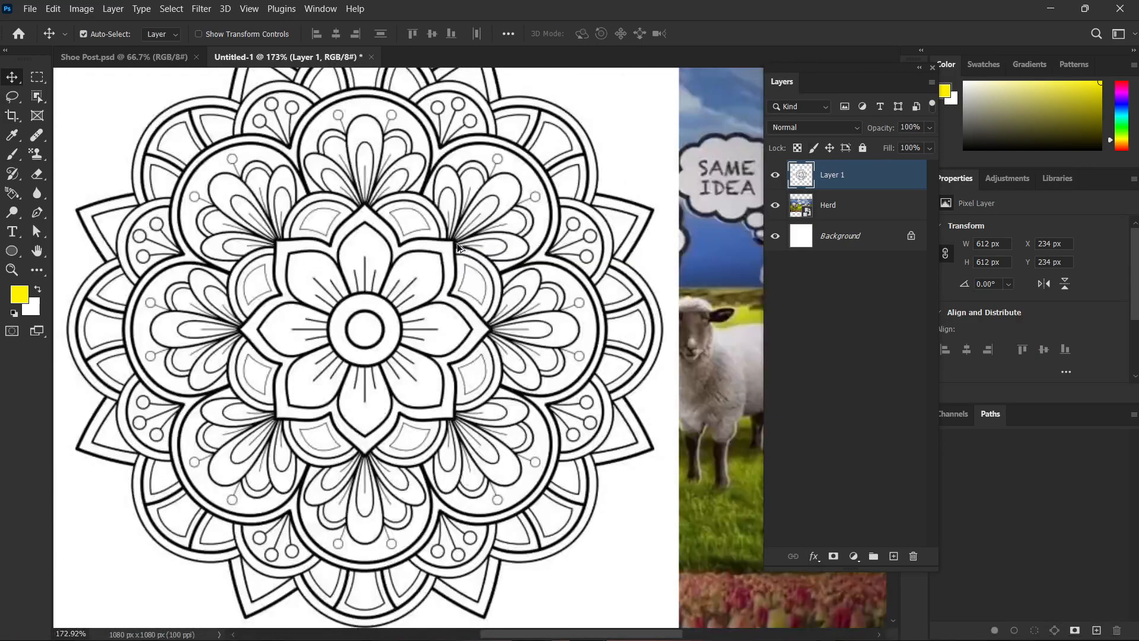
Preview the darkening blend modes on the mandala layer and set its blend mode to Darken.
drag(440, 226, 444, 281)
scroll(475, 255, up, 2)
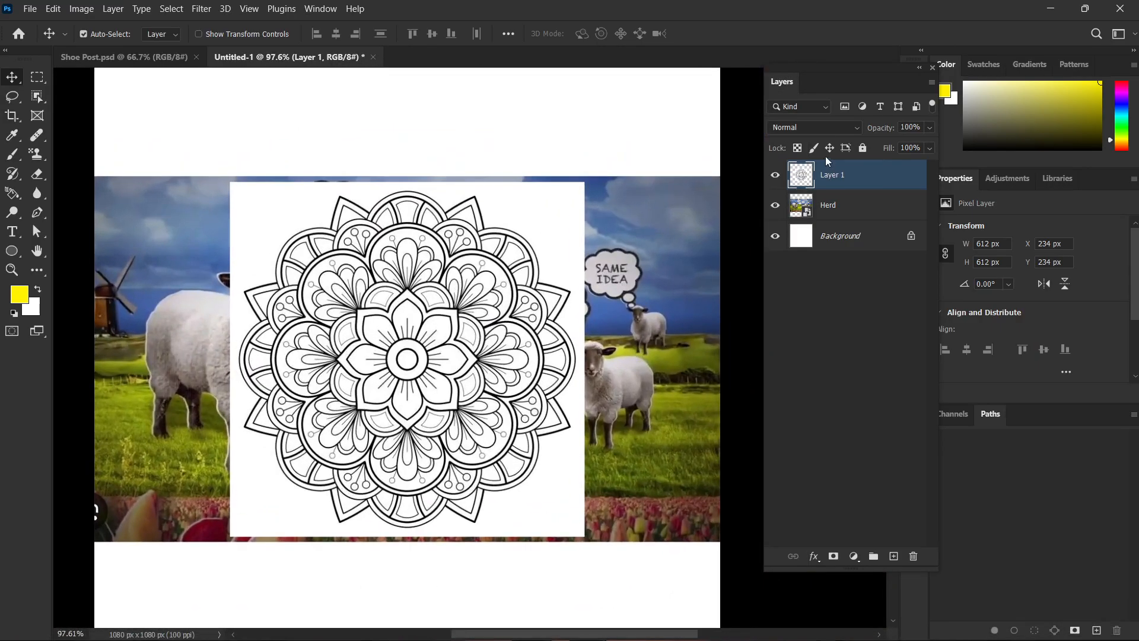
click(817, 129)
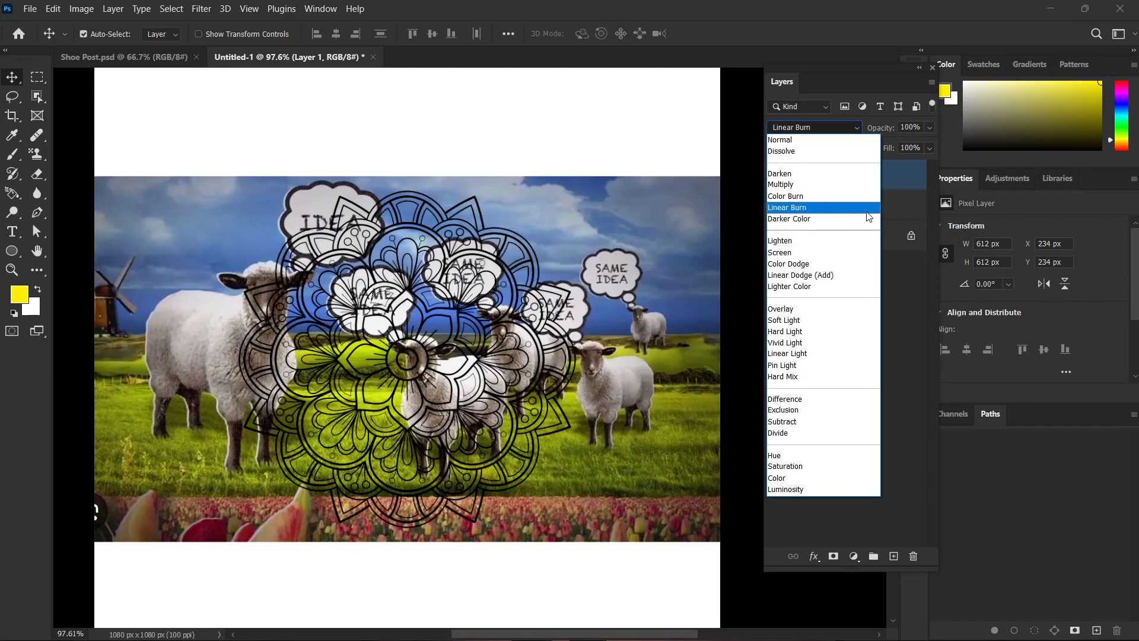
click(843, 179)
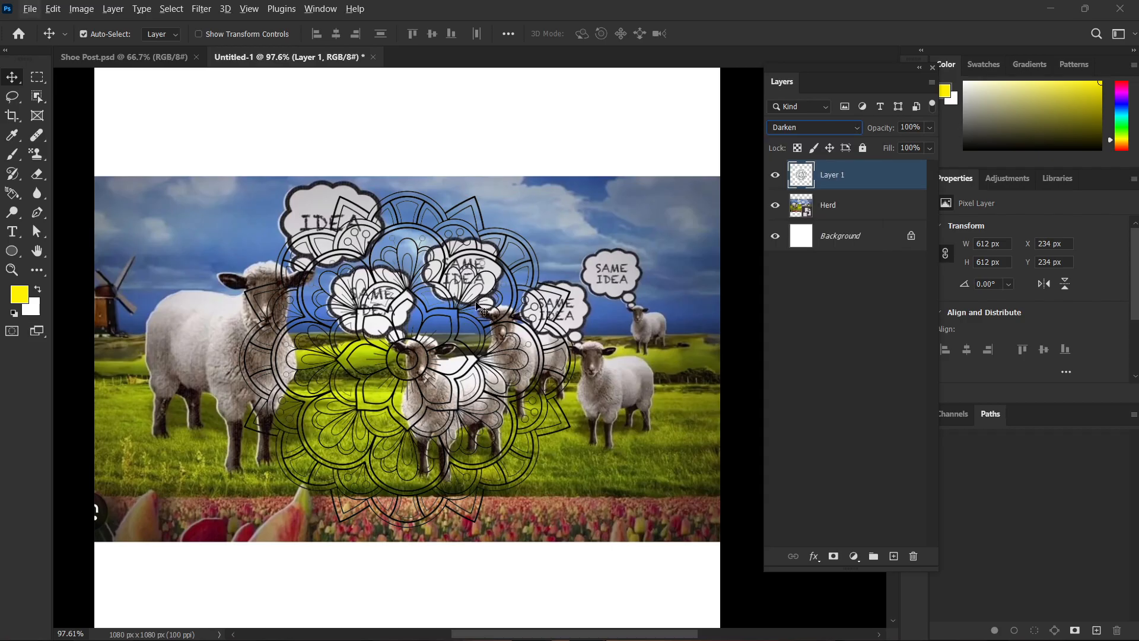
Set the mandala layer's blend mode to Multiply and inspect its line work over the sheep picture up close.
scroll(478, 308, up, 4)
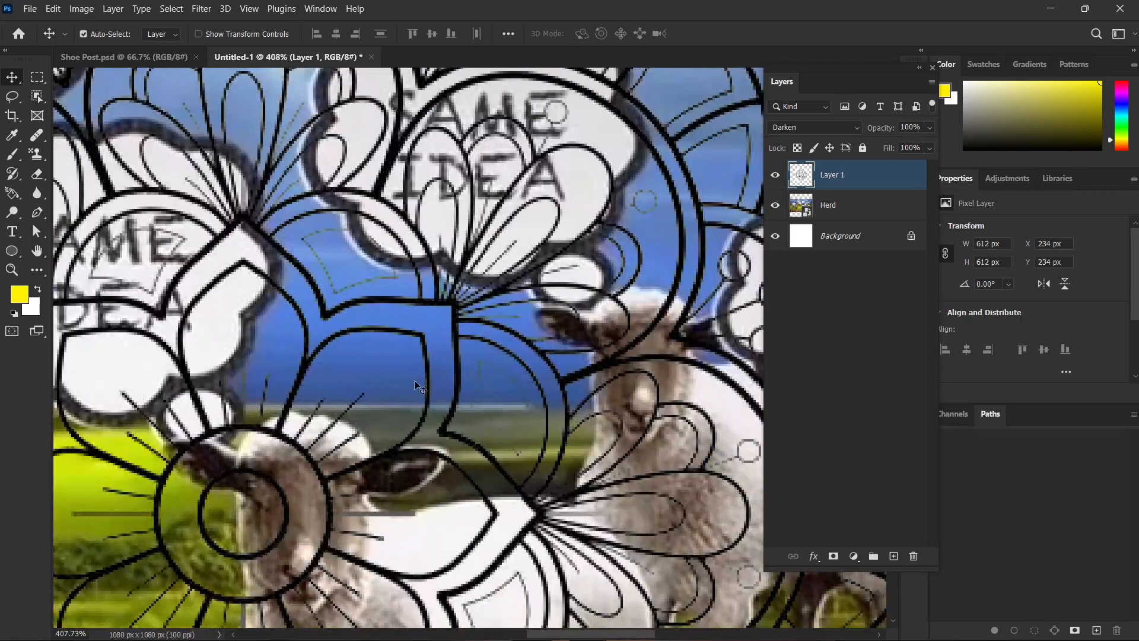
scroll(414, 380, down, 4)
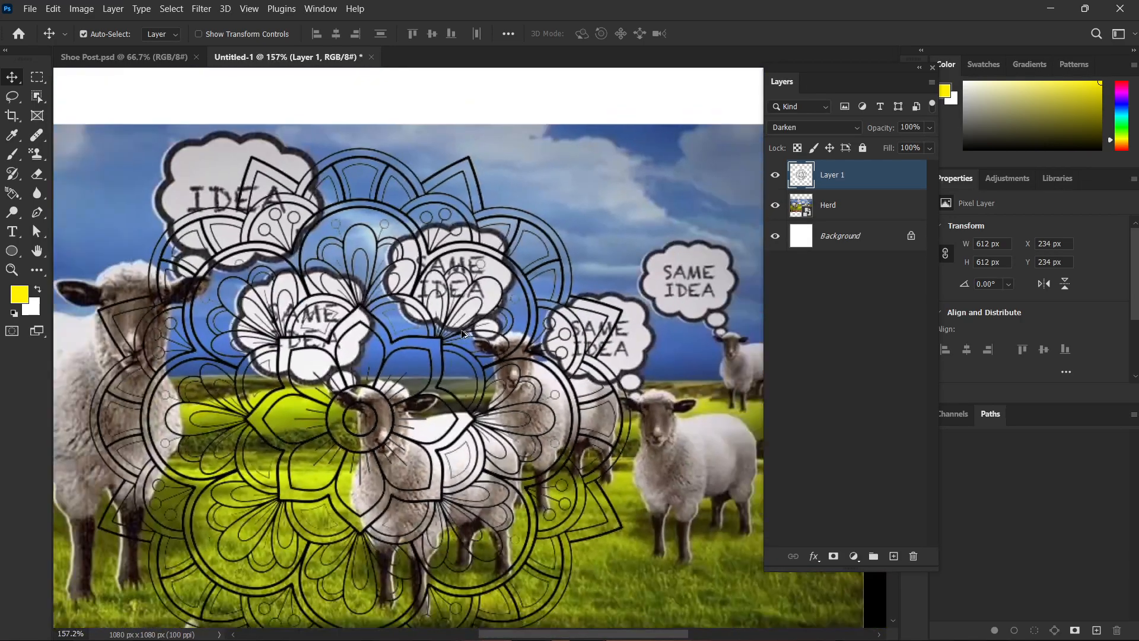
click(853, 135)
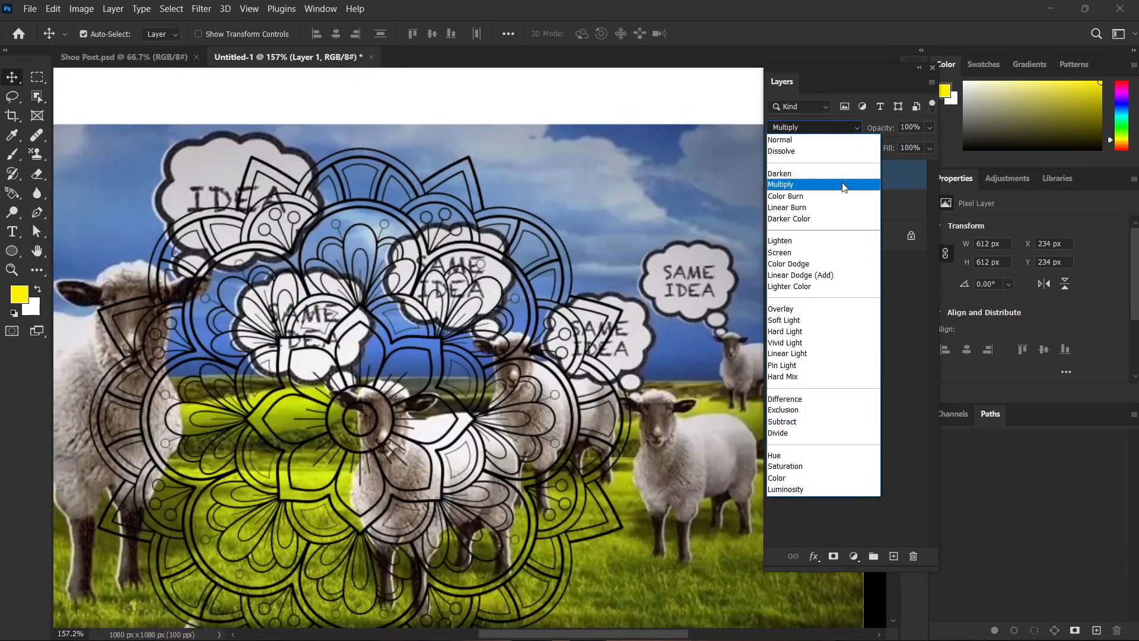
click(842, 185)
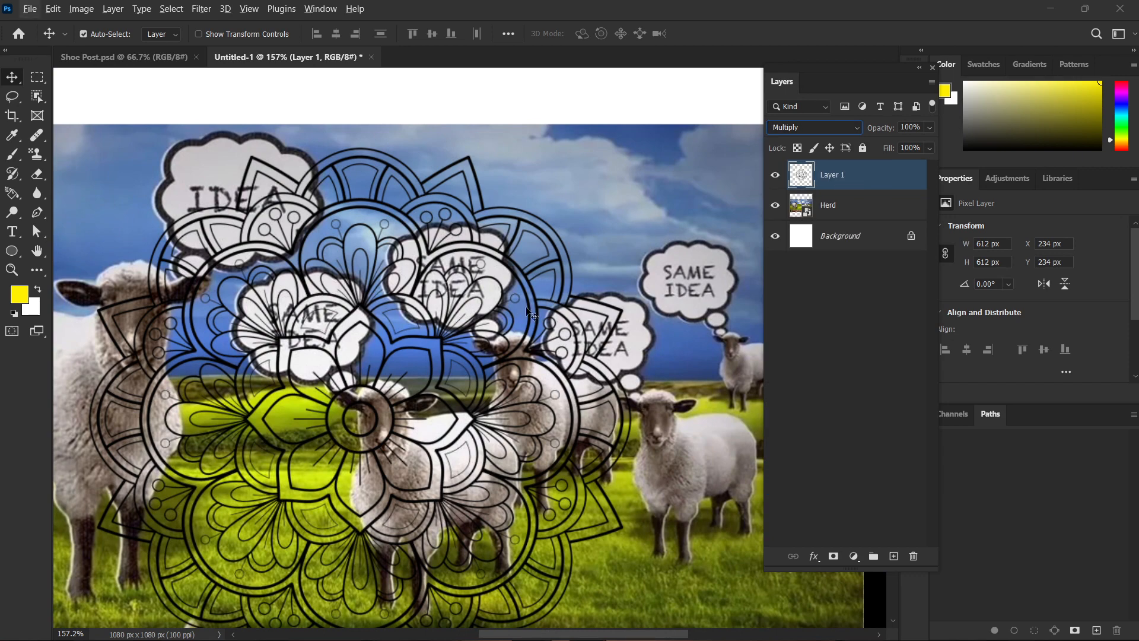
click(685, 191)
scroll(483, 328, up, 3)
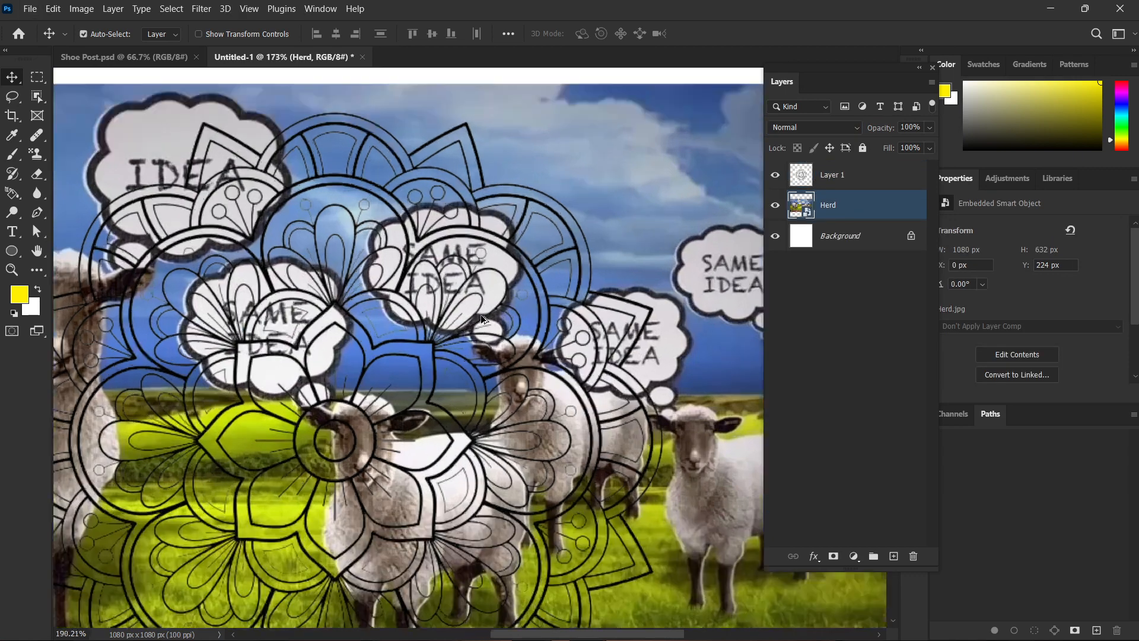
scroll(551, 261, up, 5)
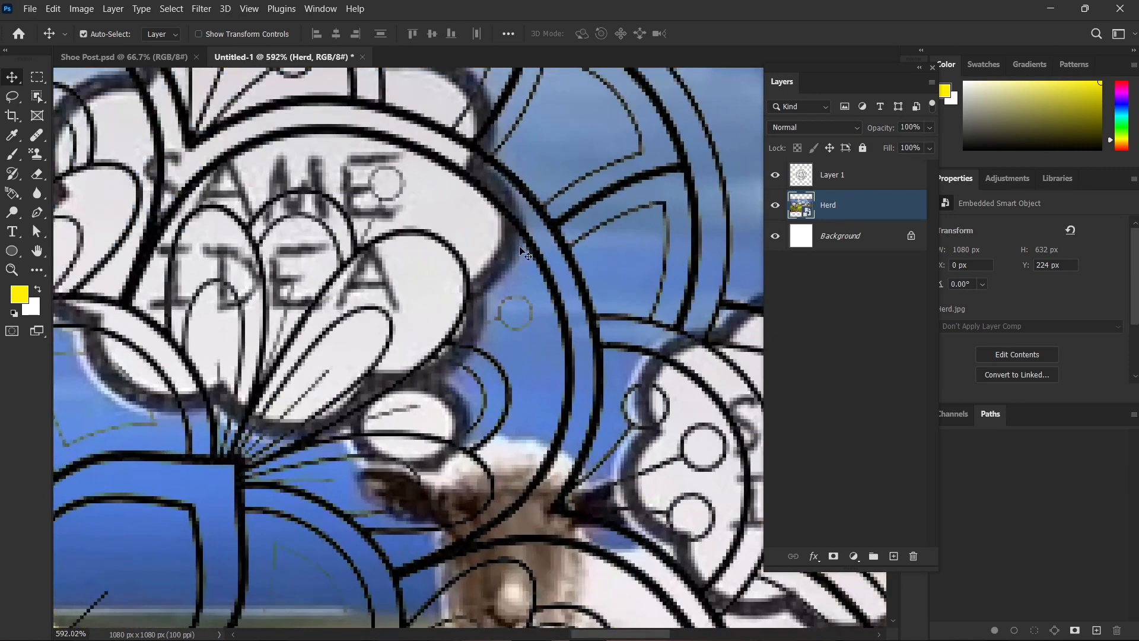
Reselect the mandala layer, preview the darkening blend modes and choose Darken for it.
click(849, 175)
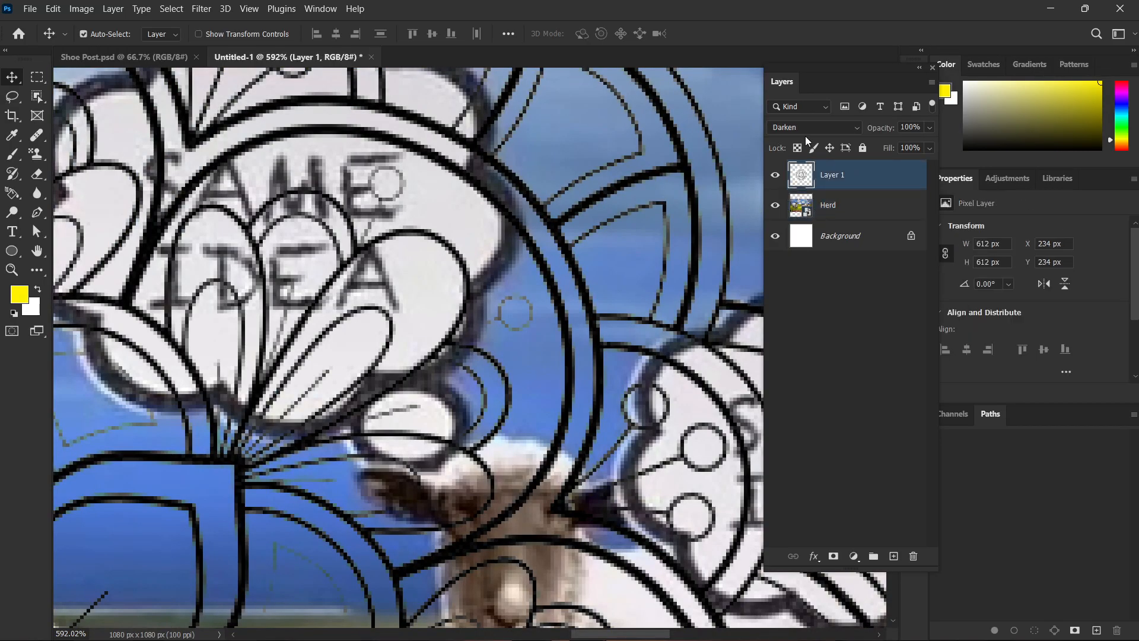
scroll(558, 293, down, 4)
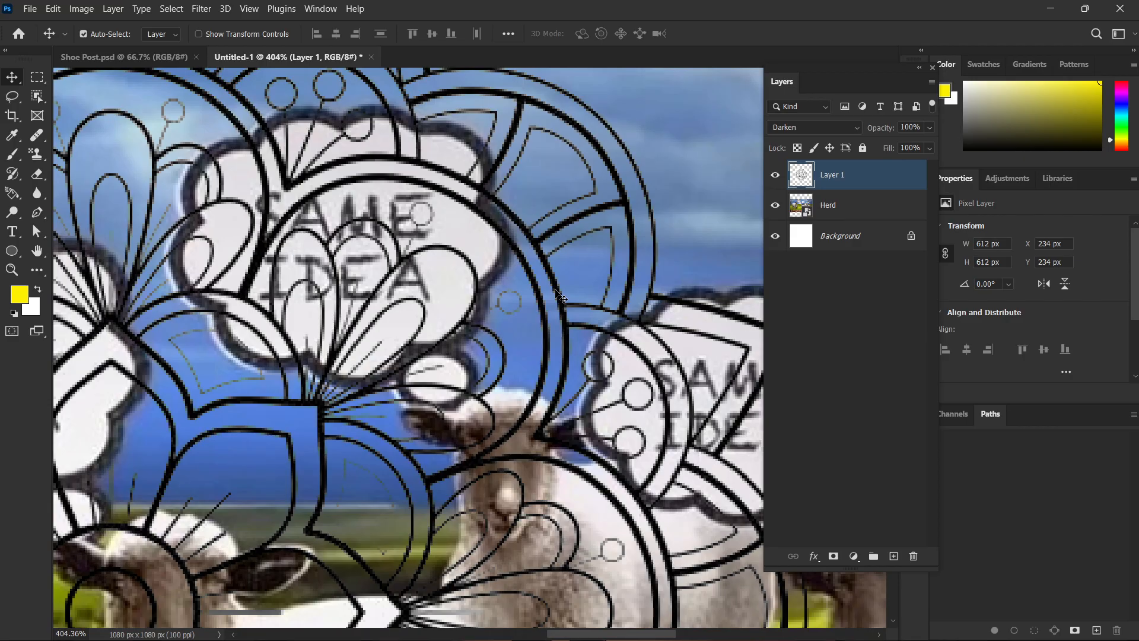
scroll(559, 297, down, 2)
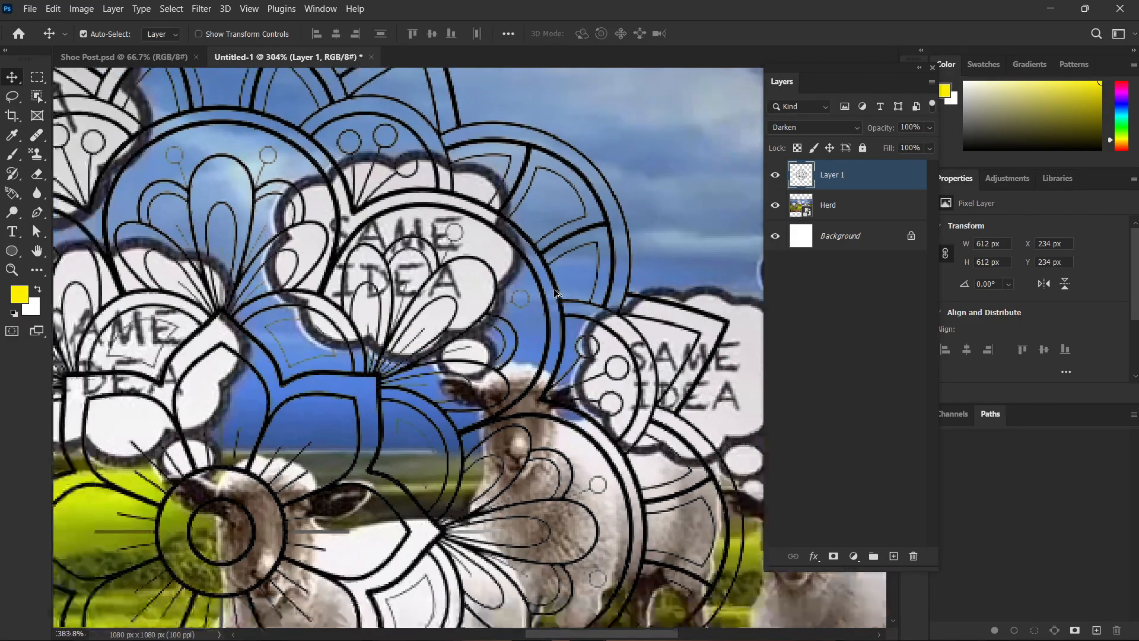
scroll(556, 294, down, 2)
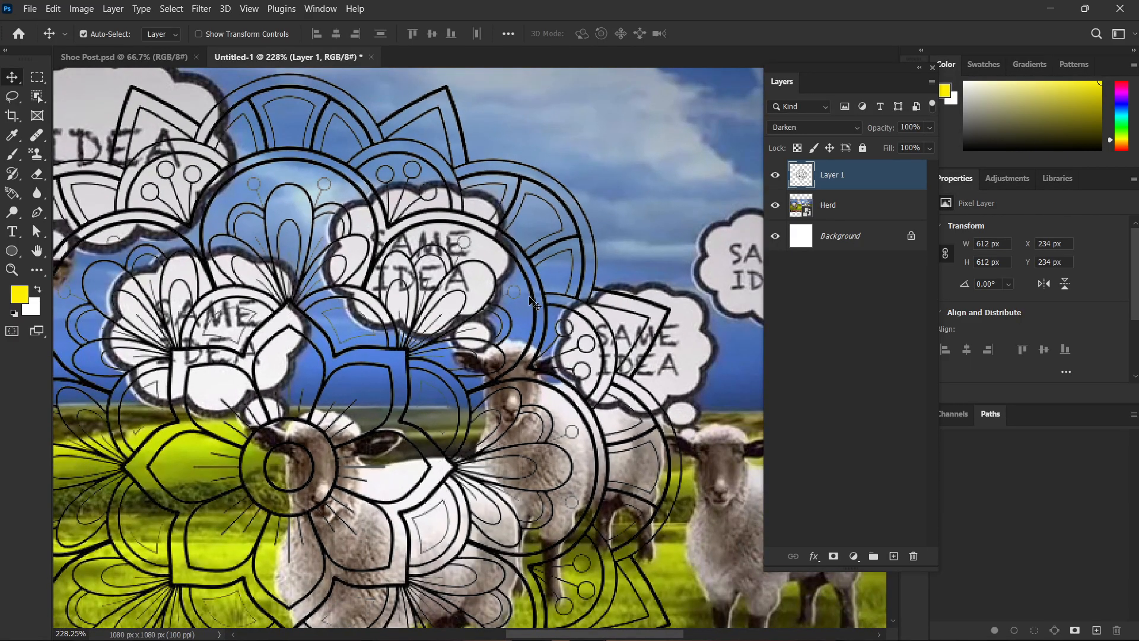
scroll(533, 303, down, 2)
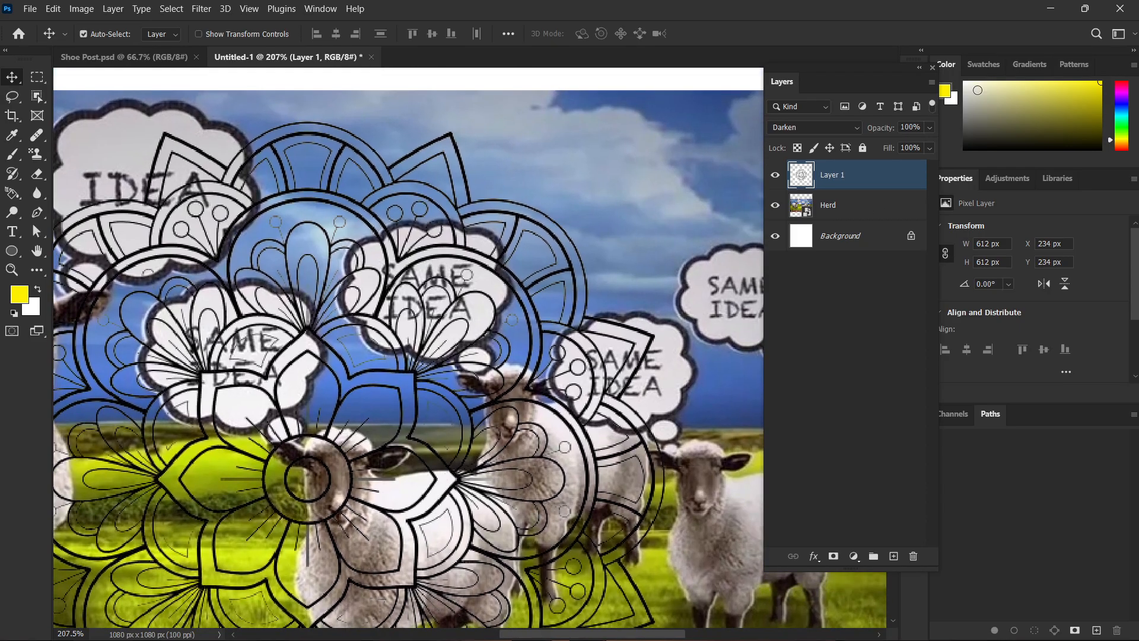
click(846, 125)
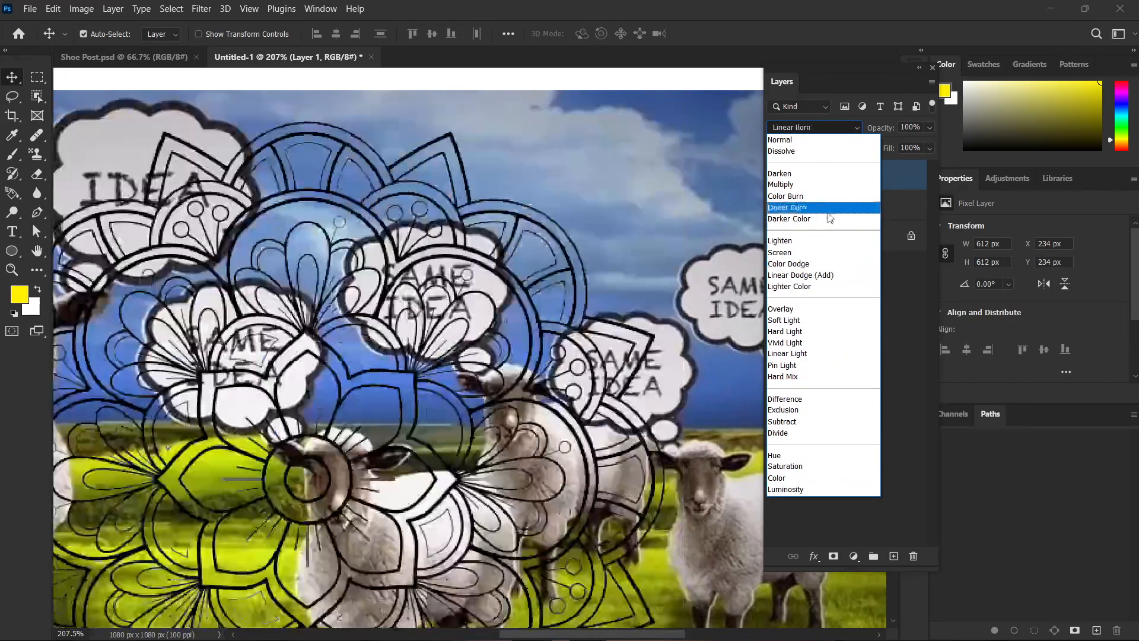
click(825, 173)
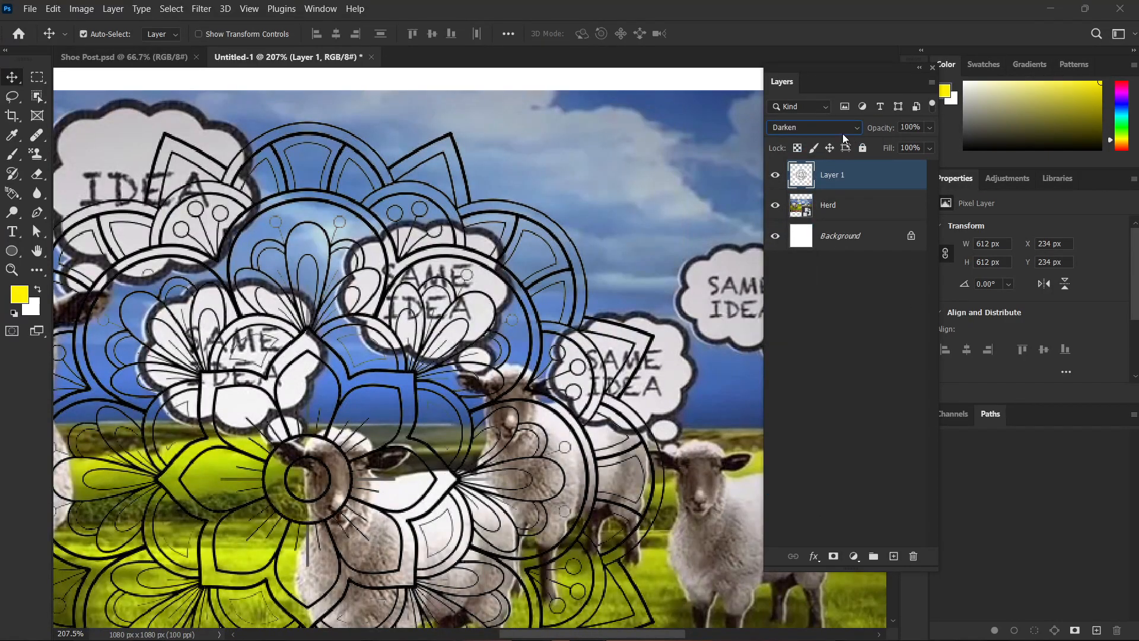
Reset the mandala layer's blend mode to Normal and deselect the layer.
click(843, 134)
click(841, 146)
click(860, 319)
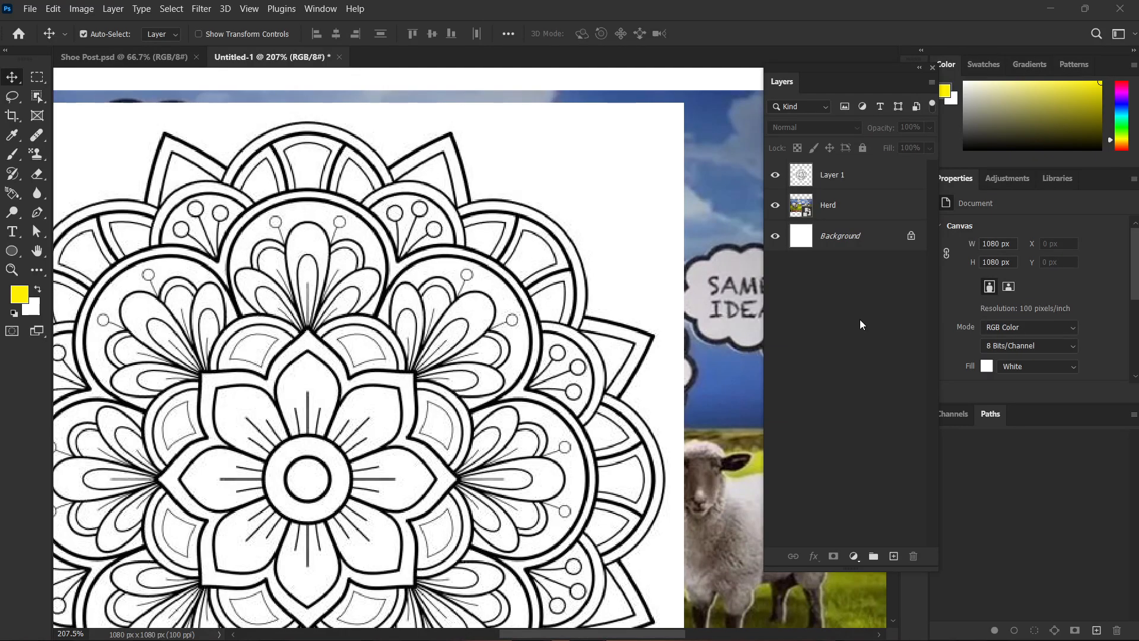
Preview the lightening blend modes on the mandala layer and set its blend mode to Screen.
click(675, 243)
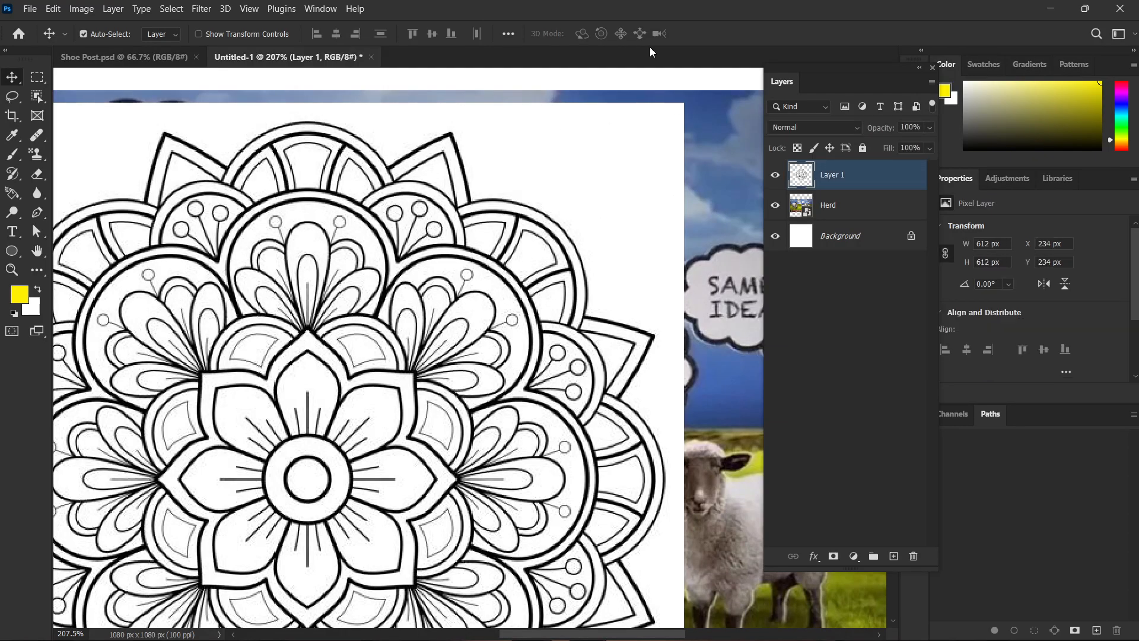
click(843, 125)
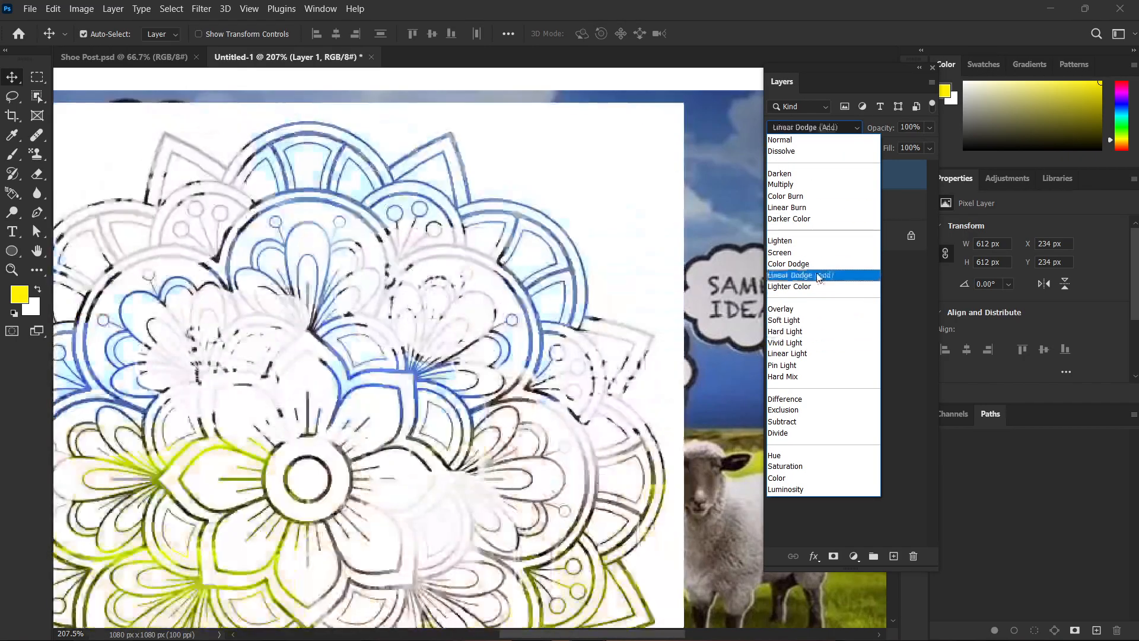
click(813, 252)
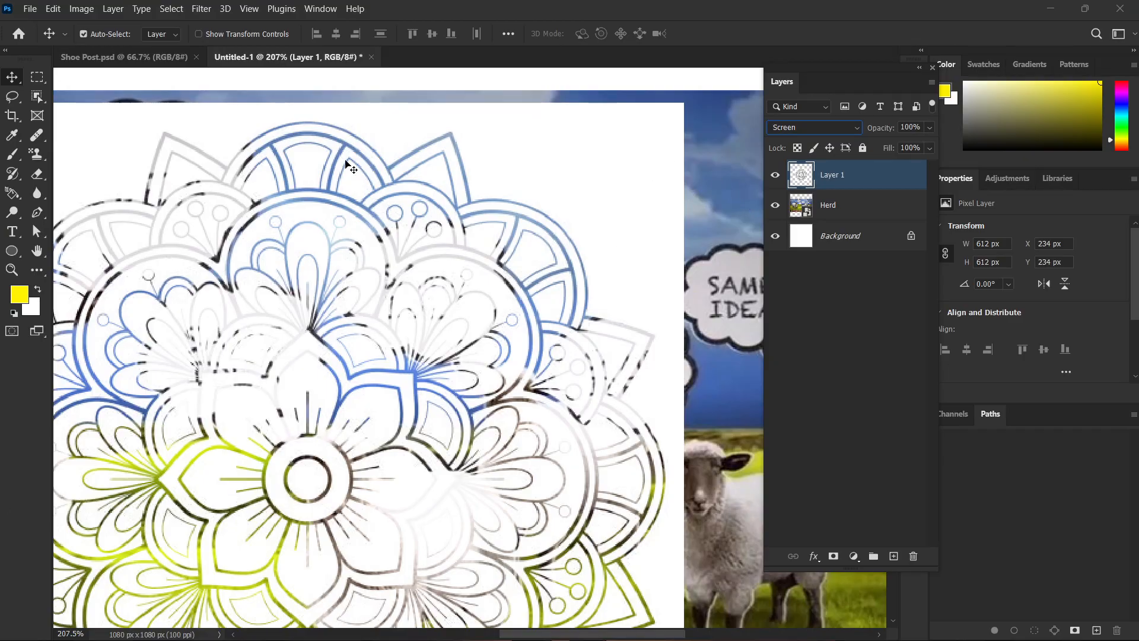
Try Darken on the mandala layer, switch its blend mode to Multiply, and deselect the layer.
click(814, 128)
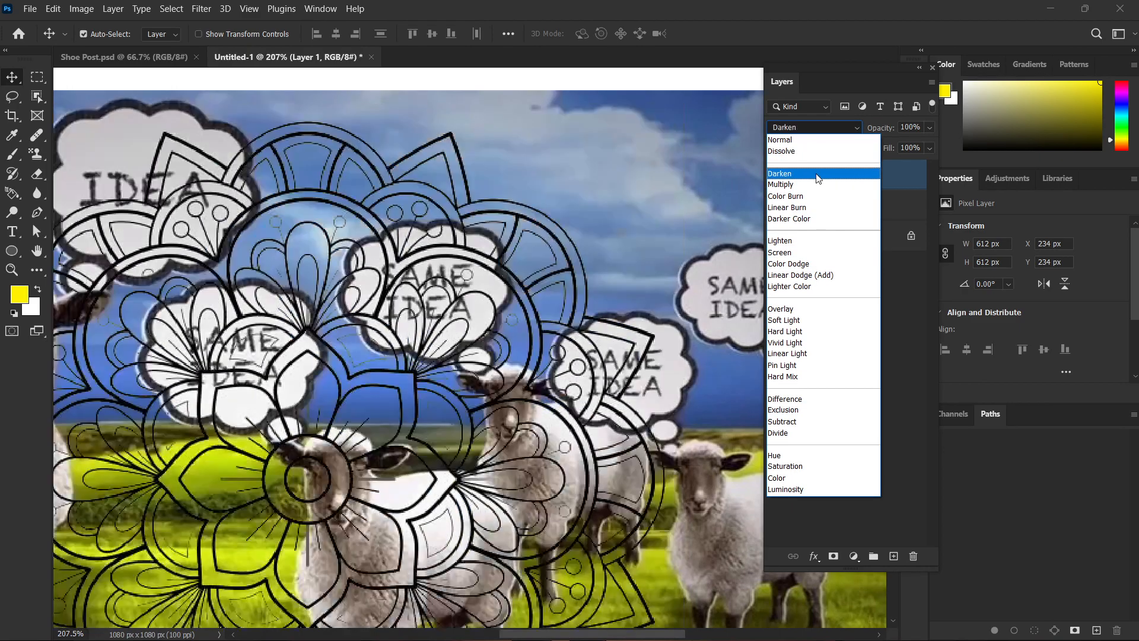
click(784, 172)
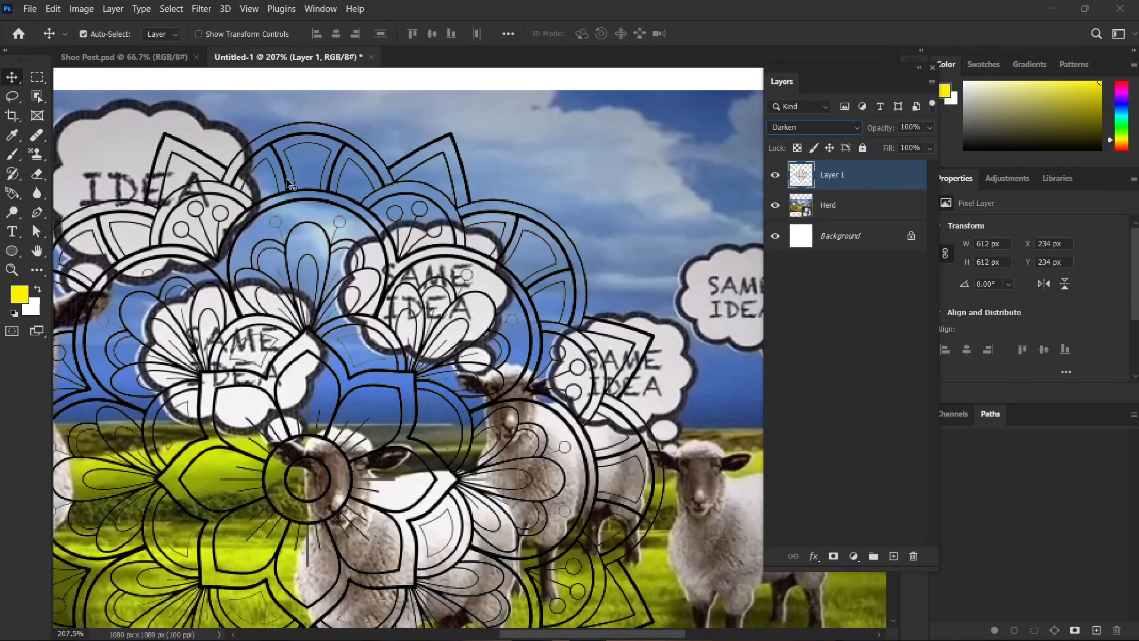
click(787, 126)
click(801, 185)
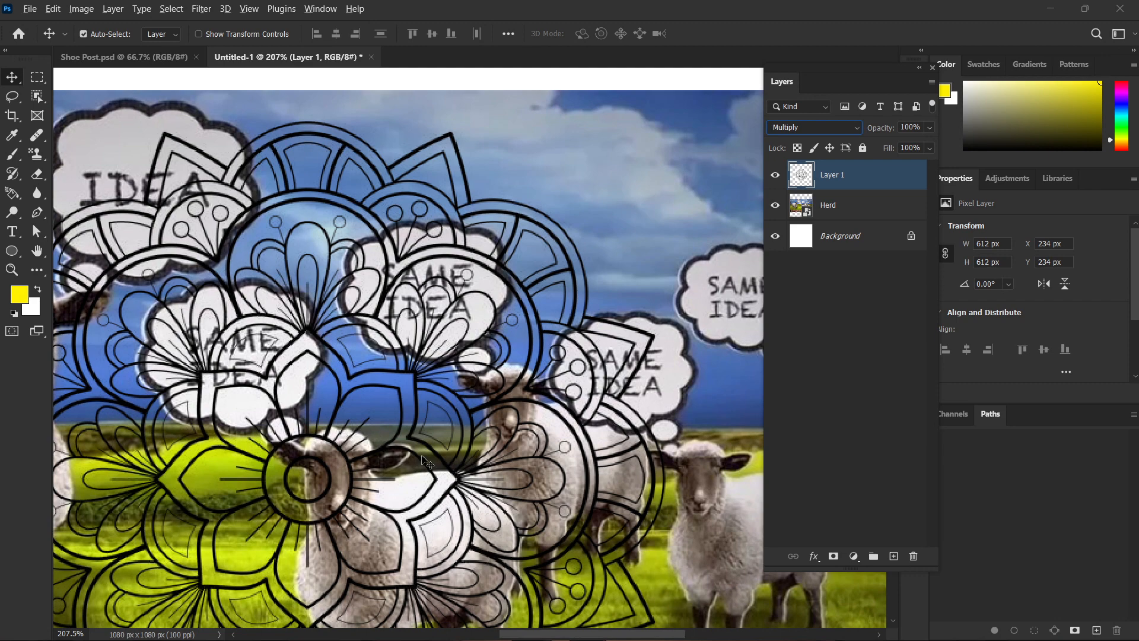
scroll(368, 460, down, 3)
scroll(595, 478, down, 2)
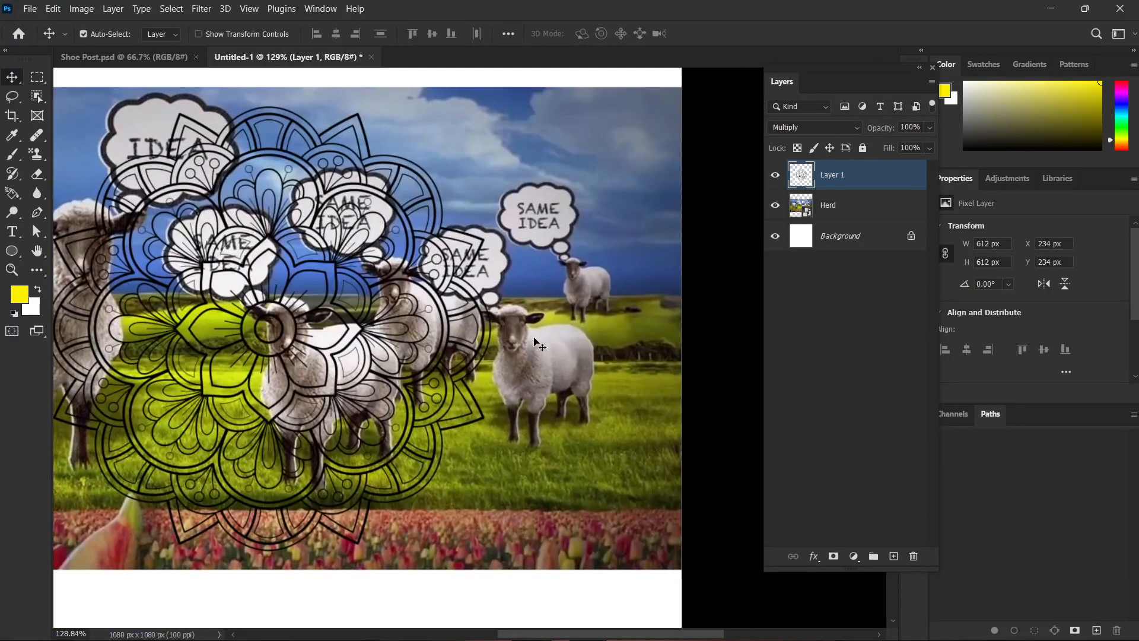
scroll(416, 394, down, 4)
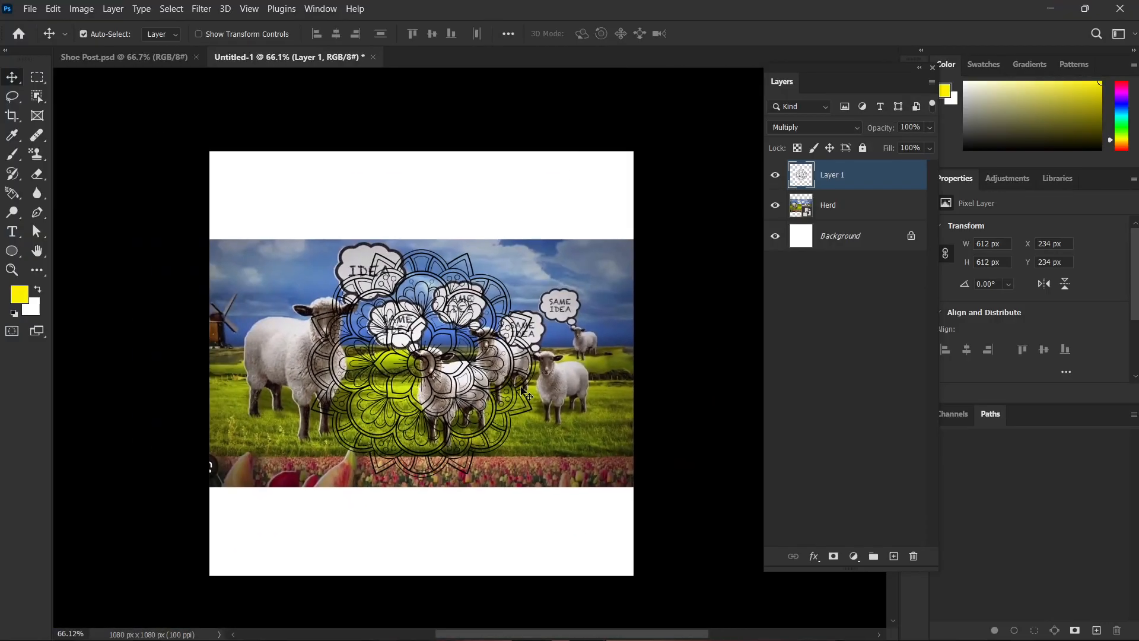
click(669, 322)
scroll(513, 347, up, 2)
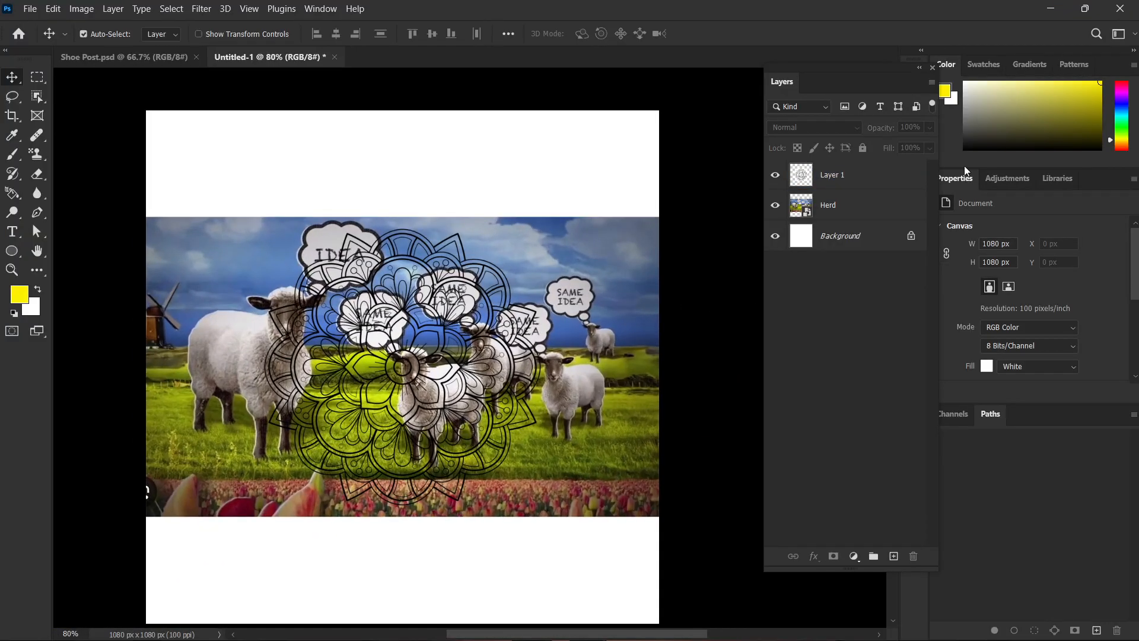
Delete the mandala layer and leave the Herd layer deselected.
click(902, 175)
key(Delete)
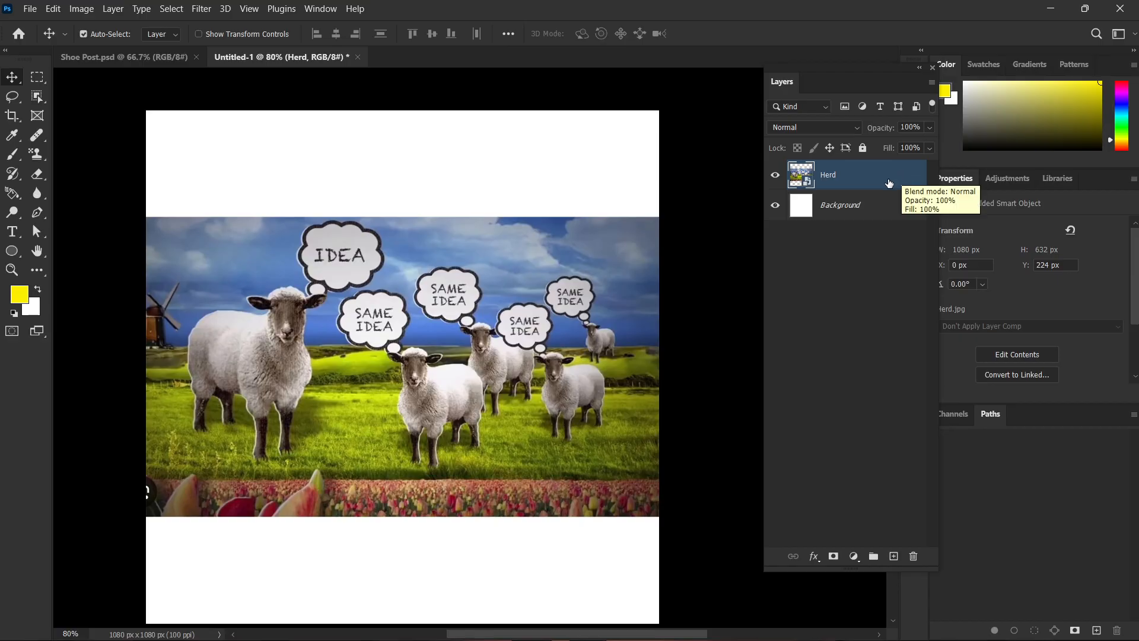
click(846, 179)
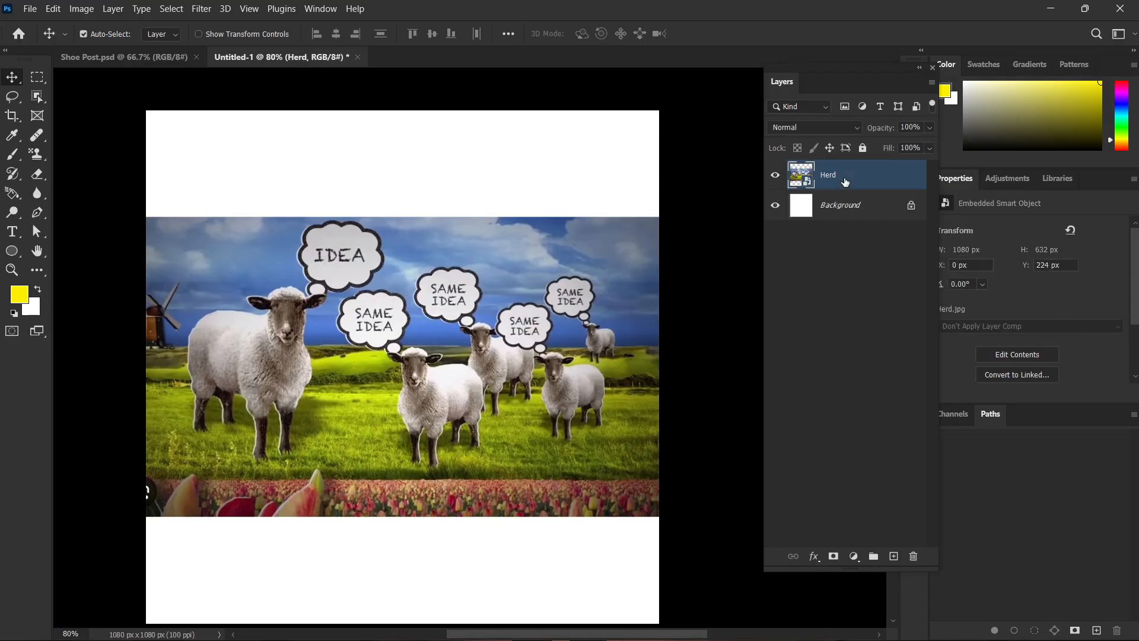
click(858, 321)
scroll(476, 321, up, 3)
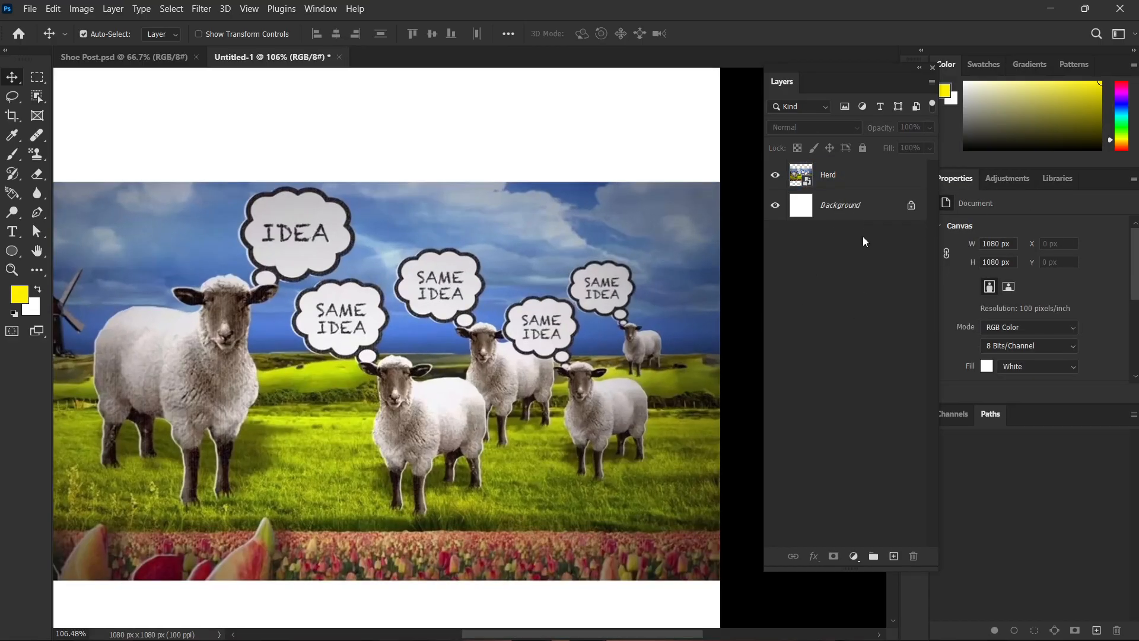
Lower the Herd layer's opacity and undo the change.
click(867, 181)
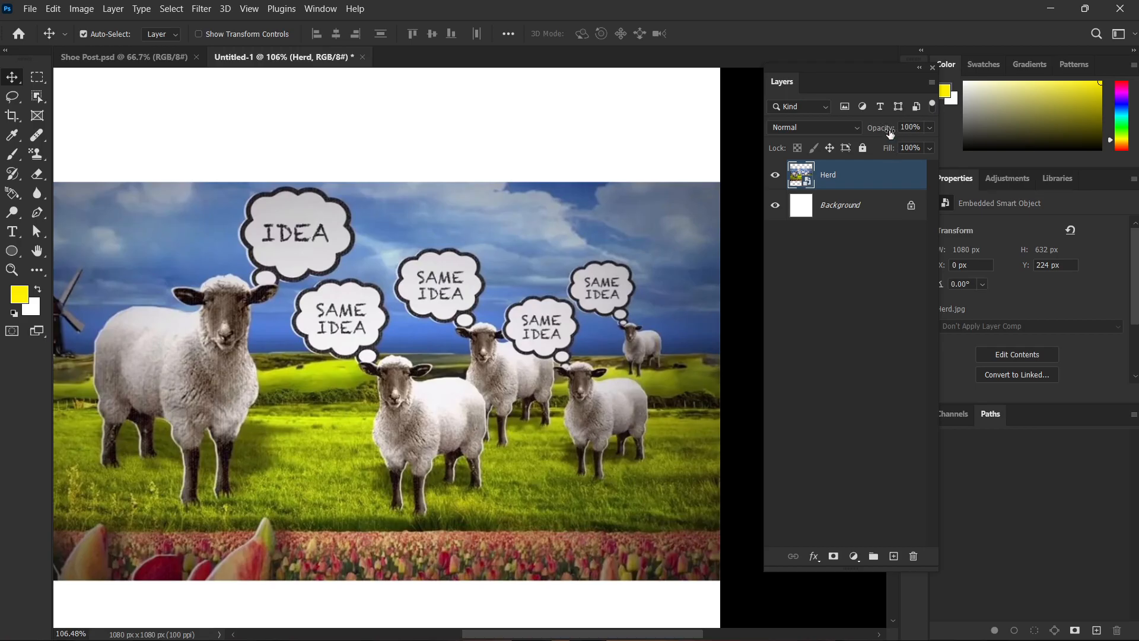
drag(890, 134, 861, 134)
key(ctrl+z)
Lower the Herd layer's fill to 63% and on to 11%, and reduce its opacity to 0%.
drag(890, 150, 864, 152)
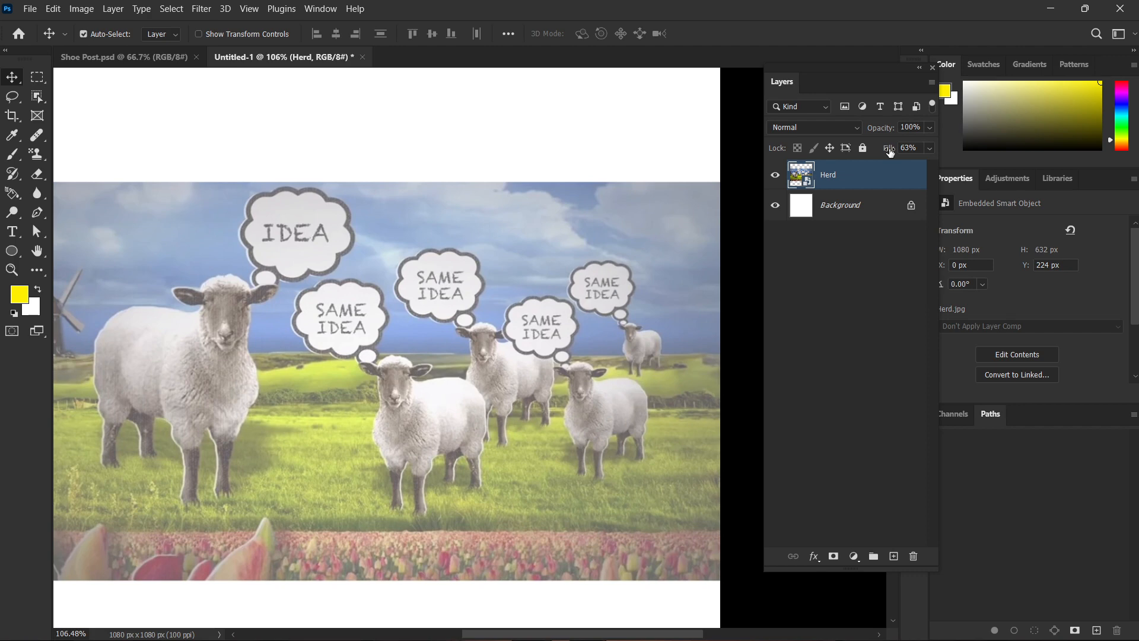
drag(890, 152, 861, 144)
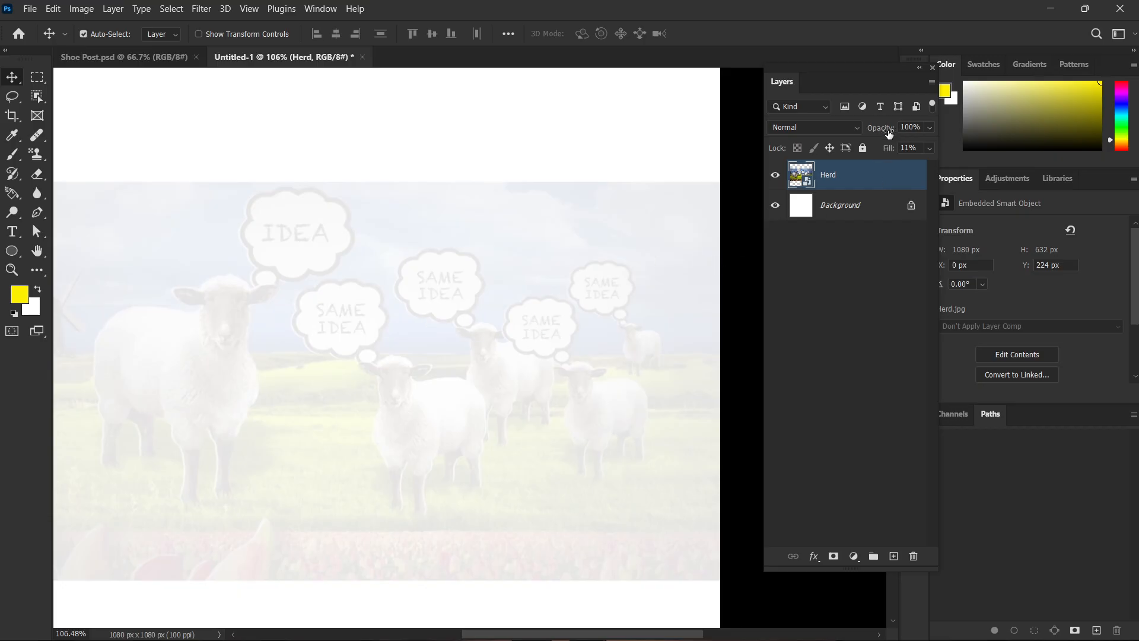
drag(889, 133, 521, 153)
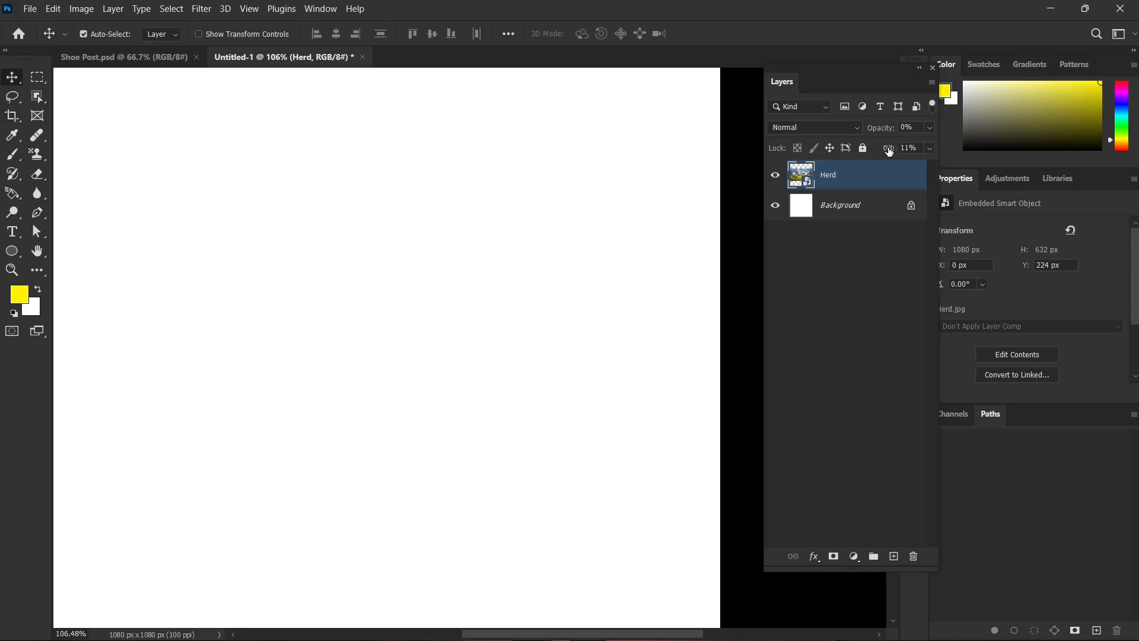
Restore the Herd layer's opacity and fill to 100%, trying a fill of 60% on the way, and deselect the layer.
drag(889, 152, 1071, 166)
key(ctrl+0)
drag(877, 134, 892, 152)
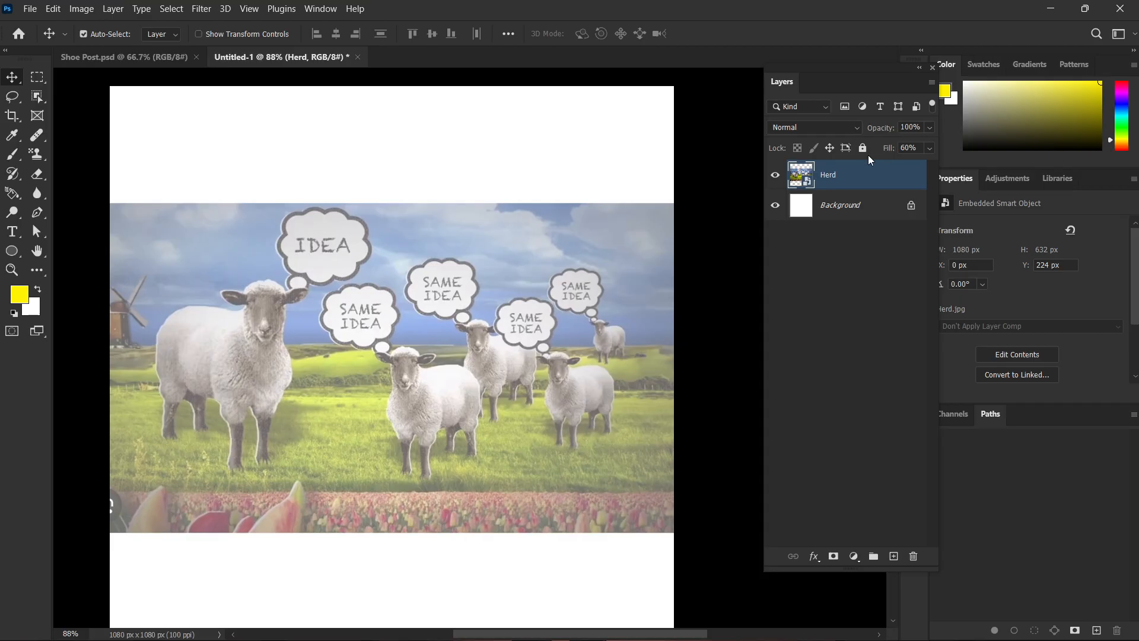
drag(888, 150, 1058, 164)
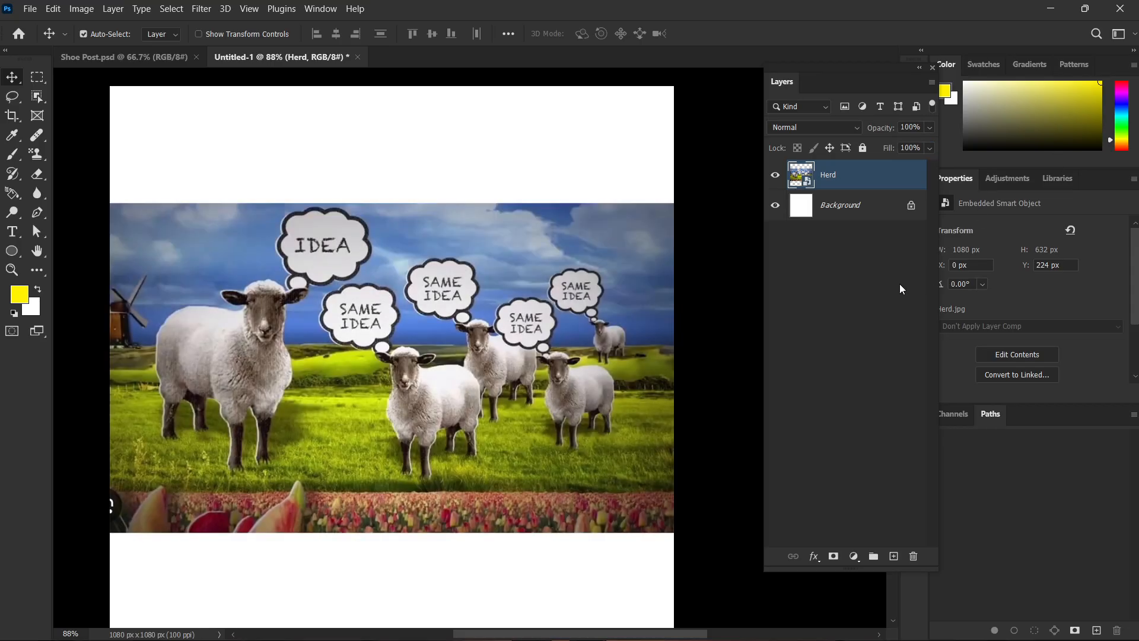
click(900, 286)
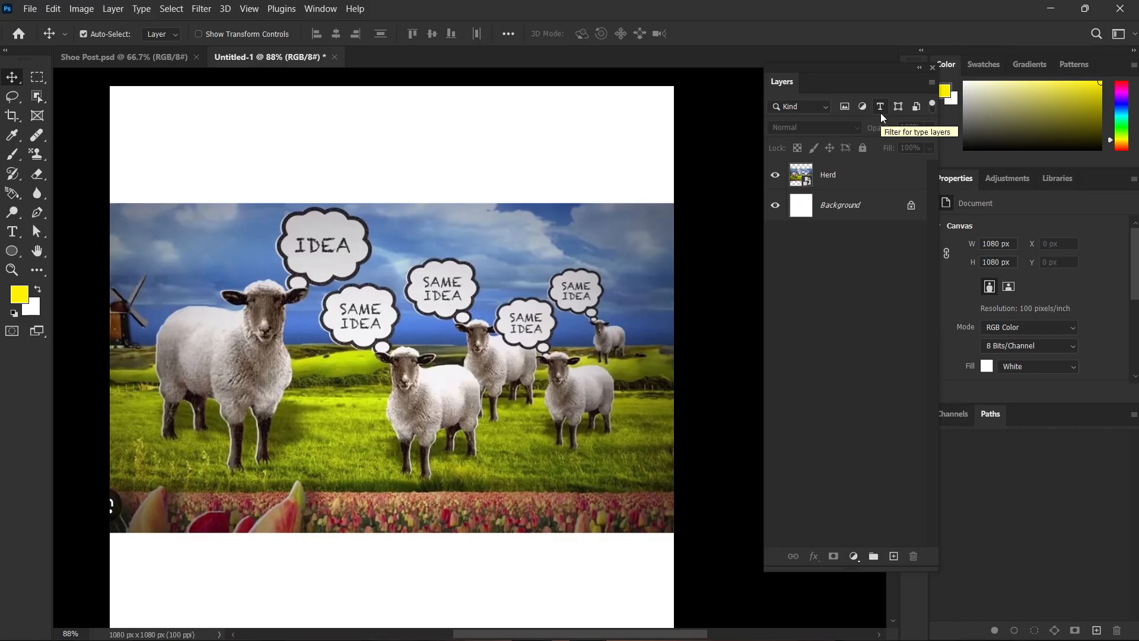
Set the Herd layer's blend mode to Dissolve and deselect the layer.
click(843, 177)
click(817, 128)
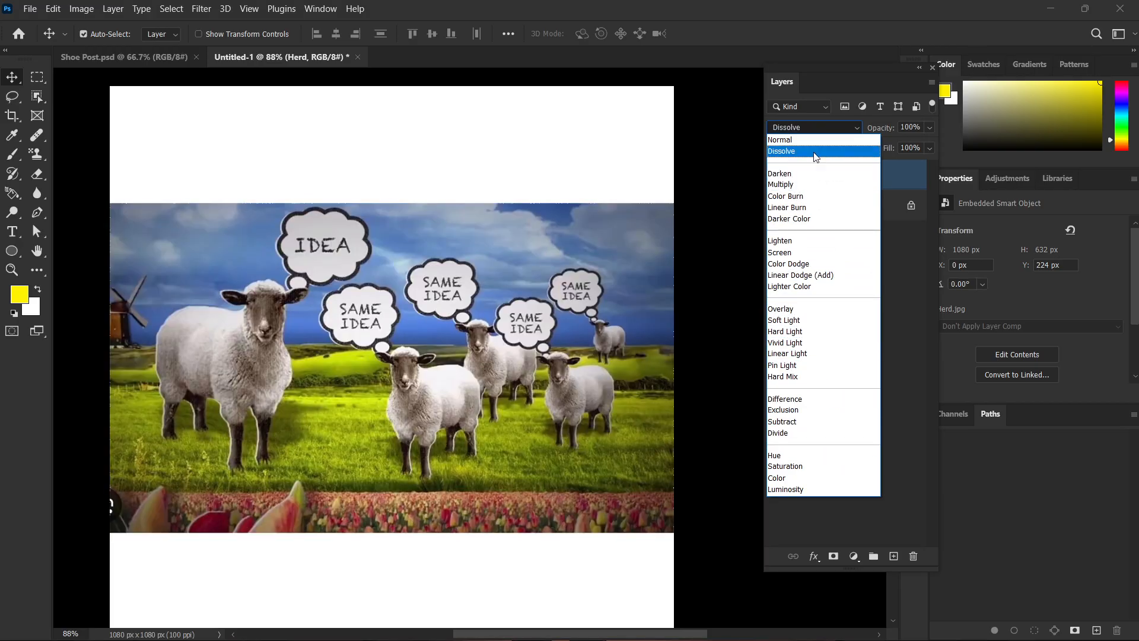
click(812, 149)
click(836, 299)
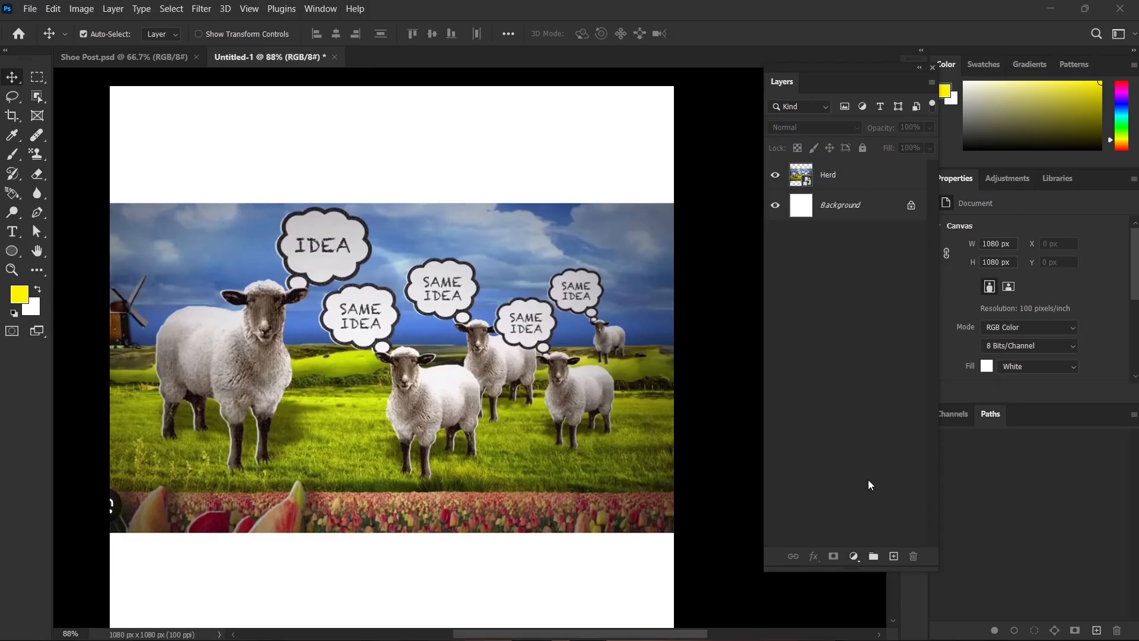
Delete the Herd layer from the document.
scroll(516, 426, down, 1)
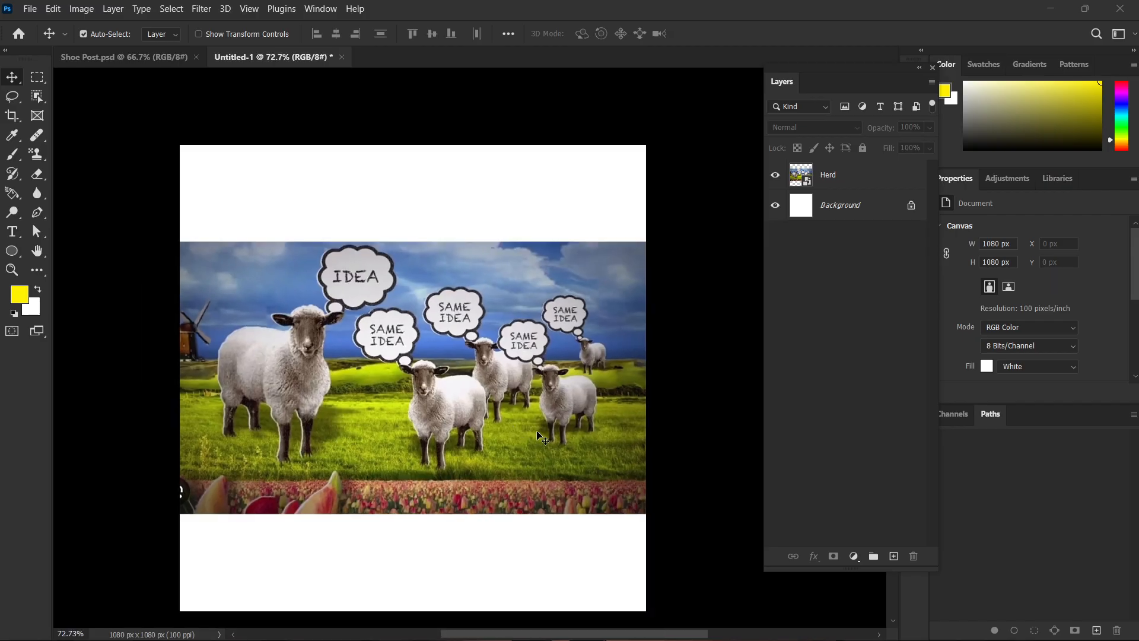
click(443, 342)
key(Delete)
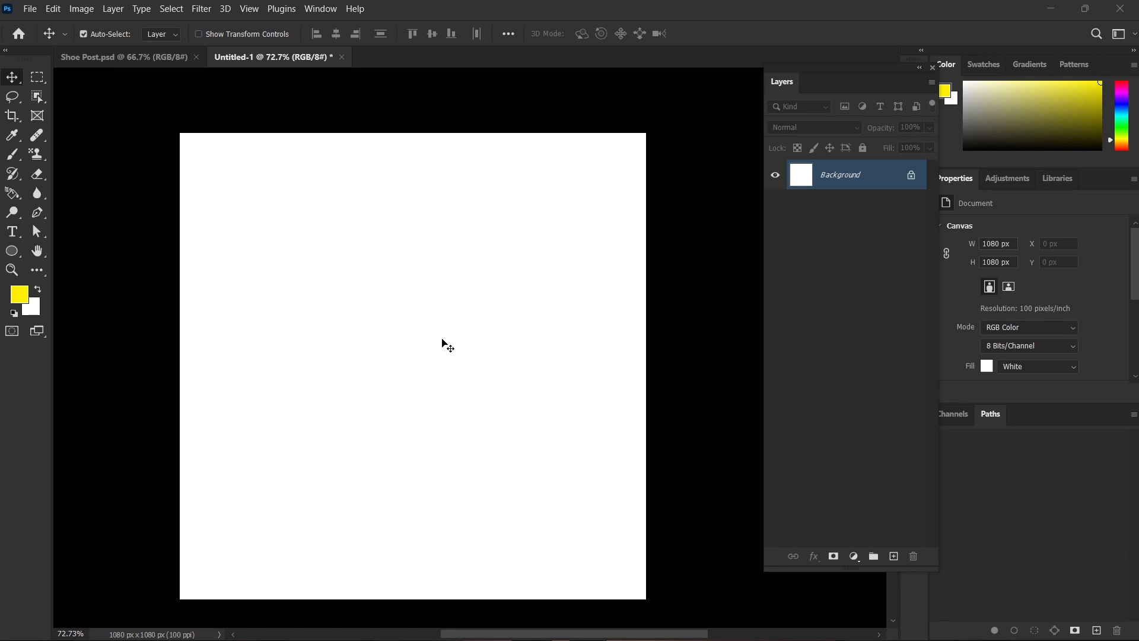
key(ctrl+0)
scroll(436, 338, down, 2)
drag(523, 381, 497, 379)
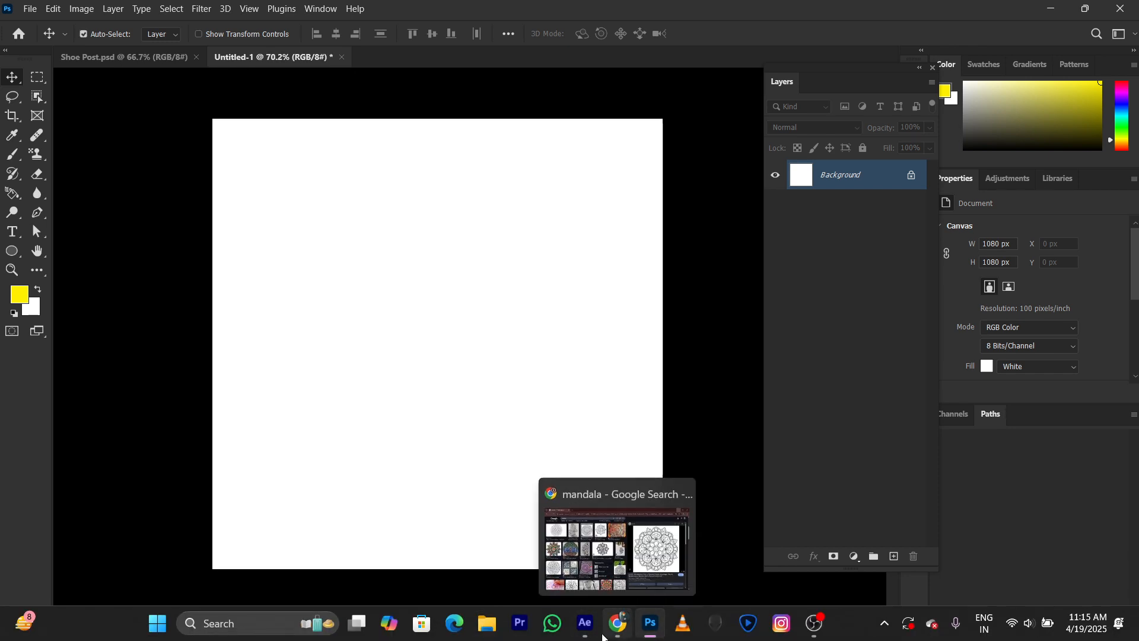
Switch to After Effects and close it.
click(585, 624)
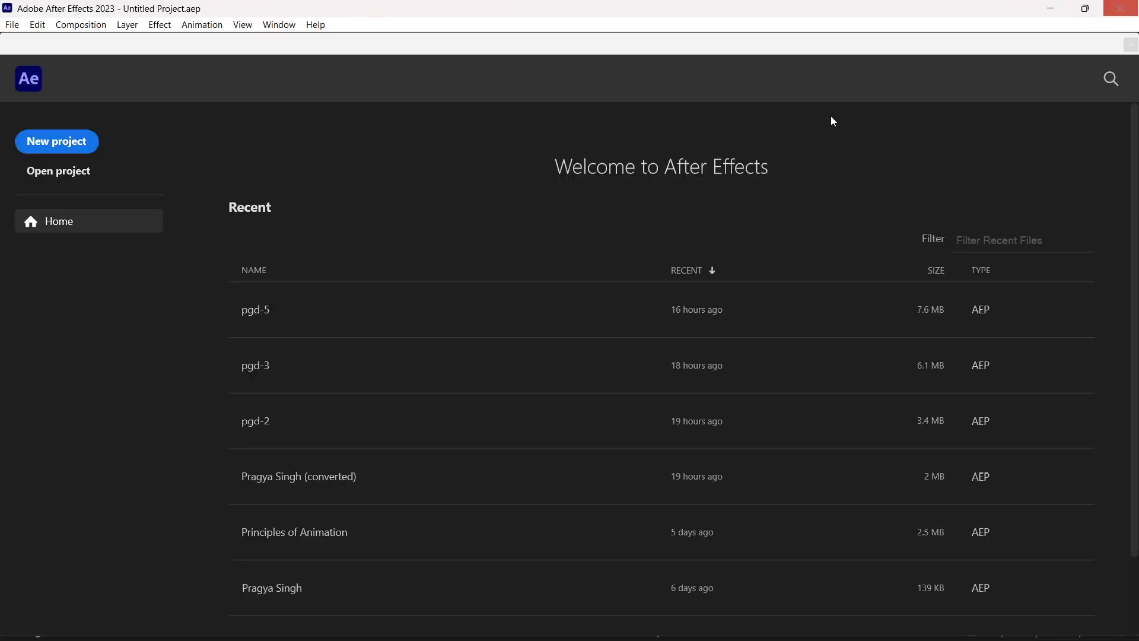
click(1120, 9)
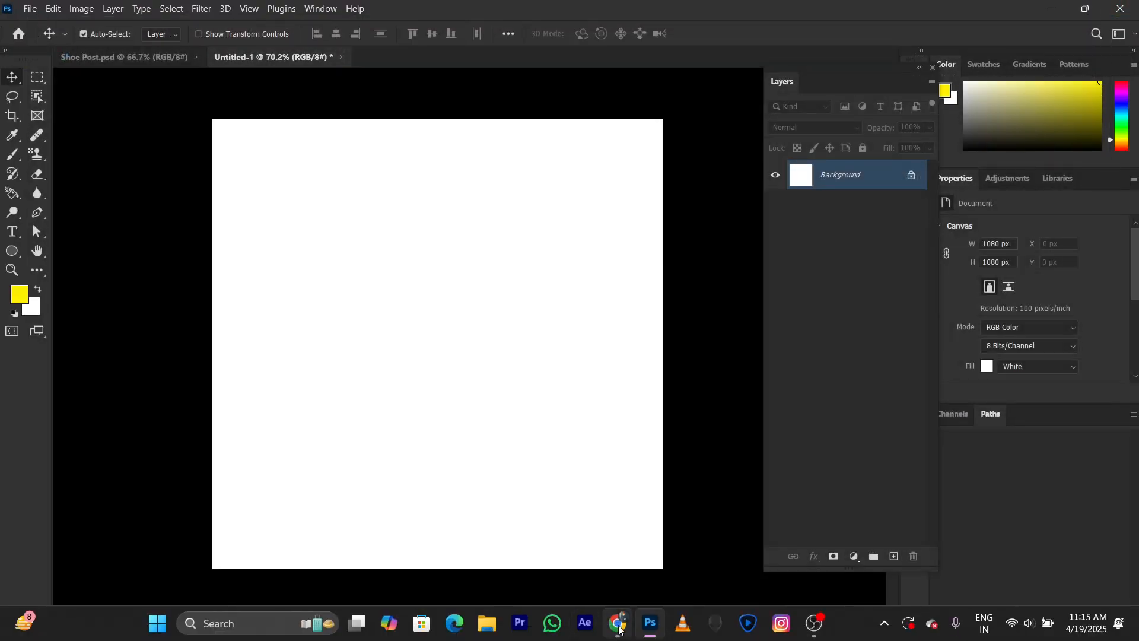
Switch to Chrome, search Google Images for "acne marks" in a new tab, and look through the results for a suitable face photo.
click(618, 625)
click(219, 13)
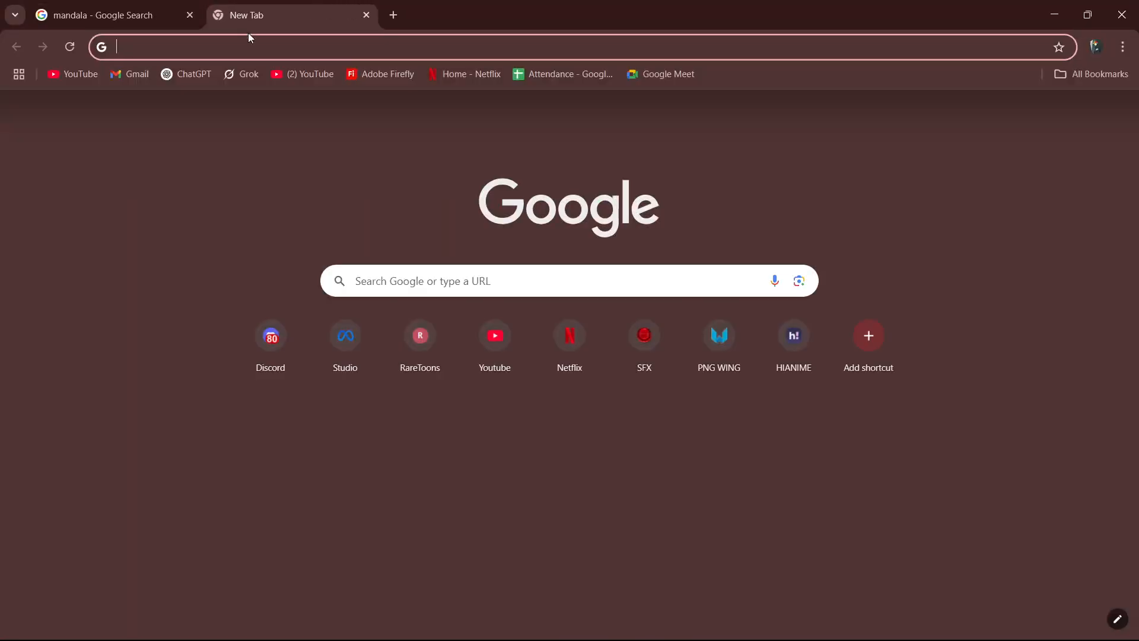
click(259, 39)
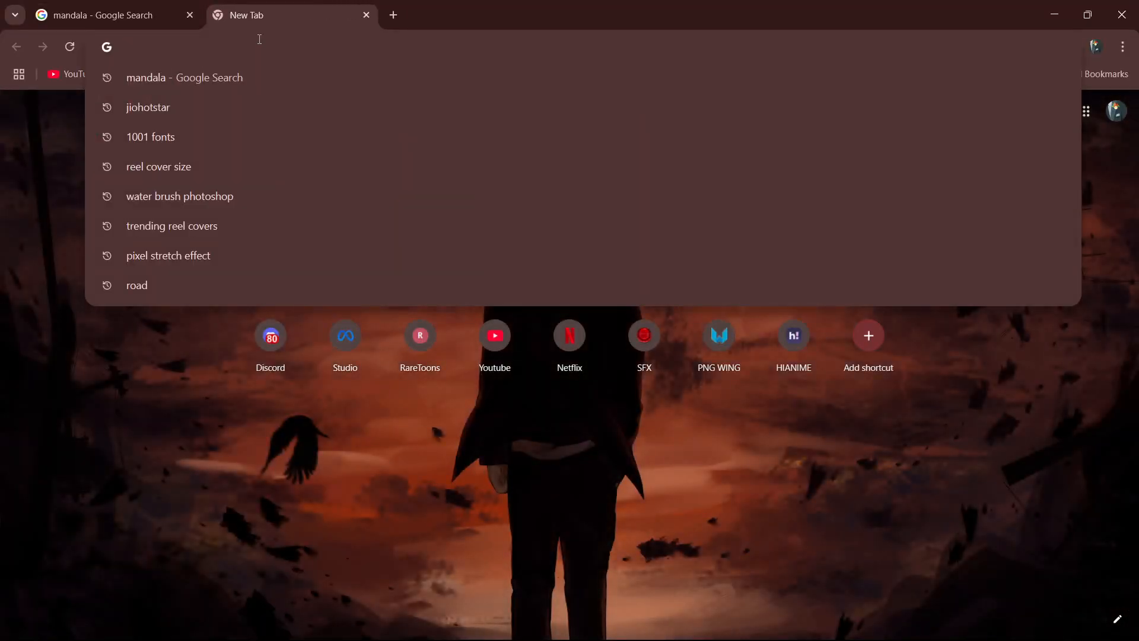
text(acne mar)
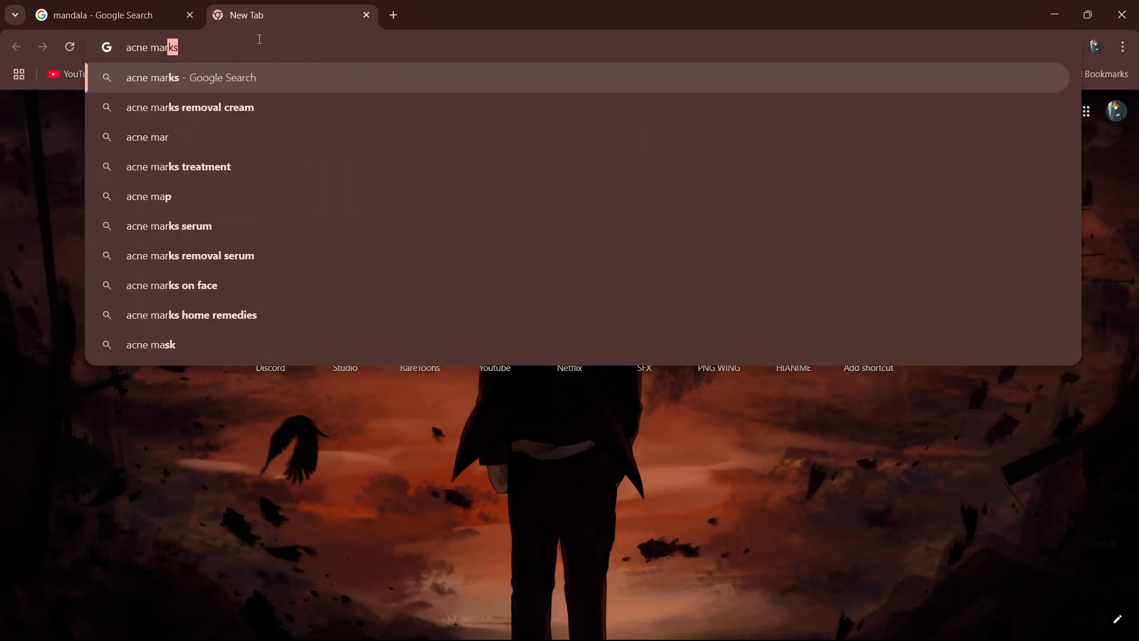
text(ks)
key(Return)
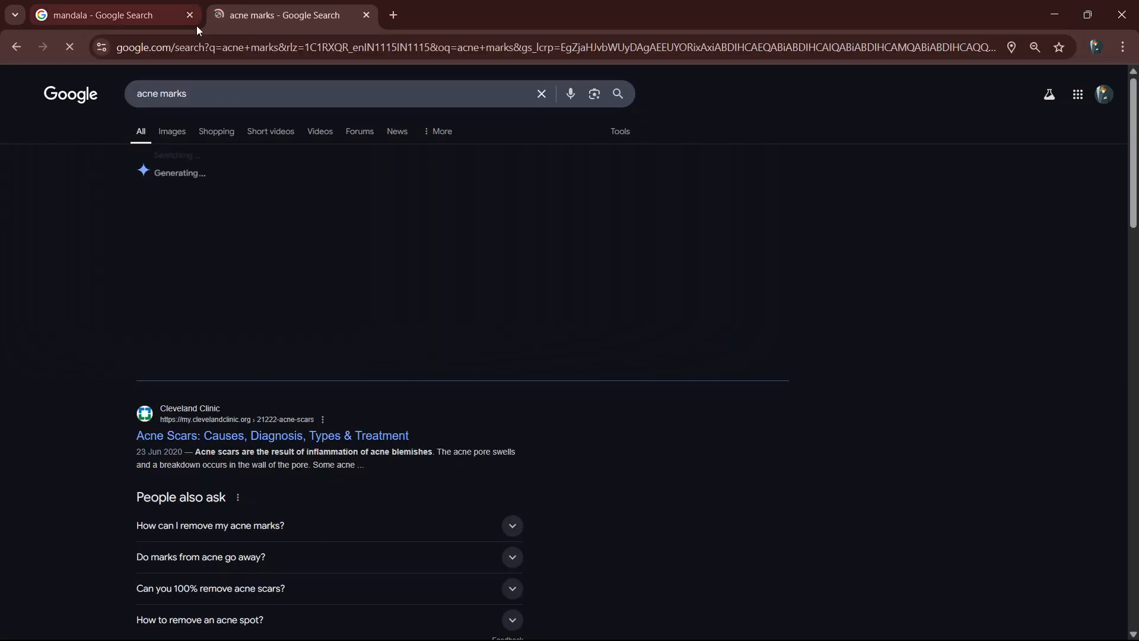
click(183, 134)
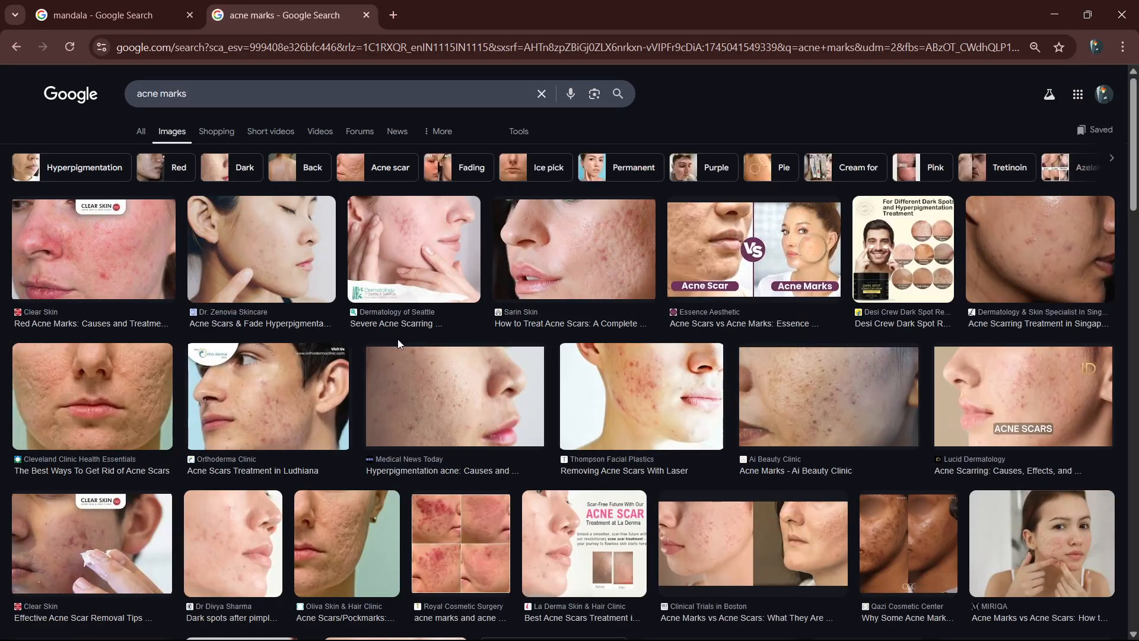
scroll(399, 344, down, 2)
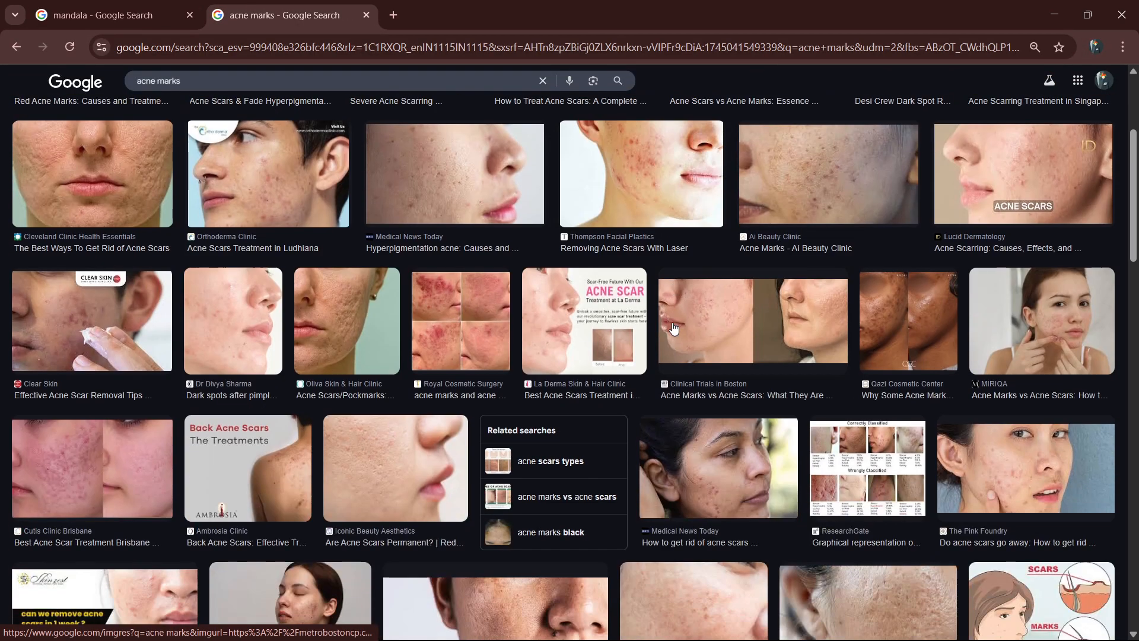
scroll(674, 328, down, 2)
scroll(673, 328, down, 5)
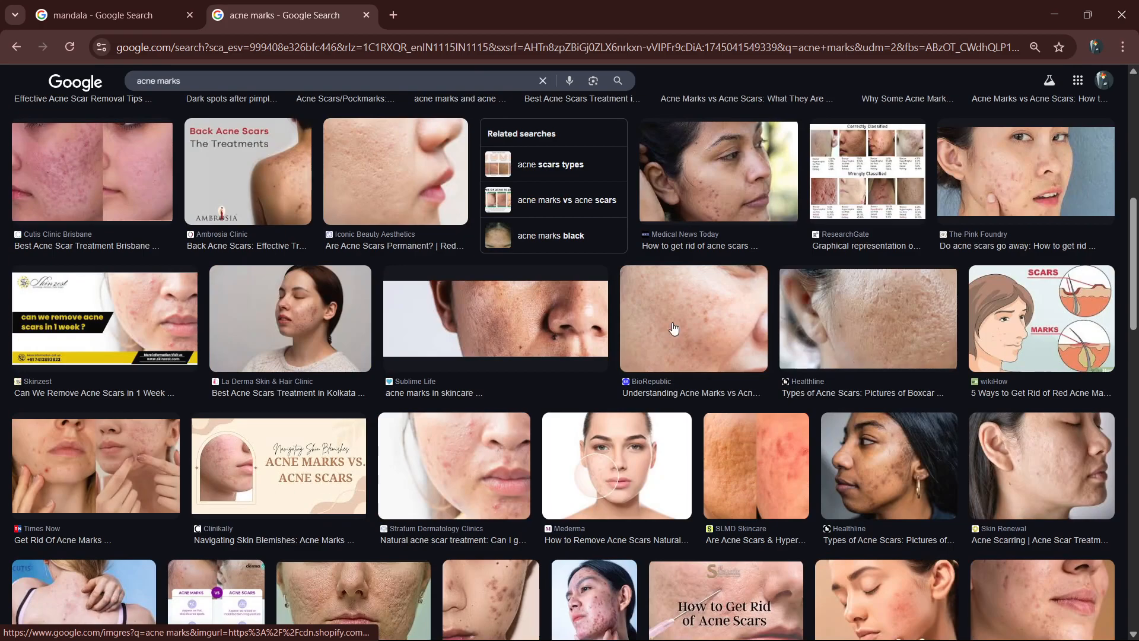
scroll(674, 328, down, 6)
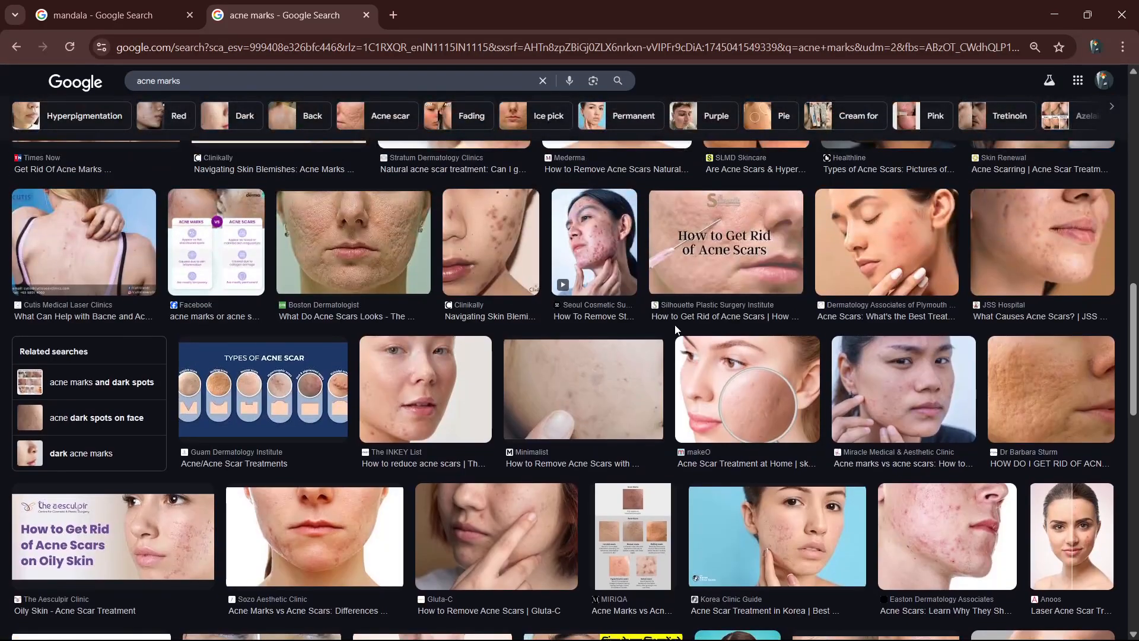
scroll(676, 330, up, 6)
Change the Google image search to "acne face".
click(398, 74)
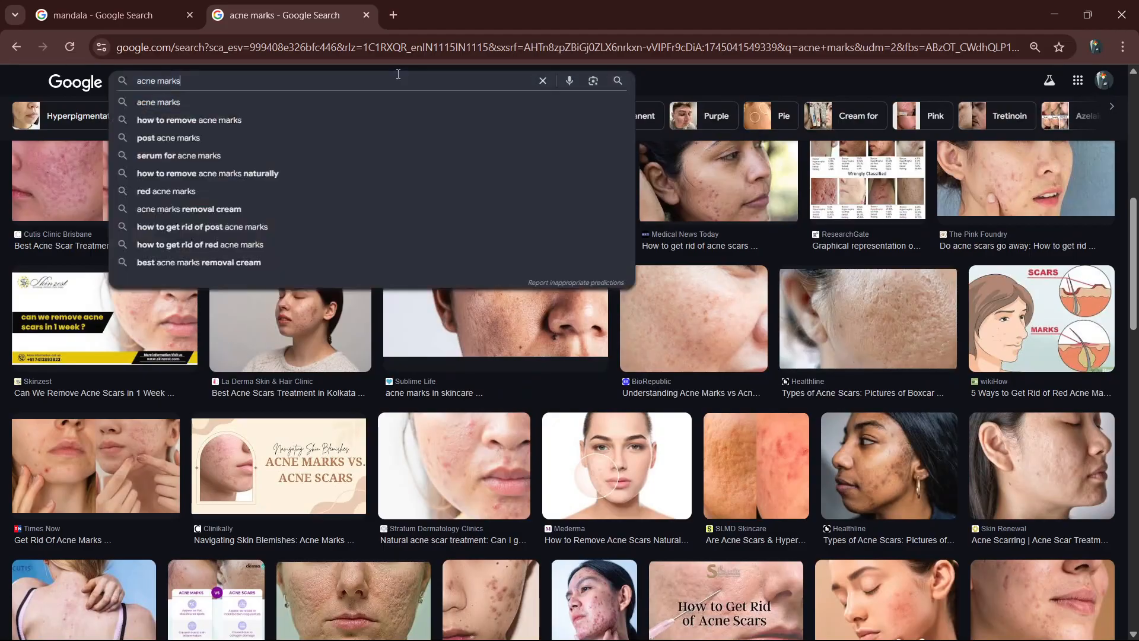
key(BackSpace)
key(BackSpace)
key(BackSpace)
key(BackSpace)
key(BackSpace)
key(BackSpace)
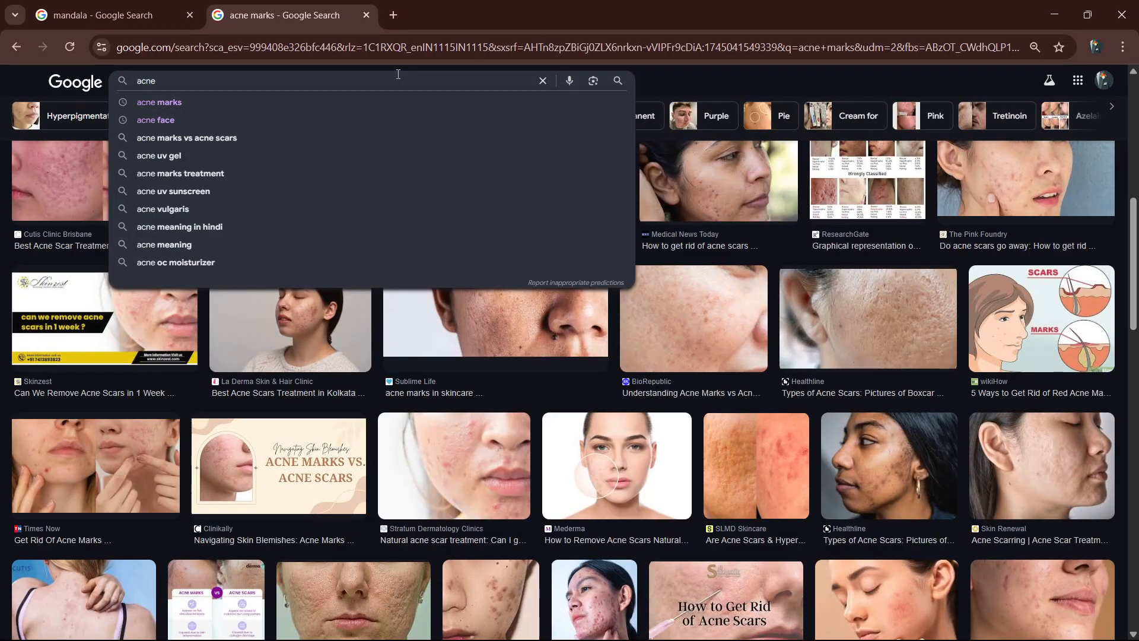
key(Down)
key(Down)
key(Return)
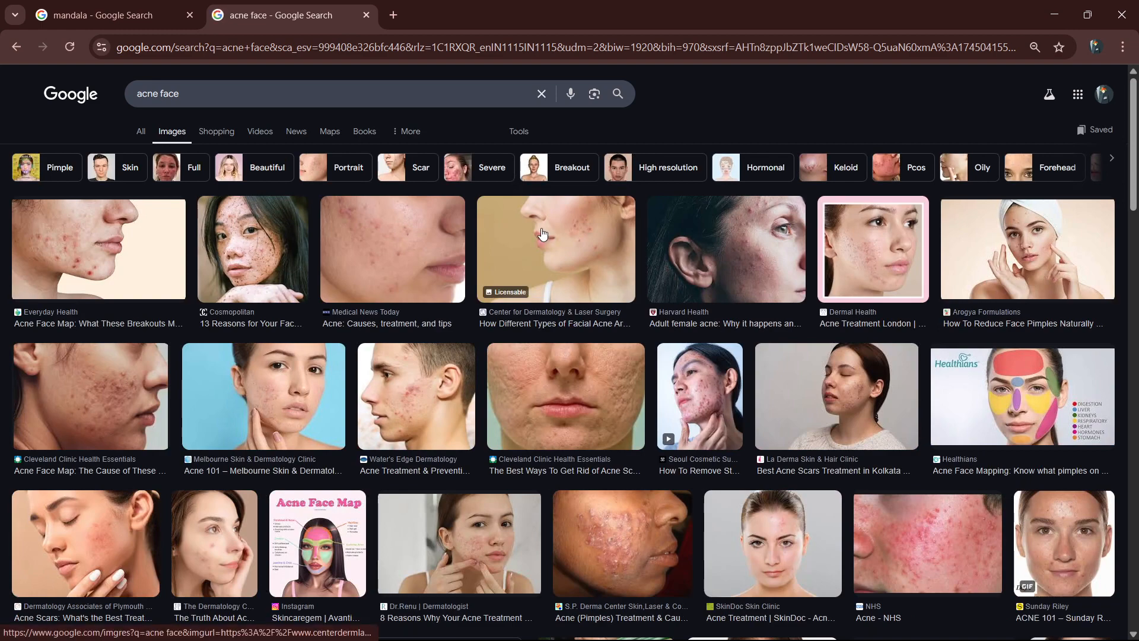
Open the Center for Dermatology & Laser Surgery photo of a side-profile cheek with acne and copy the image.
click(542, 233)
right_click(921, 355)
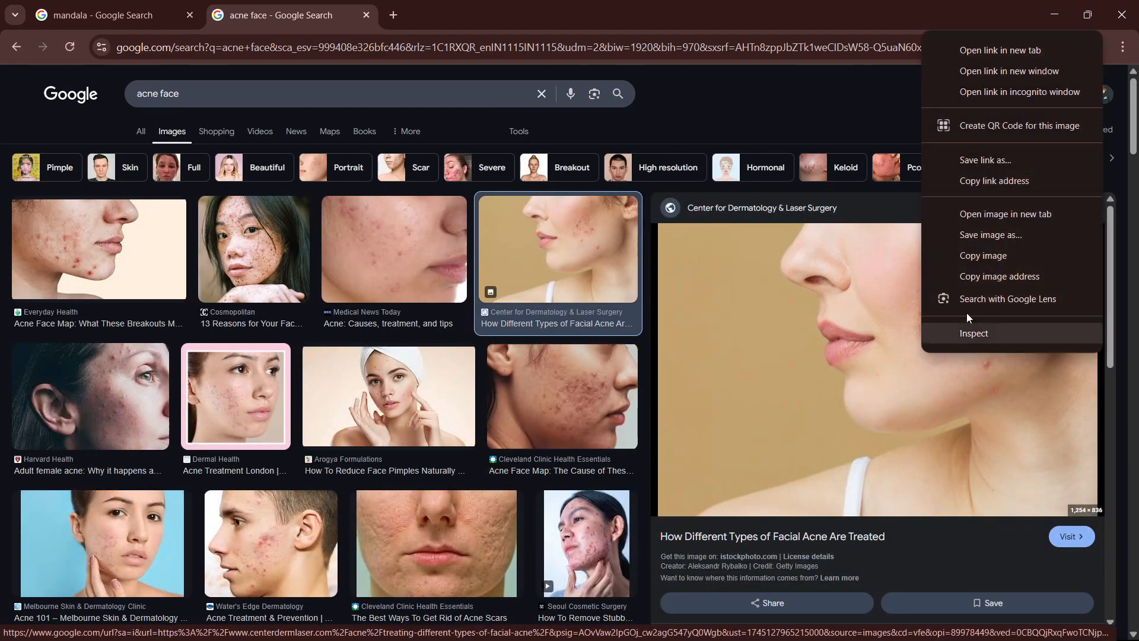
click(983, 255)
Switch back to Photoshop, paste the copied face photo as a new layer, and move it horizontally to about X -174 px.
key(alt+Tab)
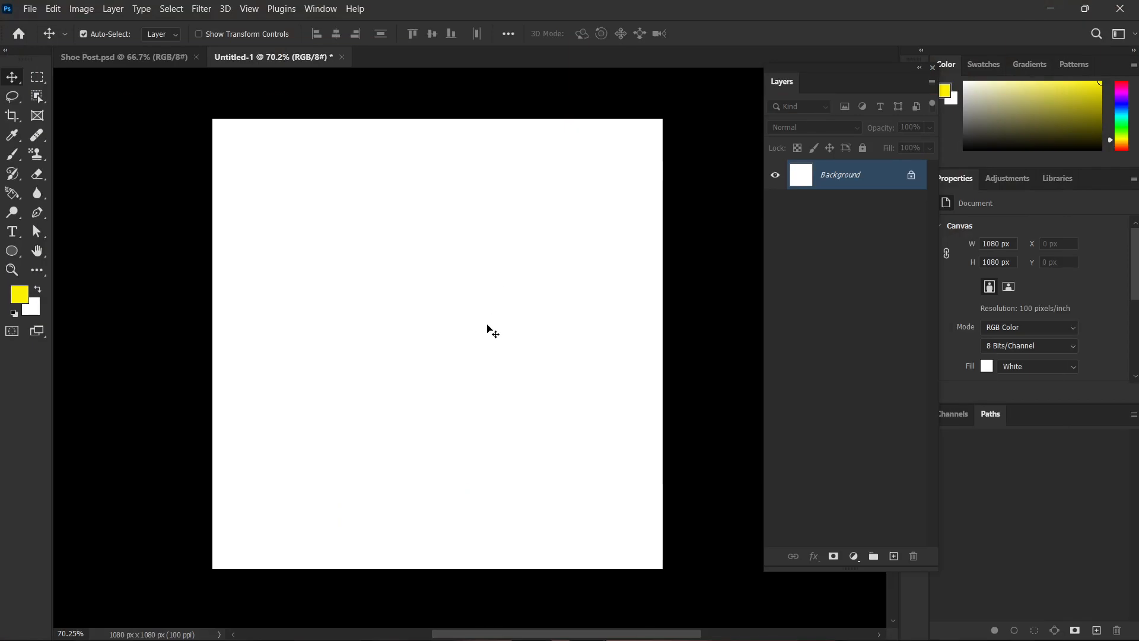
key(ctrl+v)
drag(540, 339, 463, 338)
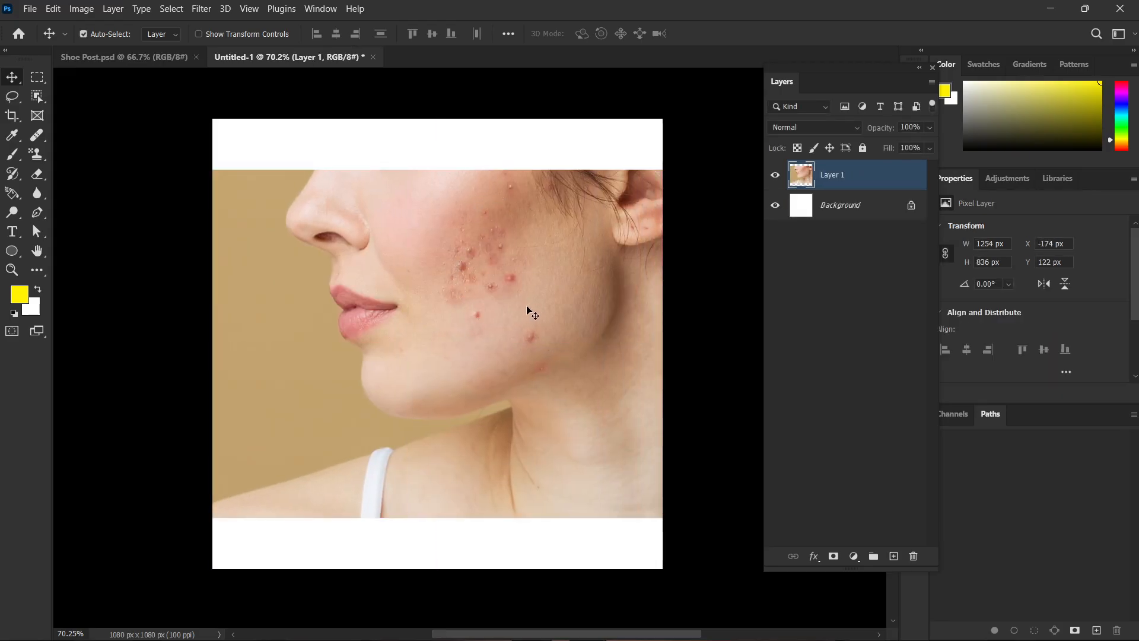
Select Layer 1, activate the Healing Brush Tool and show the other tools in its group.
click(850, 206)
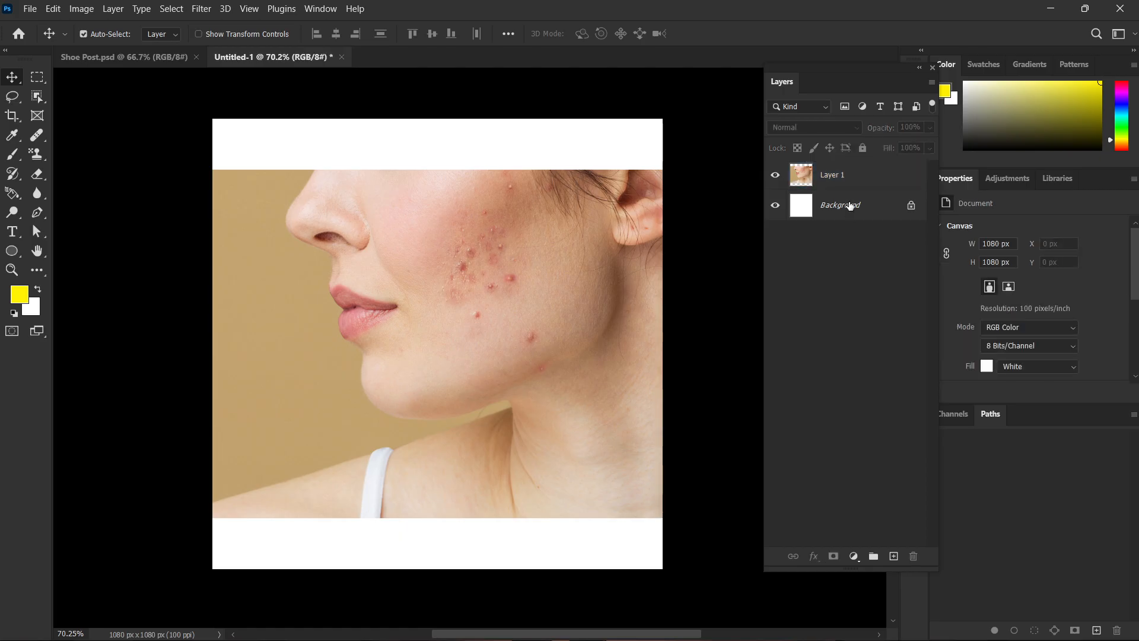
click(842, 177)
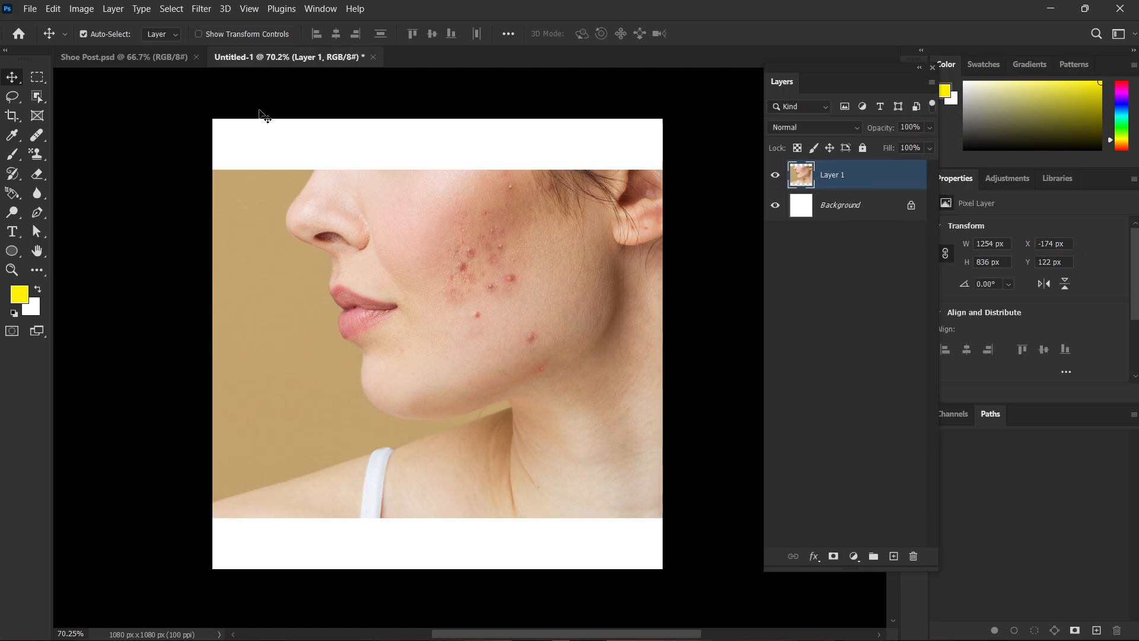
click(37, 136)
right_click(42, 140)
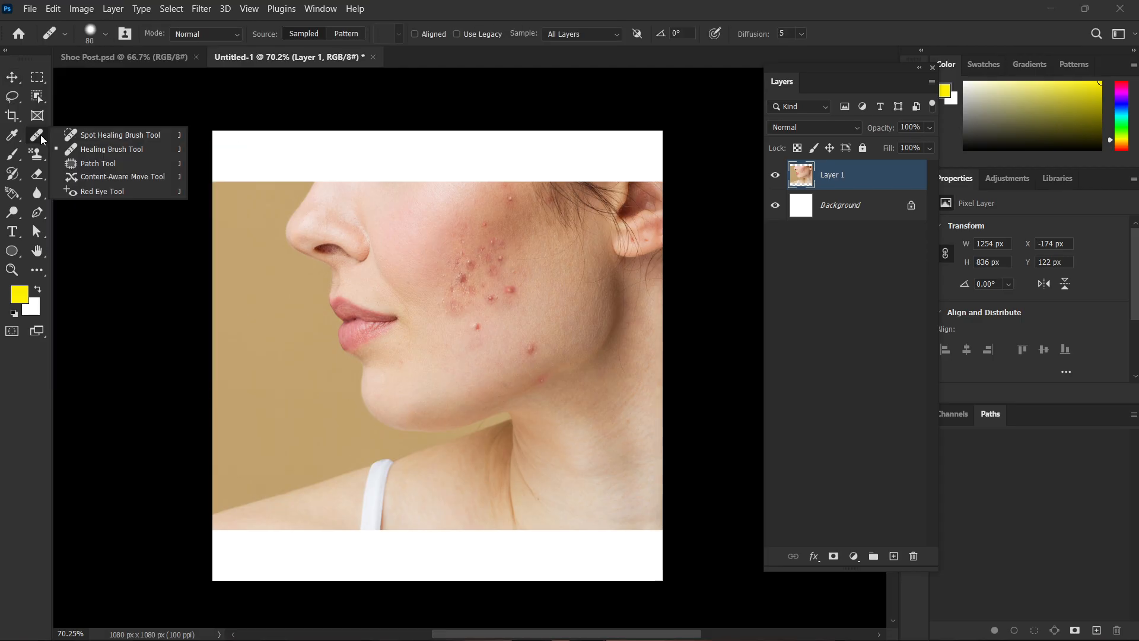
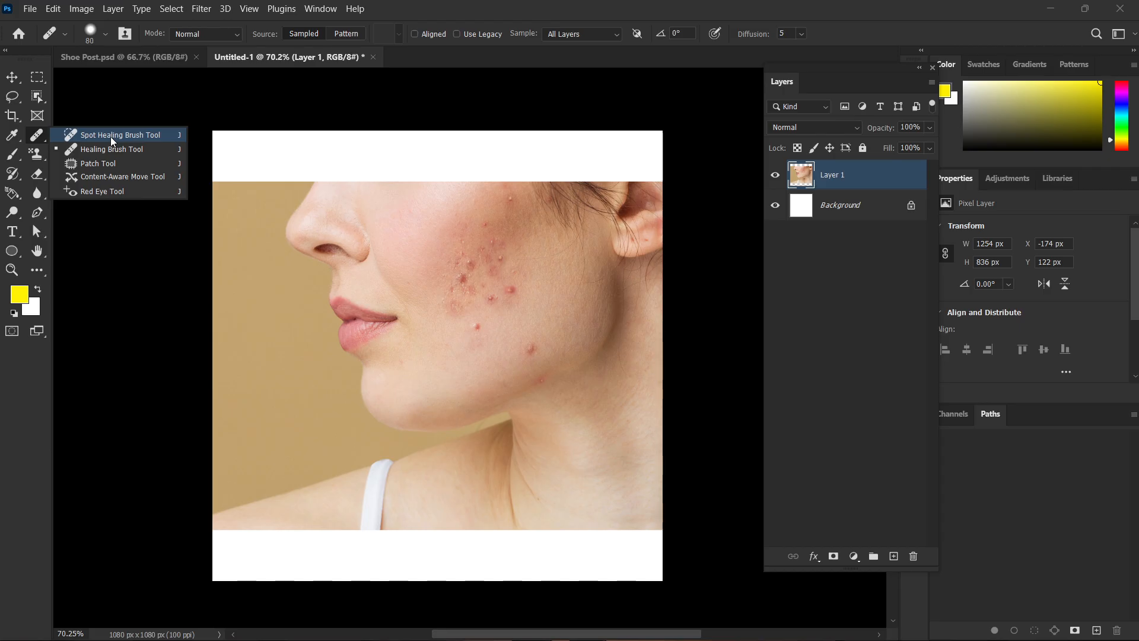
Activate the Spot Healing Brush Tool and remove the two single pimples on the upper cheek above the acne cluster.
click(111, 137)
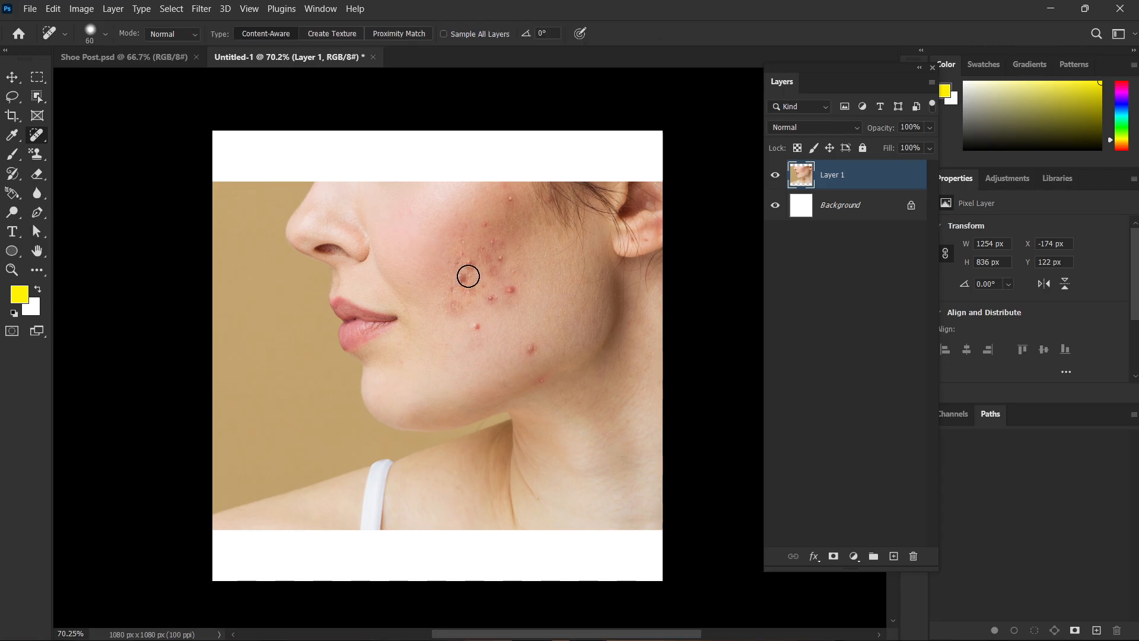
alt+scroll(507, 271, up, 5)
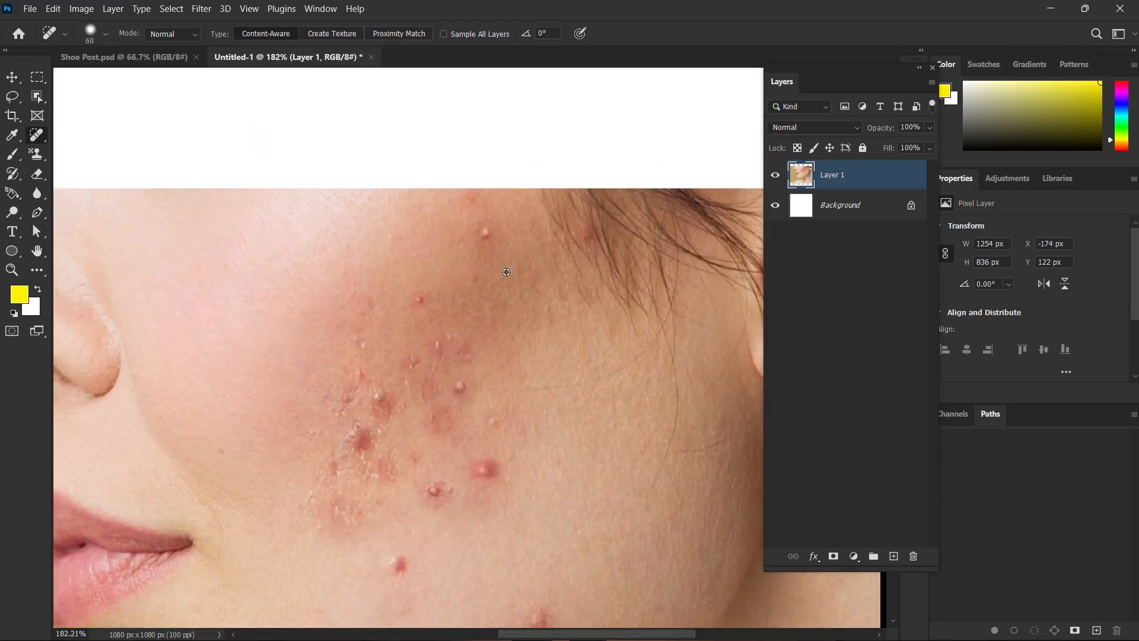
alt+scroll(506, 271, up, 1)
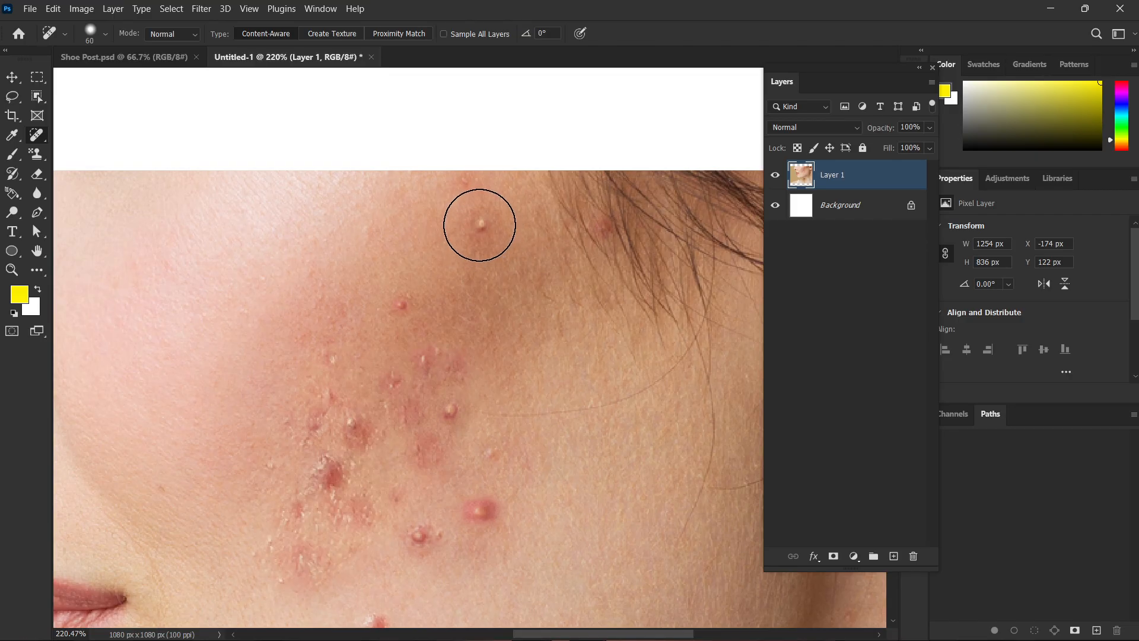
click(480, 224)
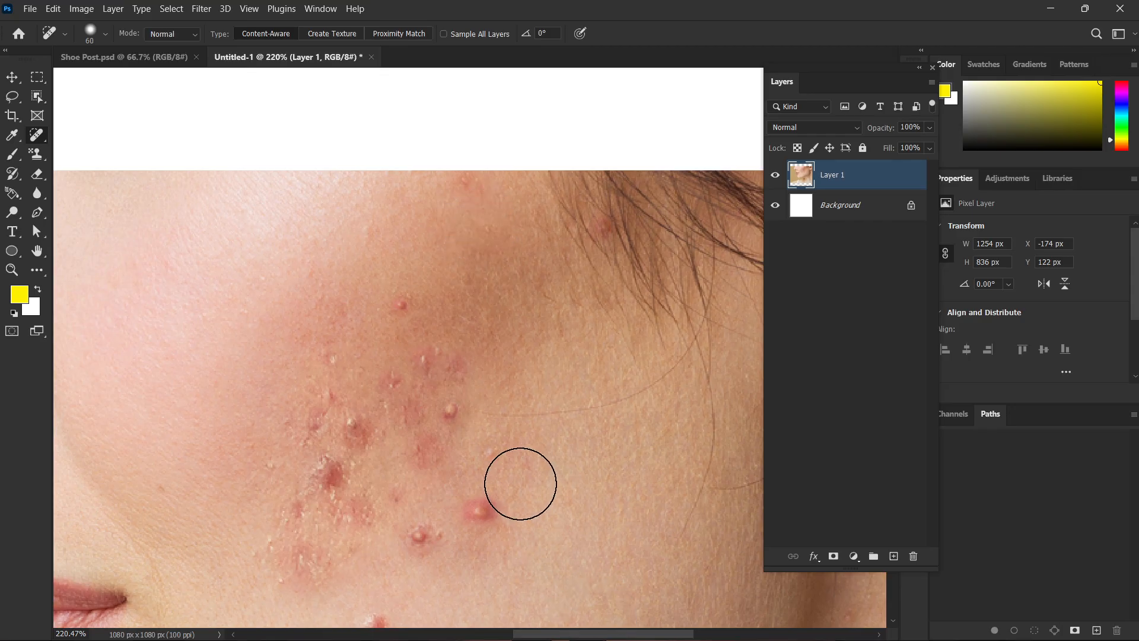
scroll(472, 436, down, 5)
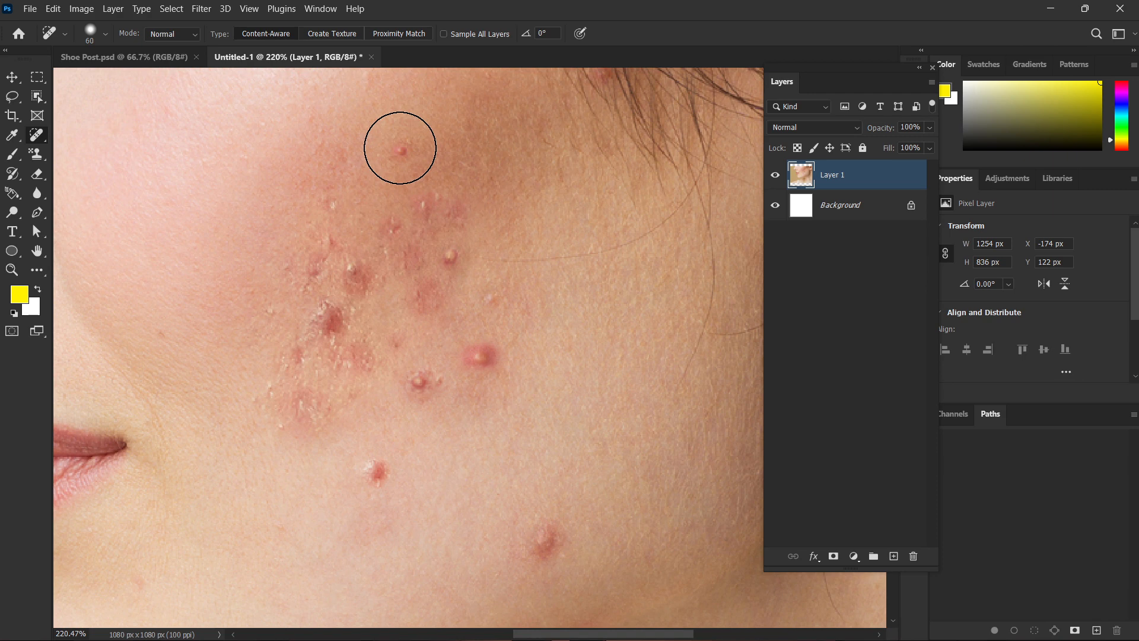
click(400, 148)
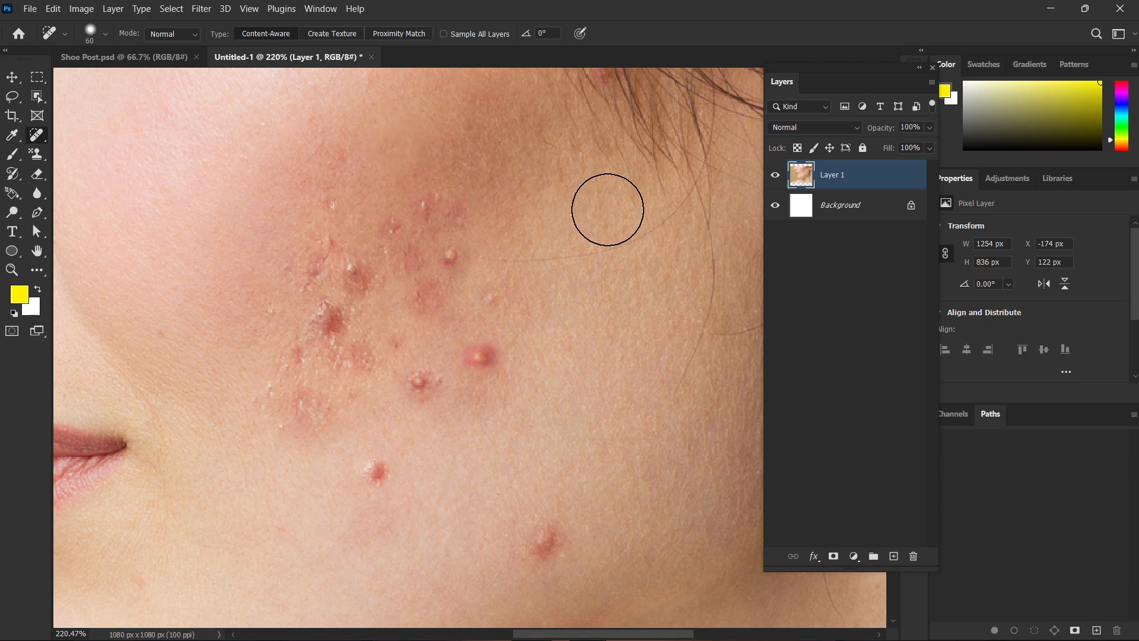
Remove the three distinct pimples just below and beside the acne cluster with the Spot Healing Brush.
scroll(608, 211, down, 2)
click(478, 310)
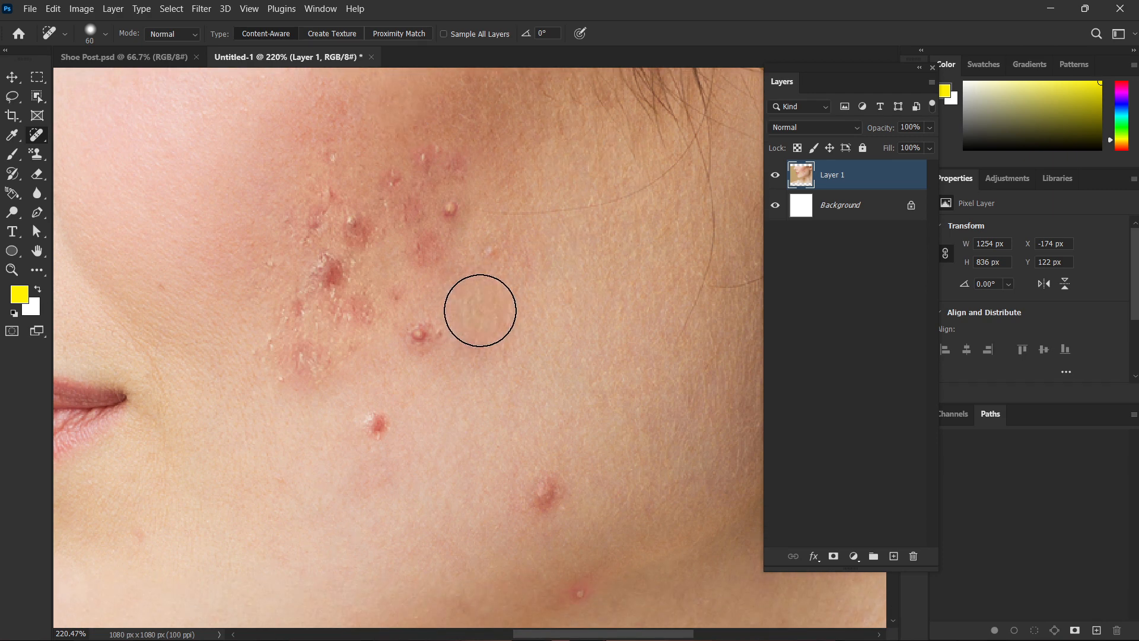
click(378, 424)
click(420, 333)
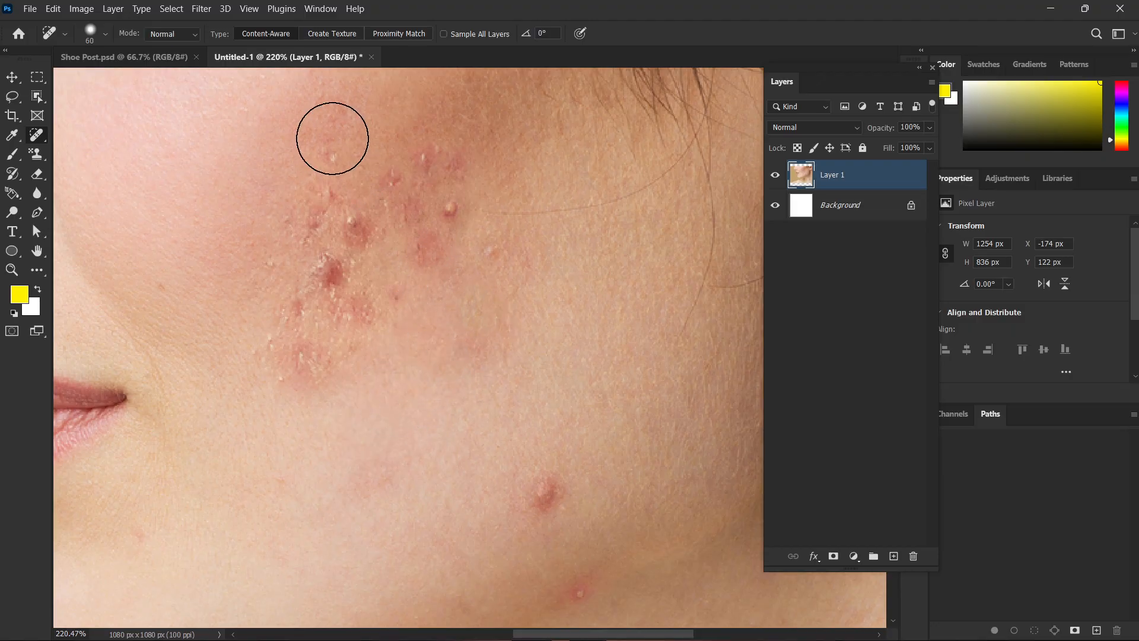
Try healing the acne cluster with long Spot Healing Brush strokes across the cheek, and undo those strokes.
mouse_move(315, 119)
mouse_down()
mouse_move(474, 299)
mouse_move(595, 489)
mouse_up()
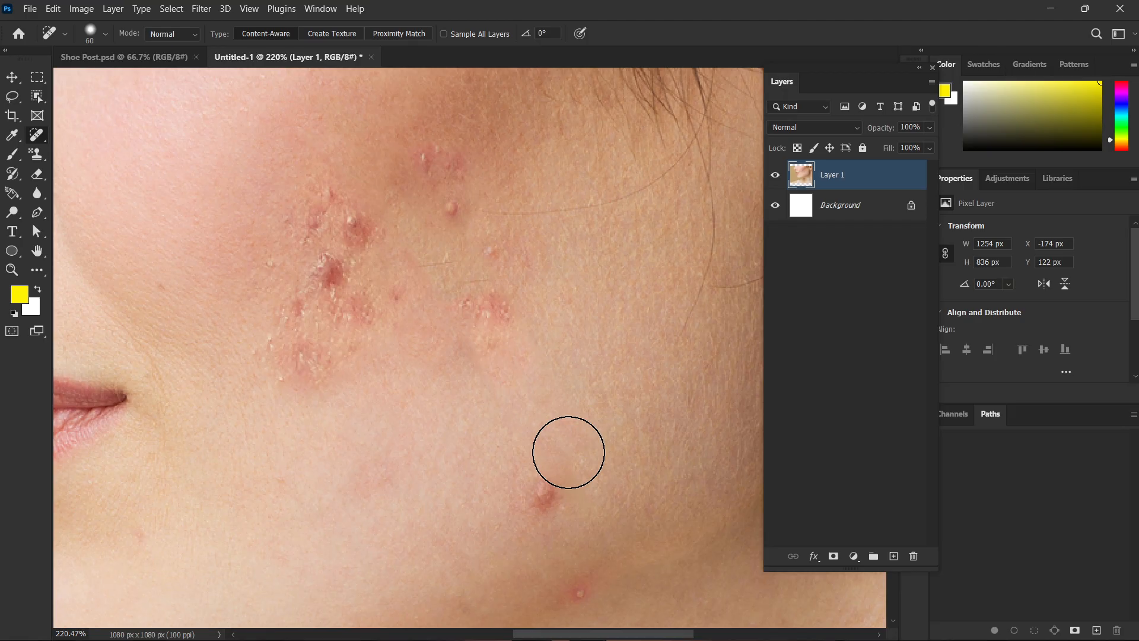
scroll(573, 442, down, 9)
scroll(609, 449, up, 4)
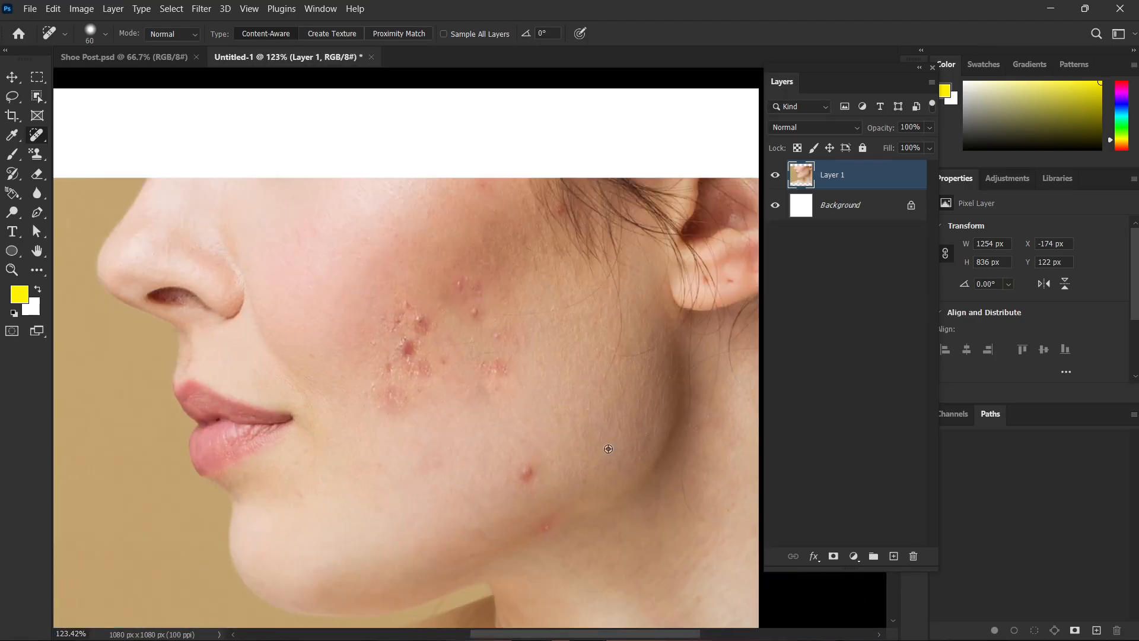
scroll(608, 448, up, 1)
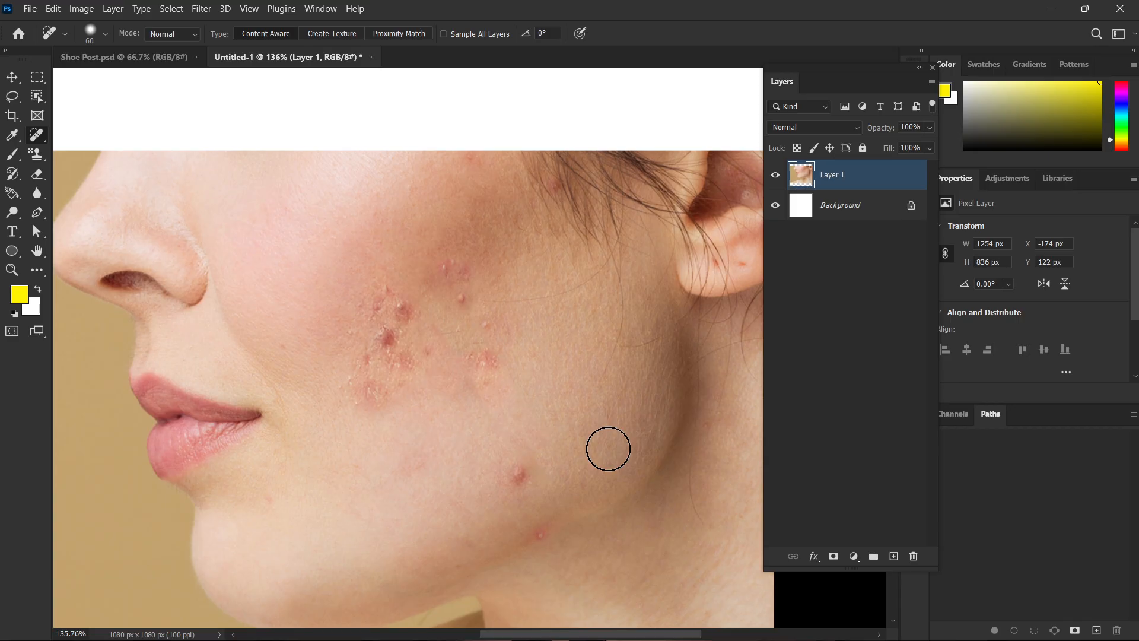
mouse_move(457, 249)
mouse_down()
mouse_move(329, 380)
mouse_move(501, 510)
mouse_up()
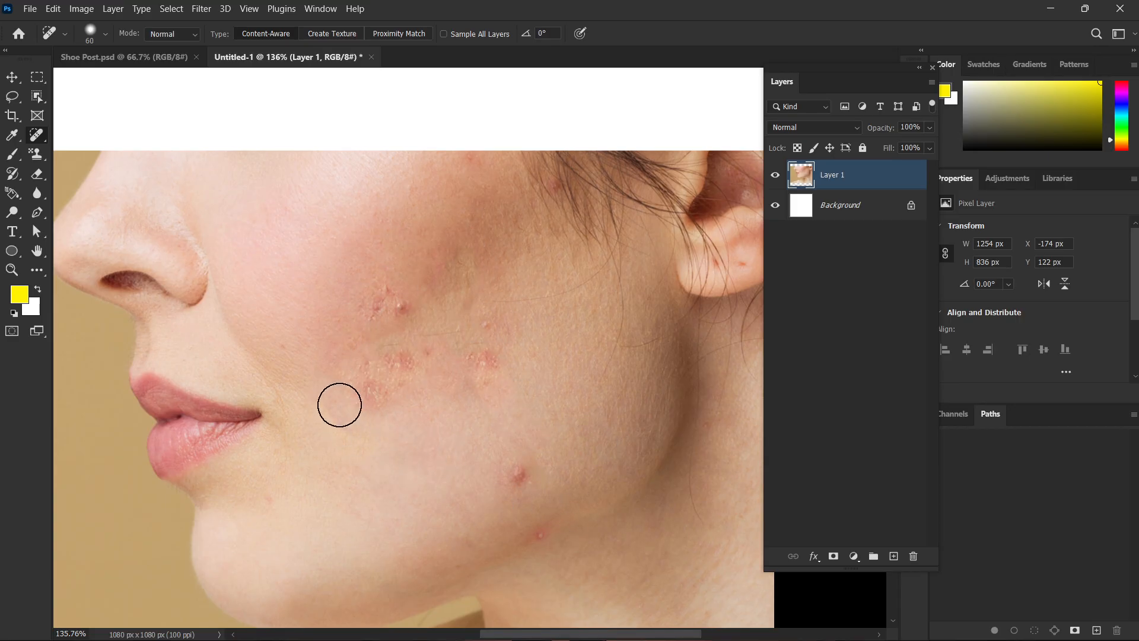
key(ctrl+z)
key(ctrl+z)
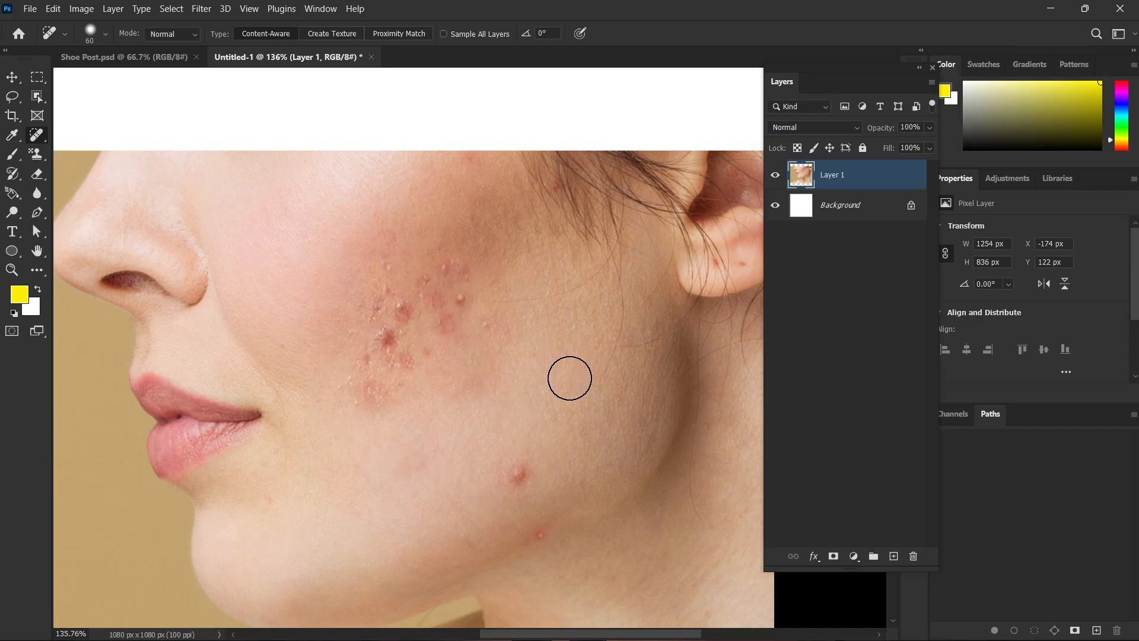
Spot-heal the two pimples near the jawline and the small ones along the cluster's edge toward the ear.
click(519, 473)
click(538, 534)
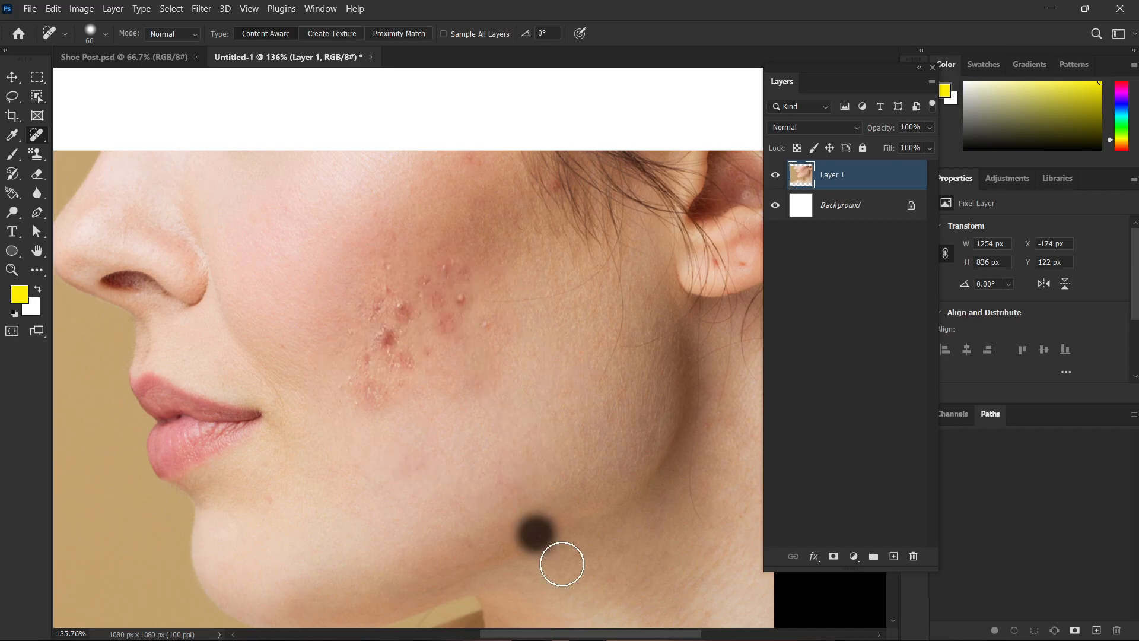
click(458, 293)
click(488, 325)
click(448, 266)
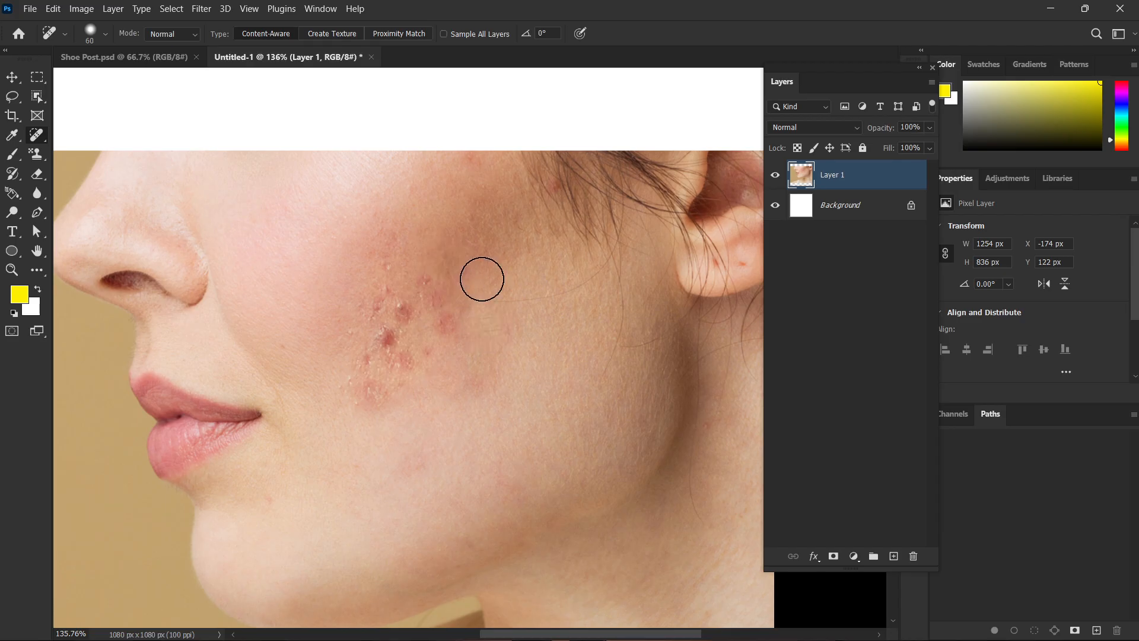
Heal the dark red spots in the middle of the acne cluster with short Spot Healing Brush dabs and strokes.
drag(484, 279, 462, 281)
click(424, 283)
drag(446, 324, 460, 344)
drag(472, 265, 463, 287)
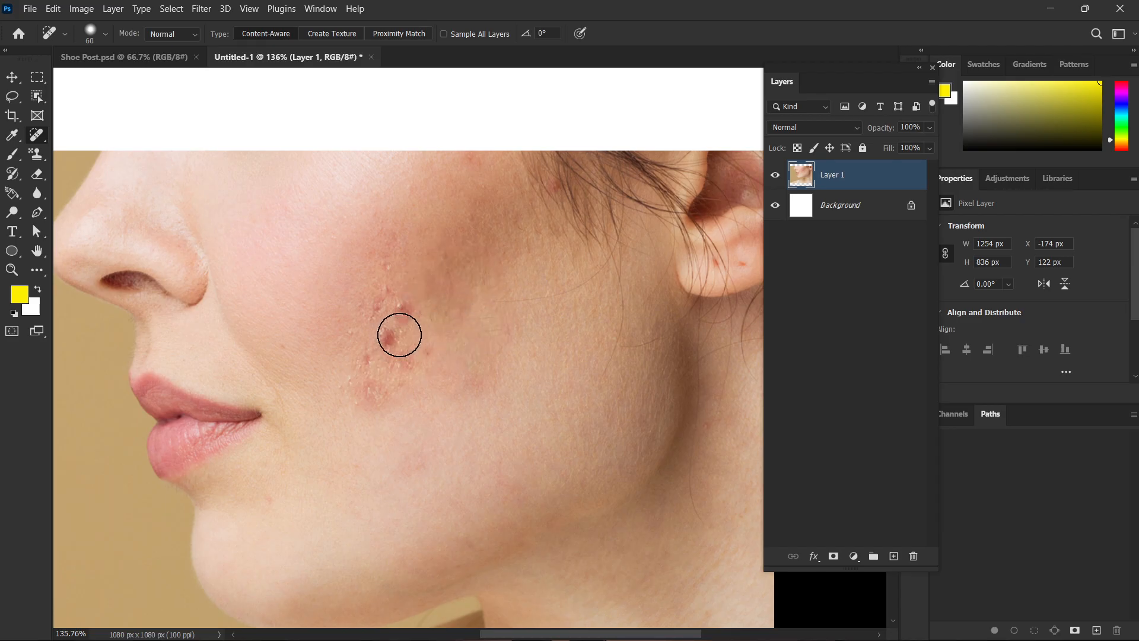
click(405, 310)
click(394, 333)
drag(348, 394, 363, 394)
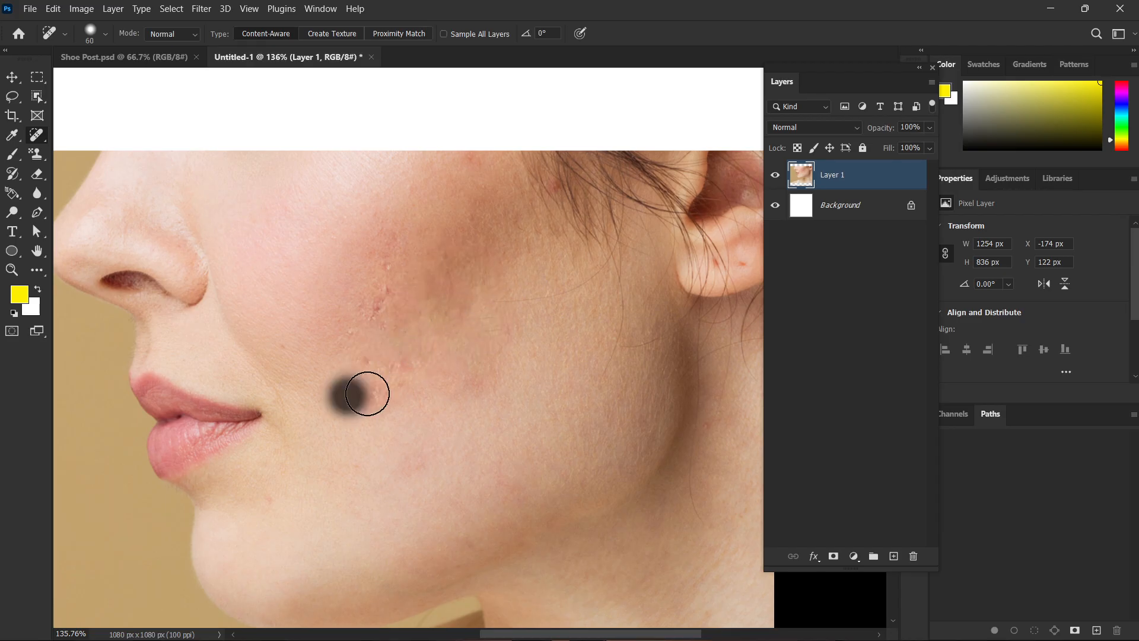
Clear the remaining bumps and redness across the cheek with repeated Spot Healing Brush dabs.
click(366, 406)
click(429, 399)
click(469, 366)
click(390, 298)
click(384, 249)
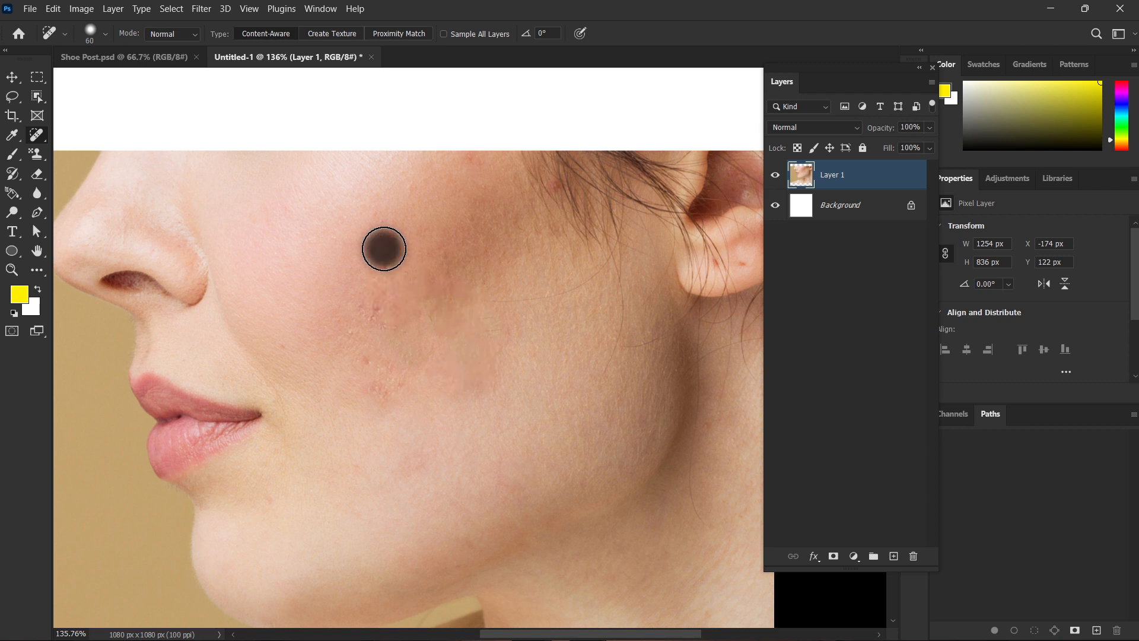
click(385, 285)
click(387, 311)
click(386, 387)
click(468, 335)
click(406, 291)
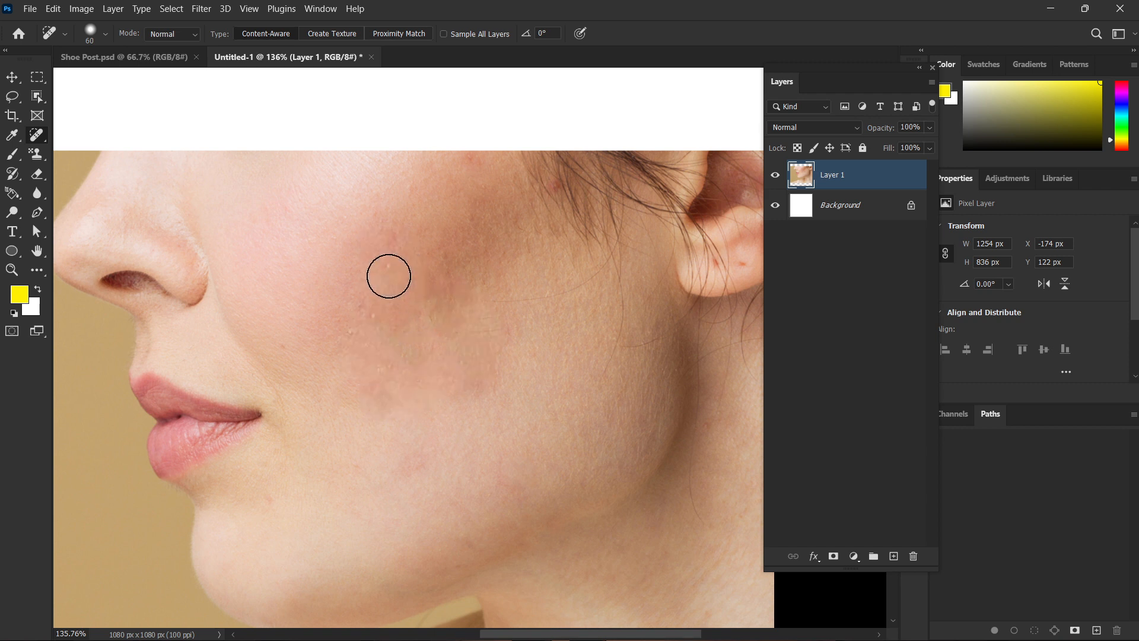
click(341, 313)
click(410, 320)
Touch up the leftover small marks on the cheek, chin and near the hairline with the Spot Healing Brush.
scroll(463, 346, down, 2)
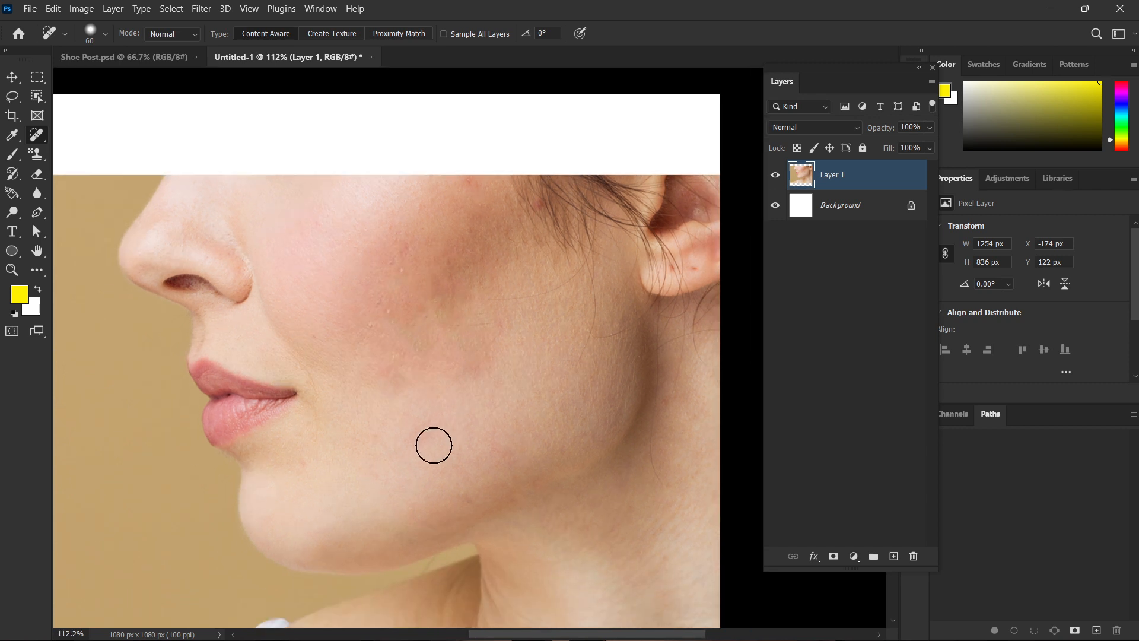
click(428, 429)
click(395, 365)
click(534, 205)
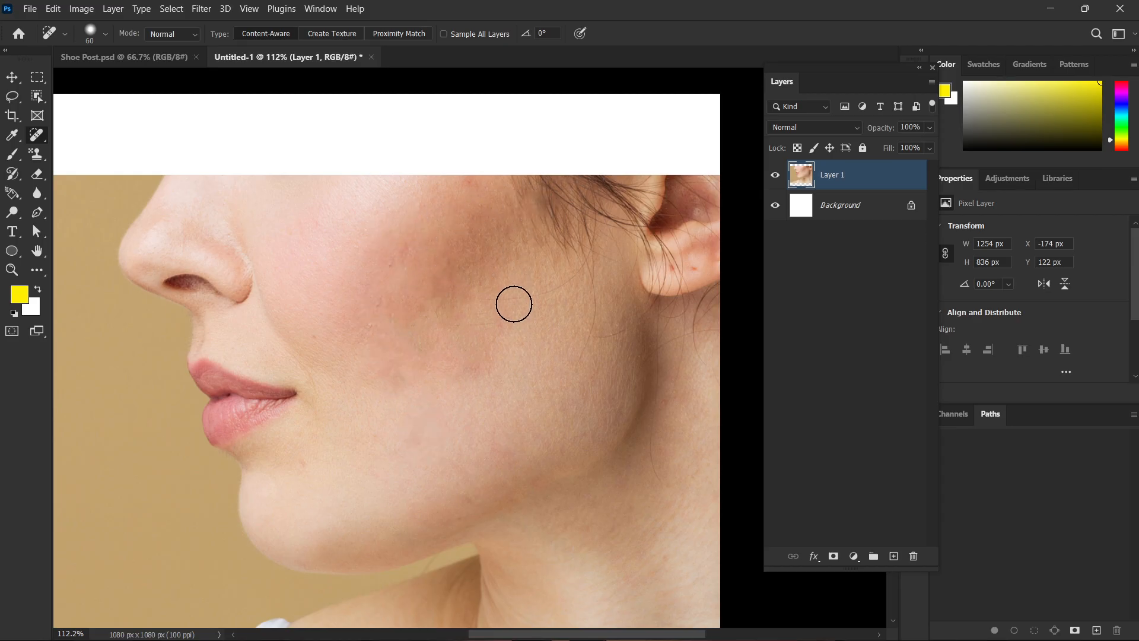
click(428, 209)
click(299, 468)
click(320, 328)
click(345, 344)
click(488, 380)
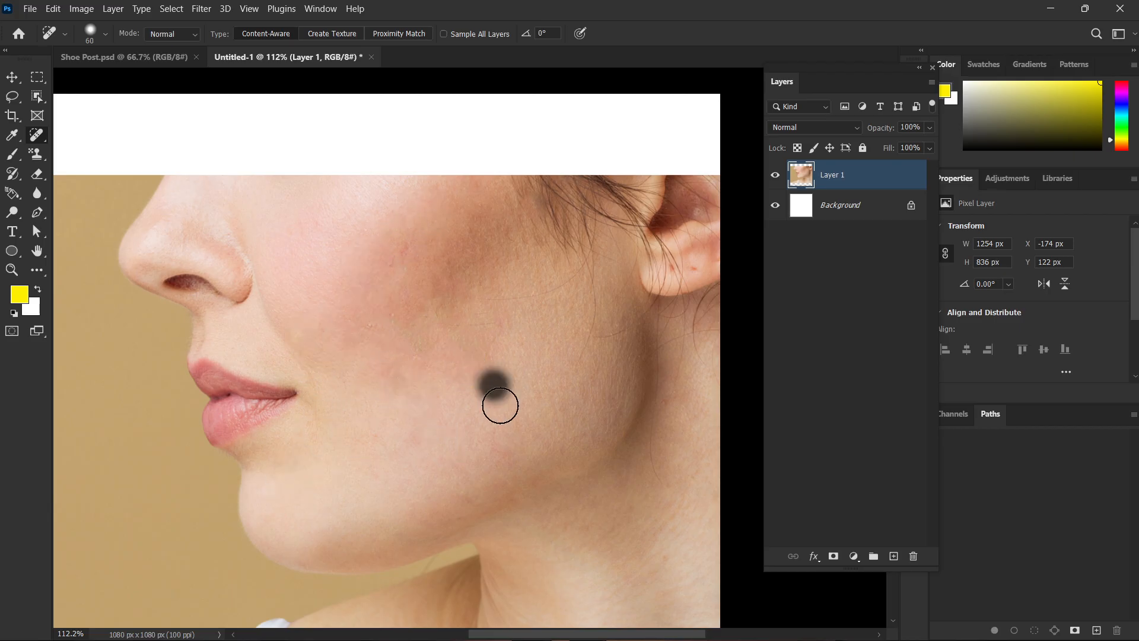
scroll(517, 427, down, 2)
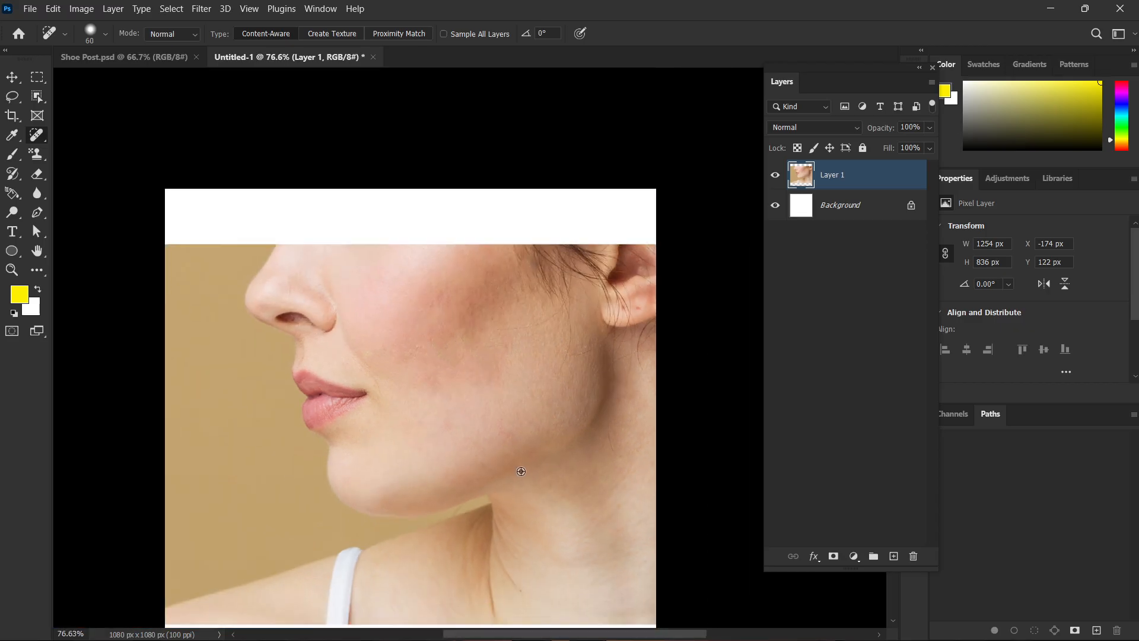
scroll(519, 472, down, 3)
Delete the retouched Layer 1, paste the original face photo again and move it to about X -174 px, Y 80 px.
key(Delete)
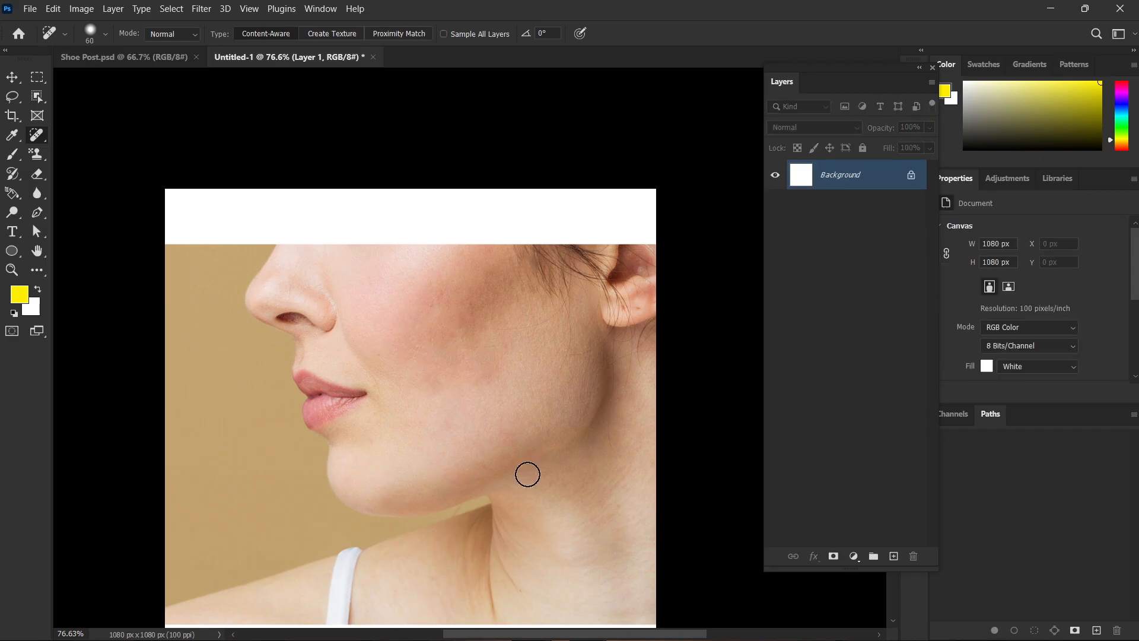
key(ctrl+v)
key(v)
mouse_move(544, 384)
mouse_down()
mouse_move(409, 366)
mouse_move(436, 393)
mouse_move(465, 398)
mouse_move(455, 381)
mouse_up()
scroll(469, 378, up, 6)
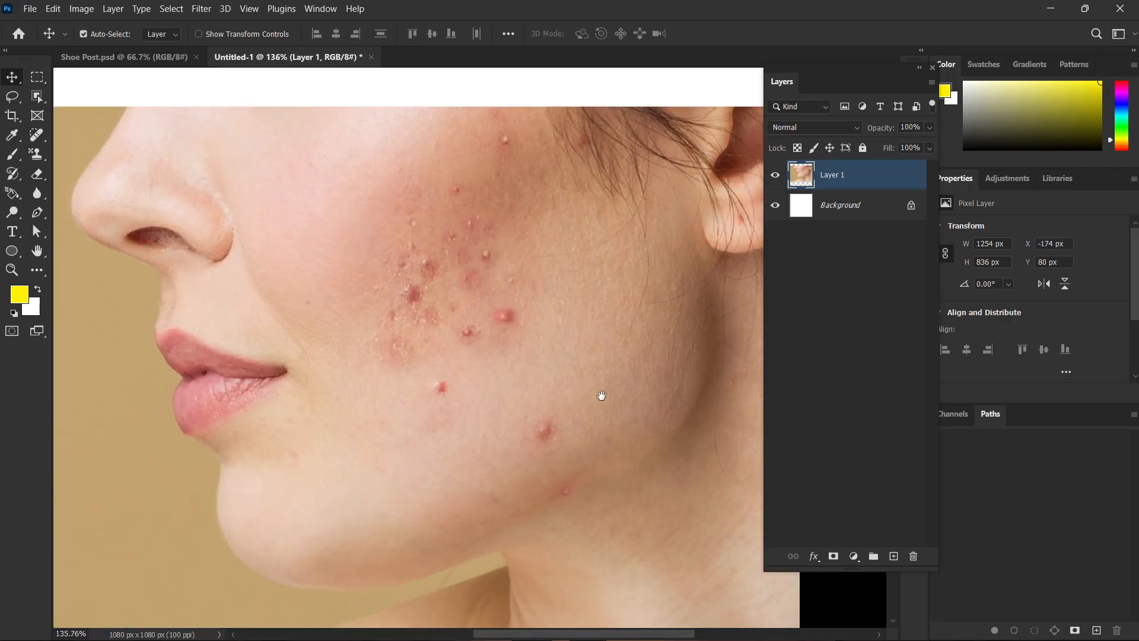
drag(602, 397, 554, 376)
Switch to the Healing Brush Tool and heal the larger pimple just above the jawline with sampled clean skin.
click(37, 133)
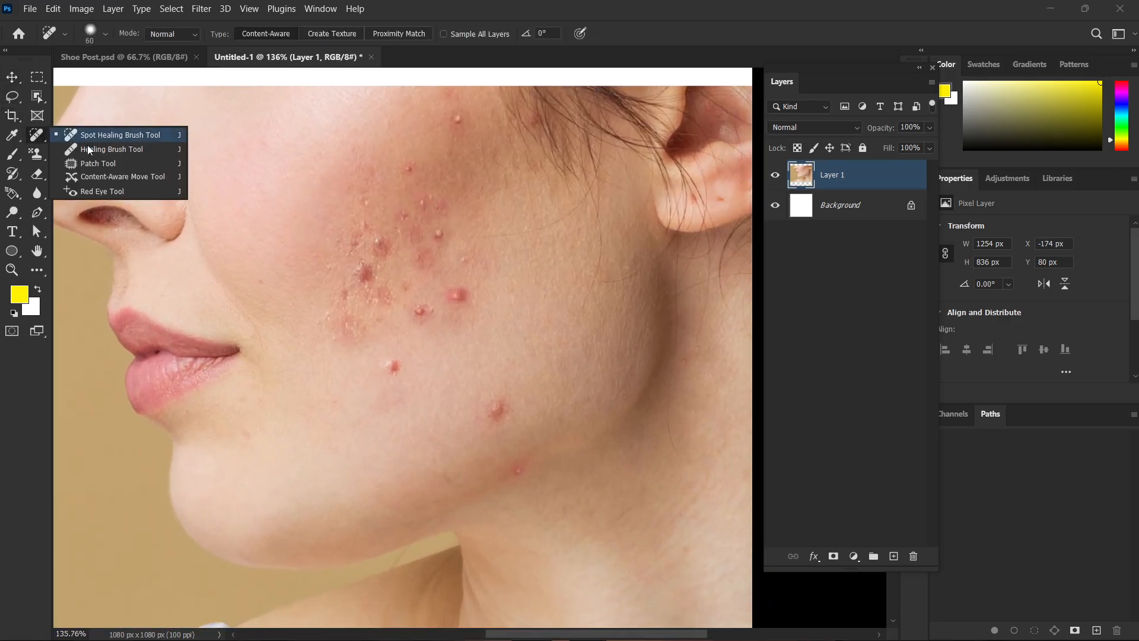
click(124, 149)
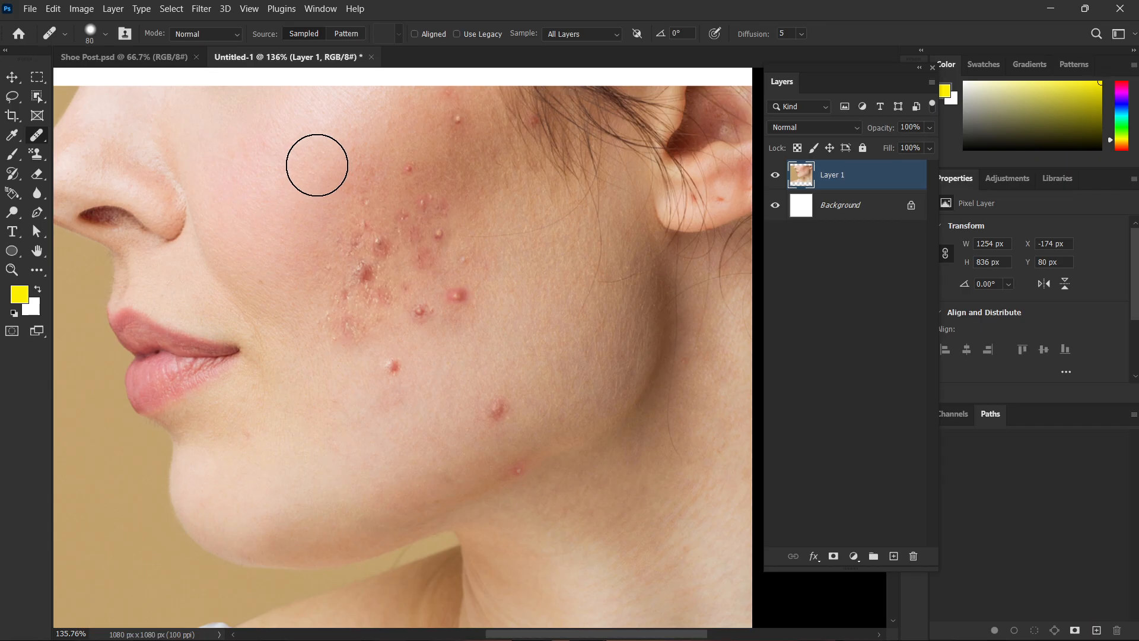
scroll(356, 164, up, 2)
scroll(445, 243, down, 1)
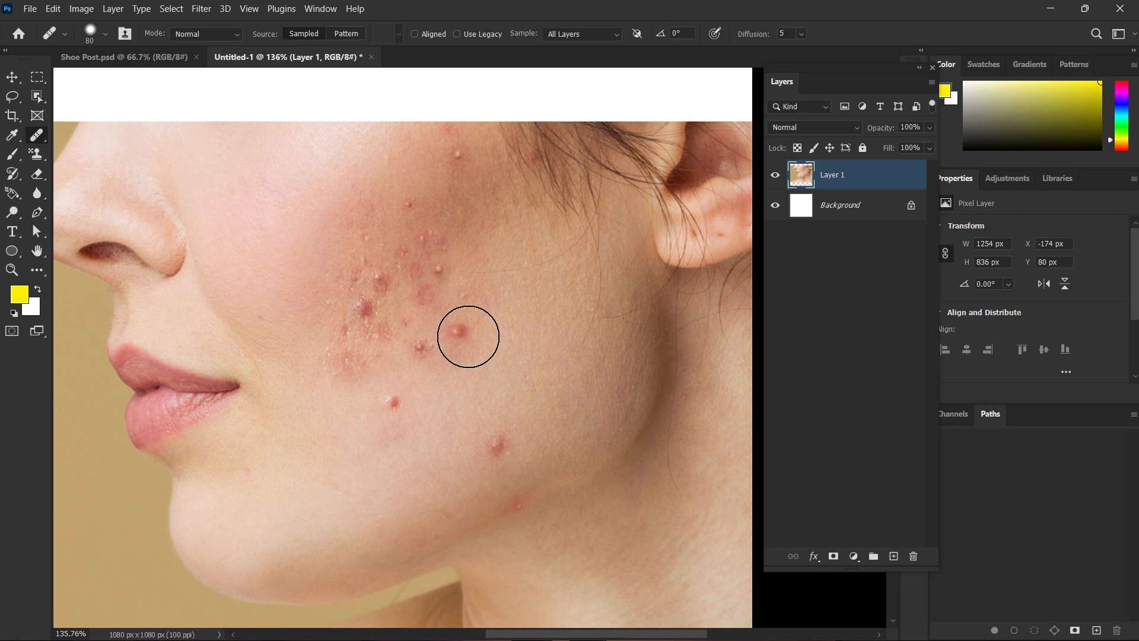
right_click(37, 135)
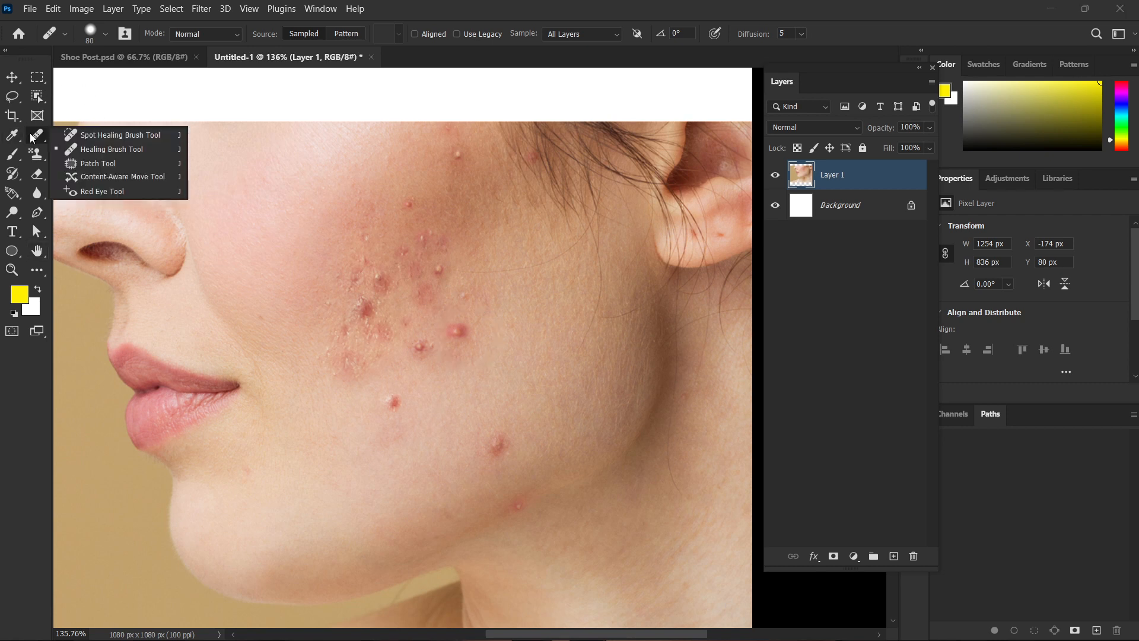
click(110, 149)
scroll(364, 273, up, 3)
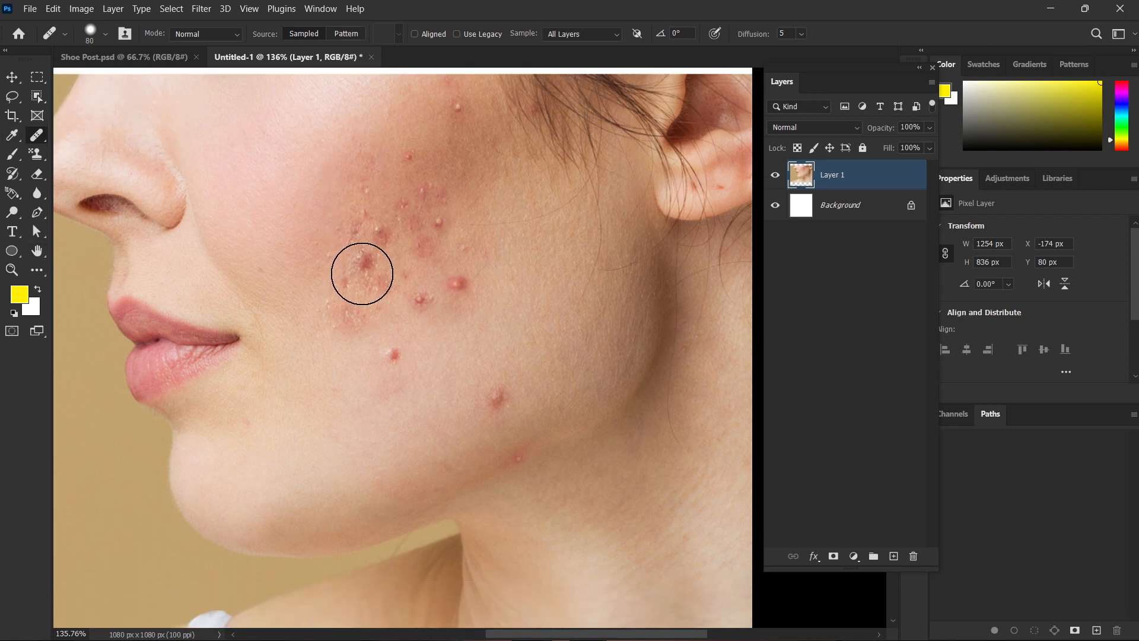
scroll(527, 372, up, 2)
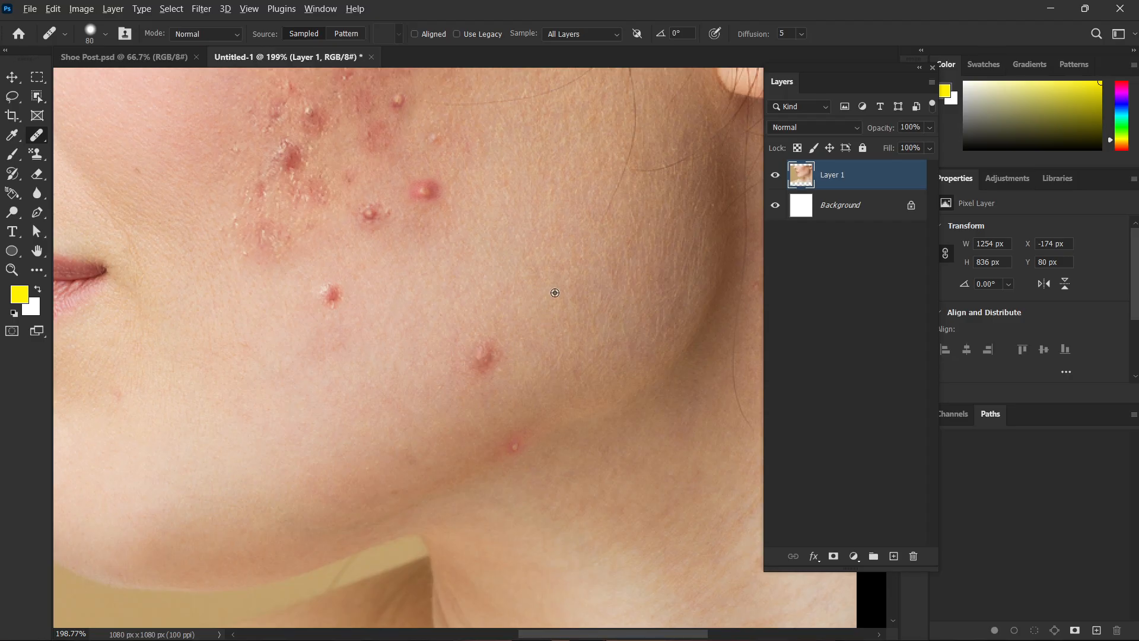
mouse_move(555, 293)
mouse_down()
mouse_move(531, 274)
mouse_move(439, 277)
mouse_move(232, 401)
mouse_move(406, 386)
mouse_move(293, 400)
mouse_move(328, 394)
mouse_up()
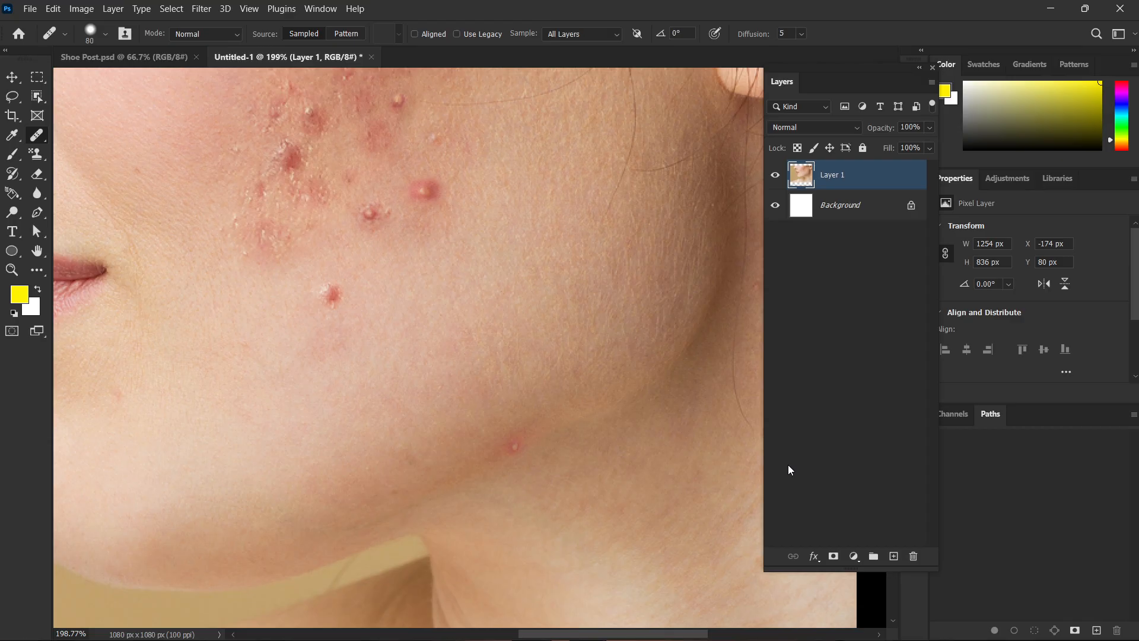
Heal the small pimple on the edge of the jawline using skin sampled with the Healing Brush Tool.
scroll(542, 420, up, 3)
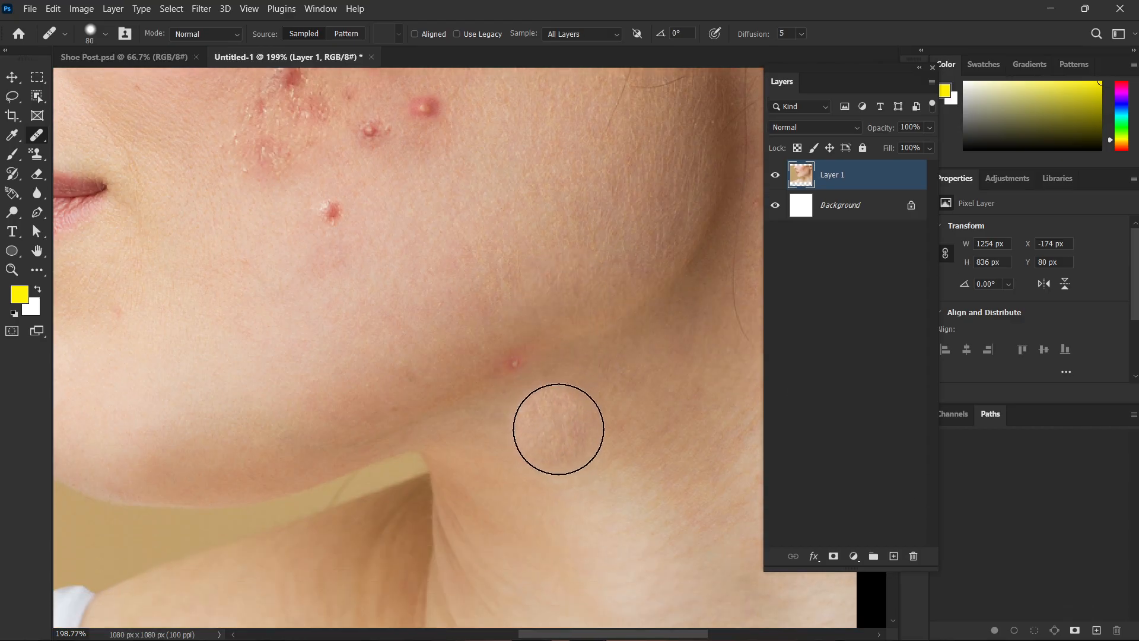
scroll(573, 432, down, 2)
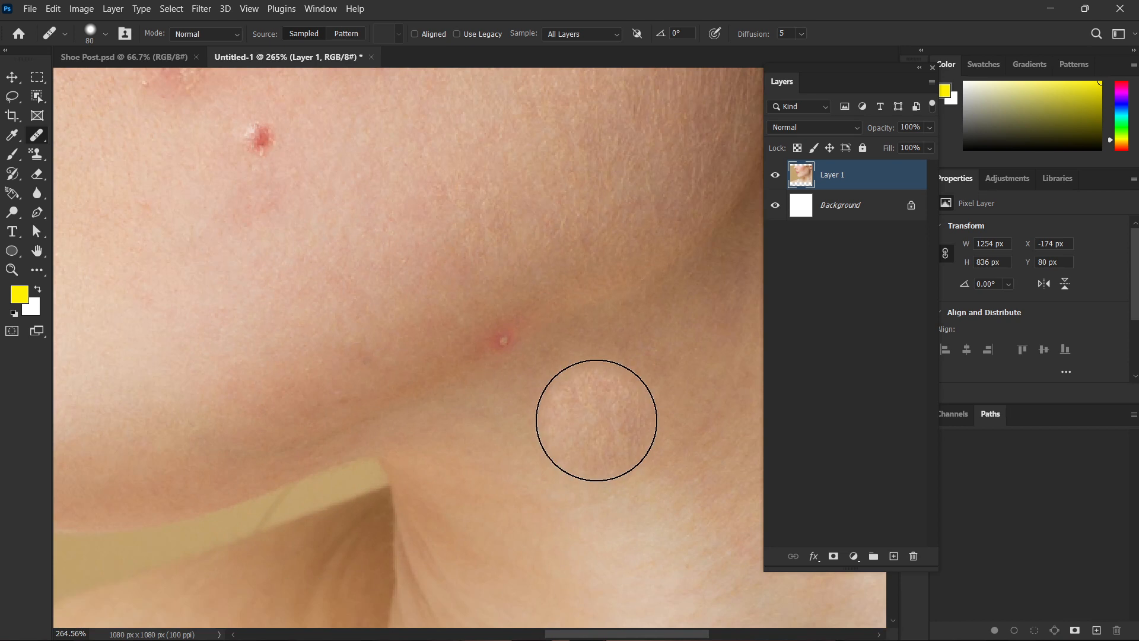
scroll(596, 419, down, 1)
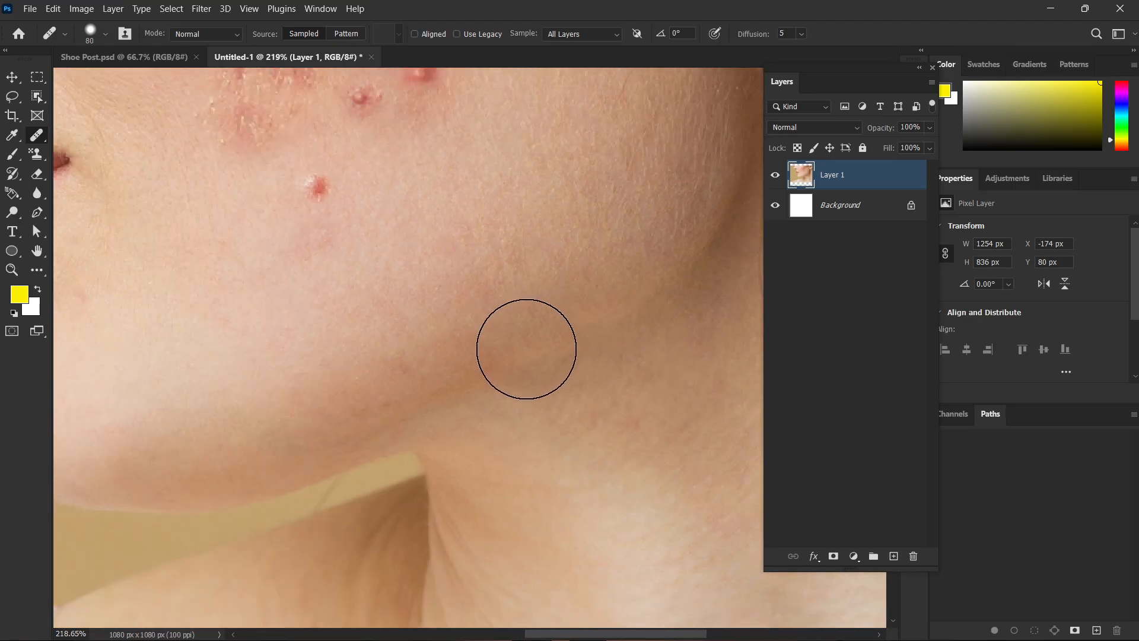
Heal the isolated pimple on the lower cheek, below the acne cluster, using clean skin sampled beside it.
click(517, 351)
scroll(717, 419, down, 5)
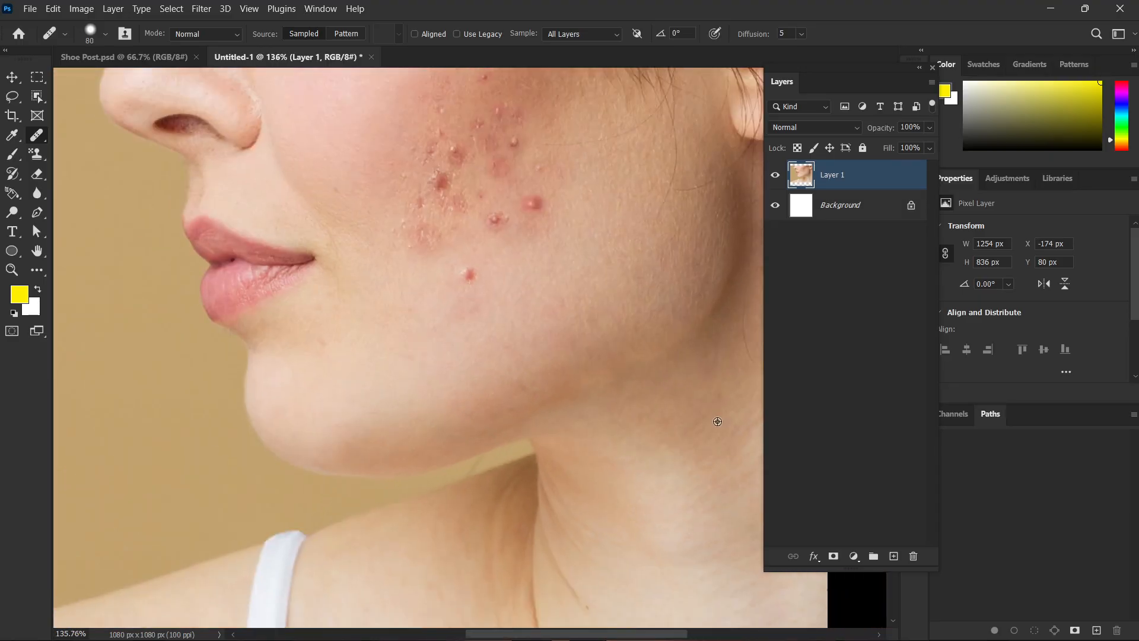
scroll(678, 377, up, 4)
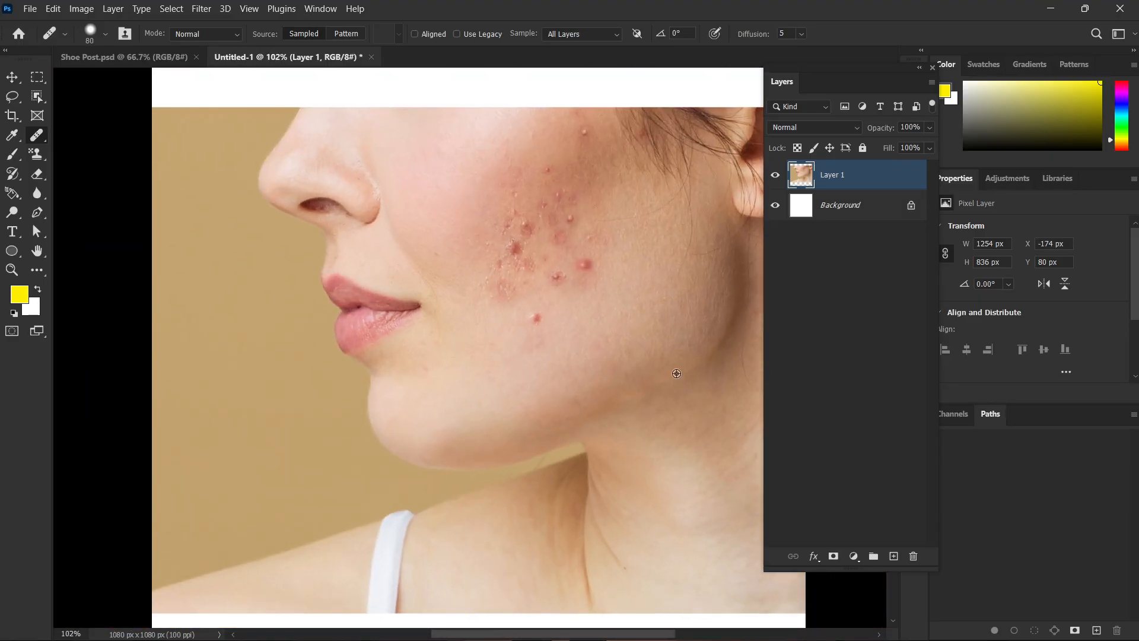
click(468, 283)
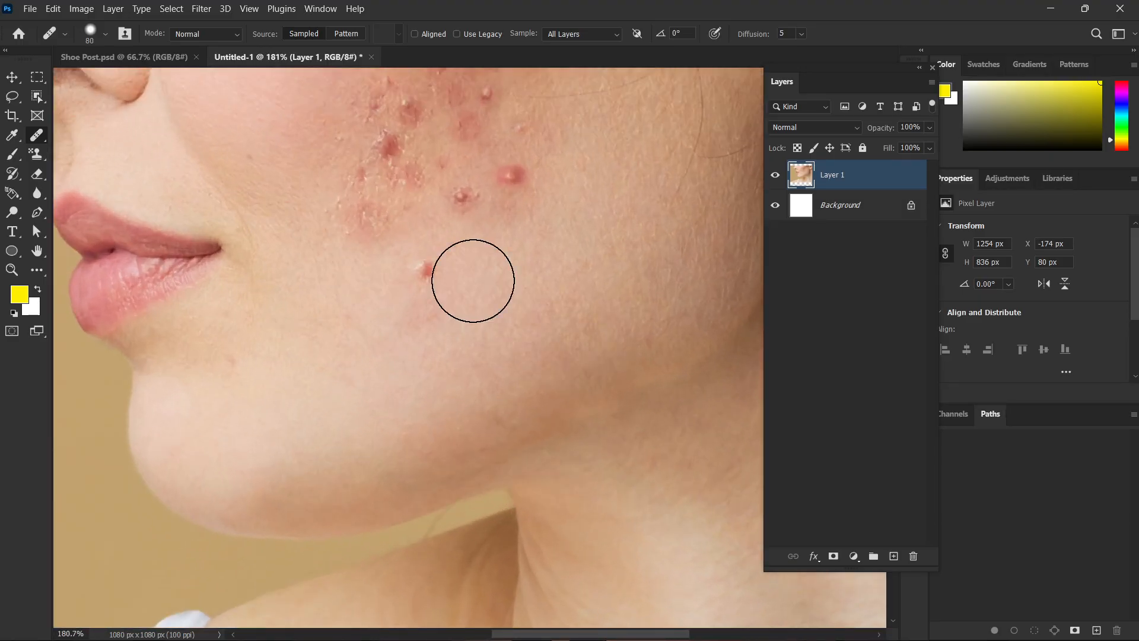
click(428, 275)
click(605, 390)
scroll(597, 383, down, 1)
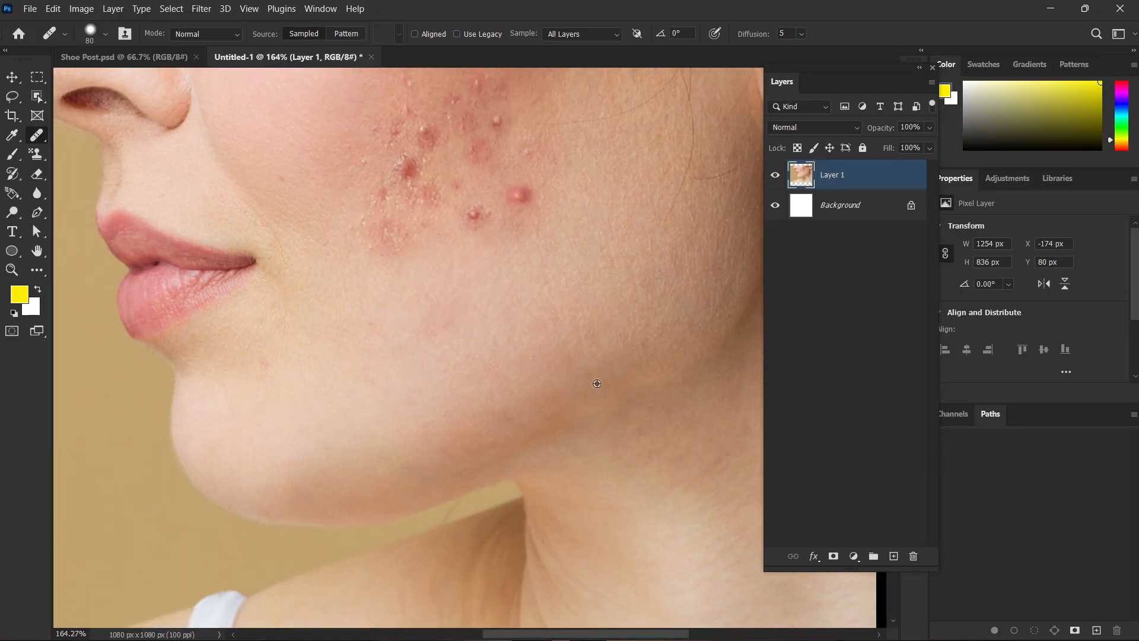
scroll(562, 287, up, 1)
scroll(559, 285, up, 6)
alt+click(550, 280)
scroll(534, 245, up, 1)
click(501, 254)
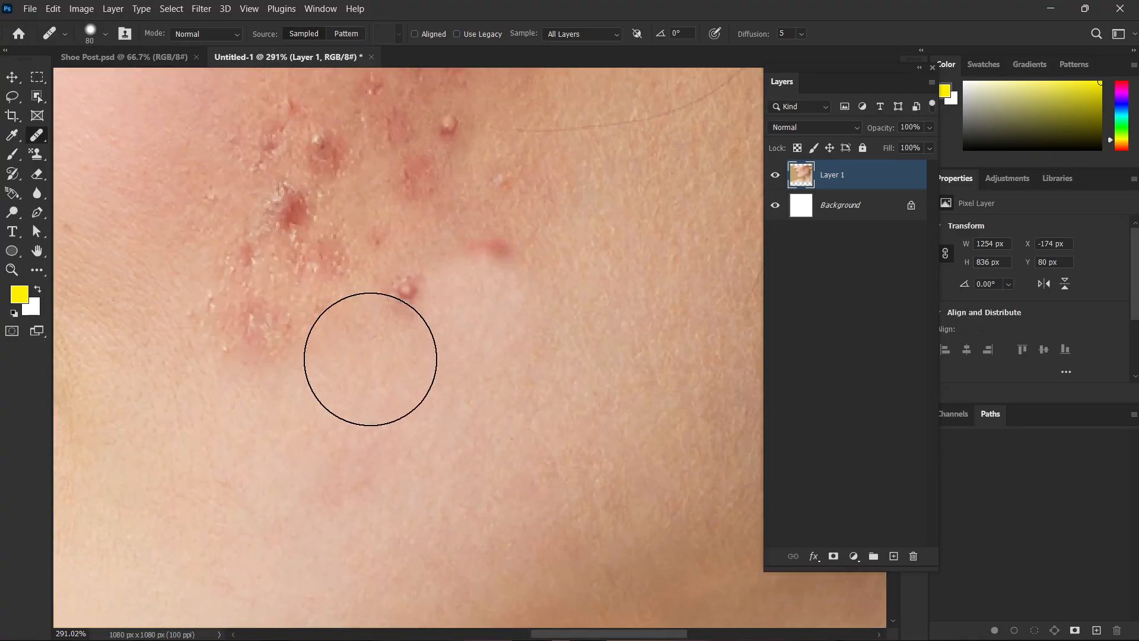
key(ctrl+z)
Reduce the healing brush size to 45 px and heal the large red pimple at the outer lower edge of the acne cluster.
key(bracketleft)
key(bracketleft)
key(bracketleft)
key(bracketleft)
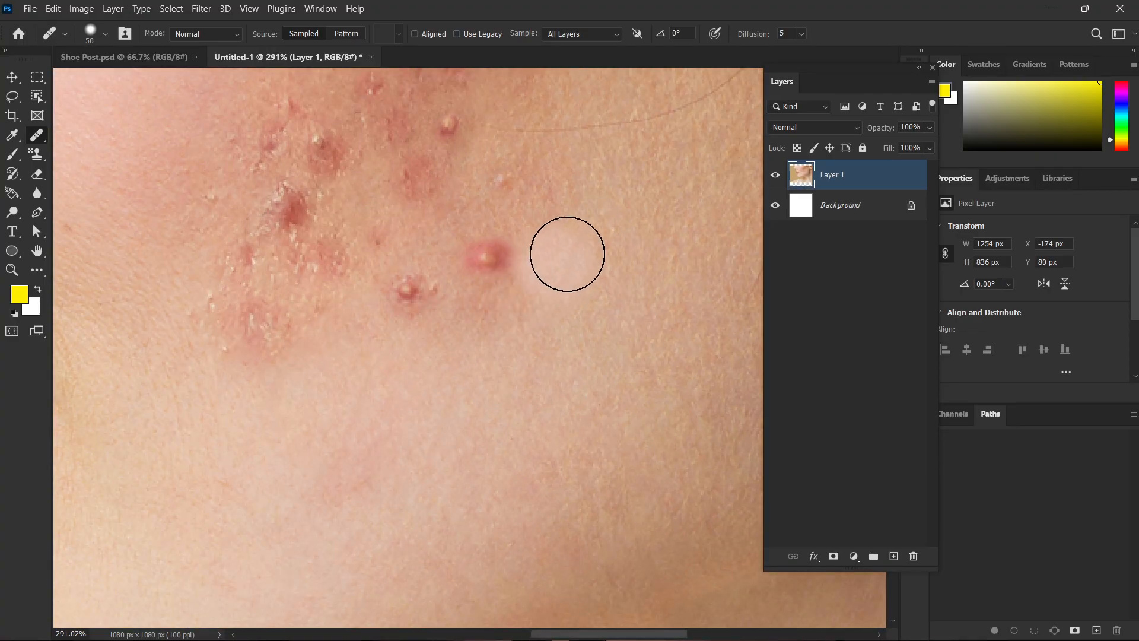
alt+click(578, 238)
click(485, 260)
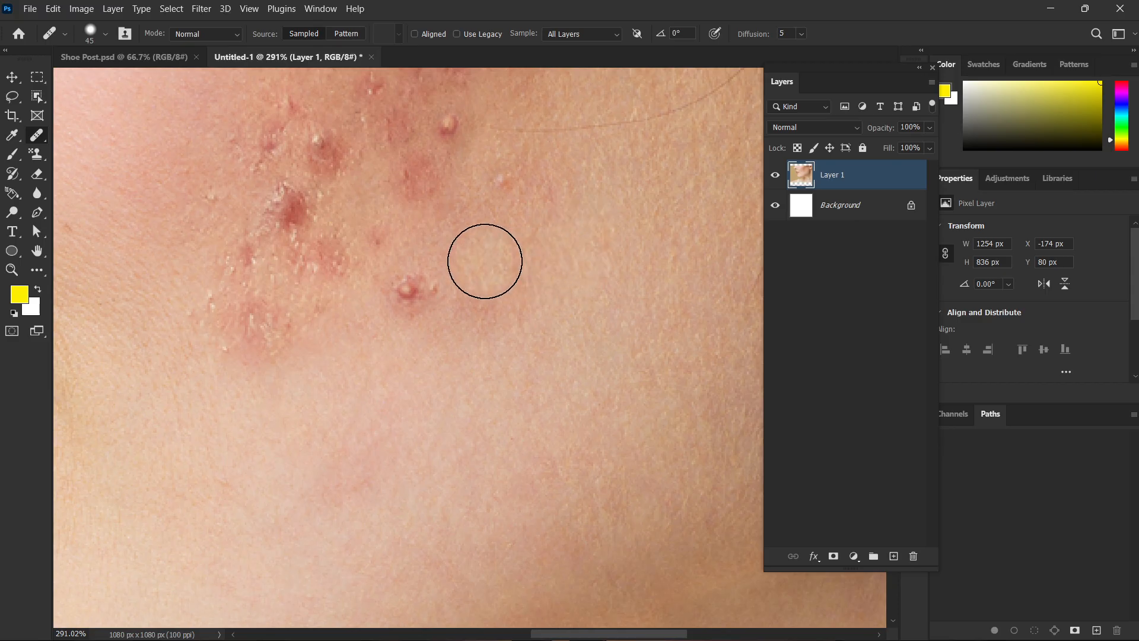
Heal the neighbouring pimple at the cluster's lower edge and the small bump on its outer side with freshly sampled skin.
alt+click(453, 351)
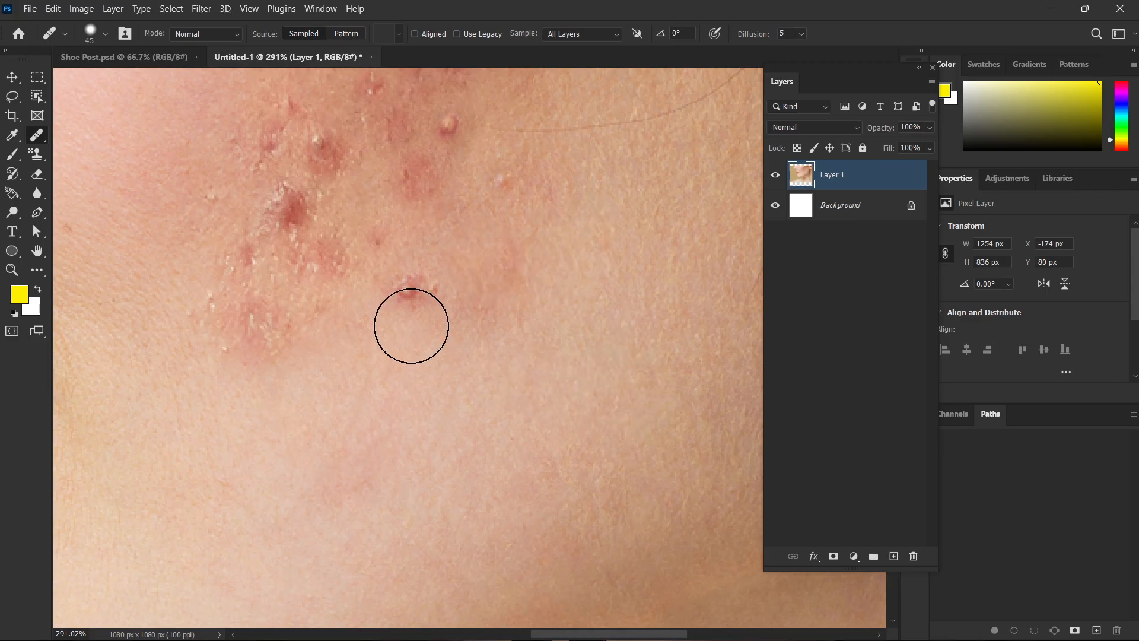
click(409, 292)
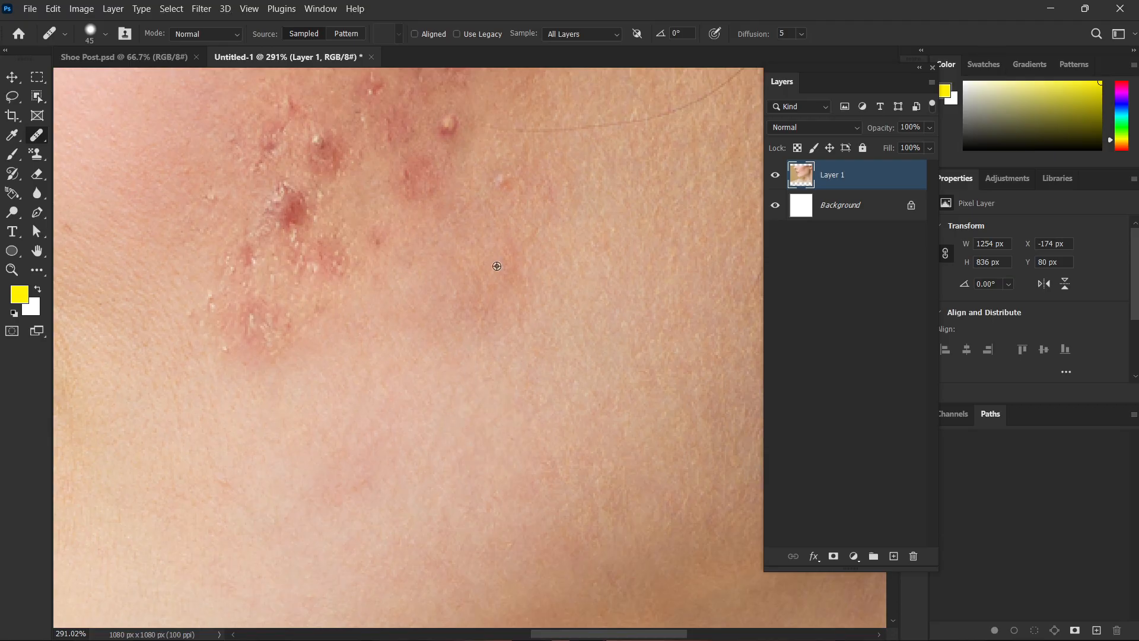
alt+click(568, 158)
click(500, 176)
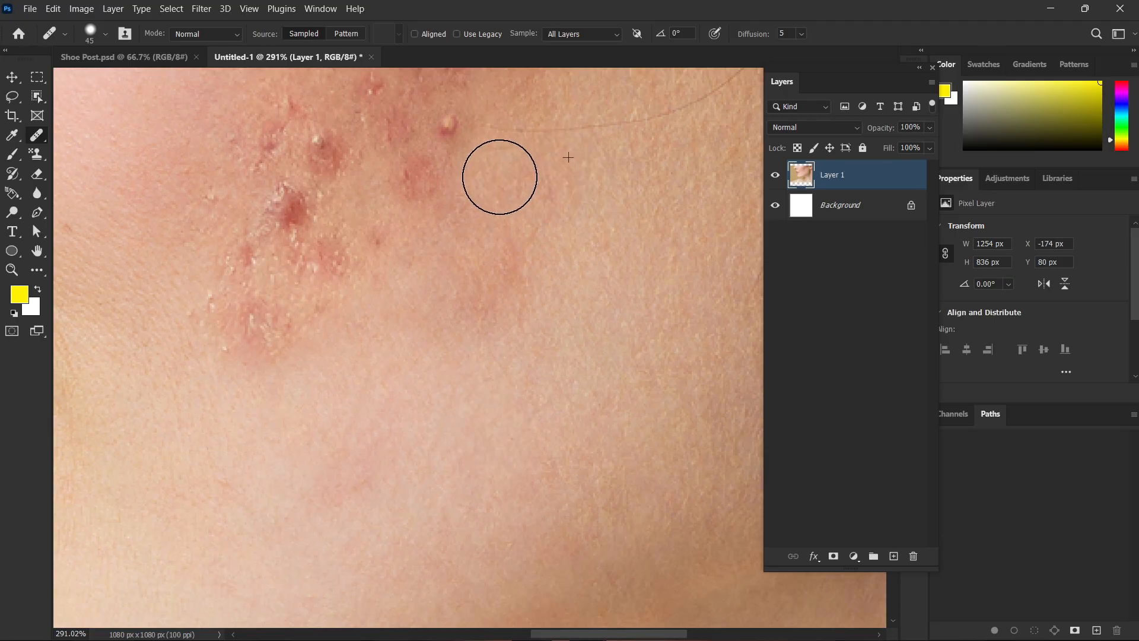
Heal the raised pimple and the small red marks along the upper outer side of the acne cluster.
scroll(563, 293, down, 3)
scroll(563, 293, up, 3)
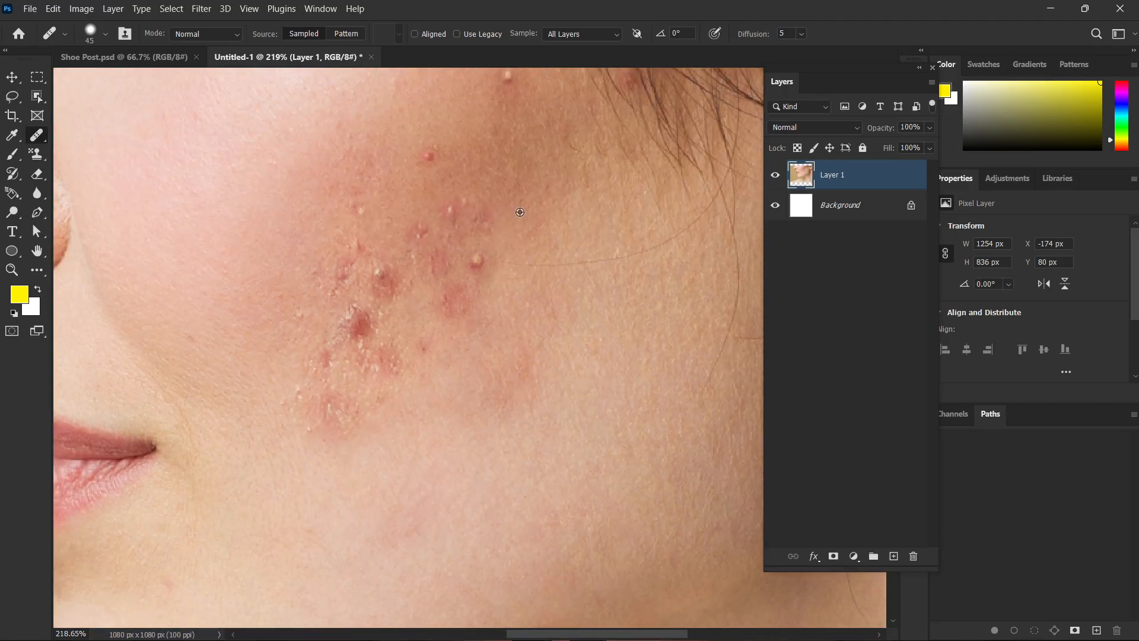
click(478, 262)
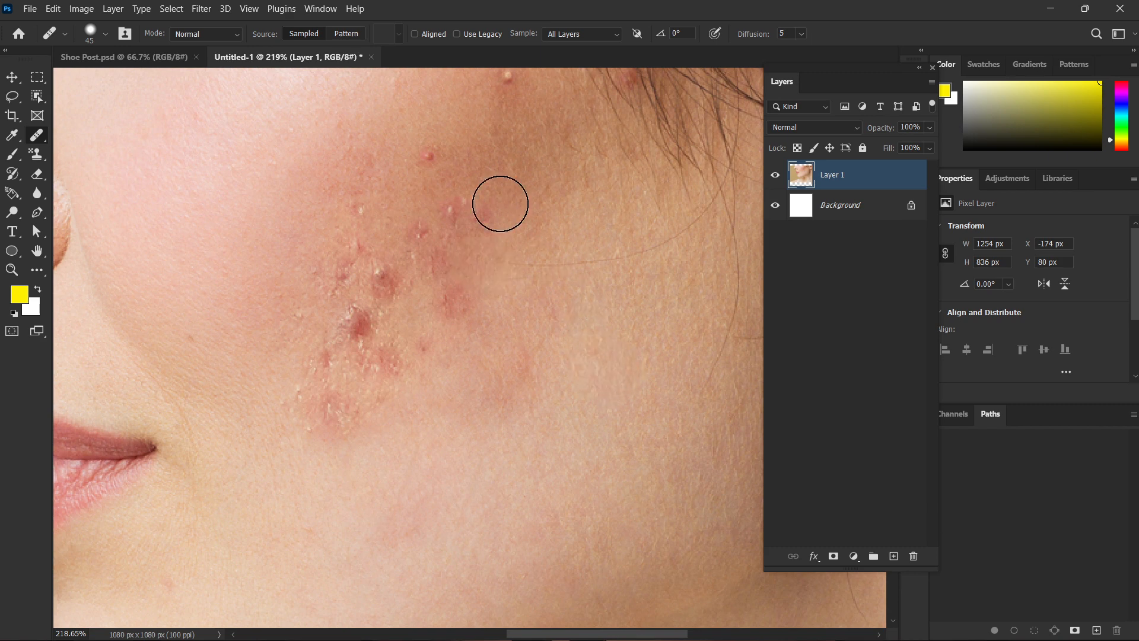
click(488, 216)
click(455, 210)
click(530, 274)
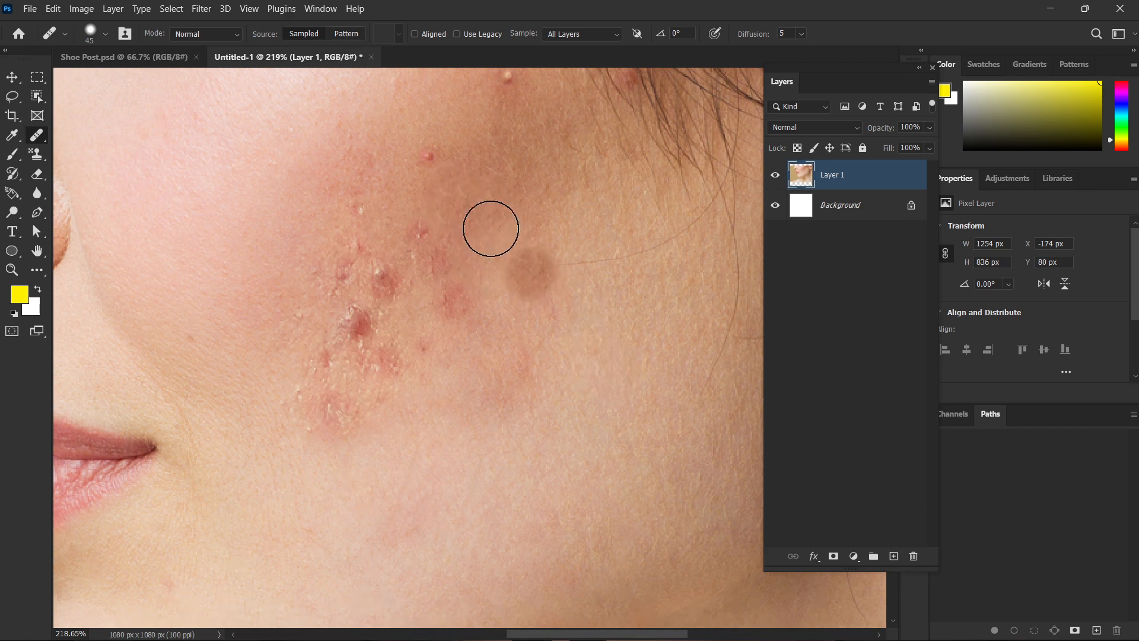
Heal the small pimple above the acne cluster and the red spots just beneath it.
click(432, 157)
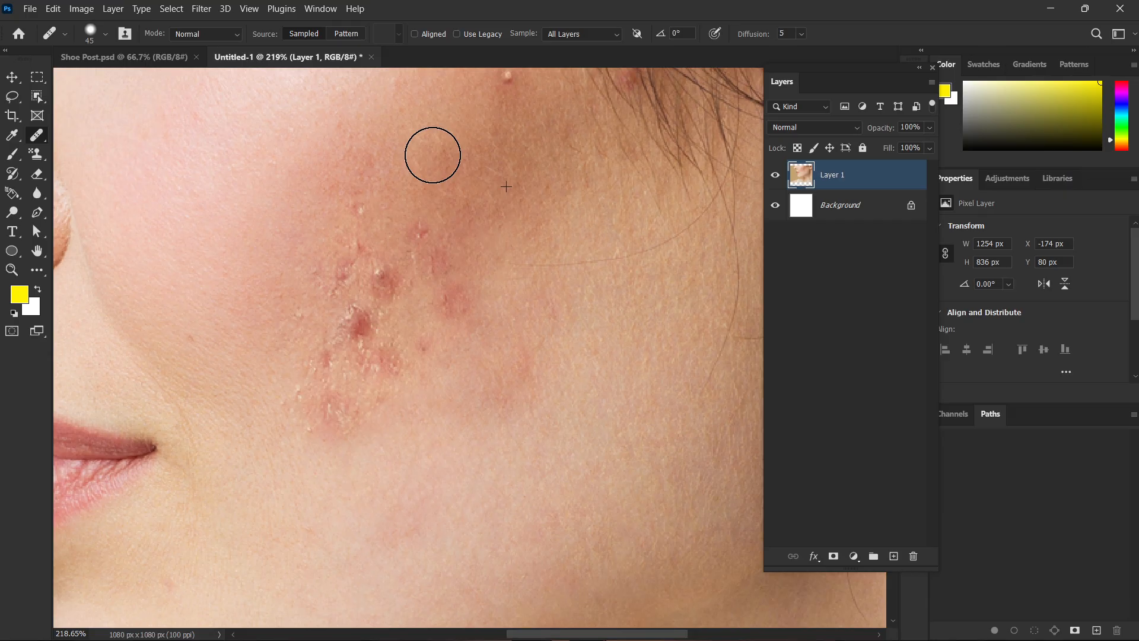
click(432, 155)
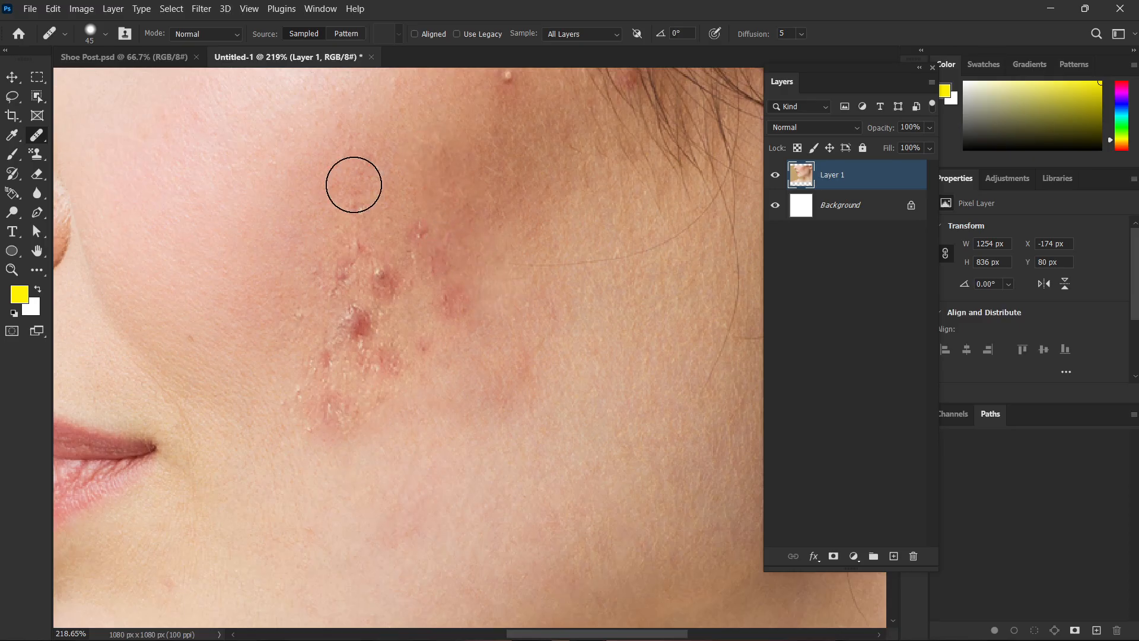
alt+click(427, 187)
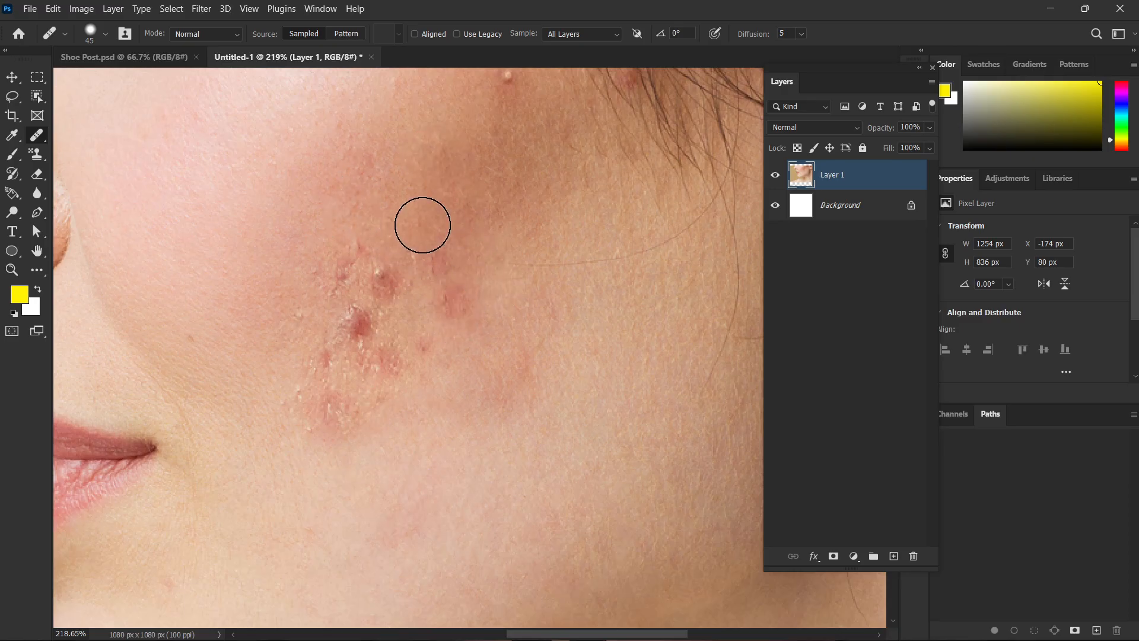
click(437, 261)
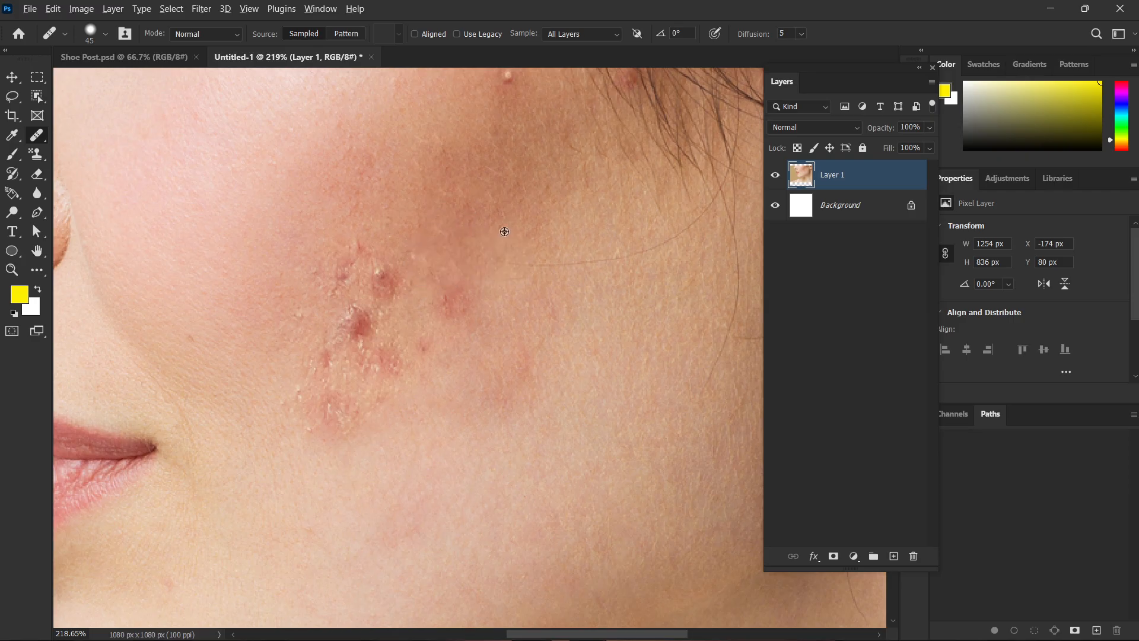
Heal the red patch on the outer side of the cluster and the blemishes across its upper part, resampling nearby skin.
click(453, 293)
mouse_move(514, 342)
mouse_down()
mouse_move(554, 341)
mouse_move(515, 343)
mouse_up()
click(322, 303)
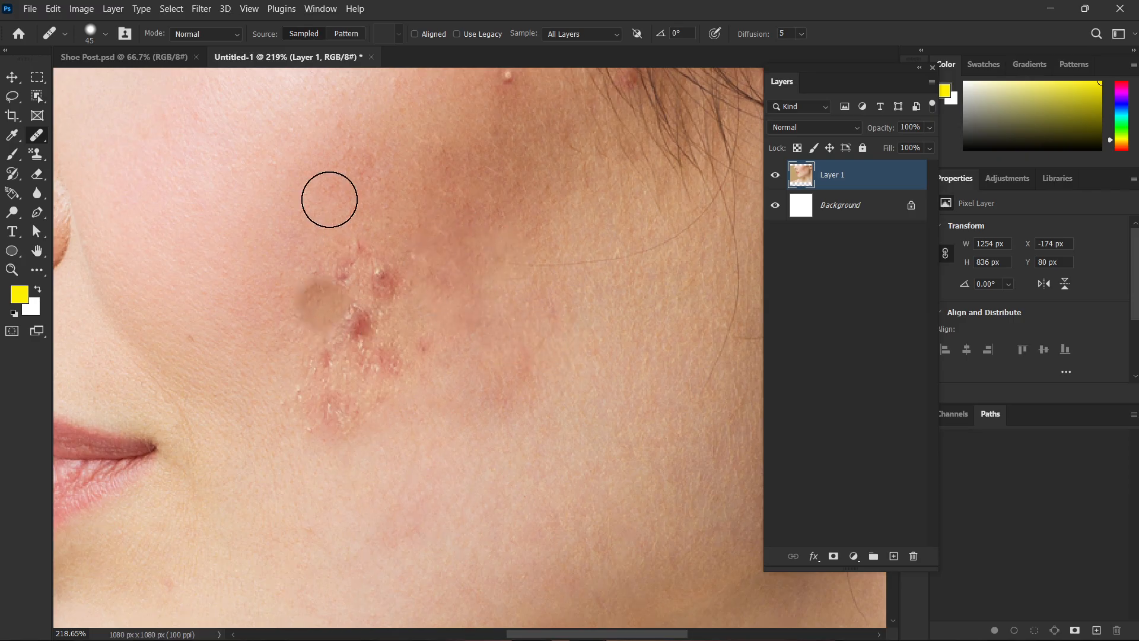
alt+click(306, 236)
click(355, 243)
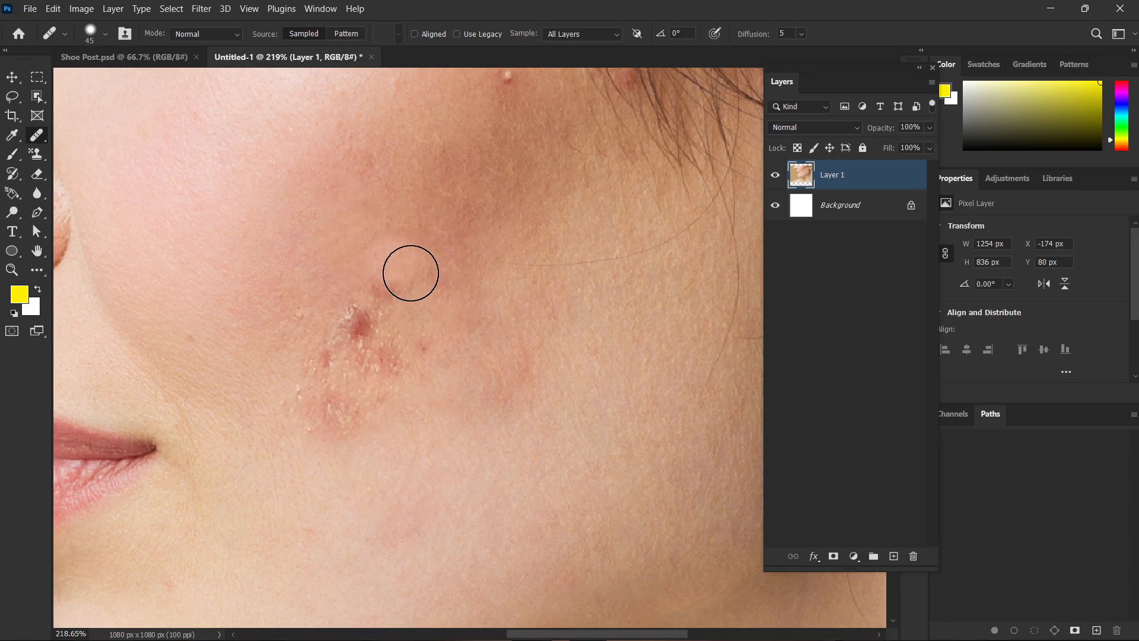
alt+click(425, 222)
click(380, 276)
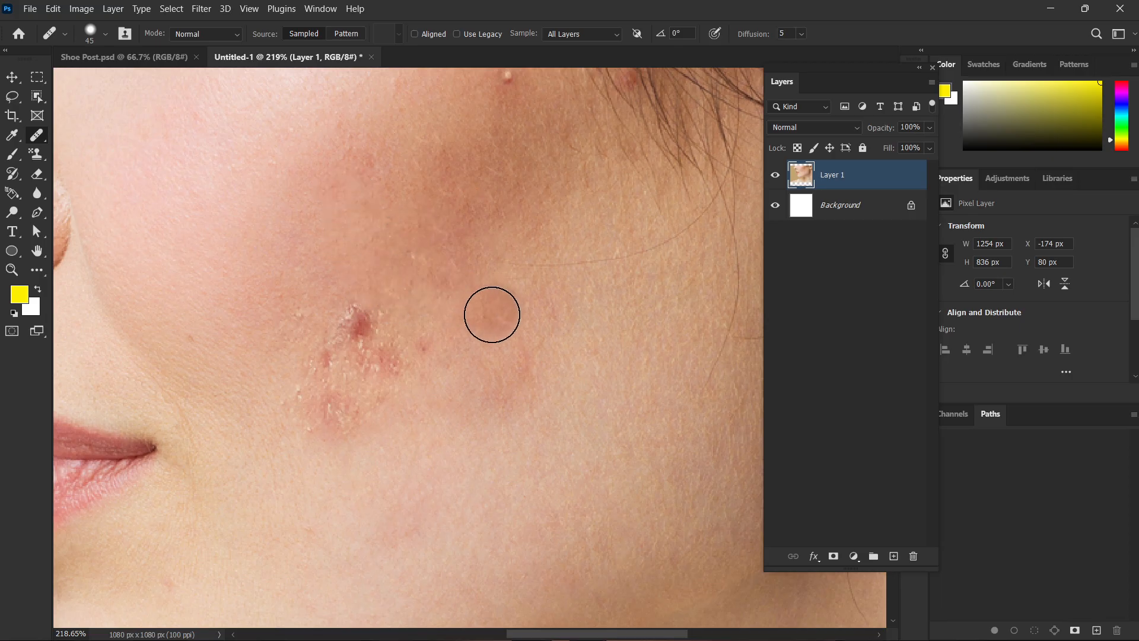
Heal the darkest red pimple in the middle of the cluster and the red bumpy patch just below it.
scroll(499, 305, down, 3)
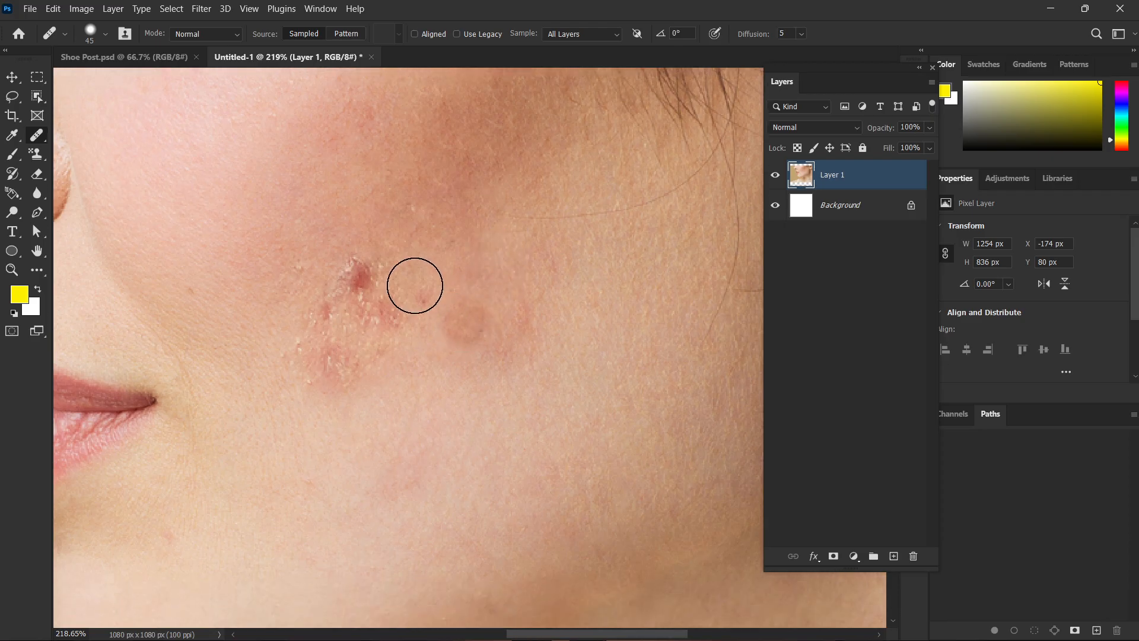
alt+click(338, 232)
click(358, 274)
alt+click(420, 259)
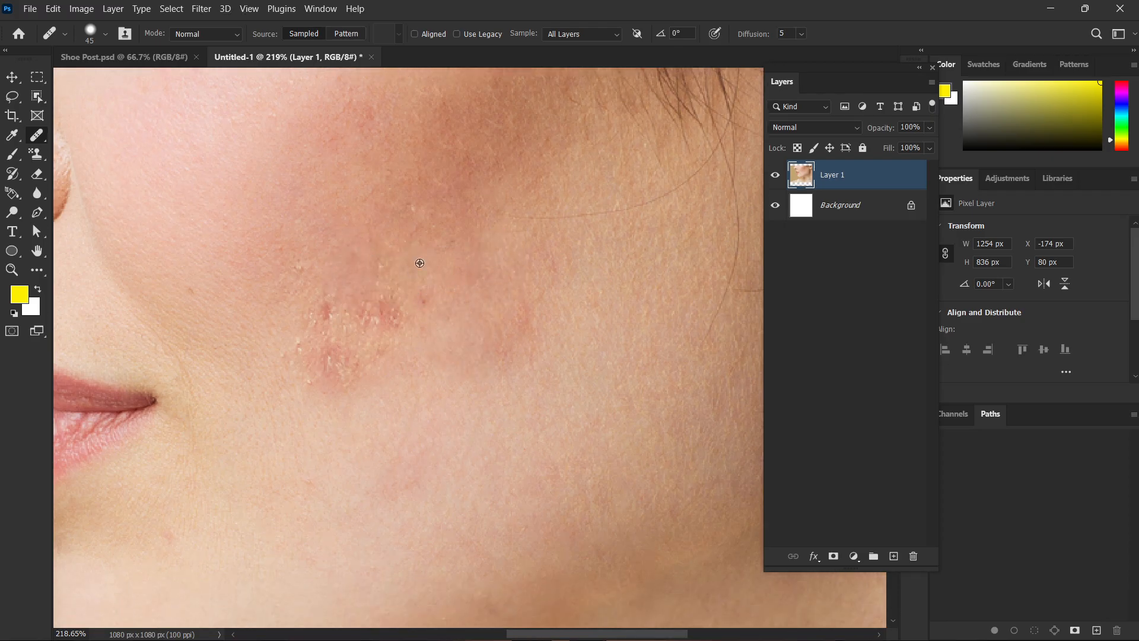
click(383, 315)
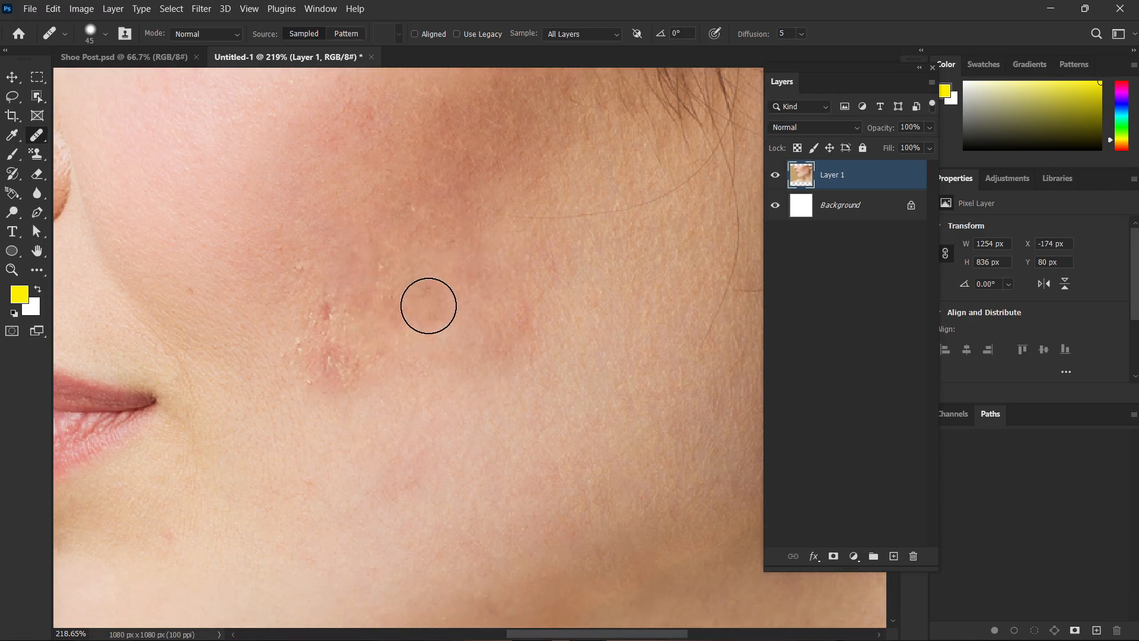
click(388, 318)
alt+click(397, 278)
click(384, 316)
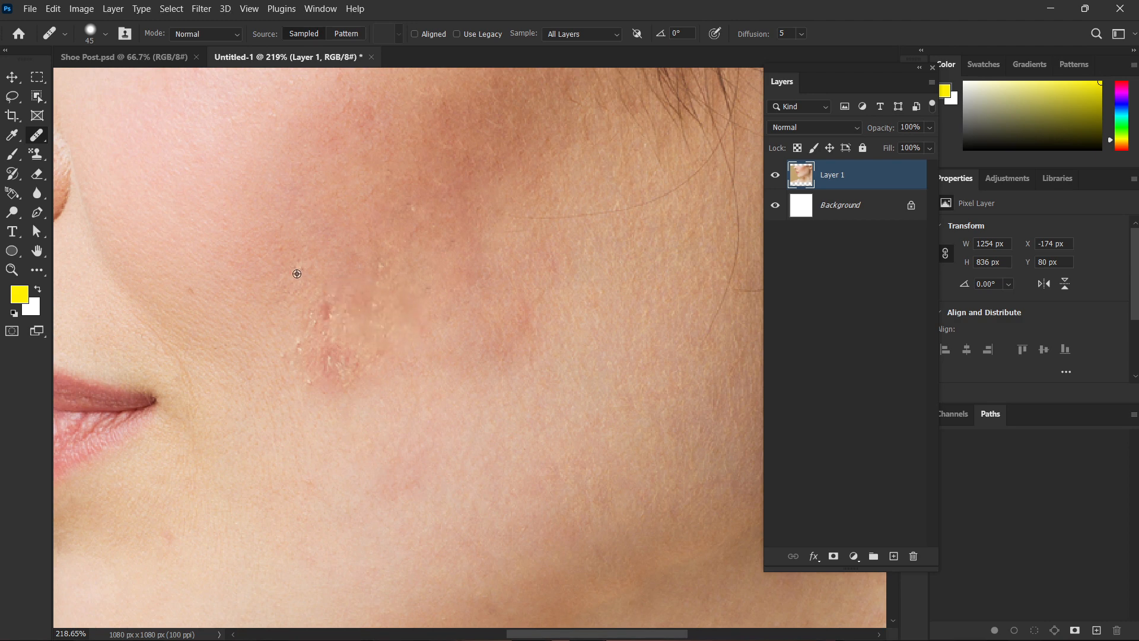
Heal the remaining red bumps at the lower inner edge of the cluster with skin sampled from the mouth side.
alt+click(295, 272)
click(330, 319)
alt+click(271, 333)
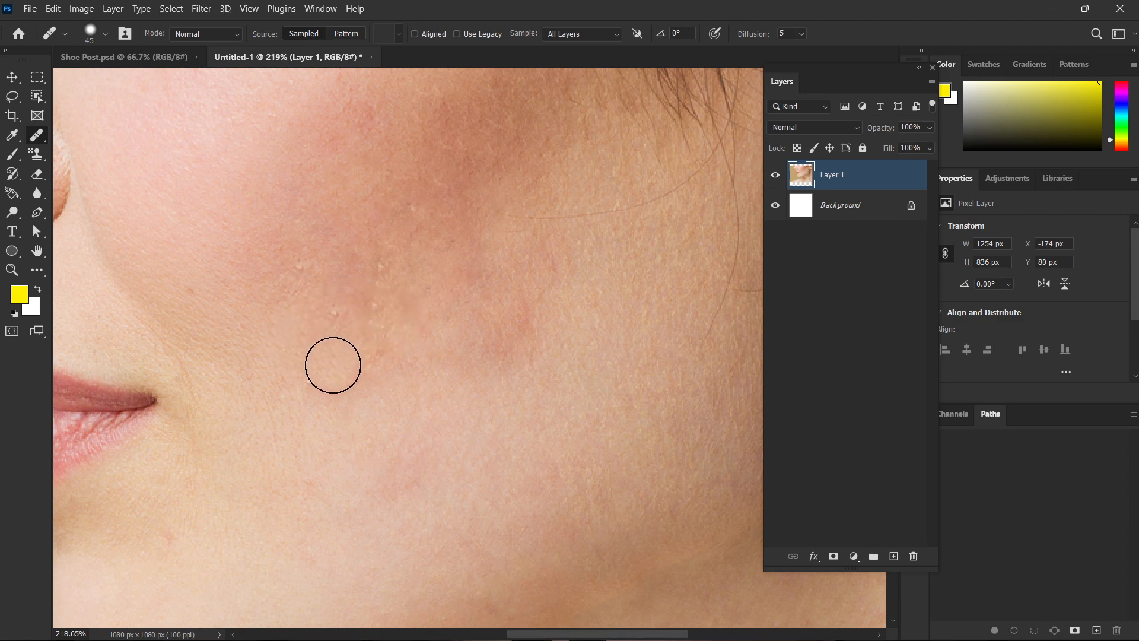
click(343, 367)
click(351, 331)
scroll(453, 425, down, 13)
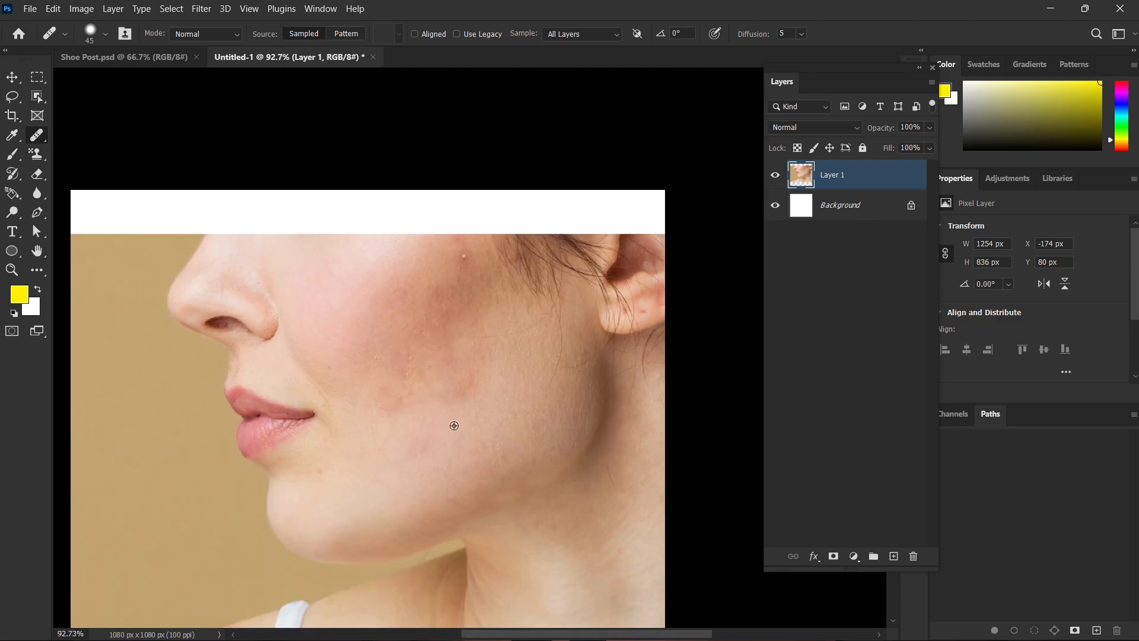
scroll(582, 465, up, 4)
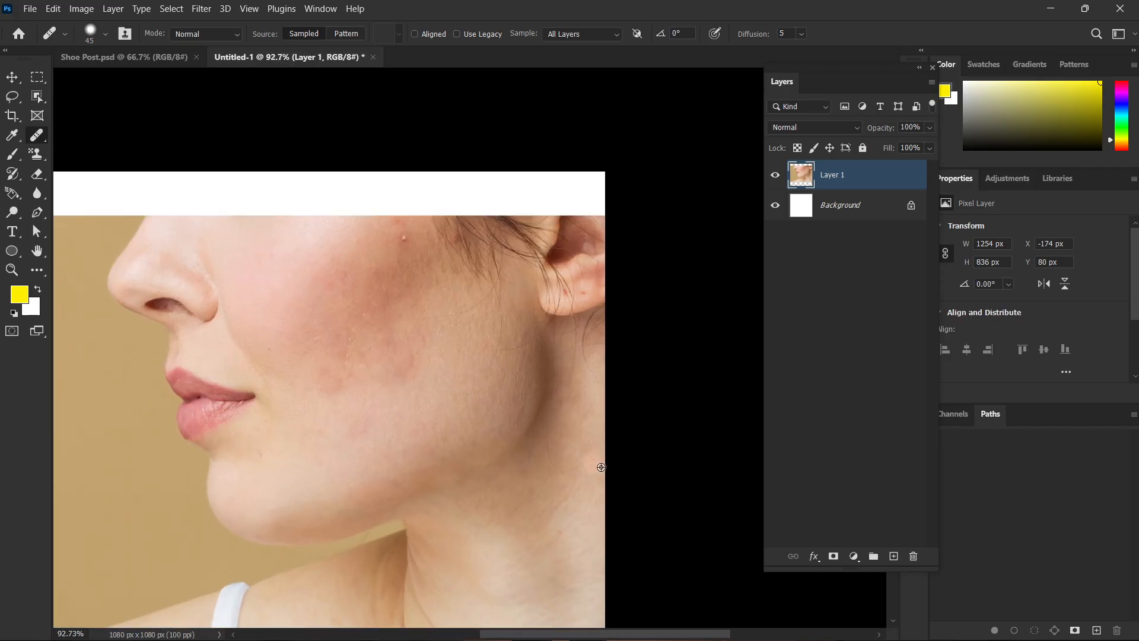
Enlarge the healing brush to 60 px and even out the reddish patch and bumps on the middle and outer cheek.
scroll(481, 431, up, 3)
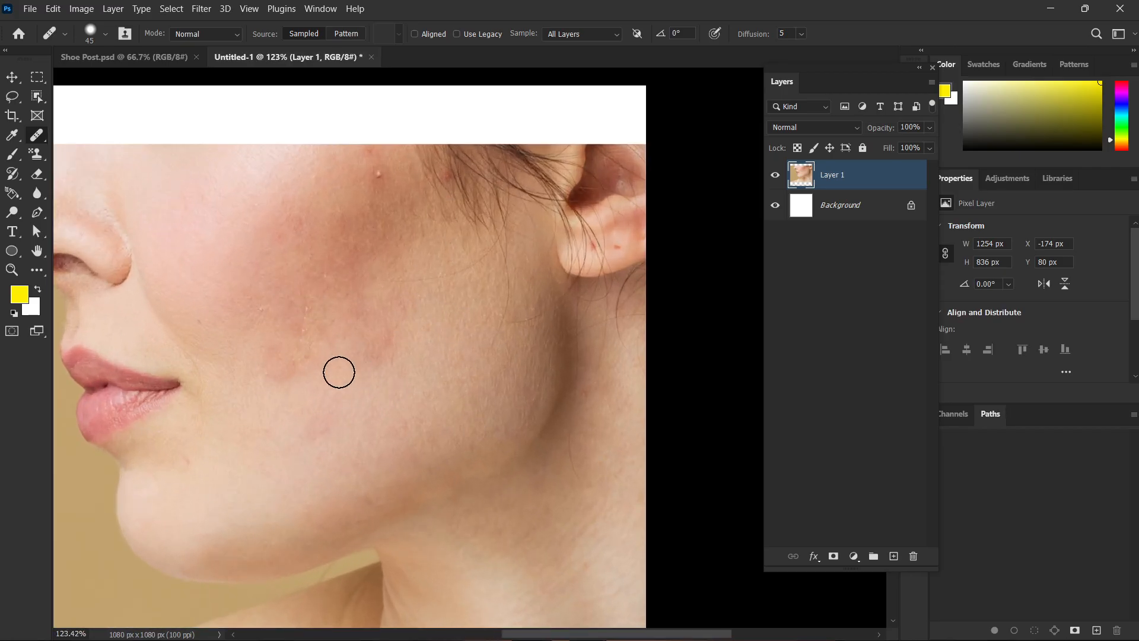
scroll(349, 374, up, 3)
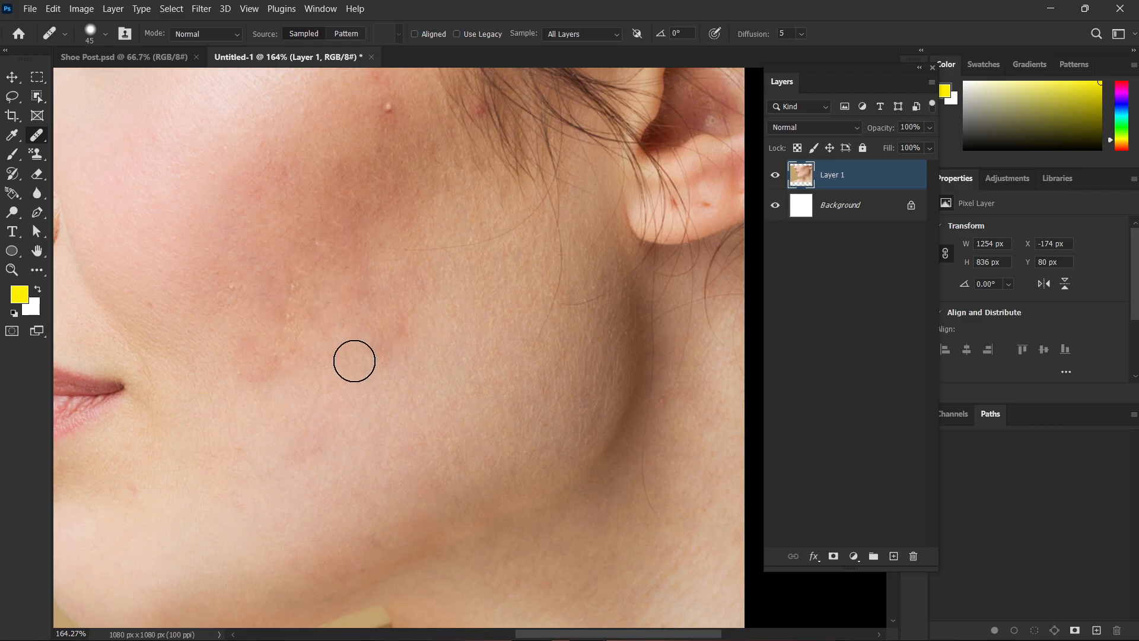
click(392, 316)
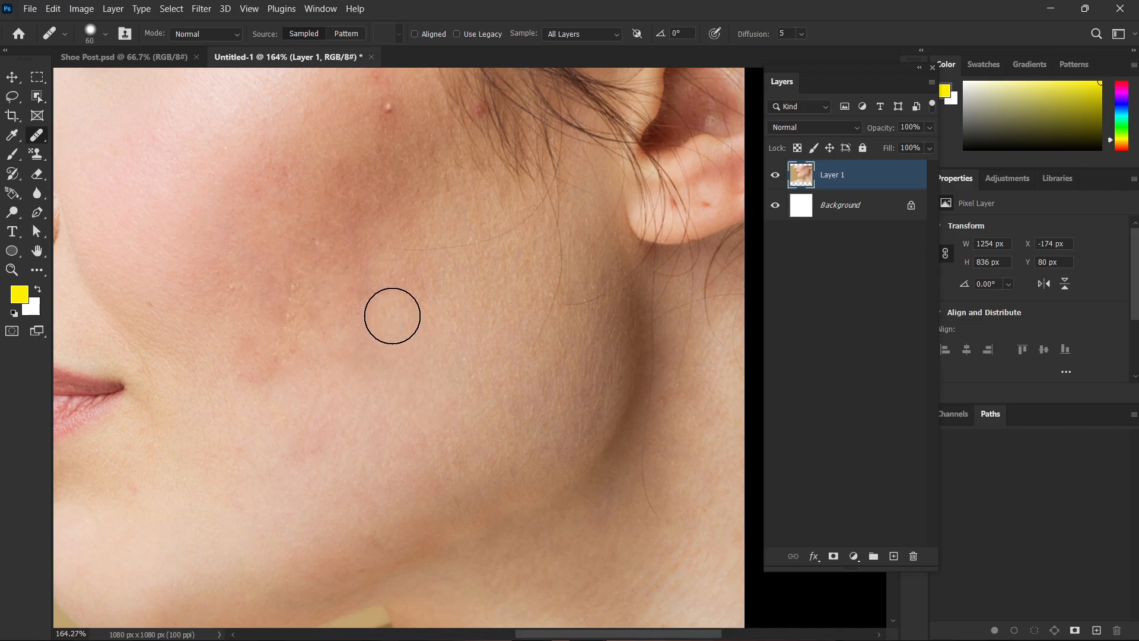
click(354, 347)
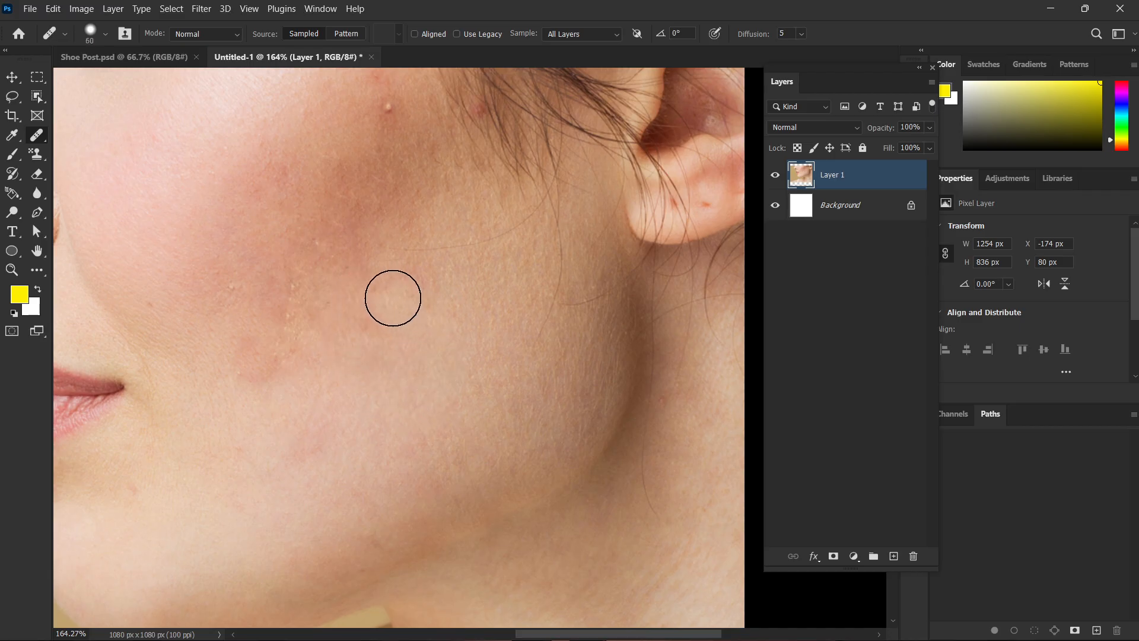
click(308, 308)
click(351, 351)
click(303, 286)
click(333, 353)
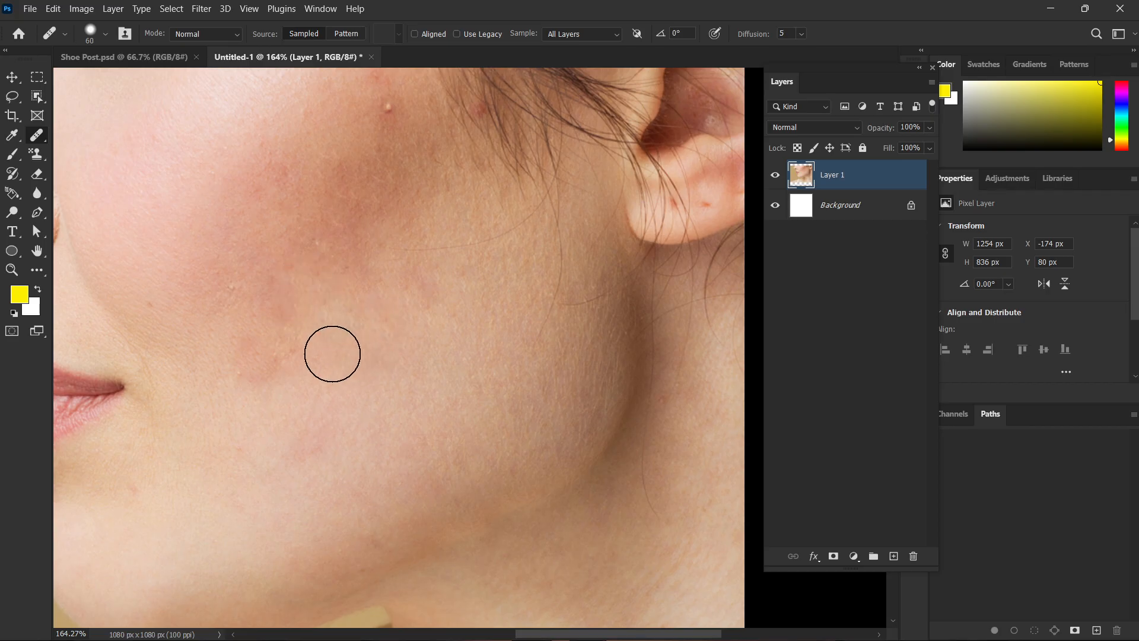
Smooth the leftover redness and texture on the inner lower cheek toward the mouth with the Healing Brush.
click(298, 289)
click(298, 328)
click(299, 352)
click(243, 358)
click(261, 361)
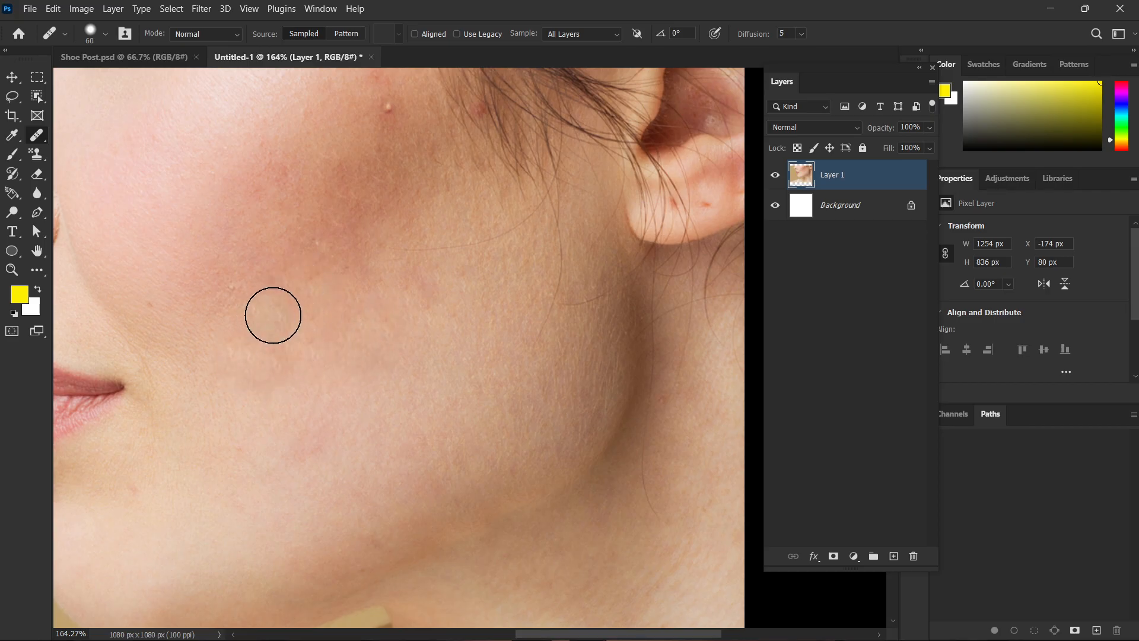
click(274, 315)
click(323, 287)
Heal the pimple on the upper cheek near the hairline using skin sampled close to it.
click(462, 157)
scroll(380, 249, up, 3)
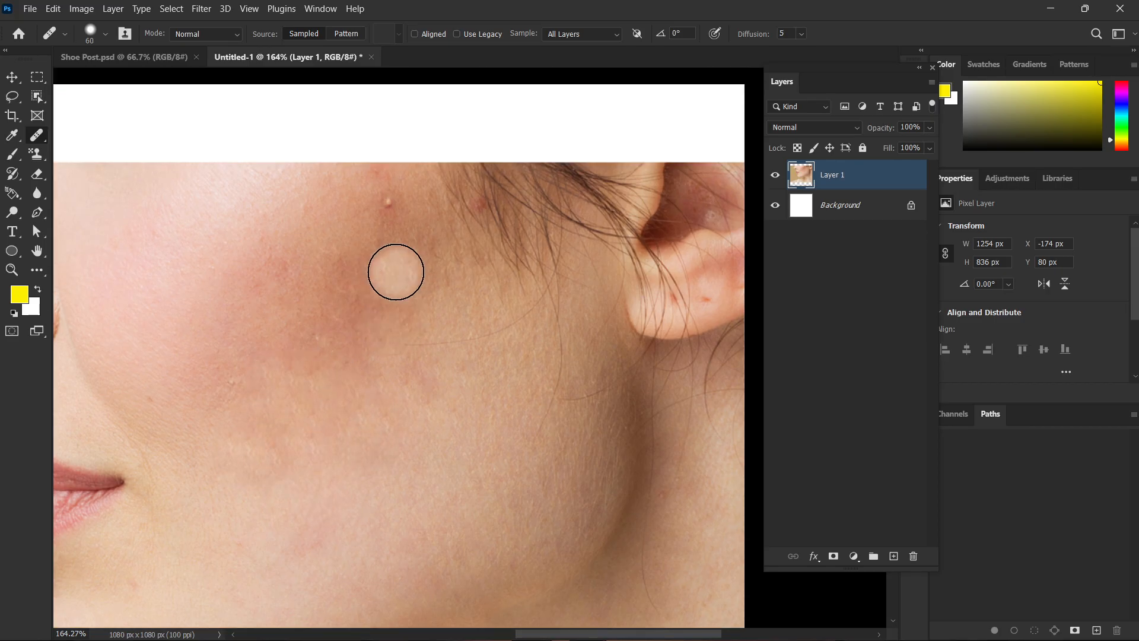
alt+click(358, 191)
click(397, 213)
scroll(465, 374, down, 3)
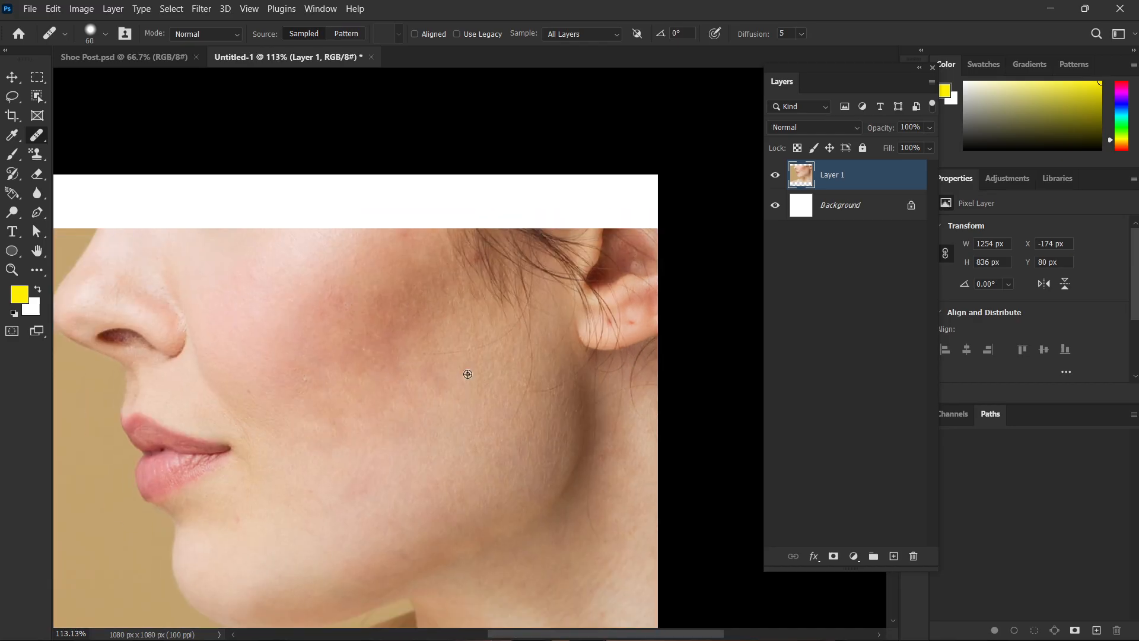
scroll(466, 379, up, 1)
scroll(460, 379, up, 3)
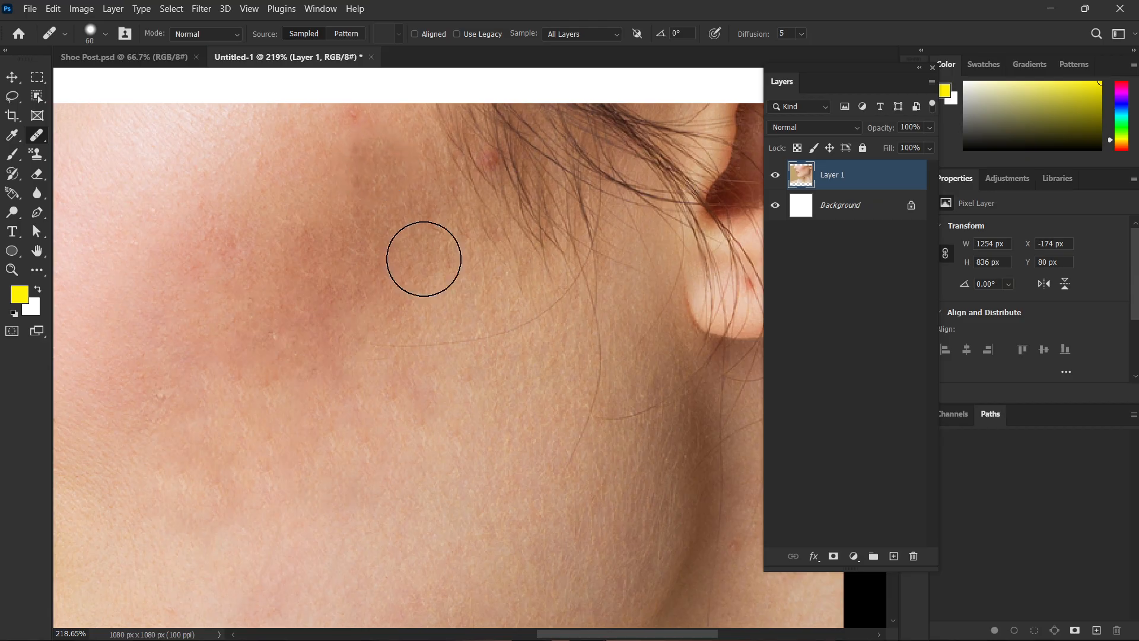
scroll(440, 331, down, 4)
scroll(490, 365, down, 2)
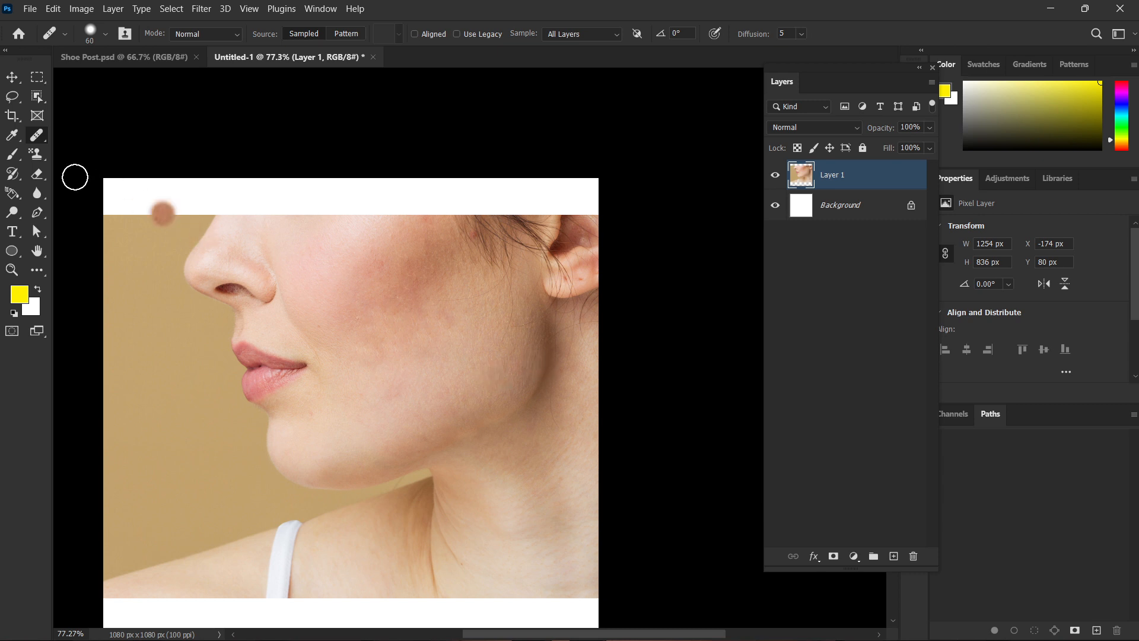
right_click(36, 141)
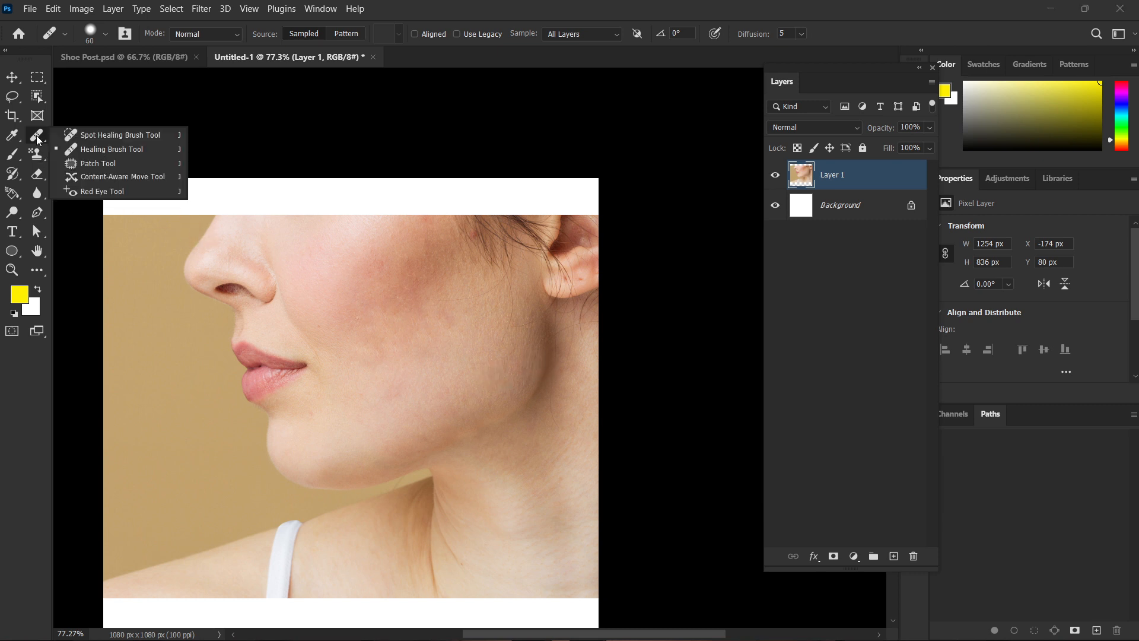
click(68, 141)
click(364, 350)
click(435, 364)
click(424, 299)
click(349, 275)
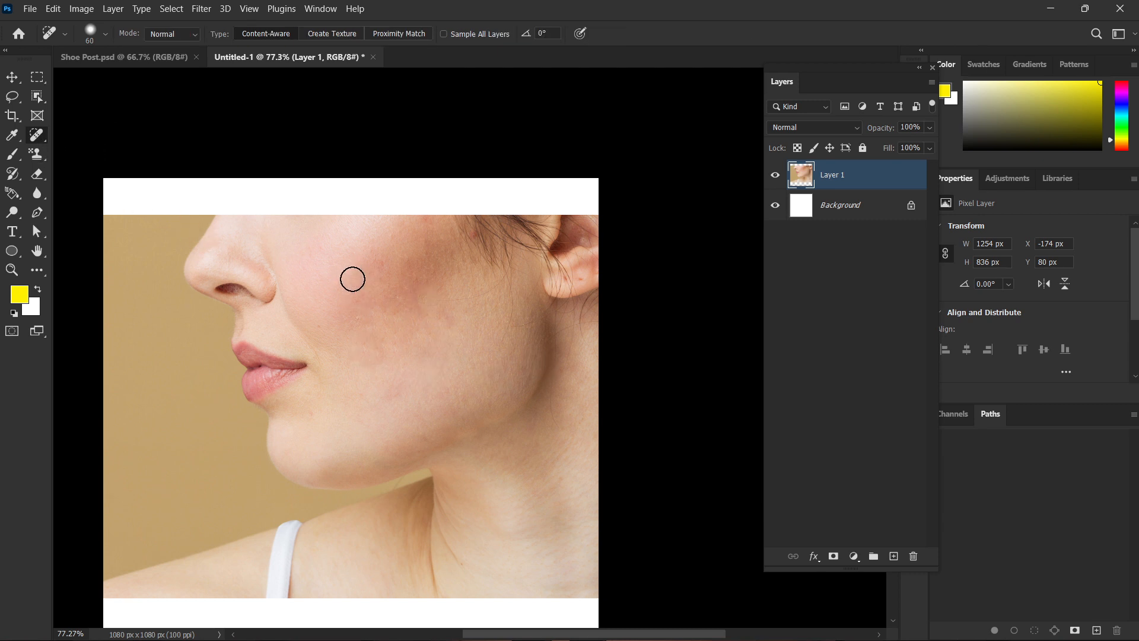
right_click(37, 135)
click(77, 151)
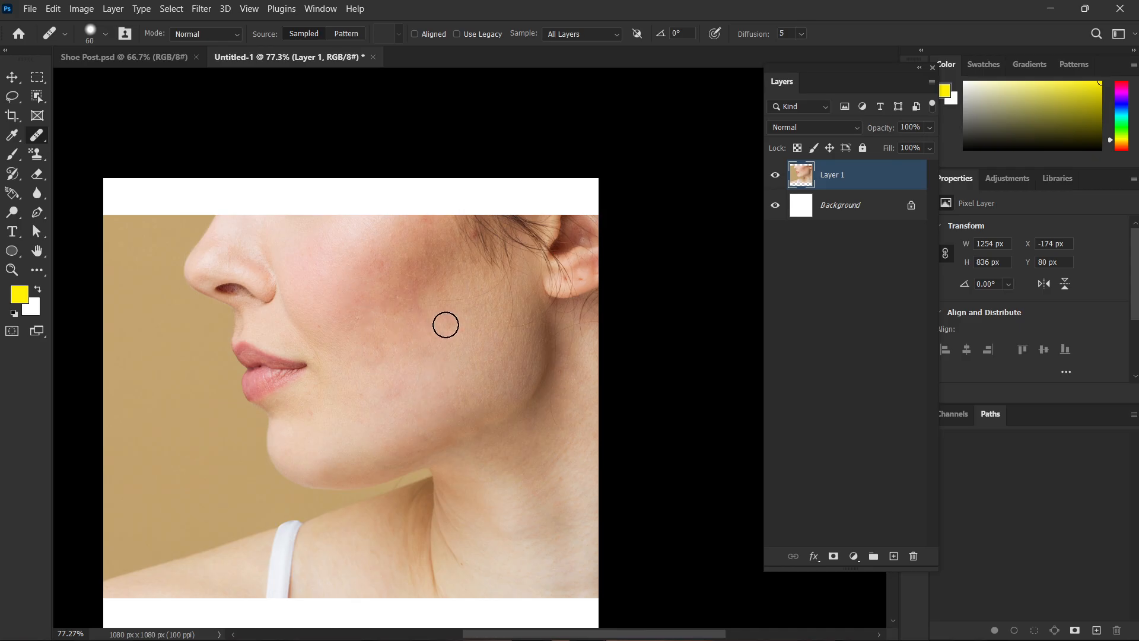
Reduce the healing brush to 25 px and heal the red spot on the open part of the earlobe with nearby skin.
scroll(446, 324, up, 5)
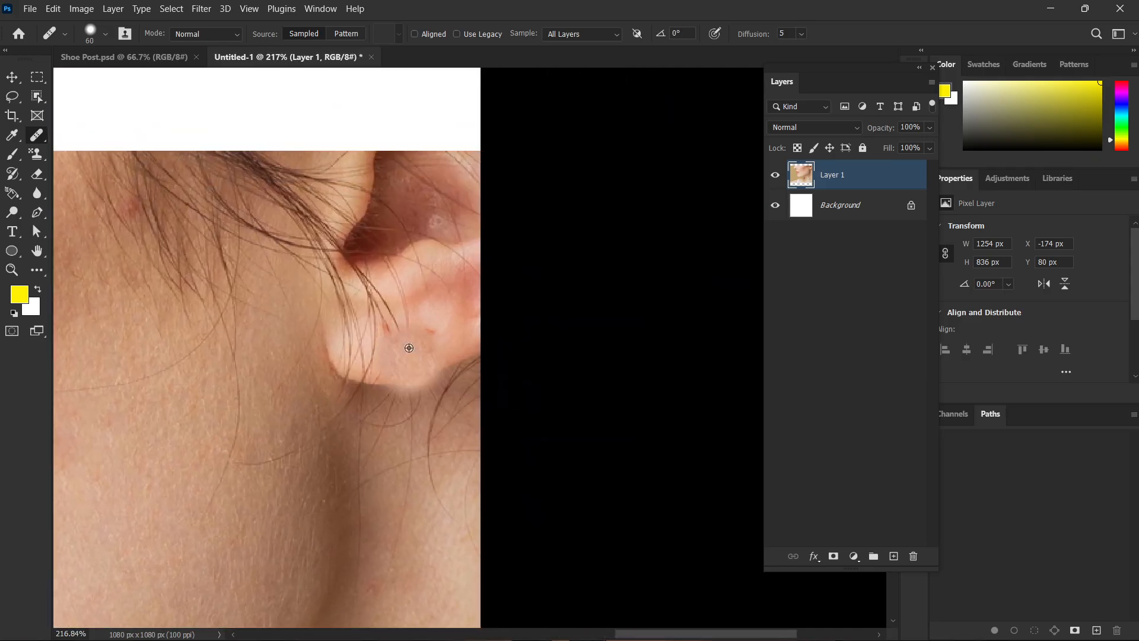
scroll(409, 348, up, 4)
key(bracketleft)
key(bracketleft)
key(bracketleft)
key(bracketleft)
key(bracketleft)
key(bracketleft)
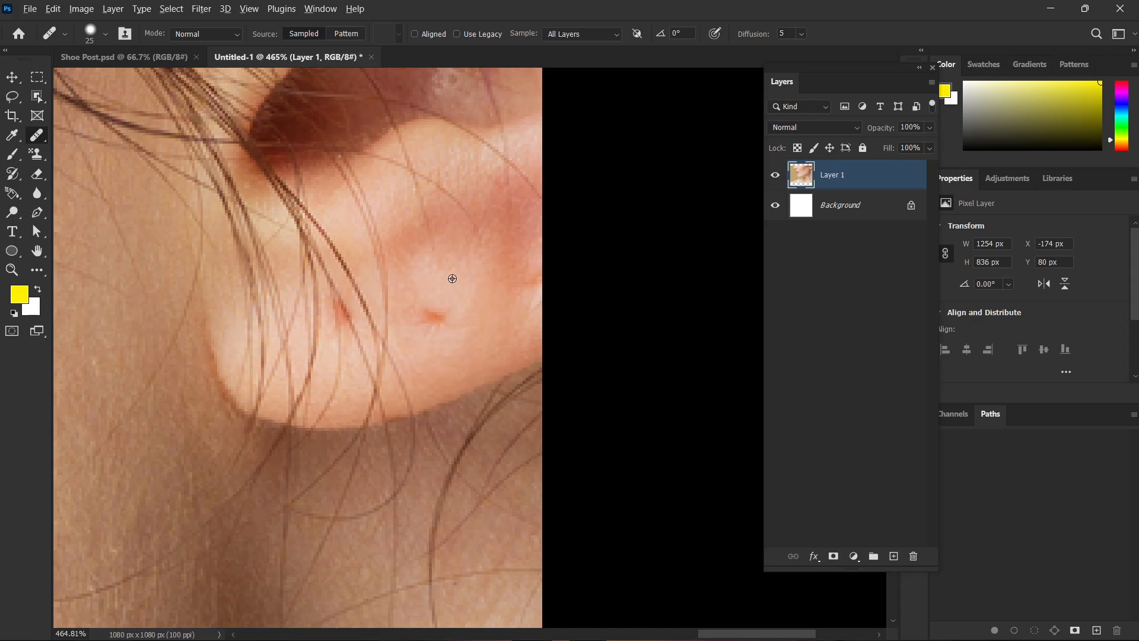
alt+click(452, 278)
drag(425, 326, 437, 318)
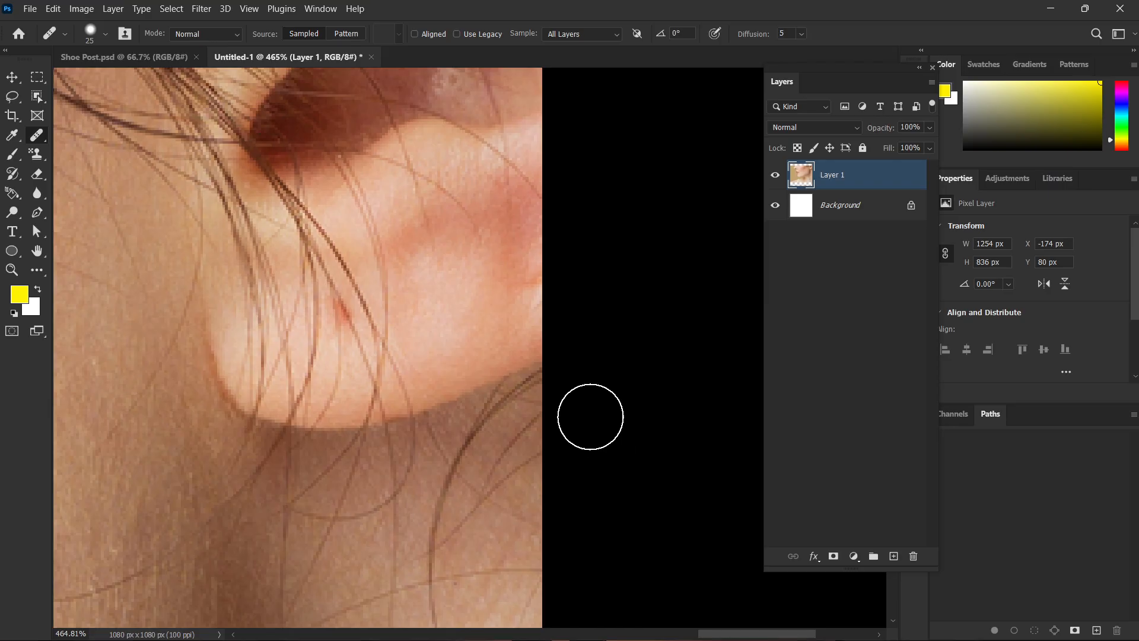
Heal the other red spot on the earlobe, between the hair strands, using skin sampled beside it.
alt+click(394, 300)
drag(336, 308, 339, 310)
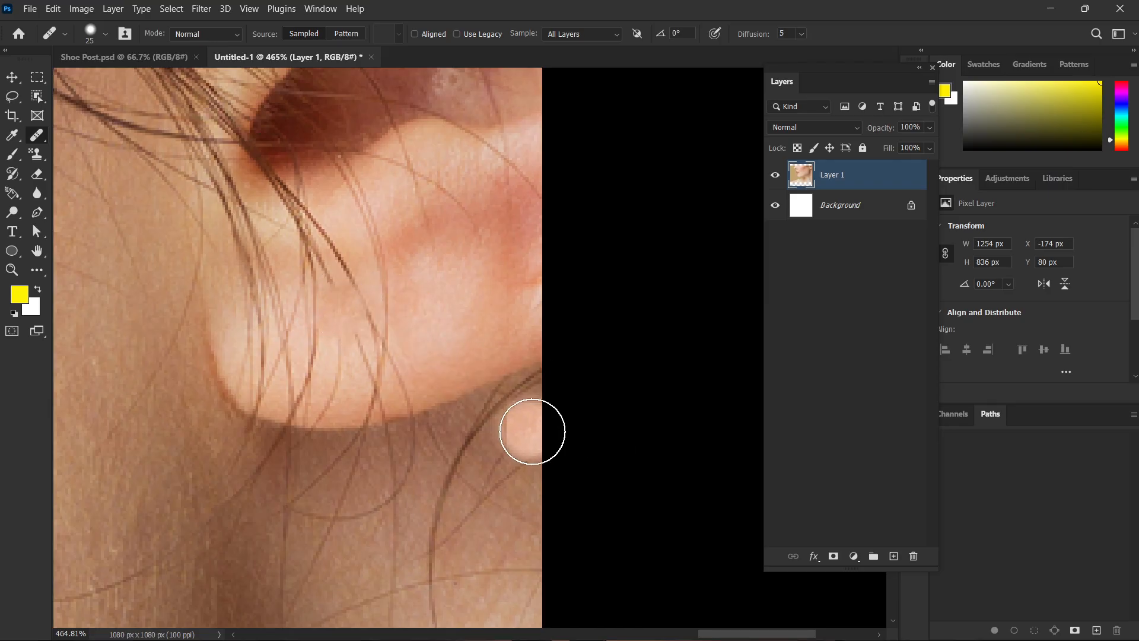
scroll(537, 436, down, 5)
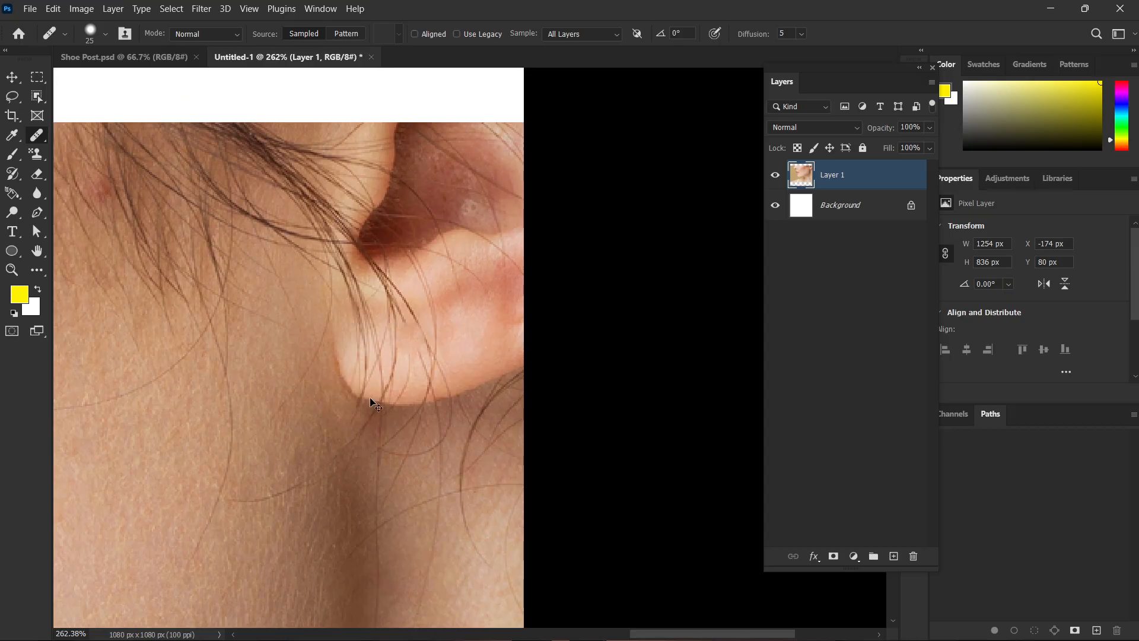
scroll(373, 404, up, 5)
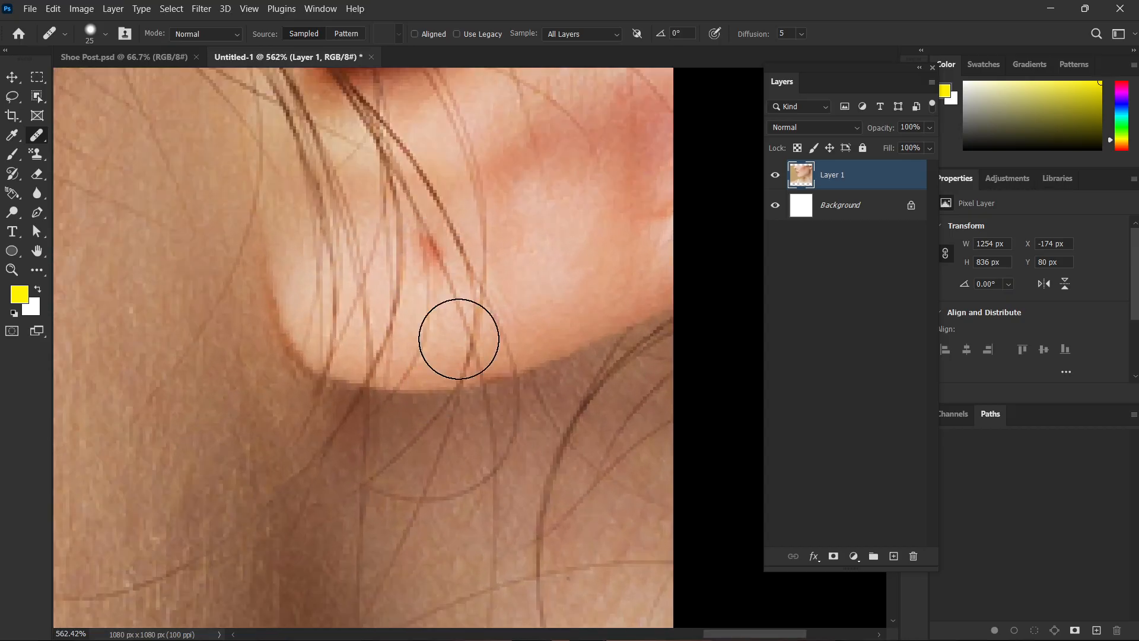
scroll(520, 383, down, 3)
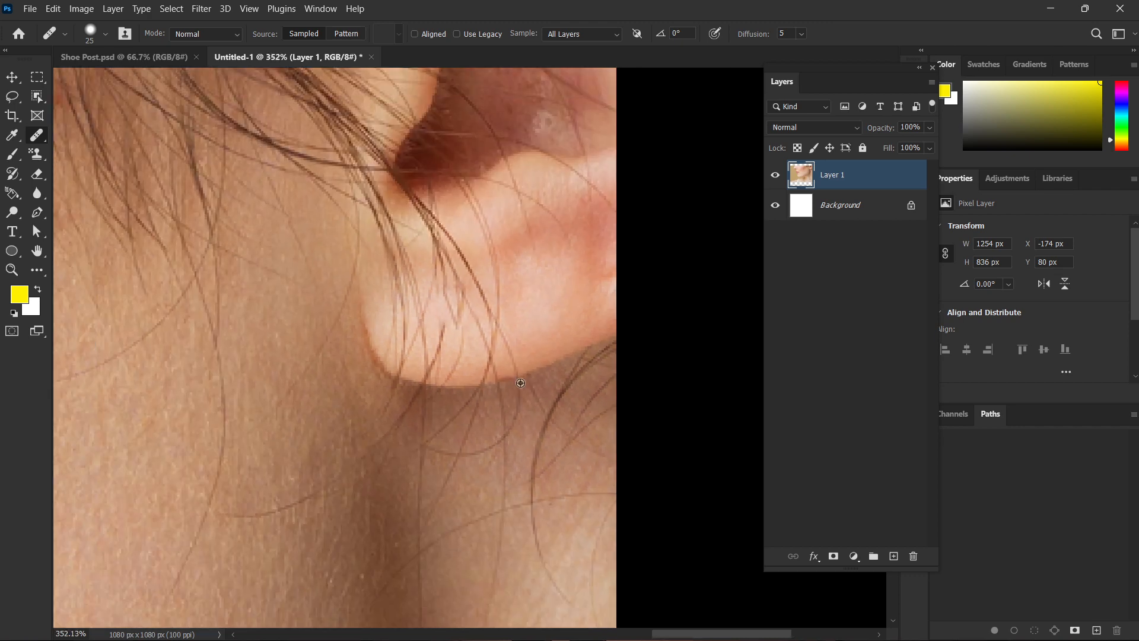
Delete the retouched face photo layer and activate the Patch tool.
scroll(520, 383, down, 6)
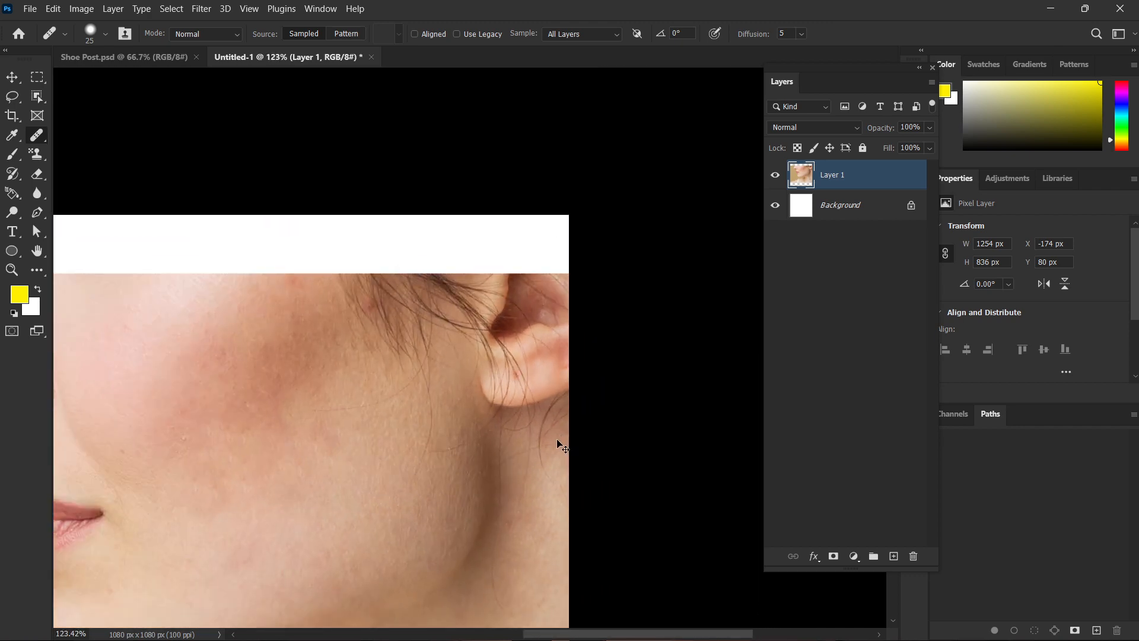
scroll(557, 440, down, 4)
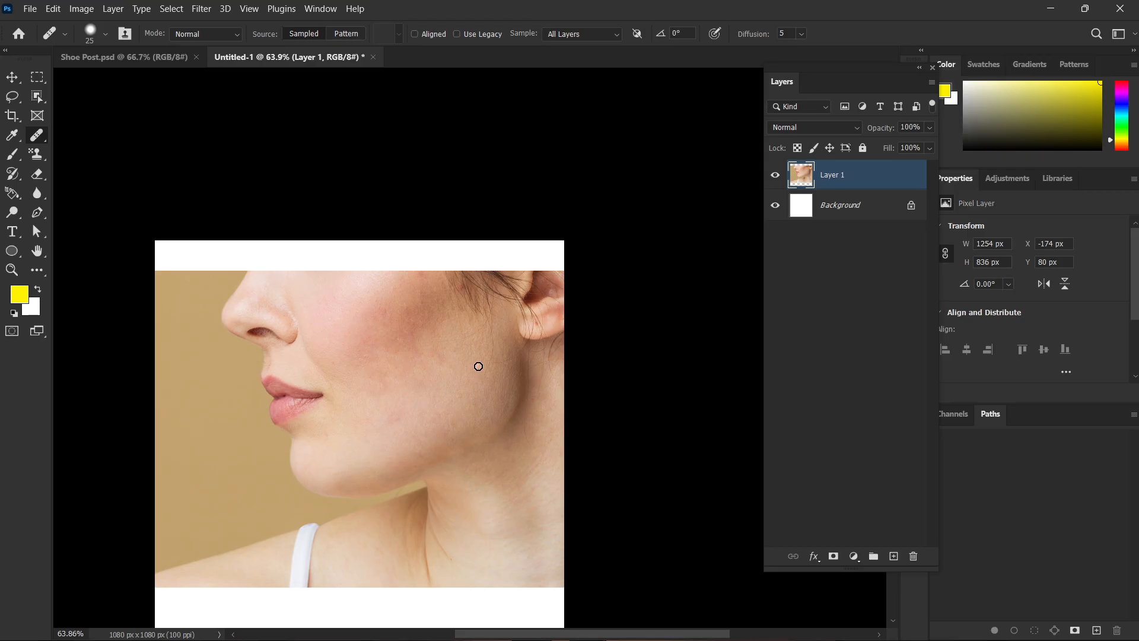
scroll(478, 366, down, 2)
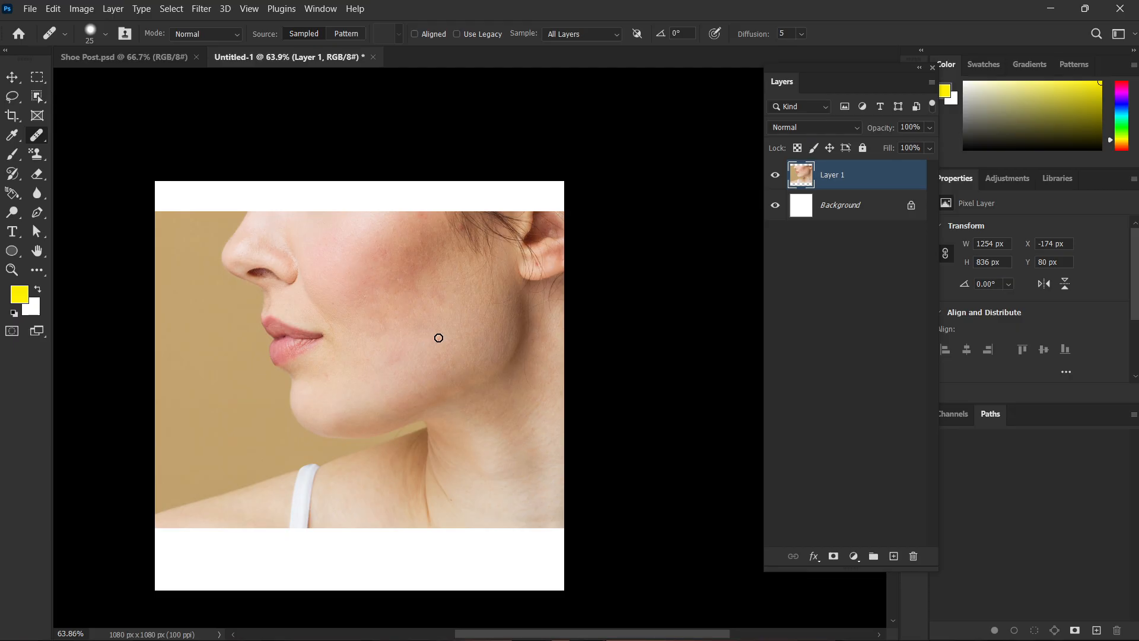
key(v)
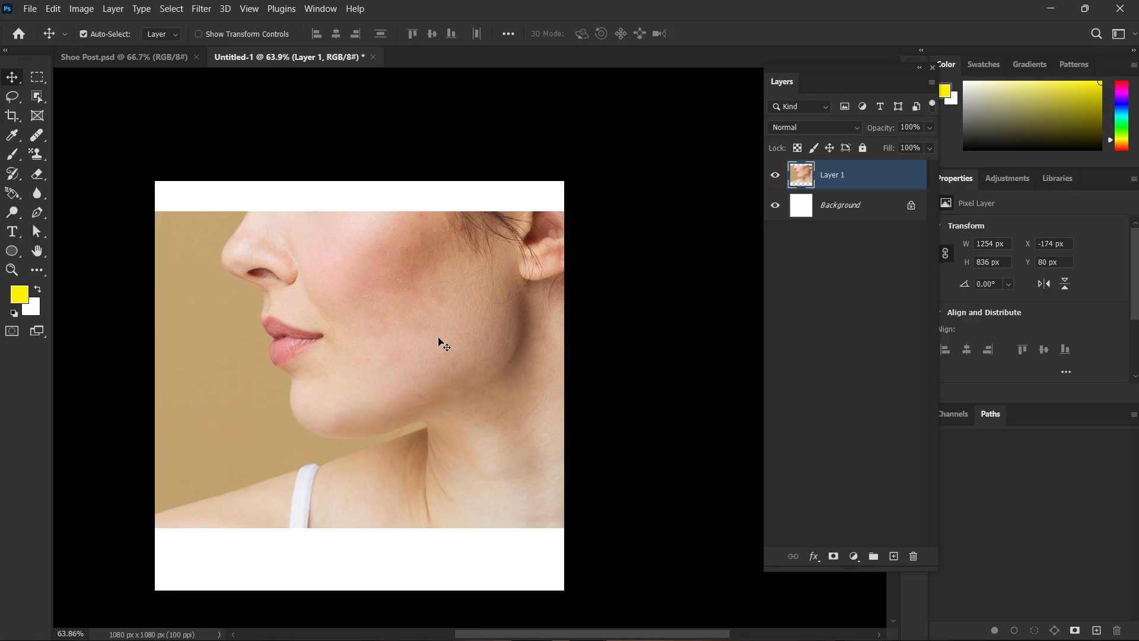
key(Delete)
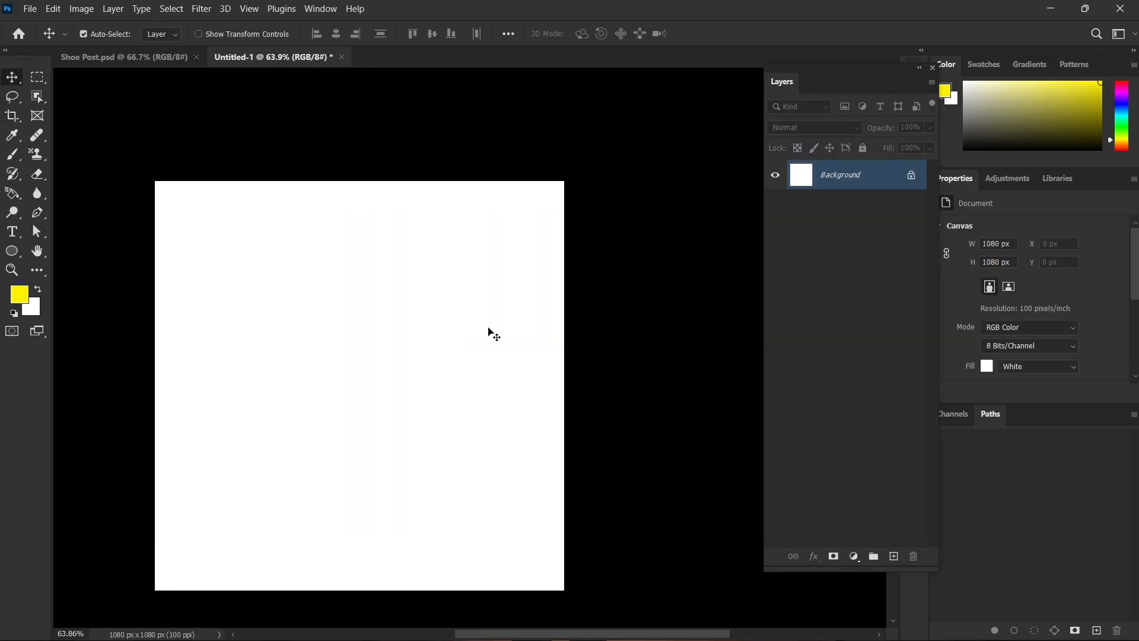
click(33, 143)
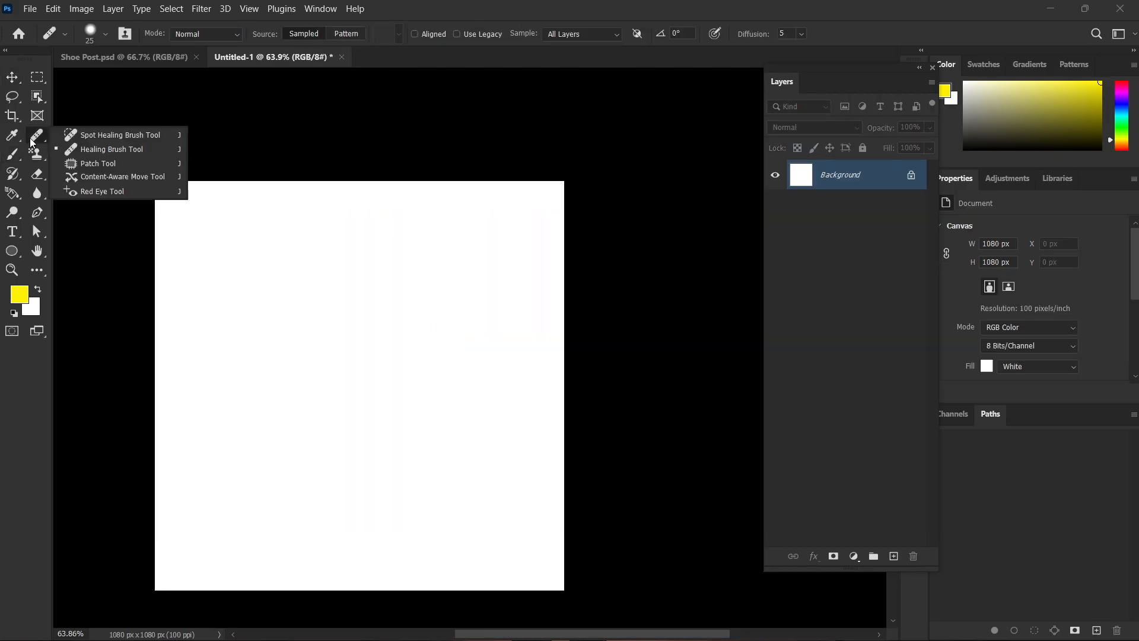
click(116, 163)
Switch to Chrome and search Google Images for "ball on grass" in a new tab.
mouse_move(552, 632)
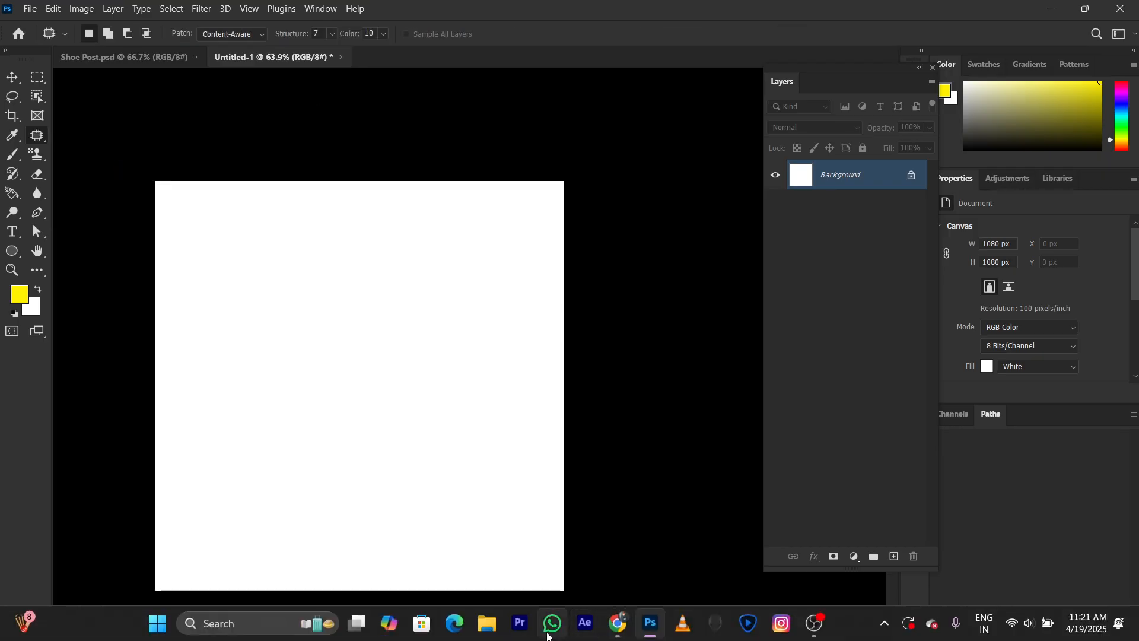
click(624, 632)
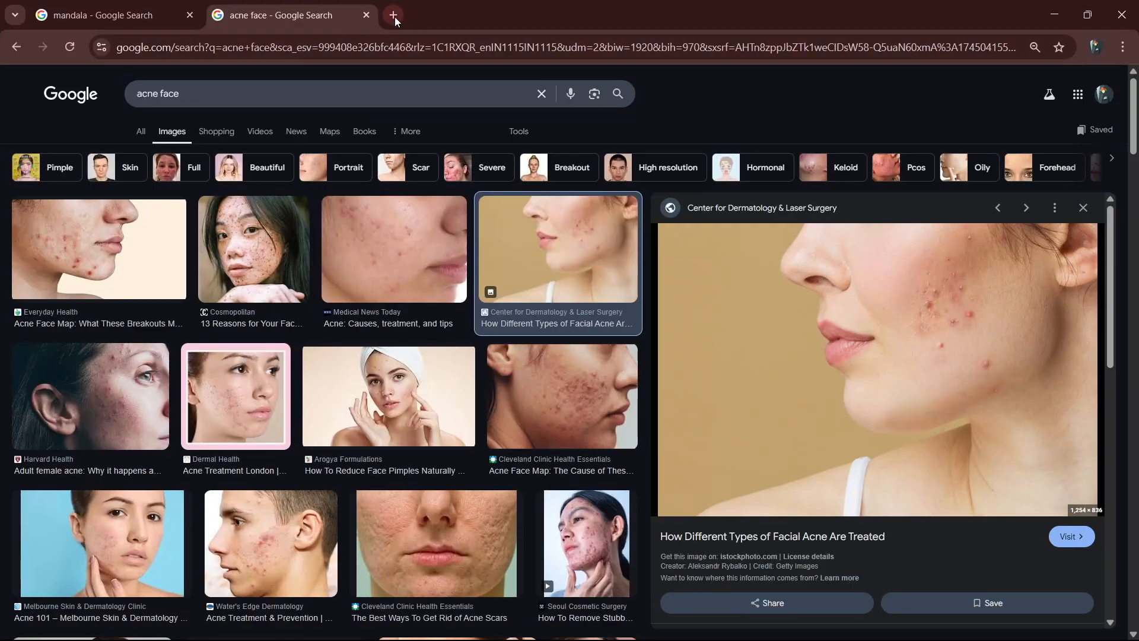
click(394, 17)
click(412, 47)
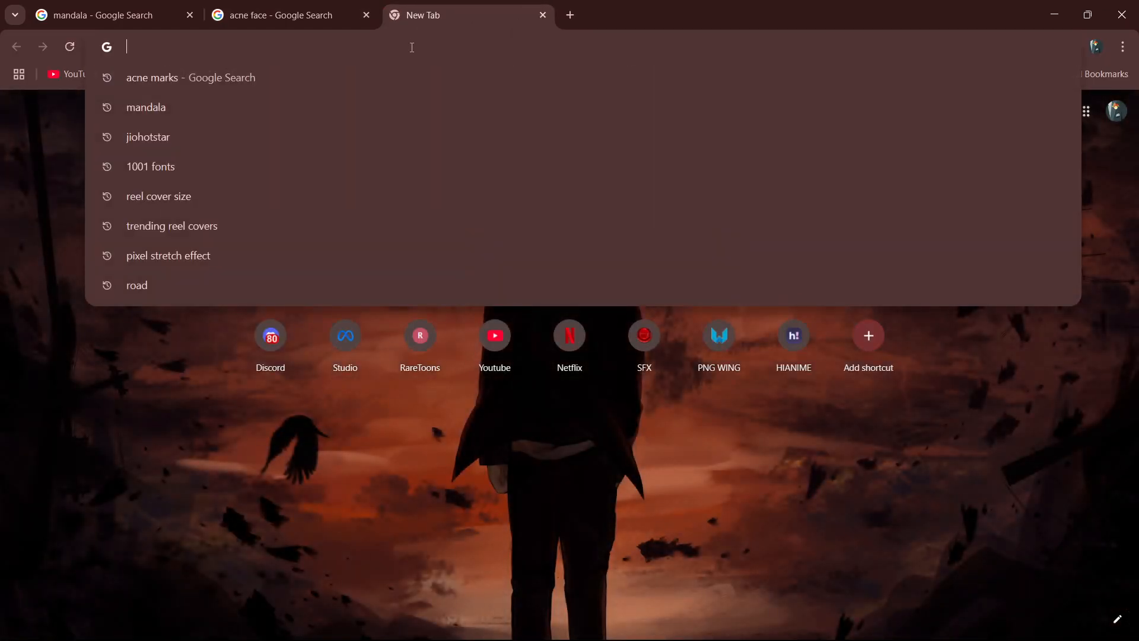
text(ball o)
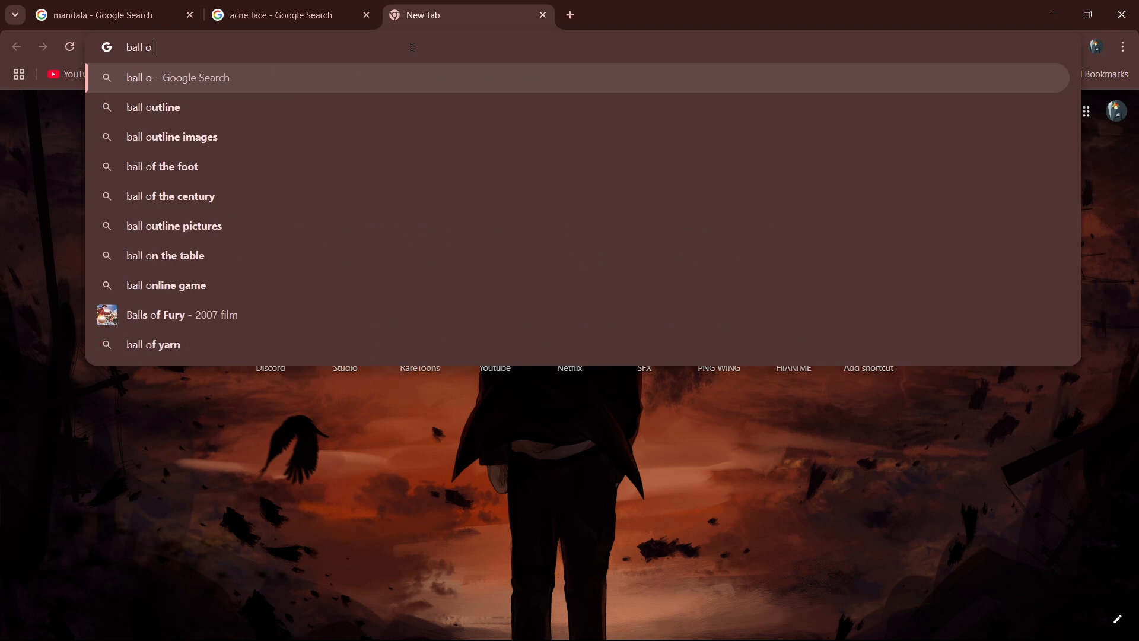
text(n grass)
key(Return)
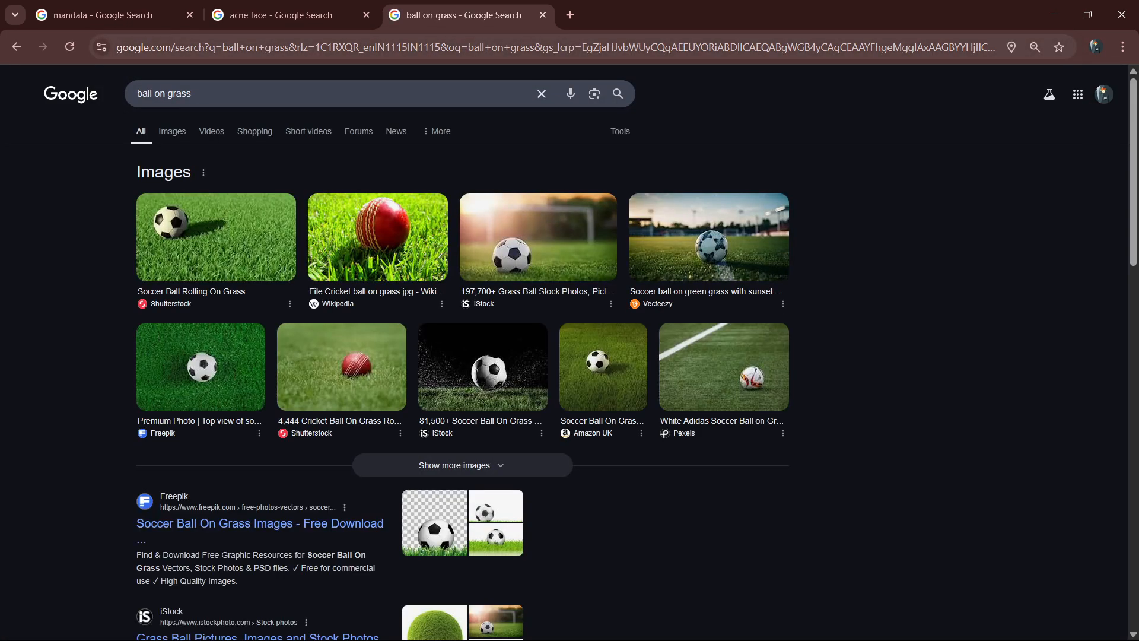
click(167, 135)
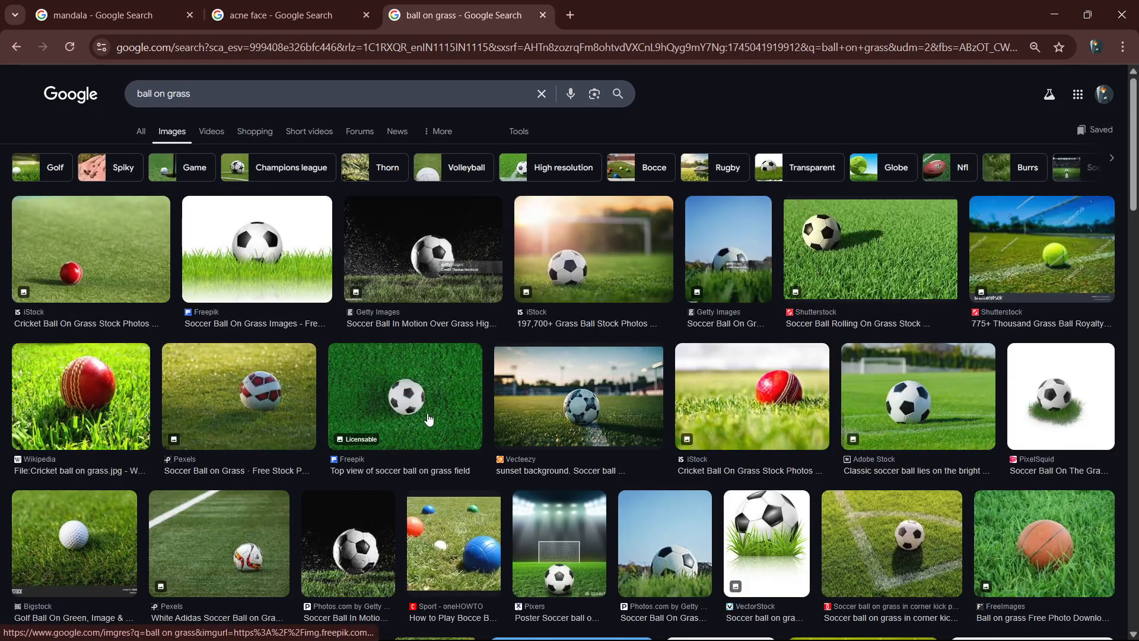
Copy Freepik's top-view photo of a soccer ball on a grass field and paste it into the Photoshop document.
click(429, 419)
right_click(924, 314)
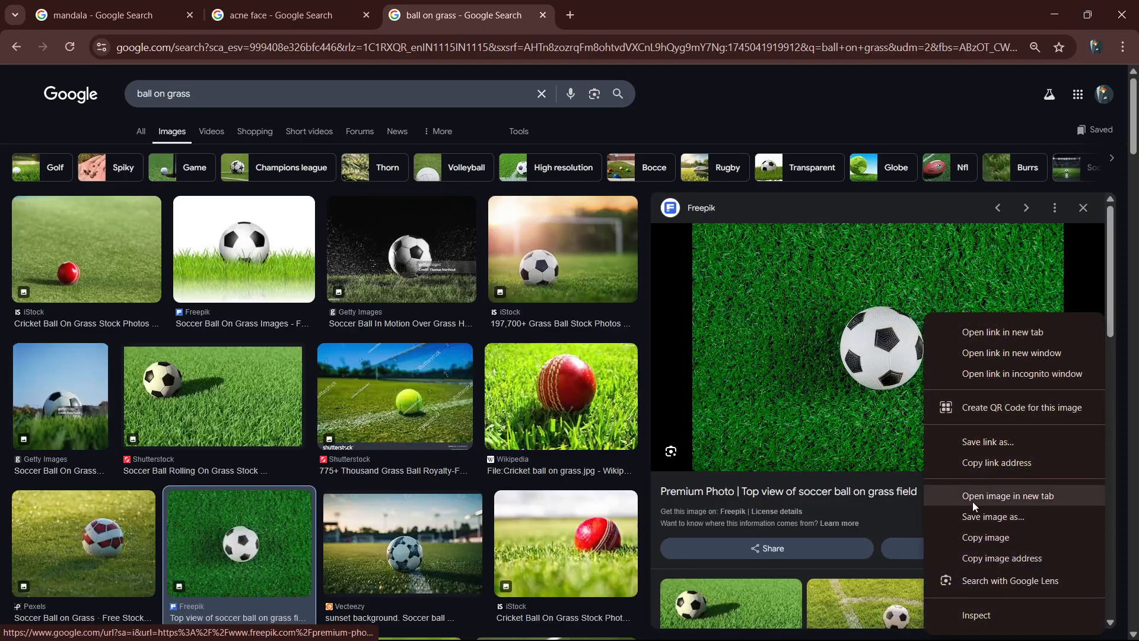
click(986, 537)
key(alt+Tab)
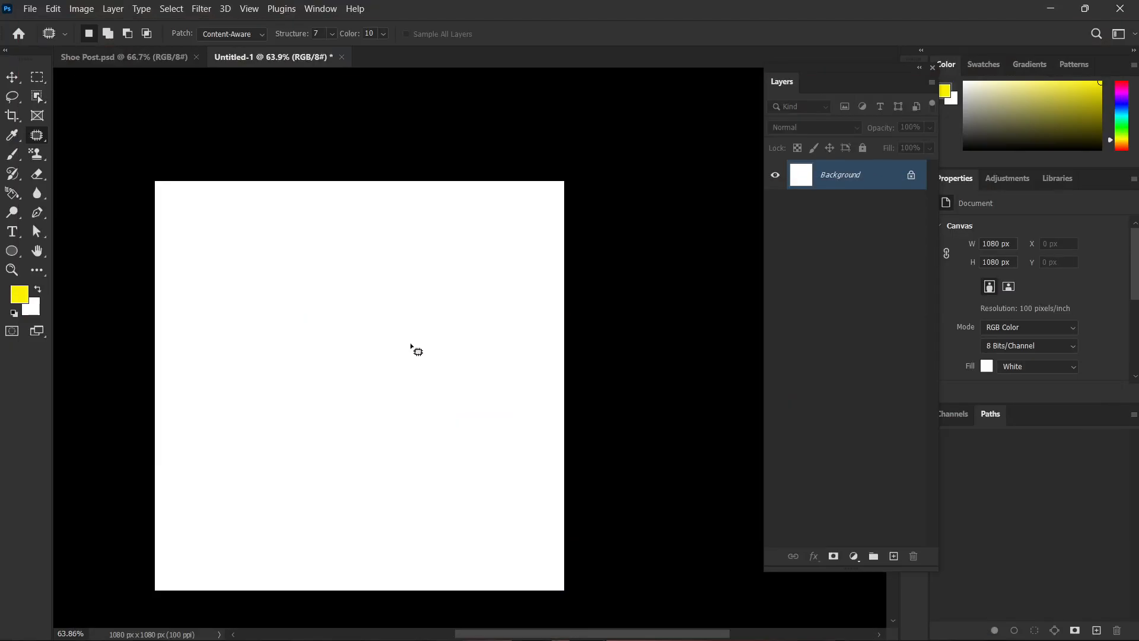
key(ctrl+v)
scroll(430, 368, up, 6)
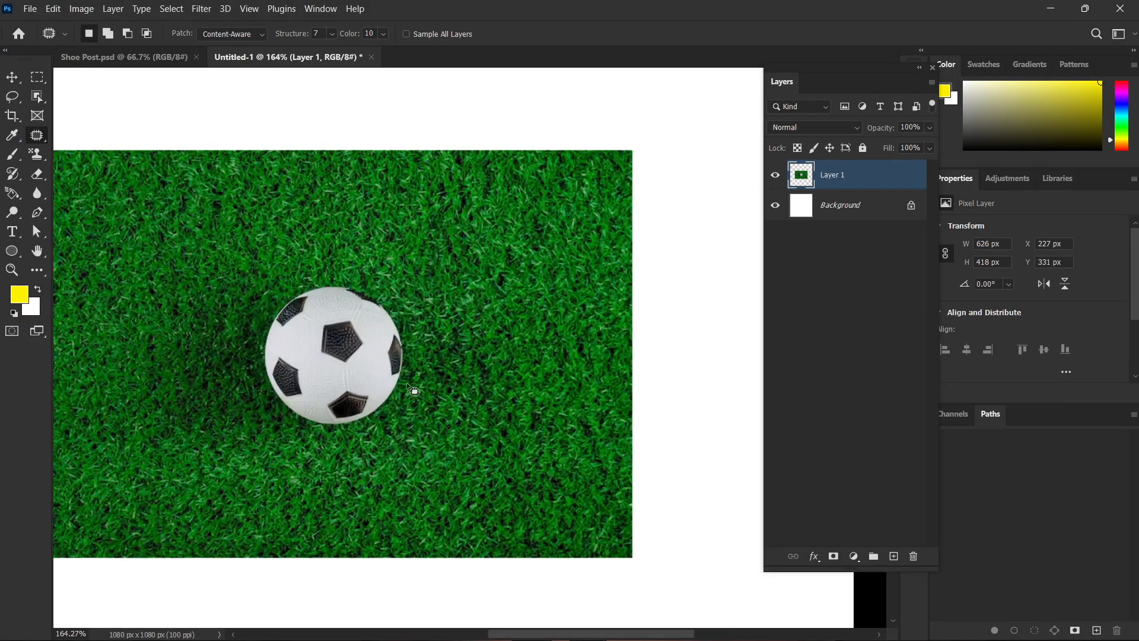
scroll(455, 384, down, 2)
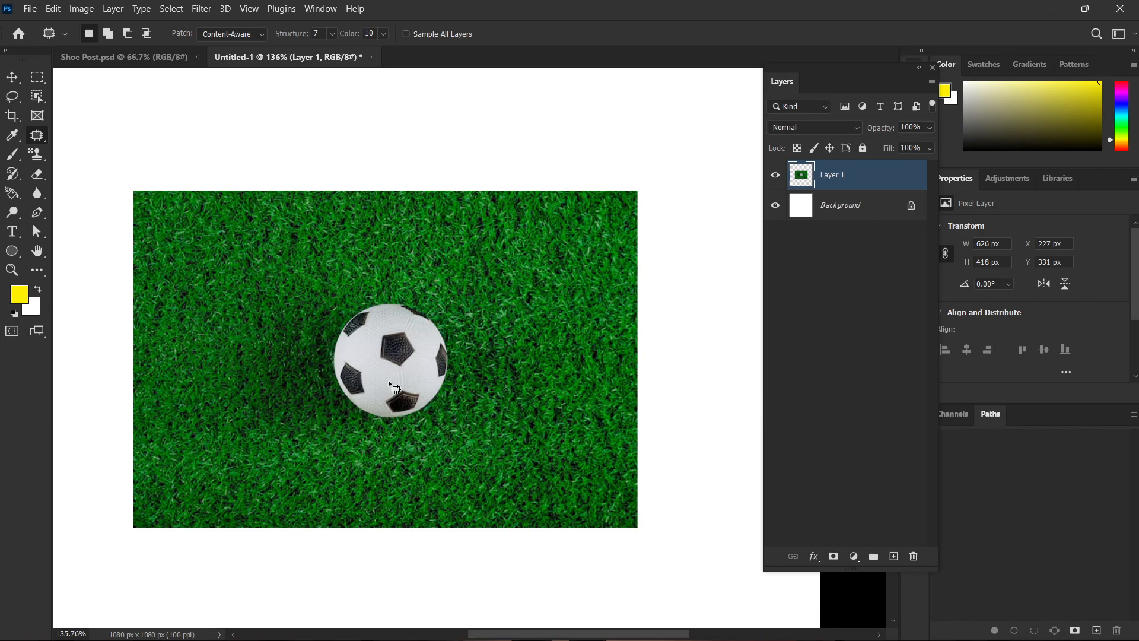
Outline the soccer ball loosely with the Patch tool, replace it with the grass beside it, and clear the selection.
right_click(33, 143)
click(103, 162)
mouse_move(337, 298)
mouse_down()
mouse_move(315, 320)
mouse_move(318, 359)
mouse_up()
mouse_move(348, 408)
mouse_down()
mouse_move(394, 422)
mouse_move(384, 409)
mouse_up()
click(380, 324)
mouse_move(441, 439)
mouse_down()
mouse_move(366, 448)
mouse_move(296, 399)
mouse_move(321, 312)
mouse_move(396, 287)
mouse_up()
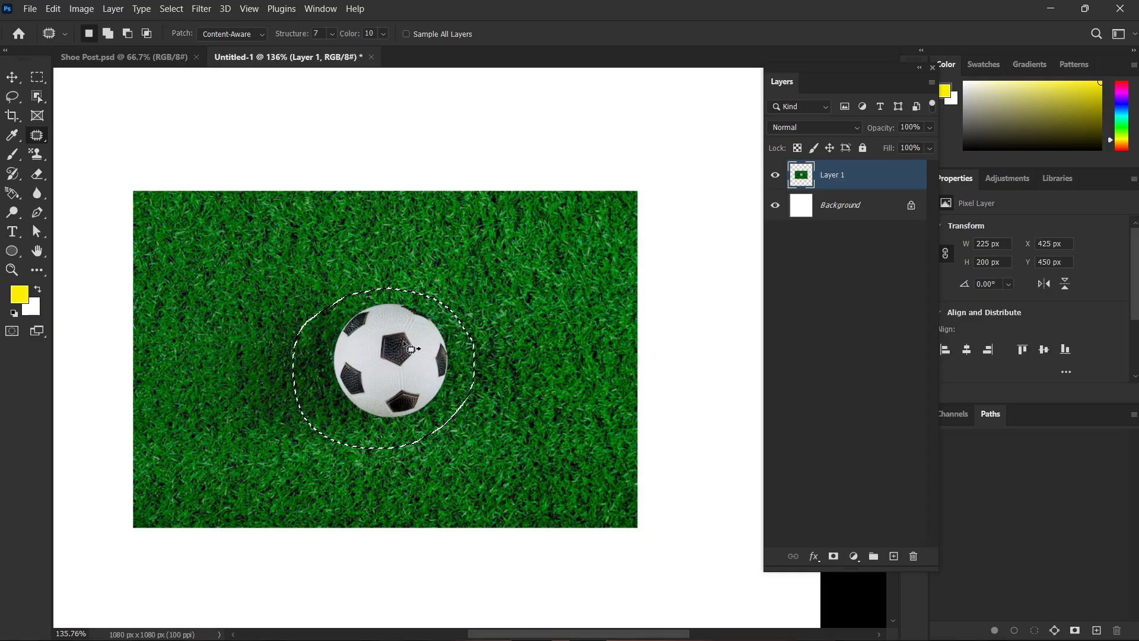
drag(411, 349, 575, 358)
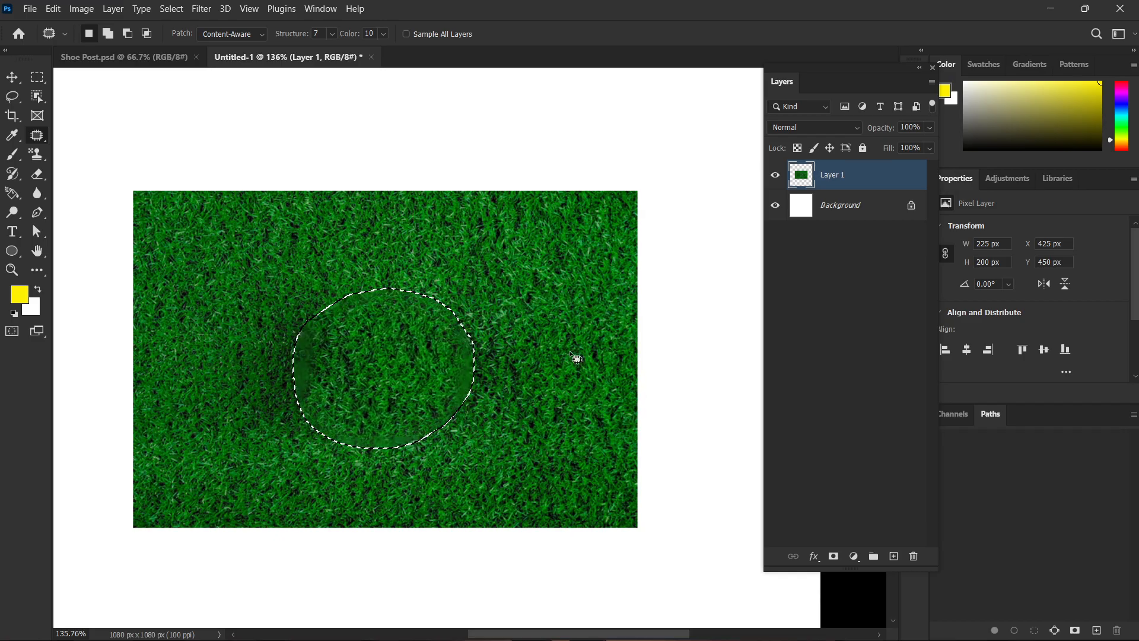
key(ctrl+d)
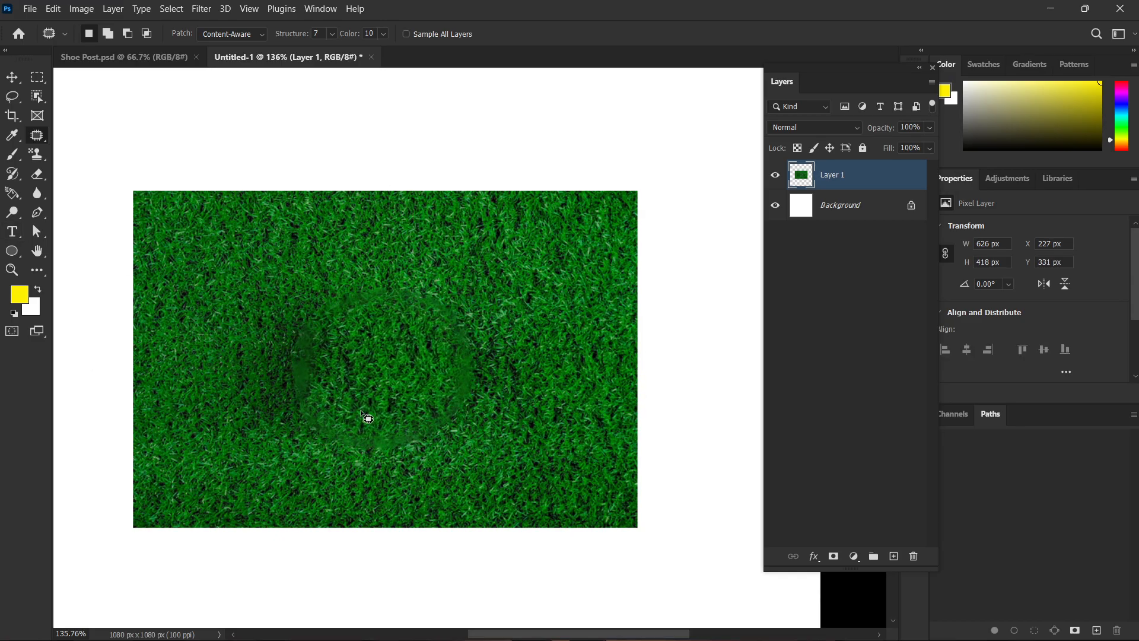
Undo the deselection, the grass patch and the outline around the ball.
key(ctrl+z)
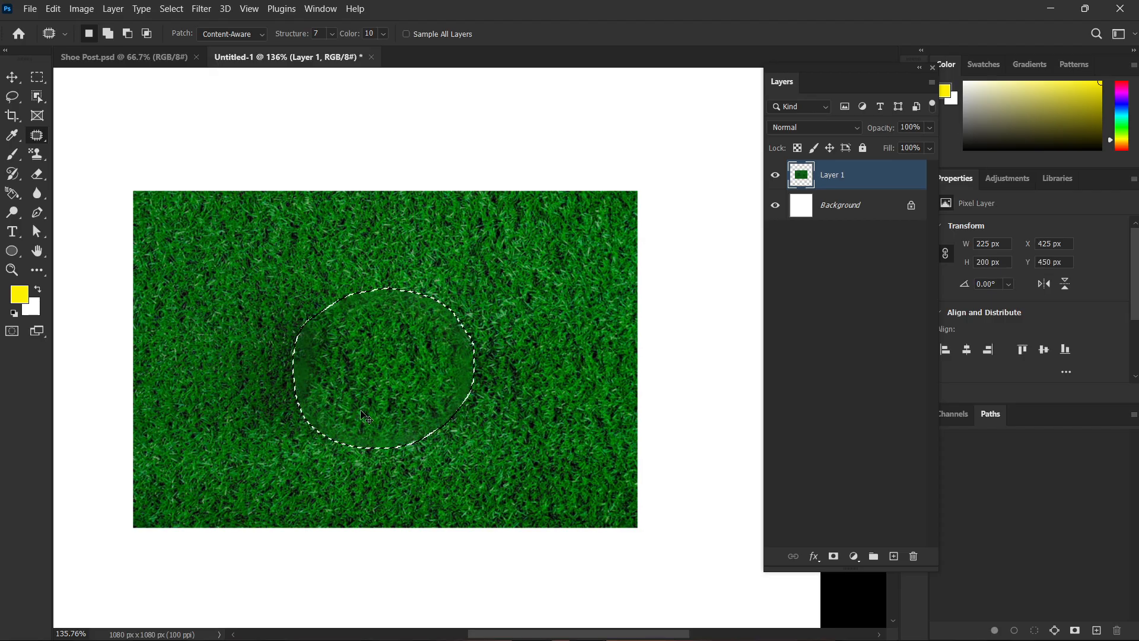
key(ctrl+z)
key(ctrl+z)
Draw a tighter Patch tool selection, about 183 × 158 px, around the soccer ball.
scroll(392, 405, up, 2)
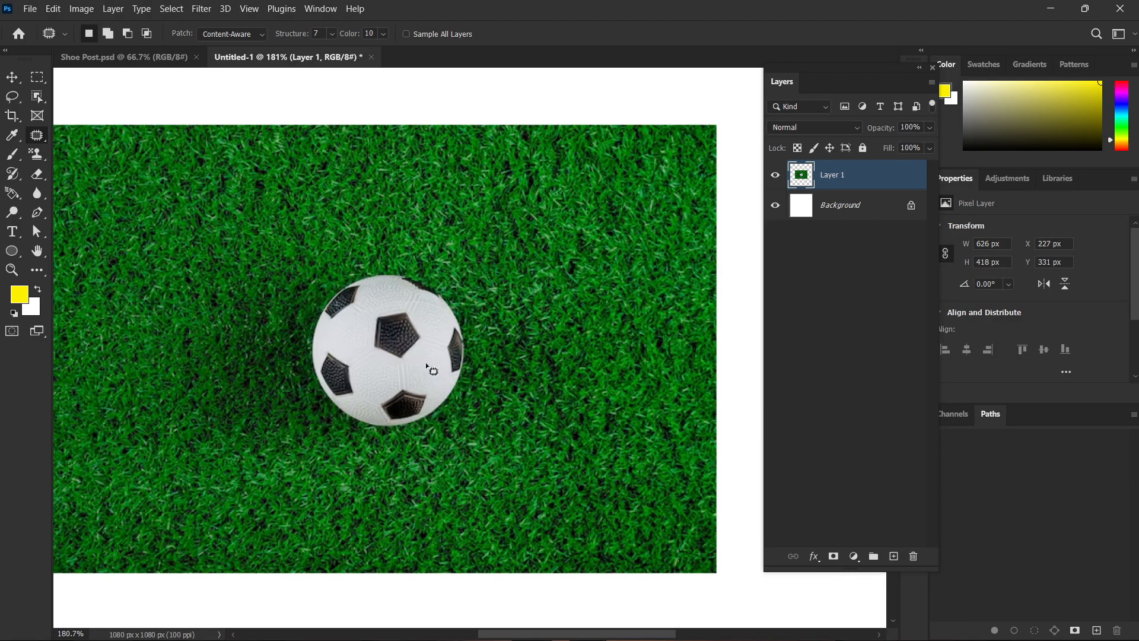
drag(424, 273, 469, 318)
drag(475, 371, 457, 412)
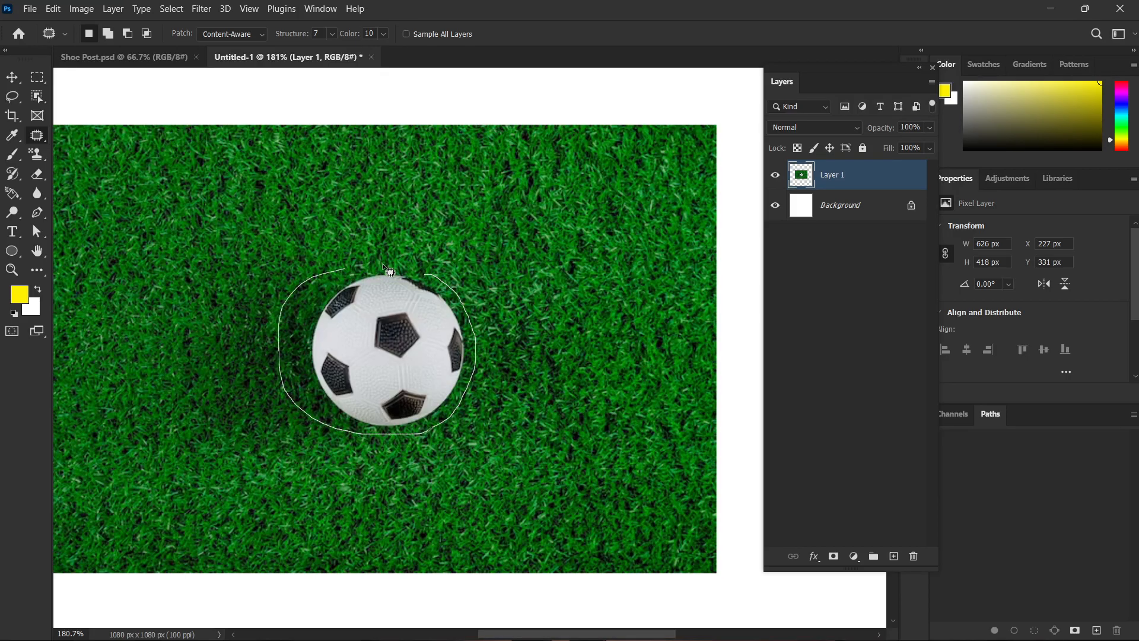
scroll(414, 288, down, 2)
drag(436, 273, 500, 291)
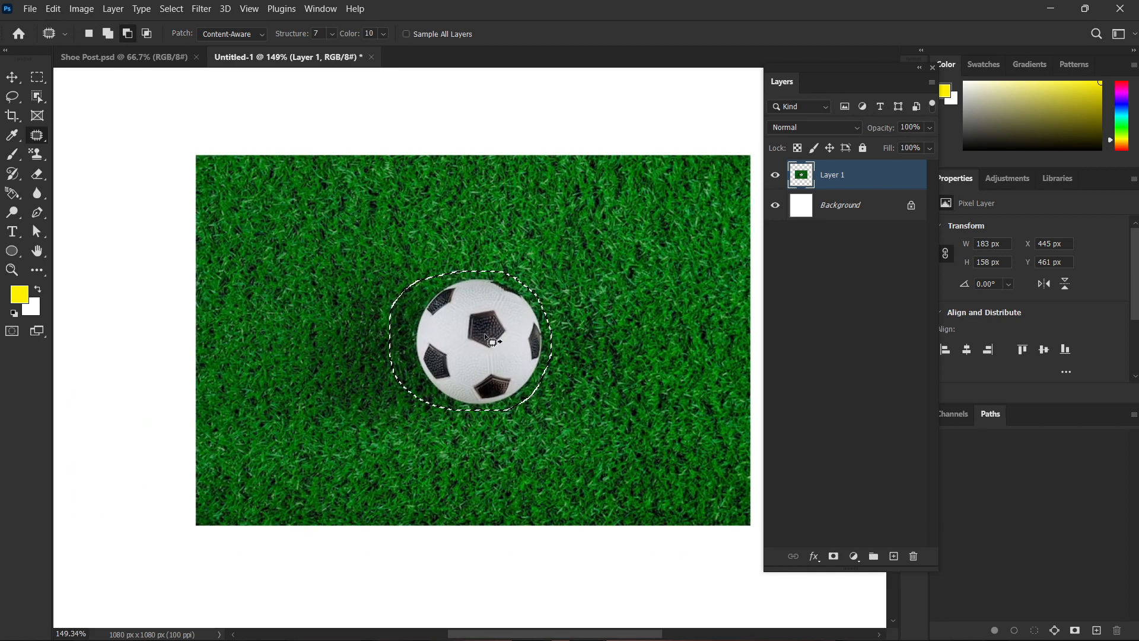
Patch the selected soccer ball with the grass above and to its left, and clear the selection.
mouse_move(484, 333)
mouse_down()
mouse_move(358, 336)
mouse_move(270, 320)
mouse_move(308, 237)
mouse_up()
key(ctrl+d)
scroll(516, 378, down, 1)
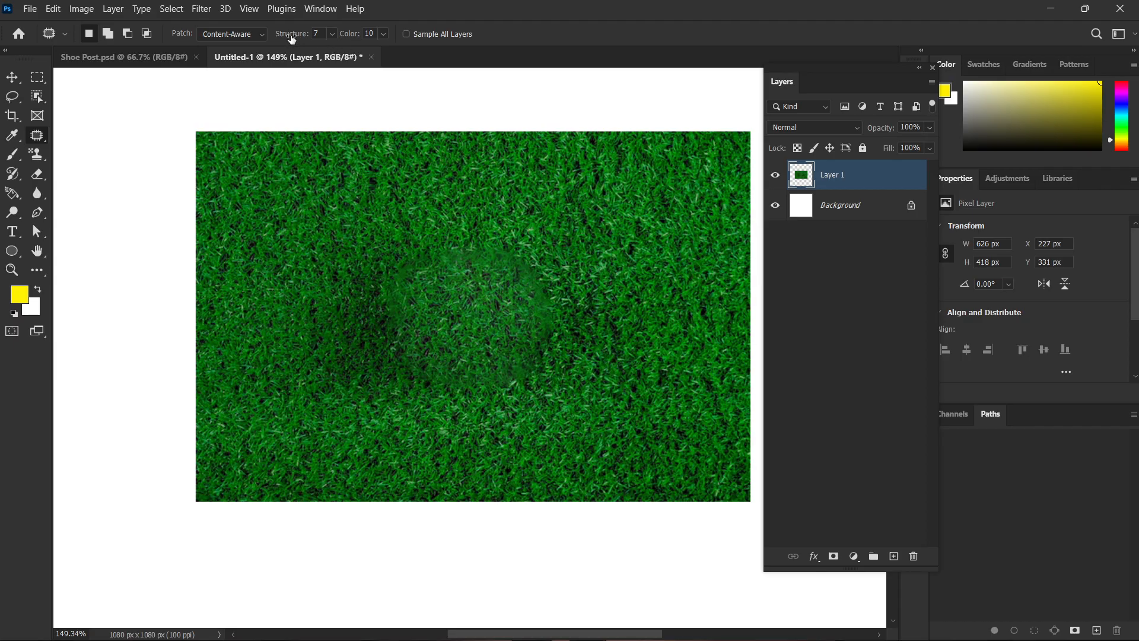
Undo the deselection, the grass patch and the 183 × 158 px outline around the ball.
drag(313, 34, 316, 34)
key(ctrl+z)
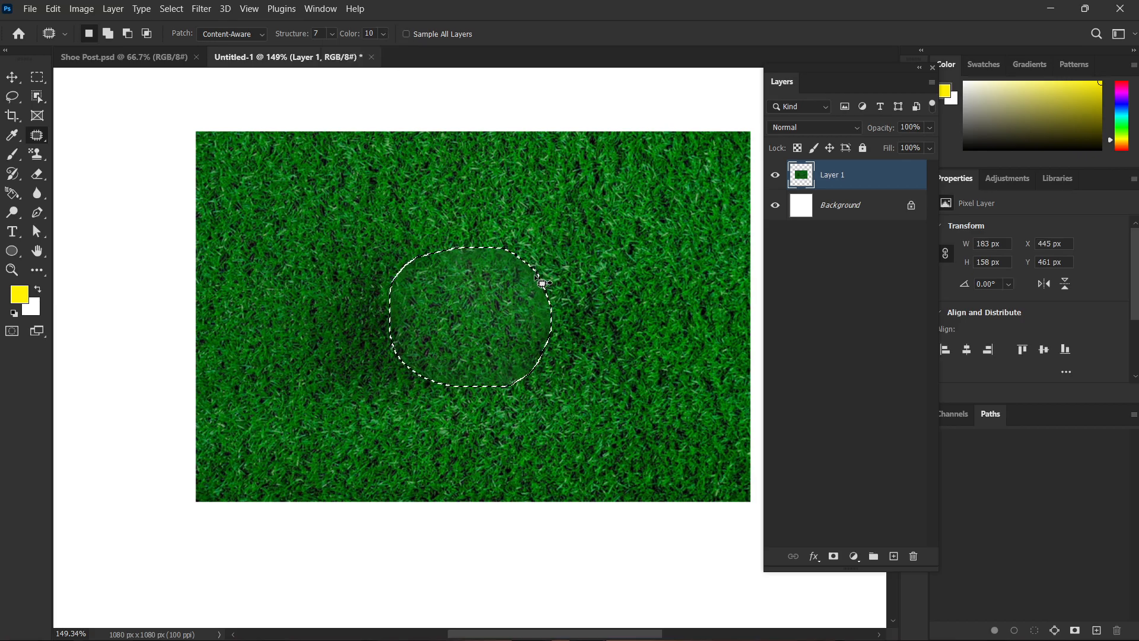
key(ctrl+z)
click(555, 294)
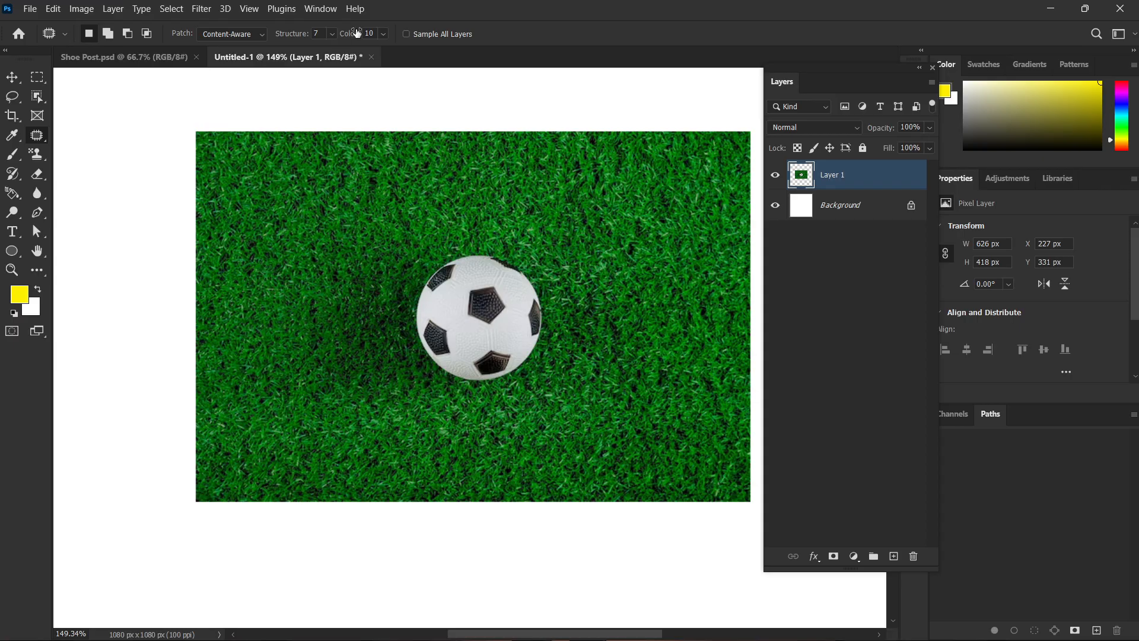
Set the Patch tool's Color to 0 and Structure to 1, and outline the ball about 179 × 177 px.
drag(353, 33, 208, 40)
drag(295, 37, 226, 137)
mouse_move(411, 283)
mouse_down()
mouse_move(408, 357)
mouse_move(422, 375)
mouse_up()
drag(532, 269, 469, 243)
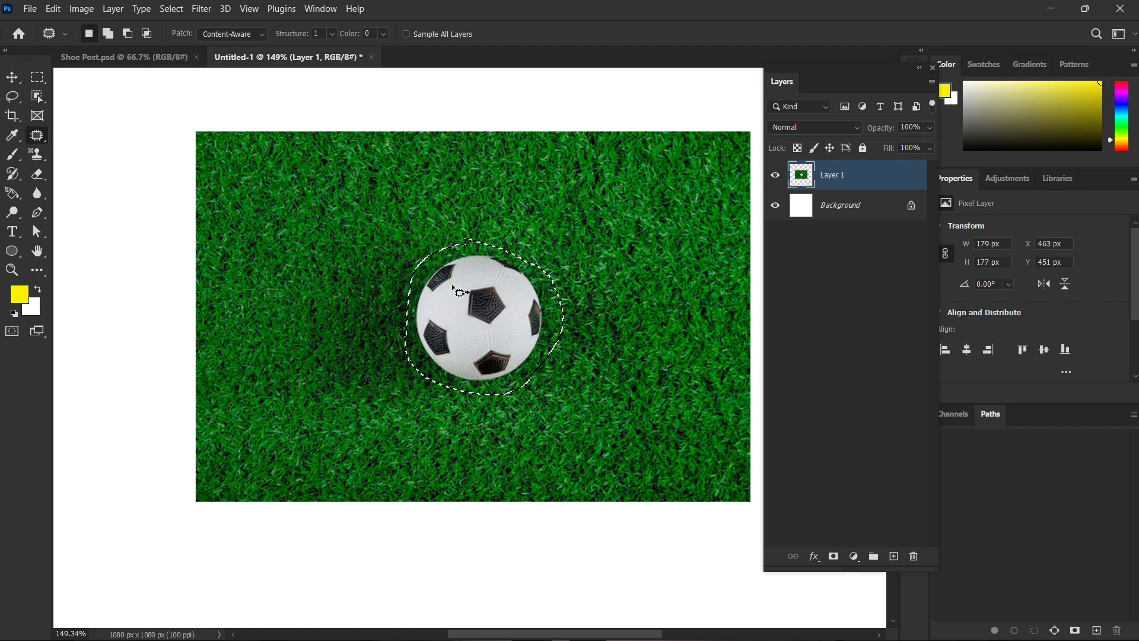
Replace the outlined ball with the upper-left grass using Structure 1 and Color 0, clear the selection, and inspect the blend.
mouse_move(481, 309)
mouse_down()
mouse_move(331, 210)
mouse_move(315, 215)
mouse_up()
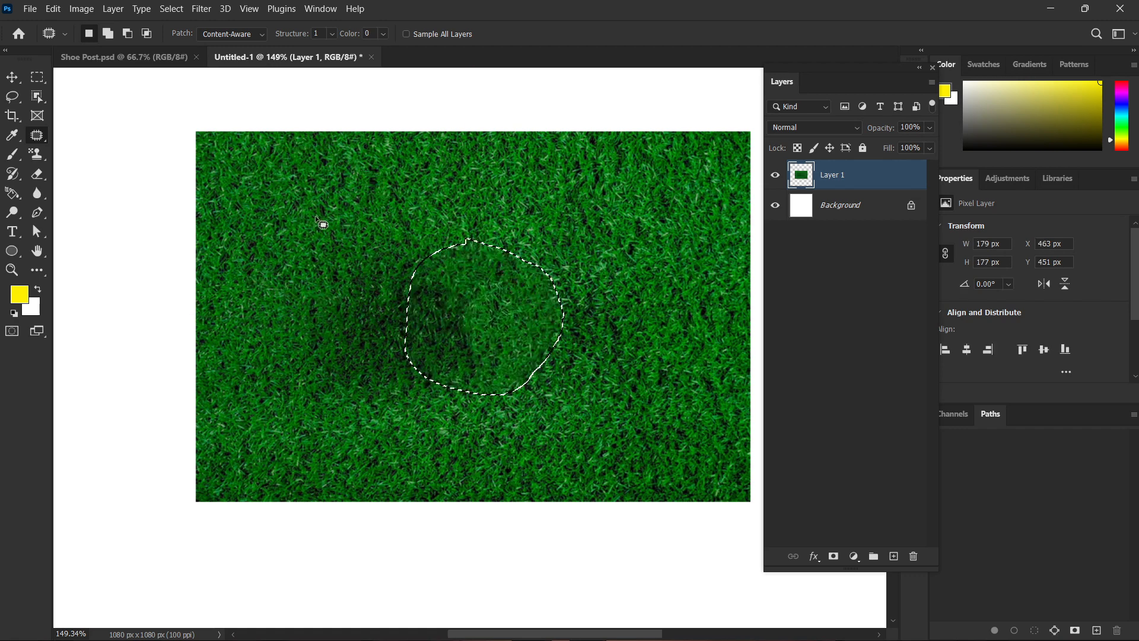
key(ctrl+d)
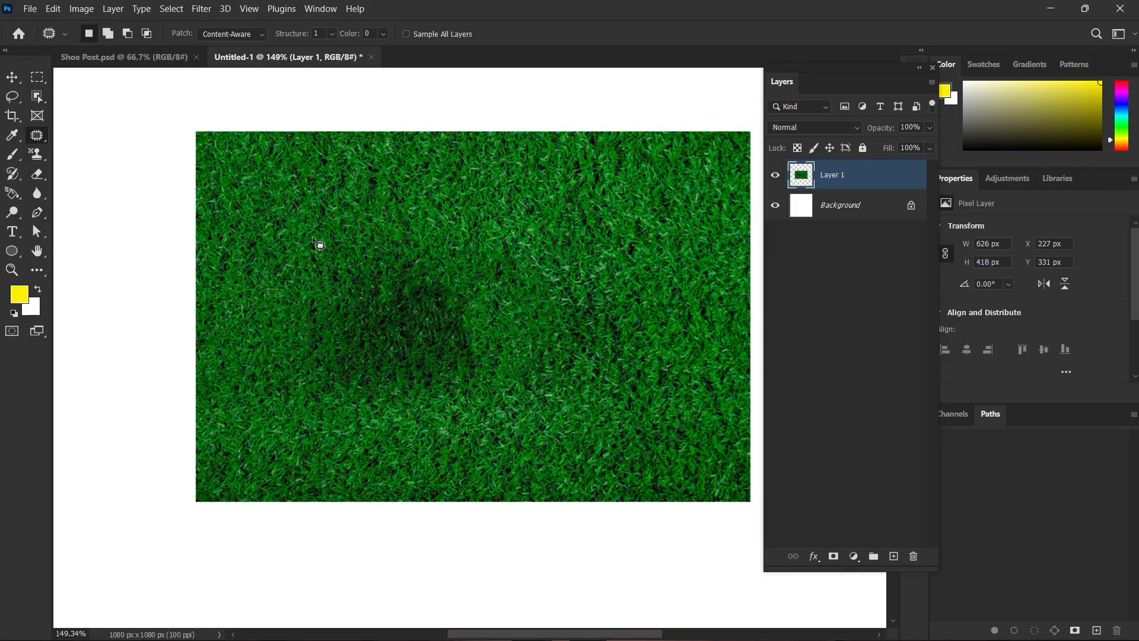
scroll(522, 346, down, 4)
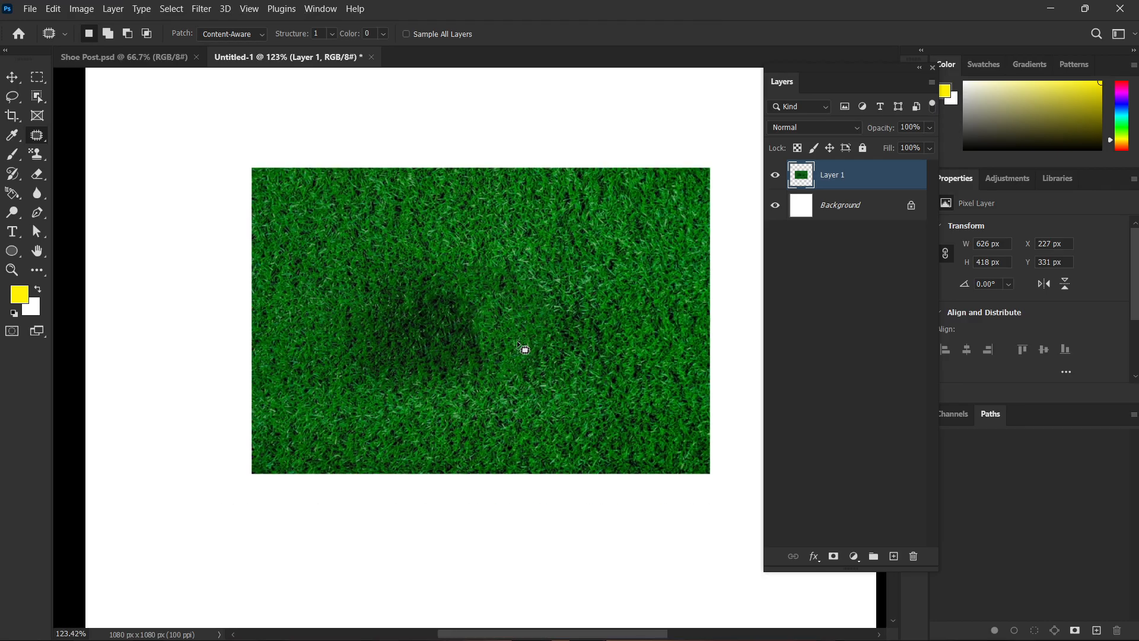
drag(543, 343, 504, 323)
scroll(486, 322, up, 4)
Undo the Structure 1 patch together with its deselection and outline.
key(ctrl+z)
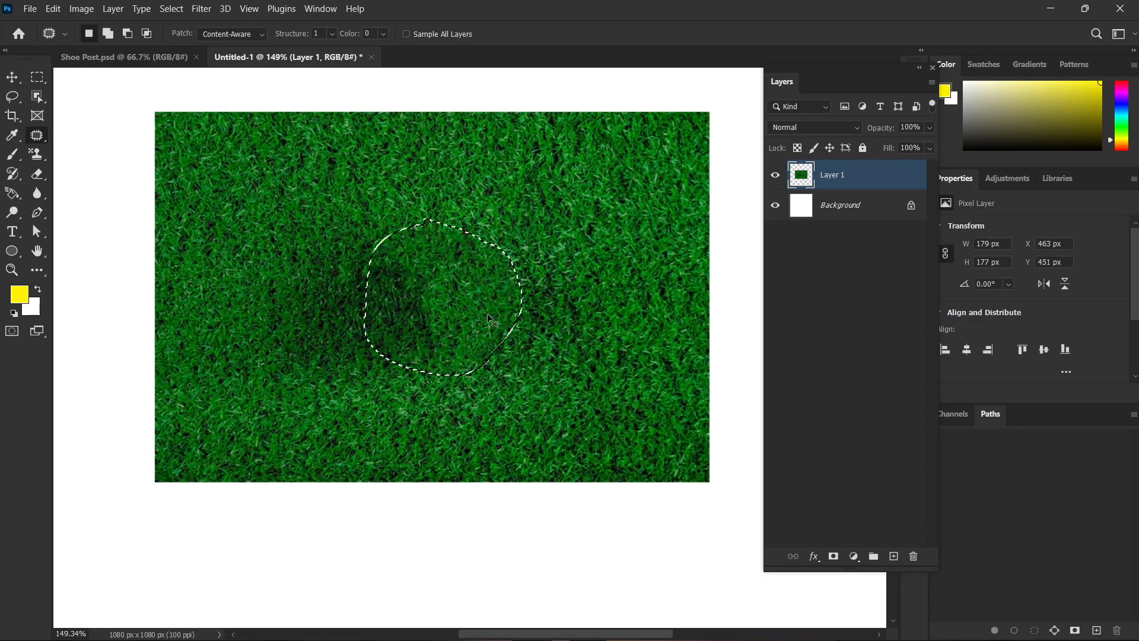
key(ctrl+z)
key(ctrl+z)
Set the Patch tool's Structure to 7 and Color to 6, and outline the ball about 165 × 162 px.
scroll(482, 277, up, 4)
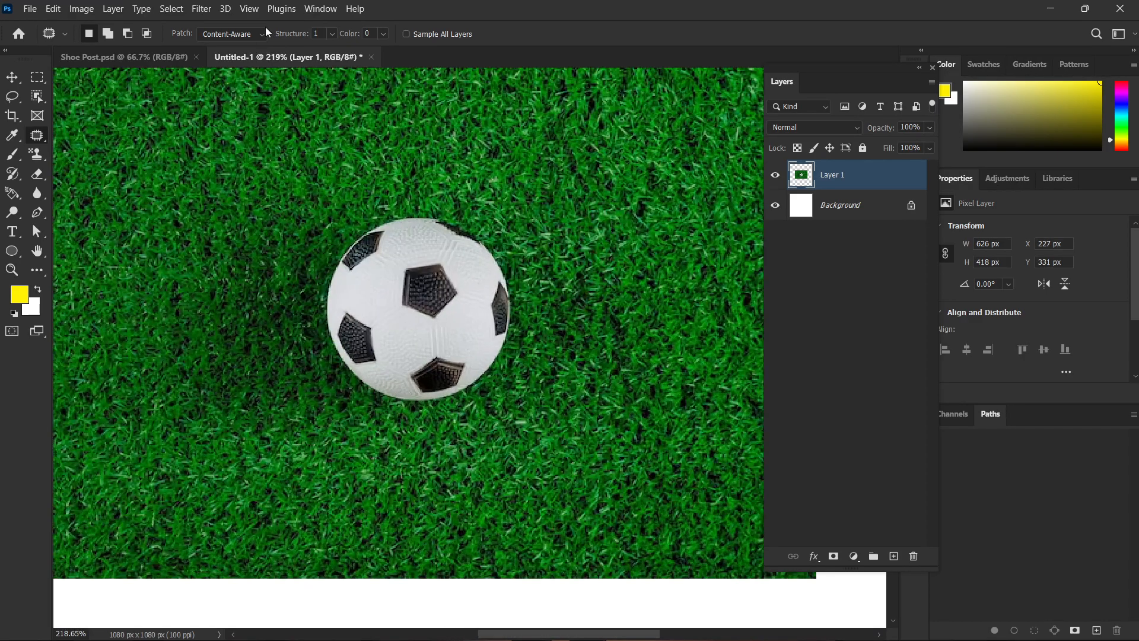
drag(298, 39, 585, 149)
drag(347, 37, 390, 197)
mouse_move(515, 270)
mouse_down()
mouse_move(525, 334)
mouse_move(490, 378)
mouse_up()
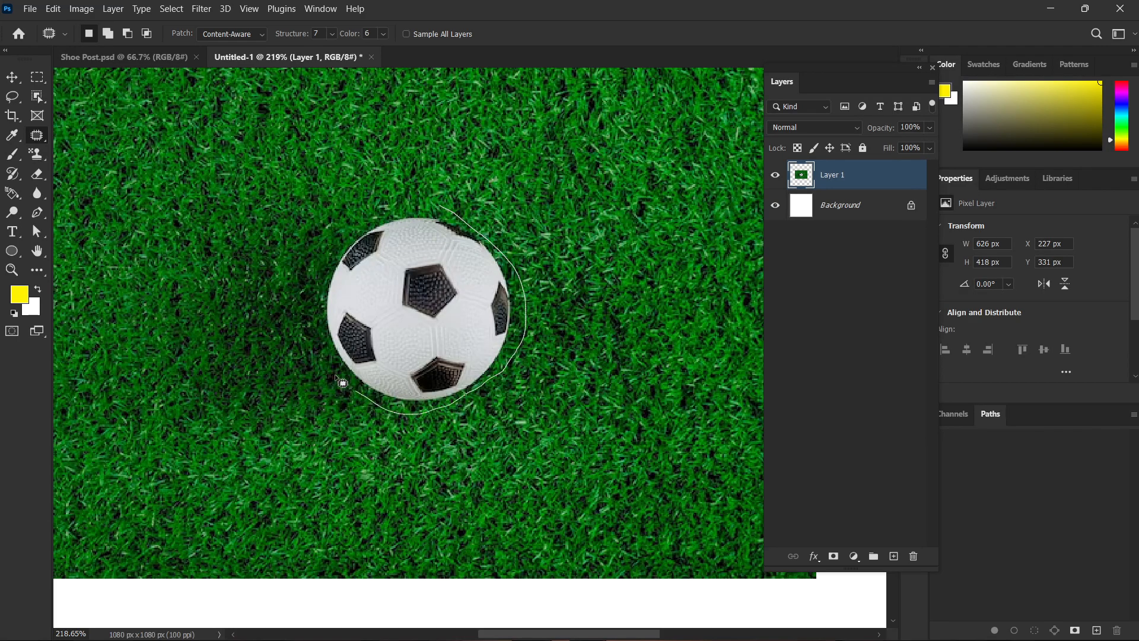
mouse_move(337, 378)
mouse_down()
mouse_move(313, 345)
mouse_move(313, 286)
mouse_move(359, 219)
mouse_move(440, 203)
mouse_up()
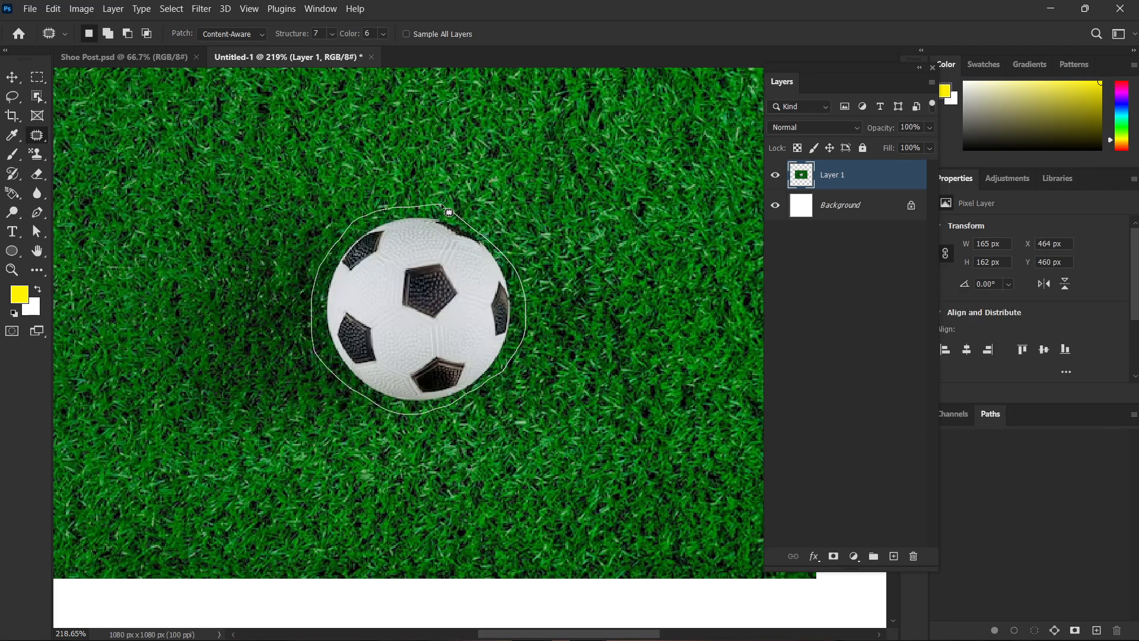
Replace the outlined ball with the grass above and to its right, clear the selection, and inspect the patched area.
scroll(441, 203, down, 5)
mouse_move(424, 272)
mouse_down()
mouse_move(557, 198)
mouse_move(547, 197)
mouse_up()
key(ctrl+d)
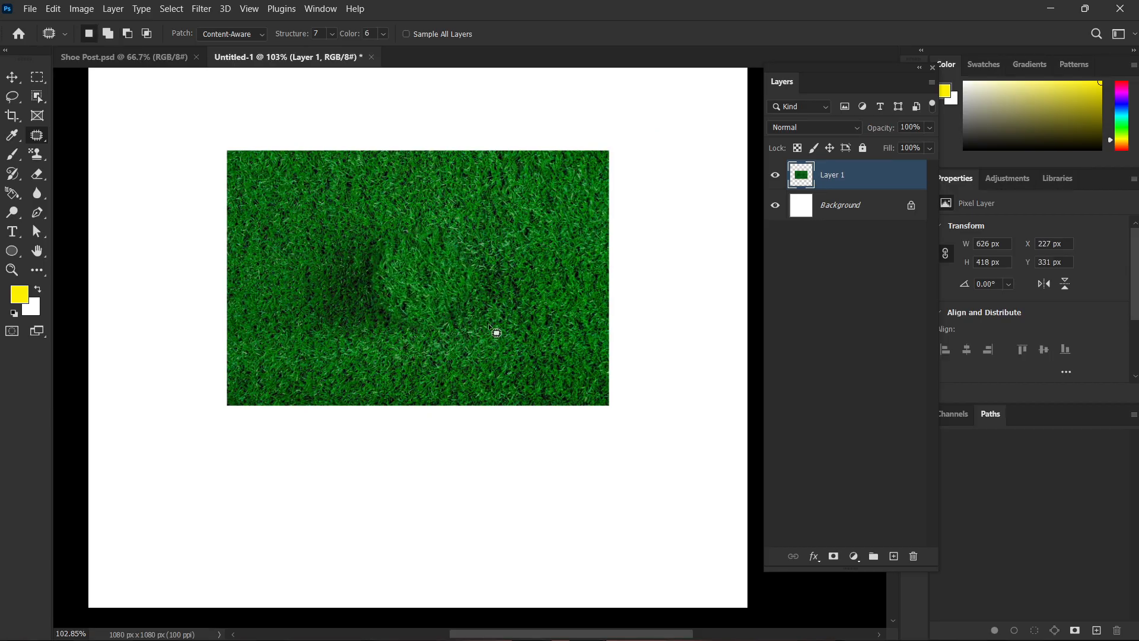
scroll(461, 308, up, 5)
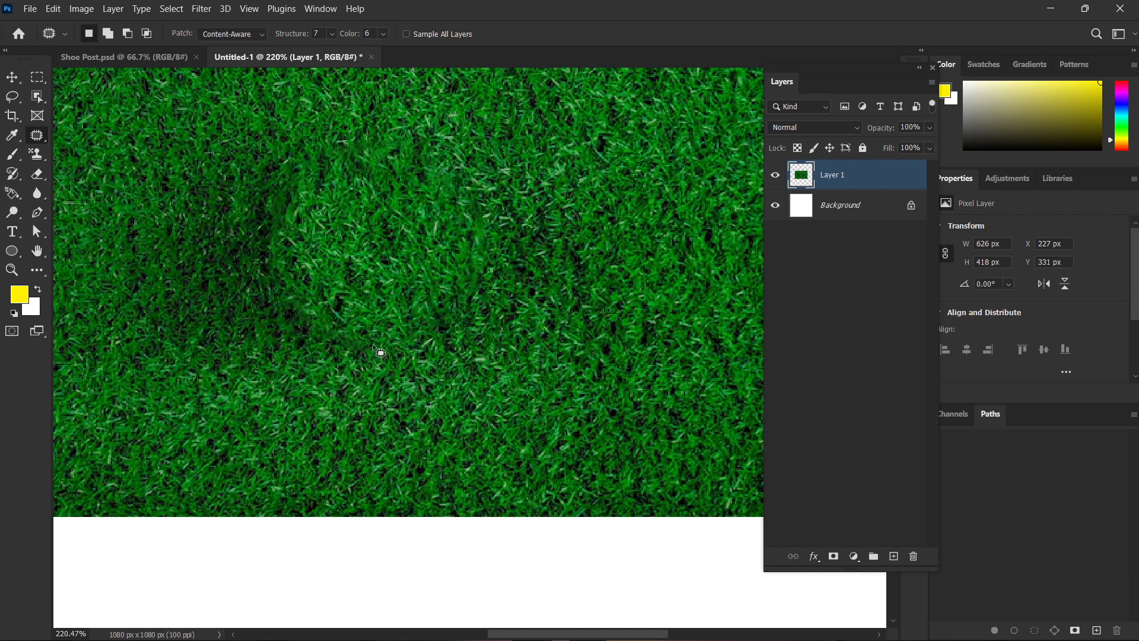
Undo the Structure 7, Color 6 patch together with its deselection and outline.
key(ctrl+z)
key(ctrl+z)
key(ctrl+z)
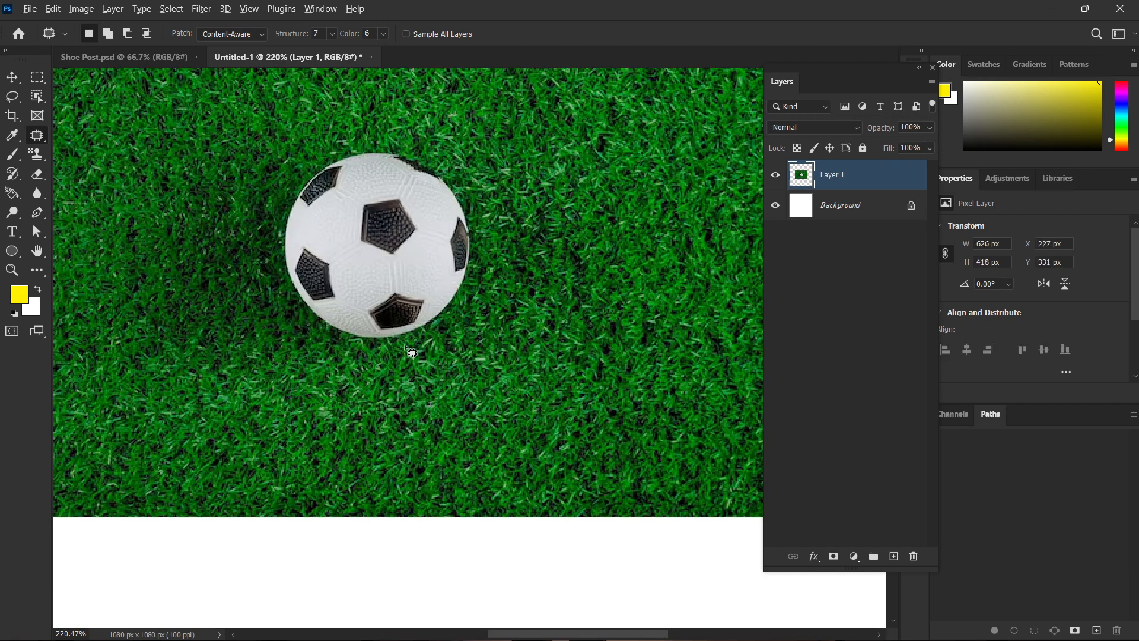
Set the Patch tool's Structure to 1 and Color to 0, and trace the ball closely, about 161 × 159 px.
scroll(404, 343, down, 1)
drag(291, 35, 3, 65)
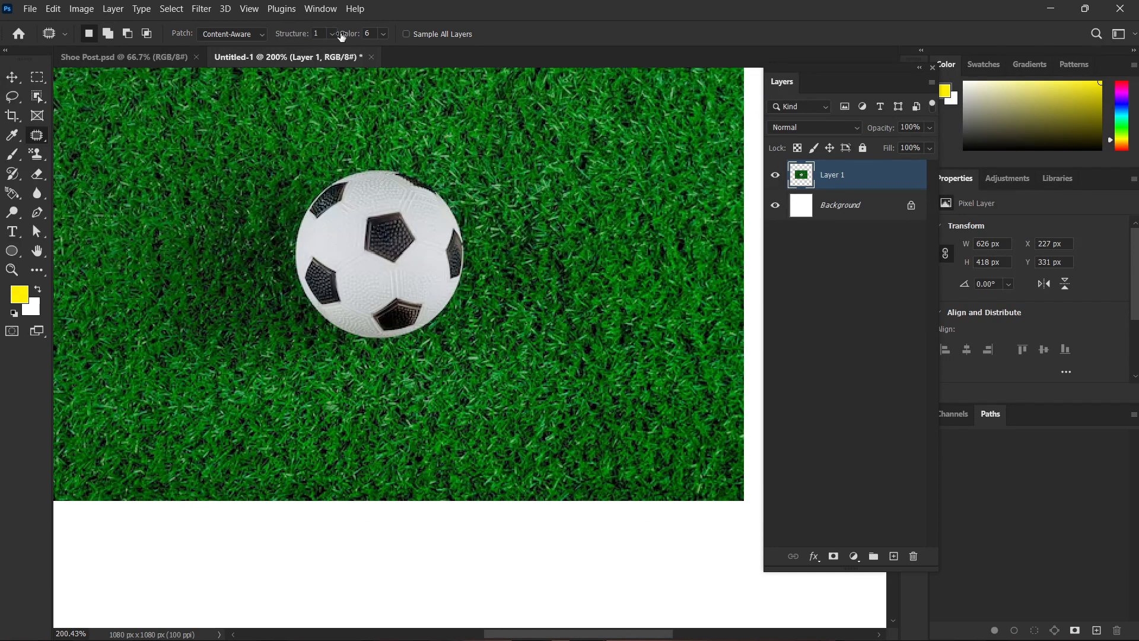
drag(342, 37, 252, 40)
drag(456, 200, 471, 241)
drag(376, 354, 296, 313)
mouse_move(287, 225)
mouse_down()
mouse_move(299, 188)
mouse_move(354, 159)
mouse_up()
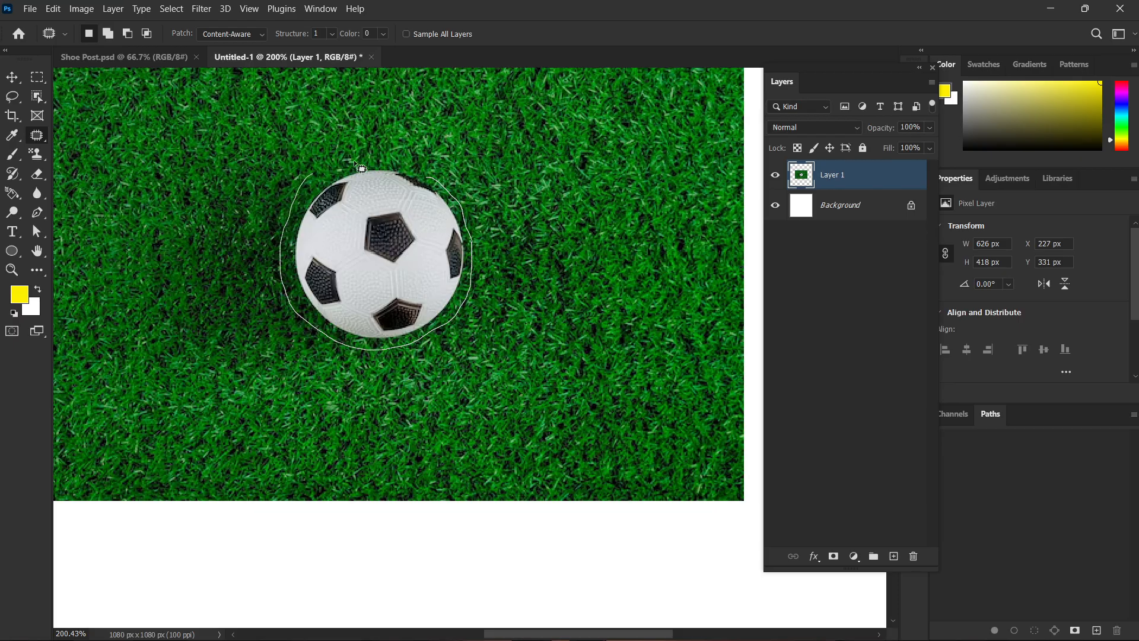
Patch the closely traced ball with the upper-right grass, clear the selection, and inspect the result at several magnifications.
scroll(398, 255, down, 2)
drag(392, 252, 551, 161)
key(ctrl+d)
scroll(534, 292, up, 2)
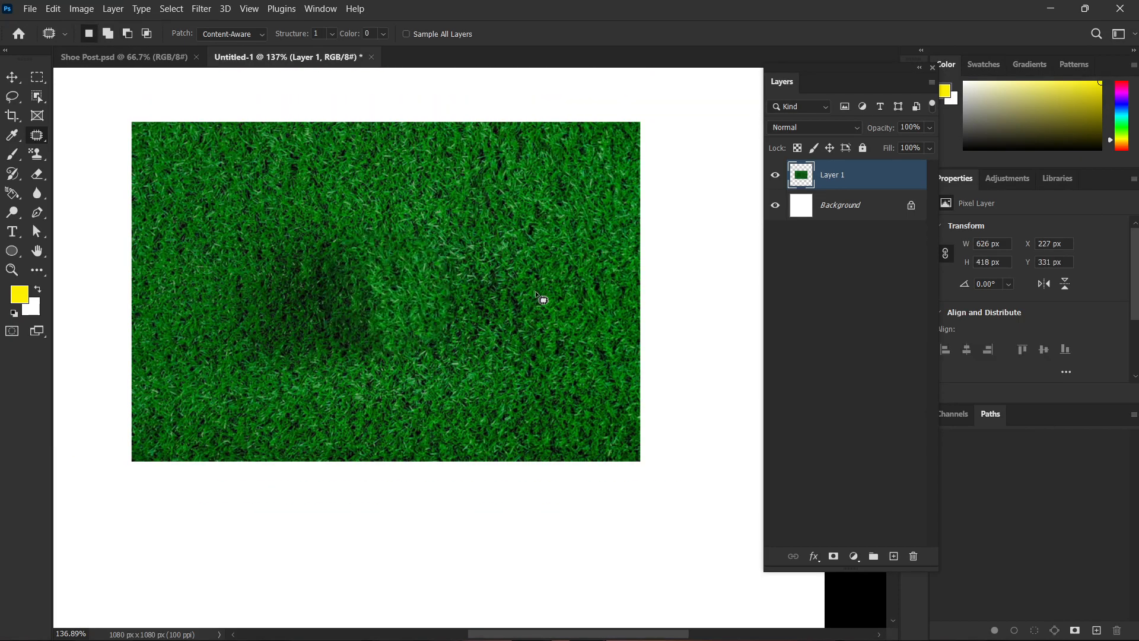
scroll(541, 309, up, 1)
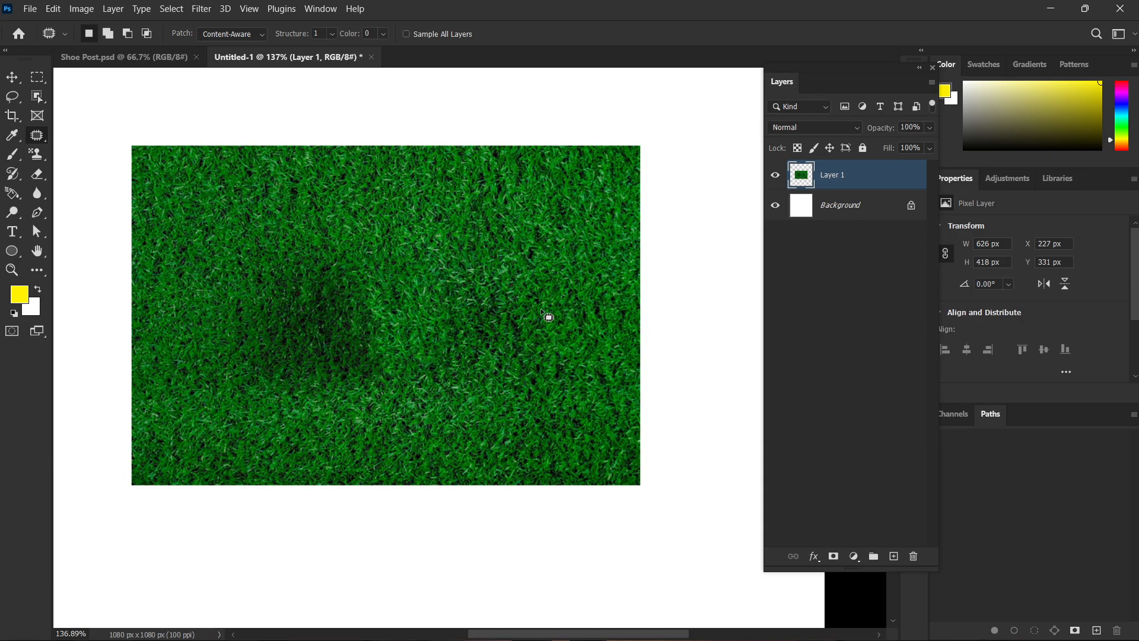
scroll(540, 308, down, 3)
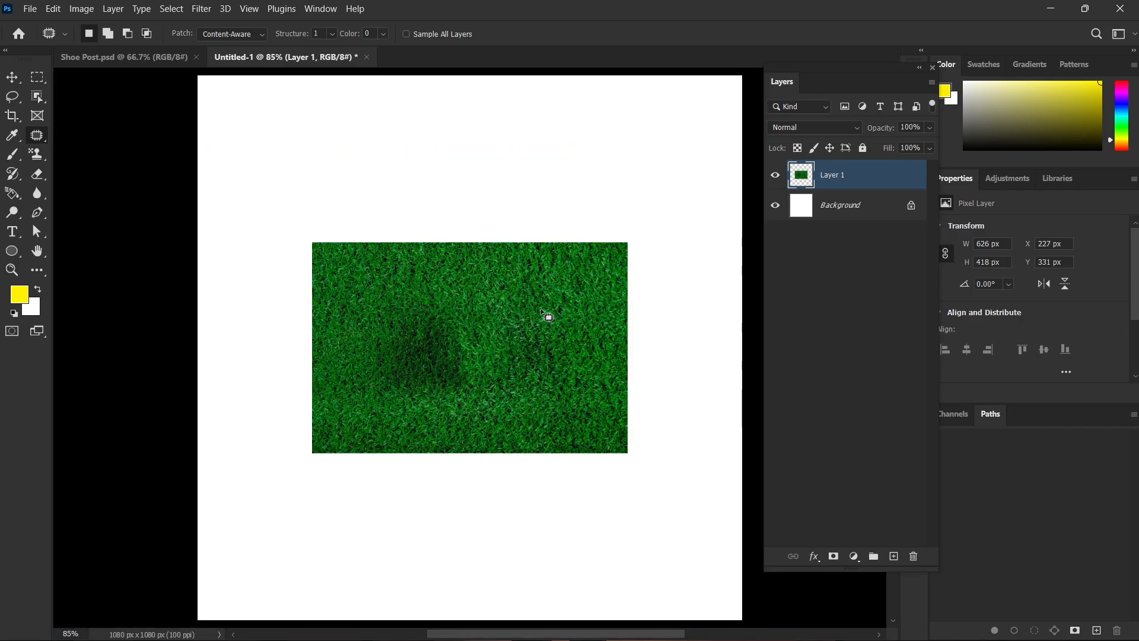
scroll(529, 309, up, 2)
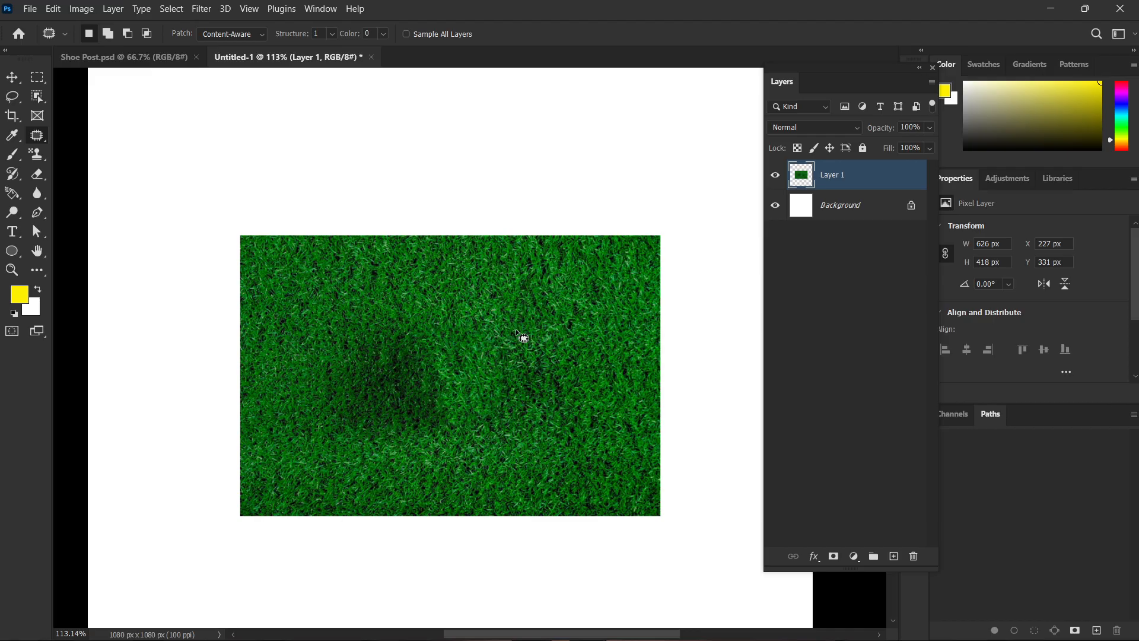
Undo the last grass patch and the close outline around the ball.
key(ctrl+z)
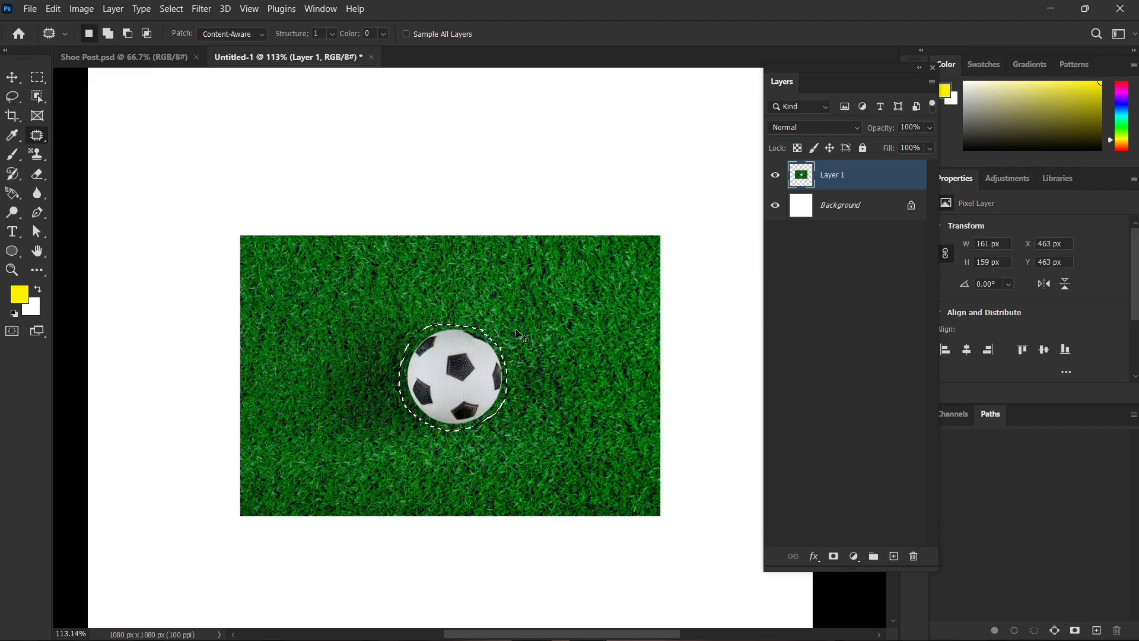
scroll(468, 362, down, 1)
scroll(463, 374, up, 3)
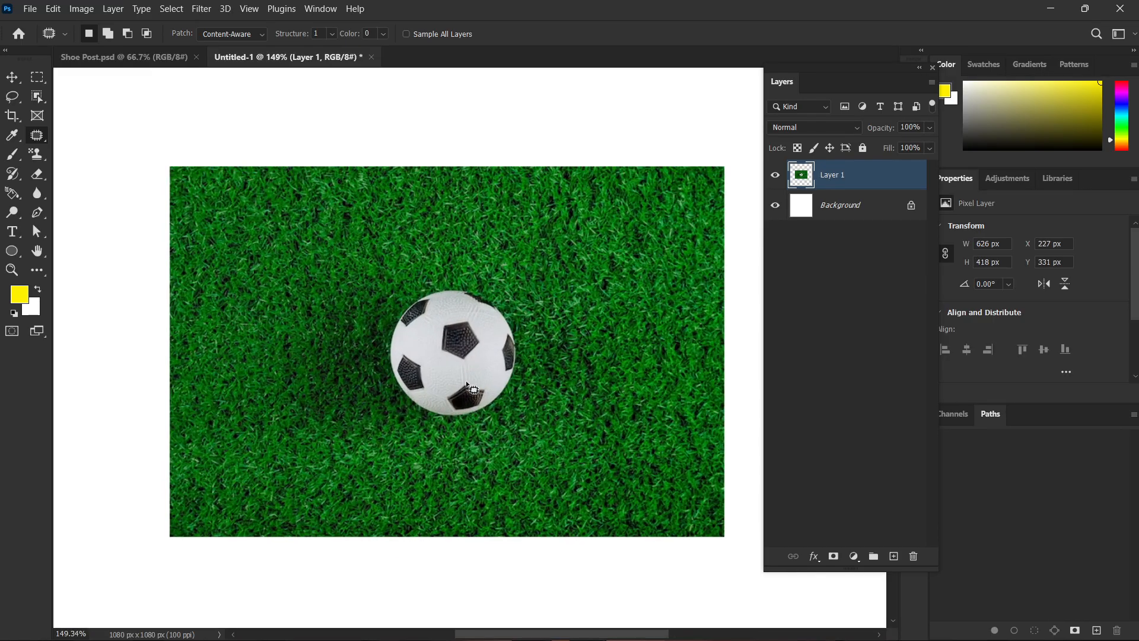
Draw an elliptical marquee about 202 × 175 px around the soccer ball and center it on the ball.
key(l)
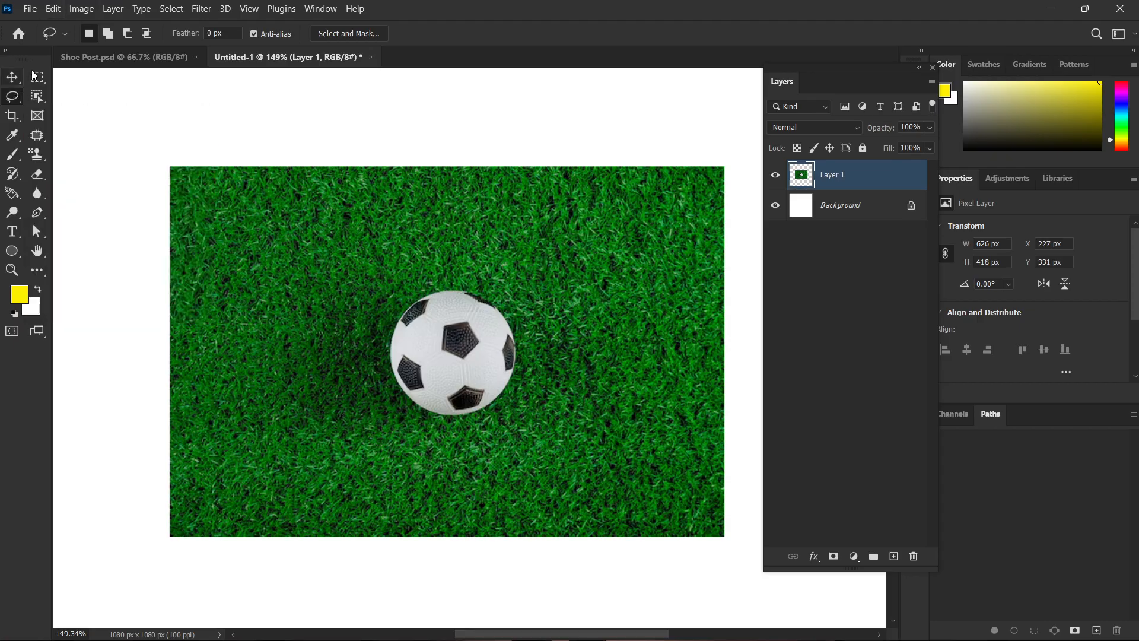
drag(38, 77, 74, 89)
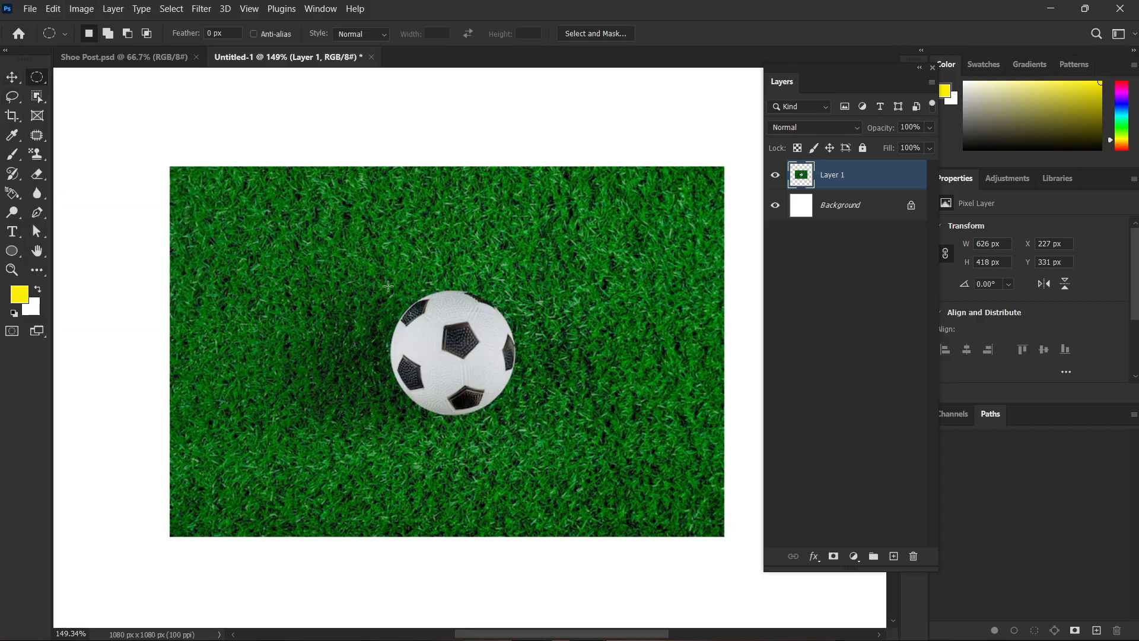
drag(378, 284, 557, 440)
drag(494, 357, 482, 346)
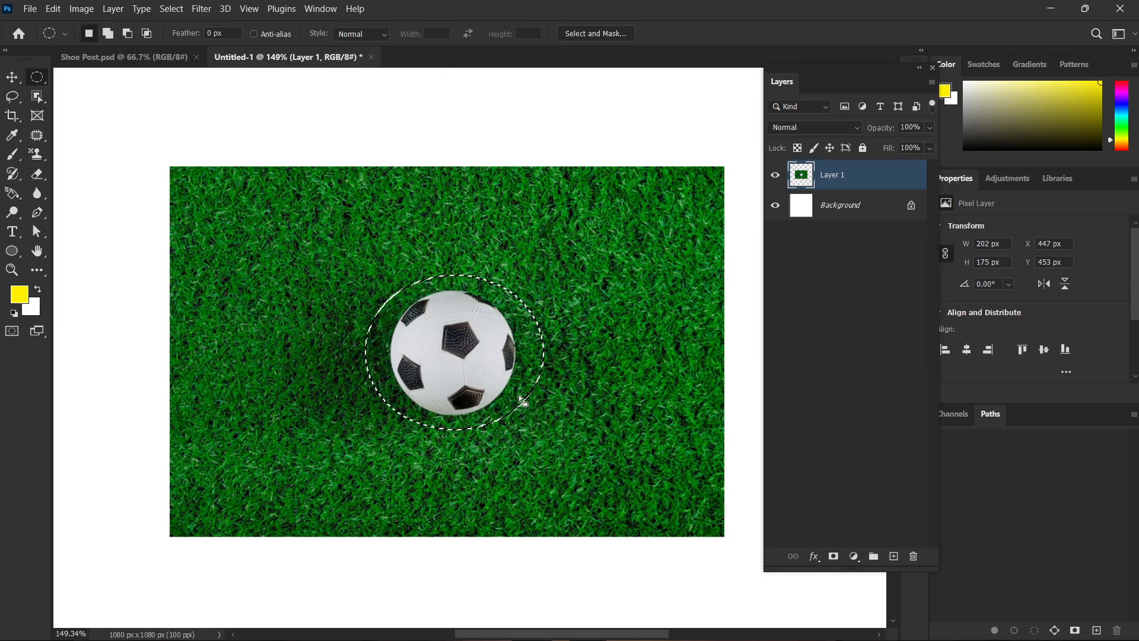
Fill the elliptical selection with Content-Aware contents in Normal mode at 100% opacity, and clear the selection.
key(shift)
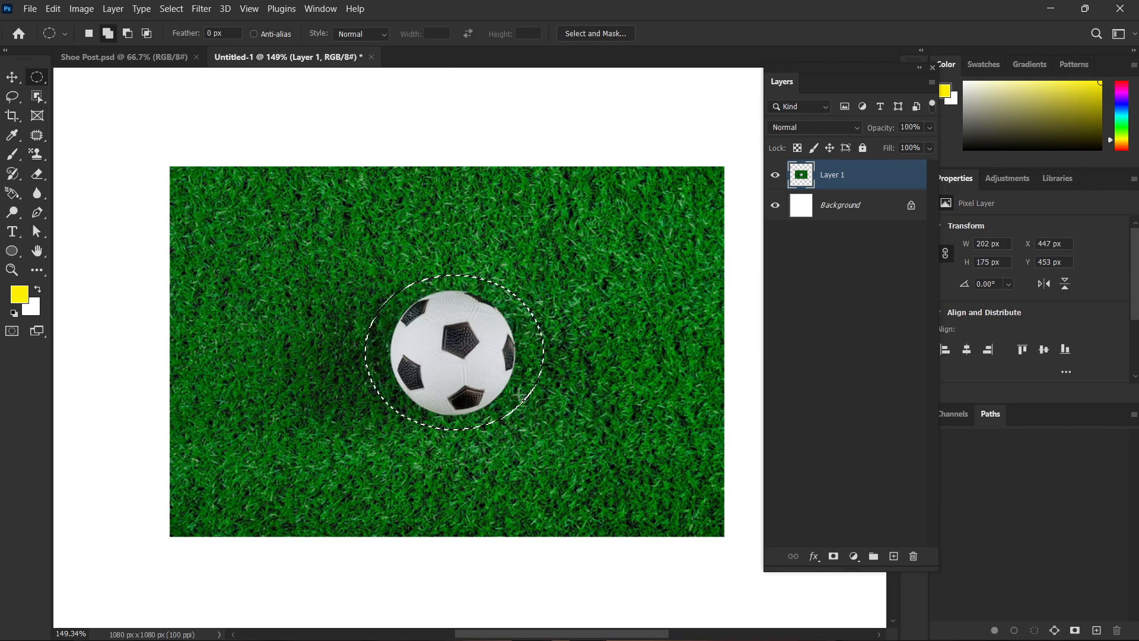
key(shift+BackSpace)
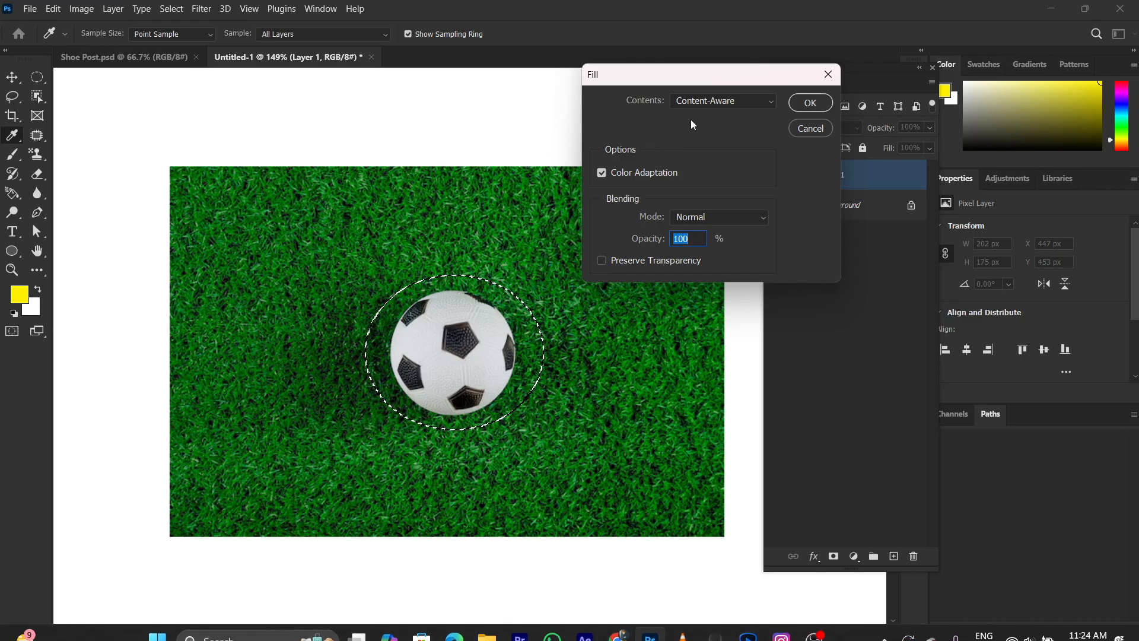
click(700, 101)
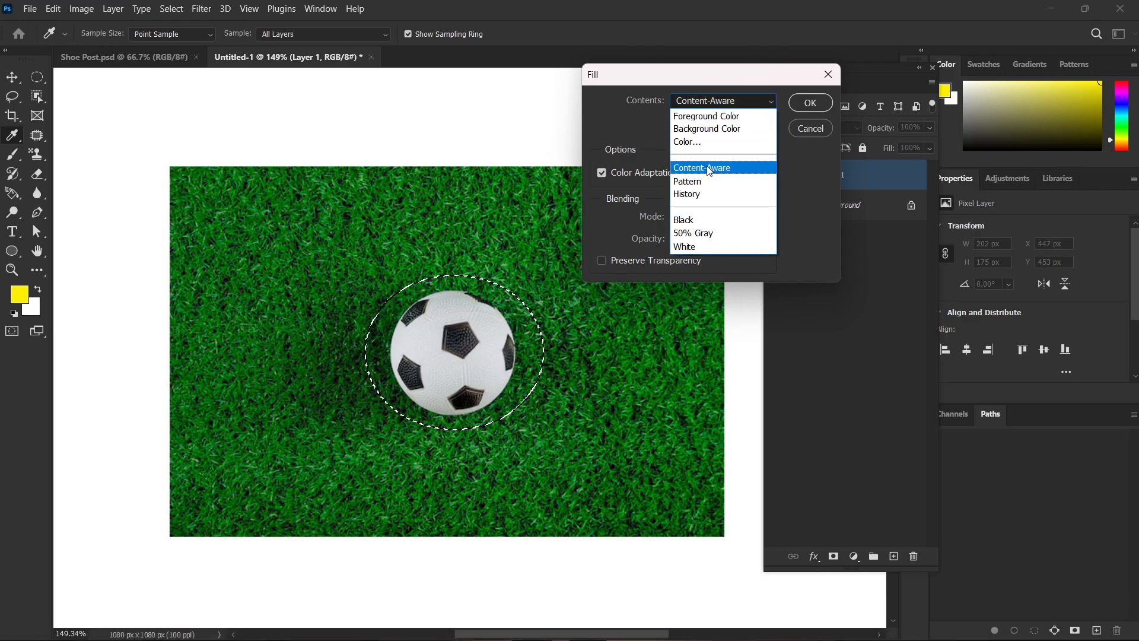
click(709, 168)
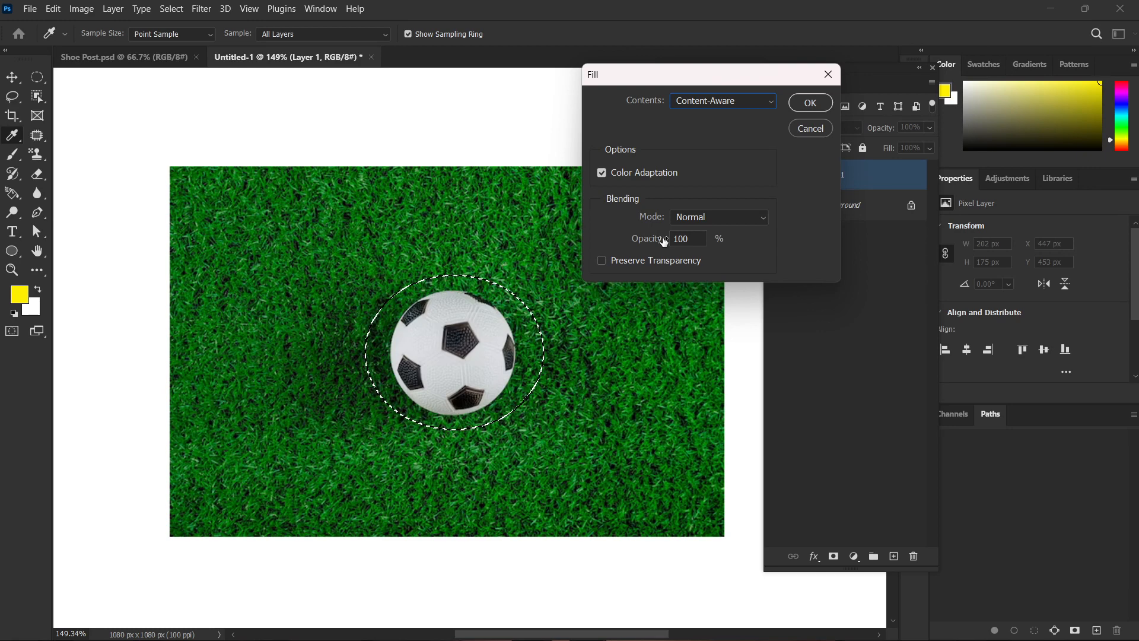
click(812, 101)
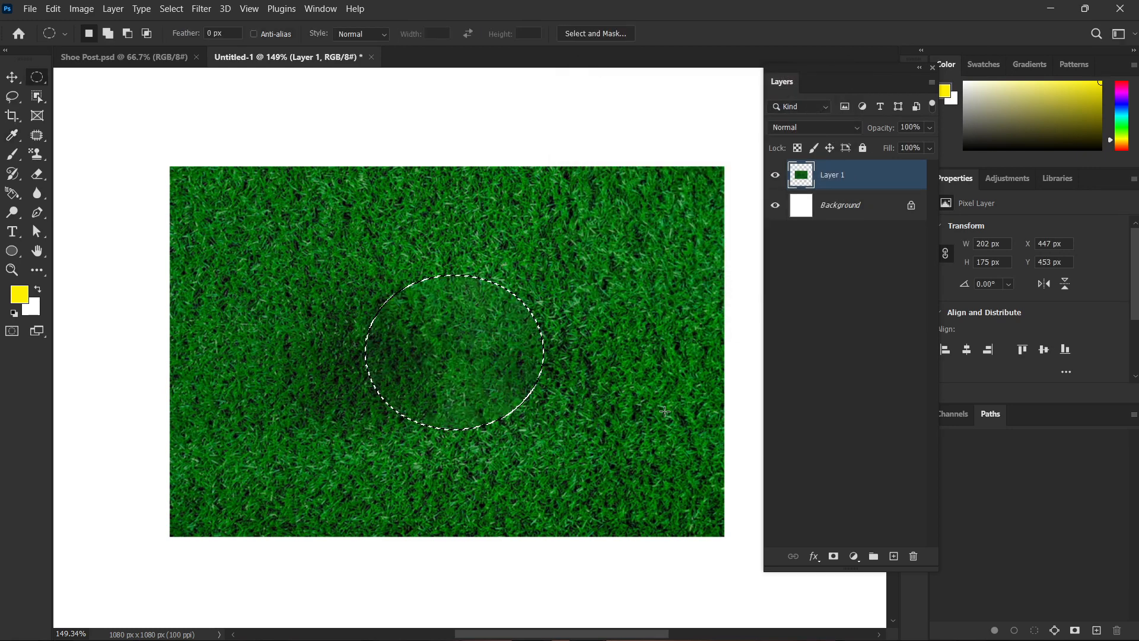
key(ctrl+d)
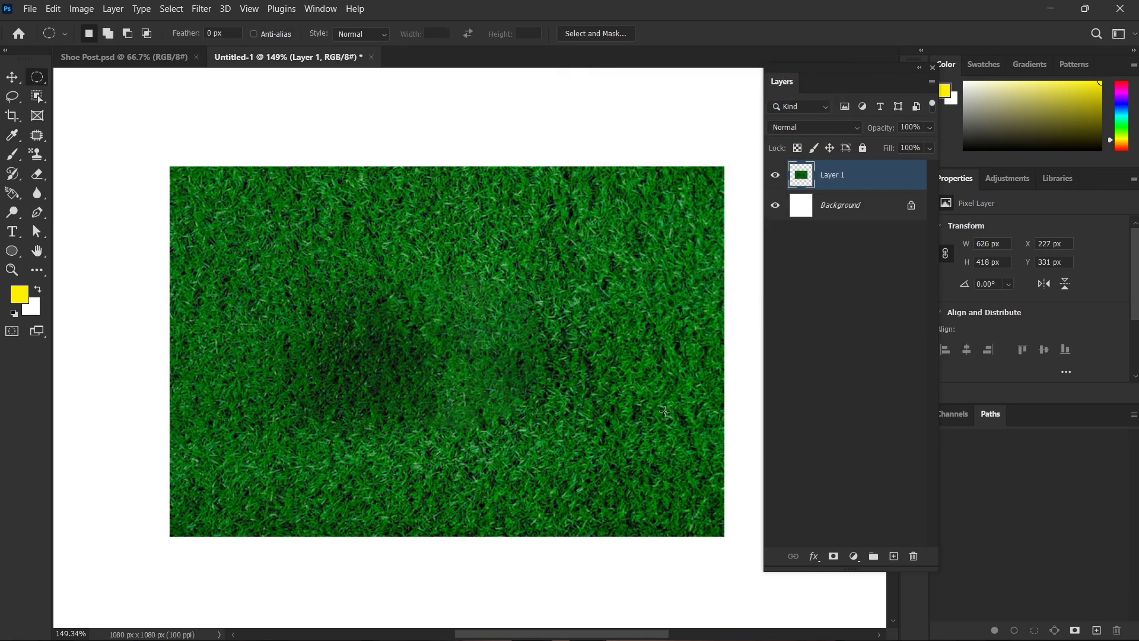
Undo the Content-Aware fill, the elliptical selection and the pasted soccer ball photo.
key(ctrl+z)
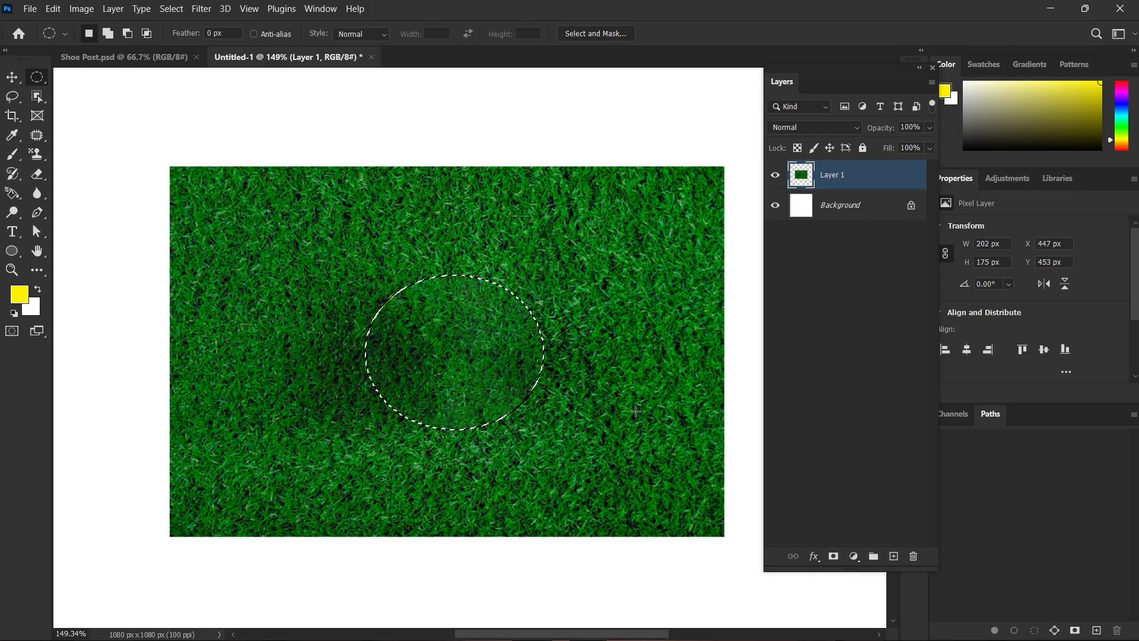
key(ctrl+z)
key(ctrl+z)
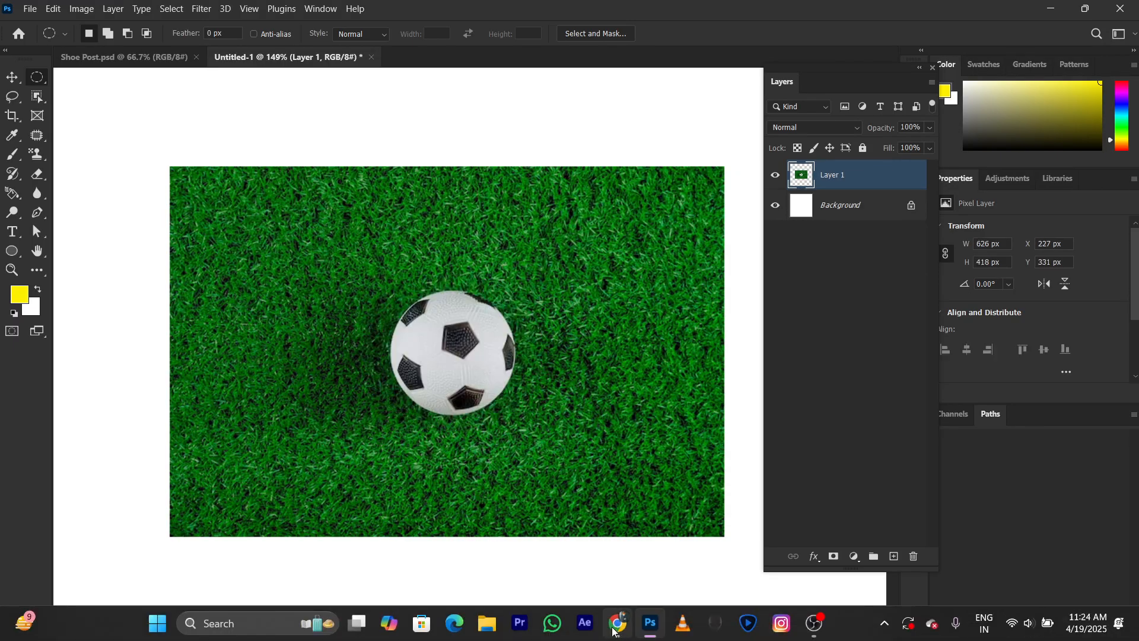
key(ctrl+z)
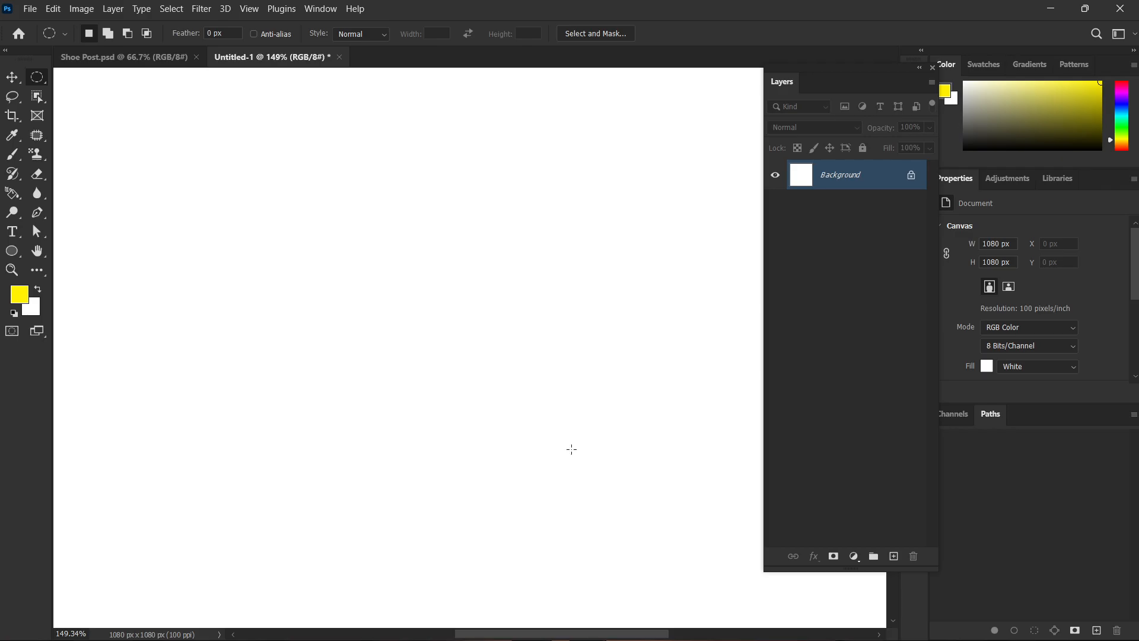
Switch to Chrome and copy the soccer ball photo in the corner kick position from the "ball on grass" image results.
click(618, 631)
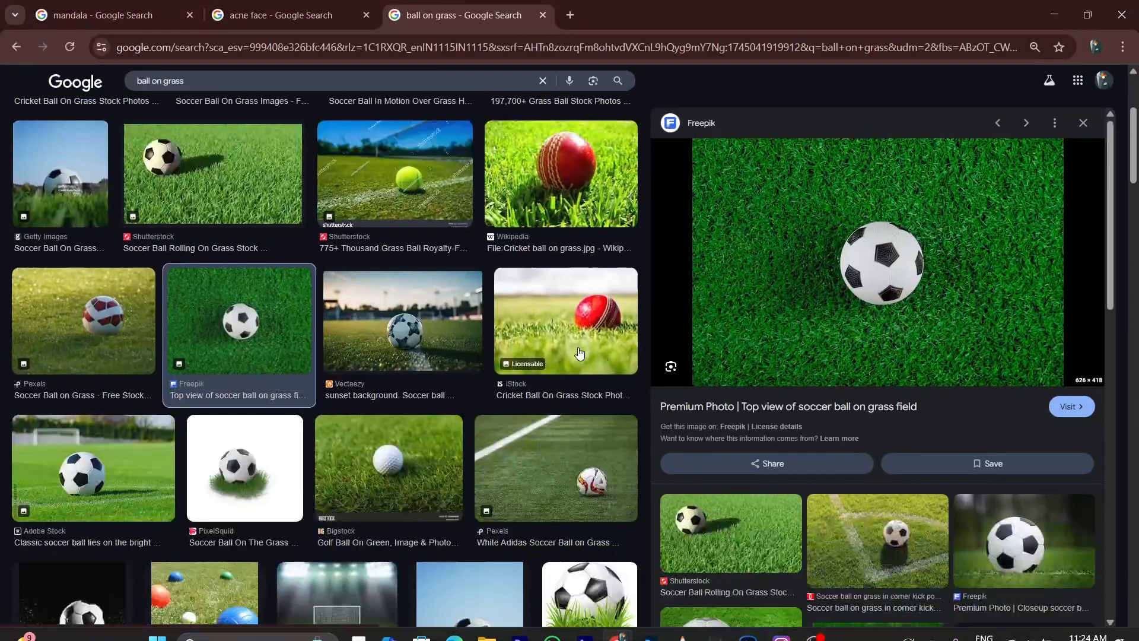
scroll(475, 347, down, 10)
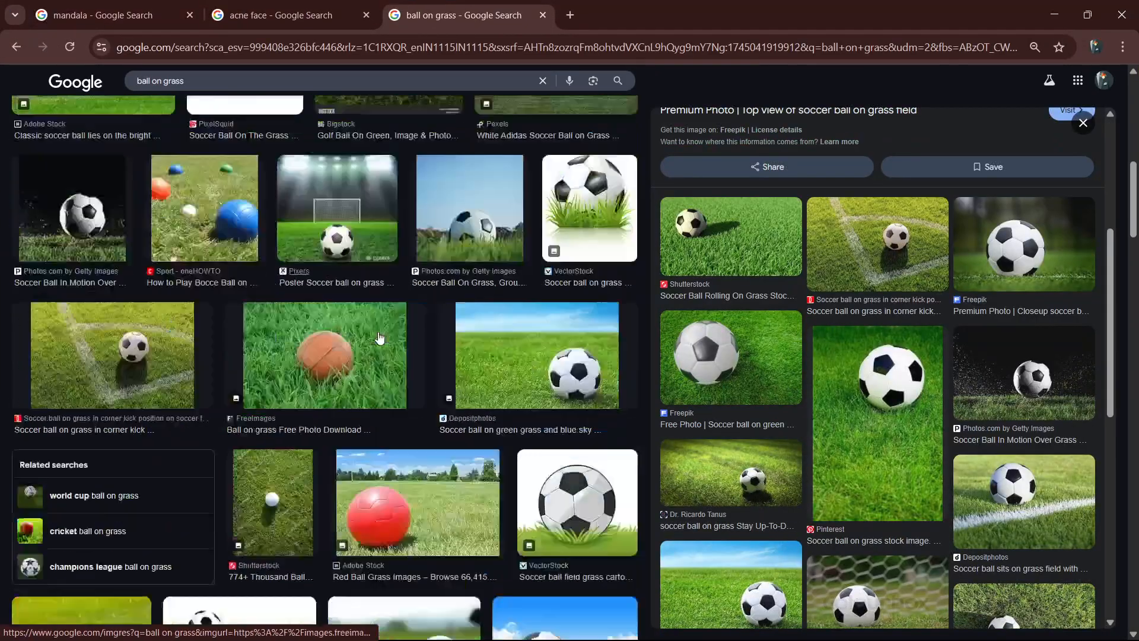
scroll(380, 338, down, 3)
click(112, 169)
right_click(920, 255)
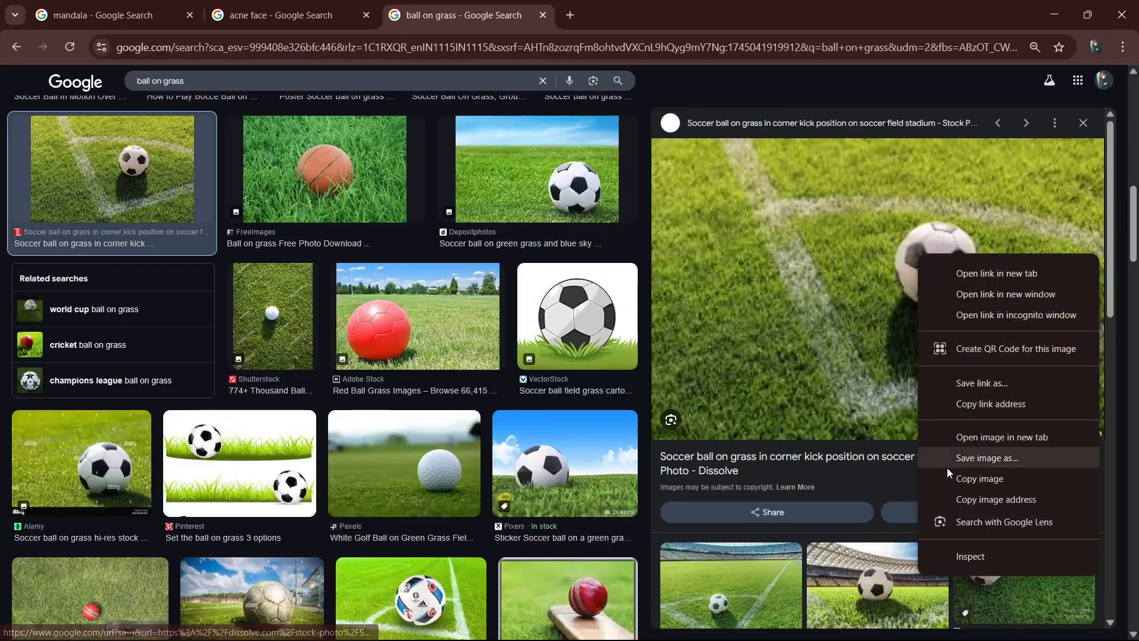
click(985, 479)
Copy the 1,200 × 801 Dissolve photo of the soccer ball in a stadium corner and paste it into Untitled-1 in Photoshop.
scroll(998, 323, down, 3)
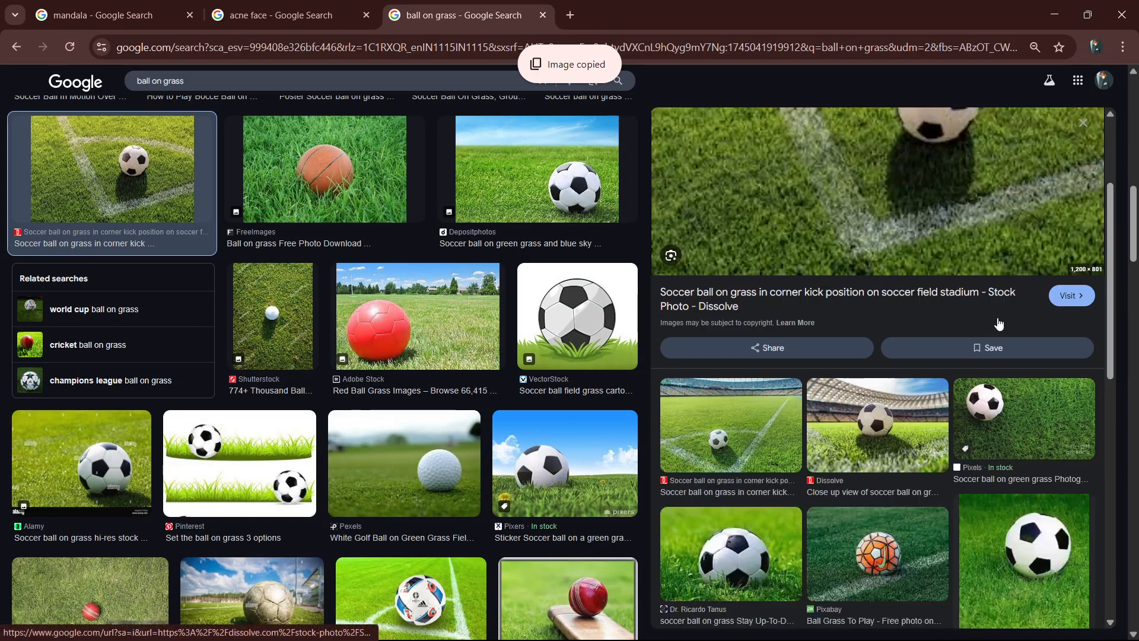
scroll(950, 326, up, 3)
right_click(921, 325)
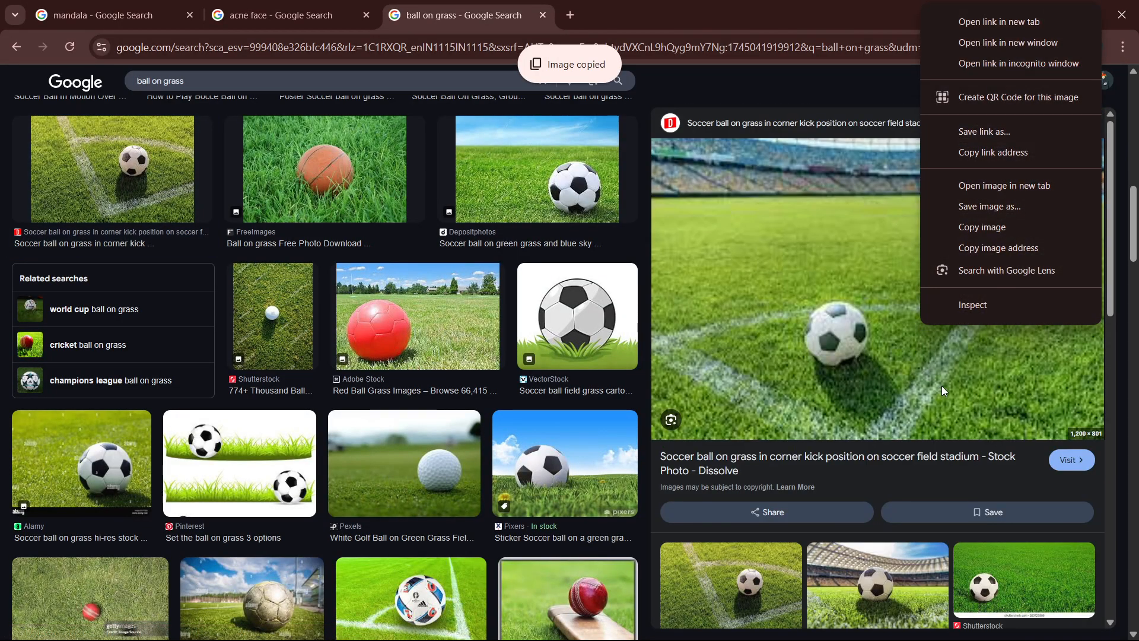
click(1042, 229)
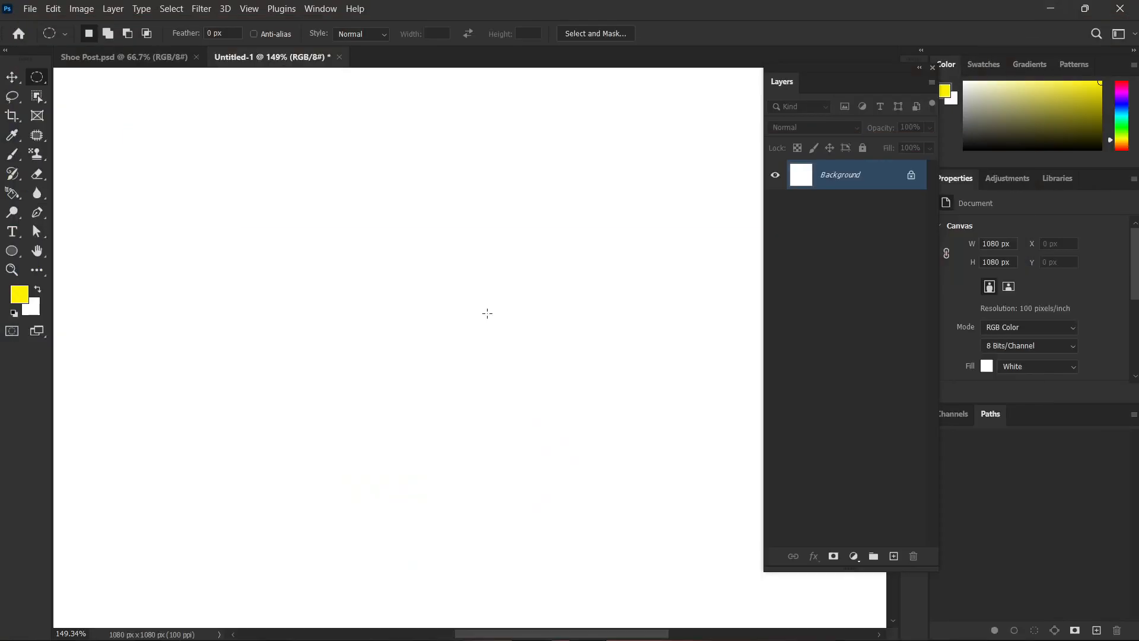
key(ctrl+v)
scroll(448, 411, down, 3)
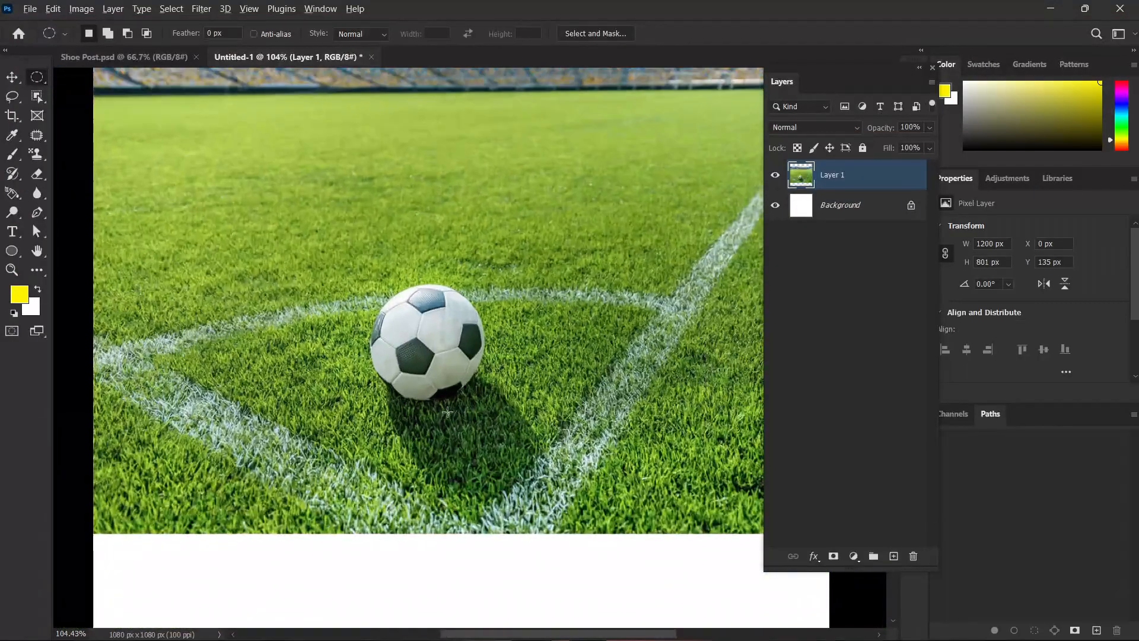
Draw an elliptical marquee about 269 × 218 px around the soccer ball and fill it with Content-Aware contents.
scroll(330, 284, up, 1)
drag(341, 262, 524, 412)
drag(449, 338, 447, 341)
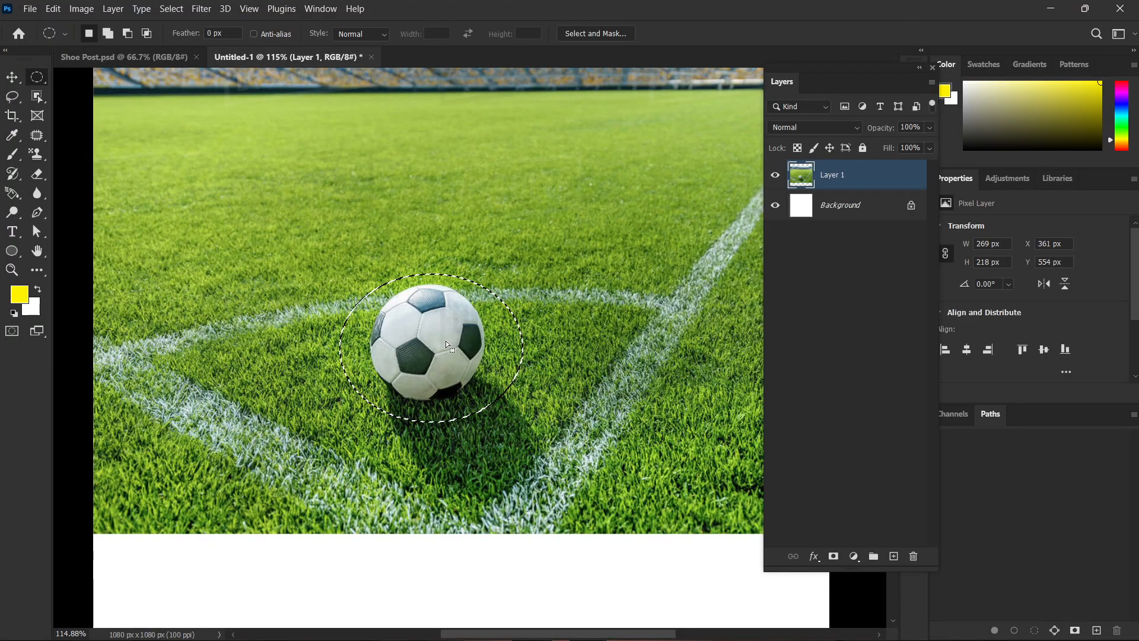
key(shift+F5)
key(Return)
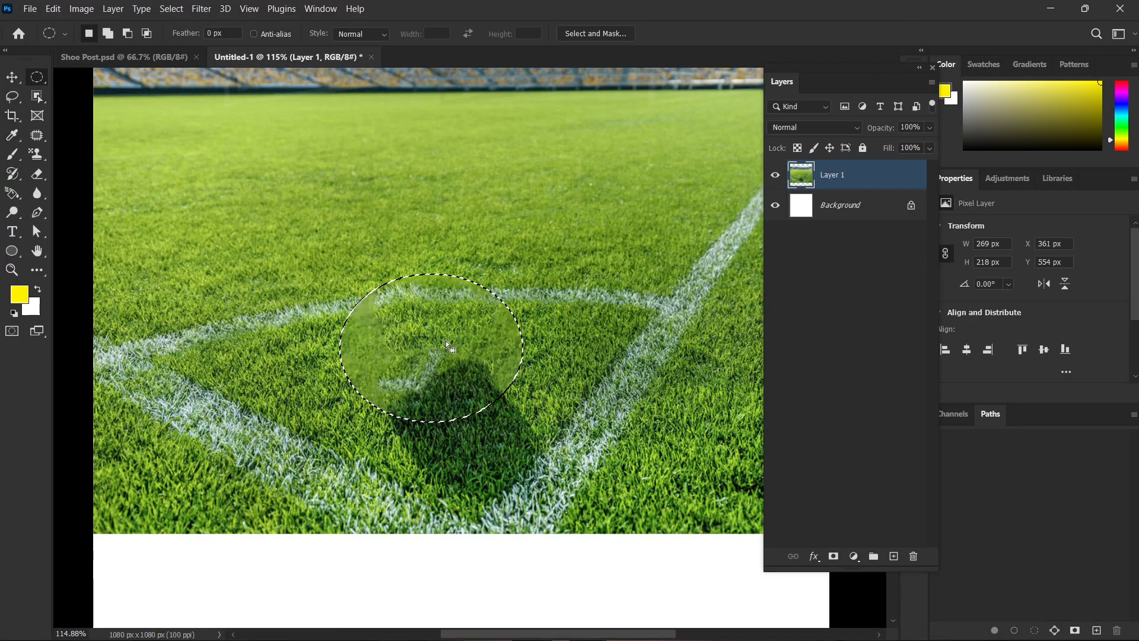
Fill an elliptical area about 279 × 164 px over the leftover line and shadow with Content-Aware contents, and clear the selection.
scroll(445, 339, up, 3)
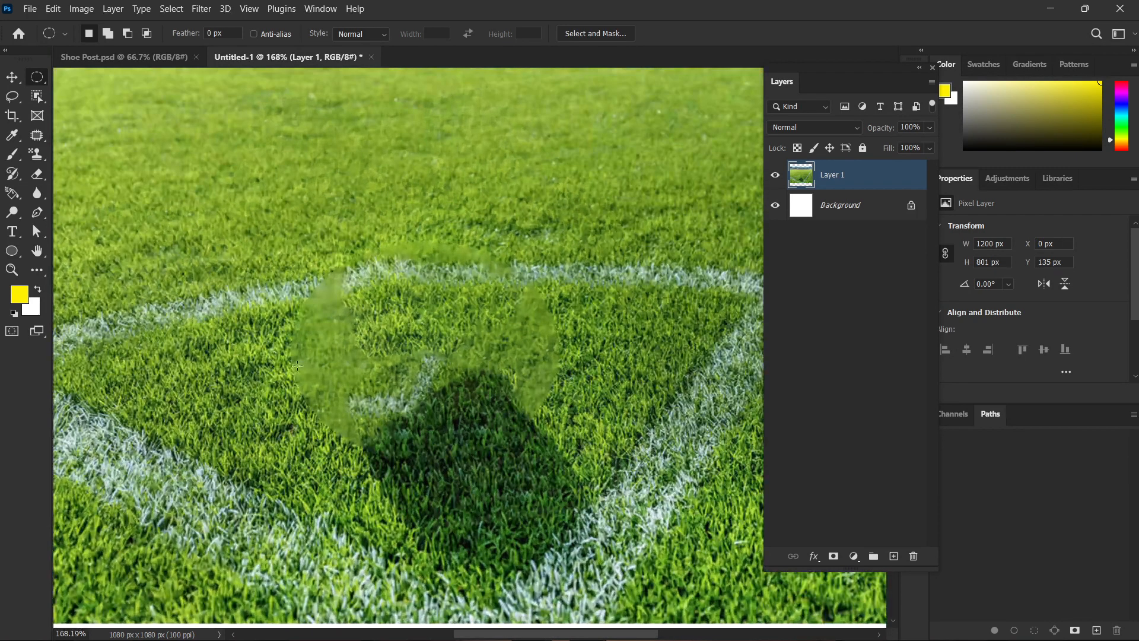
drag(238, 326, 472, 449)
drag(506, 485, 512, 488)
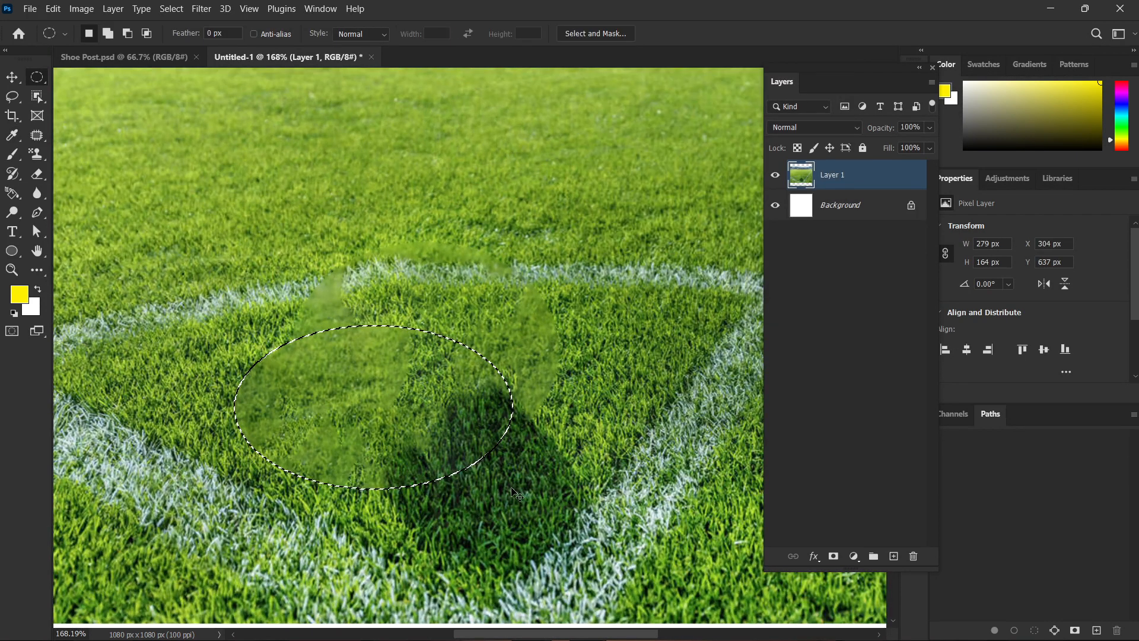
key(ctrl+d)
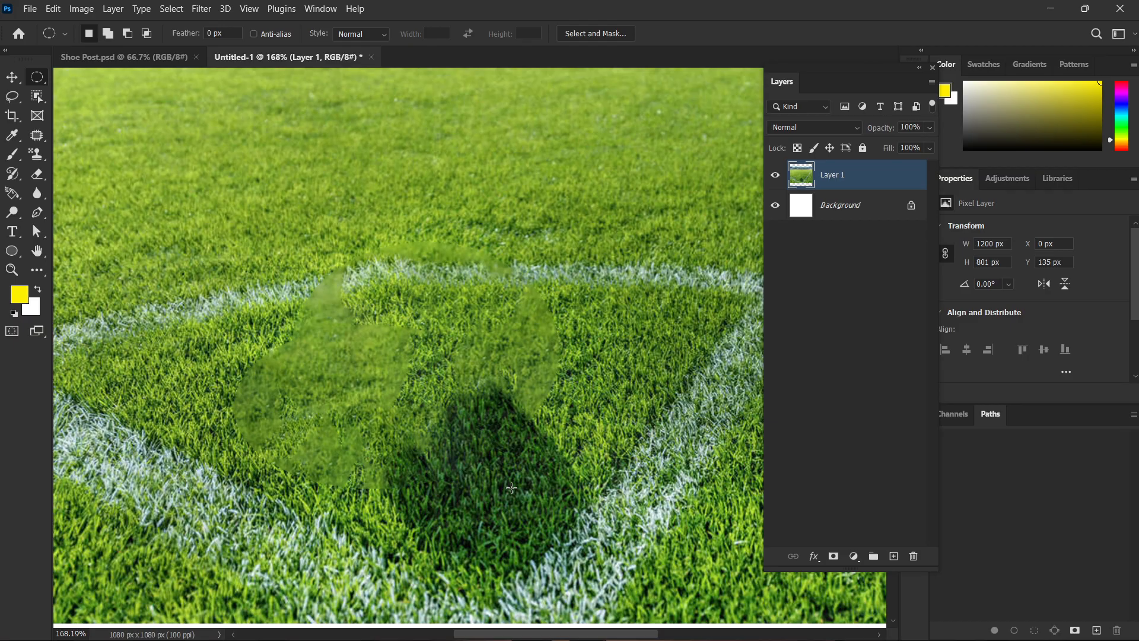
Fill an elliptical area about 199 × 121 px over the shadow's upper edge with Content-Aware contents, and clear the selection.
scroll(511, 488, down, 3)
drag(595, 383, 467, 456)
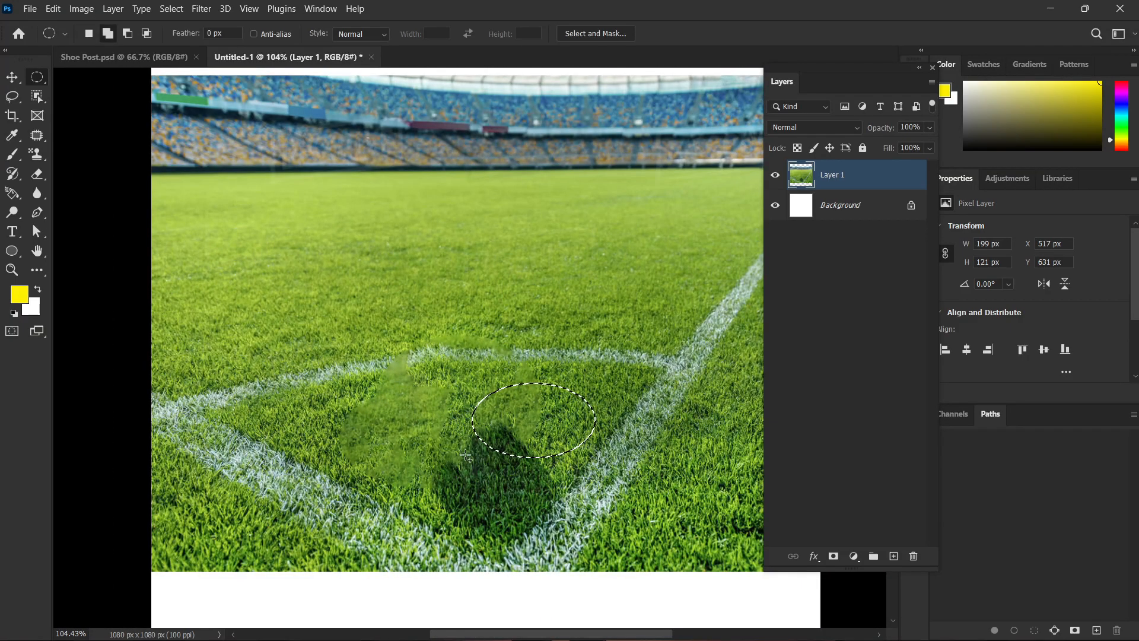
key(shift+BackSpace)
key(Return)
key(ctrl+d)
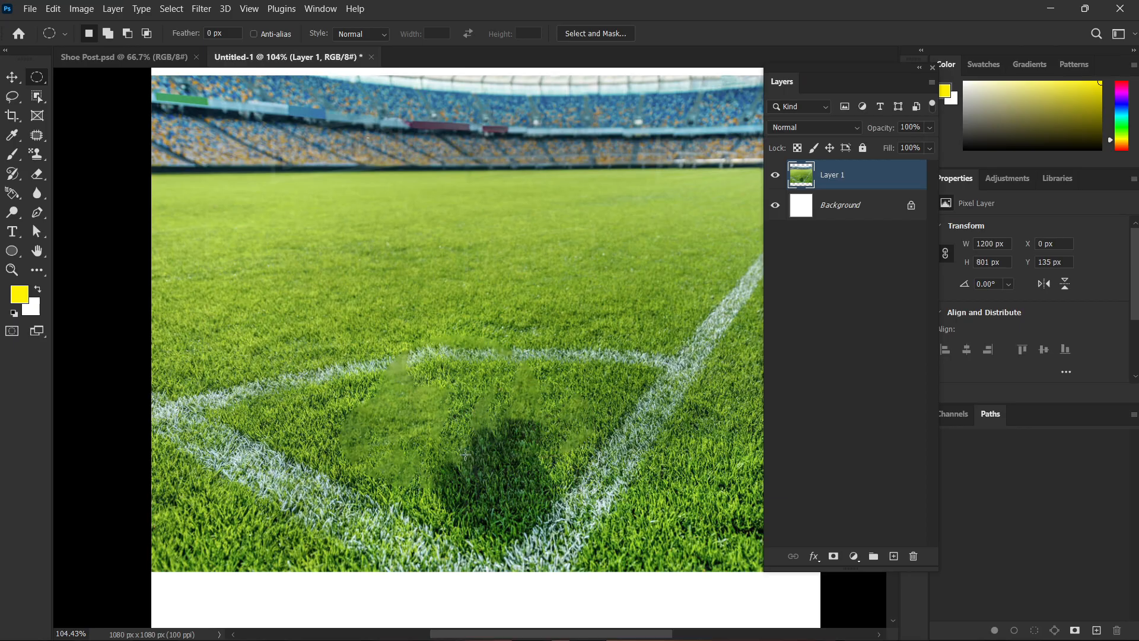
Undo all the Content-Aware fills back to the first elliptical selection around the soccer ball.
key(ctrl+z)
key(ctrl+z)
key(ctrl+z)
key(ctrl+z)
key(ctrl+z)
key(ctrl+z)
key(ctrl+z)
key(ctrl+z)
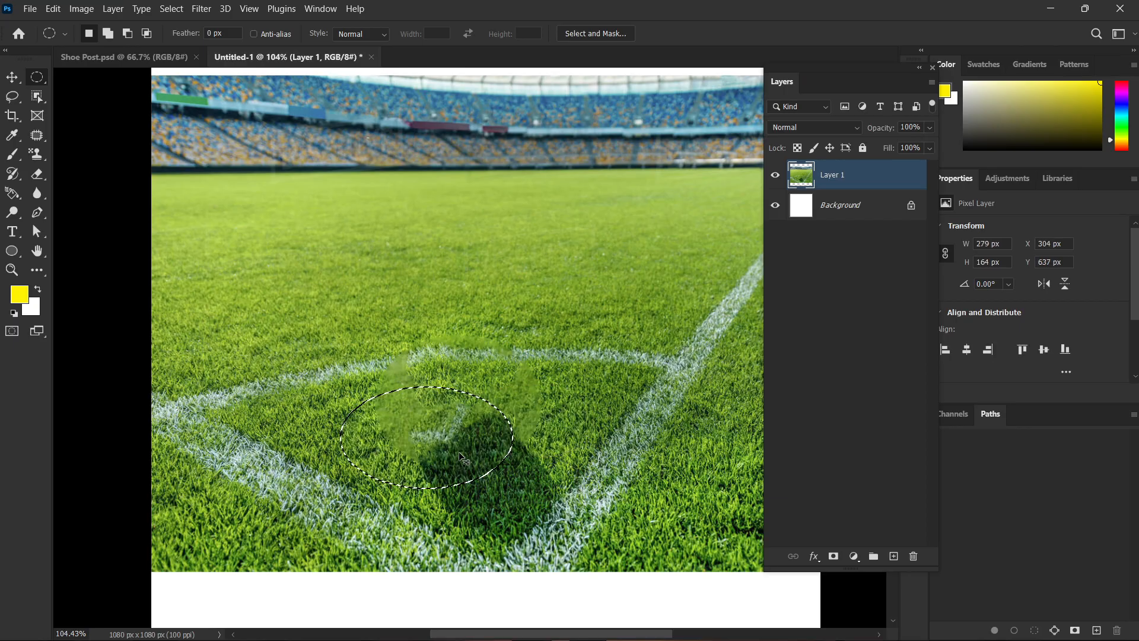
key(ctrl+z)
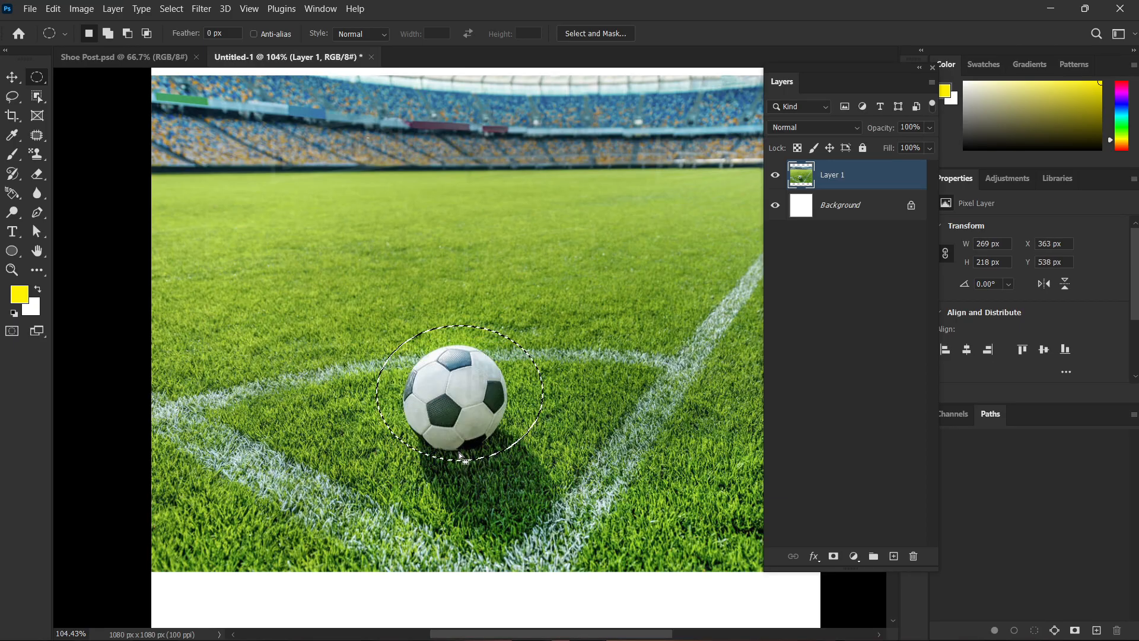
Try filling the elliptical selection around the ball with Content-Aware contents at a reduced opacity, and undo the fill.
key(shift+BackSpace)
drag(638, 232, 600, 235)
click(810, 103)
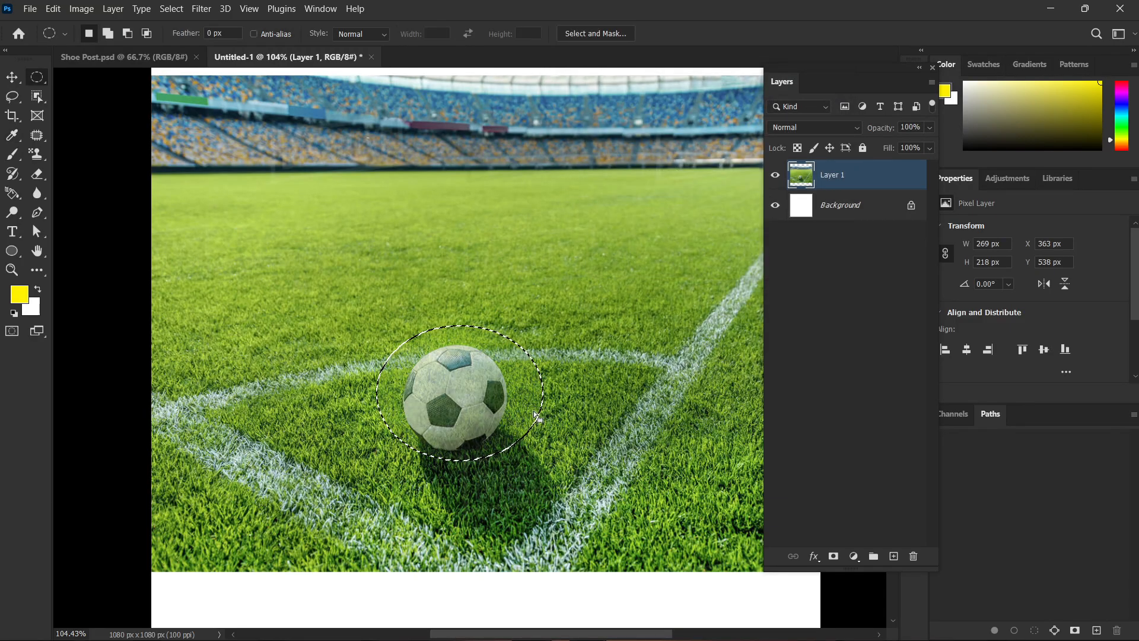
key(ctrl+z)
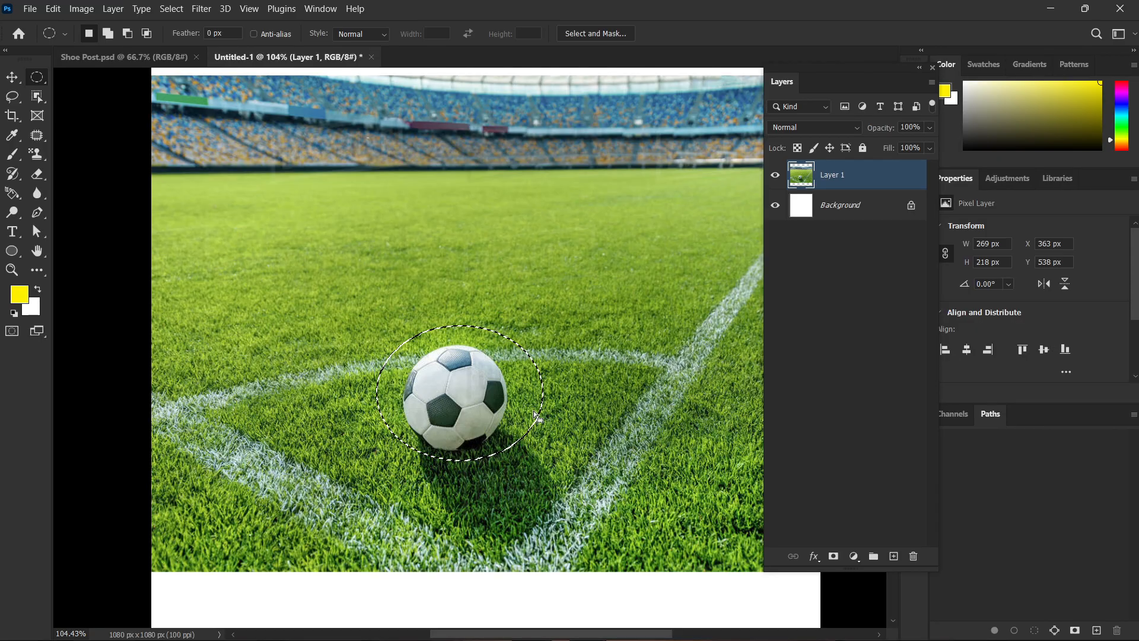
Clear the elliptical selection around the ball and delete the stadium photo layer.
key(ctrl+d)
scroll(534, 410, down, 5)
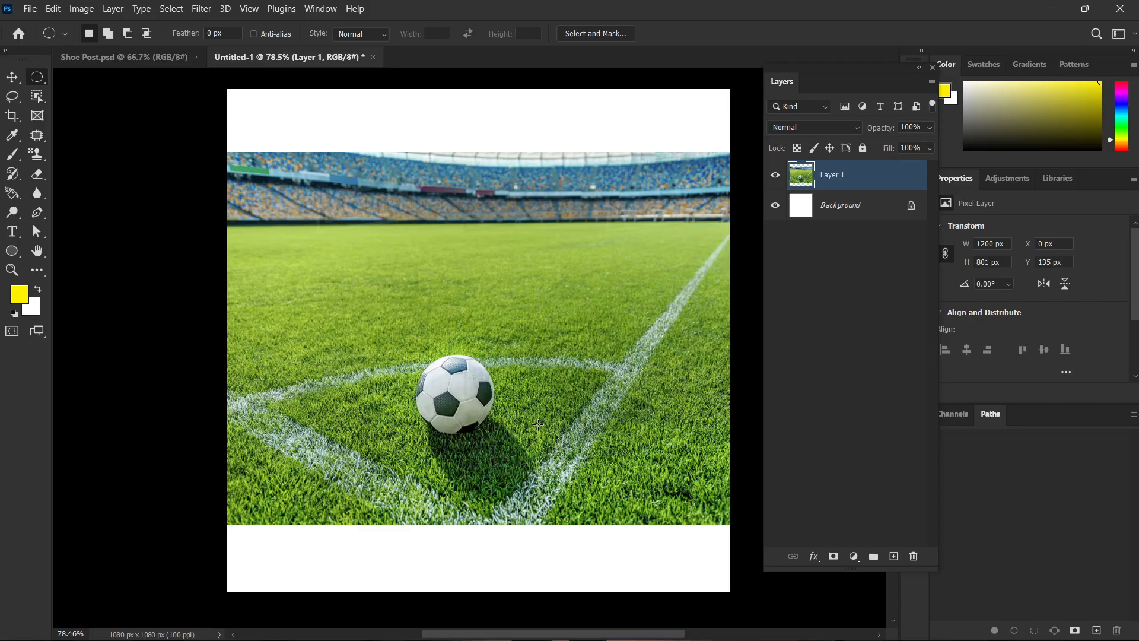
key(v)
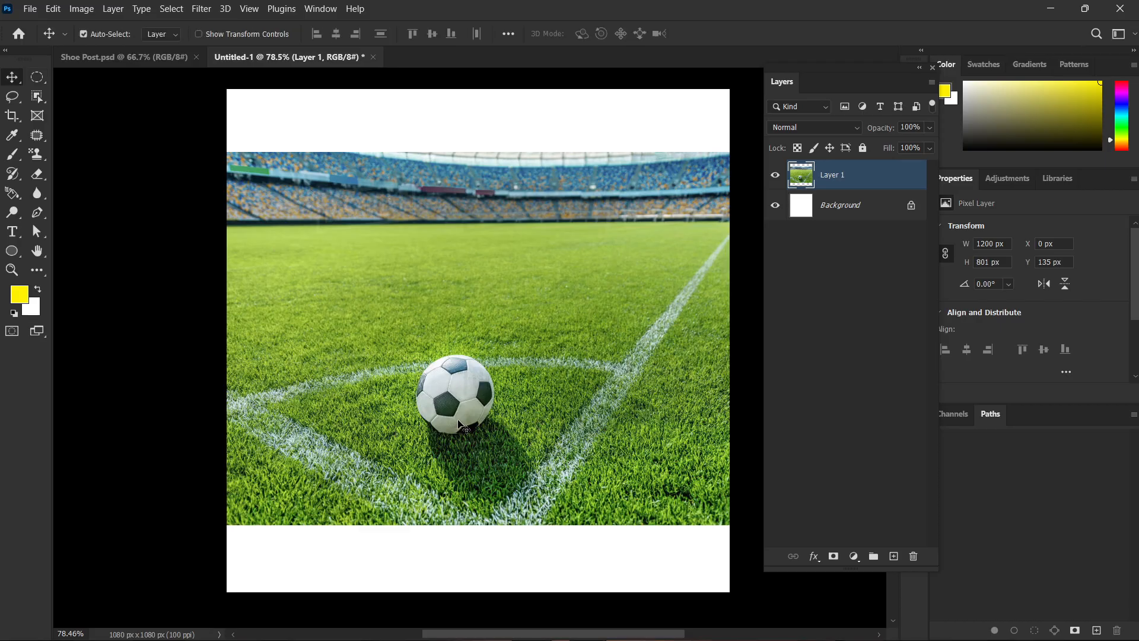
key(Delete)
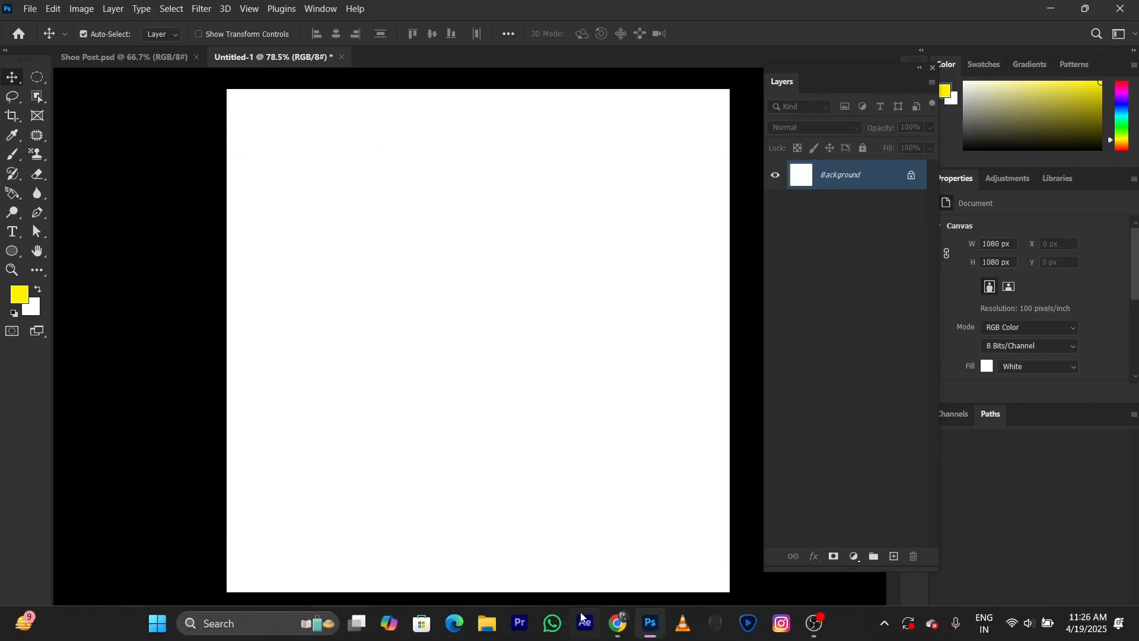
Switch to Chrome and replace the image search with "bird flock".
click(616, 624)
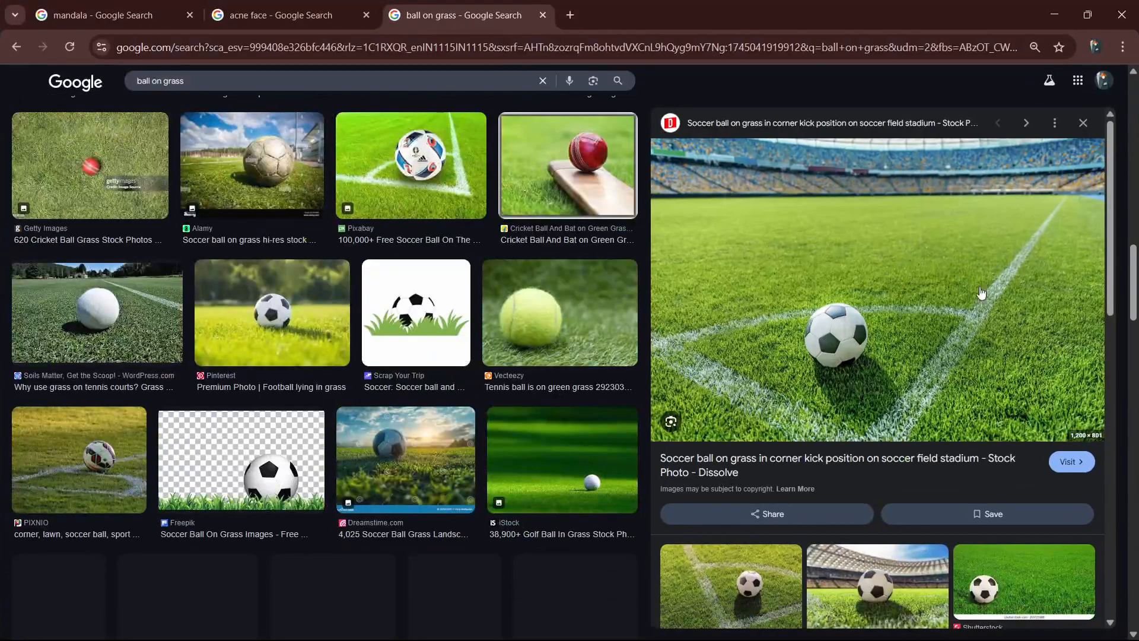
scroll(349, 268, down, 8)
scroll(448, 277, up, 4)
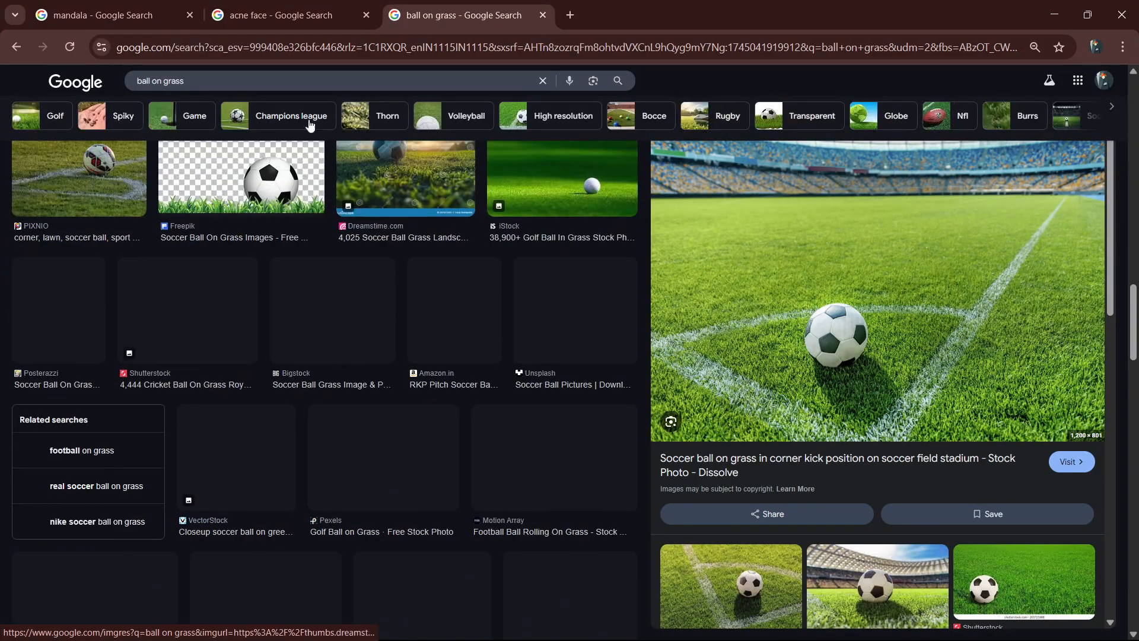
double_click(328, 80)
triple_click(328, 80)
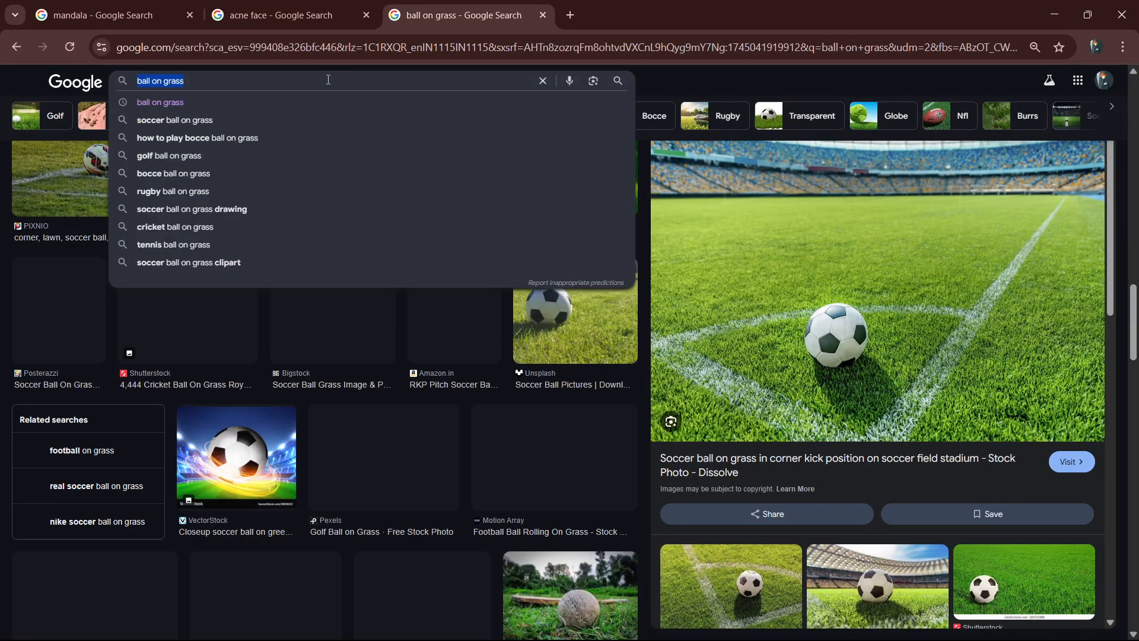
text(bird flock)
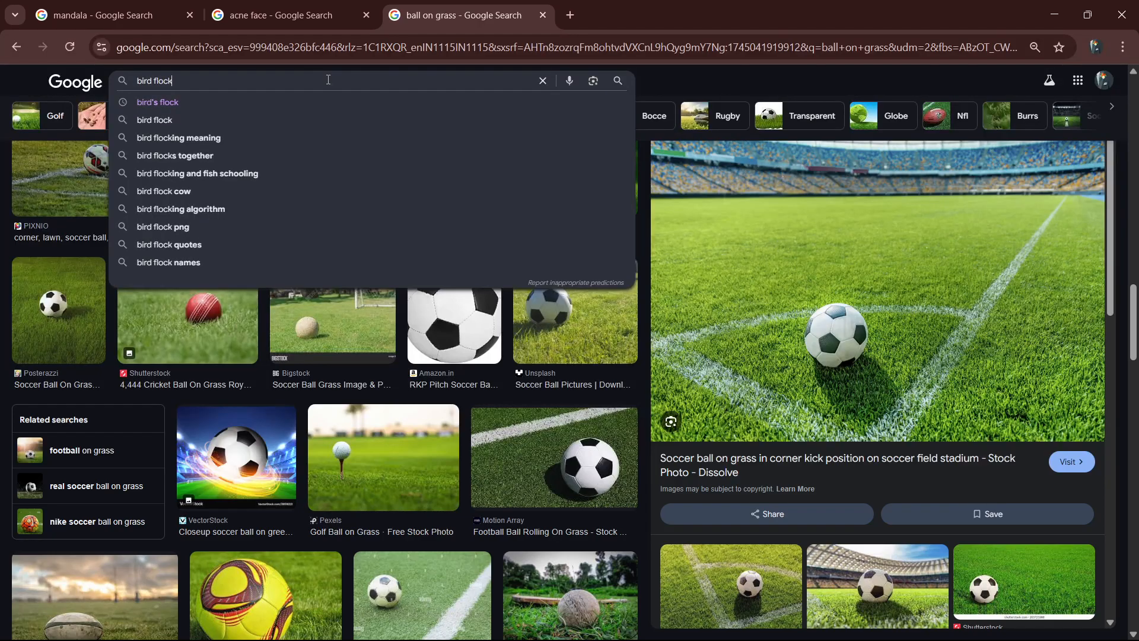
key(Return)
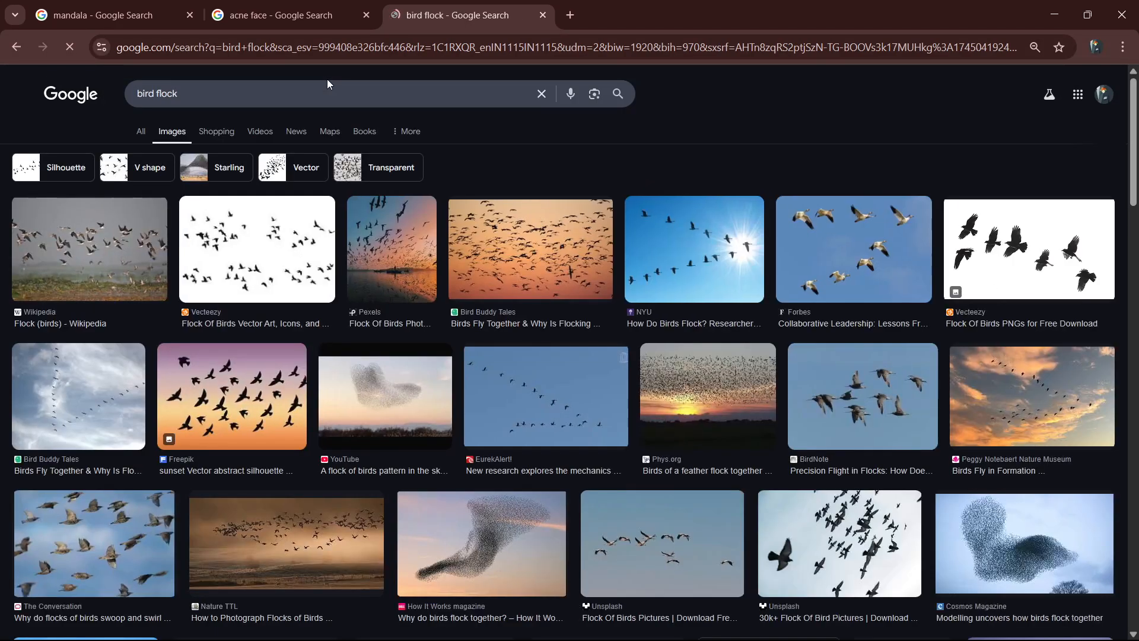
Copy the Forbes photo of eight birds flying in a blue sky and paste it into Untitled-1 in Photoshop.
click(804, 269)
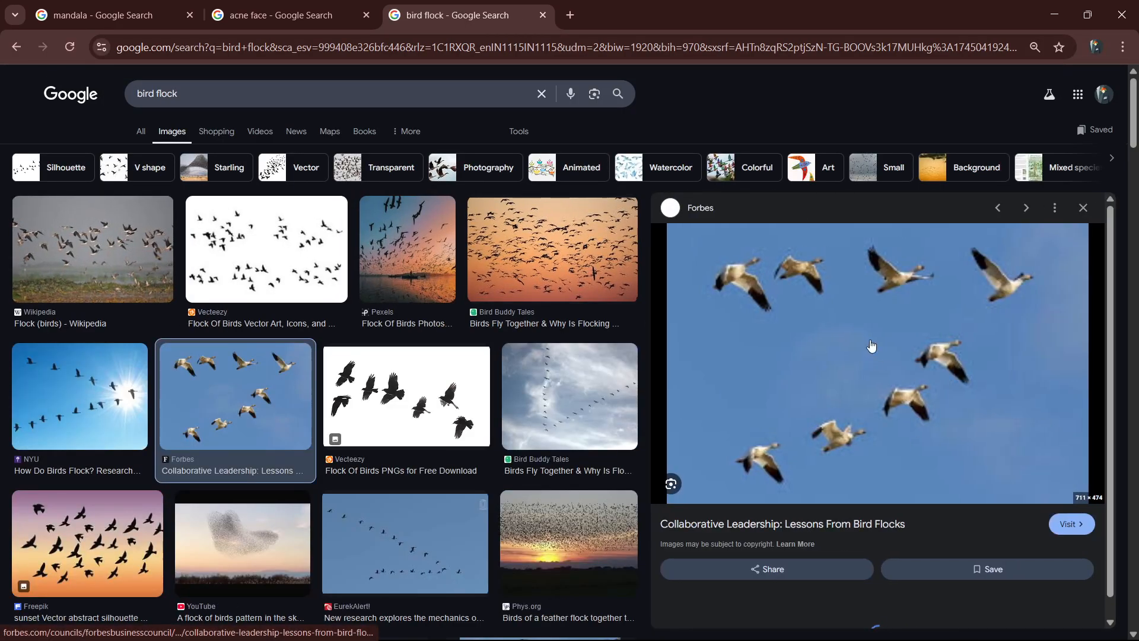
right_click(871, 340)
click(952, 242)
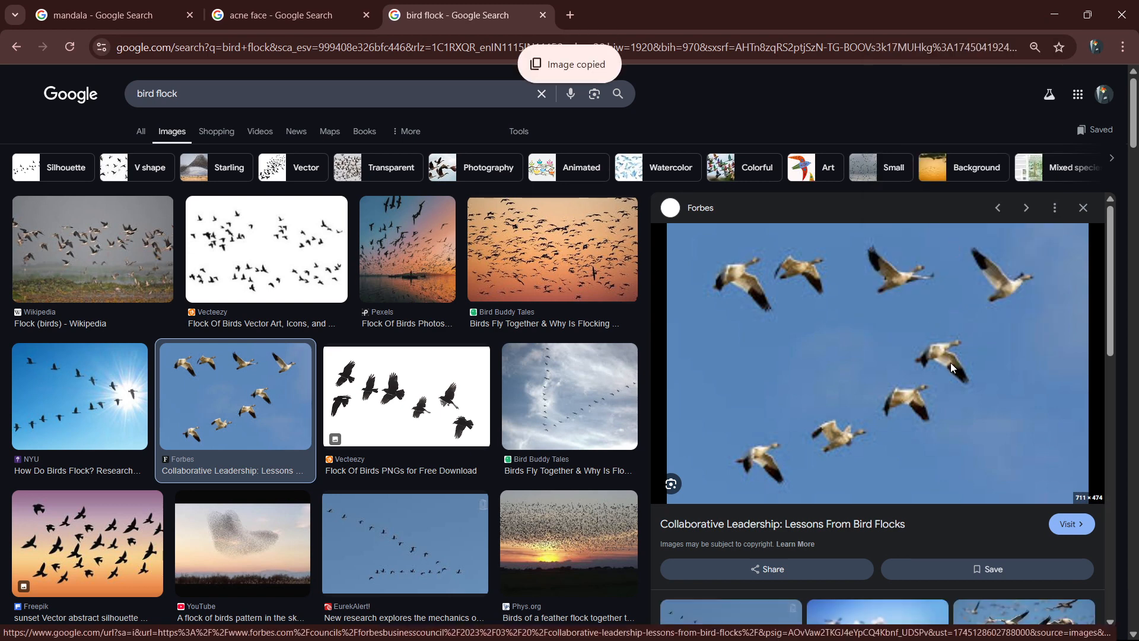
scroll(950, 368, down, 2)
scroll(952, 374, up, 3)
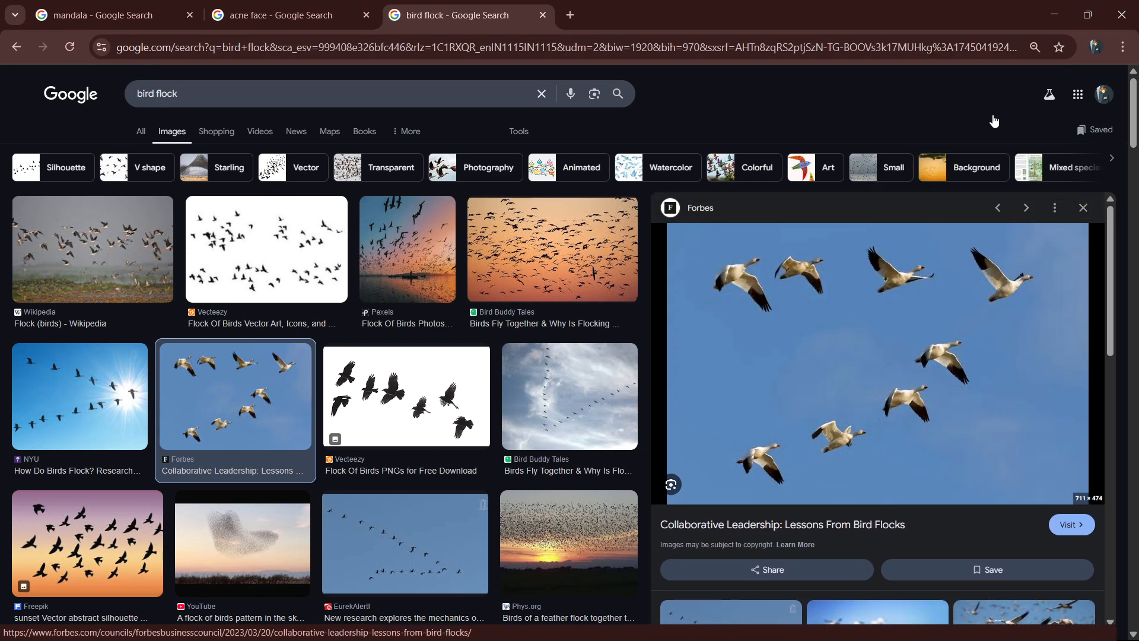
click(1087, 15)
click(909, 136)
key(ctrl+v)
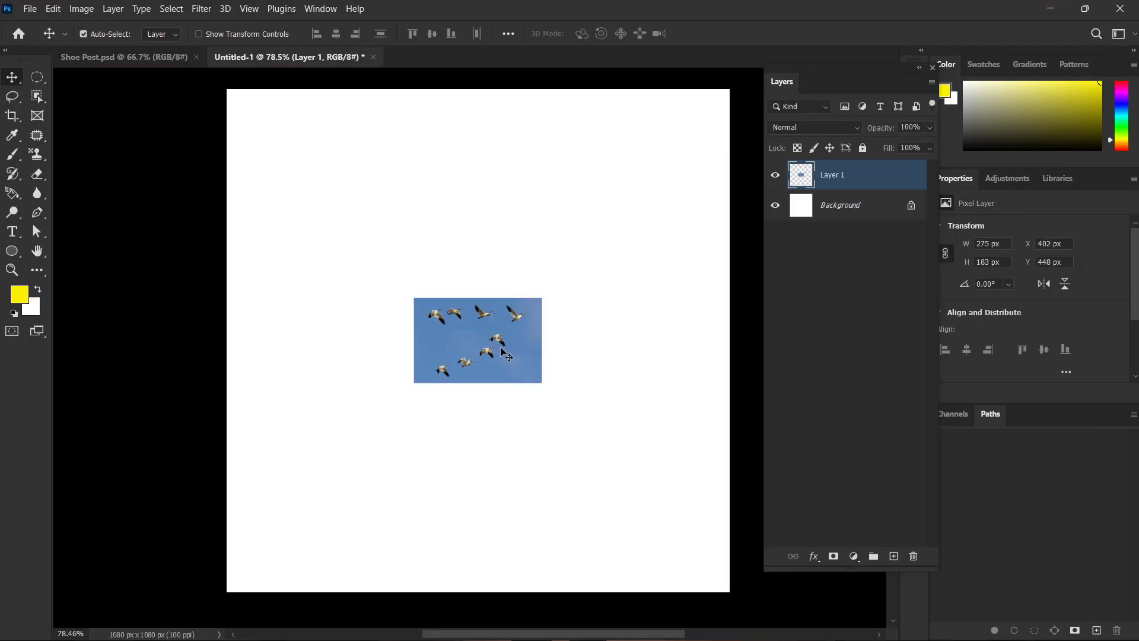
Scale the pasted bird photo to 289.09% near the middle of the canvas, and delete its layer.
key(ctrl+t)
drag(478, 383, 487, 546)
drag(516, 339, 505, 291)
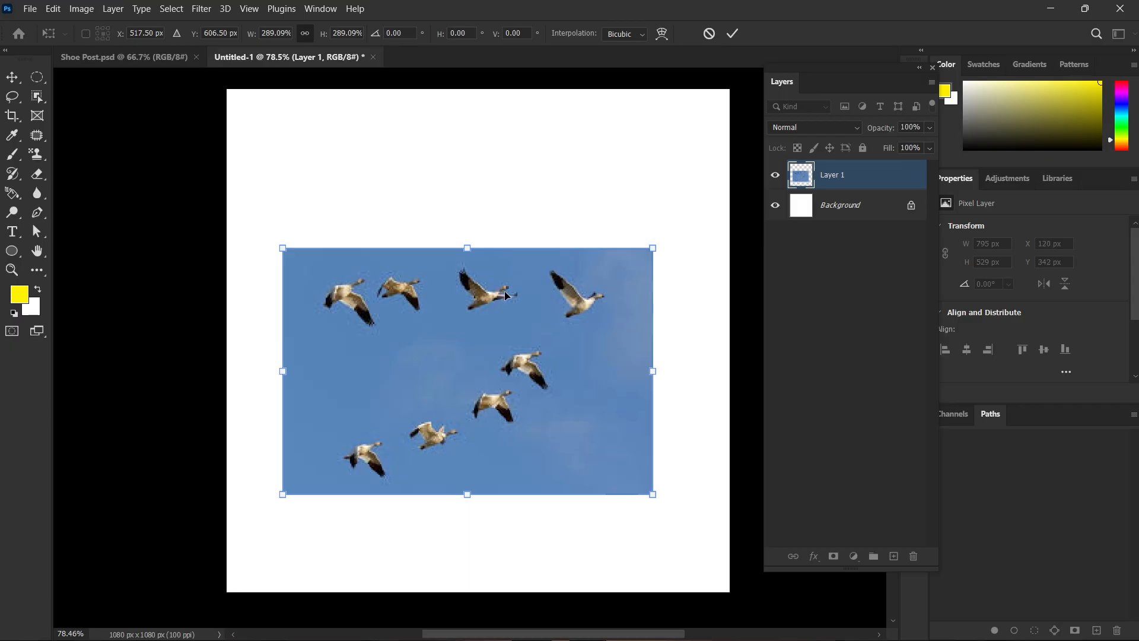
key(Return)
scroll(510, 336, up, 3)
key(Delete)
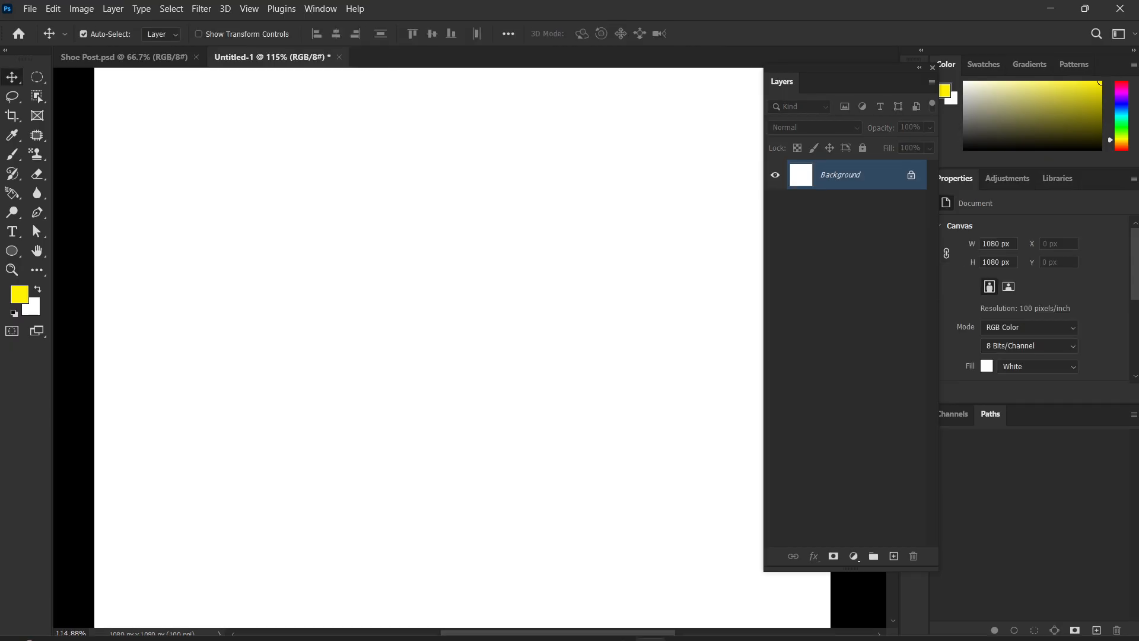
Switch to Chrome, copy The Week photo of a V-shaped bird flock, and paste it into Untitled-1 in Photoshop.
click(617, 634)
scroll(860, 356, down, 5)
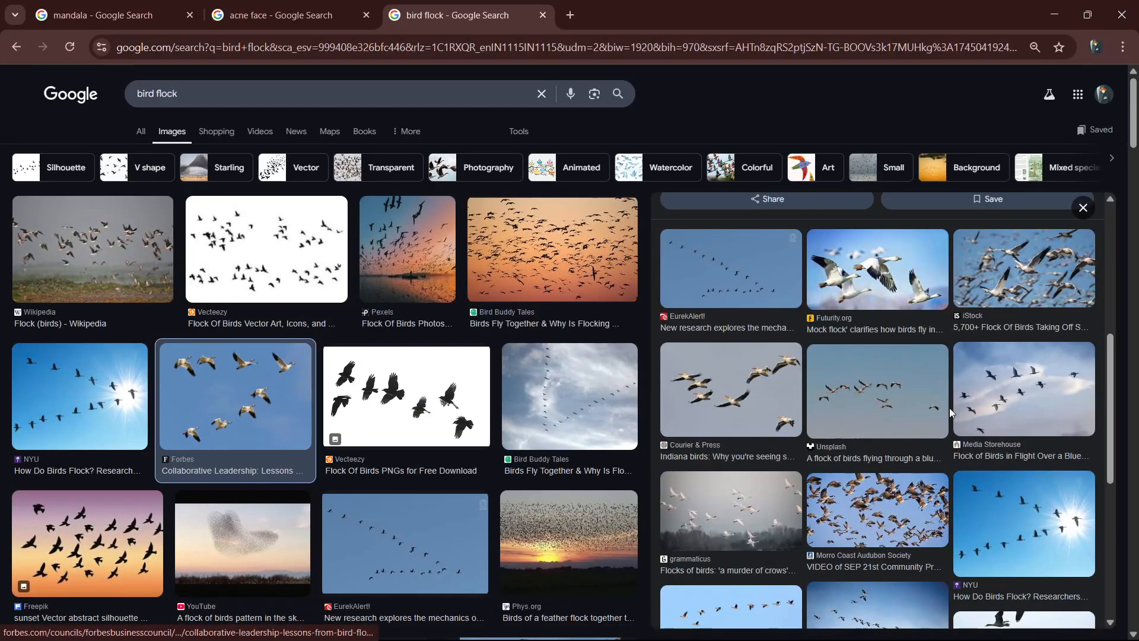
scroll(948, 409, down, 5)
click(781, 267)
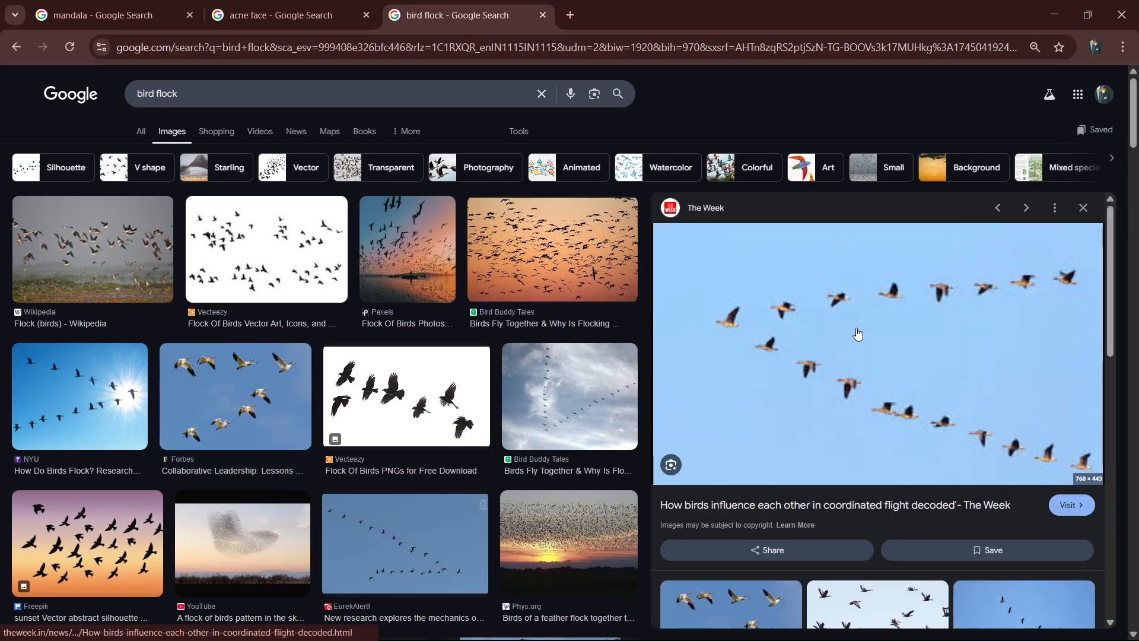
right_click(857, 332)
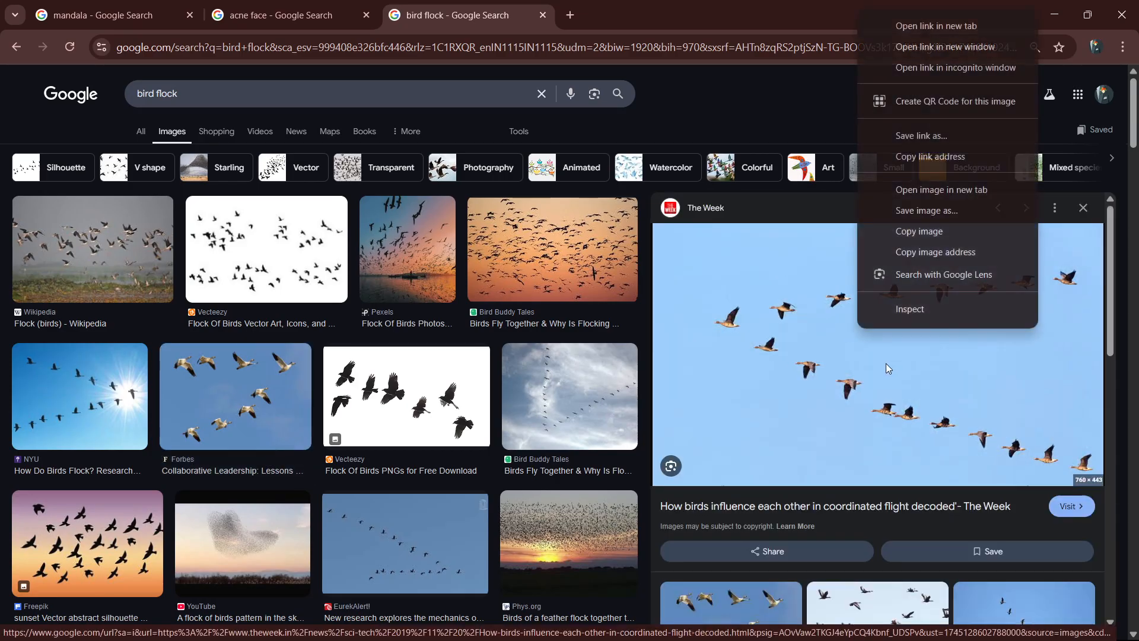
click(920, 237)
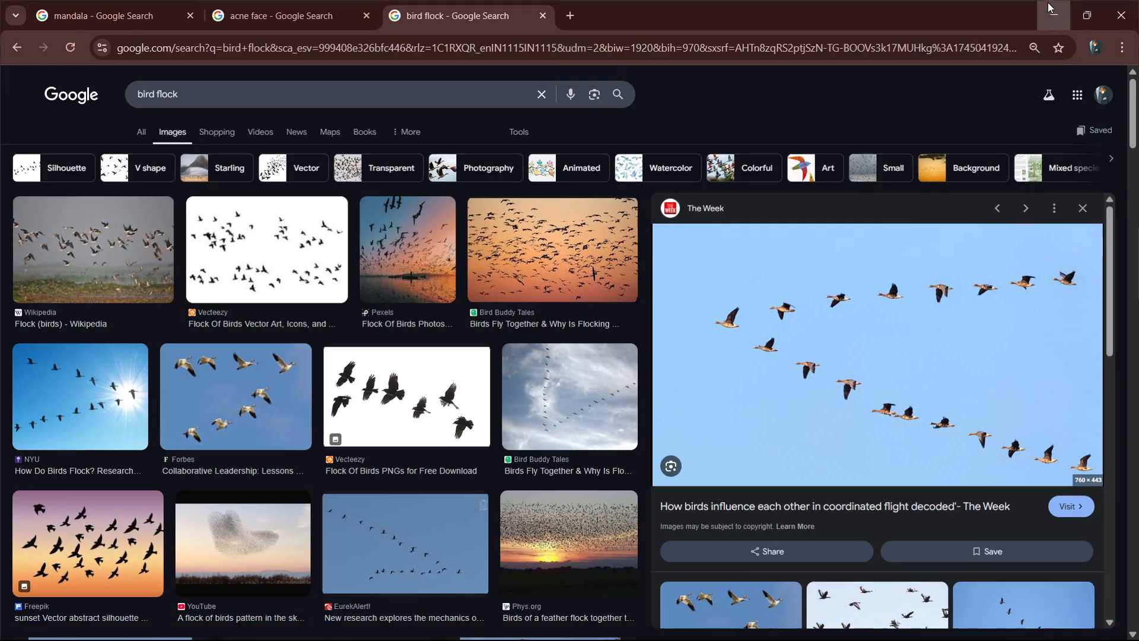
key(alt+Tab)
key(ctrl+v)
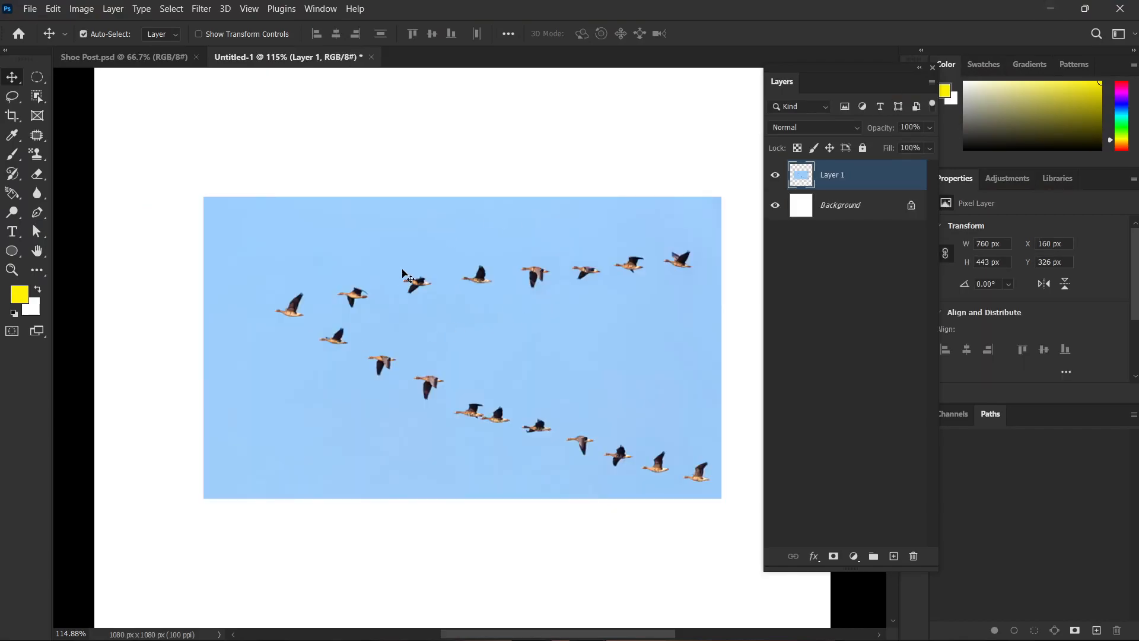
Draw a loose Lasso selection around the leftmost bird at the tip of the V formation.
scroll(294, 330, up, 5)
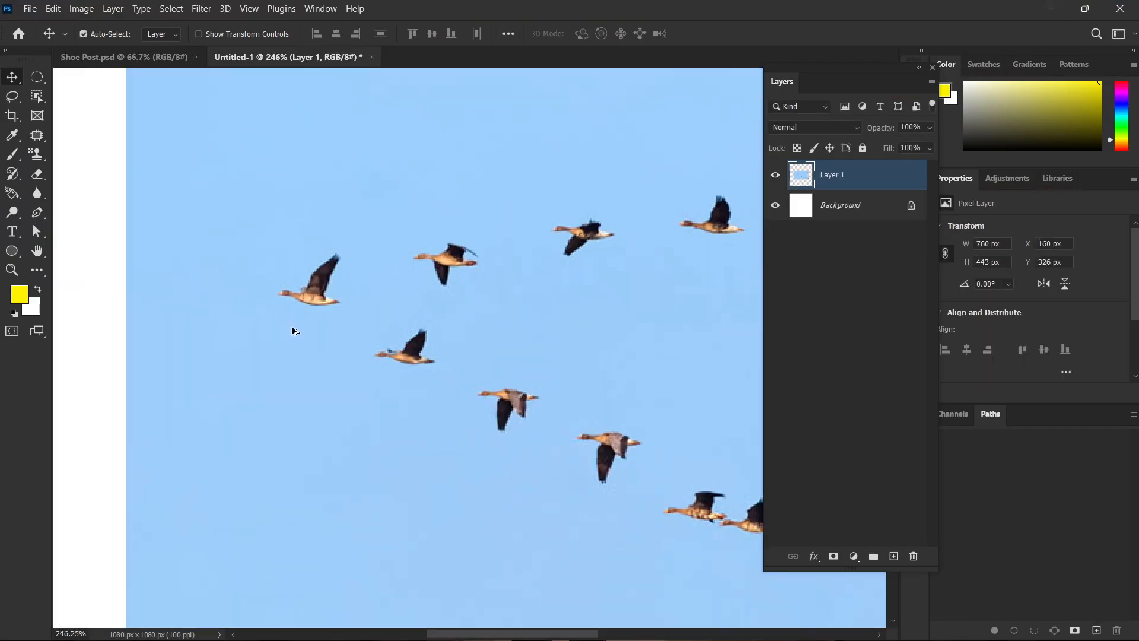
key(l)
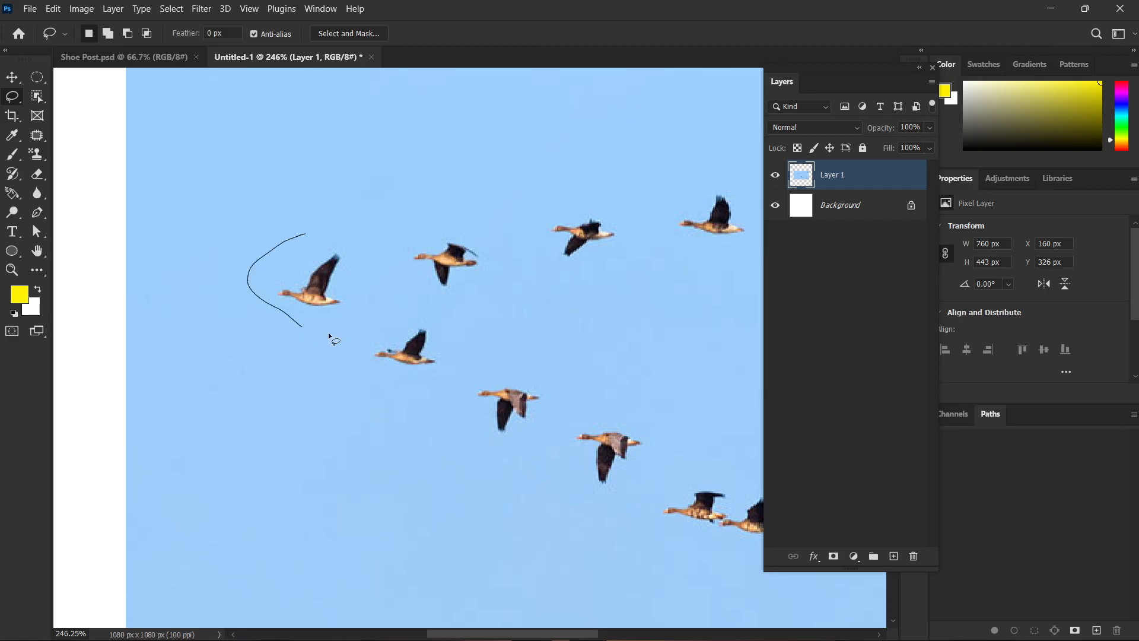
drag(313, 245, 302, 251)
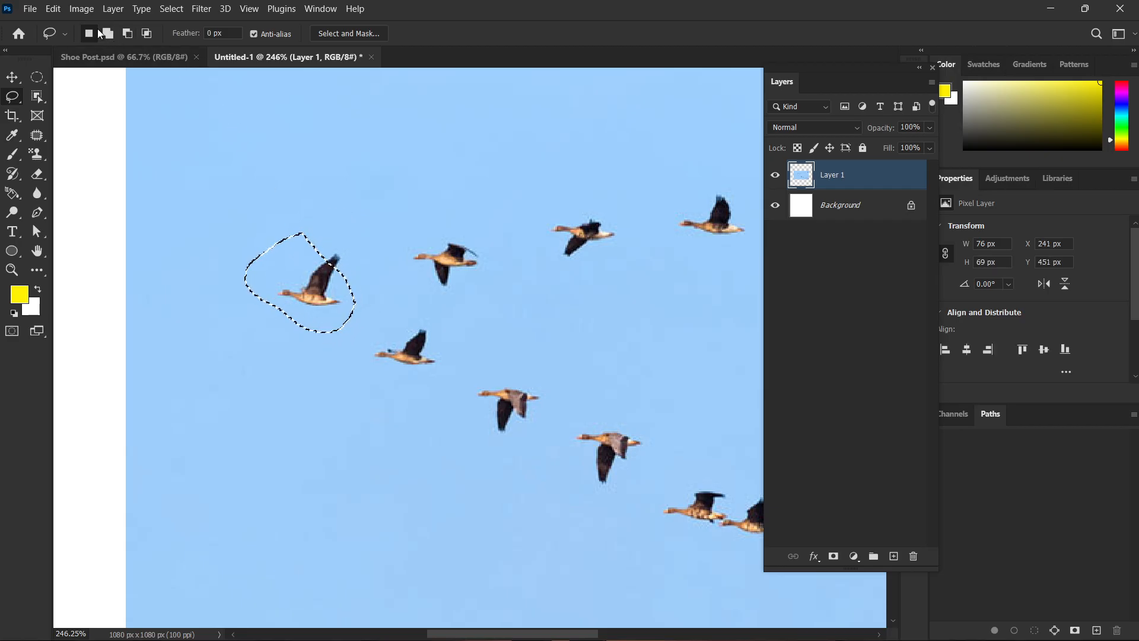
click(211, 162)
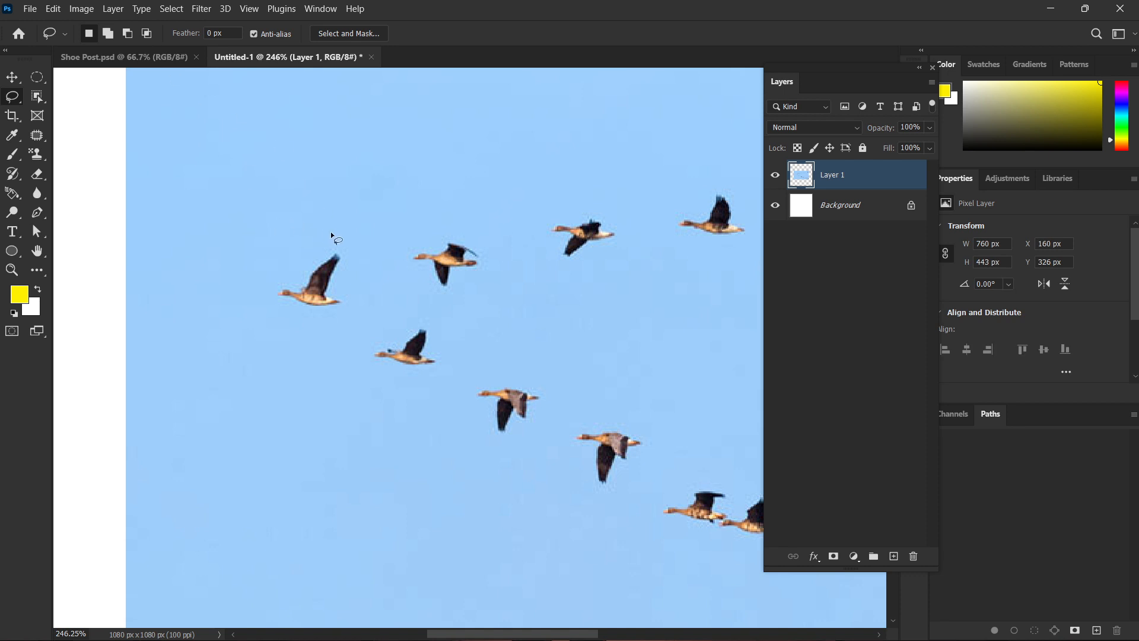
drag(346, 239, 331, 238)
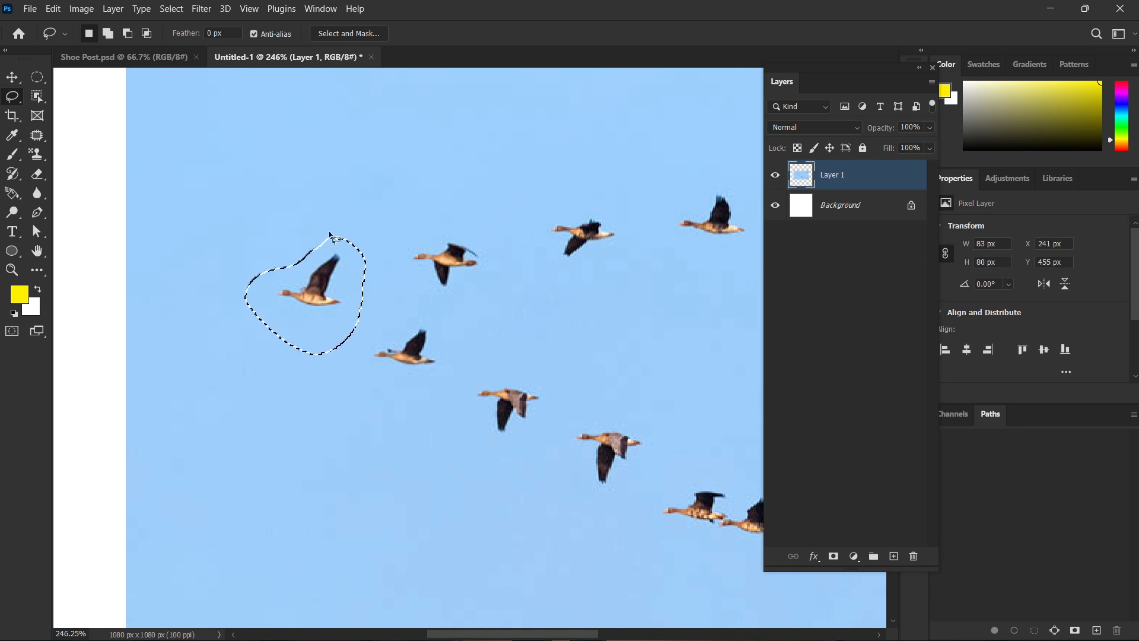
Fill the selected bird area with Content-Aware contents at 100% opacity and clear the selection.
key(shift+F5)
key(Return)
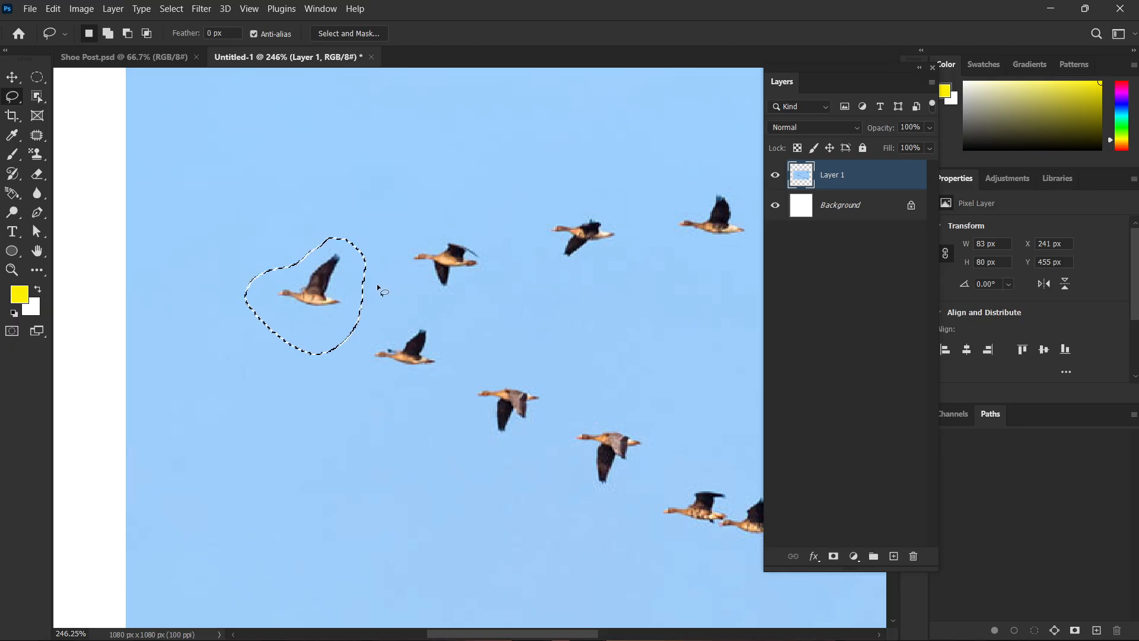
key(shift+F5)
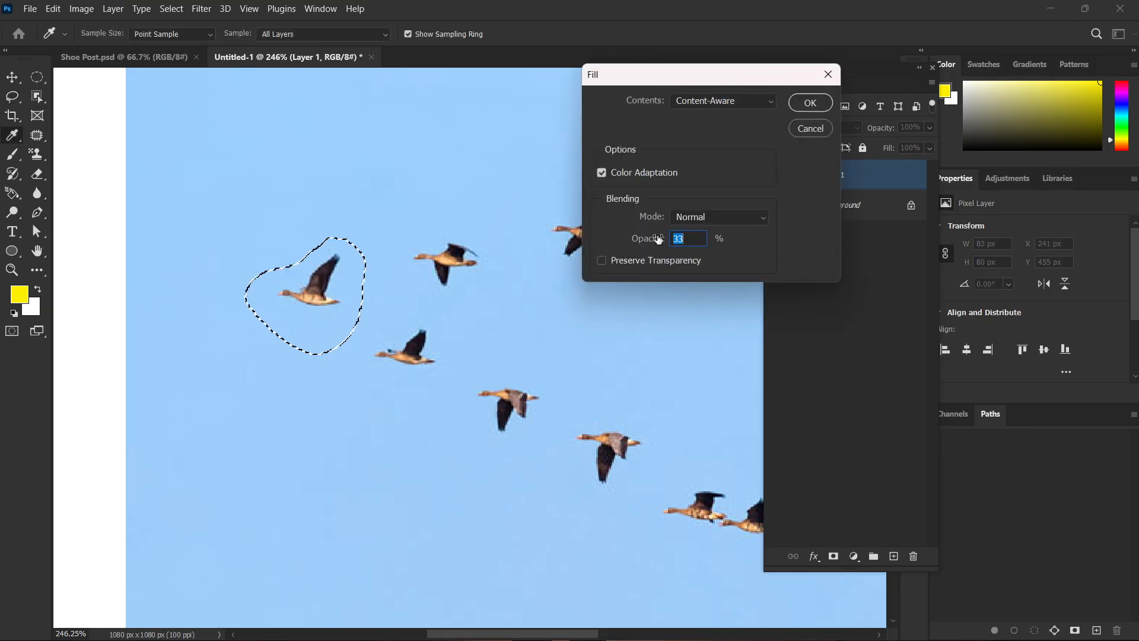
text(100)
key(Return)
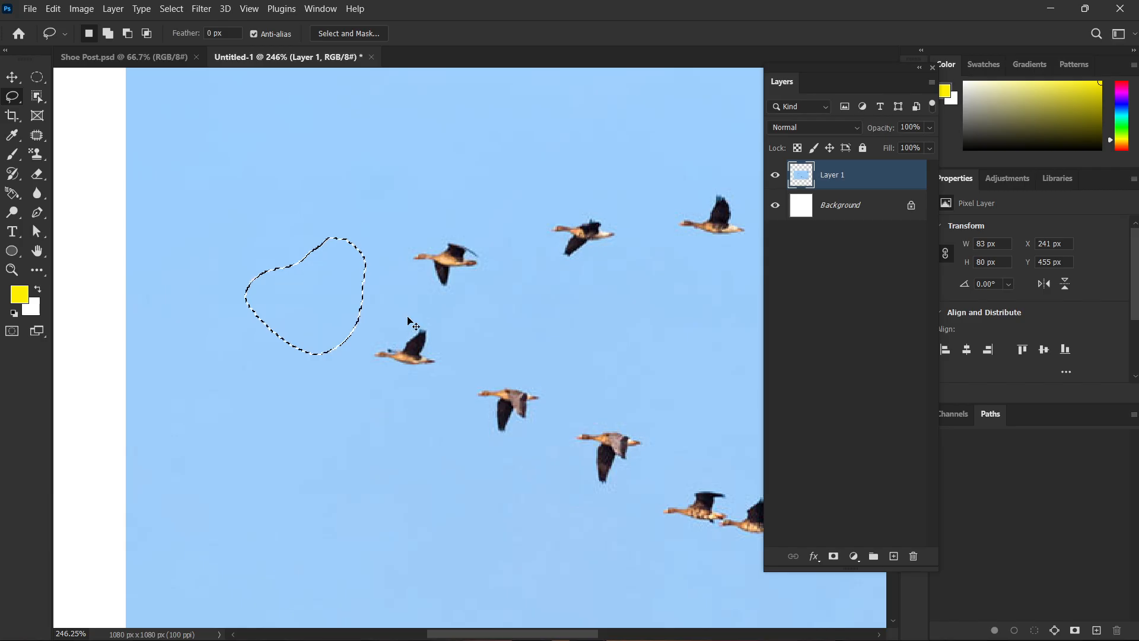
key(ctrl+d)
Lasso the leading bird of the upper row, remove it with Content-Aware Fill, and deselect.
scroll(409, 308, down, 1)
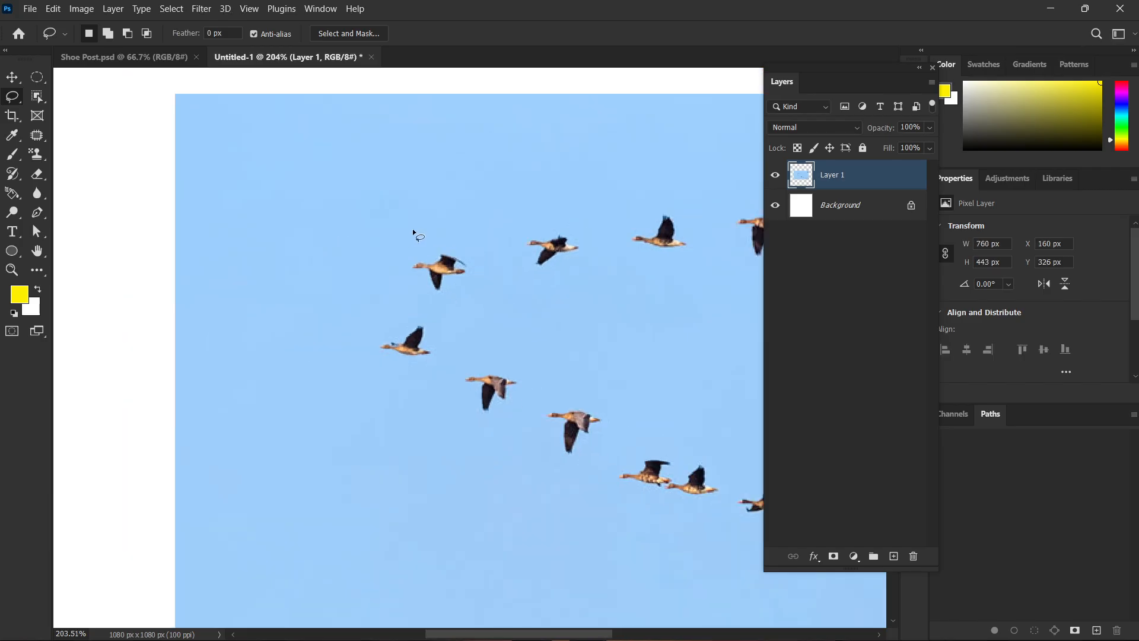
mouse_move(438, 276)
mouse_down()
mouse_move(400, 253)
mouse_move(451, 313)
mouse_move(461, 221)
mouse_up()
key(ctrl+d)
key(shift+F5)
key(Return)
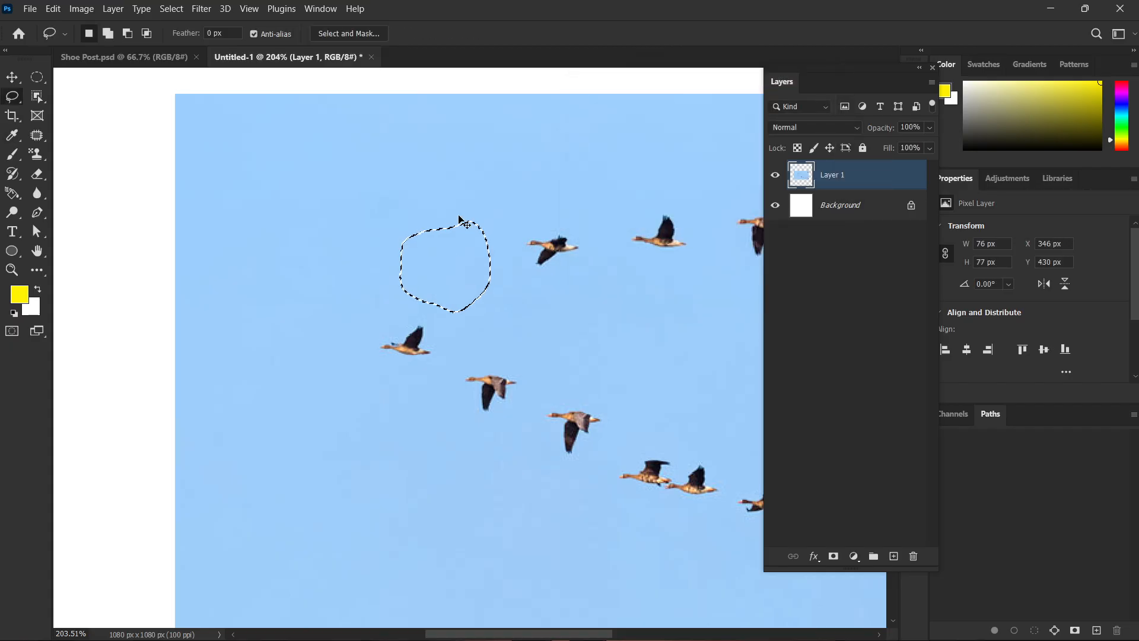
key(ctrl+d)
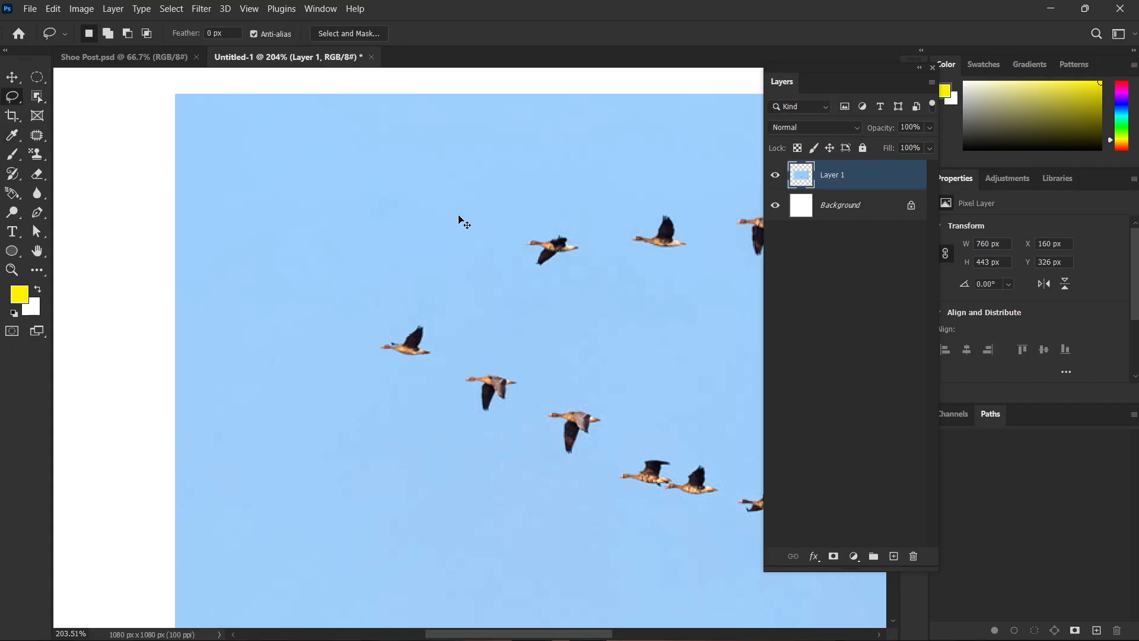
Undo the removal of the upper row's leading bird and clear the selection around it.
key(ctrl+z)
key(ctrl+z)
key(ctrl+d)
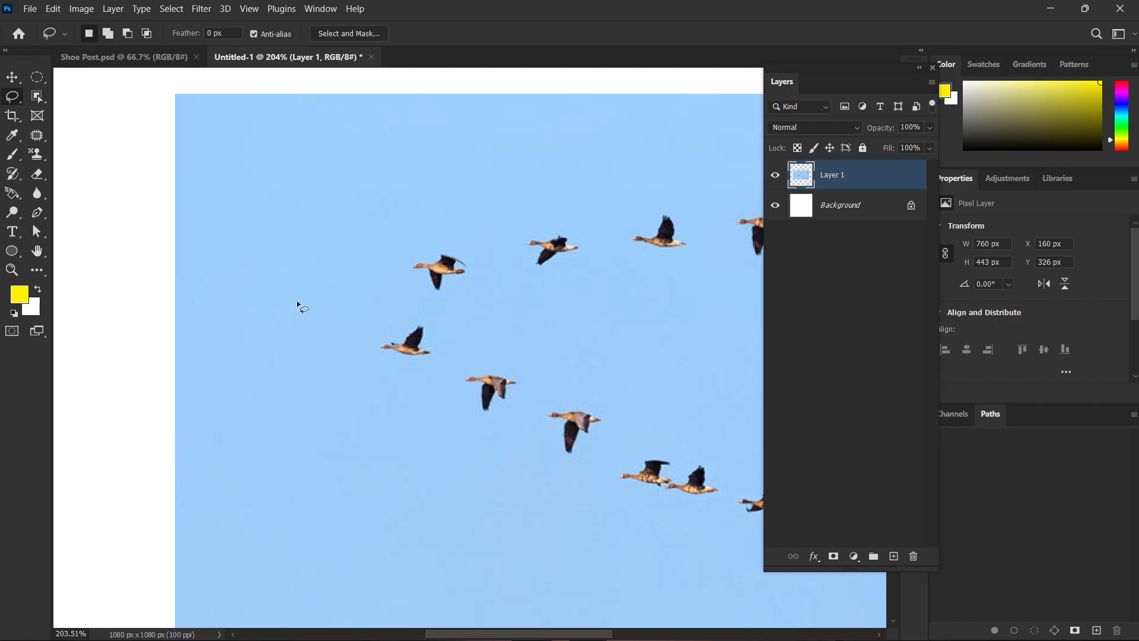
Outline the leading bird of the upper row with the Content-Aware Move Tool.
click(34, 140)
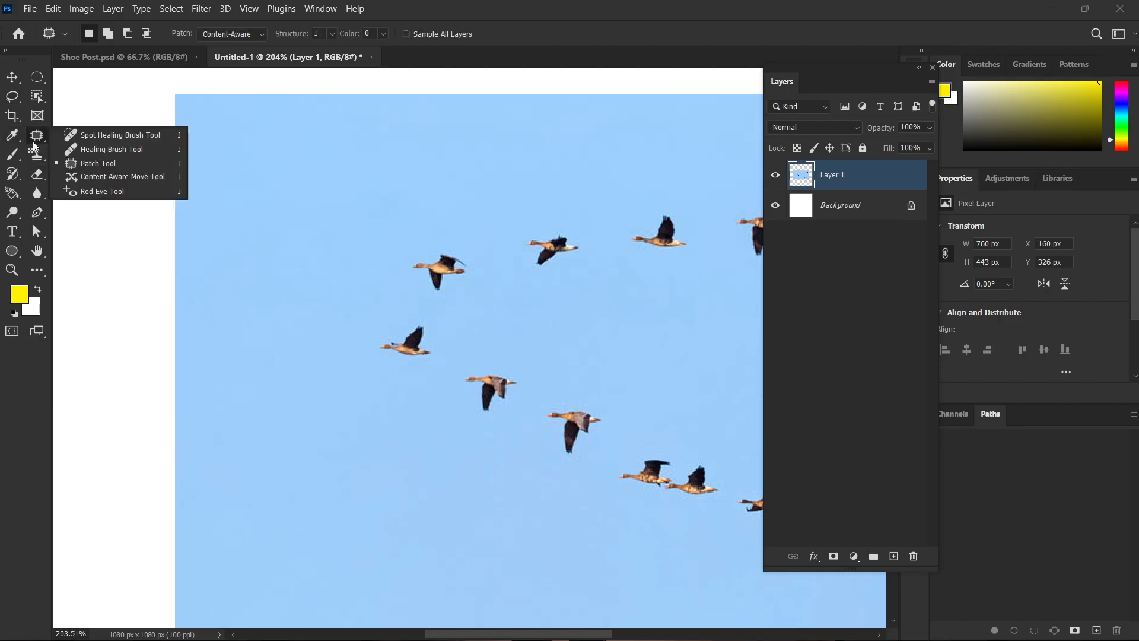
click(115, 178)
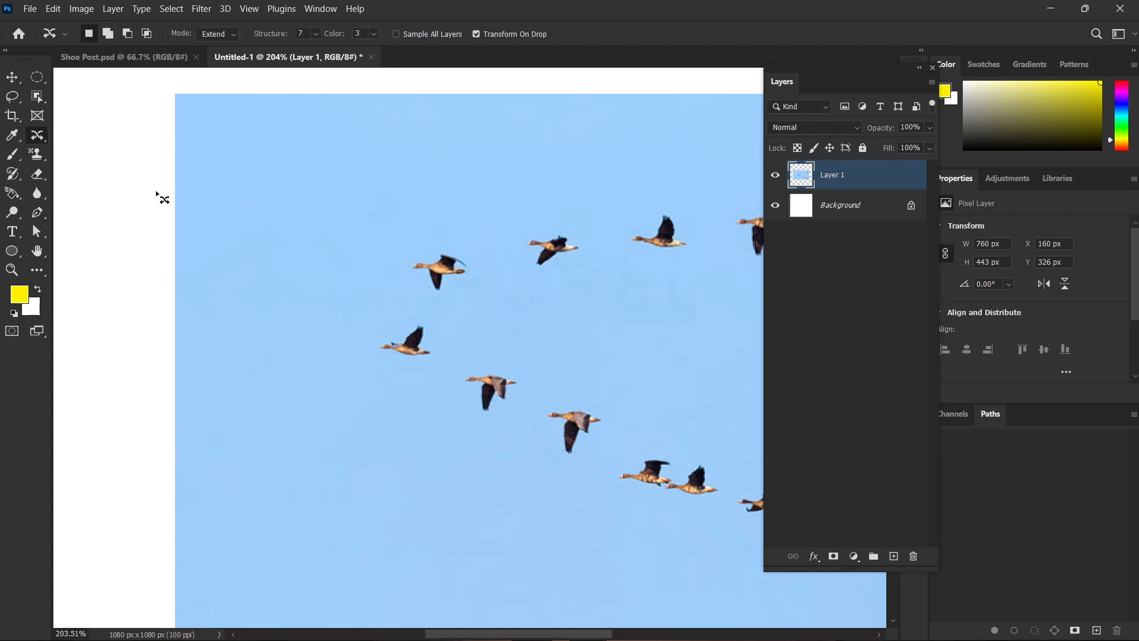
scroll(416, 268, up, 3)
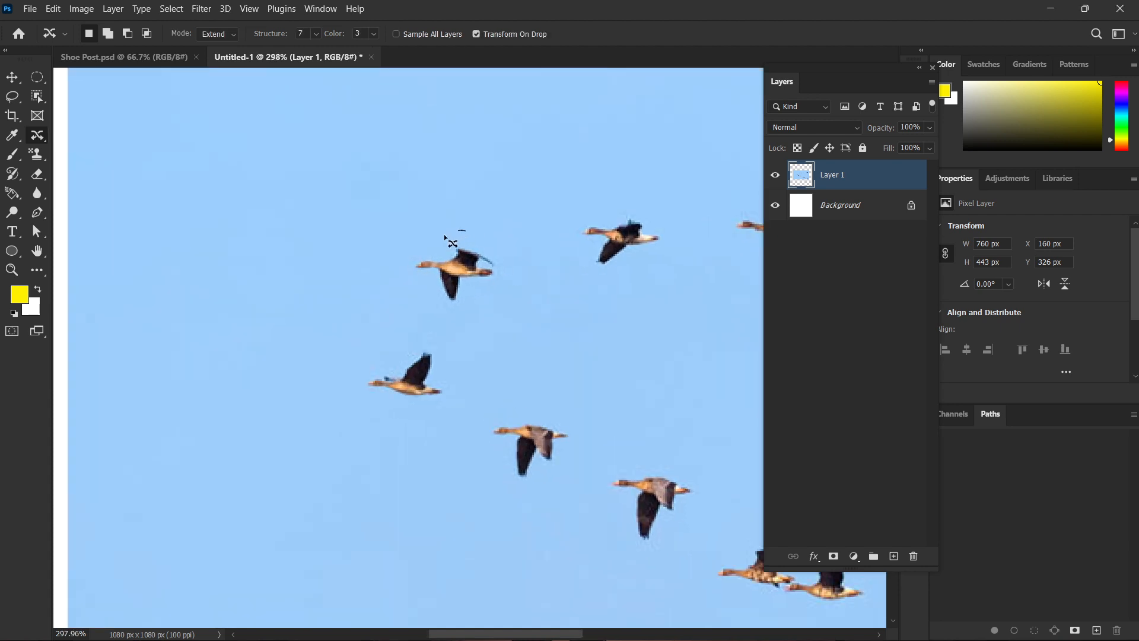
drag(498, 229, 469, 213)
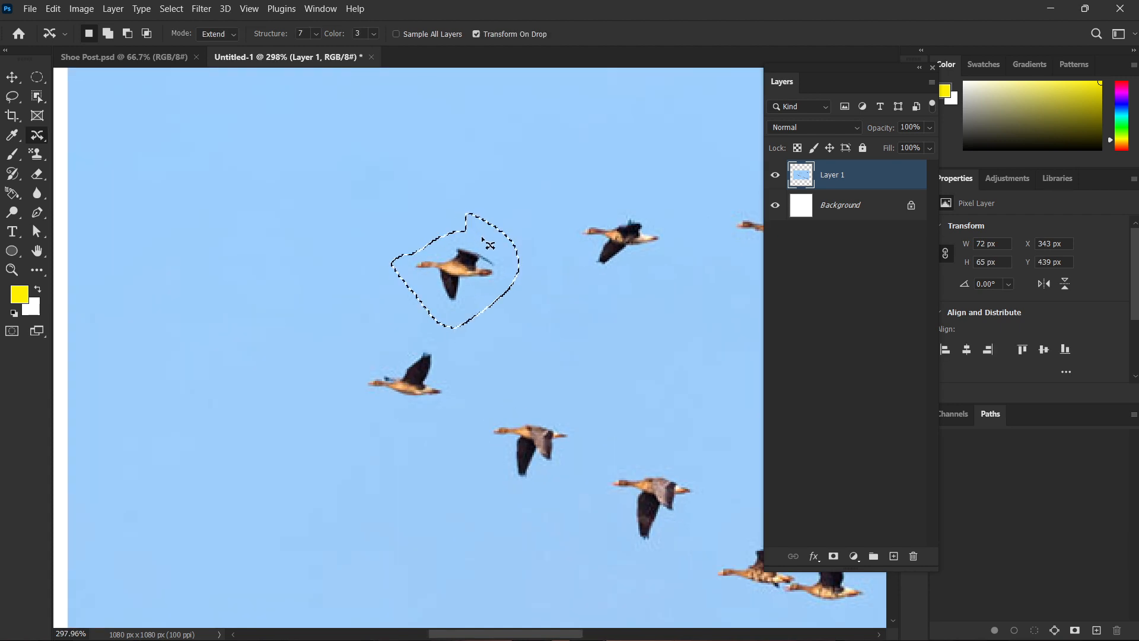
Duplicate the selected bird into the empty sky ahead of the flock using Extend mode, and deselect.
click(215, 36)
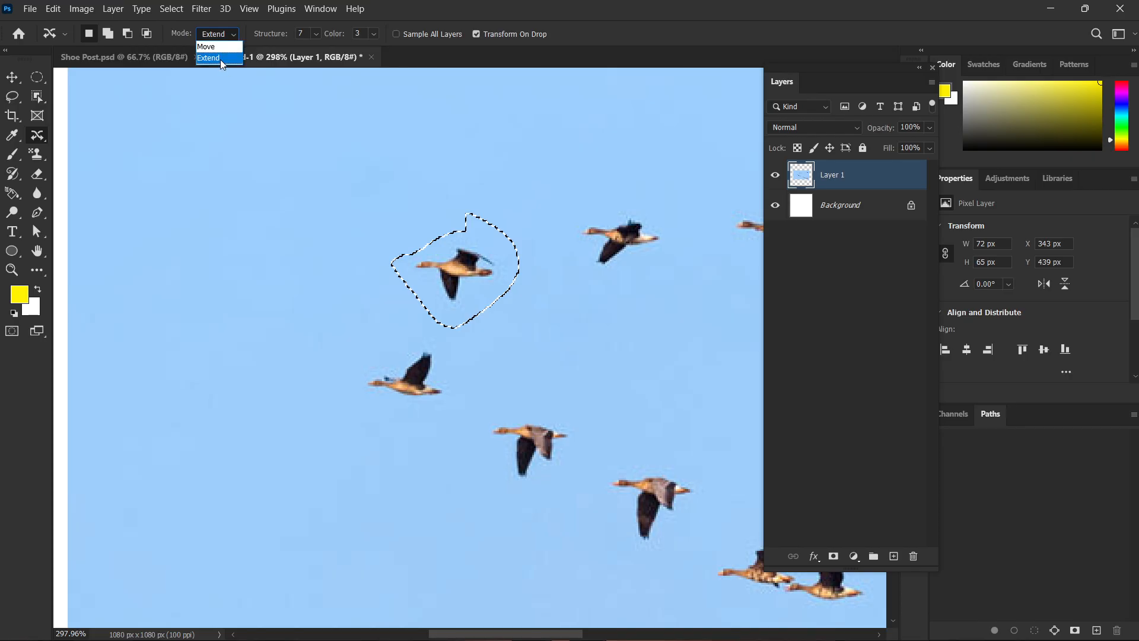
click(222, 58)
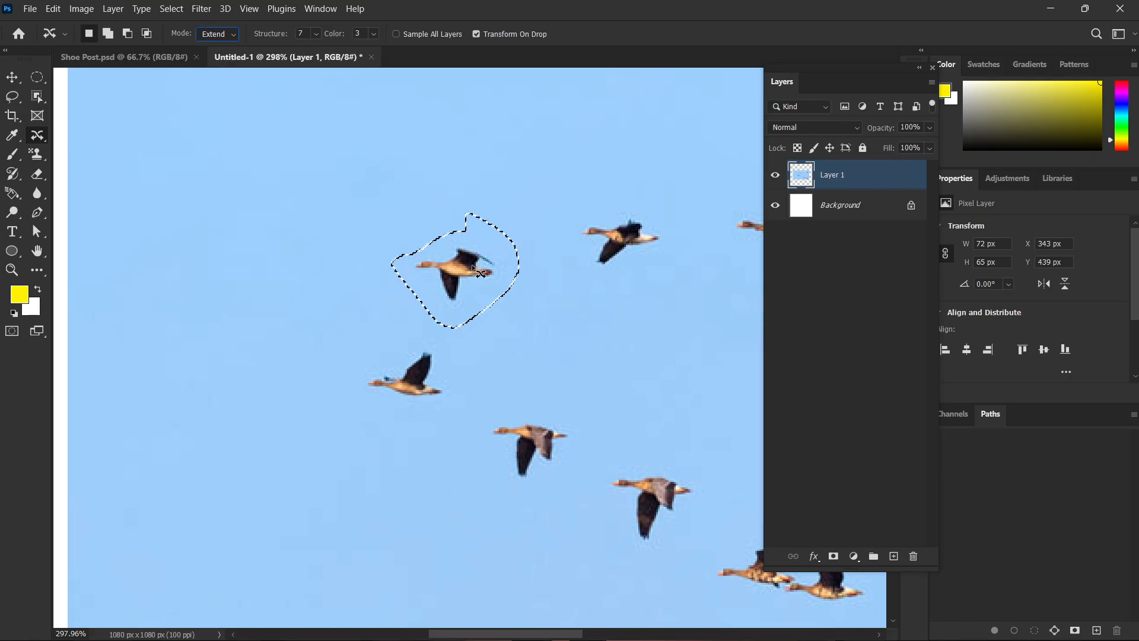
drag(450, 270, 286, 290)
key(Return)
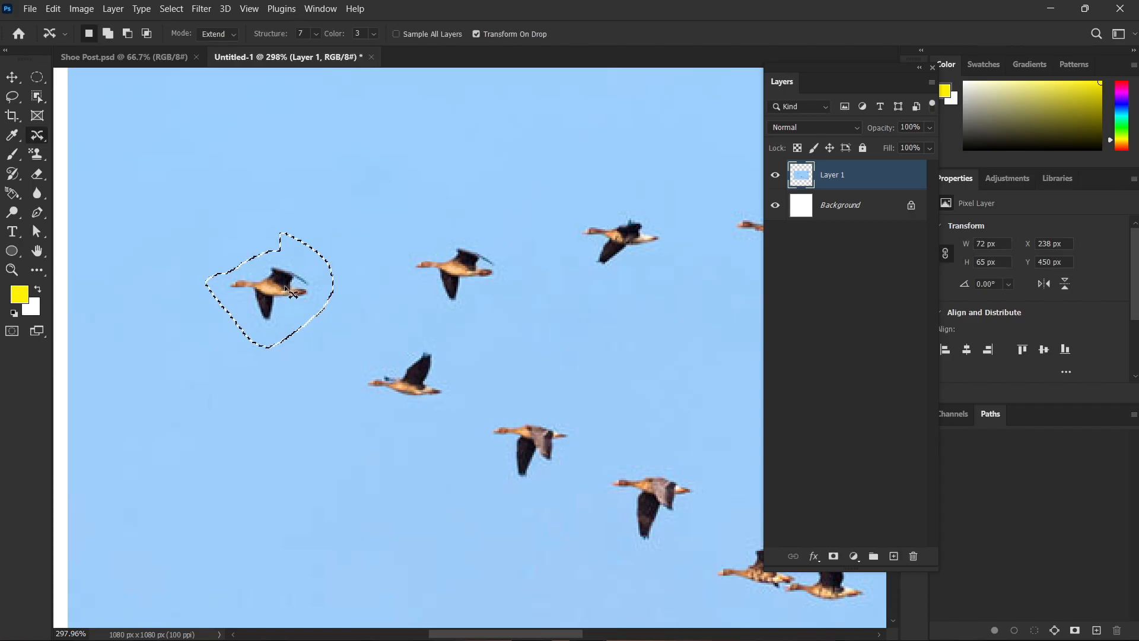
key(ctrl+d)
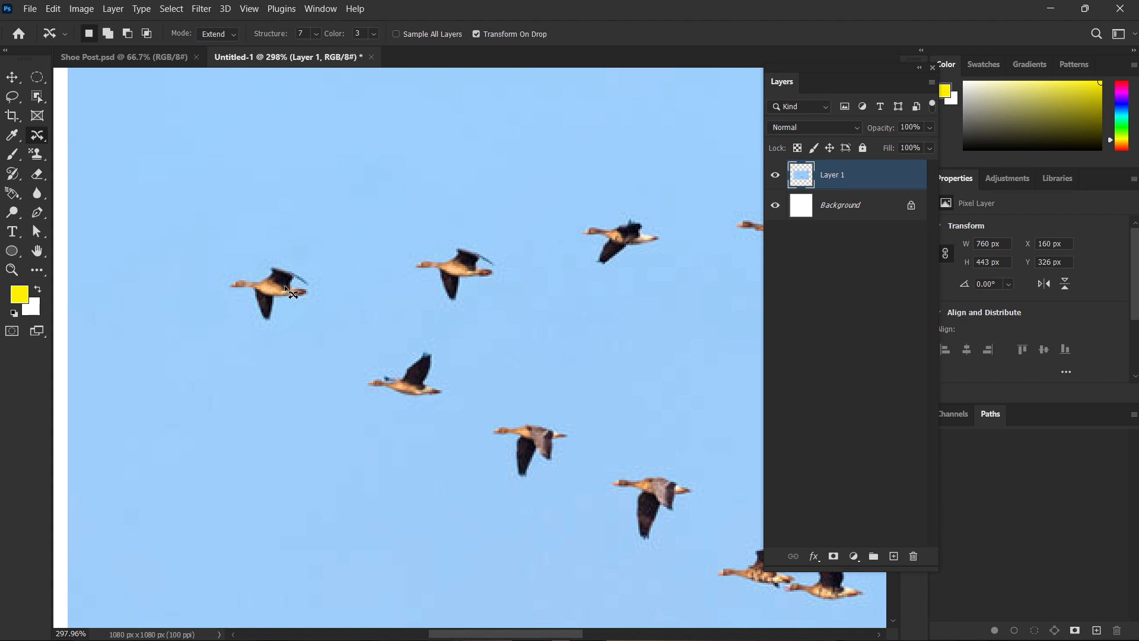
Undo the bird duplication back to the selection around the original bird.
key(ctrl+z)
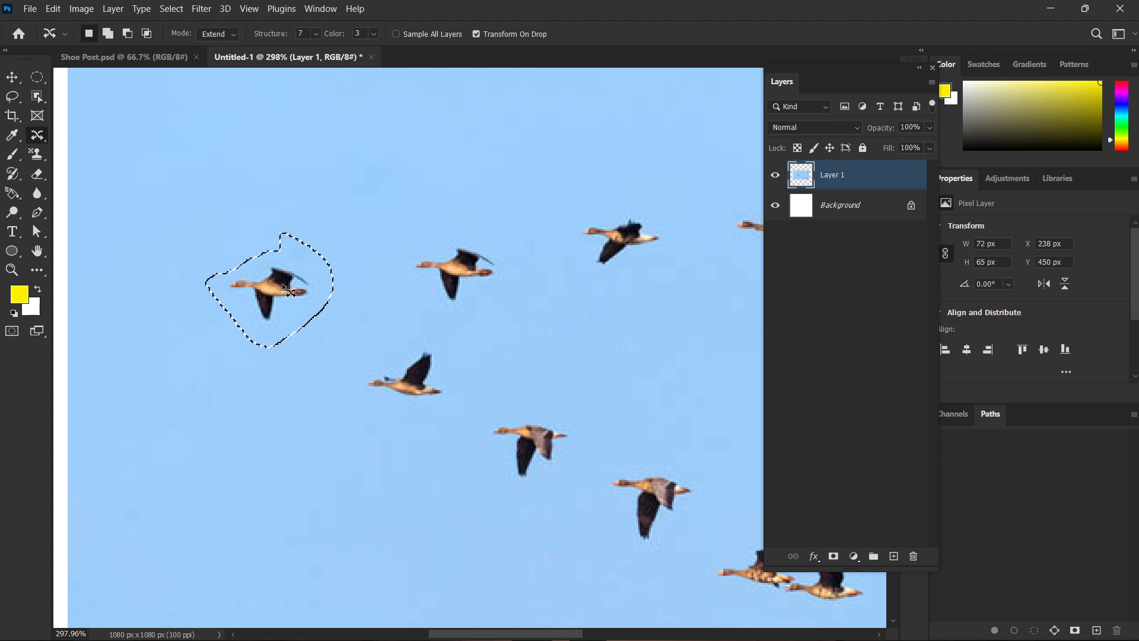
key(ctrl+shift+z)
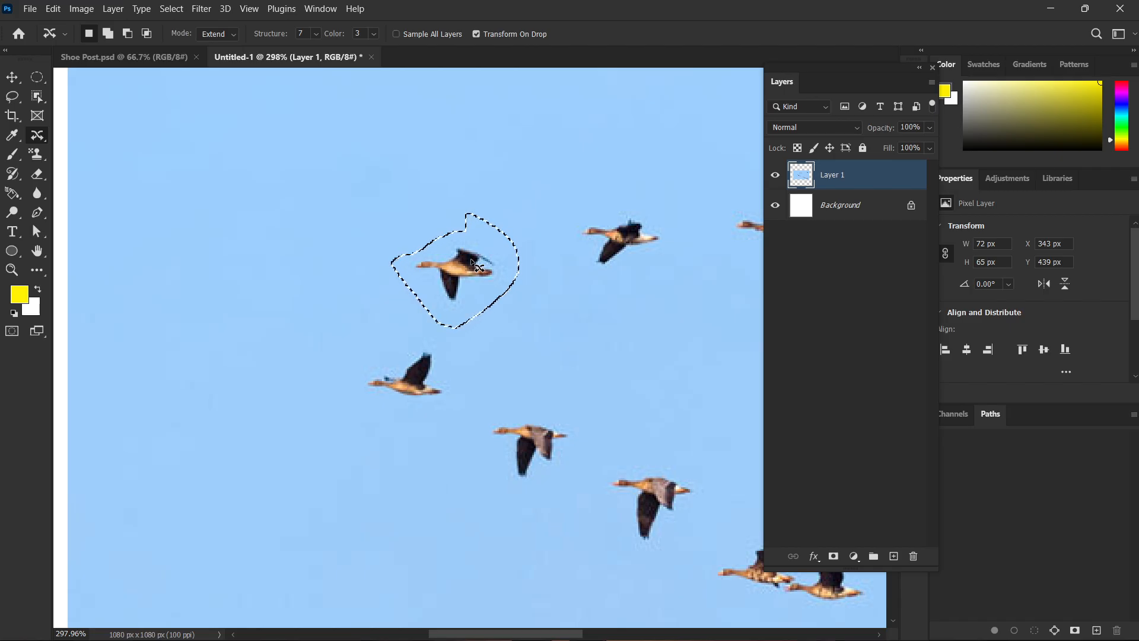
scroll(474, 264, down, 2)
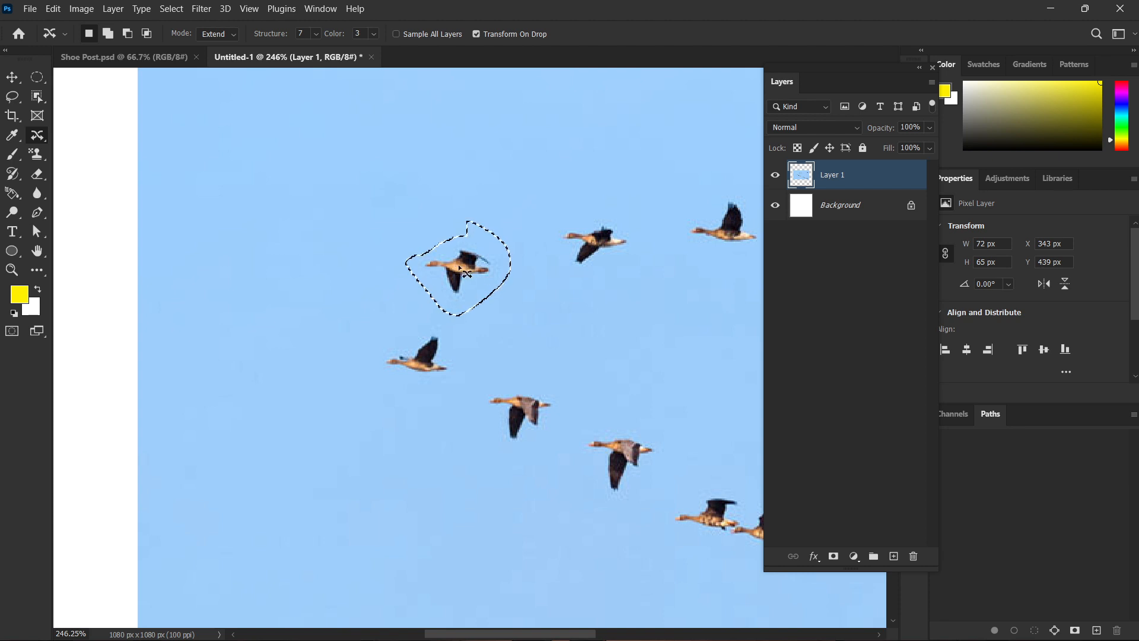
Set Content-Aware Move to Move mode, relocate the selected bird to the open sky between the rows near the photo's right edge, and deselect.
click(218, 34)
click(217, 43)
key(alt)
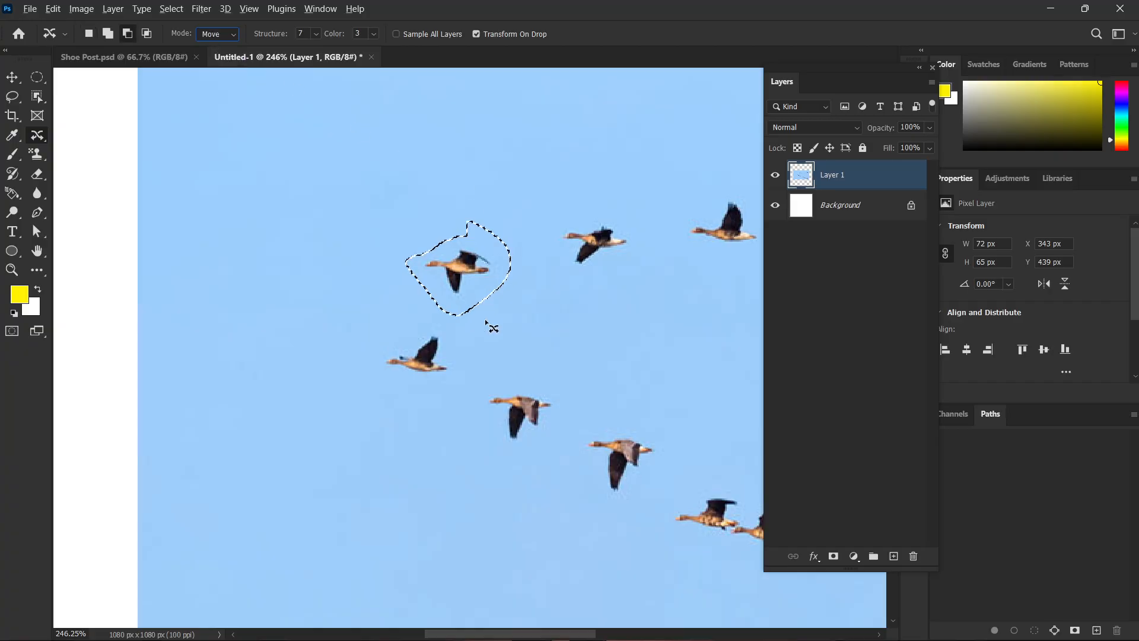
key(alt)
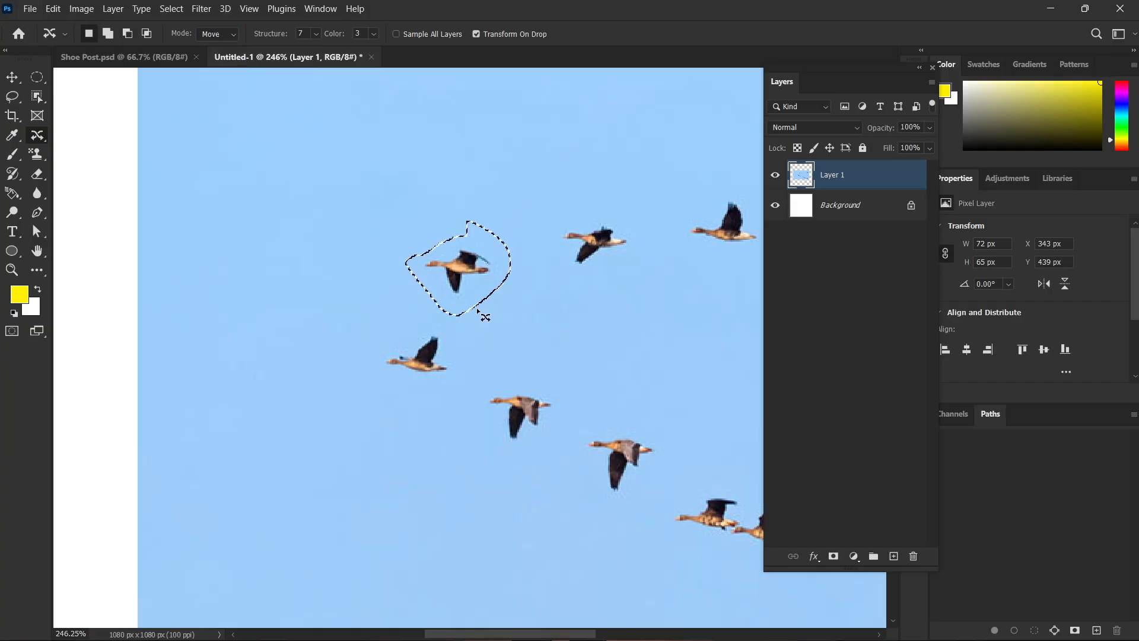
alt+scroll(526, 327, down, 3)
drag(586, 349, 389, 352)
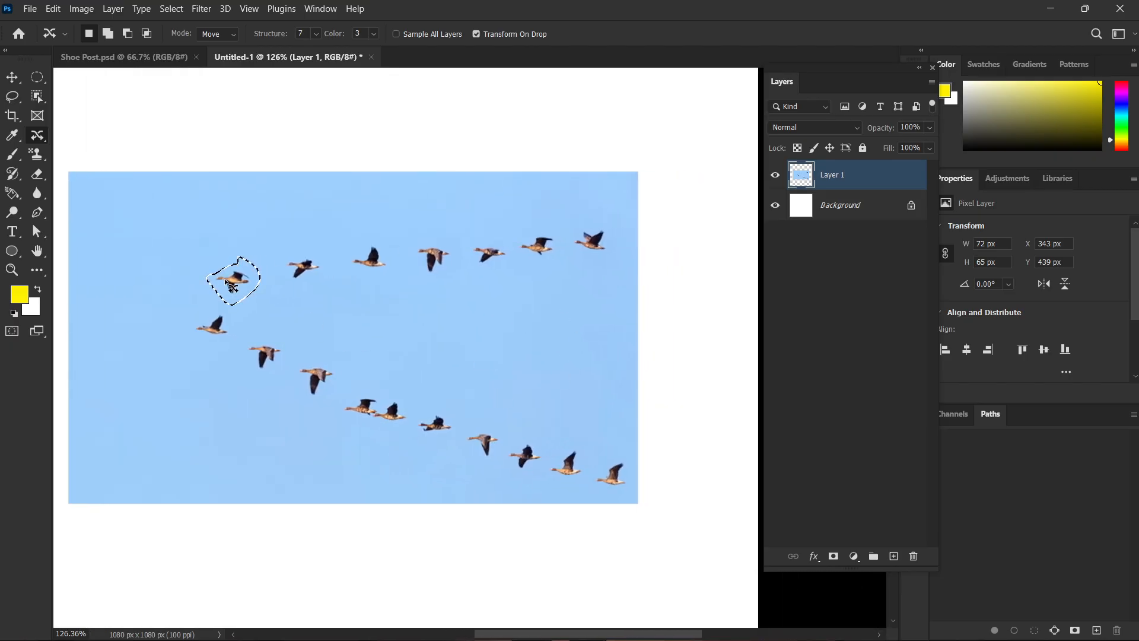
drag(226, 297, 585, 357)
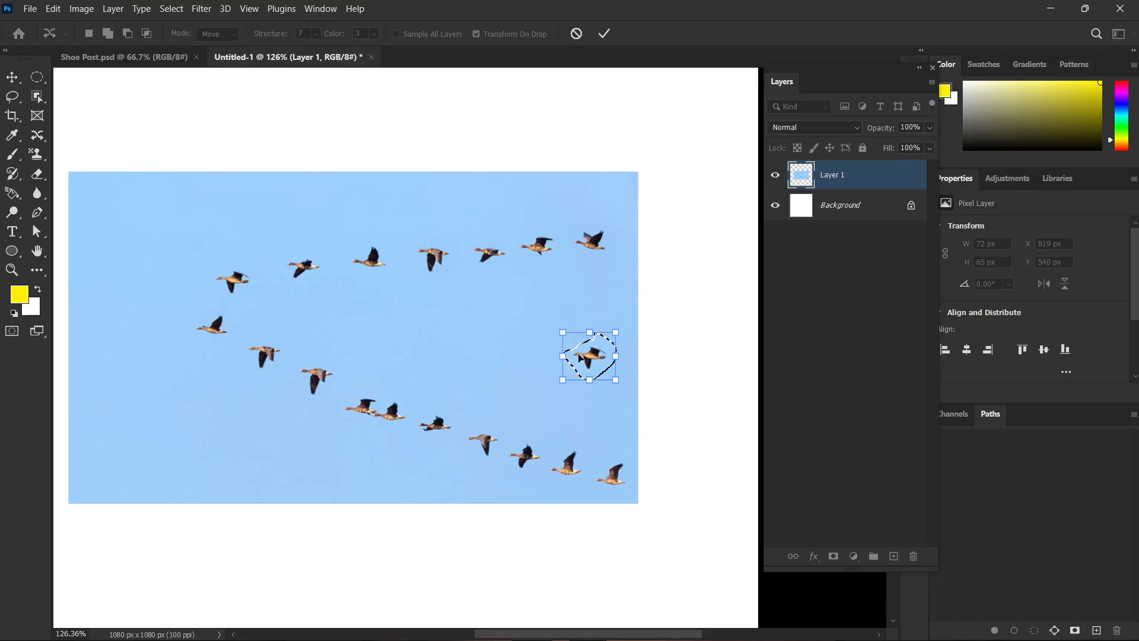
key(Return)
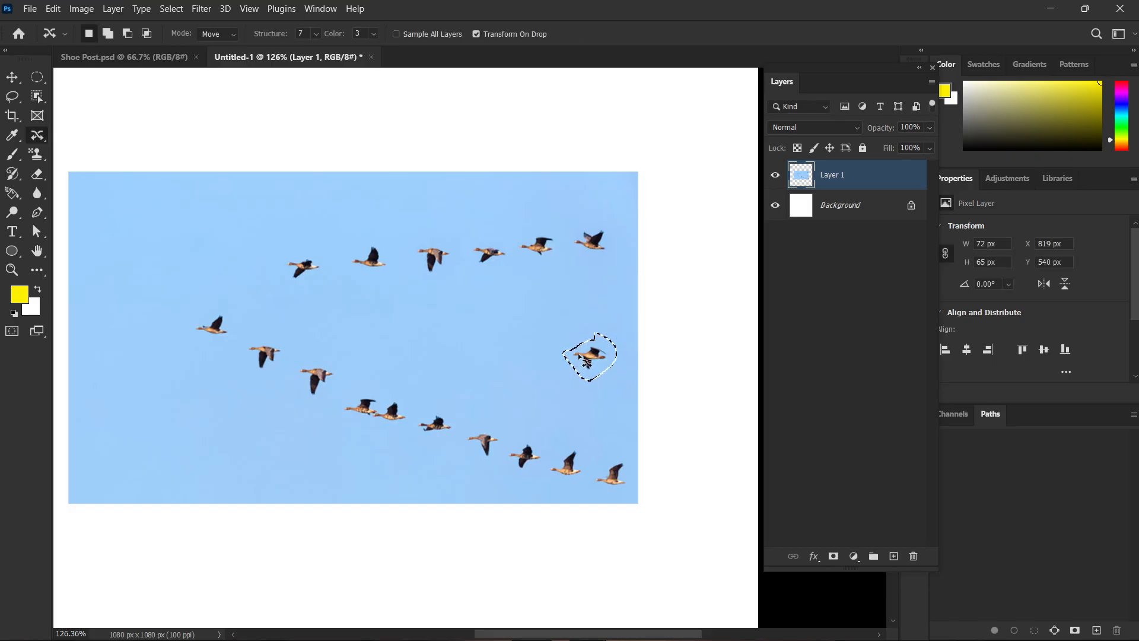
key(ctrl+d)
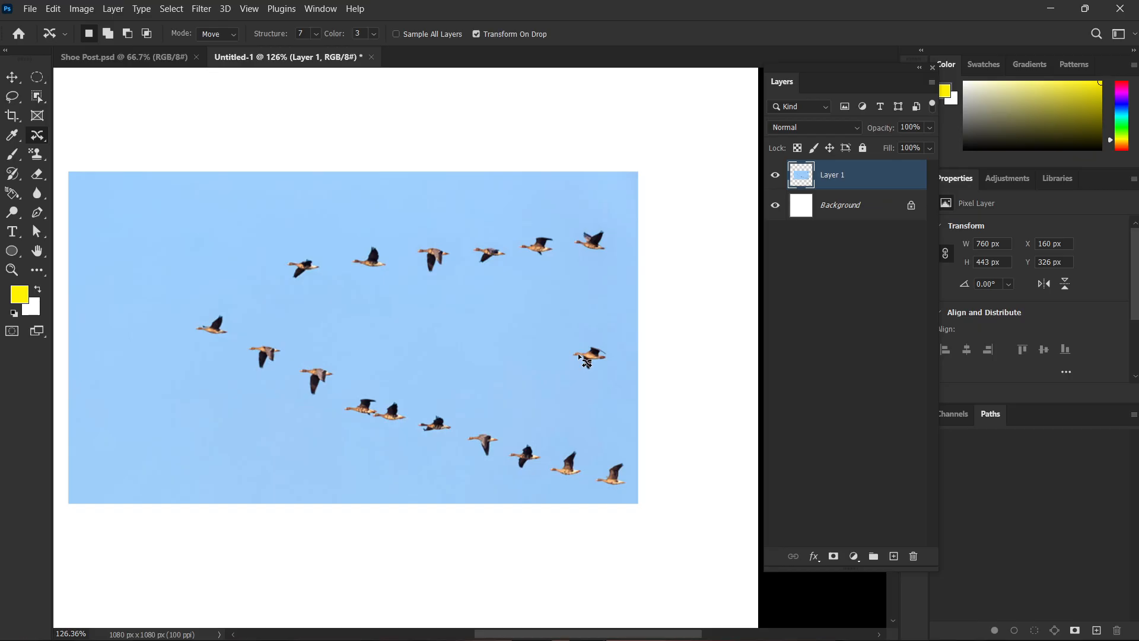
Move the lower-row bird just behind the overlapping pair to the sky beneath the previously relocated bird with Content-Aware Move, and deselect.
scroll(567, 442, up, 2)
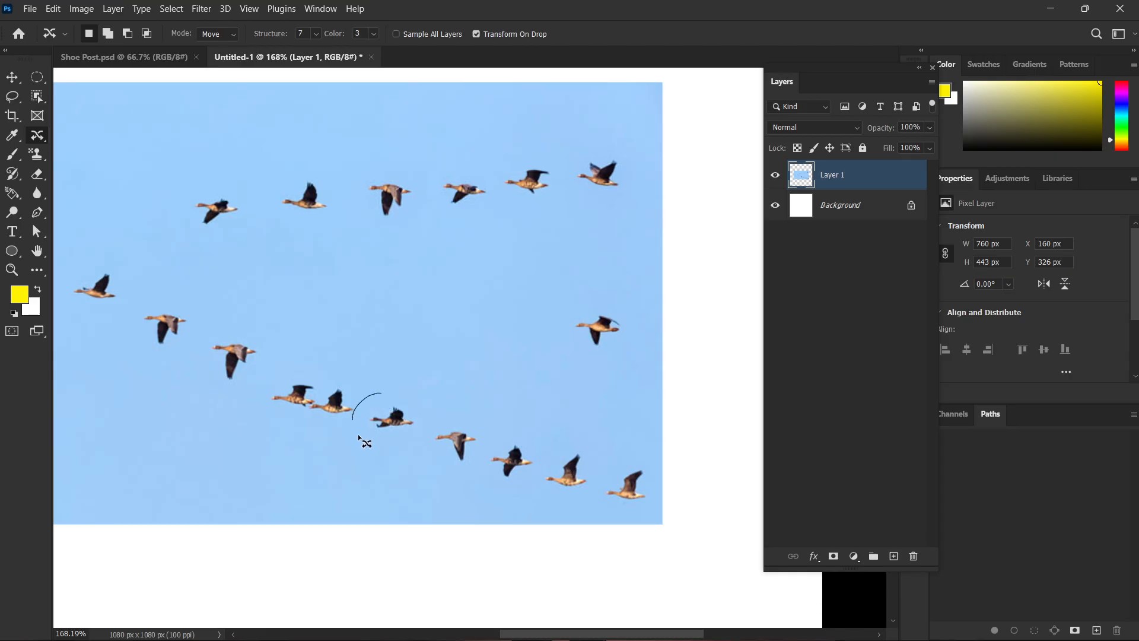
mouse_move(359, 437)
mouse_down()
mouse_move(432, 407)
mouse_move(382, 393)
mouse_move(566, 374)
mouse_move(610, 378)
mouse_move(600, 392)
mouse_up()
key(Return)
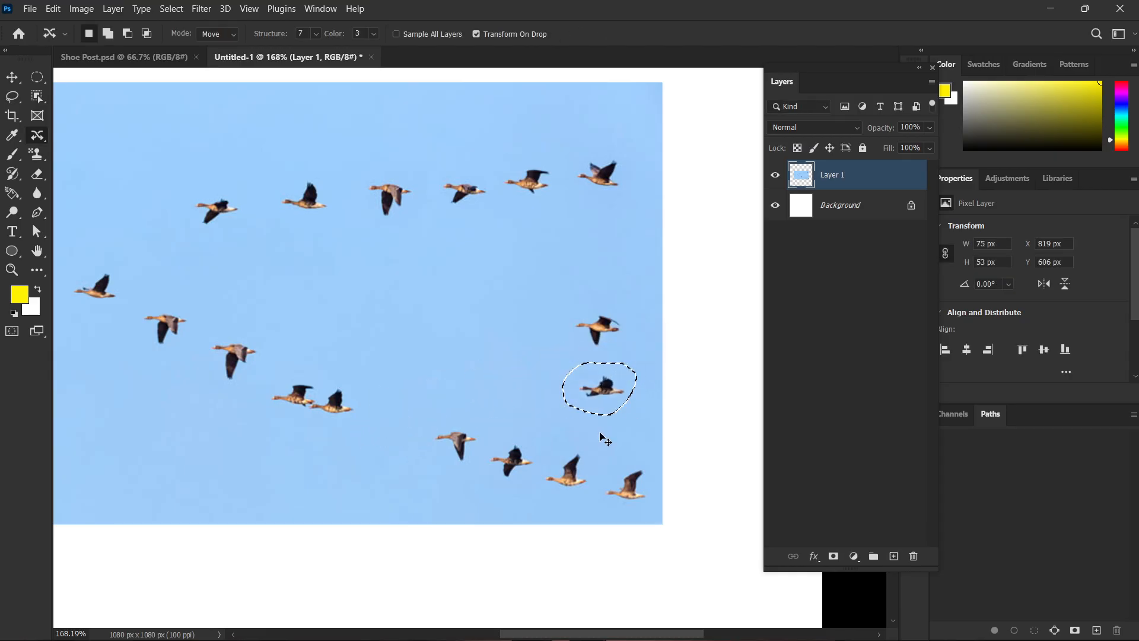
key(ctrl+d)
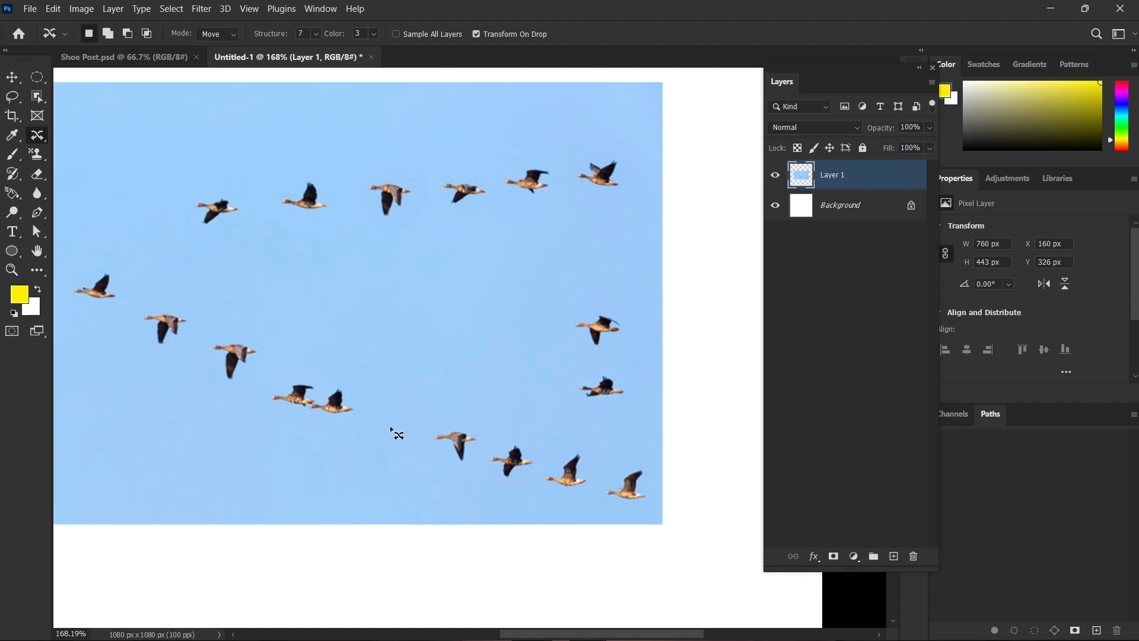
Outline the whole upper row of birds with Content-Aware Move, relocate it onto the white canvas below the photo, and deselect.
scroll(388, 425, down, 2)
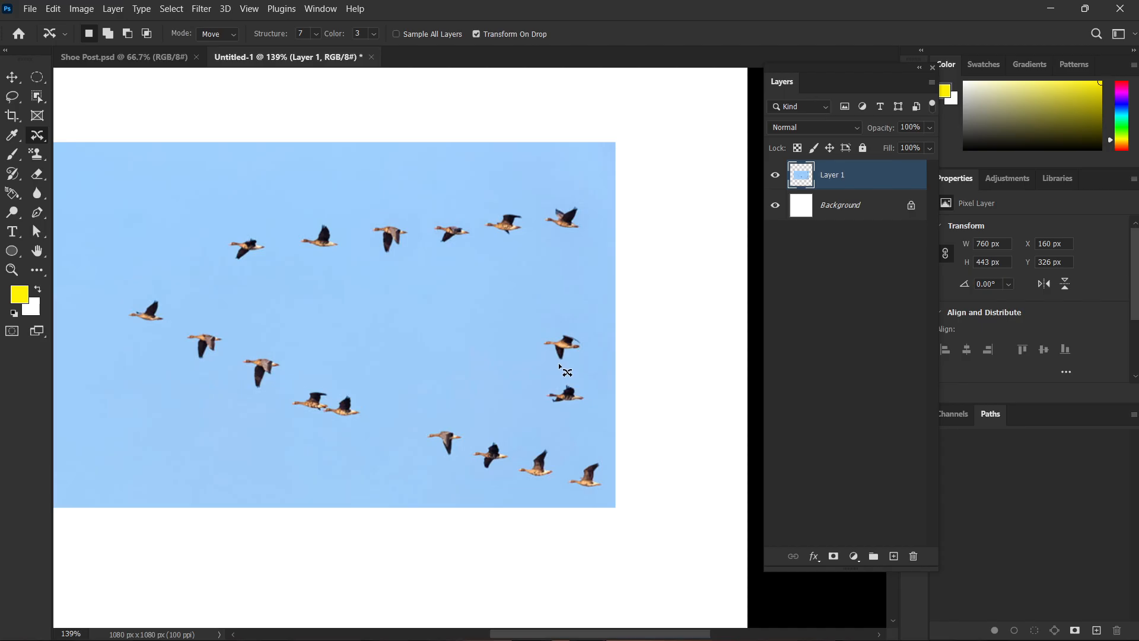
mouse_move(516, 189)
mouse_down()
mouse_move(173, 262)
mouse_move(617, 272)
mouse_move(644, 187)
mouse_up()
drag(508, 228, 489, 572)
scroll(497, 535, down, 4)
drag(539, 455, 526, 256)
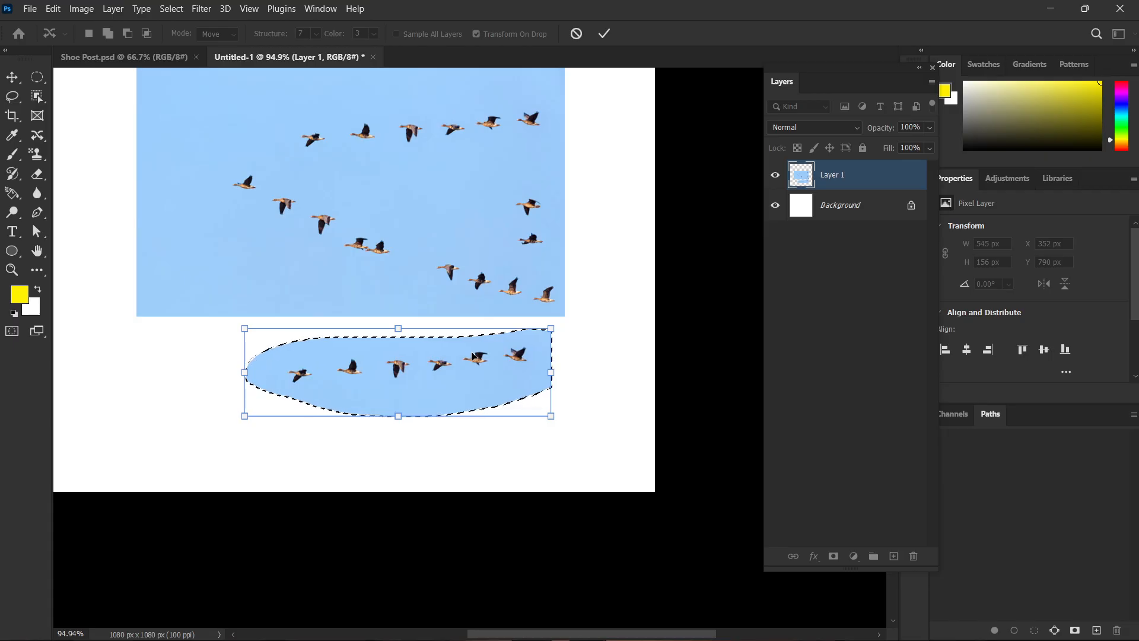
key(Return)
key(ctrl+d)
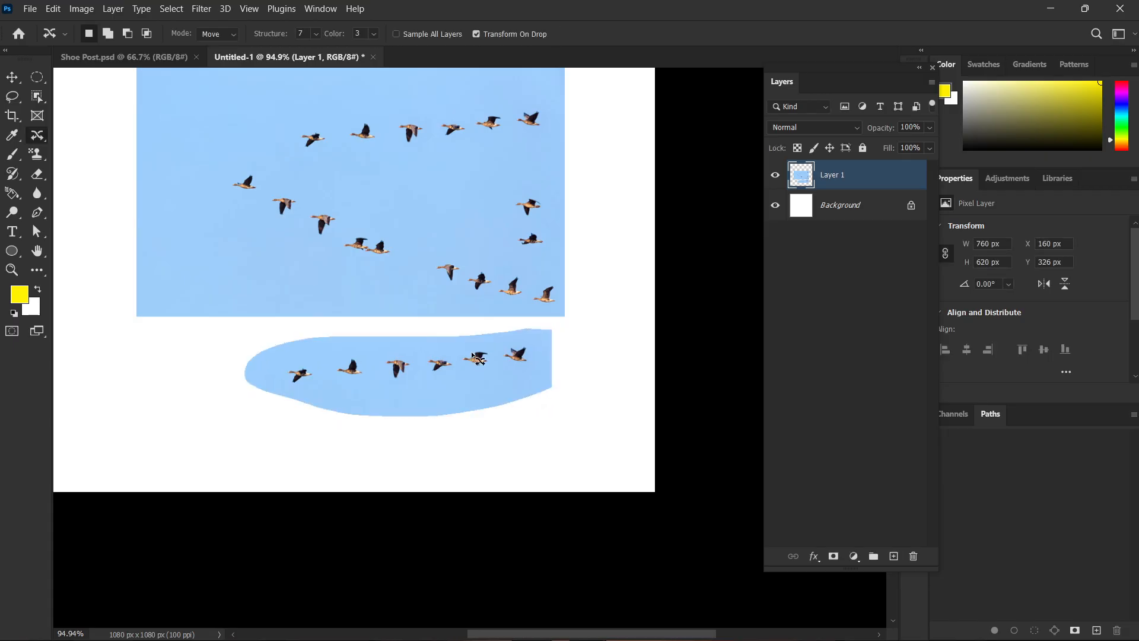
Undo the upper row's relocation back to the selection around its original position.
key(ctrl+z)
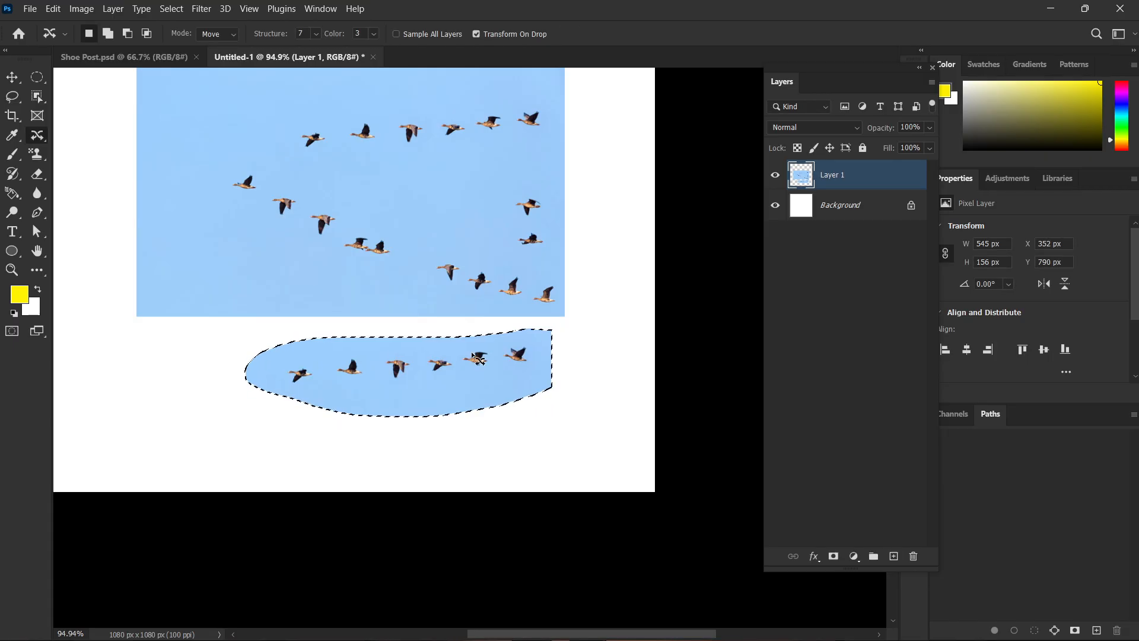
key(ctrl+z)
scroll(457, 356, up, 2)
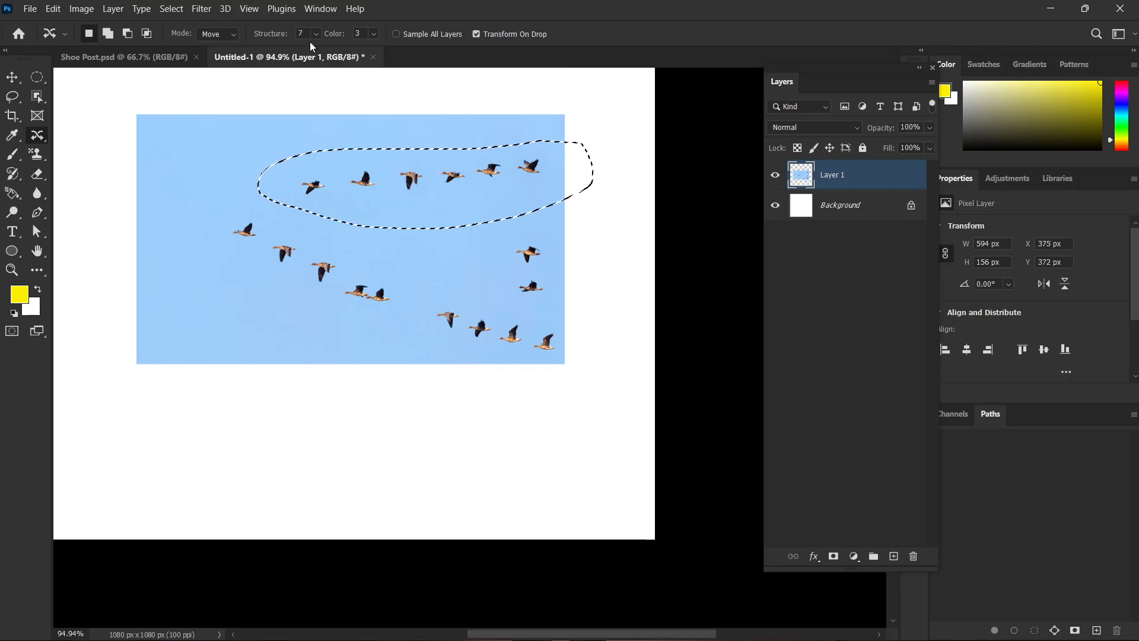
Set Content-Aware Move's Color to 10, try moving the selected row onto the white canvas below the photo, and undo the move.
drag(339, 33, 673, 54)
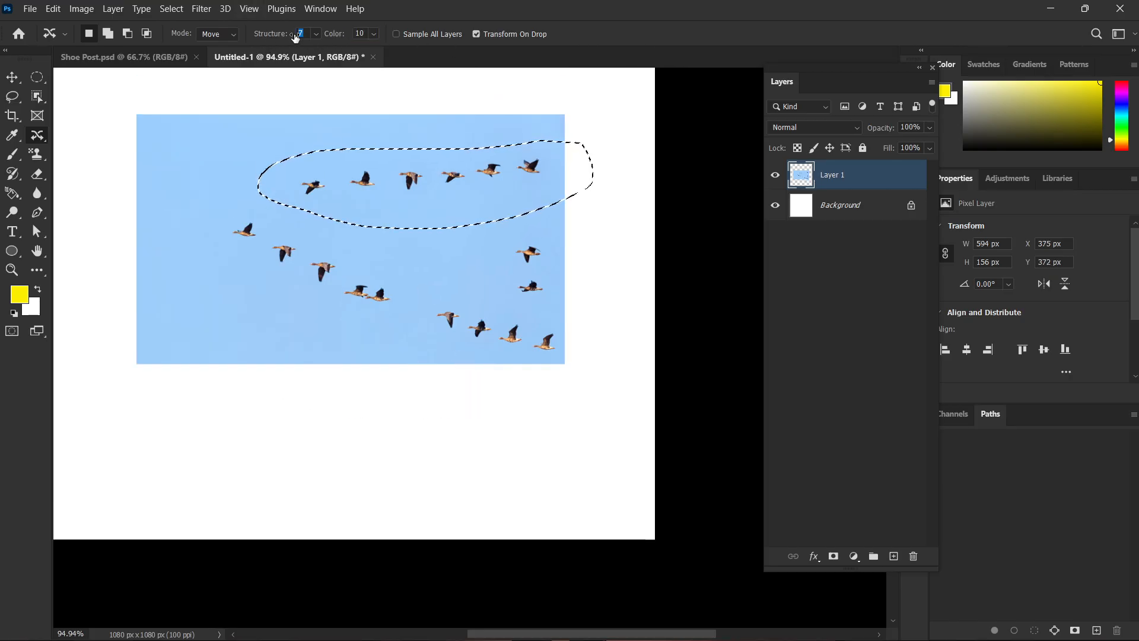
drag(366, 214, 385, 490)
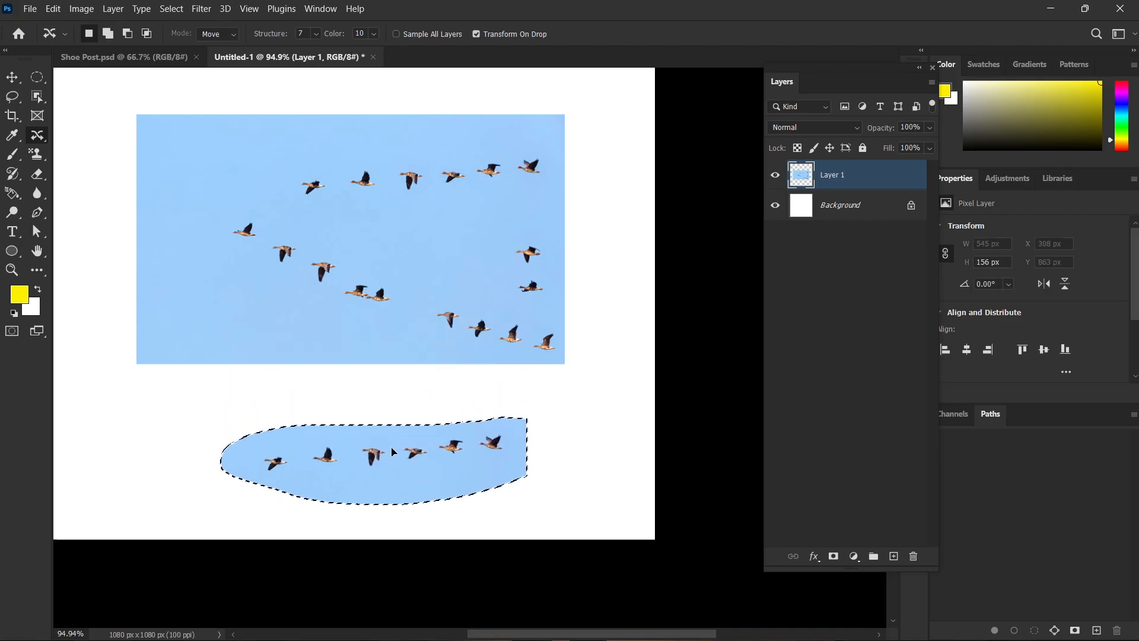
key(Return)
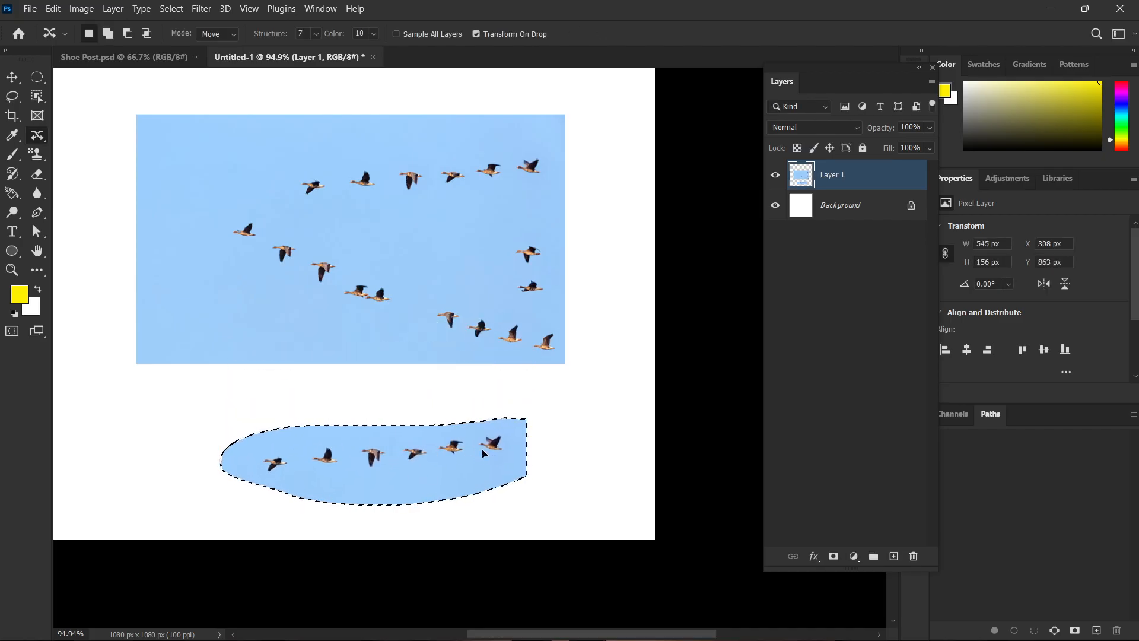
key(ctrl+z)
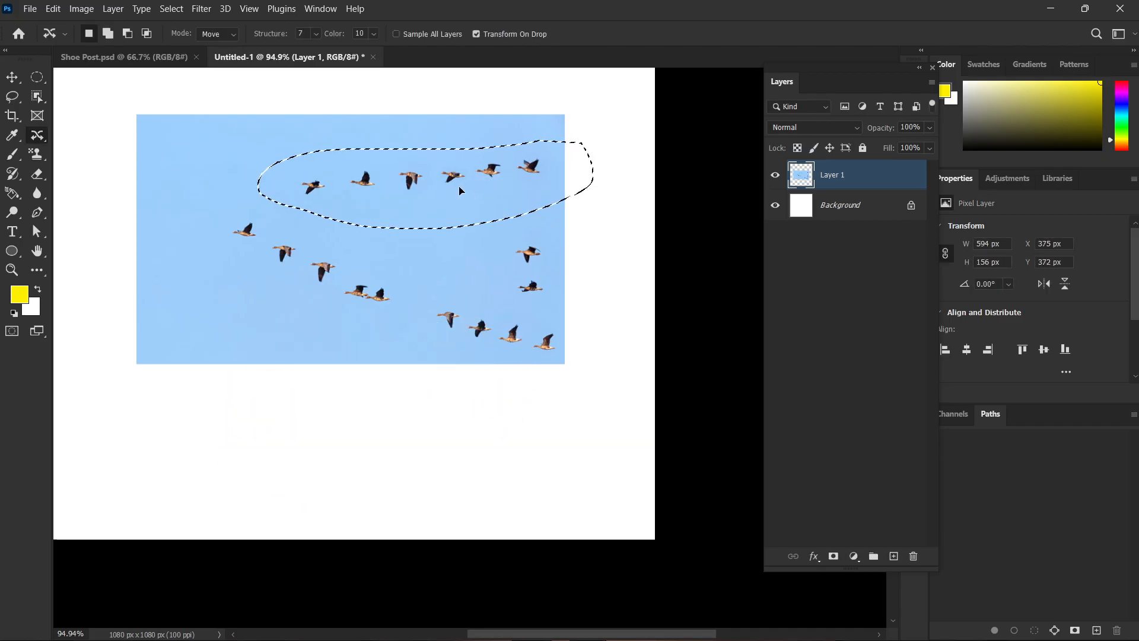
Try relocating the selected upper row to the sky between the two rows, and undo back to its original selection.
drag(469, 190, 417, 226)
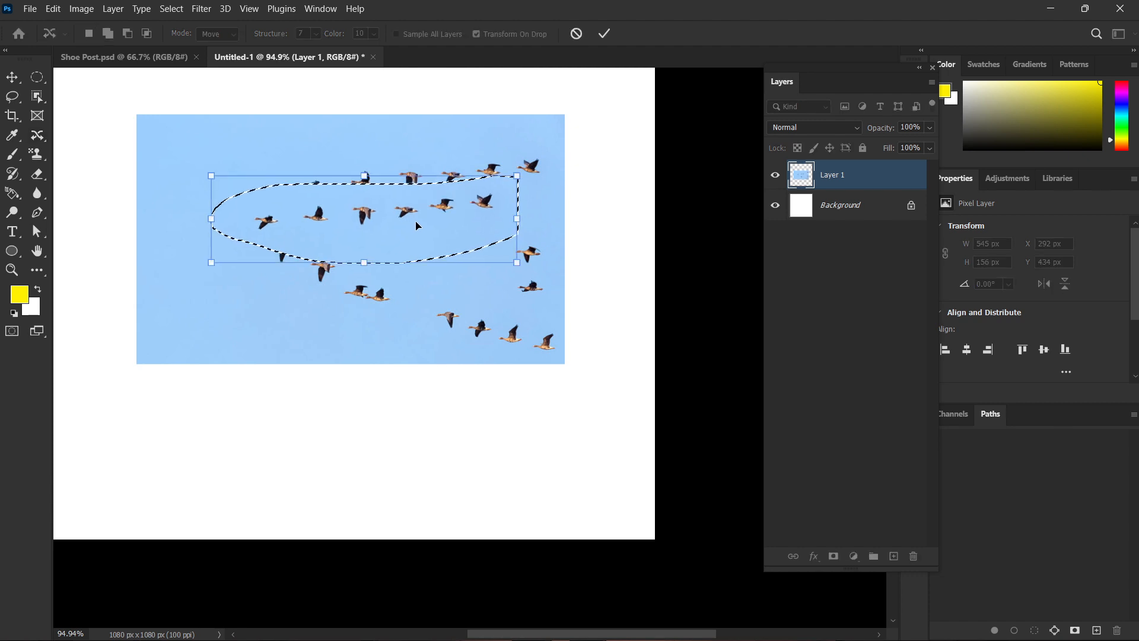
key(Return)
key(ctrl+d)
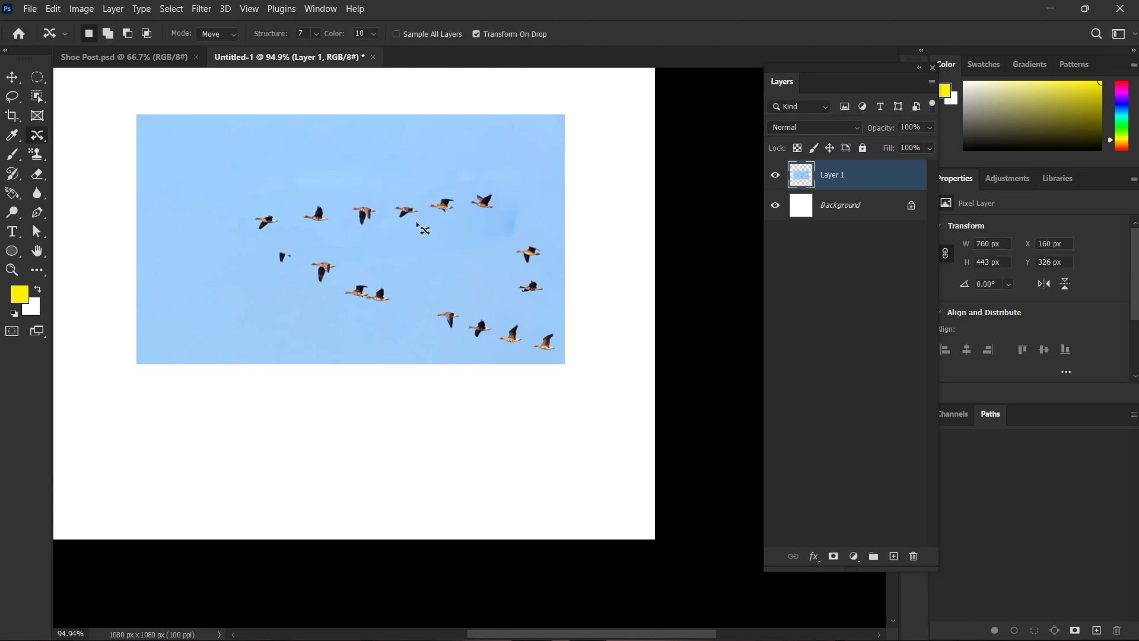
key(ctrl+z)
key(ctrl+z)
drag(427, 178, 426, 223)
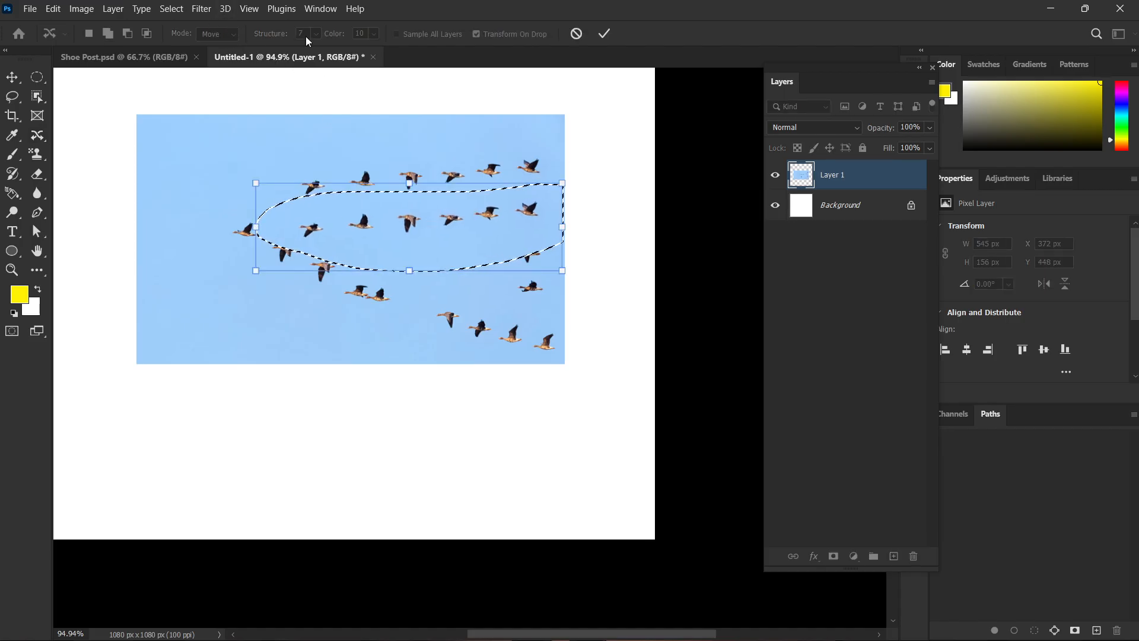
key(ctrl+z)
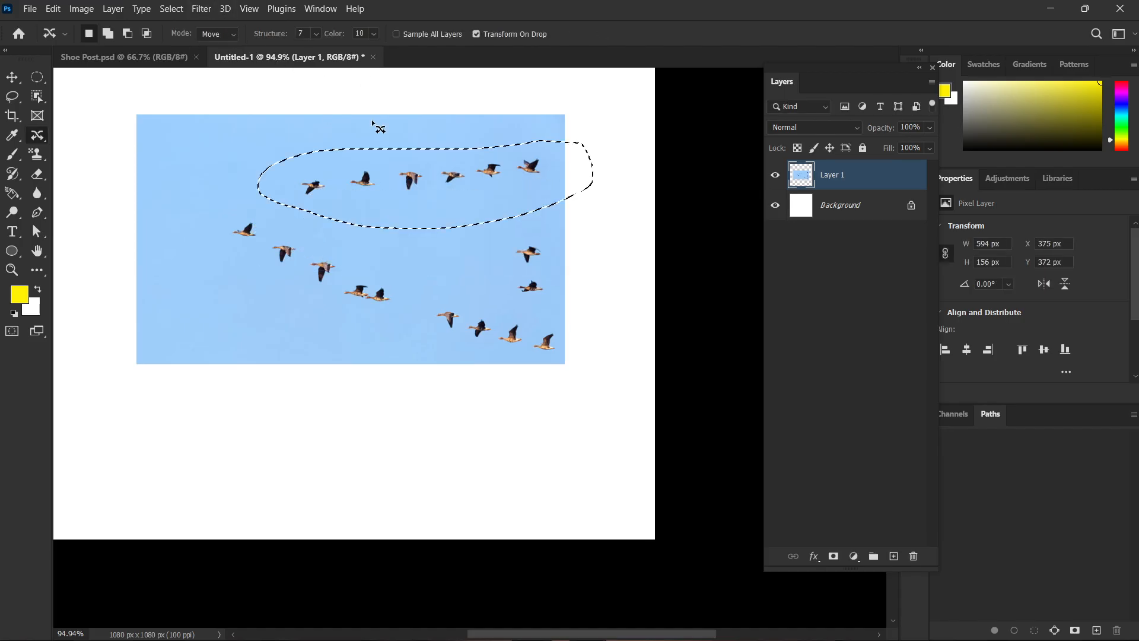
Set Content-Aware Move to Extend mode, duplicate the selected upper row slightly lower and further left in the photo, and deselect.
click(229, 33)
click(234, 58)
drag(420, 181, 366, 212)
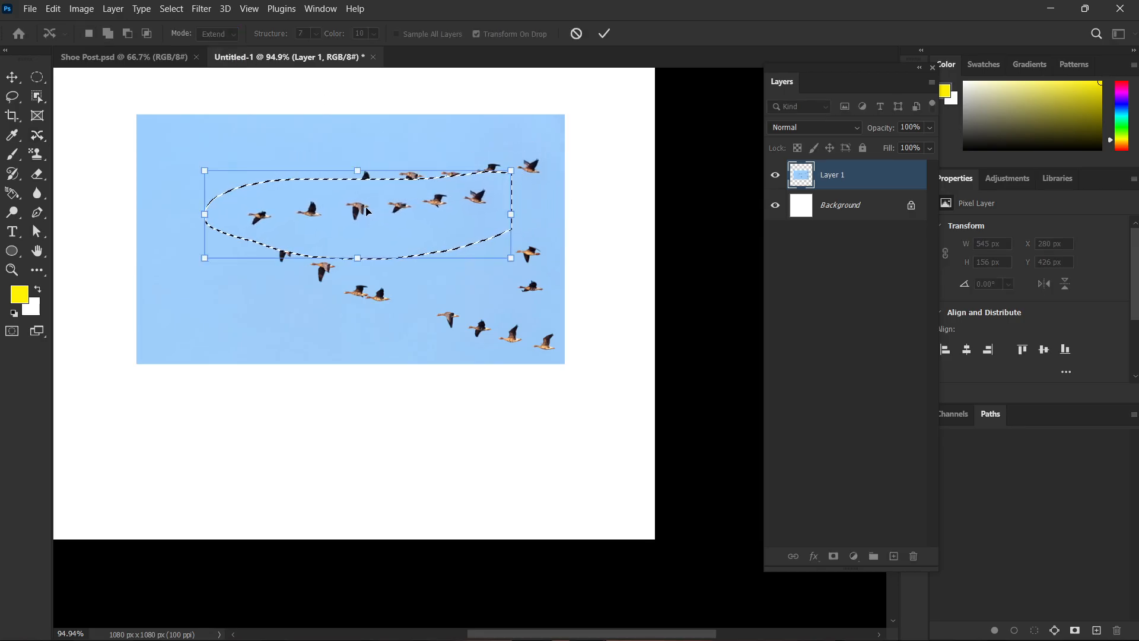
key(Return)
key(ctrl+d)
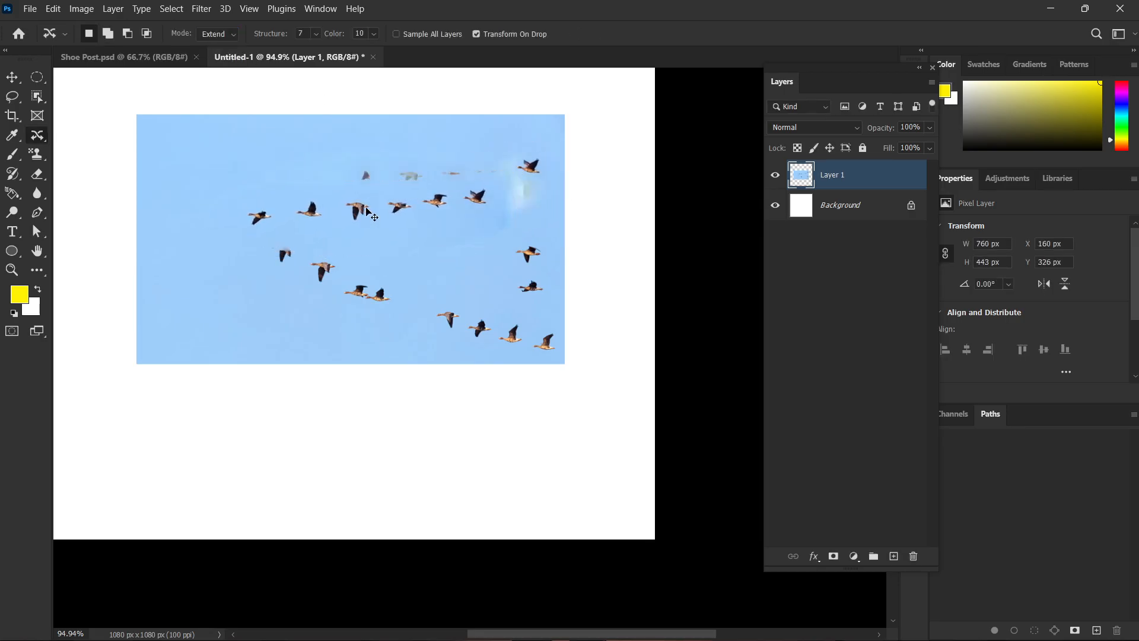
Undo the row duplication and the selection around the upper row.
key(ctrl+z)
key(ctrl+z)
key(ctrl+z)
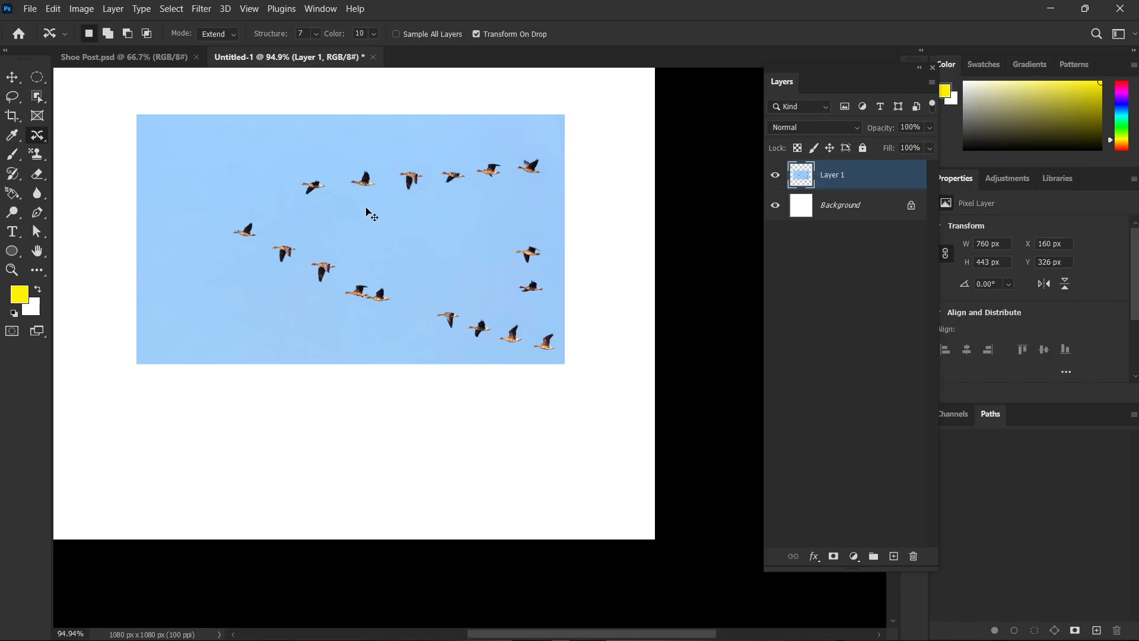
Closely outline the upper row's second bird with the Content-Aware Move Tool, duplicate it into the open sky between the rows, and deselect.
scroll(367, 210, up, 3)
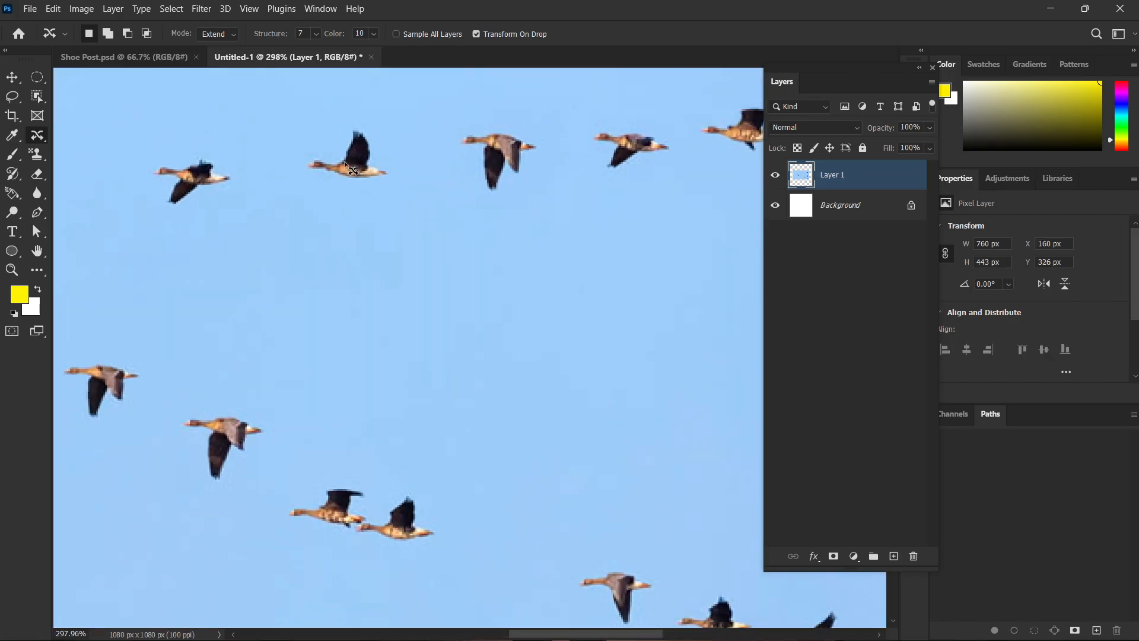
scroll(355, 191, up, 1)
scroll(358, 193, up, 1)
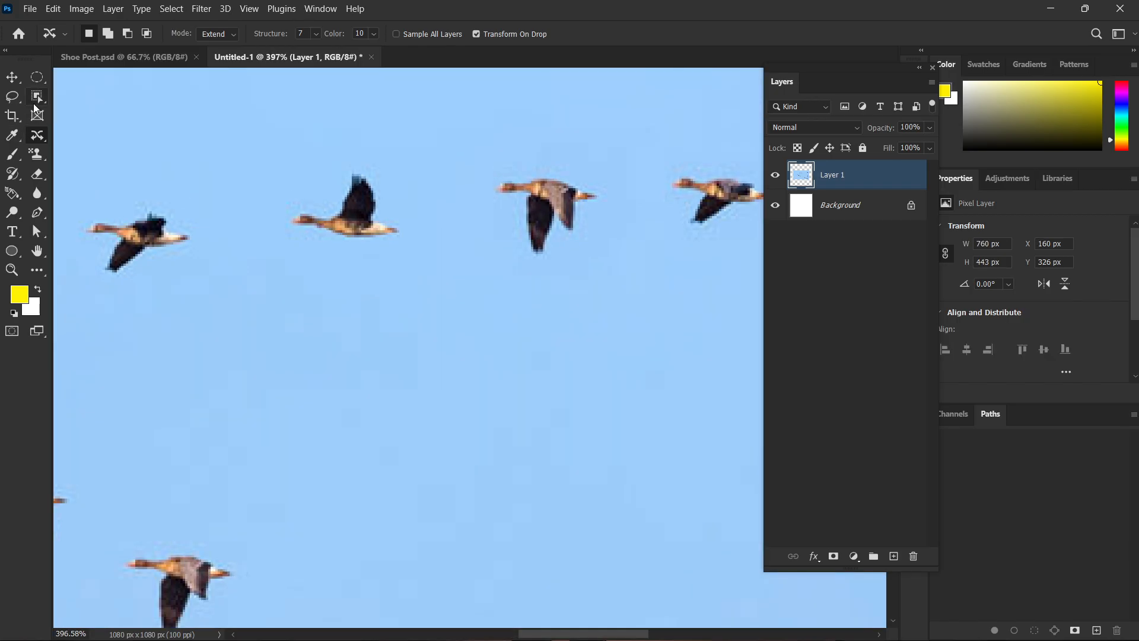
right_click(37, 136)
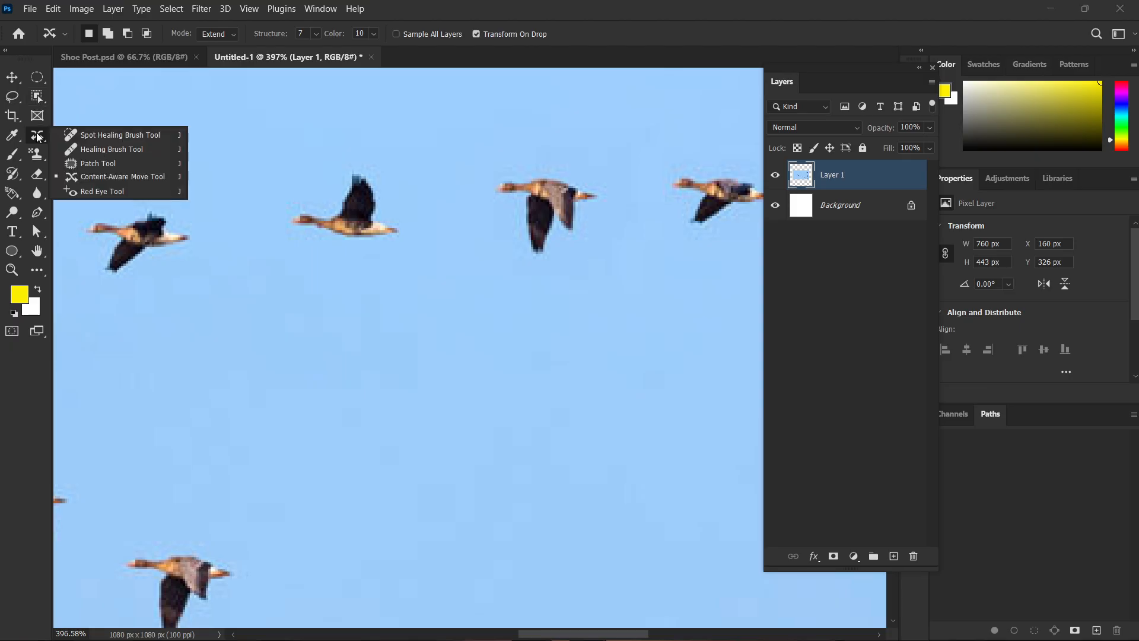
click(97, 176)
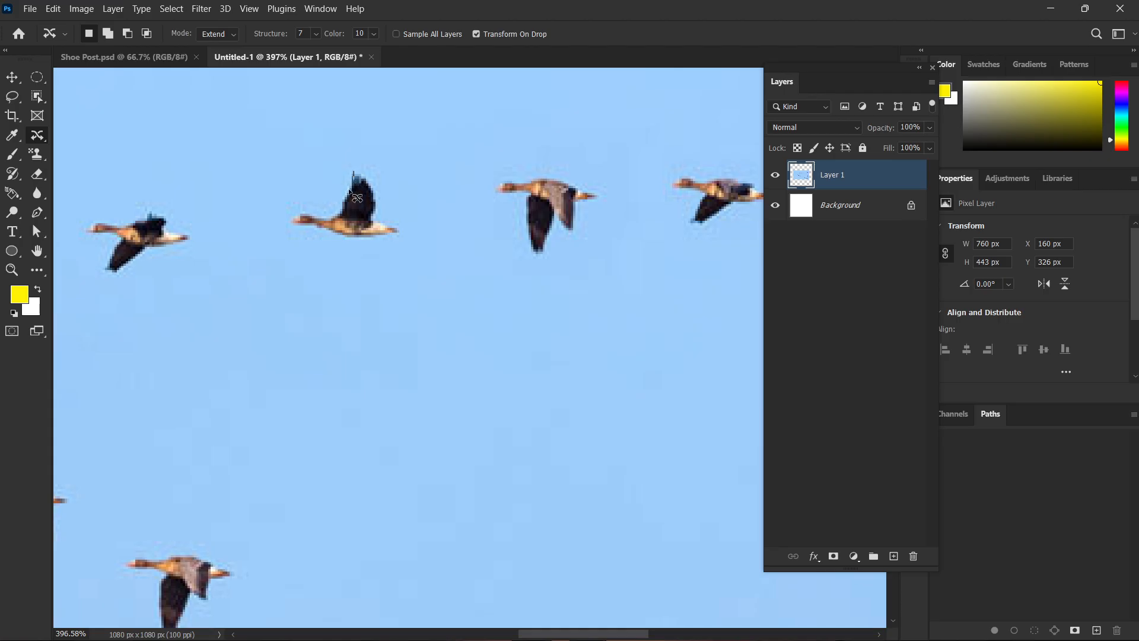
mouse_move(353, 173)
mouse_down()
mouse_move(343, 209)
mouse_move(295, 213)
mouse_move(296, 222)
mouse_move(335, 240)
mouse_move(390, 240)
mouse_move(397, 224)
mouse_move(383, 220)
mouse_move(360, 169)
mouse_move(552, 385)
mouse_up()
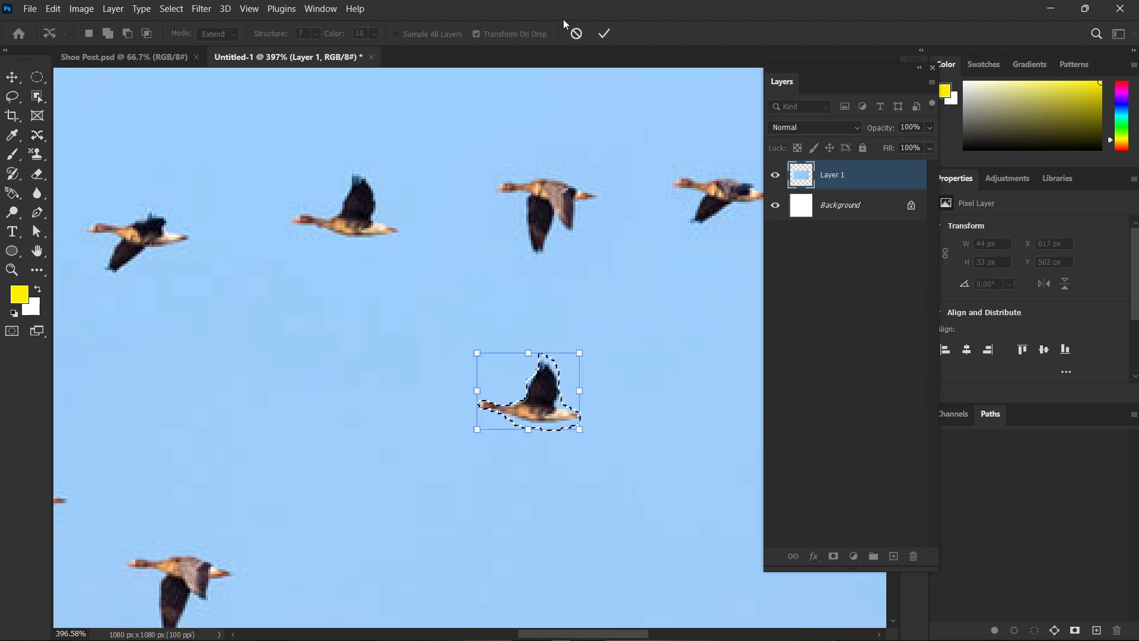
click(605, 33)
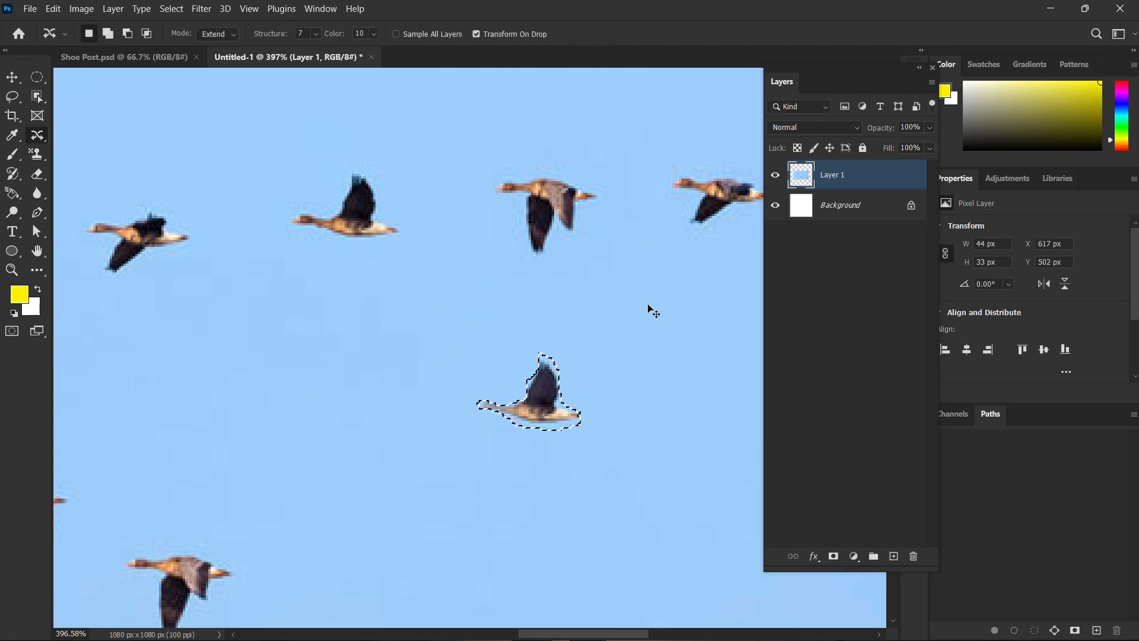
key(ctrl+d)
Delete the bird flock photo layer, keeping only the white background.
scroll(638, 372, down, 6)
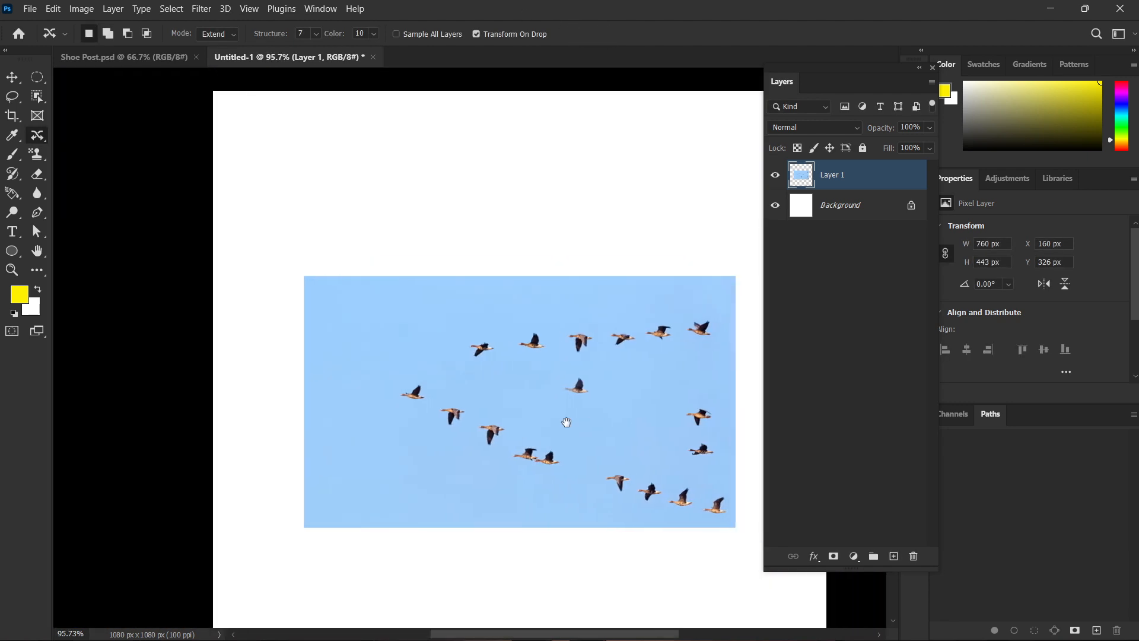
drag(632, 422, 567, 422)
scroll(466, 350, up, 6)
scroll(527, 387, down, 5)
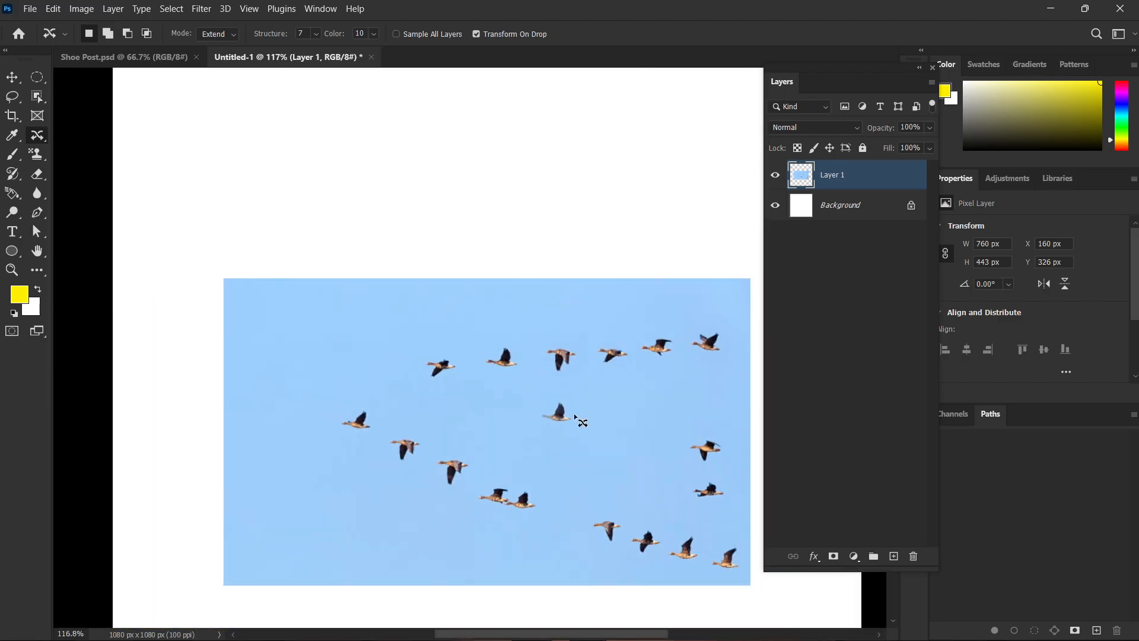
scroll(573, 404, down, 2)
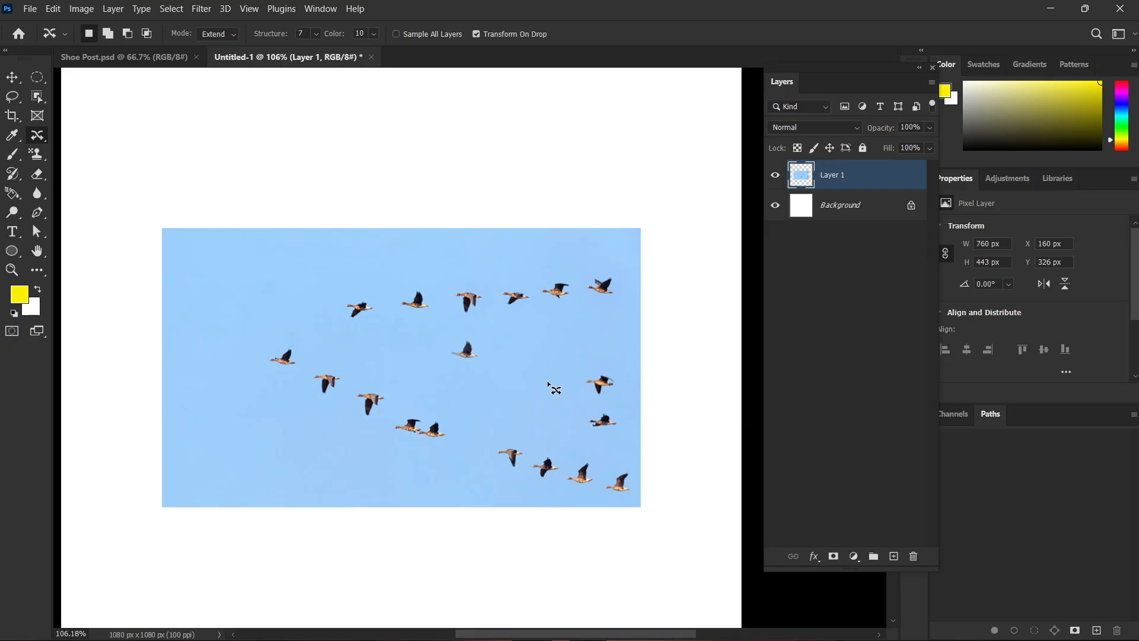
key(v)
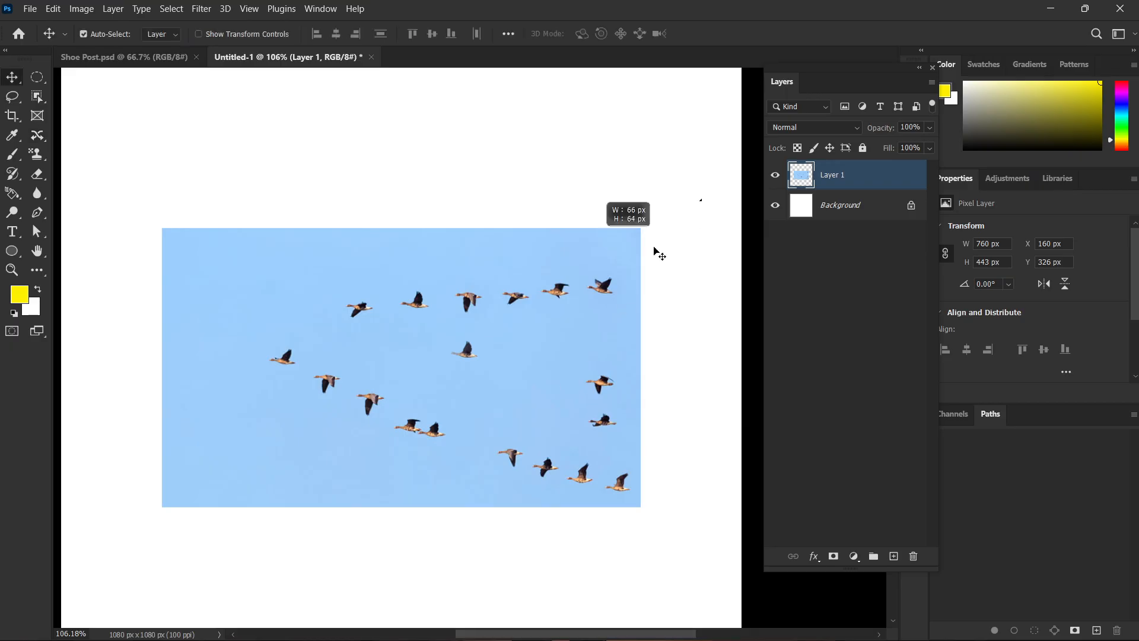
key(Delete)
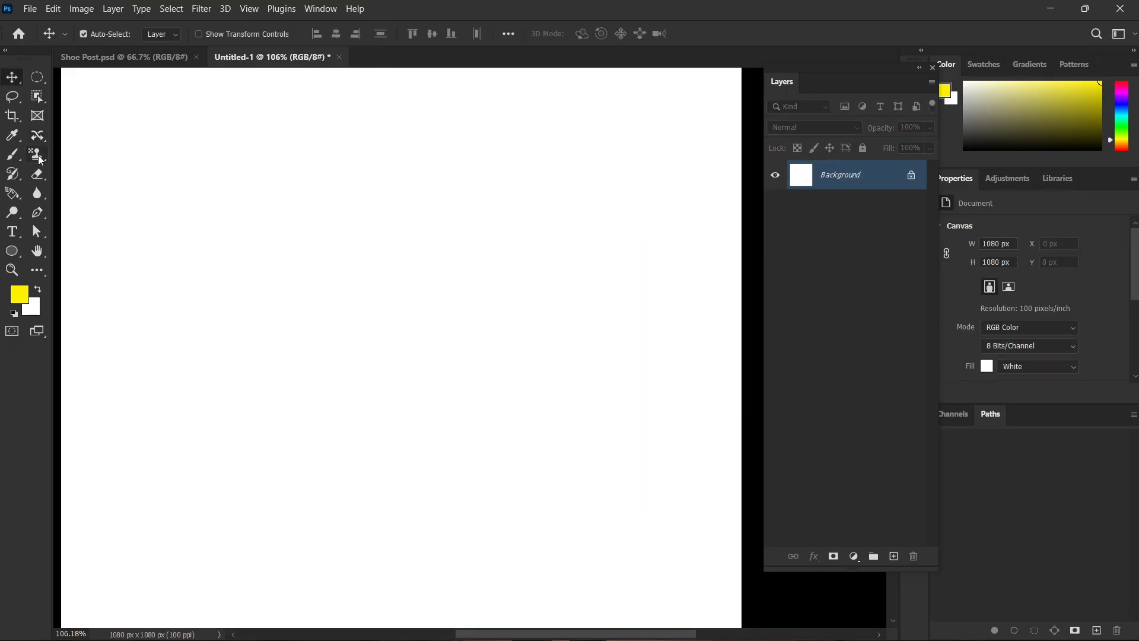
Activate the Red Eye Tool.
click(37, 135)
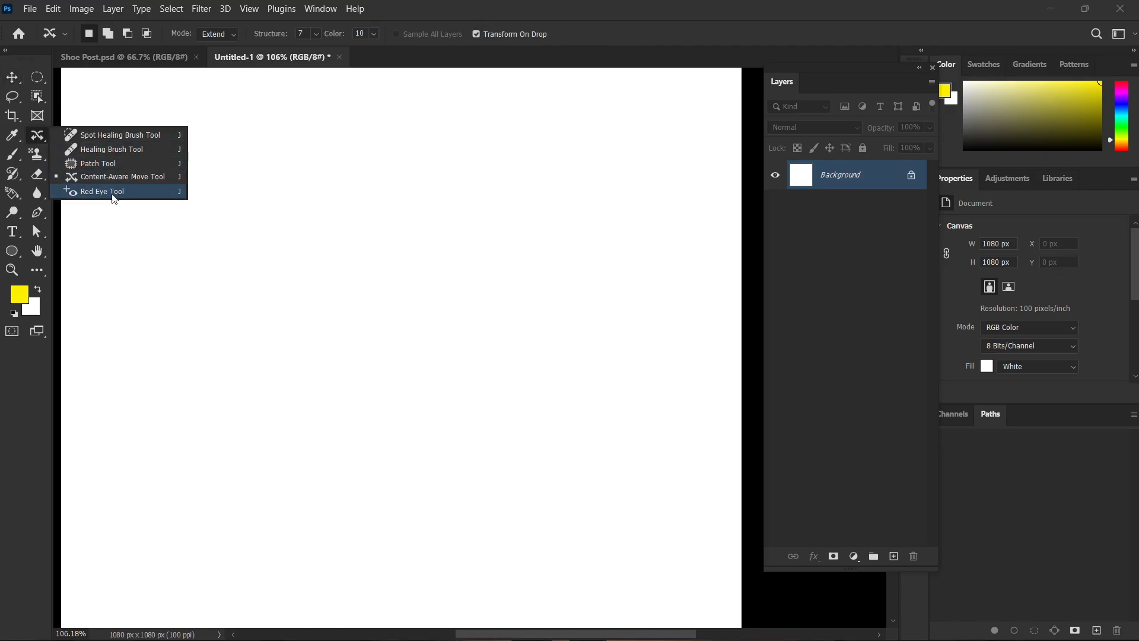
click(102, 191)
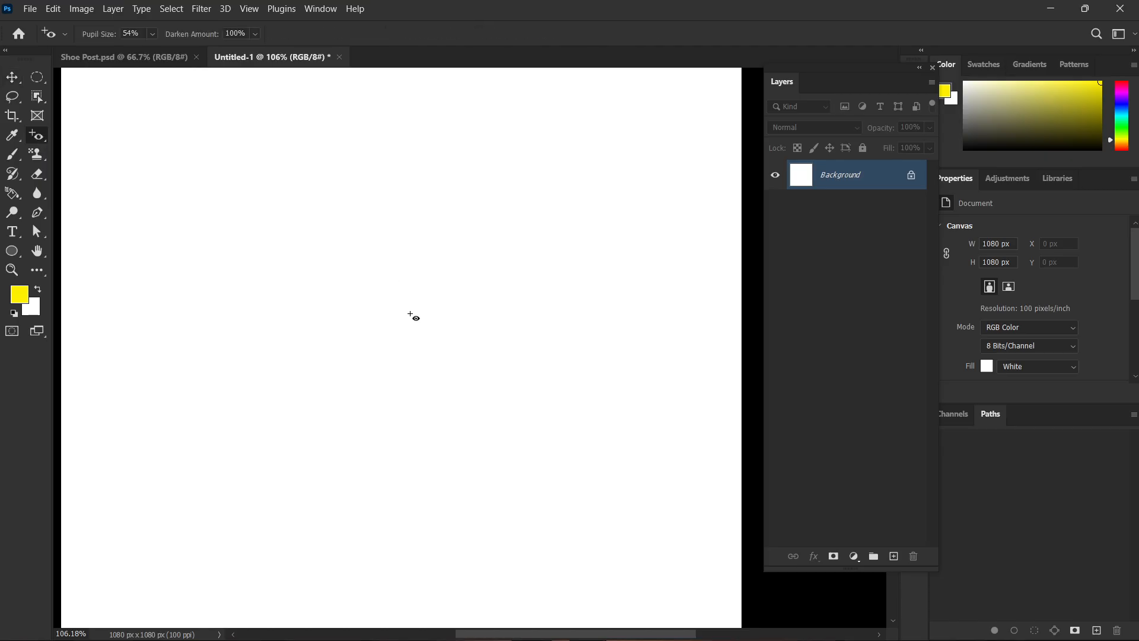
scroll(410, 315, down, 2)
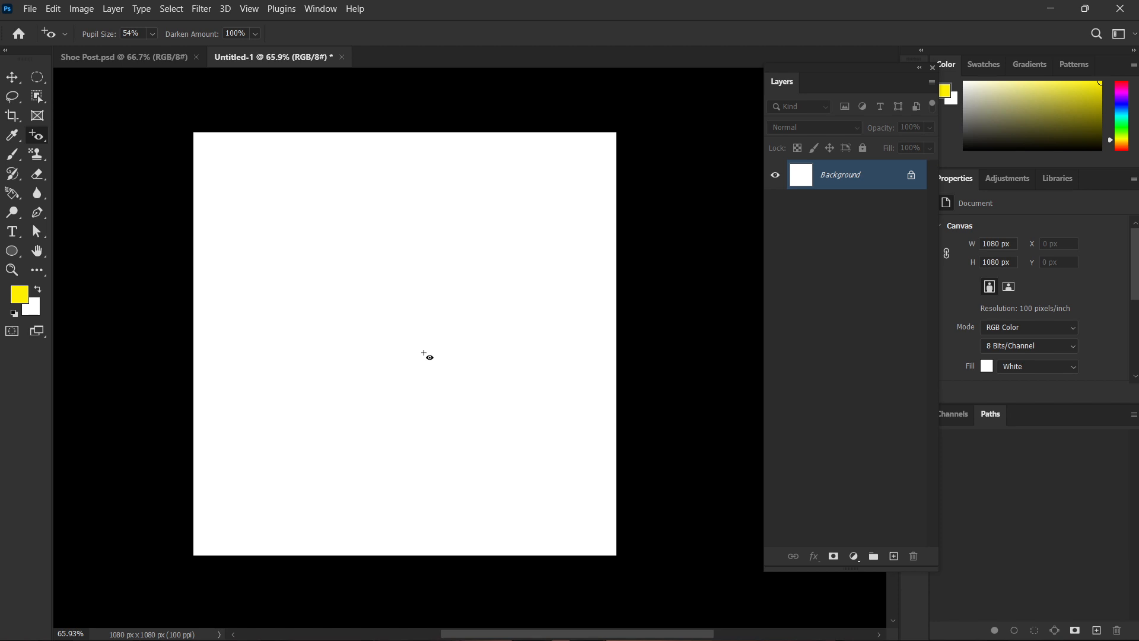
Switch to Chrome and search Google Images for "red eyes".
key(alt+Tab)
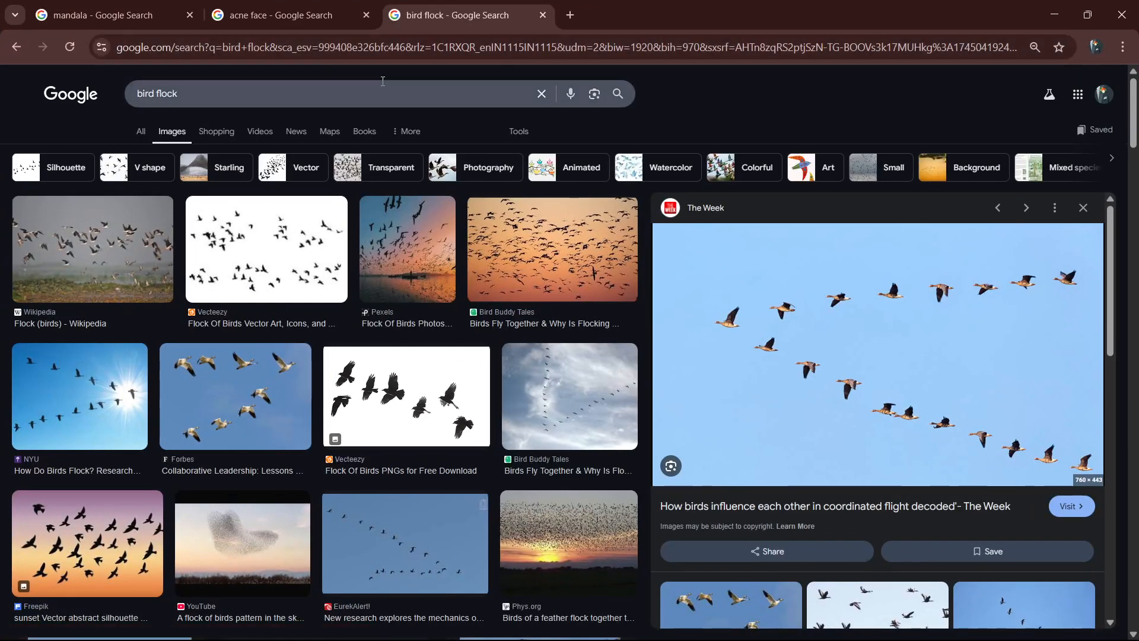
double_click(383, 84)
text(red eyes)
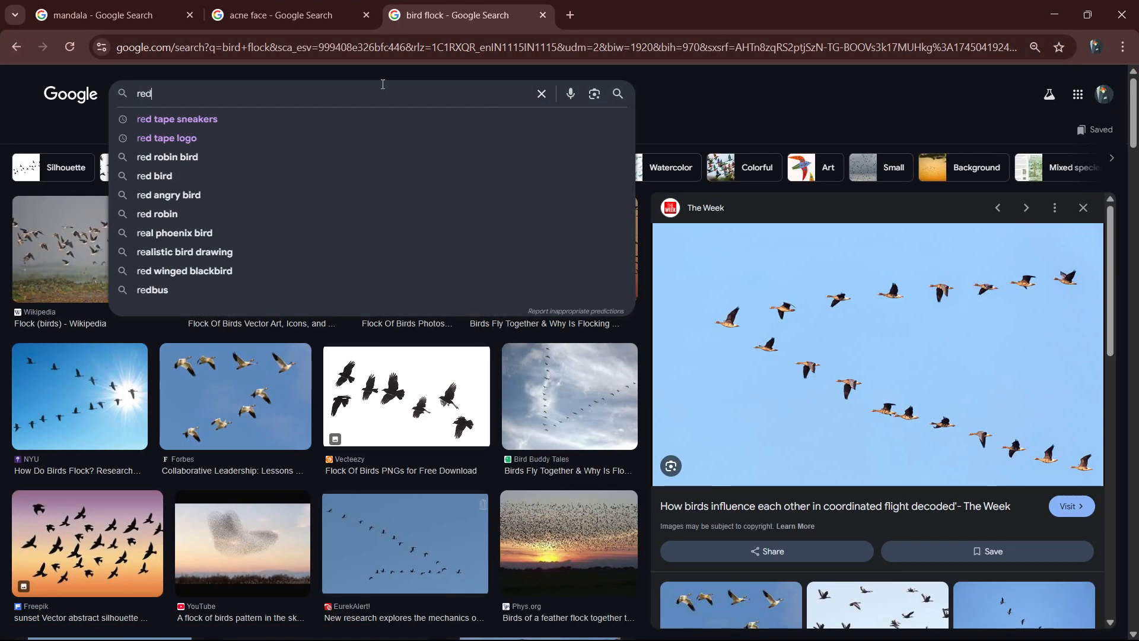
key(Return)
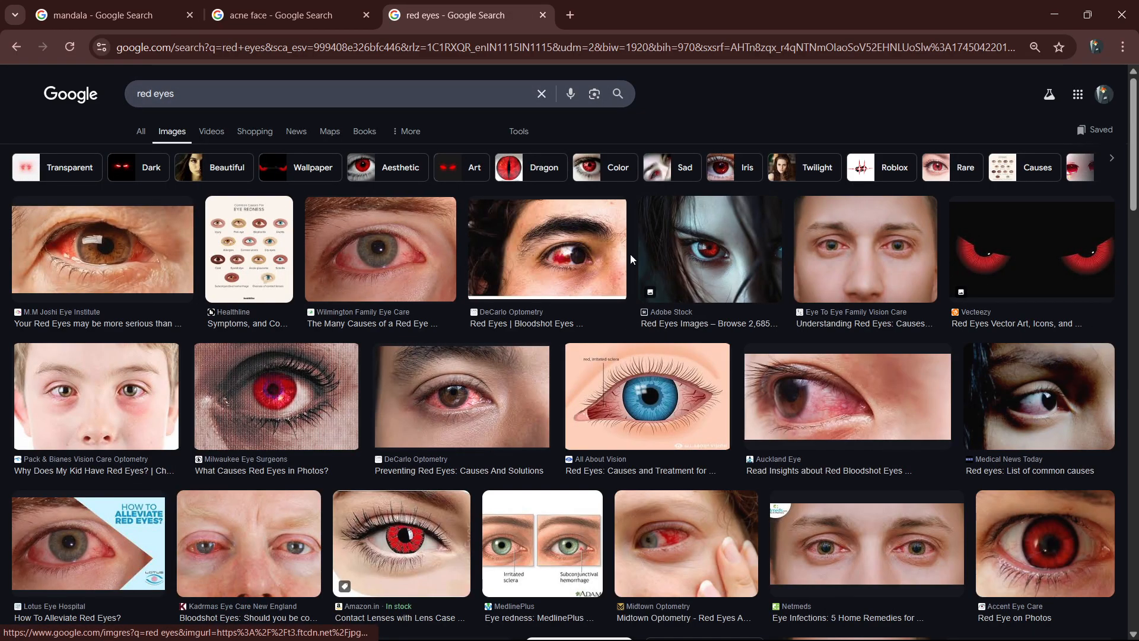
Find the Eye Mantra photo of two faces with red pupils, copy it, and paste it into the Photoshop document.
scroll(716, 267, down, 1)
scroll(715, 267, down, 6)
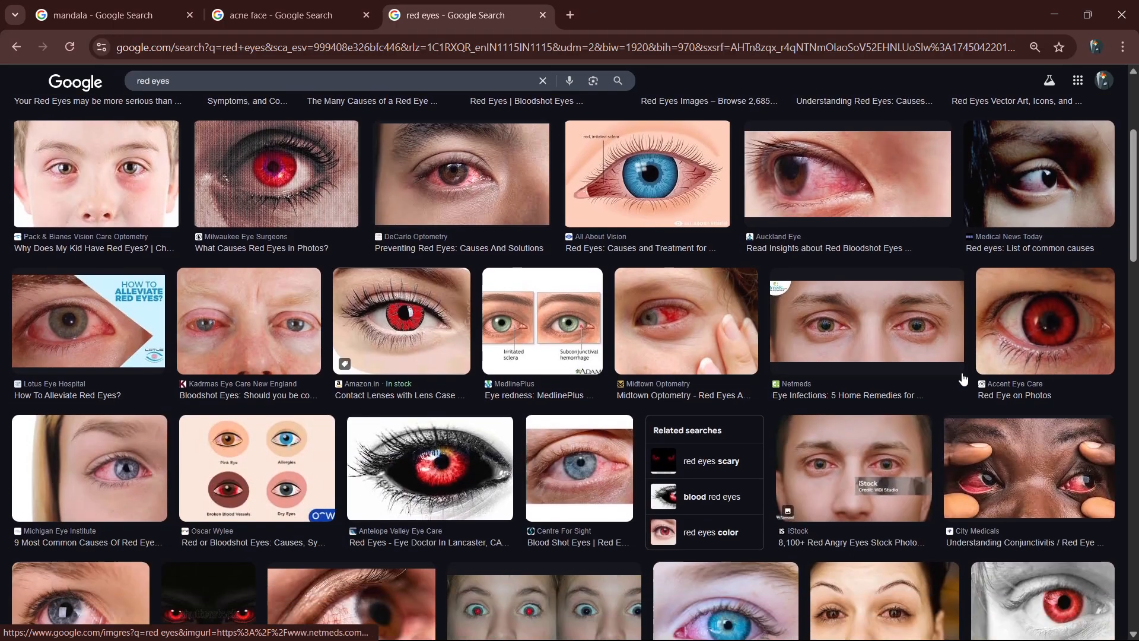
scroll(828, 380, down, 7)
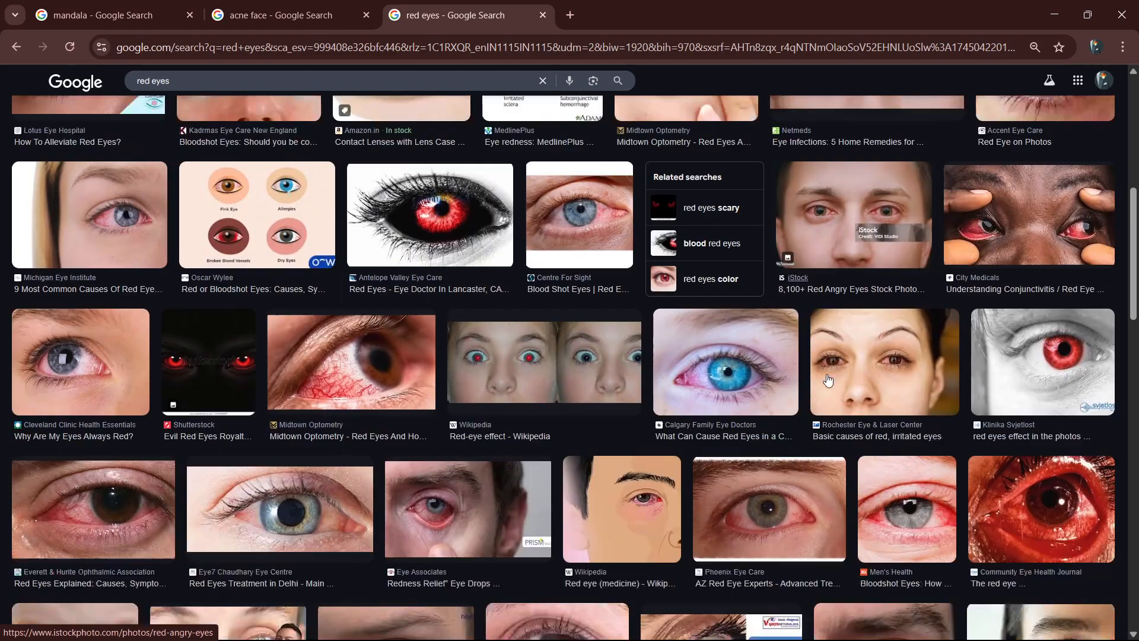
scroll(829, 380, down, 7)
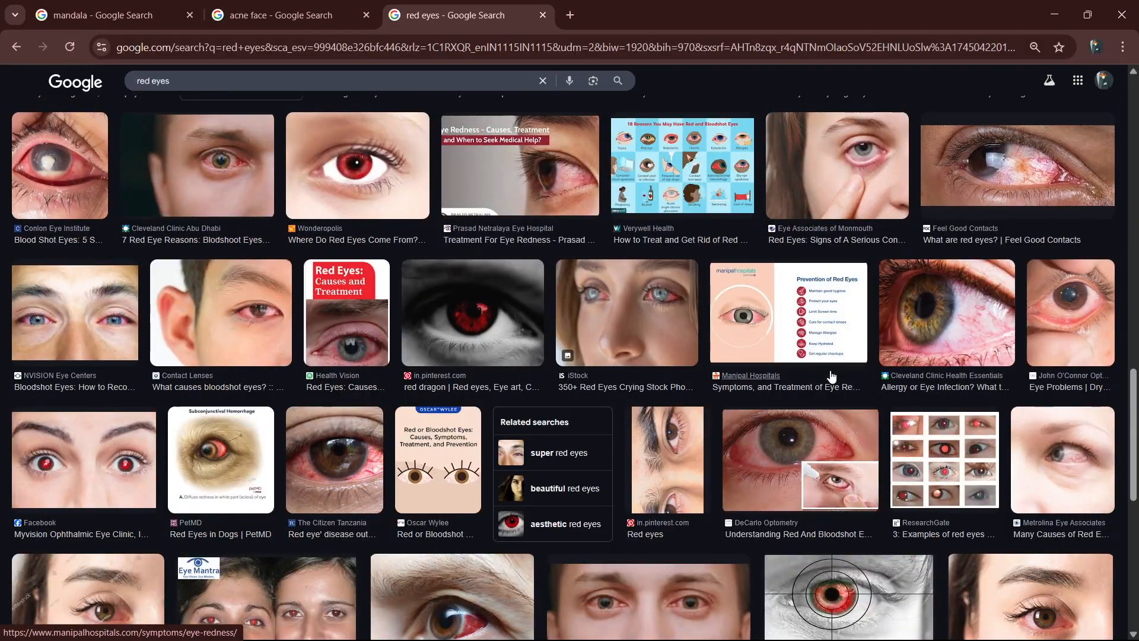
scroll(831, 376, down, 6)
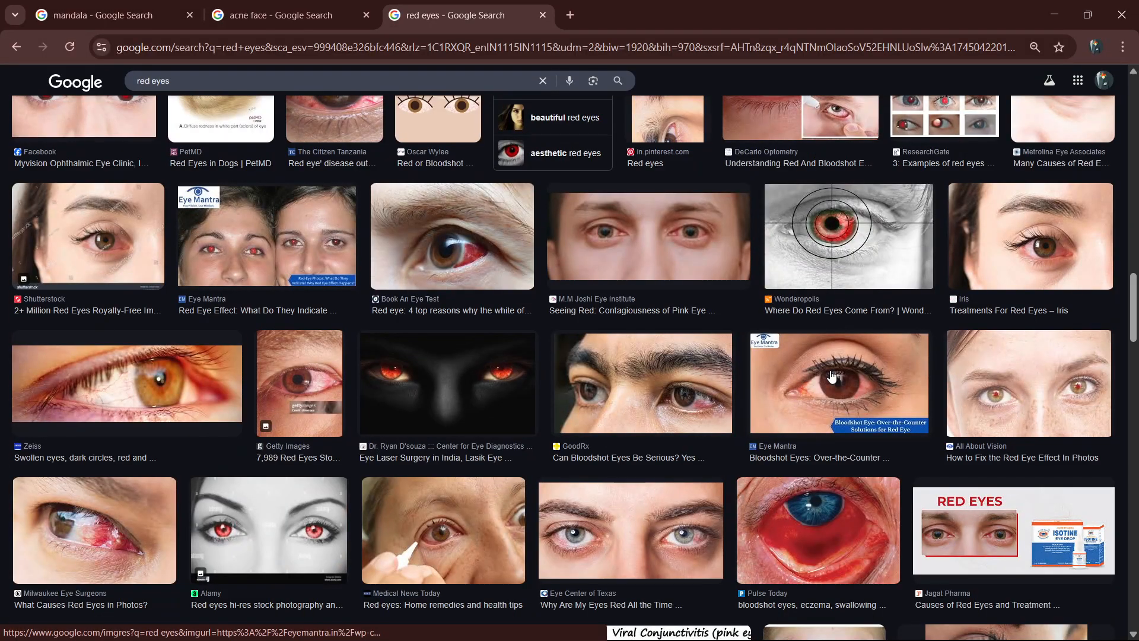
click(332, 243)
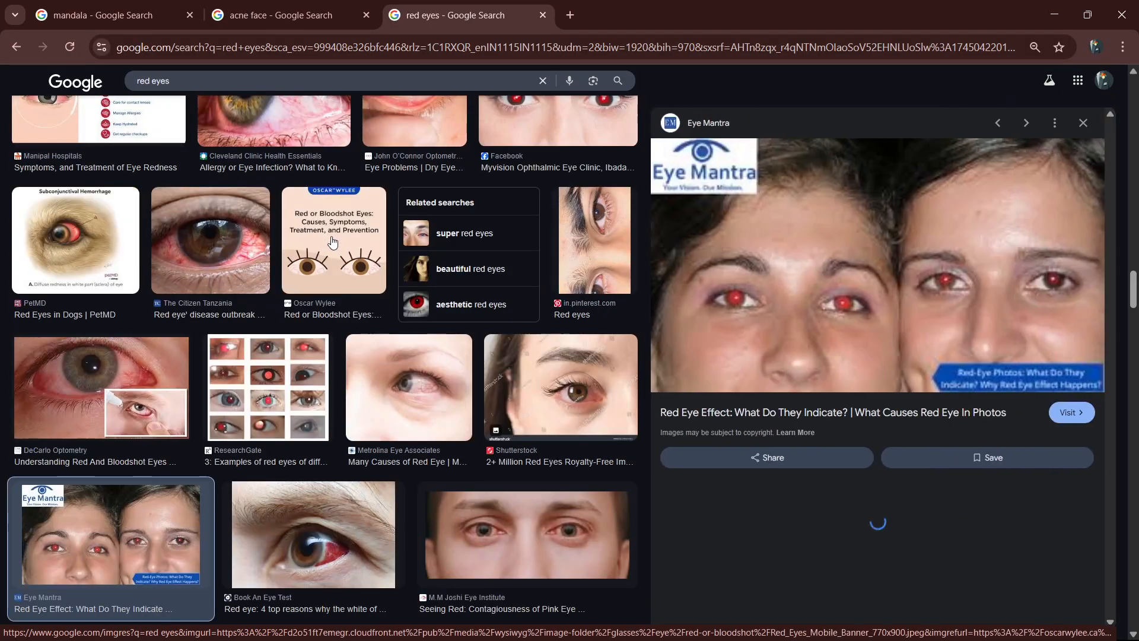
right_click(750, 280)
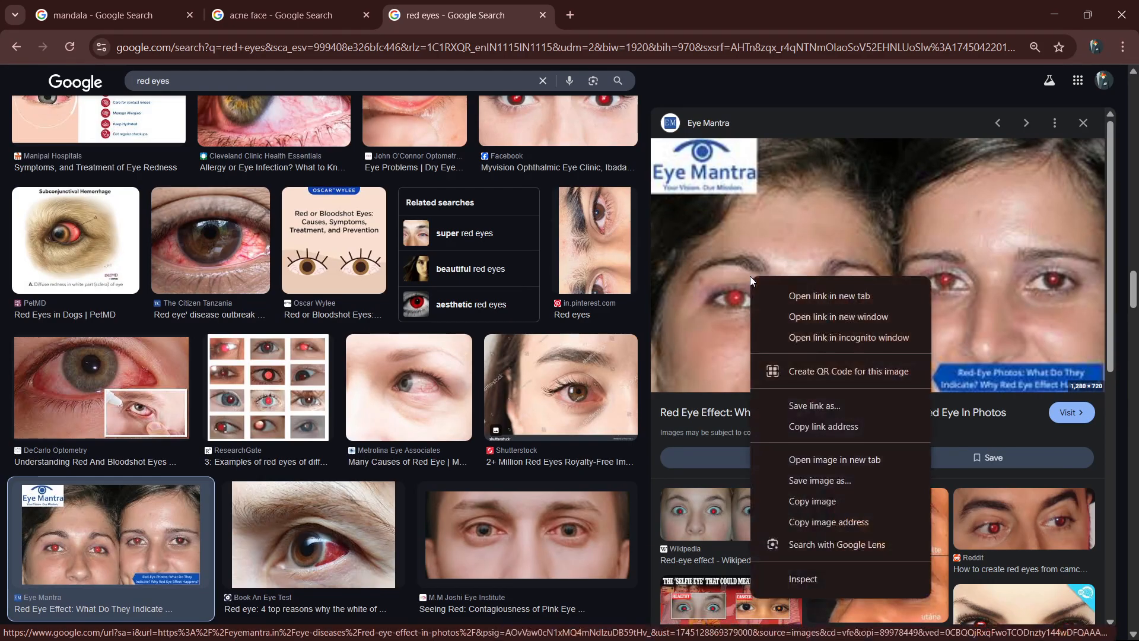
click(846, 501)
click(1051, 8)
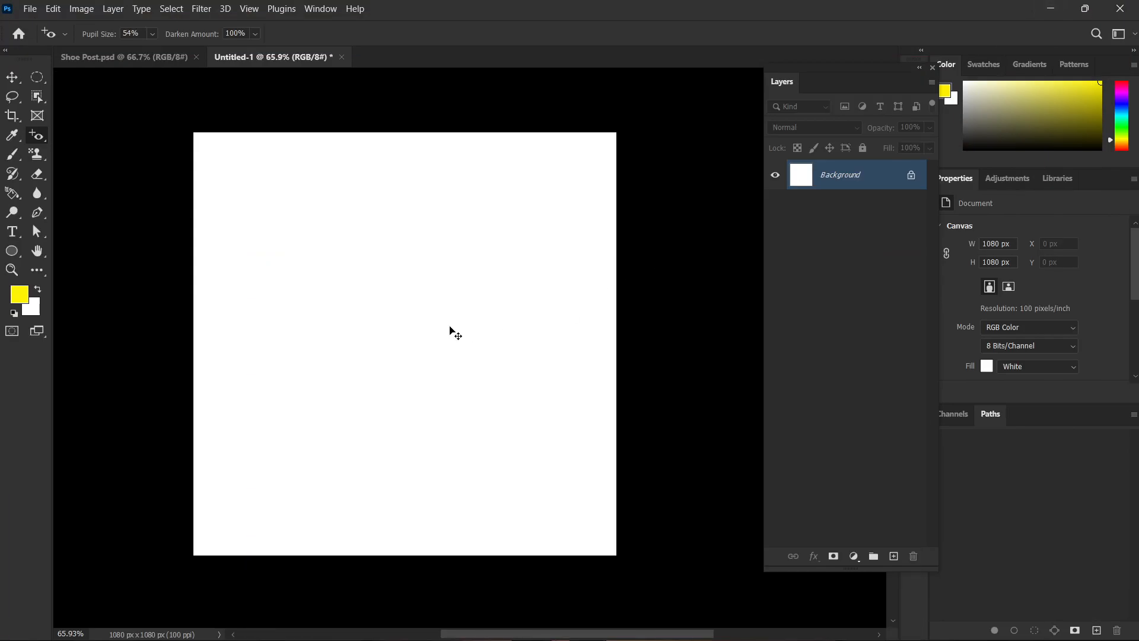
key(ctrl+v)
Correct the red pupils in both eyes of the first face and the fully visible eye of the second with the Red Eye Tool.
scroll(334, 397, up, 2)
scroll(334, 398, up, 5)
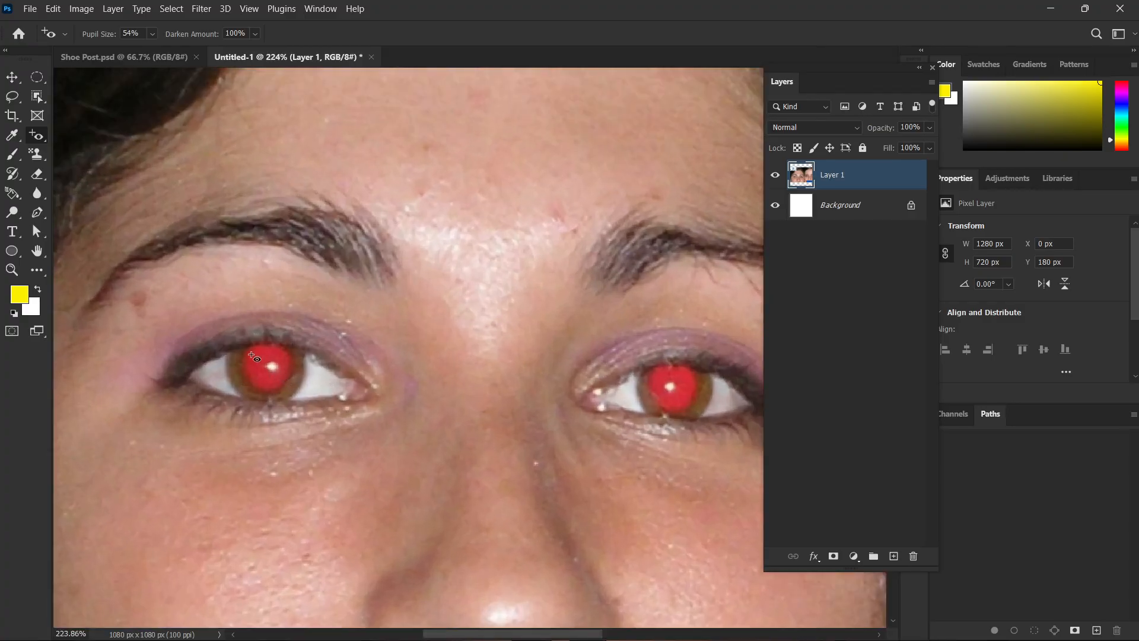
click(252, 355)
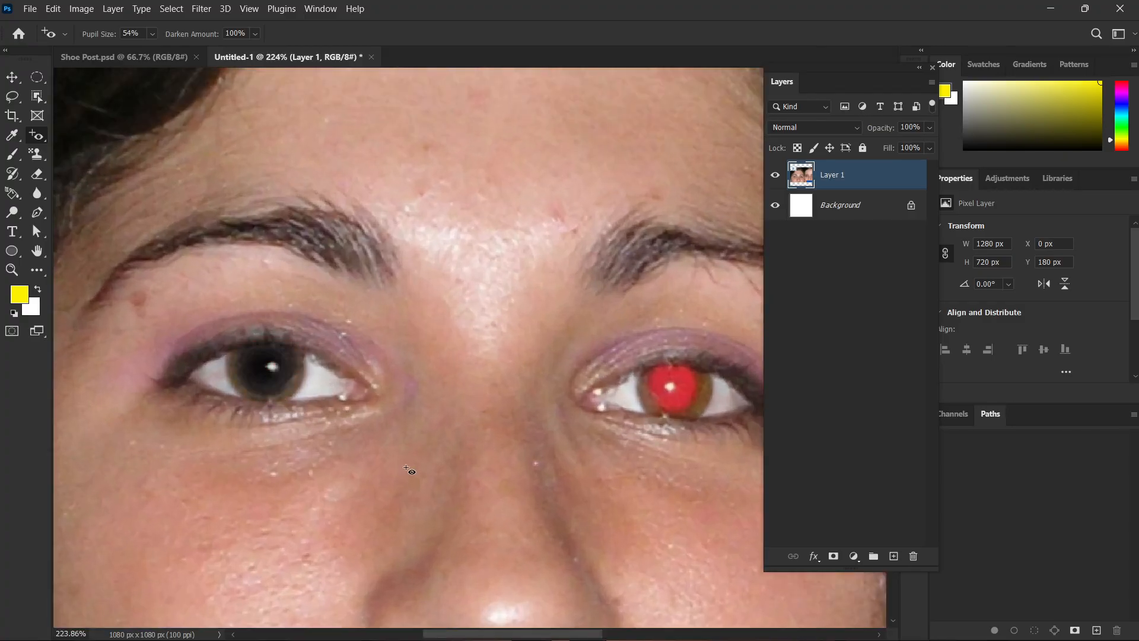
click(668, 388)
scroll(631, 432, right, 10)
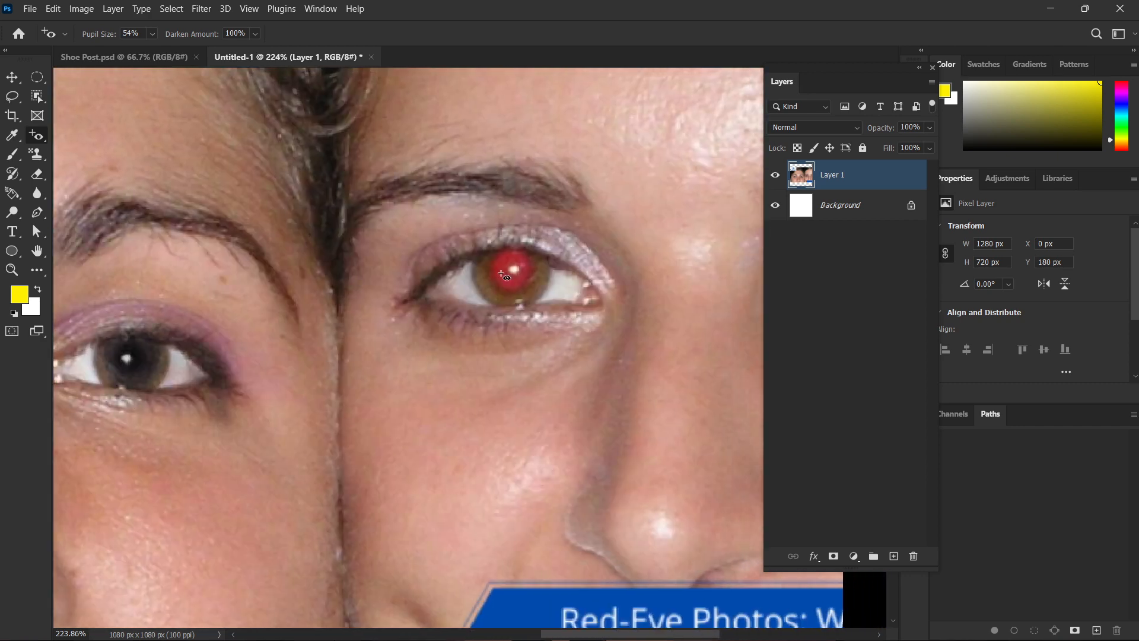
click(502, 274)
scroll(275, 425, right, 10)
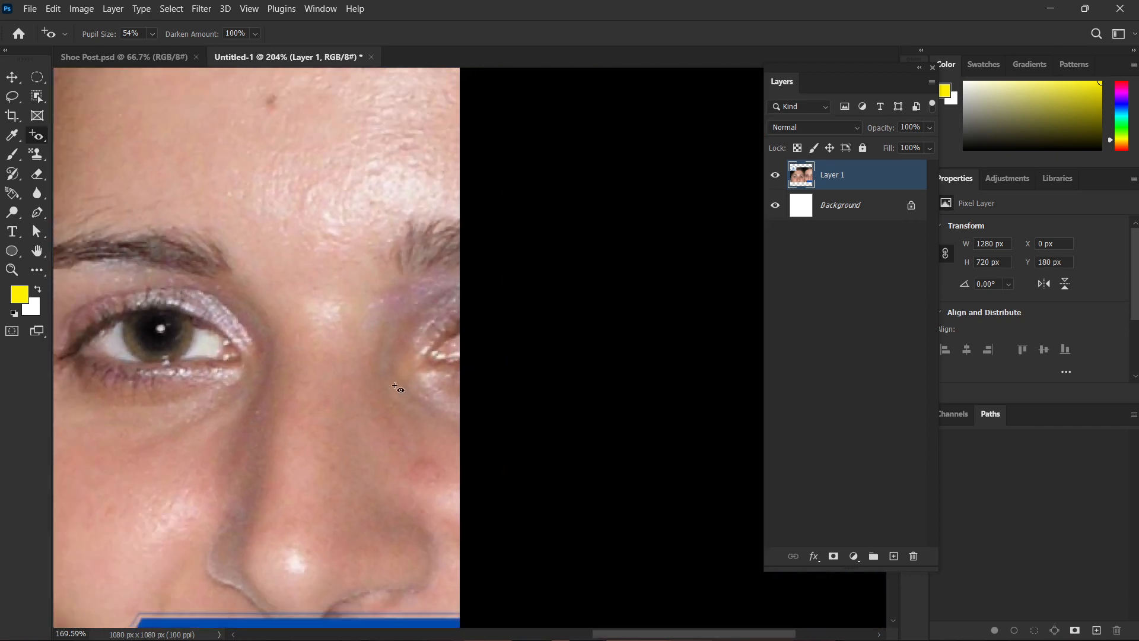
scroll(398, 389, down, 8)
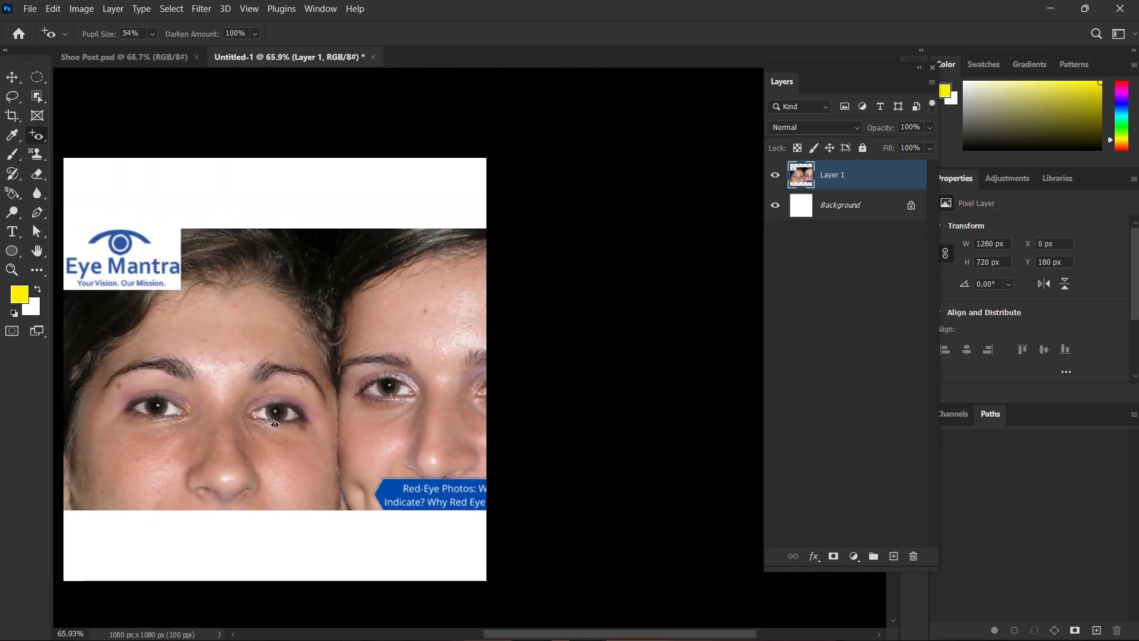
Show the healing tools grouped with the Red Eye Tool.
right_click(36, 135)
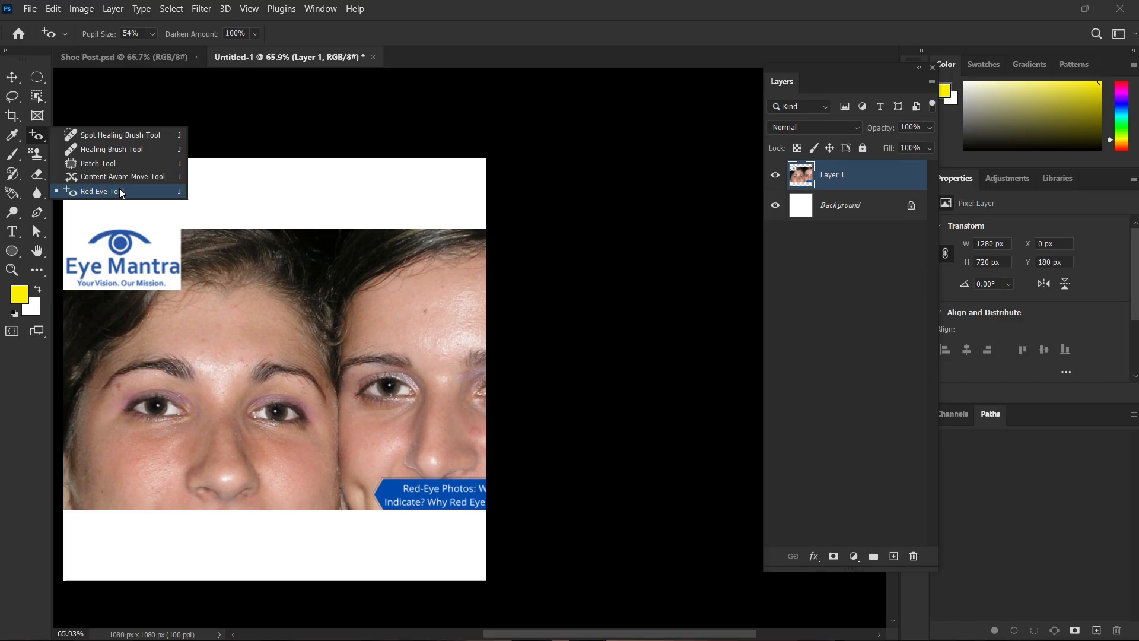
Cycle through the healing tools to the Spot Healing Brush Tool, and switch the marquee from elliptical to rectangular.
click(37, 136)
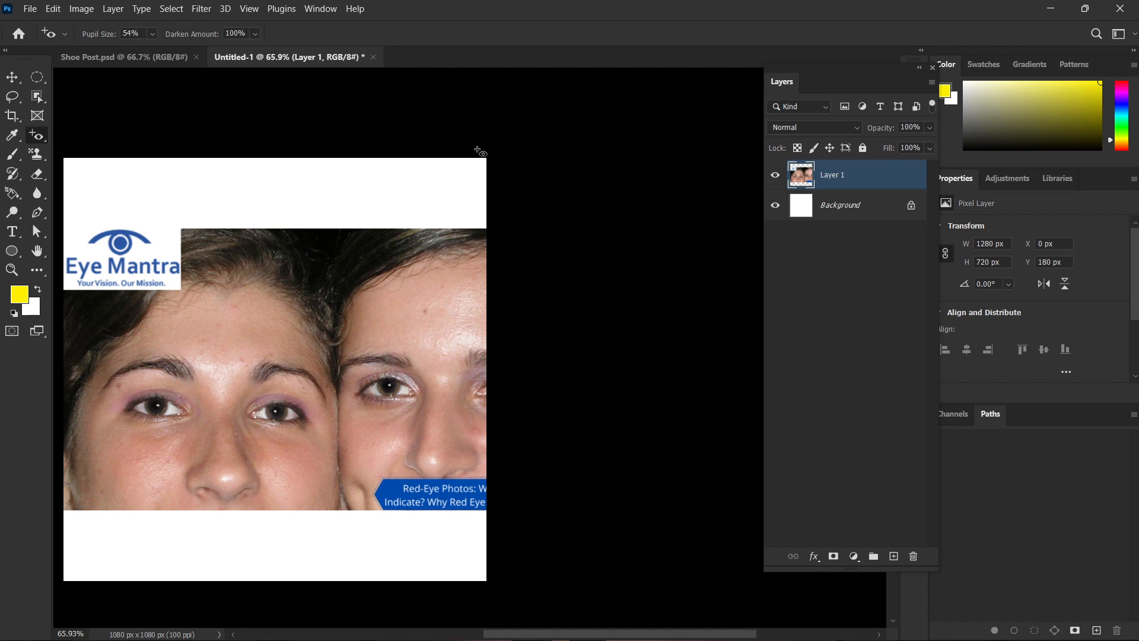
key(shift+j)
key(shift+j)
key(shift+j)
key(shift+j)
key(shift+j)
key(shift+j)
key(shift+j)
key(shift+j)
key(shift+j)
key(shift+j)
key(shift+j)
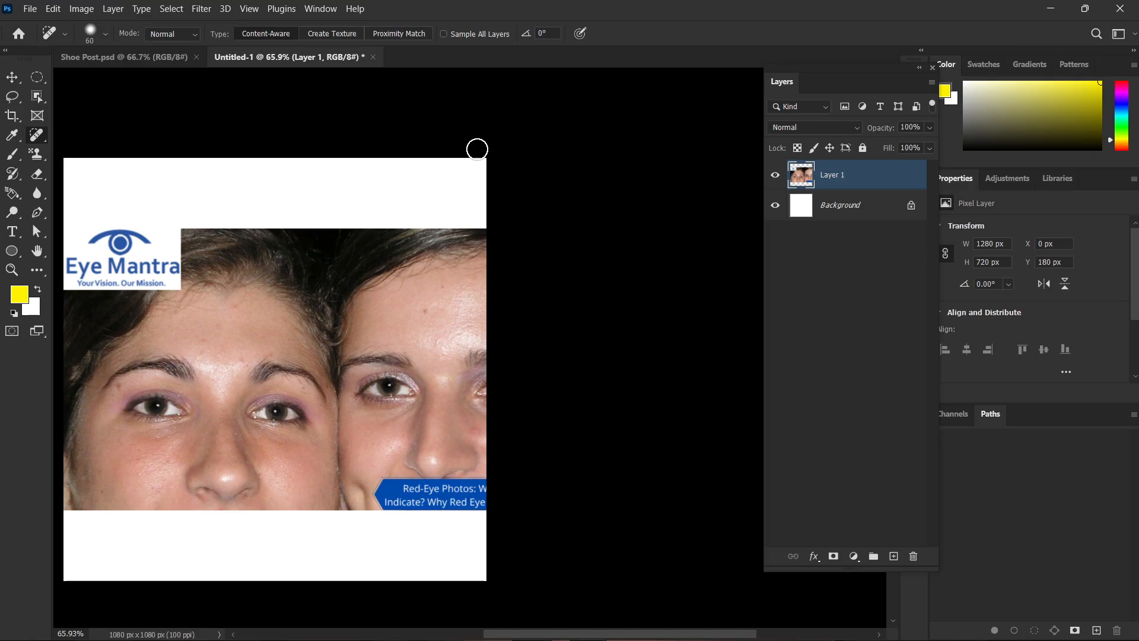
key(m)
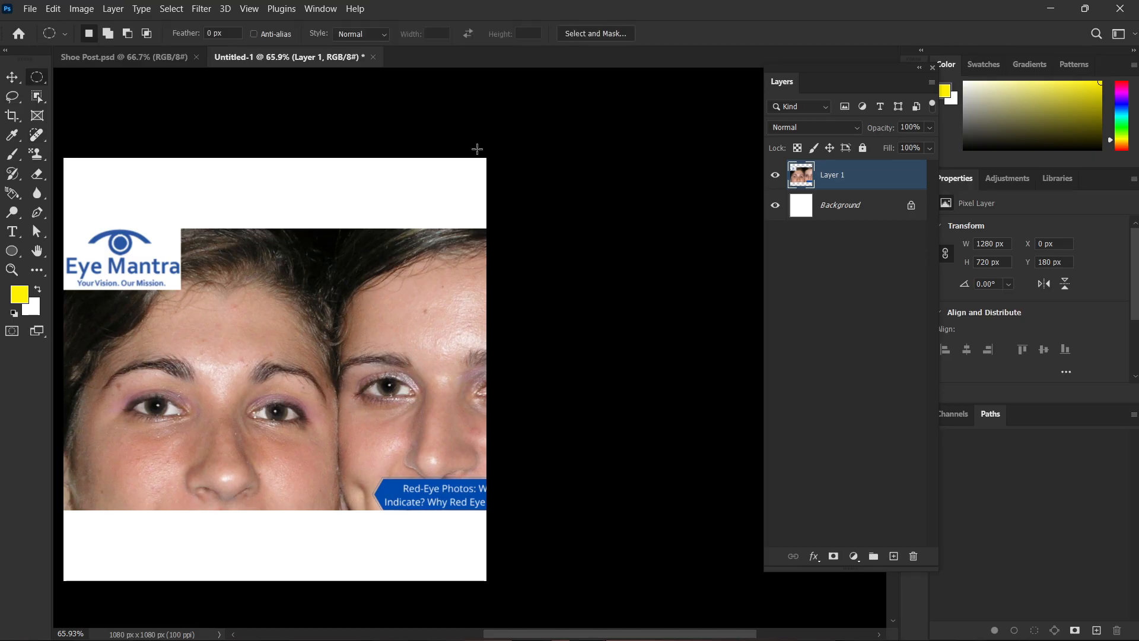
key(shift+m)
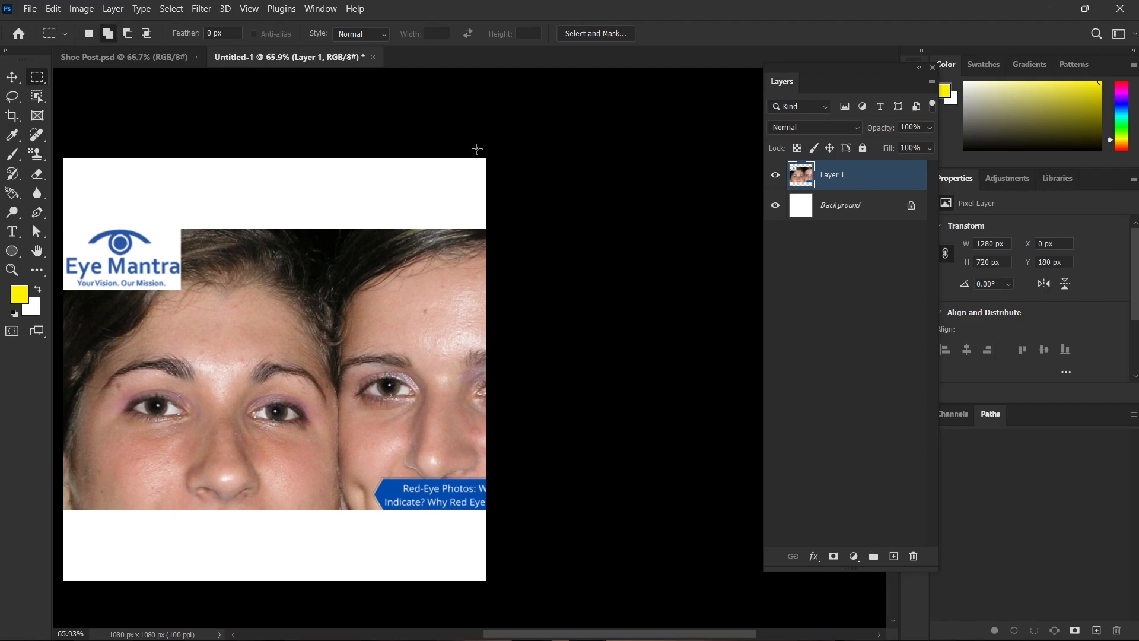
Show the tools grouped with the Spot Healing Brush Tool.
right_click(38, 138)
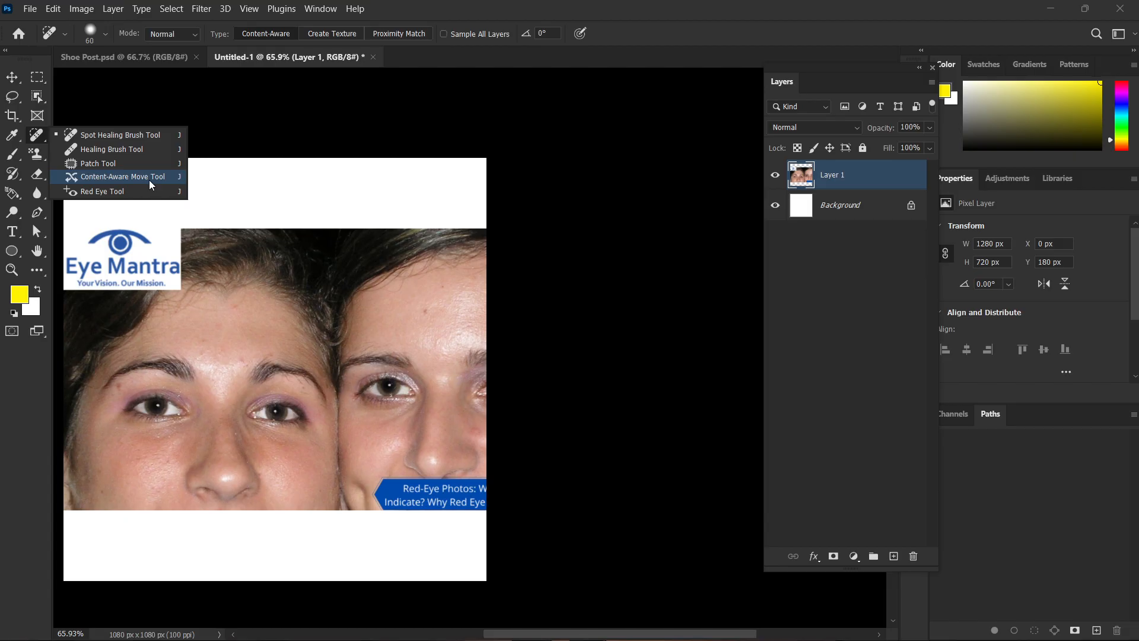
drag(209, 256, 282, 256)
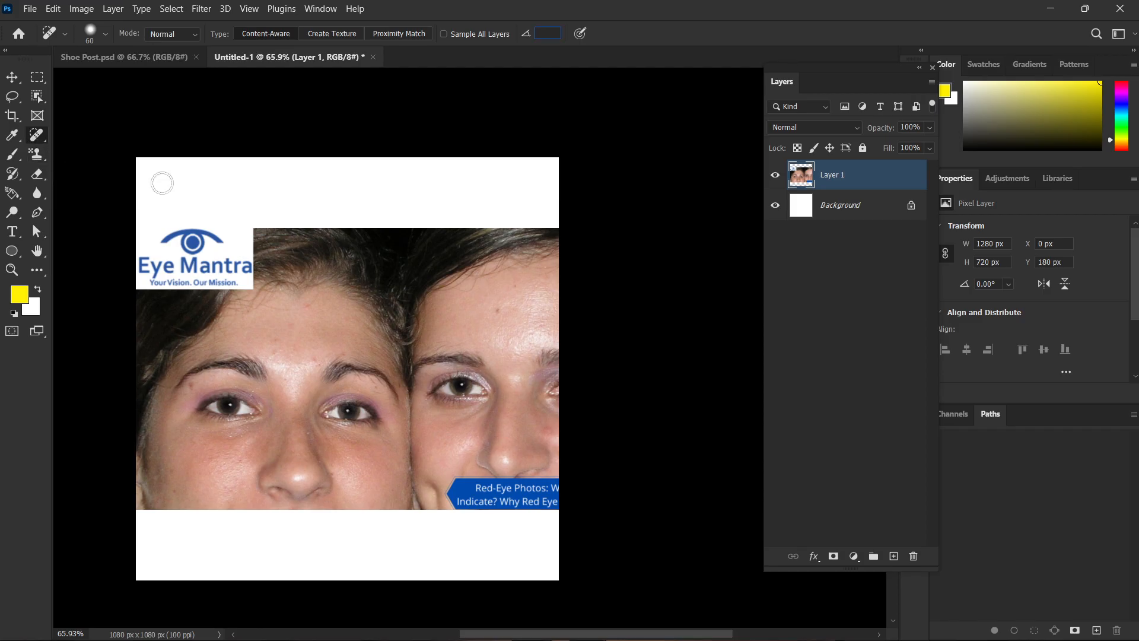
click(620, 201)
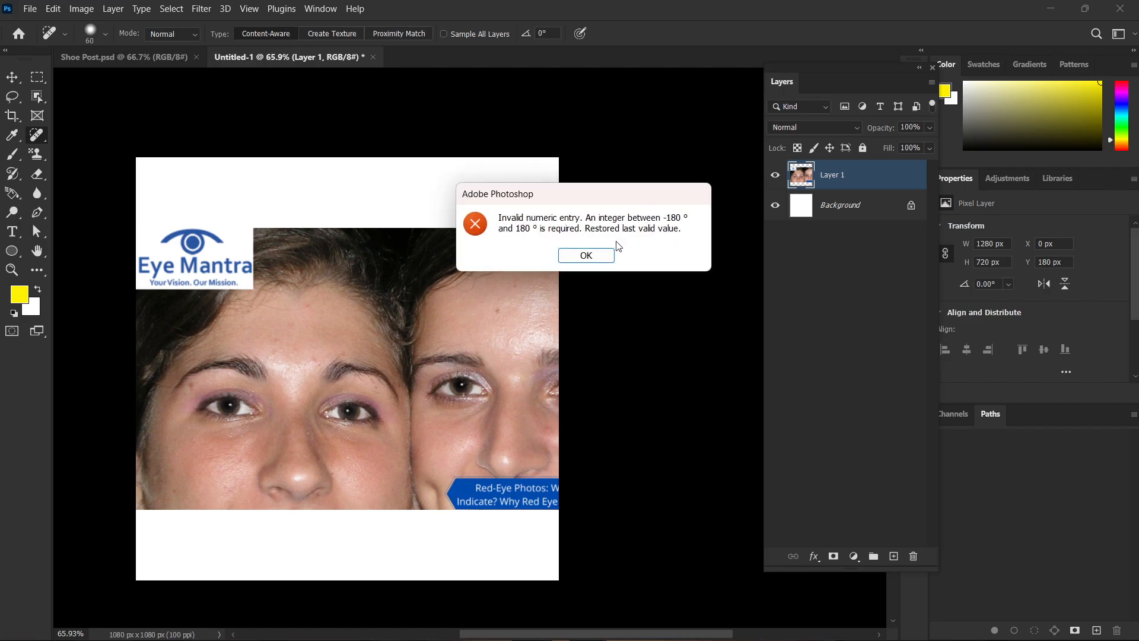
click(592, 259)
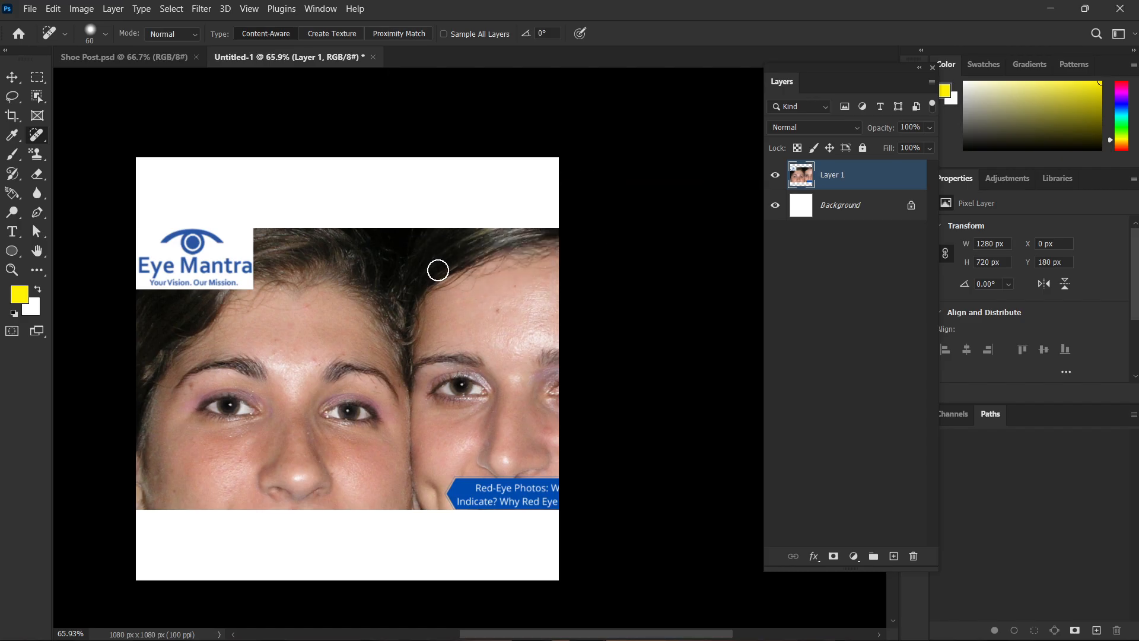
Activate the Move Tool and delete the Eye Mantra photo layer from the document.
click(12, 79)
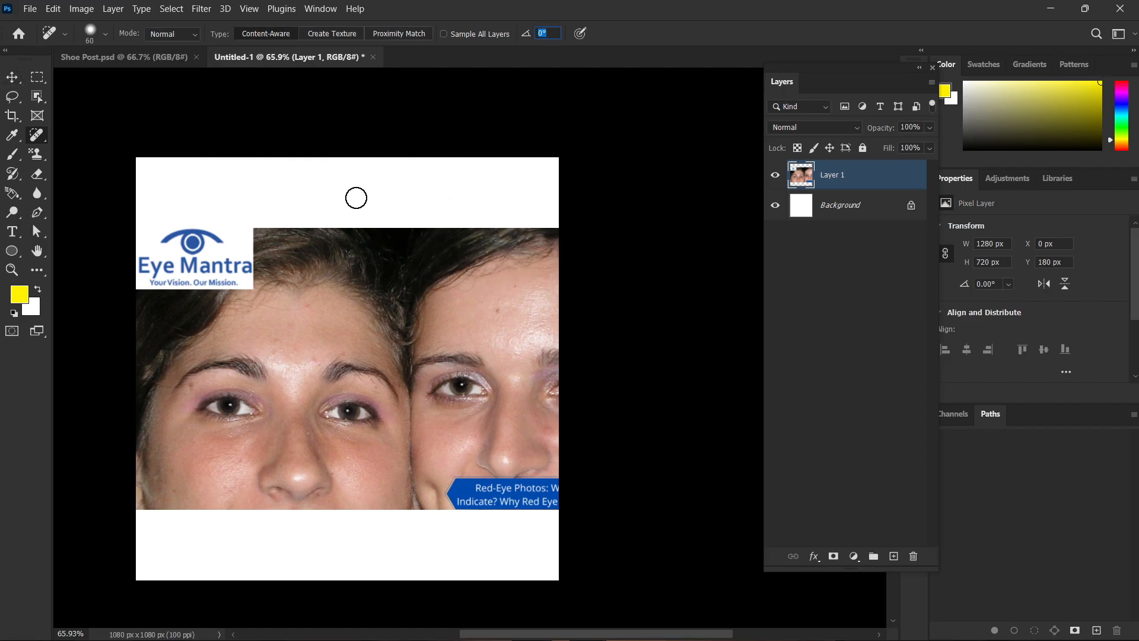
click(798, 249)
key(v)
click(458, 306)
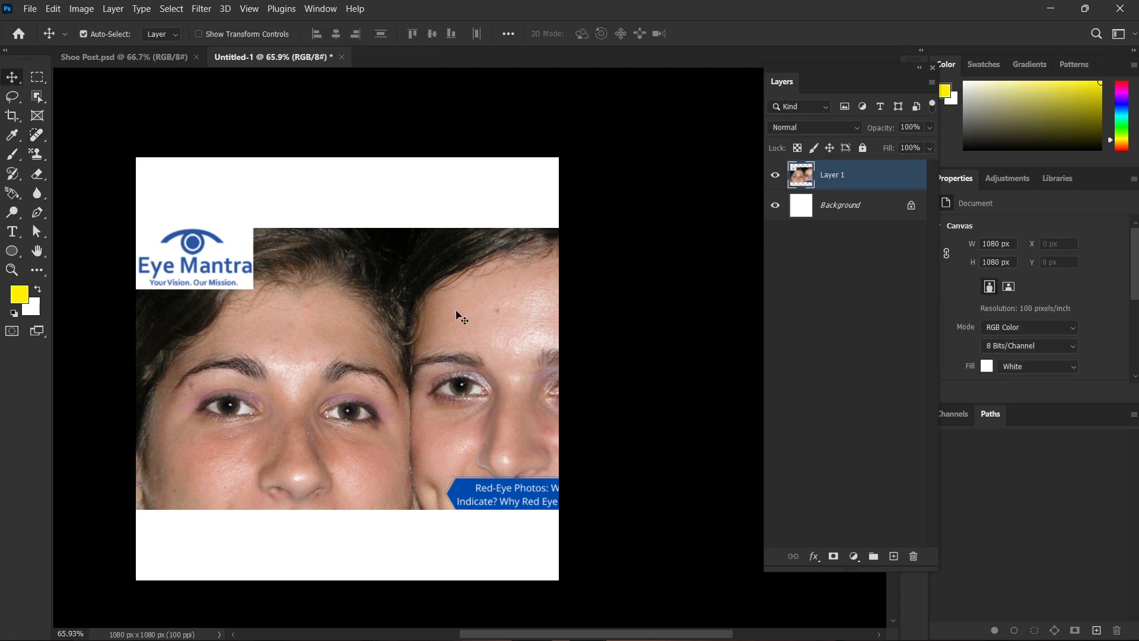
key(Delete)
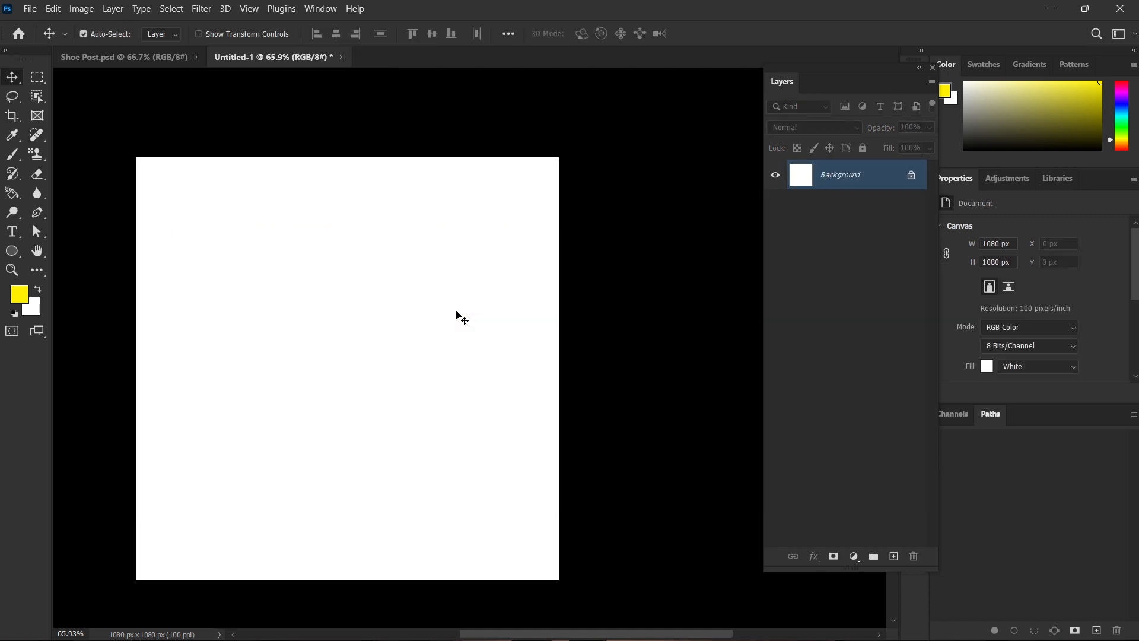
Try the Pencil Tool with a wavy yellow diagonal stroke across the white canvas, and undo it.
click(23, 160)
right_click(15, 156)
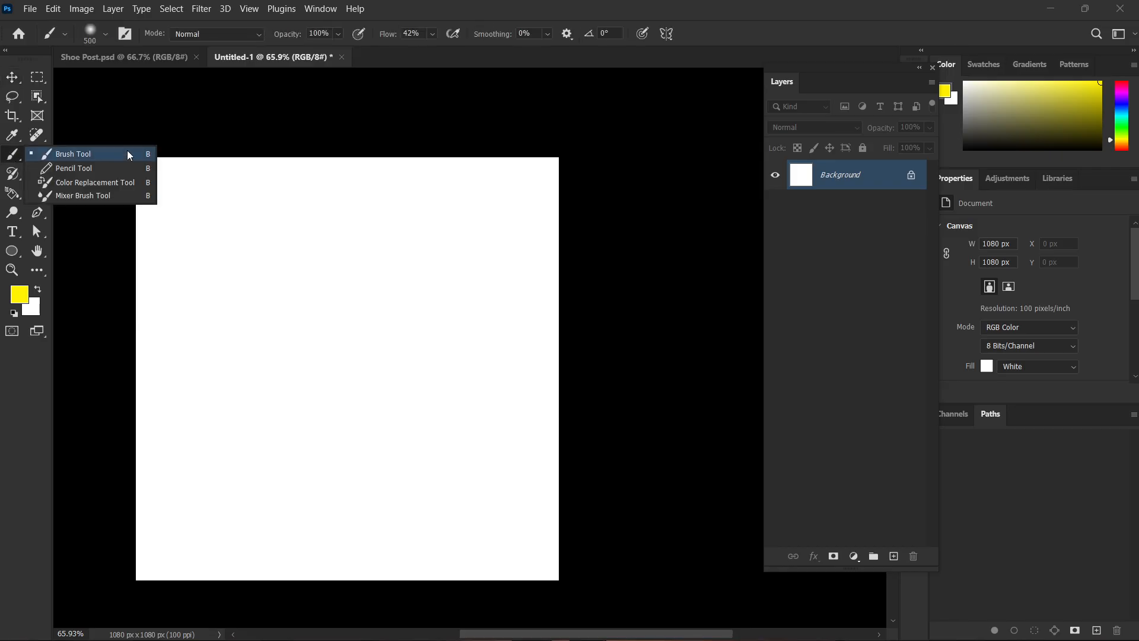
click(110, 172)
mouse_move(193, 176)
mouse_down()
mouse_move(324, 366)
mouse_move(469, 468)
mouse_up()
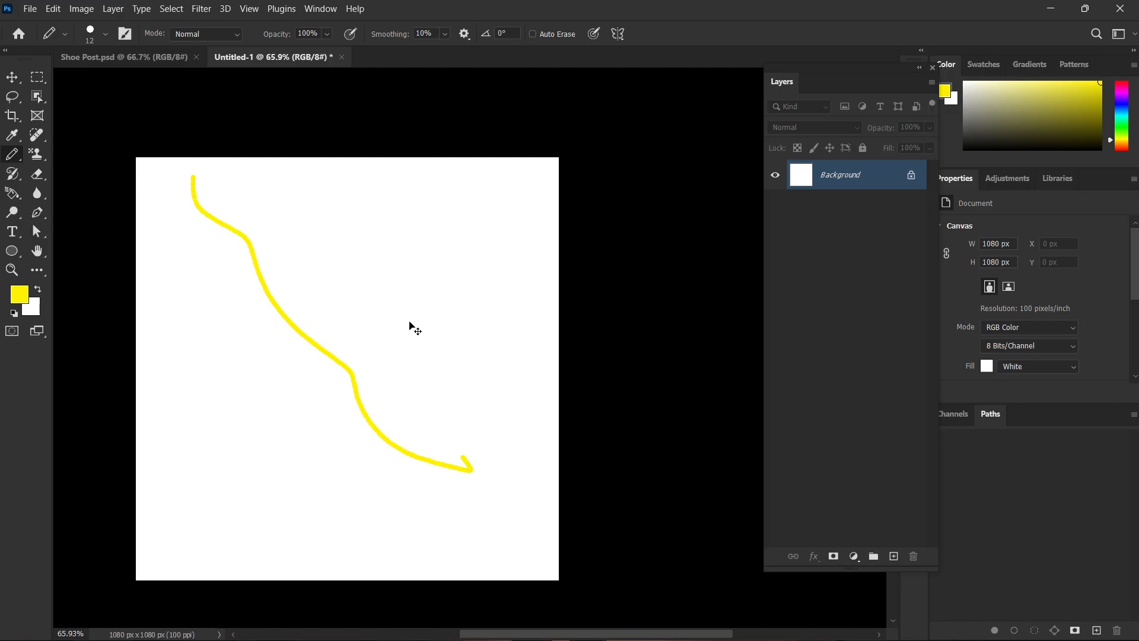
key(ctrl+z)
Select the Clone Stamp Tool, and switch to Chrome to search Google Images for "boat".
right_click(40, 161)
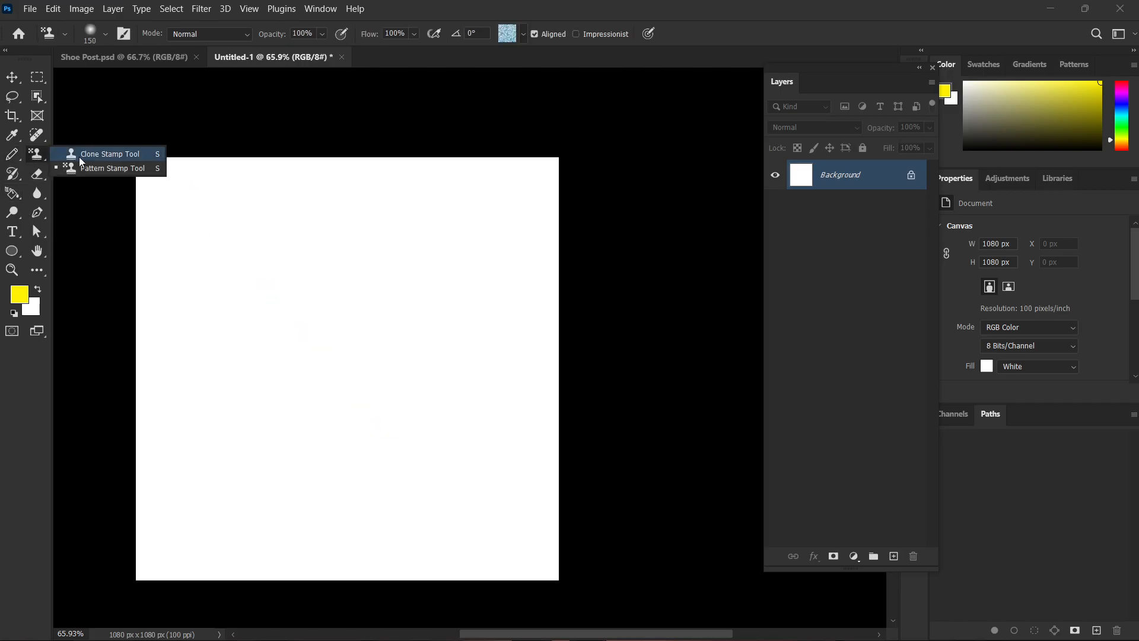
click(84, 157)
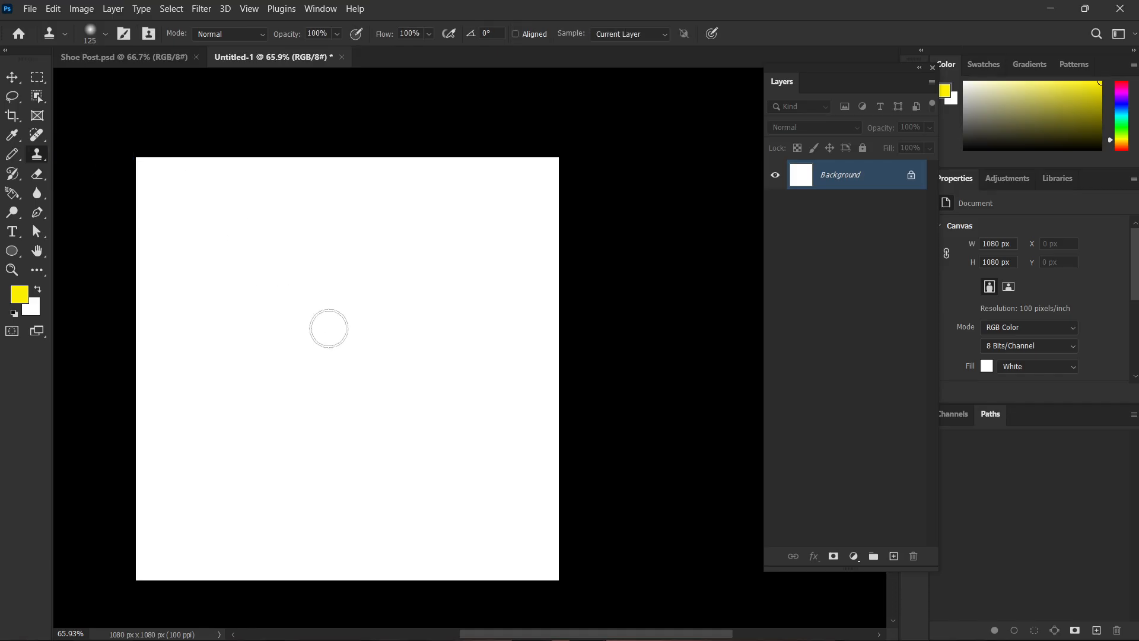
click(622, 629)
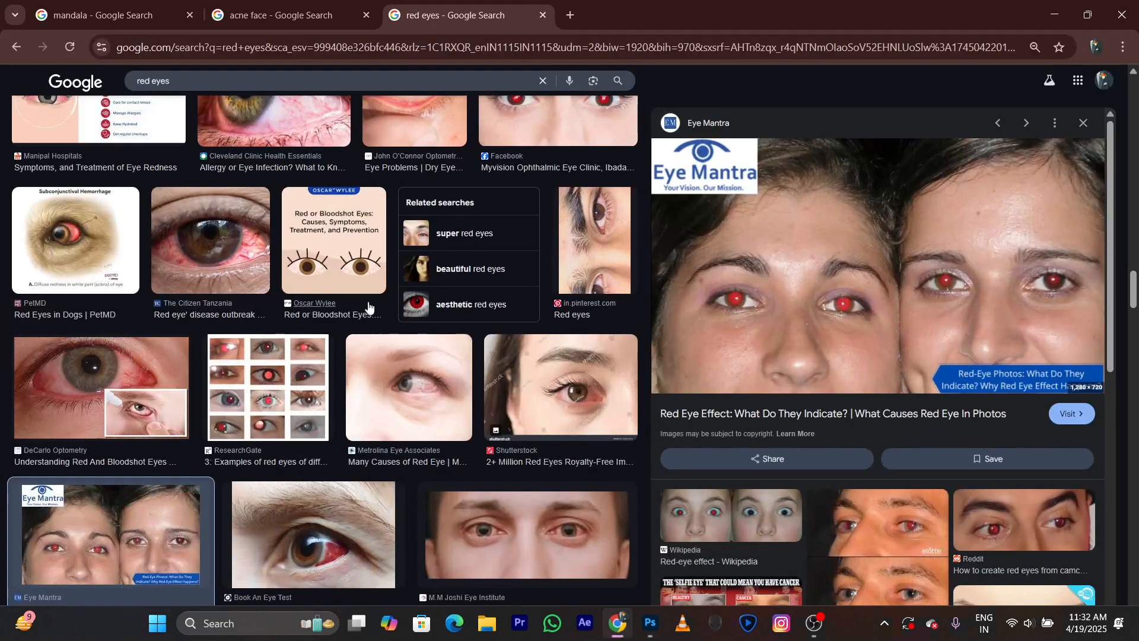
click(298, 76)
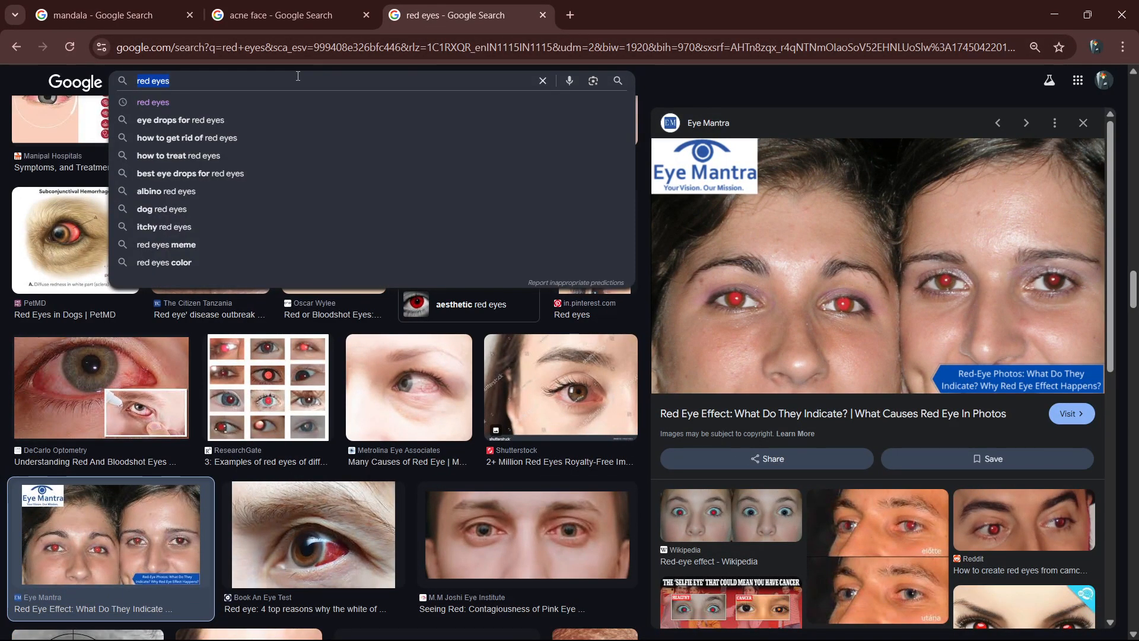
text(boat)
key(Return)
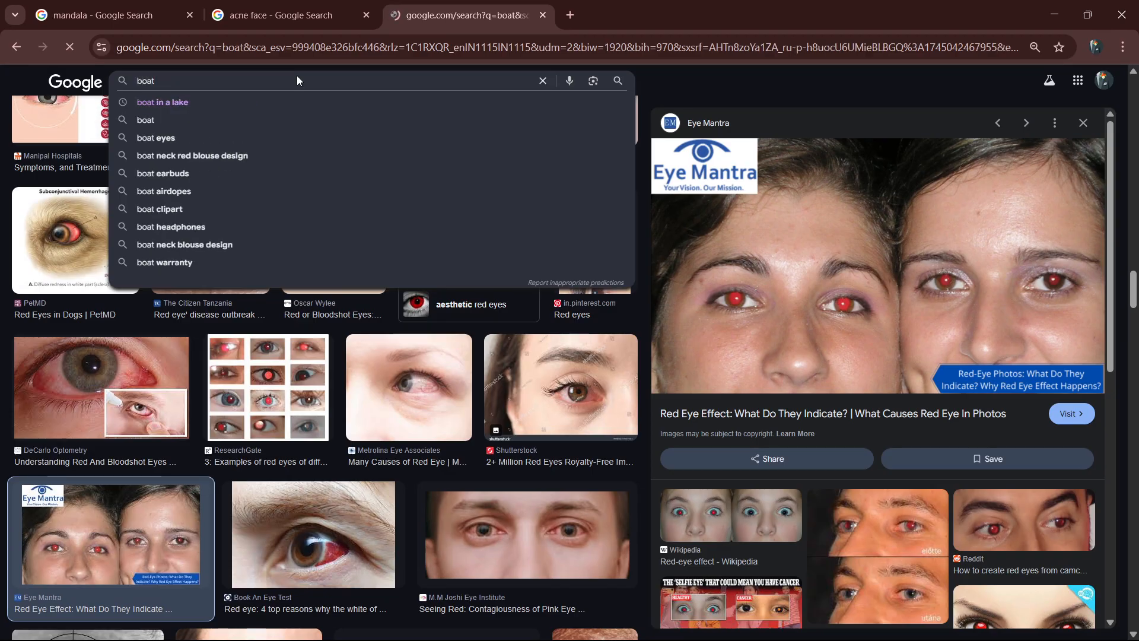
Browse the boat image results and the related images of the BOATsmart! sailboat for a suitable photo.
scroll(608, 438, down, 5)
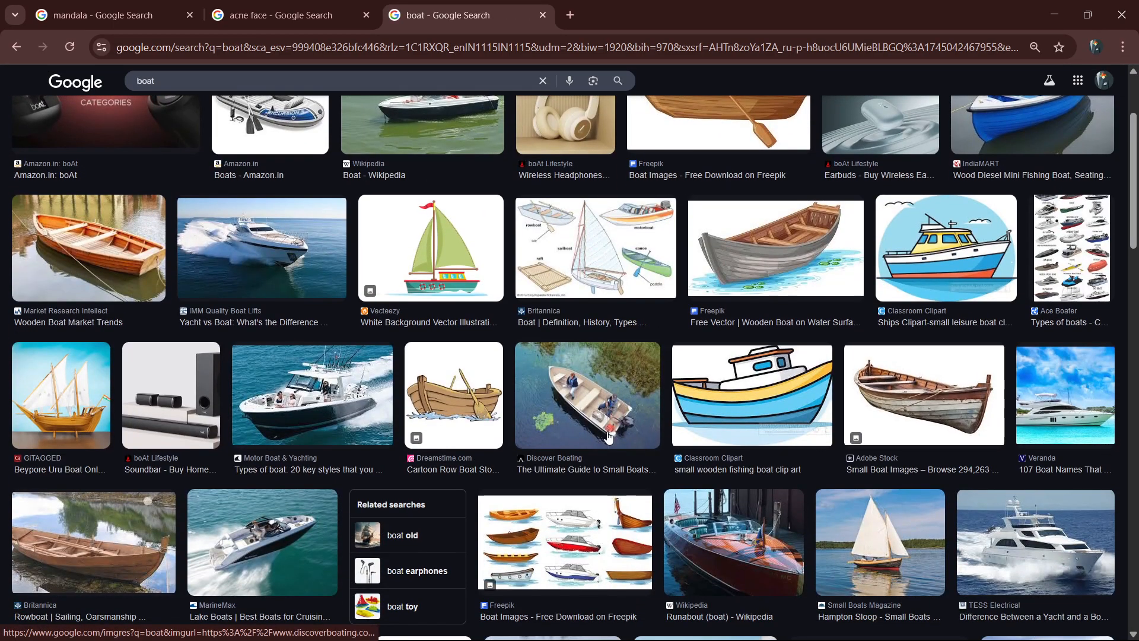
scroll(608, 438, down, 4)
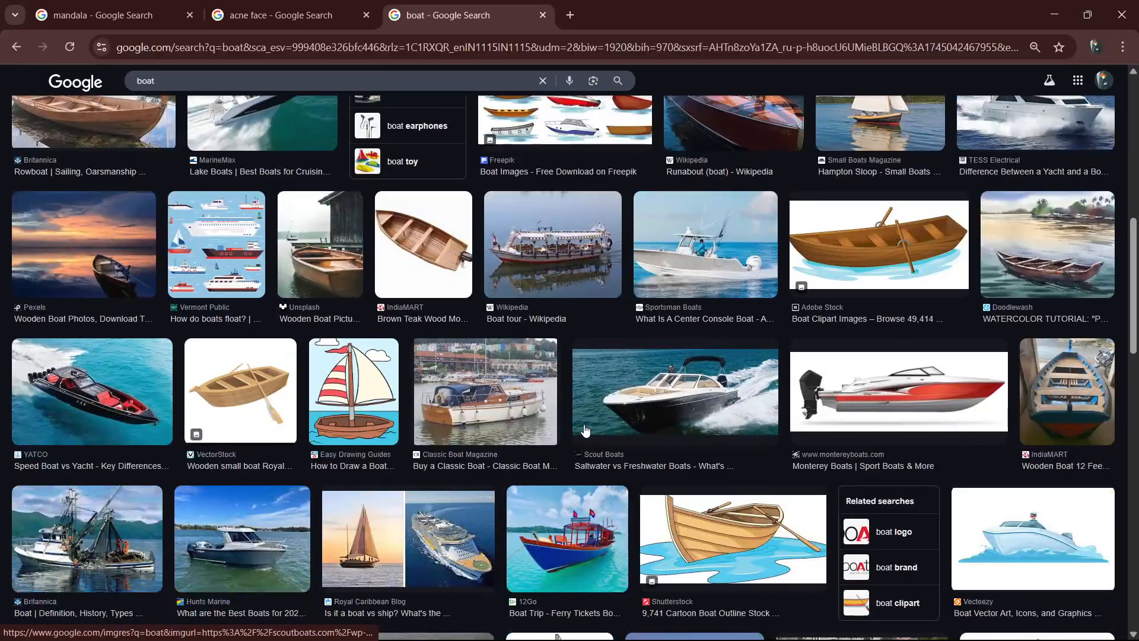
scroll(585, 428, down, 10)
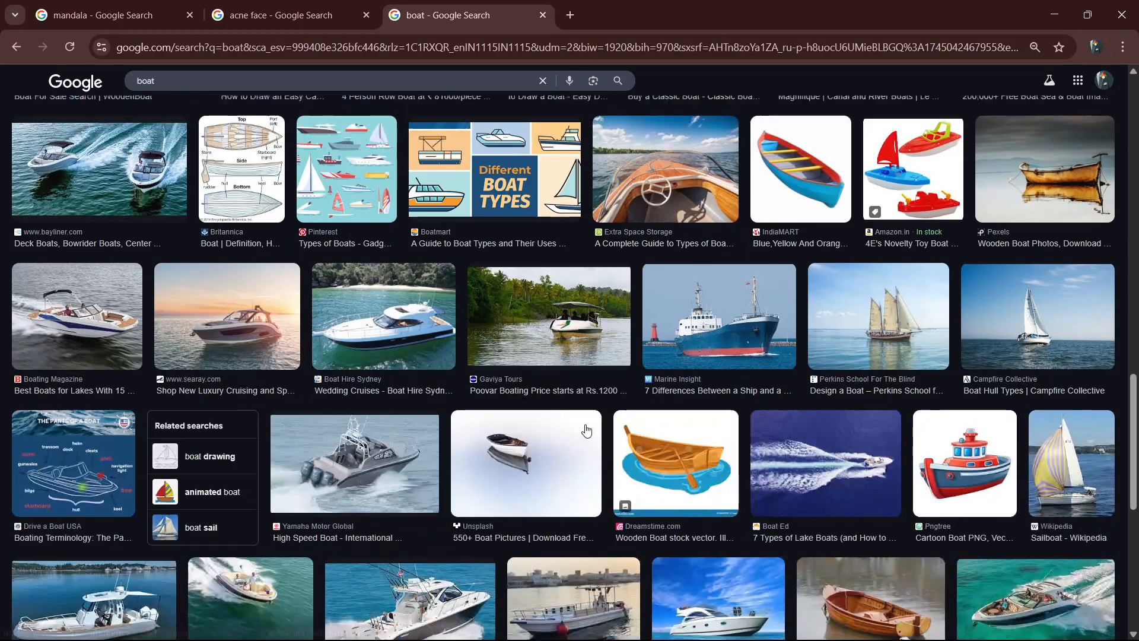
scroll(587, 429, down, 5)
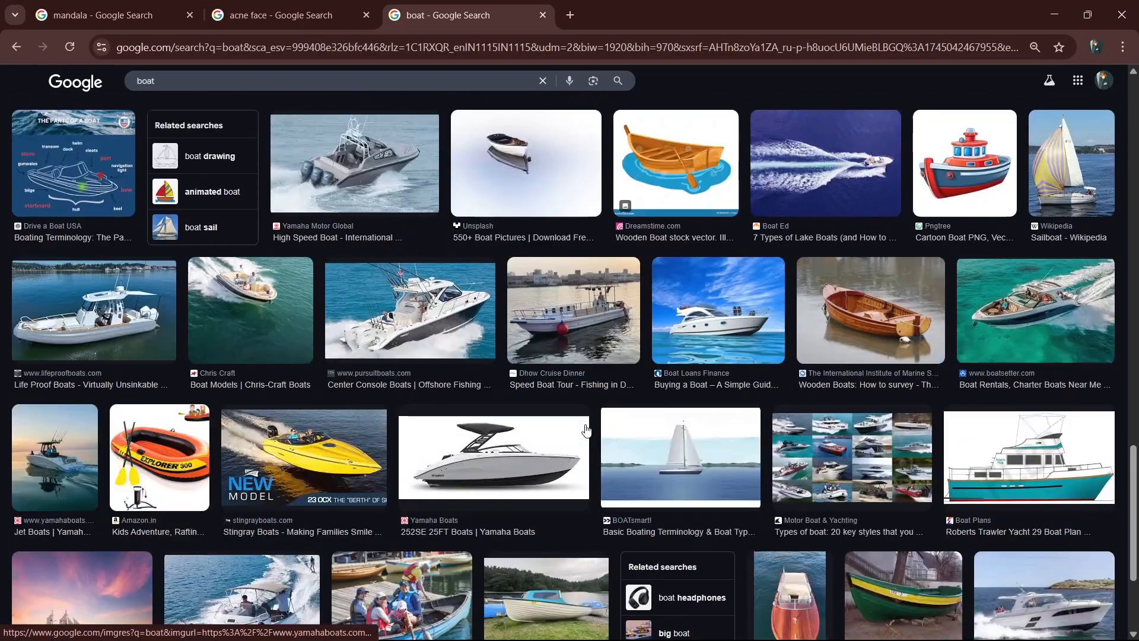
click(658, 461)
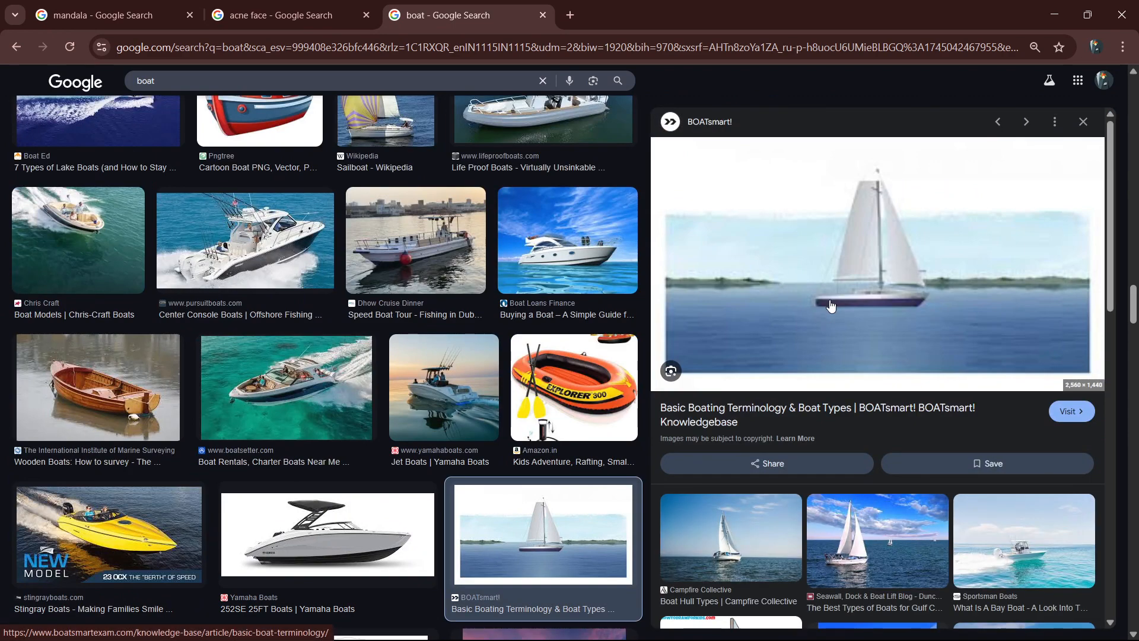
scroll(830, 306, down, 6)
scroll(821, 345, down, 5)
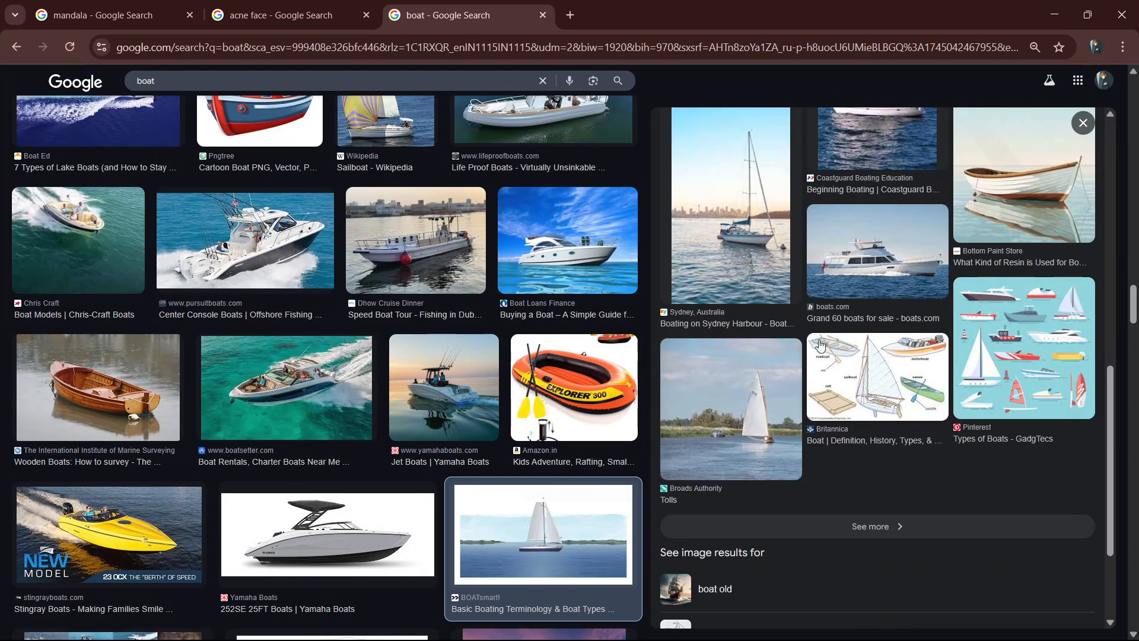
scroll(574, 390, down, 6)
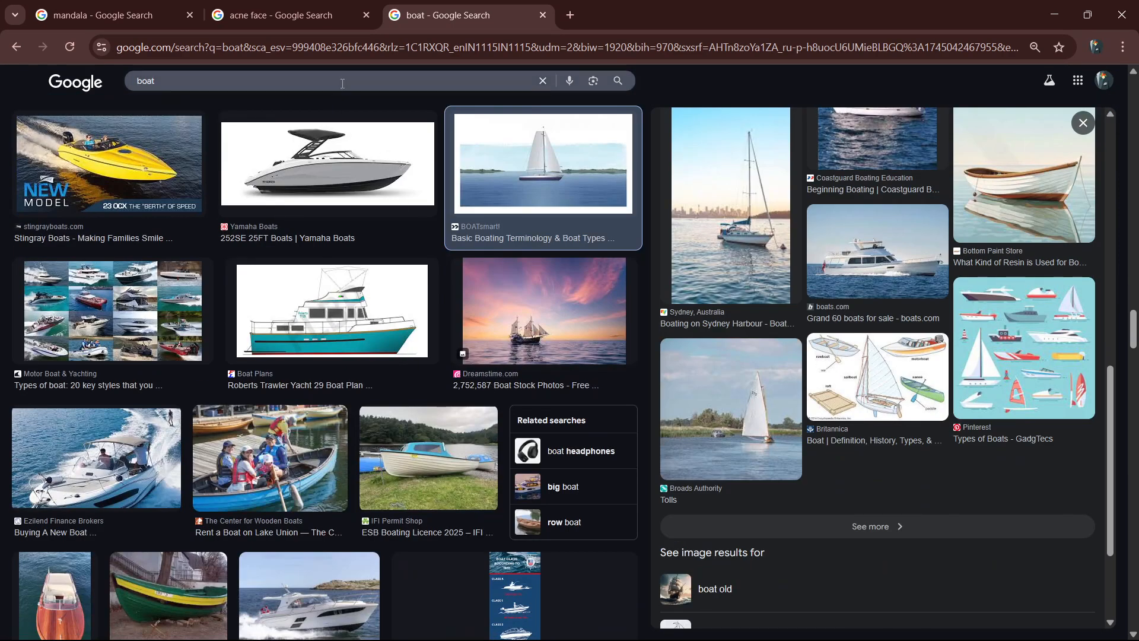
Refine the Google Images search to "boat in a lake".
click(315, 81)
text(in a lake)
key(Return)
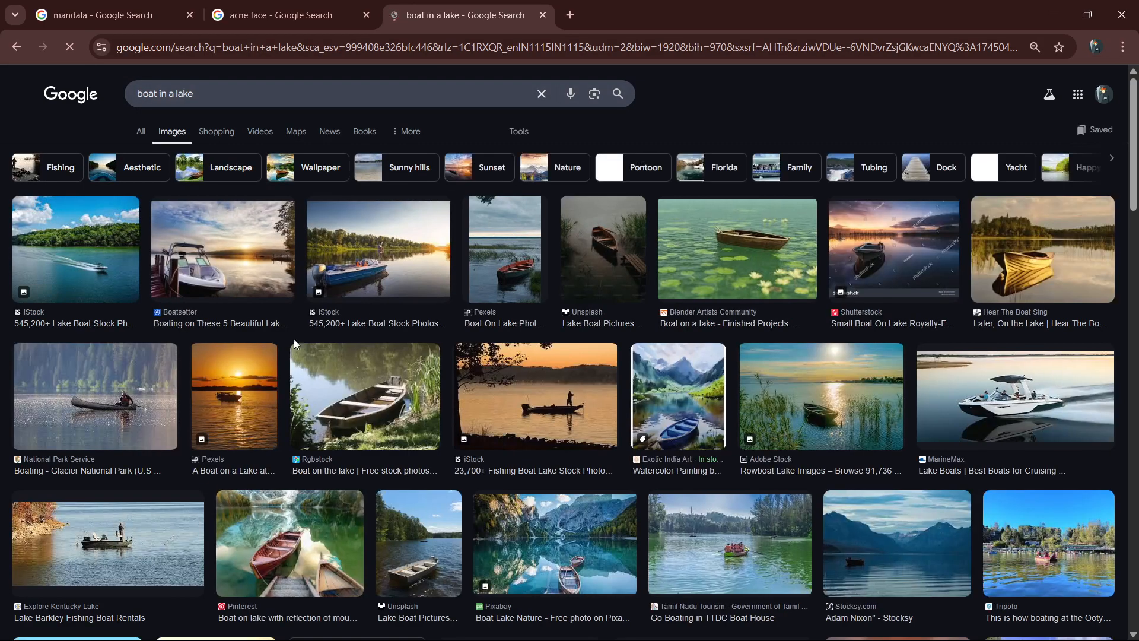
Copy the iStock photo of a speedboat on a lake and paste it into the Photoshop document.
click(74, 249)
right_click(829, 388)
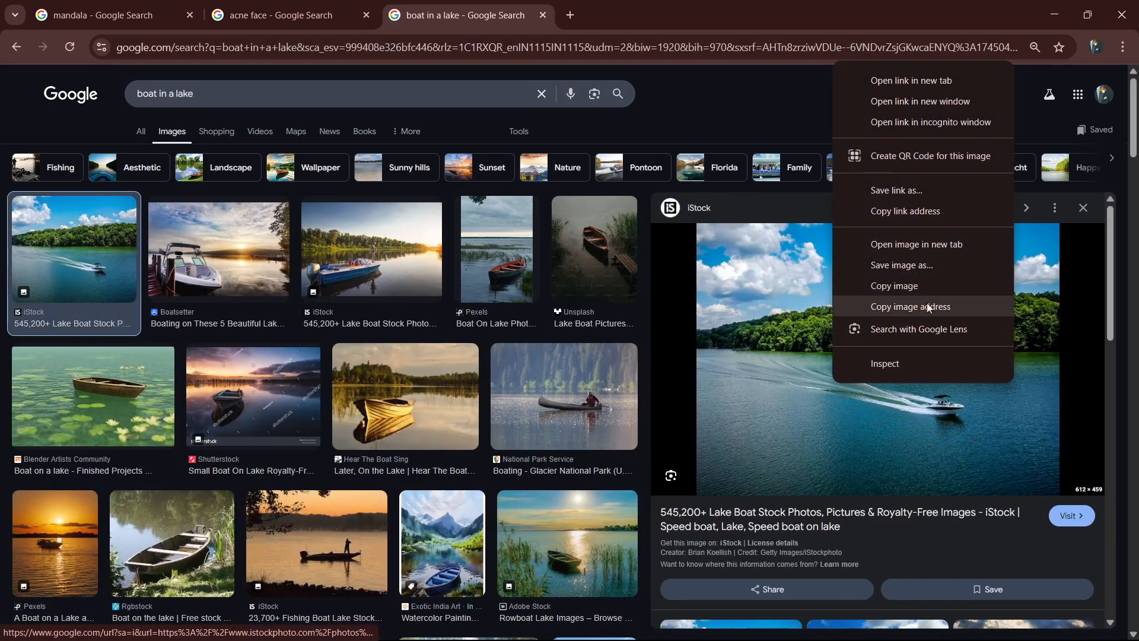
click(895, 286)
key(alt+Tab)
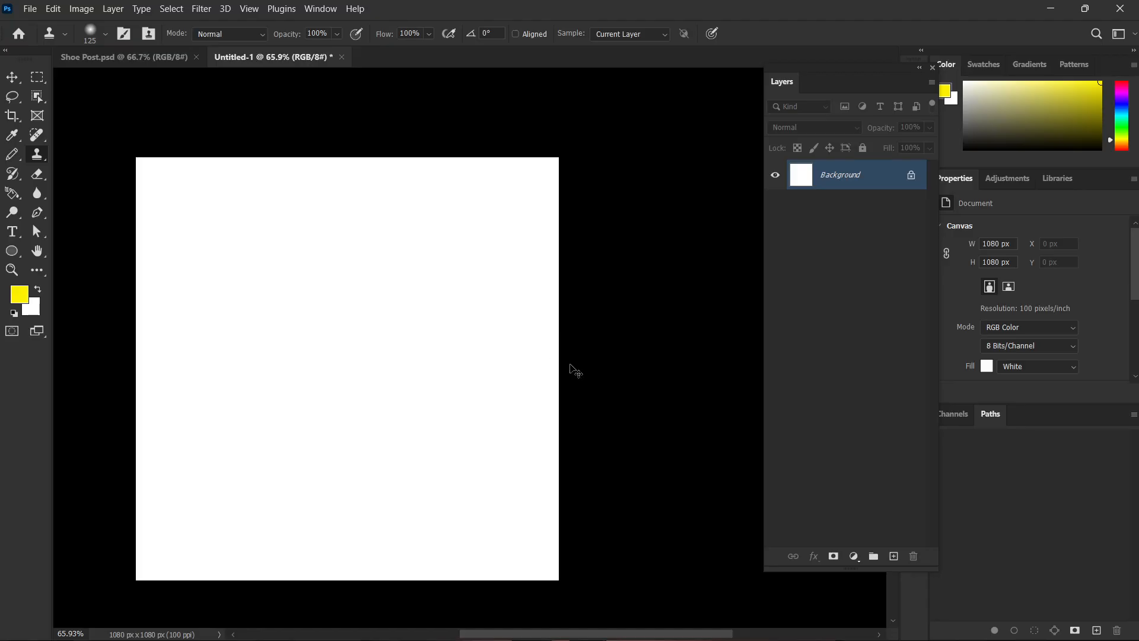
key(ctrl+v)
scroll(437, 410, up, 5)
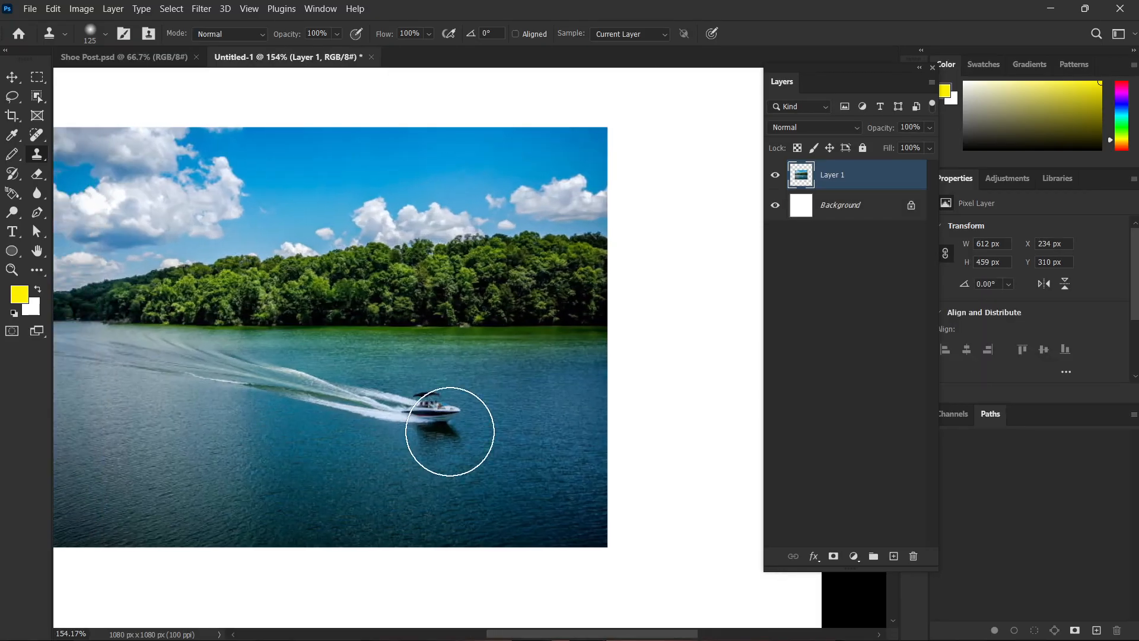
scroll(450, 431, up, 2)
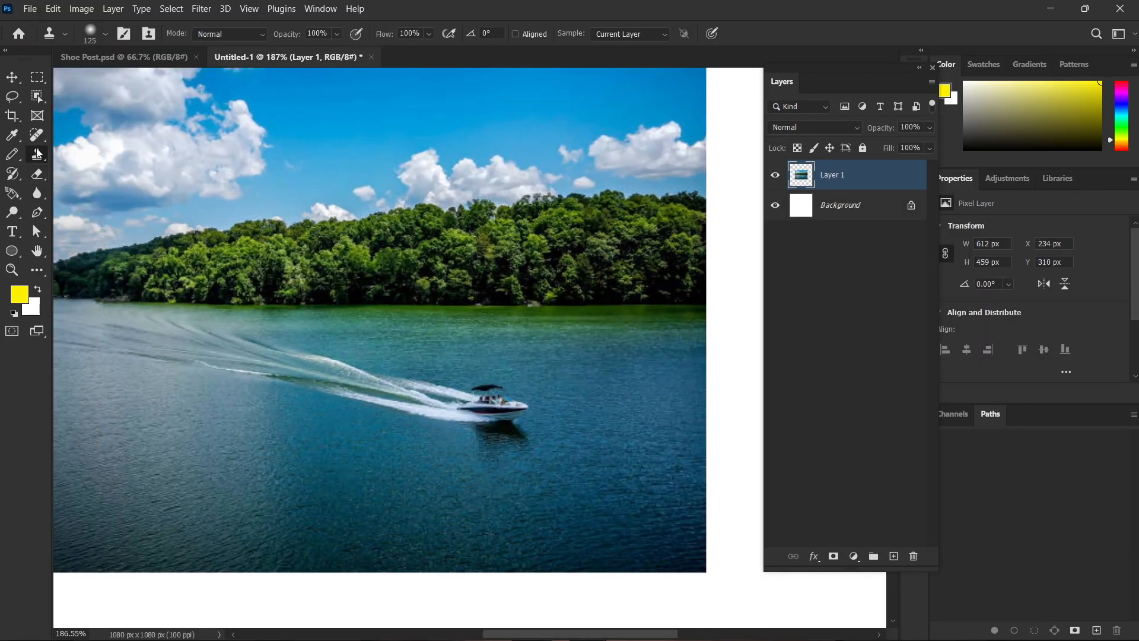
Sample the speedboat with the Clone Stamp Tool and paint a trial copy onto the water at the photo's lower left.
click(36, 154)
click(95, 148)
alt+click(493, 405)
mouse_move(323, 456)
mouse_down()
mouse_move(279, 458)
mouse_move(287, 463)
mouse_up()
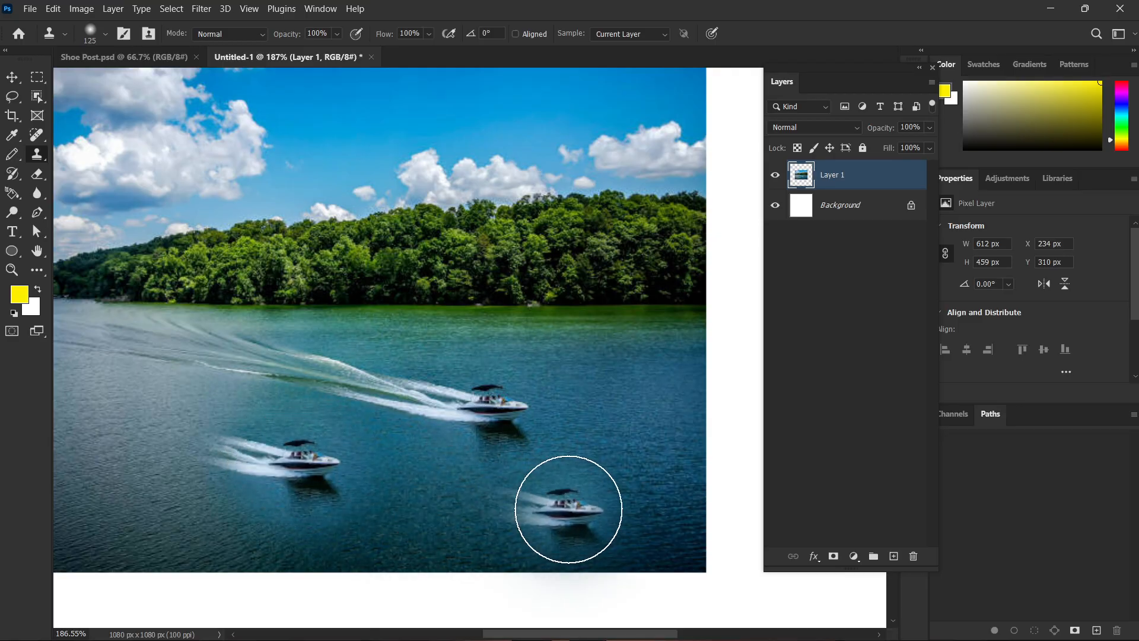
Undo the trial boat copy and clone the speedboat again with its long wake across the photo's lower-left water.
key(ctrl+z)
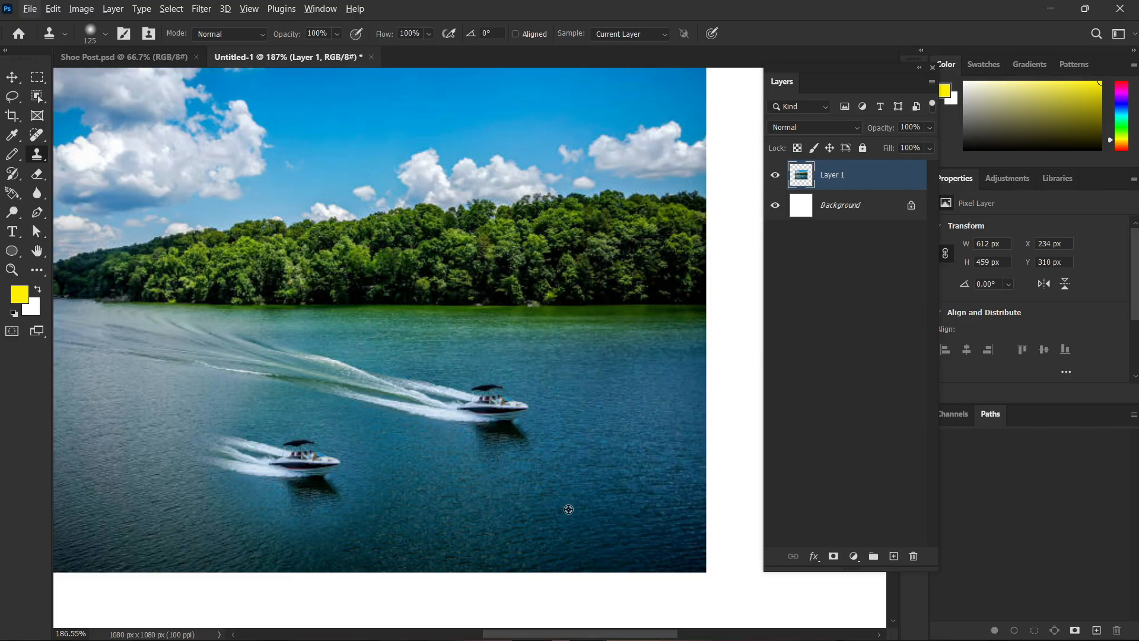
key(ctrl+z)
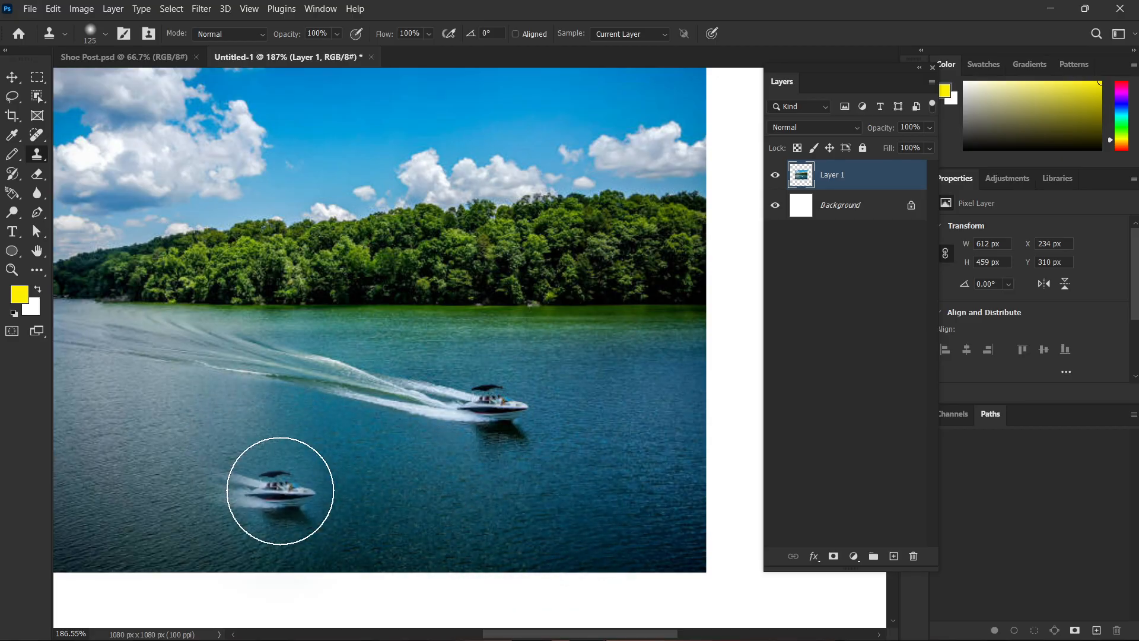
mouse_move(262, 447)
mouse_down()
mouse_move(285, 450)
mouse_move(75, 397)
mouse_move(325, 471)
mouse_move(644, 519)
mouse_up()
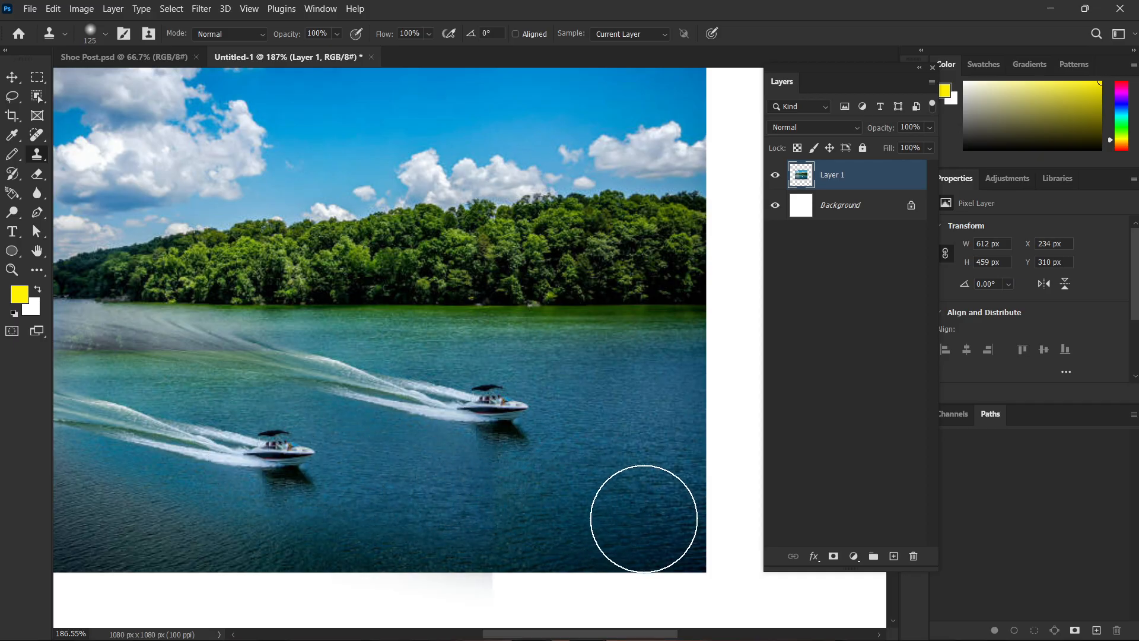
scroll(555, 451, down, 4)
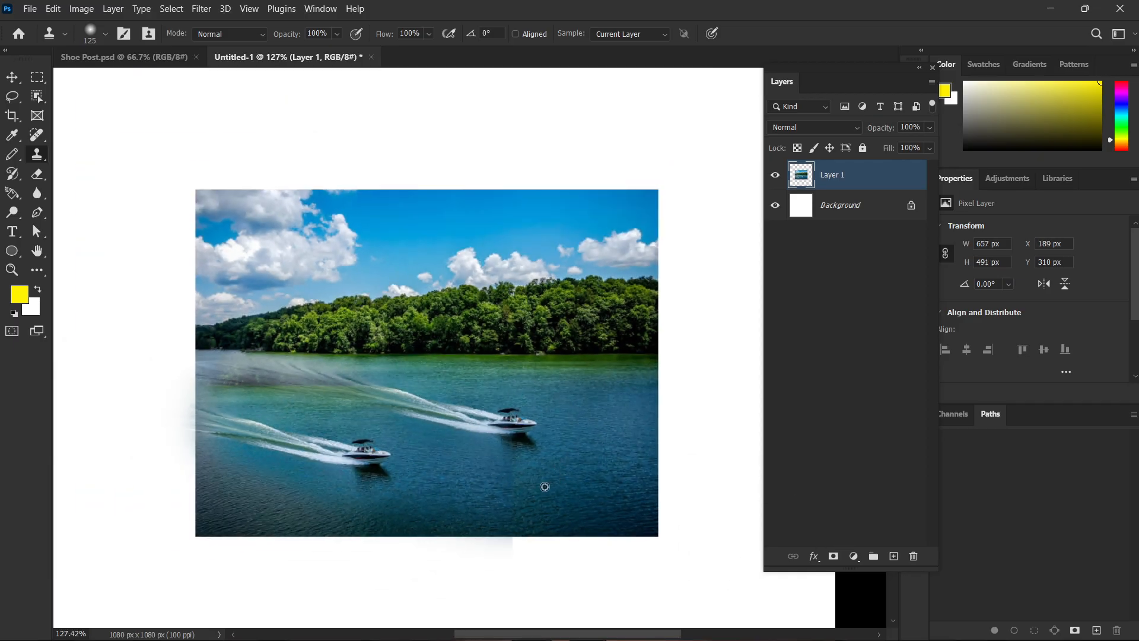
Try the Pattern Stamp Tool by painting the lion pattern over the lake photo, and undo the painting.
scroll(545, 486, up, 1)
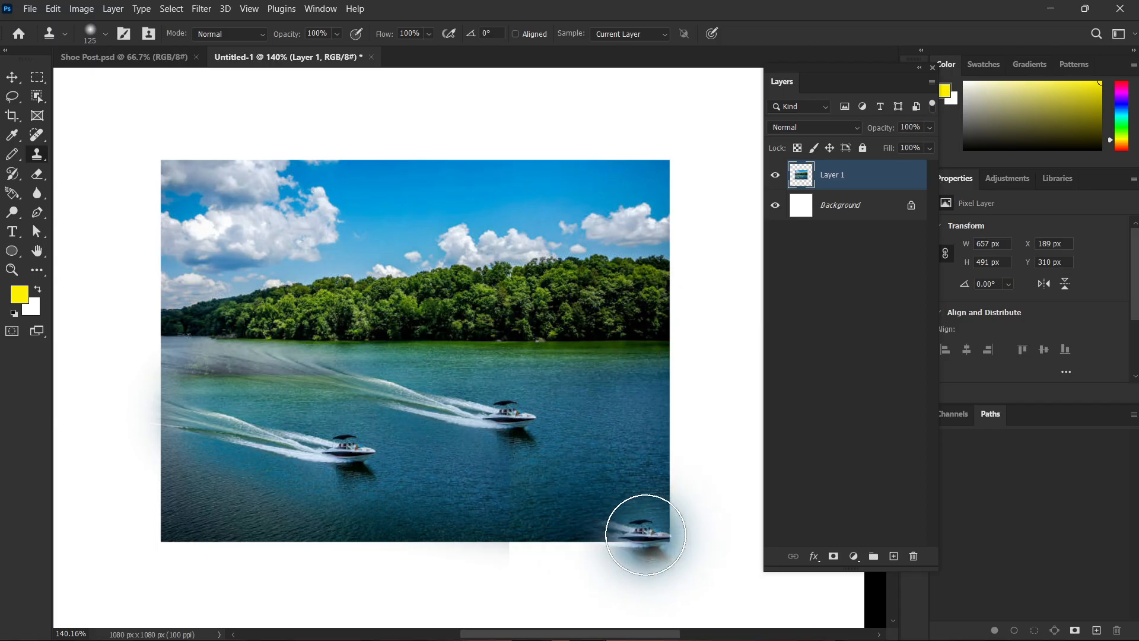
right_click(36, 153)
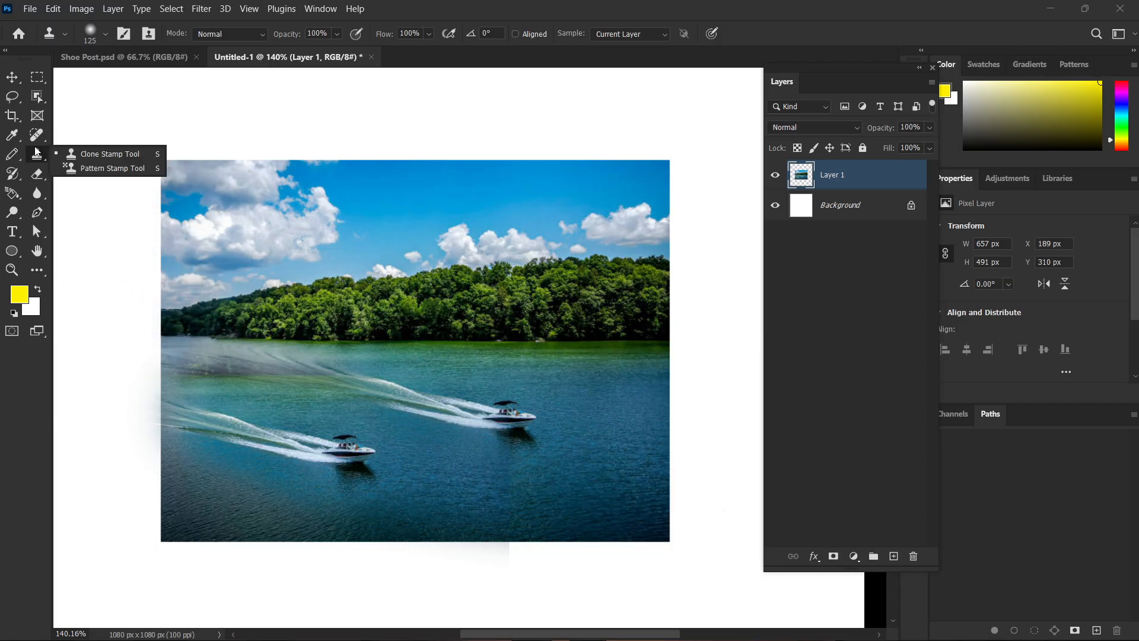
click(70, 170)
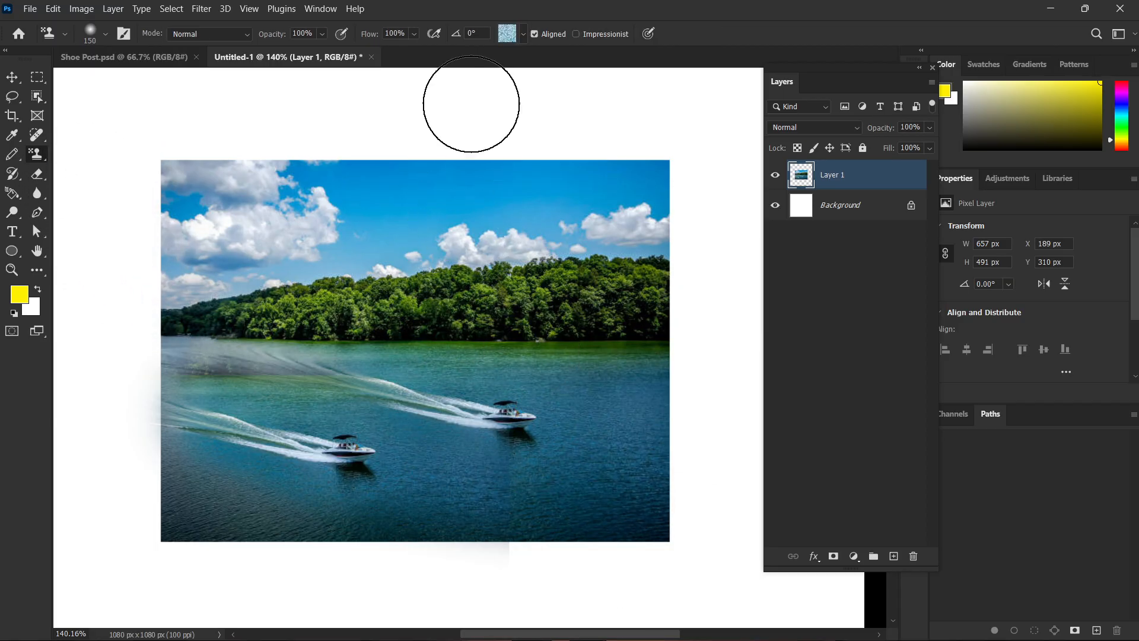
click(524, 34)
scroll(508, 137, down, 3)
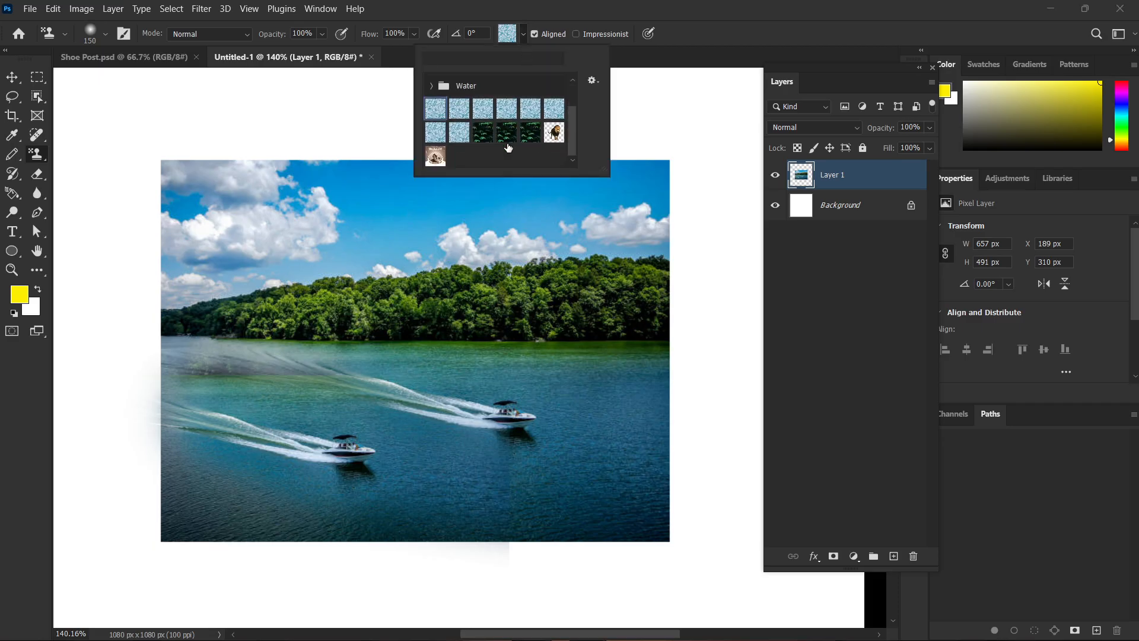
double_click(555, 133)
mouse_move(541, 153)
mouse_down()
mouse_move(548, 220)
mouse_move(464, 293)
mouse_move(508, 405)
mouse_move(314, 308)
mouse_move(242, 194)
mouse_move(301, 490)
mouse_move(388, 430)
mouse_move(620, 211)
mouse_move(632, 325)
mouse_move(414, 292)
mouse_move(388, 202)
mouse_move(330, 470)
mouse_move(500, 376)
mouse_move(314, 289)
mouse_move(581, 558)
mouse_move(551, 538)
mouse_up()
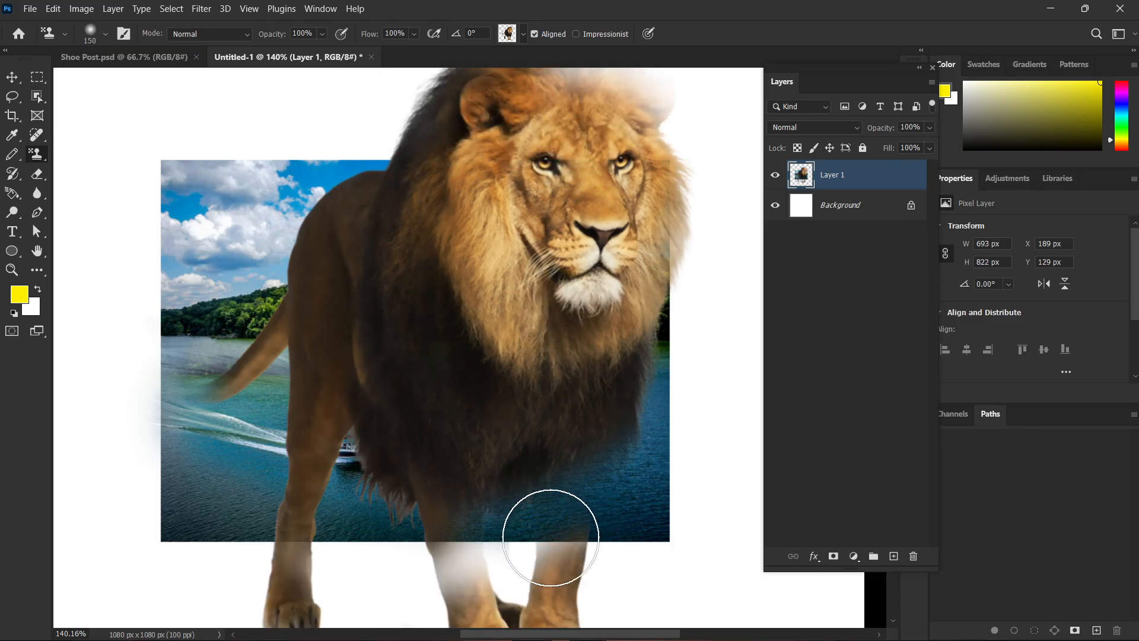
key(ctrl+z)
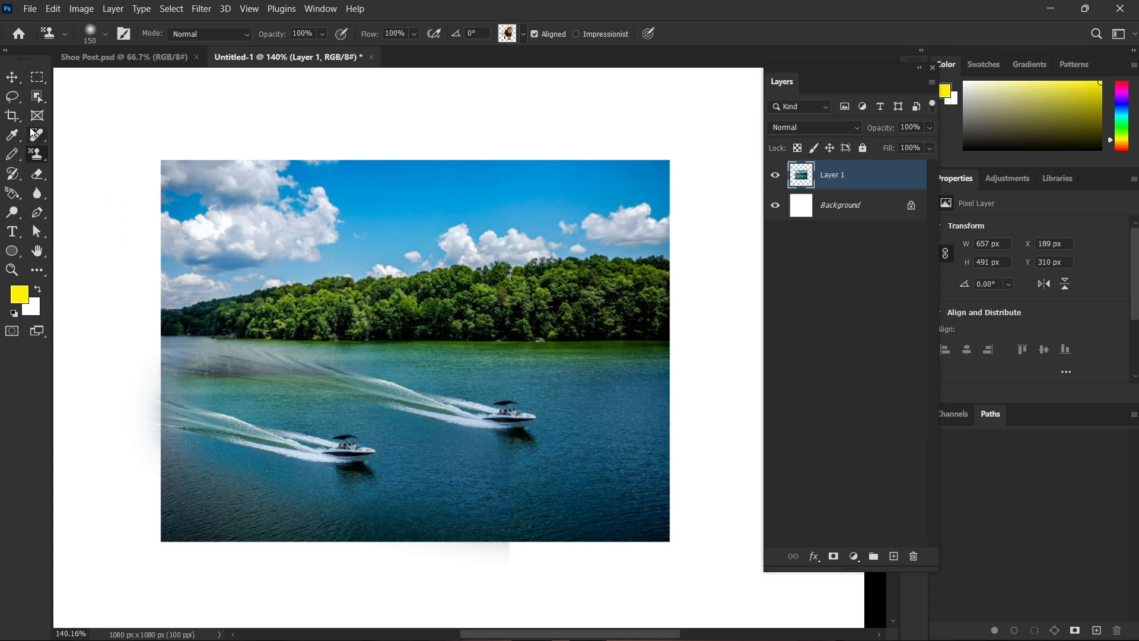
Use the Clone Stamp Tool to clone lake water above the photo's upper edge and around its lower-left corner.
right_click(36, 156)
click(76, 155)
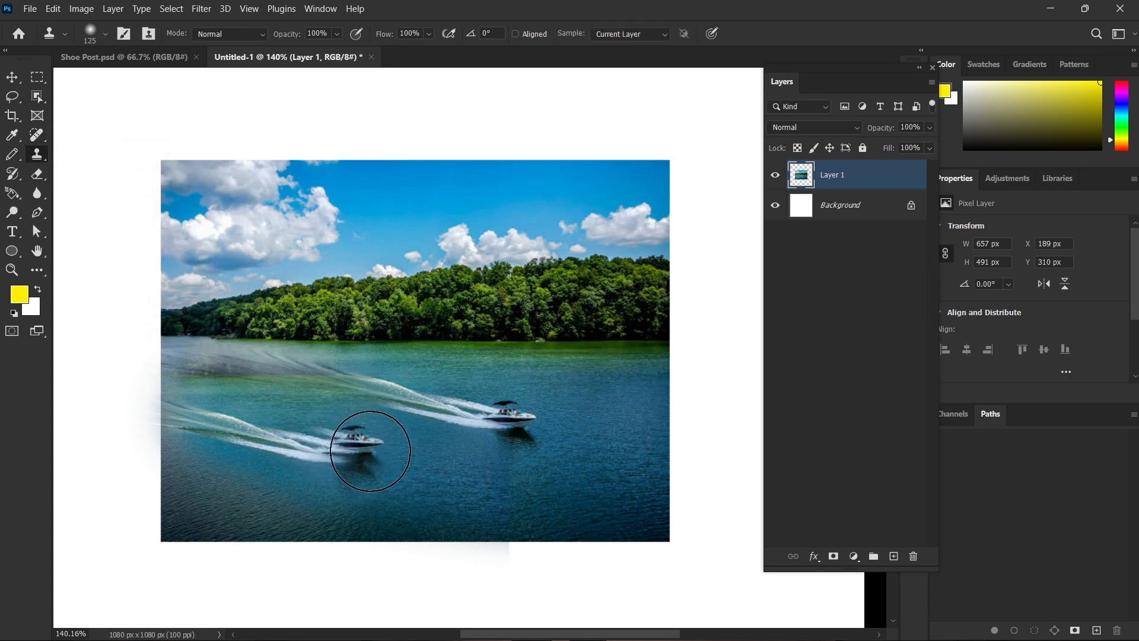
alt+click(350, 447)
click(413, 434)
mouse_move(413, 434)
mouse_down()
mouse_move(310, 415)
mouse_move(254, 480)
mouse_move(358, 439)
mouse_move(462, 472)
mouse_move(588, 455)
mouse_move(414, 414)
mouse_move(394, 382)
mouse_move(421, 346)
mouse_move(402, 184)
mouse_move(438, 82)
mouse_move(466, 105)
mouse_move(447, 116)
mouse_move(472, 124)
mouse_move(532, 99)
mouse_move(549, 120)
mouse_move(483, 196)
mouse_up()
alt+click(415, 430)
scroll(414, 429, down, 2)
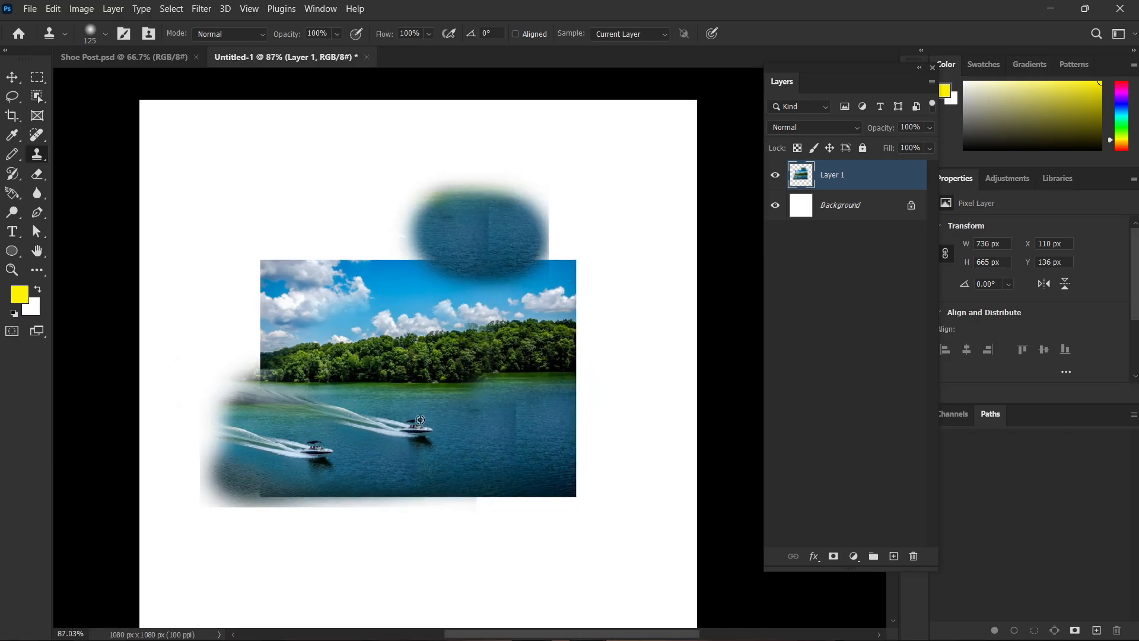
Clone further strokes along the photo's upper edge and upper-left corner.
scroll(415, 430, up, 1)
click(175, 205)
key(ctrl+z)
click(425, 279)
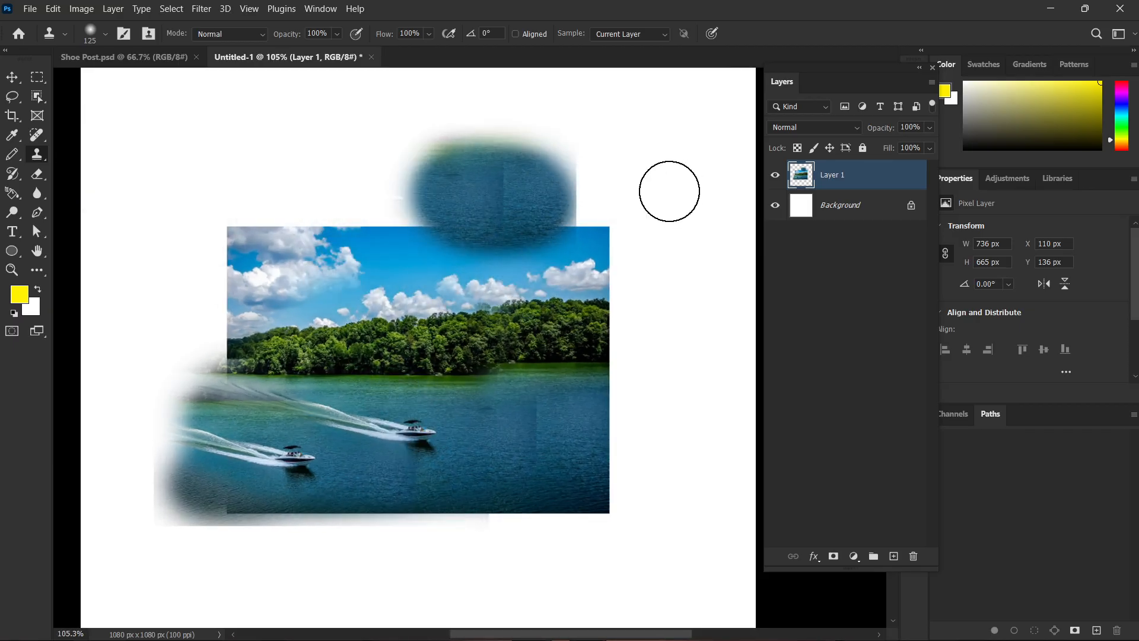
mouse_move(669, 192)
mouse_down()
mouse_move(368, 178)
mouse_move(280, 214)
mouse_move(3, 252)
mouse_up()
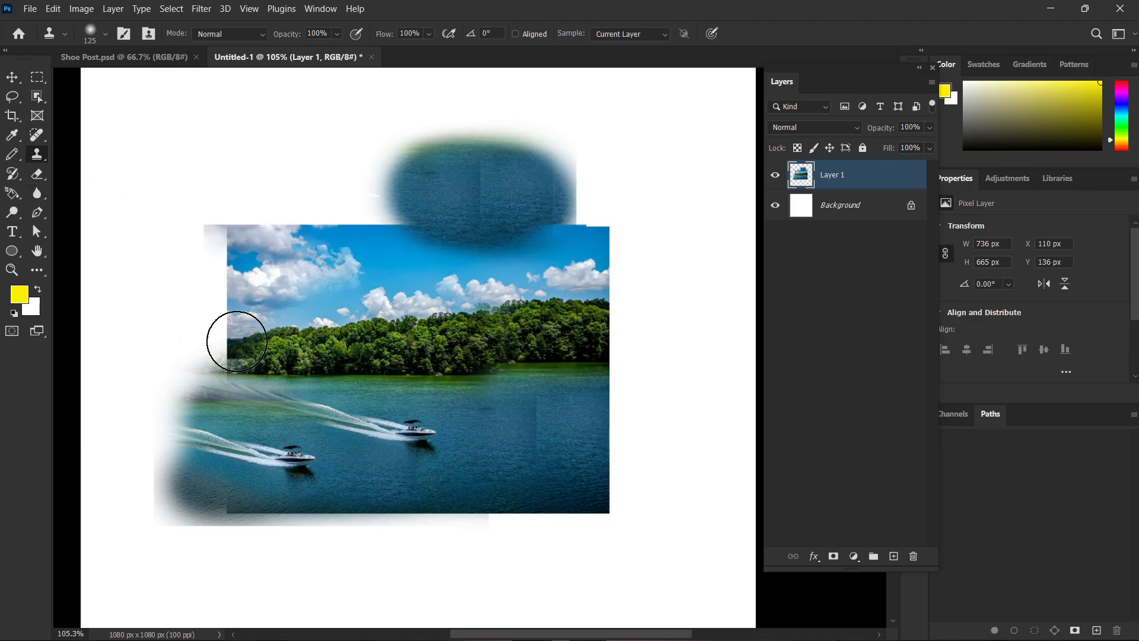
Erase broad strokes across the sky, trees and front speedboat with the Eraser Tool at size 100.
click(11, 159)
click(14, 177)
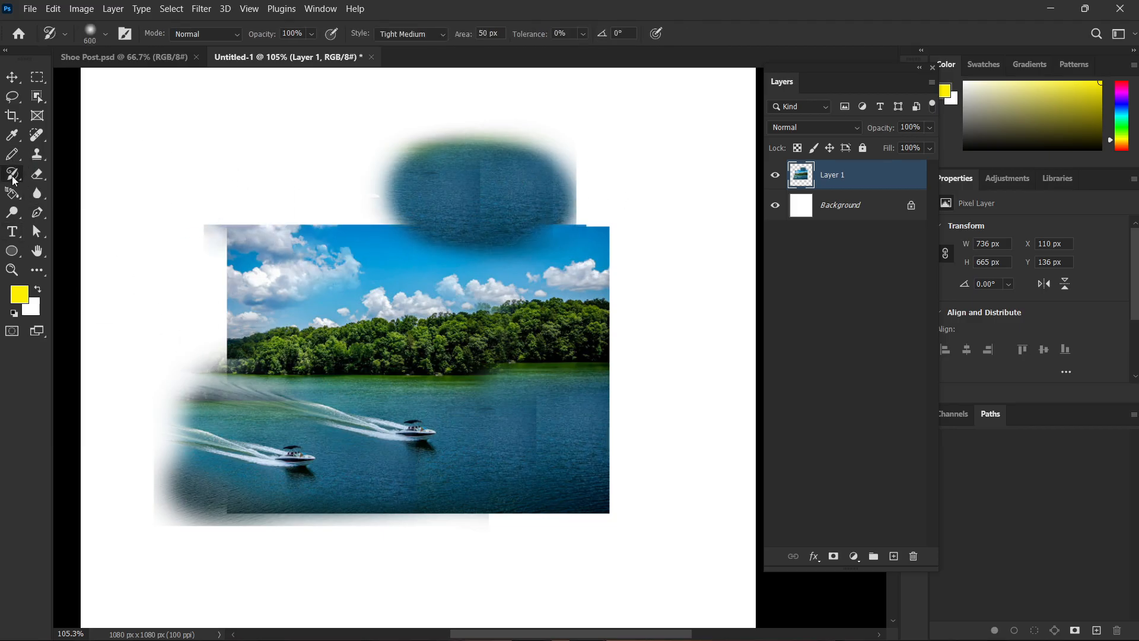
click(39, 174)
mouse_move(374, 160)
mouse_down()
mouse_move(579, 158)
mouse_move(321, 160)
mouse_move(374, 161)
mouse_move(425, 184)
mouse_move(602, 195)
mouse_move(585, 195)
mouse_move(636, 239)
mouse_move(410, 418)
mouse_up()
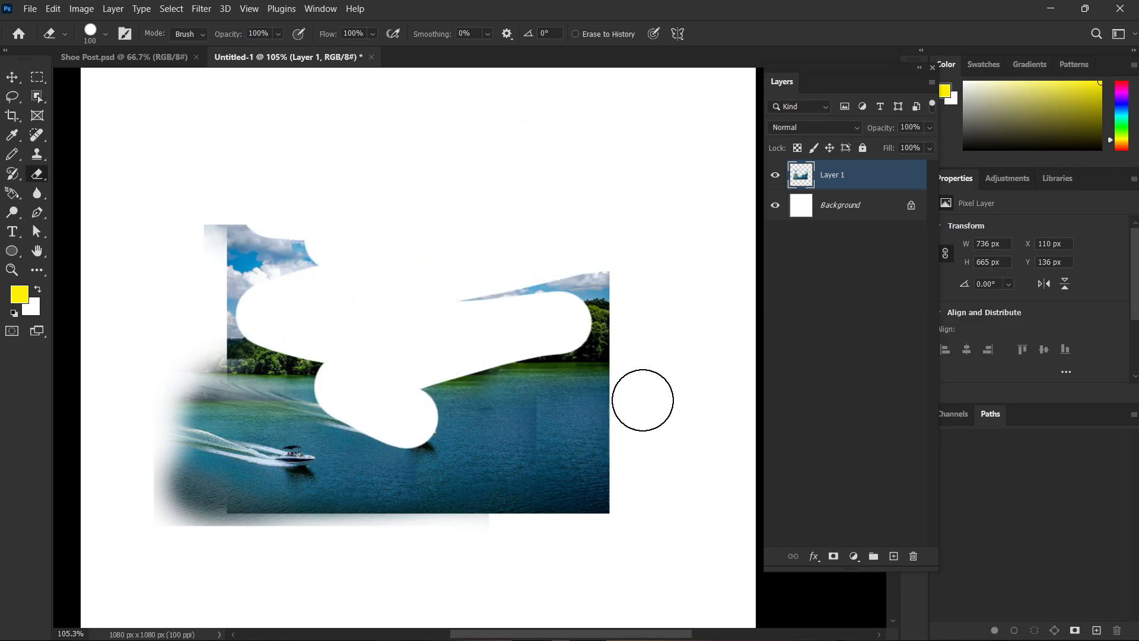
Undo all the erasing and cloning back to the originally pasted lake photo with a single speedboat.
key(ctrl+z)
key(ctrl+z)
key(ctrl+z)
key(ctrl+z)
key(ctrl+z)
key(ctrl+z)
key(ctrl+z)
key(ctrl+z)
key(ctrl+z)
key(ctrl+z)
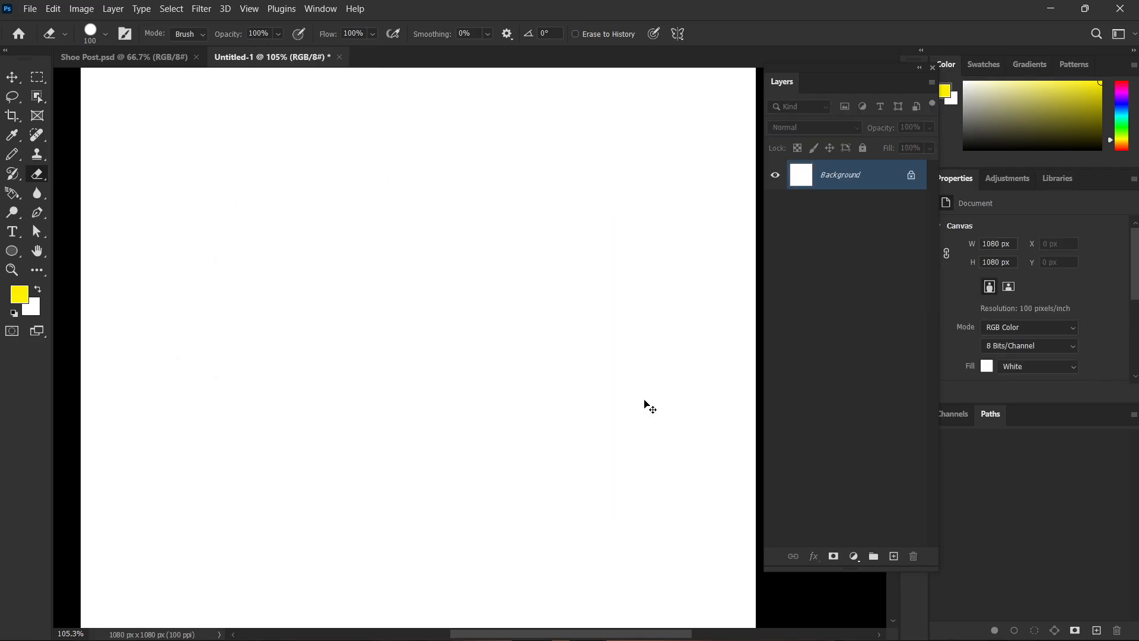
key(ctrl+shift+z)
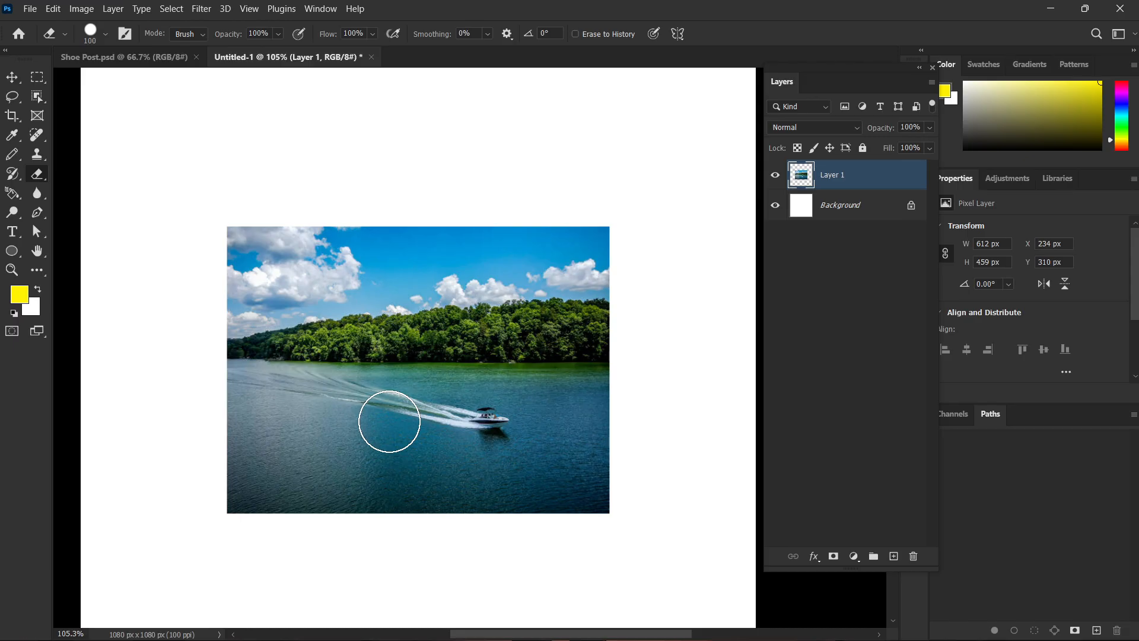
Try the Art History Brush Tool at size 600 in the Tight Medium style on the lake photo, and undo it.
click(35, 158)
right_click(35, 157)
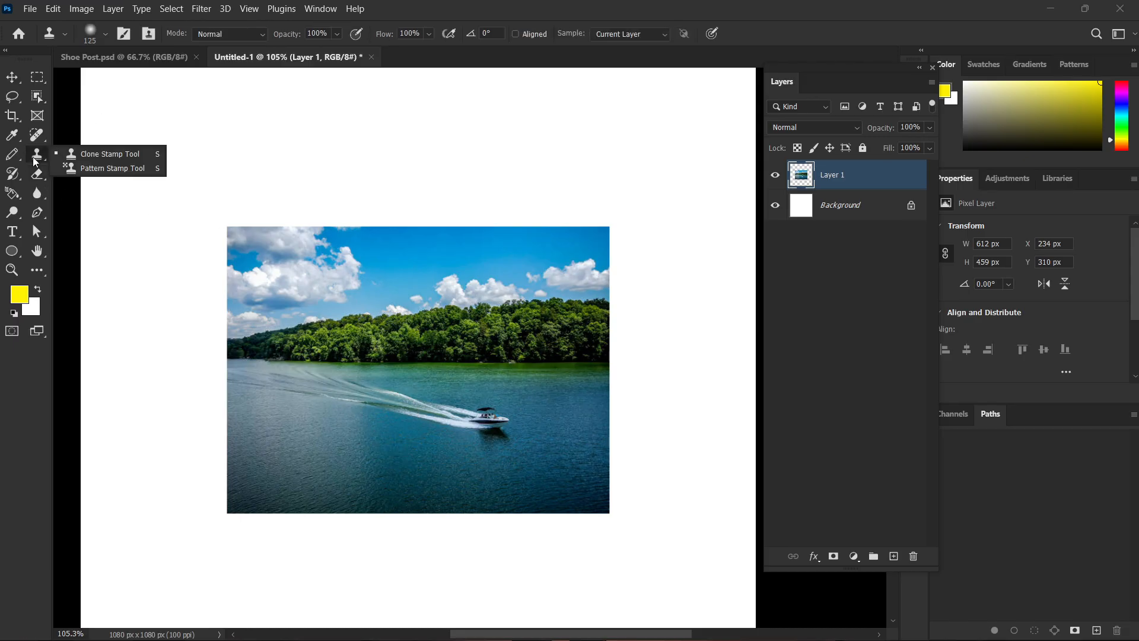
click(34, 158)
click(14, 174)
right_click(15, 176)
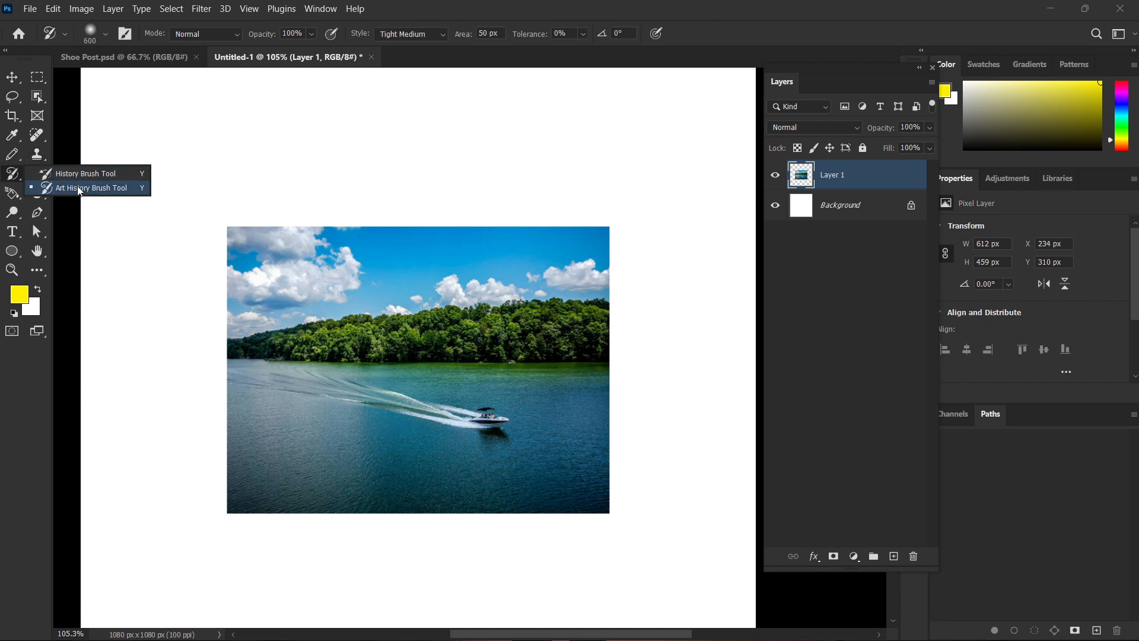
click(81, 188)
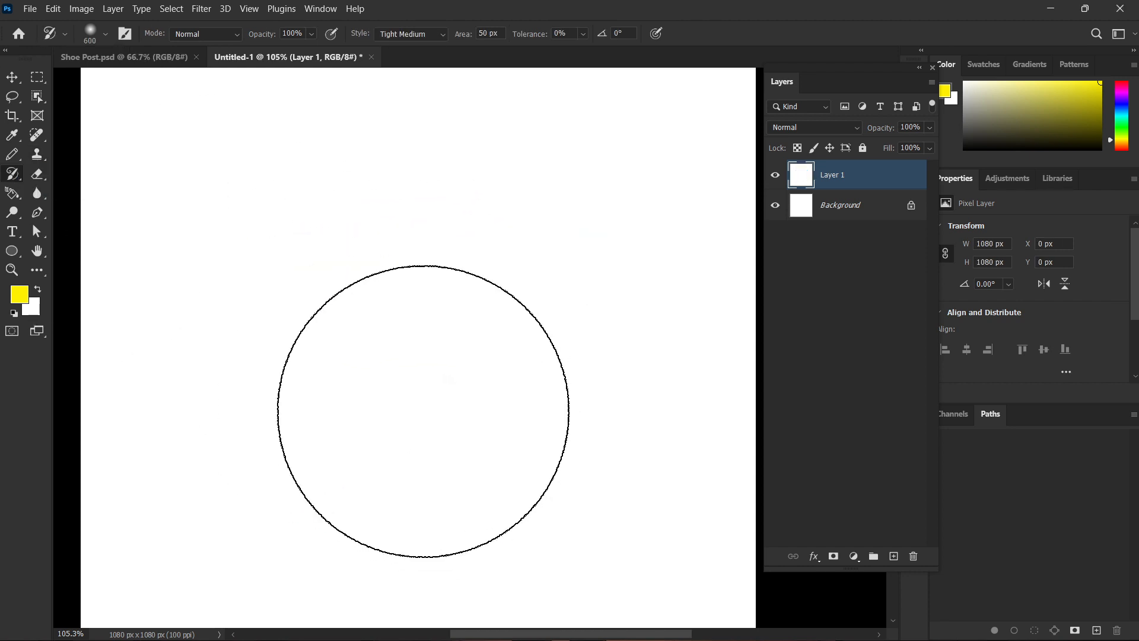
scroll(423, 413, down, 3)
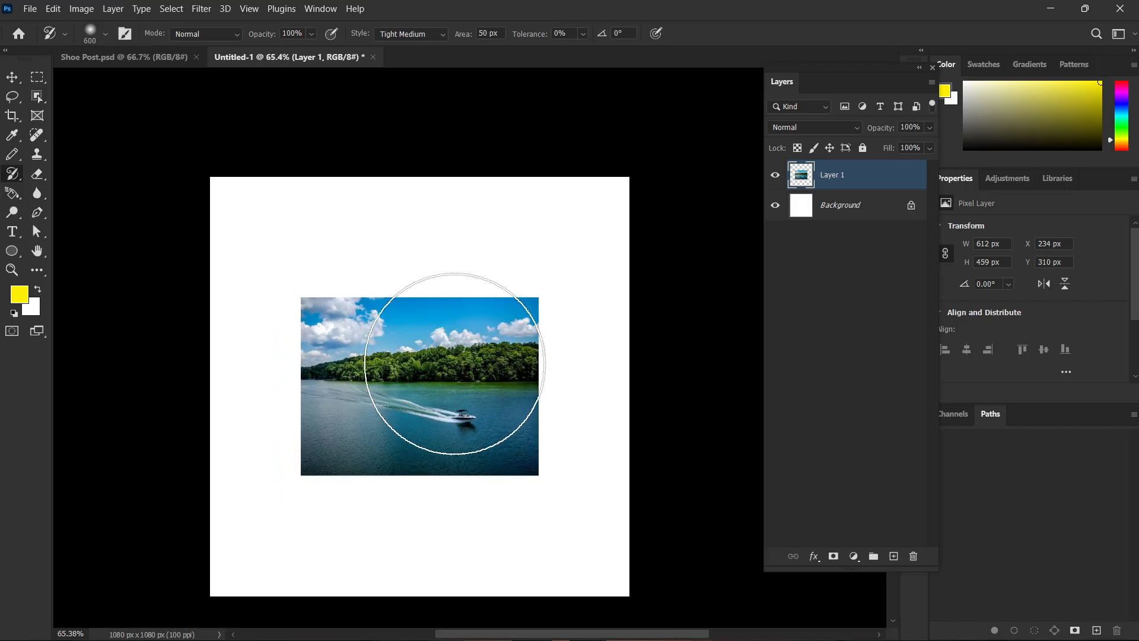
Reduce the Art History Brush to size 125, paint a trial stroke over the lake photo and undo it.
key(bracketleft)
key(bracketleft)
key(bracketleft)
key(bracketleft)
key(bracketleft)
key(bracketleft)
key(bracketleft)
key(bracketleft)
drag(446, 366, 421, 393)
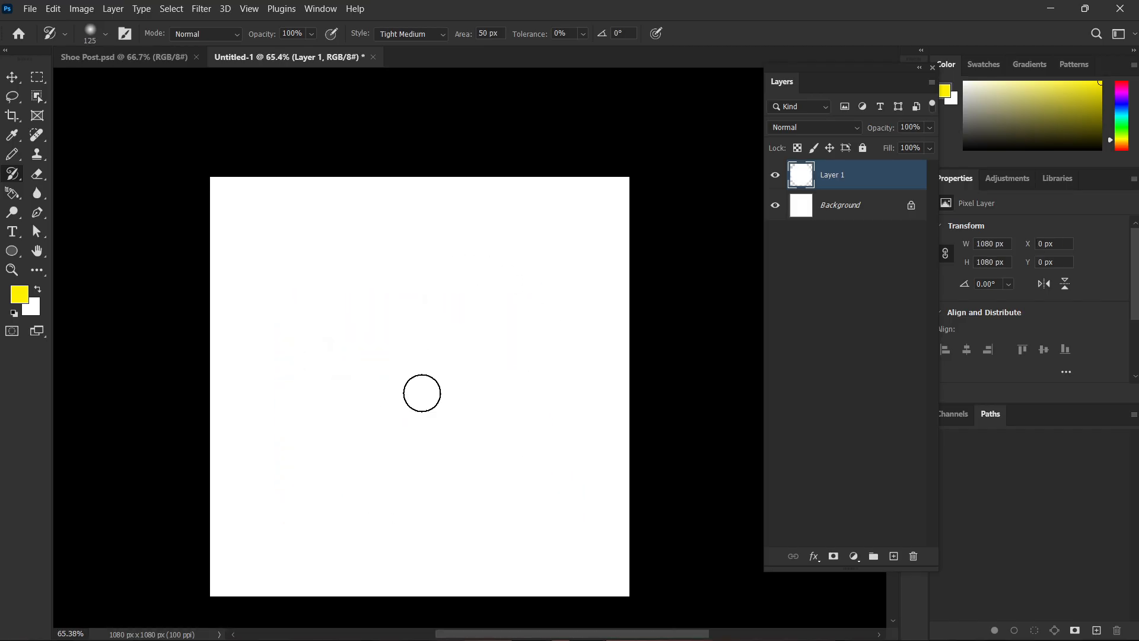
key(ctrl+z)
Set the Art History Brush style to Tight Short, paint a trial stroke over the photo and undo it.
click(410, 37)
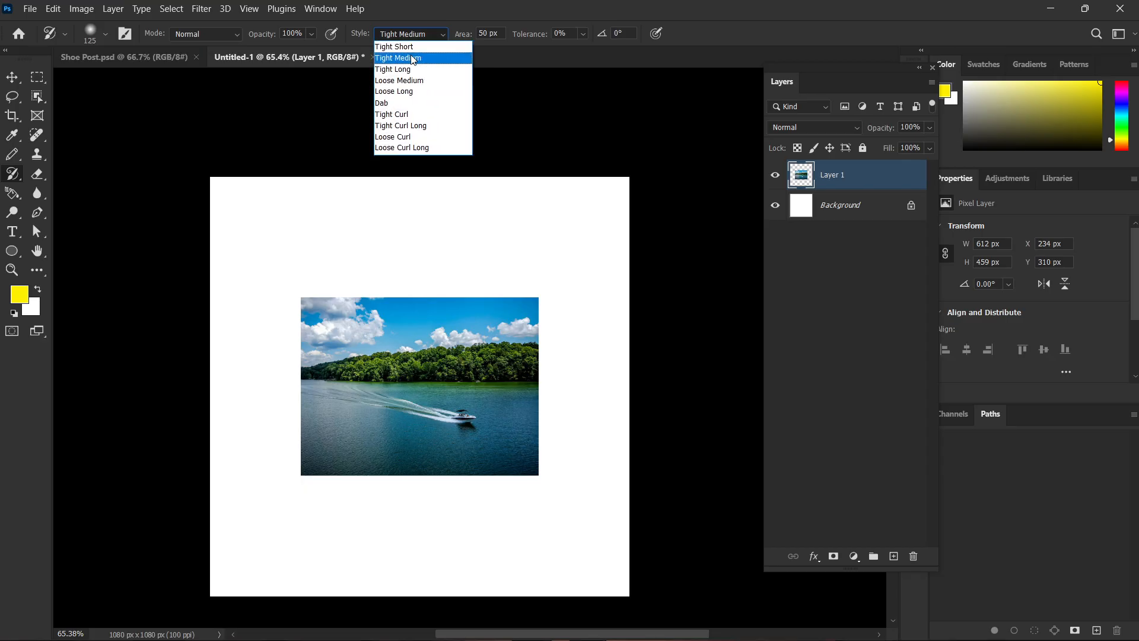
click(408, 49)
mouse_move(459, 351)
mouse_down()
mouse_move(437, 359)
mouse_move(438, 380)
mouse_up()
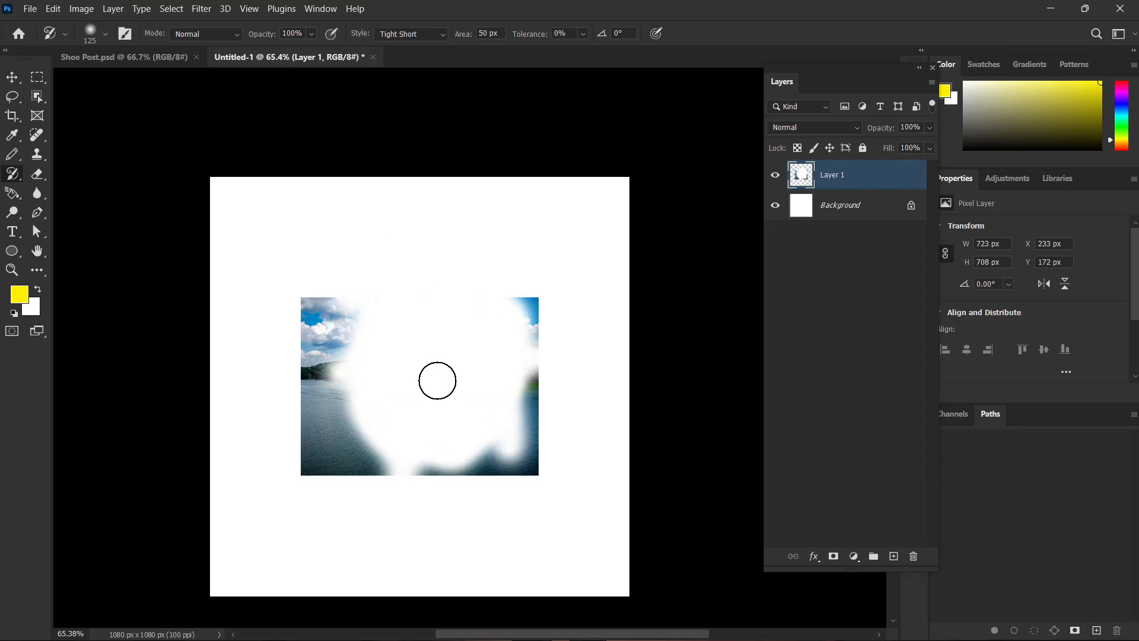
key(ctrl+z)
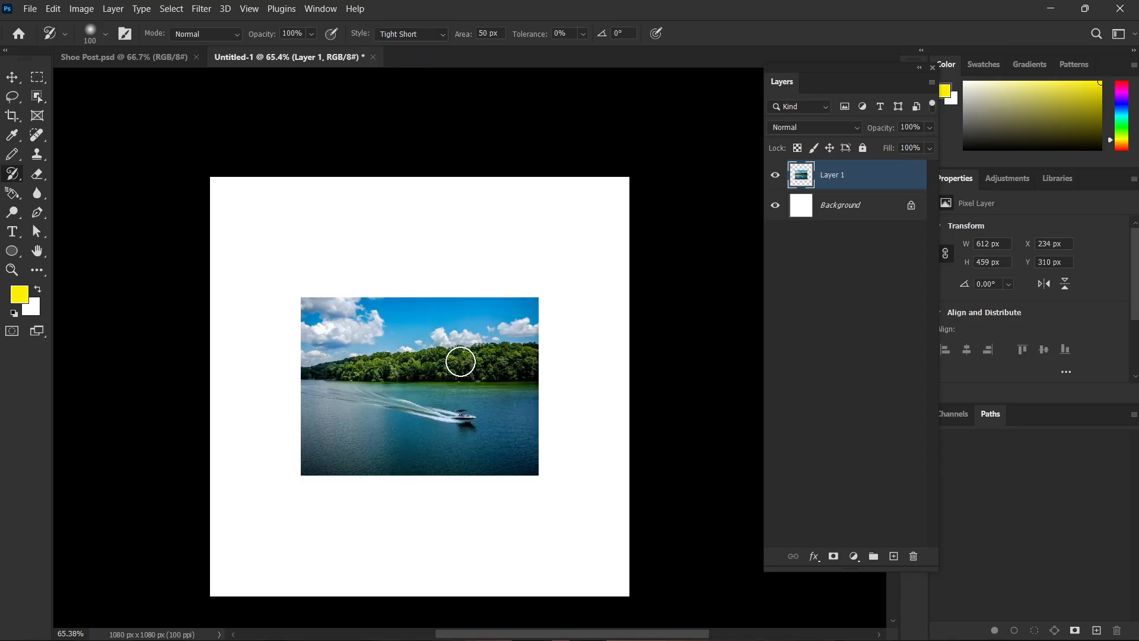
Paint over the whole lake photo with the Art History Brush at size 20, and undo the strokes to restore the photo.
key(bracketleft)
key(bracketleft)
key(bracketleft)
key(bracketleft)
mouse_move(438, 363)
mouse_down()
mouse_move(462, 399)
mouse_move(441, 413)
mouse_move(393, 387)
mouse_move(384, 351)
mouse_move(423, 340)
mouse_move(458, 362)
mouse_move(436, 419)
mouse_move(362, 396)
mouse_move(356, 348)
mouse_move(422, 333)
mouse_move(486, 353)
mouse_move(492, 427)
mouse_move(418, 449)
mouse_move(362, 392)
mouse_up()
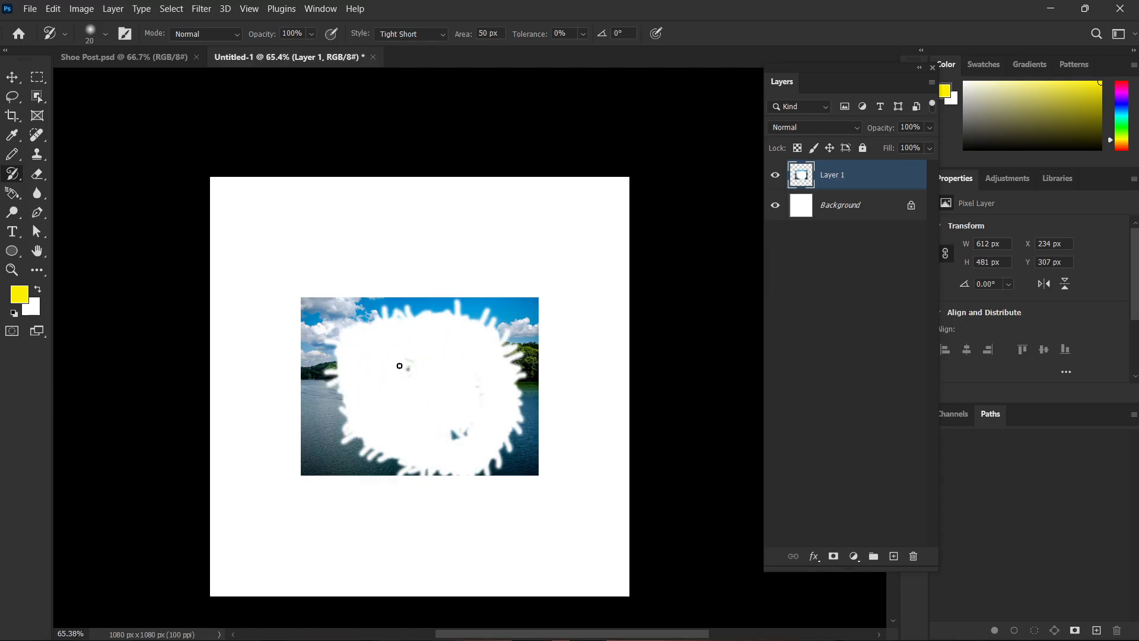
mouse_move(515, 315)
mouse_down()
mouse_move(525, 461)
mouse_move(454, 483)
mouse_move(360, 469)
mouse_move(311, 441)
mouse_move(310, 341)
mouse_move(383, 290)
mouse_move(492, 311)
mouse_move(215, 398)
mouse_up()
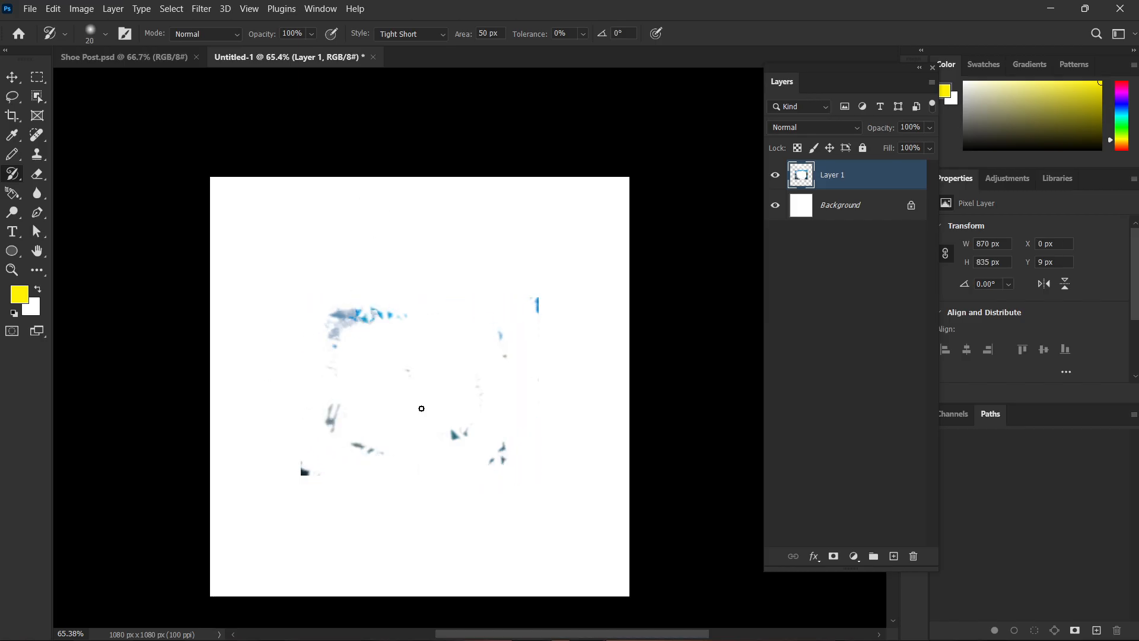
key(ctrl+z)
key(ctrl+z)
key(ctrl+z)
key(ctrl+z)
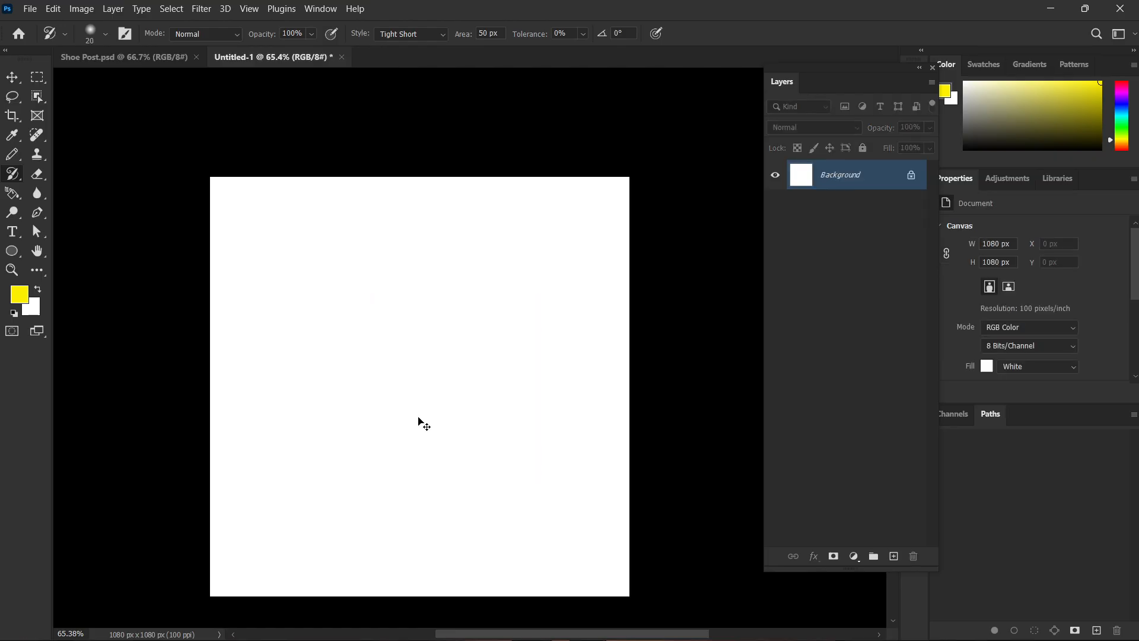
key(ctrl+shift+z)
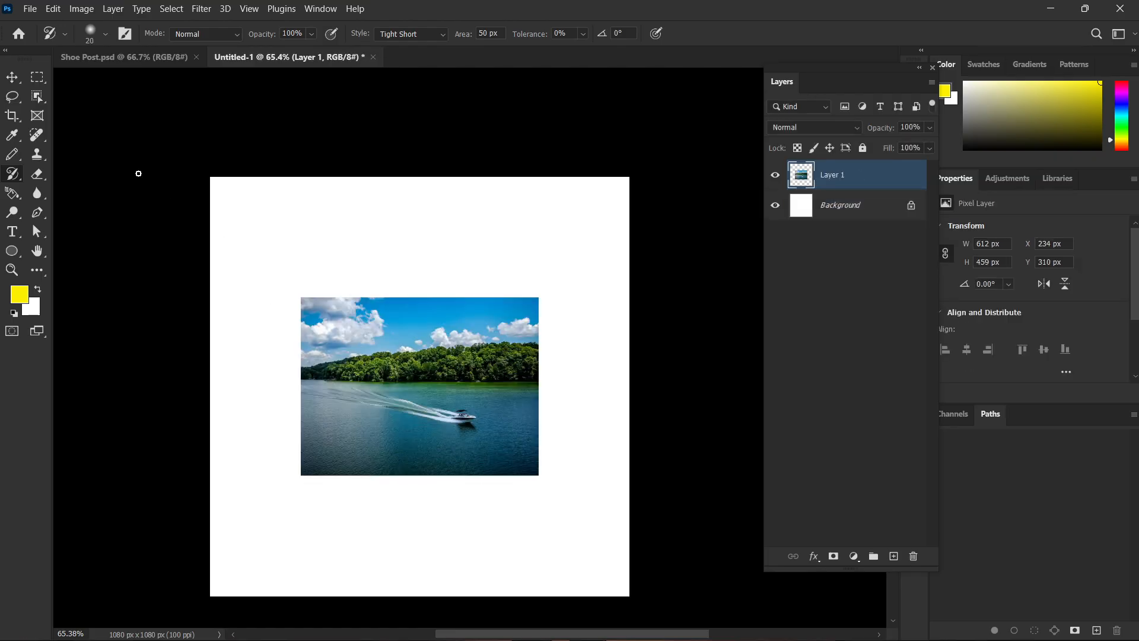
Choose the History Brush Tool and open the farmer image 71OiRQVrMDFyMBWO-generated_image.jpg from the Downloads folder.
right_click(19, 177)
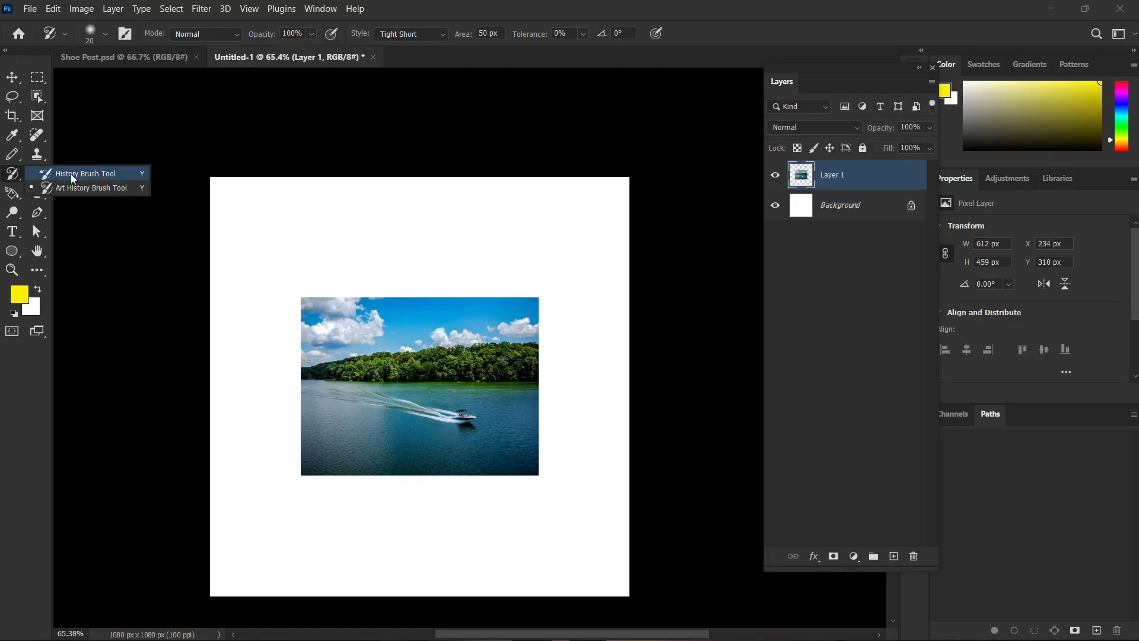
click(70, 173)
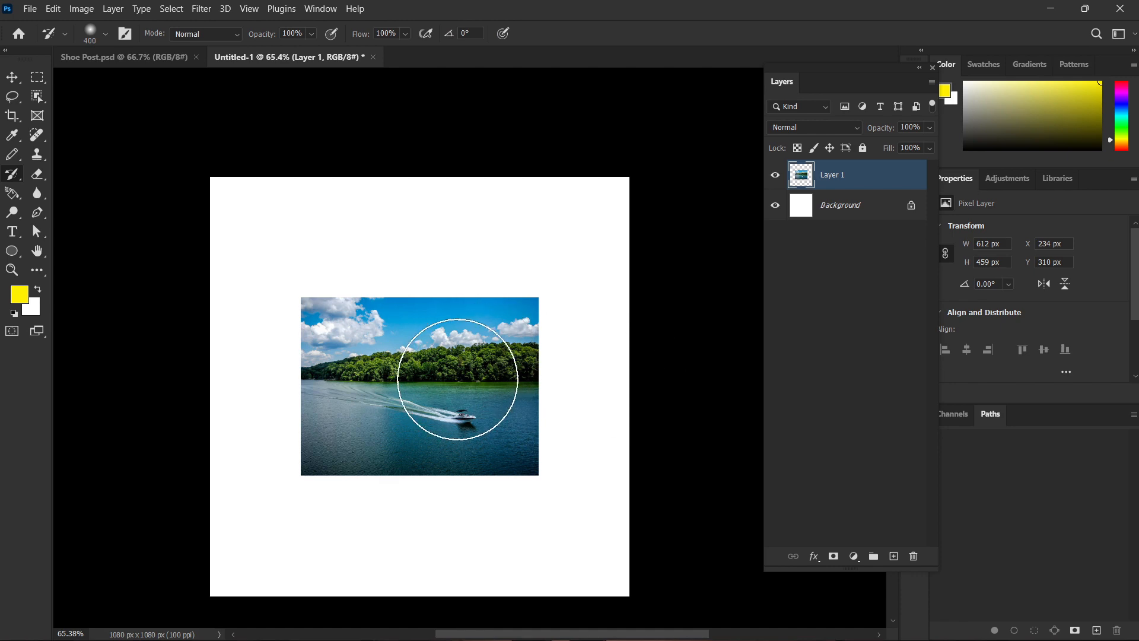
key(ctrl+0)
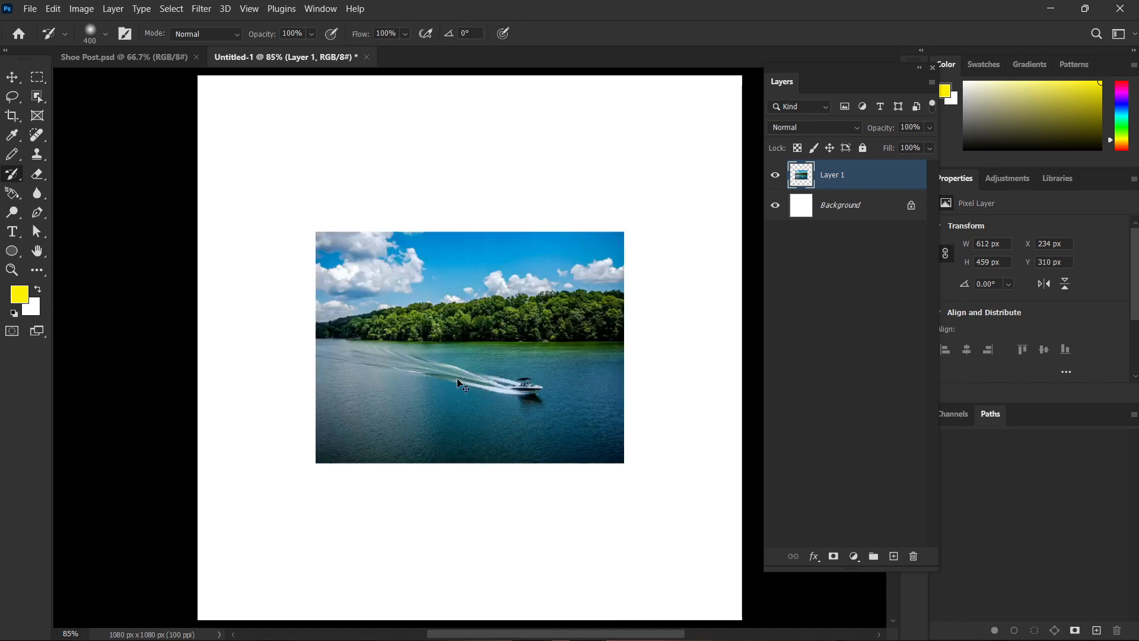
key(ctrl+o)
scroll(383, 245, down, 10)
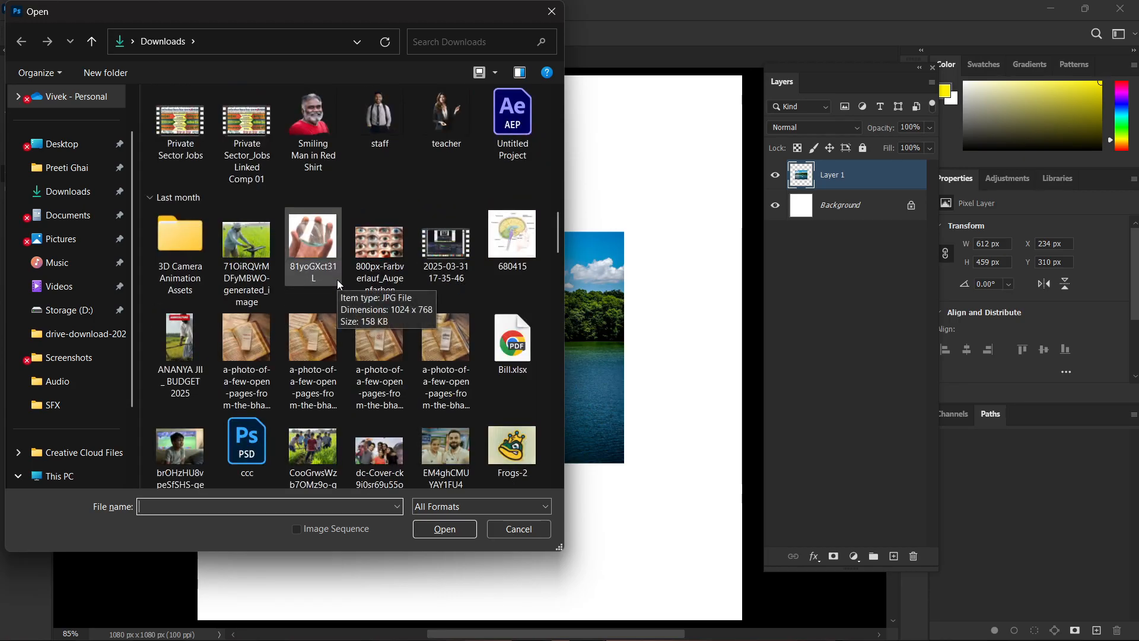
click(247, 240)
click(444, 529)
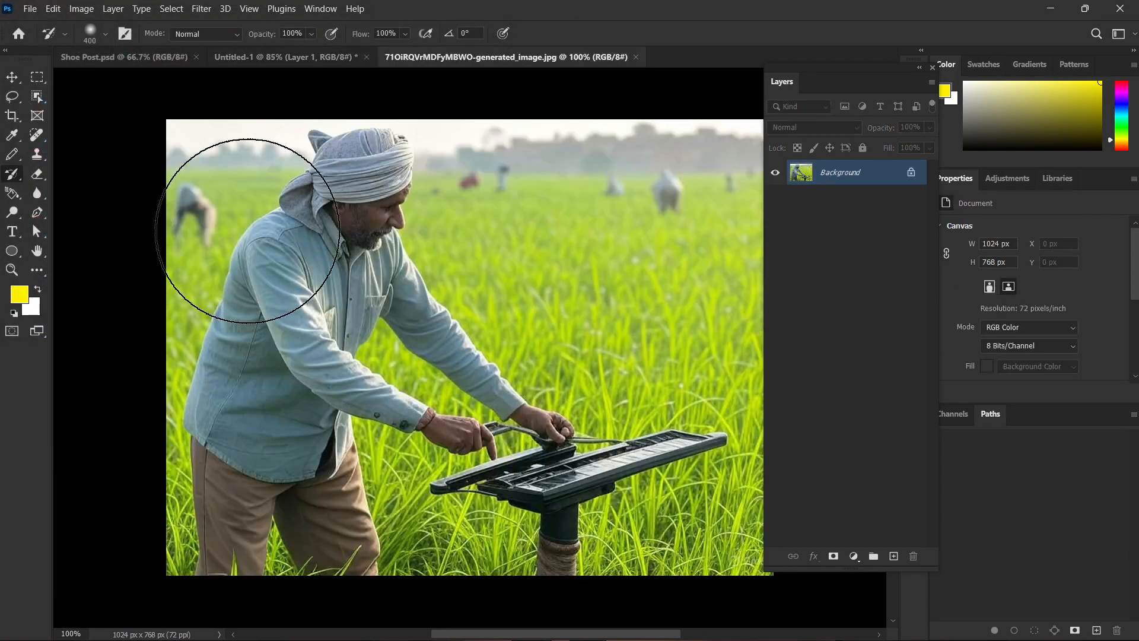
scroll(448, 299, down, 1)
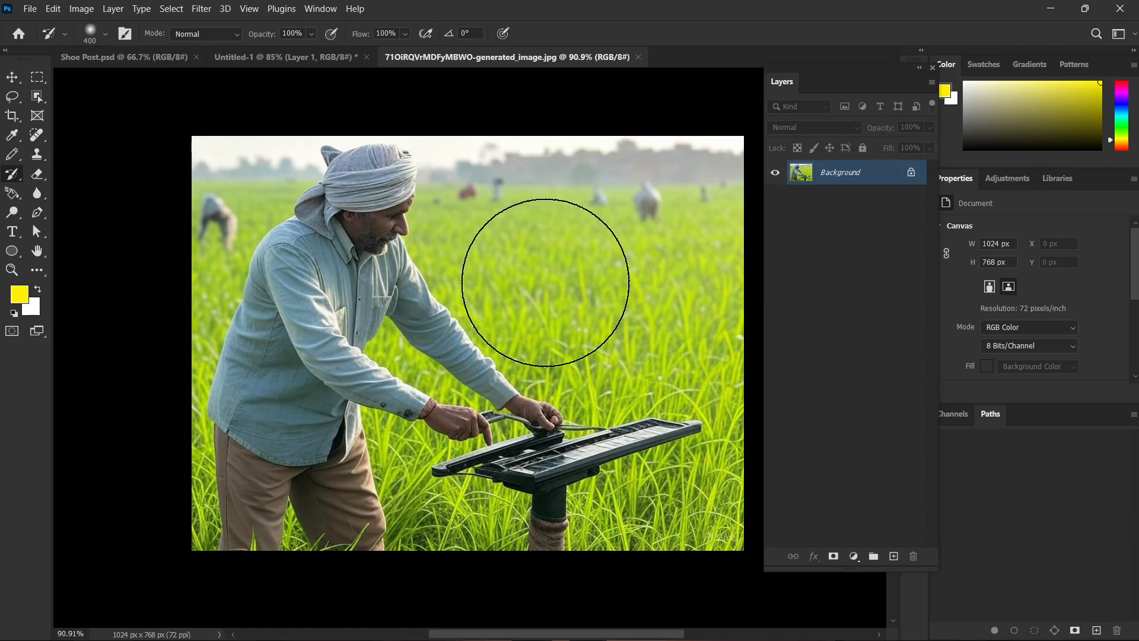
scroll(505, 285, right, 2)
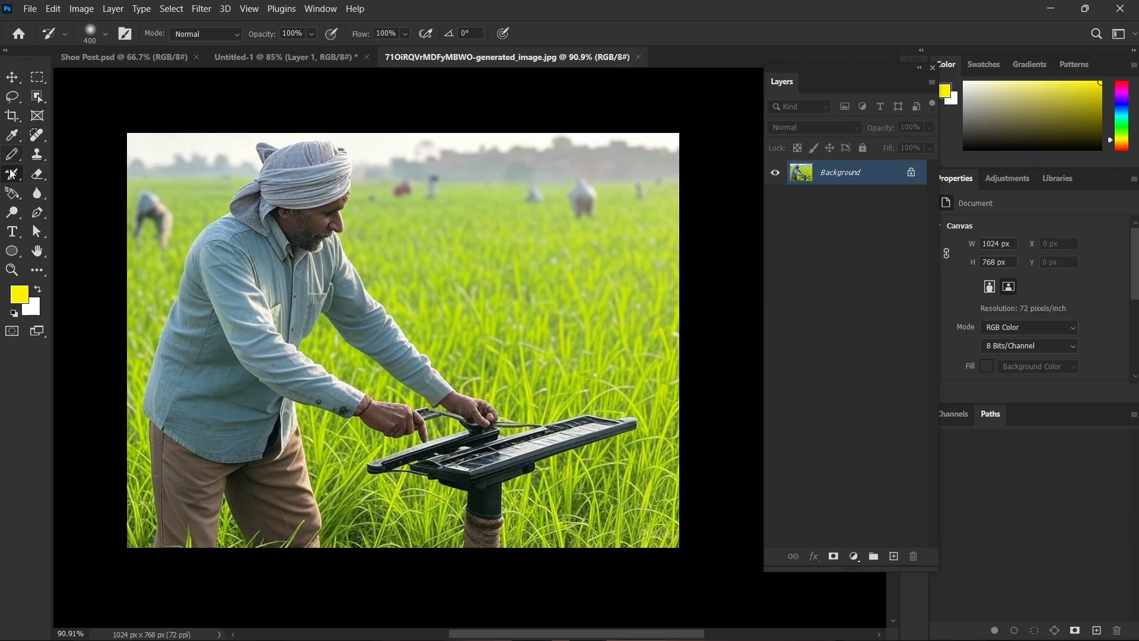
Paint yellow over the farmer and most of the field with the Brush Tool at size 500 and 42% flow.
click(13, 154)
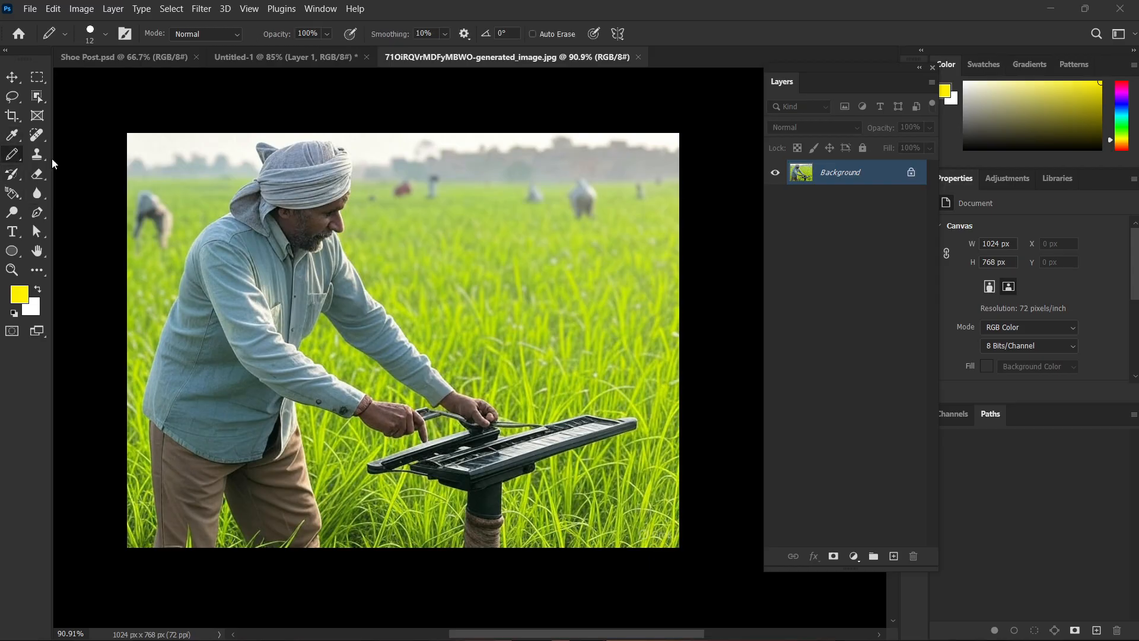
mouse_move(235, 285)
mouse_down()
mouse_move(377, 275)
mouse_move(470, 310)
mouse_move(489, 376)
mouse_move(178, 275)
mouse_move(449, 374)
mouse_up()
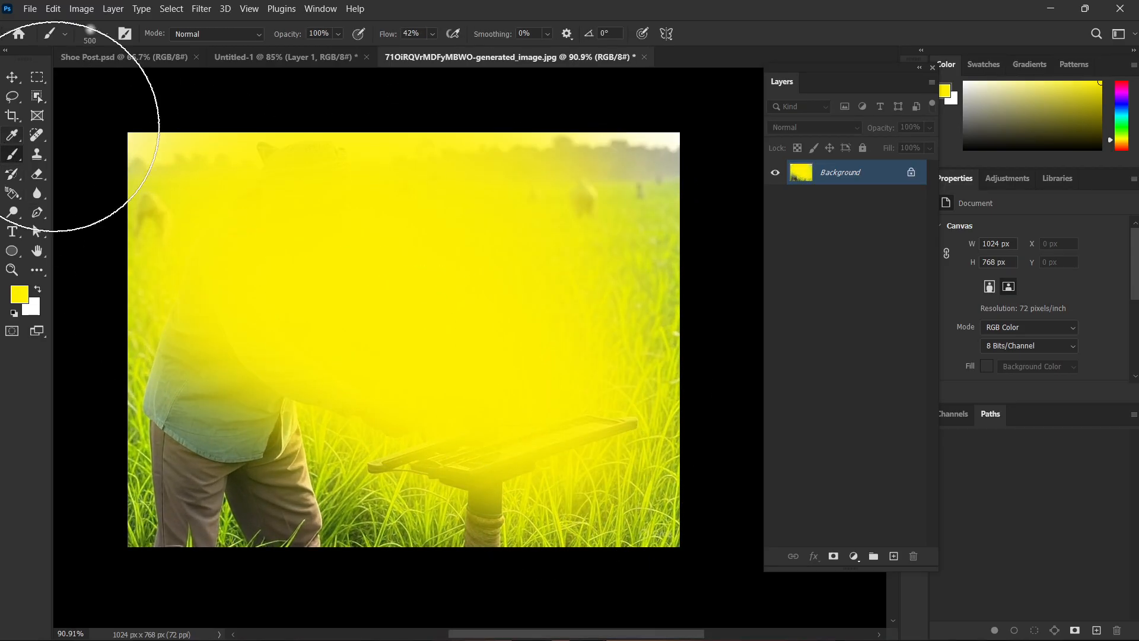
Unlock the Background layer, erase part of the yellow-painted image with the Eraser Tool at size 100, and undo both changes.
click(37, 173)
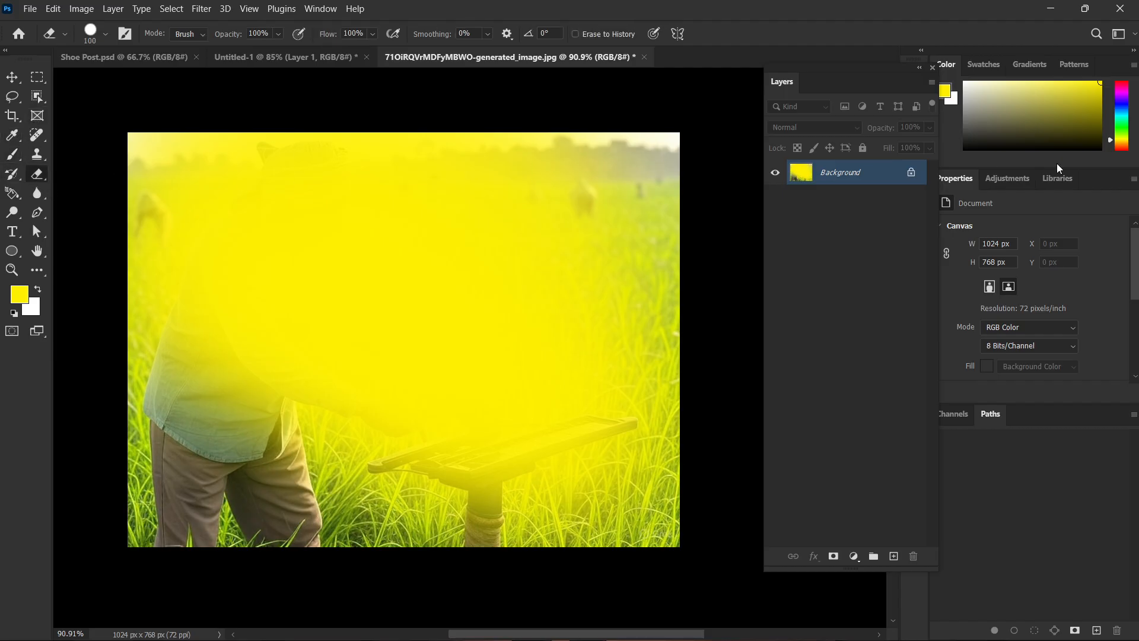
click(912, 173)
drag(531, 178, 424, 353)
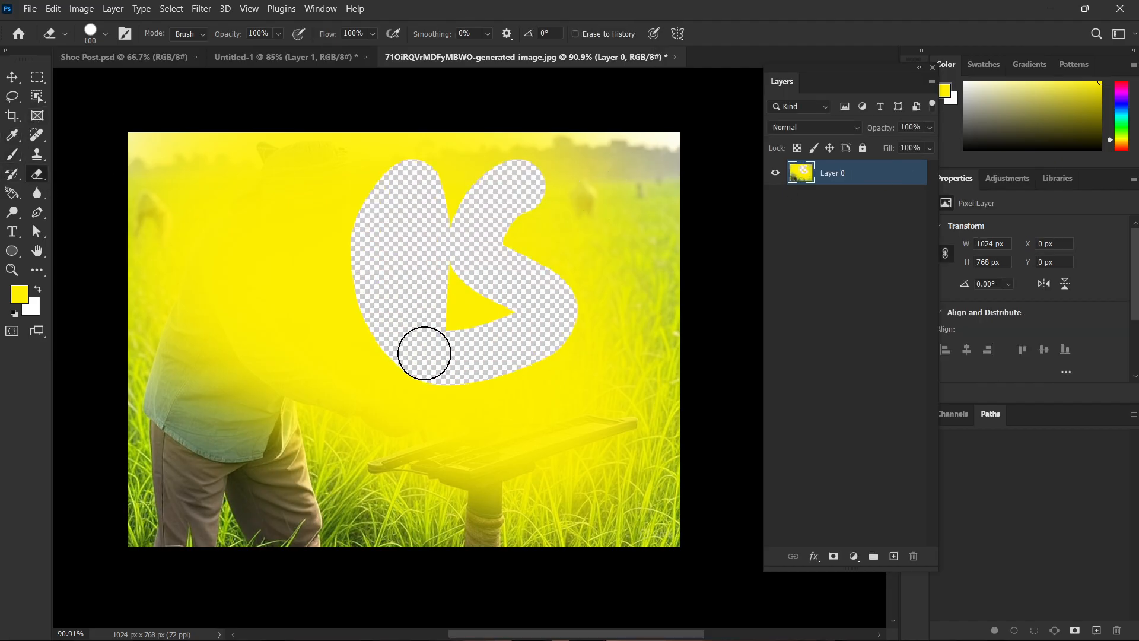
key(ctrl+z)
key(ctrl+z)
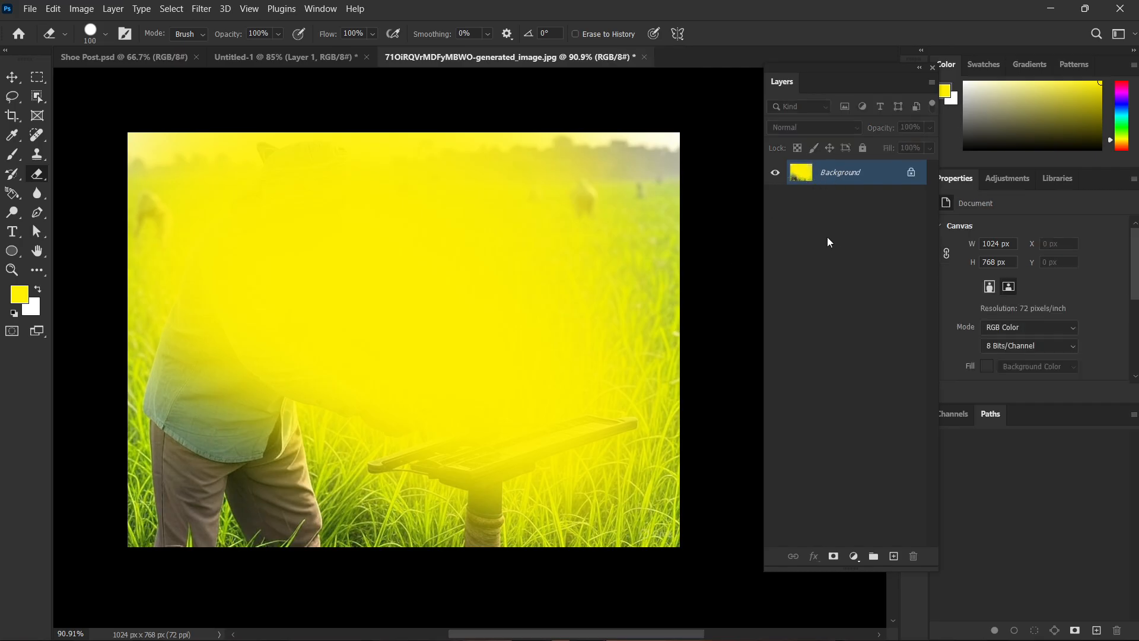
Restore the farmer photo beneath the yellow paint with the History Brush Tool at size 400.
click(13, 175)
right_click(13, 175)
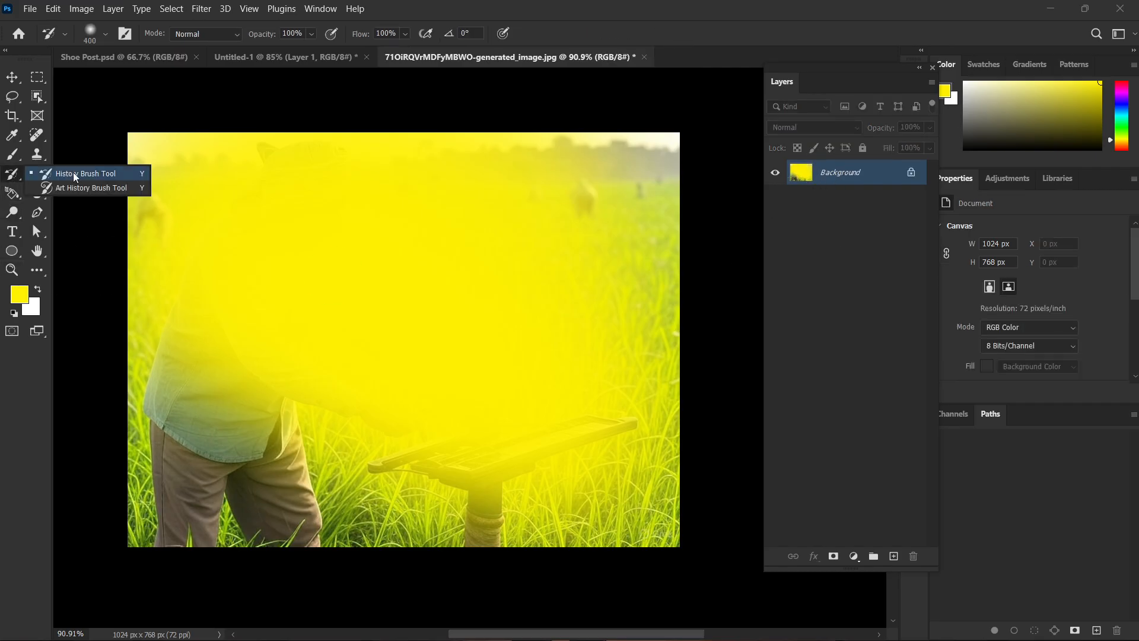
click(71, 173)
mouse_move(470, 147)
mouse_down()
mouse_move(337, 275)
mouse_move(674, 216)
mouse_move(407, 470)
mouse_move(140, 458)
mouse_move(368, 209)
mouse_move(212, 419)
mouse_up()
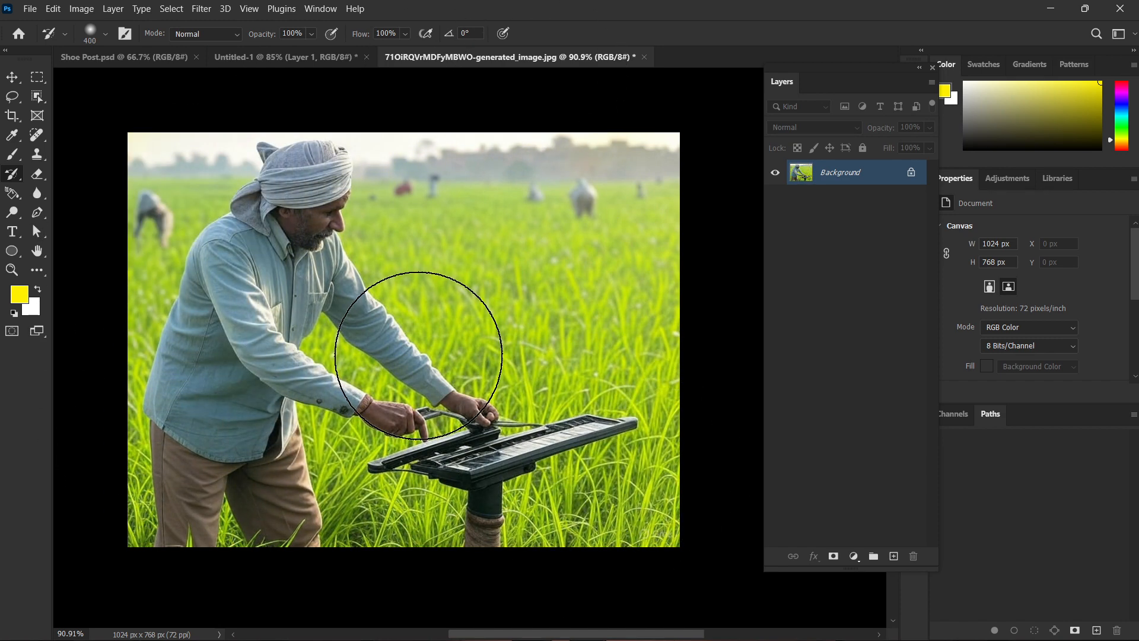
Swap the foreground and background colours and paint white over the farmer and field with the Brush Tool at size 500.
key(b)
mouse_move(380, 279)
mouse_down()
mouse_move(293, 254)
mouse_move(411, 215)
mouse_move(362, 331)
mouse_up()
click(37, 290)
mouse_move(550, 201)
mouse_down()
mouse_move(522, 404)
mouse_move(376, 188)
mouse_move(391, 404)
mouse_move(377, 405)
mouse_move(510, 208)
mouse_move(344, 446)
mouse_up()
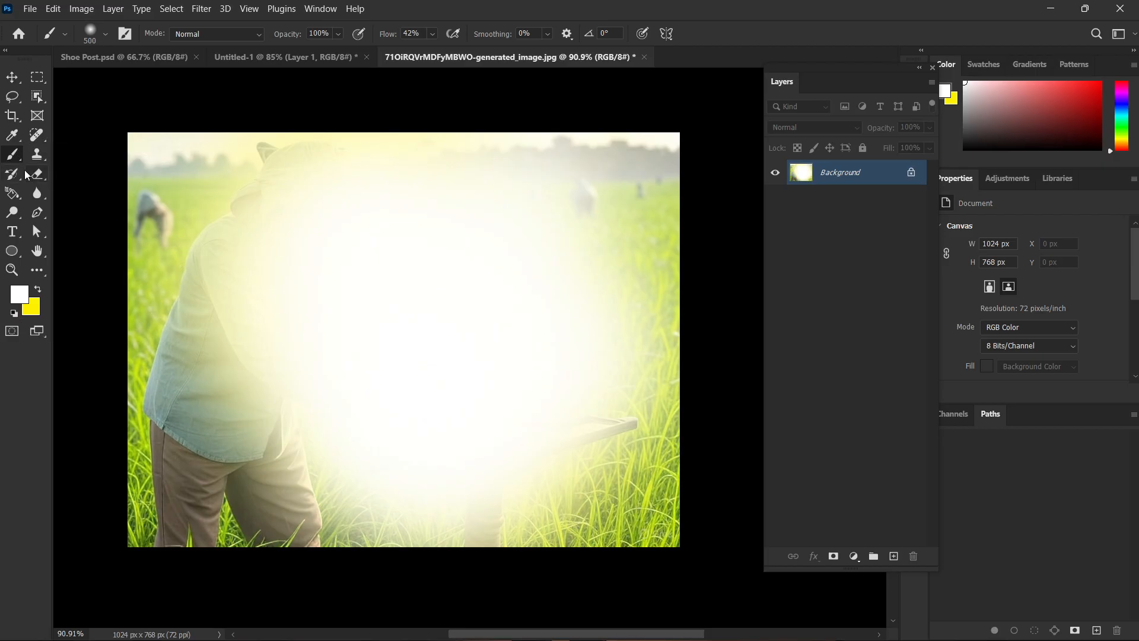
Brush away the white paint with the History Brush Tool to restore the farmer photo.
right_click(15, 174)
click(47, 174)
mouse_move(593, 267)
mouse_down()
mouse_move(413, 268)
mouse_move(468, 445)
mouse_move(366, 351)
mouse_move(483, 547)
mouse_move(467, 316)
mouse_move(750, 285)
mouse_move(599, 359)
mouse_up()
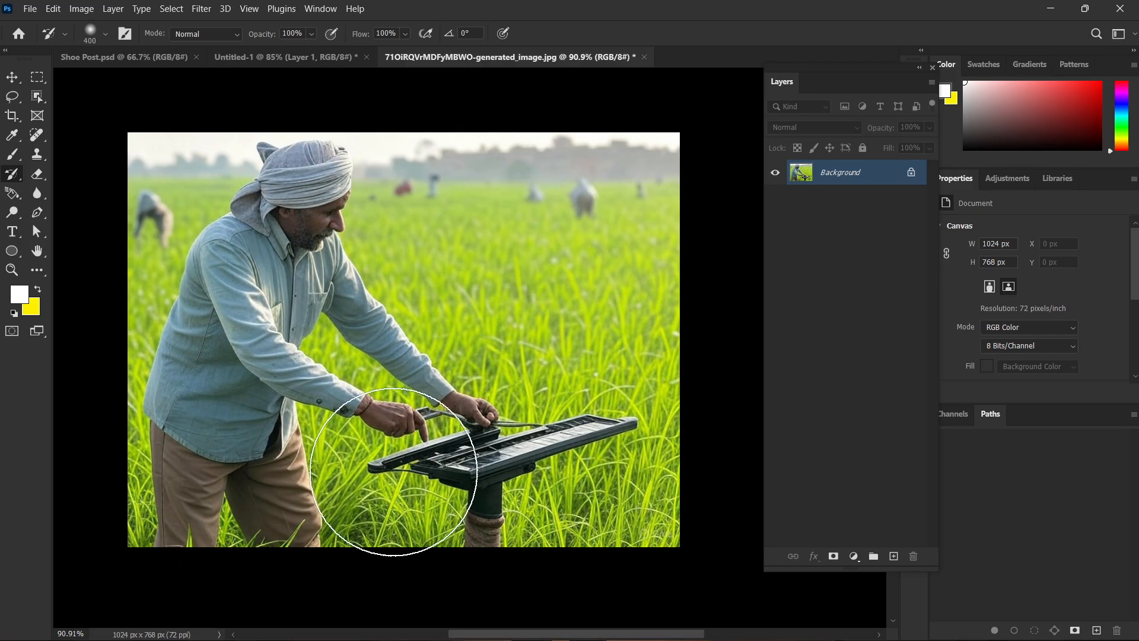
Switch to the Untitled-1 document and paint white over the lake photo on Layer 1 with the Brush Tool.
click(309, 57)
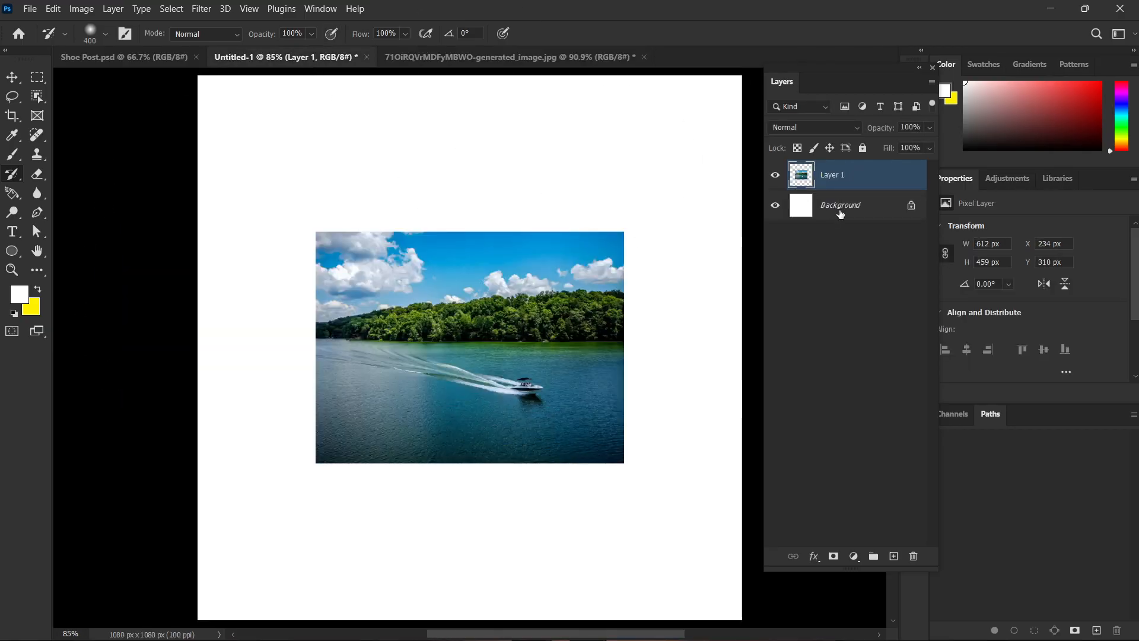
scroll(634, 270, down, 2)
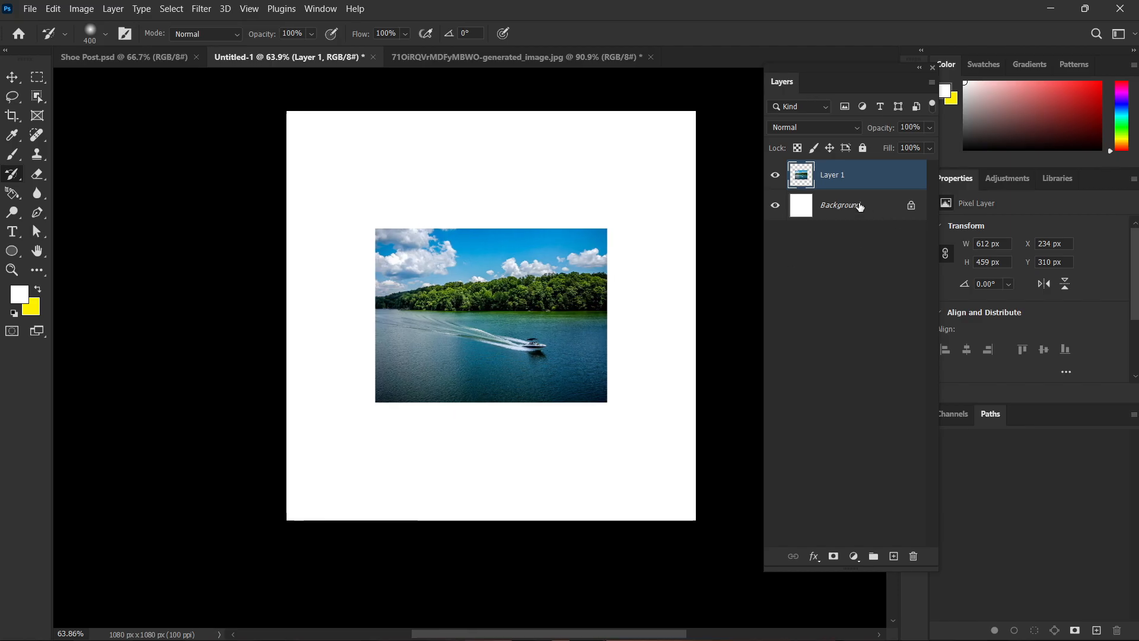
scroll(469, 296, up, 2)
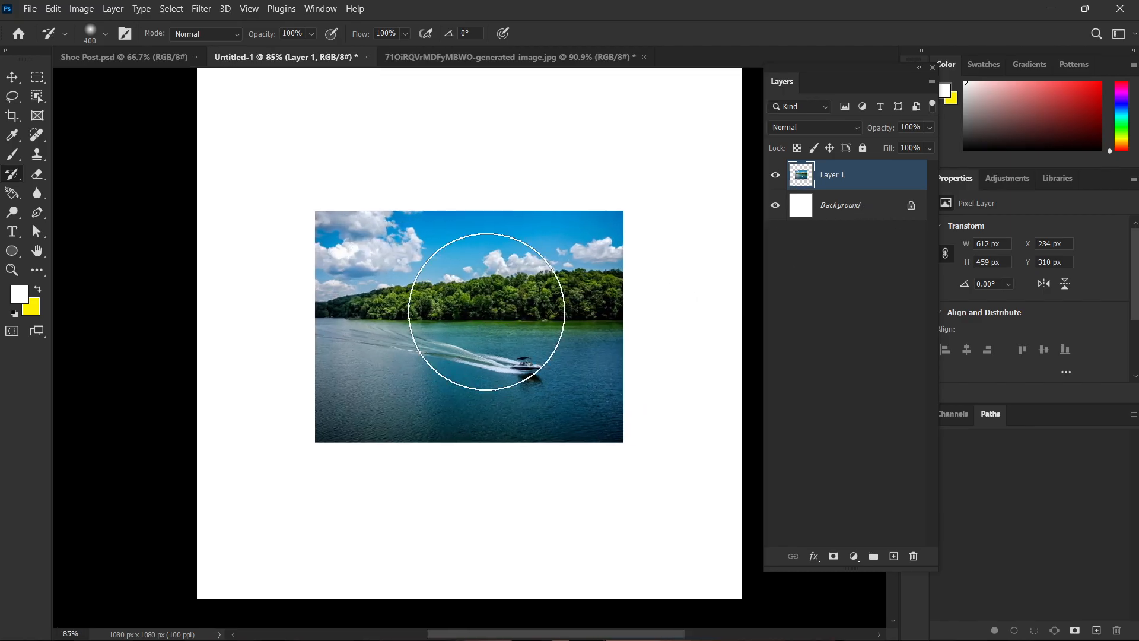
key(b)
mouse_move(513, 279)
mouse_down()
mouse_move(479, 250)
mouse_move(378, 322)
mouse_move(395, 324)
mouse_move(479, 273)
mouse_move(362, 285)
mouse_up()
Try to restore the painted-over lake photo with the History Brush Tool at size 400.
click(14, 176)
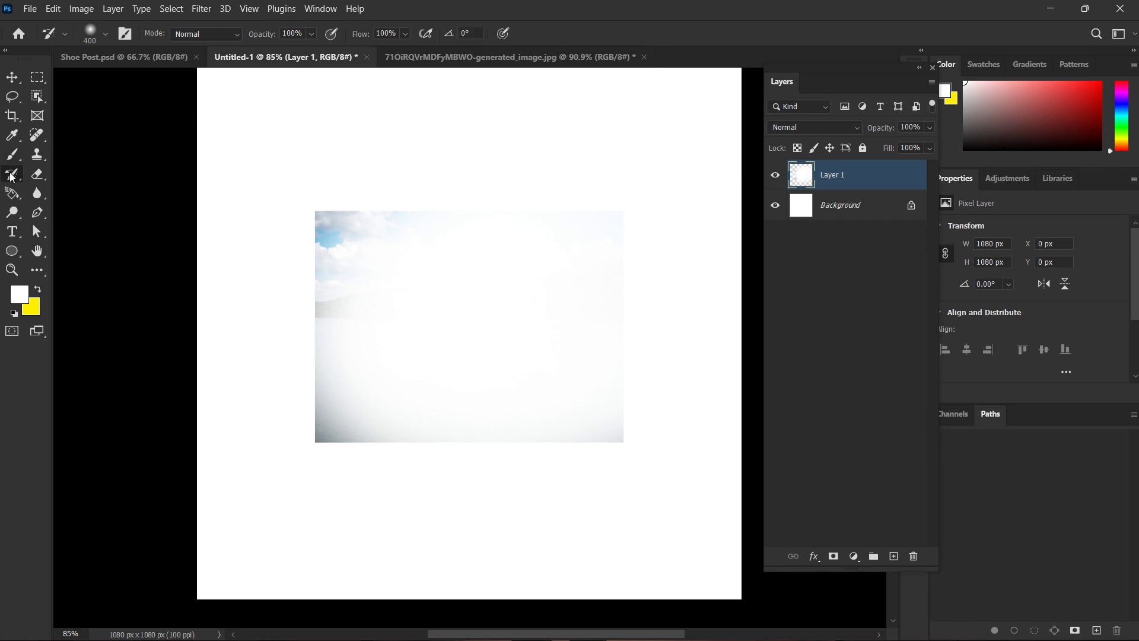
right_click(14, 176)
click(38, 174)
mouse_move(470, 266)
mouse_down()
mouse_move(353, 393)
mouse_move(287, 236)
mouse_move(204, 430)
mouse_up()
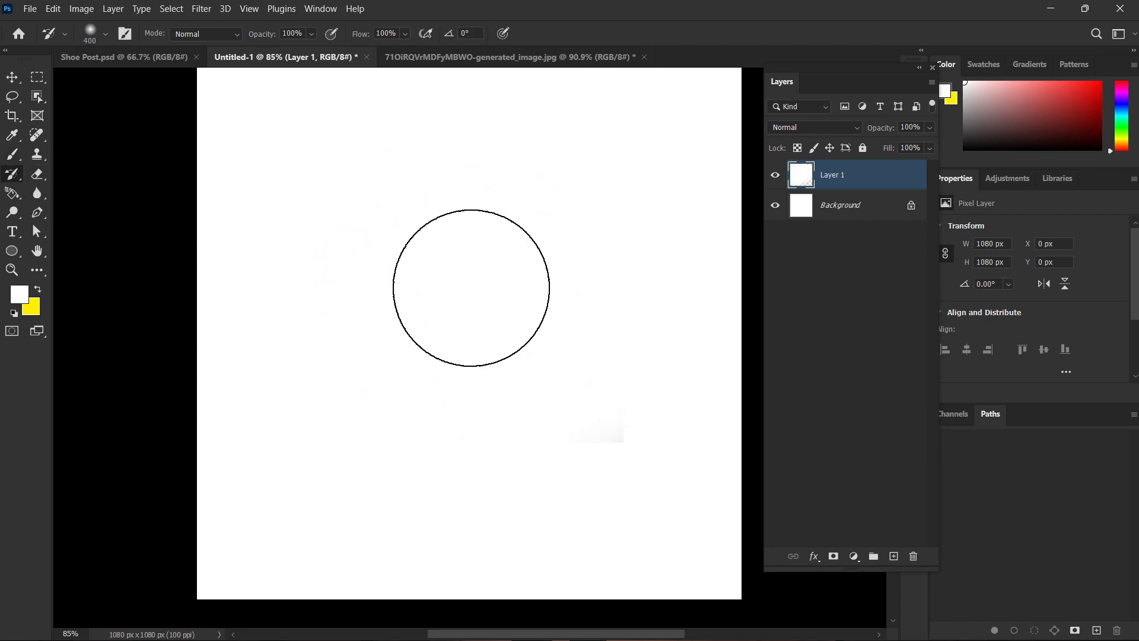
Swap the foreground and background colours and undo the strokes over the lake photo on Layer 1.
click(37, 290)
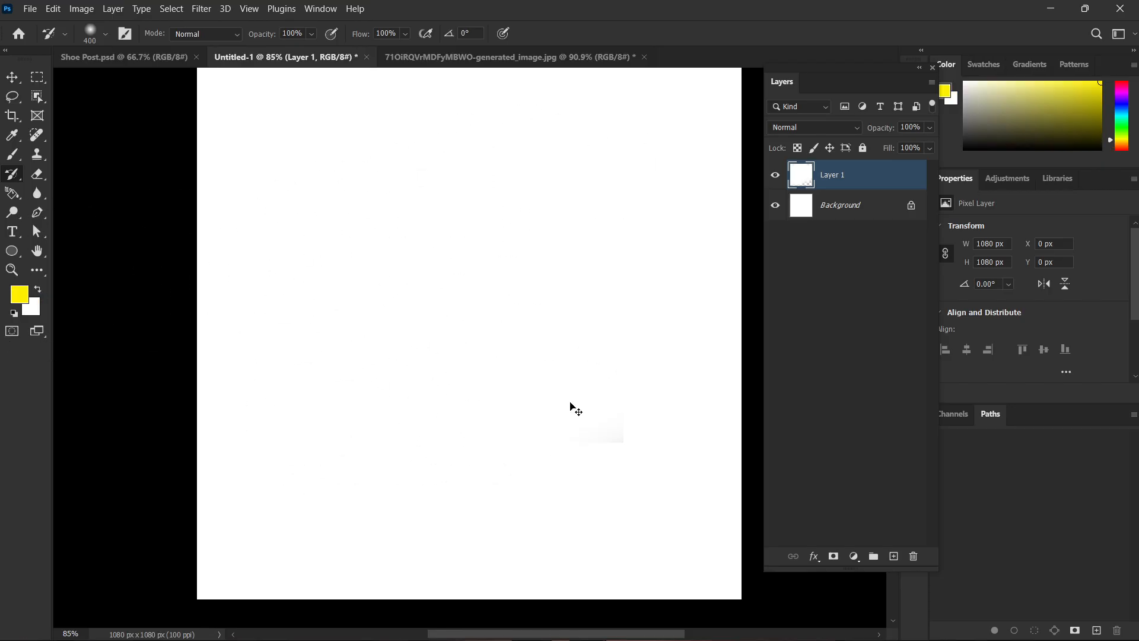
key(ctrl+z)
key(ctrl+z)
key(ctrl+z)
key(ctrl+shift+z)
scroll(552, 368, up, 2)
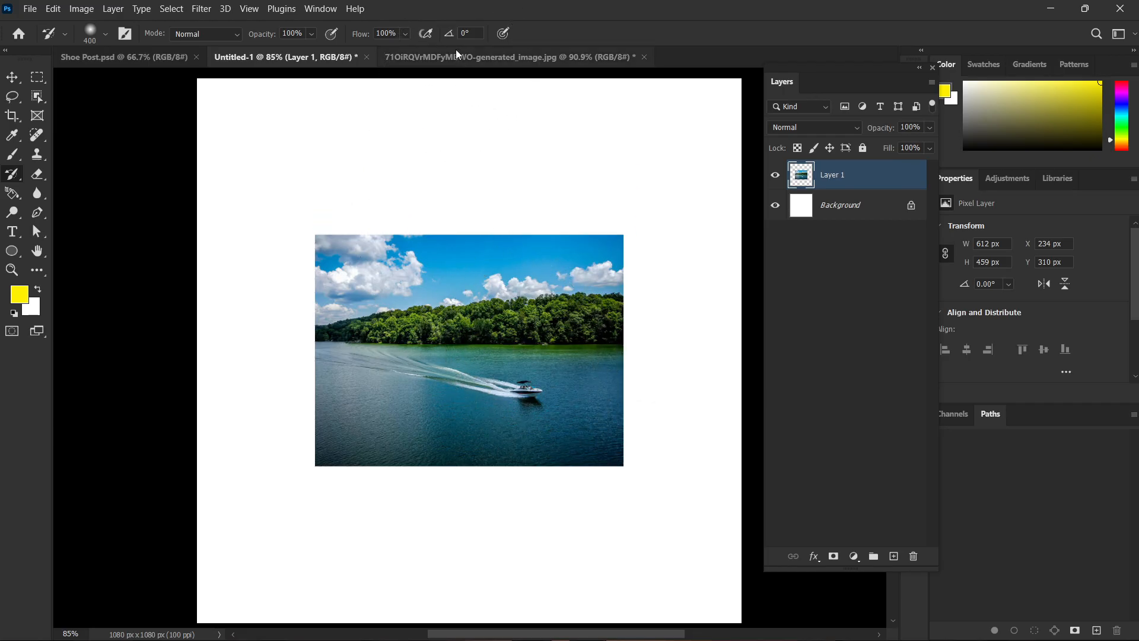
Reset the colours to black and white, then cover the lake photo on Layer 1 with History Brush strokes and a white fill.
click(845, 213)
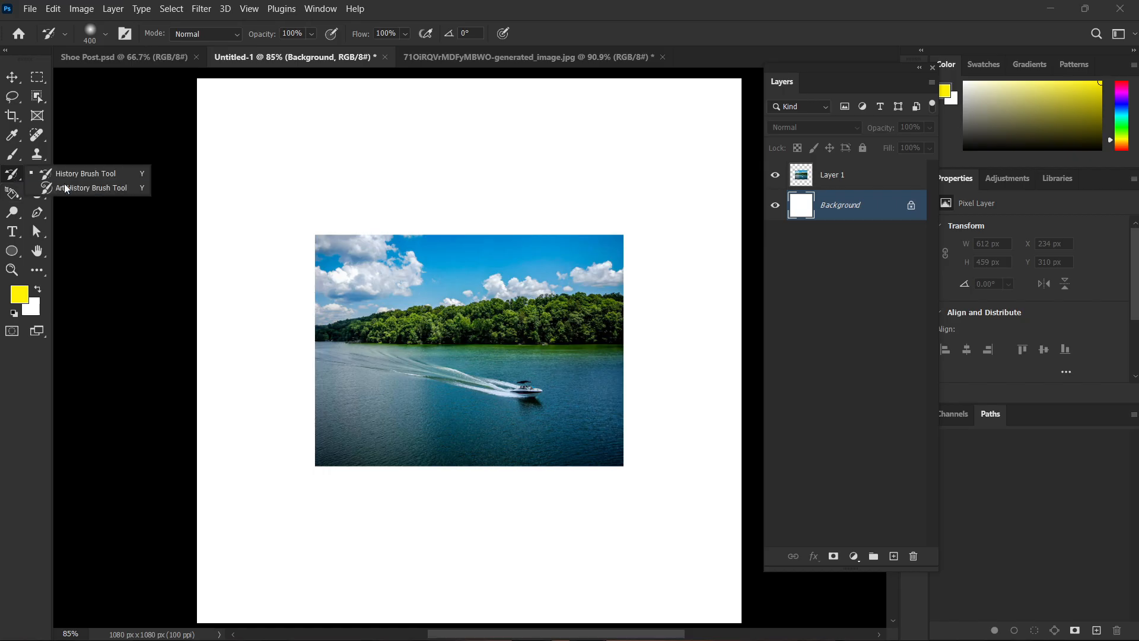
scroll(368, 307, down, 3)
drag(599, 315, 528, 354)
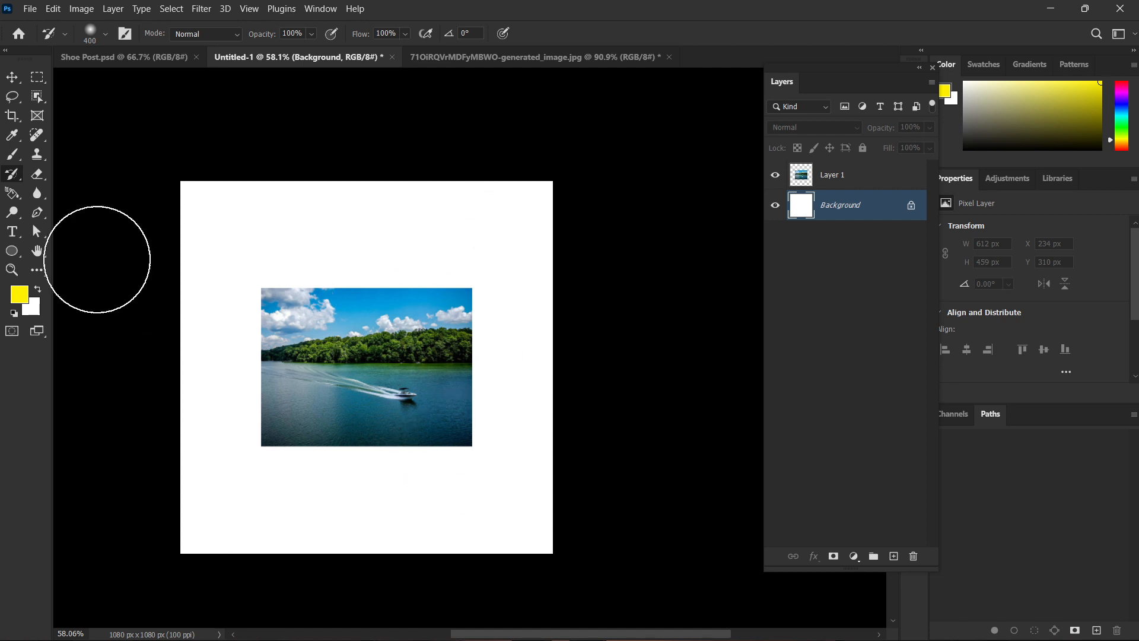
click(14, 313)
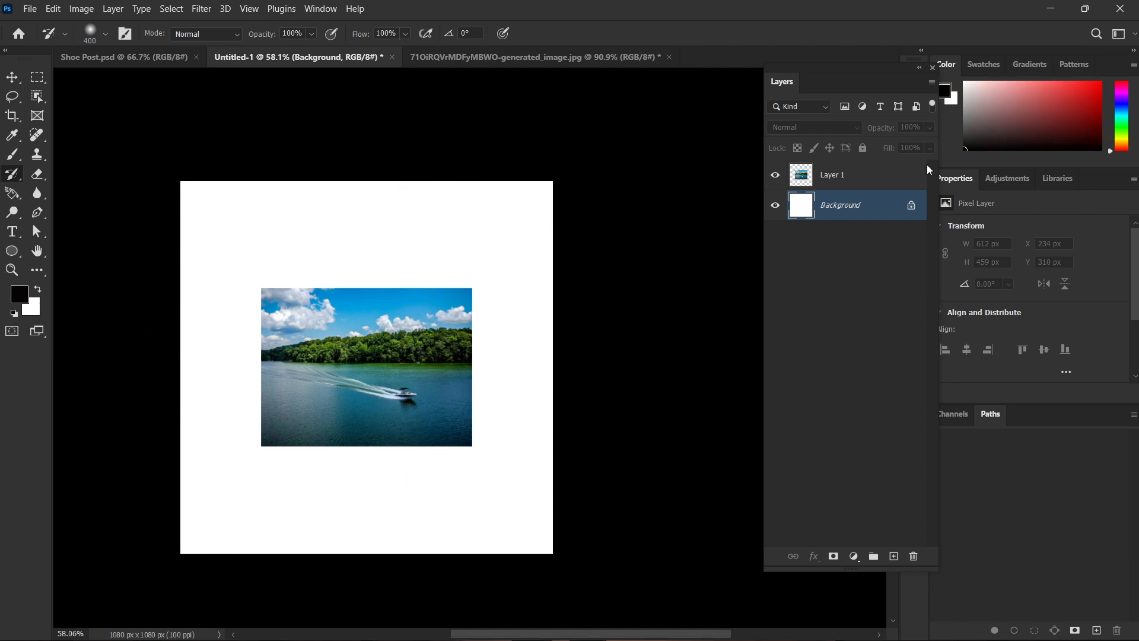
click(852, 175)
mouse_move(466, 504)
mouse_down()
mouse_move(472, 291)
mouse_move(406, 252)
mouse_move(365, 432)
mouse_move(315, 453)
mouse_up()
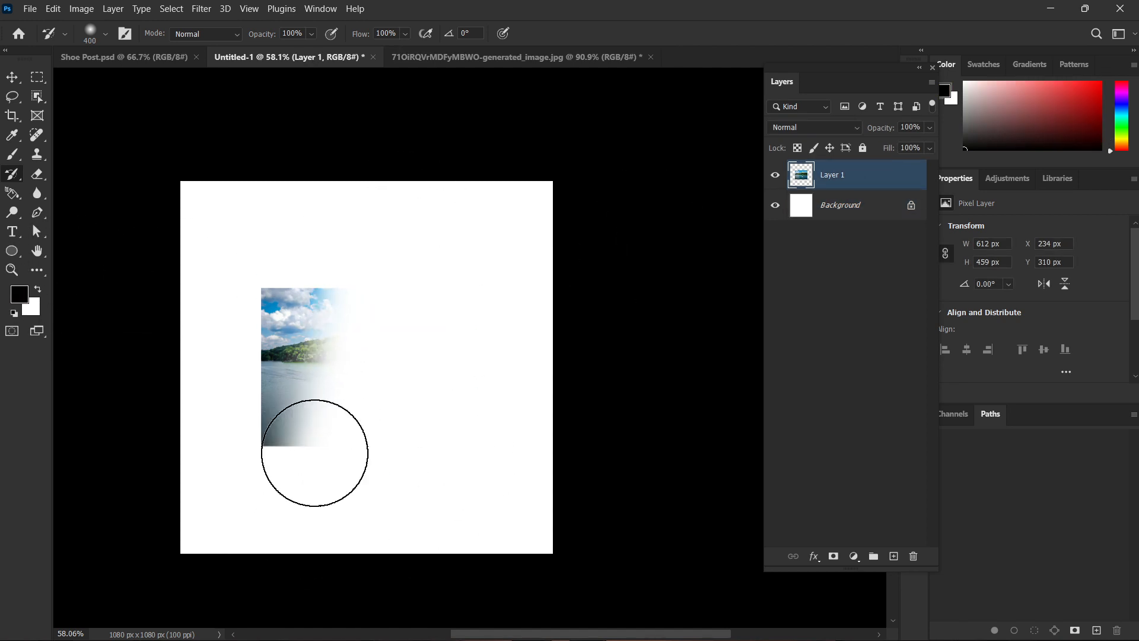
key(ctrl+BackSpace)
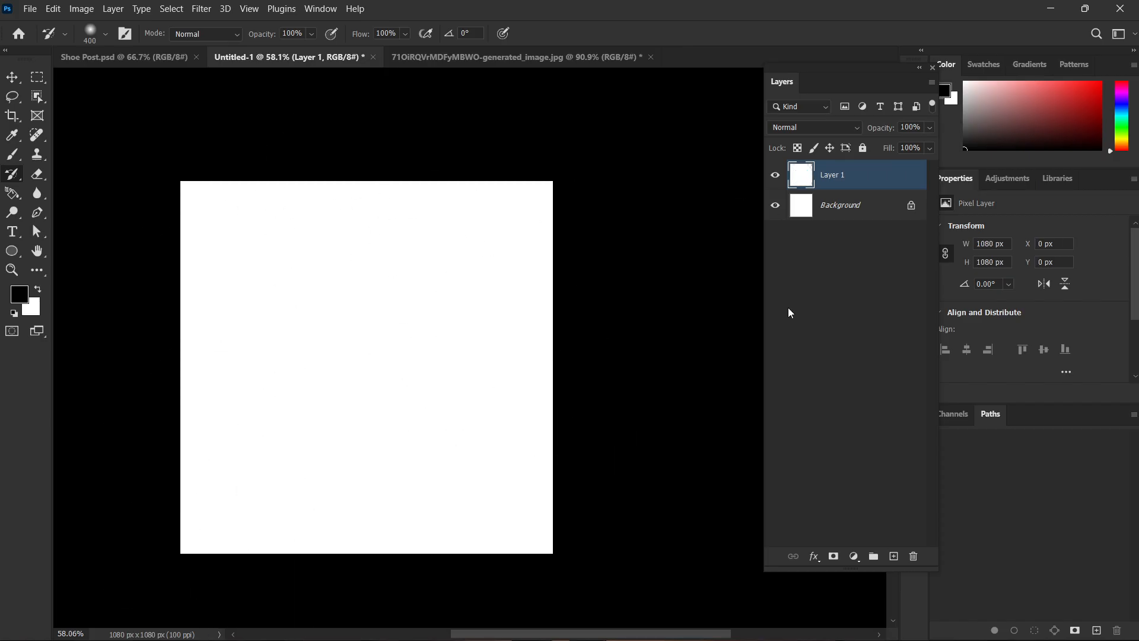
Paint black over the middle of the farmer image with the Brush Tool and restore it with the History Brush Tool.
click(536, 61)
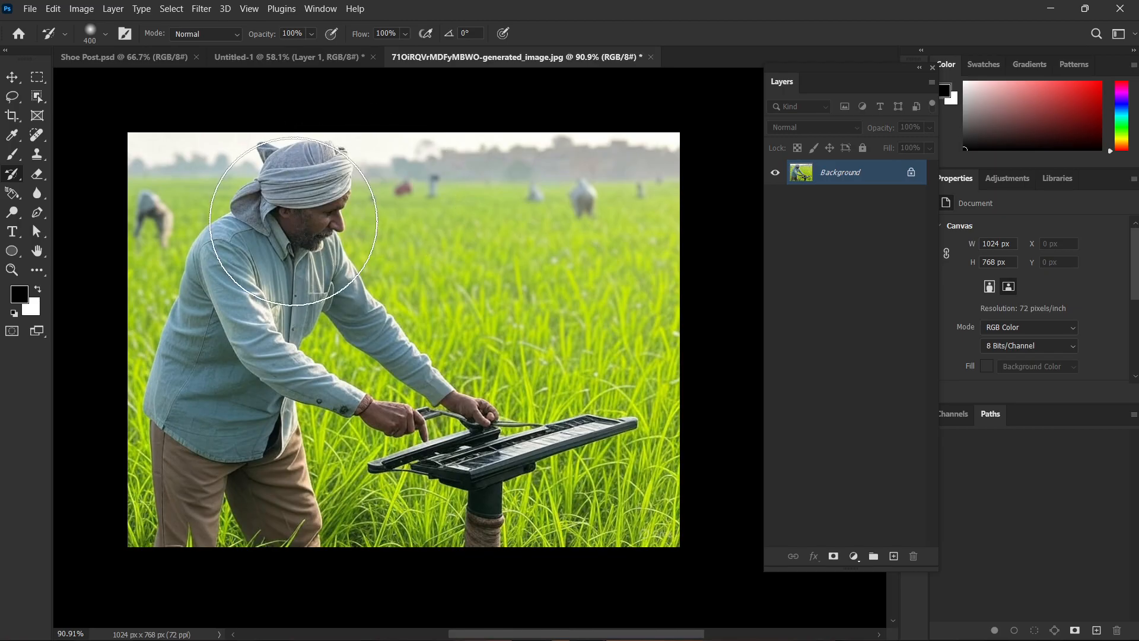
key(b)
mouse_move(427, 229)
mouse_down()
mouse_move(474, 267)
mouse_move(534, 152)
mouse_move(332, 428)
mouse_up()
click(21, 176)
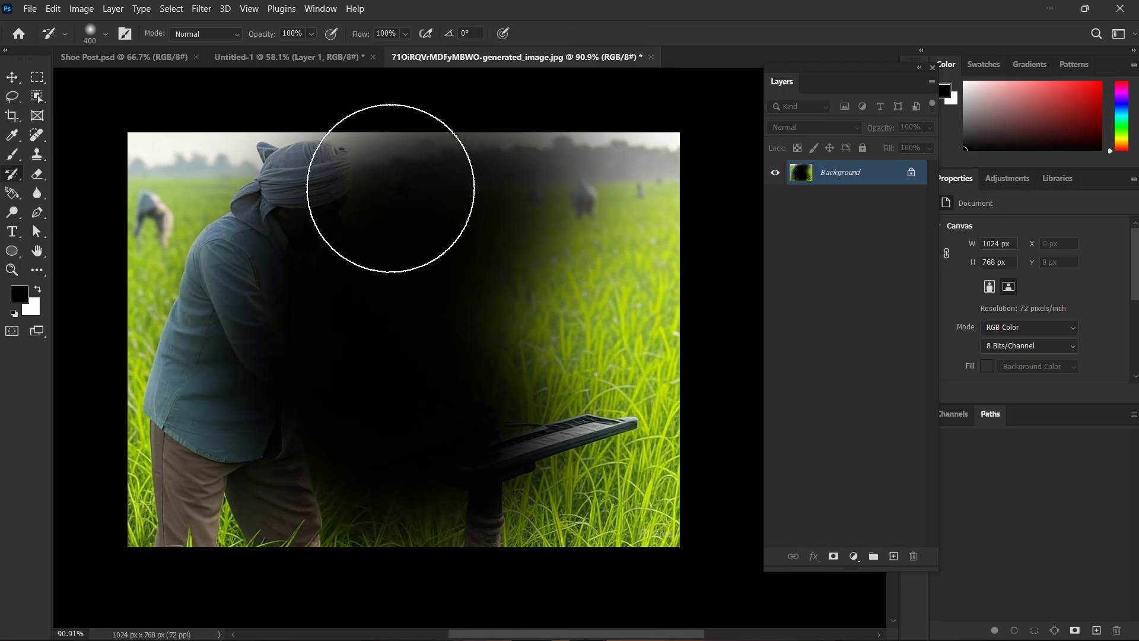
mouse_move(394, 191)
mouse_down()
mouse_move(326, 173)
mouse_move(407, 285)
mouse_move(253, 427)
mouse_move(534, 510)
mouse_up()
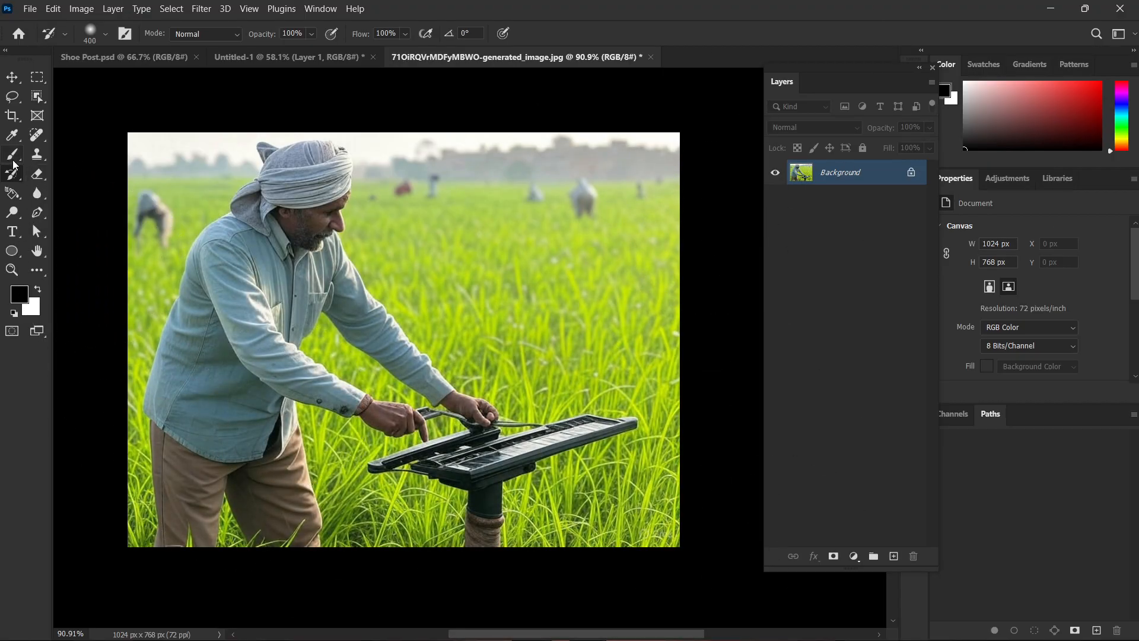
right_click(11, 171)
click(49, 176)
click(36, 173)
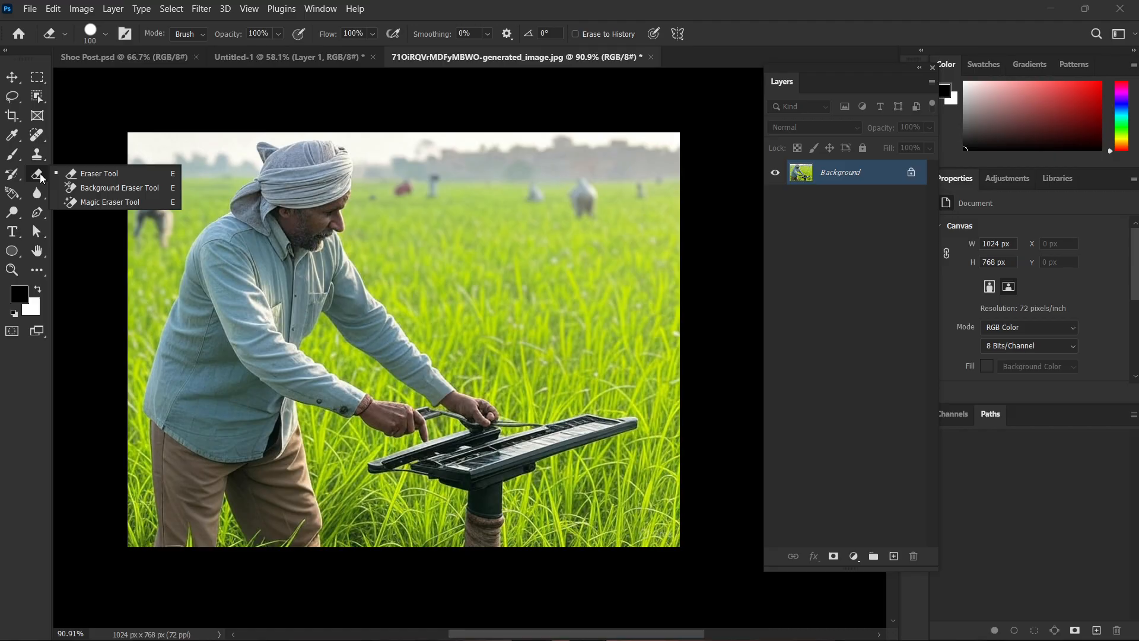
Fill the farmer image with the leaf pattern using the Paint Bucket Tool, and undo the fill.
click(12, 193)
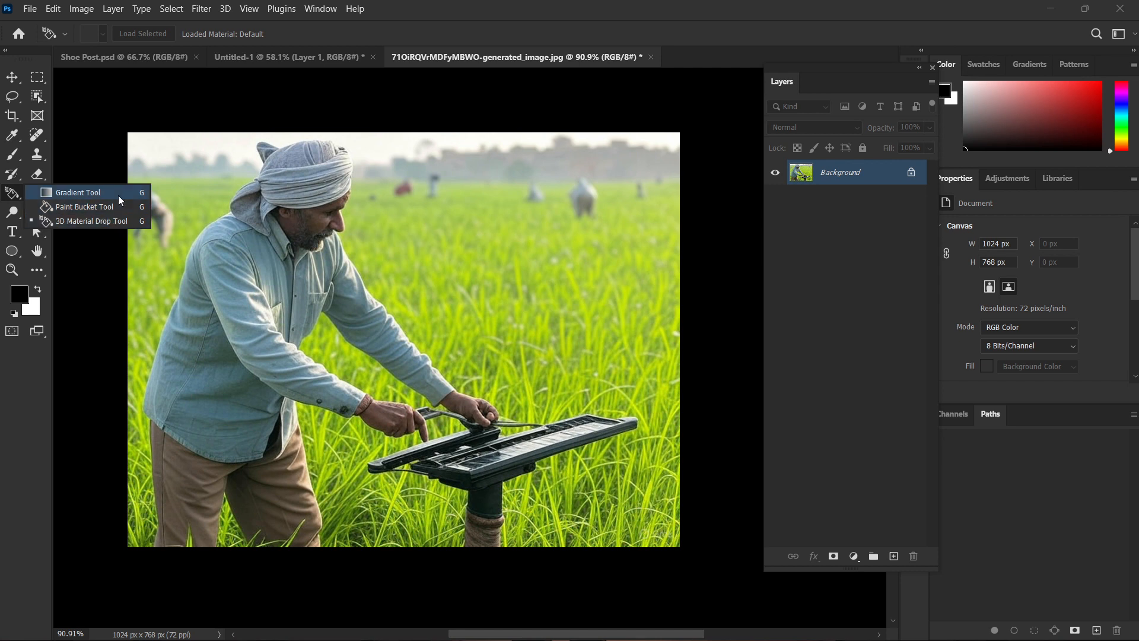
click(104, 208)
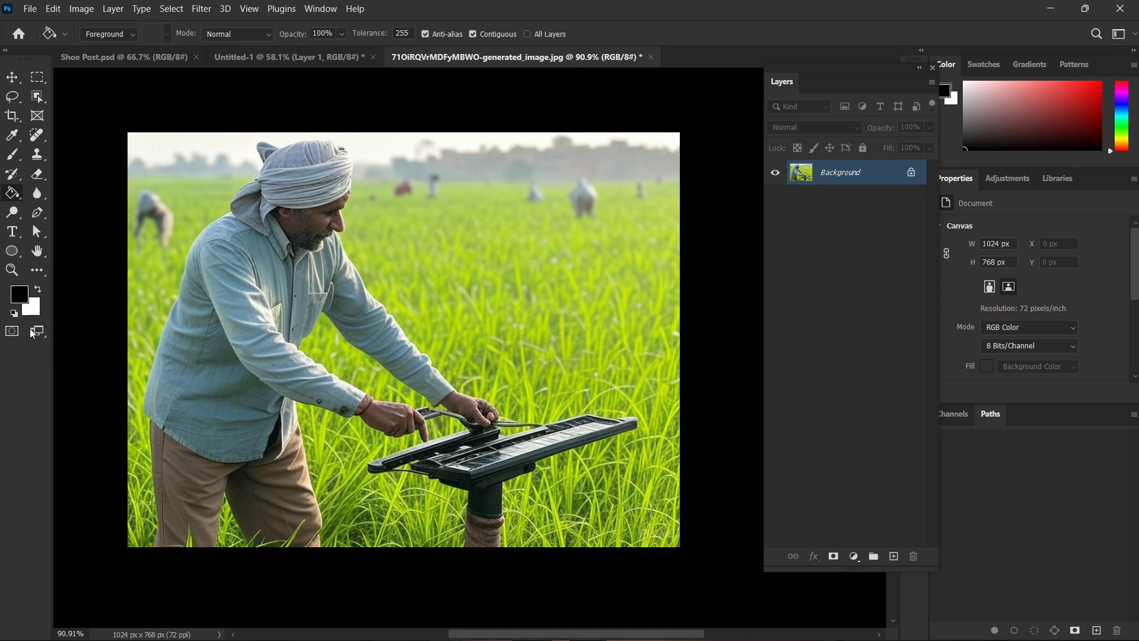
click(126, 34)
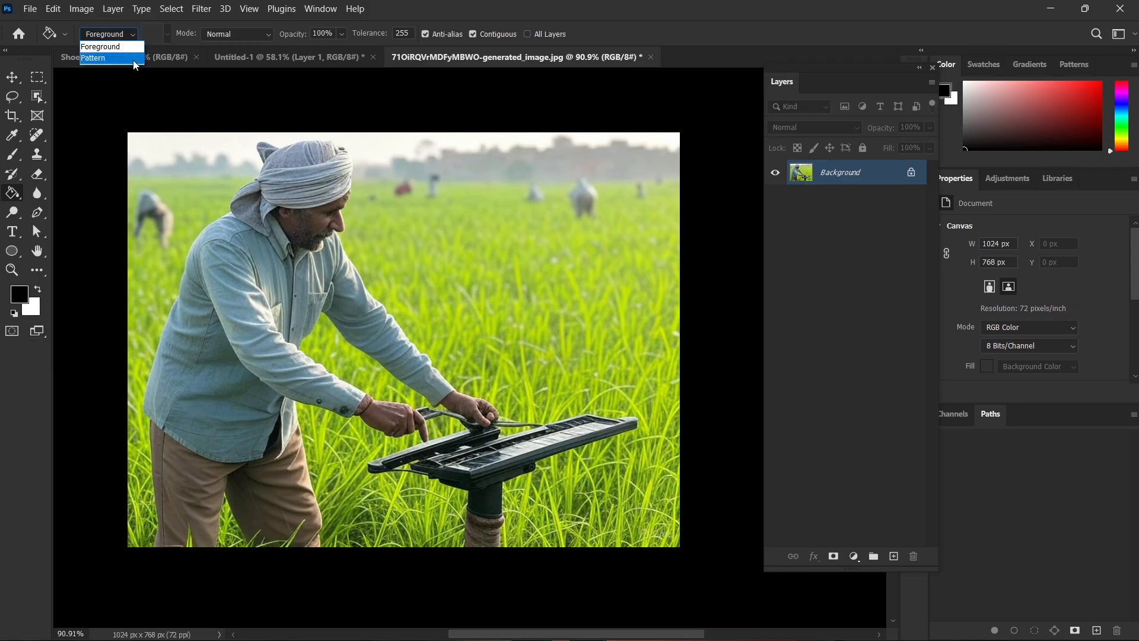
click(134, 61)
click(270, 170)
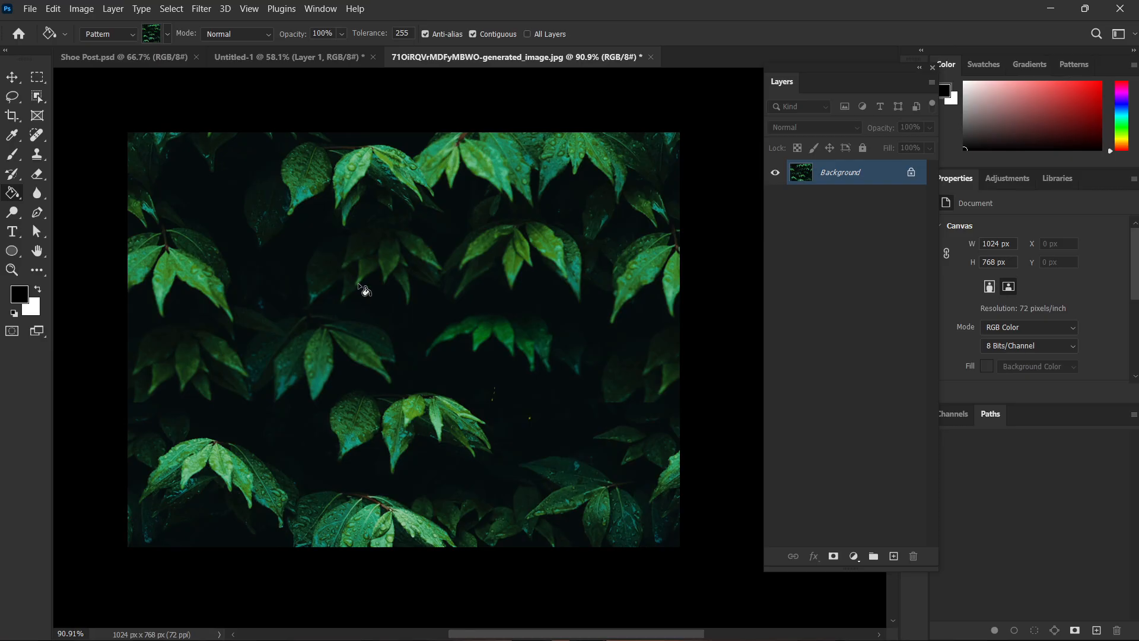
key(ctrl+z)
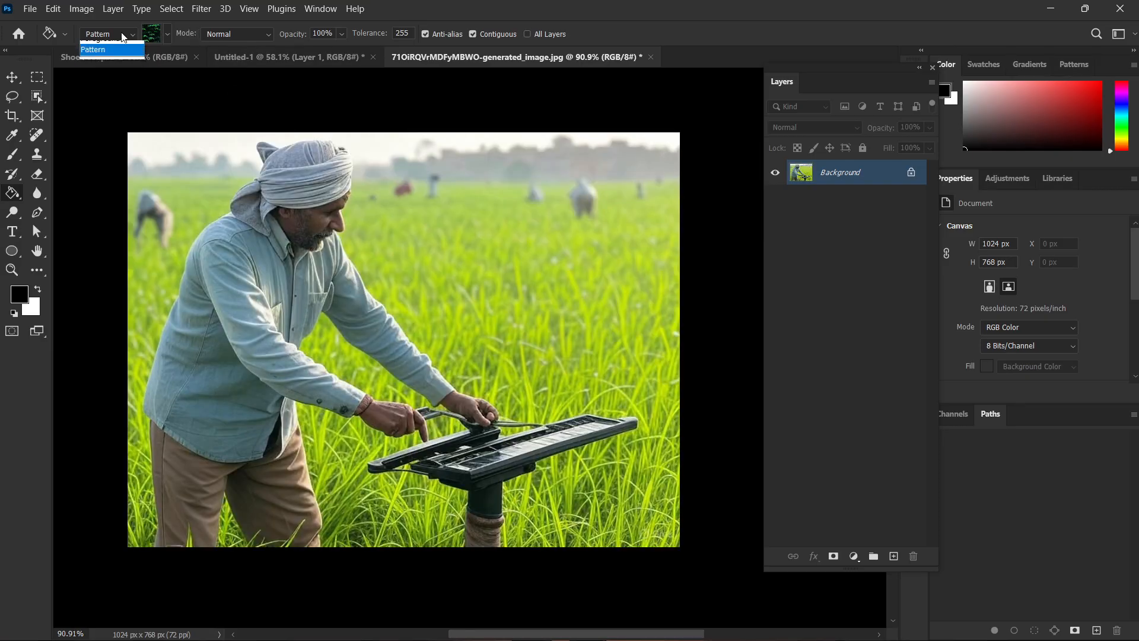
Set the Paint Bucket source to Foreground, fill the farmer image with black and undo the fill.
click(122, 38)
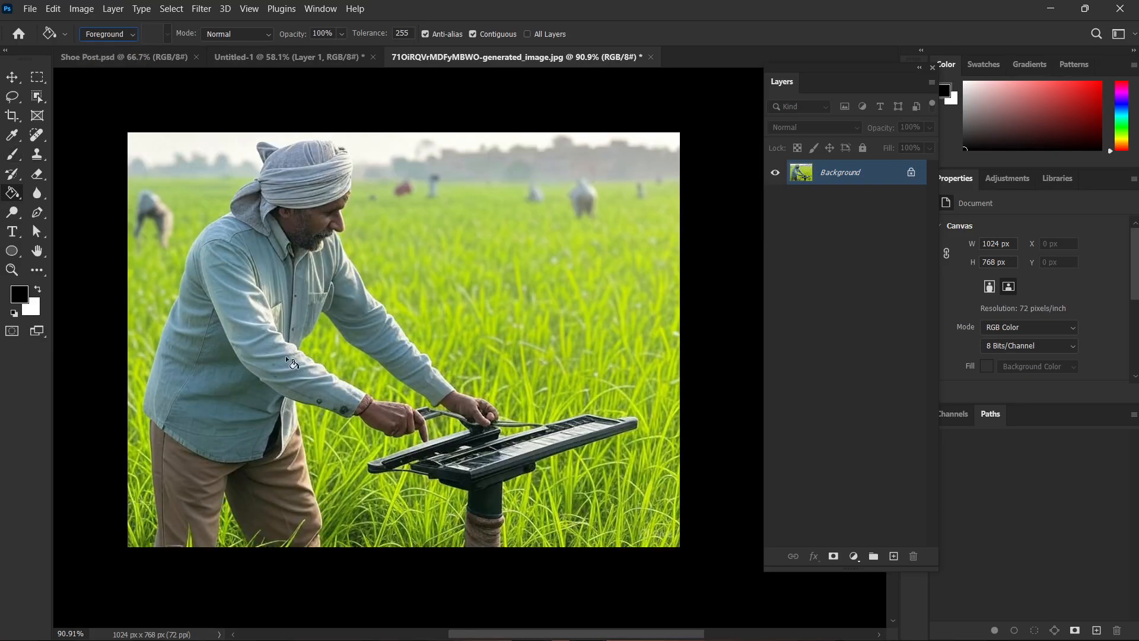
click(442, 390)
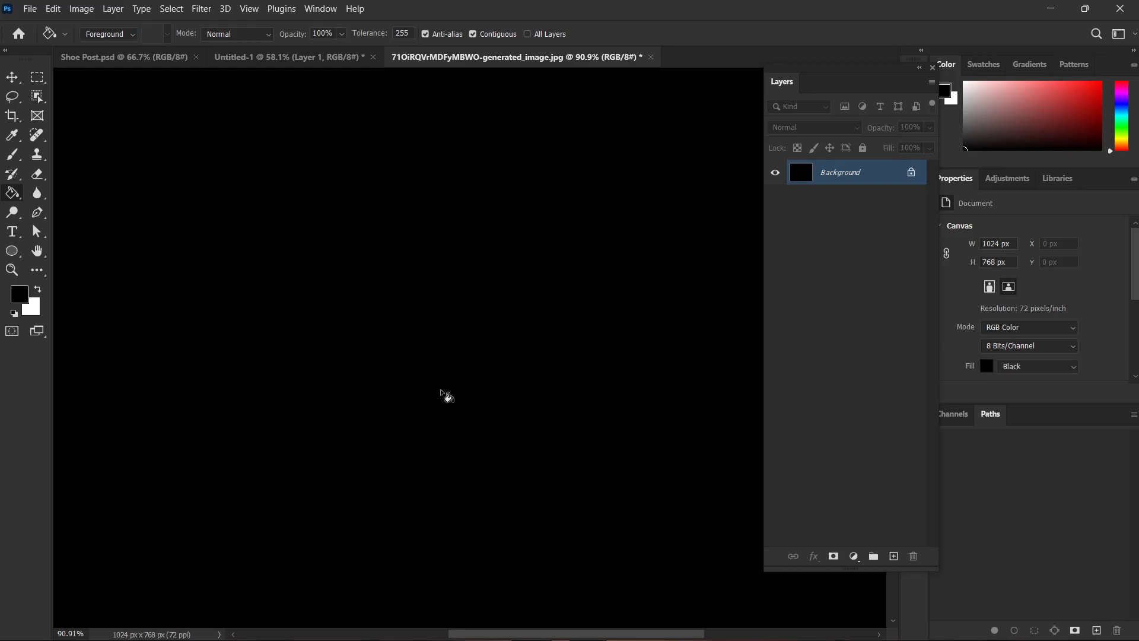
key(ctrl+z)
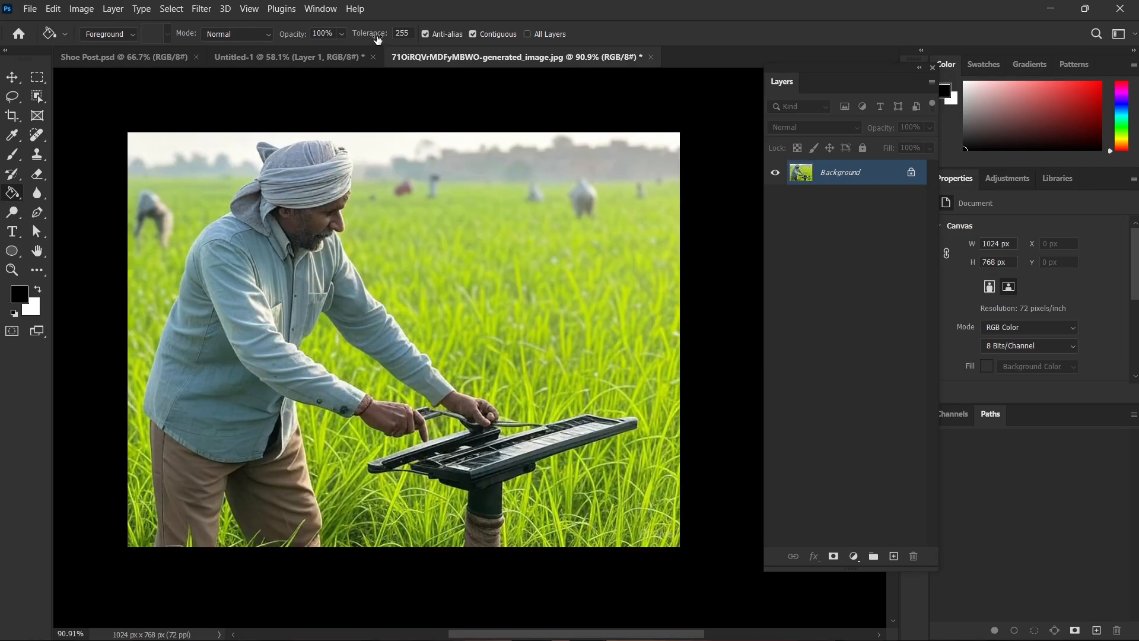
Set the Paint Bucket tolerance to 116, fill the farmer's sleeve area with black and undo the fill.
drag(377, 39, 278, 32)
click(372, 325)
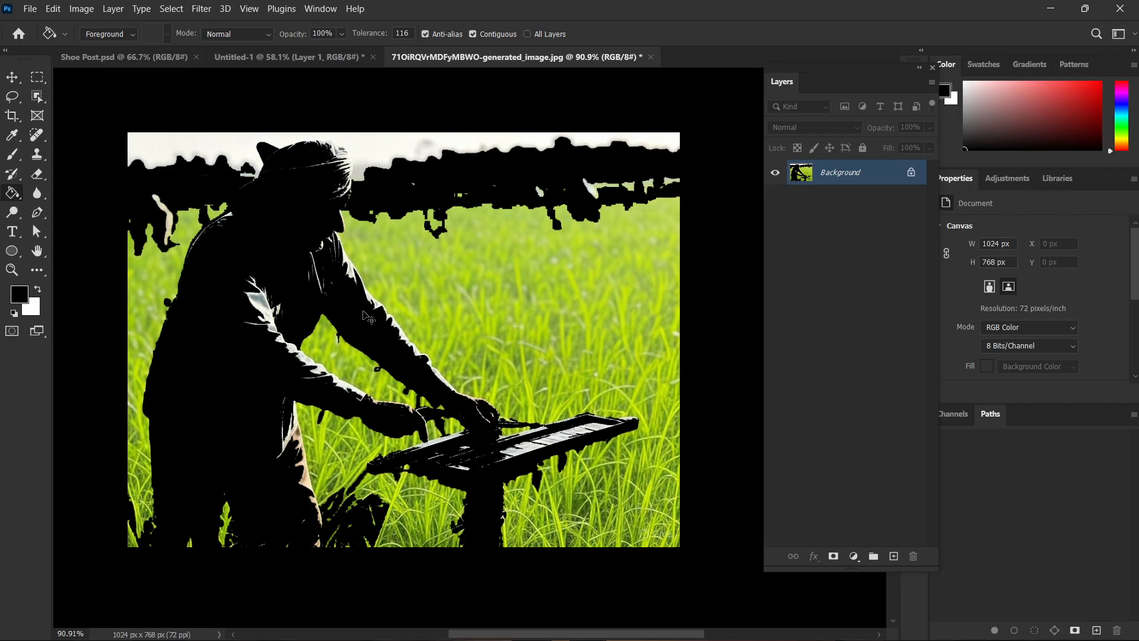
key(ctrl+z)
Fill the sky, the field and the farmer with black through repeated Paint Bucket fills at tolerance 116.
click(398, 144)
click(472, 289)
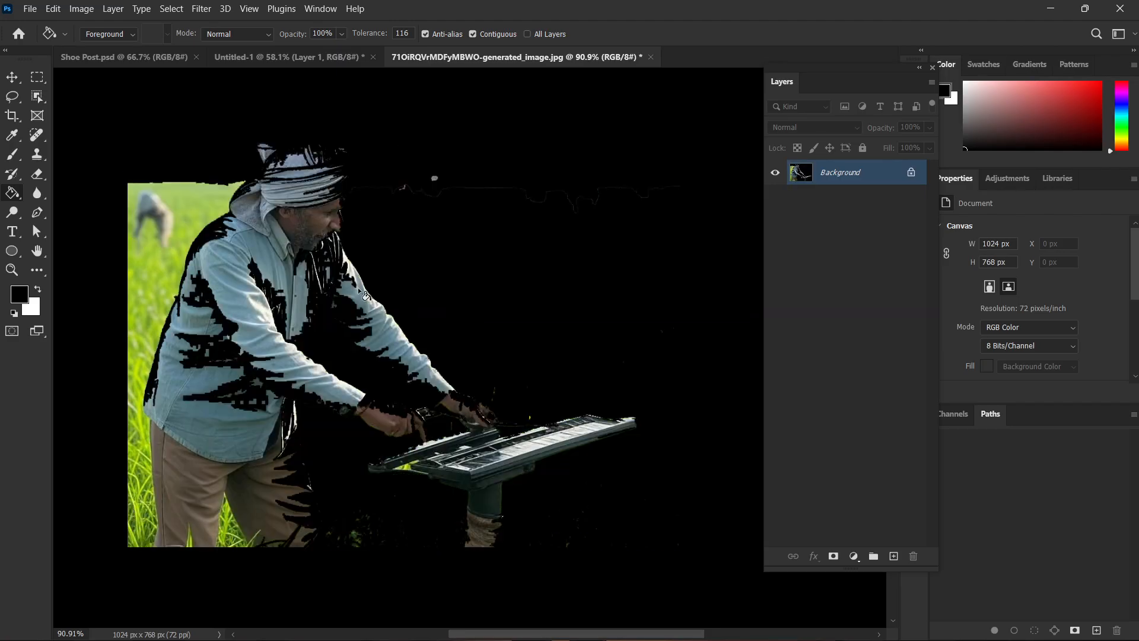
click(238, 224)
click(382, 357)
click(382, 358)
click(381, 357)
click(382, 357)
click(381, 357)
click(382, 357)
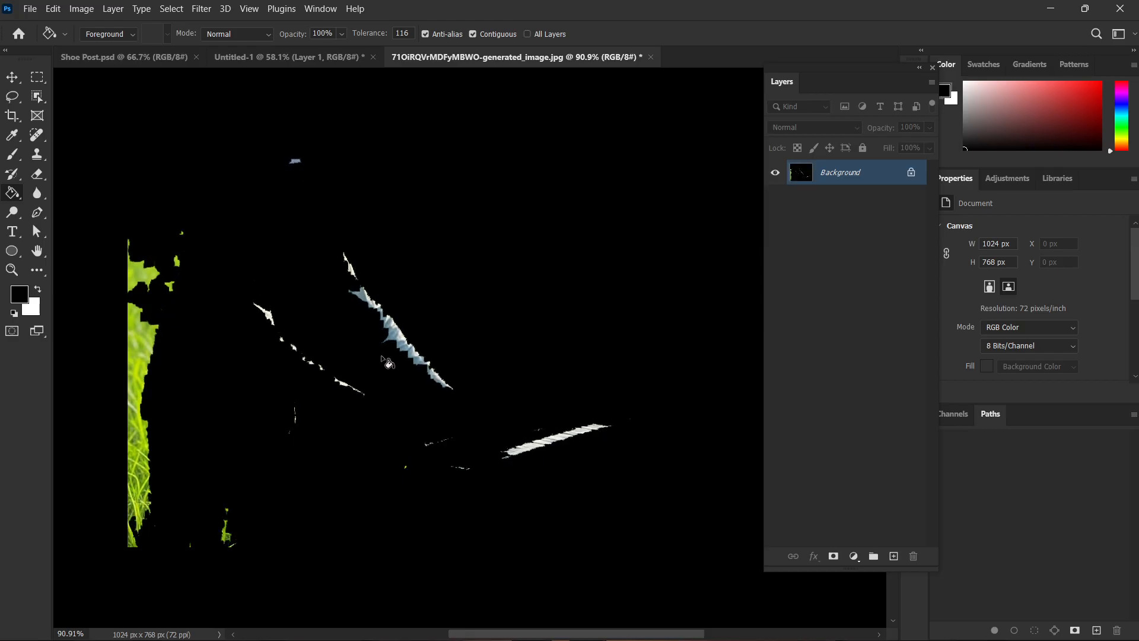
click(381, 358)
click(376, 339)
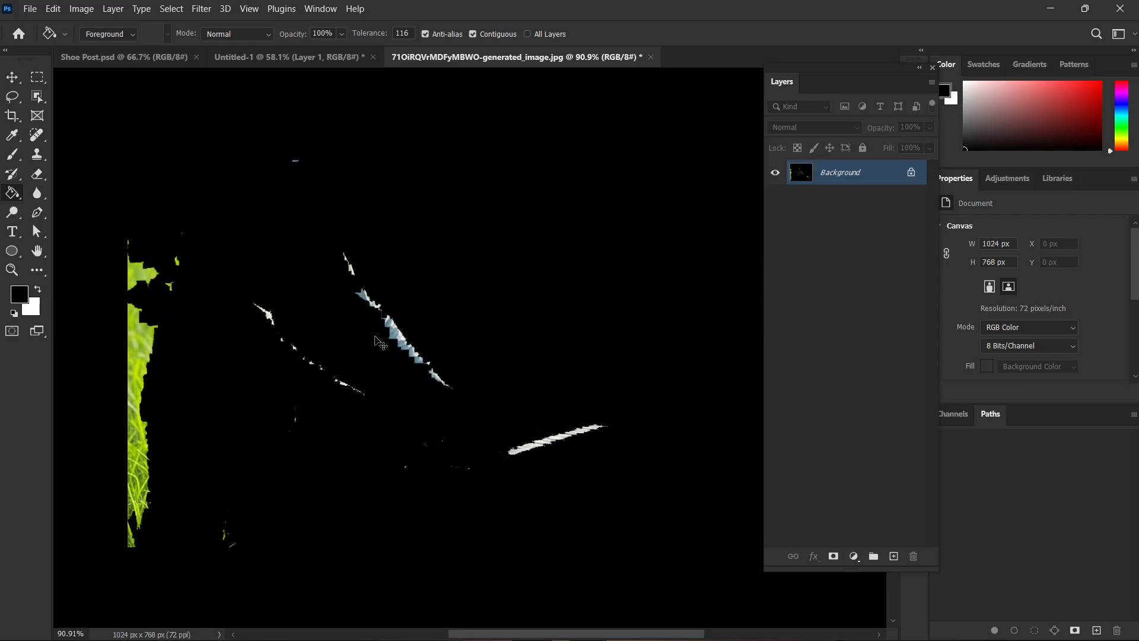
Undo all the black Paint Bucket fills on the farmer image.
key(ctrl+z)
key(ctrl+z)
key(ctrl+z)
key(ctrl+z)
key(ctrl+z)
key(ctrl+z)
key(ctrl+z)
key(ctrl+z)
key(ctrl+z)
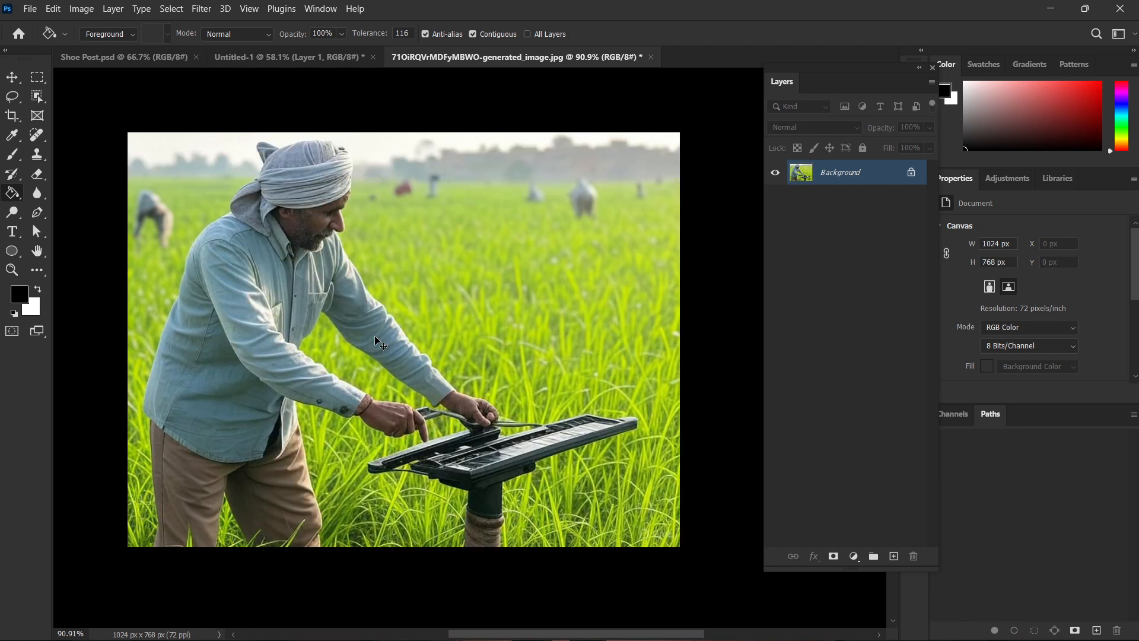
Select a rectangular area over the farmer's head, arms and the adjoining field, and fill it completely with black using the Paint Bucket Tool.
key(m)
drag(276, 81, 528, 429)
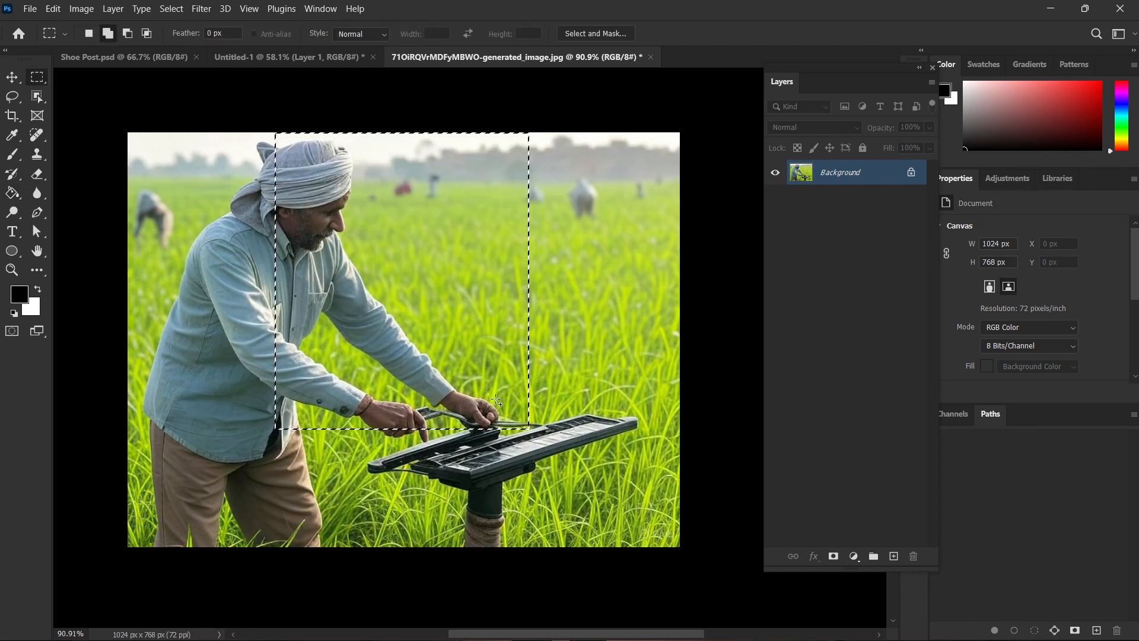
click(12, 193)
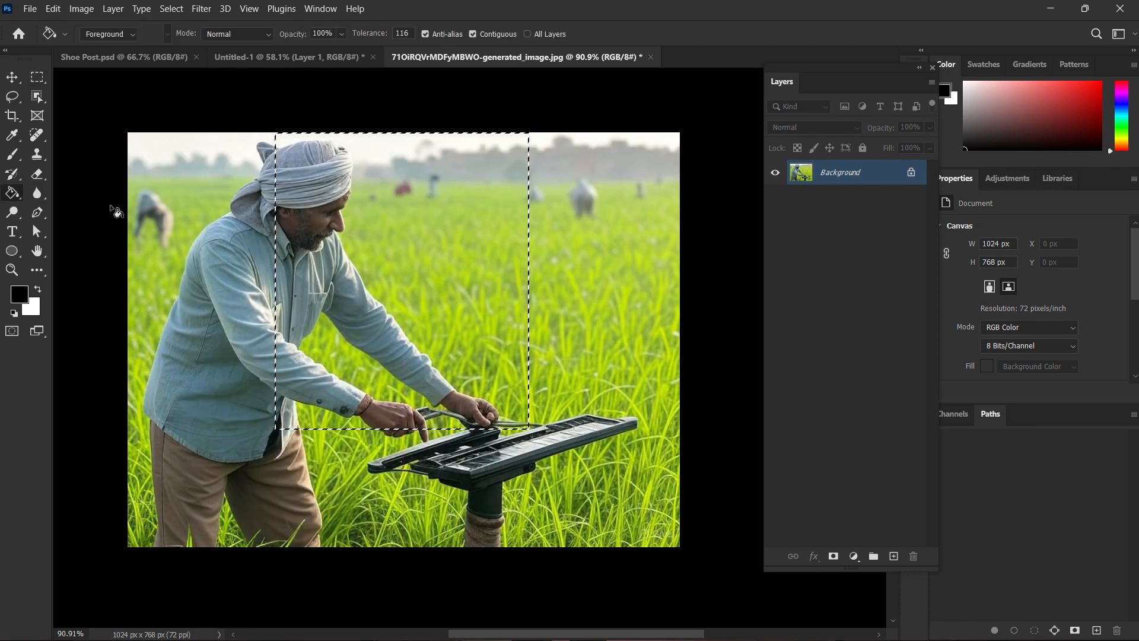
click(407, 230)
click(400, 143)
click(295, 336)
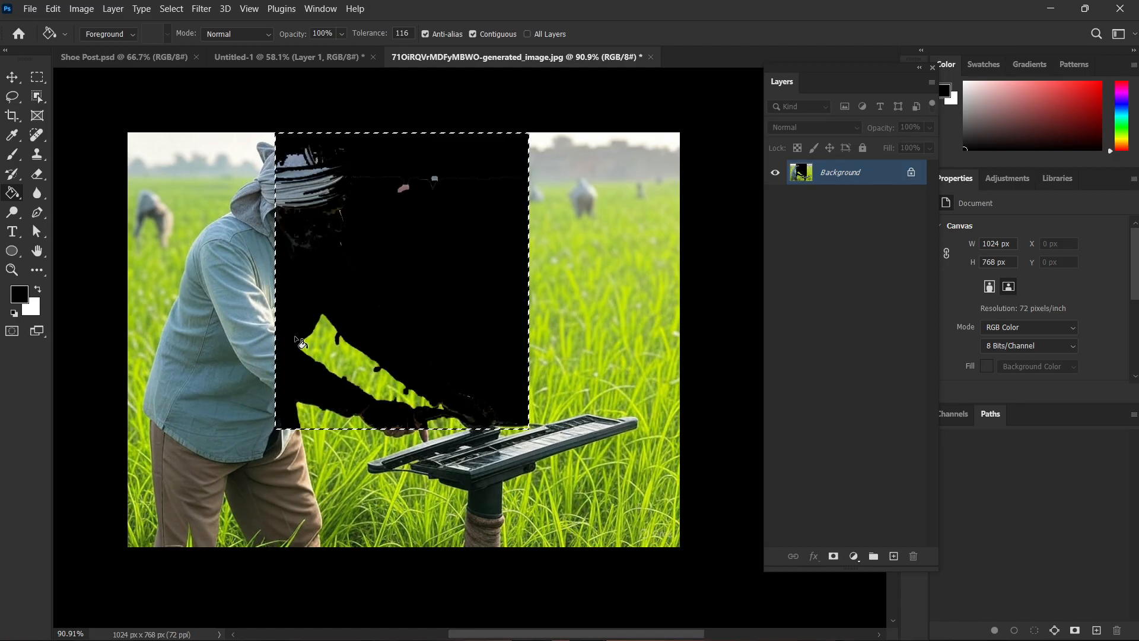
click(339, 371)
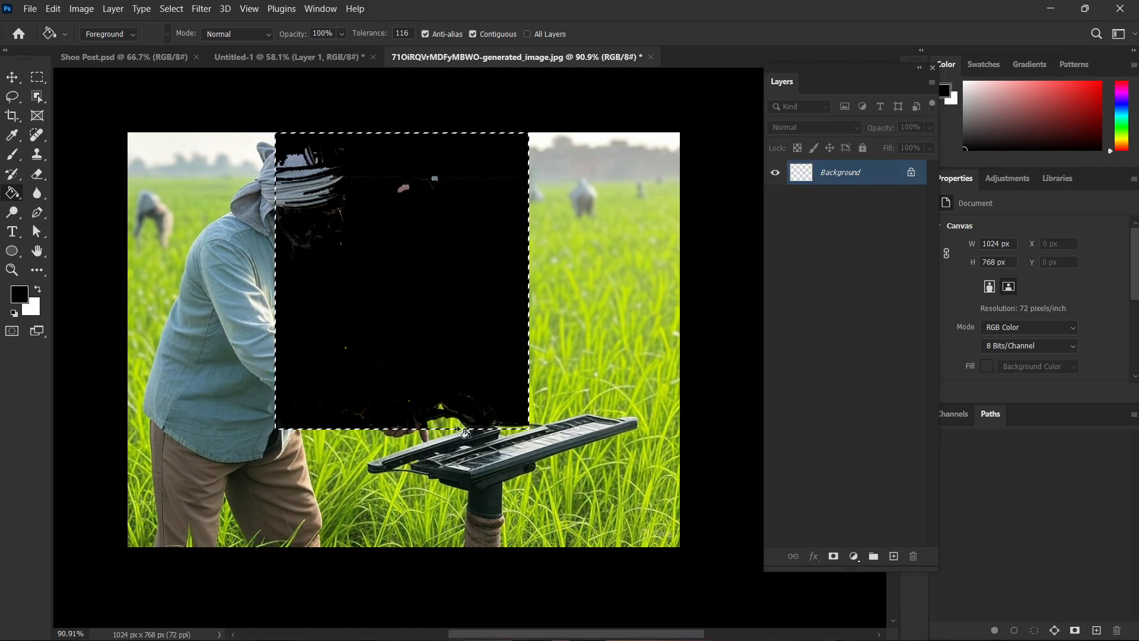
click(407, 247)
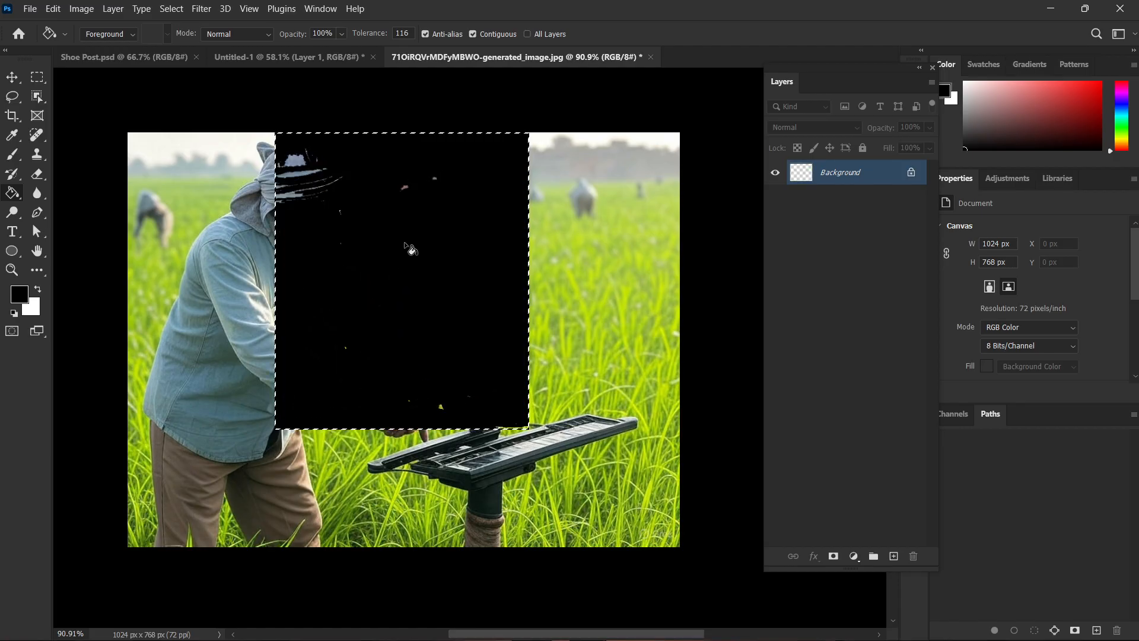
click(429, 333)
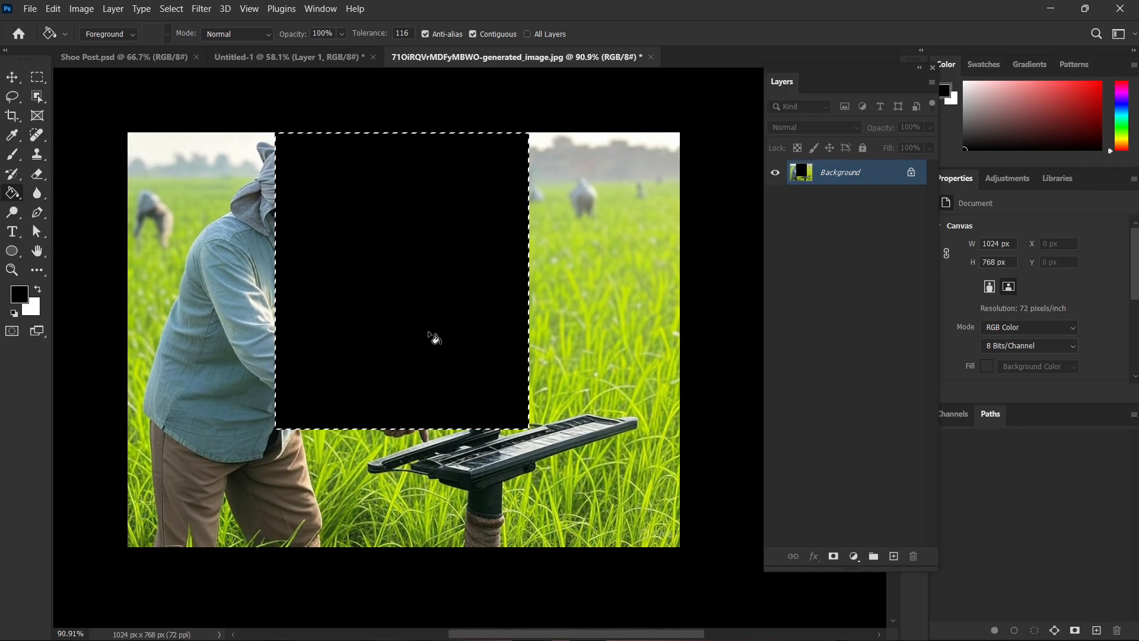
Undo the black fills inside the selected area and the rectangular selection itself.
key(ctrl+z)
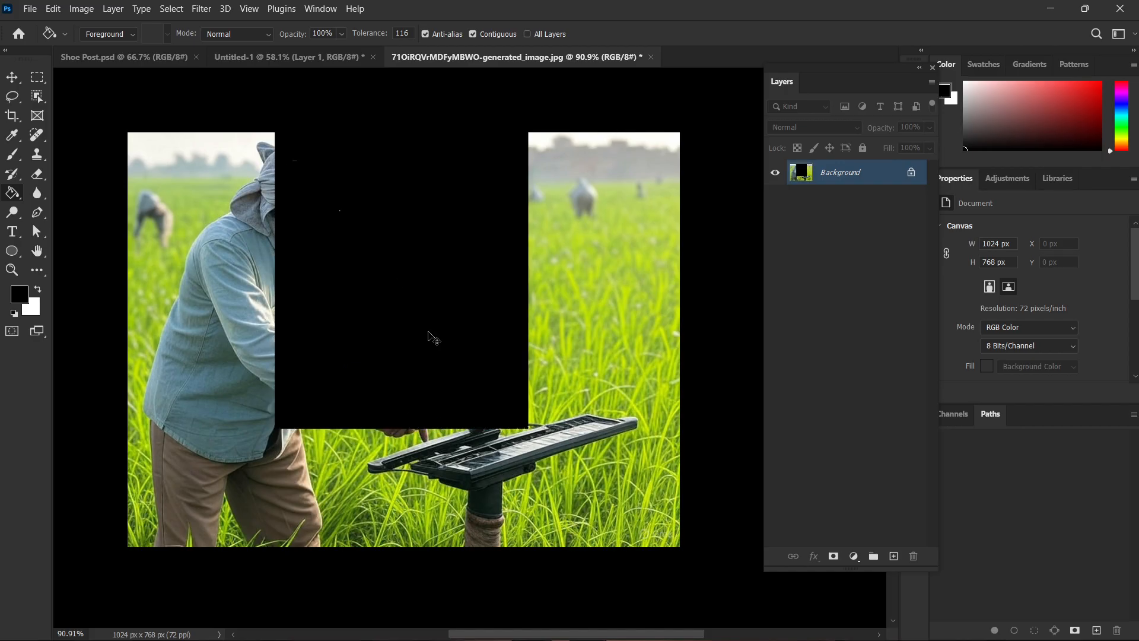
key(ctrl+z)
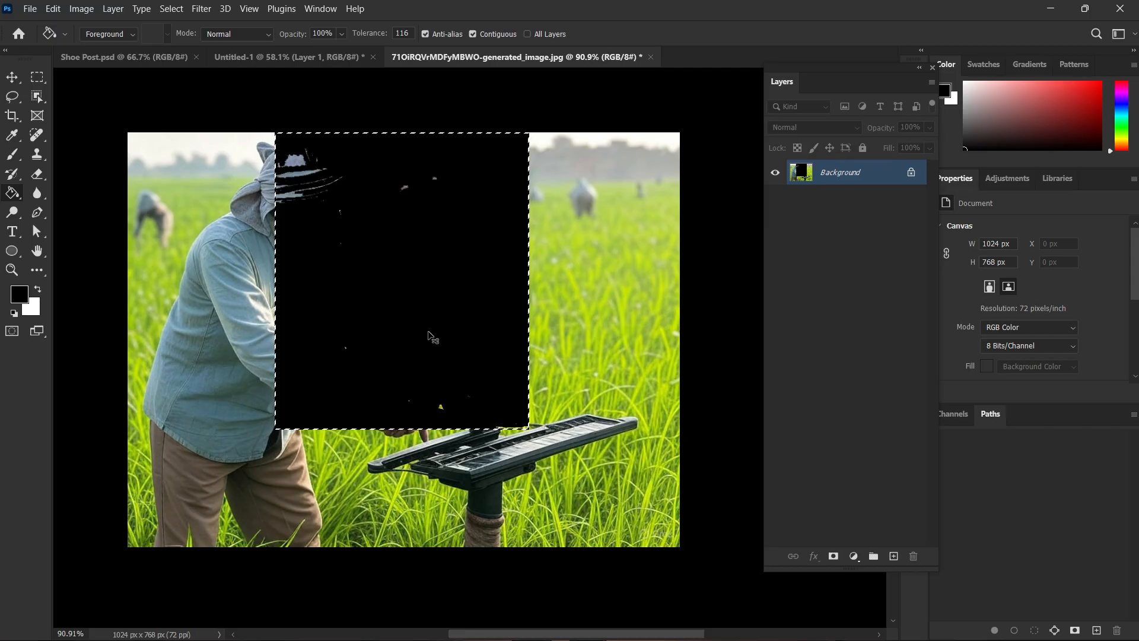
key(ctrl+z)
key(ctrl+z)
key(ctrl+z)
key(ctrl+z)
key(ctrl+z)
key(ctrl+z)
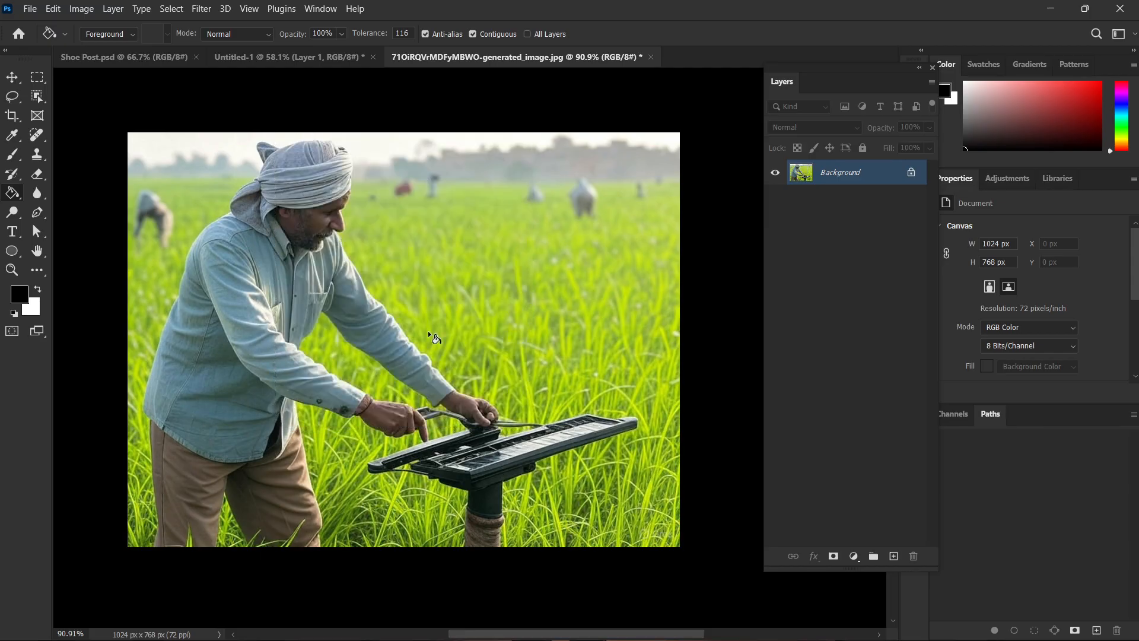
Switch to the blank Untitled-1 document.
right_click(13, 193)
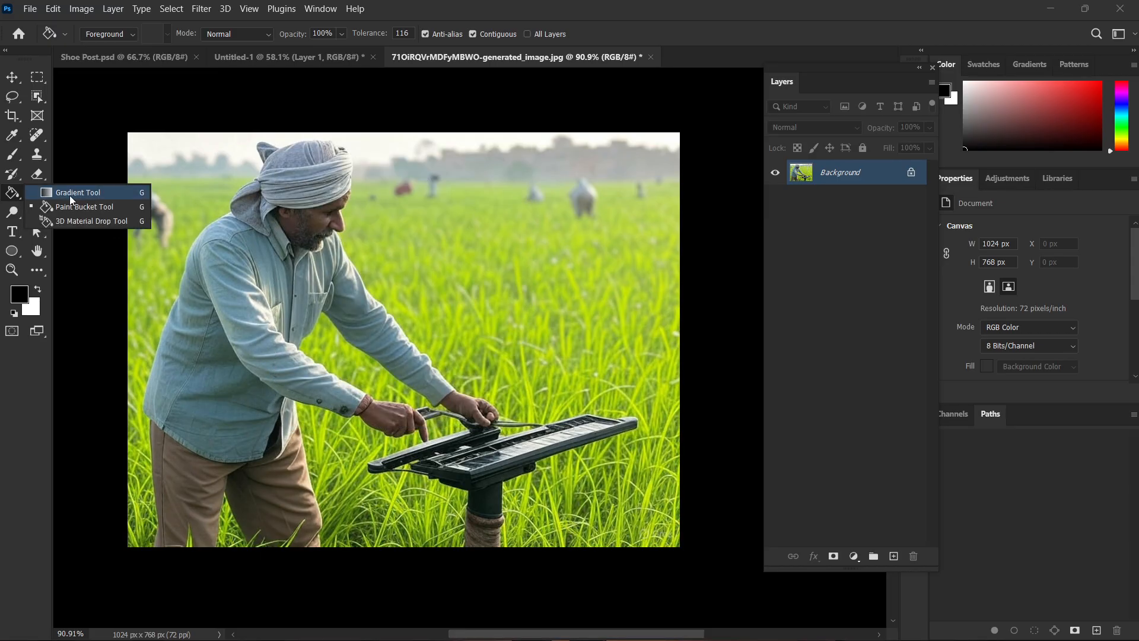
click(301, 57)
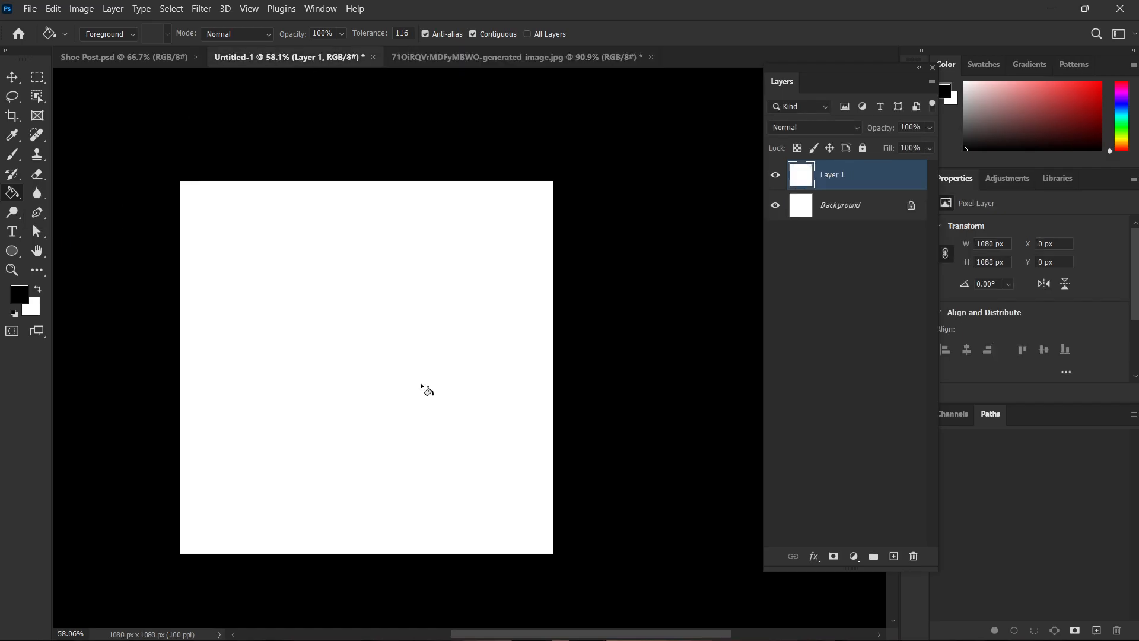
drag(425, 390, 457, 354)
key(ctrl+0)
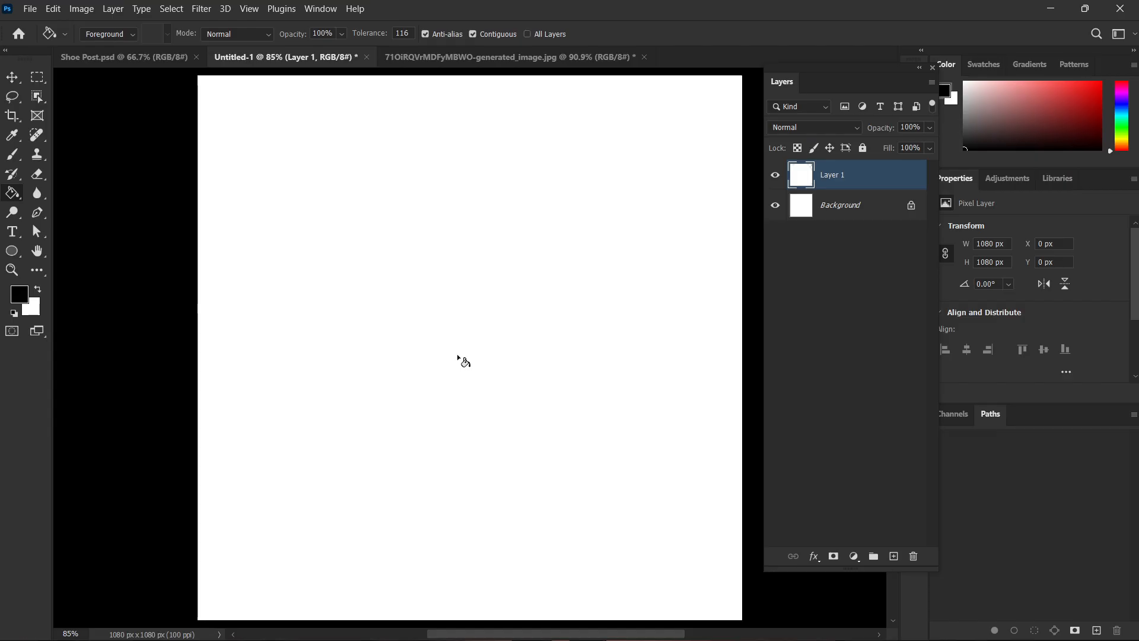
scroll(479, 379, down, 1)
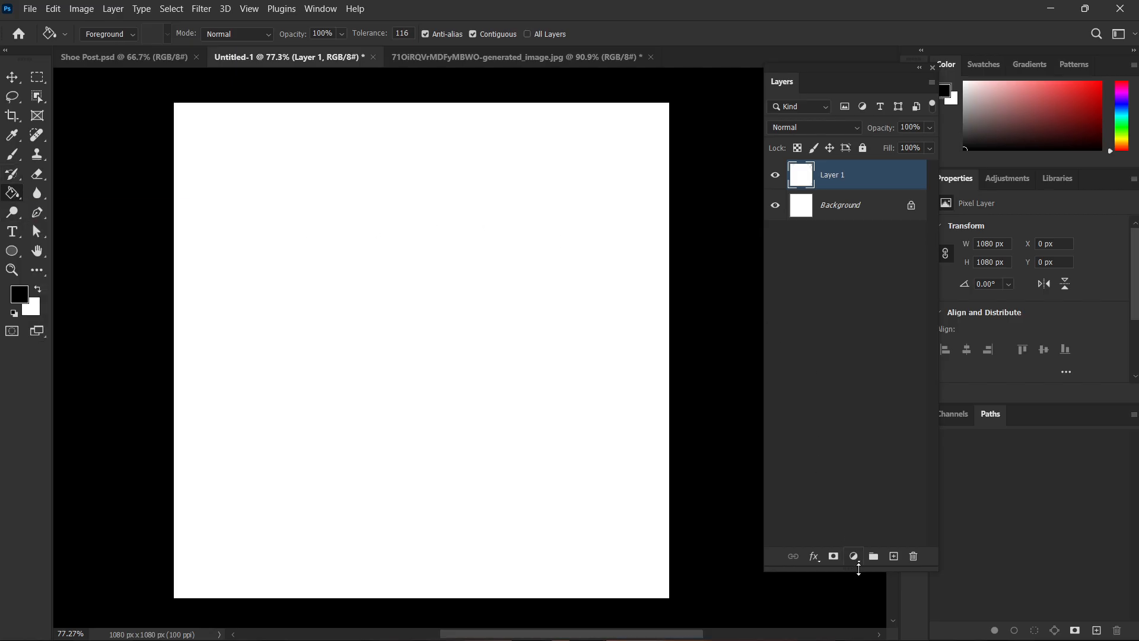
click(855, 559)
click(820, 483)
click(814, 556)
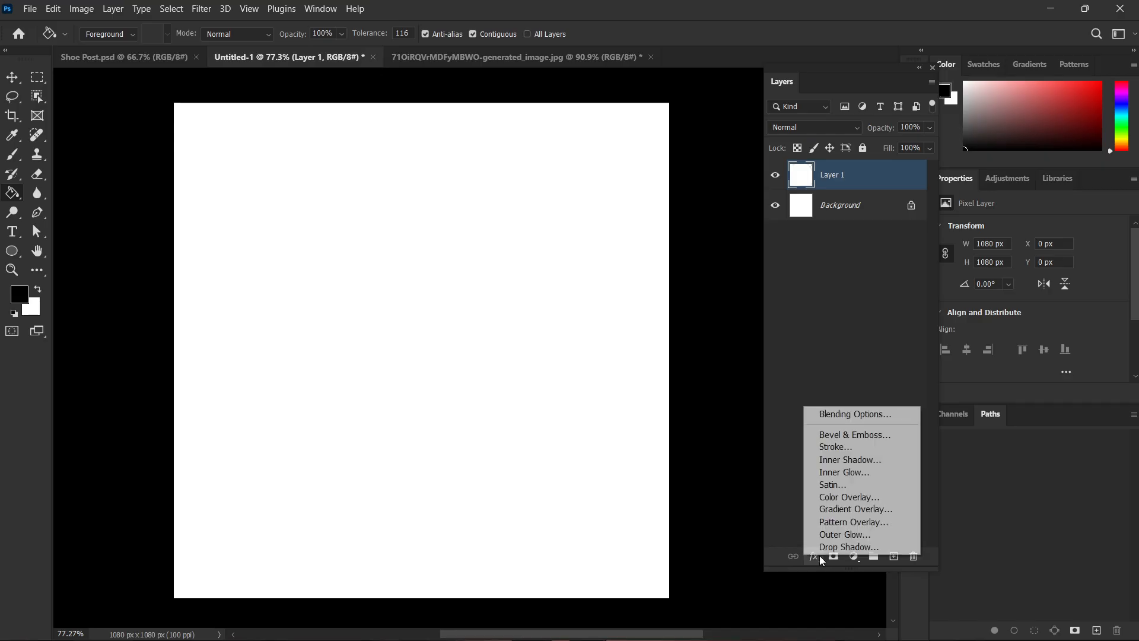
click(800, 305)
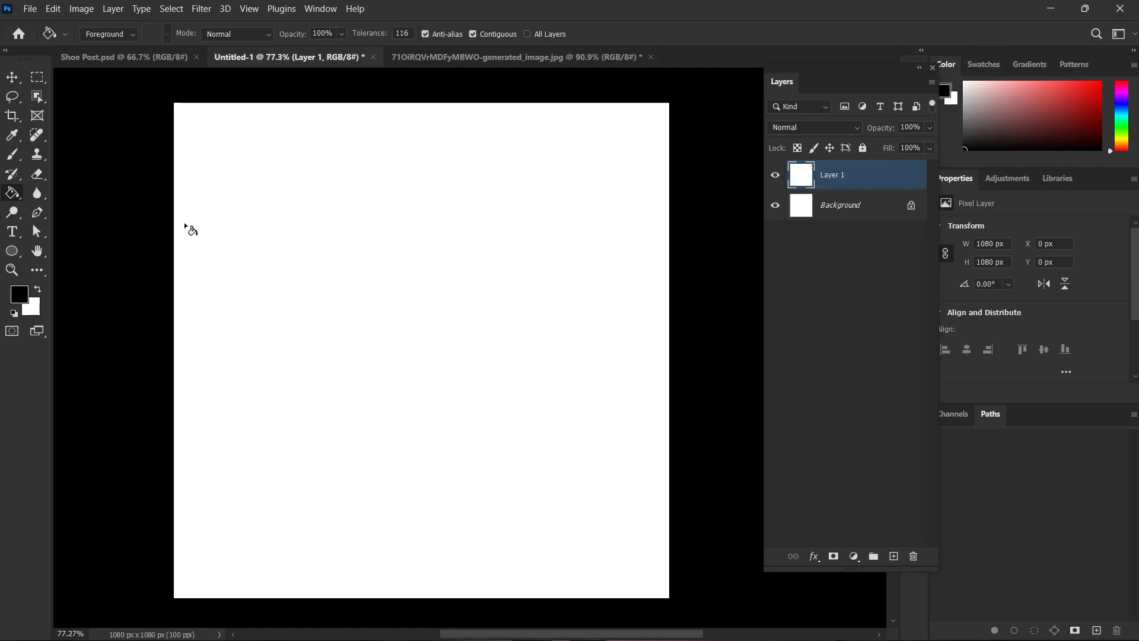
Activate the Gradient Tool and load the Blue_03 preset from the Blues group in the Gradient Editor.
key(v)
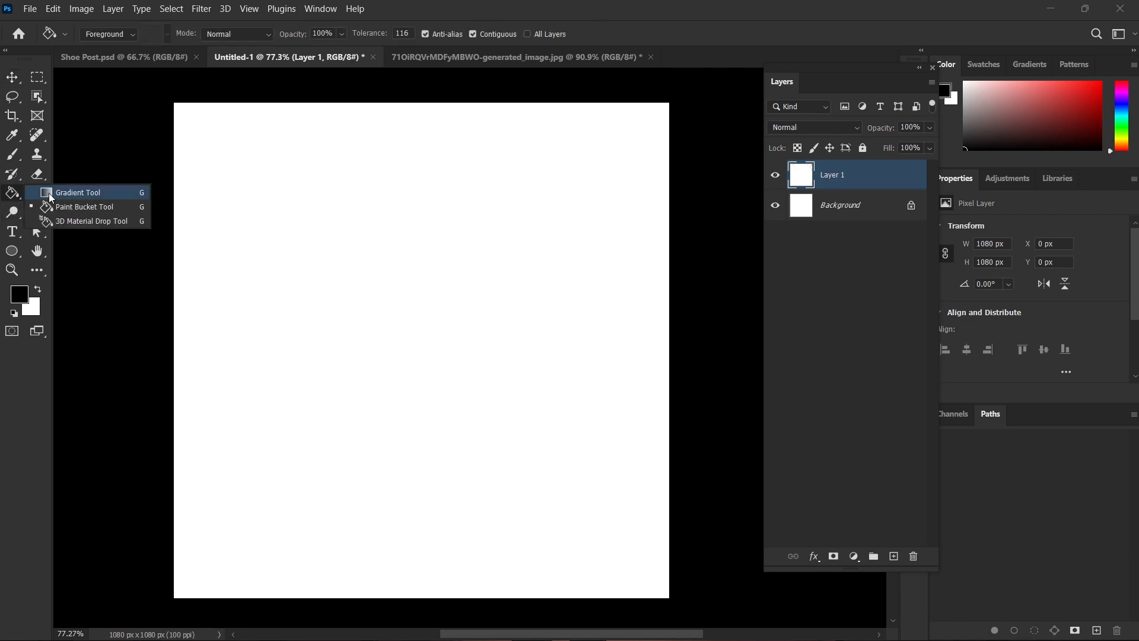
click(51, 197)
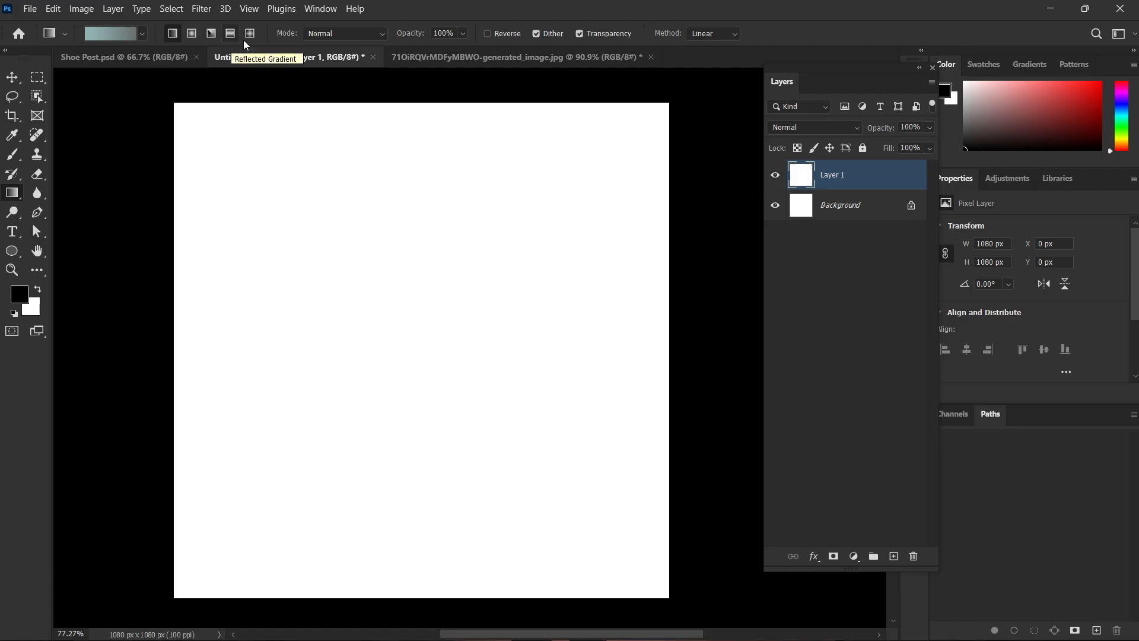
click(124, 32)
click(770, 144)
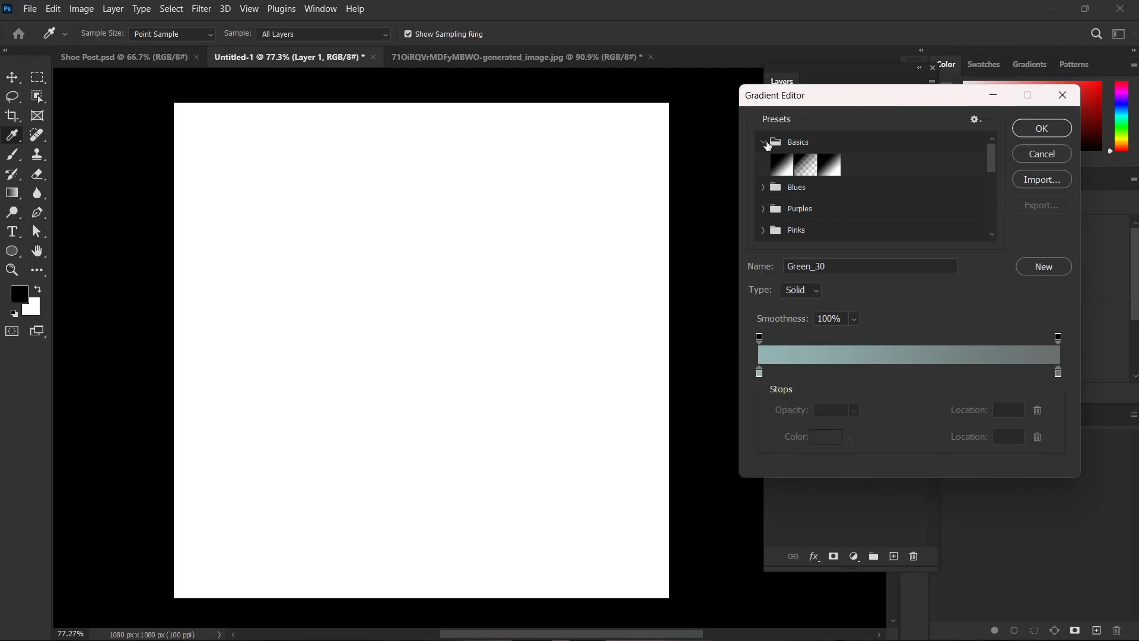
click(783, 164)
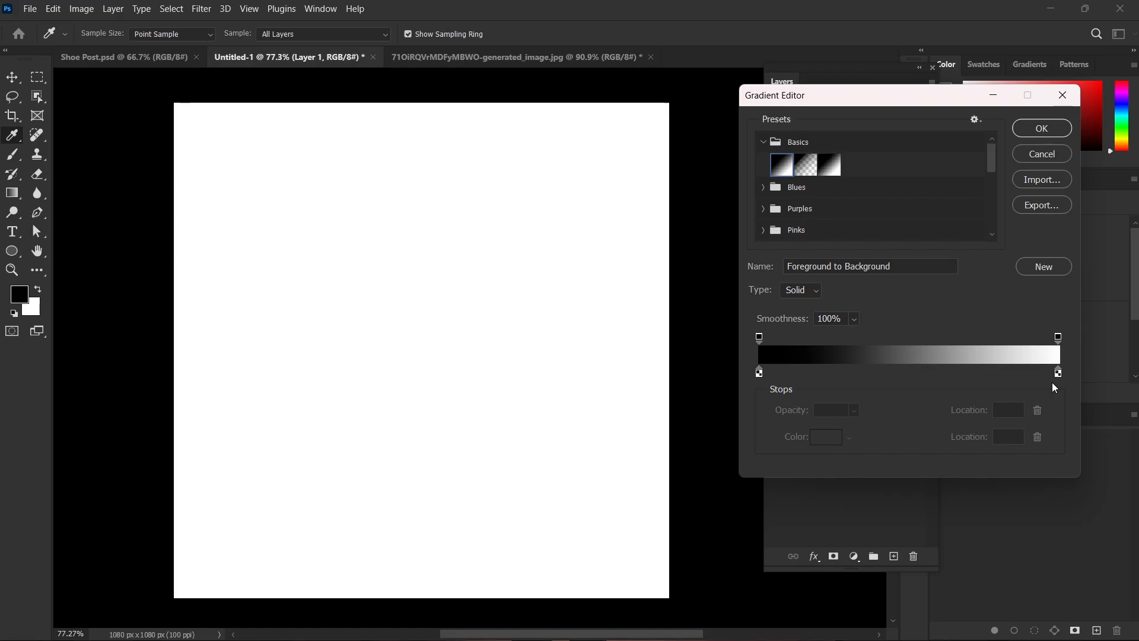
click(763, 188)
click(837, 202)
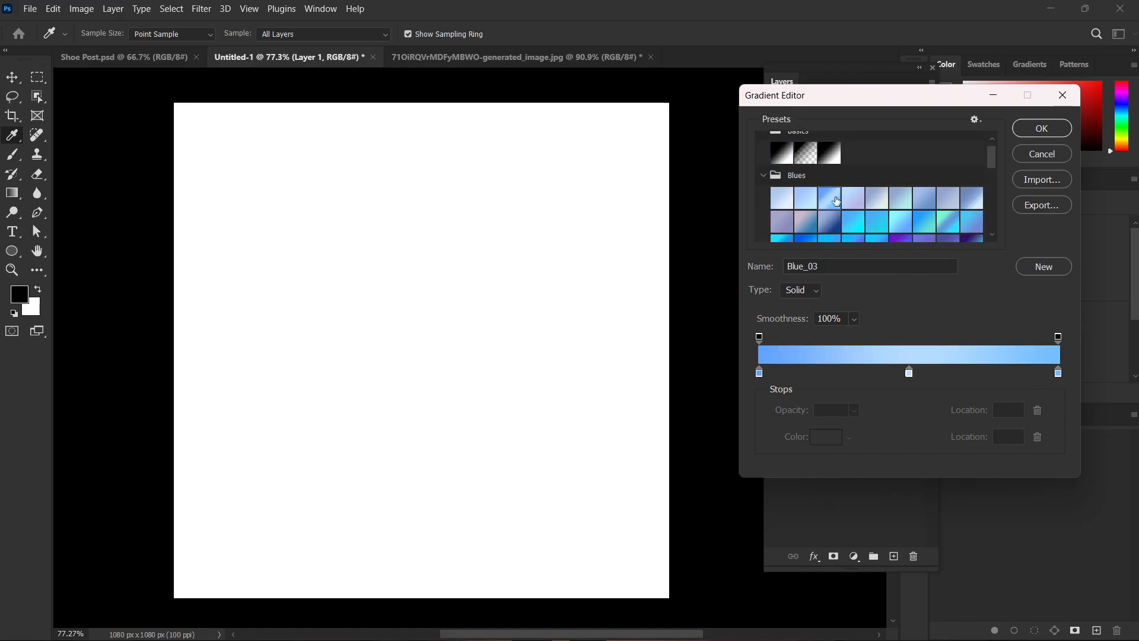
click(1042, 128)
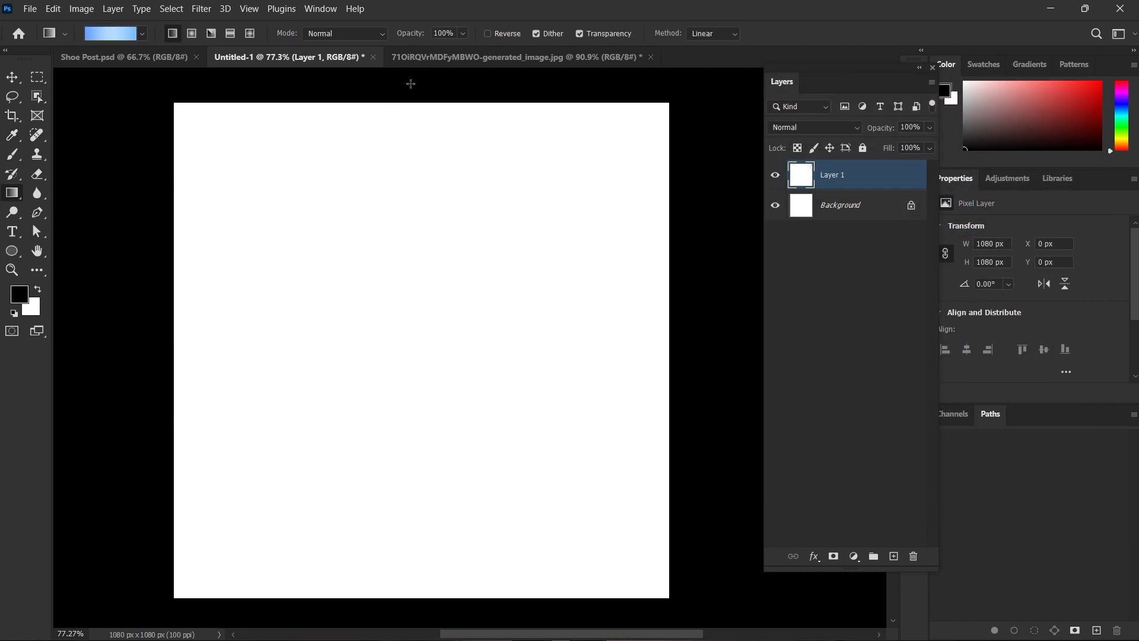
Fill Layer 1 with a vertical linear gradient running from above the canvas to below it.
drag(411, 84, 414, 633)
scroll(428, 508, up, 3)
scroll(433, 494, down, 2)
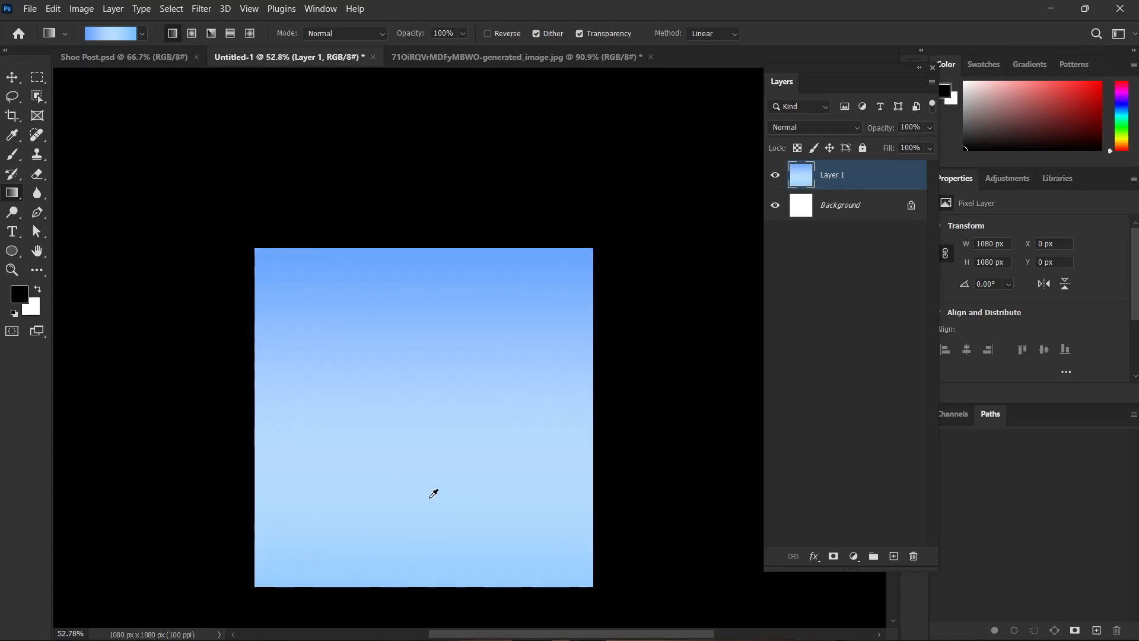
Set the gradient style to Radial and redraw the blue gradient on Layer 1 repeatedly with different centres and radii, ending near the canvas middle.
drag(467, 476, 477, 438)
scroll(422, 383, up, 3)
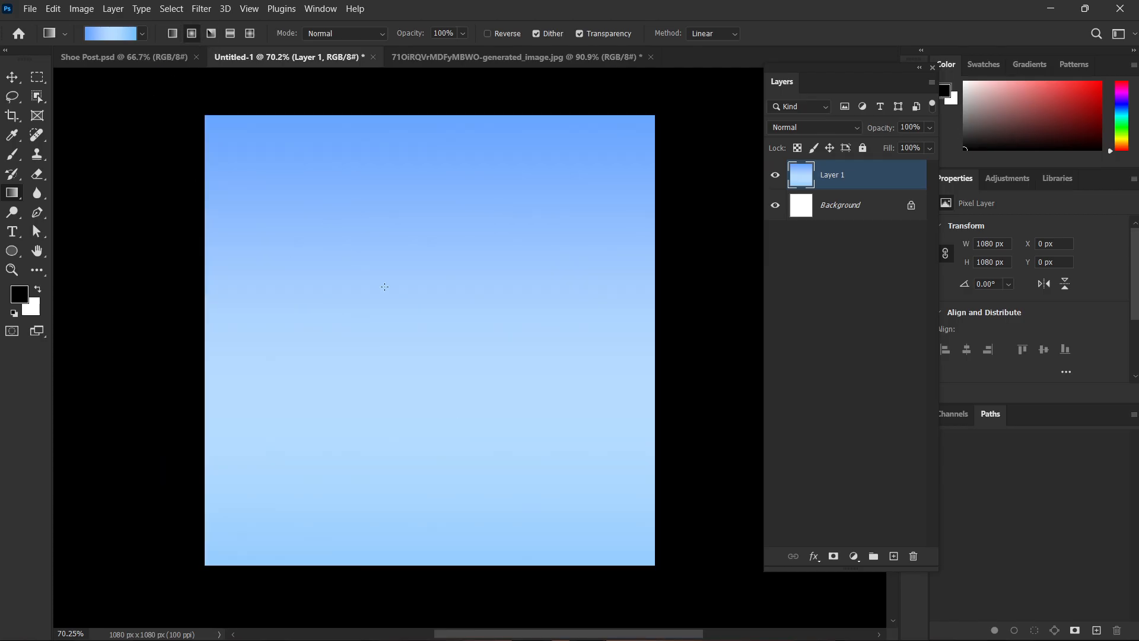
mouse_move(424, 353)
mouse_down()
mouse_move(500, 310)
mouse_move(700, 85)
mouse_move(419, 318)
mouse_move(404, 358)
mouse_up()
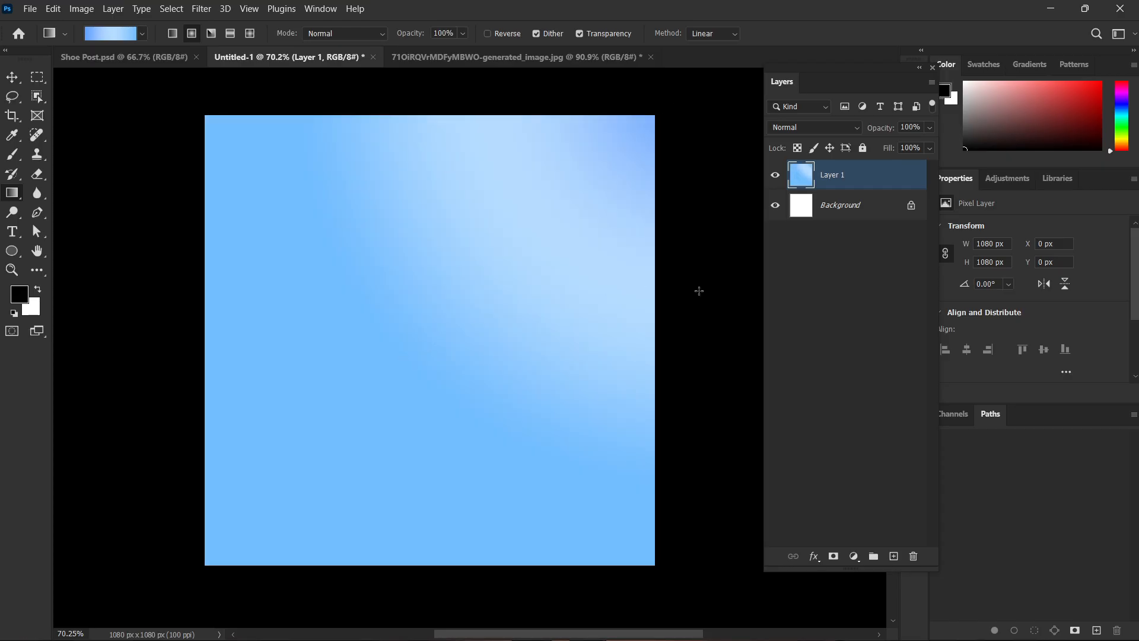
drag(718, 291, 74, 327)
drag(695, 333, 460, 344)
drag(246, 265, 537, 279)
drag(650, 122, 439, 208)
drag(288, 199, 505, 297)
drag(482, 343, 246, 379)
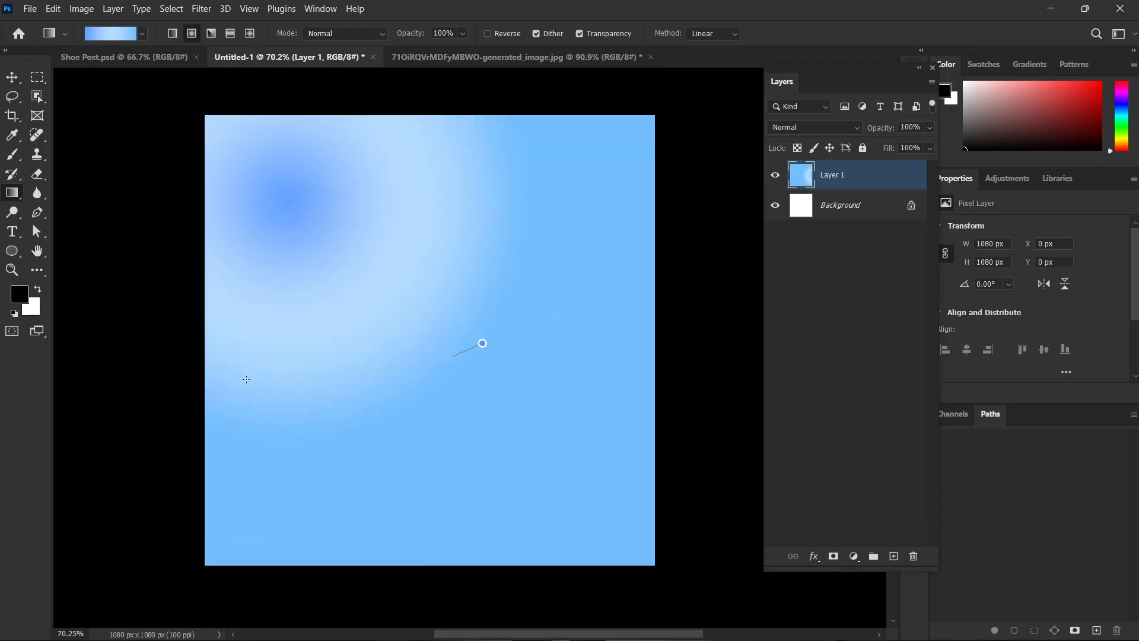
drag(654, 380, 608, 396)
drag(384, 478, 505, 373)
drag(700, 202, 509, 277)
drag(318, 354, 443, 379)
drag(603, 329, 509, 160)
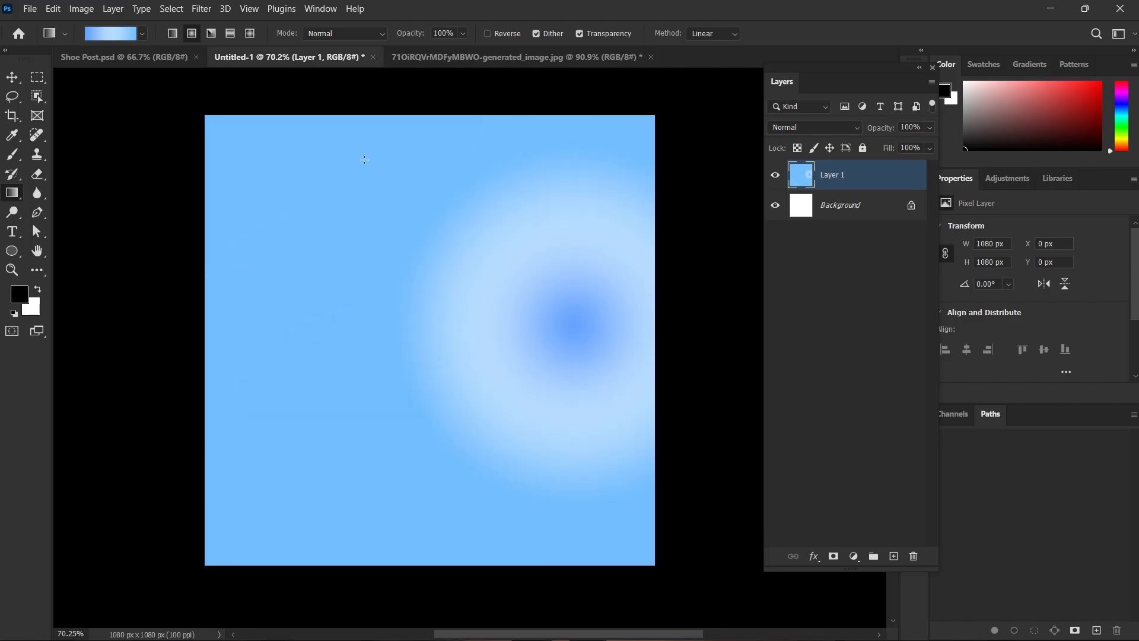
drag(471, 299, 356, 166)
drag(439, 255, 353, 166)
drag(465, 315, 378, 63)
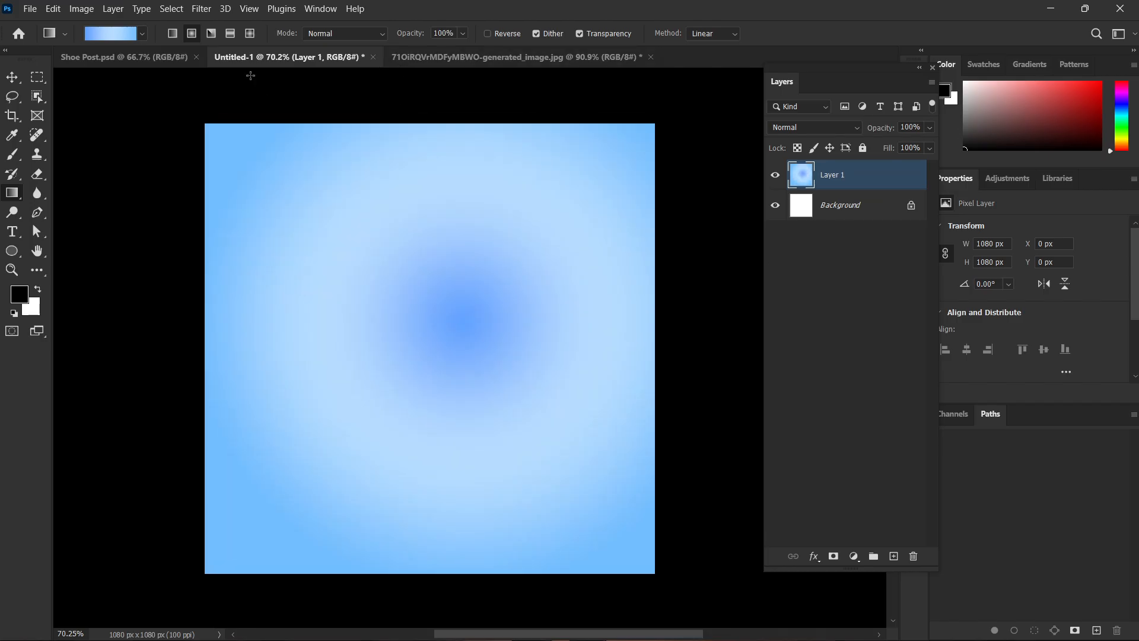
Choose the violet-to-blue gradient preset from the Purples group.
click(144, 34)
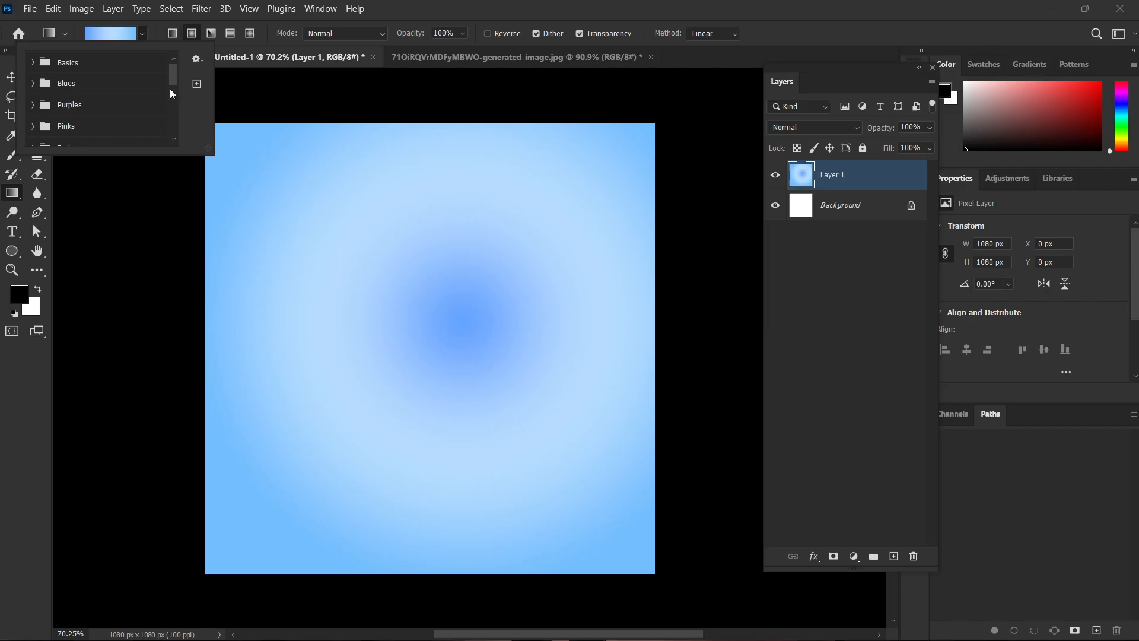
click(103, 104)
scroll(103, 105, down, 1)
click(80, 128)
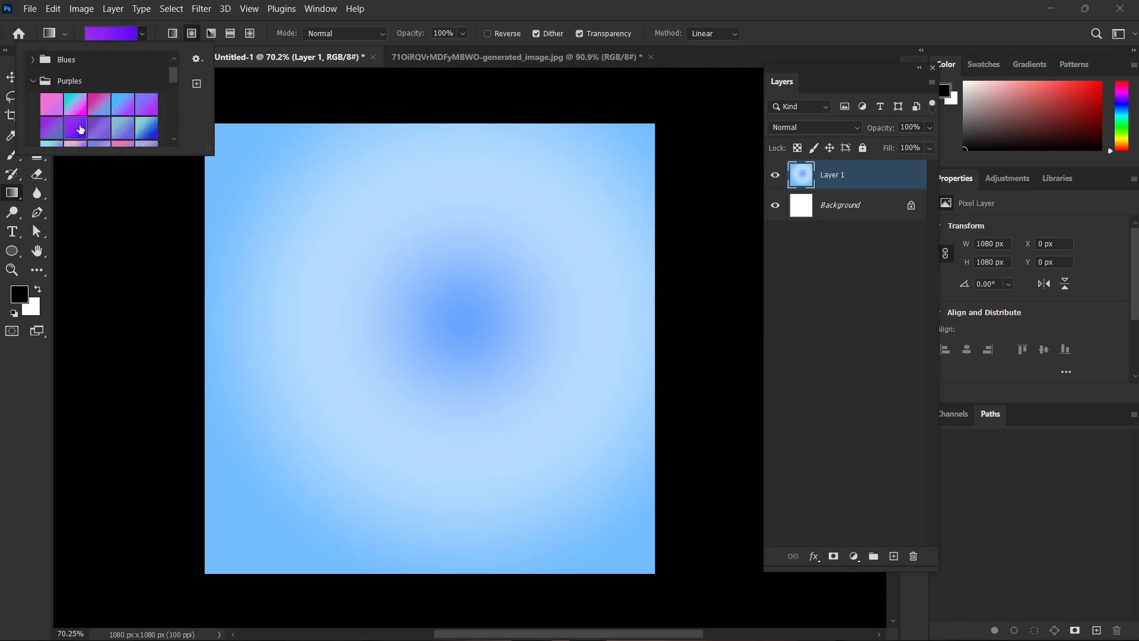
click(79, 129)
Redraw the purple radial gradient on Layer 1 repeatedly from different centres, ending with a small glow near the canvas middle.
drag(157, 172, 259, 202)
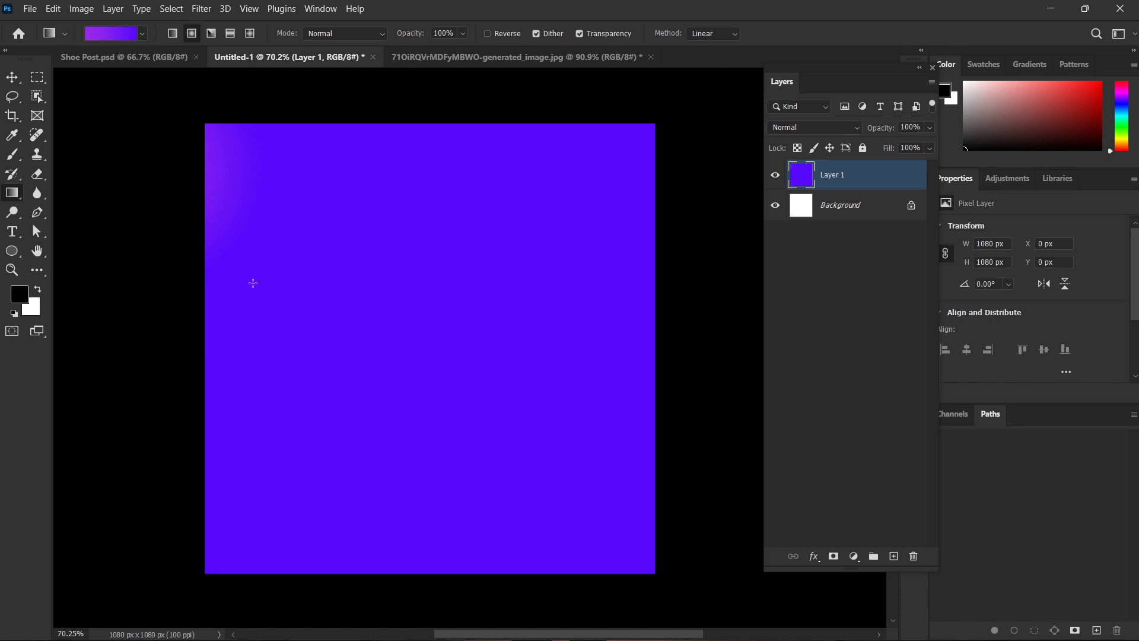
drag(268, 351, 286, 59)
drag(430, 369, 890, 285)
drag(497, 288, 658, 516)
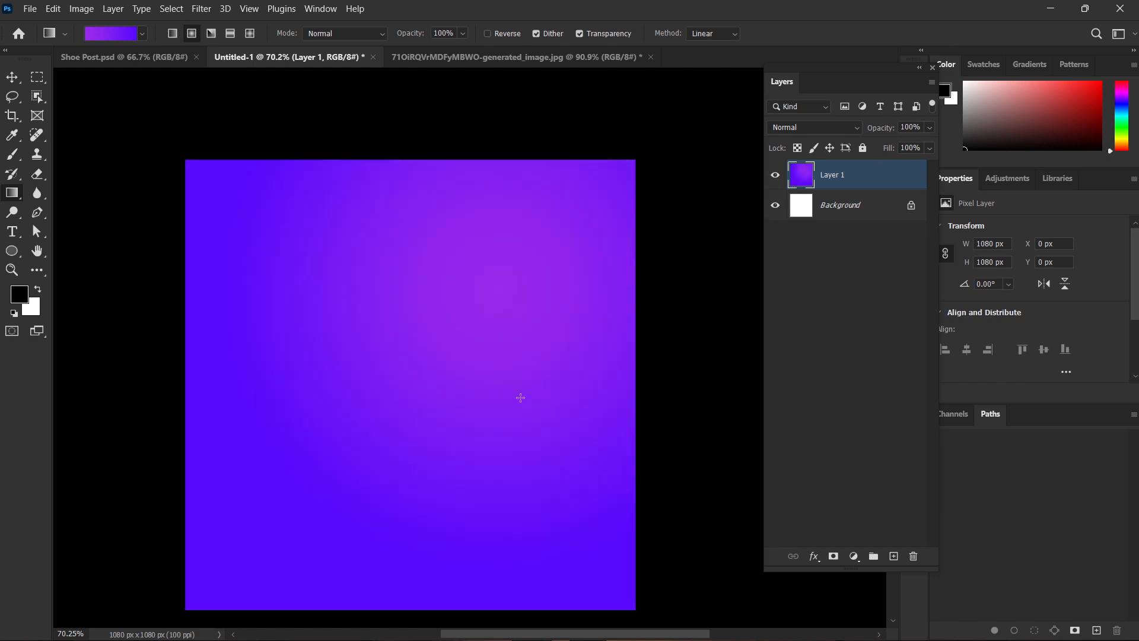
scroll(520, 398, down, 1)
drag(530, 325, 198, 377)
drag(268, 294, 558, 324)
drag(522, 231, 243, 332)
drag(308, 286, 638, 356)
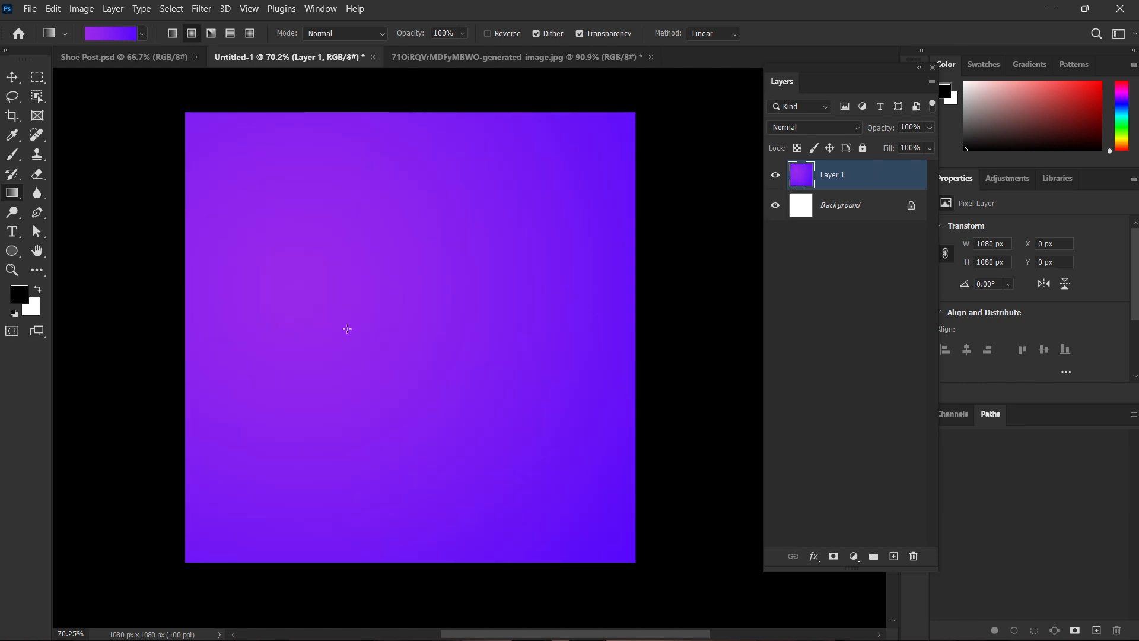
drag(465, 291, 297, 236)
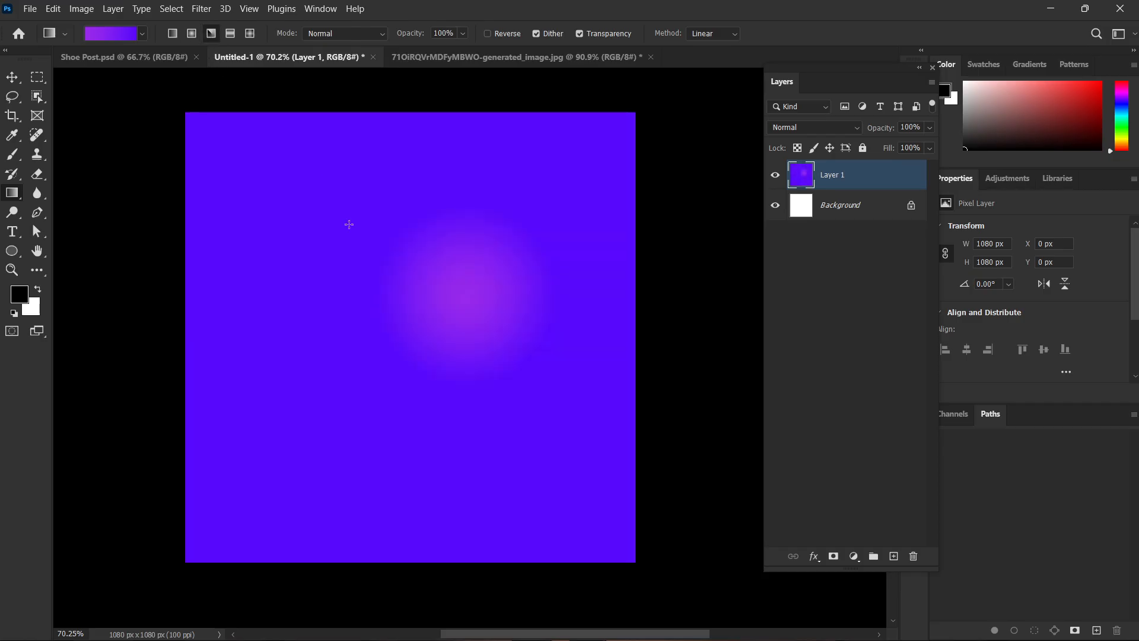
Fill Layer 1 with several Angle gradients in different directions, and replace them with a diagonal Reflected gradient starting near the upper edge.
drag(392, 340, 390, 91)
drag(306, 232, 629, 346)
drag(665, 181, 148, 366)
click(230, 35)
drag(295, 117, 510, 368)
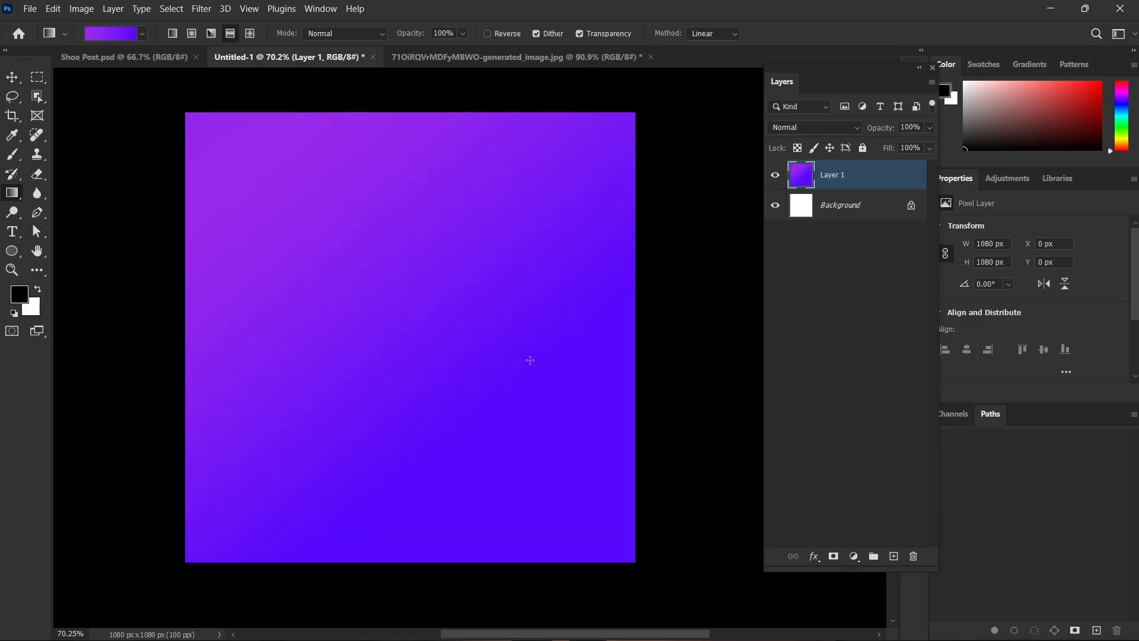
Redraw the Reflected gradient on Layer 1 in several directions, and replace it with a Diamond gradient centred near the canvas middle.
drag(624, 239, 385, 480)
drag(481, 477, 321, 207)
drag(168, 381, 592, 294)
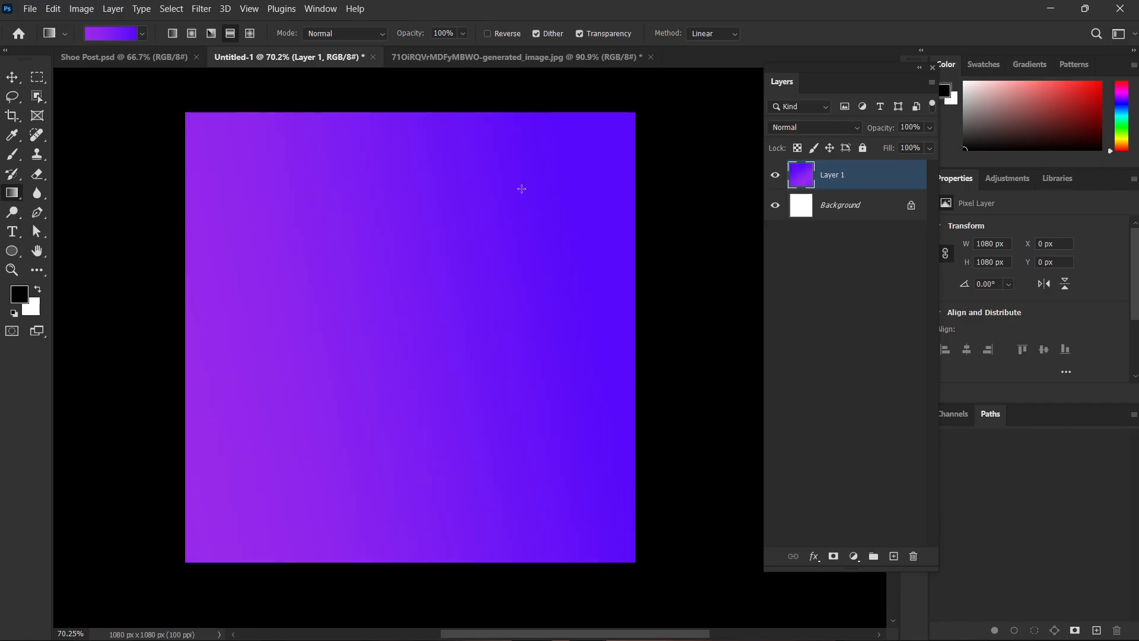
drag(523, 186, 400, 85)
click(250, 34)
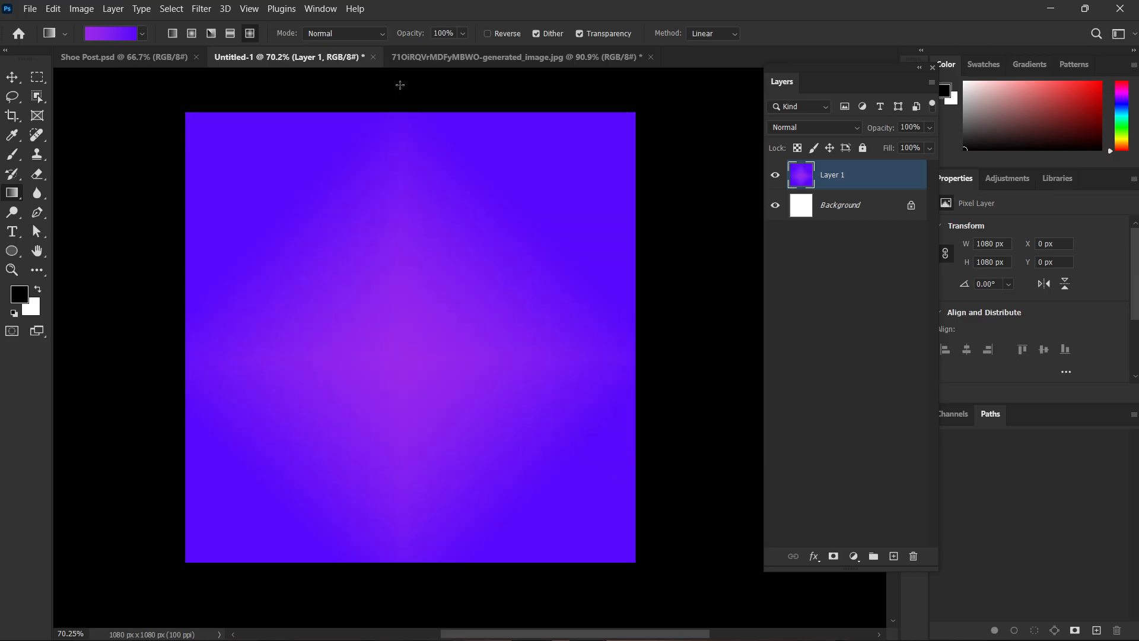
Undo the last Diamond gradients on Layer 1 and try to draw another gradient with no layer selected.
key(ctrl+z)
key(ctrl+z)
click(298, 259)
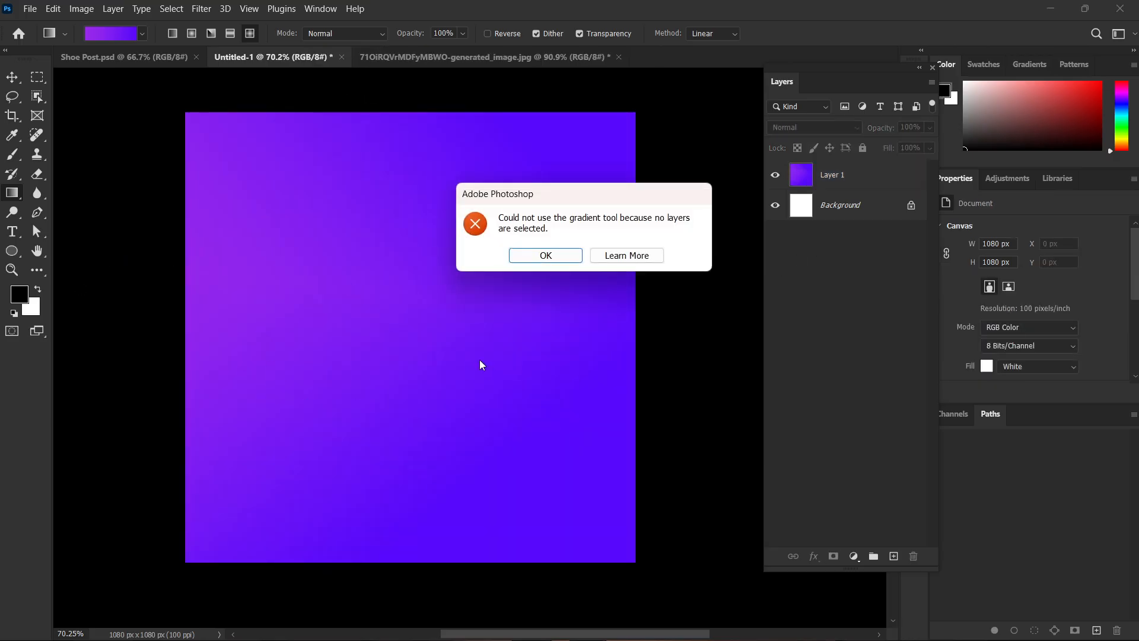
click(541, 258)
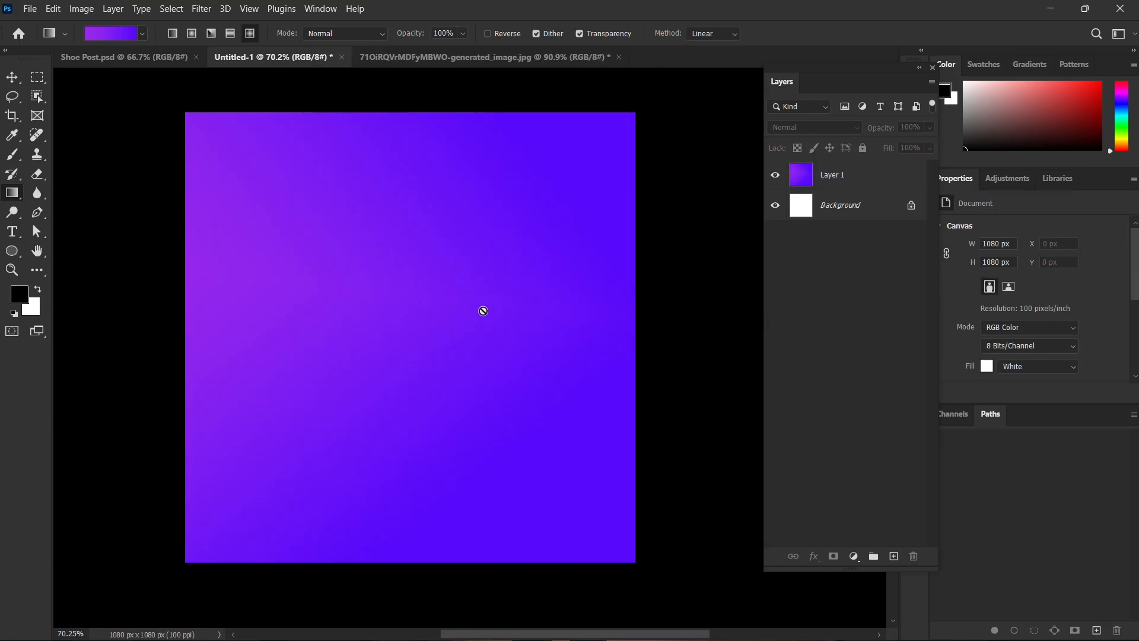
Delete Layer 1 so that only the white Background layer remains.
scroll(483, 311, up, 1)
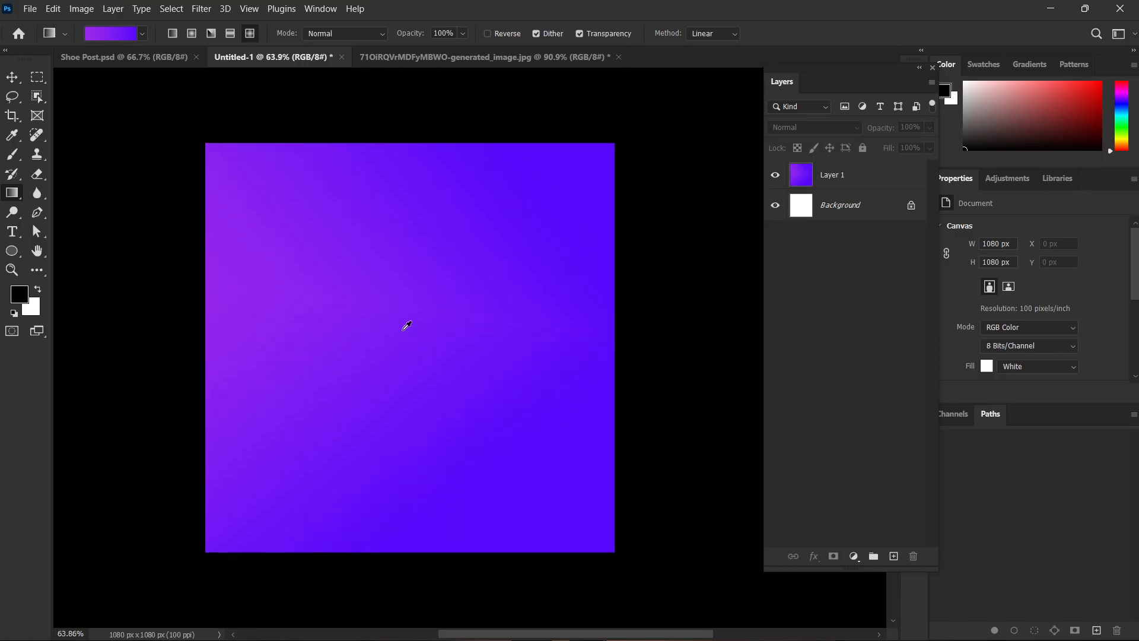
scroll(404, 331, down, 1)
drag(455, 314, 451, 313)
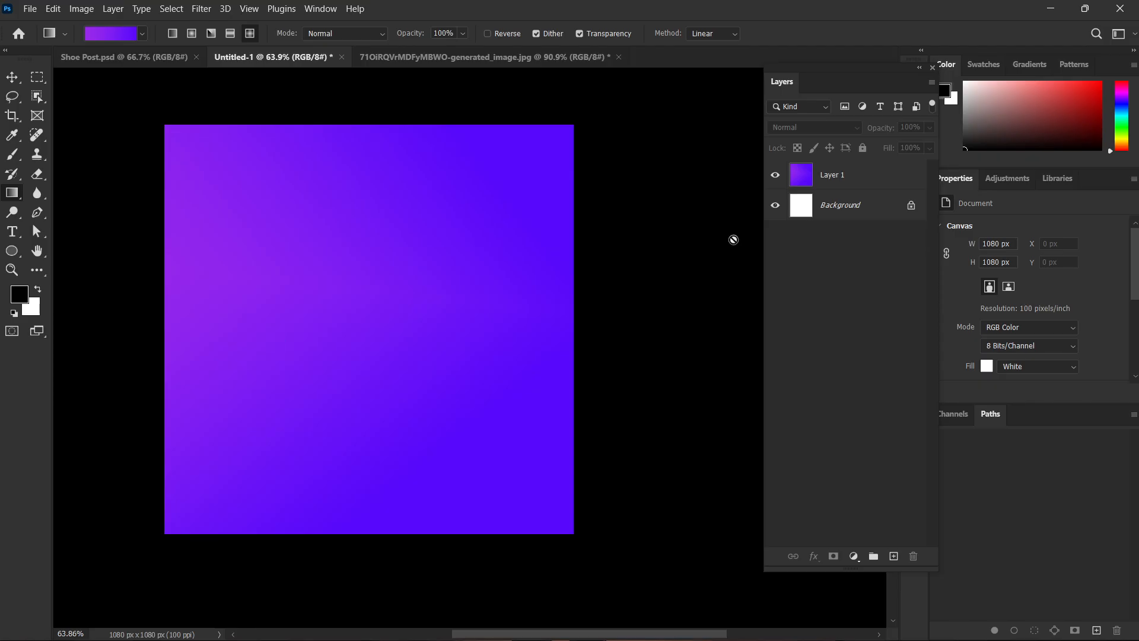
click(895, 177)
key(Delete)
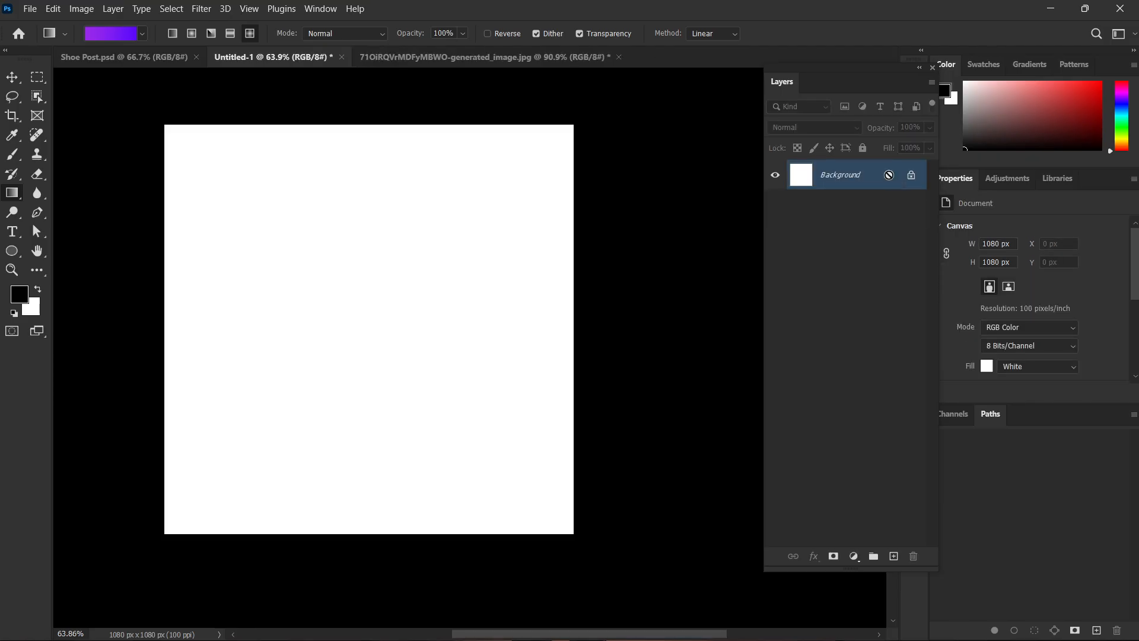
drag(649, 218, 679, 220)
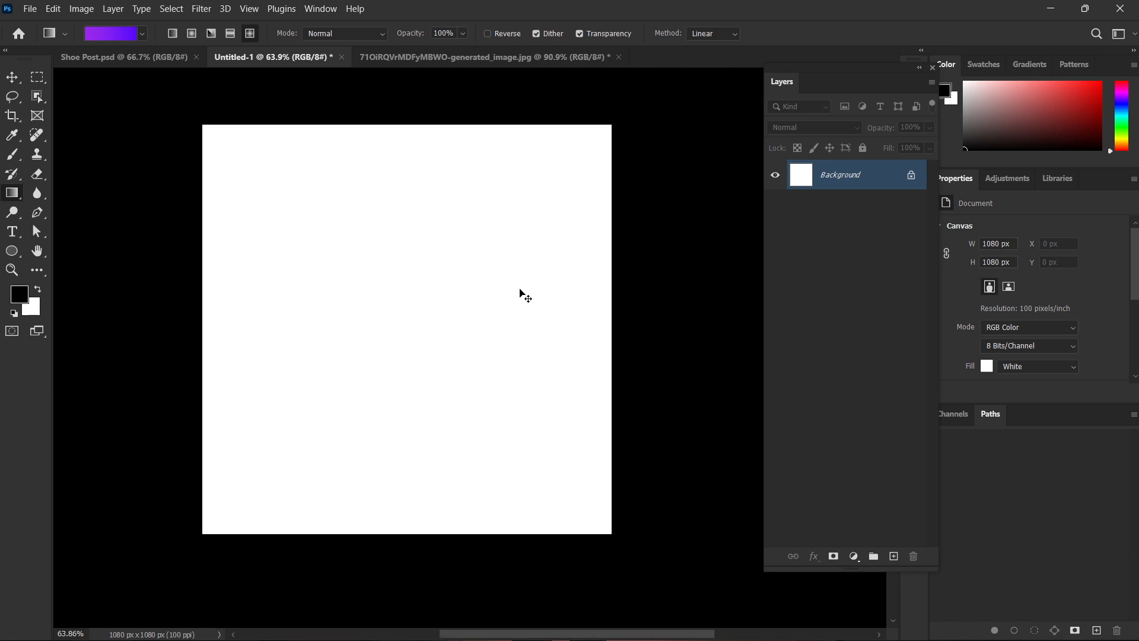
Place the MS image from the Downloads folder as an embedded layer at its default size and position.
key(ctrl+shift+p)
scroll(394, 301, down, 10)
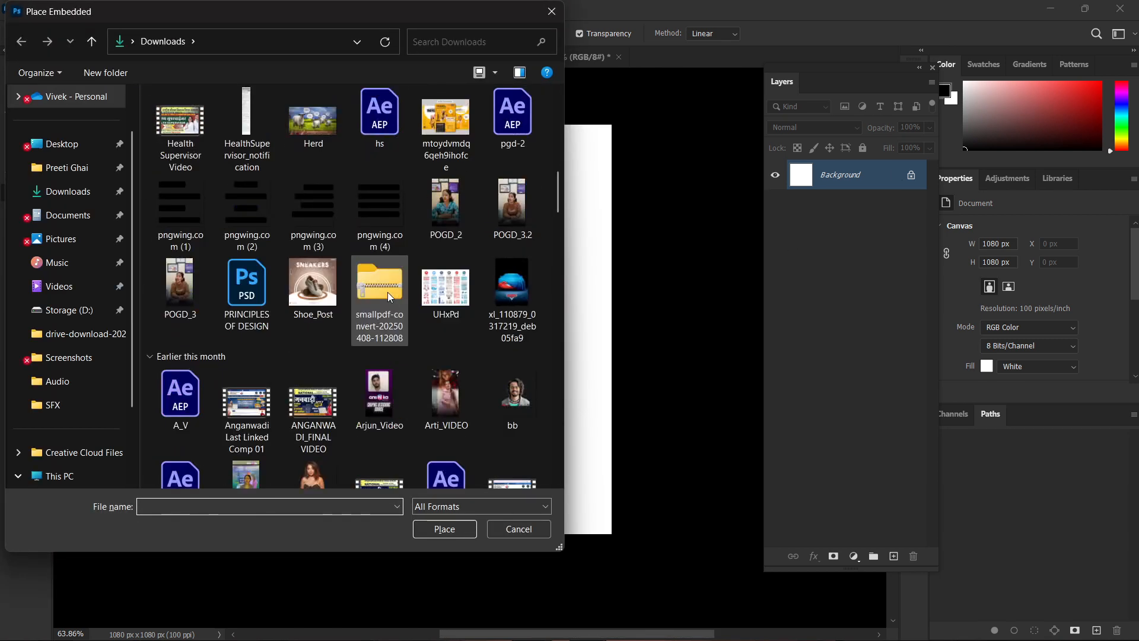
scroll(387, 292, down, 6)
scroll(307, 291, up, 5)
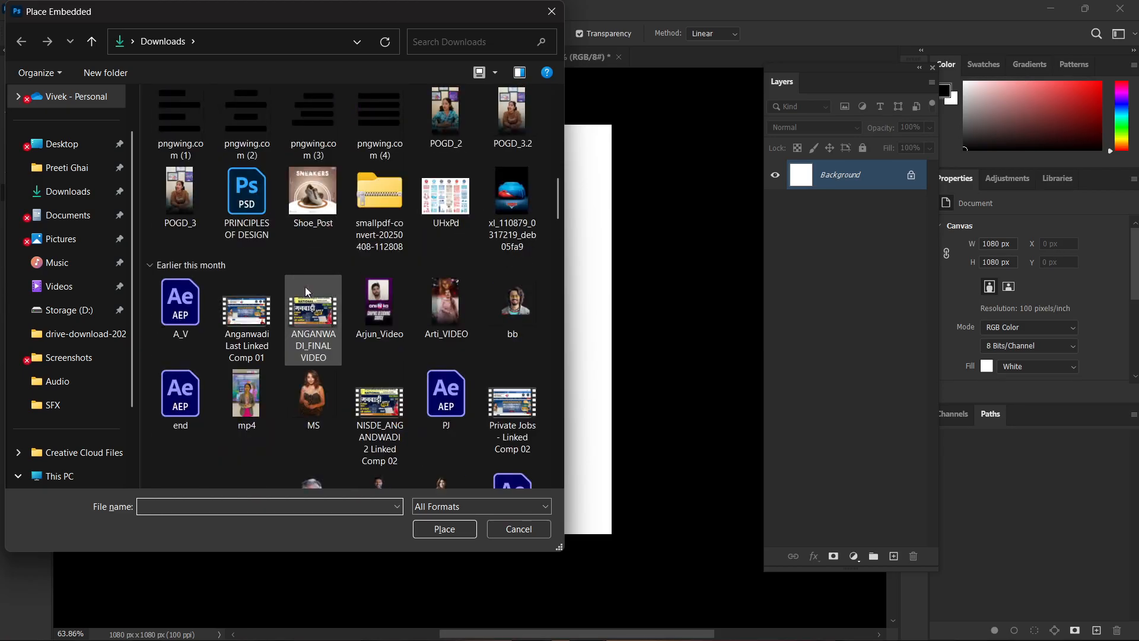
double_click(310, 390)
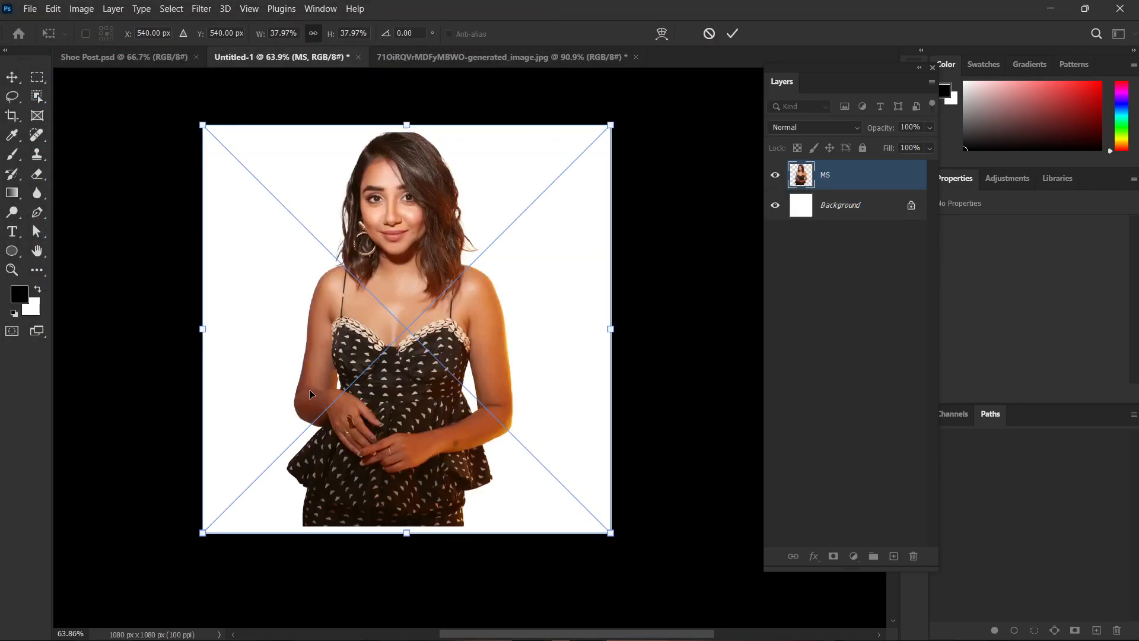
key(Return)
Rasterize the MS layer and add a layer mask to it.
right_click(868, 181)
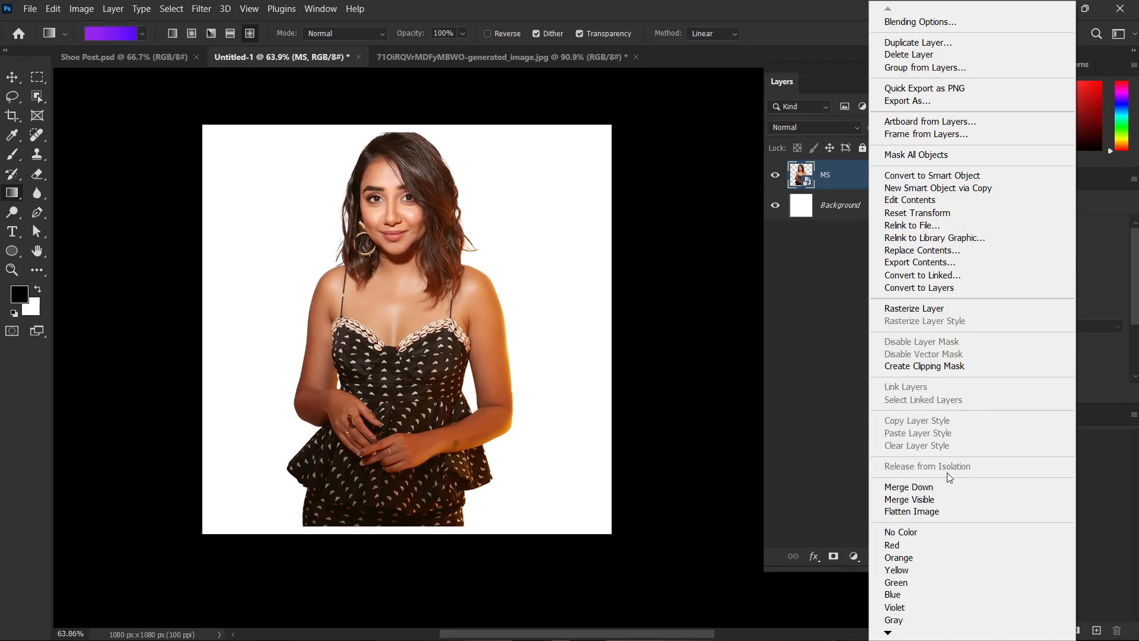
click(924, 309)
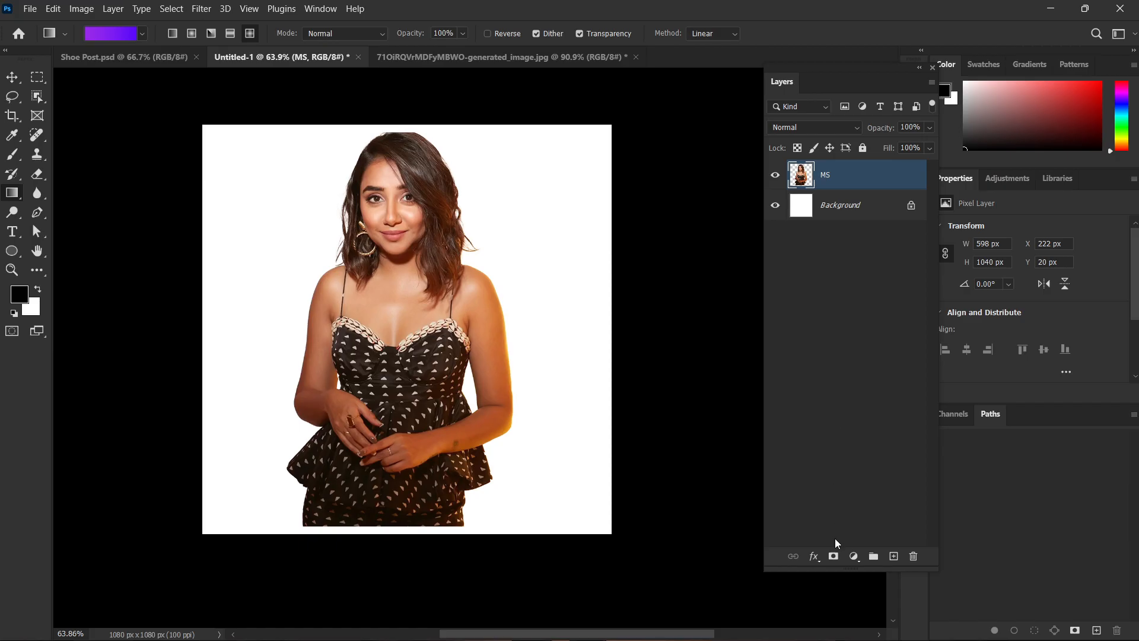
click(833, 556)
scroll(424, 329, down, 1)
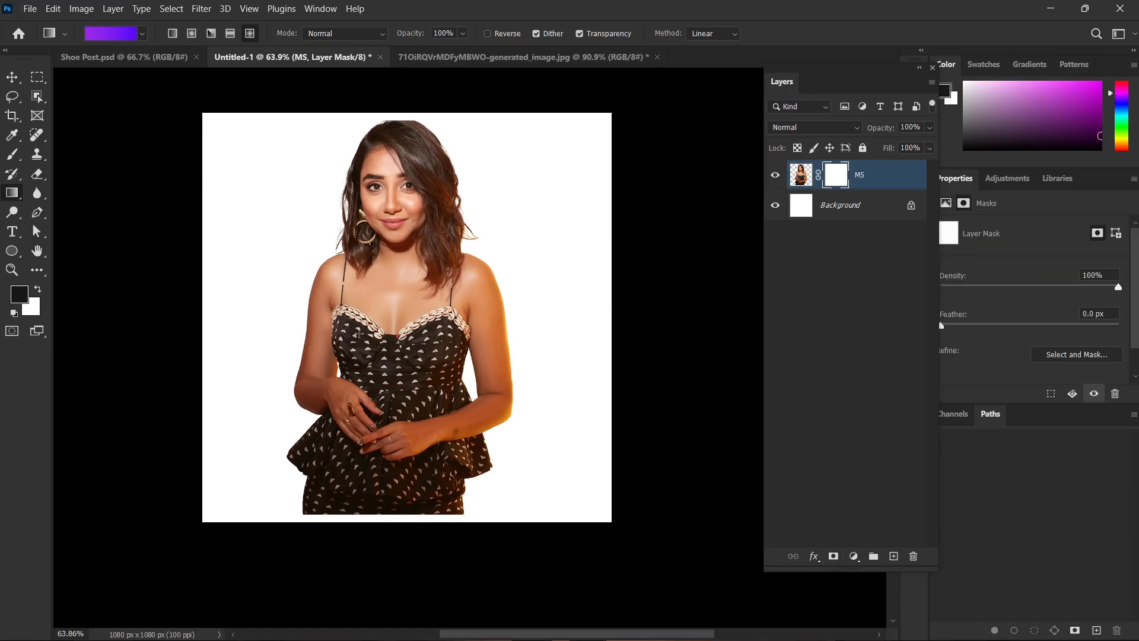
Brush over the figure's lower body on the MS layer mask to fade it, and undo the stroke.
key(b)
mouse_move(508, 483)
mouse_down()
mouse_move(455, 495)
mouse_move(453, 510)
mouse_move(511, 497)
mouse_move(606, 530)
mouse_move(307, 492)
mouse_up()
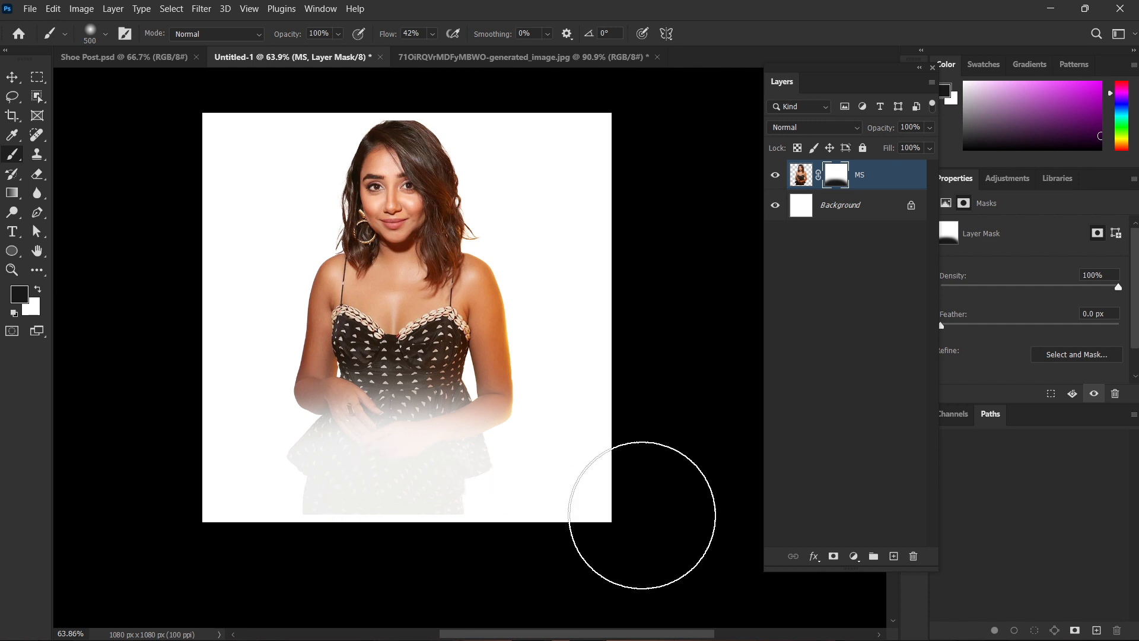
key(ctrl+z)
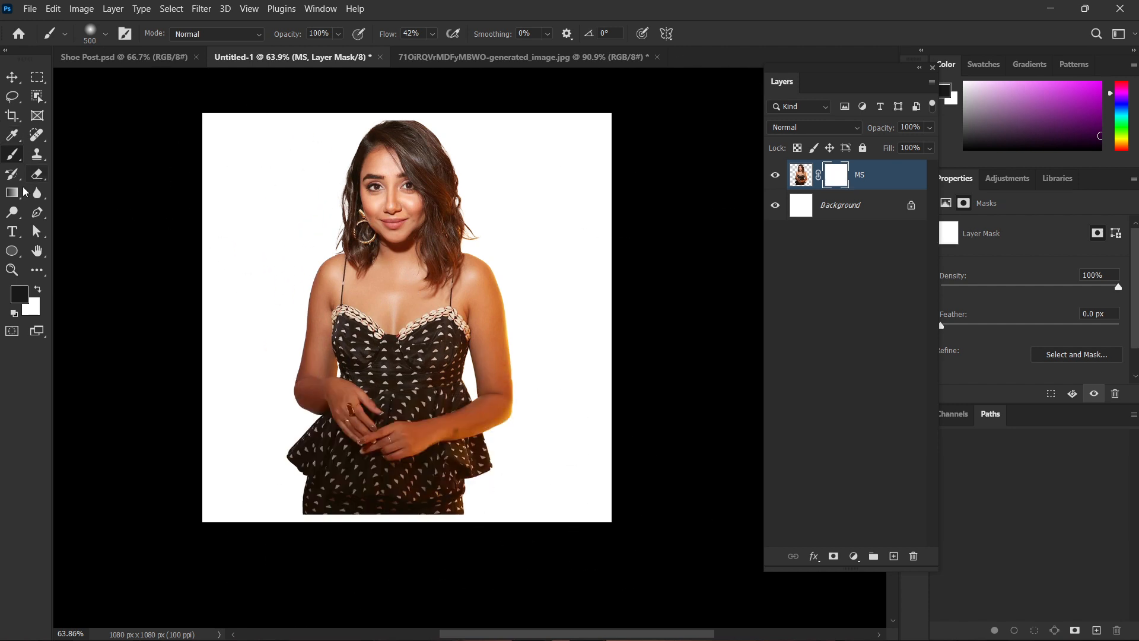
Select the Gradient Tool and load the Foreground to Transparent preset from the Basics group into the Gradient Editor.
click(12, 193)
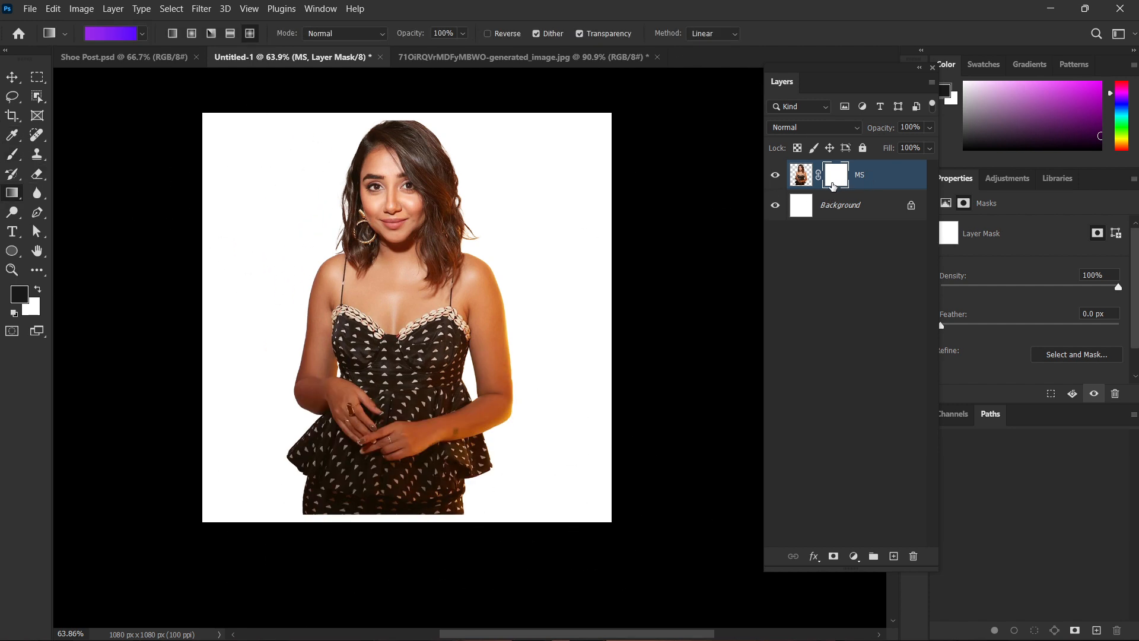
click(142, 33)
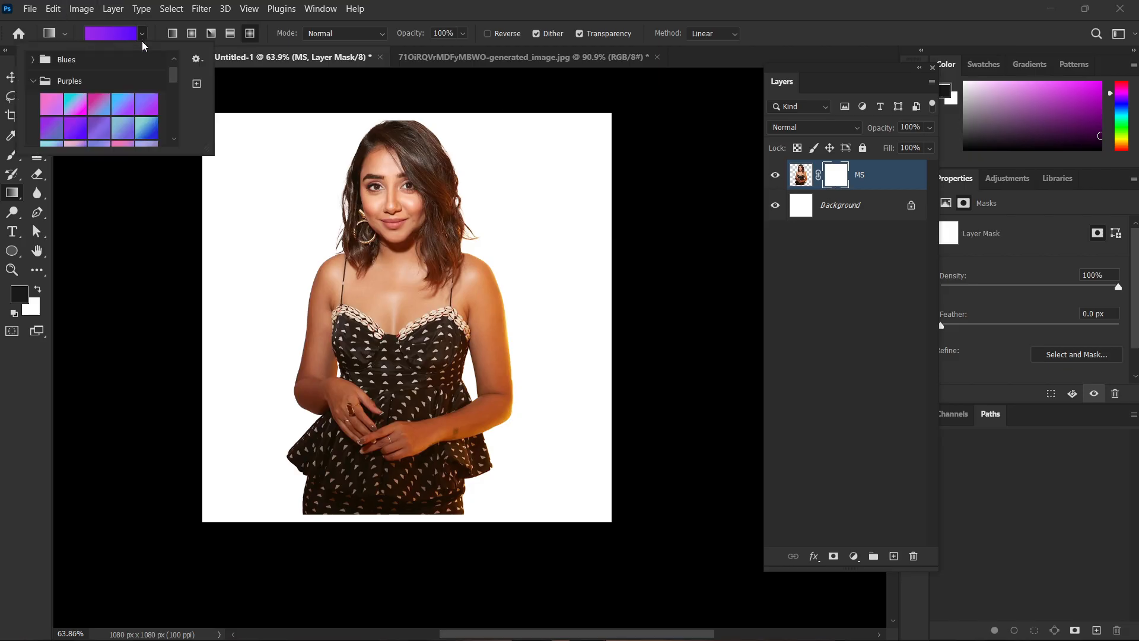
click(32, 59)
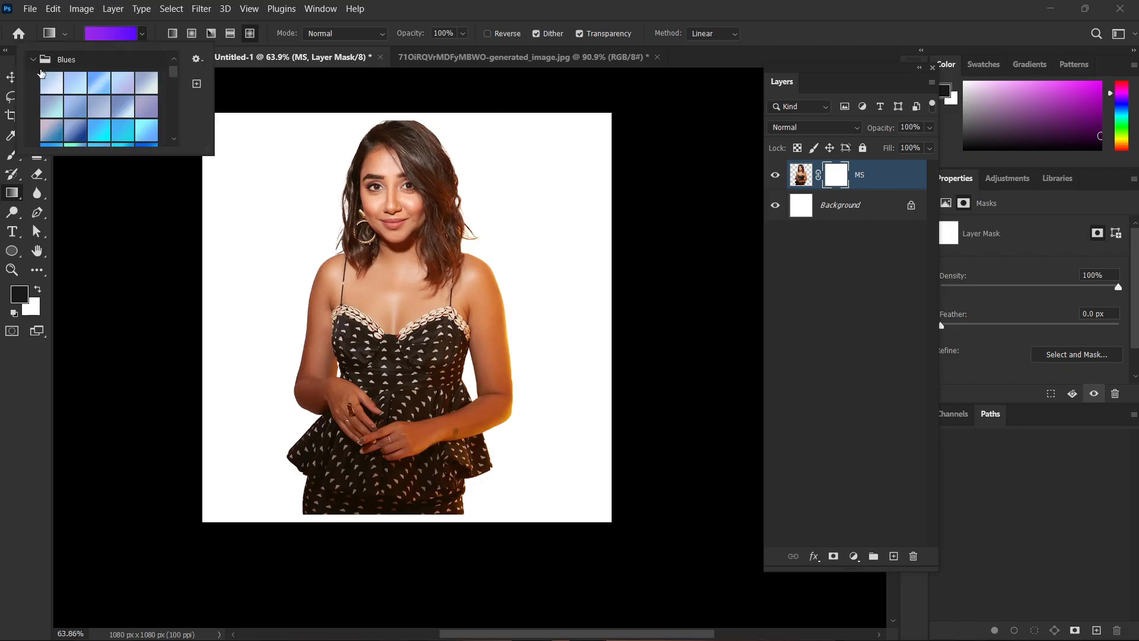
click(32, 59)
scroll(101, 102, up, 1)
click(34, 61)
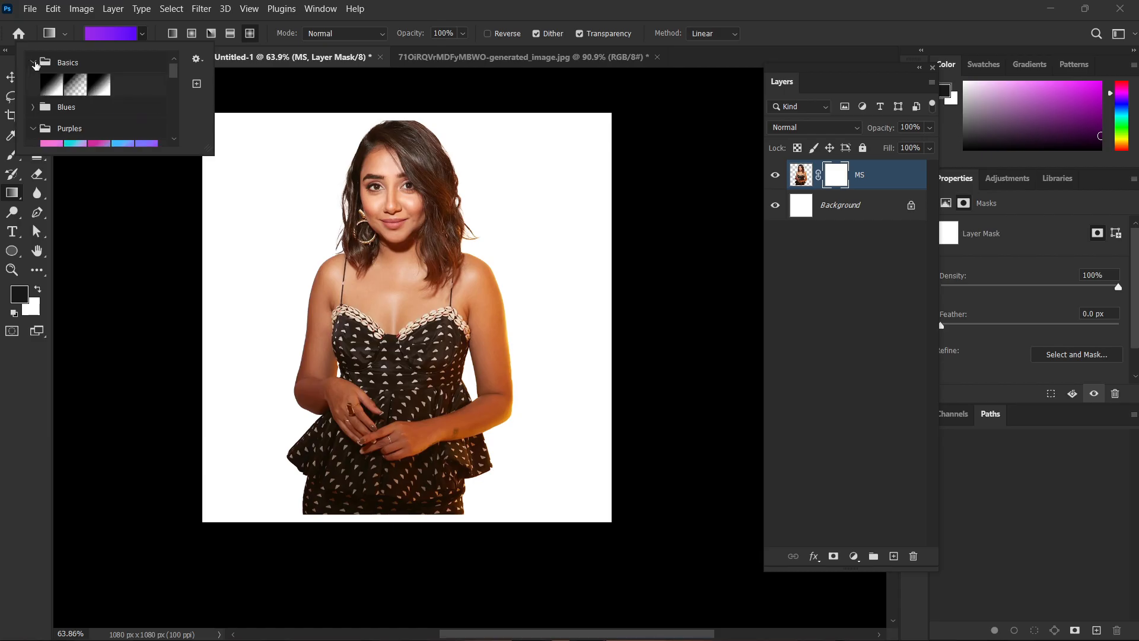
click(100, 34)
click(101, 36)
click(764, 142)
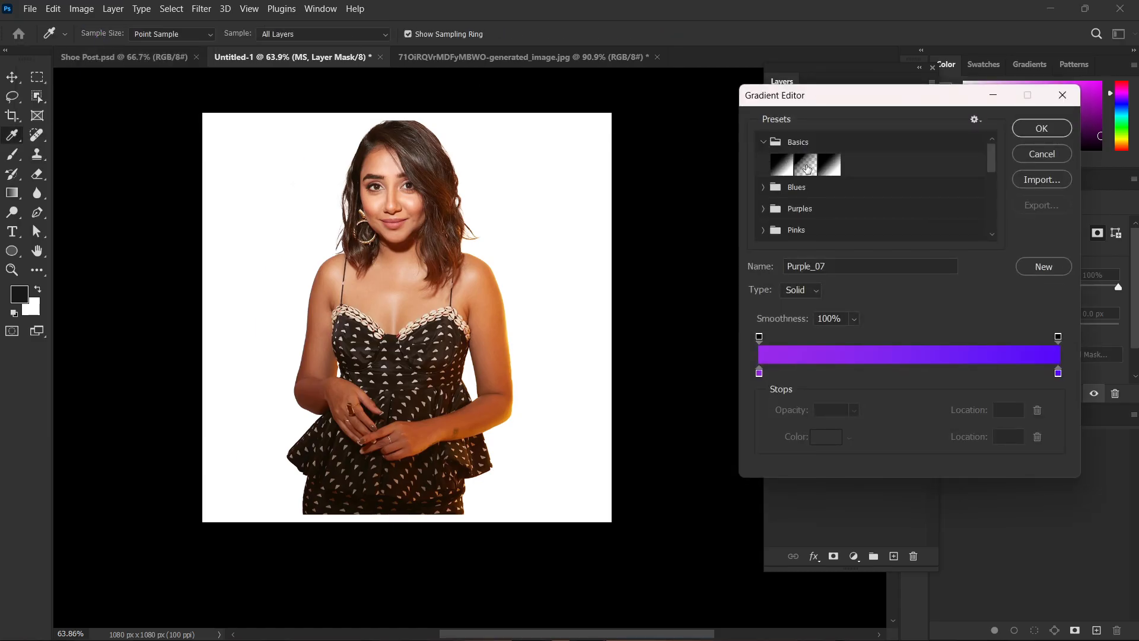
click(810, 169)
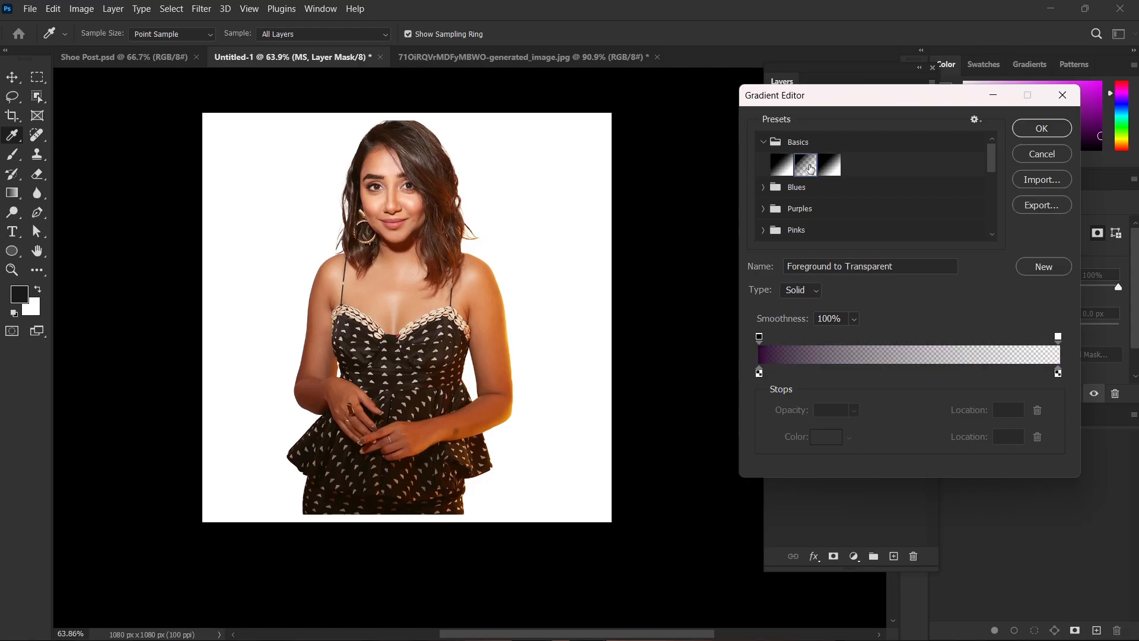
Set the gradient's starting colour stop to black (000000) and apply the edited gradient.
click(760, 373)
click(828, 437)
drag(835, 323, 941, 383)
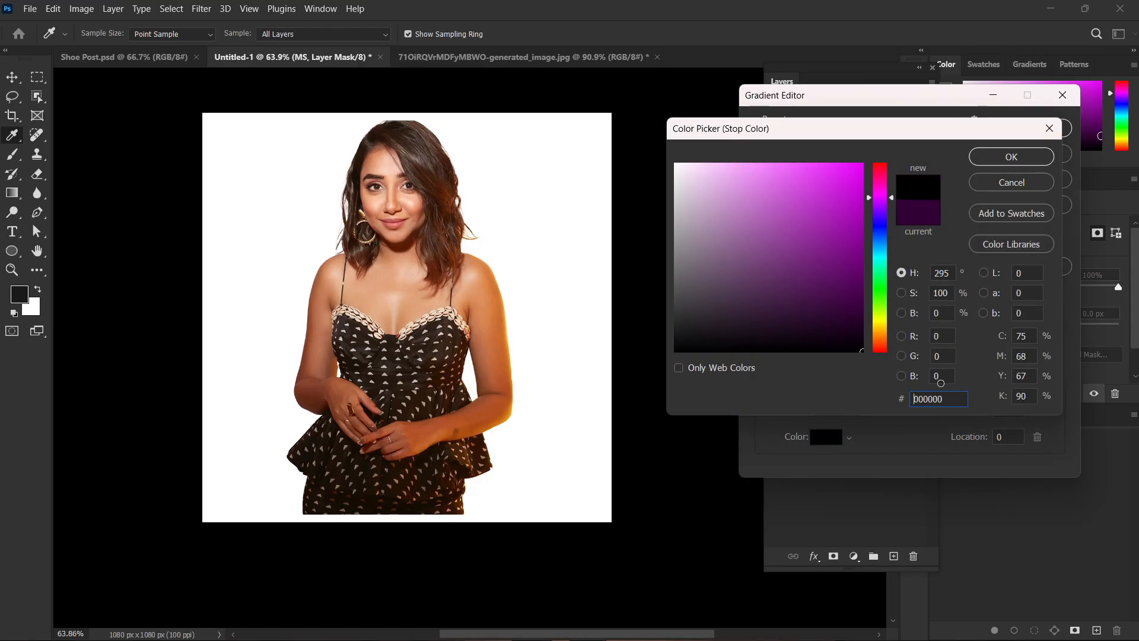
click(1008, 159)
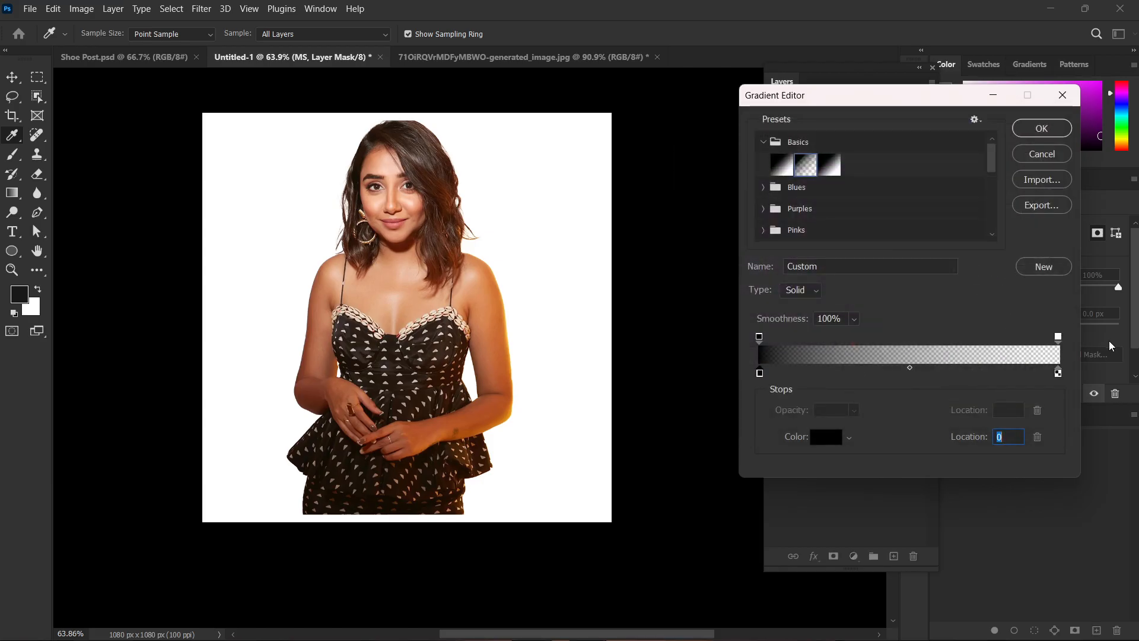
click(1049, 129)
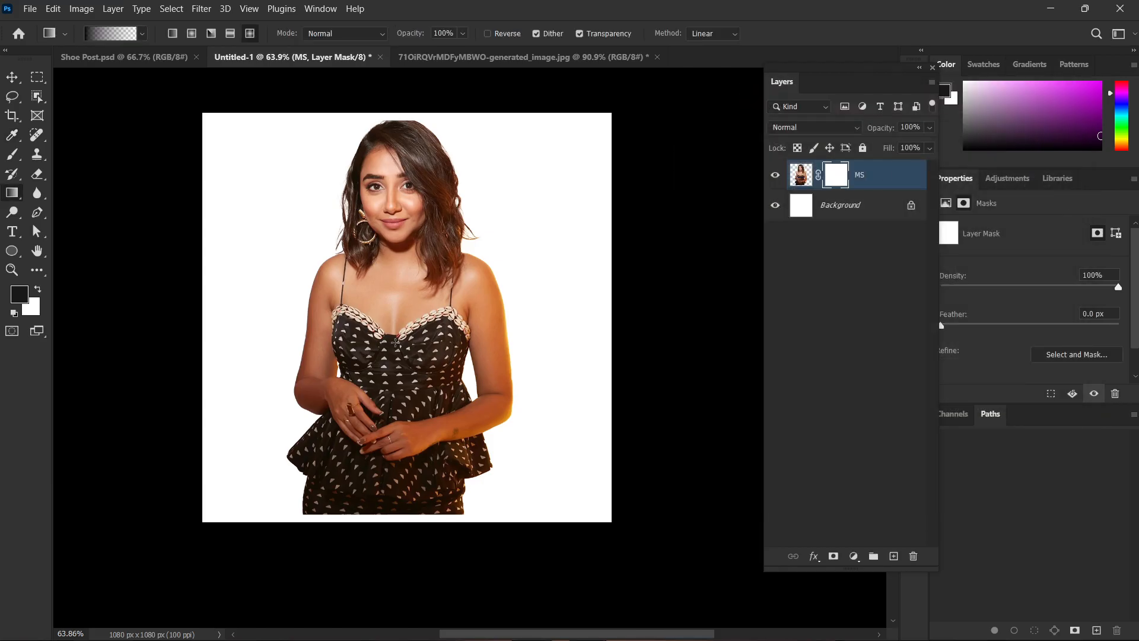
Fade the figure on the MS layer mask with Diamond gradients drawn upward from the lower canvas edge, undoing each one.
drag(389, 553, 390, 251)
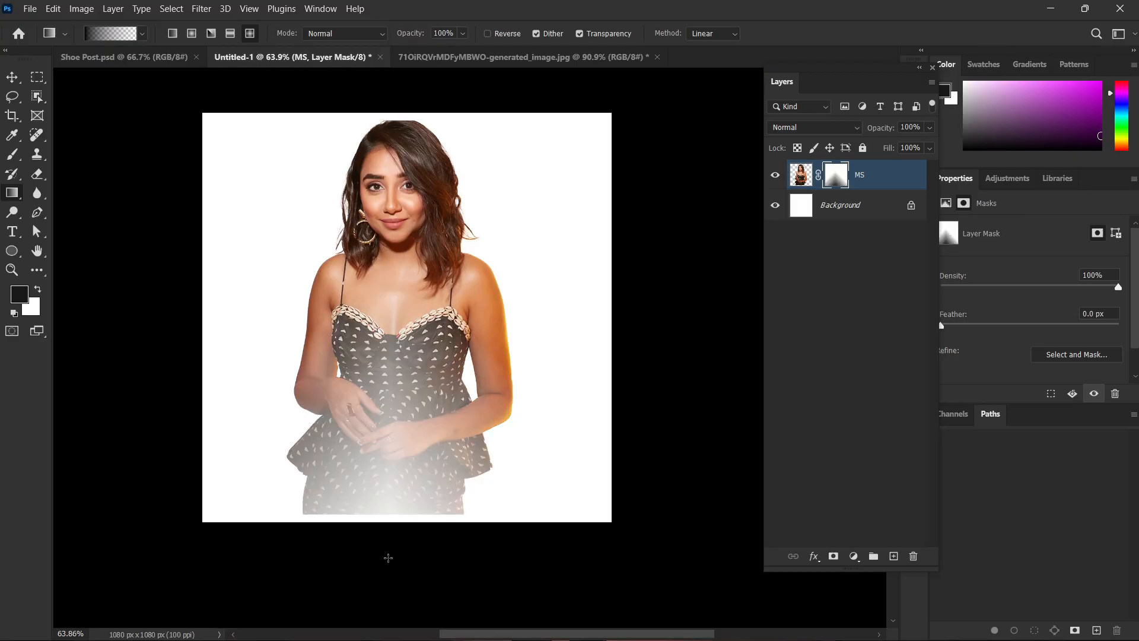
key(ctrl+z)
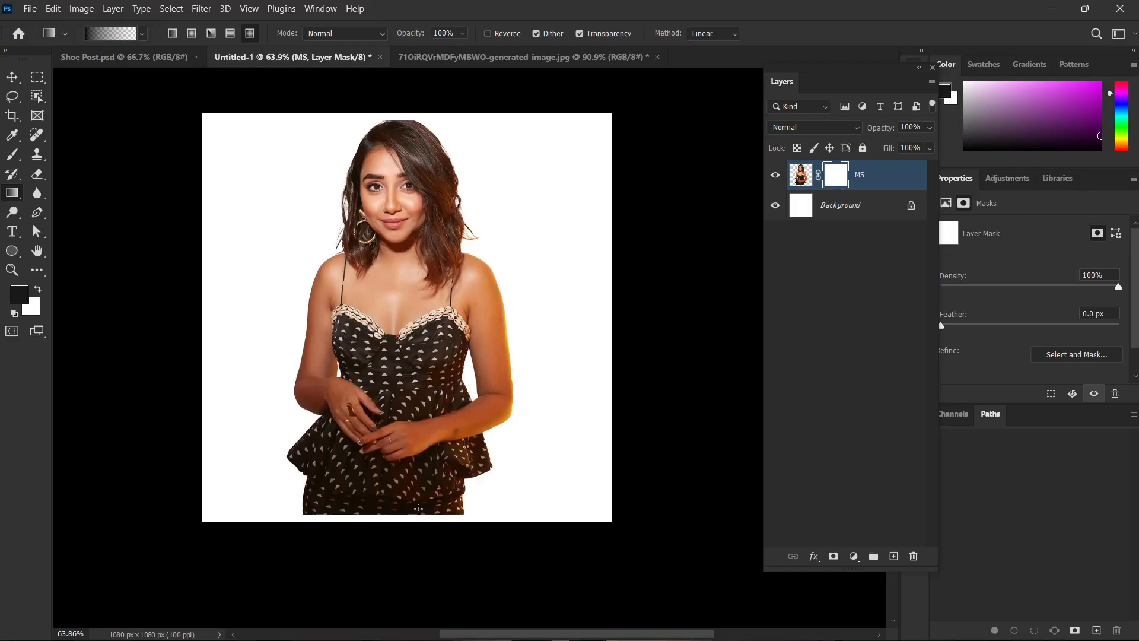
scroll(399, 499, down, 1)
drag(390, 514, 378, 225)
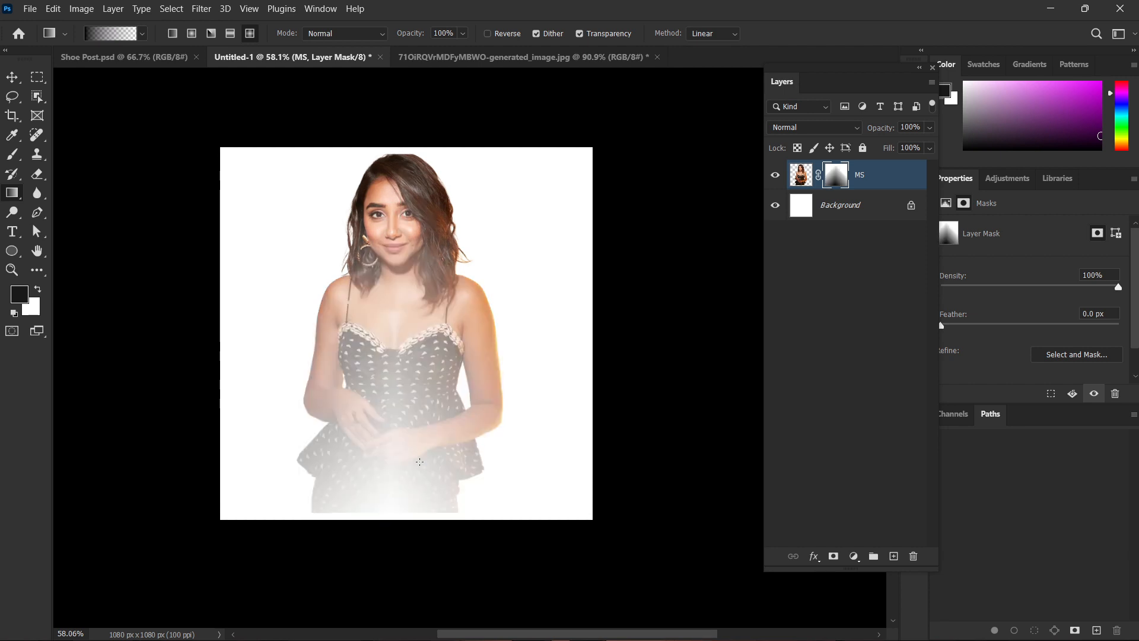
key(ctrl+z)
Draw a Diamond gradient on the MS mask from the lower canvas edge to beyond the upper edge, and undo it.
drag(404, 514, 407, 77)
scroll(420, 390, down, 2)
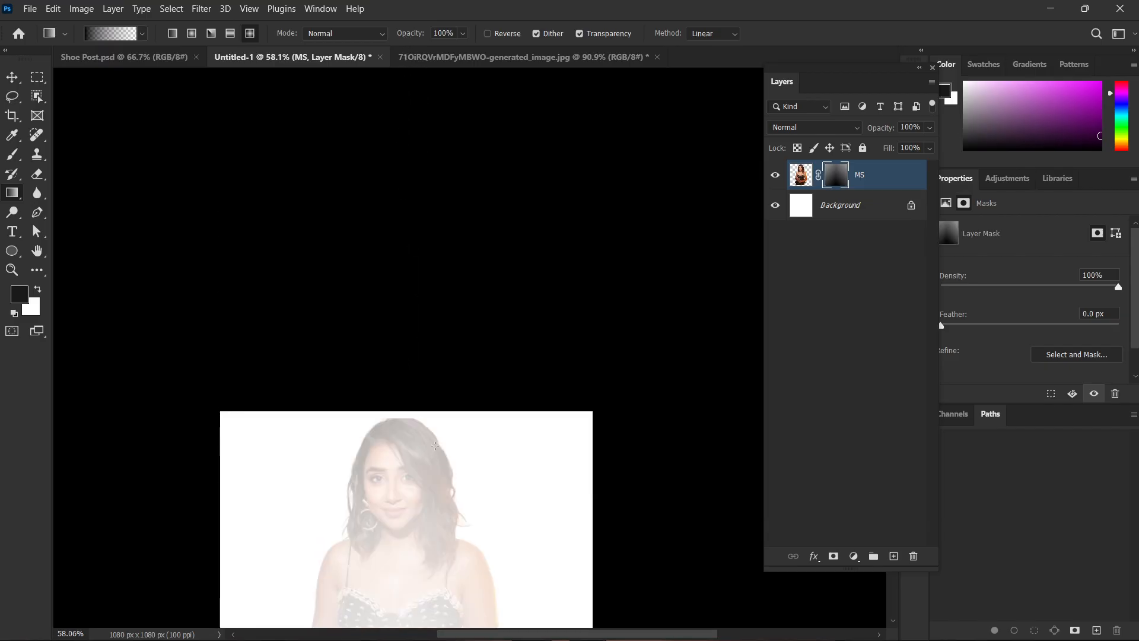
scroll(428, 504, down, 2)
key(ctrl+z)
scroll(416, 475, down, 3)
scroll(389, 455, up, 1)
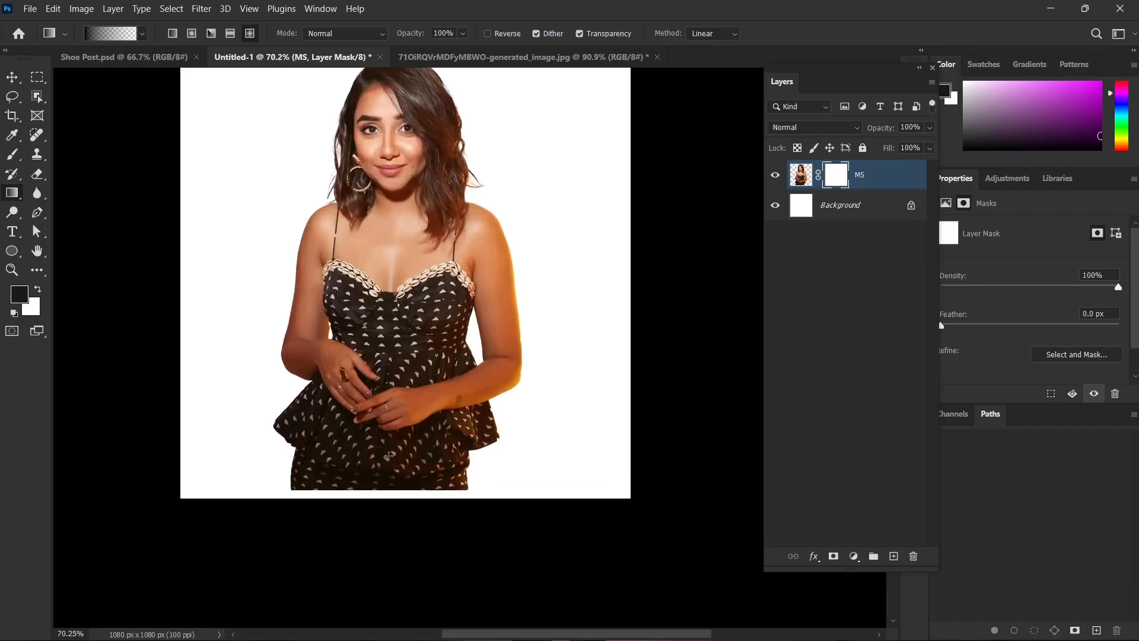
Try shorter and diagonal Diamond gradients on the MS mask from the lower edge and both upper sides, undoing each one.
drag(385, 491, 389, 276)
key(ctrl+z)
drag(392, 500, 392, 166)
key(ctrl+z)
drag(534, 216, 344, 255)
key(ctrl+z)
drag(216, 170, 451, 274)
key(ctrl+z)
drag(561, 133, 247, 303)
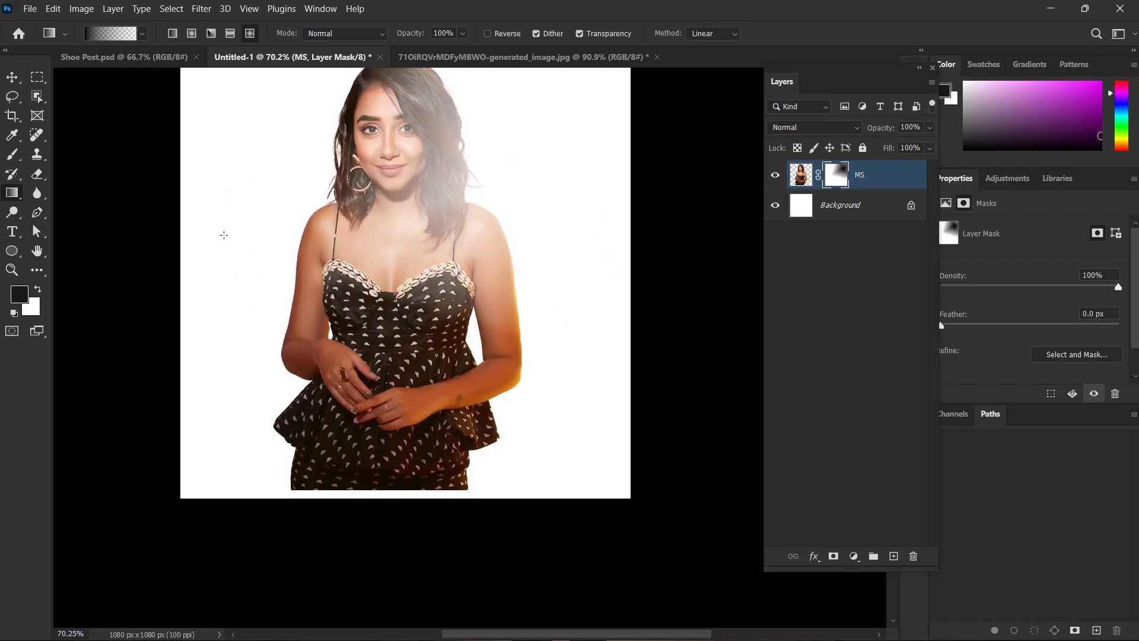
key(ctrl+z)
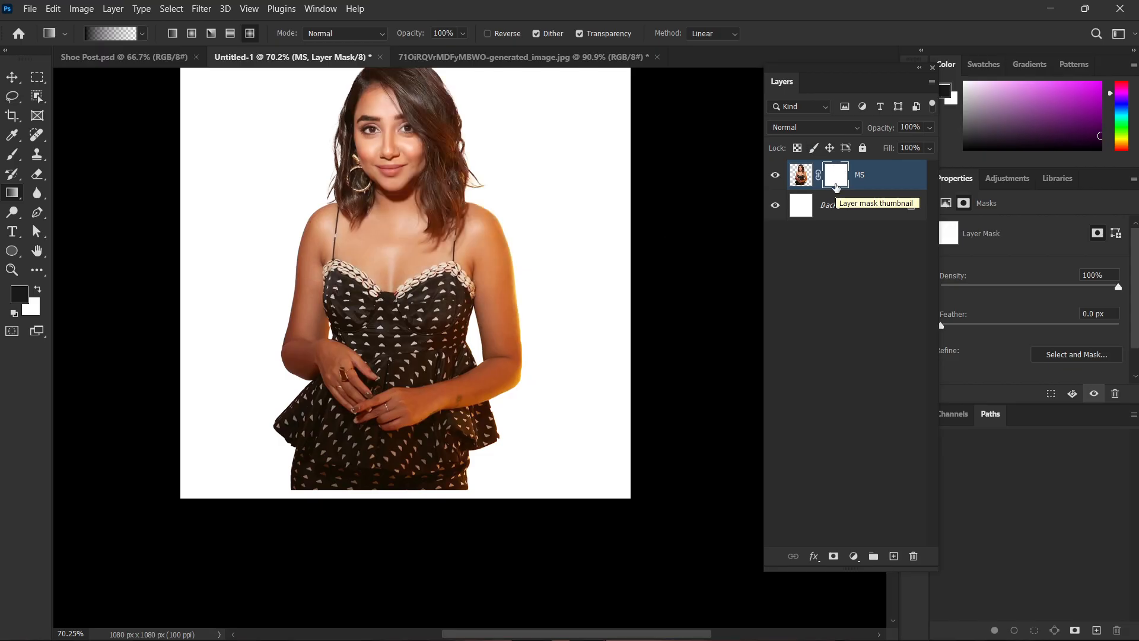
Delete the MS layer mask, draw the black-to-transparent gradient directly across the figure's face, and undo that gradient.
key(Delete)
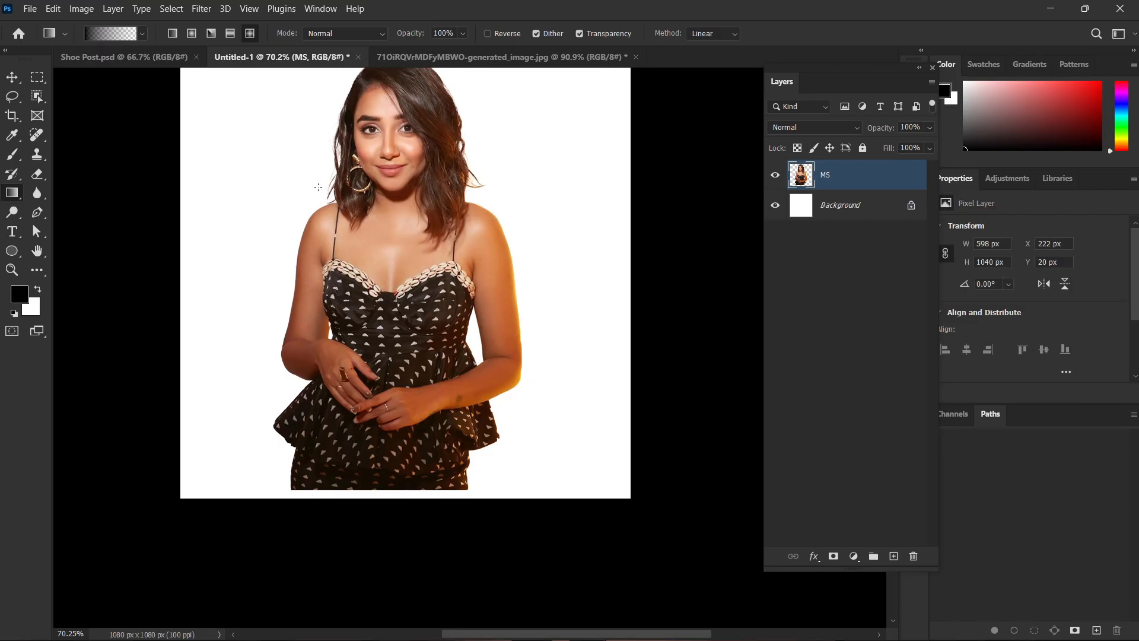
drag(318, 187, 509, 207)
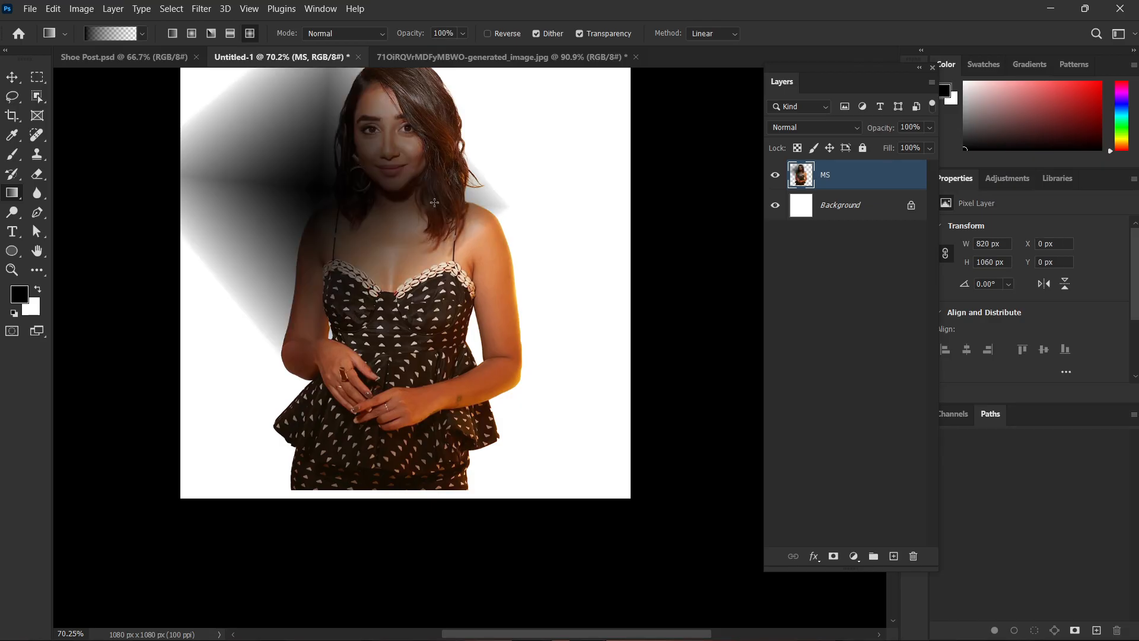
key(ctrl+z)
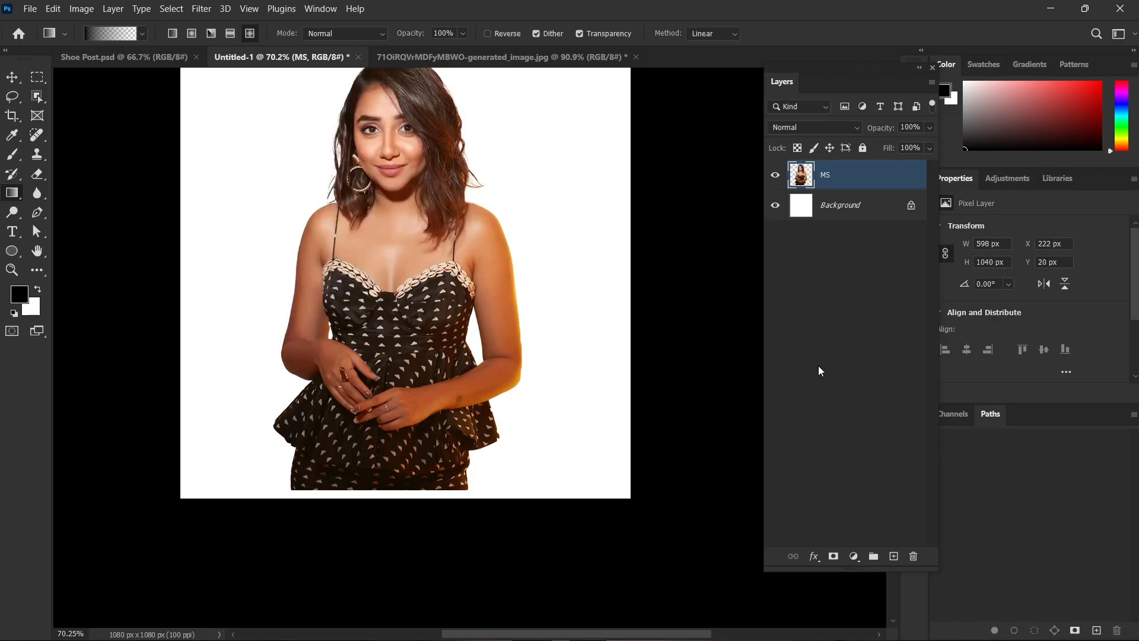
Add a layer mask to MS and draw tall Diamond gradients on it upward from the figure's lower edge, undoing each one.
click(834, 556)
scroll(482, 423, up, 2)
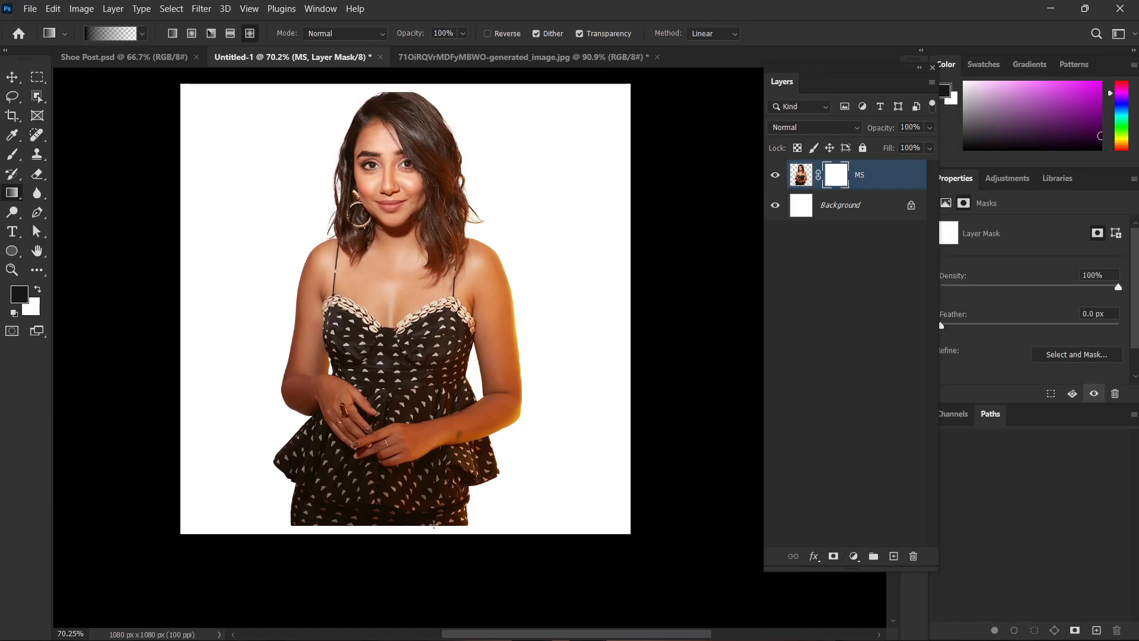
drag(435, 525, 424, 156)
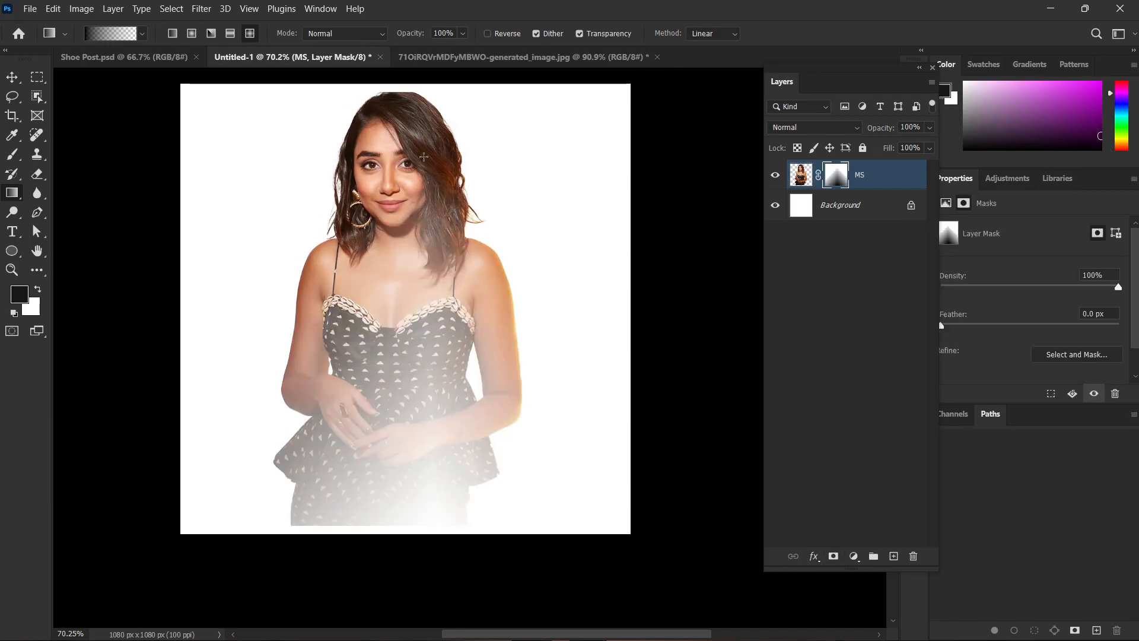
key(ctrl+z)
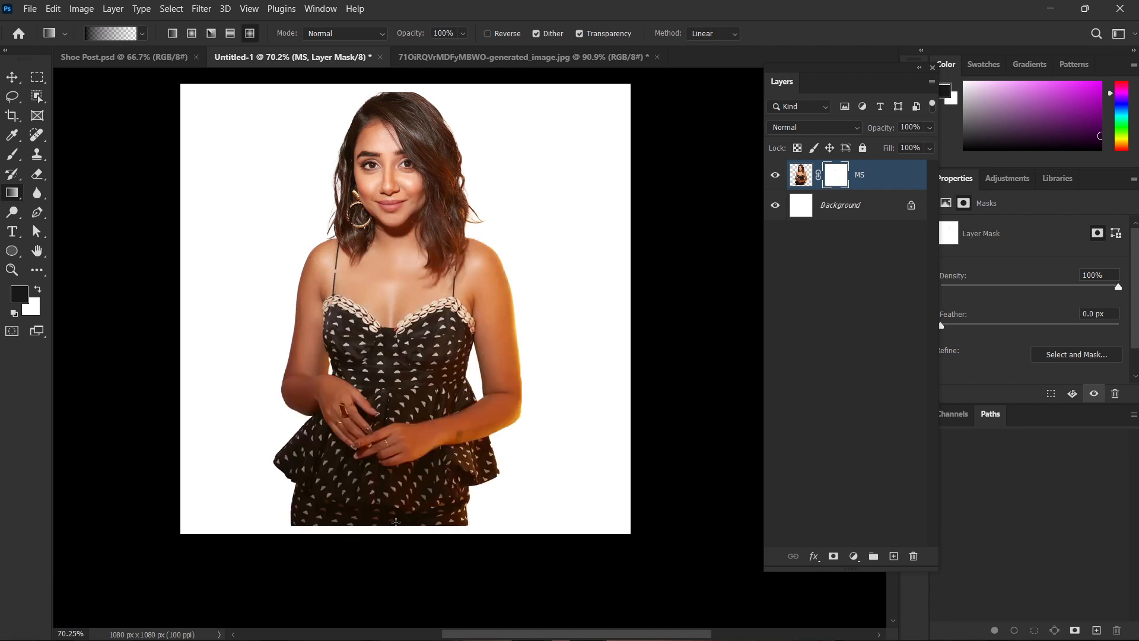
drag(400, 532, 400, 90)
key(ctrl+z)
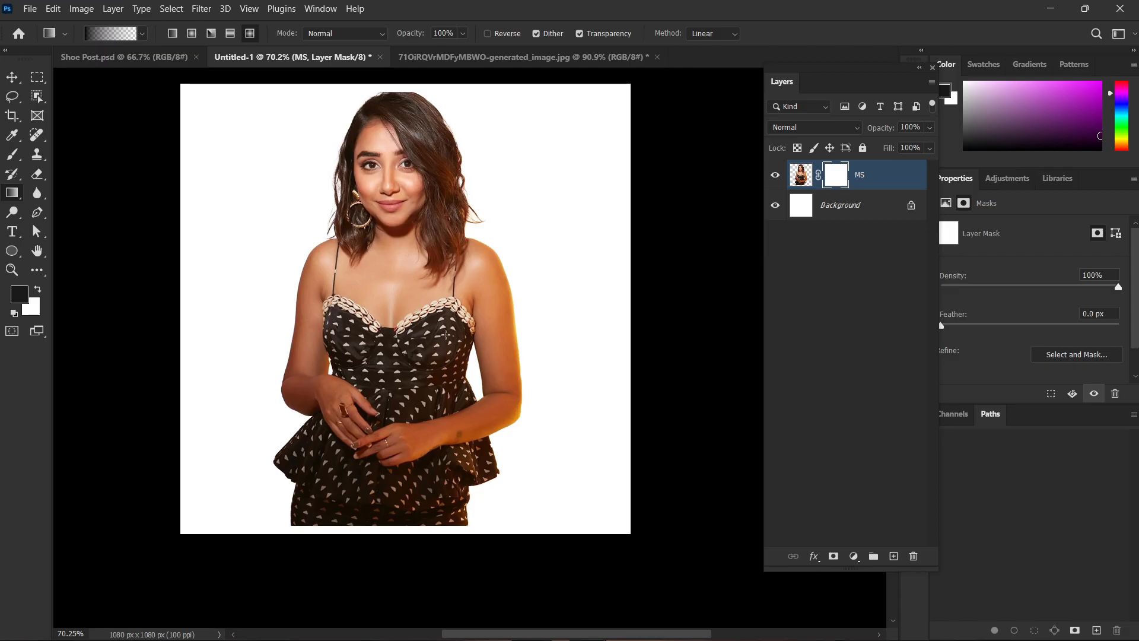
Switch to the Move tool and delete the layer mask from the MS layer.
key(v)
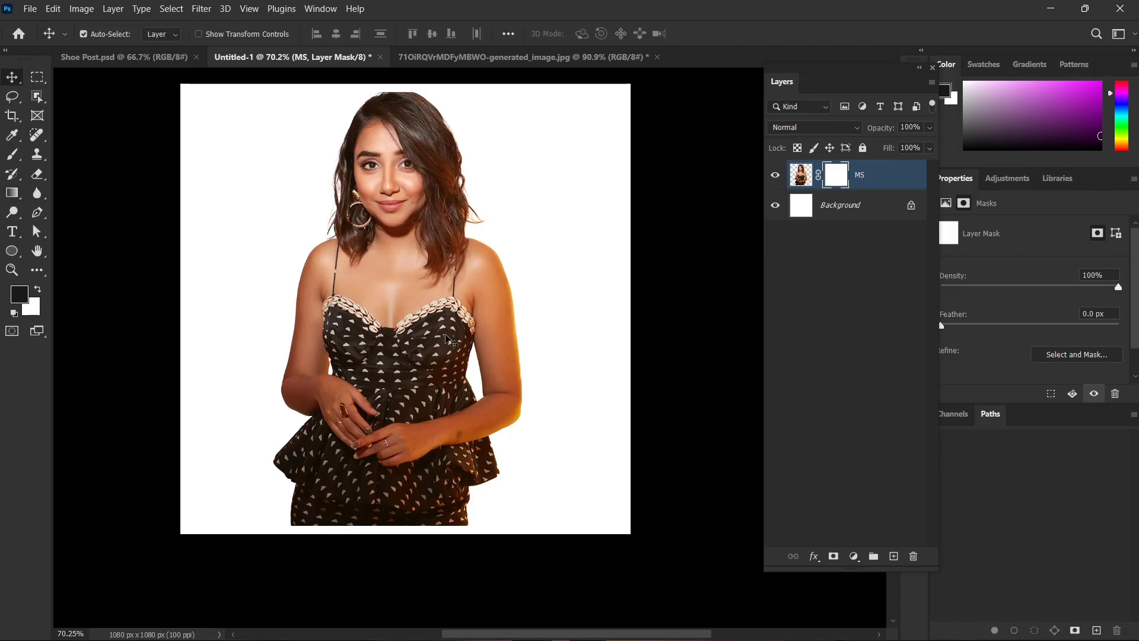
scroll(451, 342, up, 1)
click(862, 308)
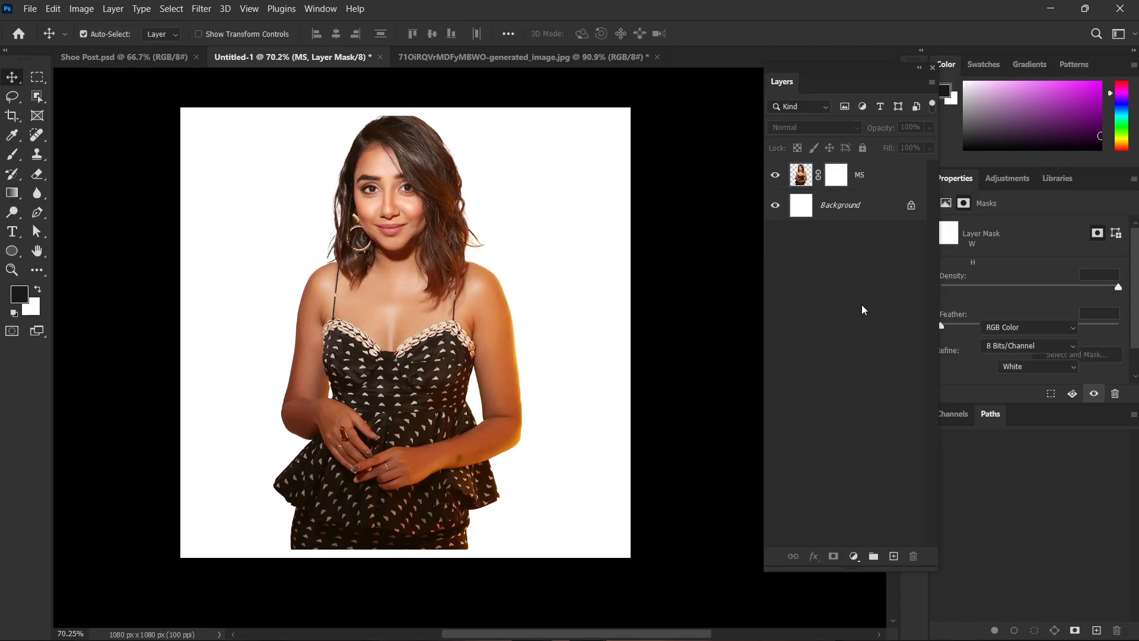
click(832, 179)
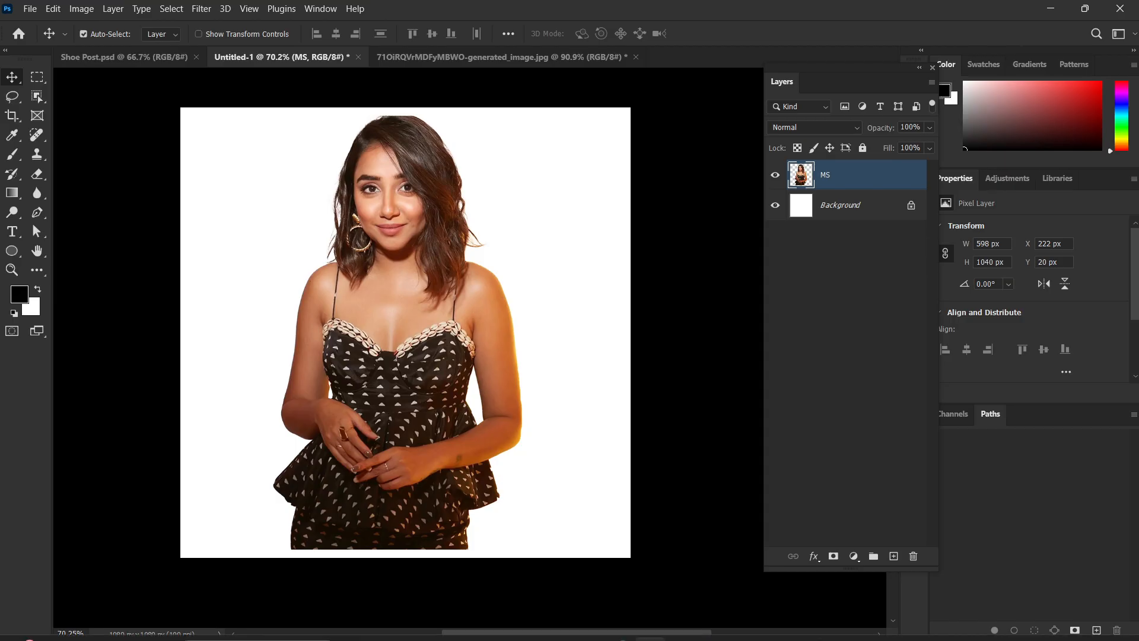
Switch to File Explorer and open the Downloads folder.
key(super+d)
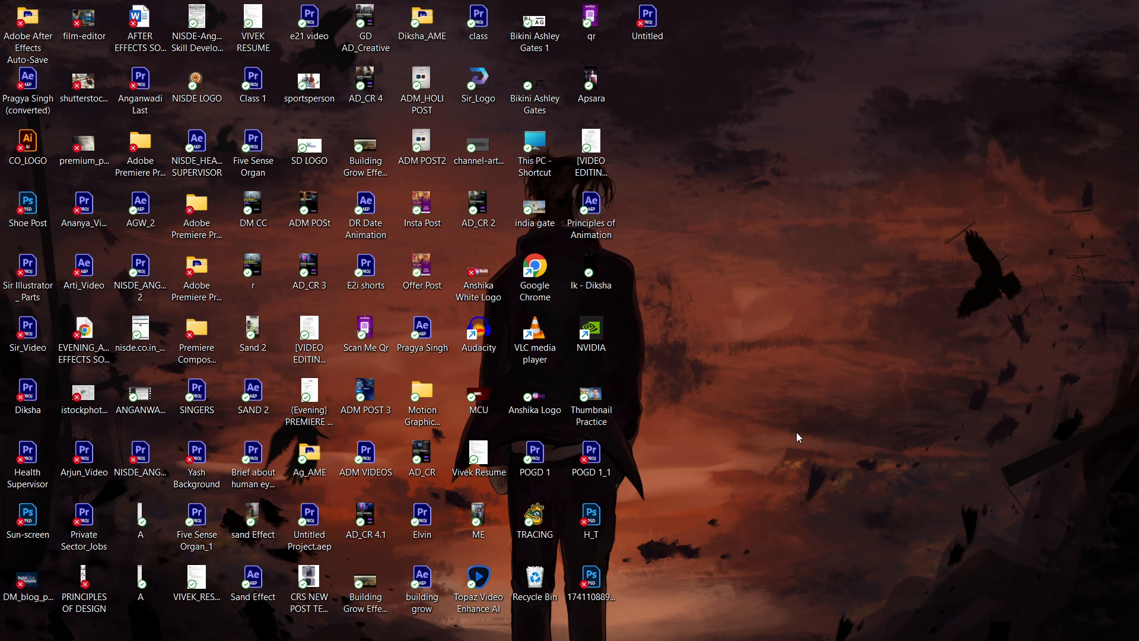
key(alt+Tab)
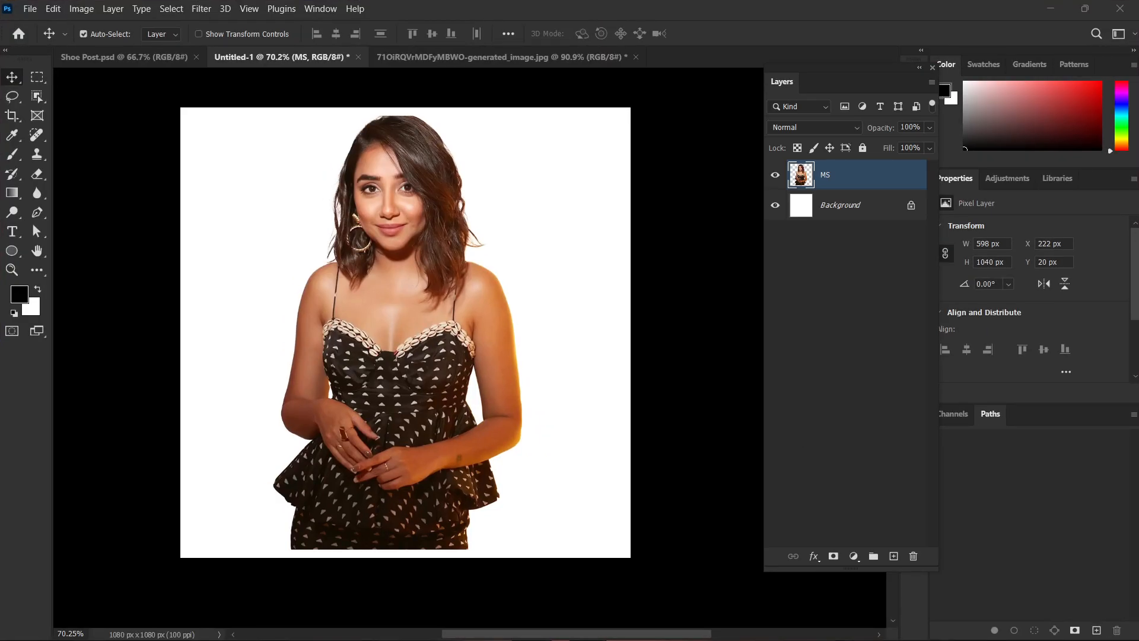
key(super+Tab)
click(487, 624)
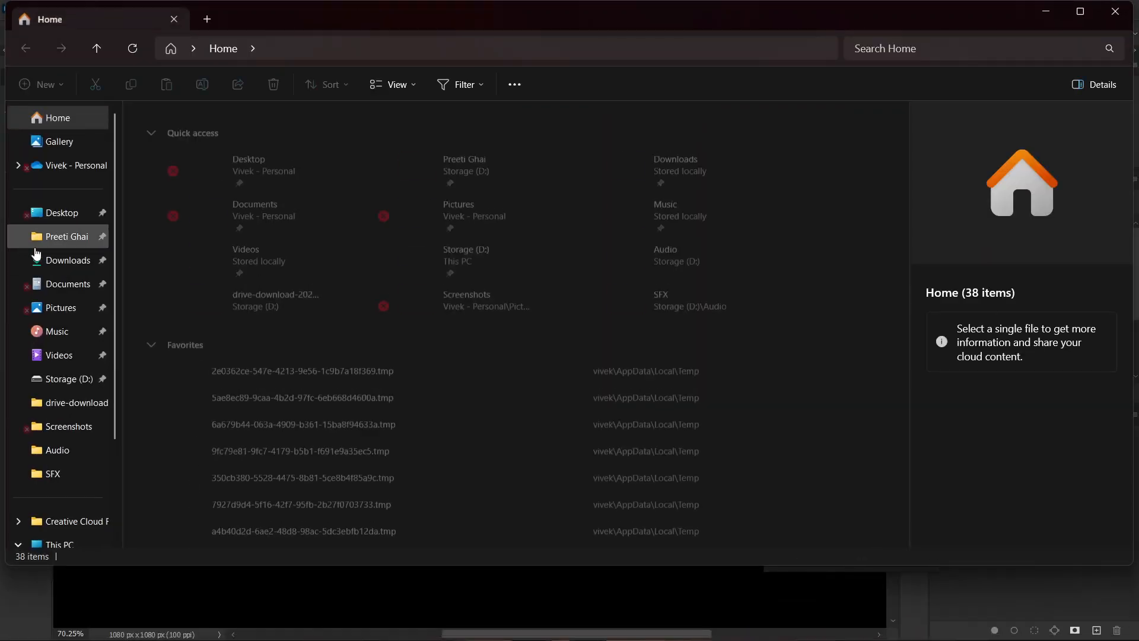
click(65, 260)
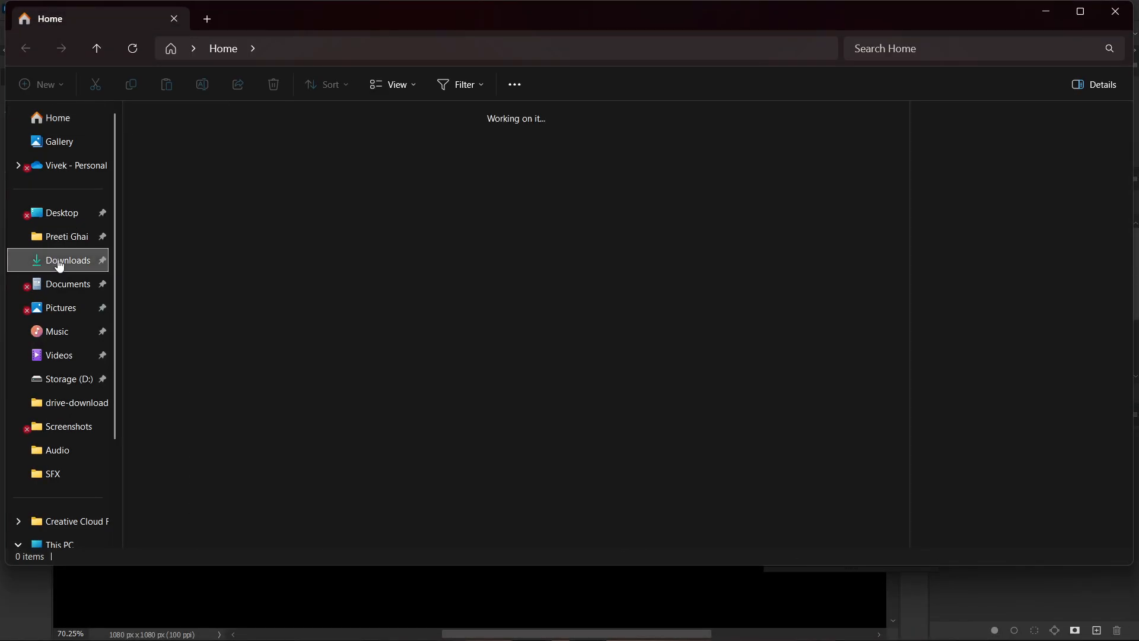
Find and view the STATEMENT PIECE image maximized as a design reference, and return to Photoshop.
scroll(479, 187, down, 10)
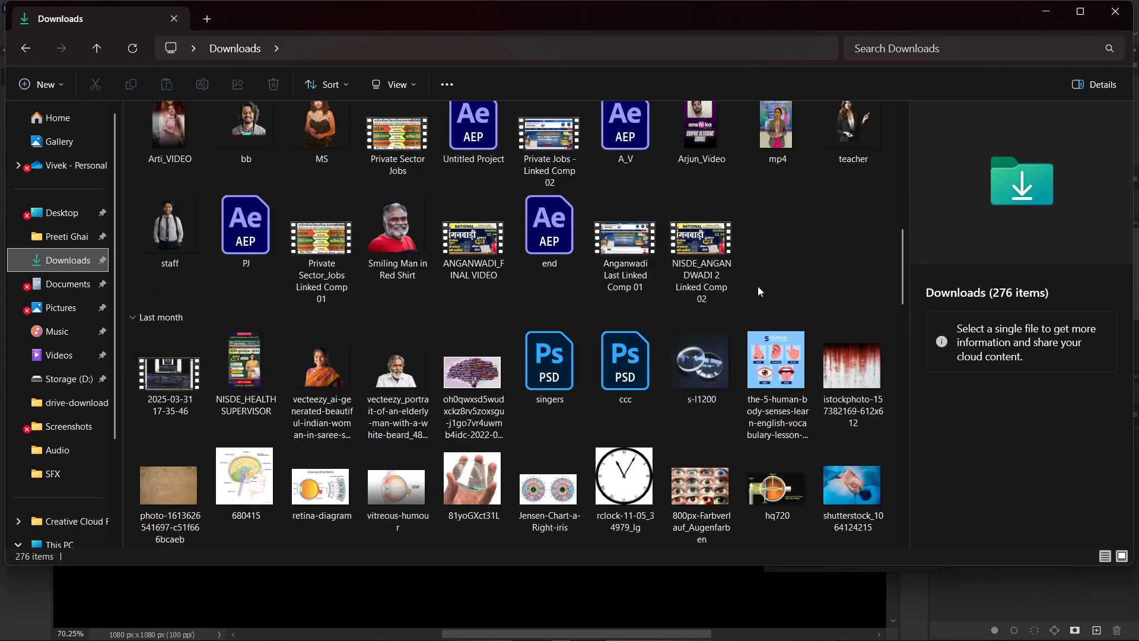
scroll(757, 286, down, 15)
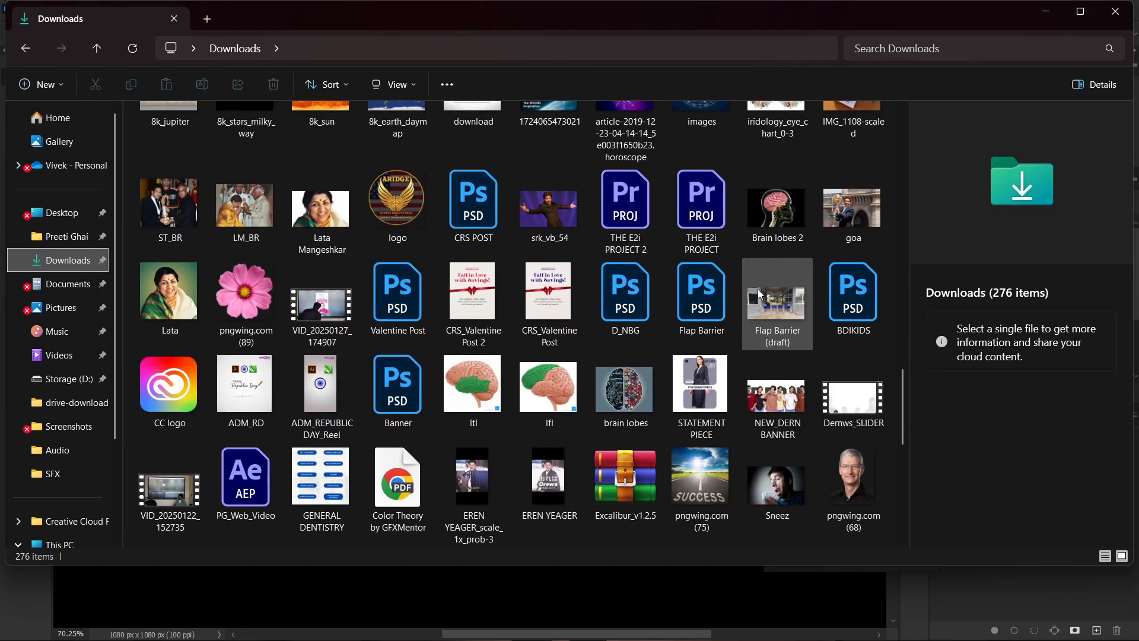
double_click(709, 383)
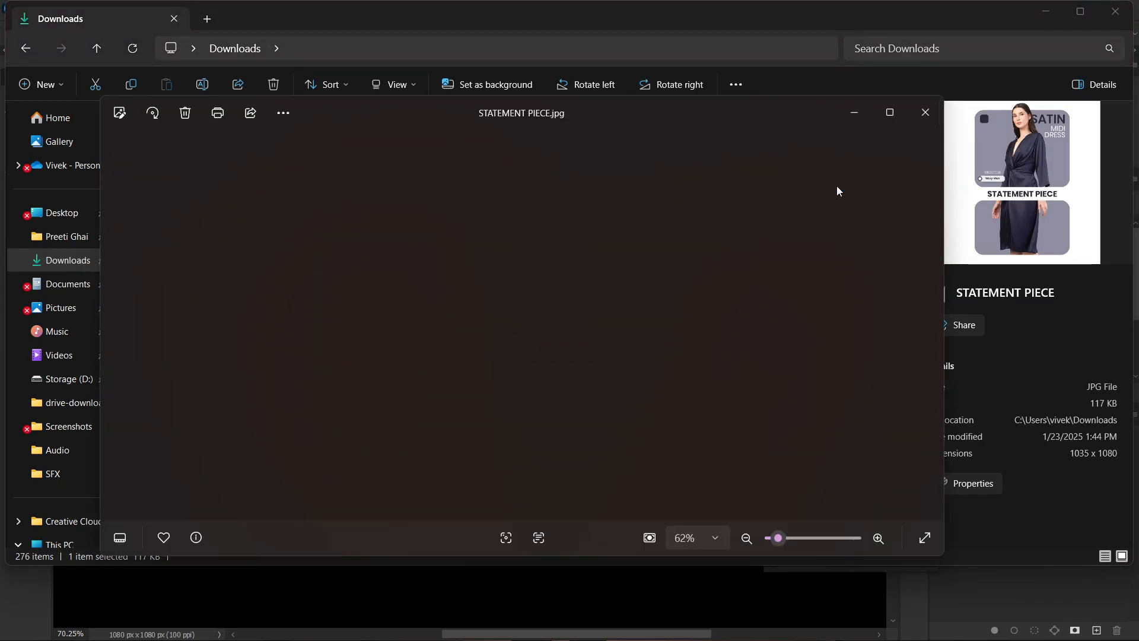
click(889, 112)
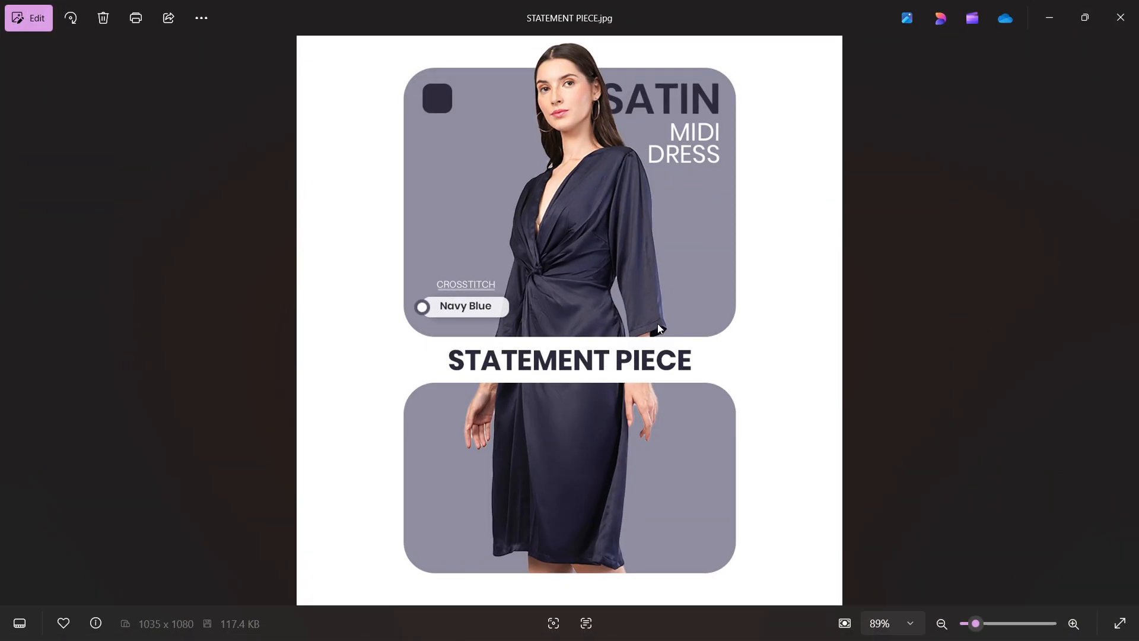
click(1118, 6)
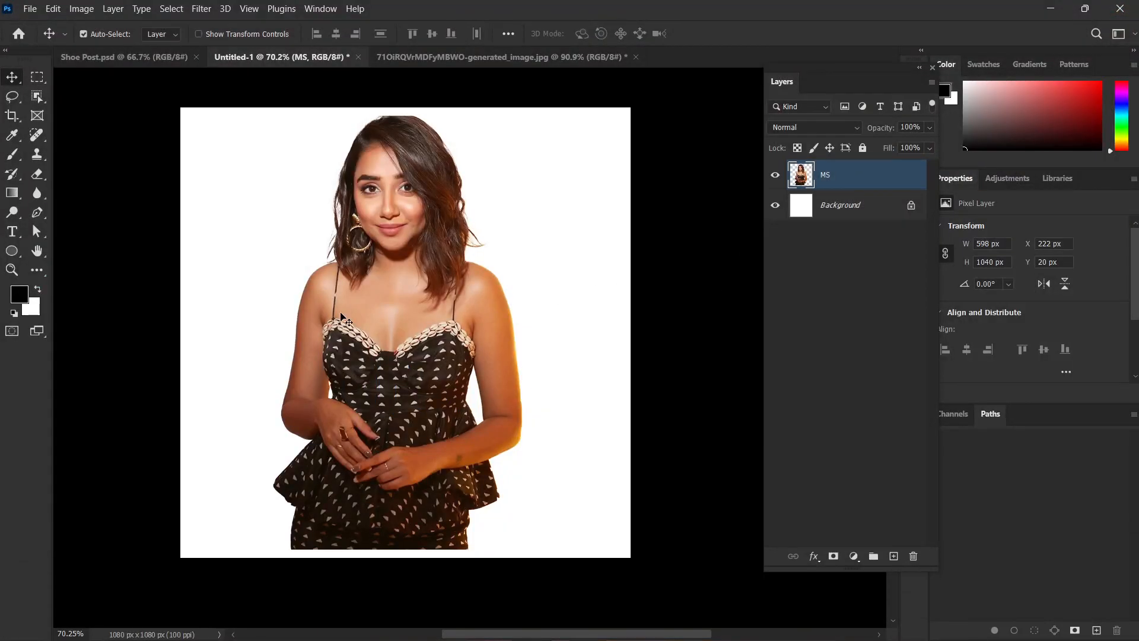
Hide the MS layer and draw a rectangle shape about 629 by 790 px on the white canvas.
click(775, 174)
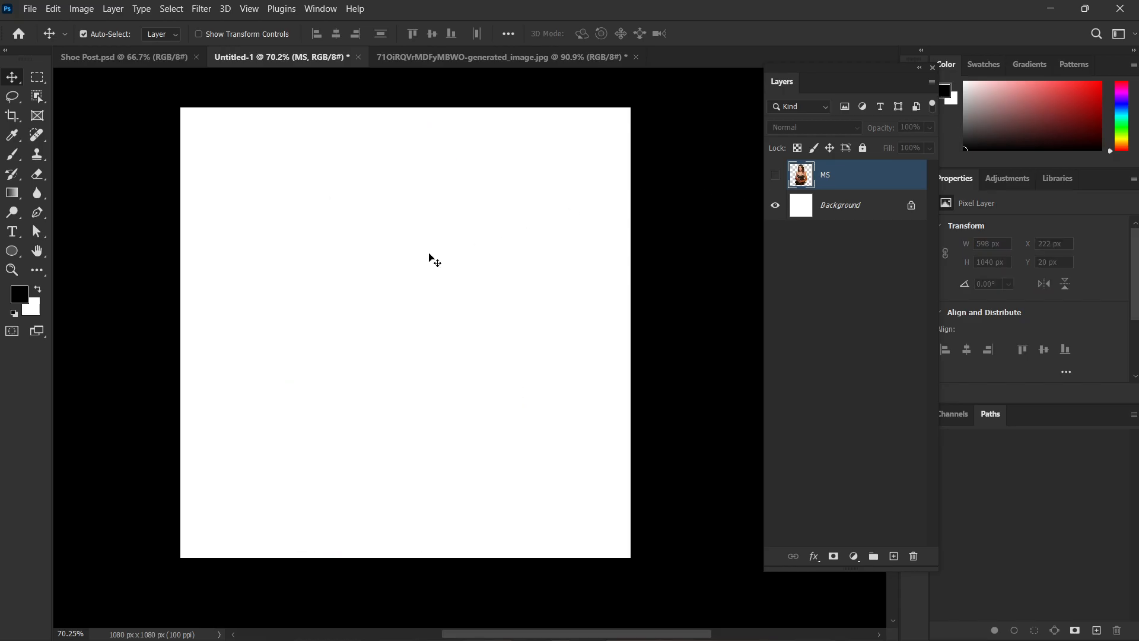
key(u)
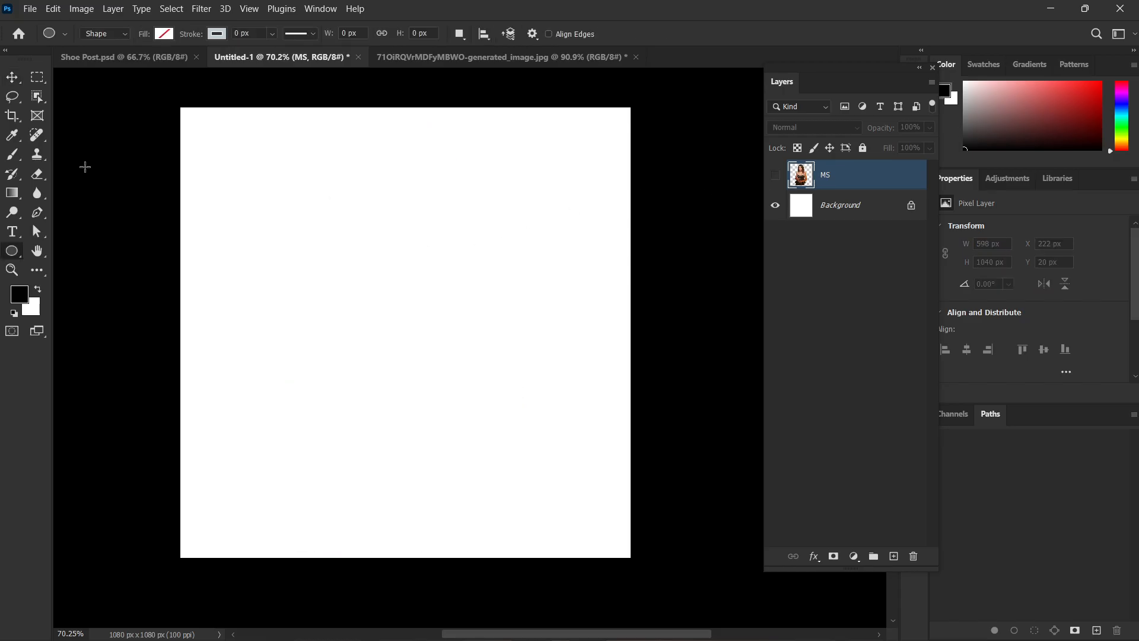
right_click(14, 252)
click(71, 251)
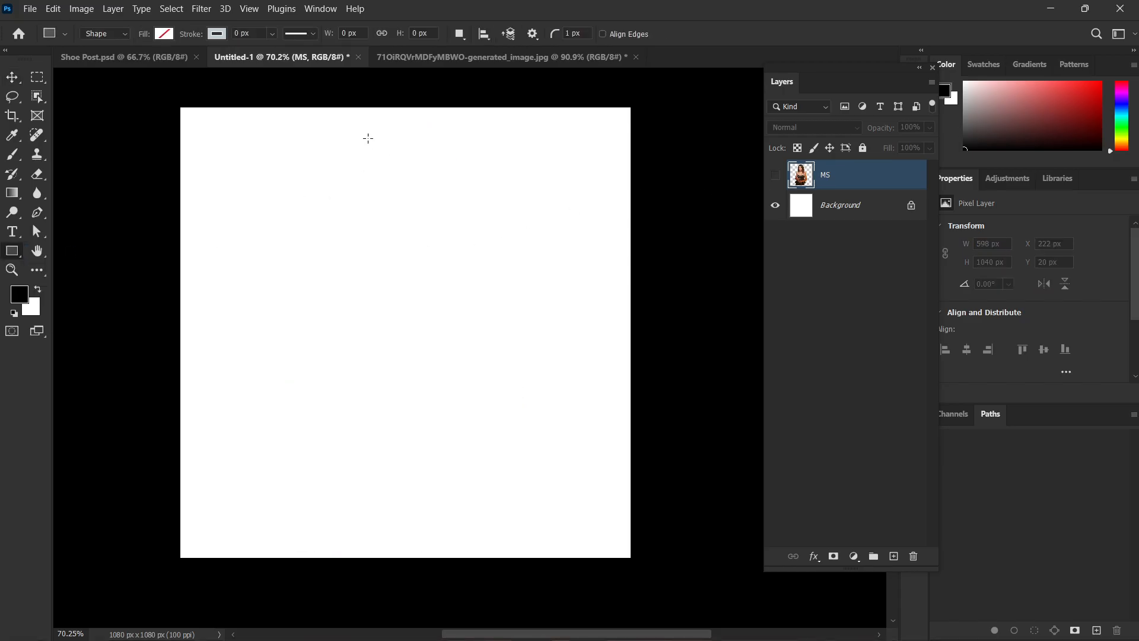
drag(299, 143, 560, 471)
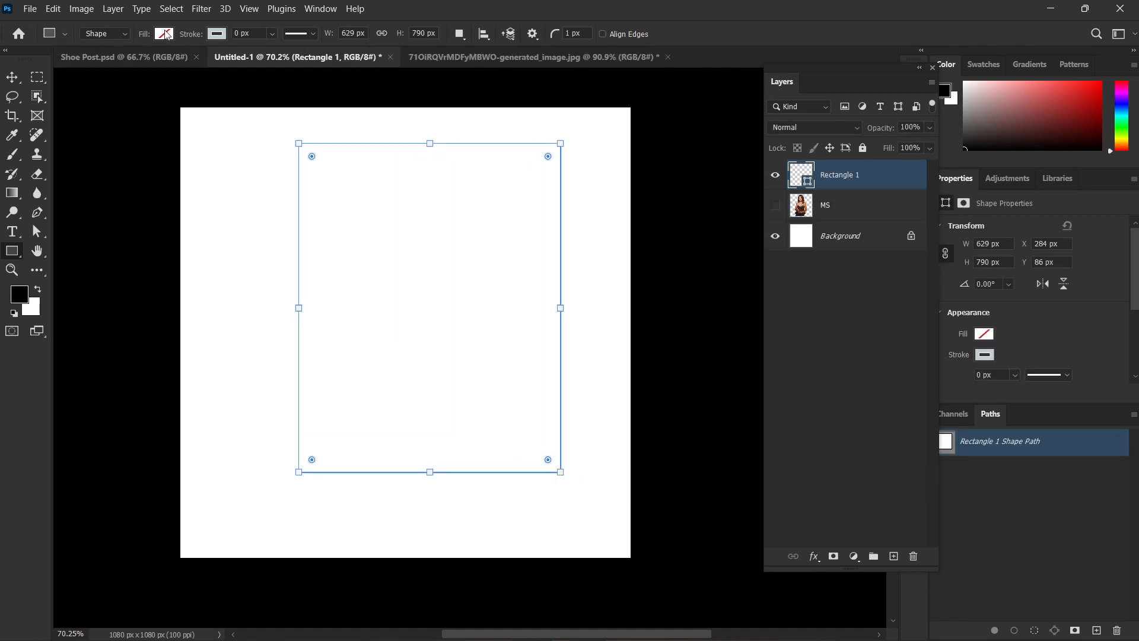
Fill the rectangle with black and move it to the middle of the canvas, at about X 226 px, Y 145 px.
click(163, 33)
click(85, 110)
double_click(67, 113)
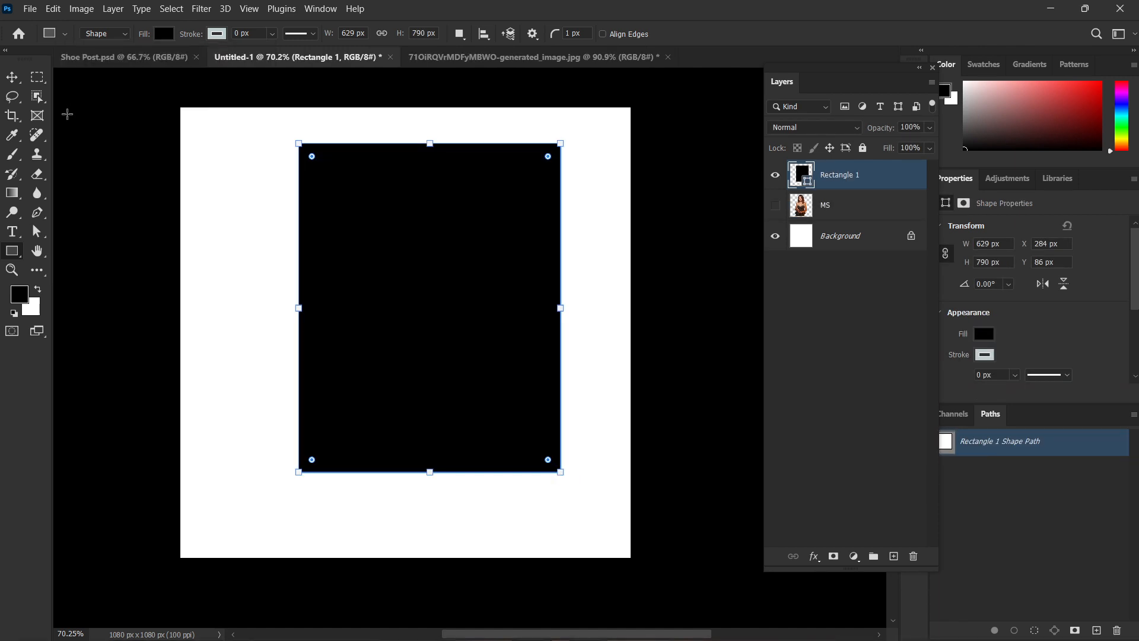
key(v)
drag(423, 237, 398, 262)
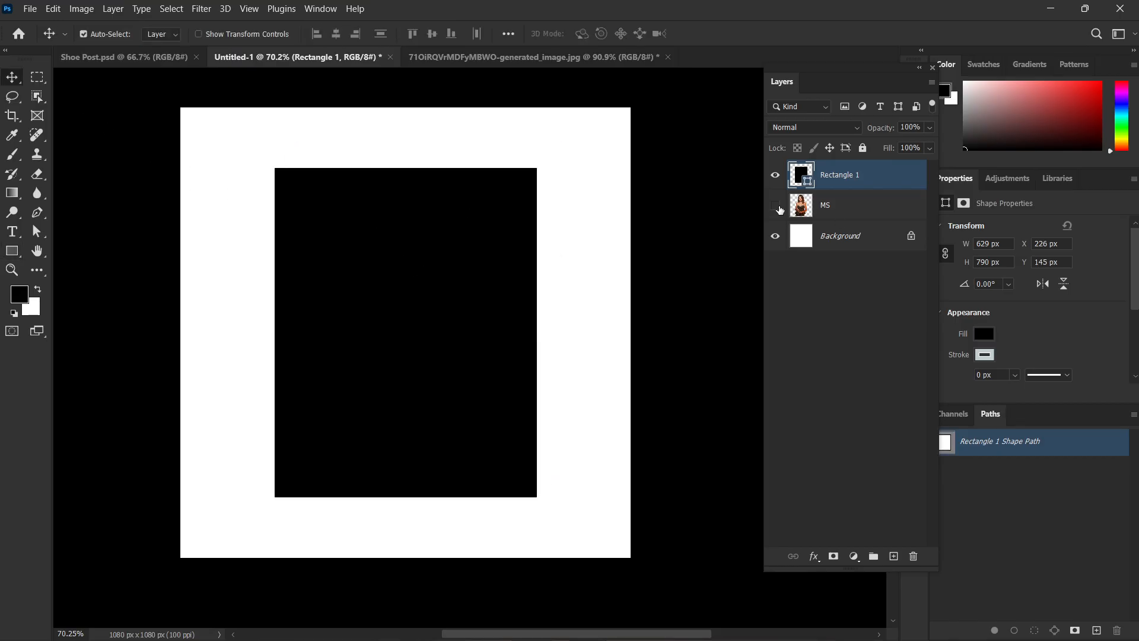
Show the MS layer, place it above Rectangle 1, and position the figure over the rectangle at about X 226 px, Y 0 px.
click(775, 205)
drag(822, 207, 845, 169)
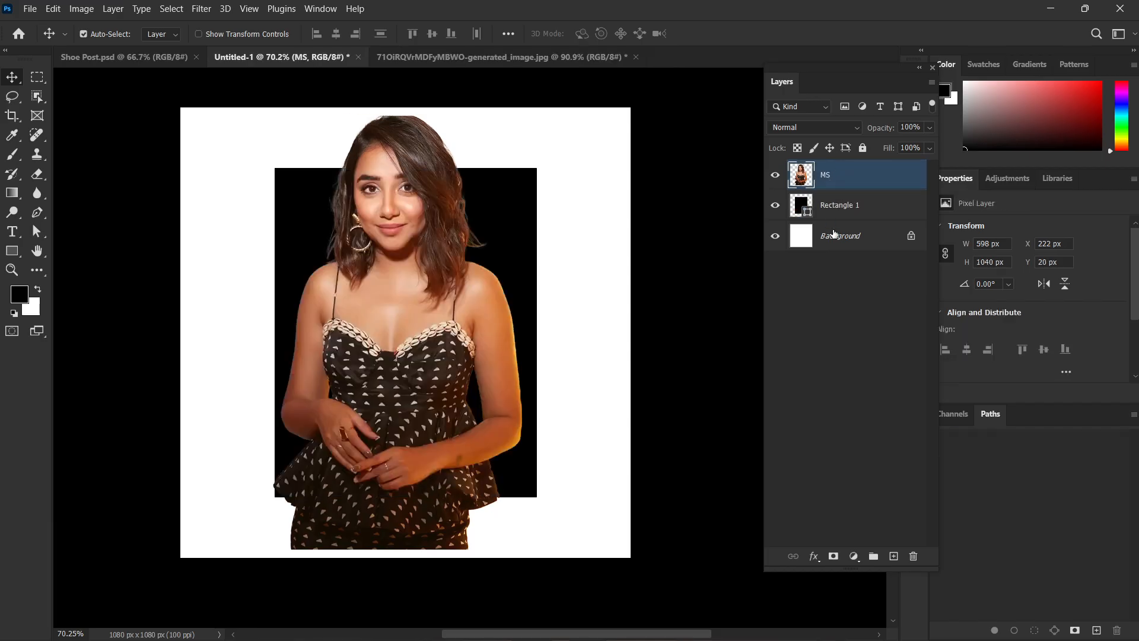
drag(373, 340, 381, 308)
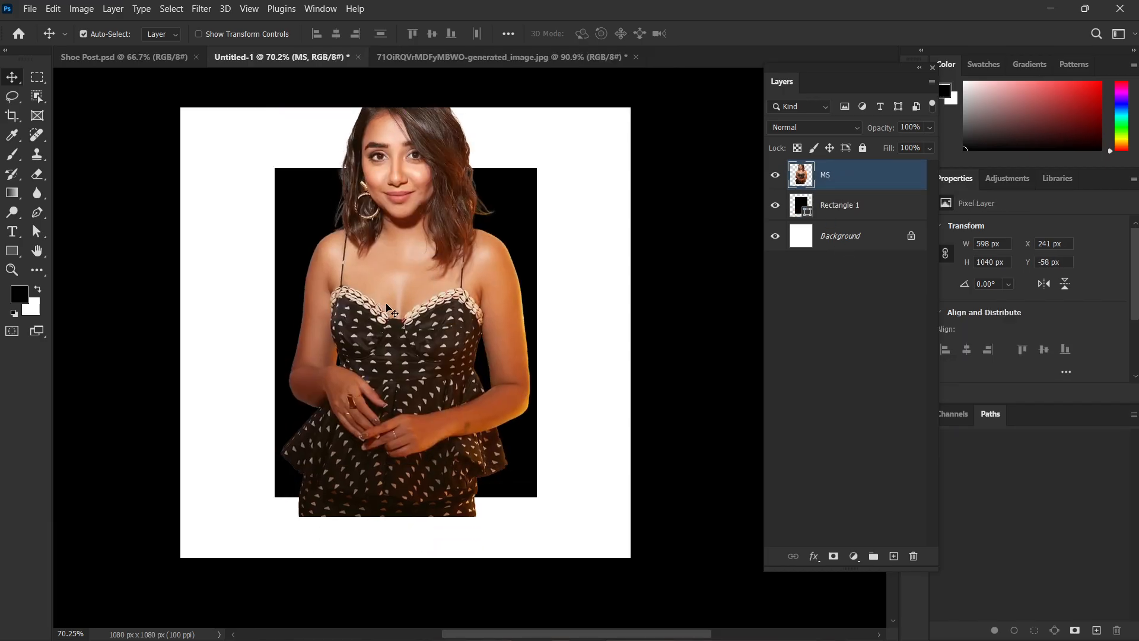
drag(427, 263, 390, 319)
scroll(706, 261, up, 1)
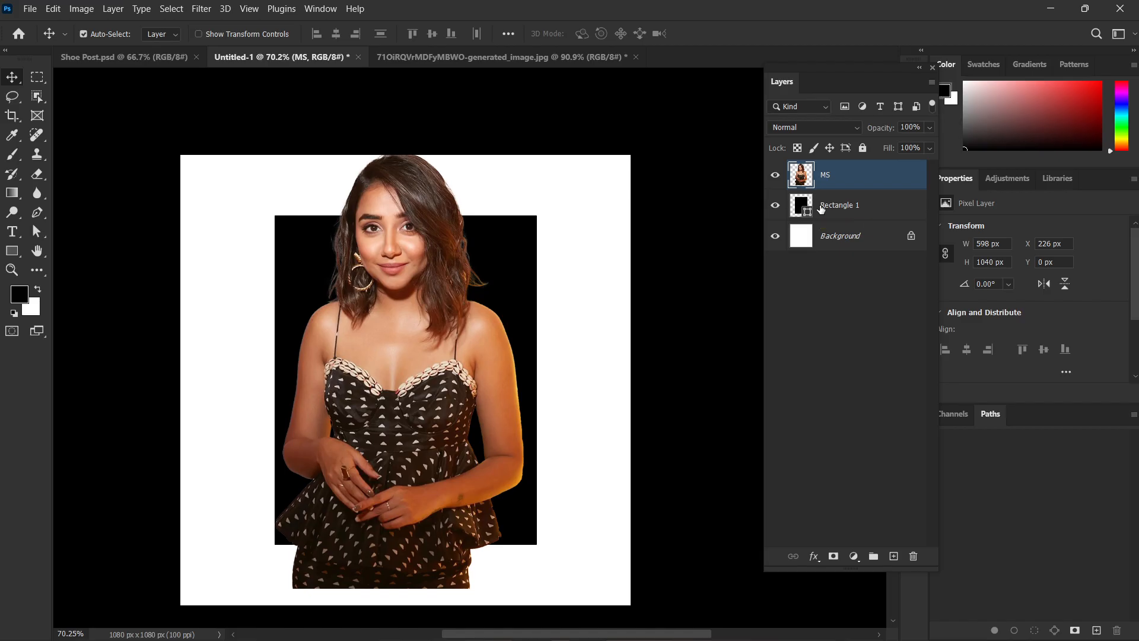
Clip the MS layer to Rectangle 1, move the rectangle slightly upward, and undo both the move and the clipping.
click(828, 206)
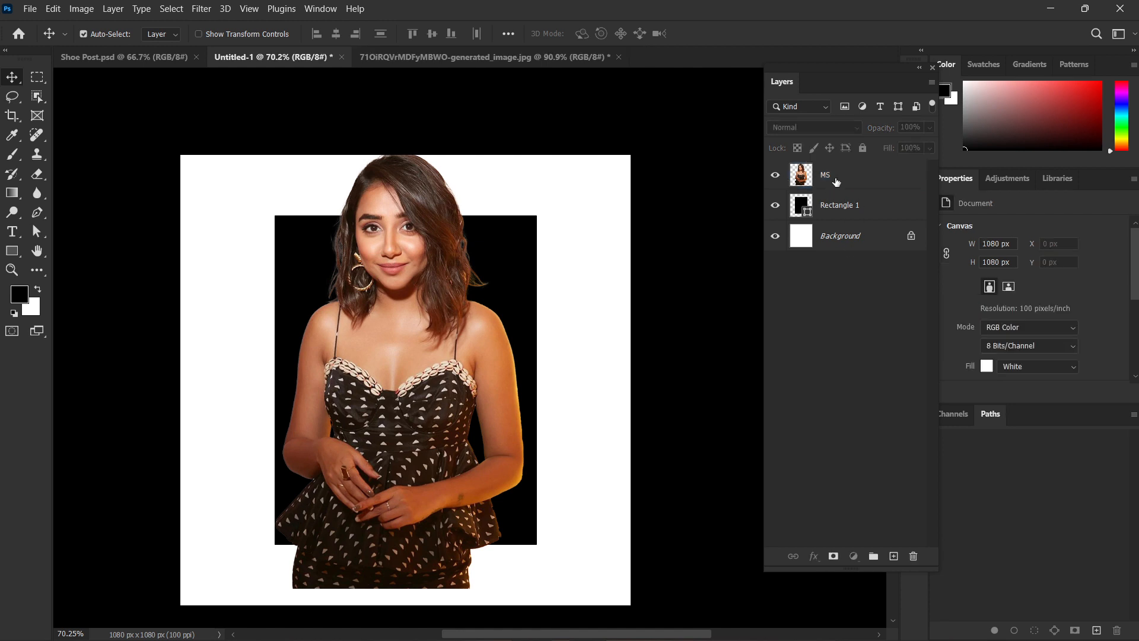
click(837, 181)
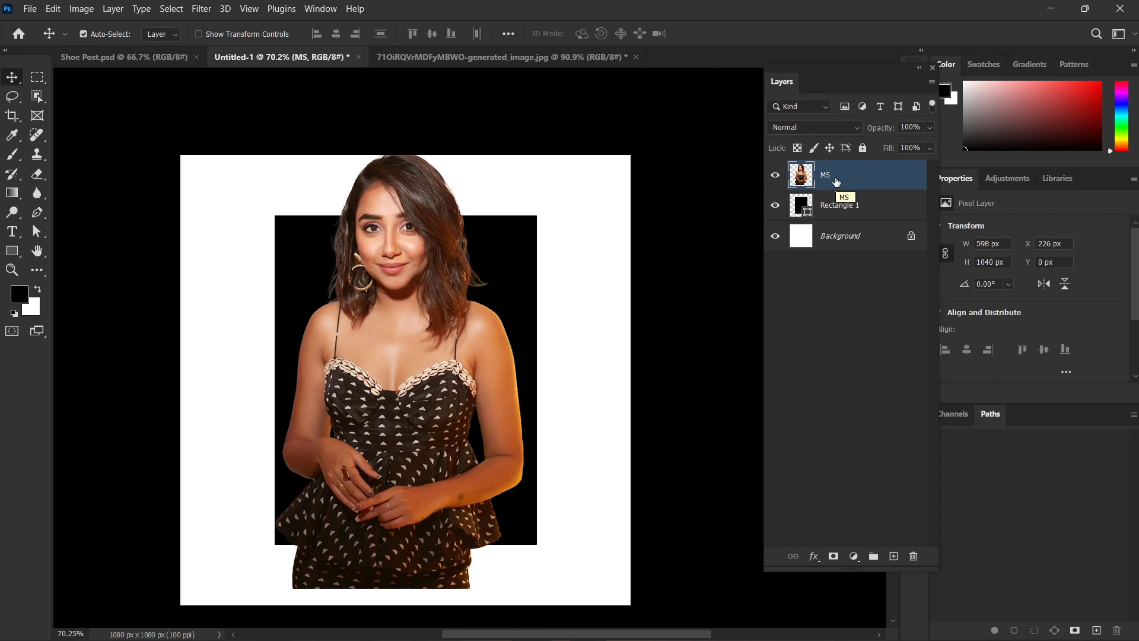
alt+click(806, 190)
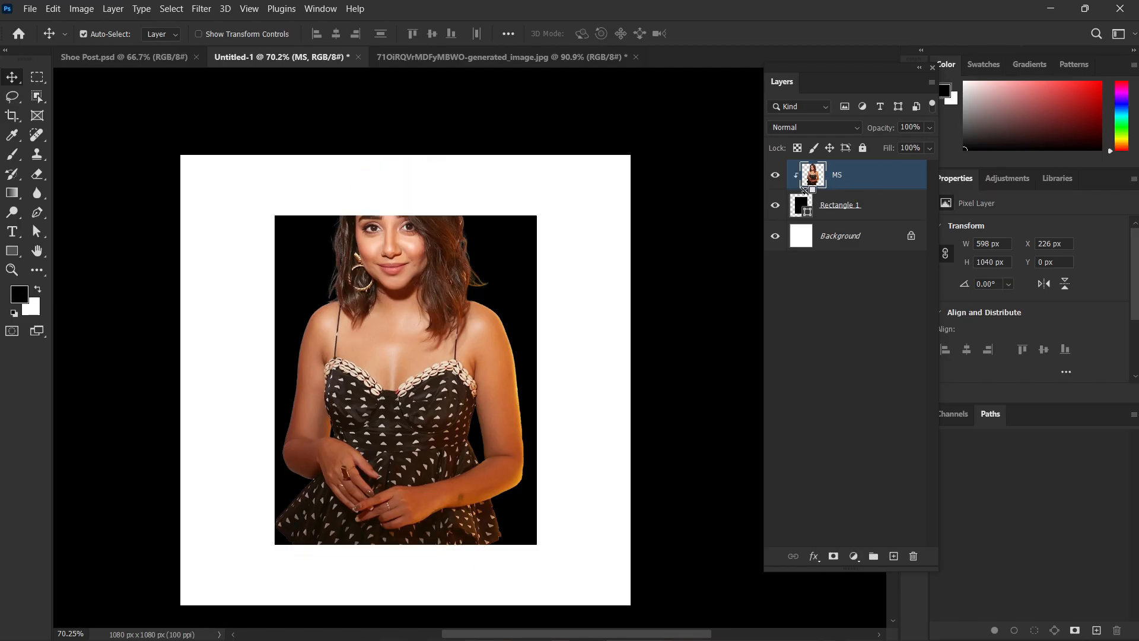
click(653, 216)
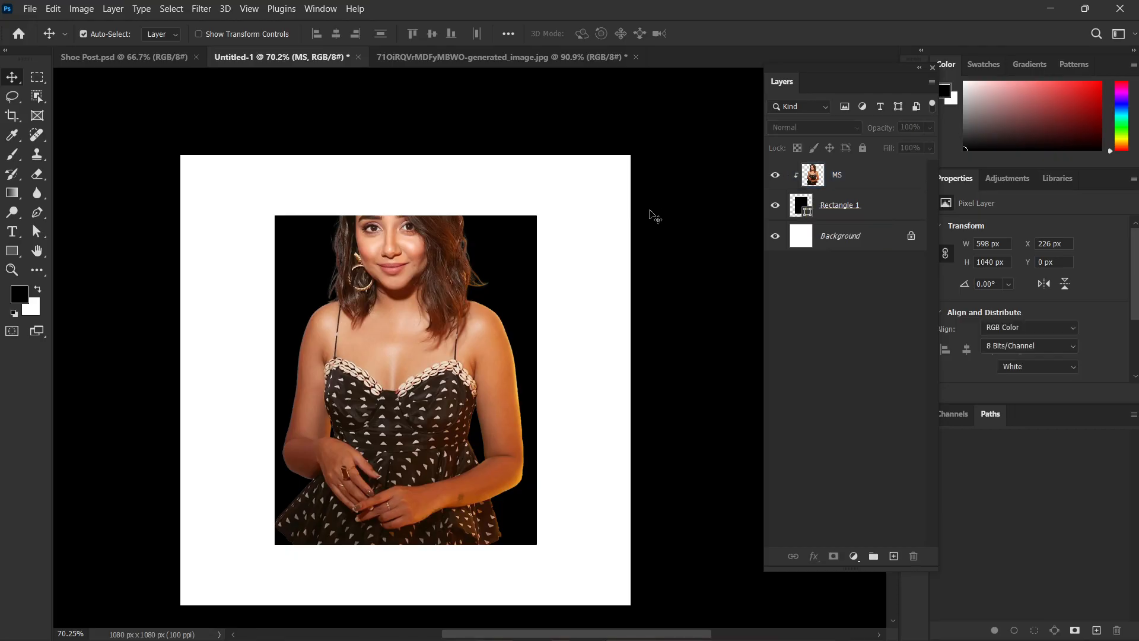
drag(514, 240, 527, 215)
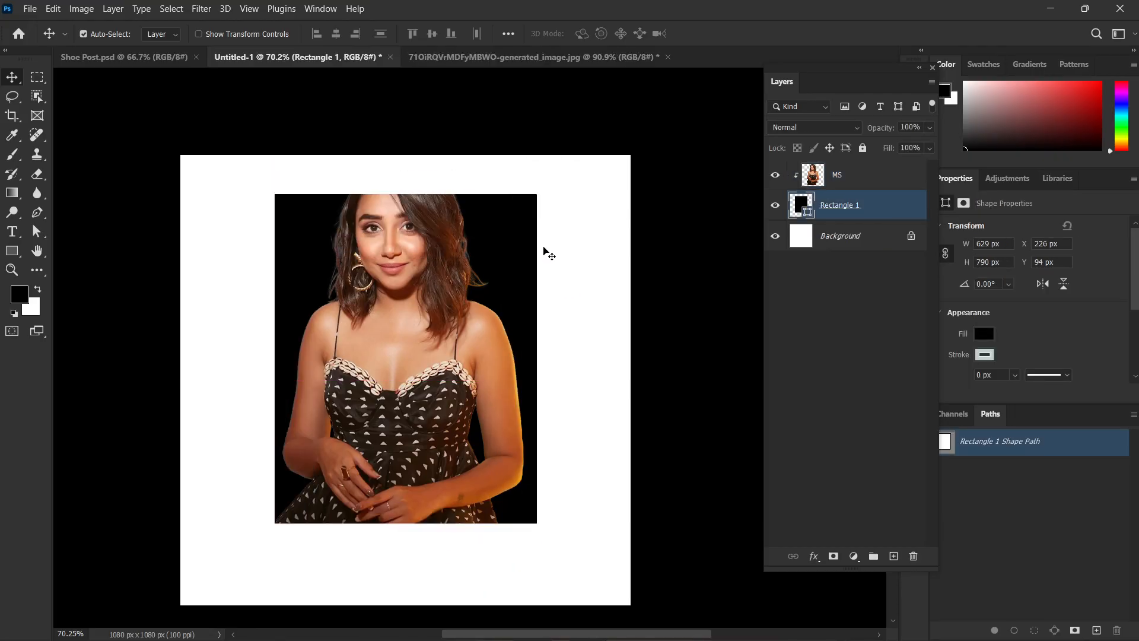
key(ctrl+z)
key(ctrl+z)
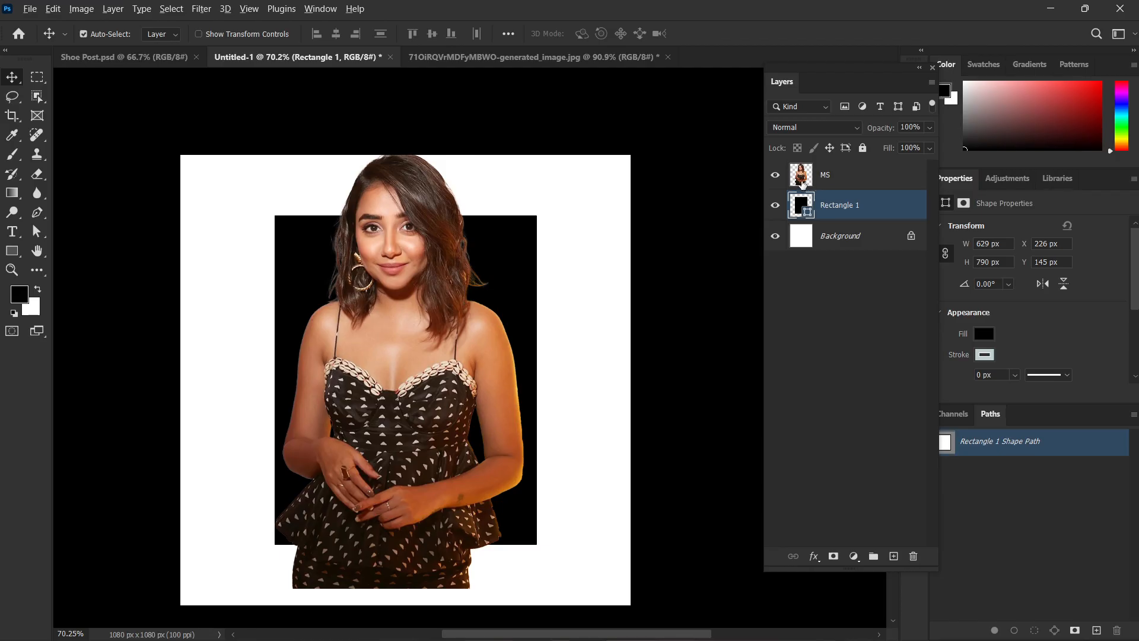
Create a clipping mask from the MS layer onto Rectangle 1 and shift the photo and rectangle on the canvas.
alt+click(802, 189)
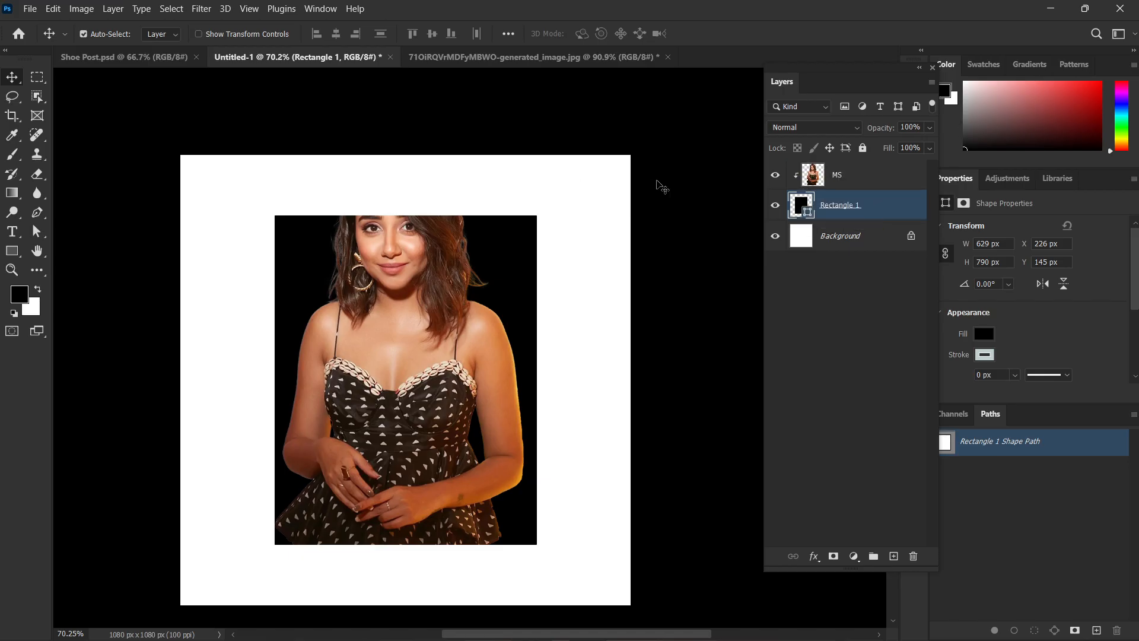
click(656, 184)
mouse_move(416, 303)
mouse_down()
mouse_move(368, 301)
mouse_move(410, 310)
mouse_move(408, 300)
mouse_up()
drag(473, 283, 476, 254)
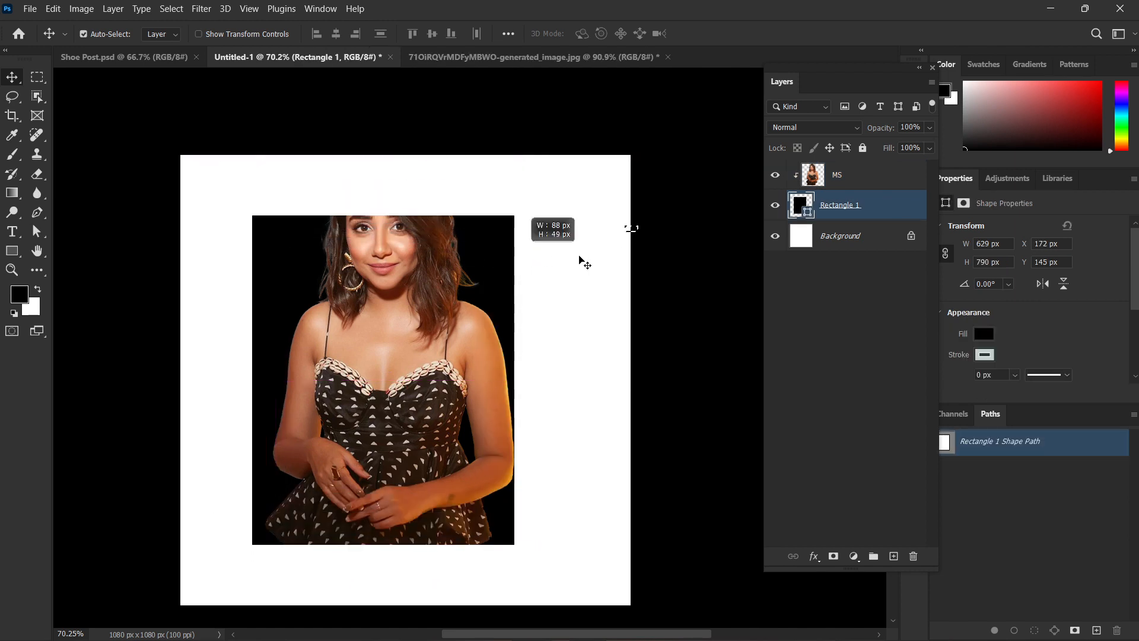
Move the clipped photo and its rectangle together toward the canvas centre, and reposition only the photo inside the rectangle.
shift+click(365, 316)
mouse_move(411, 341)
mouse_down()
mouse_move(477, 320)
mouse_move(411, 318)
mouse_move(415, 339)
mouse_move(427, 339)
mouse_up()
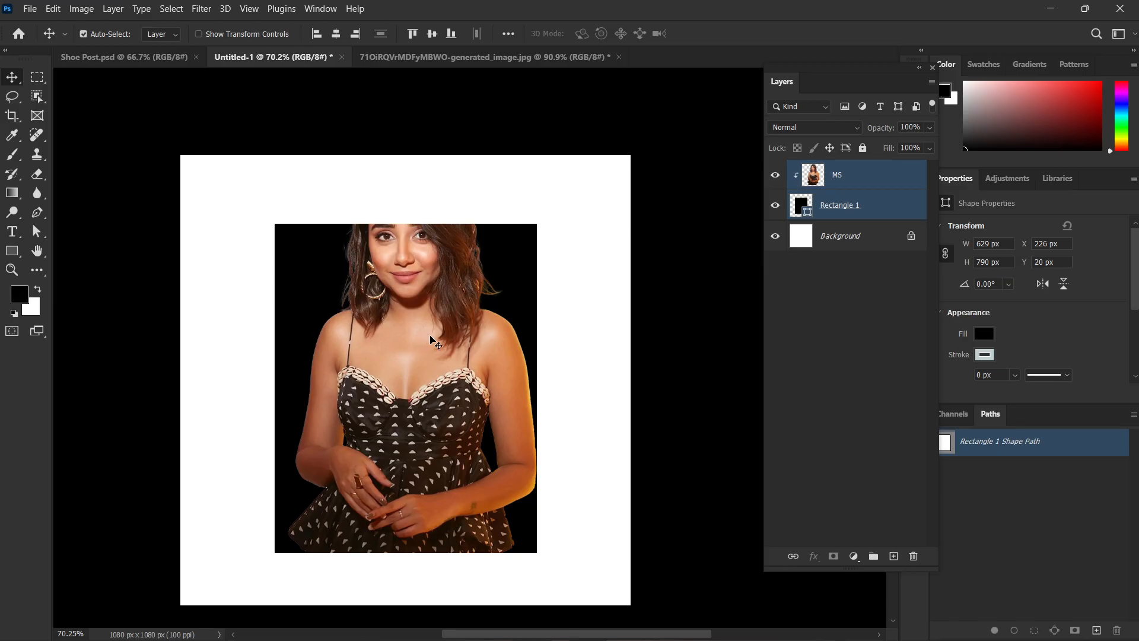
click(649, 356)
drag(444, 346, 428, 336)
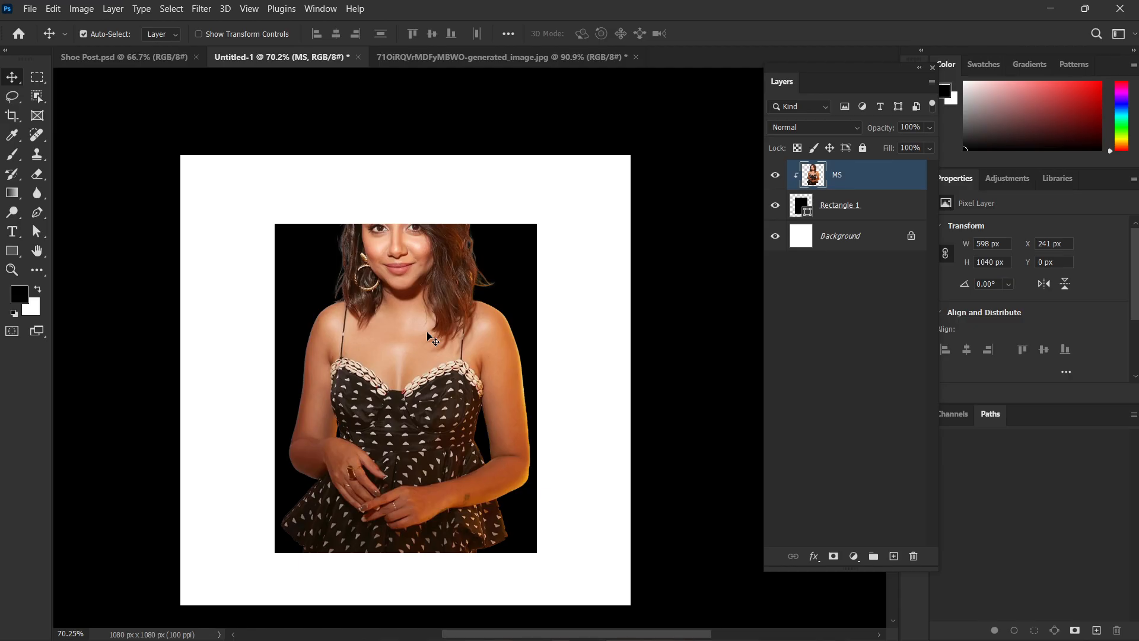
Duplicate the clipped MS layer as an unclipped copy above it.
click(846, 297)
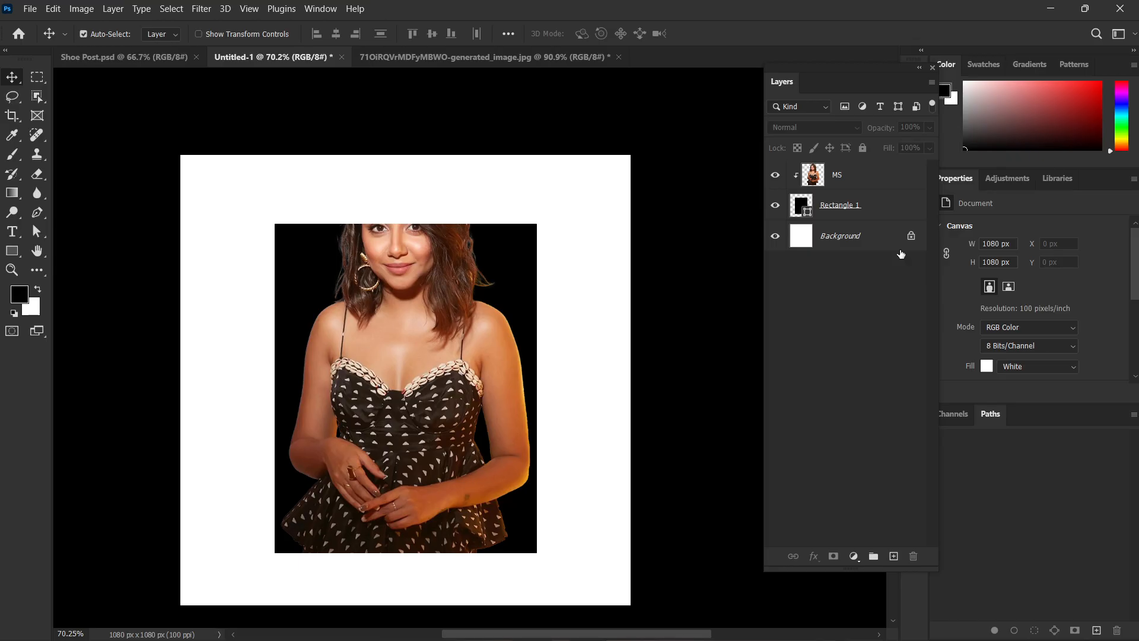
click(867, 182)
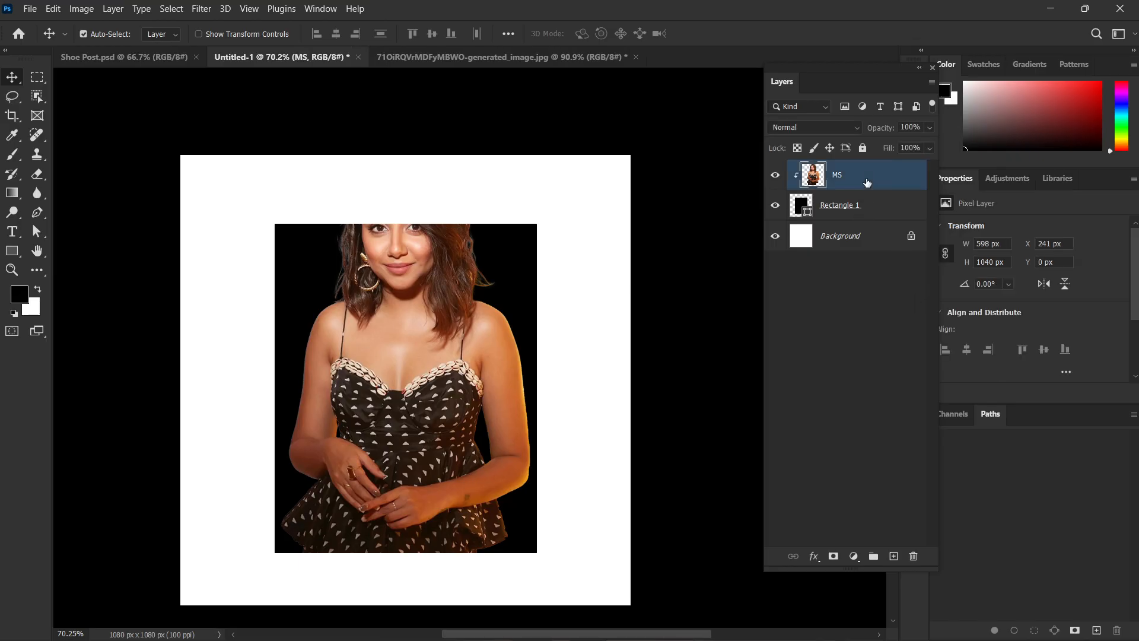
key(ctrl+j)
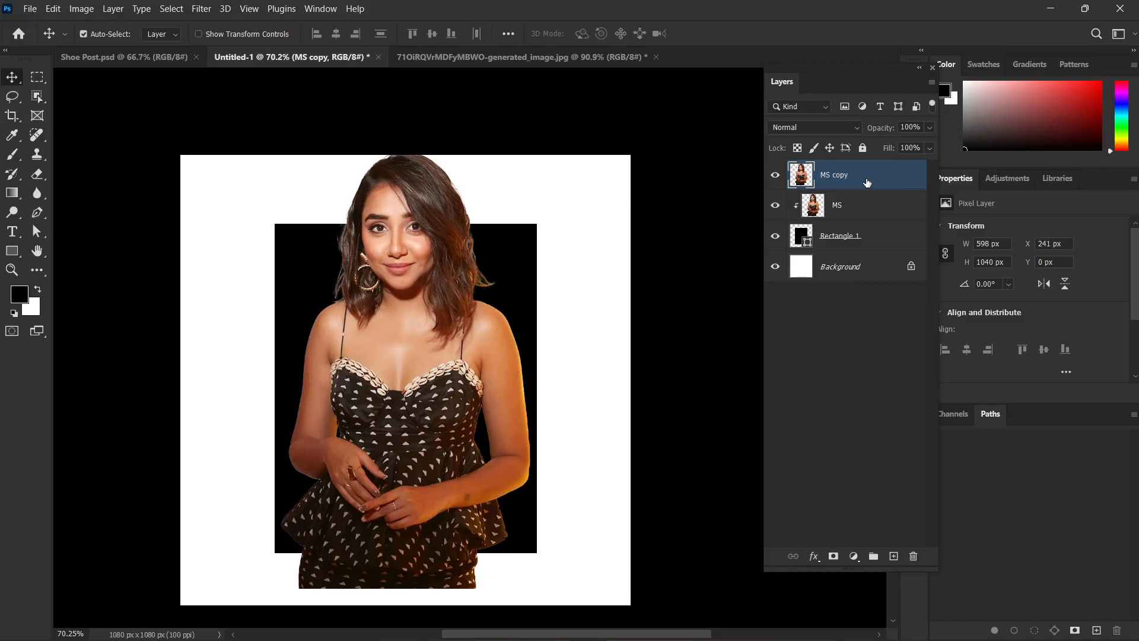
Move the duplicate figure sideways to about X 658 px, Y 20 px, undo the move, and deselect the layer.
drag(365, 378, 539, 387)
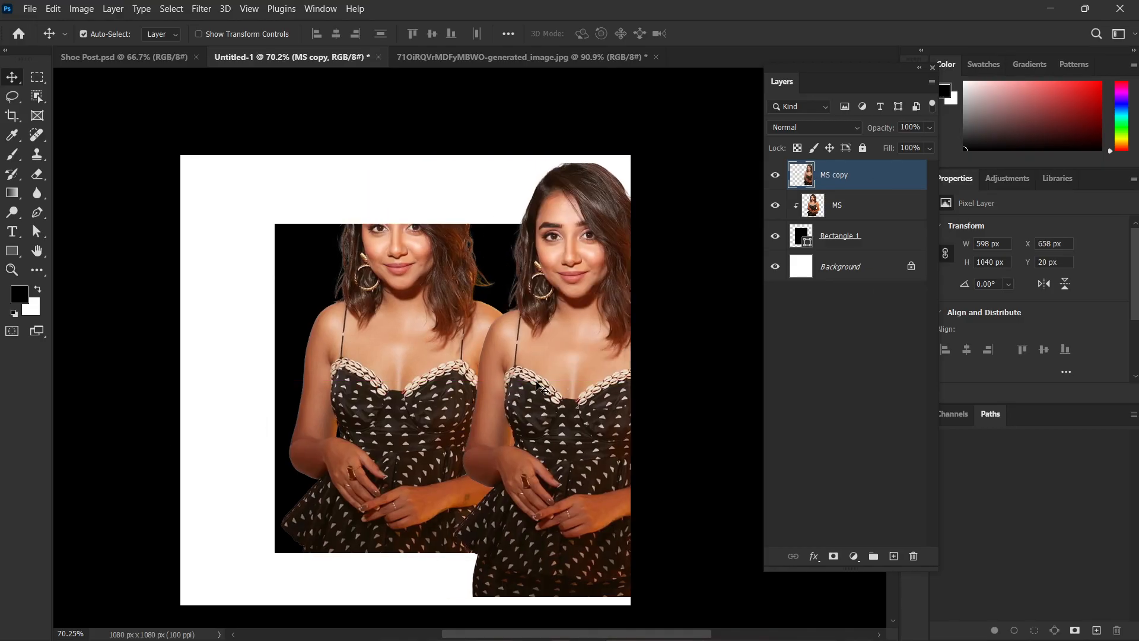
key(ctrl+z)
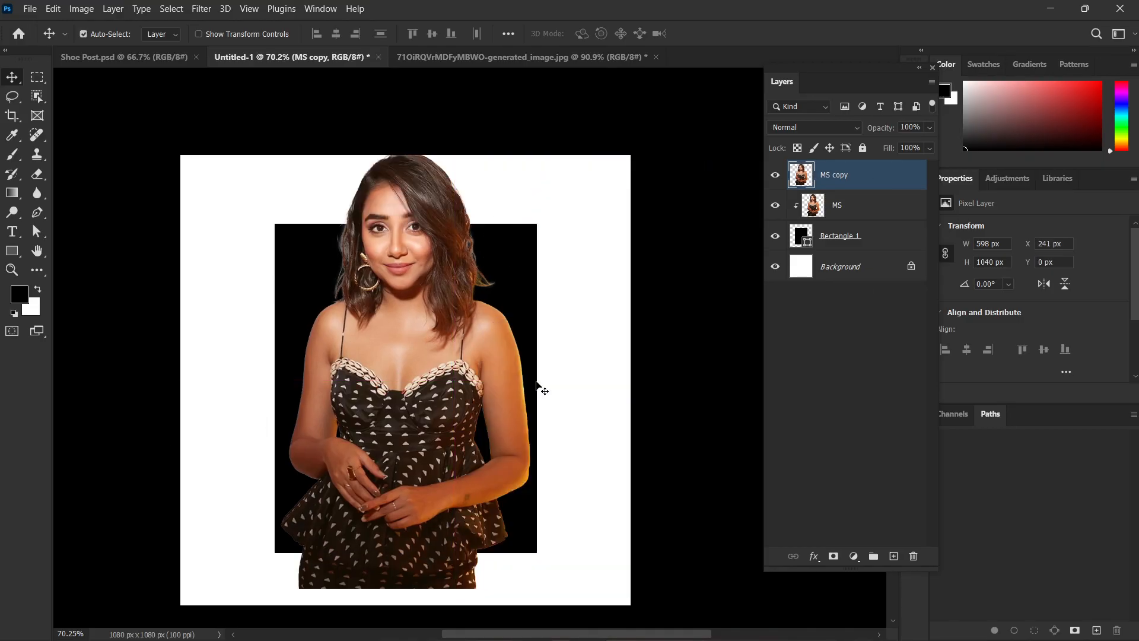
click(603, 449)
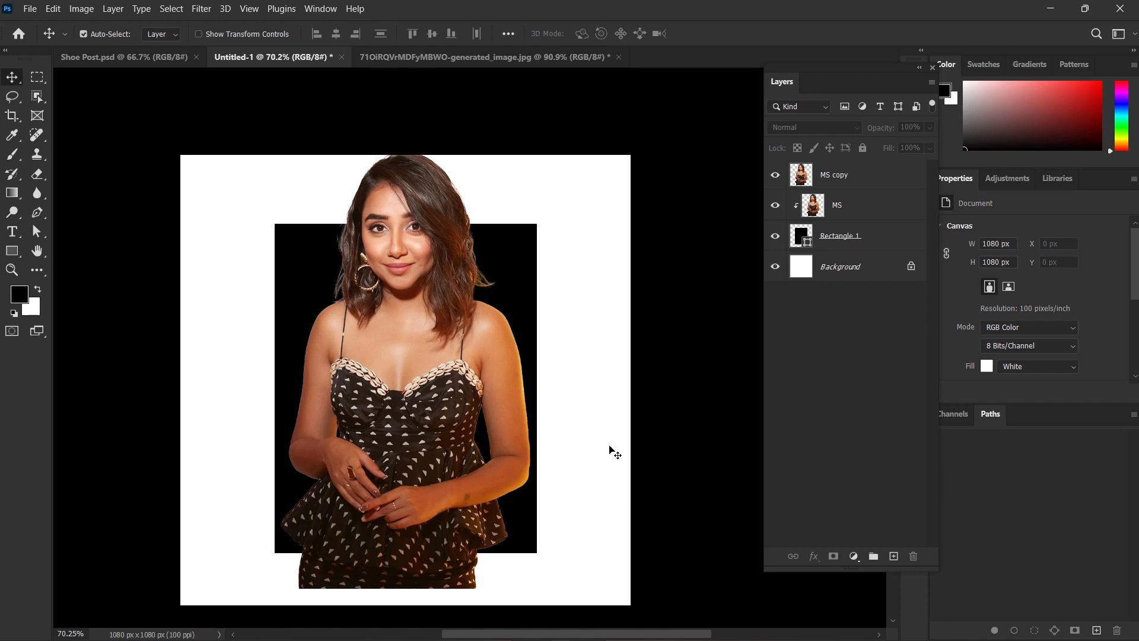
Add a white layer mask to the MS copy layer.
scroll(611, 451, down, 1)
click(839, 175)
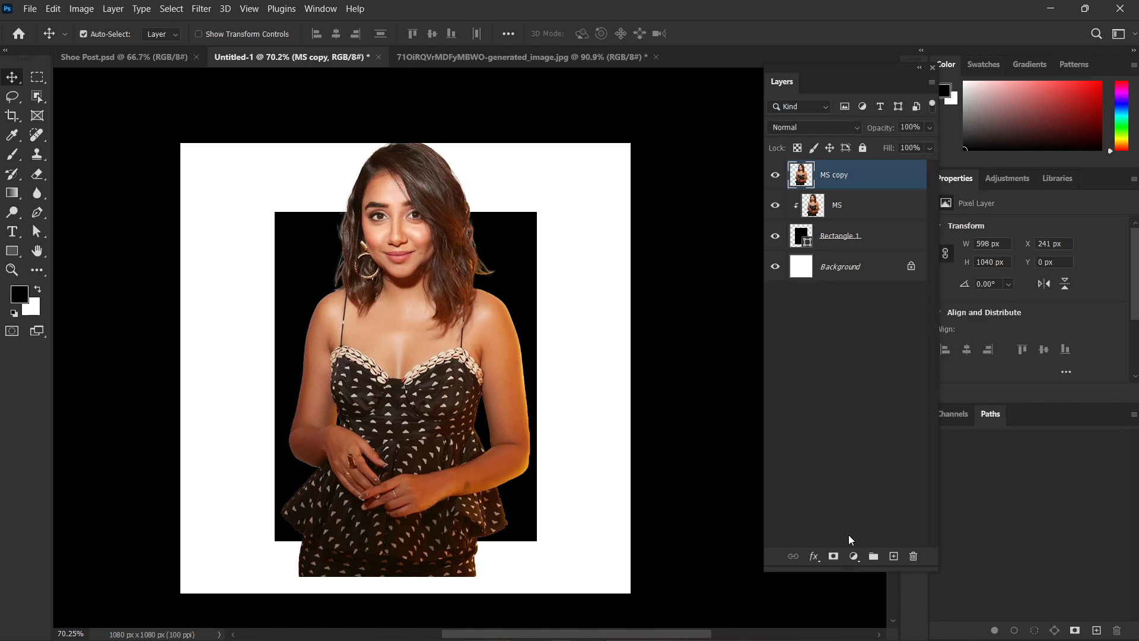
click(833, 556)
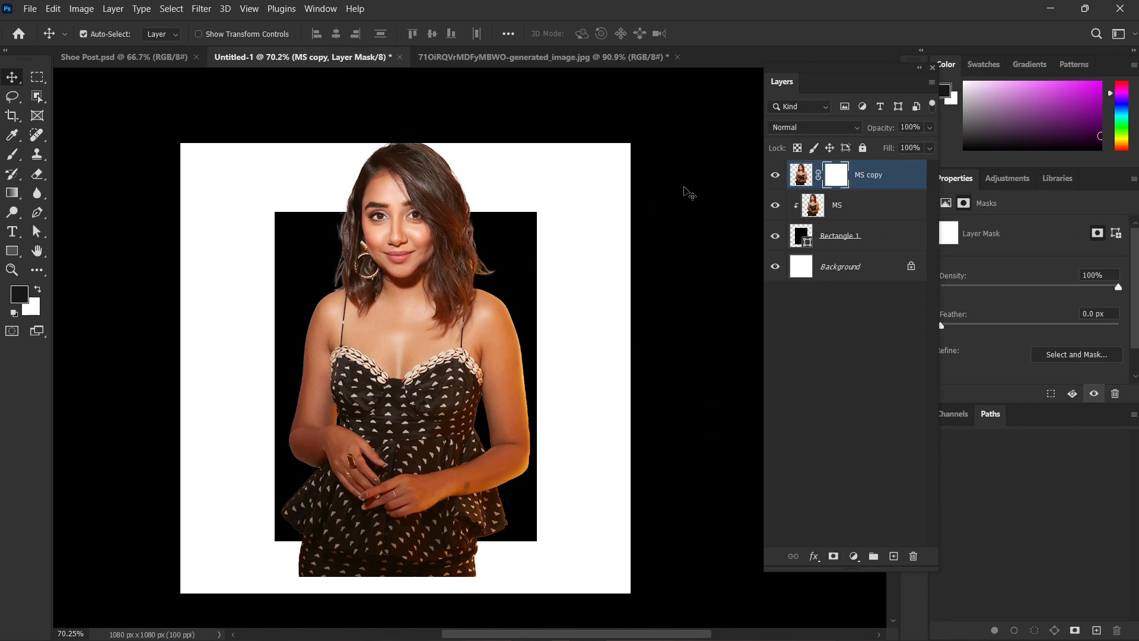
Toggle the MS copy layer's visibility off and on to compare it with the clipped photo beneath.
click(776, 178)
click(775, 178)
click(775, 178)
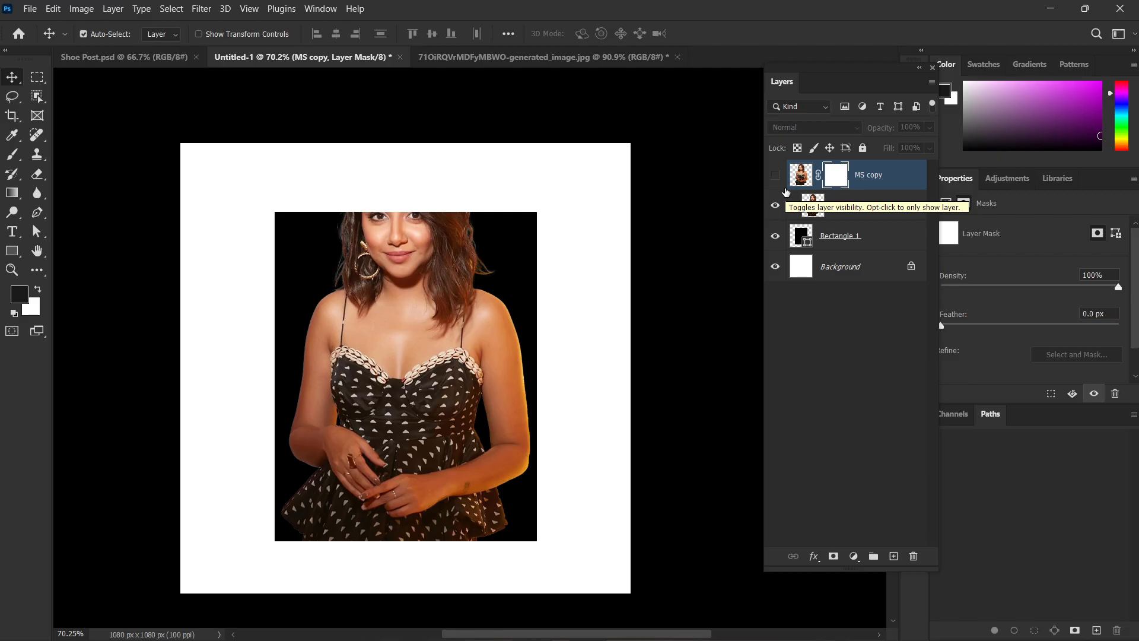
click(776, 175)
Paint black on the MS copy mask with a soft 500 px brush at 42% flow to fade the figure below the rectangle.
scroll(497, 444, down, 1)
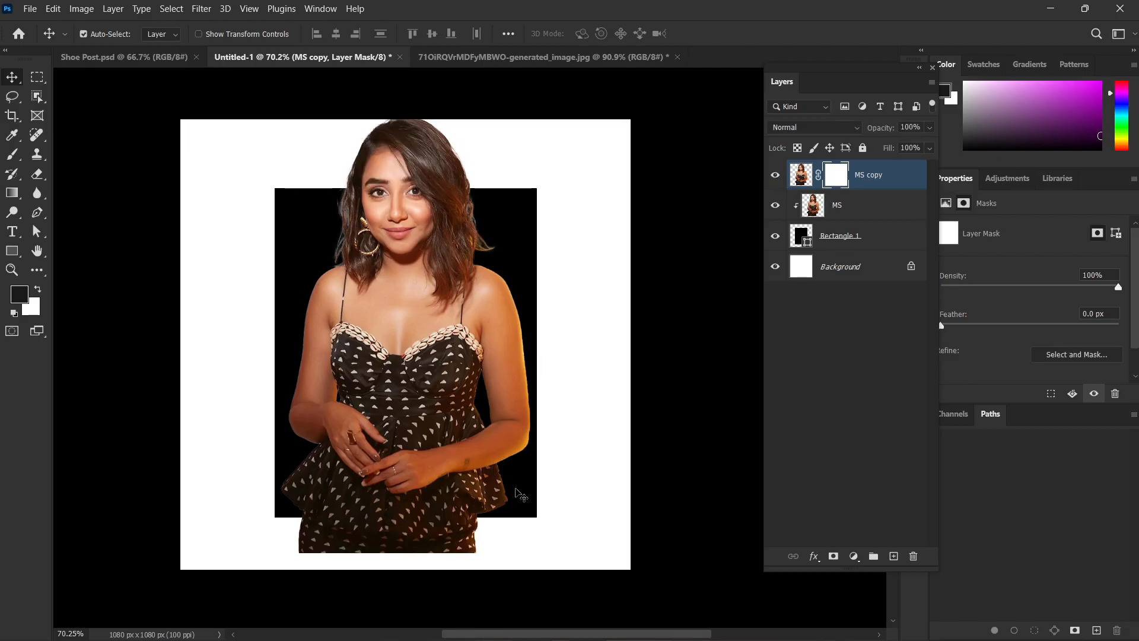
key(b)
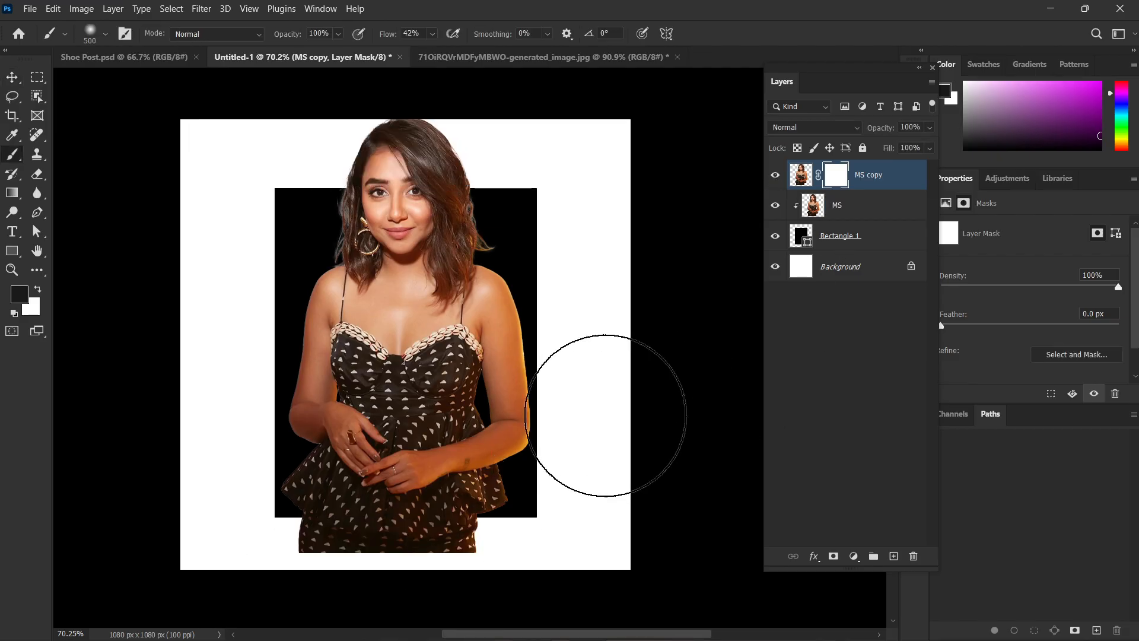
scroll(599, 445, down, 1)
mouse_move(589, 480)
mouse_down()
mouse_move(127, 551)
mouse_move(590, 584)
mouse_move(649, 553)
mouse_move(333, 581)
mouse_up()
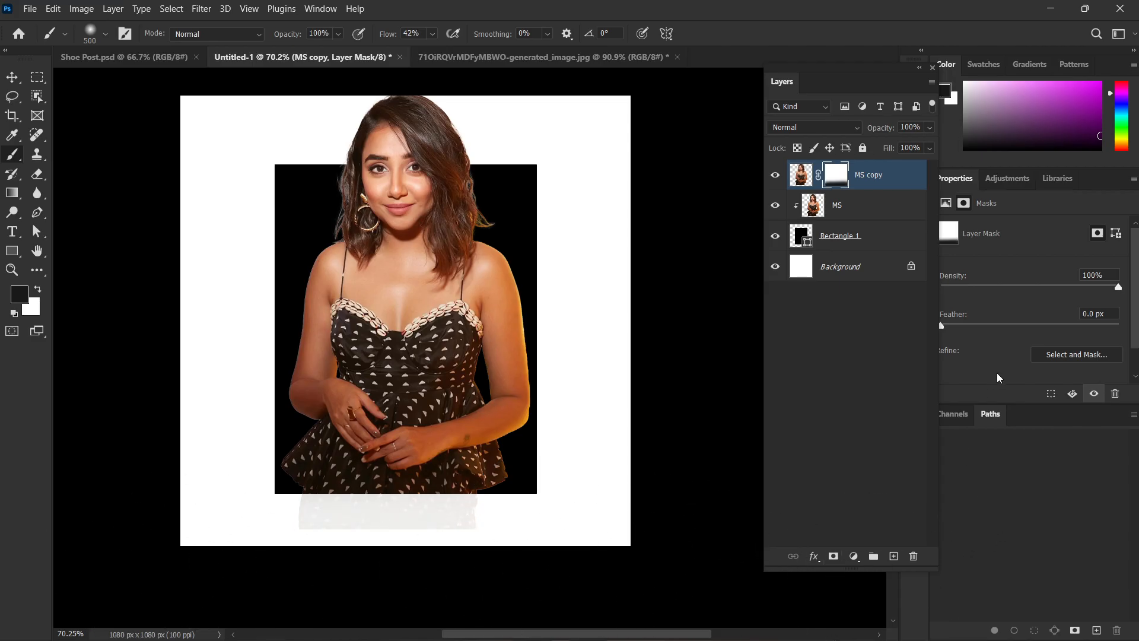
scroll(682, 309, up, 2)
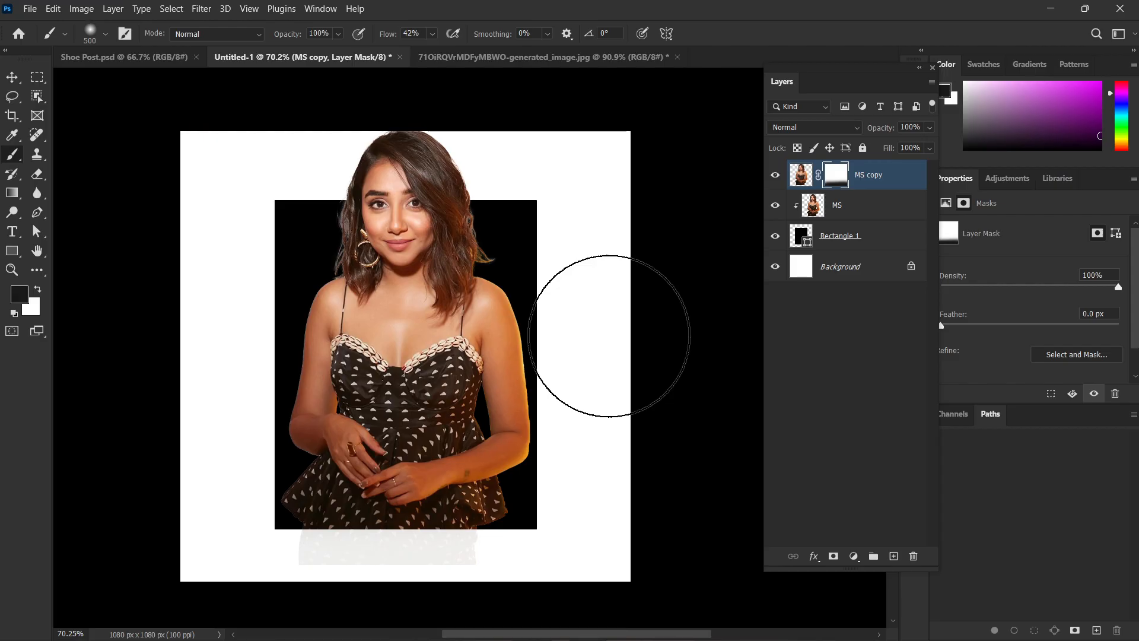
Switch to File Explorer, browse the Downloads folder, and open the STATEMENT PIECE image for viewing.
mouse_move(607, 637)
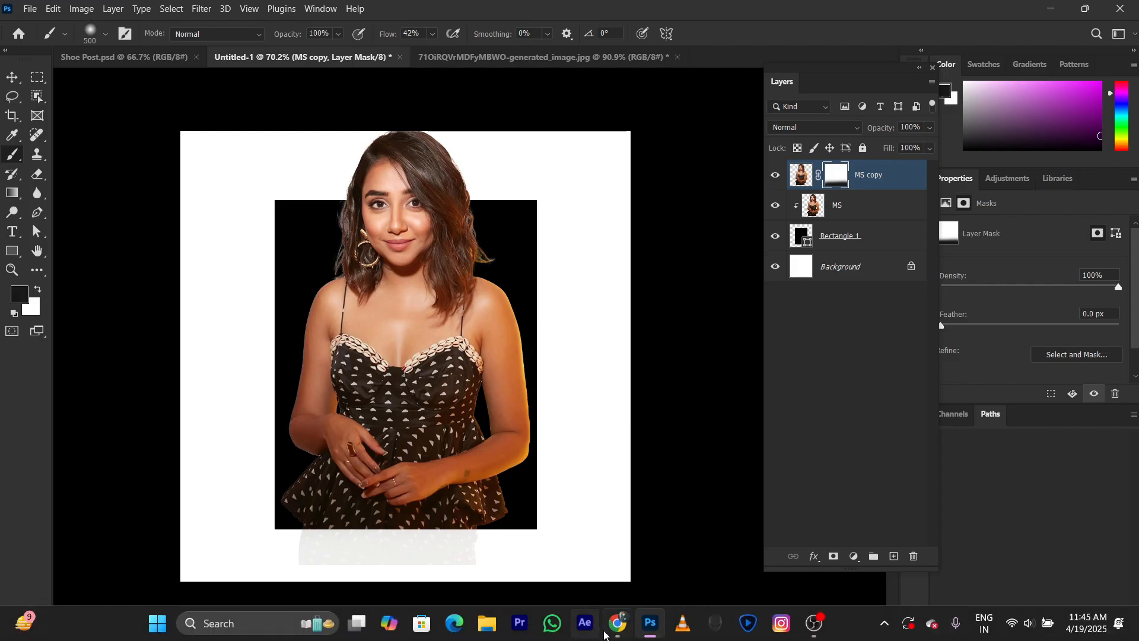
click(496, 635)
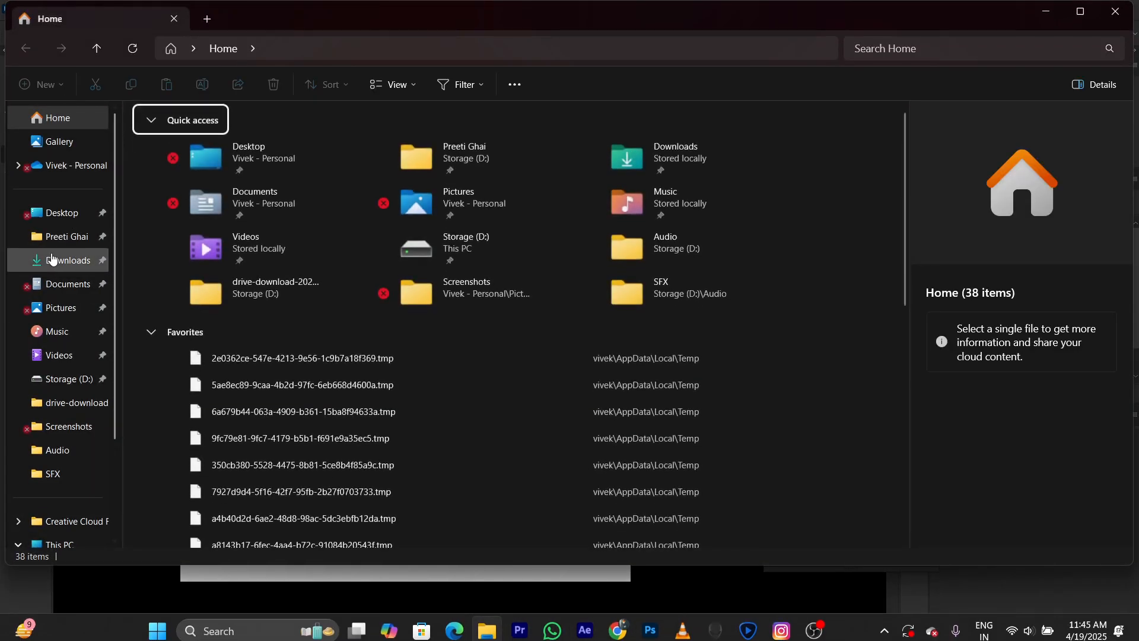
click(67, 267)
scroll(537, 290, down, 15)
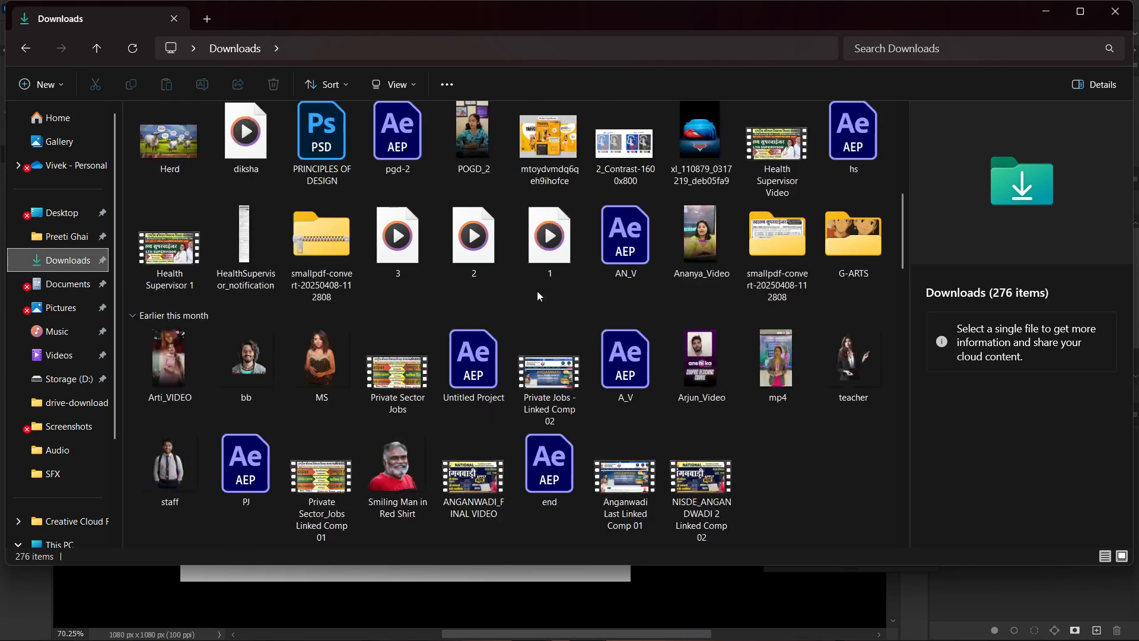
scroll(579, 386, down, 5)
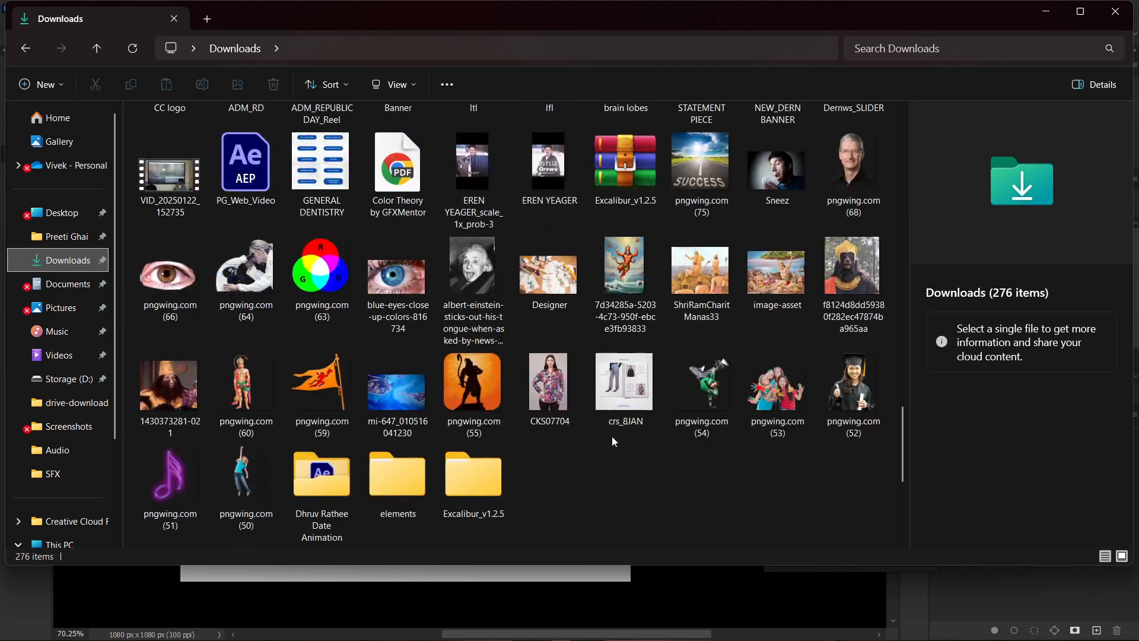
scroll(610, 455, up, 3)
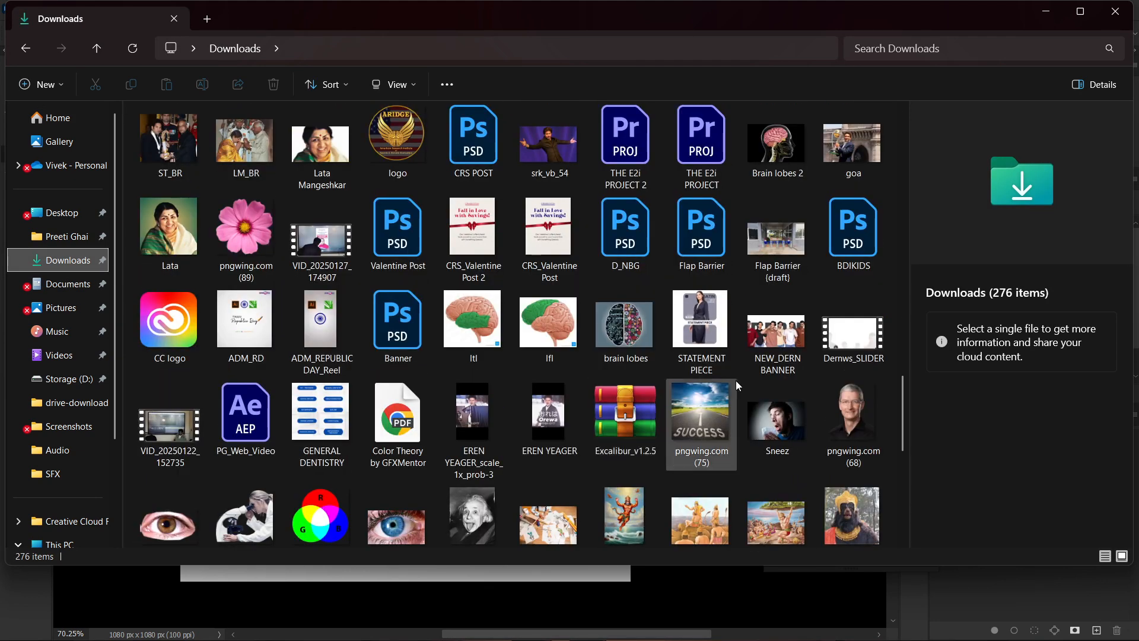
double_click(714, 325)
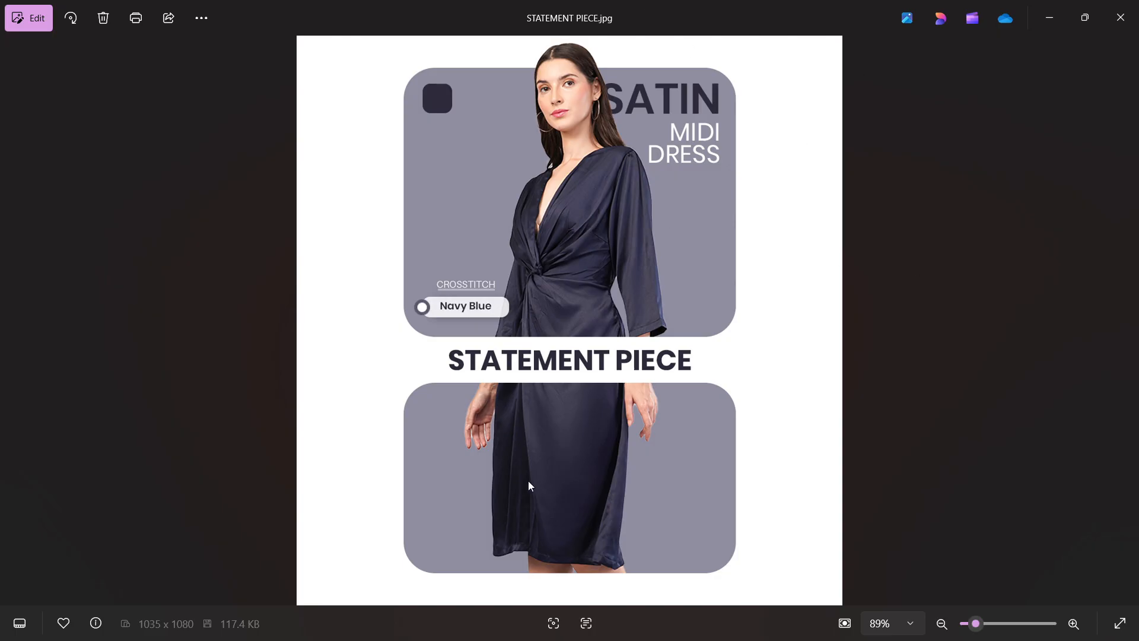
Close the STATEMENT PIECE image, minimize File Explorer, and return to Photoshop with the Move tool active.
click(1121, 18)
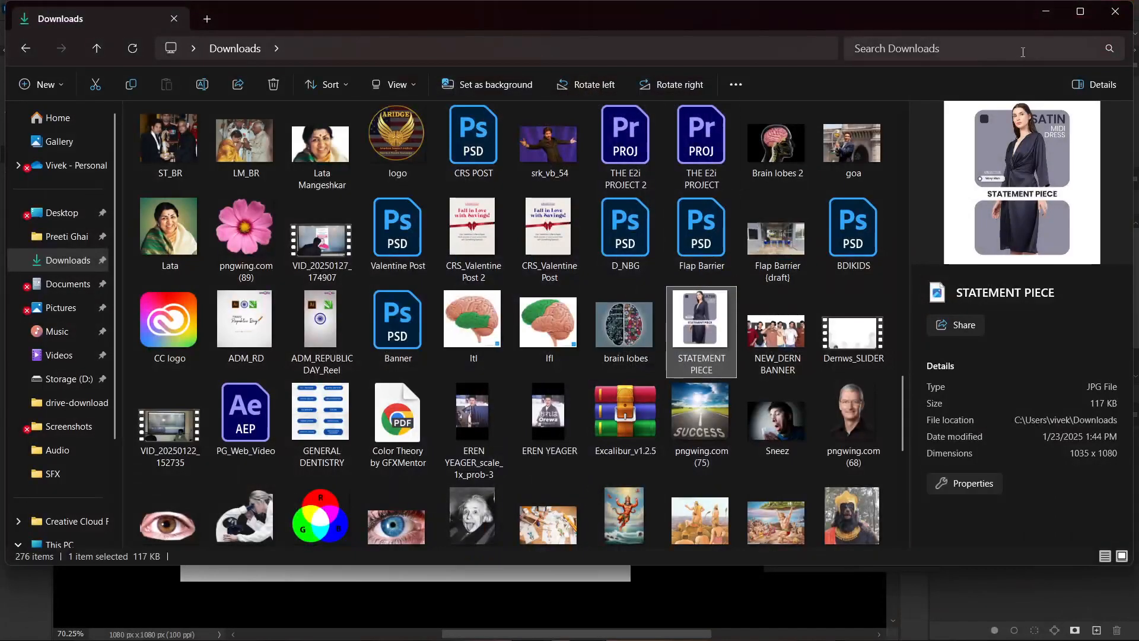
click(1047, 12)
key(v)
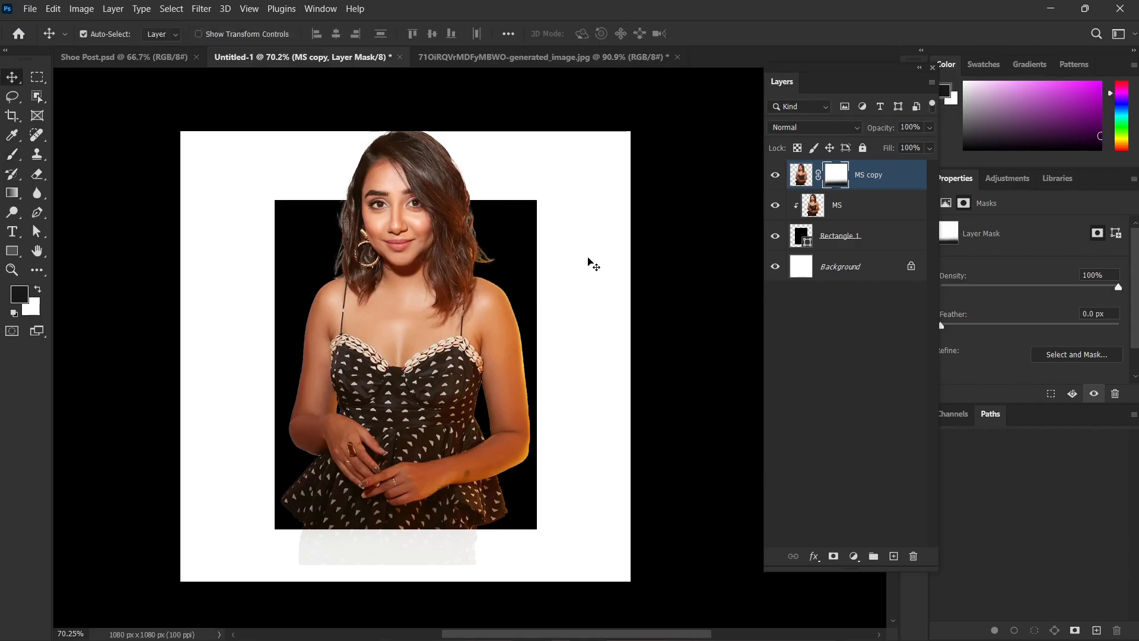
Delete the black rectangle and the masked MS copy layer from the Untitled-1 document.
click(521, 234)
key(Delete)
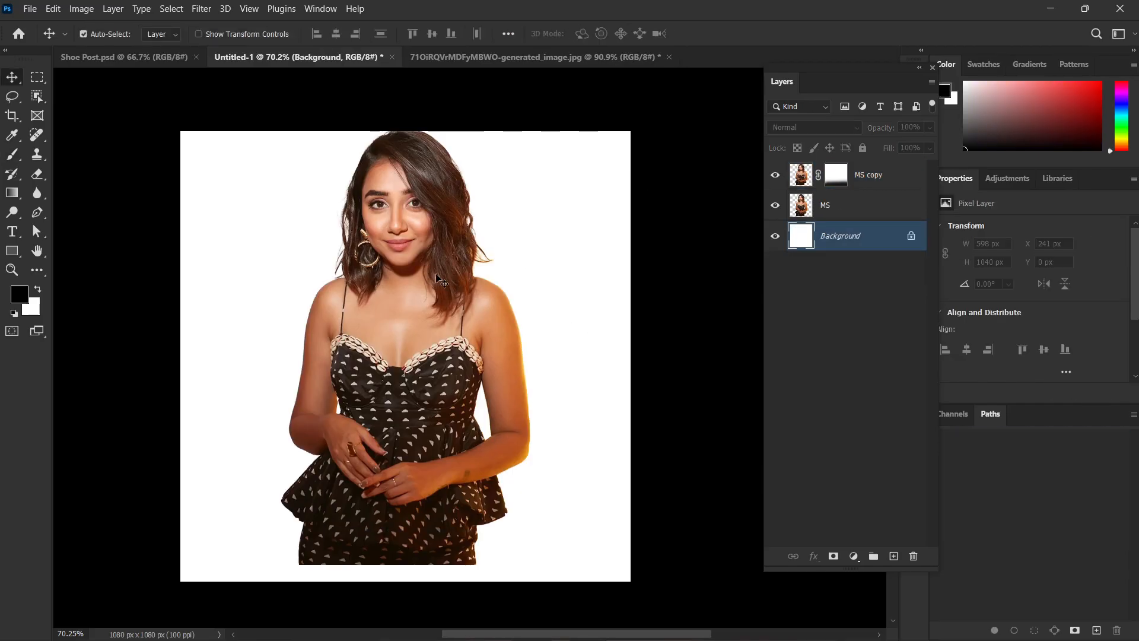
click(437, 278)
key(Delete)
click(656, 255)
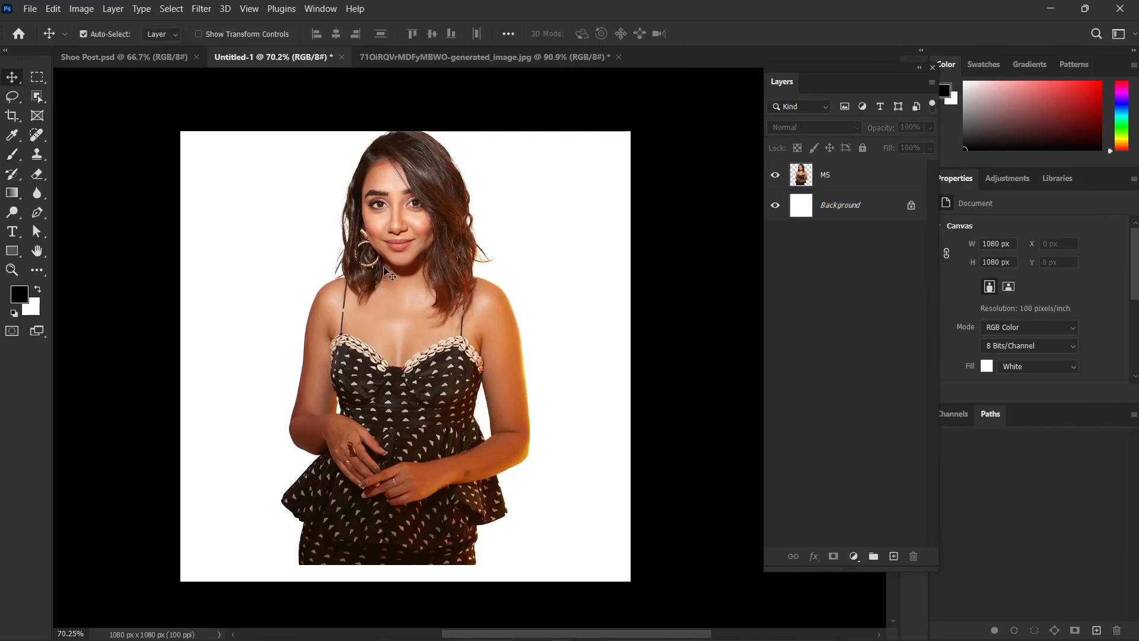
Hide the MS layer and draw a rectangle about 653 × 400 px with rounded corners in the upper part of the canvas.
click(406, 284)
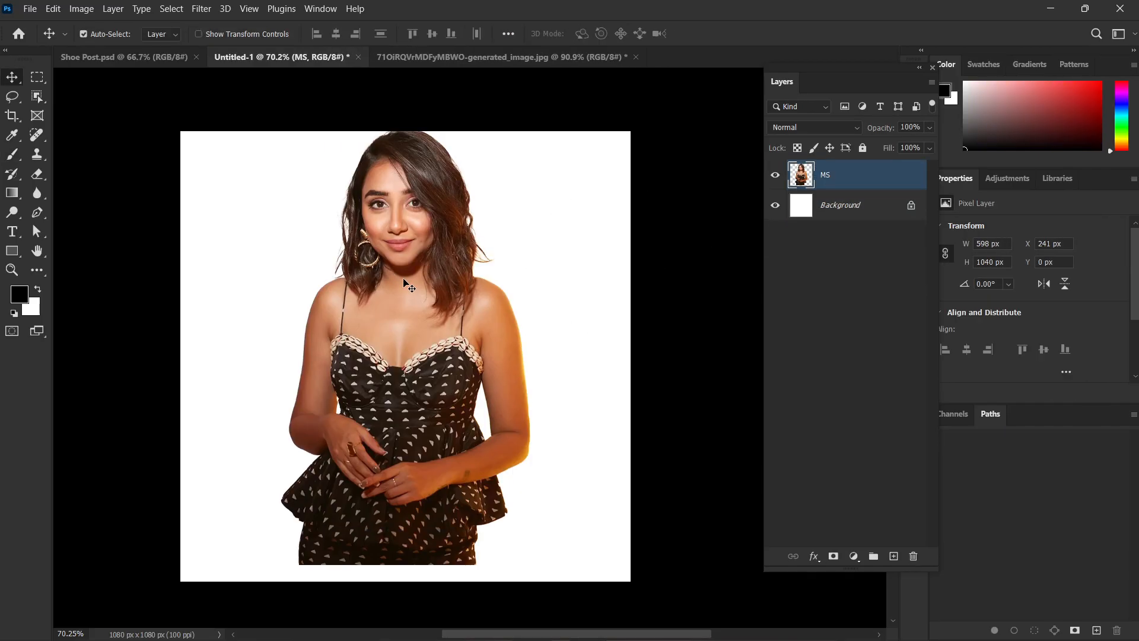
click(776, 176)
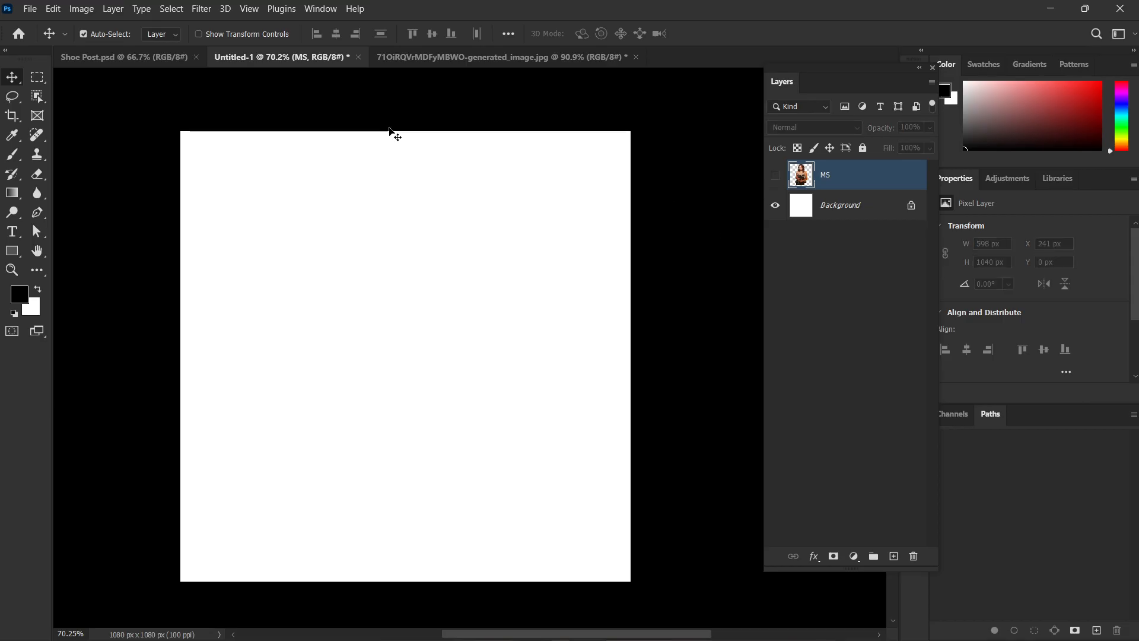
click(12, 250)
click(64, 254)
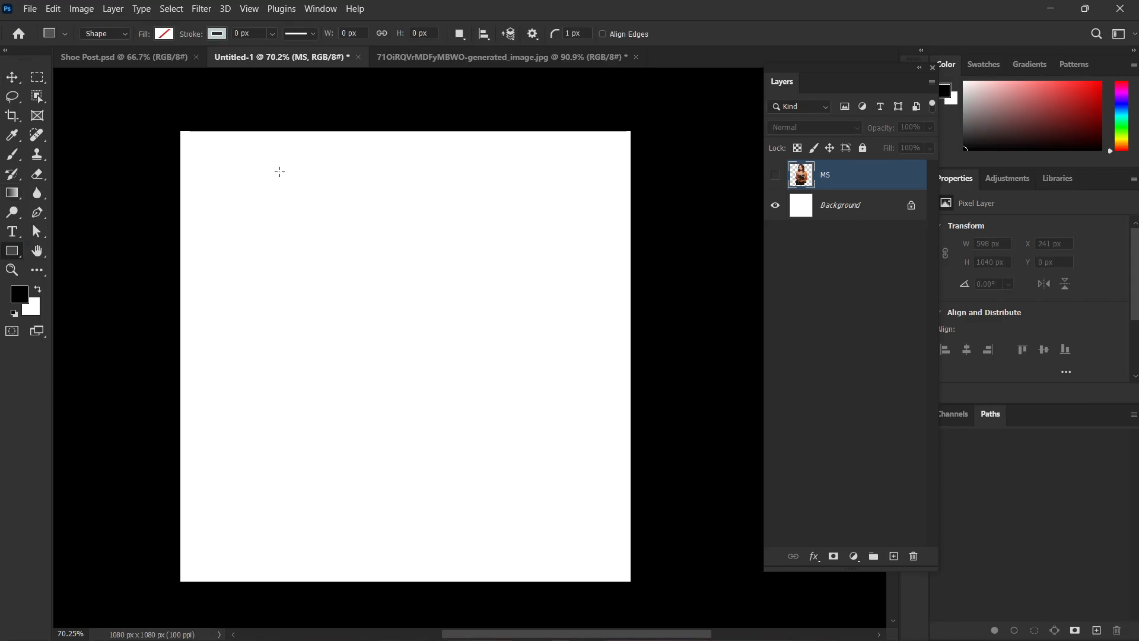
drag(276, 170, 547, 336)
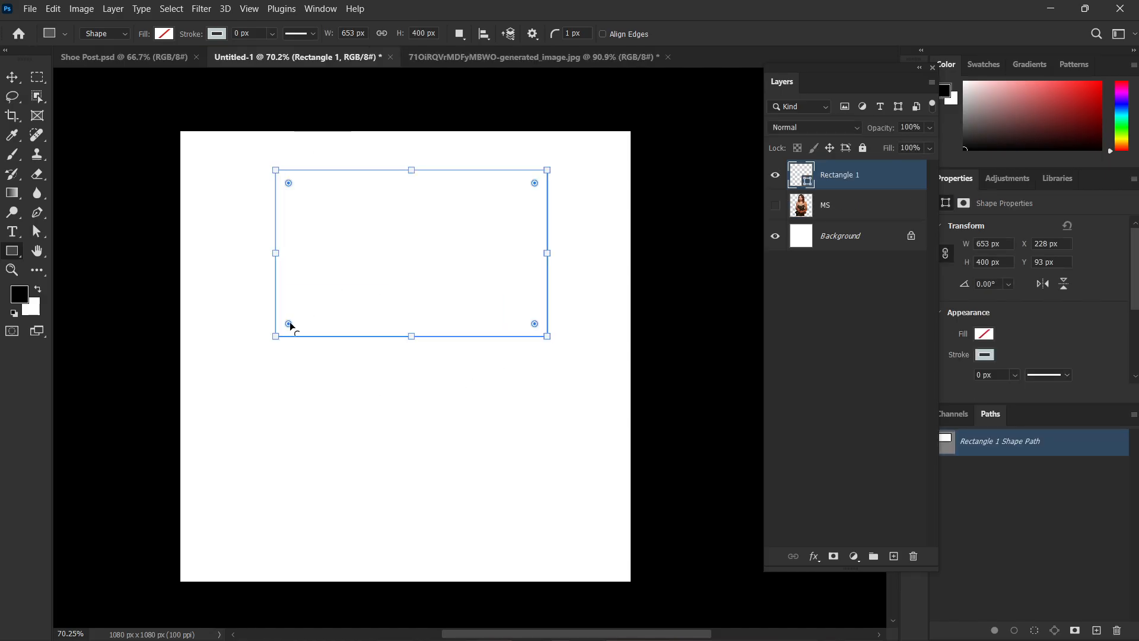
drag(289, 324, 301, 322)
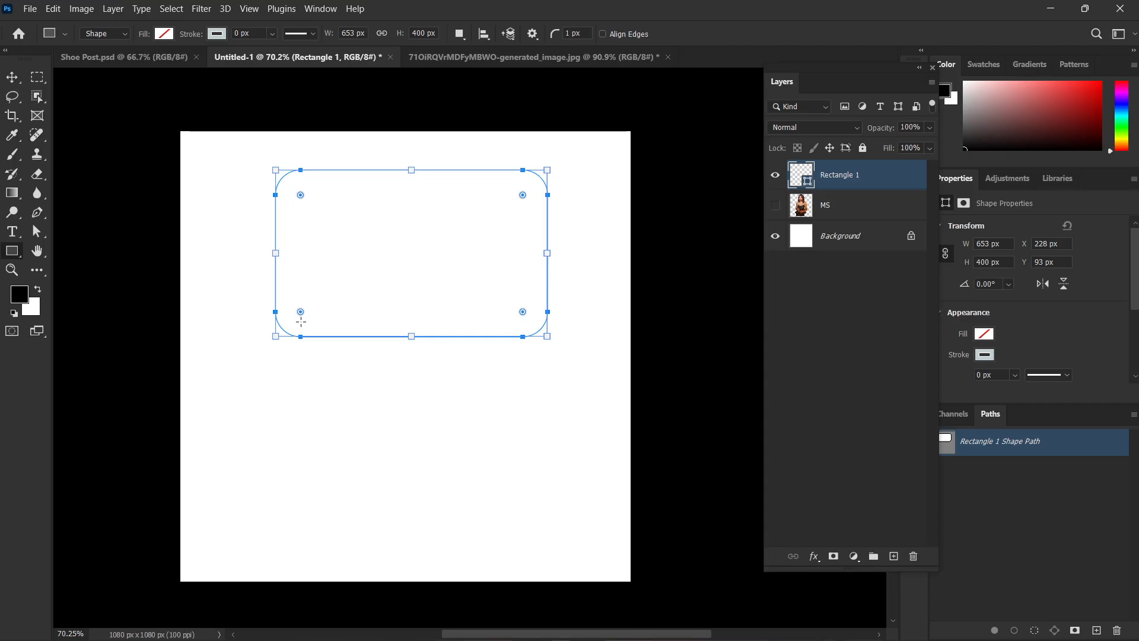
Fill the rounded rectangle with red from the recently used colors.
click(167, 34)
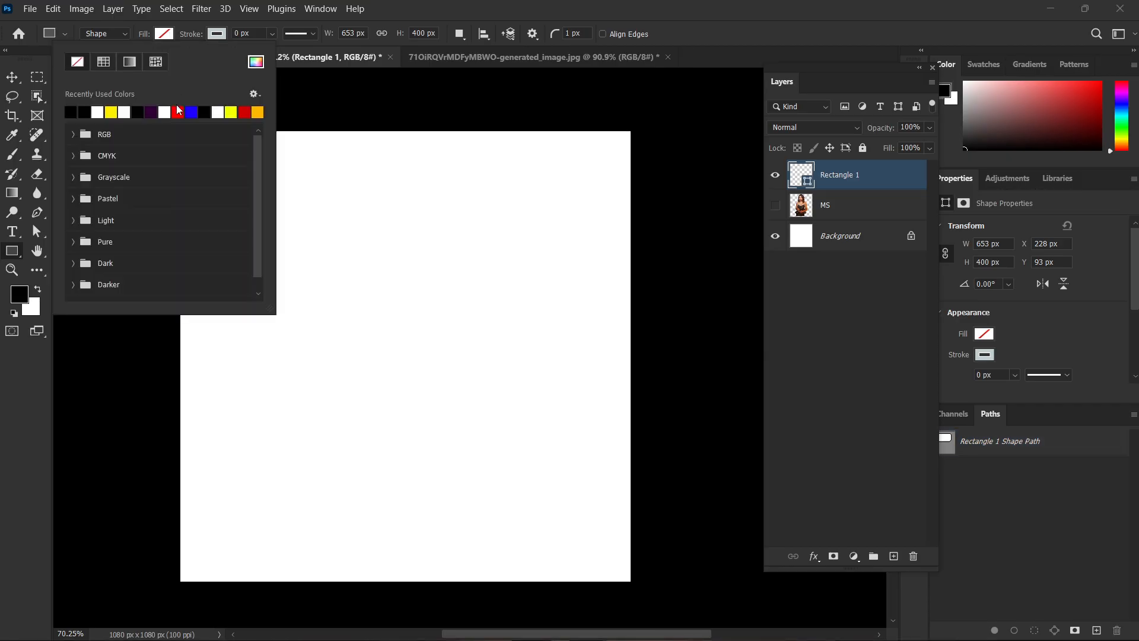
click(178, 111)
key(Return)
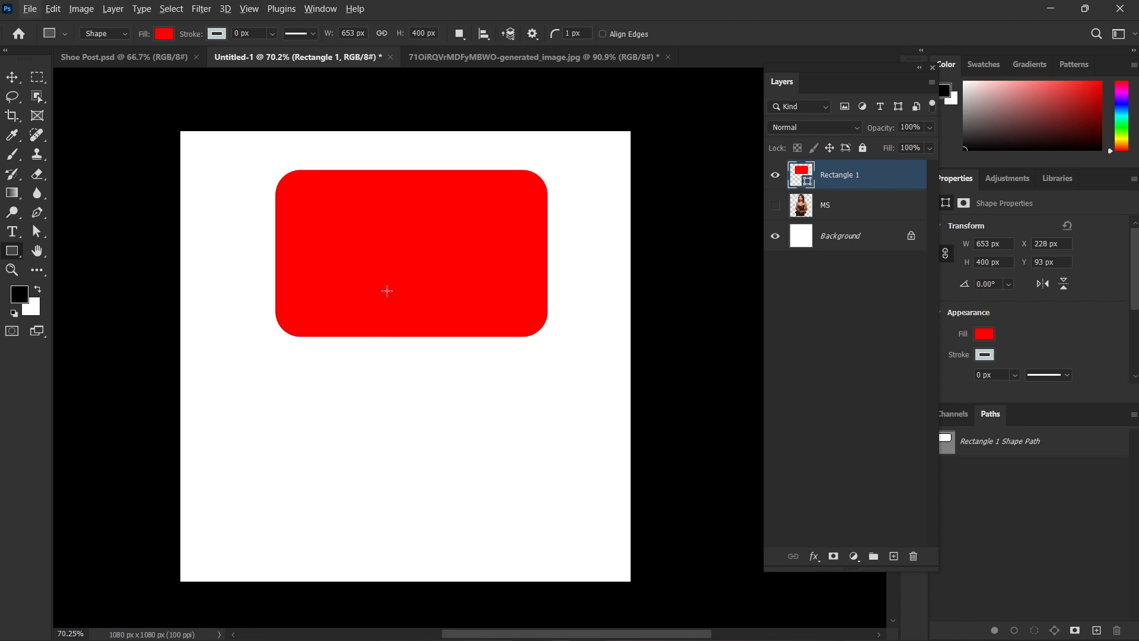
Duplicate the red rounded rectangle straight down so a gap separates the two shapes.
key(v)
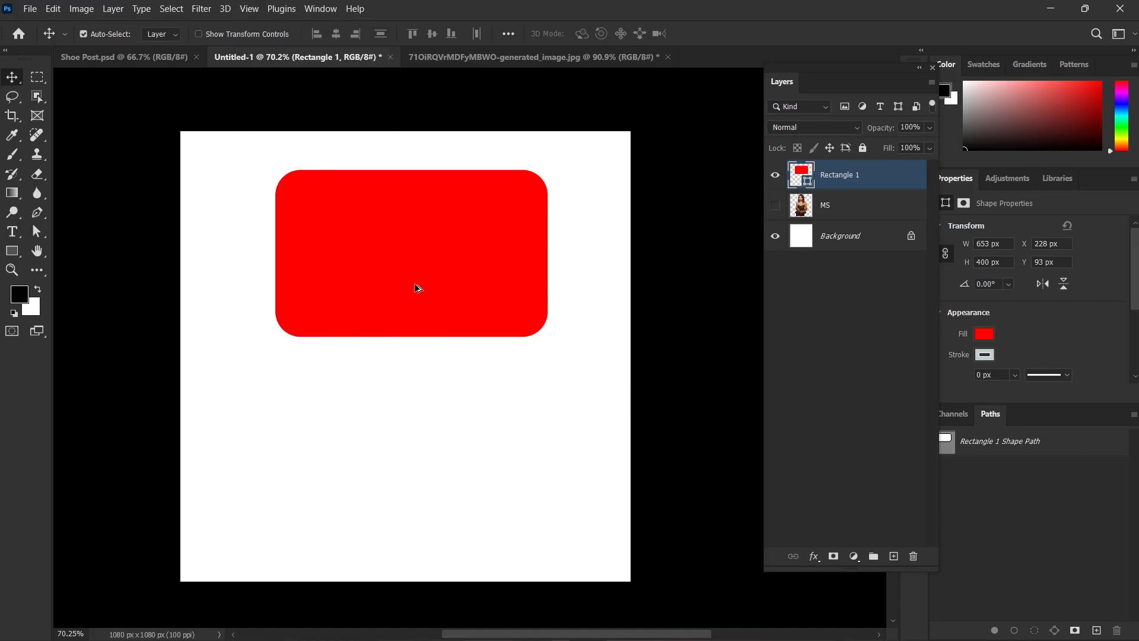
drag(417, 287, 425, 489)
click(636, 351)
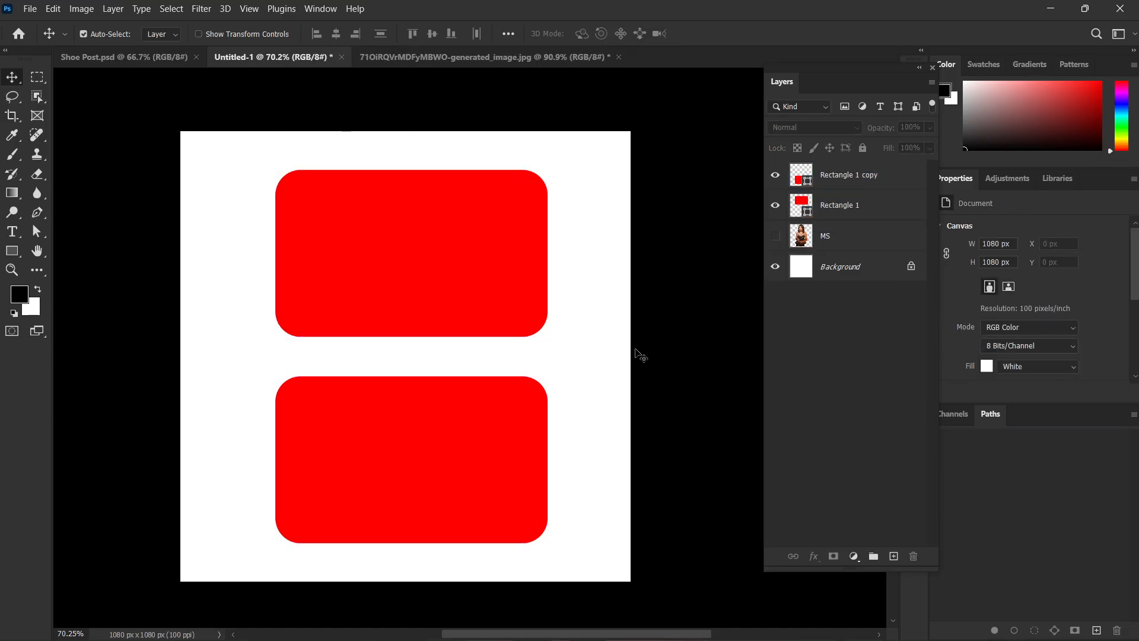
Show the MS layer, stack it directly above Rectangle 1, and toggle Rectangle 1's visibility to identify it.
click(775, 236)
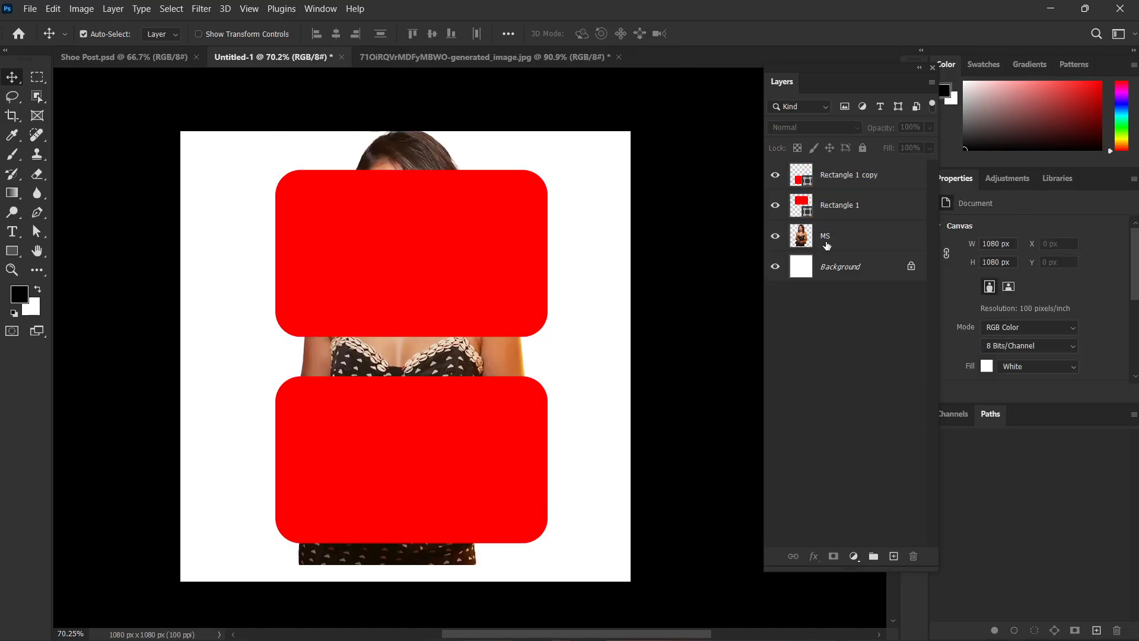
drag(826, 244, 822, 182)
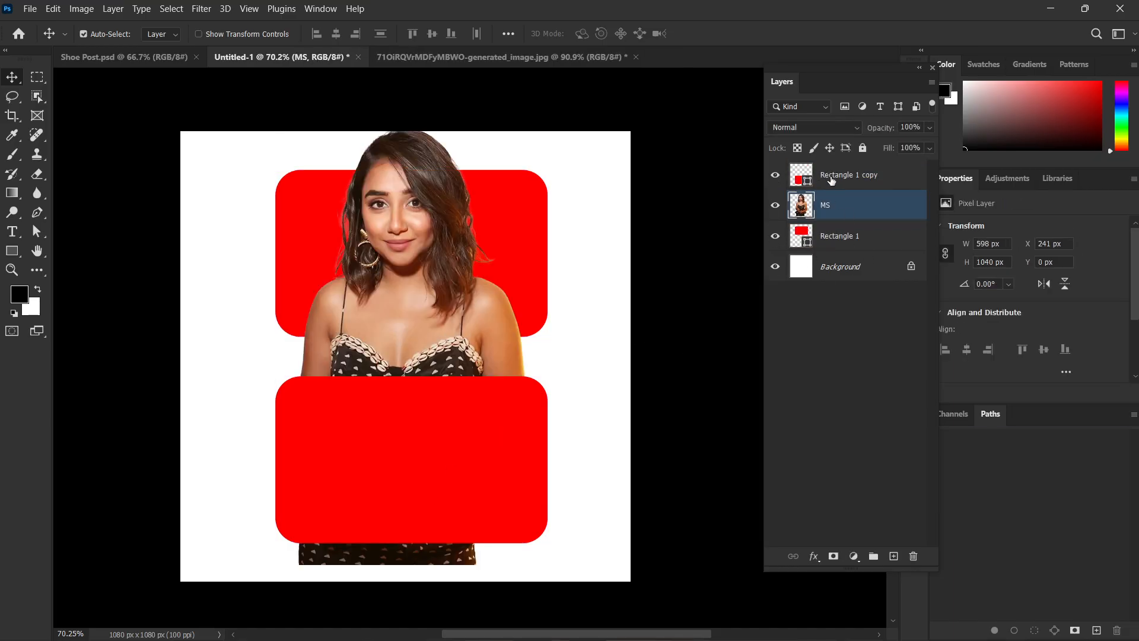
click(777, 236)
click(777, 237)
click(776, 236)
click(777, 237)
Clip the MS layer to Rectangle 1, releasing and reapplying the clipping mask to demonstrate its effect.
alt+click(797, 218)
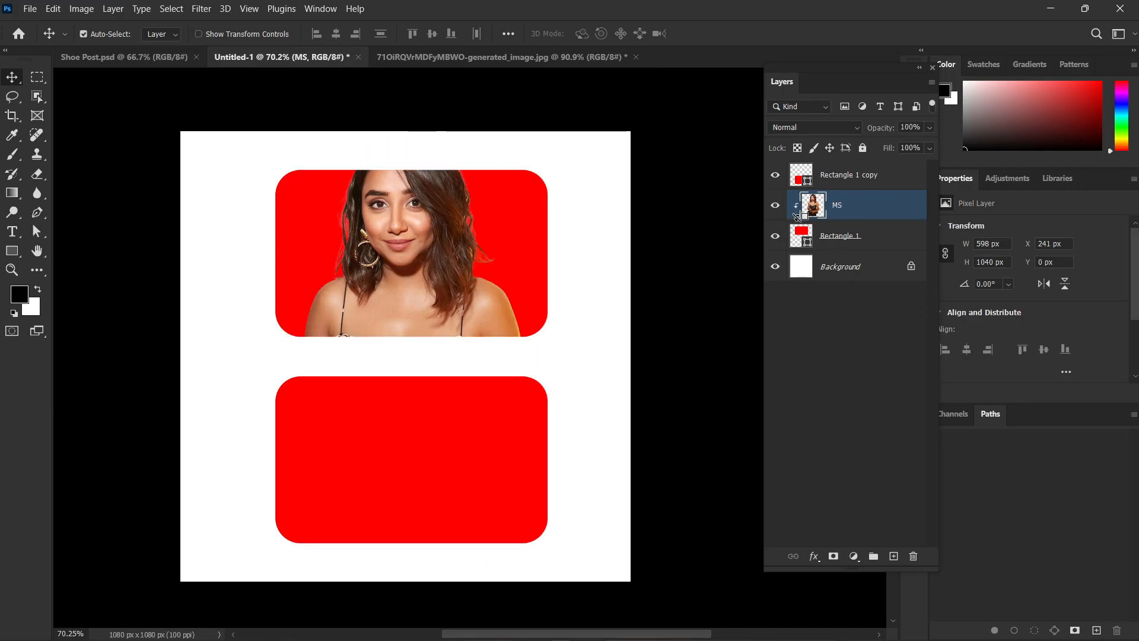
alt+click(798, 217)
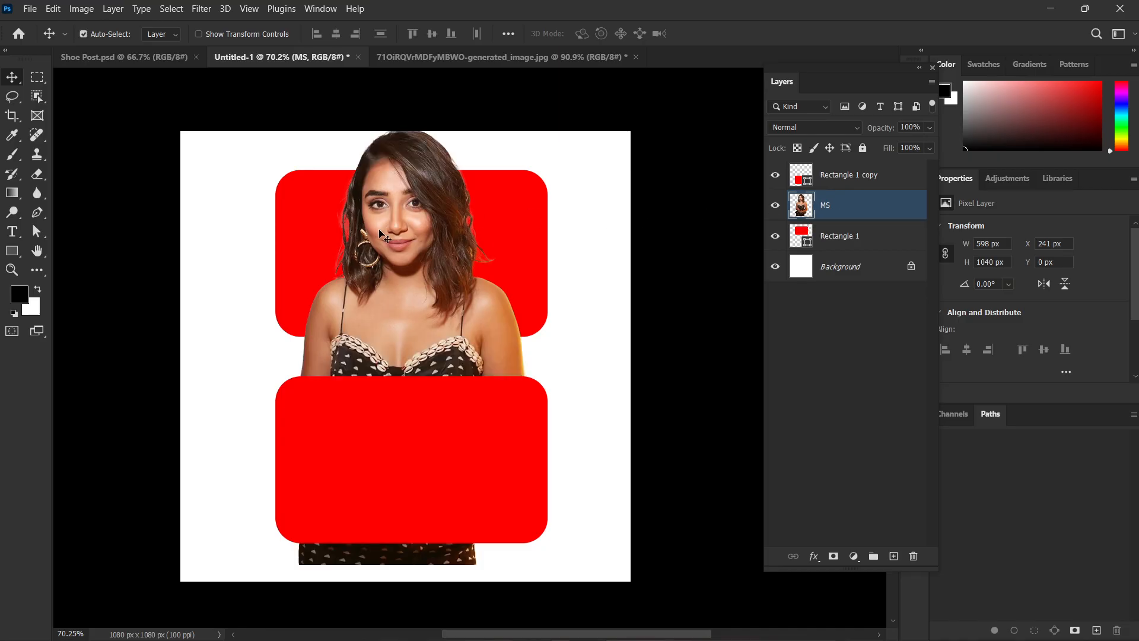
alt+click(801, 220)
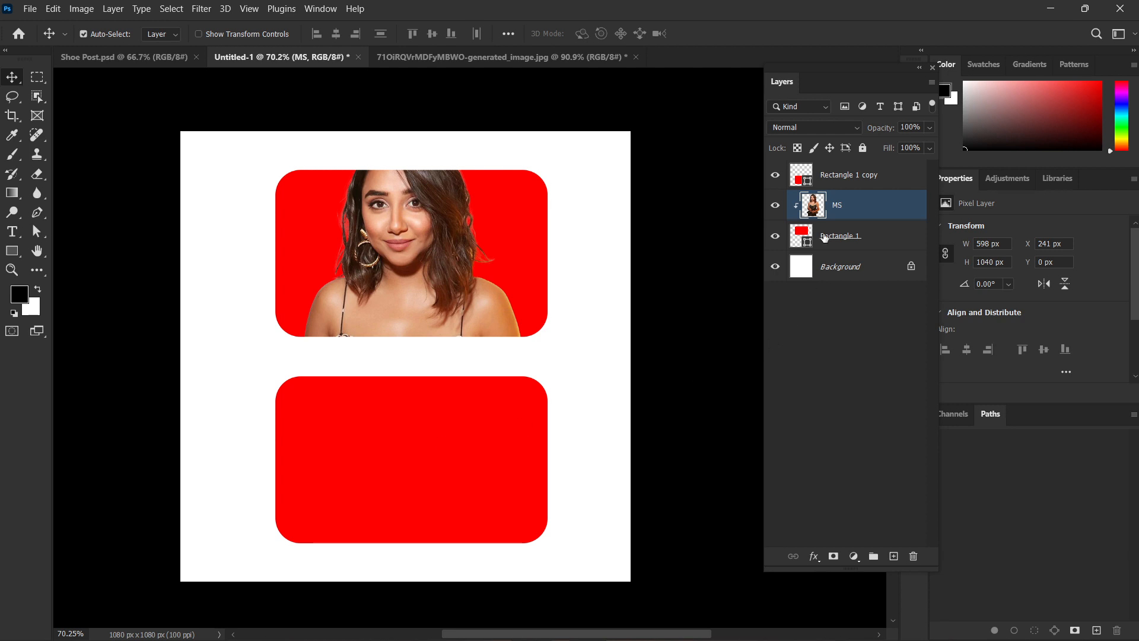
Duplicate the MS layer, raise the copy above Rectangle 1 copy, and clip it to that lower rectangle.
key(ctrl+j)
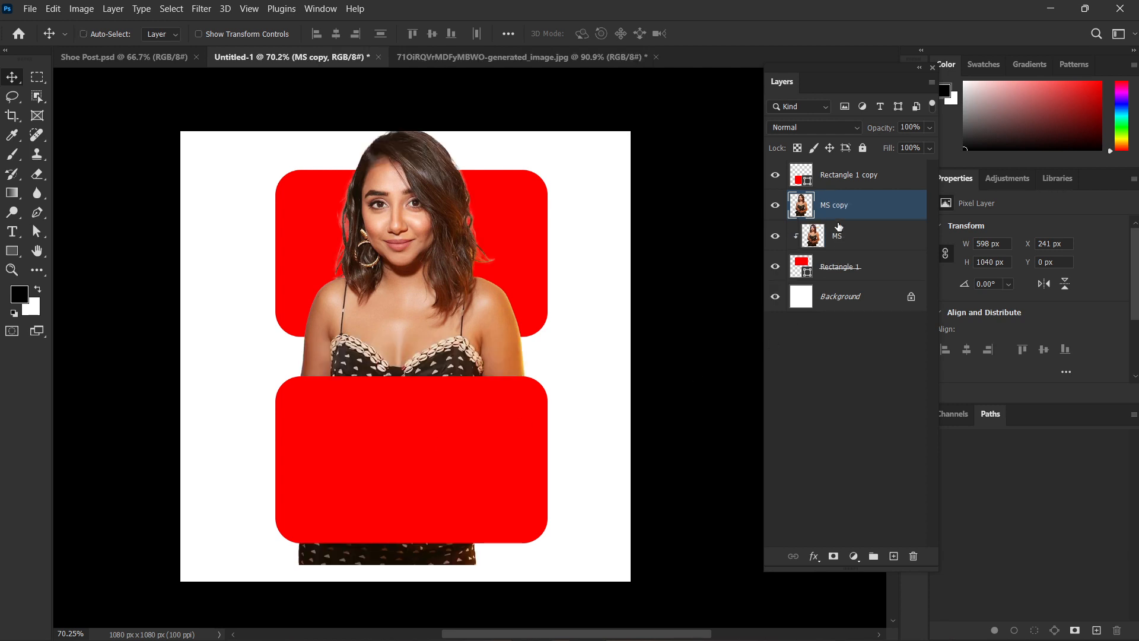
key(ctrl+bracketright)
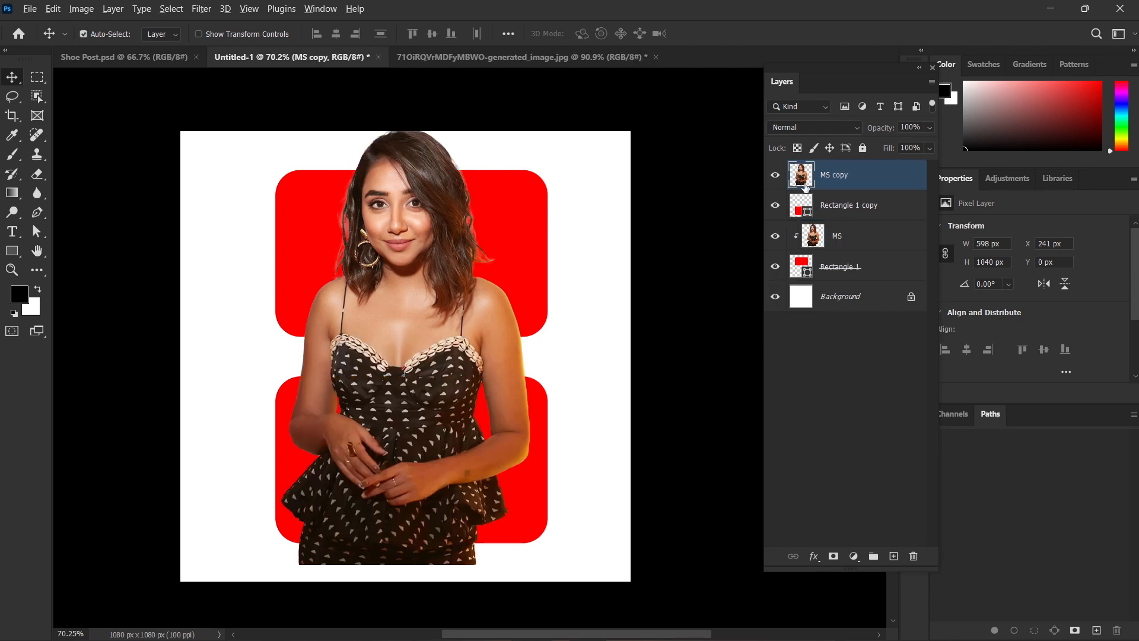
key(ctrl+0)
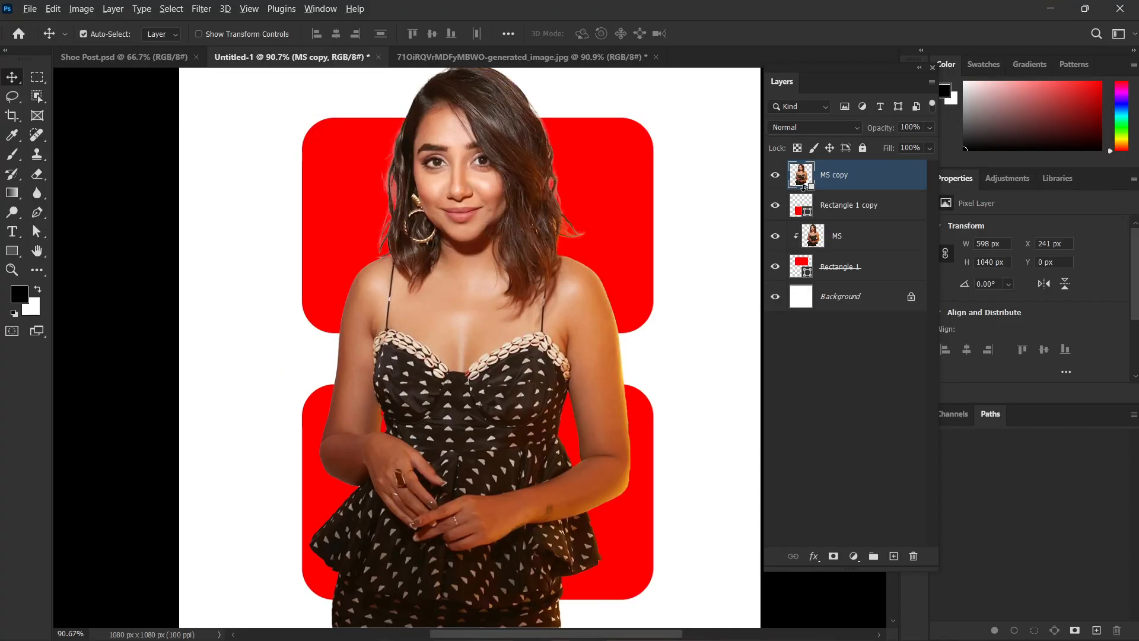
alt+click(804, 186)
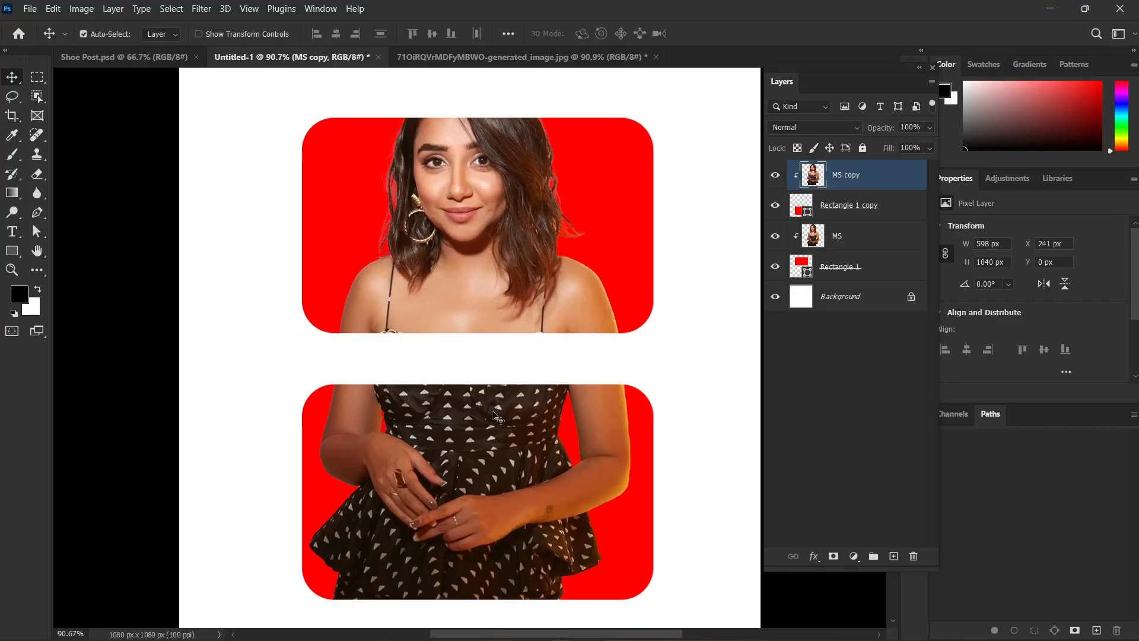
scroll(497, 418, up, 1)
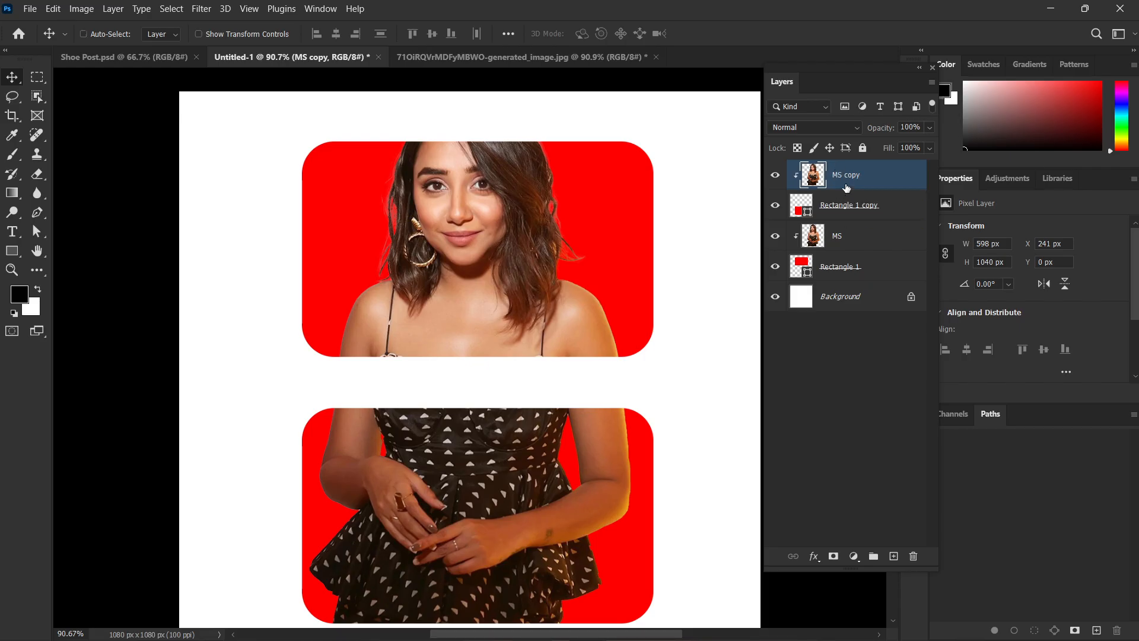
Duplicate the clipped MS copy layer as an unclipped layer and add a white layer mask to it.
key(ctrl+j)
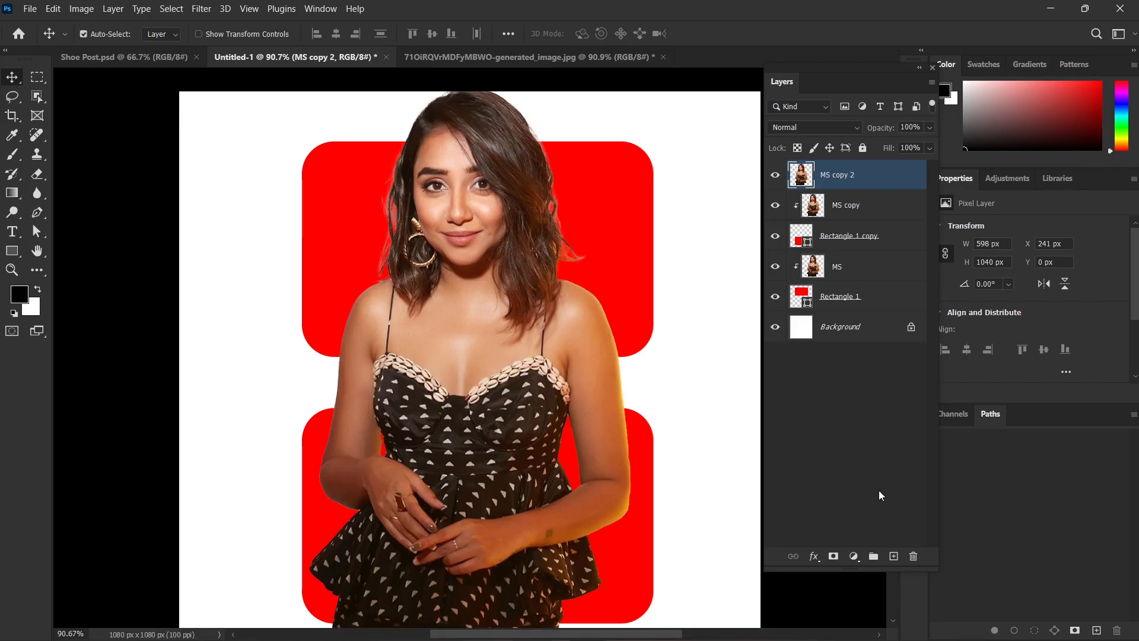
click(833, 556)
scroll(682, 386, down, 3)
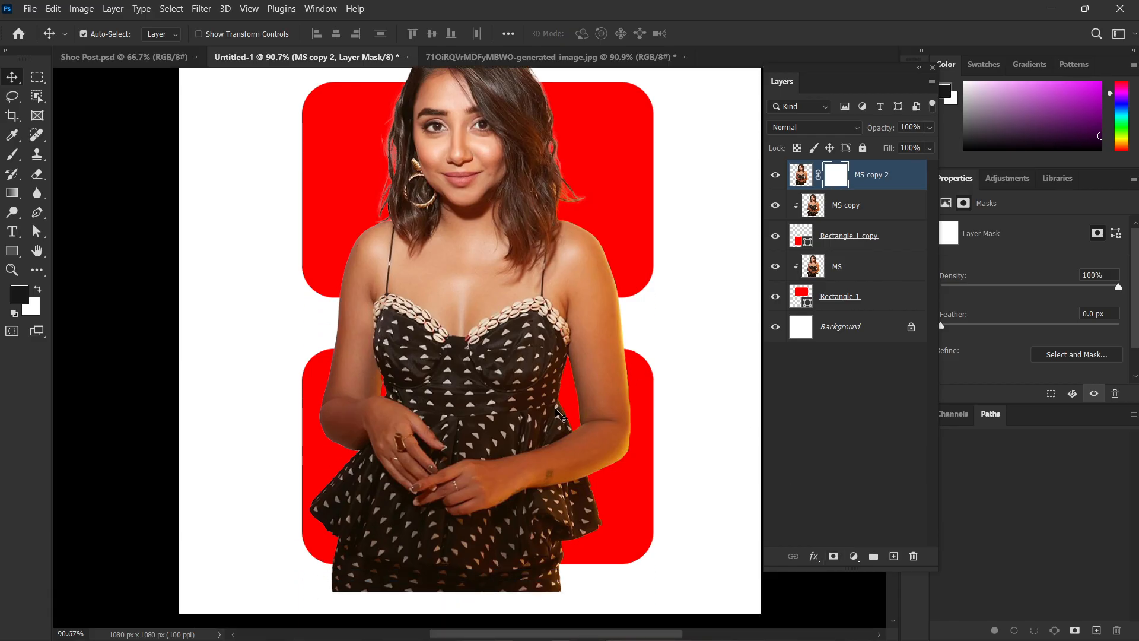
Paint black on the MS copy 2 mask with a soft 500 px brush at 42% flow, fading the figure between and below the rectangles.
key(u)
scroll(586, 527, down, 2)
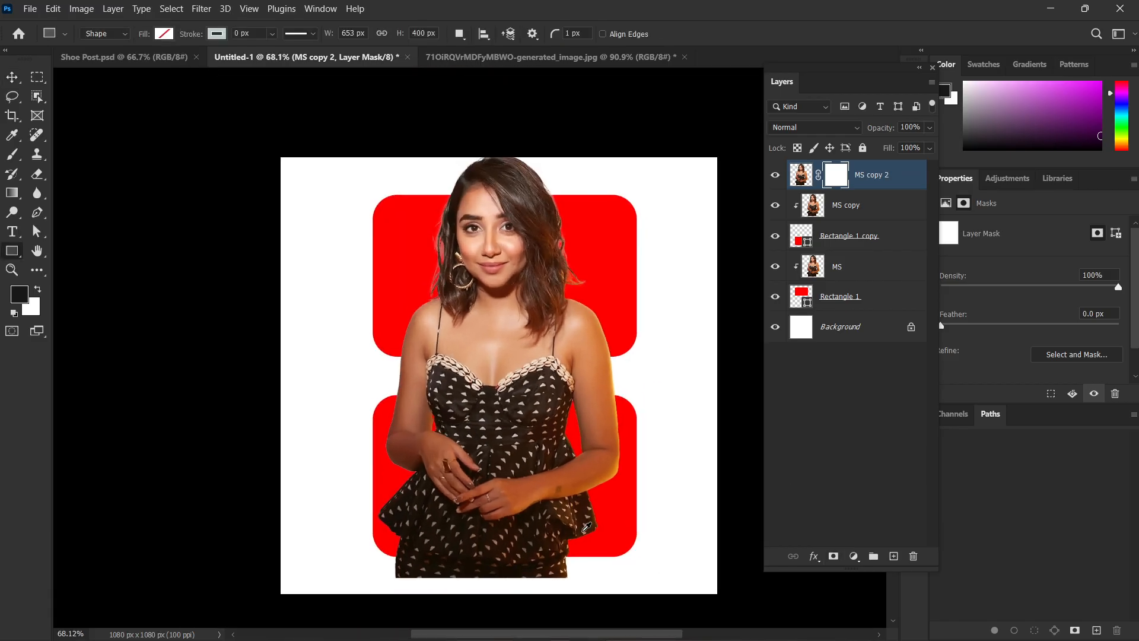
drag(587, 528, 546, 417)
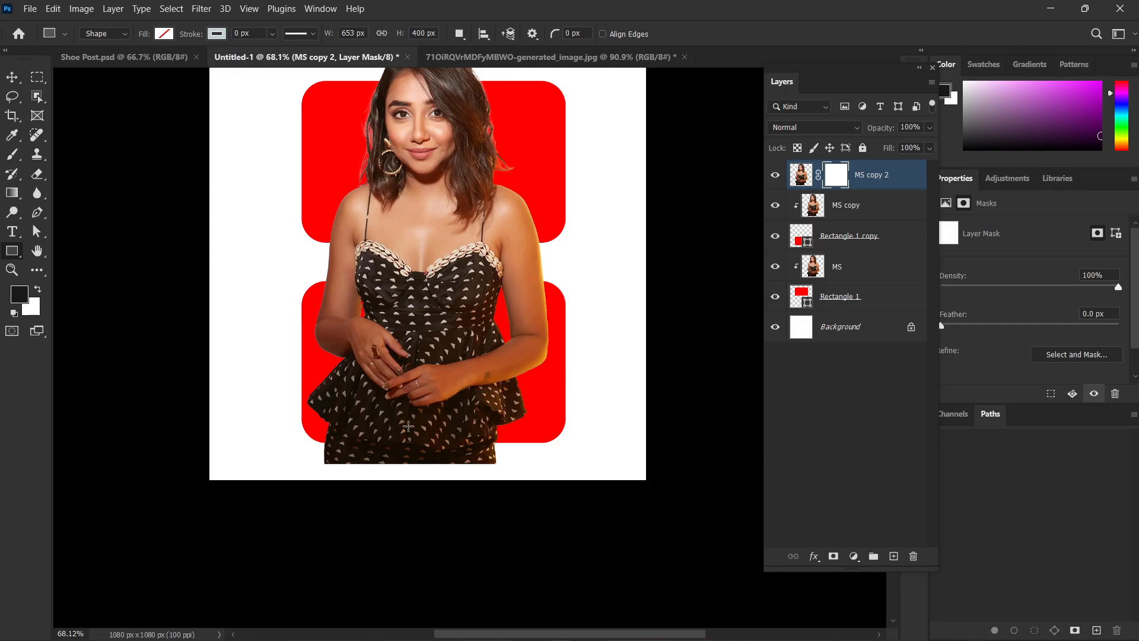
key(b)
mouse_move(570, 475)
mouse_down()
mouse_move(321, 480)
mouse_move(623, 514)
mouse_move(502, 521)
mouse_move(681, 498)
mouse_move(480, 481)
mouse_up()
scroll(478, 473, up, 1)
mouse_move(296, 325)
mouse_down()
mouse_move(858, 317)
mouse_move(134, 339)
mouse_move(686, 318)
mouse_move(483, 342)
mouse_up()
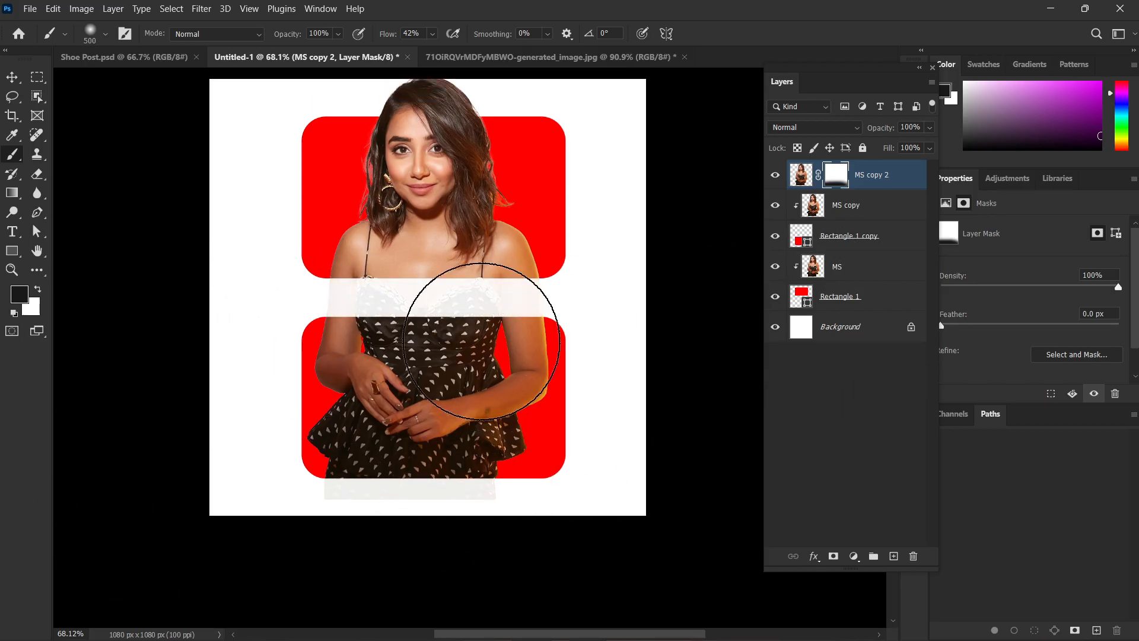
scroll(664, 270, up, 1)
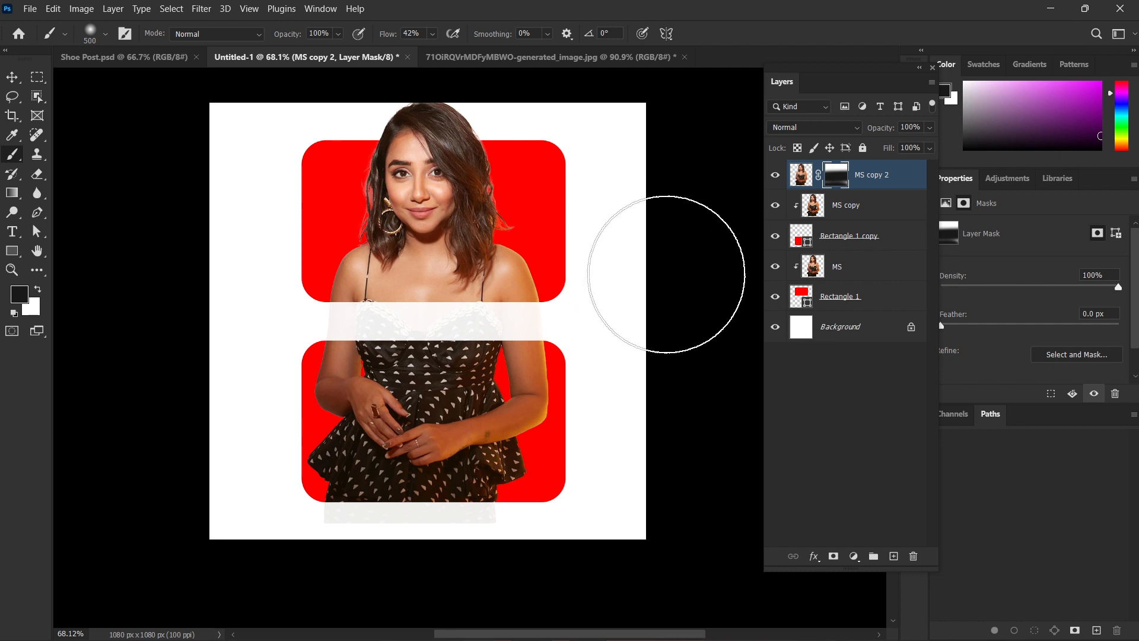
Select all layers above the Background, scale them down to about 561 × 895 px, and centre them horizontally on the canvas.
key(v)
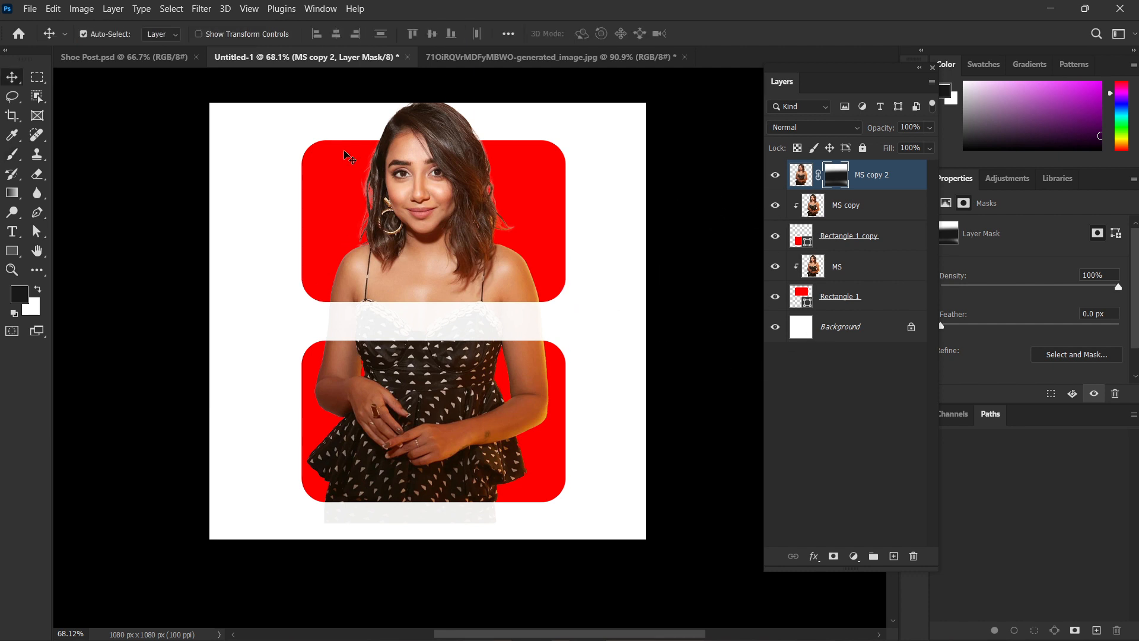
mouse_move(239, 78)
mouse_down()
mouse_move(560, 527)
mouse_move(580, 537)
mouse_up()
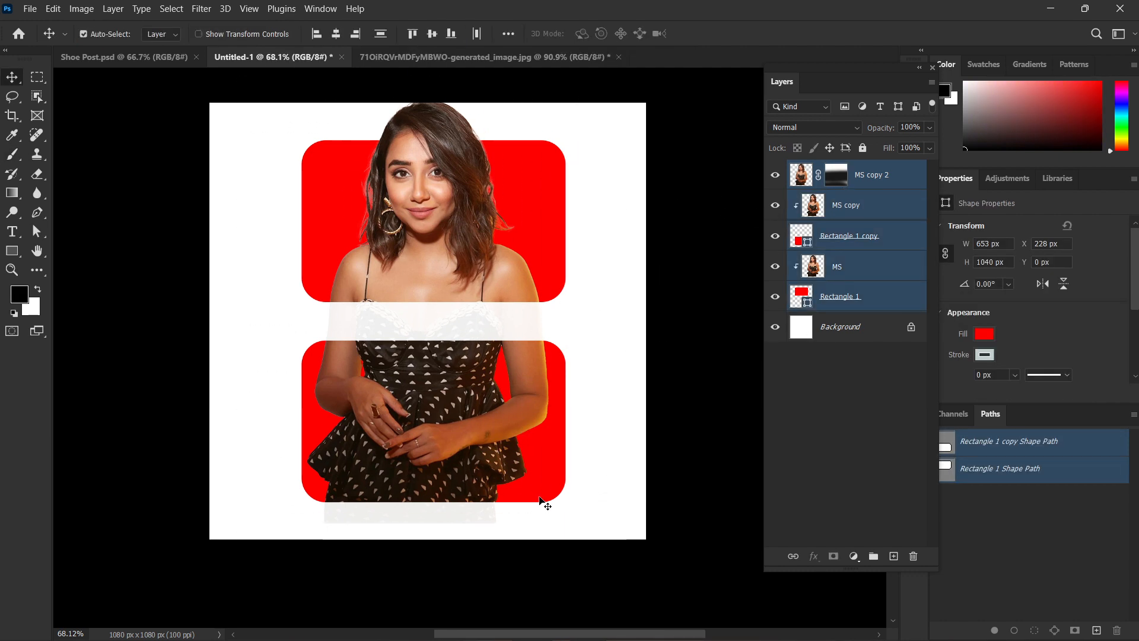
key(ctrl+t)
drag(434, 102, 433, 162)
drag(445, 245, 440, 248)
click(648, 242)
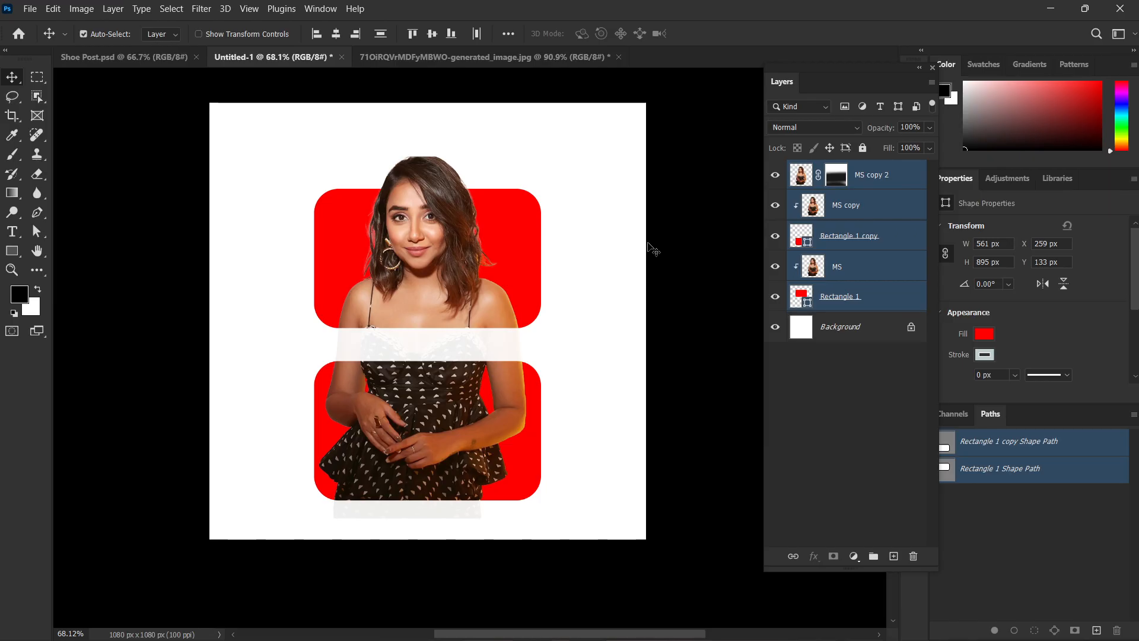
click(623, 208)
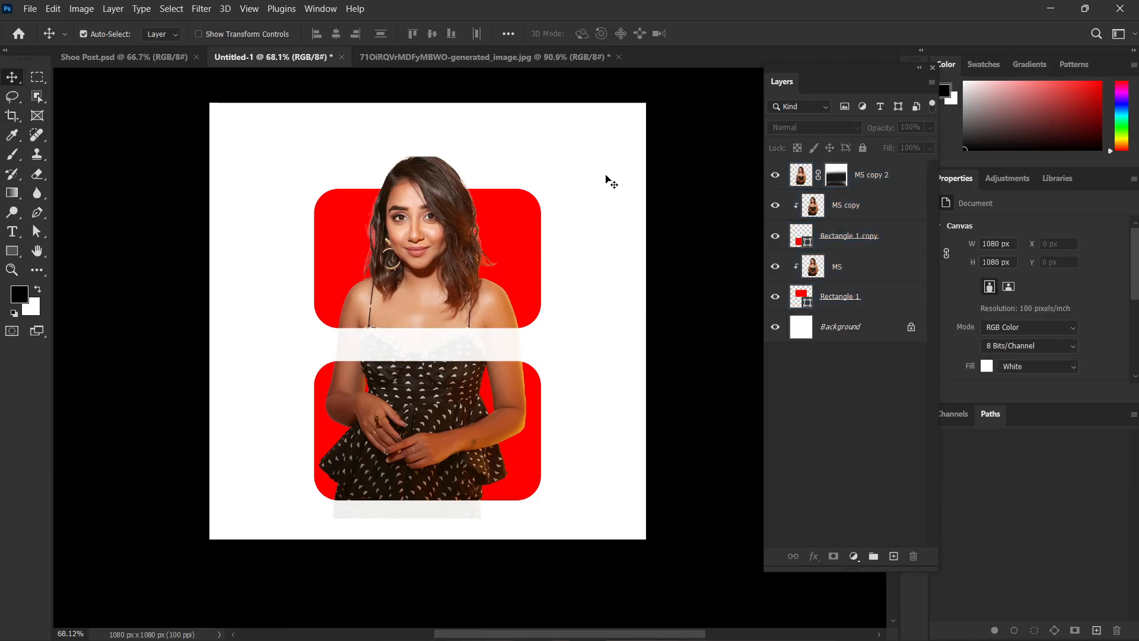
Shift the MS copy 2 layer up and to the left to reveal the clipped layers beneath, and undo the move.
drag(427, 257, 372, 234)
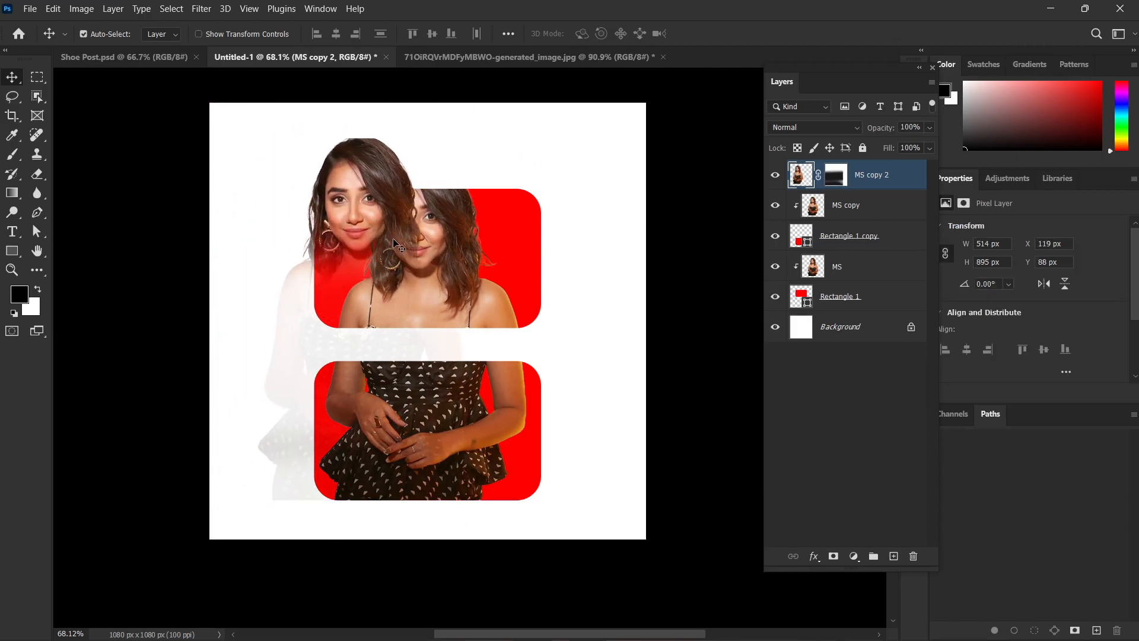
key(ctrl+z)
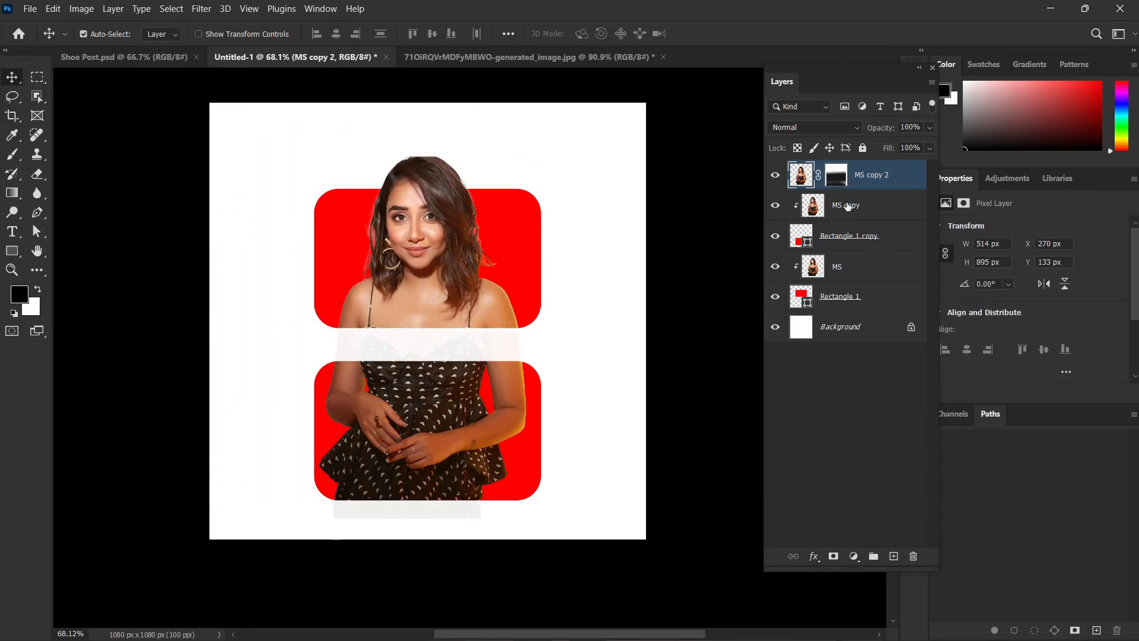
Remove the MS copy 2 layer's mask and delete both rectangles together with the figure layers clipped to them.
click(838, 177)
key(Delete)
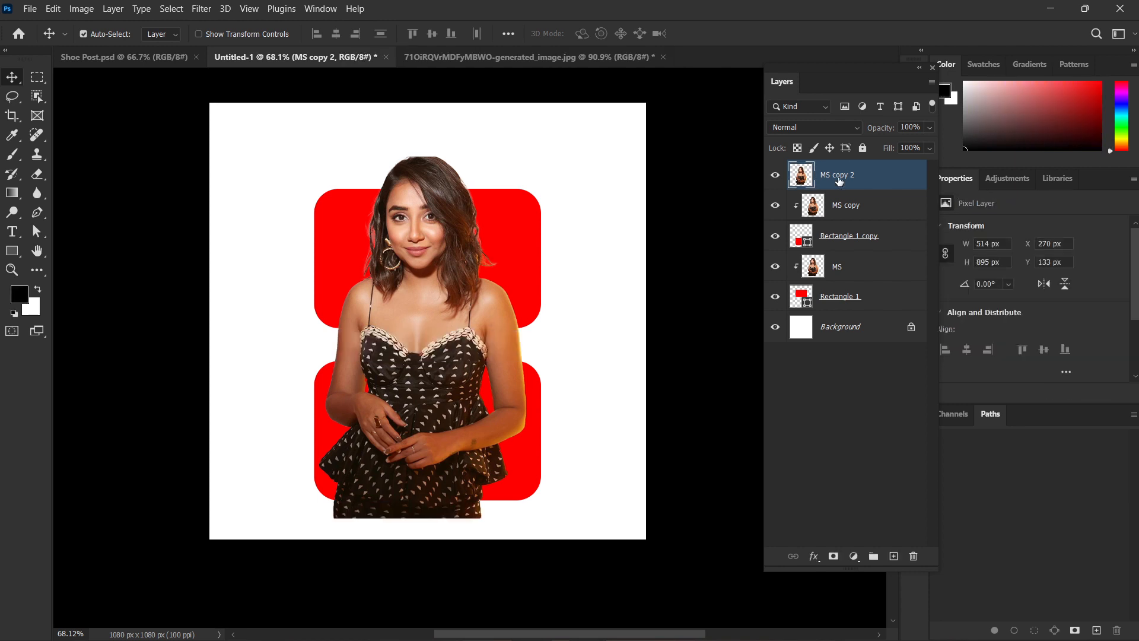
click(856, 206)
key(Delete)
key(Delete)
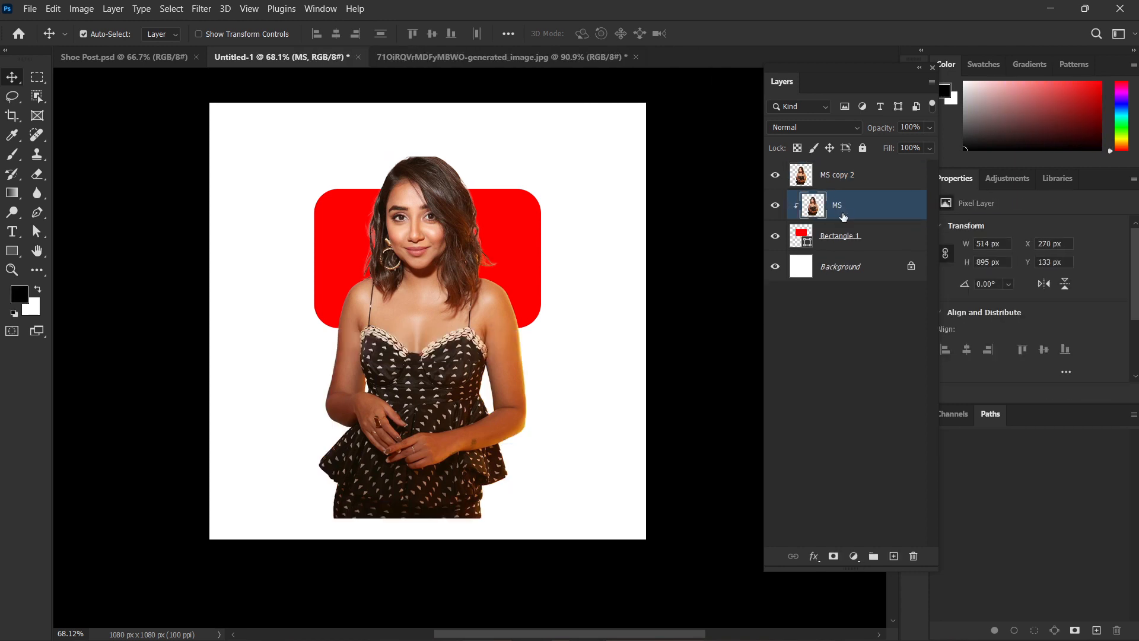
key(Delete)
key(Delete)
Shift the figure left and hide its layer, and add the subject's first name in capitals as black 36 pt Anton text.
drag(485, 251, 399, 247)
click(775, 181)
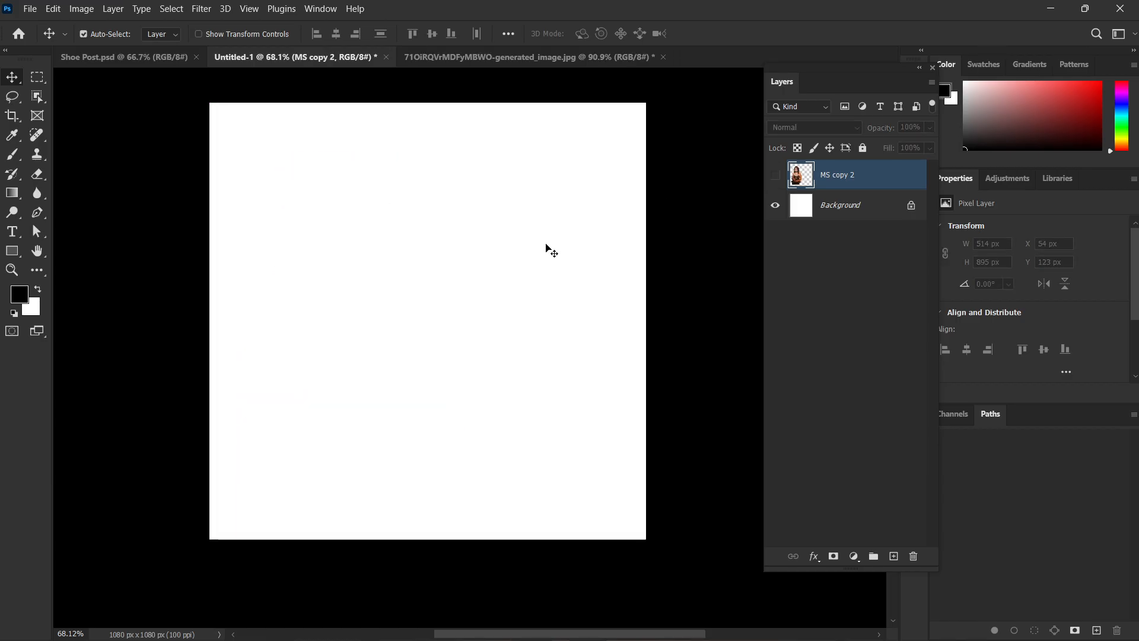
key(t)
click(443, 301)
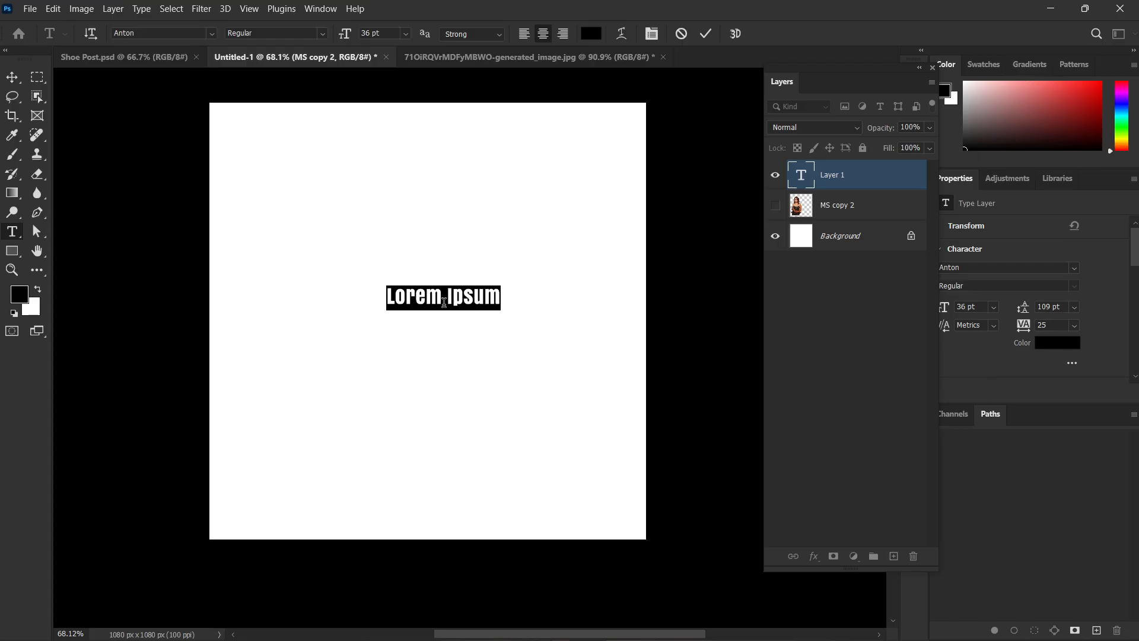
text(PRAJA)
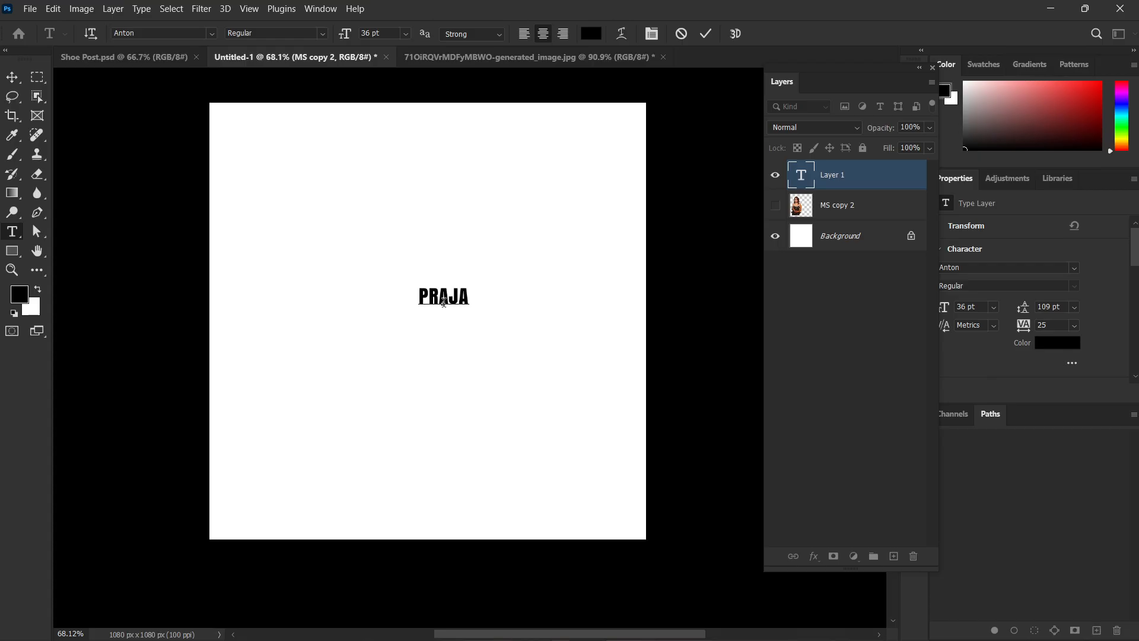
text(KTA)
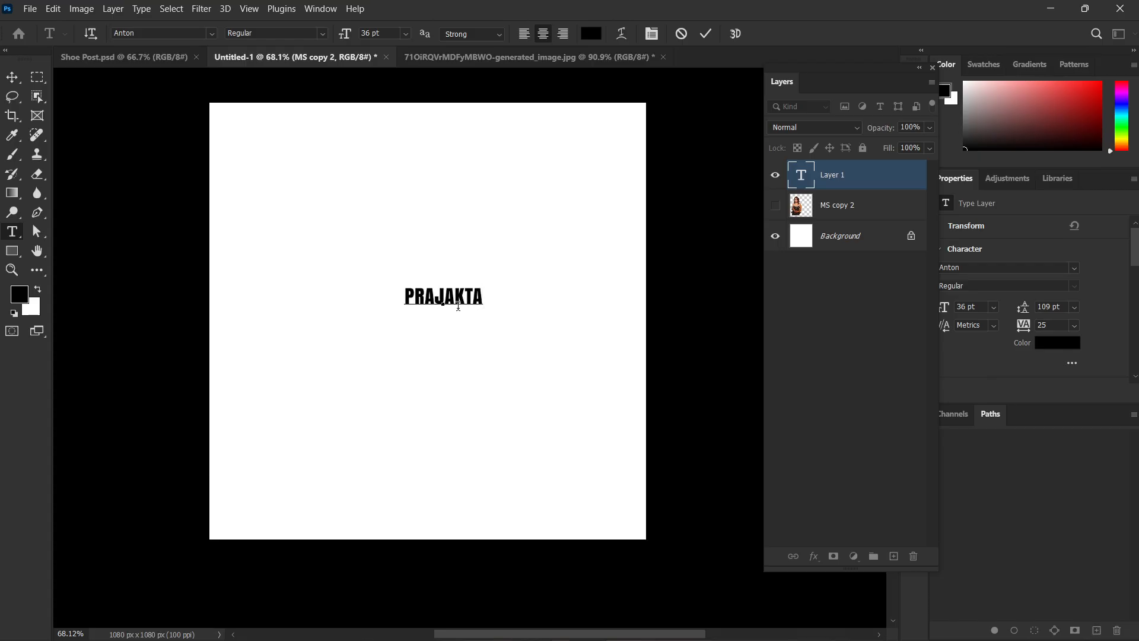
key(ctrl+Return)
key(v)
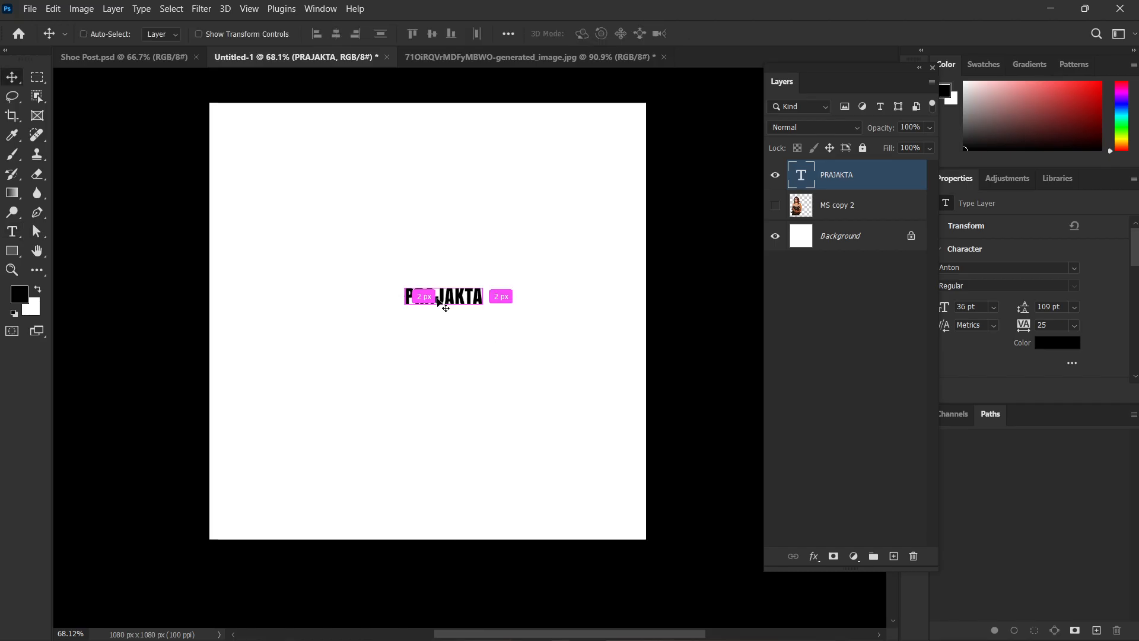
Scale the name text up to about 881 px wide and centre it horizontally on the canvas.
key(ctrl+t)
drag(443, 305, 456, 394)
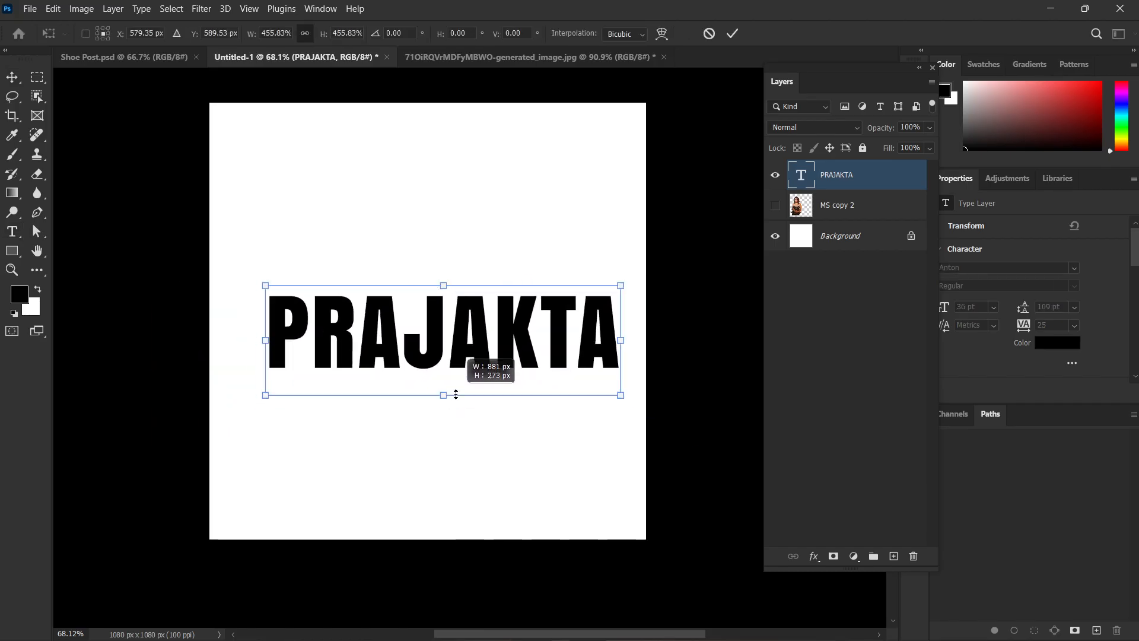
drag(483, 327, 469, 309)
key(Return)
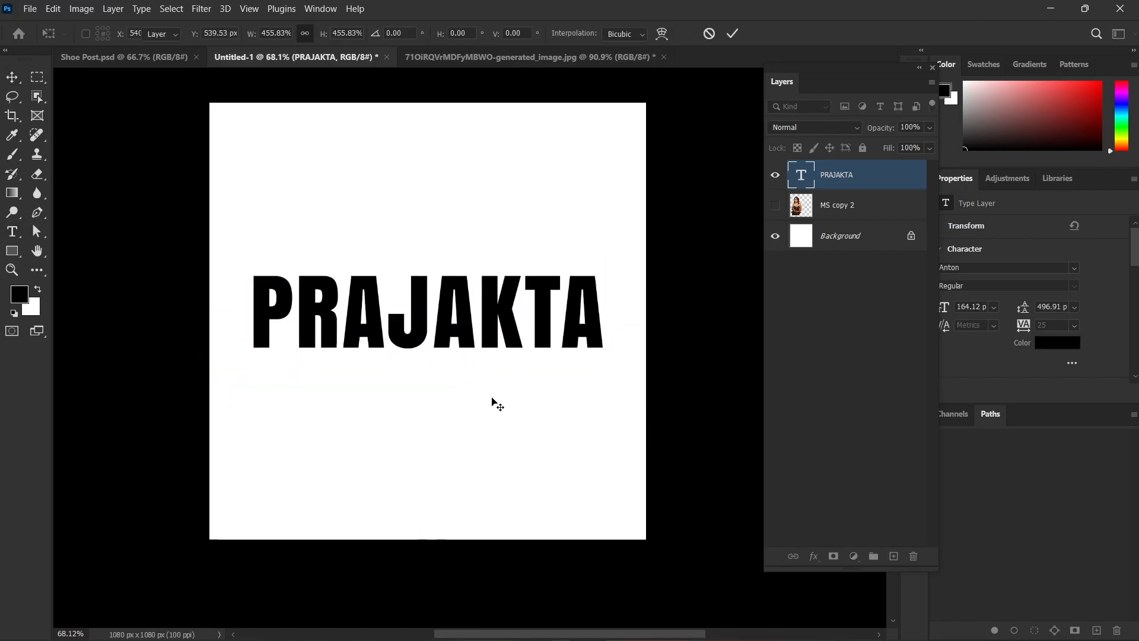
Show the MS copy 2 layer, place it above the text layer and position the figure over the middle of the lettering.
click(777, 209)
drag(836, 206, 834, 169)
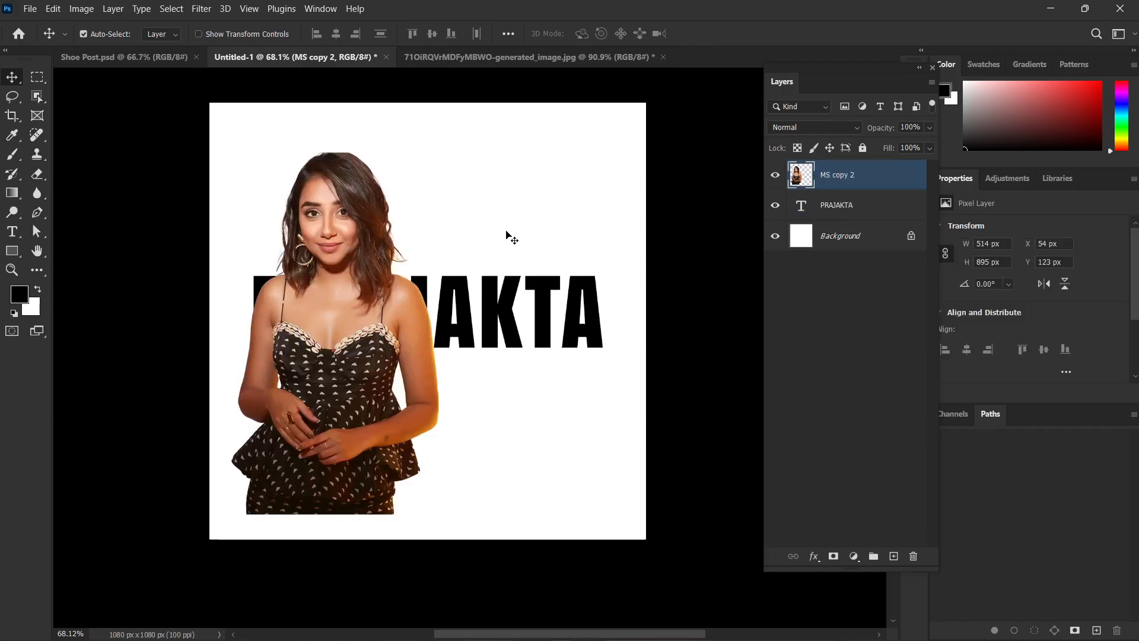
drag(380, 325, 422, 314)
drag(455, 318, 487, 317)
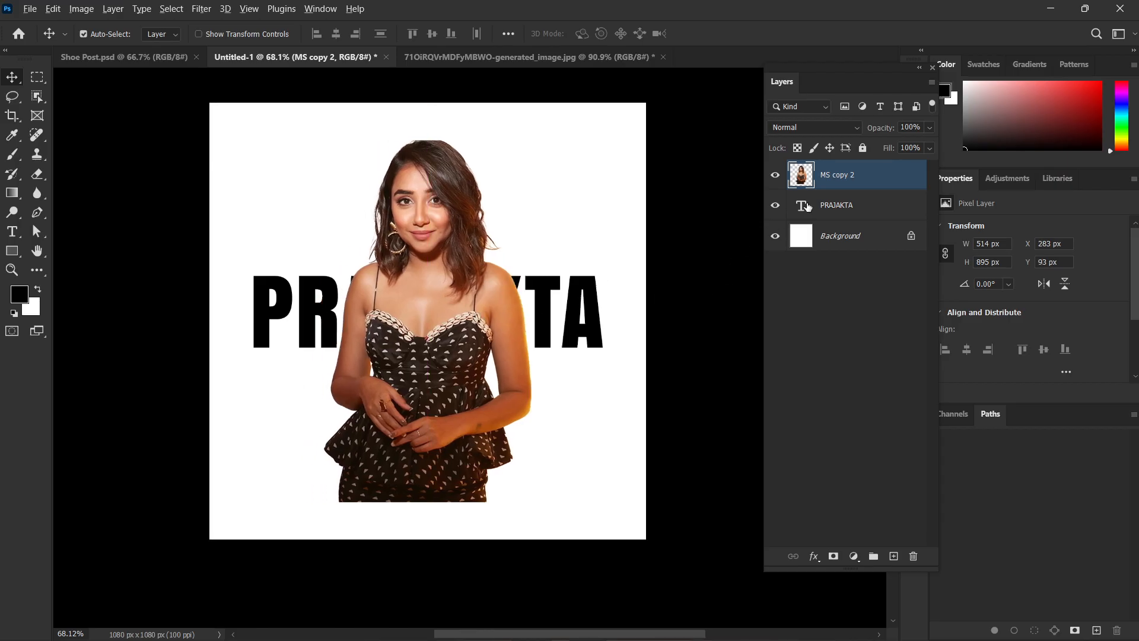
Clip MS copy 2 to the text layer, and duplicate it as an unclipped layer with a white layer mask.
alt+click(805, 187)
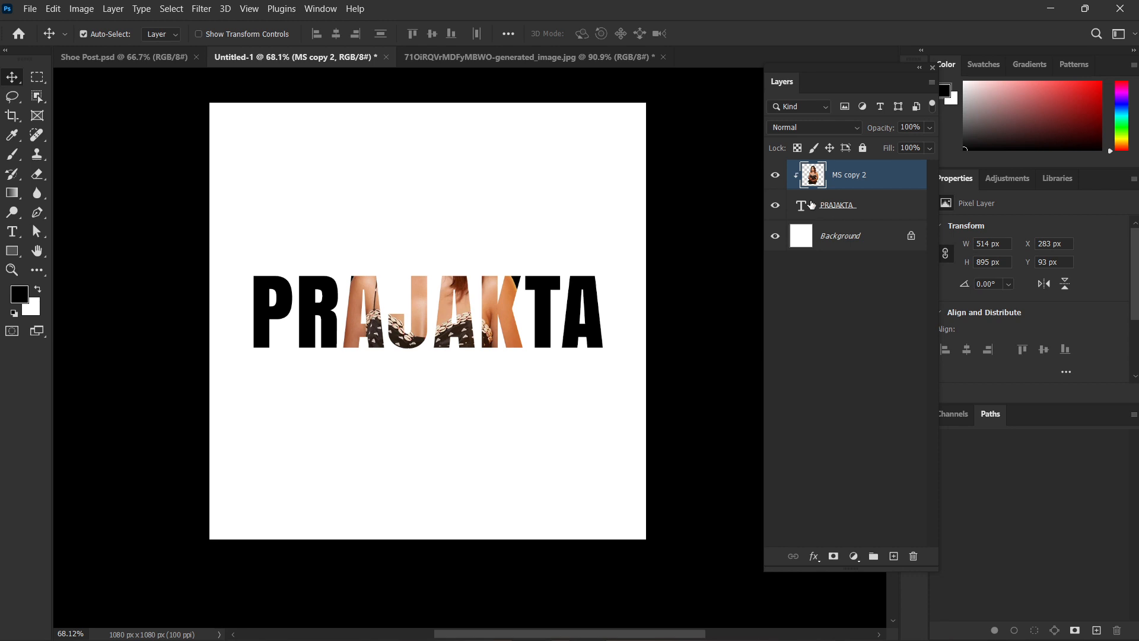
key(ctrl+j)
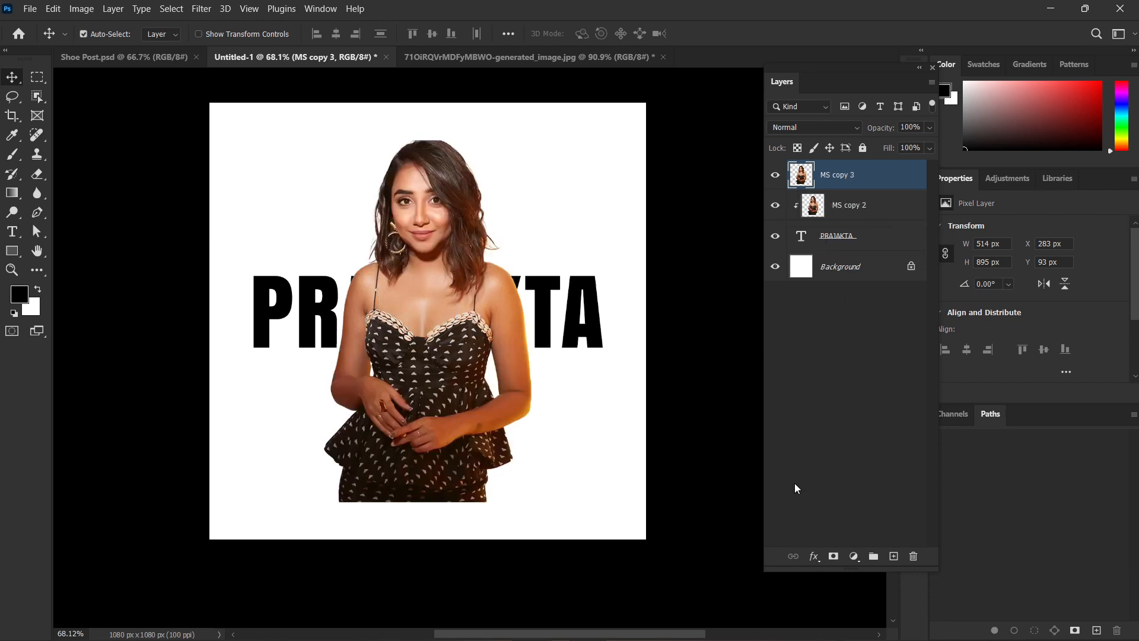
click(834, 556)
Paint black on the MS copy 3 mask with a soft 500 px brush at 42% flow, fading the figure across and below the lettering.
key(b)
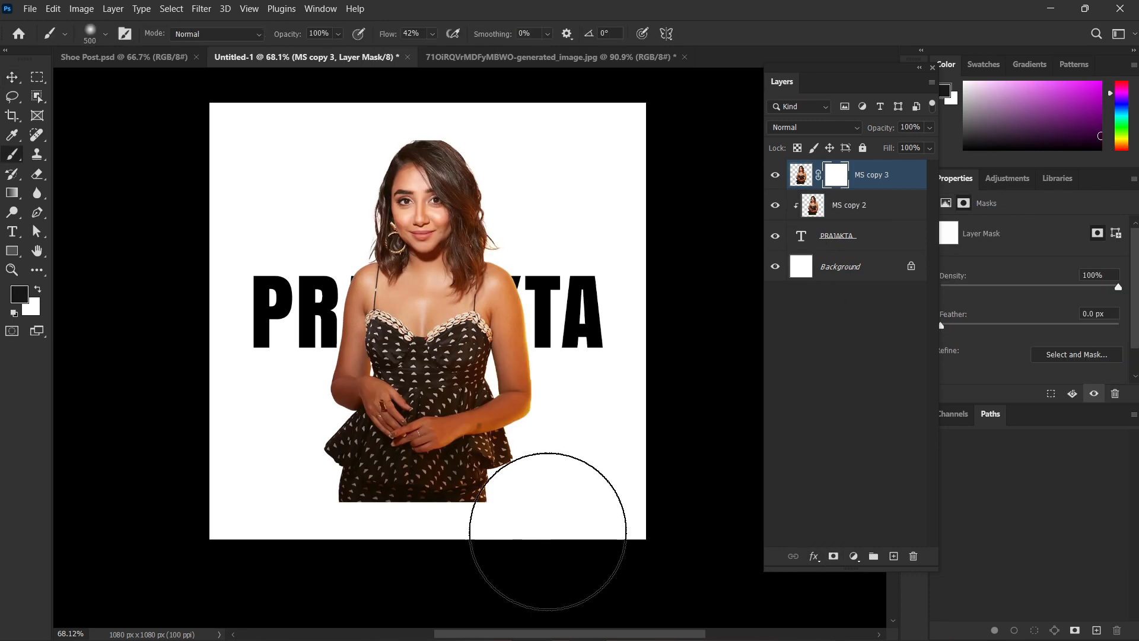
mouse_move(546, 525)
mouse_down()
mouse_move(606, 480)
mouse_move(287, 467)
mouse_move(466, 460)
mouse_move(483, 461)
mouse_move(174, 470)
mouse_move(720, 421)
mouse_up()
mouse_move(612, 370)
mouse_down()
mouse_move(279, 368)
mouse_move(191, 382)
mouse_up()
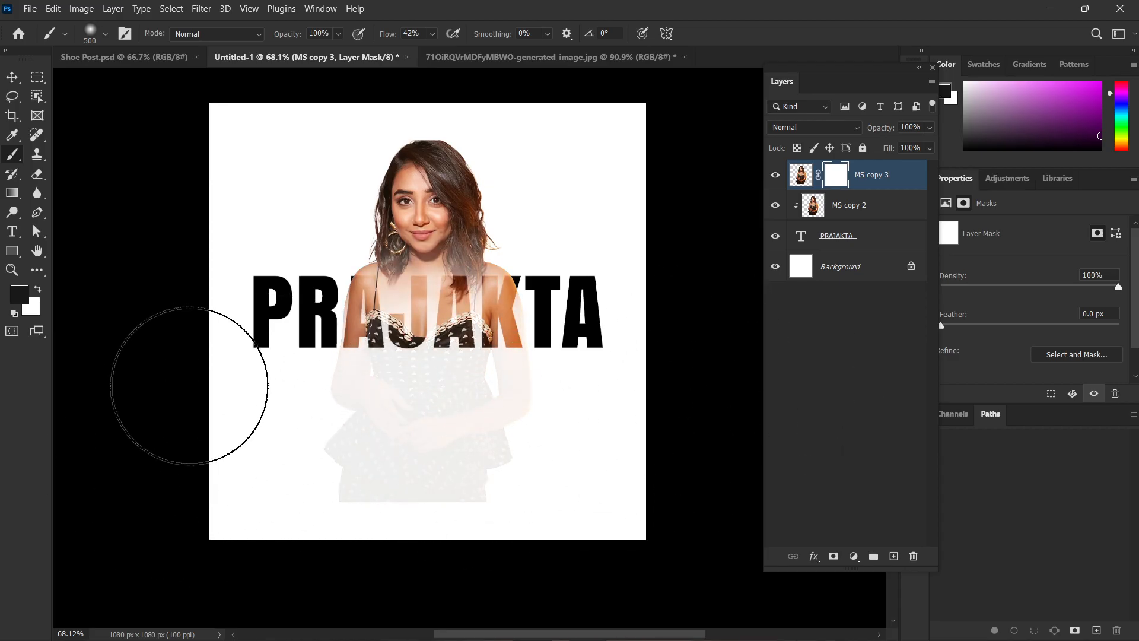
mouse_move(603, 390)
mouse_down()
mouse_move(403, 370)
mouse_move(672, 384)
mouse_up()
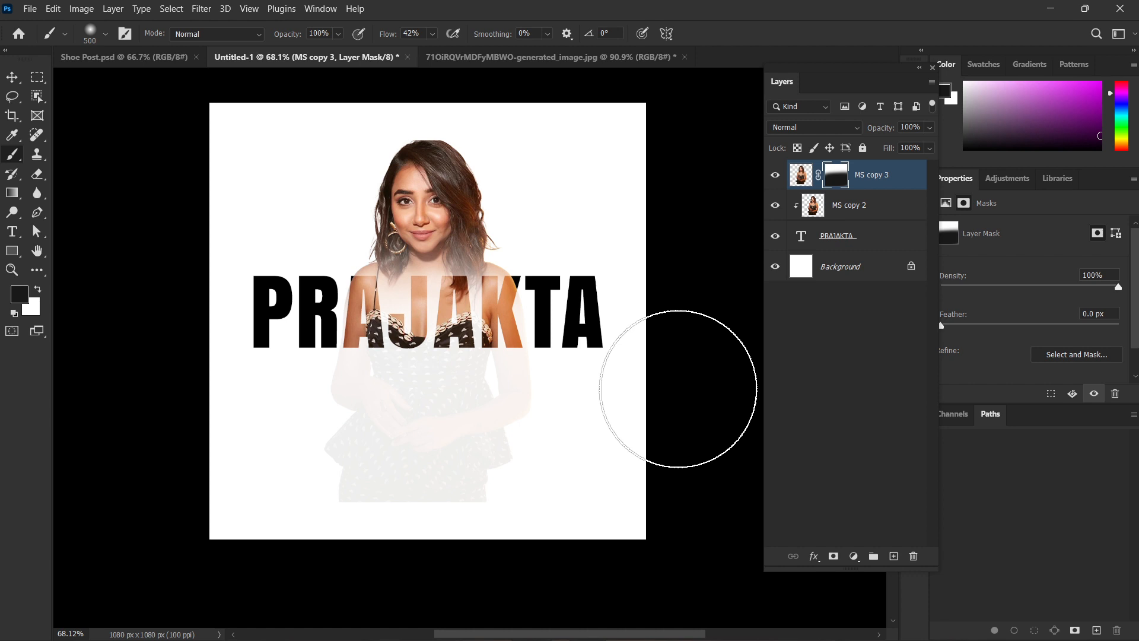
Select the two figure layers and the text layer on the canvas and delete them, keeping only the Background.
key(v)
mouse_move(656, 166)
mouse_down()
mouse_move(297, 415)
mouse_move(270, 451)
mouse_up()
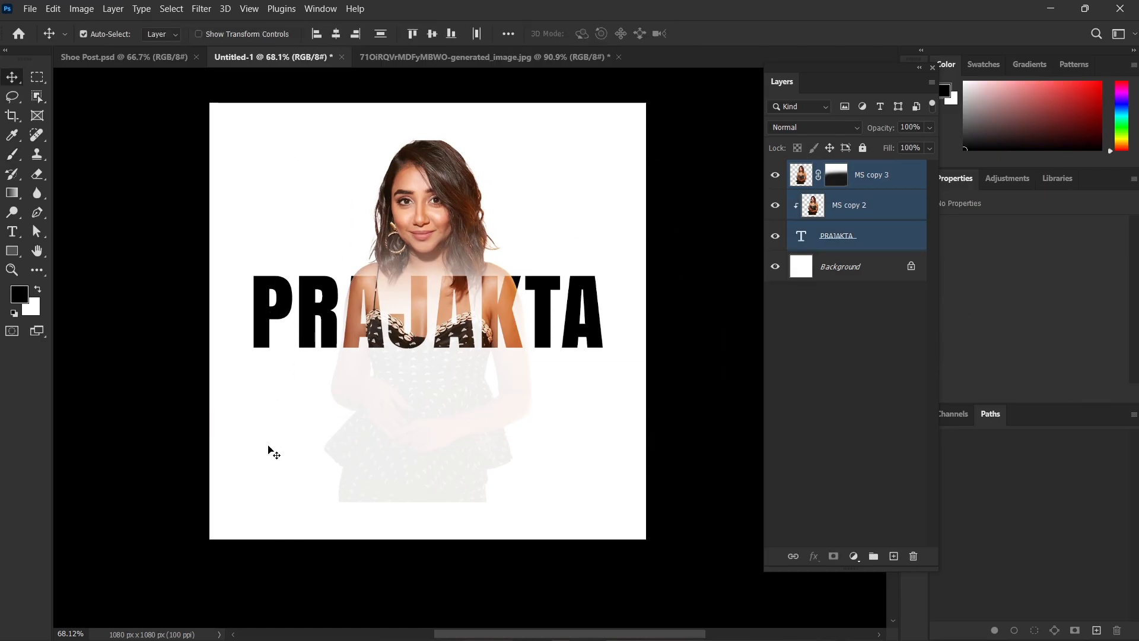
key(Delete)
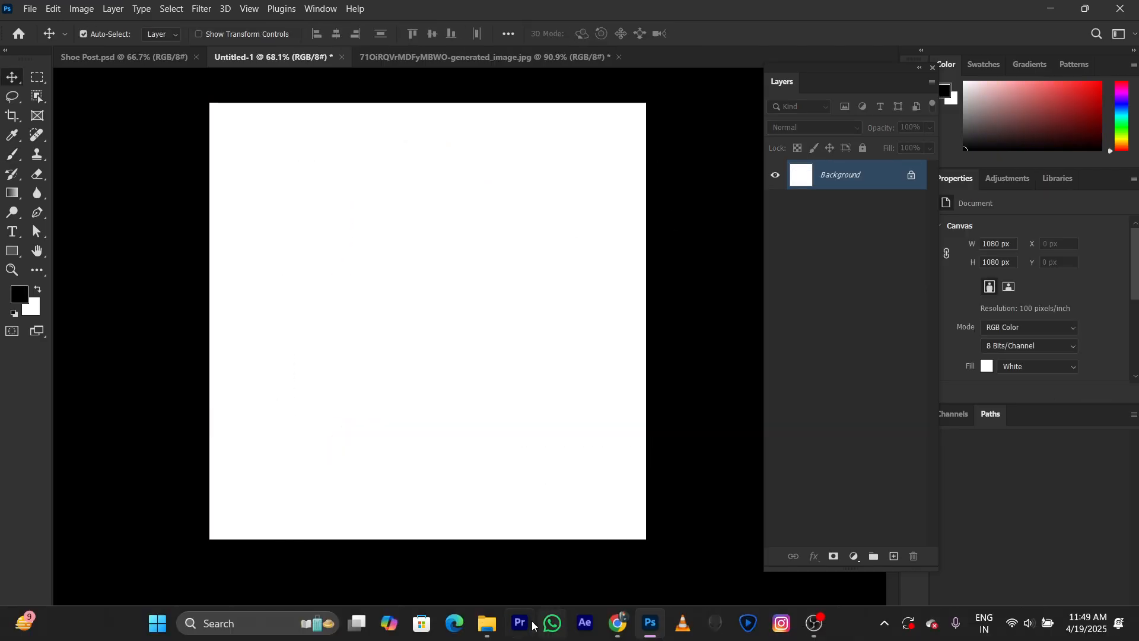
Switch to Chrome and run an image search for "clip mask examples" in a new tab.
click(617, 623)
key(ctrl+t)
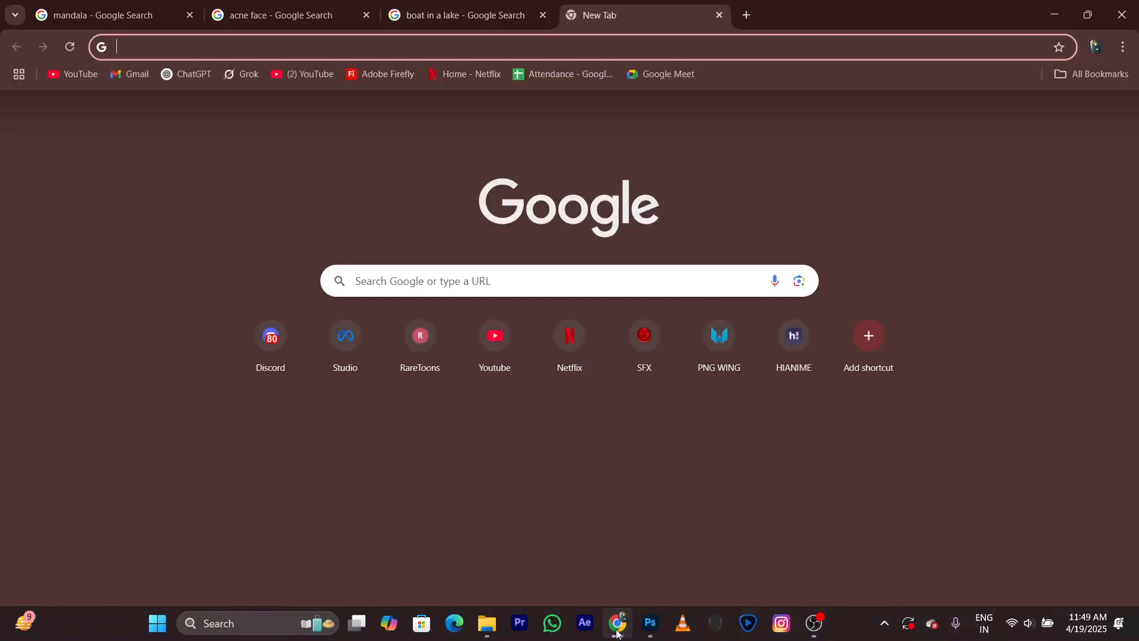
text(ccli)
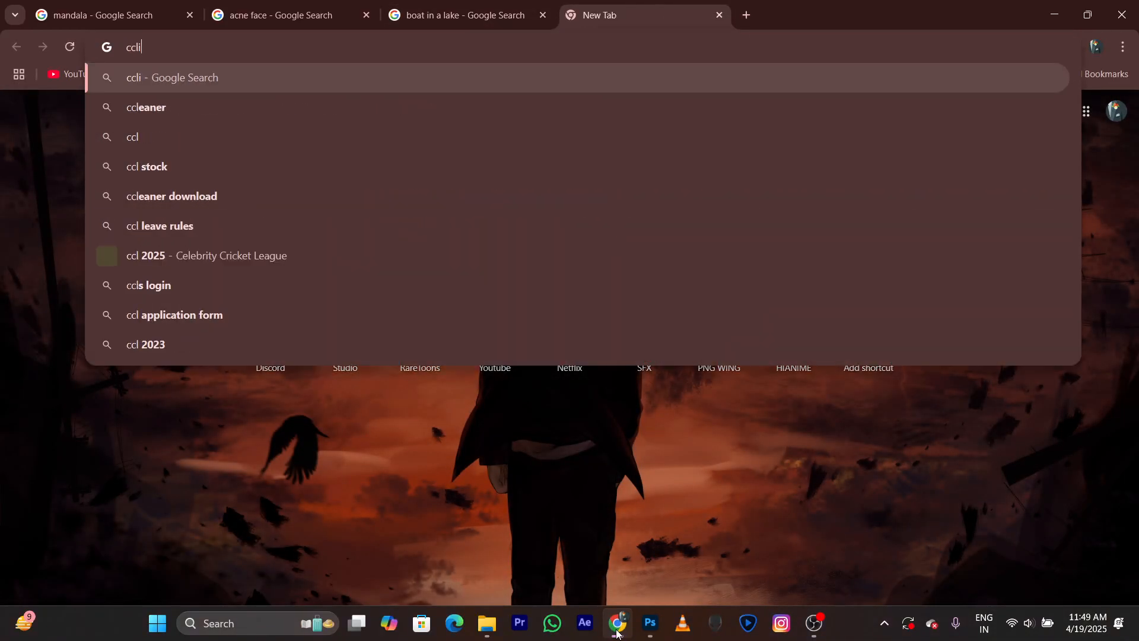
text(p mask )
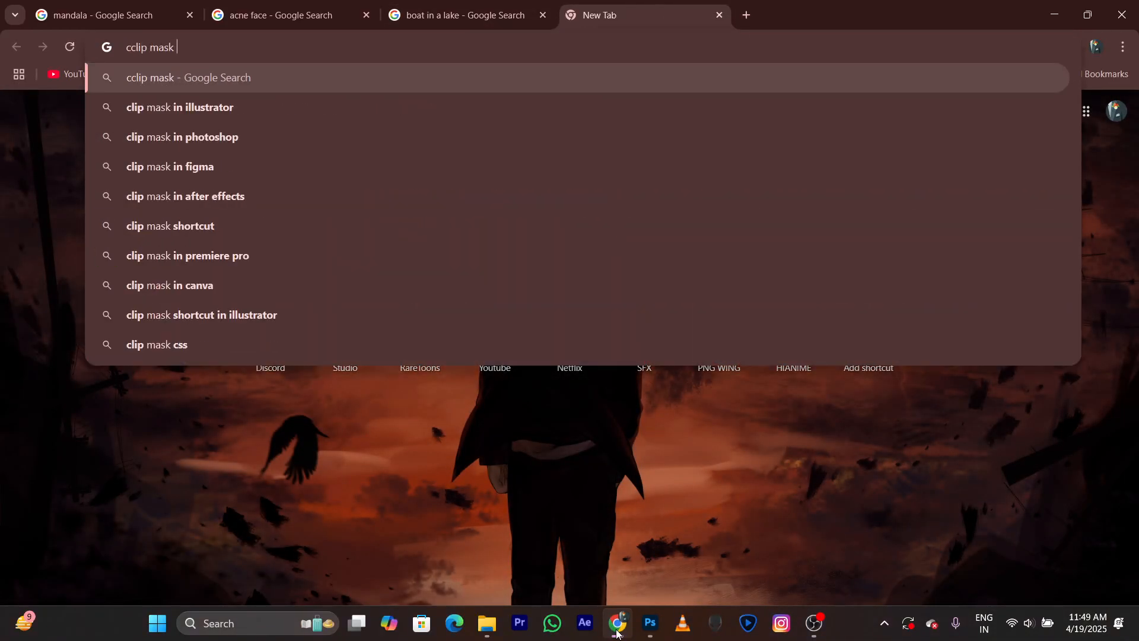
text(exa)
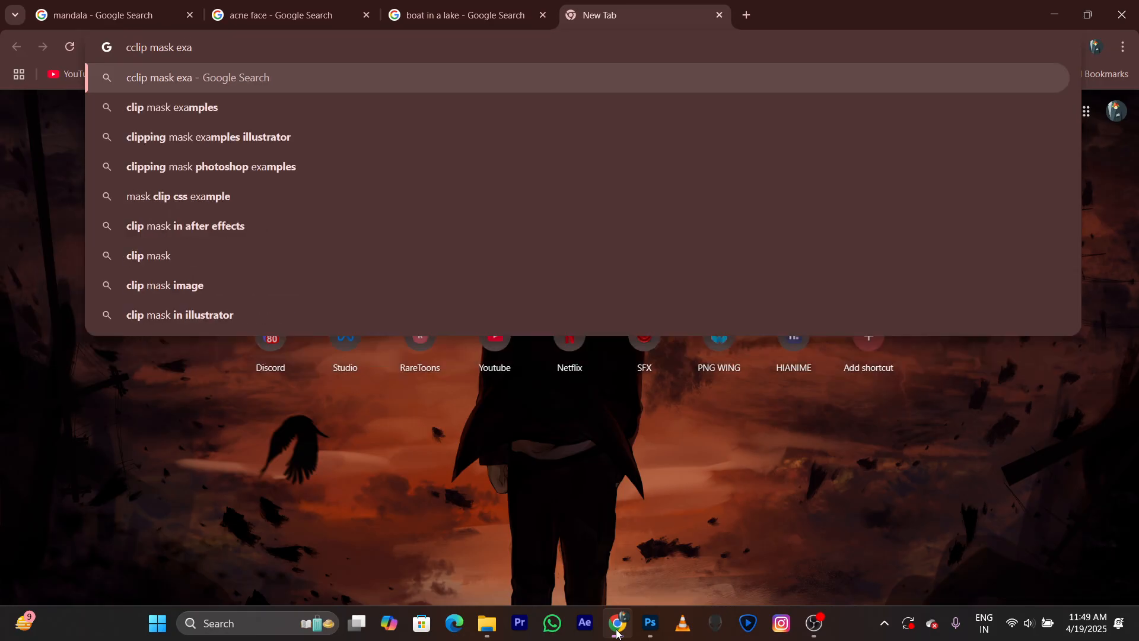
key(Down)
key(Return)
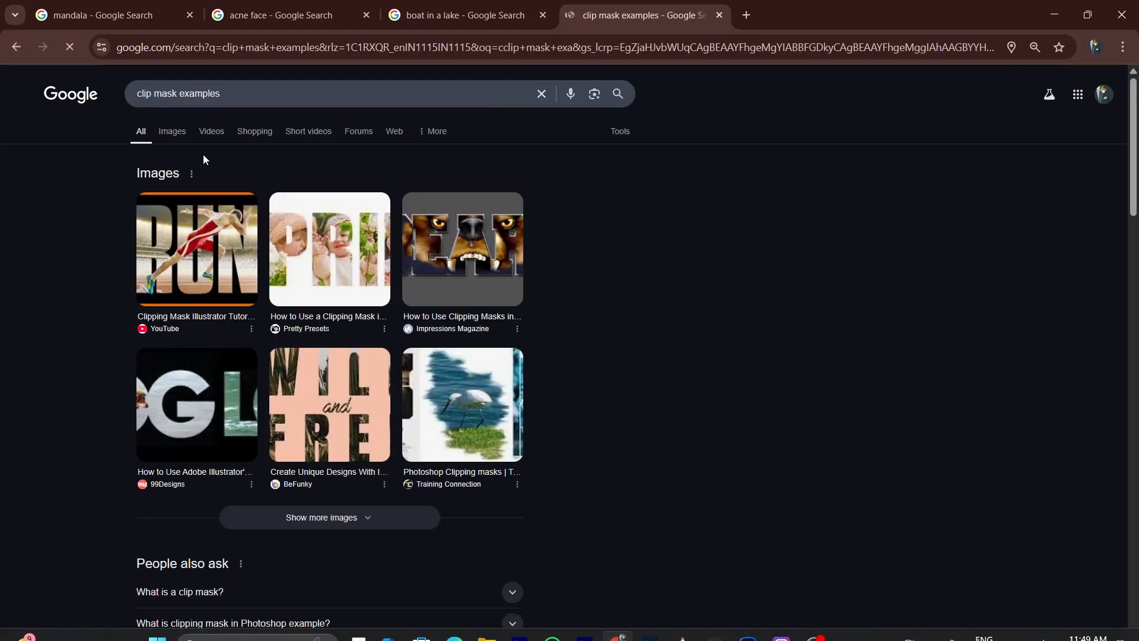
click(173, 132)
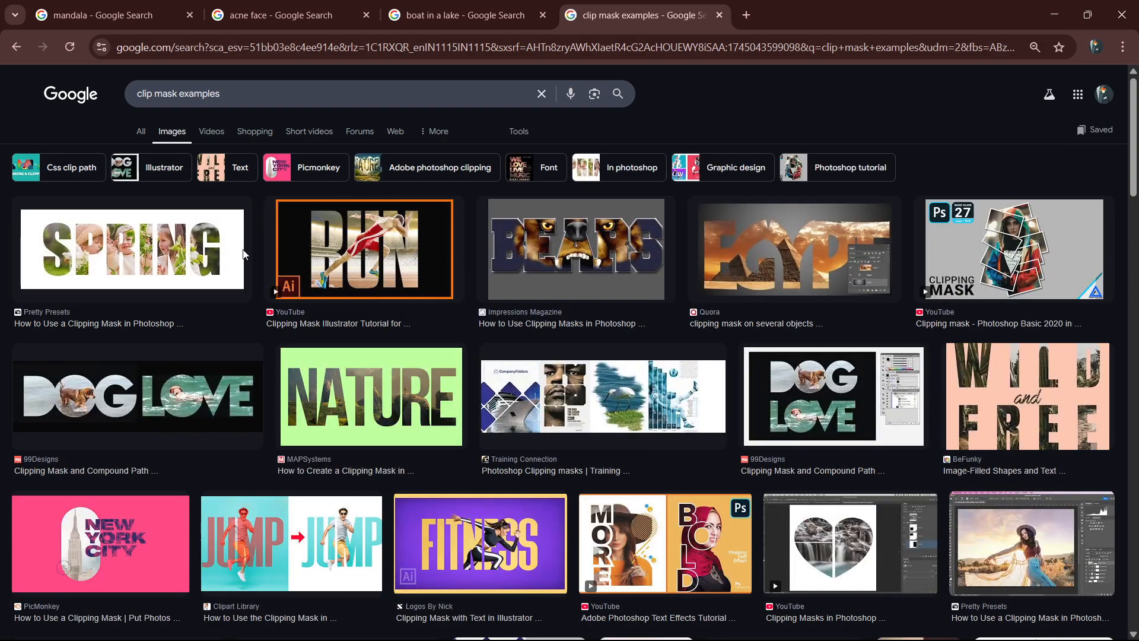
Preview the SPRING, RUN, FITNESS and BEARS images to examine how pictures are clipped into lettering.
click(245, 254)
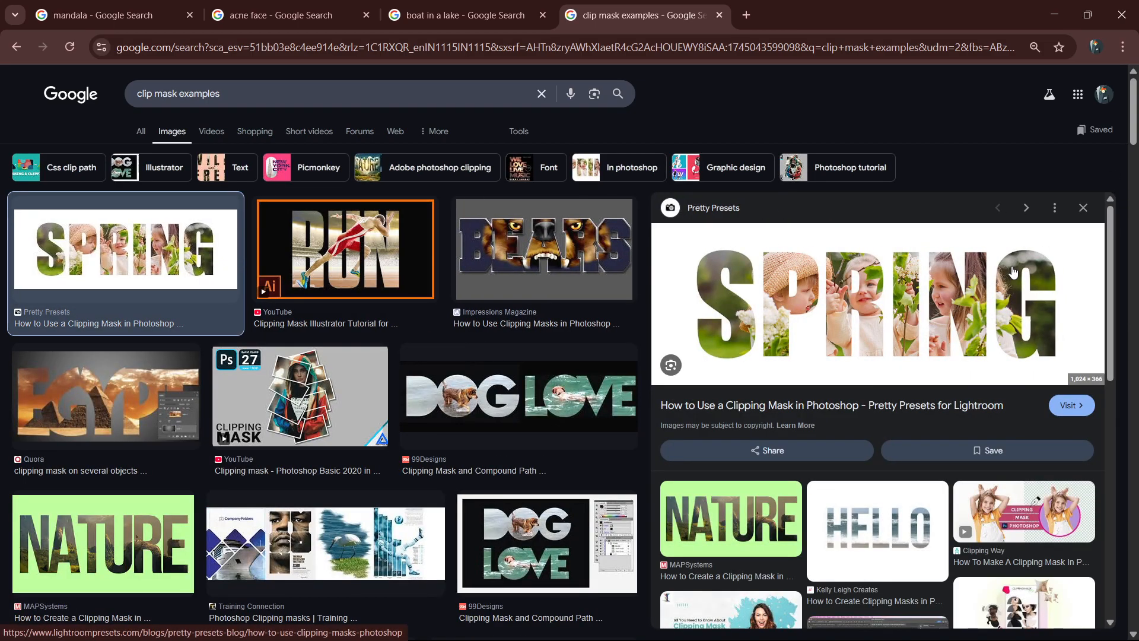
click(309, 279)
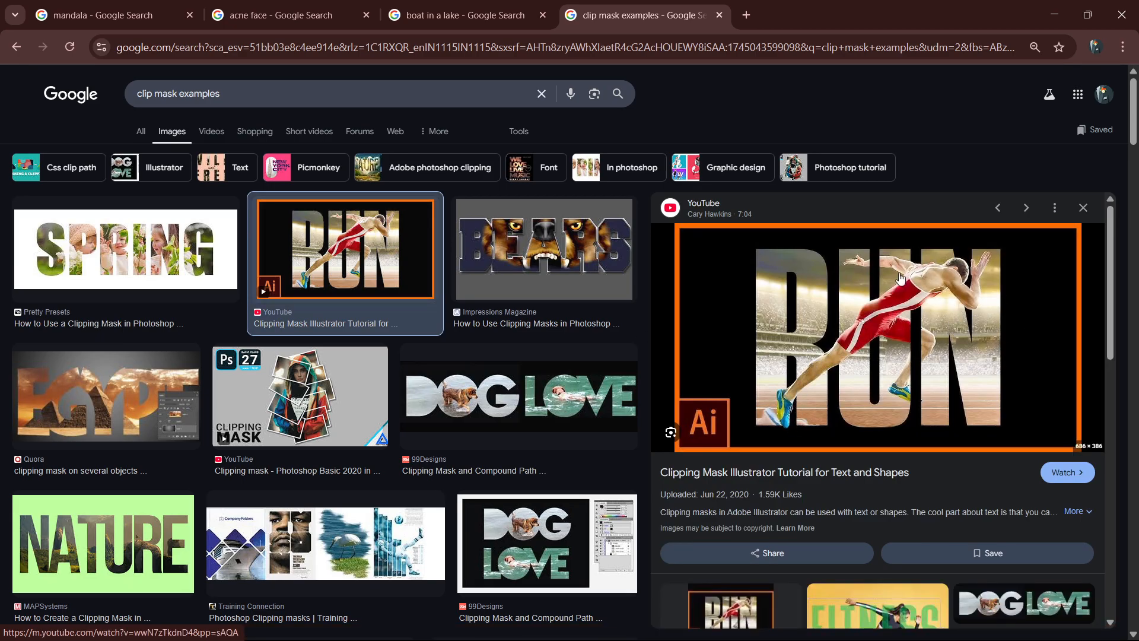
scroll(911, 387, down, 2)
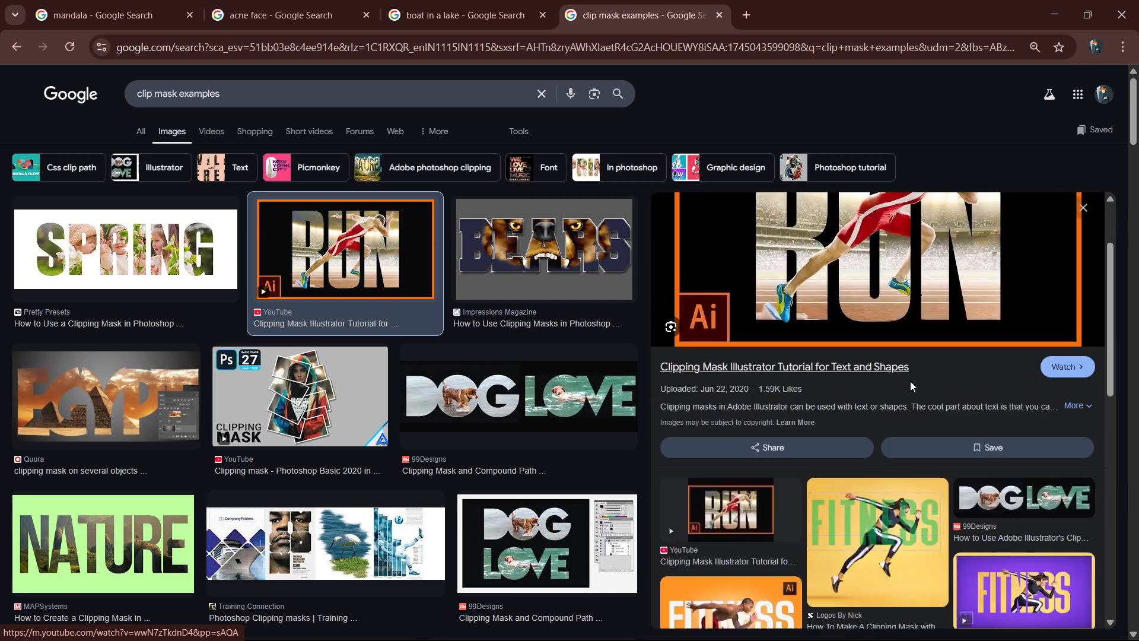
scroll(911, 386, down, 3)
click(731, 437)
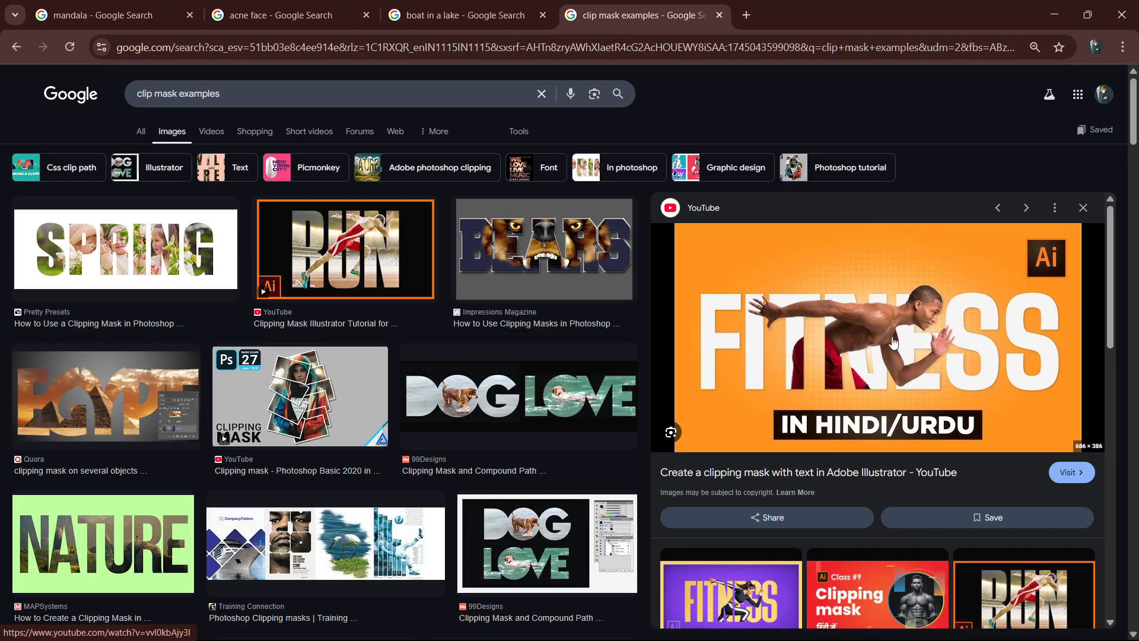
click(589, 325)
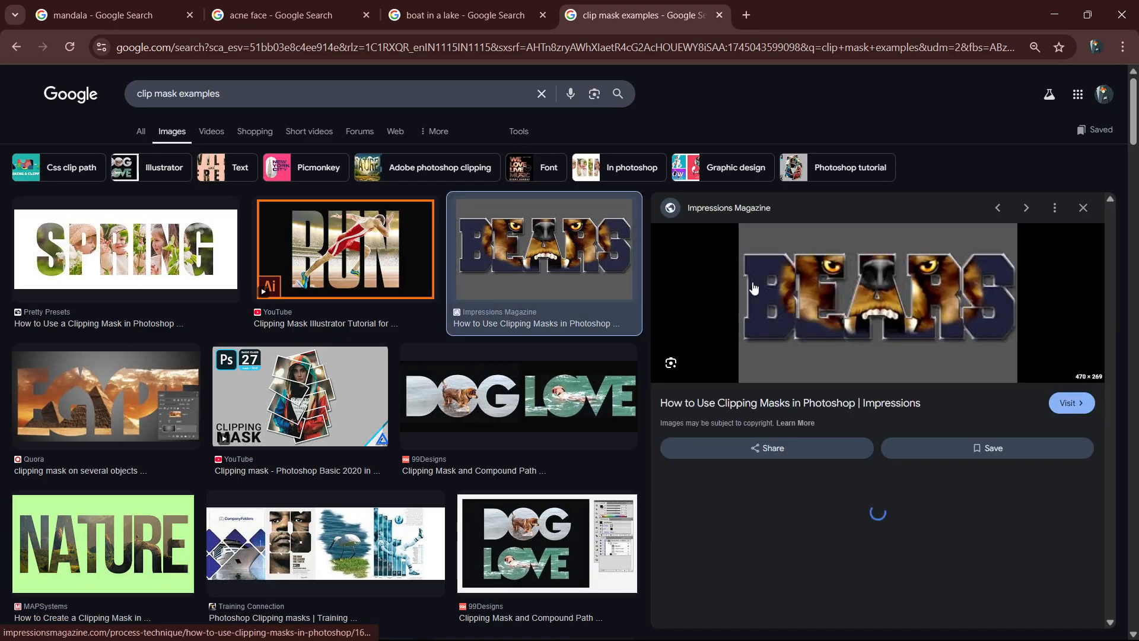
scroll(427, 306, down, 8)
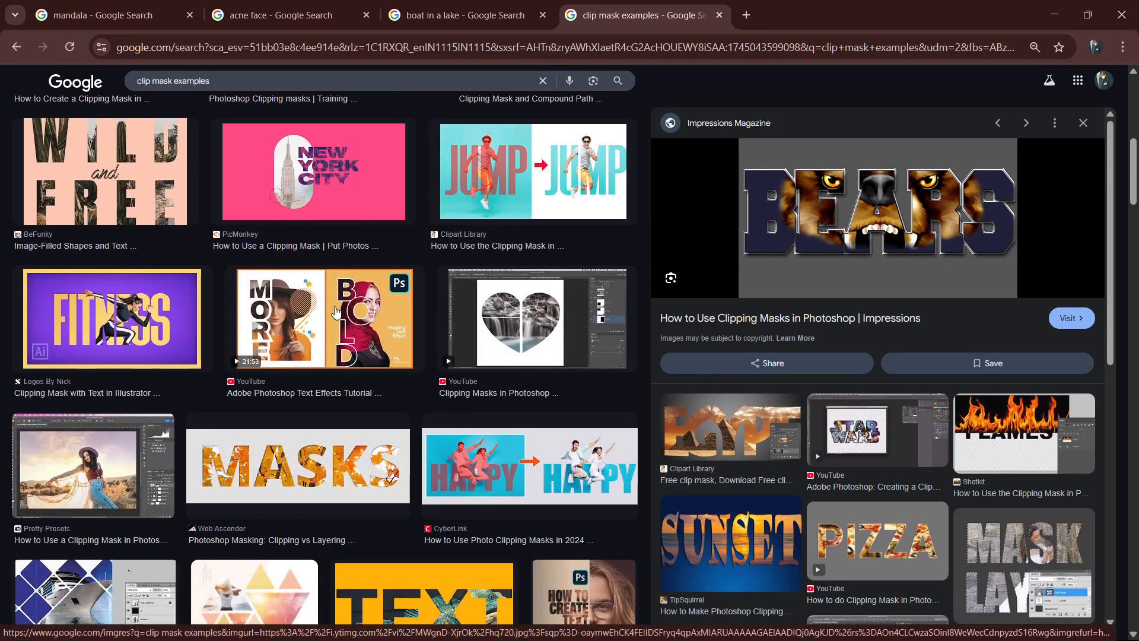
Examine further down the results how figures break out of lettering in the MORE/BOLD, HAPPY and purple FITNESS designs.
click(337, 313)
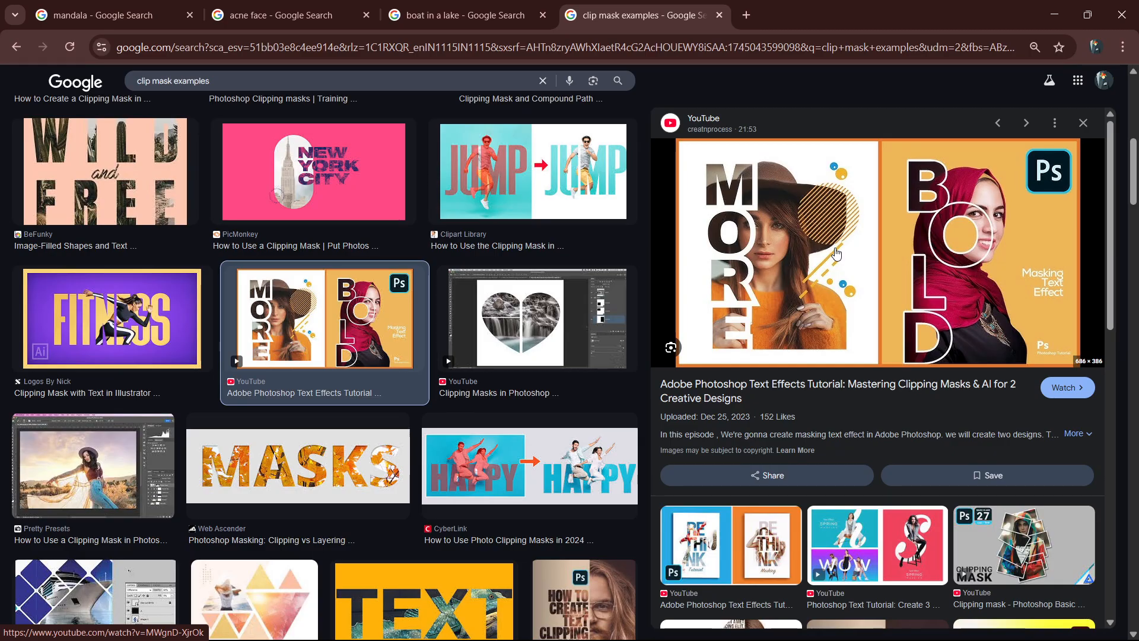
click(558, 473)
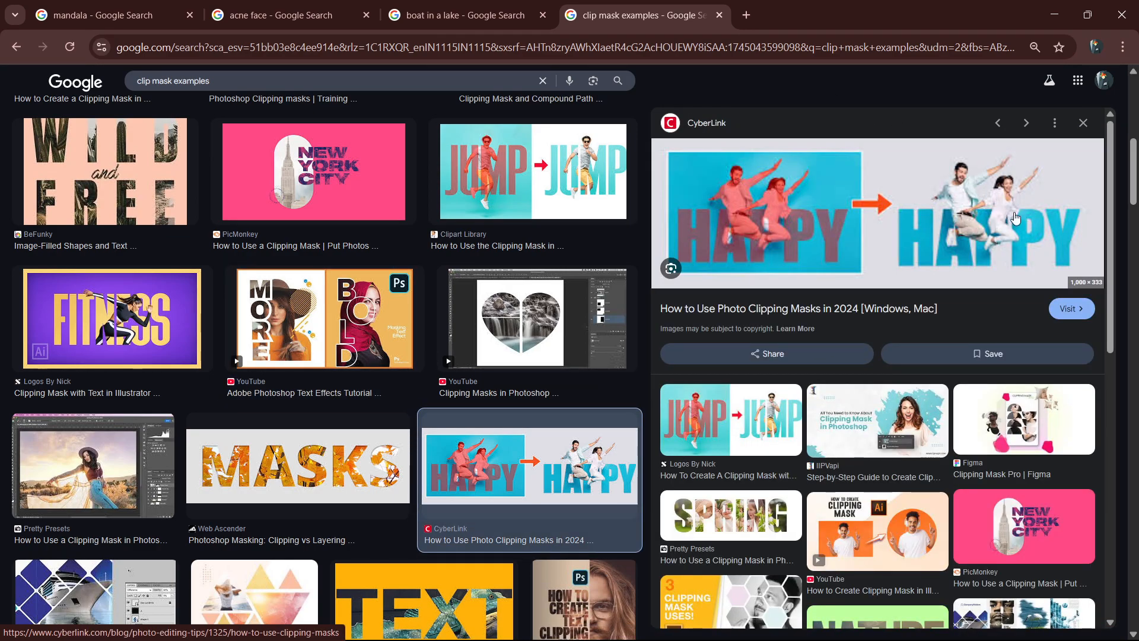
scroll(249, 368, down, 3)
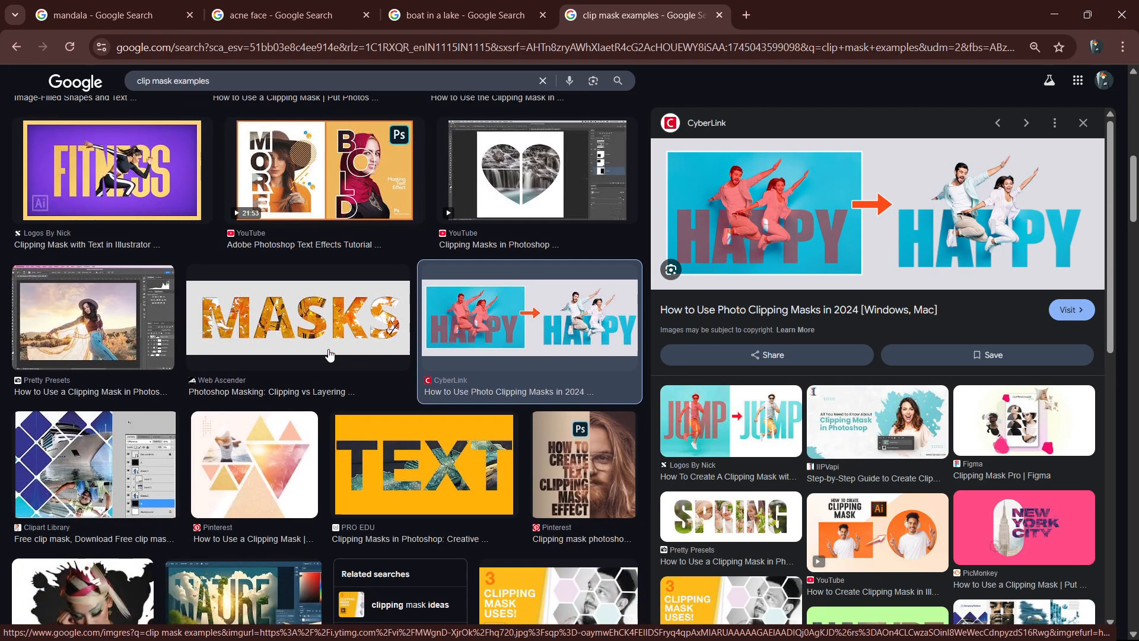
click(78, 150)
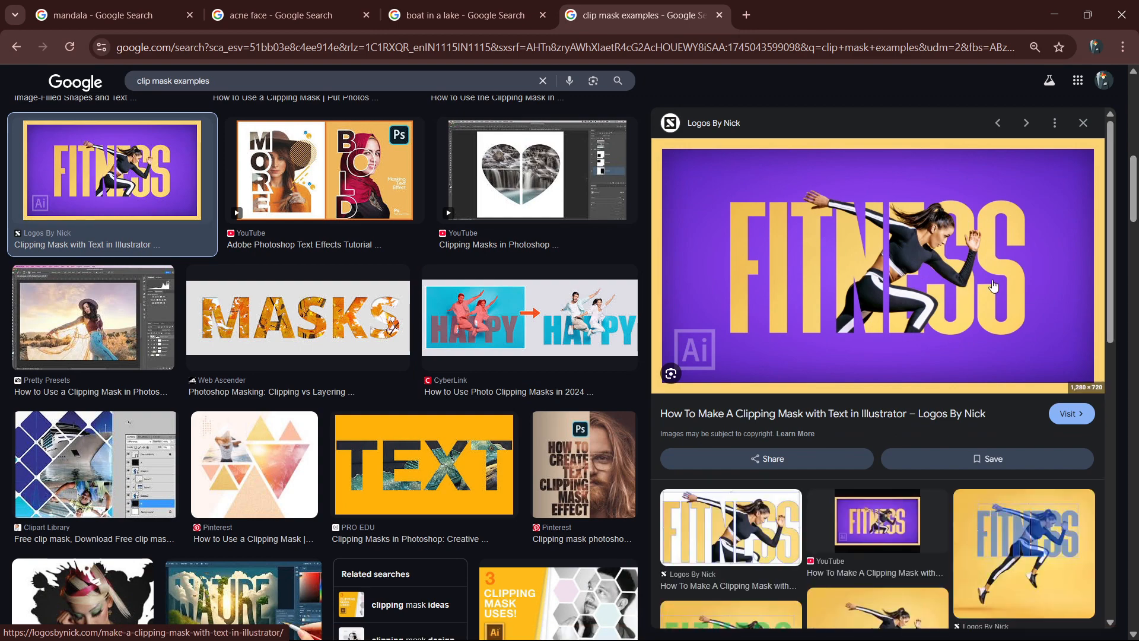
scroll(554, 276, down, 6)
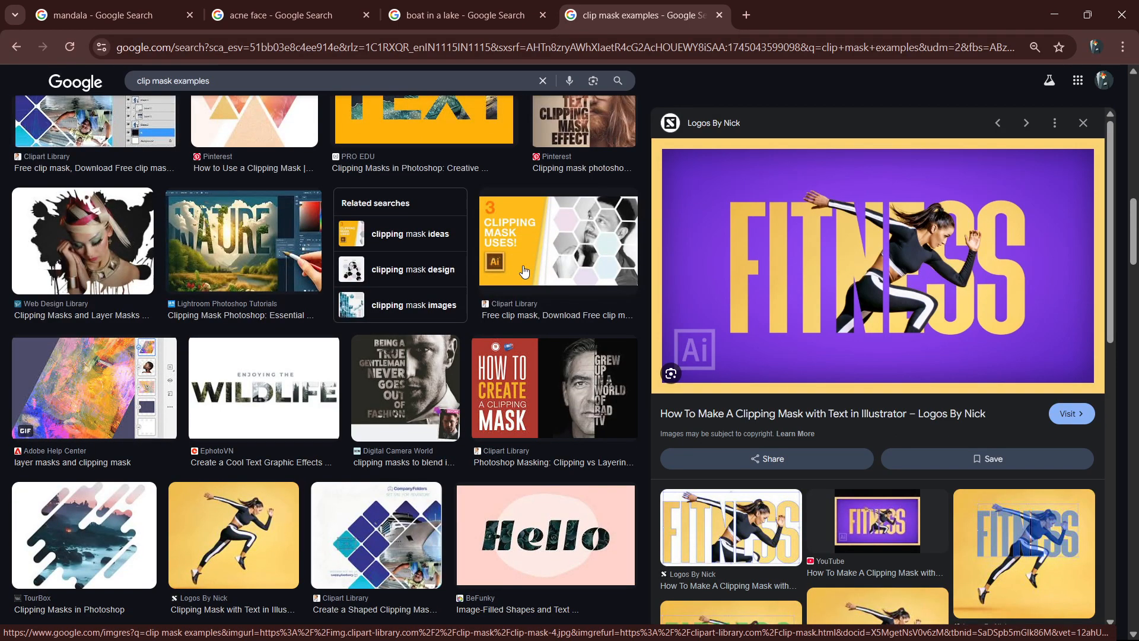
Preview the BEING A TRUE GENTLEMAN example and examine how the lettering reveals the face, looking through further results.
scroll(523, 271, down, 1)
click(404, 314)
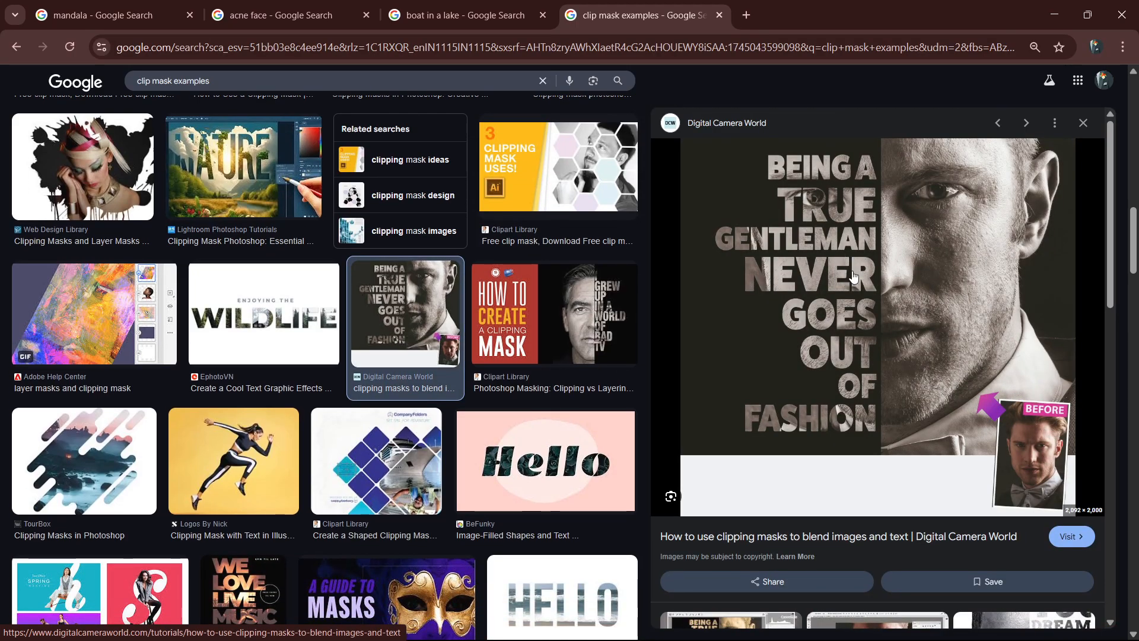
scroll(852, 274, down, 4)
scroll(465, 294, down, 3)
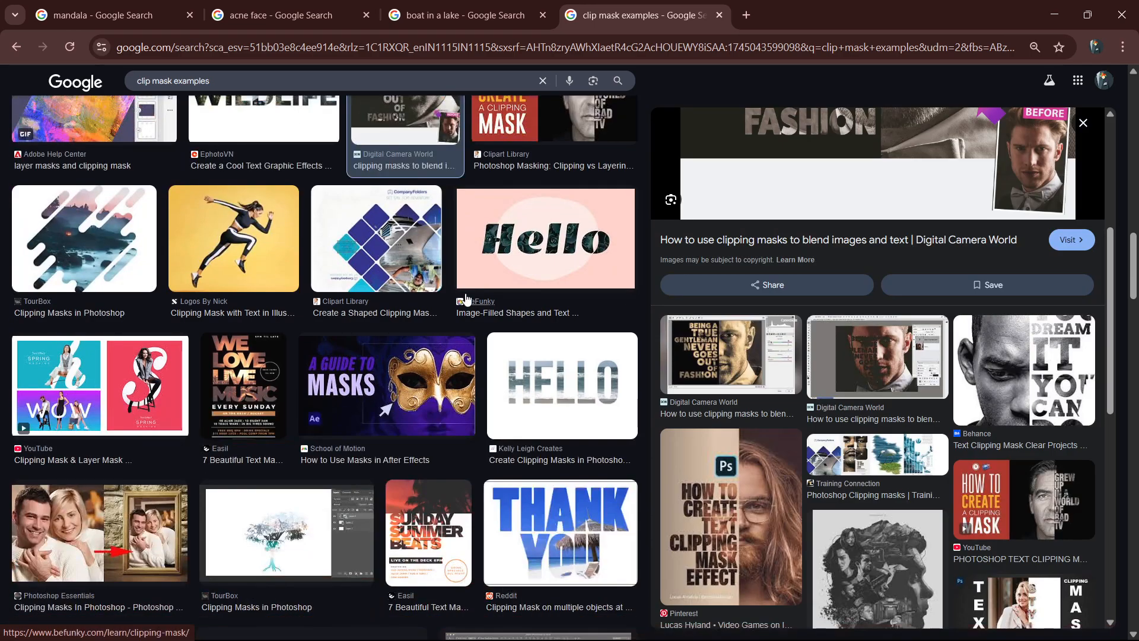
scroll(838, 291, up, 3)
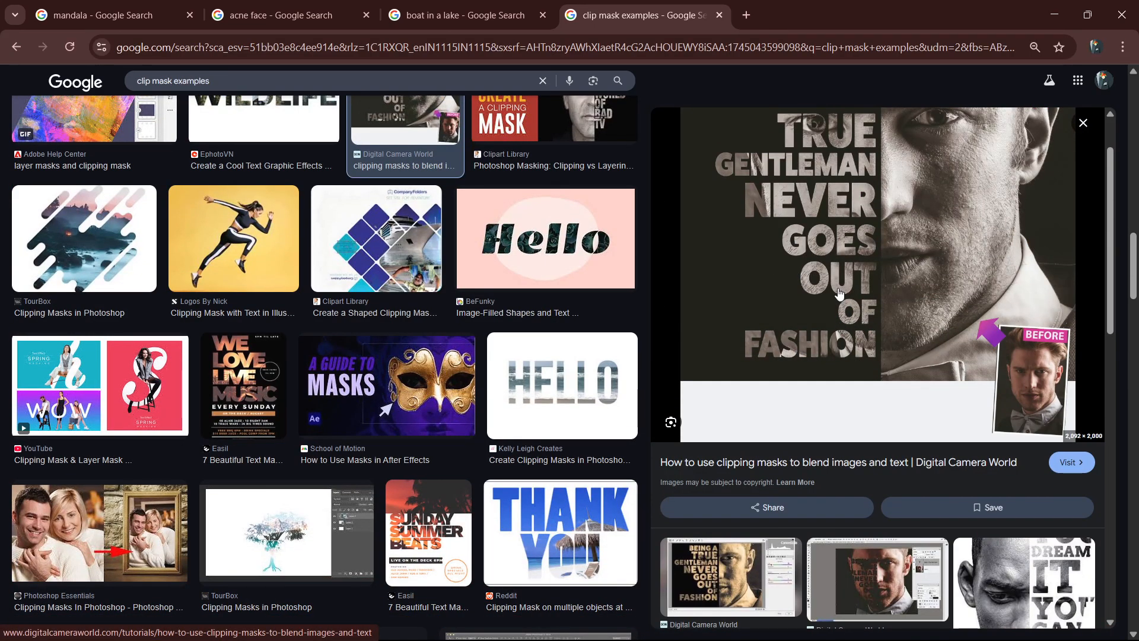
scroll(597, 313, down, 6)
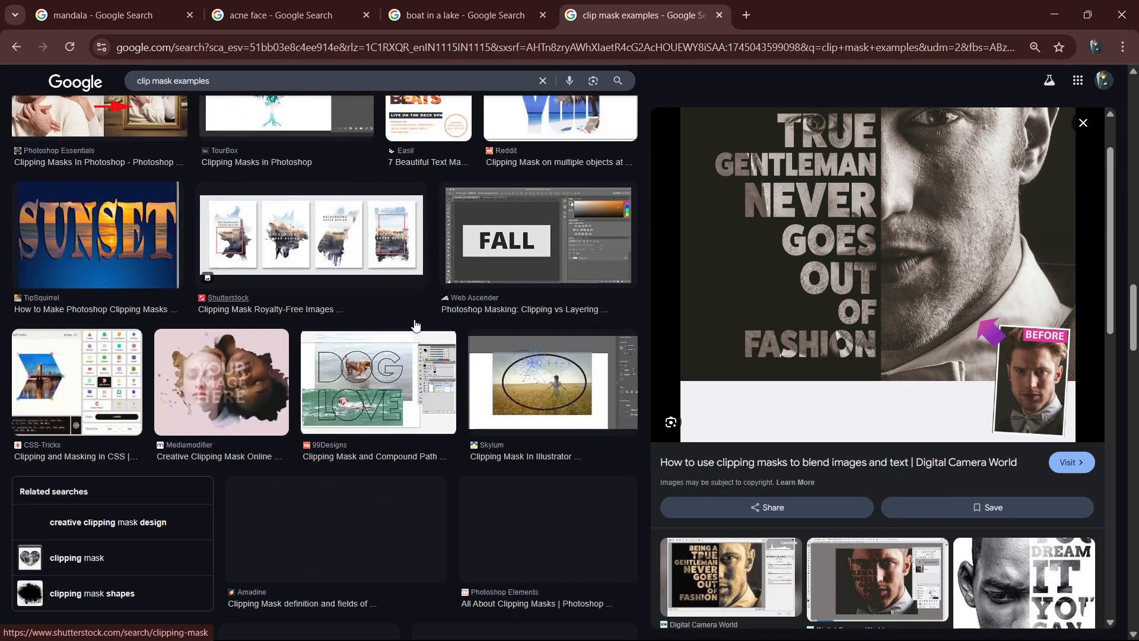
scroll(404, 324, down, 9)
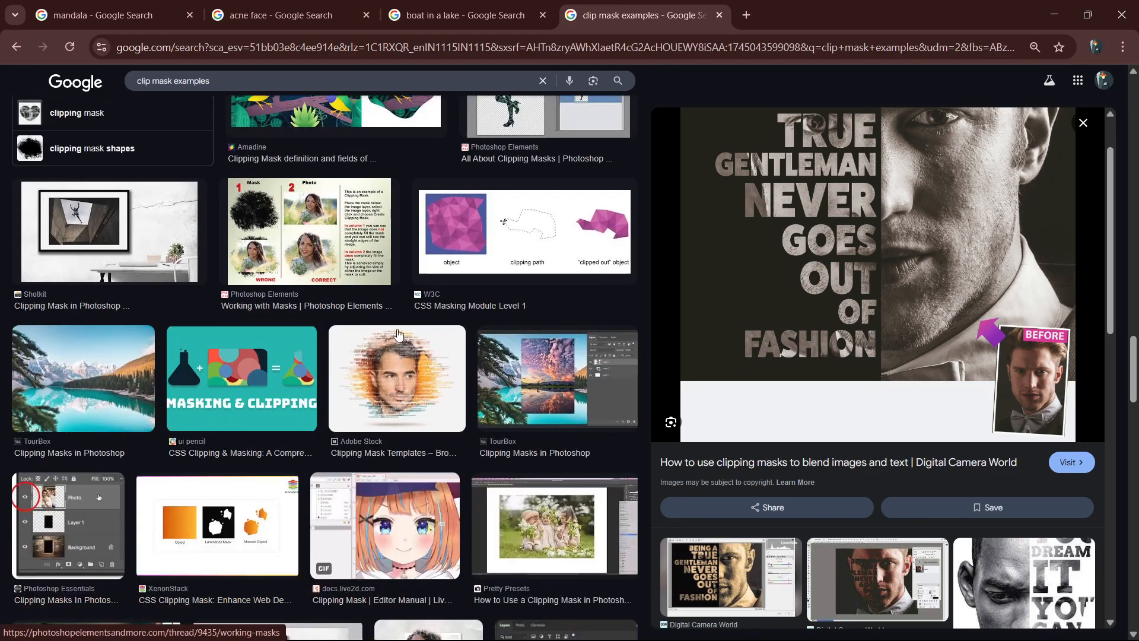
scroll(397, 336, up, 3)
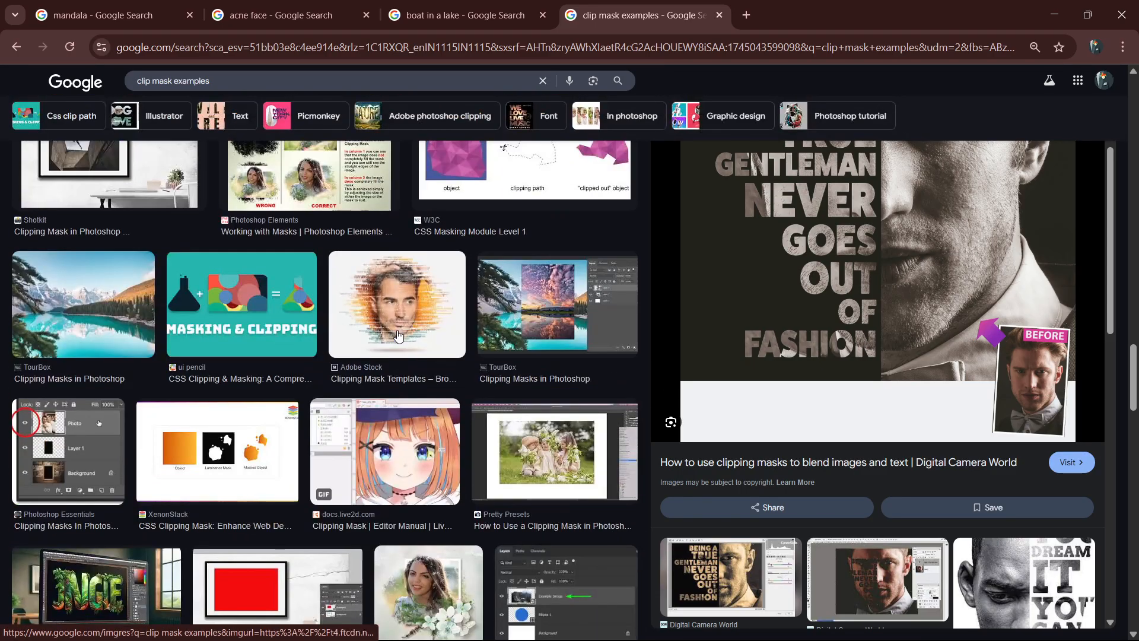
Preview the orange text-portrait and TEXT MASK photo effect images to examine how faces are built from lettering.
click(398, 332)
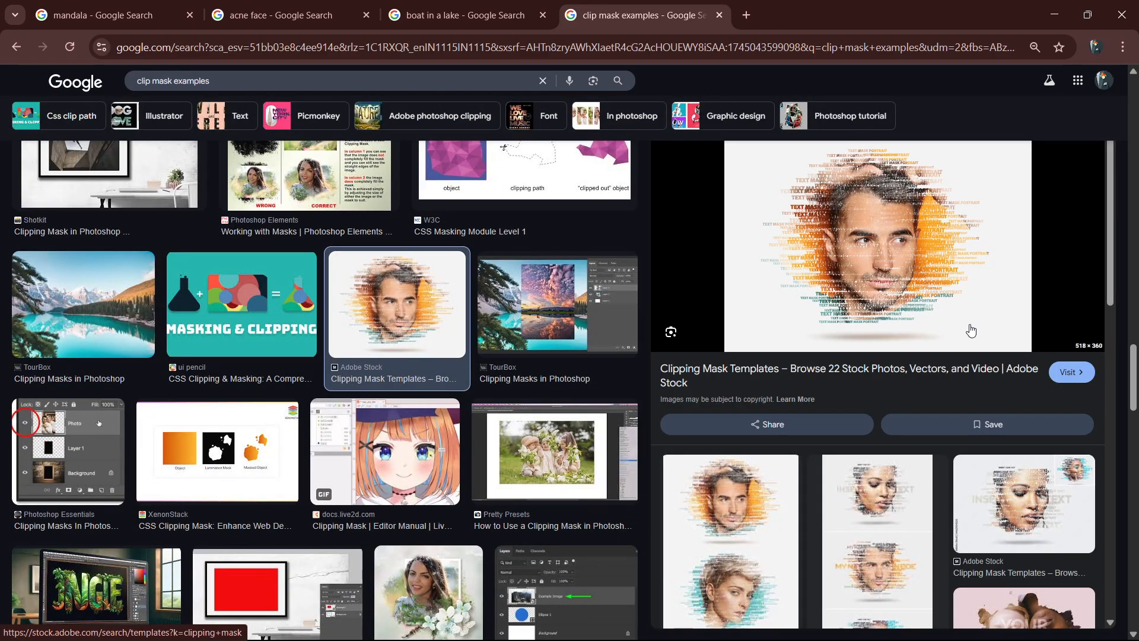
scroll(462, 288, down, 1)
scroll(463, 289, down, 7)
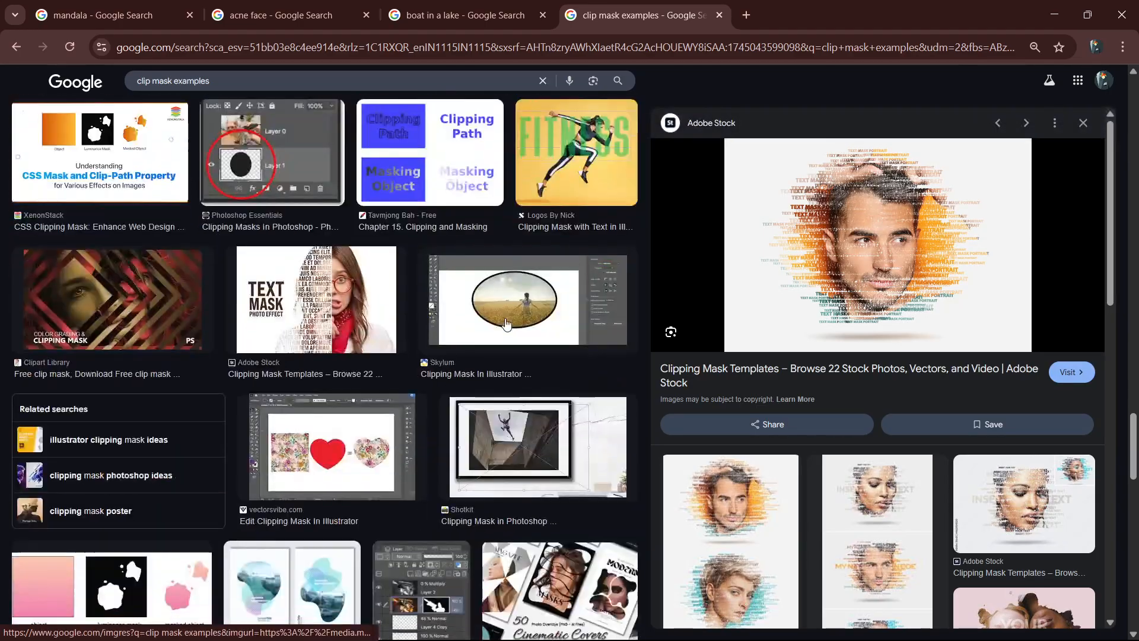
click(337, 320)
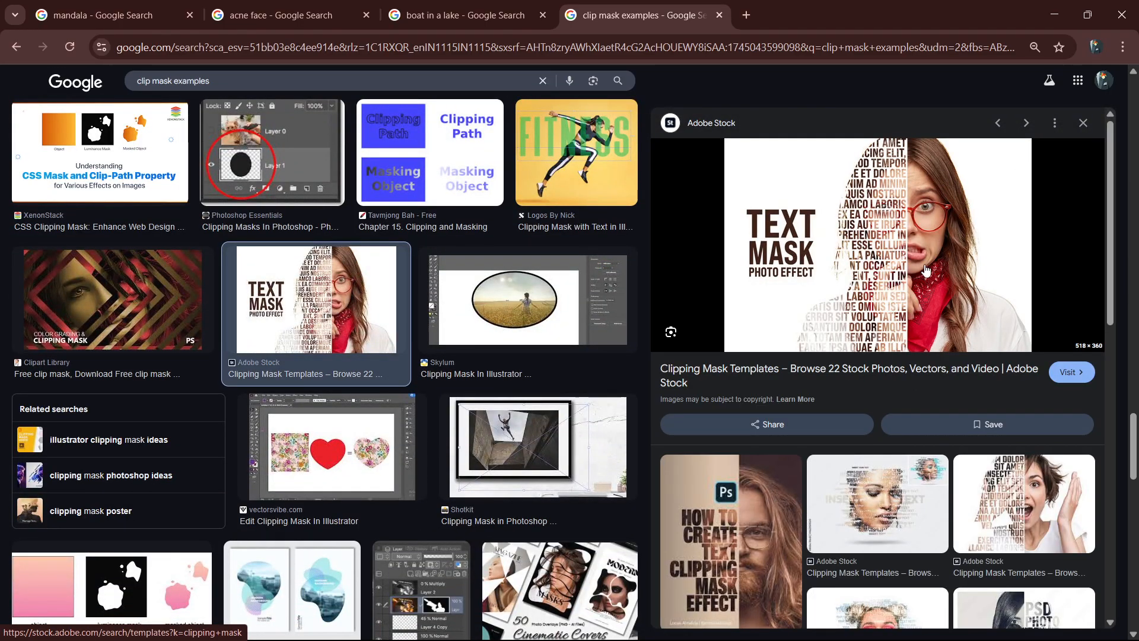
scroll(400, 402, down, 4)
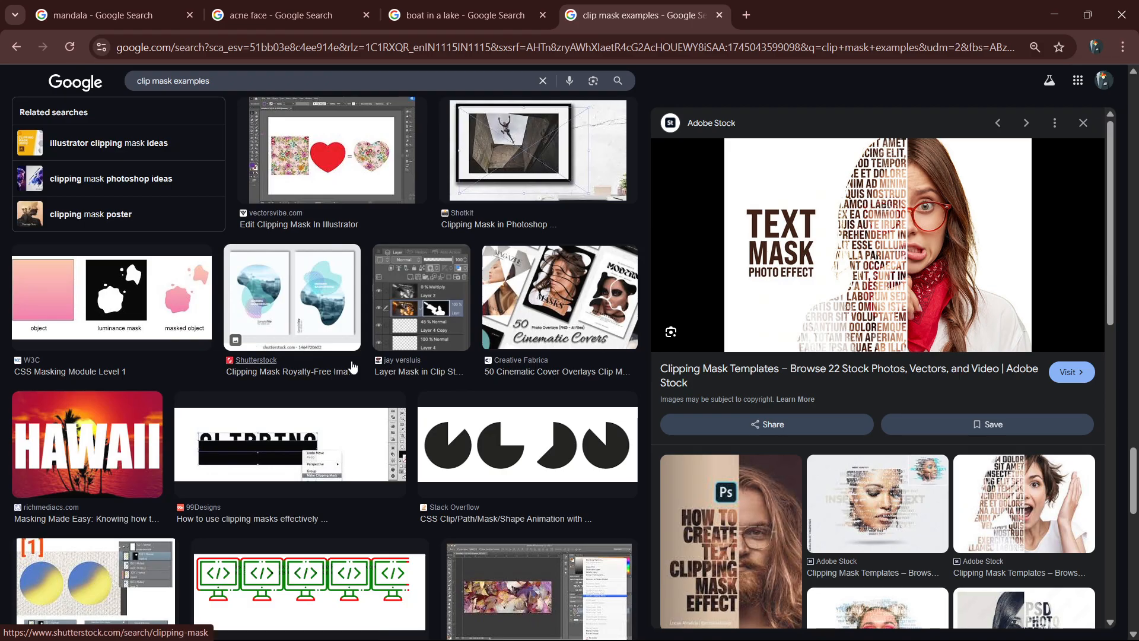
scroll(399, 402, down, 4)
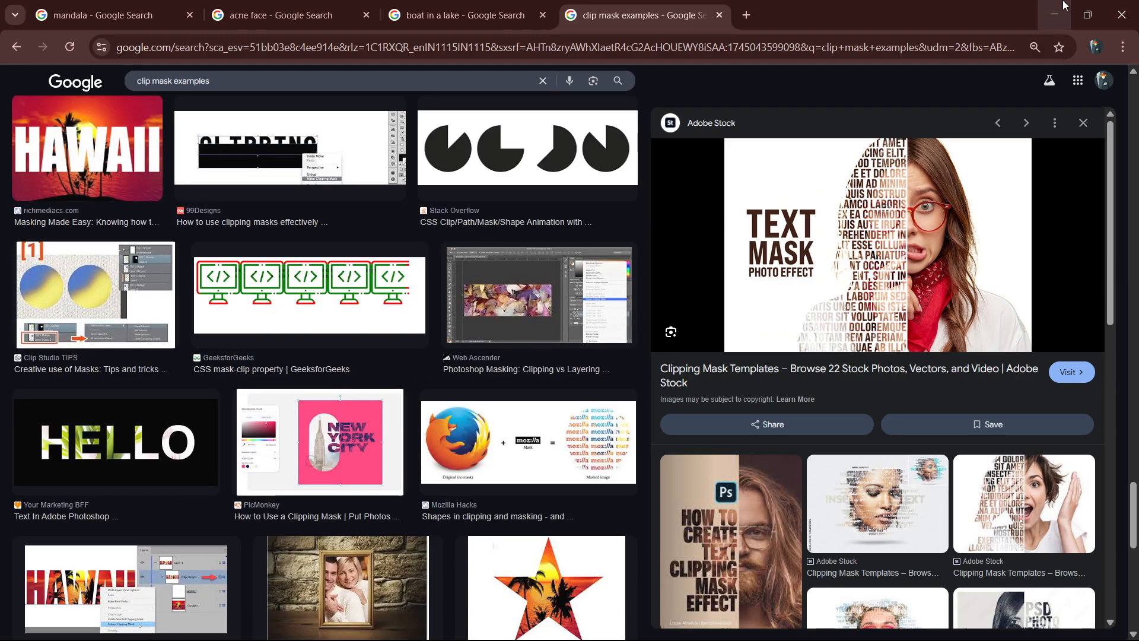
Close the search tab, return to Photoshop and restore a single figure layer above the Background, deleting the other layers.
key(ctrl+w)
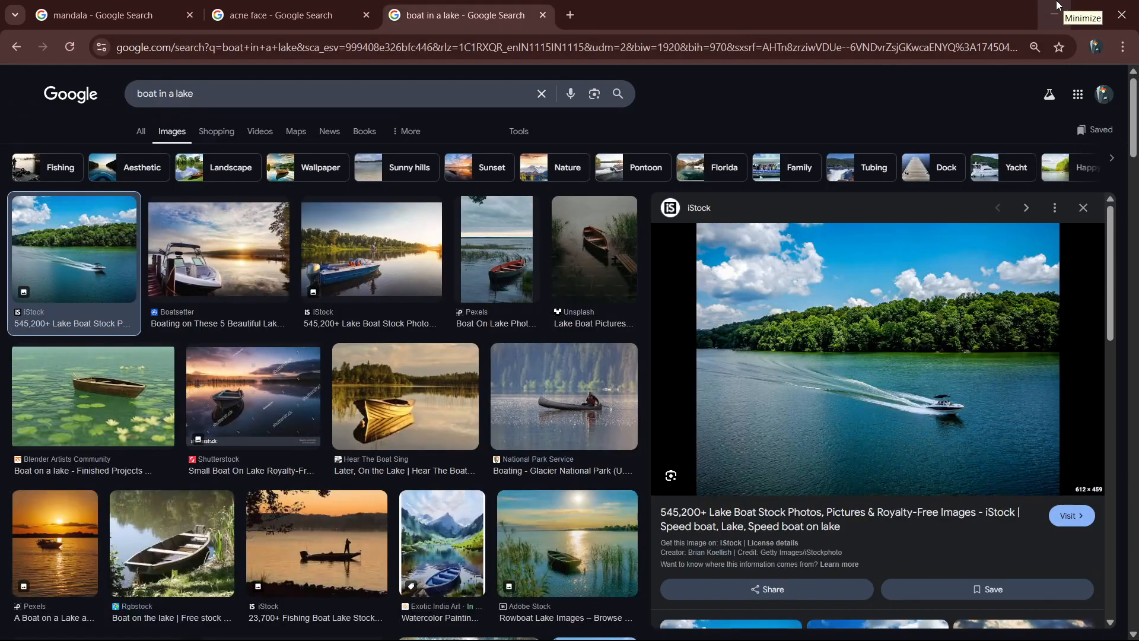
click(1057, 6)
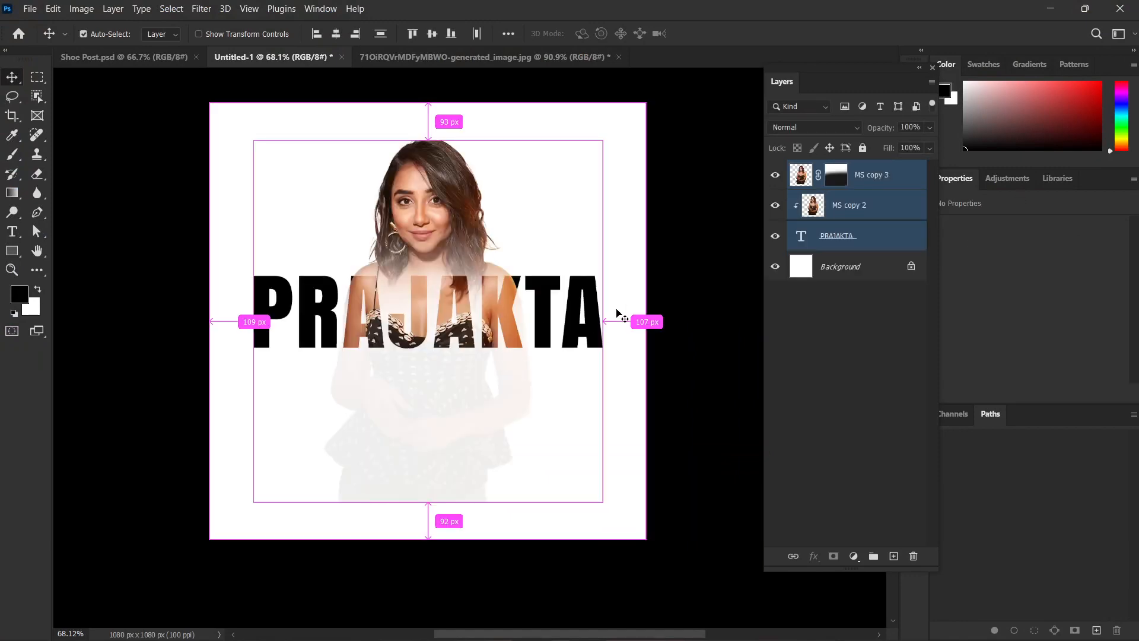
click(609, 307)
drag(629, 268, 564, 350)
key(Delete)
click(877, 174)
key(Delete)
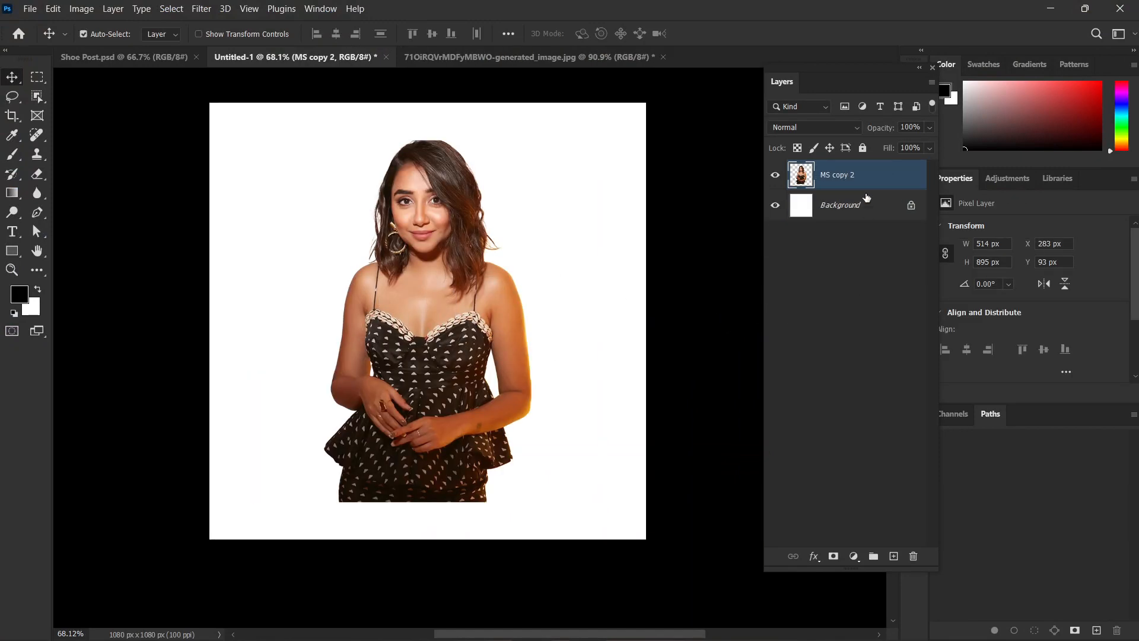
click(583, 239)
scroll(591, 255, up, 1)
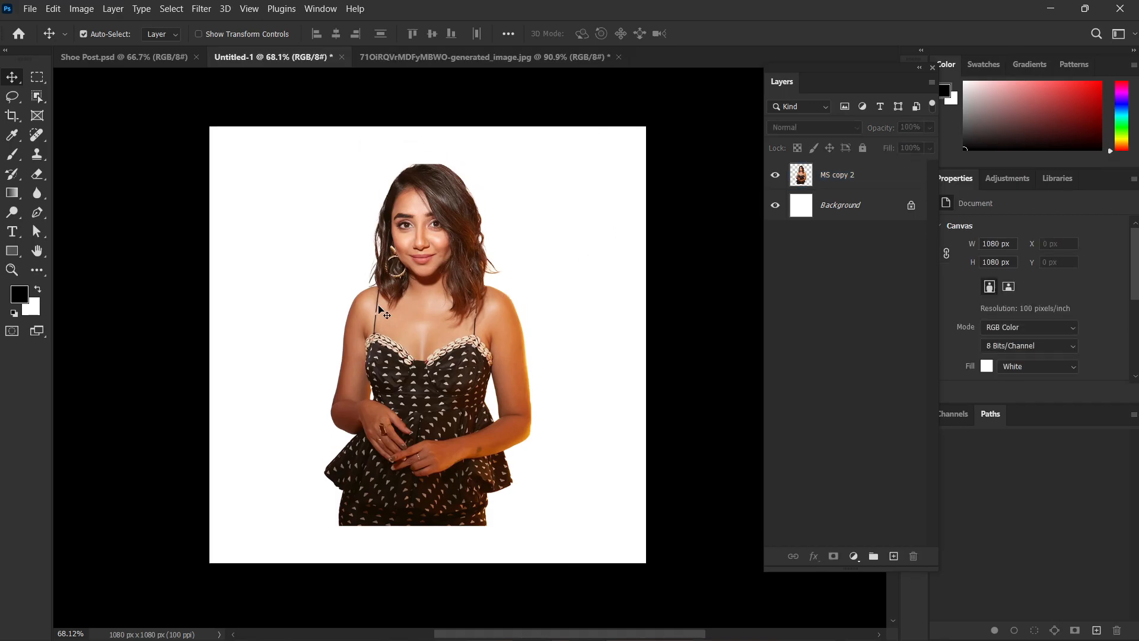
Create a paragraph text box of Lorem ipsum placeholder text covering the figure, and set its leading to Auto.
key(t)
drag(229, 141, 633, 540)
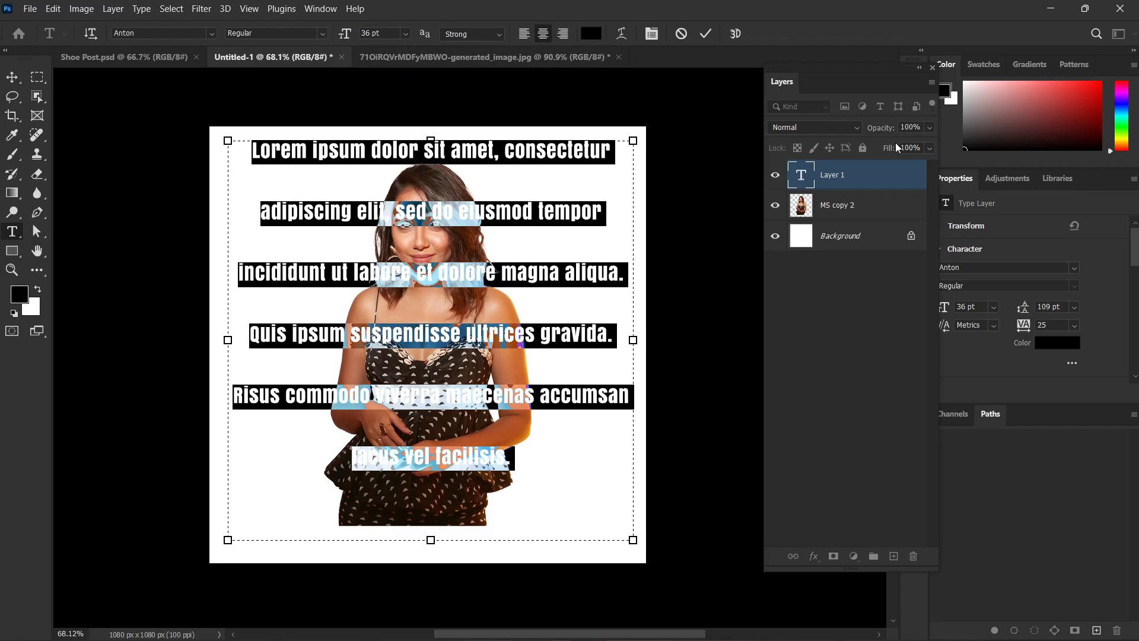
drag(895, 79, 816, 58)
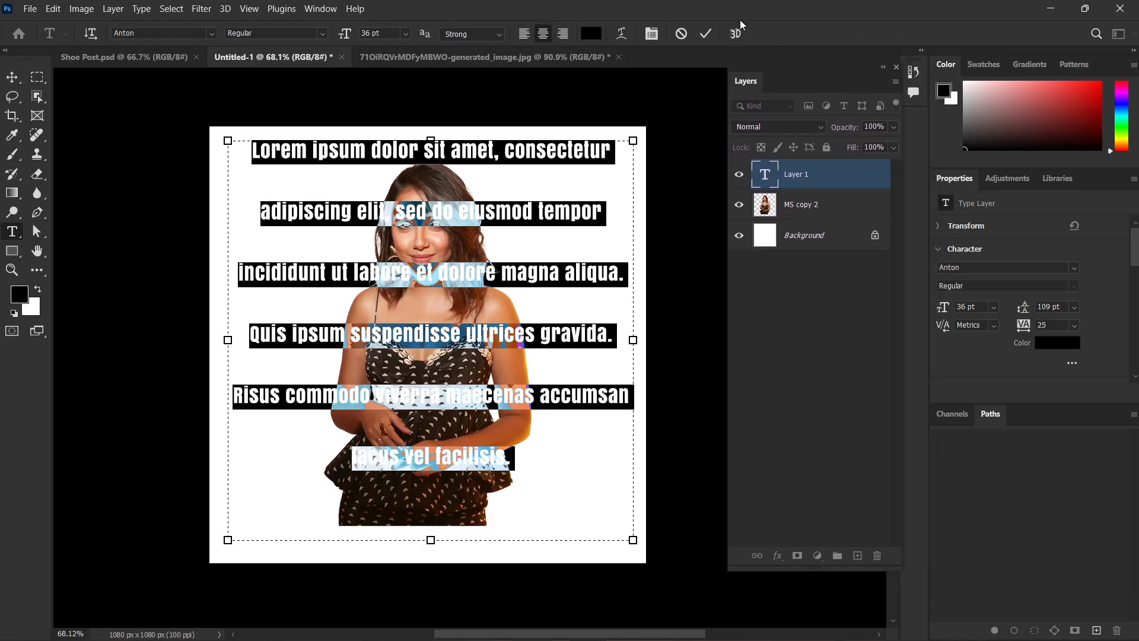
click(320, 8)
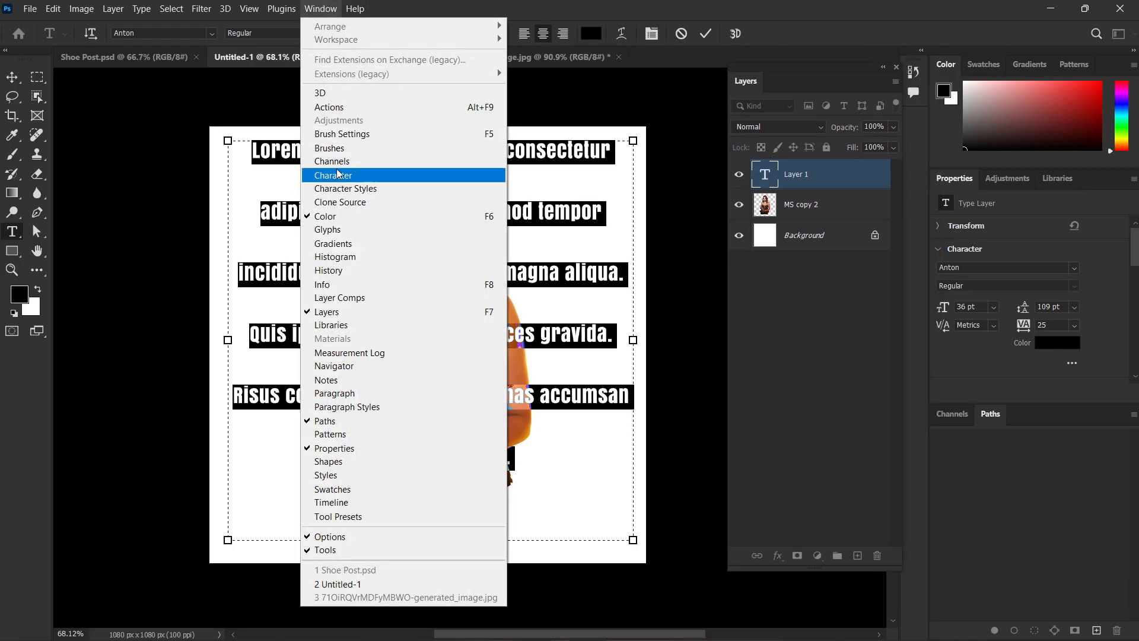
click(451, 178)
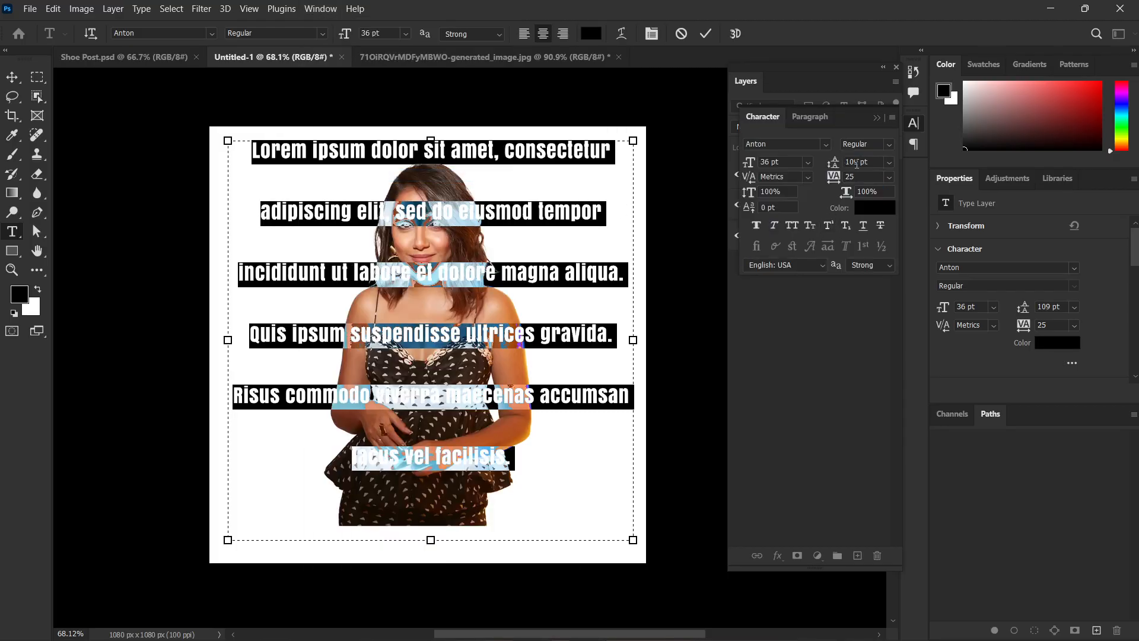
click(889, 162)
click(870, 172)
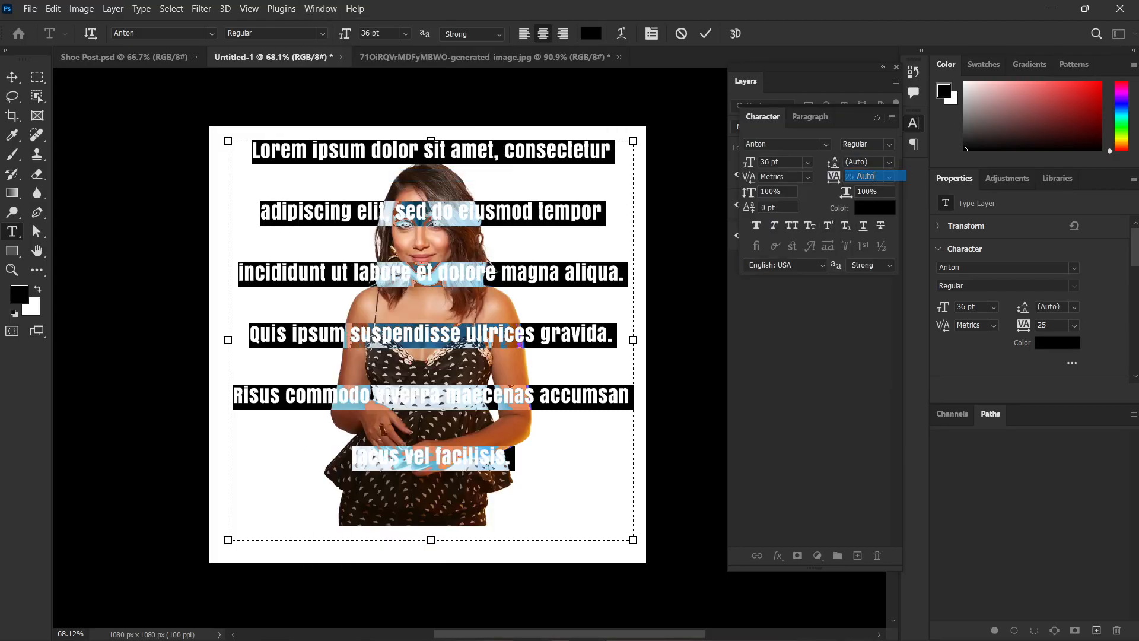
click(435, 335)
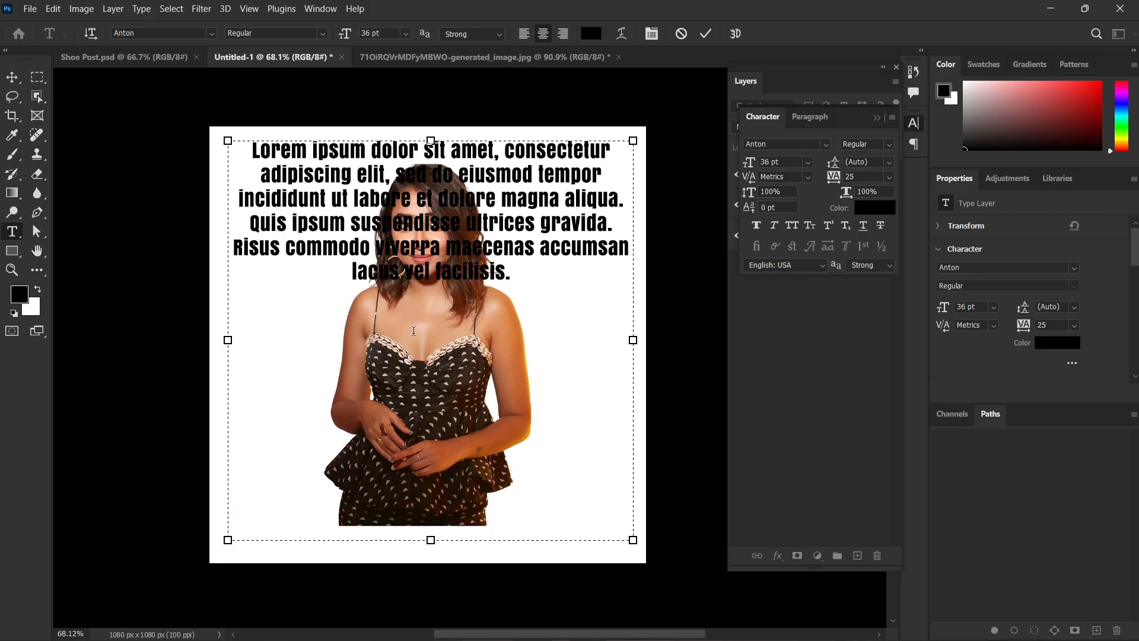
key(ctrl+Return)
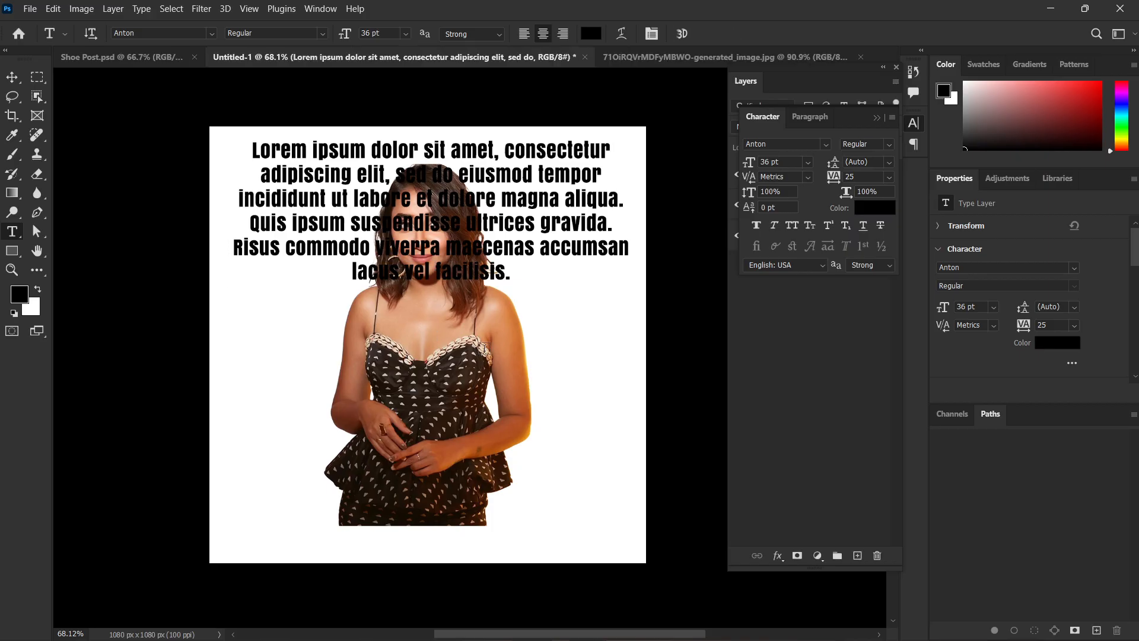
Move the text block slightly down over the face and clip it to the figure layer beneath.
key(v)
drag(432, 209, 429, 239)
click(826, 354)
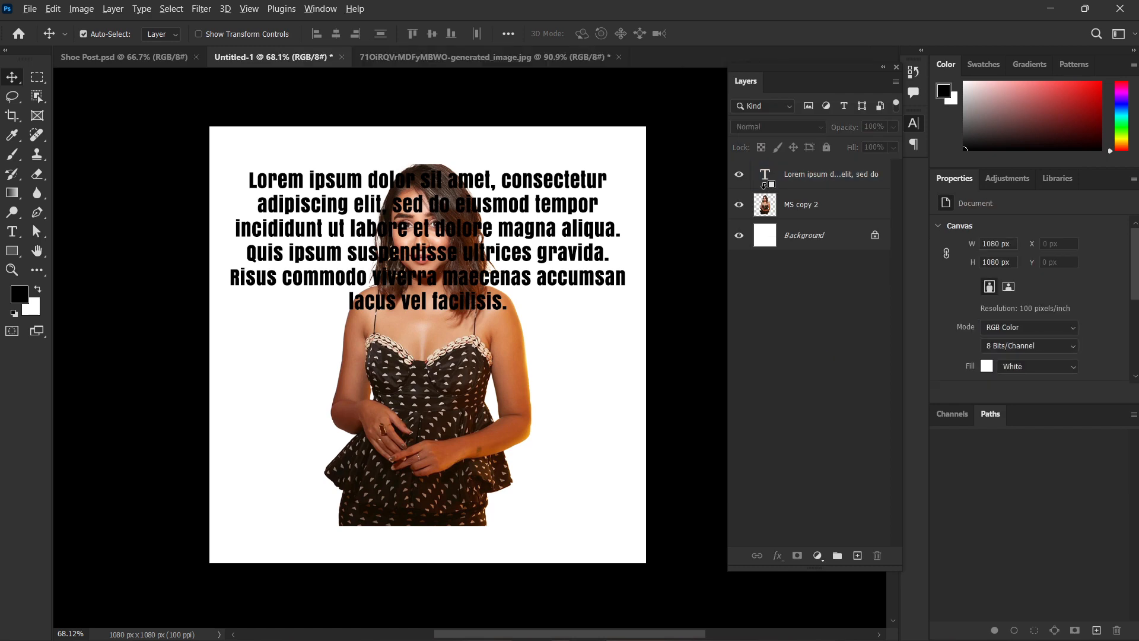
scroll(411, 208, up, 5)
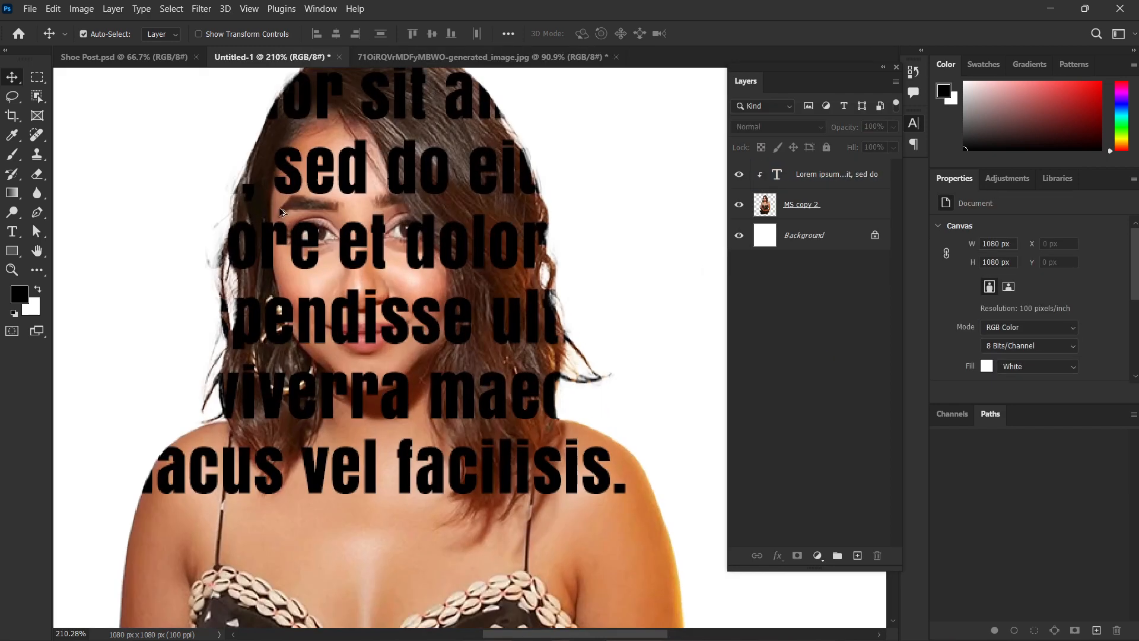
scroll(412, 208, up, 1)
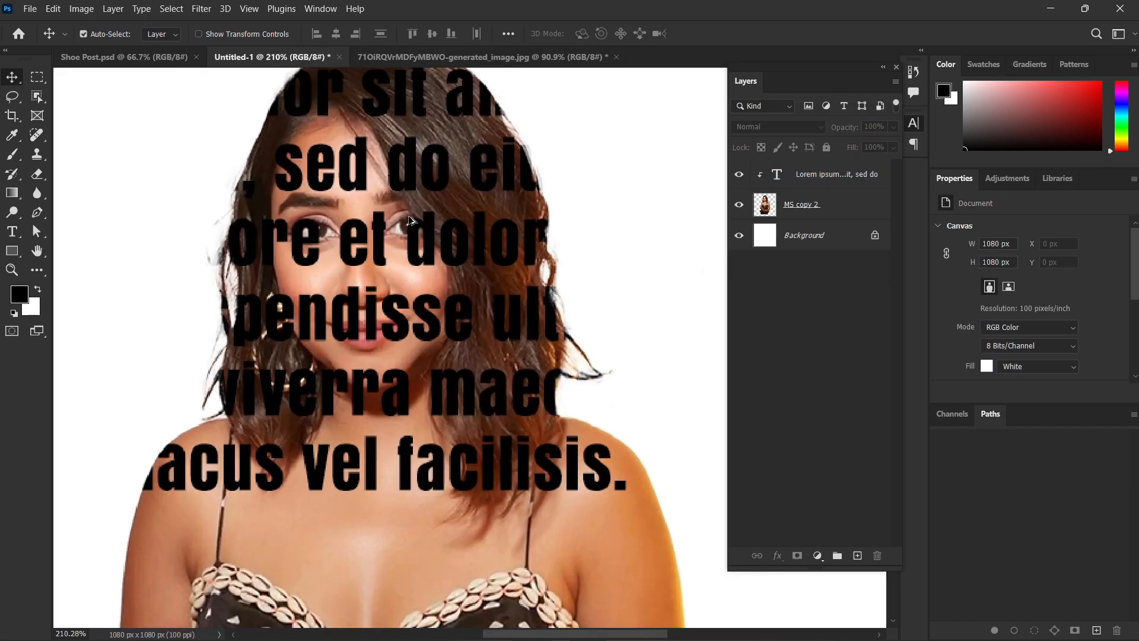
Try successive blending modes on the clipped text layer and settle on Lighten.
click(801, 174)
click(787, 126)
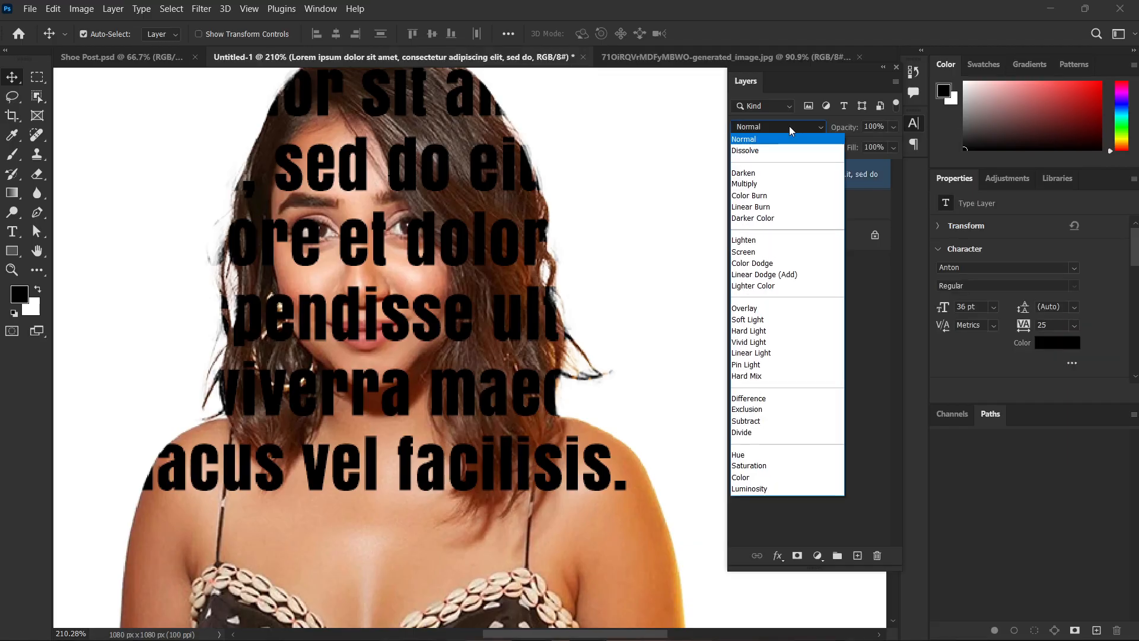
key(Down)
key(Down)
key(Down)
key(Down)
key(Down)
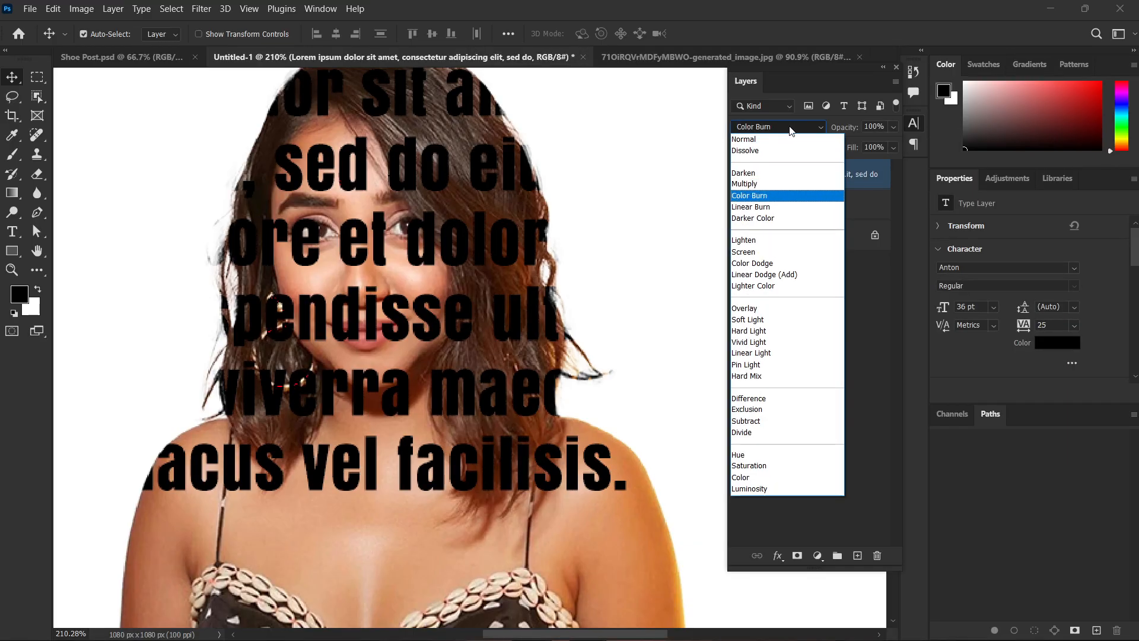
key(Down)
key(Down)
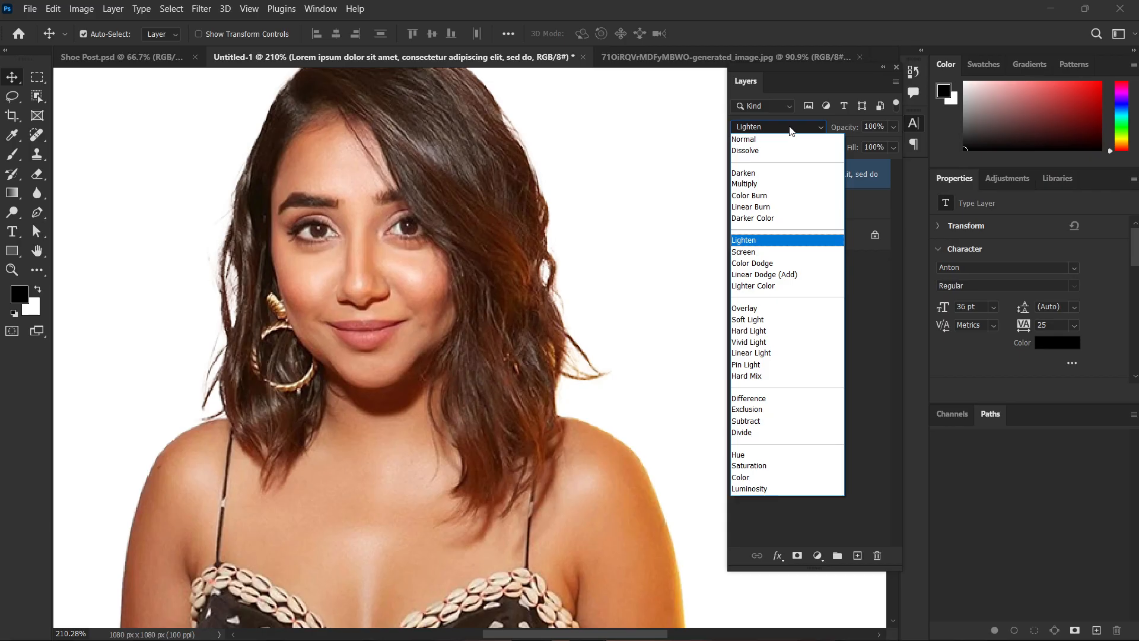
key(Up)
key(Down)
key(Return)
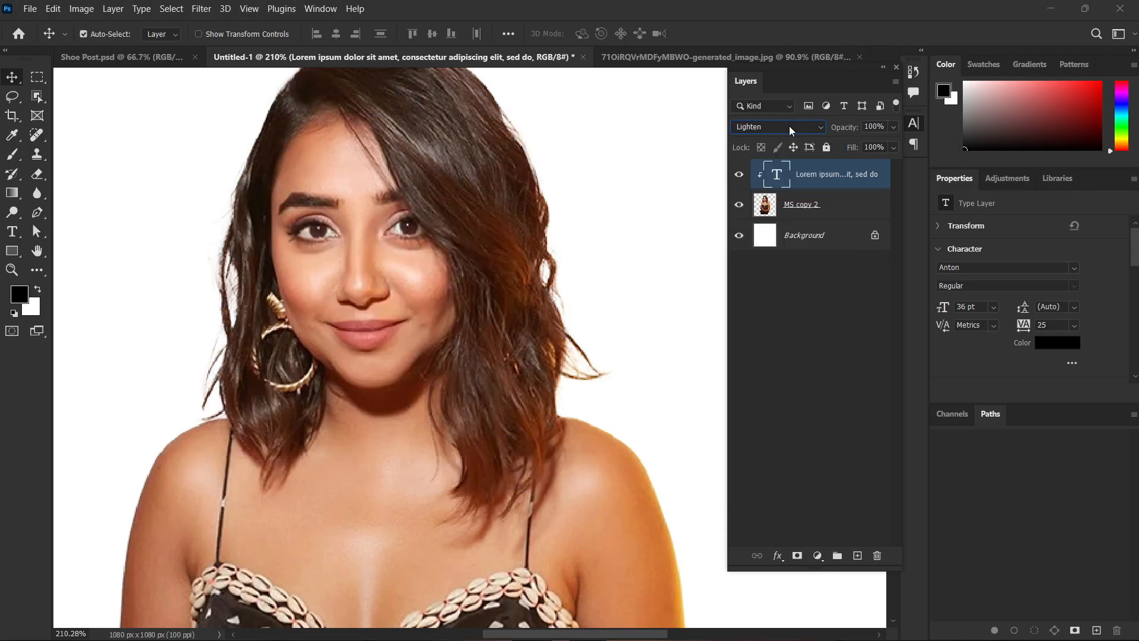
Add a layer mask to the MS copy 2 figure layer and test a brush stroke over the face, undoing the stroke.
click(827, 212)
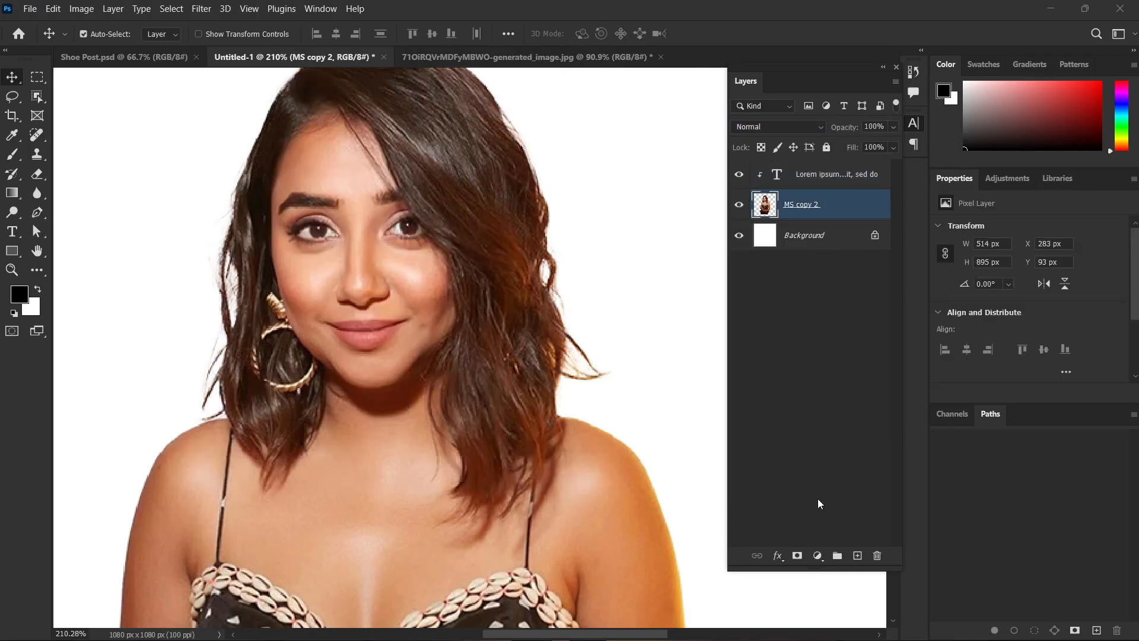
click(798, 556)
key(b)
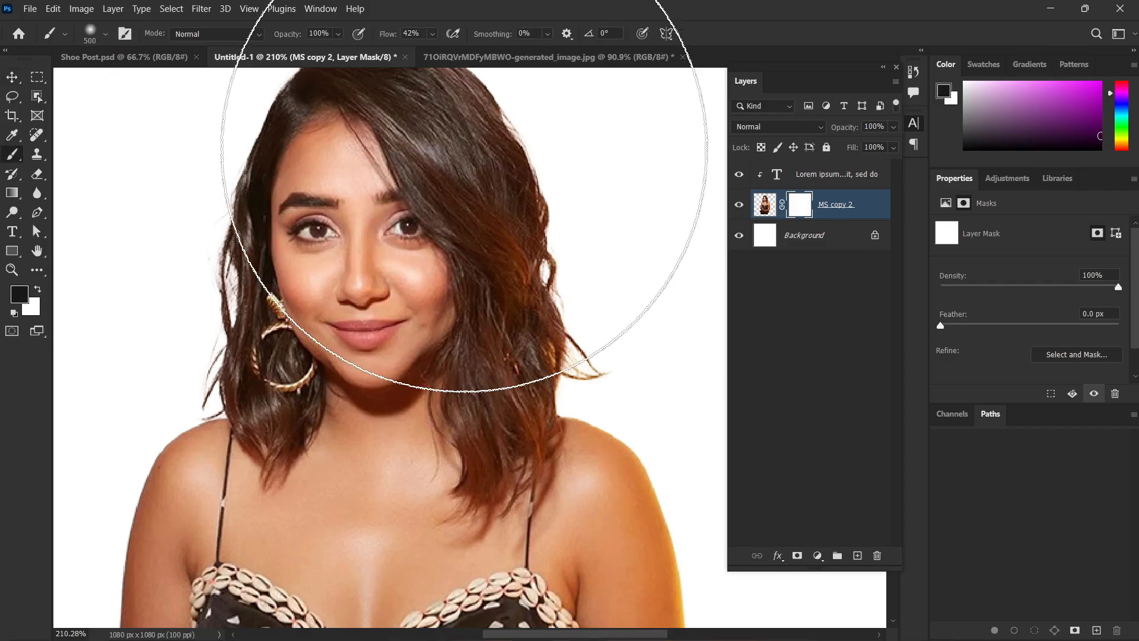
mouse_move(397, 212)
mouse_down()
mouse_move(422, 190)
mouse_move(451, 289)
mouse_up()
key(ctrl+z)
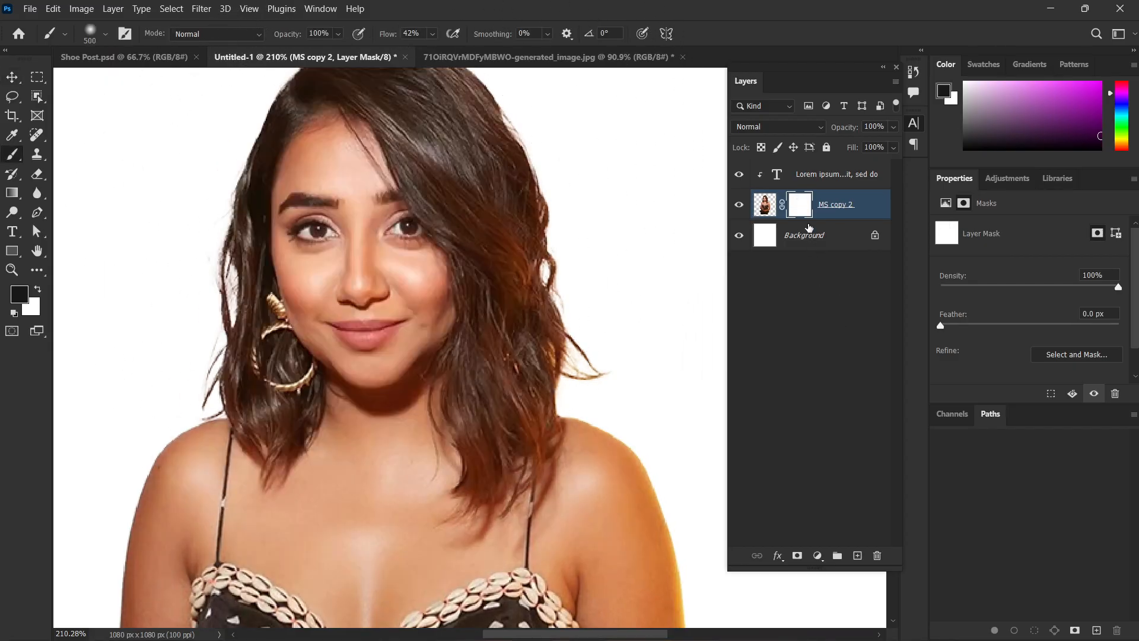
Duplicate the masked figure layer MS copy 2 and move the copy above the text layer.
click(839, 339)
click(812, 176)
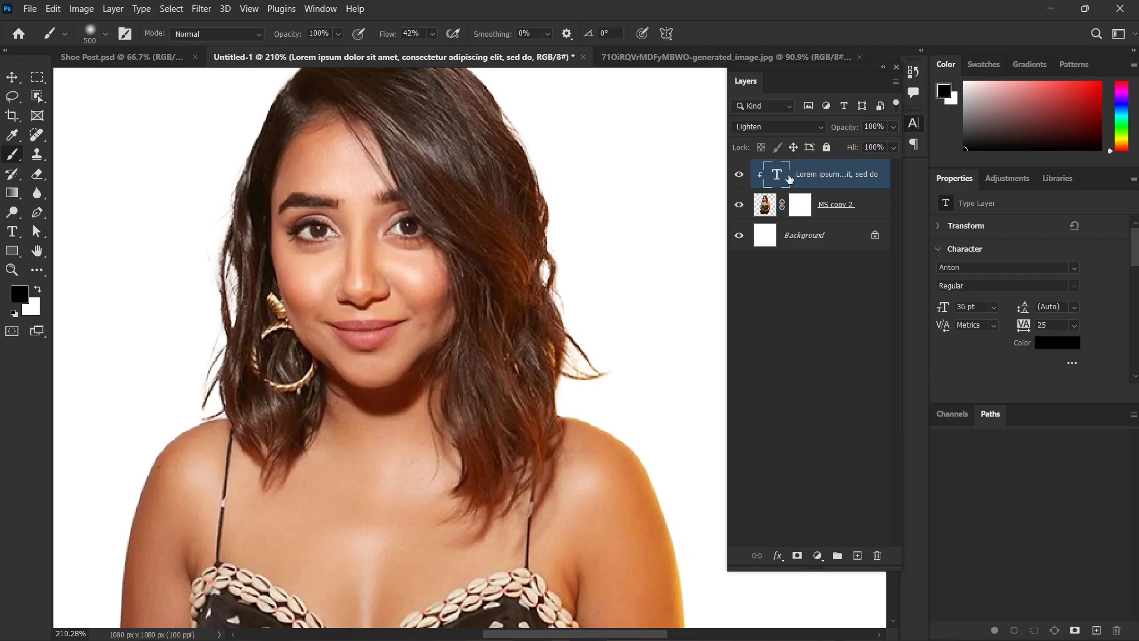
click(824, 215)
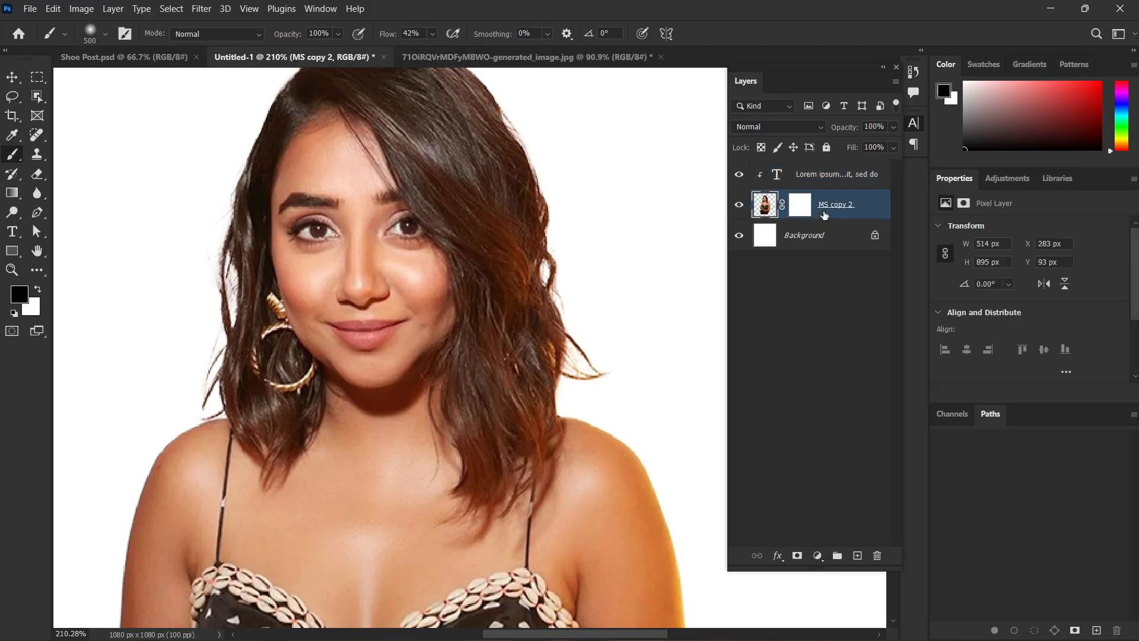
key(ctrl+j)
key(ctrl+bracketright)
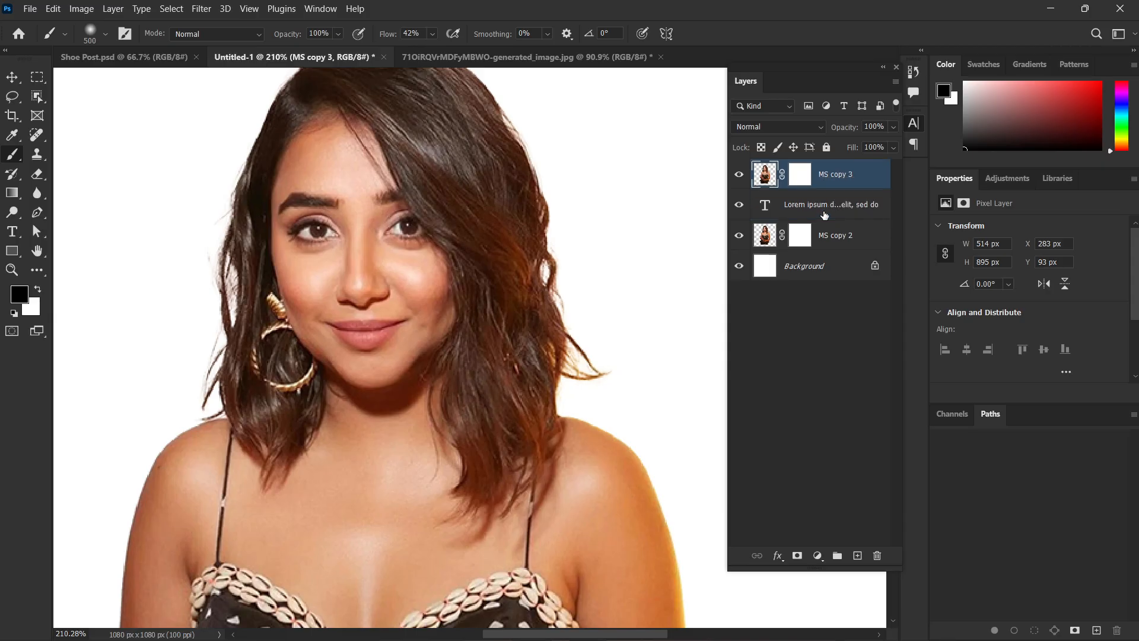
Clip the text layer to MS copy 2 and brush black over the upper part of MS copy 3's layer mask.
alt+click(768, 220)
click(801, 180)
key(v)
mouse_move(381, 287)
mouse_down()
mouse_move(370, 354)
mouse_move(380, 289)
mouse_up()
scroll(380, 290, down, 4)
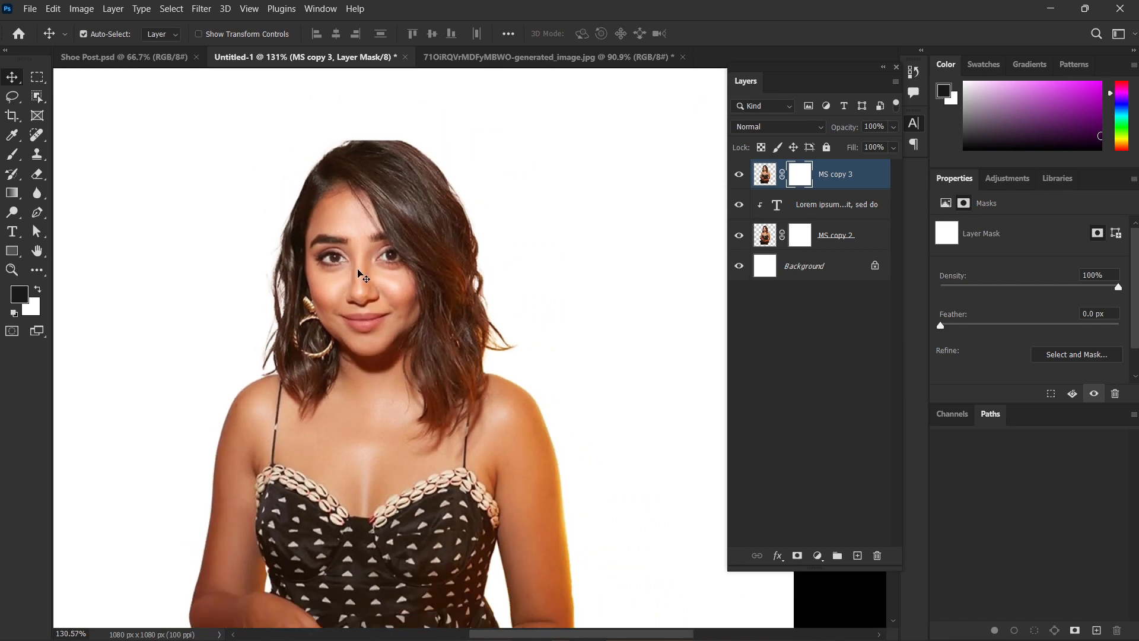
key(b)
mouse_move(204, 311)
mouse_down()
mouse_move(462, 199)
mouse_move(368, 247)
mouse_up()
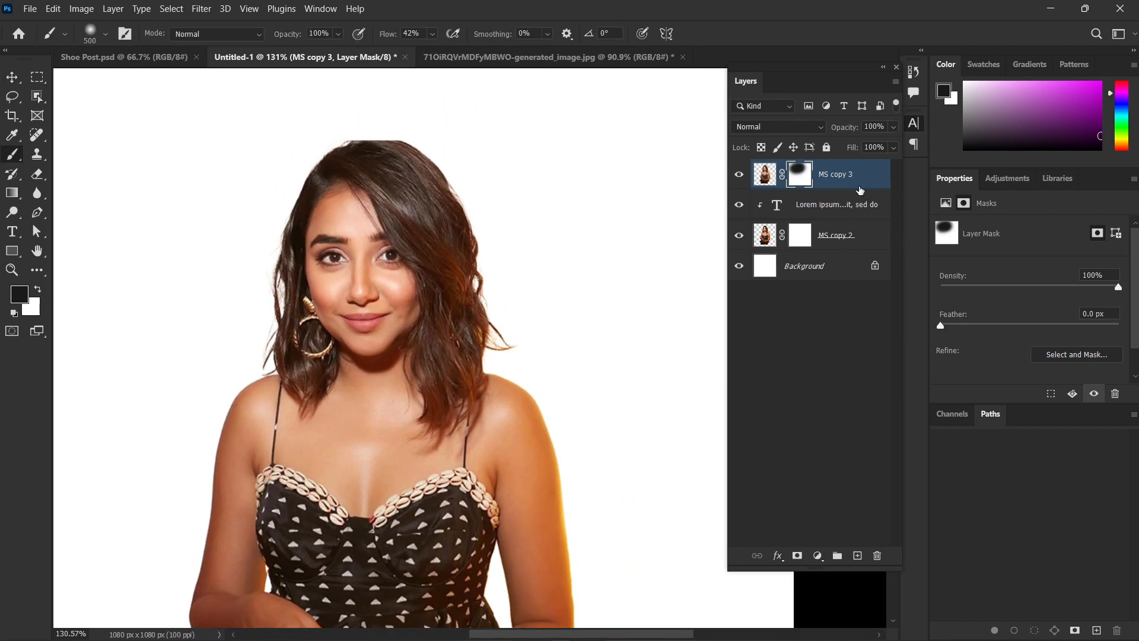
Try a layer mask on the clipped text layer and undo back to before the figure layer was masked and duplicated.
click(807, 210)
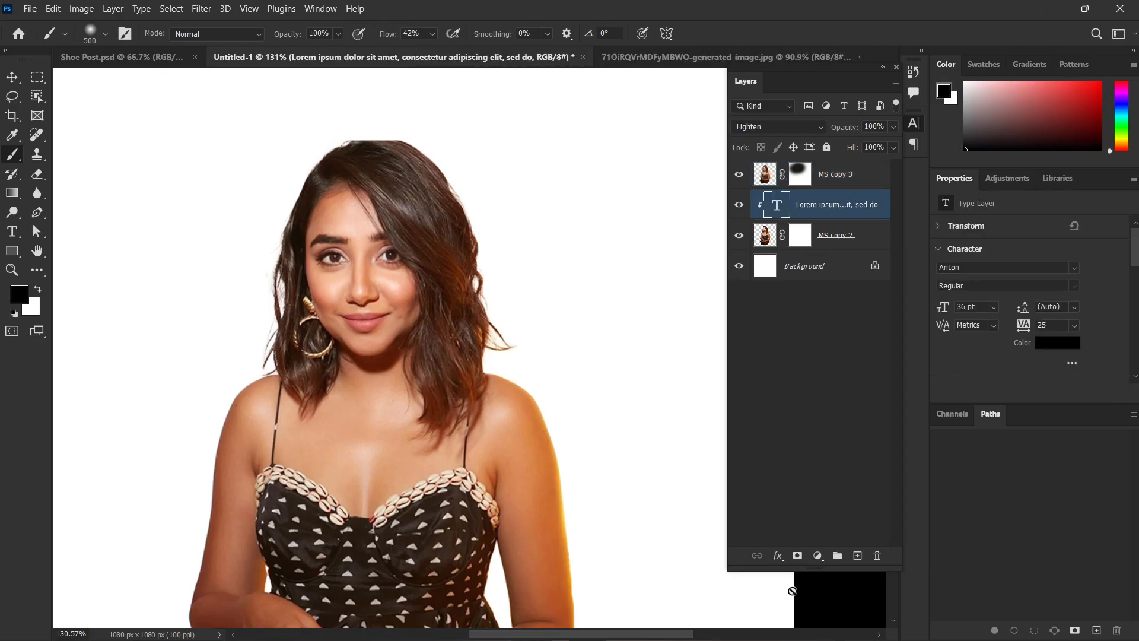
click(797, 556)
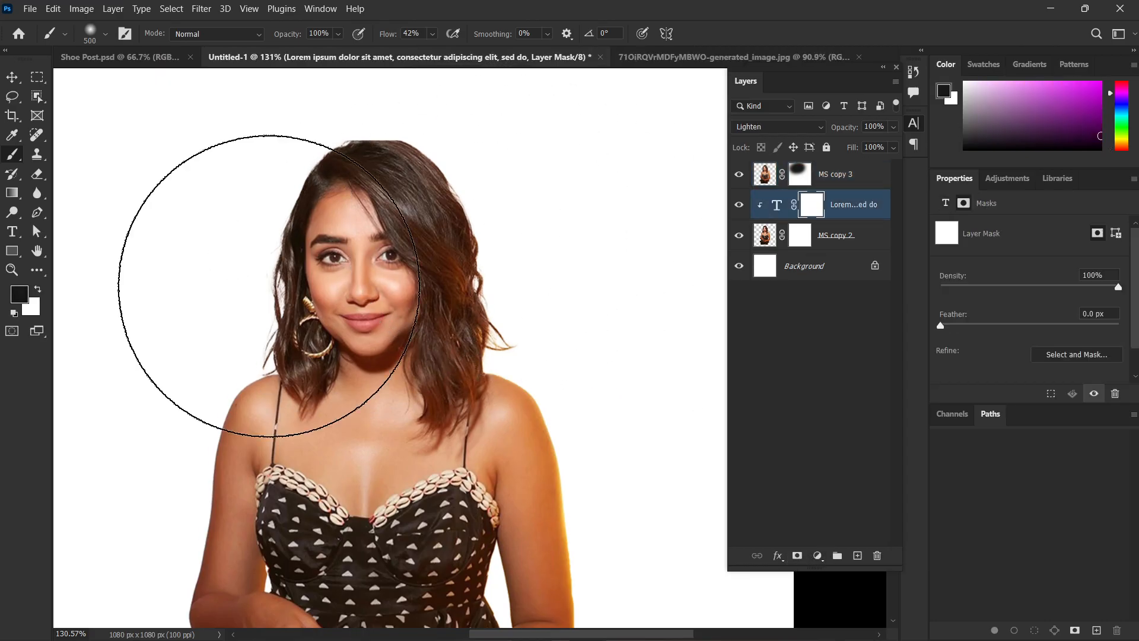
key(ctrl+z)
key(ctrl+z)
key(ctrl+z)
key(ctrl+z)
key(ctrl+z)
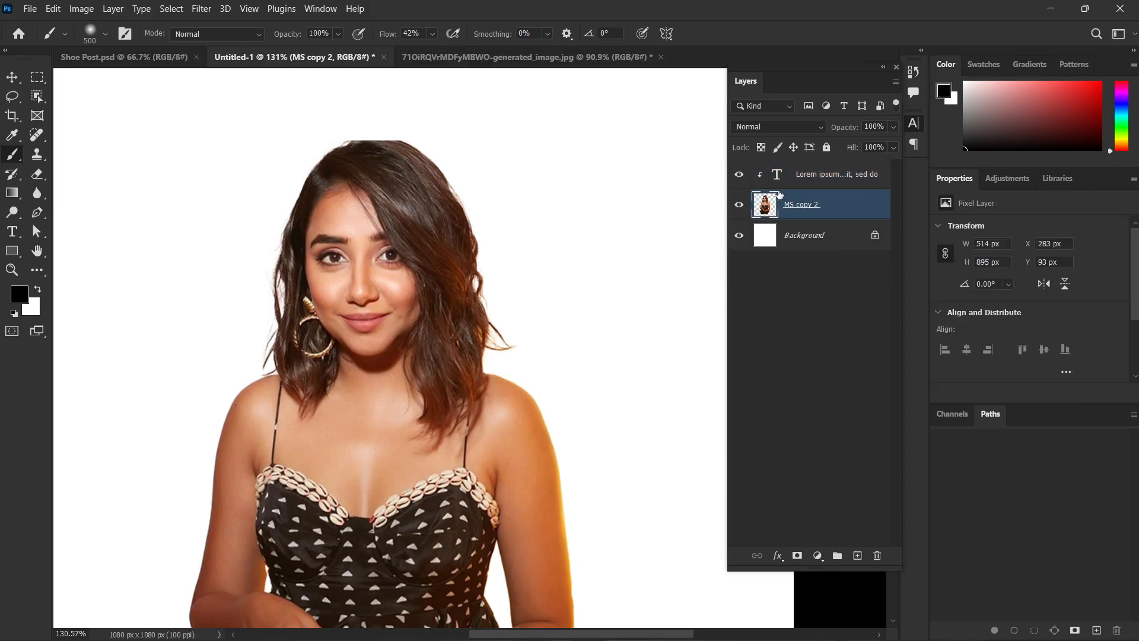
Shrink the brush to about 60 and test a stroke over the eye directly on MS copy 2, undoing it.
scroll(358, 305, up, 5)
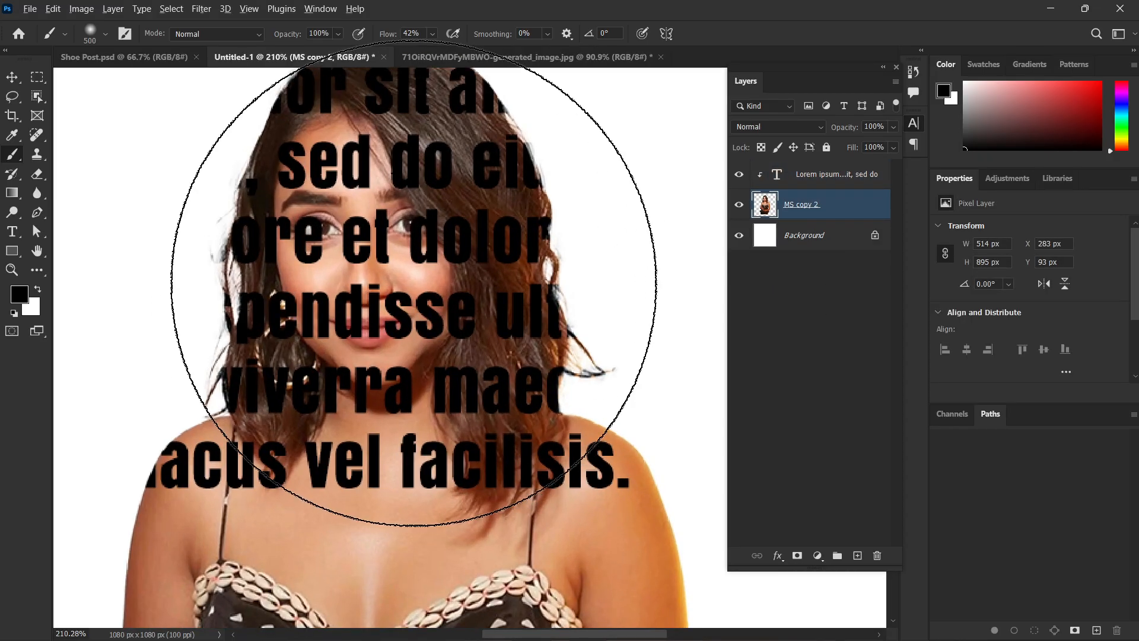
scroll(414, 283, up, 3)
key(bracketleft)
key(bracketleft)
key(bracketleft)
key(bracketleft)
key(bracketleft)
key(bracketleft)
key(bracketleft)
key(bracketleft)
key(bracketleft)
key(bracketleft)
key(bracketleft)
key(bracketleft)
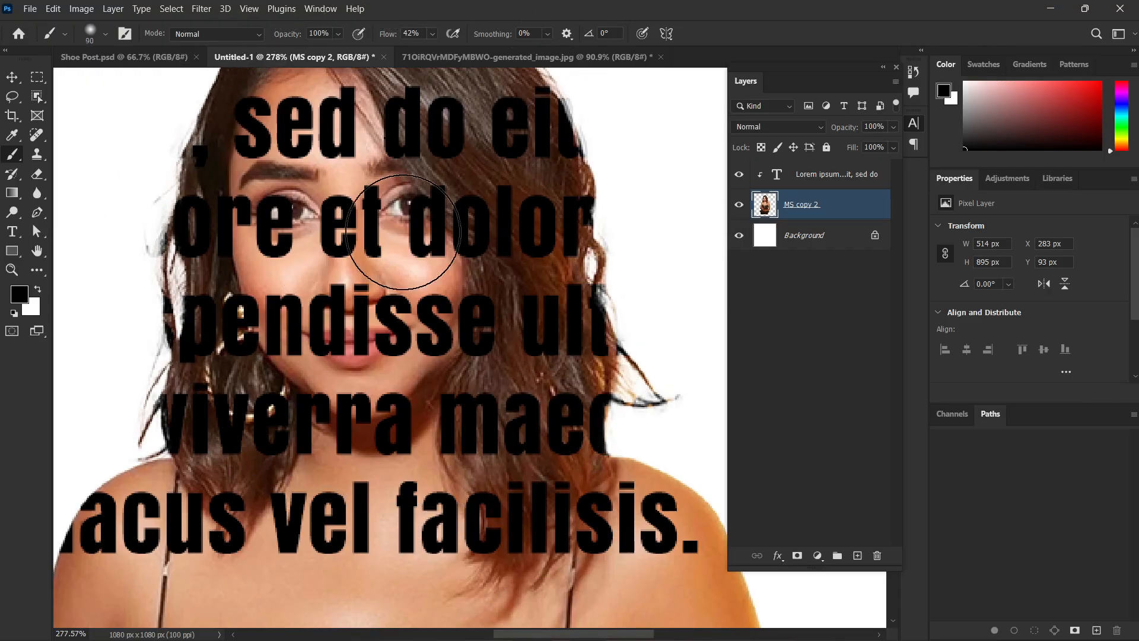
mouse_move(407, 216)
mouse_down()
mouse_move(400, 199)
mouse_move(394, 229)
mouse_up()
key(ctrl+z)
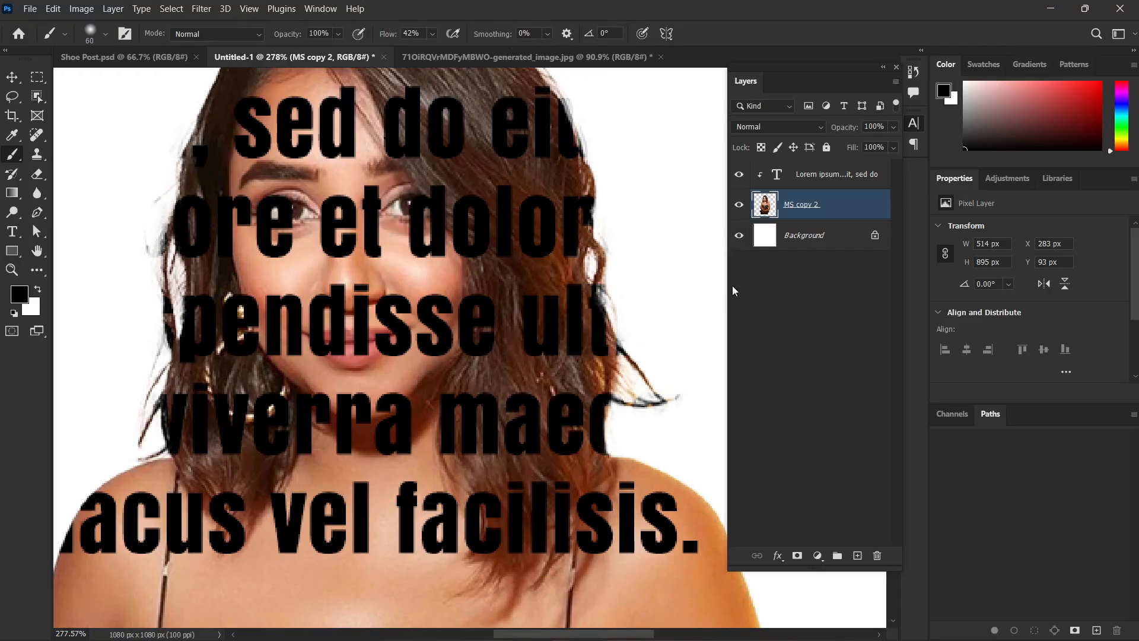
Add a layer mask to MS copy 2, brush over the eye on it, and undo back past the mask and text clipping.
click(796, 292)
click(813, 215)
click(797, 558)
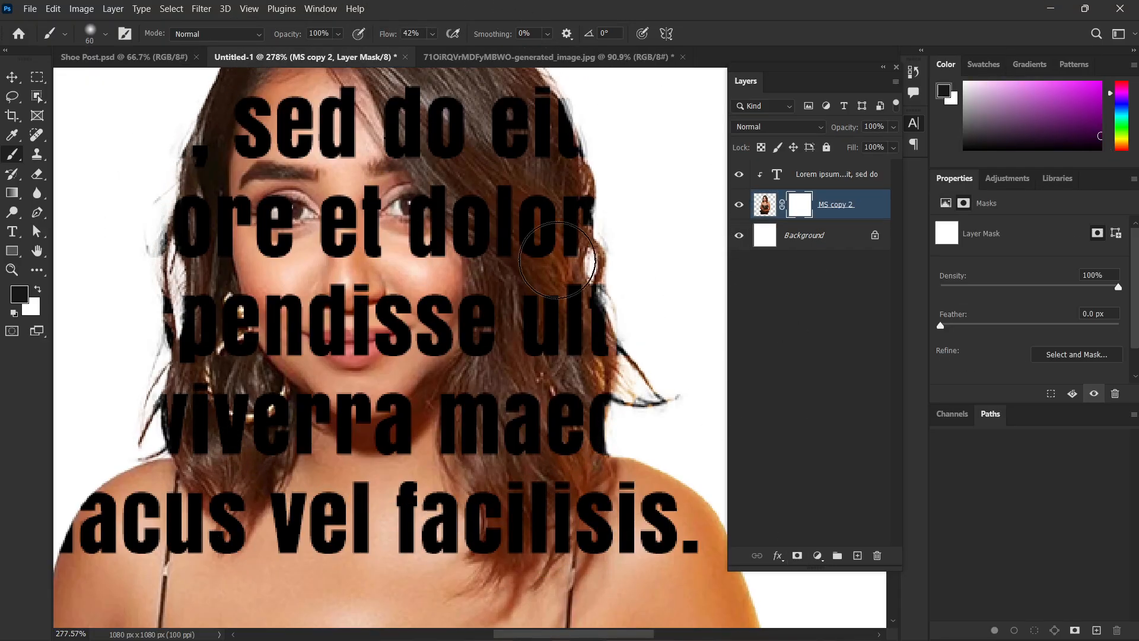
mouse_move(428, 178)
mouse_down()
mouse_move(418, 278)
mouse_move(403, 175)
mouse_move(389, 205)
mouse_move(394, 252)
mouse_up()
key(ctrl+z)
key(ctrl+z)
key(ctrl+z)
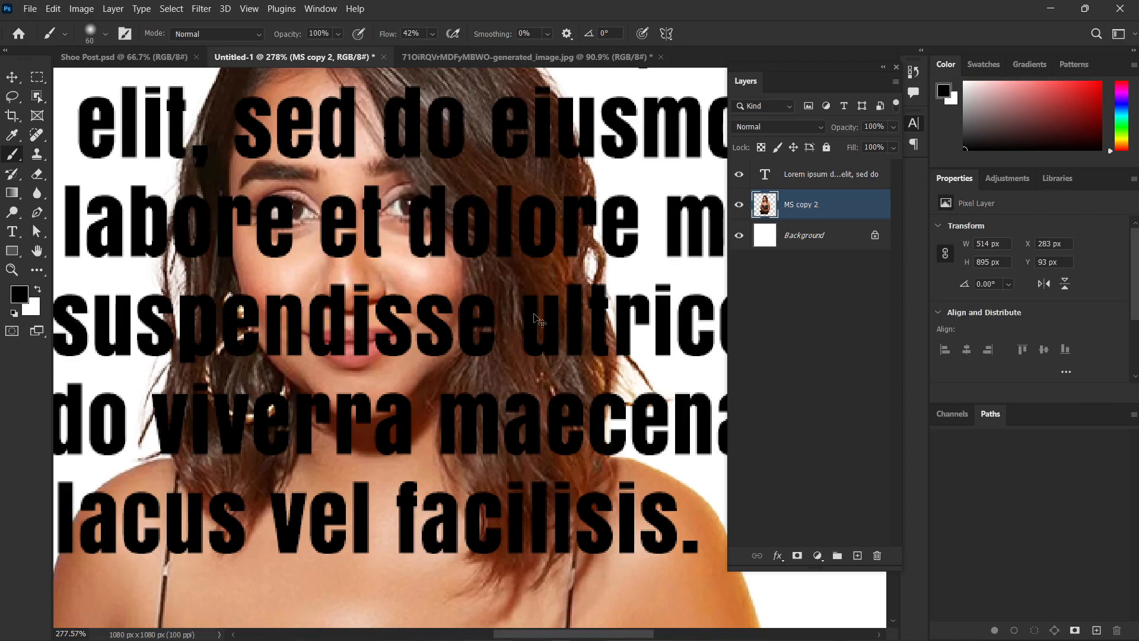
Delete the text and figure layers together, keeping only the white Background.
key(ctrl+0)
key(v)
drag(628, 530, 448, 174)
key(Delete)
Switch to Chrome and search Google Images for "fruit text effect" in a new tab.
key(alt+Tab)
key(alt+Tab)
key(alt+shift+Tab)
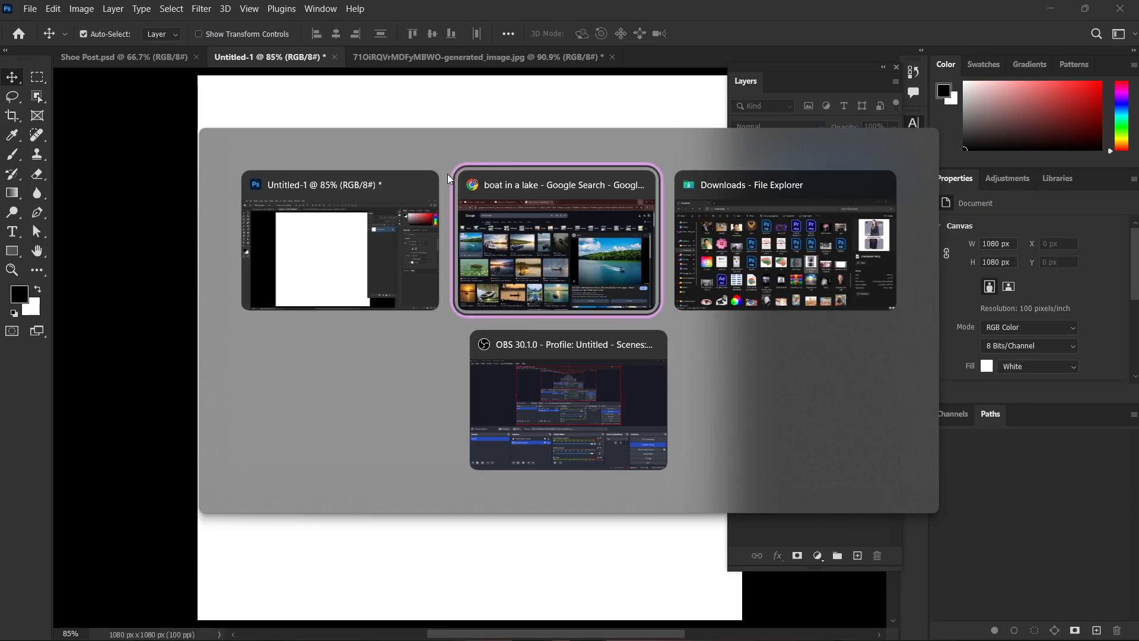
key(ctrl+t)
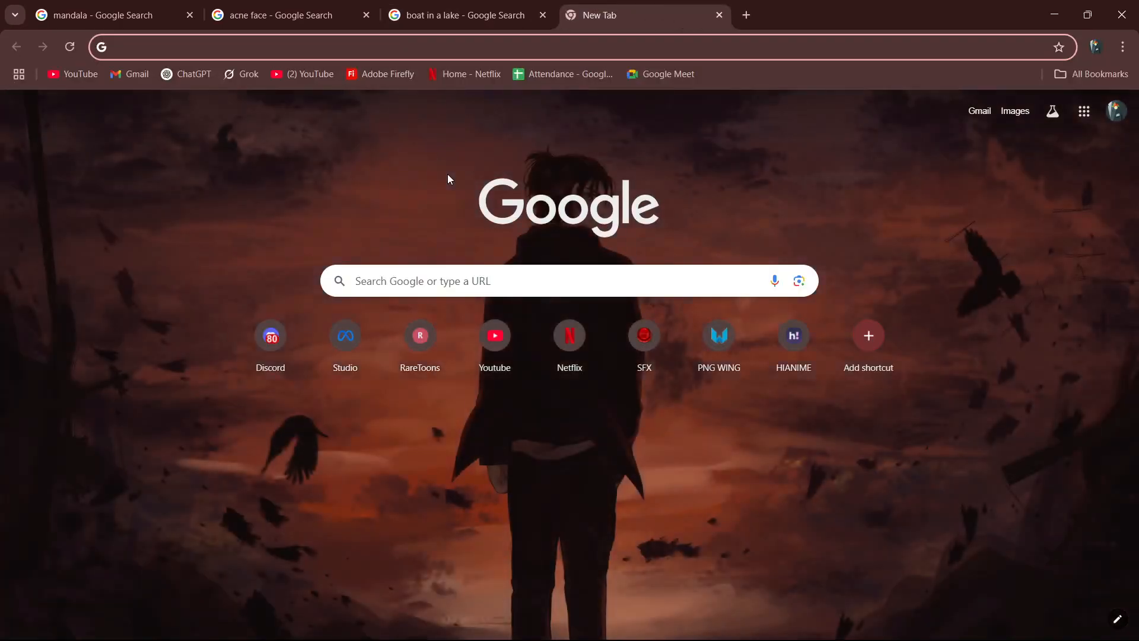
text(frui)
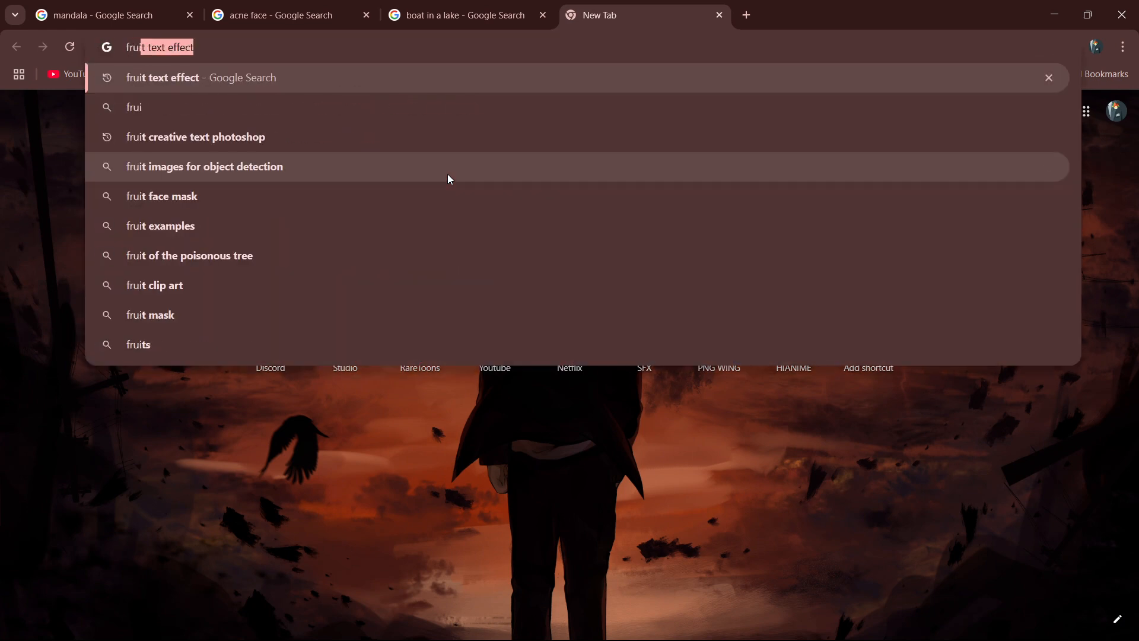
key(Return)
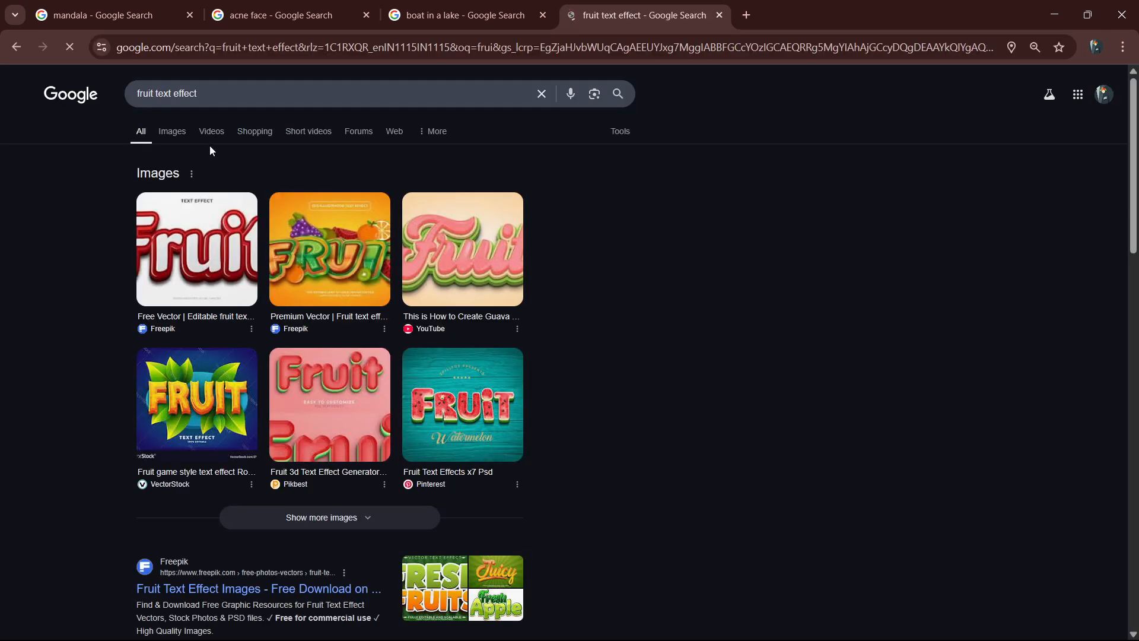
click(173, 131)
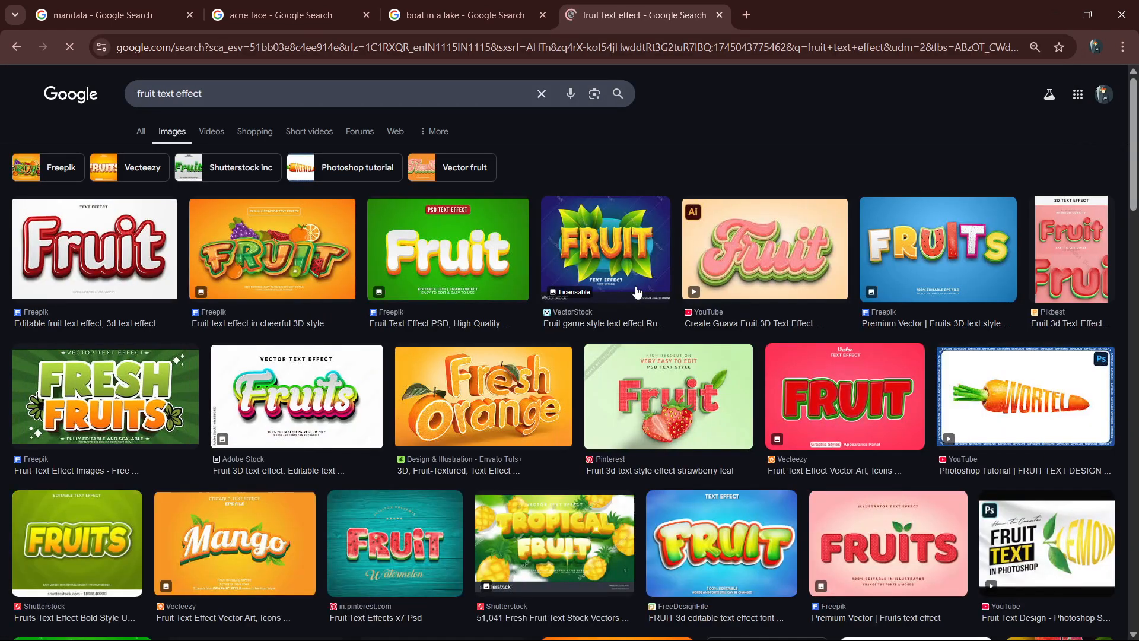
Examine the carrot and banana lettering examples among the fruit text effect images.
scroll(1073, 311, down, 1)
click(1073, 311)
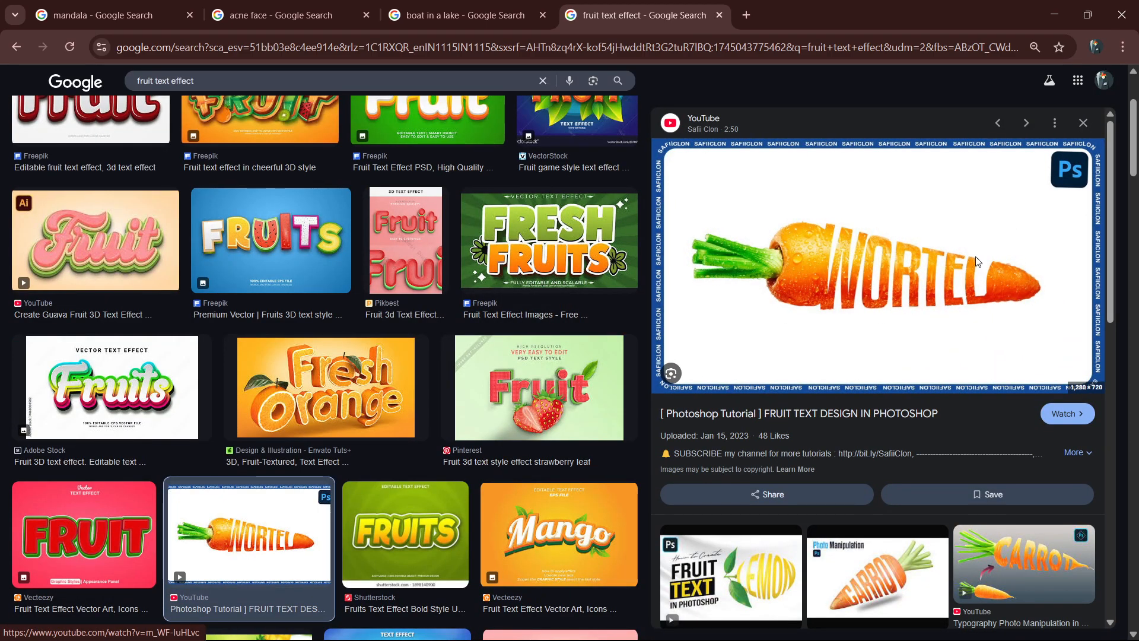
scroll(945, 259, down, 4)
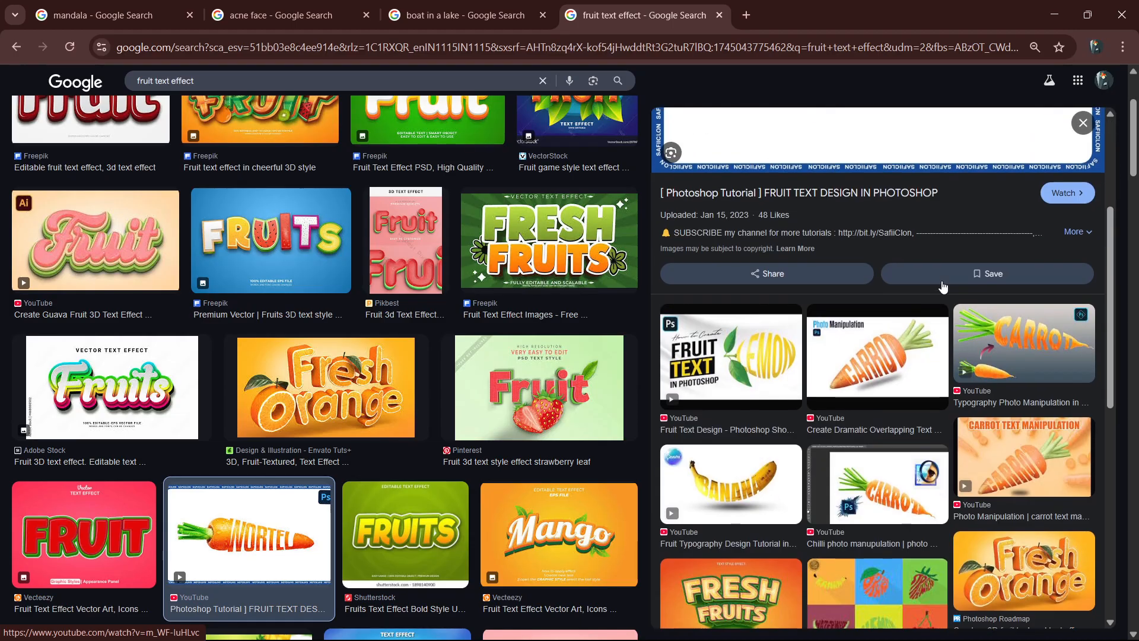
click(910, 344)
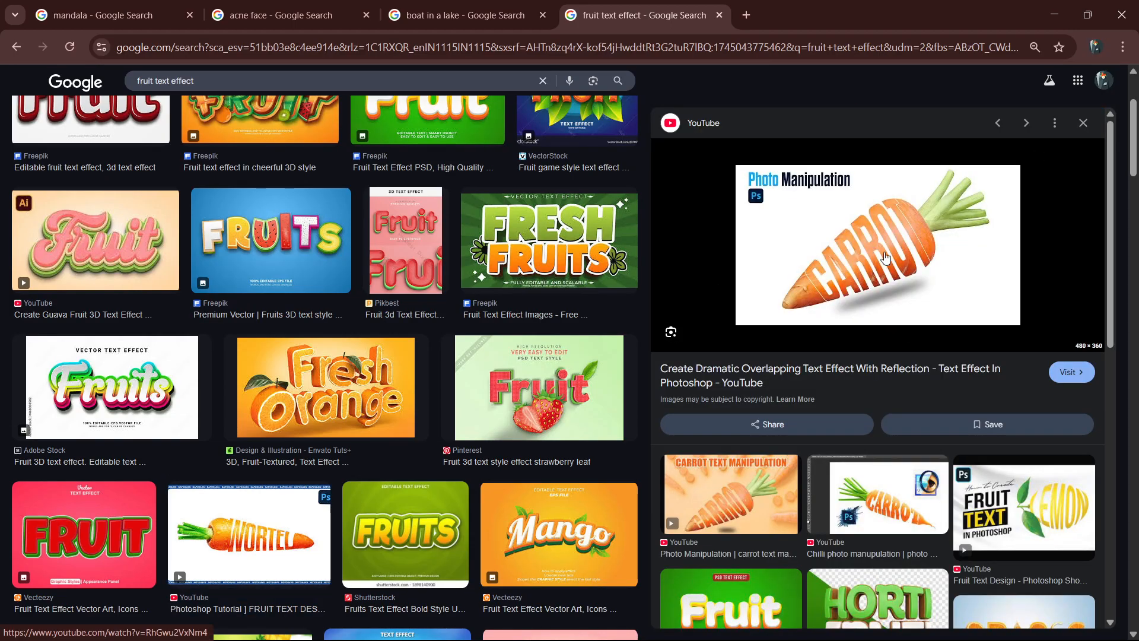
scroll(885, 257, down, 6)
click(746, 368)
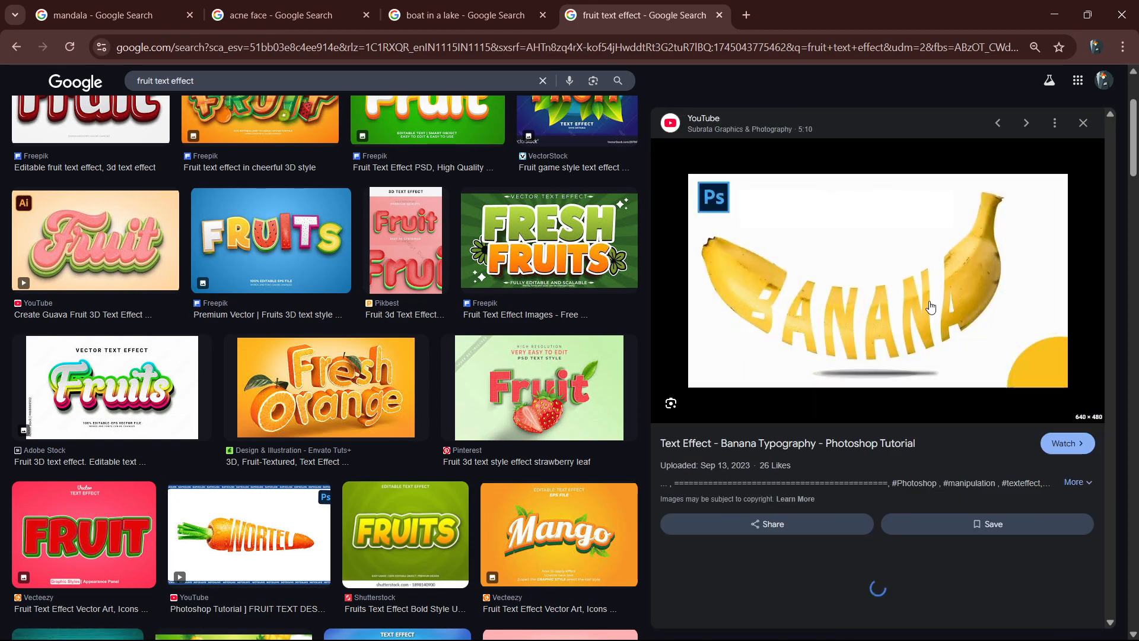
scroll(886, 351, down, 5)
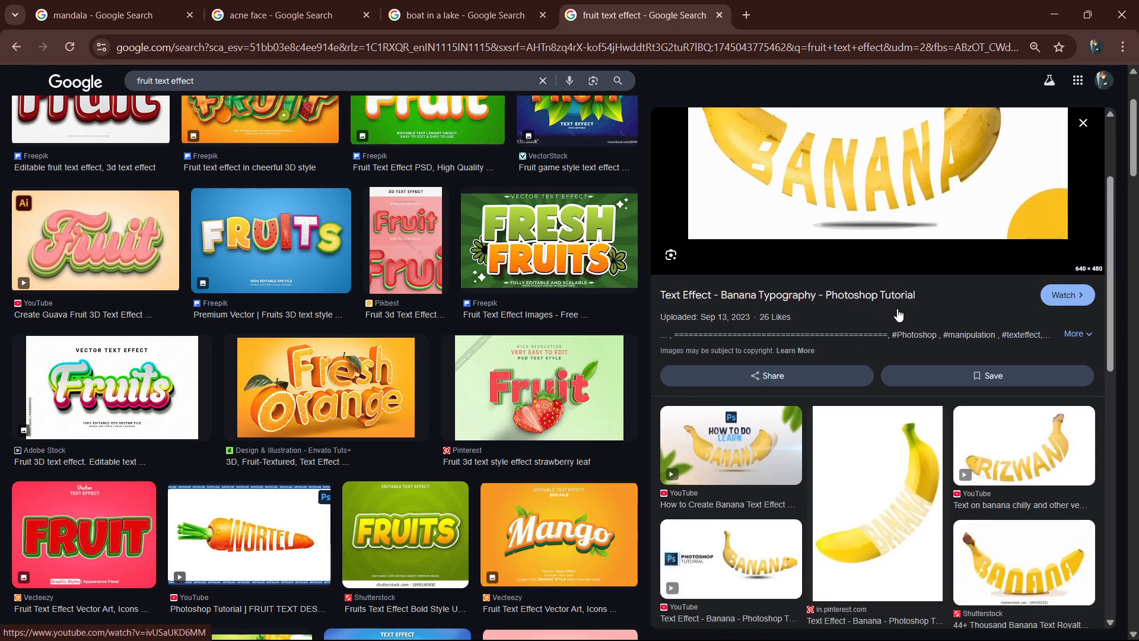
click(1039, 340)
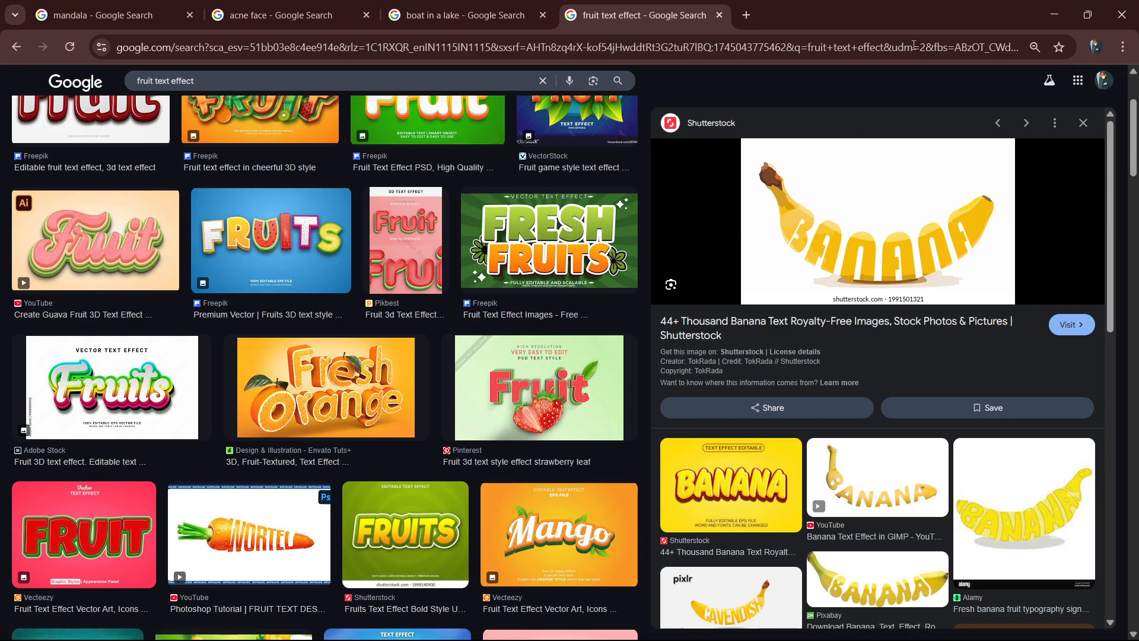
Return to Photoshop and activate the Color Replacement Tool on the blank canvas.
click(1055, 14)
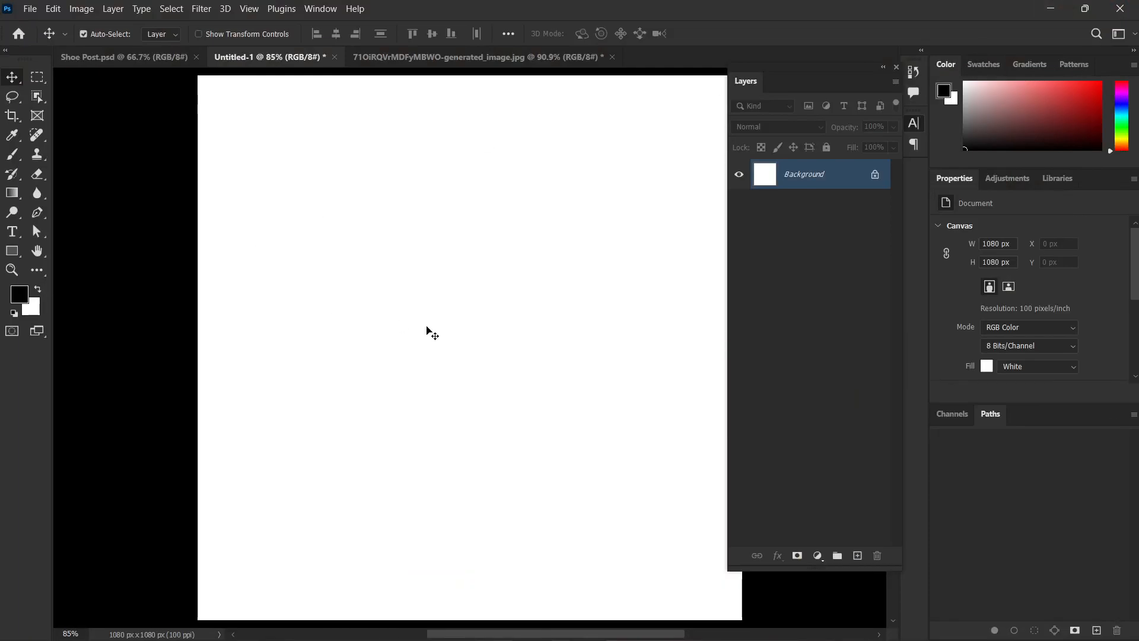
scroll(426, 328, down, 1)
drag(587, 355, 527, 351)
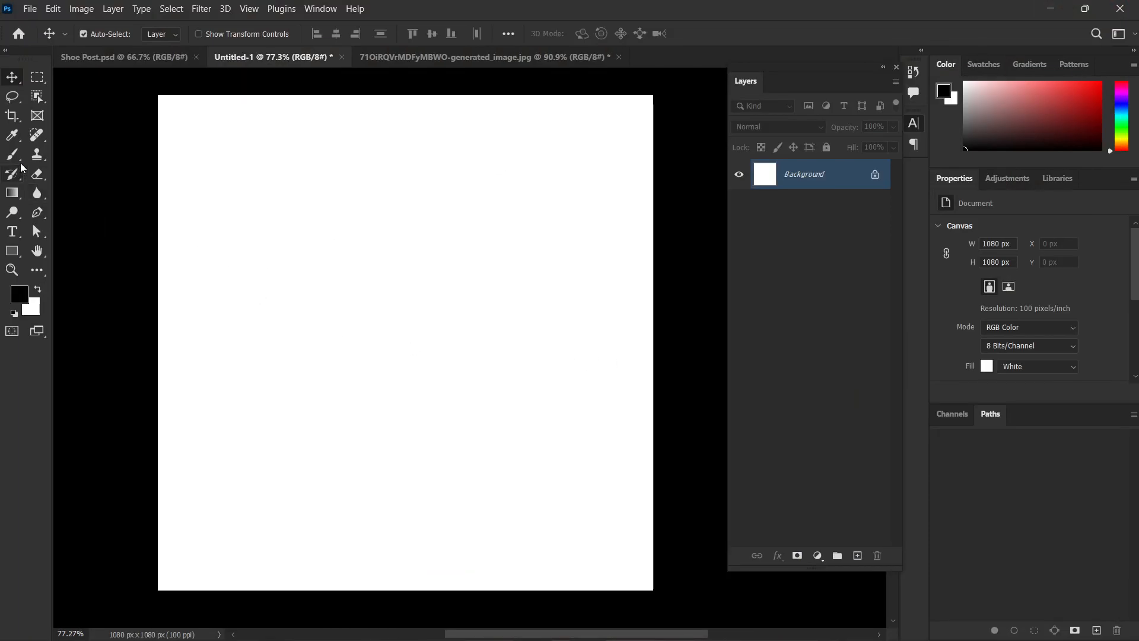
click(42, 136)
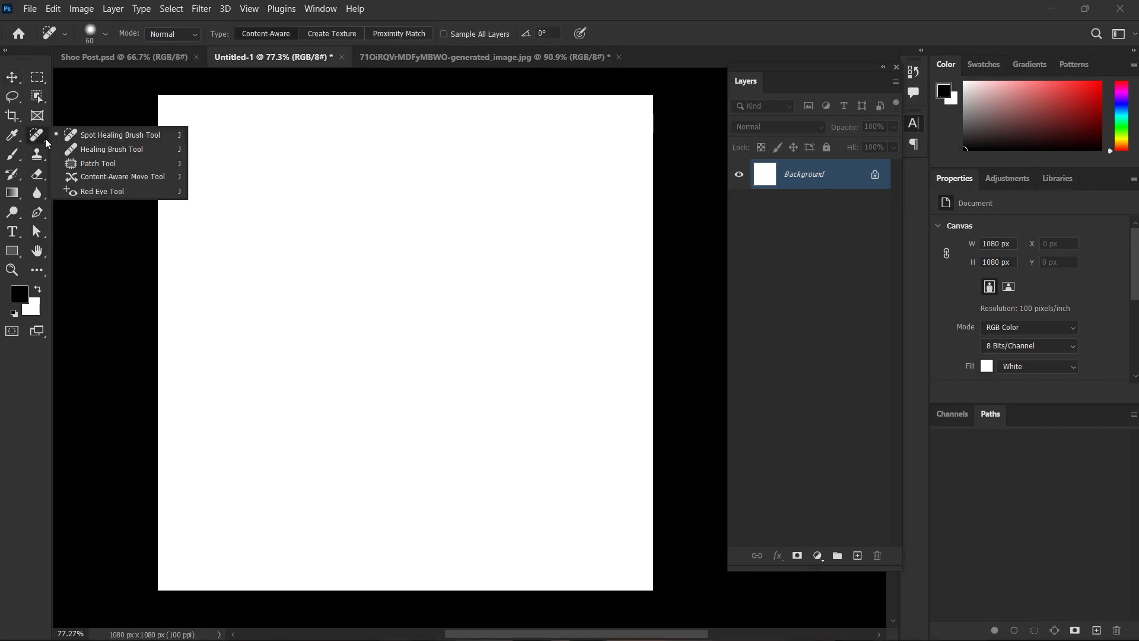
click(13, 156)
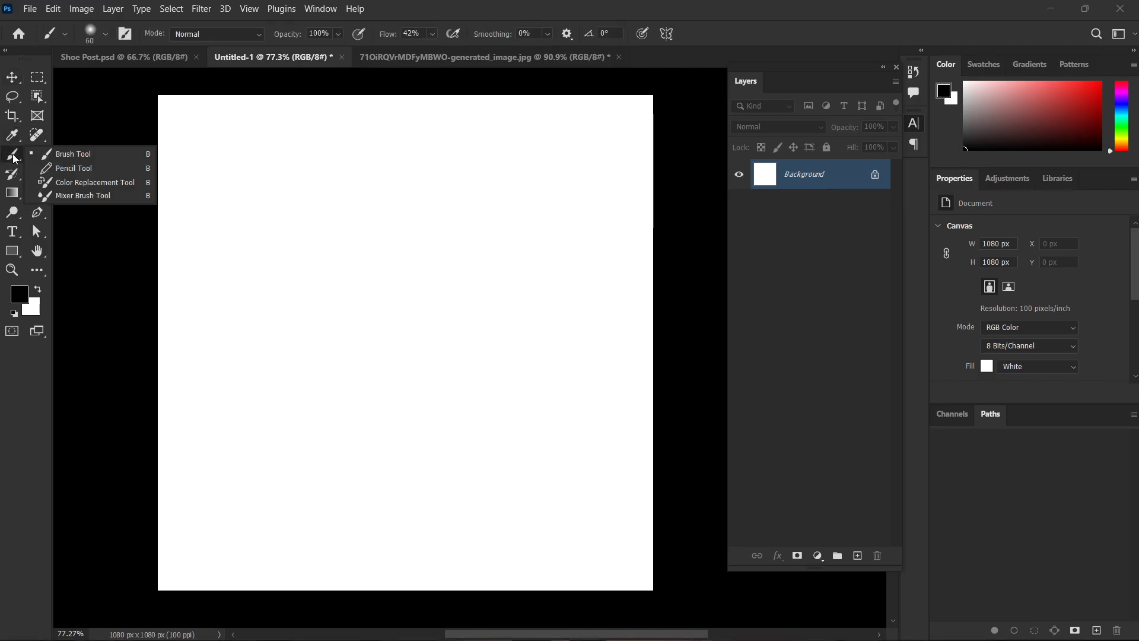
click(101, 183)
scroll(344, 345, down, 2)
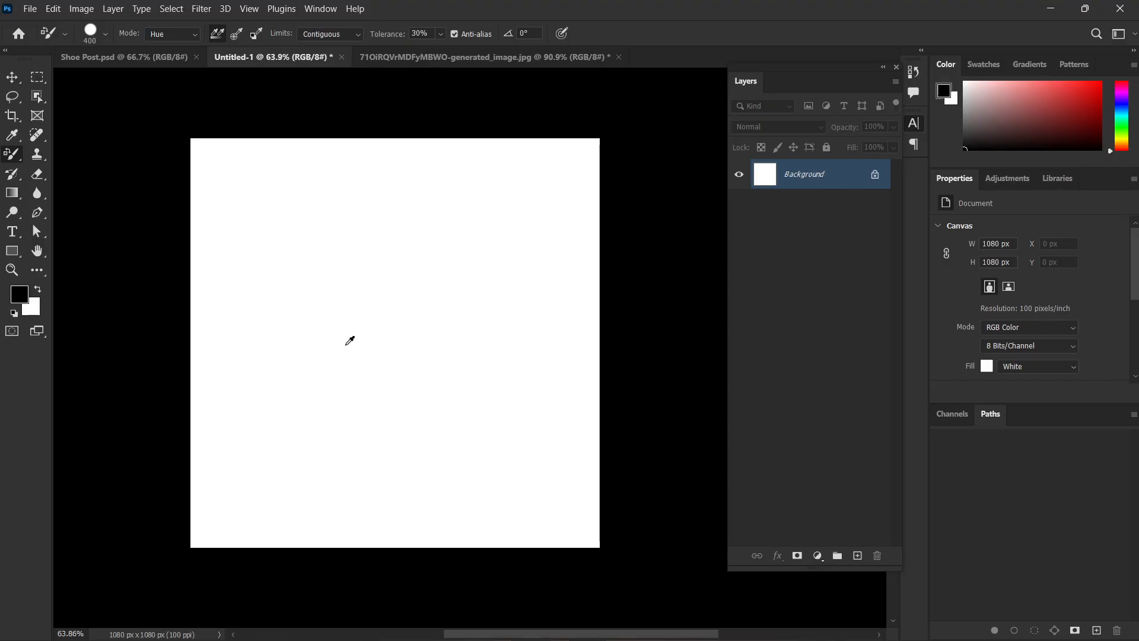
Place the embedded image Brain lobes 2 from the Downloads folder at its default size on the canvas.
key(u)
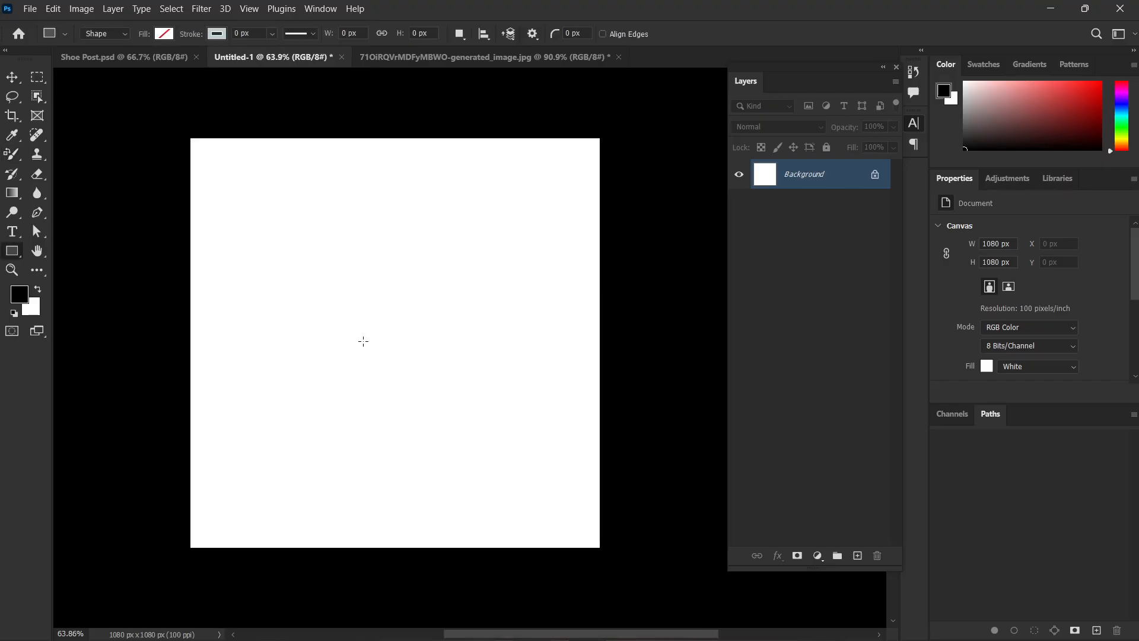
key(alt+f)
key(l)
scroll(370, 181, down, 6)
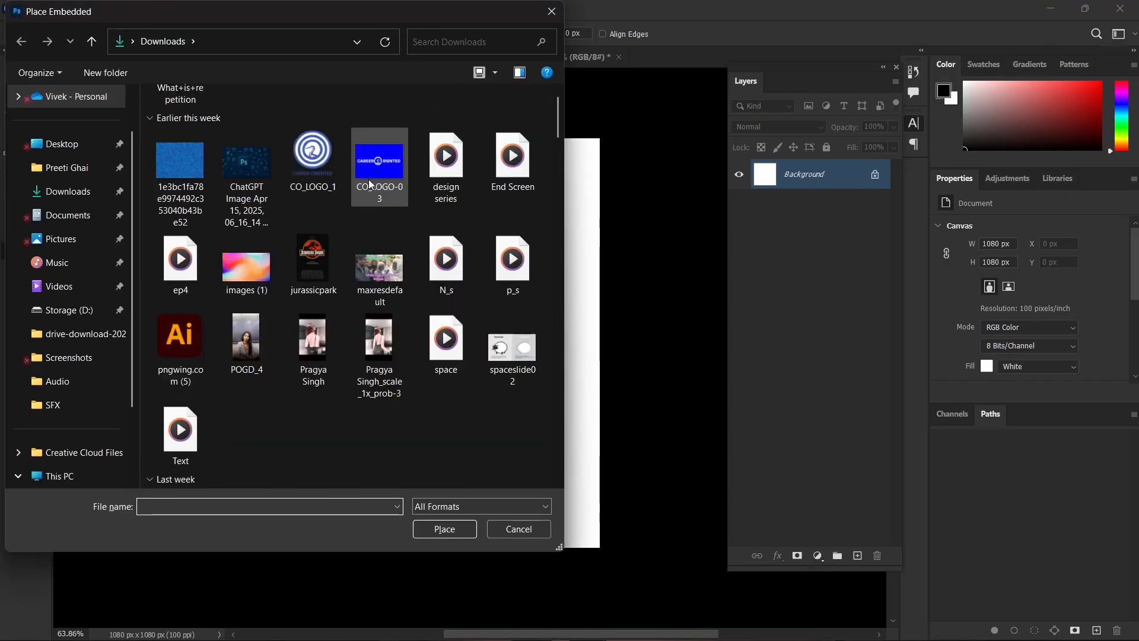
scroll(321, 308, down, 5)
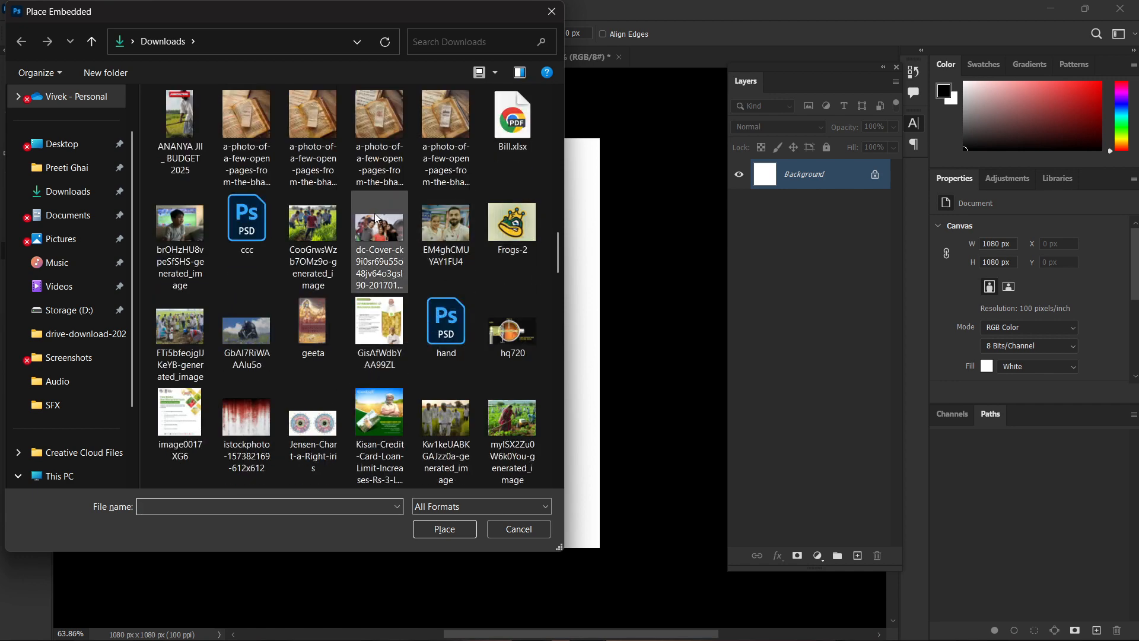
scroll(367, 302, down, 7)
scroll(425, 226, down, 6)
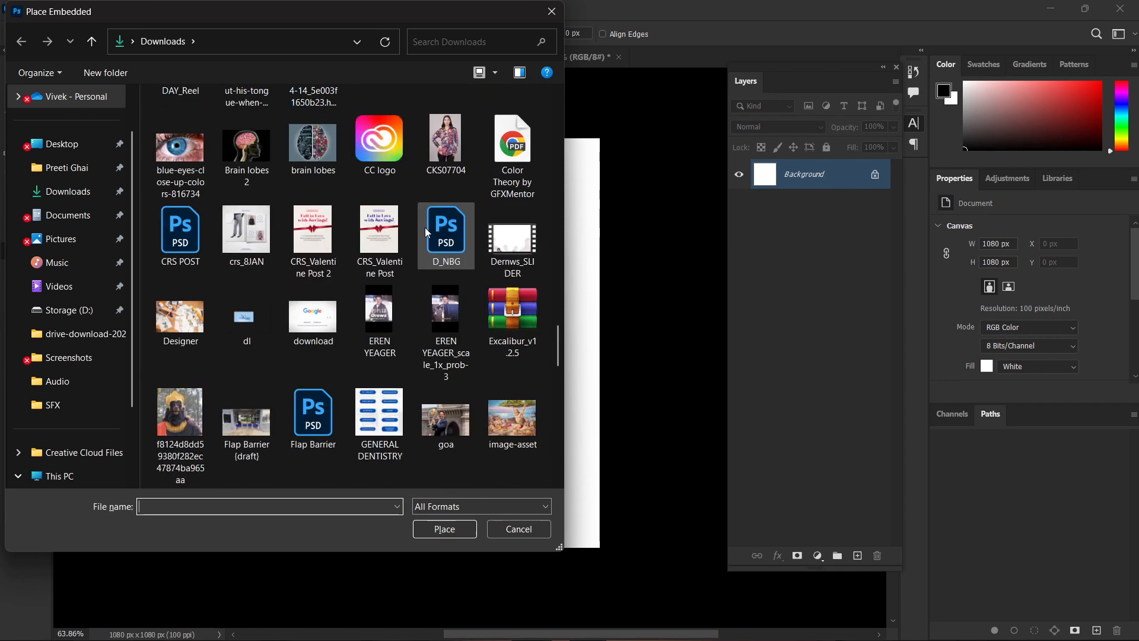
scroll(422, 242, up, 10)
scroll(420, 252, down, 3)
scroll(419, 262, up, 10)
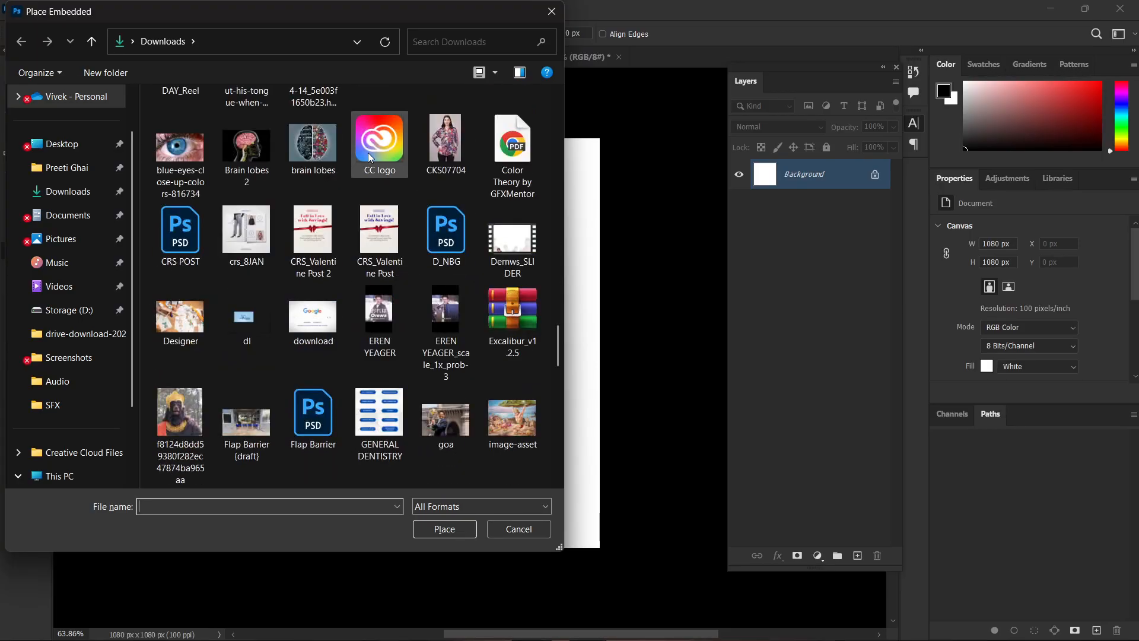
double_click(240, 150)
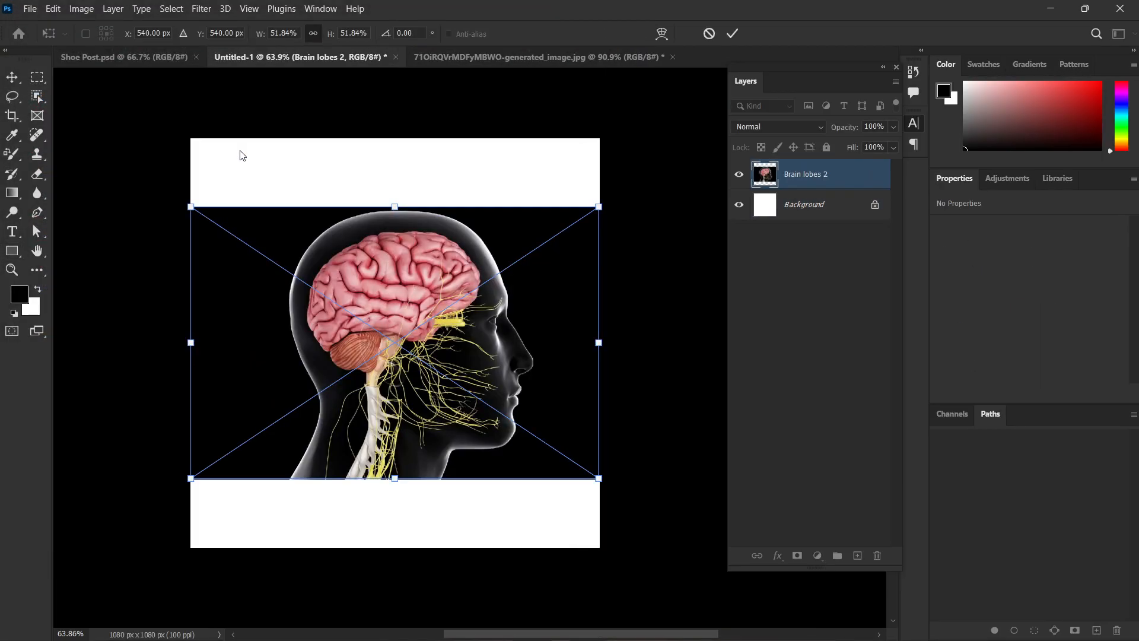
key(Return)
Activate the Color Replacement Tool for recoloring the placed brain image.
scroll(416, 313, up, 3)
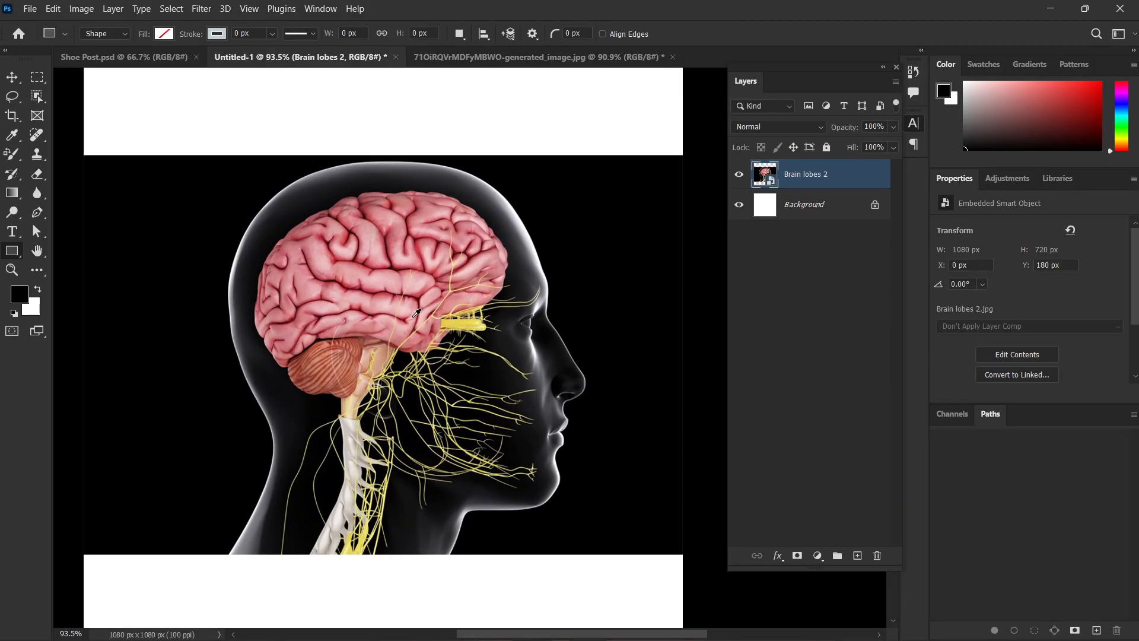
scroll(398, 271, up, 2)
click(334, 230)
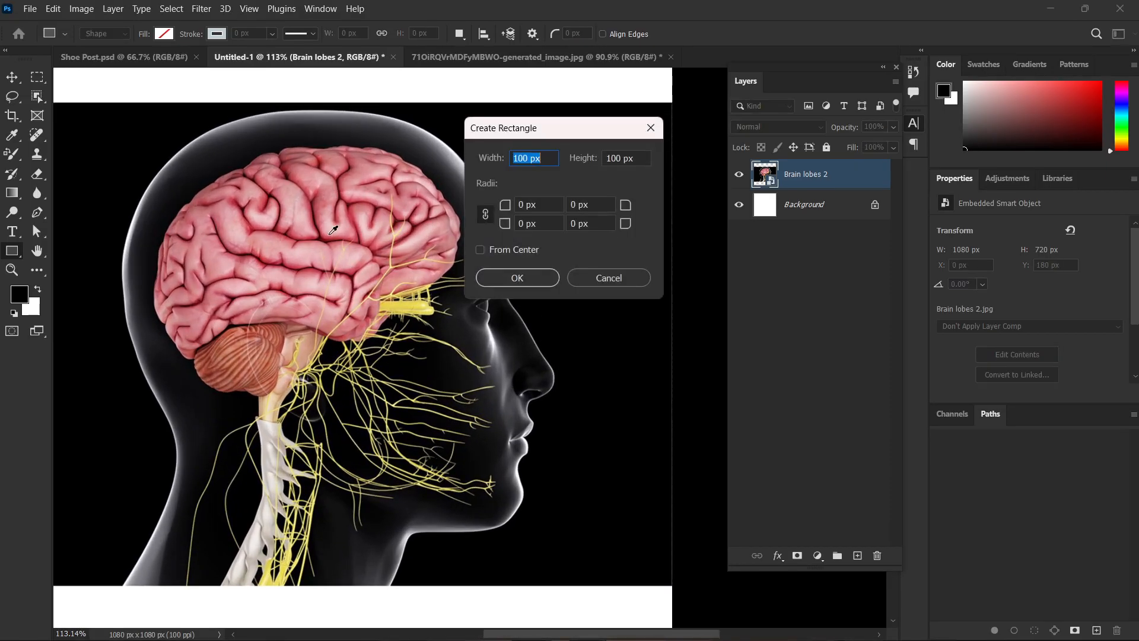
click(603, 277)
right_click(12, 156)
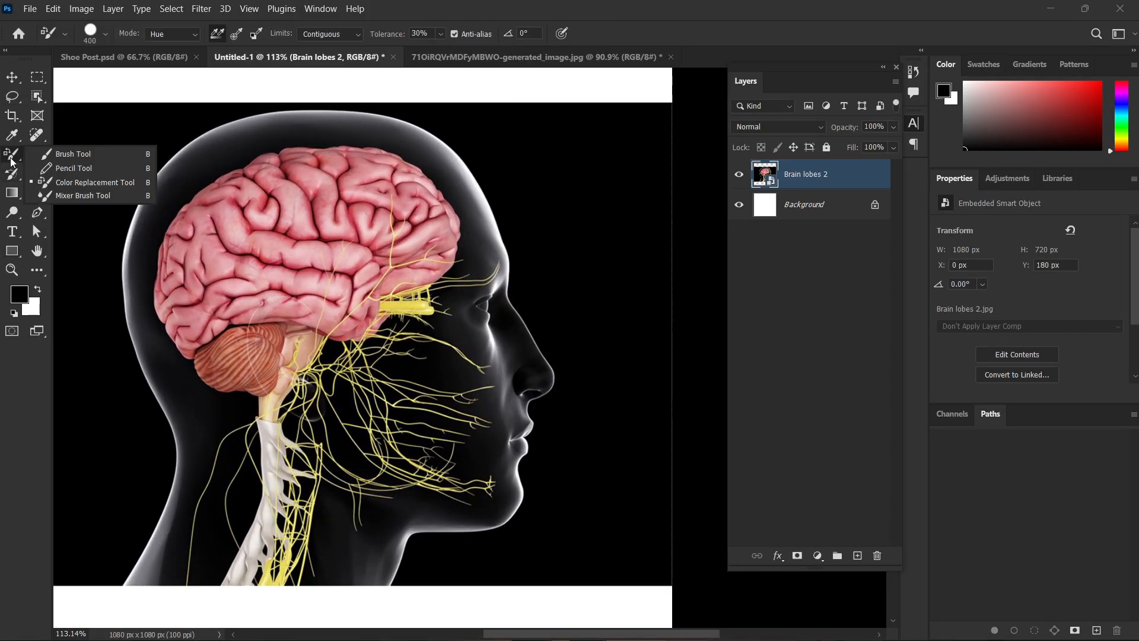
click(83, 187)
Rasterize the Brain lobes 2 layer.
scroll(221, 199, up, 3)
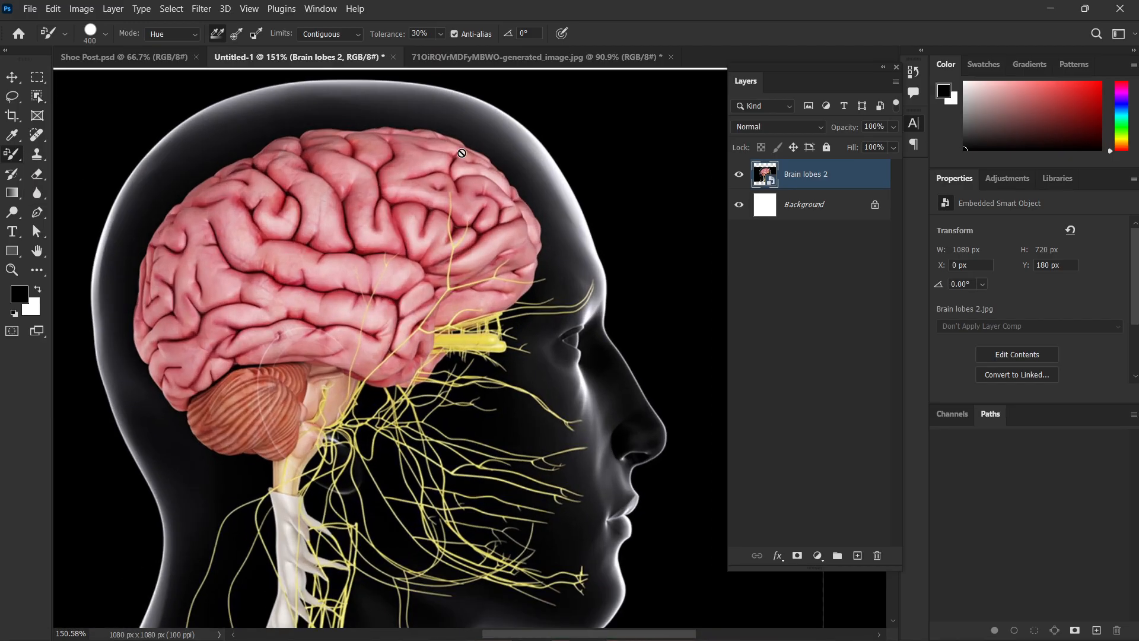
scroll(440, 168, up, 1)
right_click(855, 174)
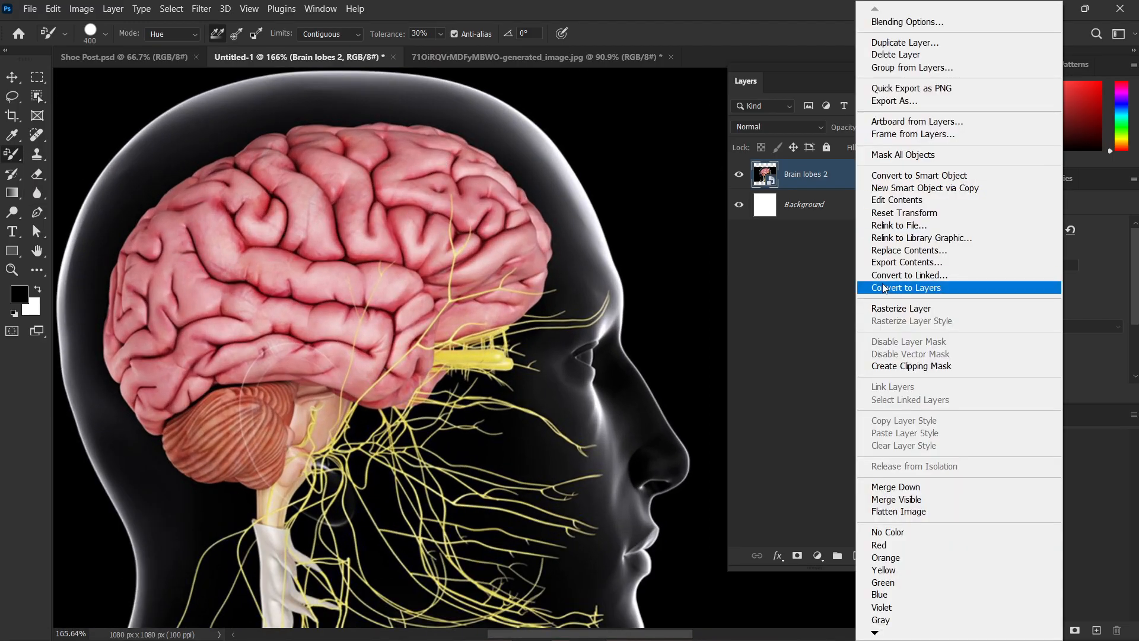
click(888, 305)
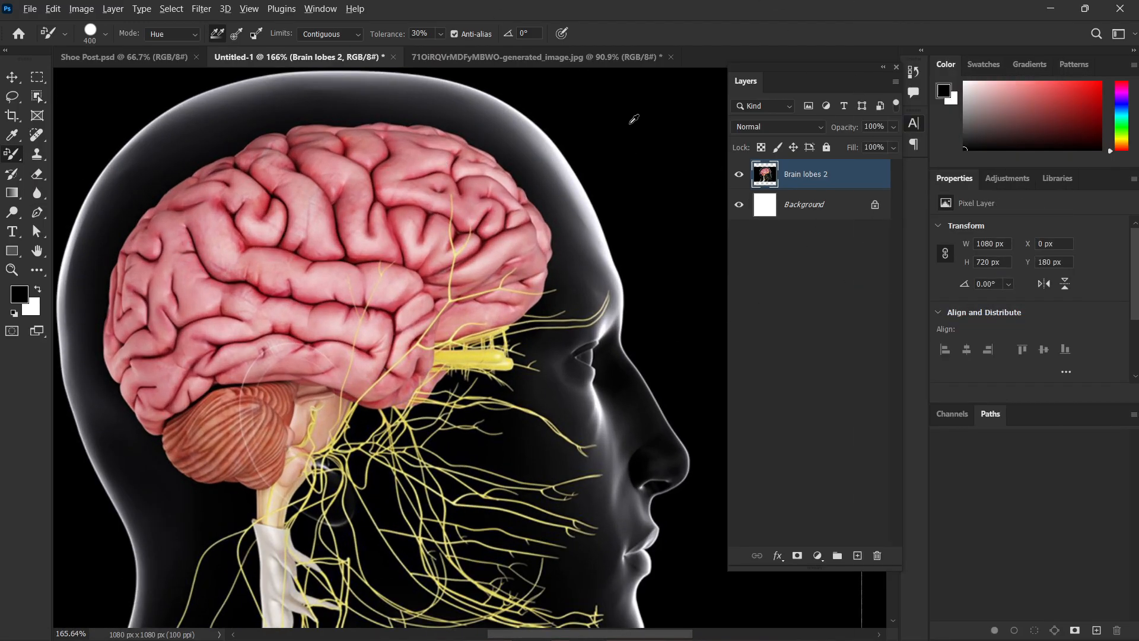
Paint black over the pink brain with the Color Replacement Tool in Hue mode.
click(348, 174)
mouse_move(348, 174)
mouse_down()
mouse_move(268, 265)
mouse_move(379, 302)
mouse_move(418, 203)
mouse_move(405, 191)
mouse_move(352, 264)
mouse_up()
key(ctrl+z)
Set the replacement mode to Saturation and paint over the brain and cerebellum.
click(158, 34)
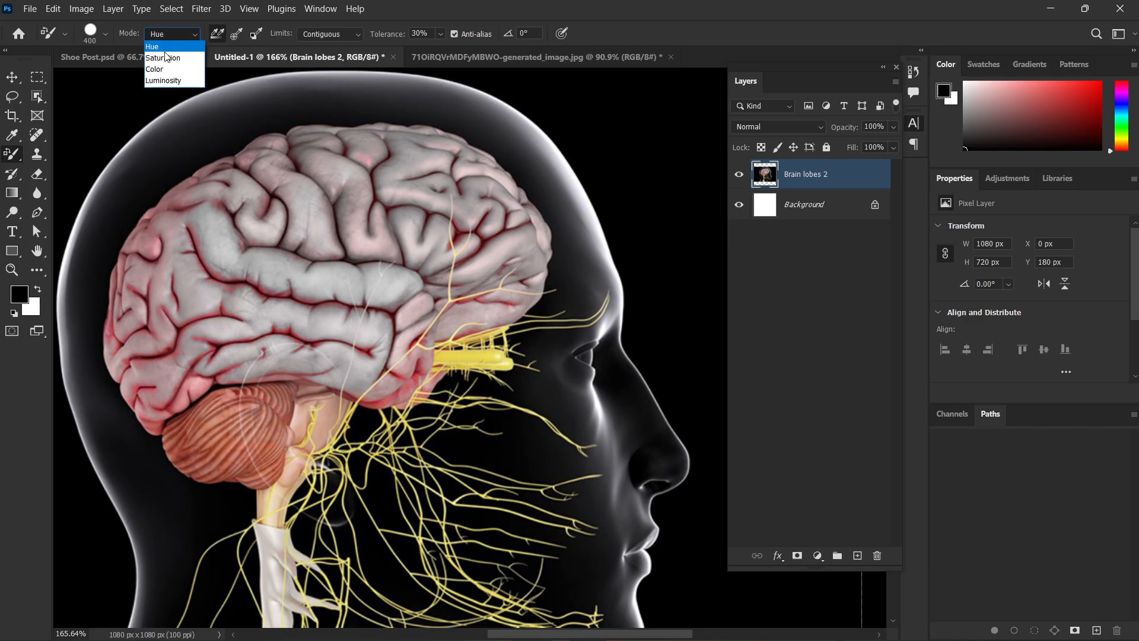
click(166, 50)
mouse_move(312, 214)
mouse_down()
mouse_move(189, 257)
mouse_move(168, 203)
mouse_move(170, 403)
mouse_move(253, 458)
mouse_move(247, 426)
mouse_move(472, 398)
mouse_move(305, 435)
mouse_move(564, 240)
mouse_move(514, 275)
mouse_move(398, 235)
mouse_move(200, 274)
mouse_up()
Set the replacement mode to Color and paint over the brain and the yellow nerve bundle behind the eye.
click(172, 34)
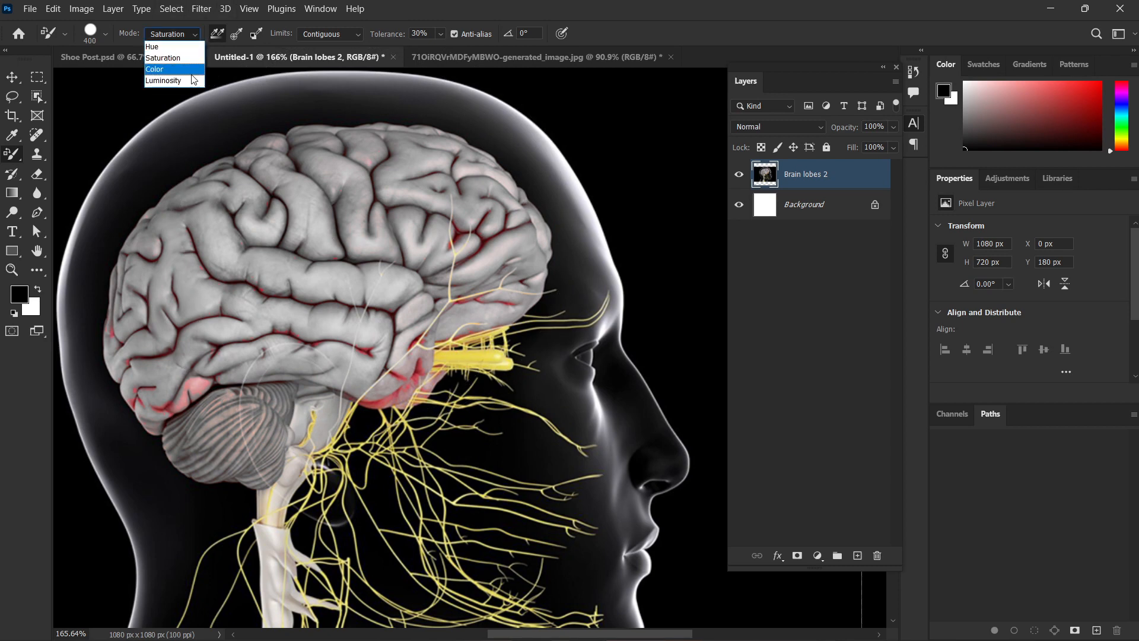
click(185, 69)
drag(251, 210, 248, 263)
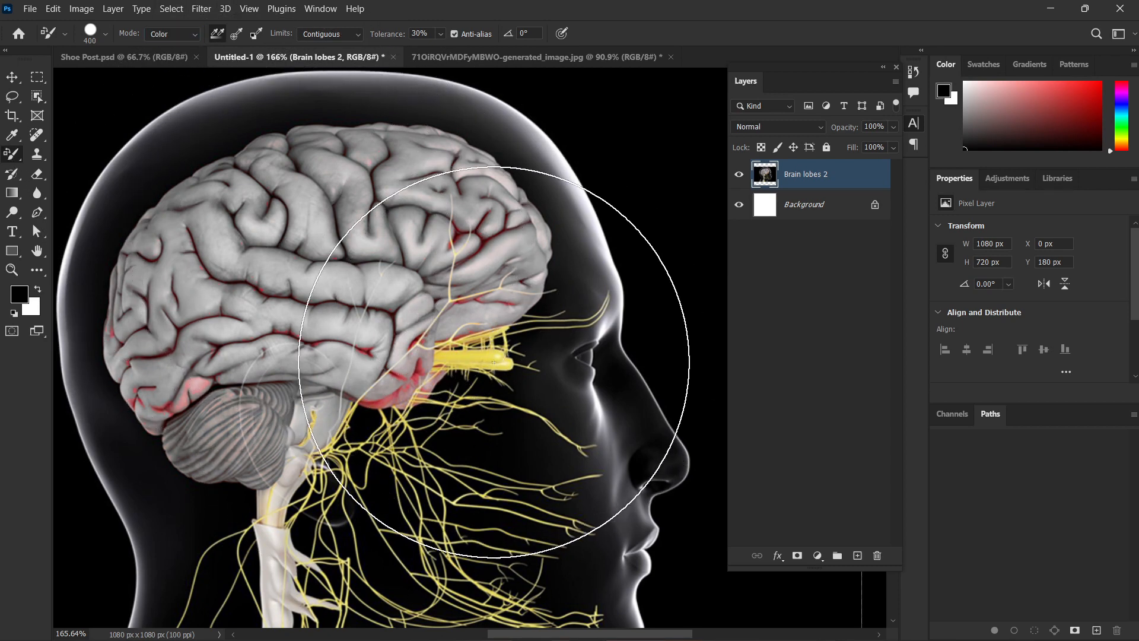
drag(476, 362, 478, 373)
Swap the foreground color to white and recolor the spine and lower neck nerves.
scroll(337, 409, down, 3)
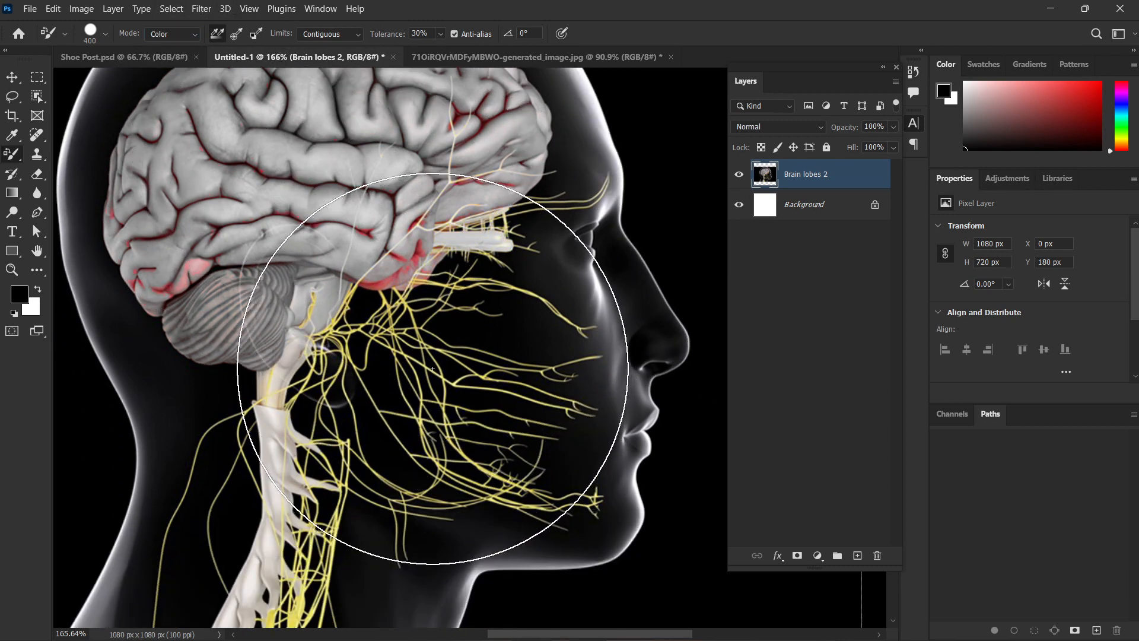
scroll(297, 451, down, 1)
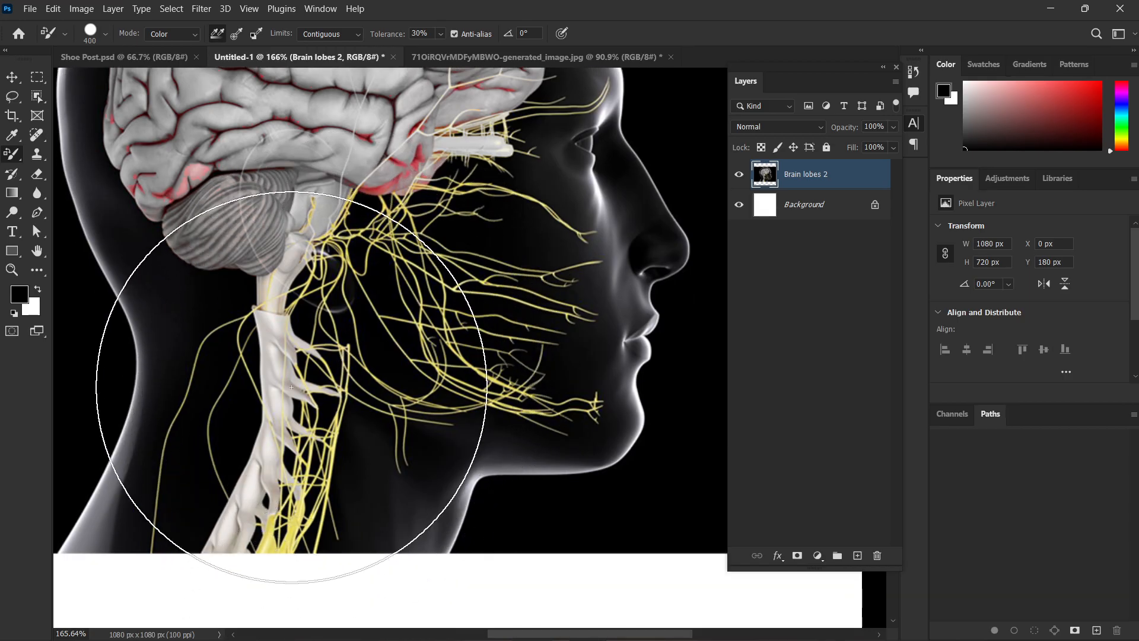
click(40, 289)
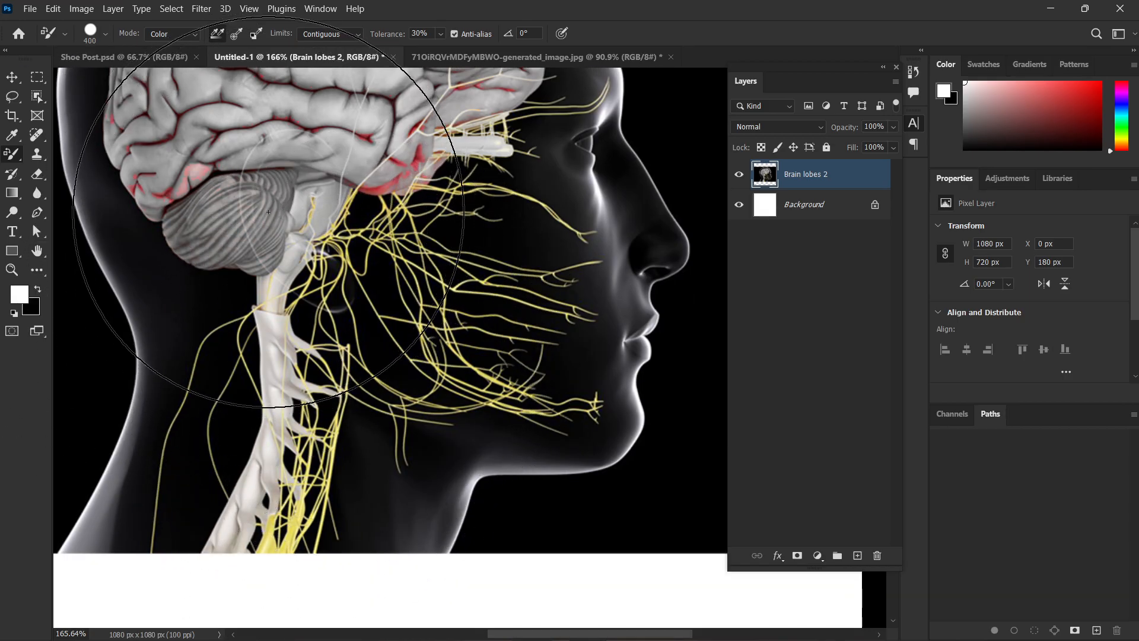
scroll(308, 405, down, 1)
drag(265, 466, 290, 476)
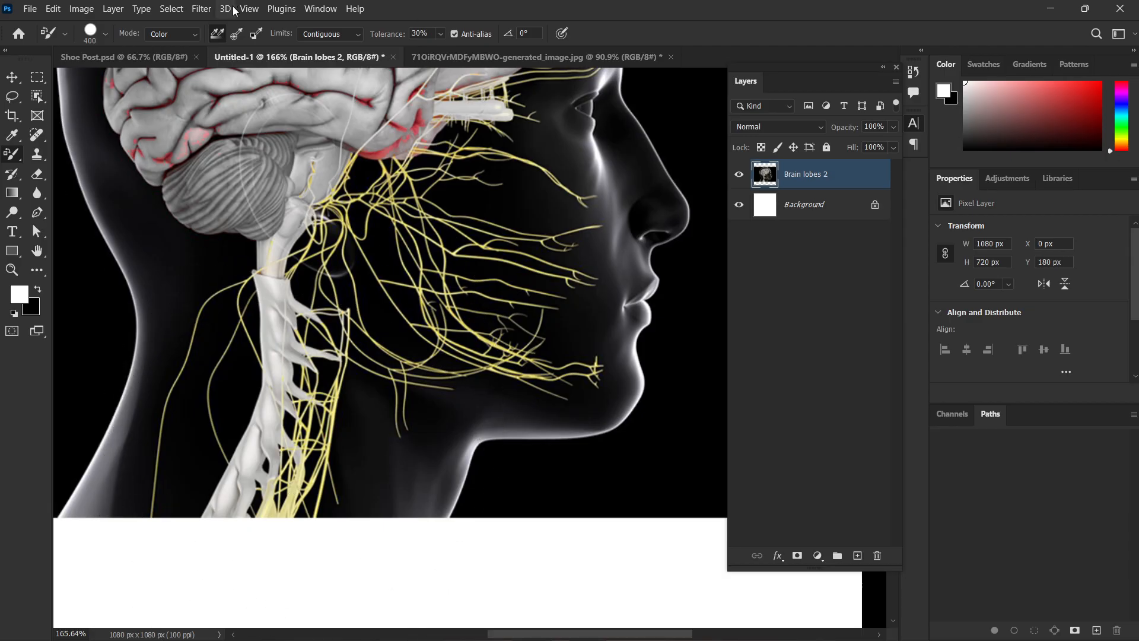
Set the replacement limits to Discontiguous and paint across the lower brain, red folds and yellow nerves.
click(341, 35)
click(333, 47)
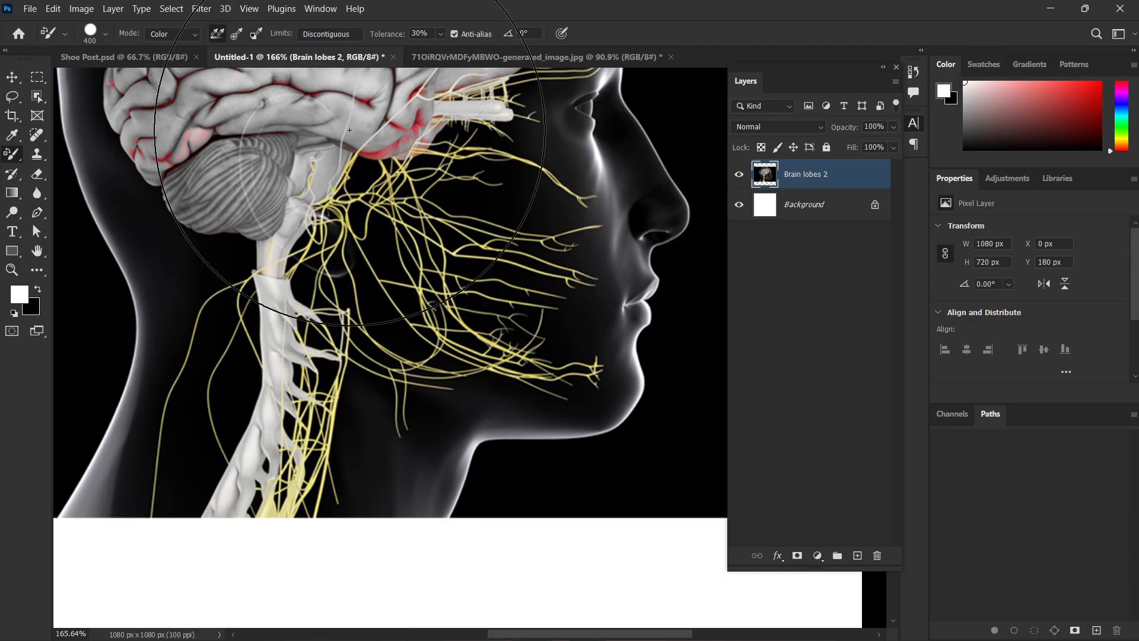
mouse_move(376, 164)
mouse_down()
mouse_move(341, 132)
mouse_move(344, 103)
mouse_move(175, 137)
mouse_move(165, 168)
mouse_move(172, 154)
mouse_move(137, 148)
mouse_up()
Set the replacement limits to Contiguous and bring the whole head into view.
scroll(267, 98, up, 1)
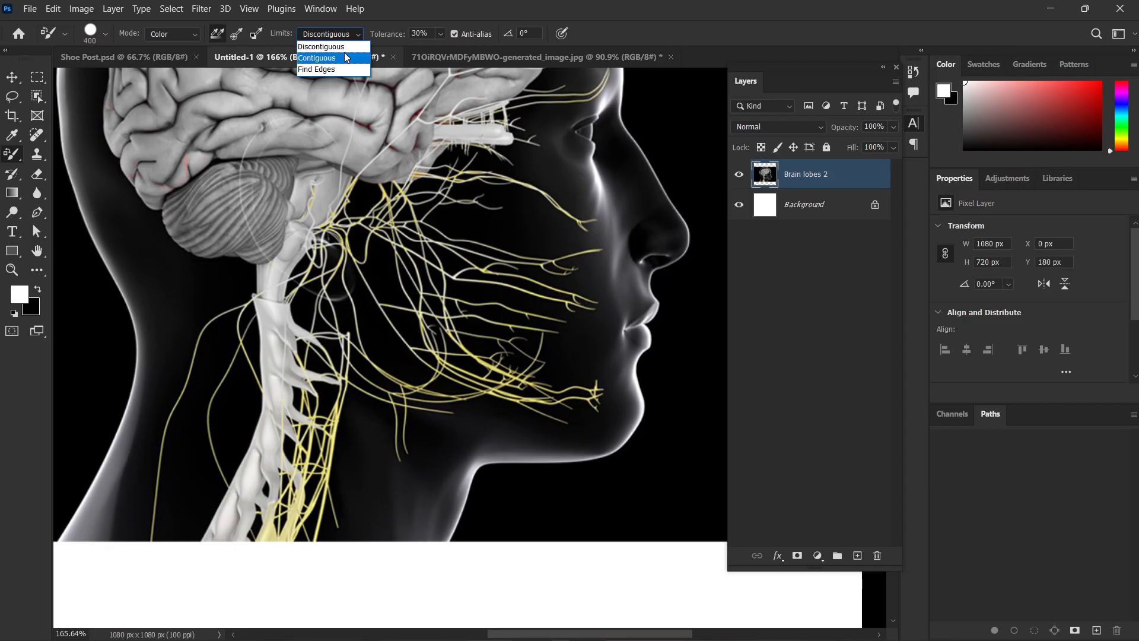
click(347, 58)
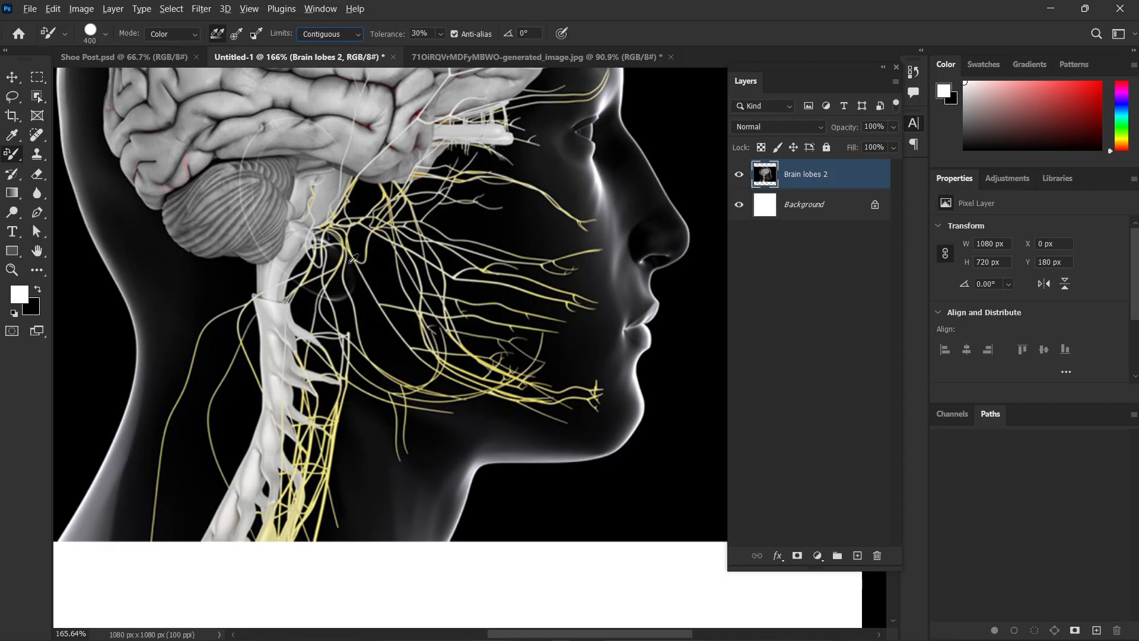
scroll(407, 275, down, 6)
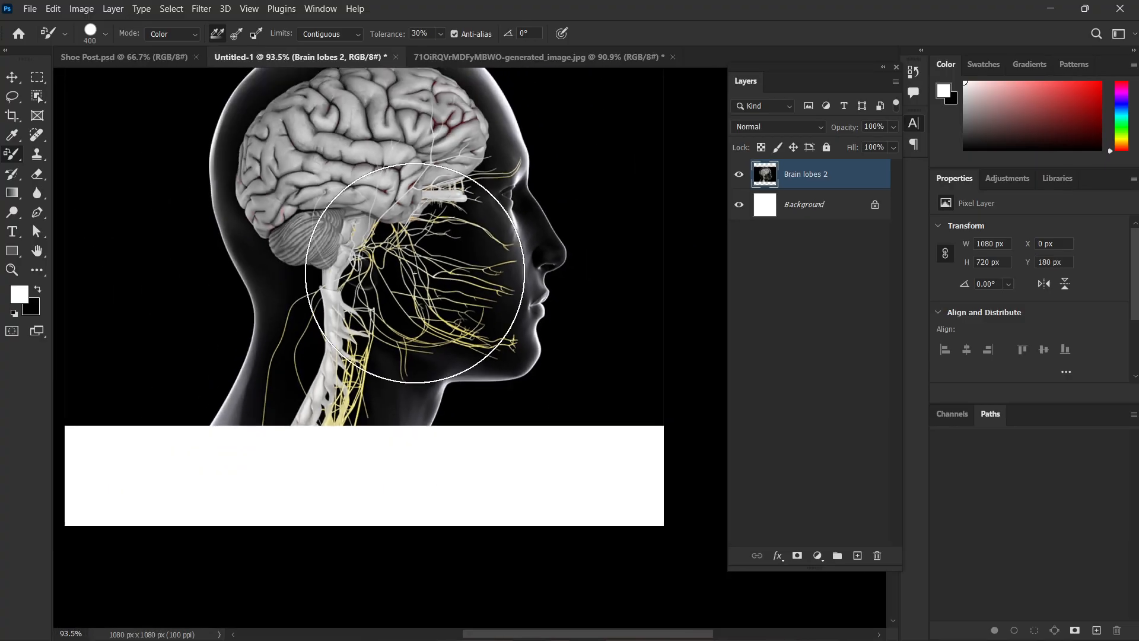
drag(439, 243, 429, 312)
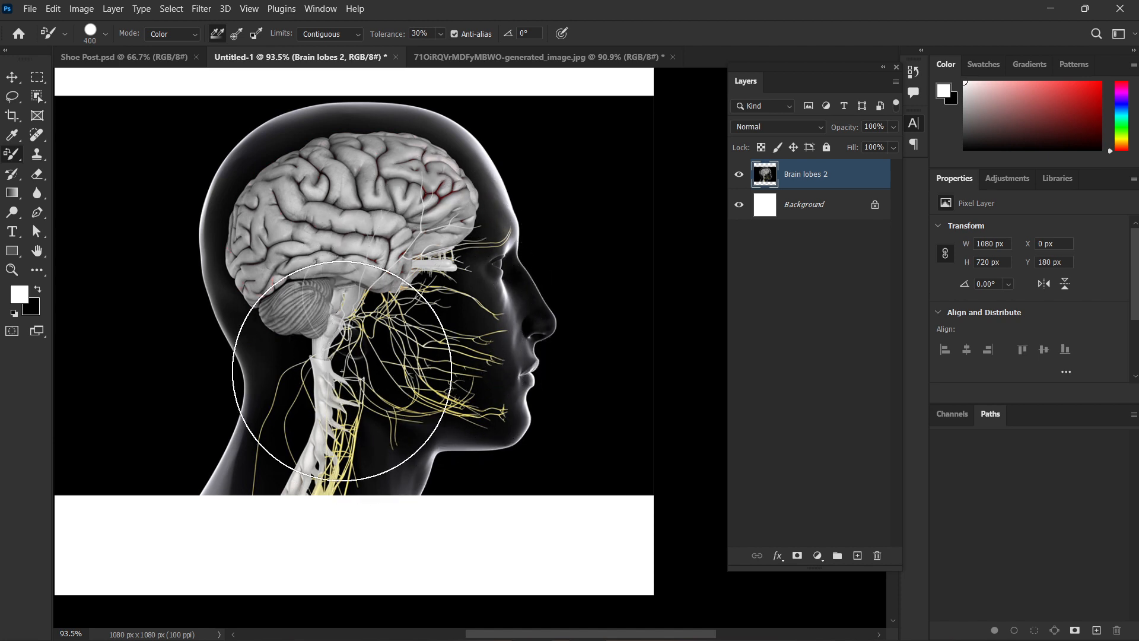
Activate the Mixer Brush Tool, try smearing the brain and head with the 500 px brush, and undo each attempt.
right_click(8, 156)
click(65, 179)
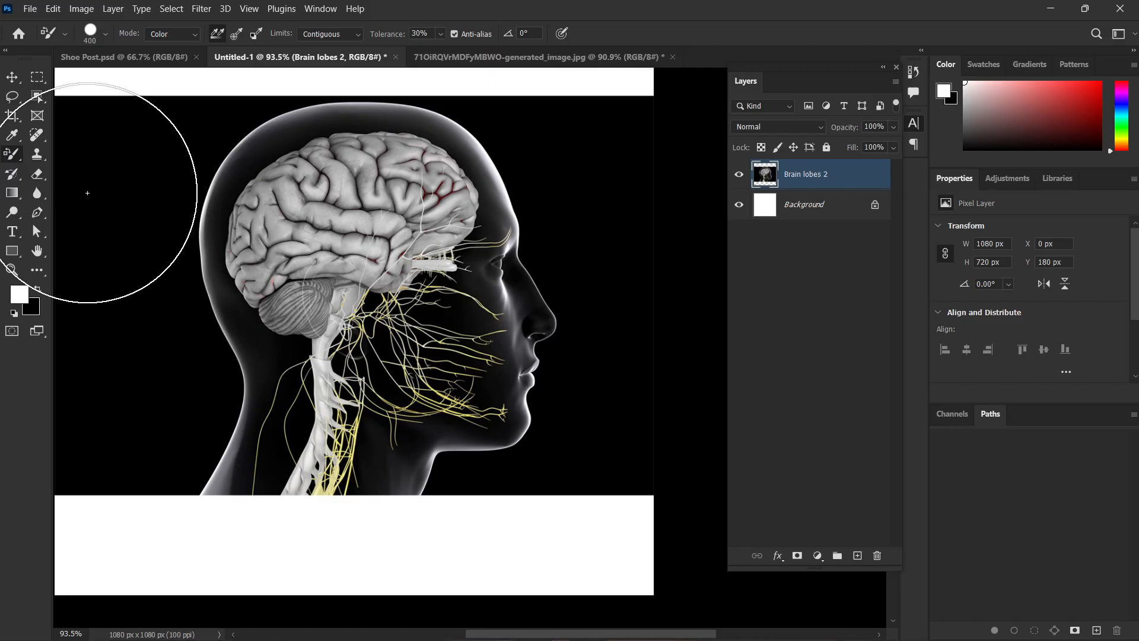
right_click(5, 156)
click(65, 194)
mouse_move(380, 225)
mouse_down()
mouse_move(395, 438)
mouse_move(326, 229)
mouse_move(420, 374)
mouse_move(442, 375)
mouse_up()
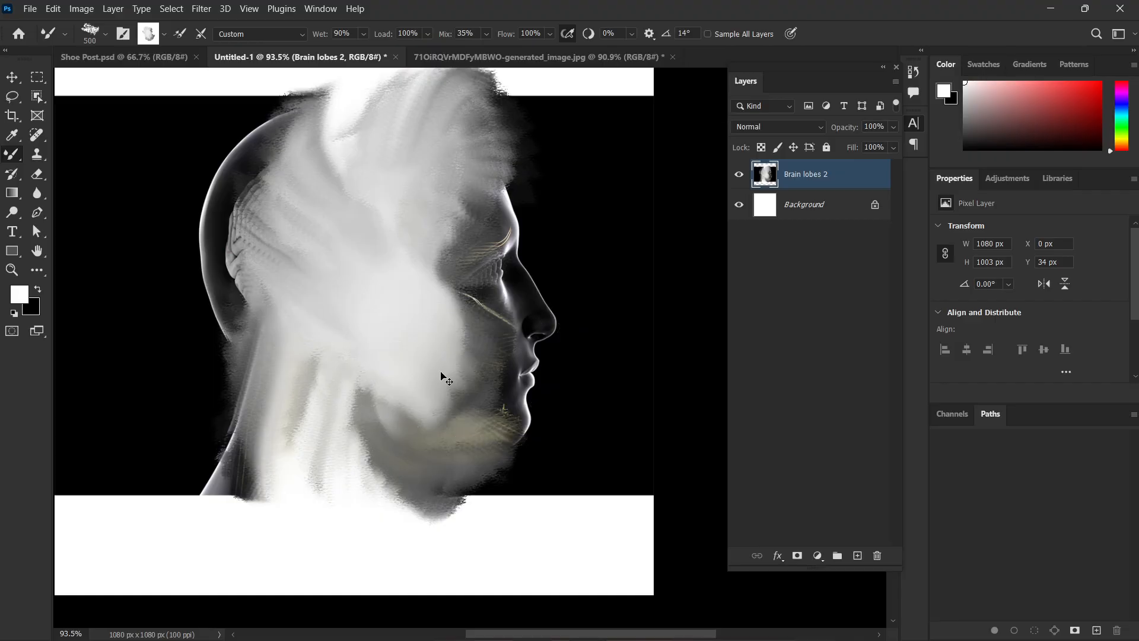
key(ctrl+z)
scroll(442, 375, up, 3)
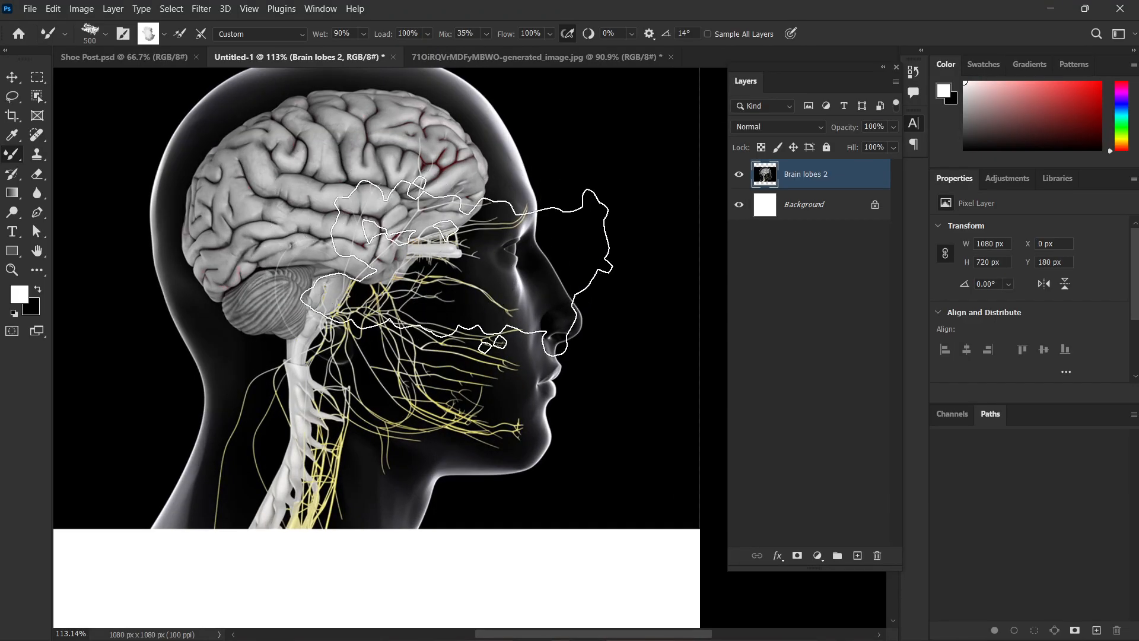
mouse_move(333, 250)
mouse_down()
mouse_move(415, 350)
mouse_move(475, 368)
mouse_up()
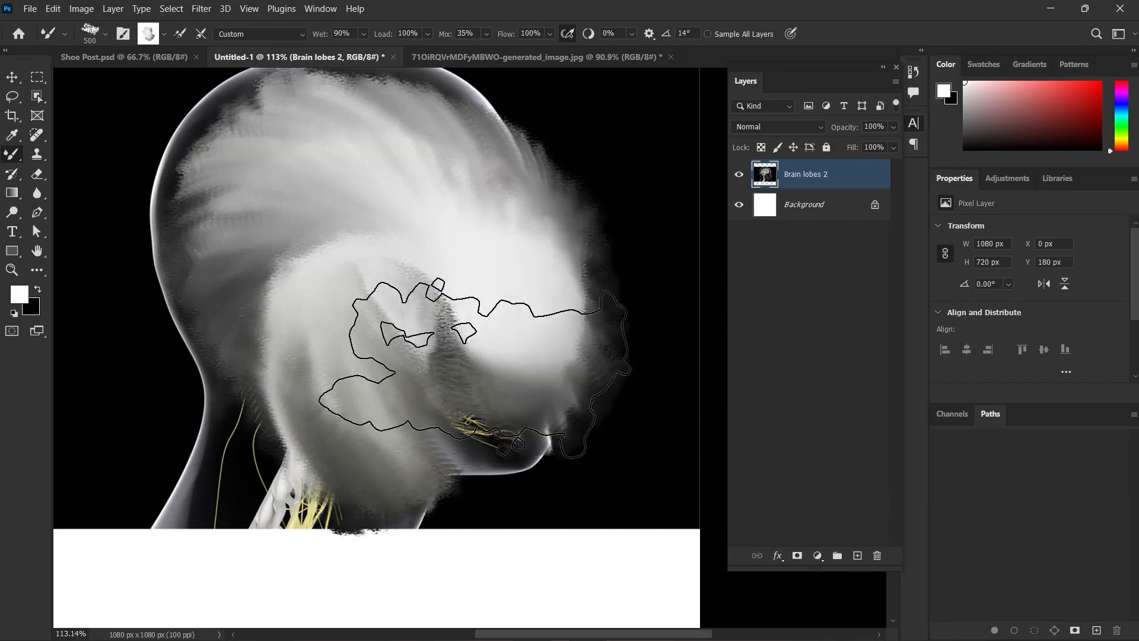
key(ctrl+z)
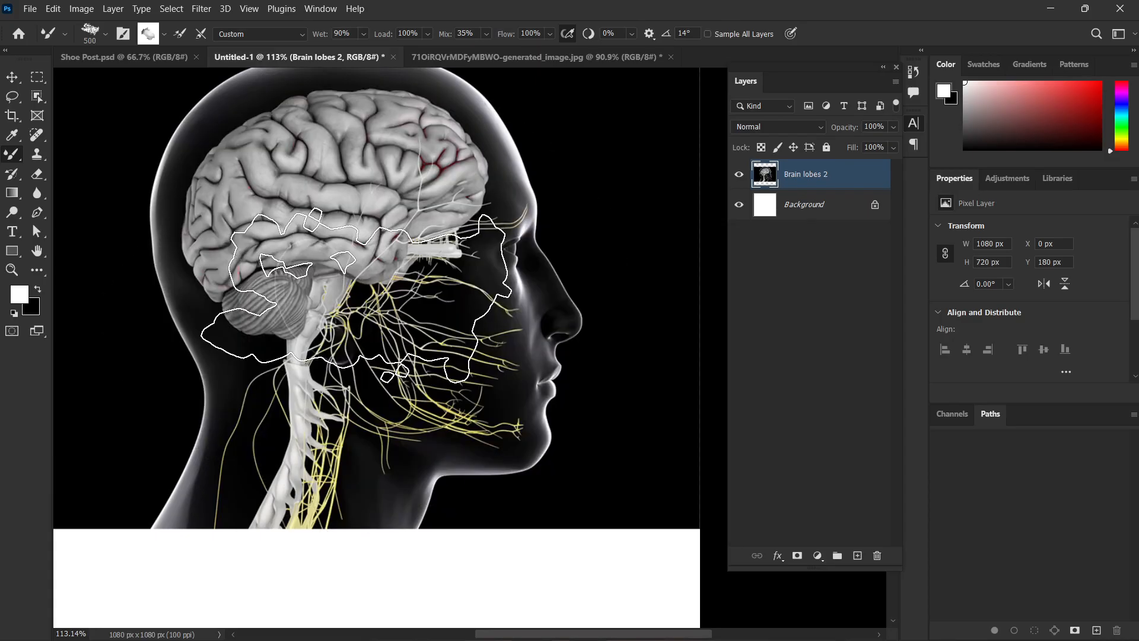
Reduce the Mixer Brush size to 200 px, try smearing the lower brain, and undo the stroke.
key(bracketleft)
key(bracketleft)
key(bracketleft)
key(bracketleft)
mouse_move(382, 217)
mouse_down()
mouse_move(379, 332)
mouse_move(359, 265)
mouse_up()
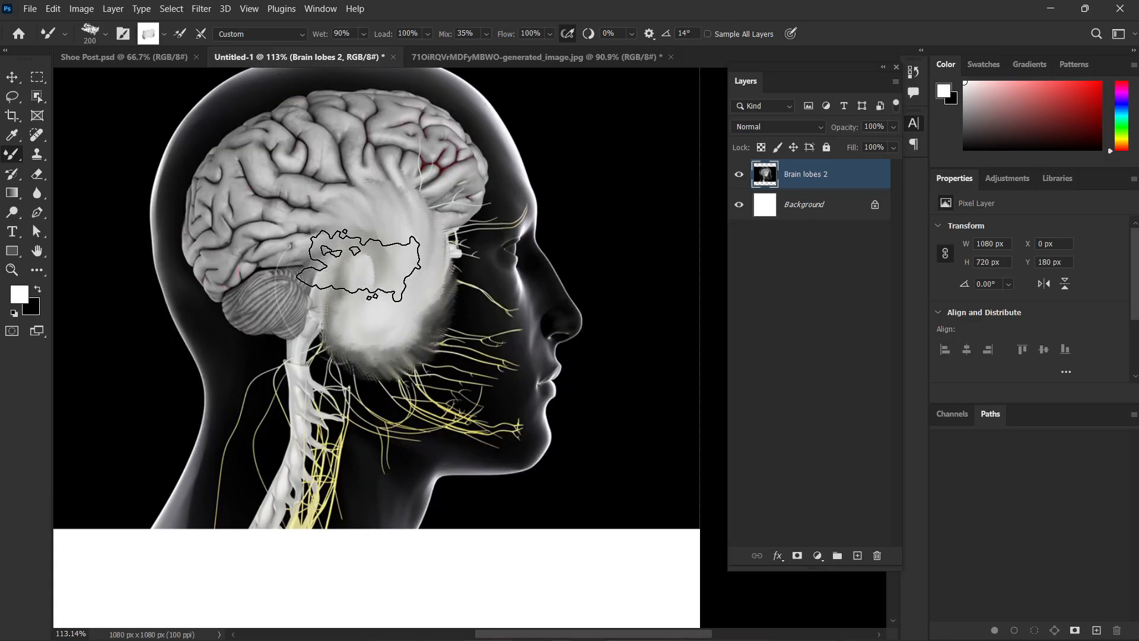
key(ctrl+z)
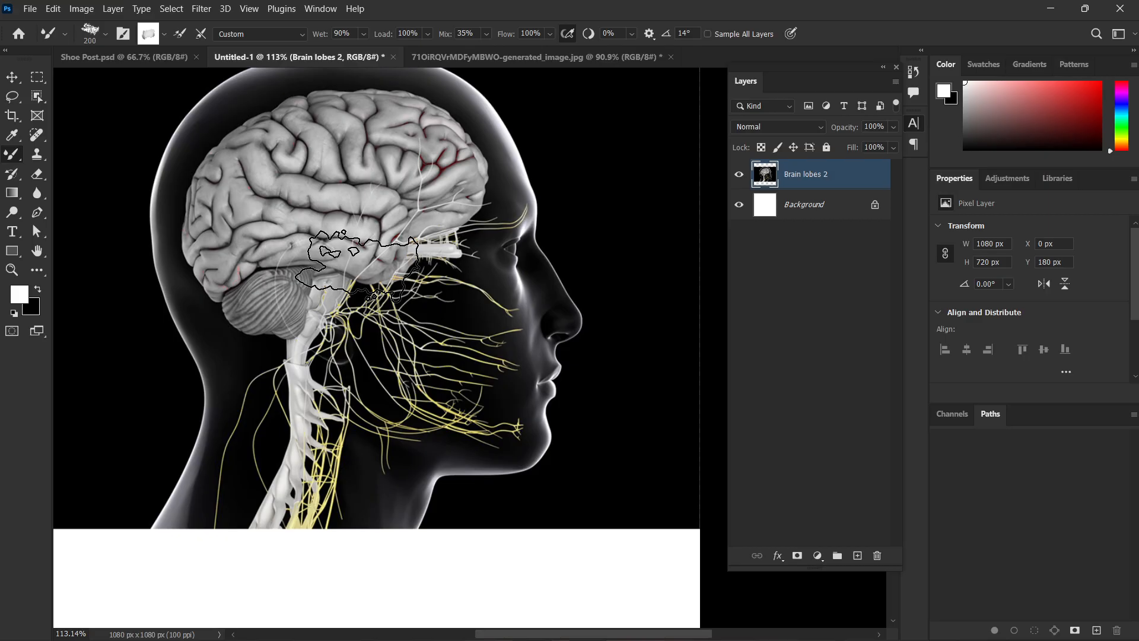
scroll(356, 264, up, 3)
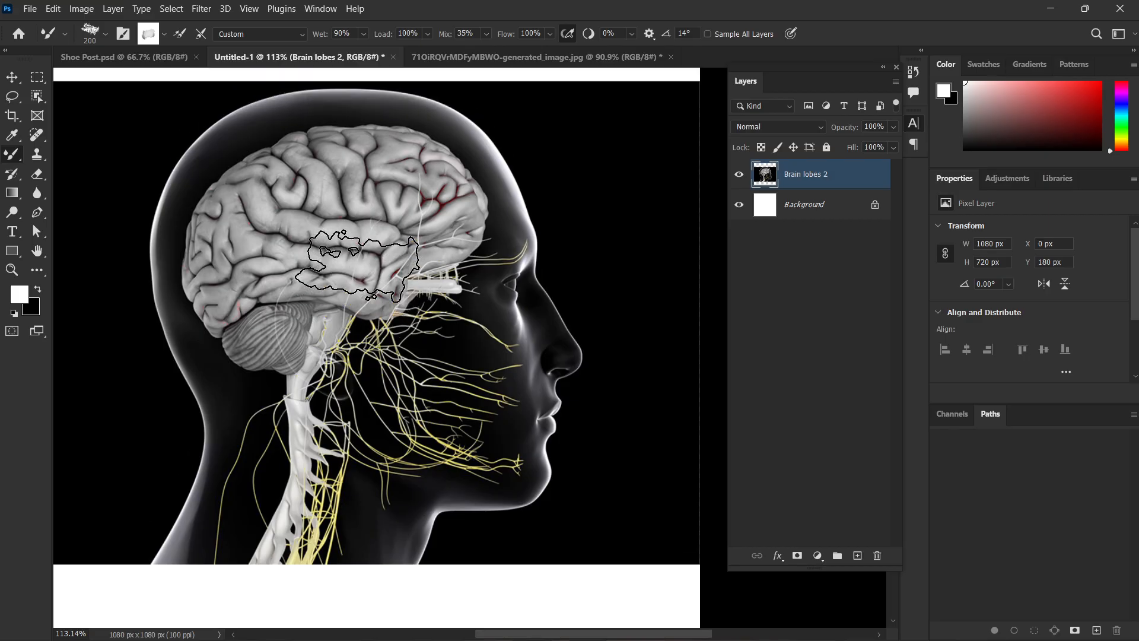
Go through the Mixer Brush, Clone Stamp, History Brush, Gradient and Blur tools and their variants.
right_click(13, 156)
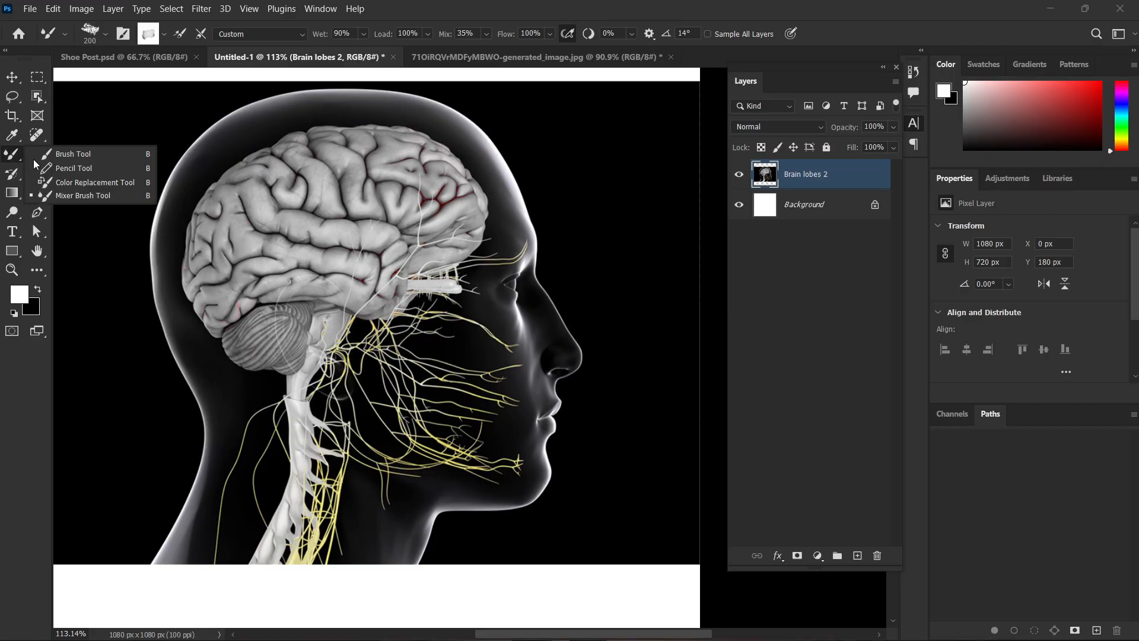
click(83, 196)
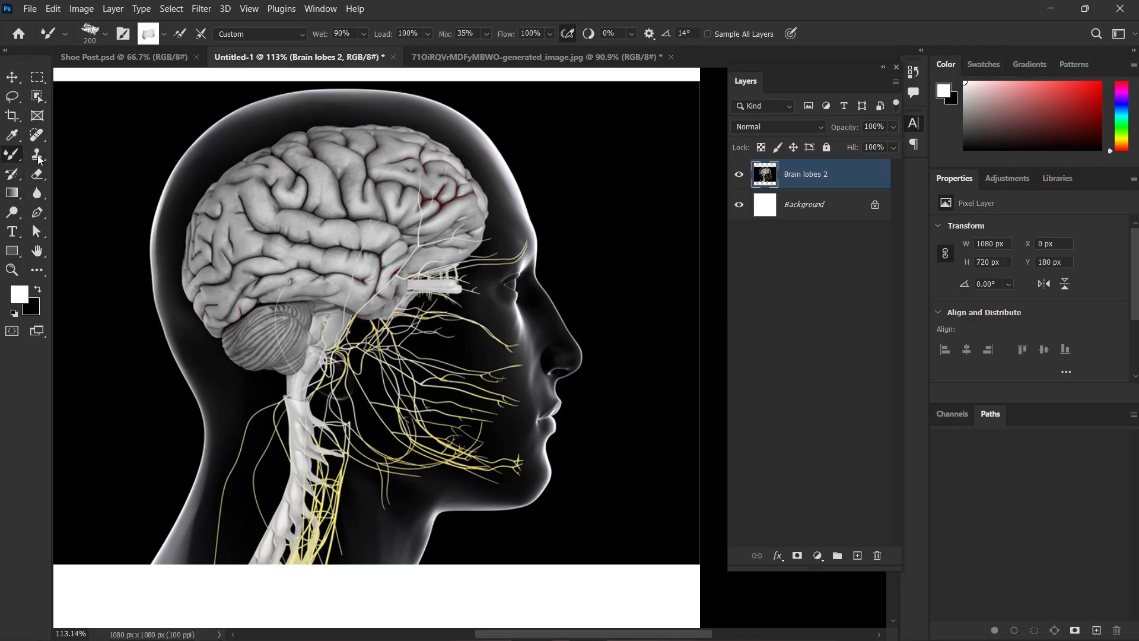
click(37, 159)
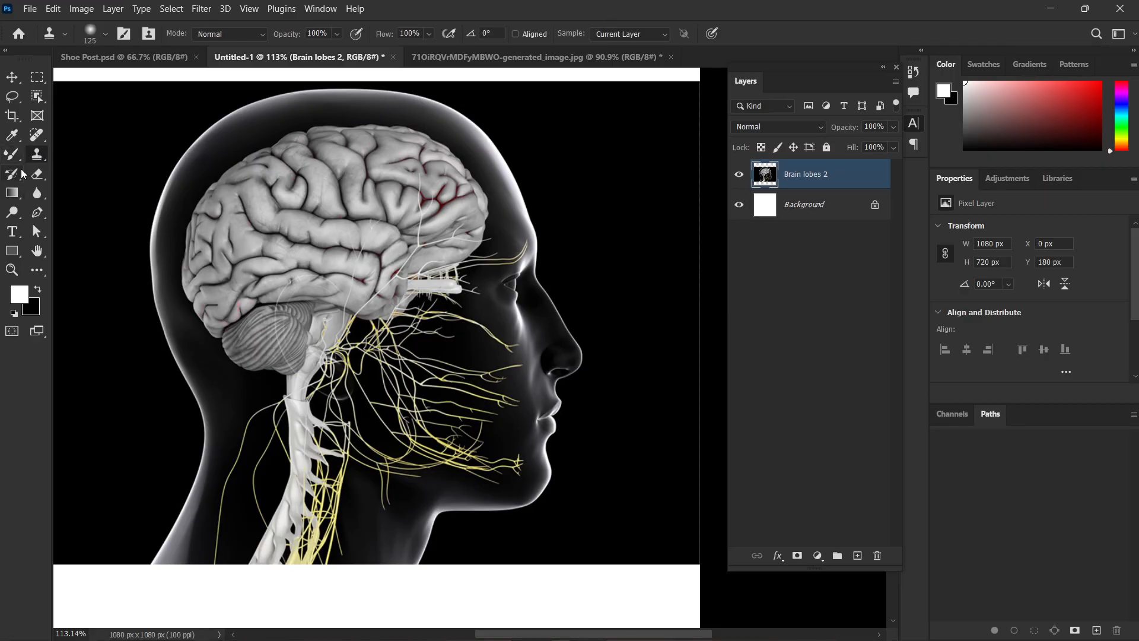
click(21, 173)
click(19, 200)
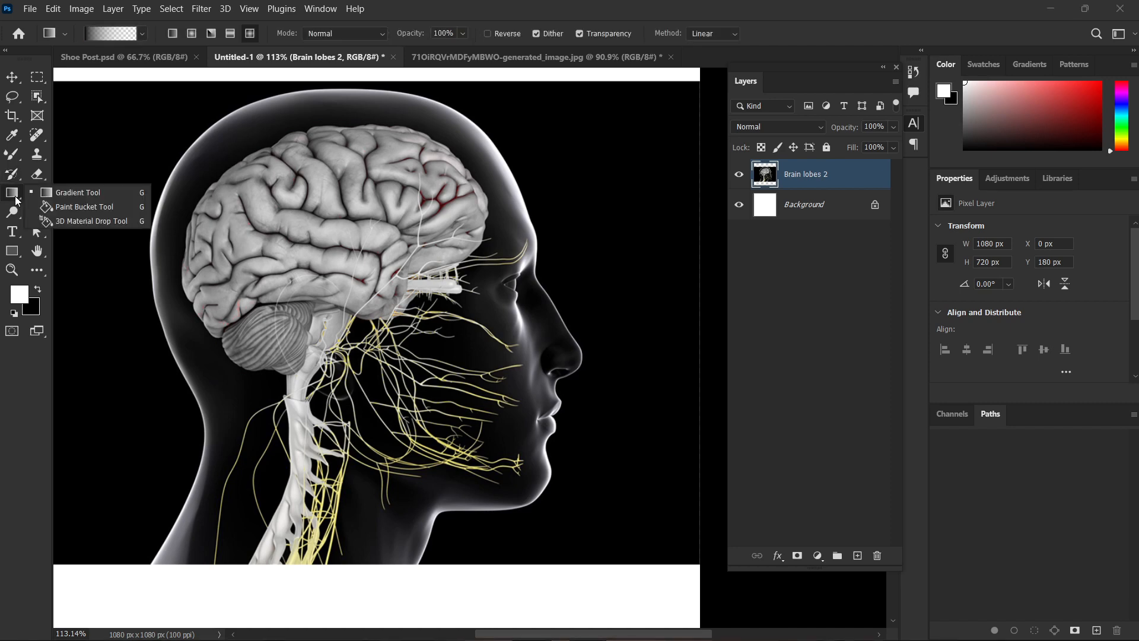
click(33, 195)
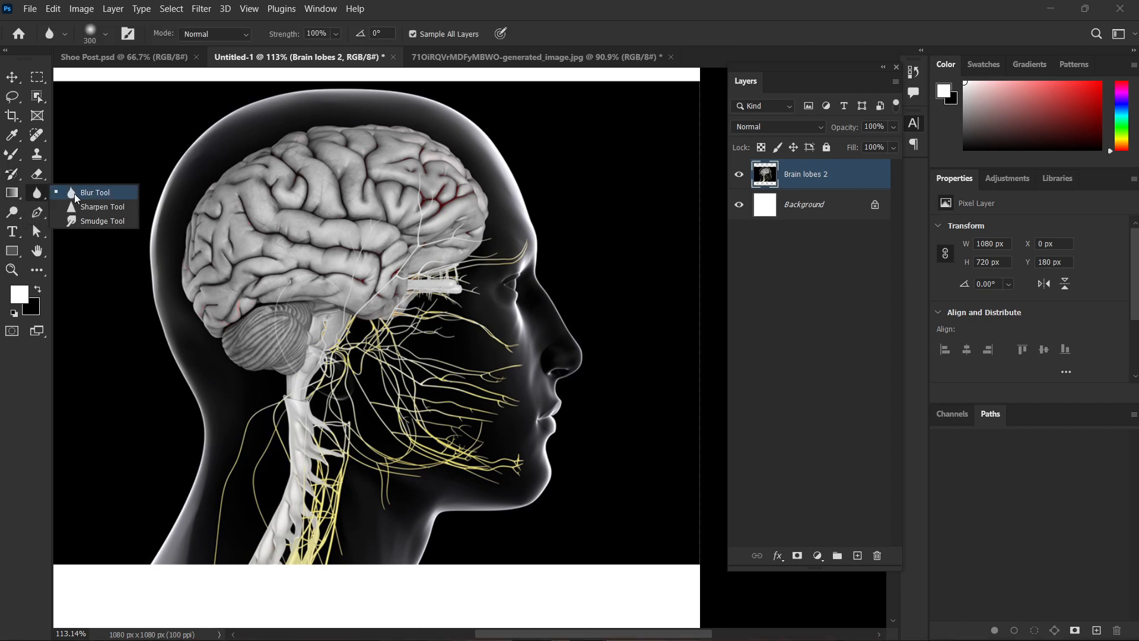
click(44, 194)
Delete the Brain lobes 2 layer to leave the blank white canvas.
scroll(228, 246, down, 1)
scroll(227, 249, down, 2)
drag(348, 256, 406, 387)
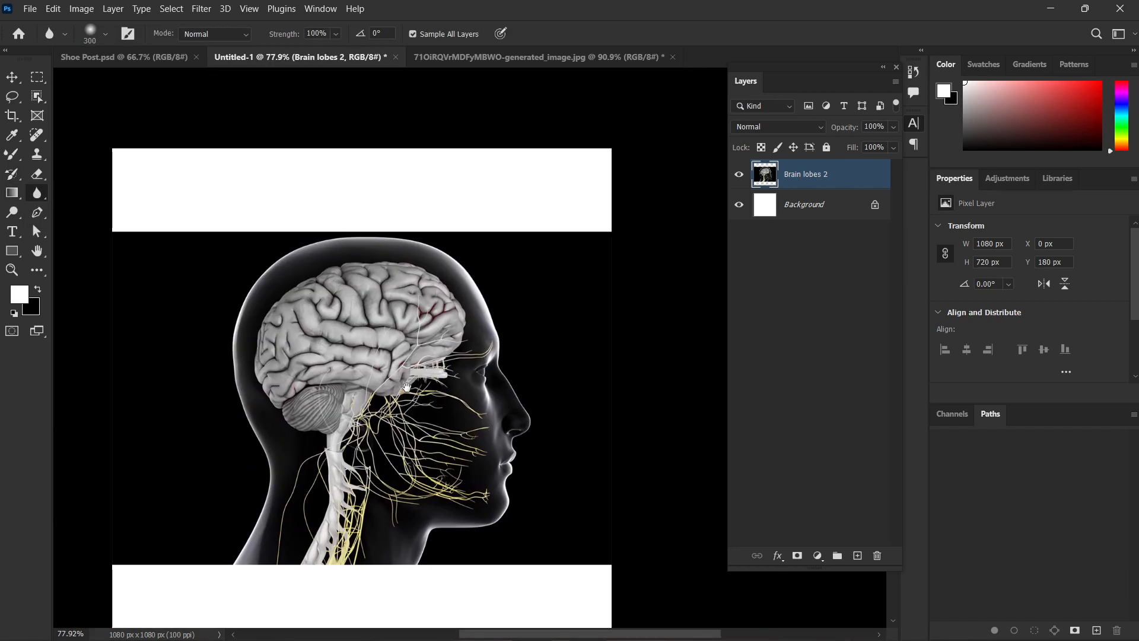
key(v)
key(Delete)
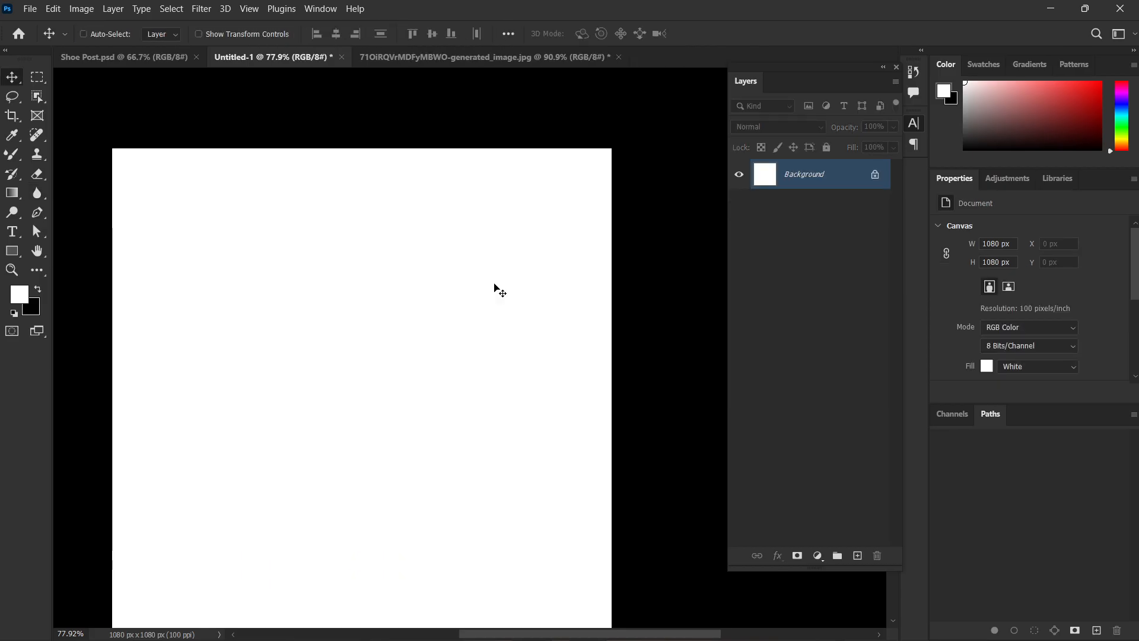
Place the embedded farmer image usQvThIUXufP4XdL-generated_image from the Downloads folder at its default size.
key(alt+f)
key(l)
scroll(374, 337, down, 15)
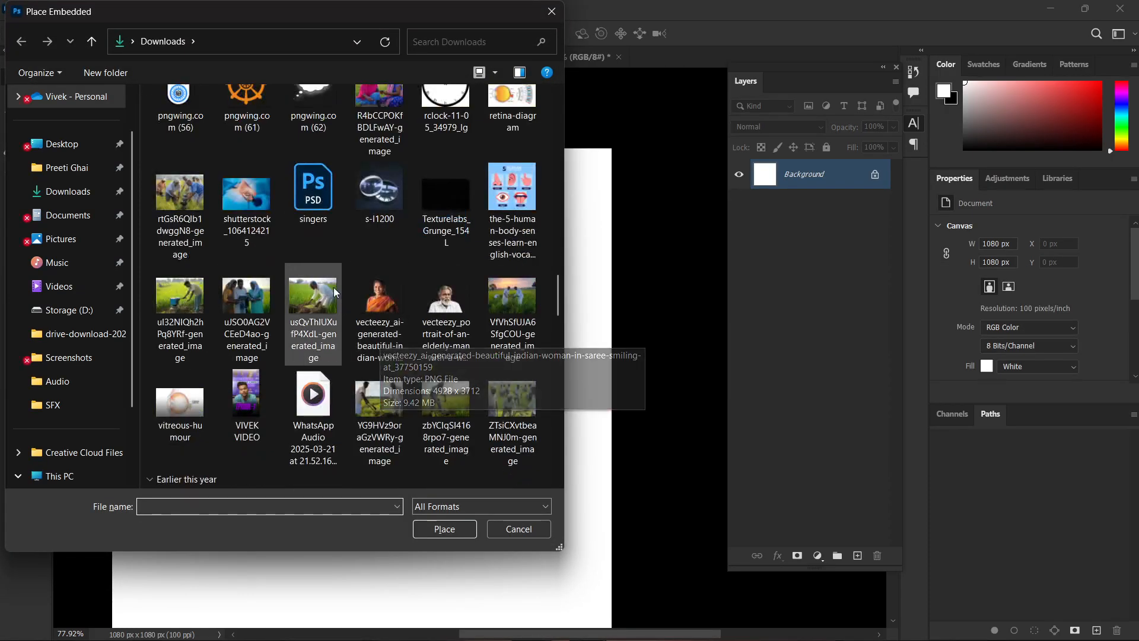
click(306, 302)
double_click(307, 302)
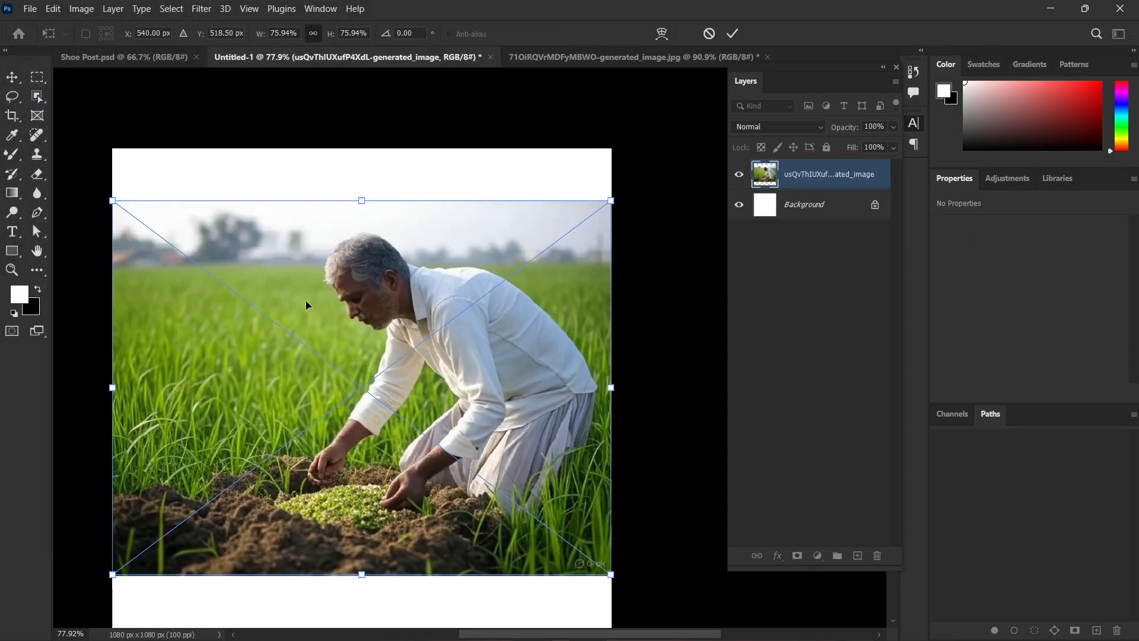
click(787, 273)
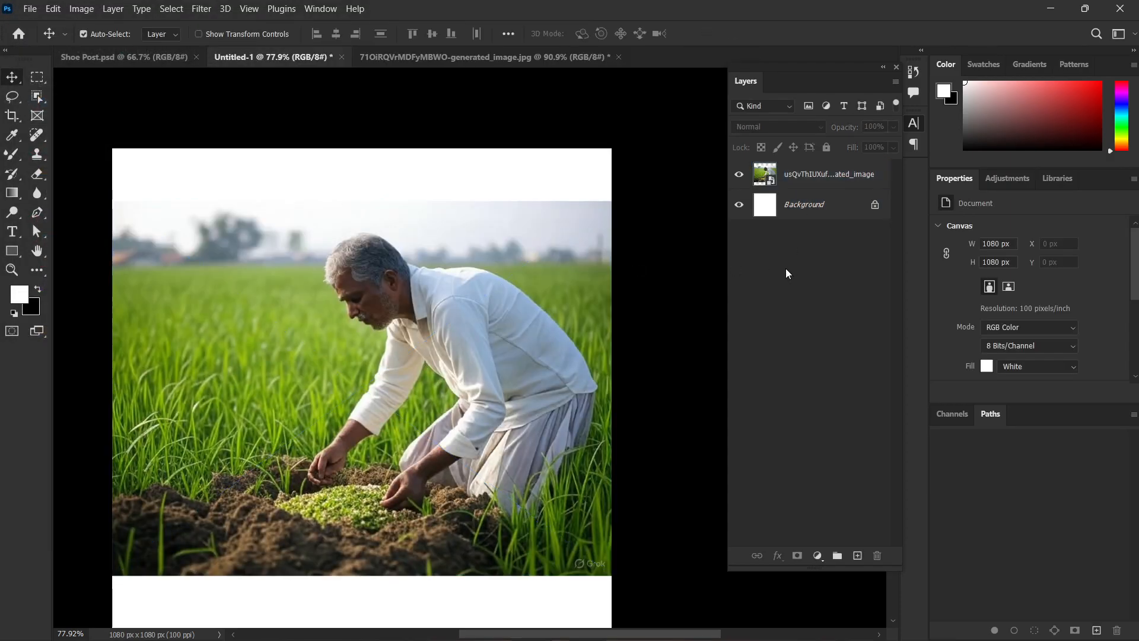
Rasterize the placed farmer image layer.
right_click(802, 178)
click(835, 308)
scroll(403, 371, down, 2)
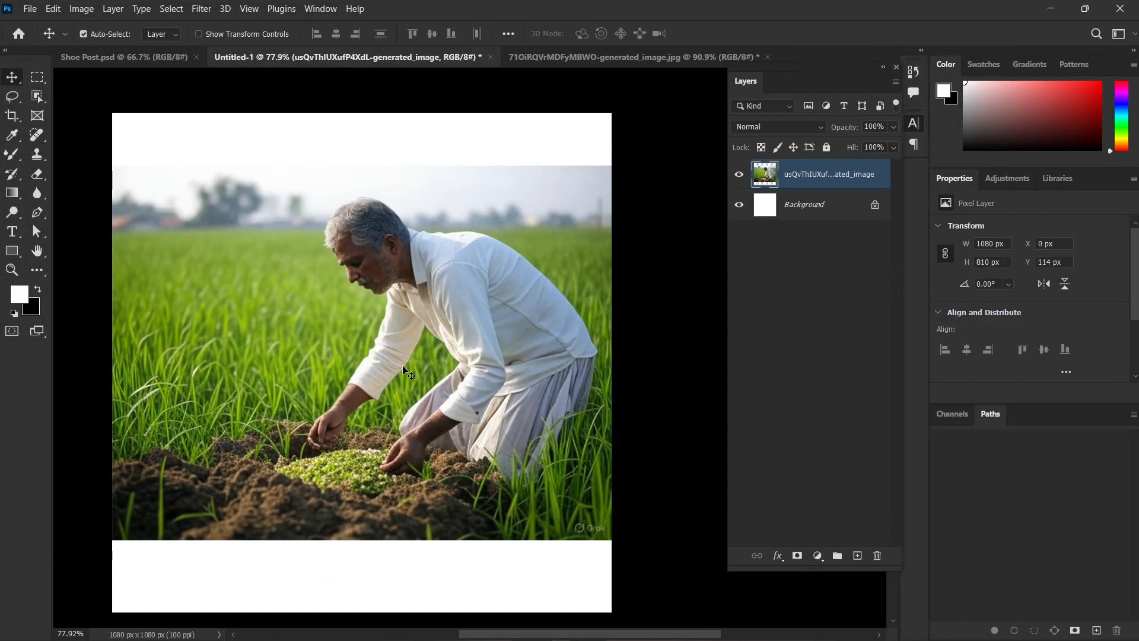
Try the Blur tool on the farmer's head and face, then undo the stroke.
drag(37, 193, 61, 196)
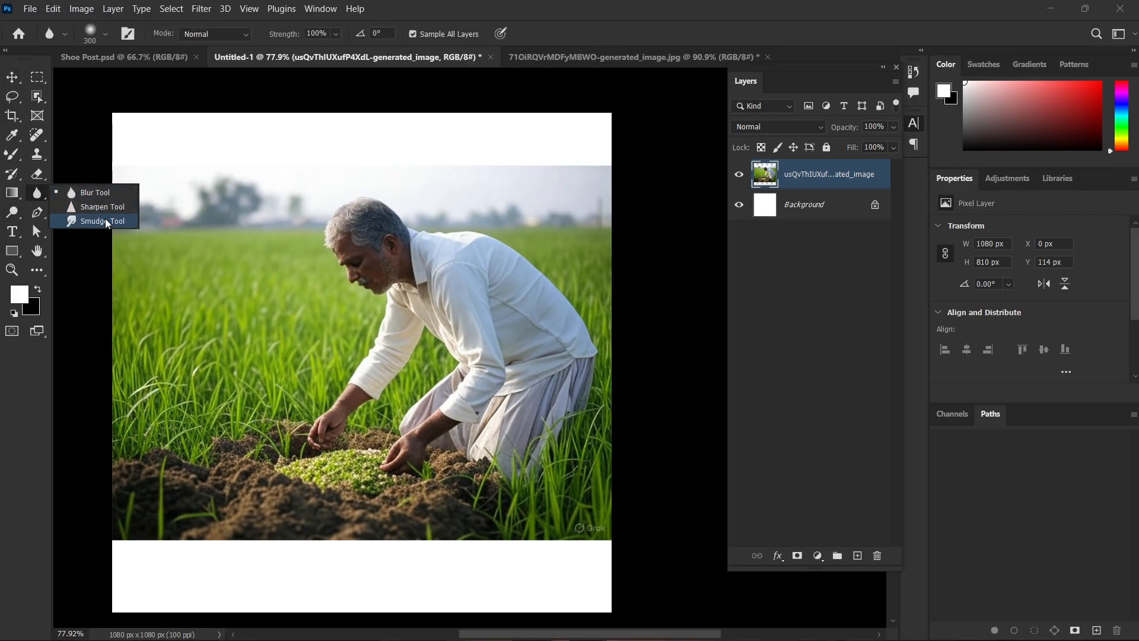
click(92, 193)
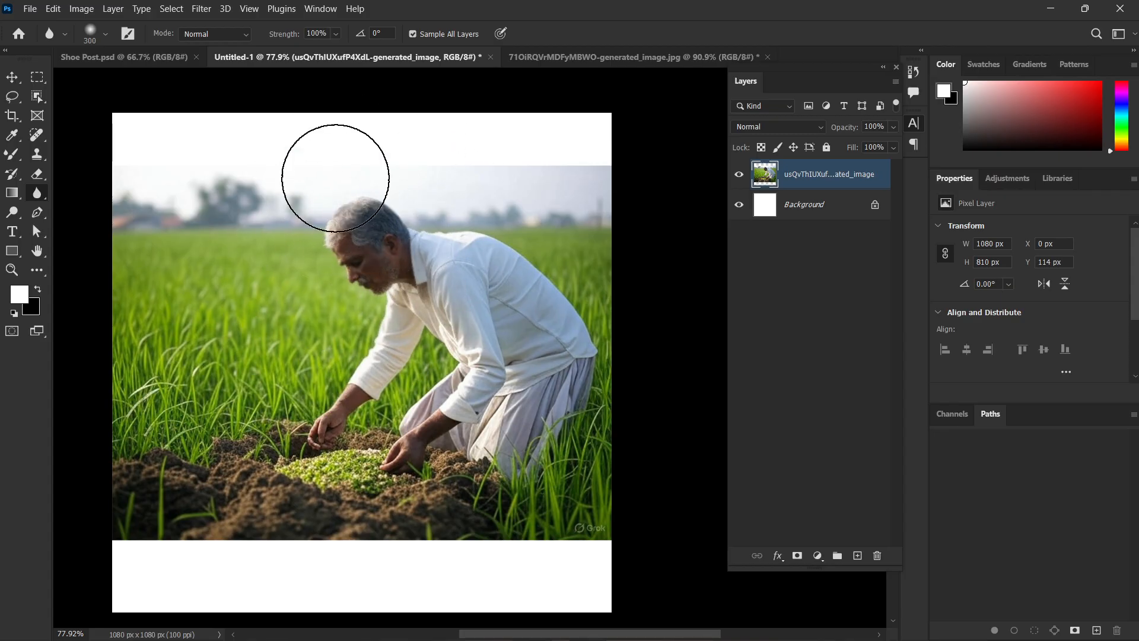
drag(414, 205, 305, 272)
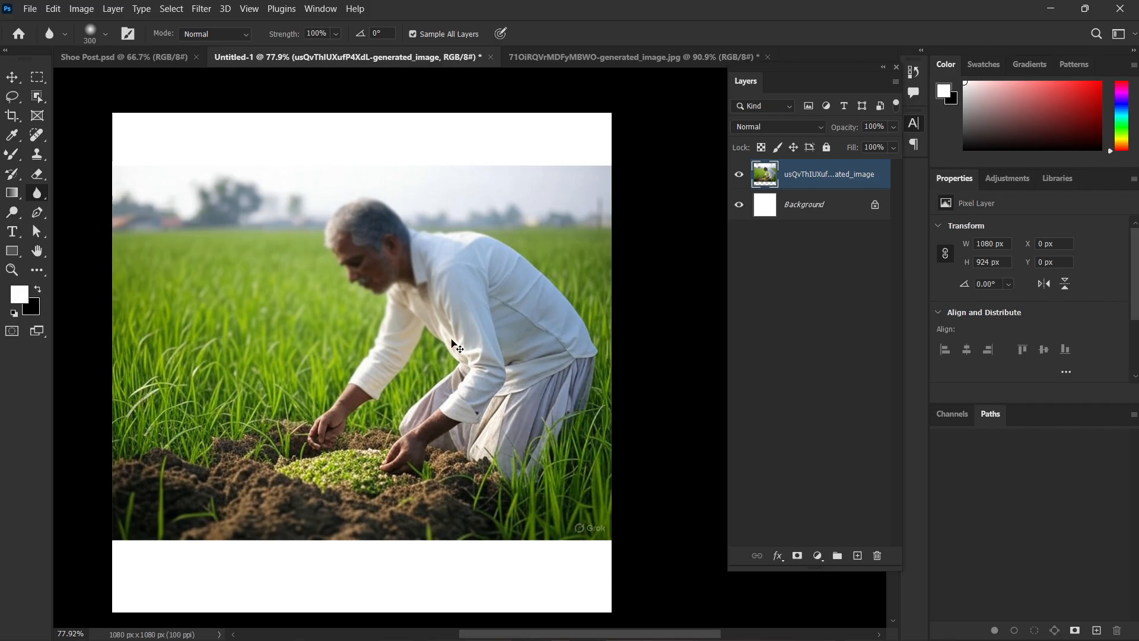
key(ctrl+z)
Try the Sharpen tool on the farmer's hair and face, then undo the stroke.
right_click(51, 191)
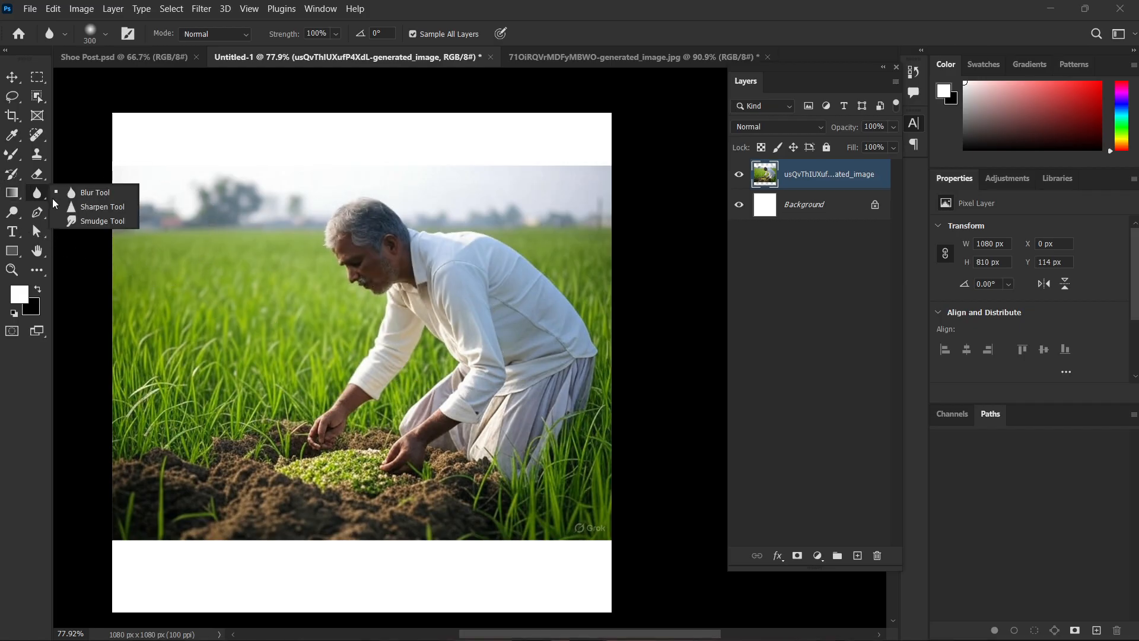
click(83, 206)
mouse_move(356, 231)
mouse_down()
mouse_move(333, 271)
mouse_move(334, 316)
mouse_move(290, 242)
mouse_move(207, 251)
mouse_move(298, 244)
mouse_move(234, 305)
mouse_up()
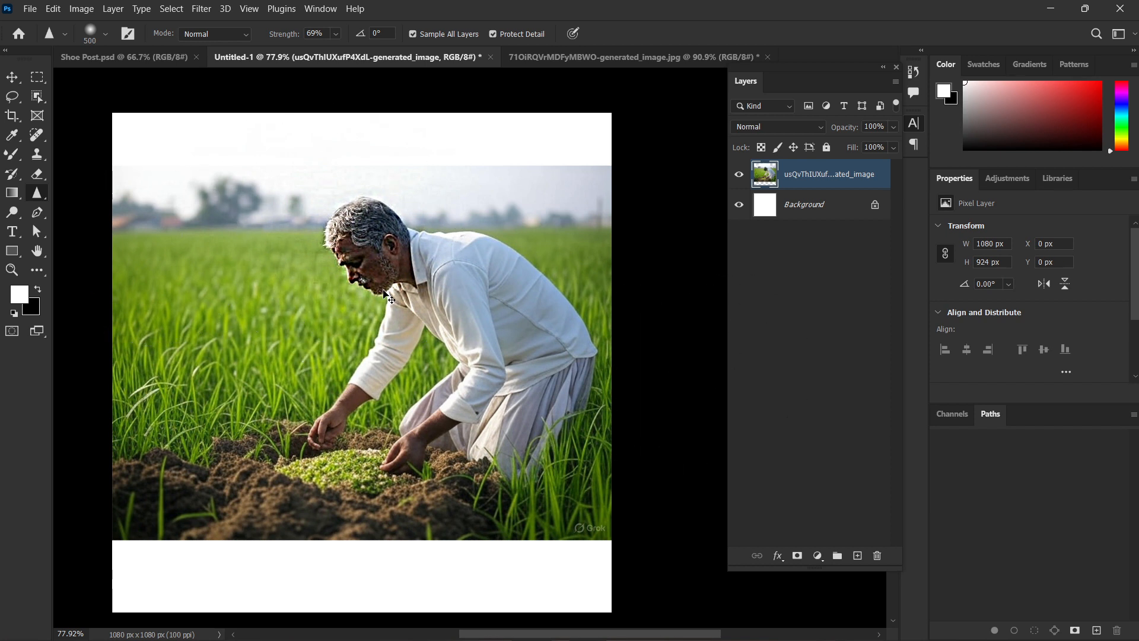
key(ctrl+z)
Reduce the Smudge tool's brush to 15 px and try smearing the farmer's beard along the jaw.
right_click(37, 193)
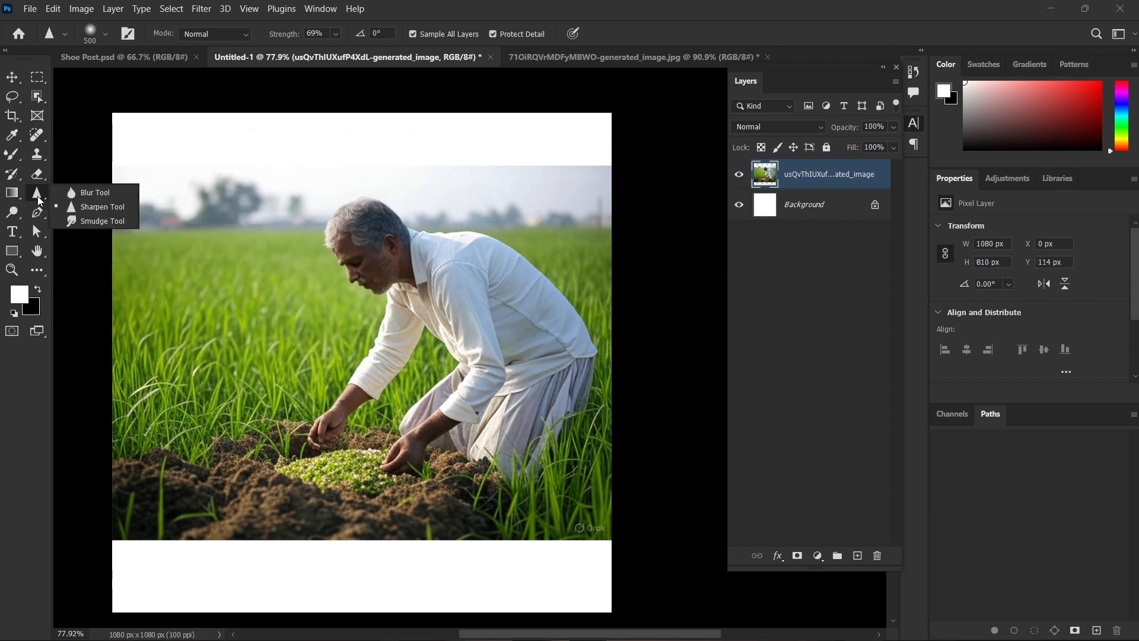
click(83, 222)
key(bracketleft)
key(bracketleft)
key(bracketleft)
key(bracketleft)
key(bracketleft)
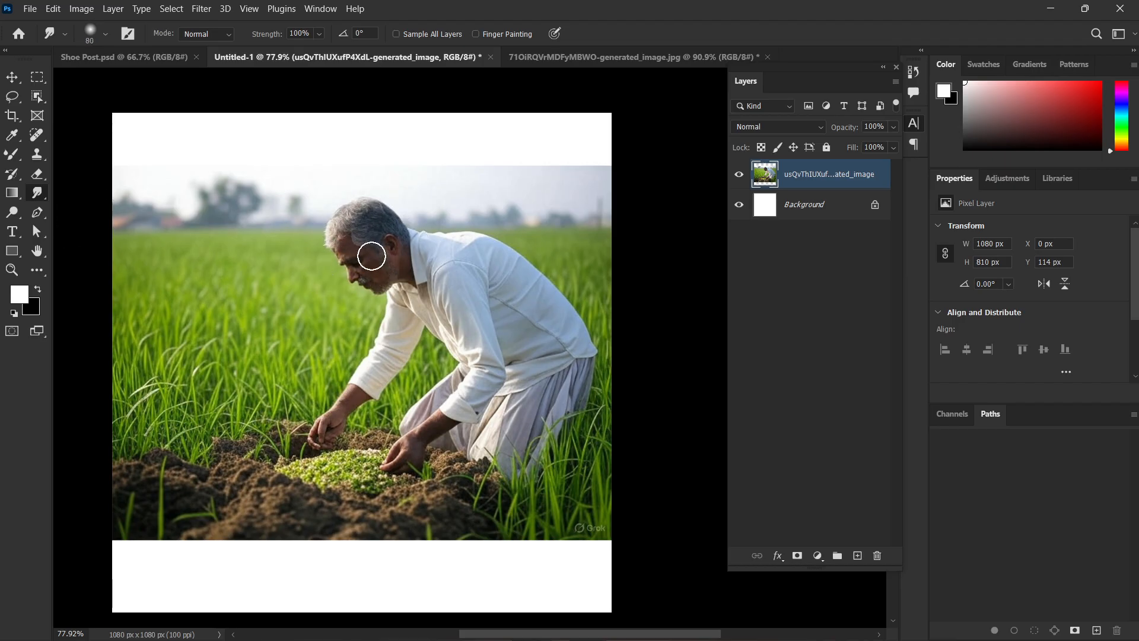
scroll(341, 249, up, 6)
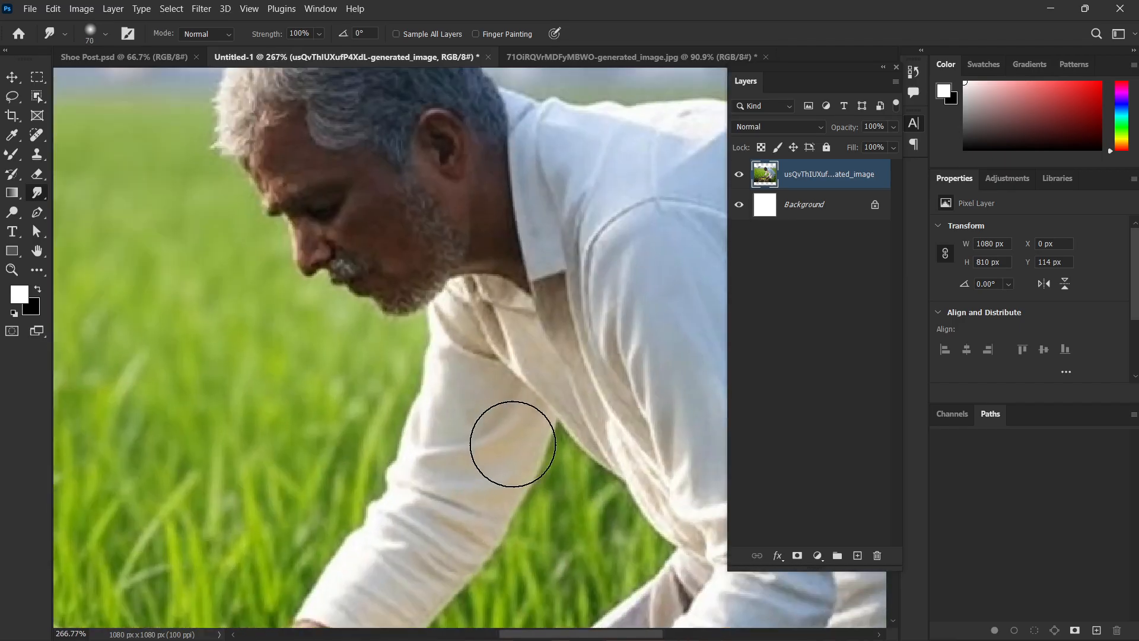
drag(513, 444, 476, 395)
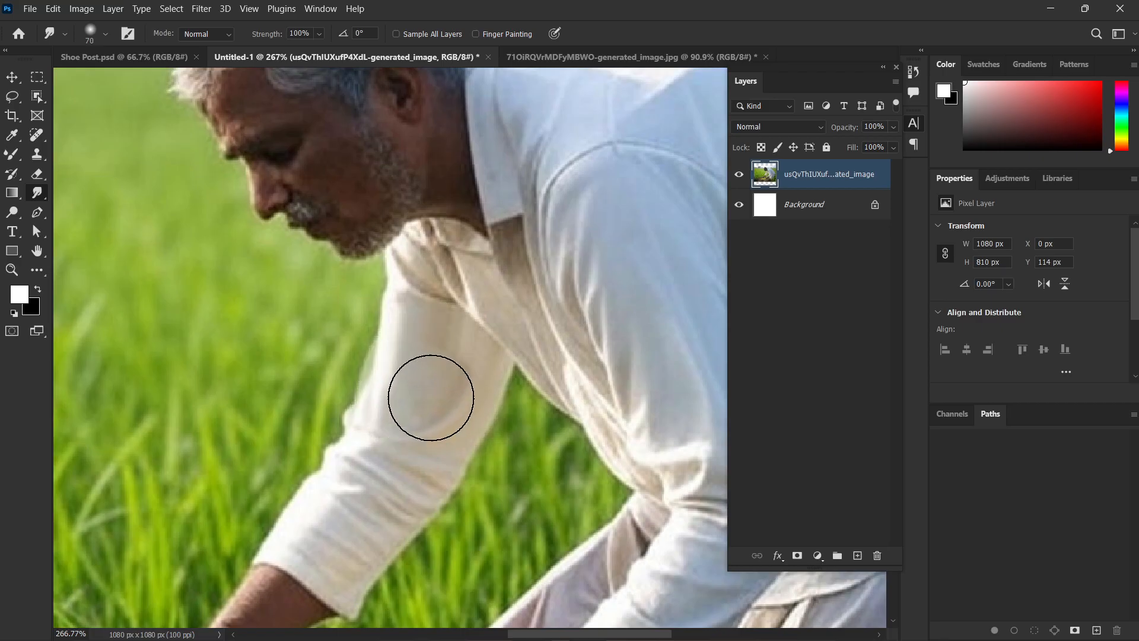
scroll(445, 415, up, 1)
key(bracketleft)
key(bracketleft)
key(bracketleft)
key(bracketleft)
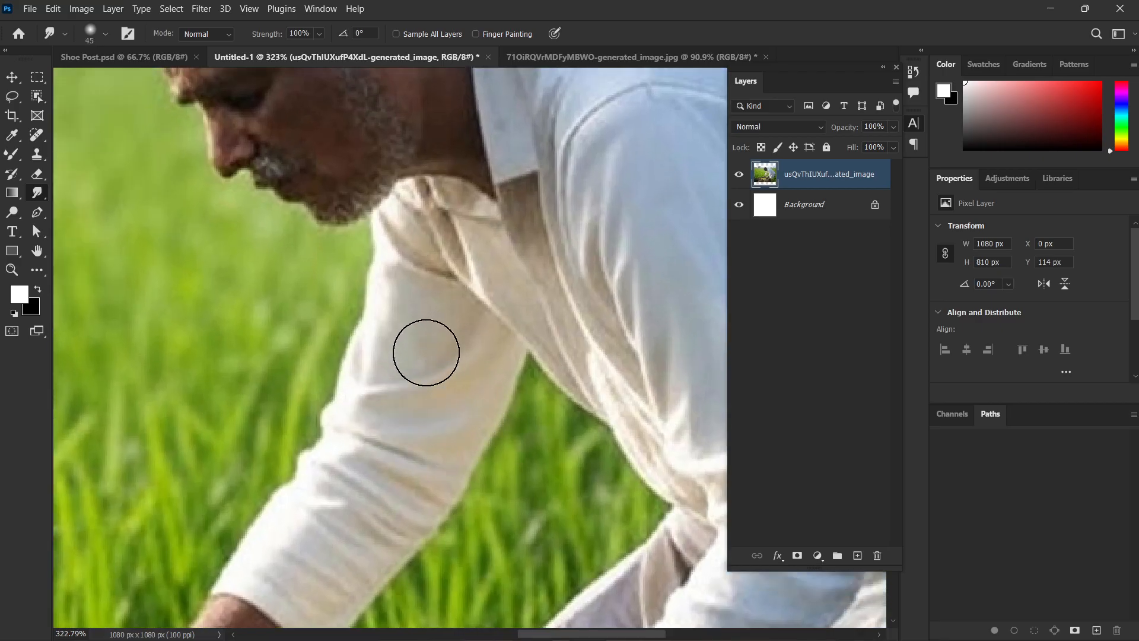
key(bracketleft)
key(bracketleft)
key(bracketleft)
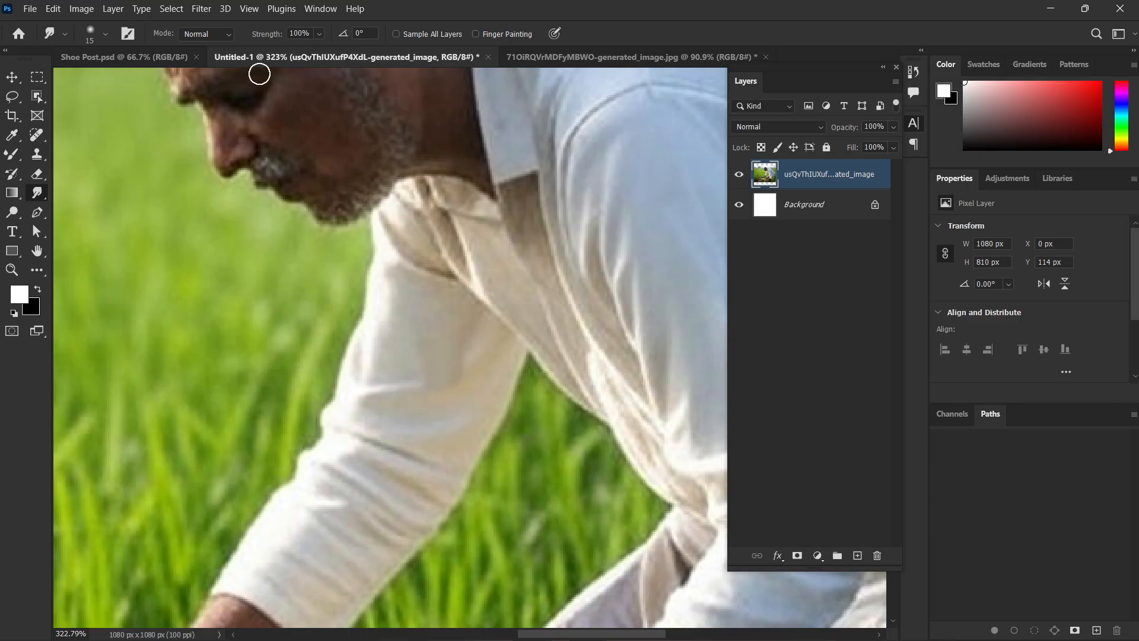
scroll(356, 149, down, 2)
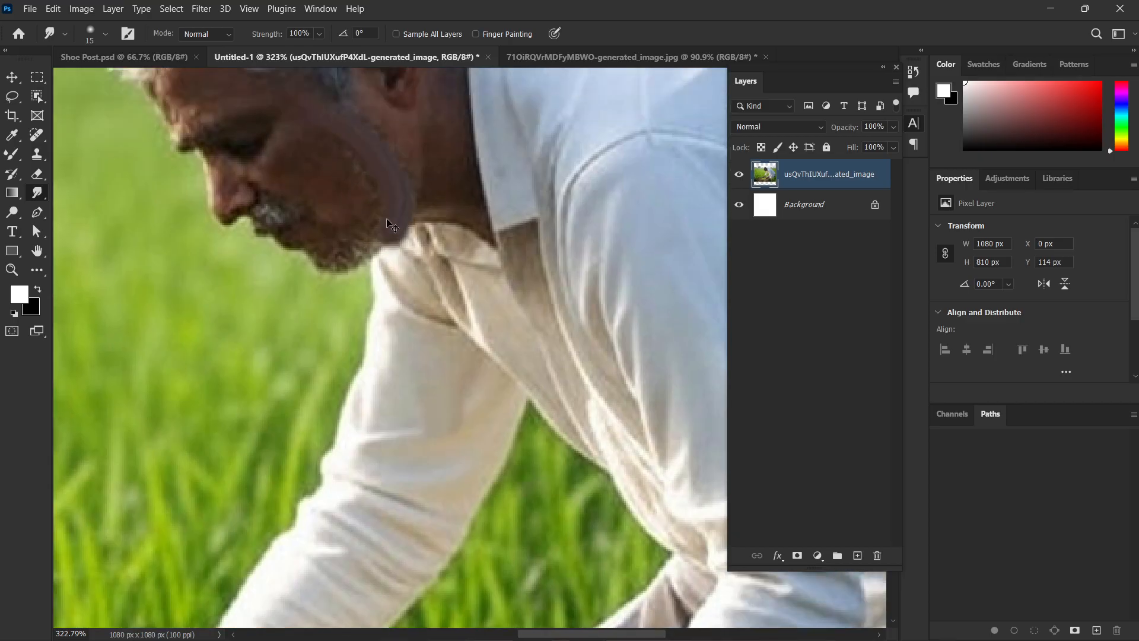
Enlarge the Smudge brush to 45 px, try smearing the farmer's beard and nose, and undo the strokes.
scroll(371, 196, down, 1)
key(bracketright)
key(bracketright)
key(bracketright)
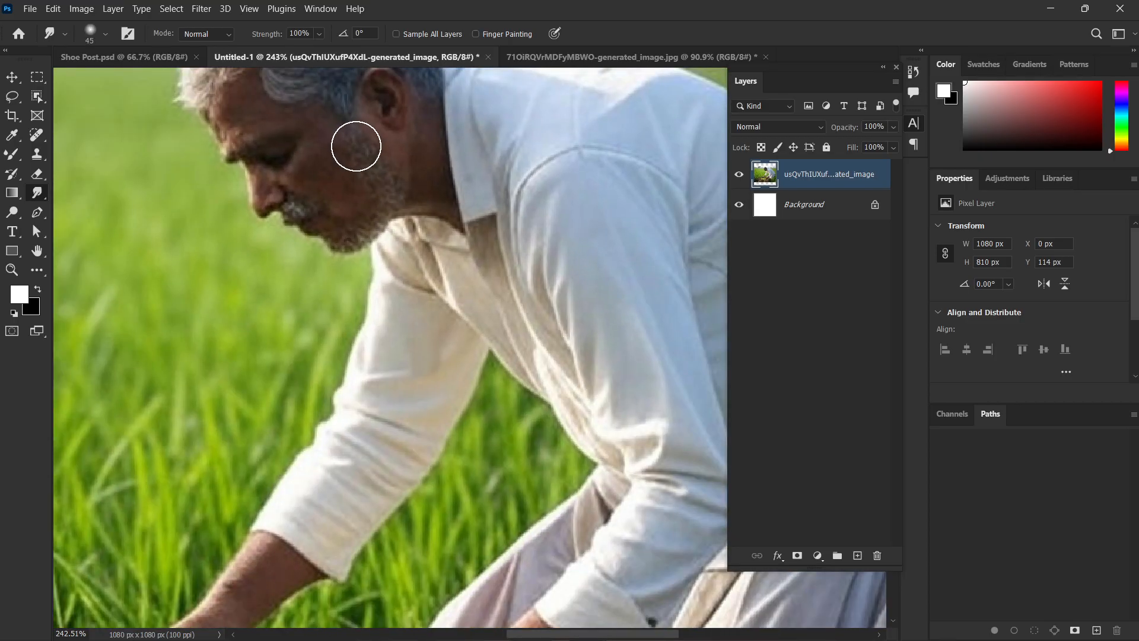
mouse_move(356, 145)
mouse_down()
mouse_move(390, 182)
mouse_move(366, 219)
mouse_up()
key(ctrl+z)
mouse_move(355, 121)
mouse_down()
mouse_move(356, 229)
mouse_move(332, 250)
mouse_up()
key(ctrl+z)
drag(256, 165, 264, 238)
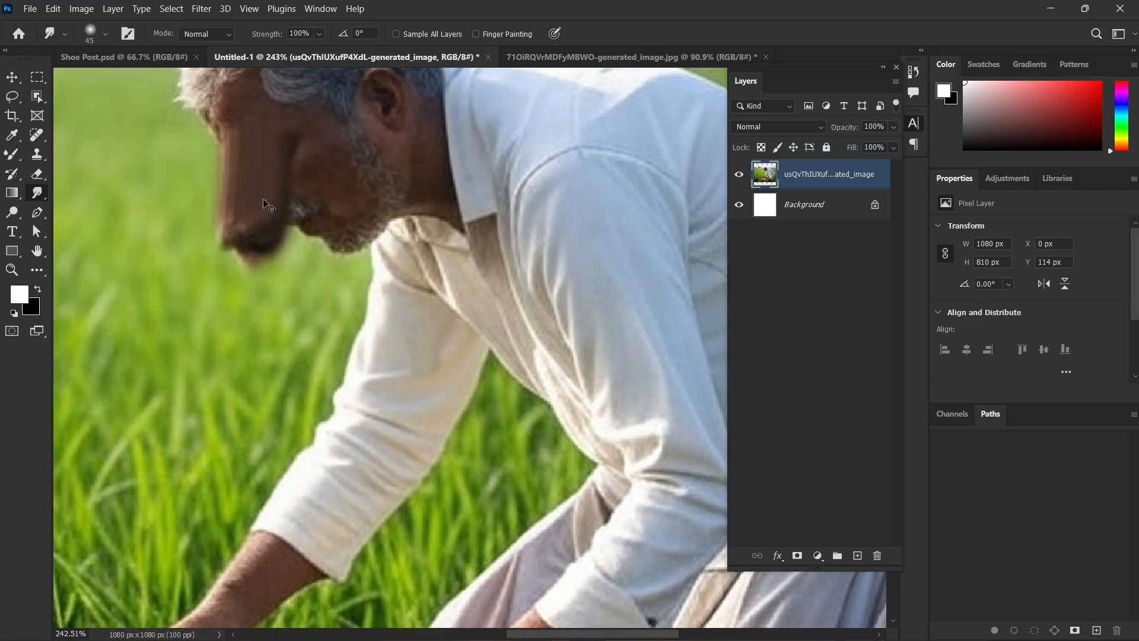
key(ctrl+z)
Reduce the Smudge brush to 10 px, try pulling the nose and forehead outward, and undo all the strokes.
key(bracketleft)
key(bracketleft)
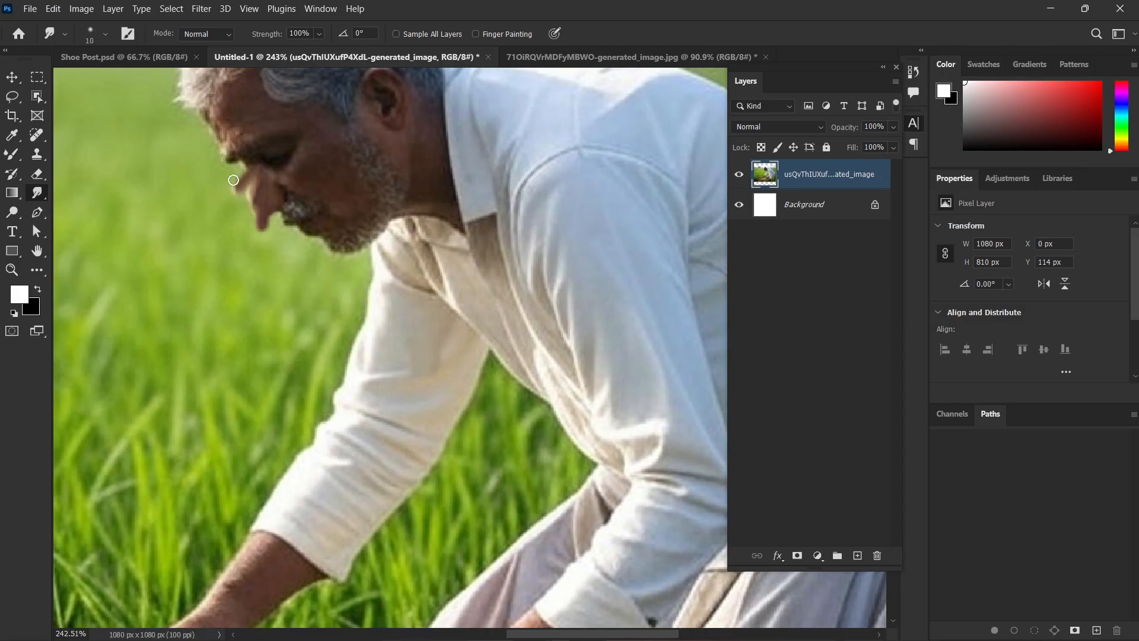
mouse_move(233, 180)
mouse_down()
mouse_move(234, 121)
mouse_move(217, 118)
mouse_move(226, 104)
mouse_move(187, 125)
mouse_move(216, 159)
mouse_move(197, 186)
mouse_up()
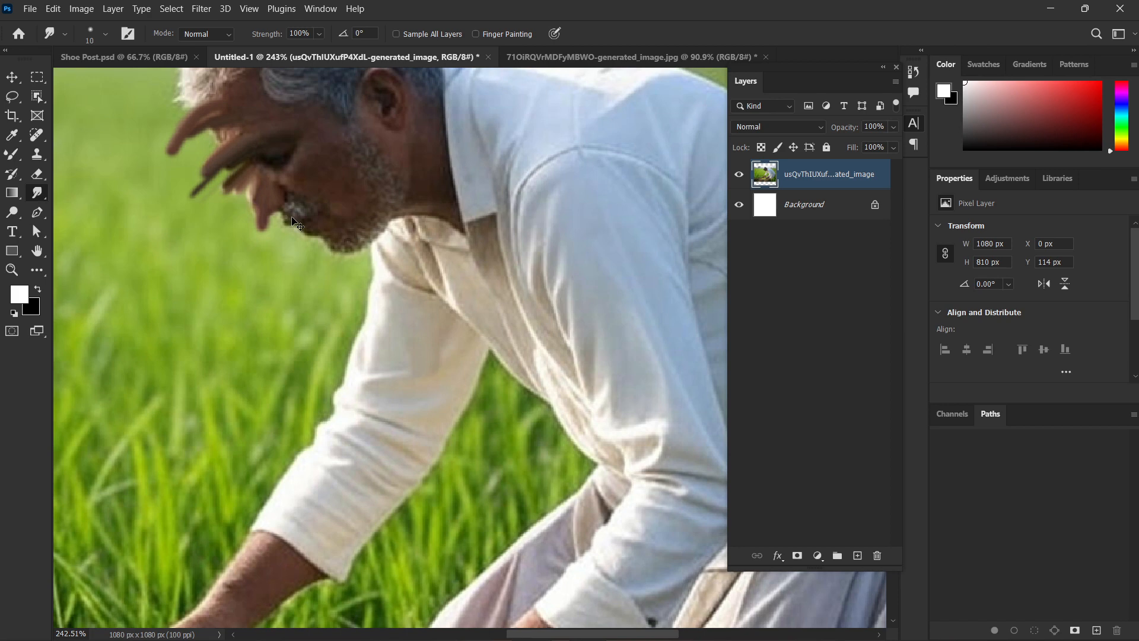
key(ctrl+z)
key(ctrl+z)
key(ctrl+z)
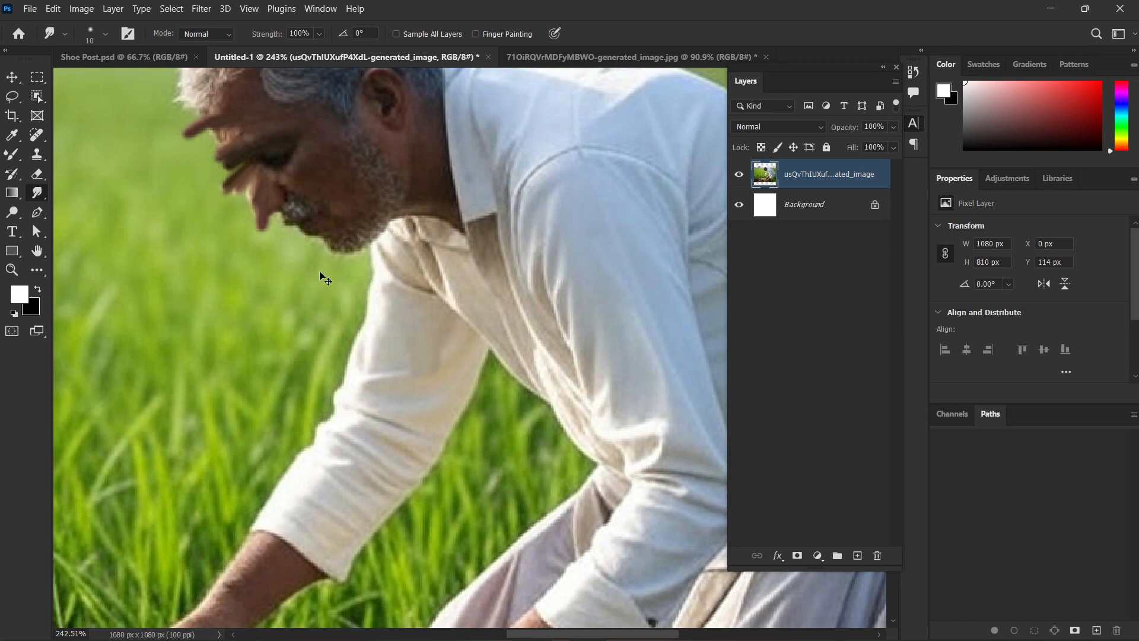
key(ctrl+0)
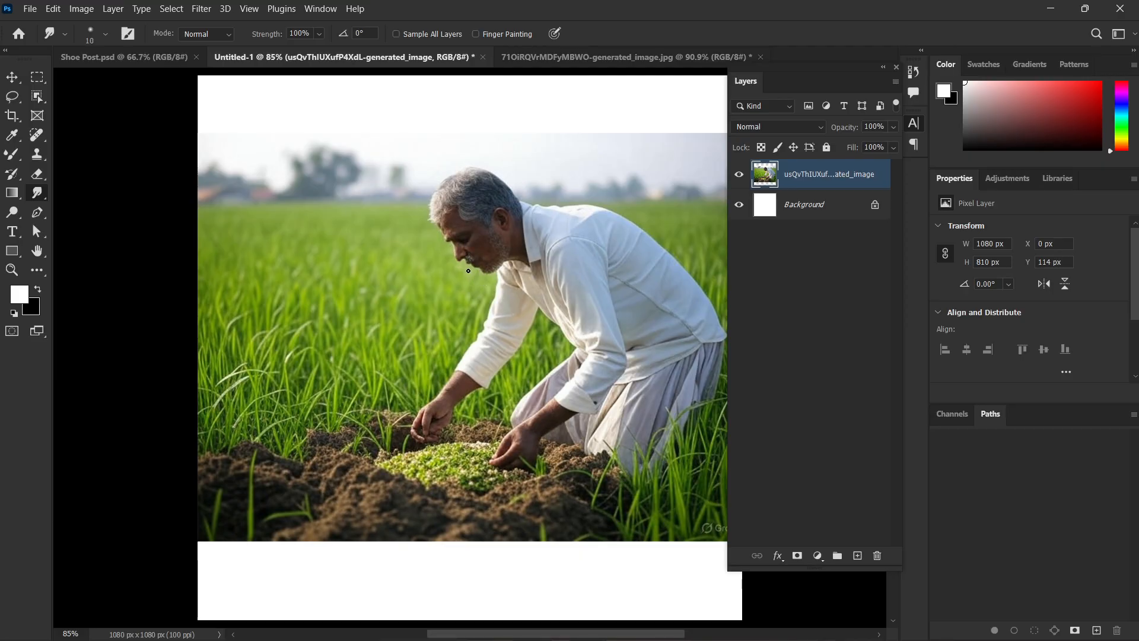
Saturate the grass beside the farmer using the Sponge tool with a 250 px brush at 50% flow.
right_click(32, 197)
click(17, 212)
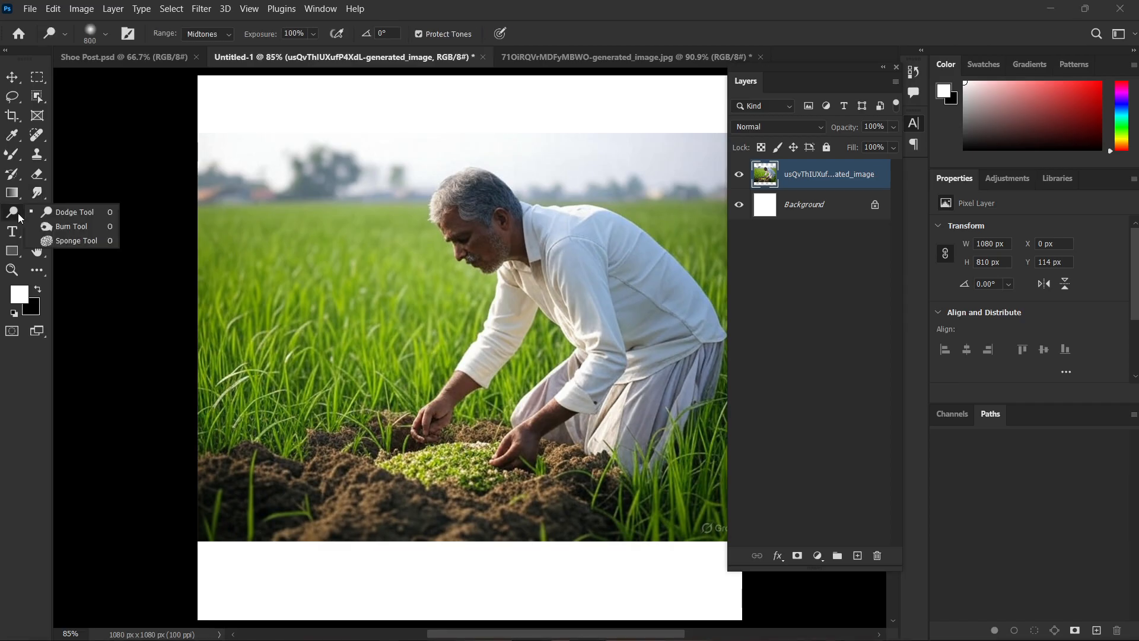
click(107, 242)
key(bracketleft)
key(bracketleft)
key(bracketleft)
key(bracketleft)
key(bracketleft)
key(bracketleft)
key(bracketleft)
key(bracketleft)
key(bracketleft)
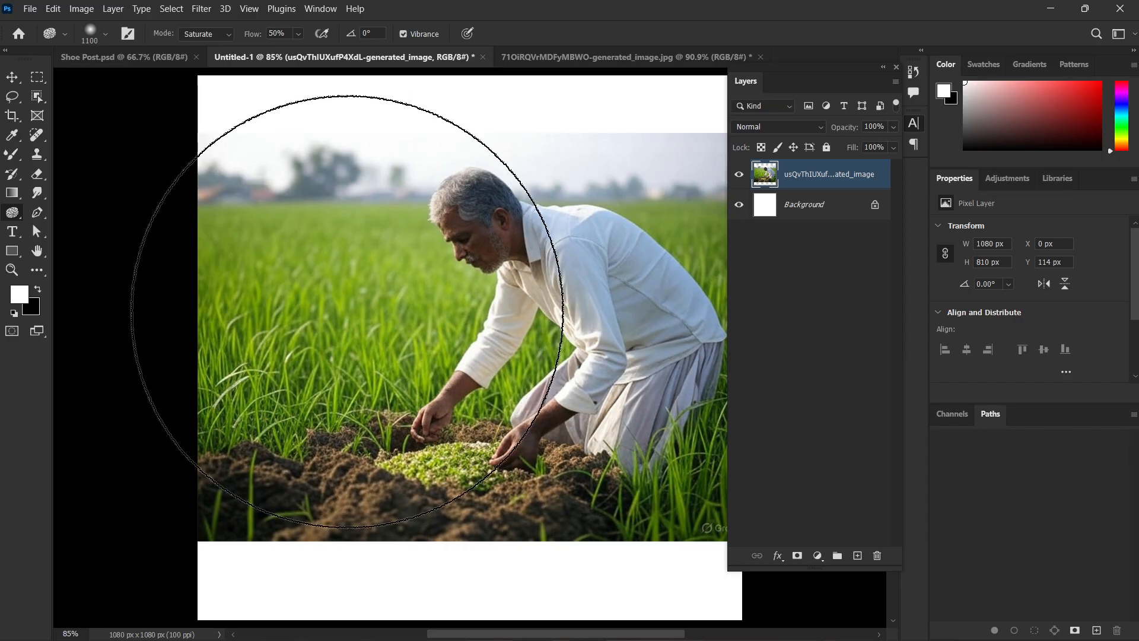
mouse_move(264, 322)
mouse_down()
mouse_move(391, 410)
mouse_move(331, 382)
mouse_move(470, 279)
mouse_move(150, 387)
mouse_up()
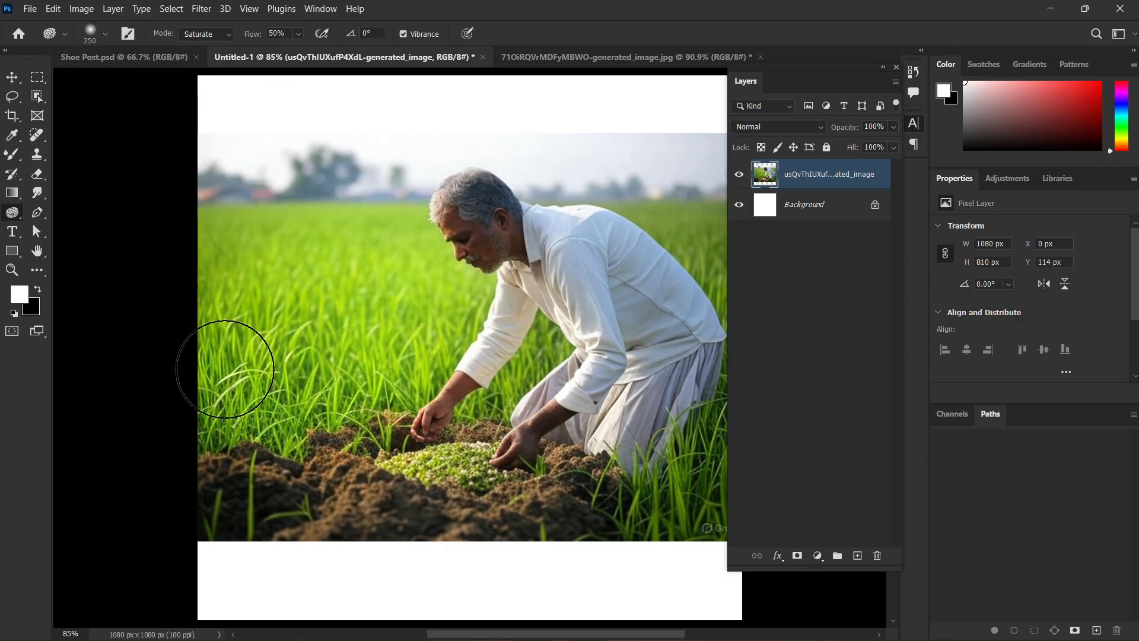
Set the Sponge tool to Desaturate at 100% flow and drain the colour from the farmer, soil and surrounding field.
scroll(349, 364, up, 3)
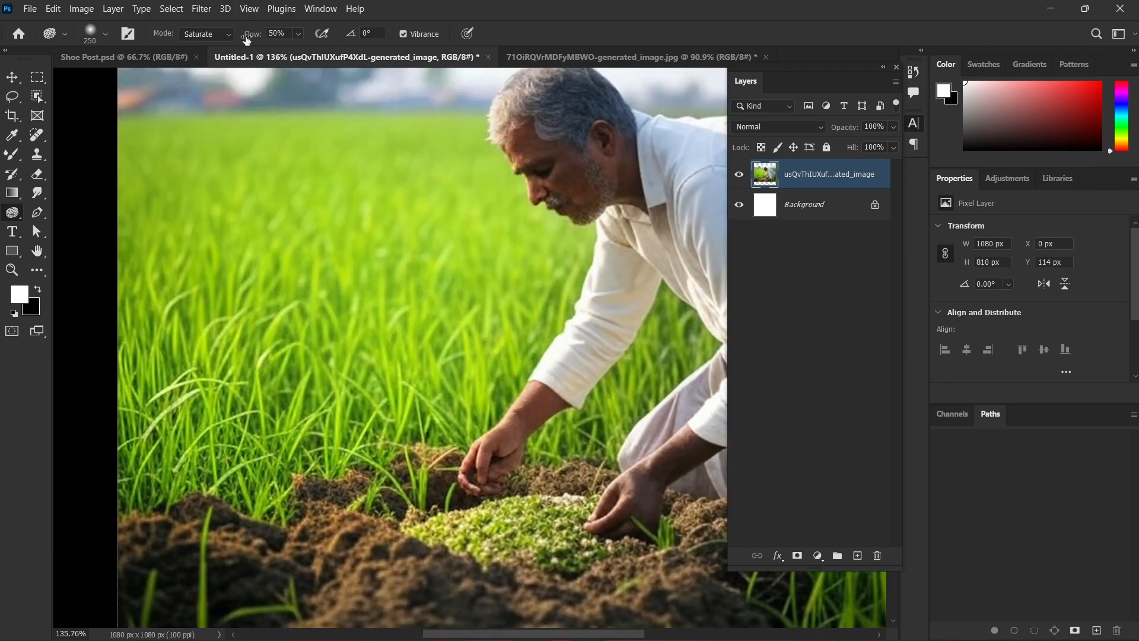
drag(785, 54, 783, 55)
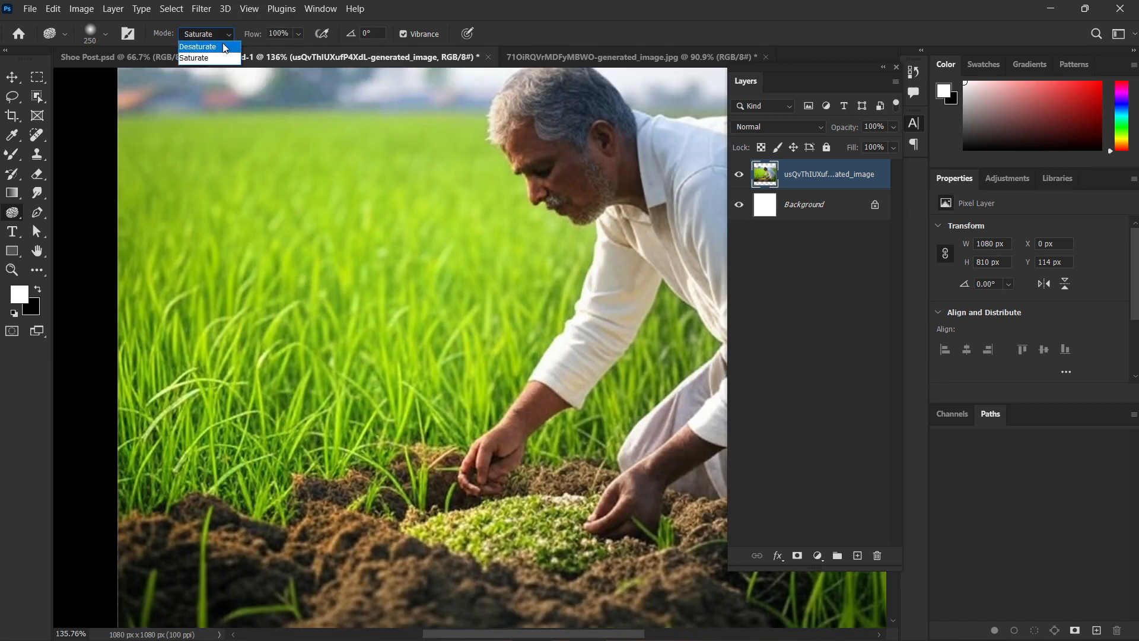
click(217, 46)
mouse_move(288, 316)
mouse_down()
mouse_move(190, 368)
mouse_move(204, 293)
mouse_move(358, 223)
mouse_move(233, 290)
mouse_move(65, 510)
mouse_move(369, 282)
mouse_move(113, 176)
mouse_move(244, 433)
mouse_up()
scroll(244, 434, down, 3)
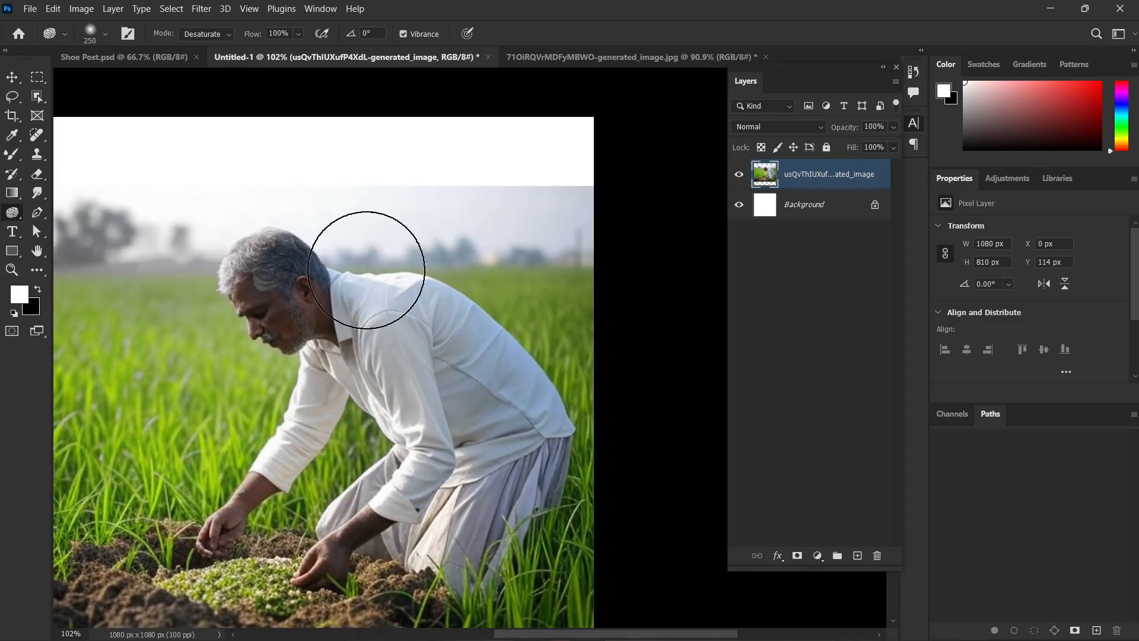
mouse_move(171, 547)
mouse_down()
mouse_move(343, 467)
mouse_move(132, 534)
mouse_move(127, 420)
mouse_move(100, 345)
mouse_move(454, 253)
mouse_move(371, 393)
mouse_up()
scroll(370, 393, down, 2)
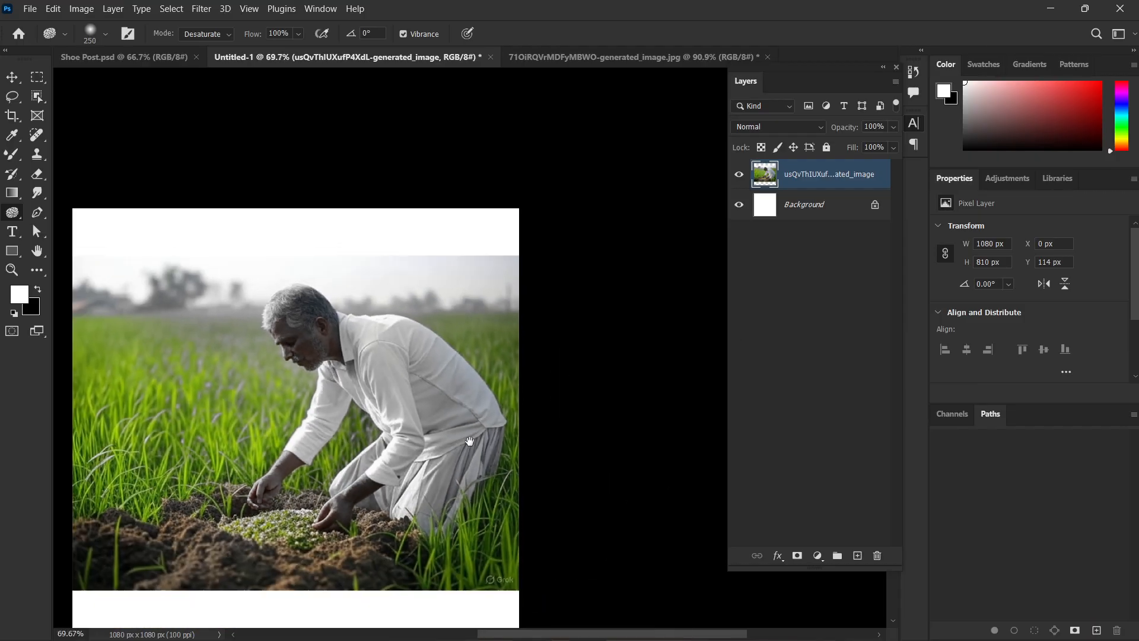
mouse_move(8, 423)
mouse_down()
mouse_move(320, 429)
mouse_move(311, 412)
mouse_move(703, 274)
mouse_move(509, 191)
mouse_move(365, 289)
mouse_move(0, 326)
mouse_up()
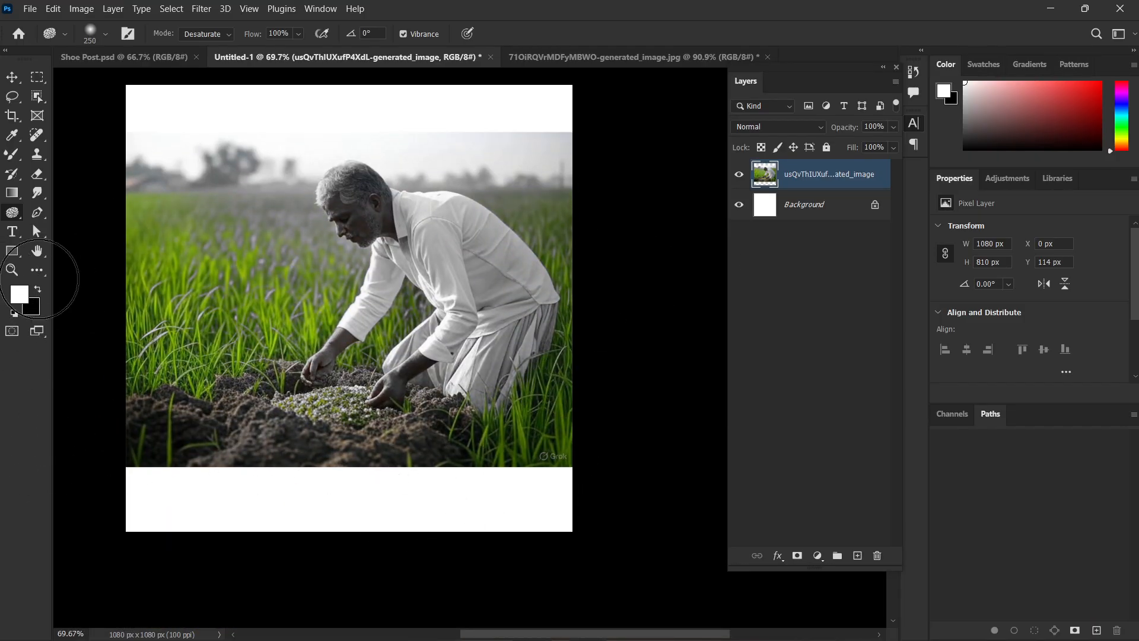
mouse_move(361, 382)
mouse_down()
mouse_move(260, 289)
mouse_move(194, 410)
mouse_move(111, 443)
mouse_move(278, 307)
mouse_move(236, 378)
mouse_move(152, 399)
mouse_up()
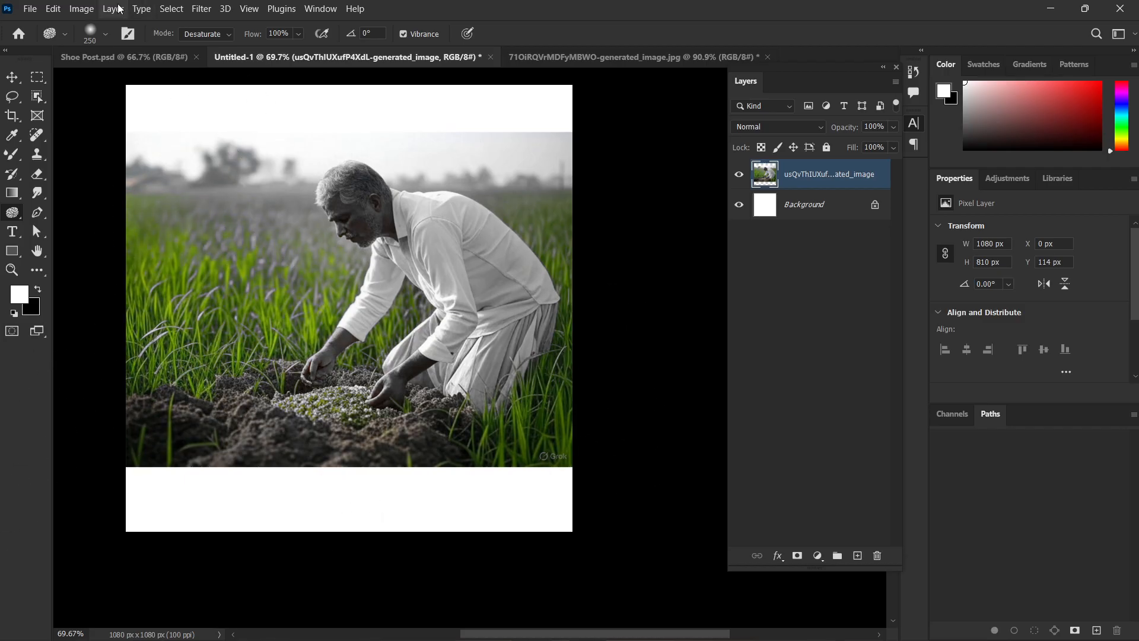
Set the Sponge tool to Saturate and boost the remaining green in the grass in front of the farmer.
click(207, 56)
drag(330, 216, 72, 344)
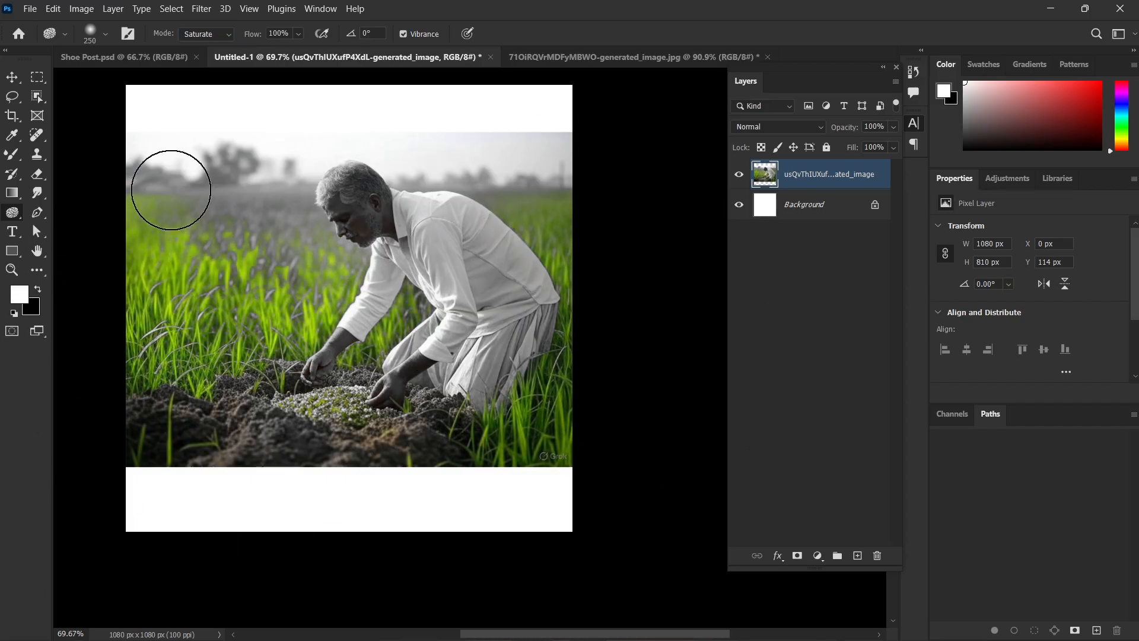
right_click(12, 212)
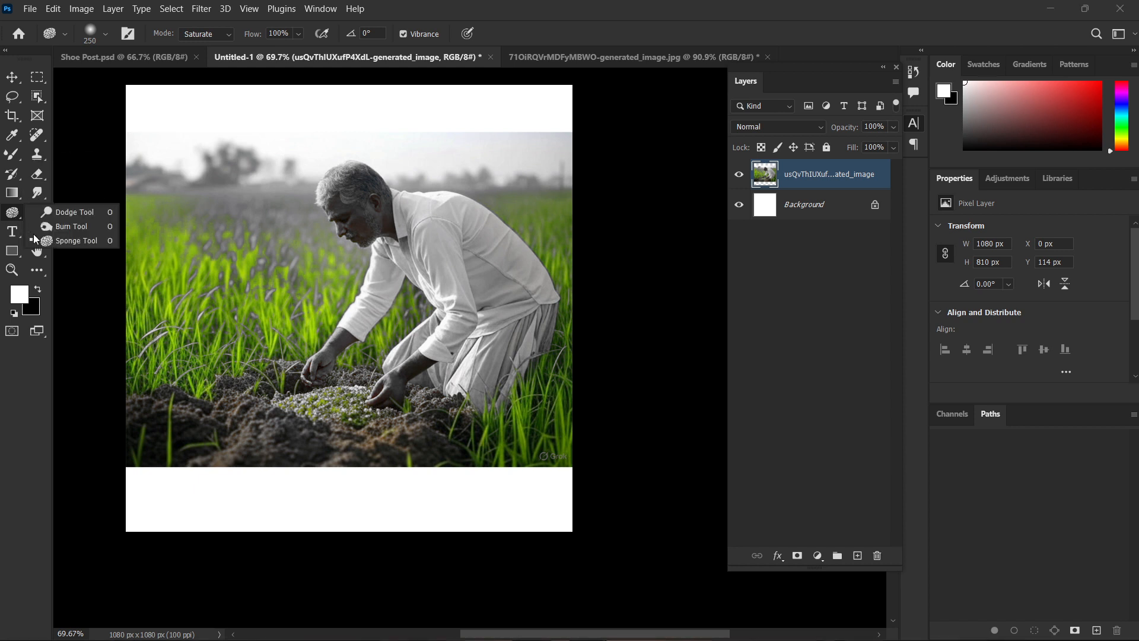
click(39, 241)
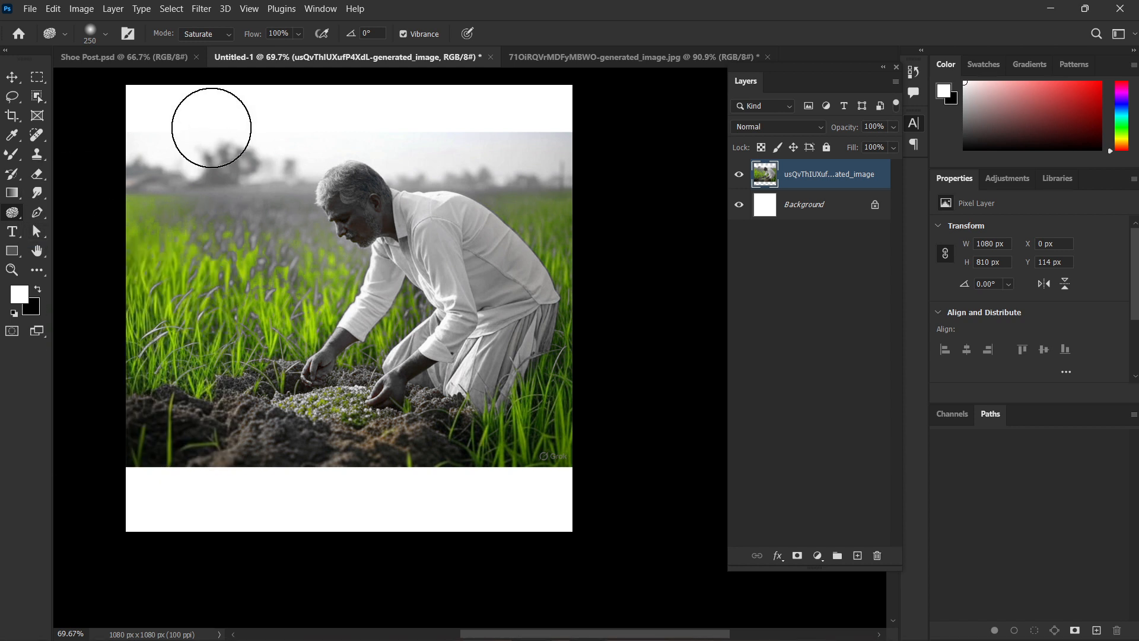
Switch the Sponge mode to Desaturate and undo the strokes that drained and boosted the photo's colour.
click(214, 47)
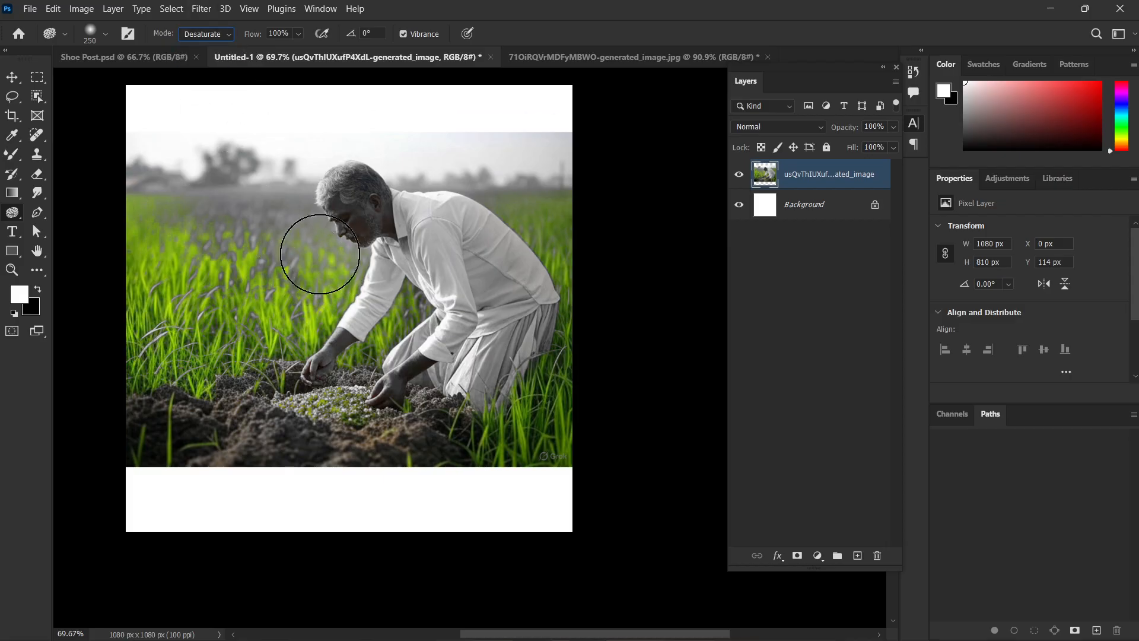
key(ctrl+z)
key(ctrl+z)
key(ctrl+z)
key(ctrl+z)
key(ctrl+z)
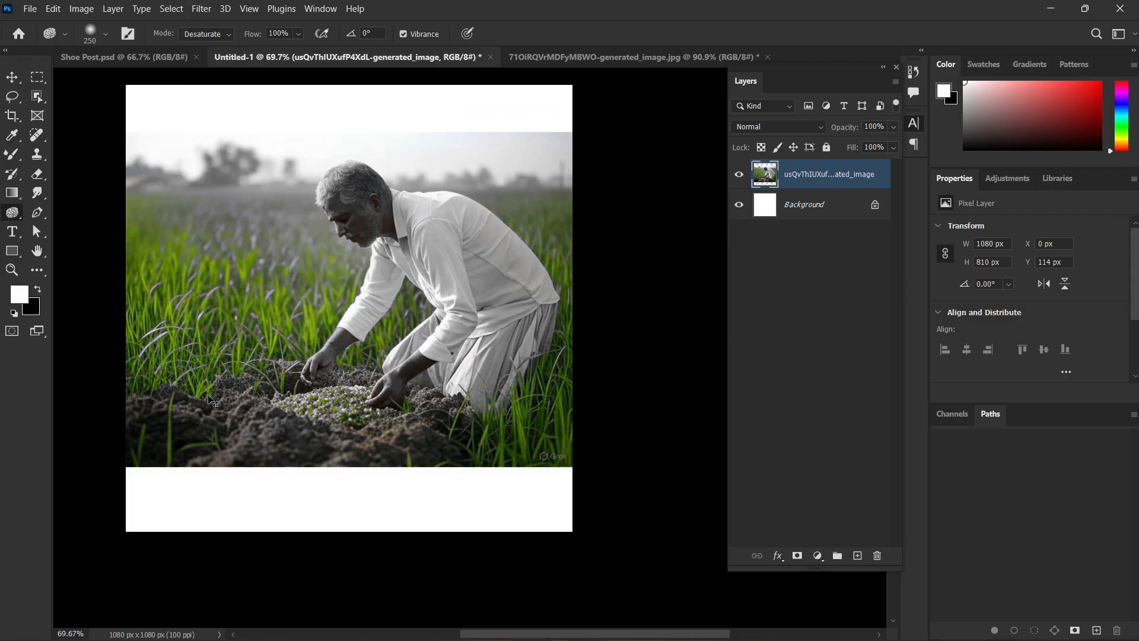
key(ctrl+z)
key(ctrl+z)
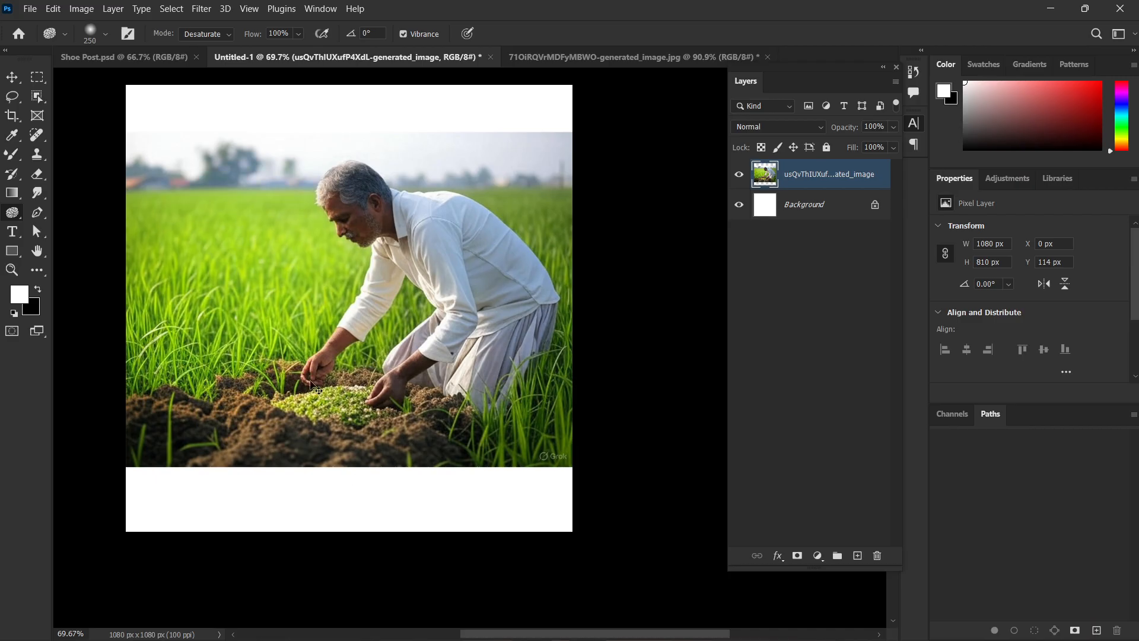
Lighten the farmer and field using the Dodge tool with an 800 px brush at 100% exposure, and undo the lightening.
right_click(15, 217)
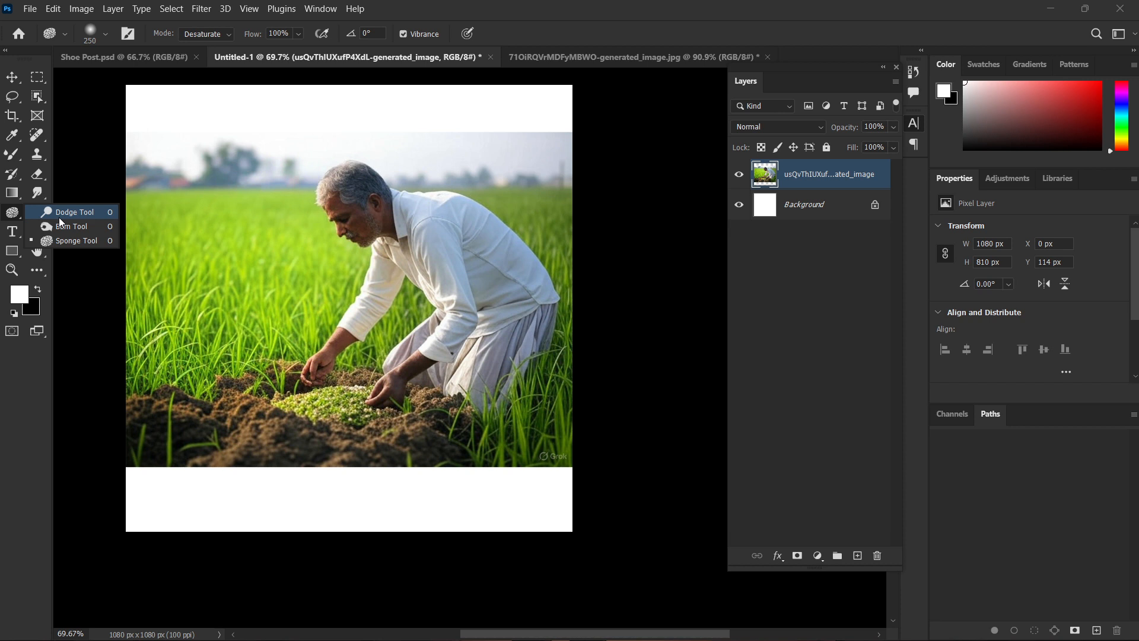
click(69, 212)
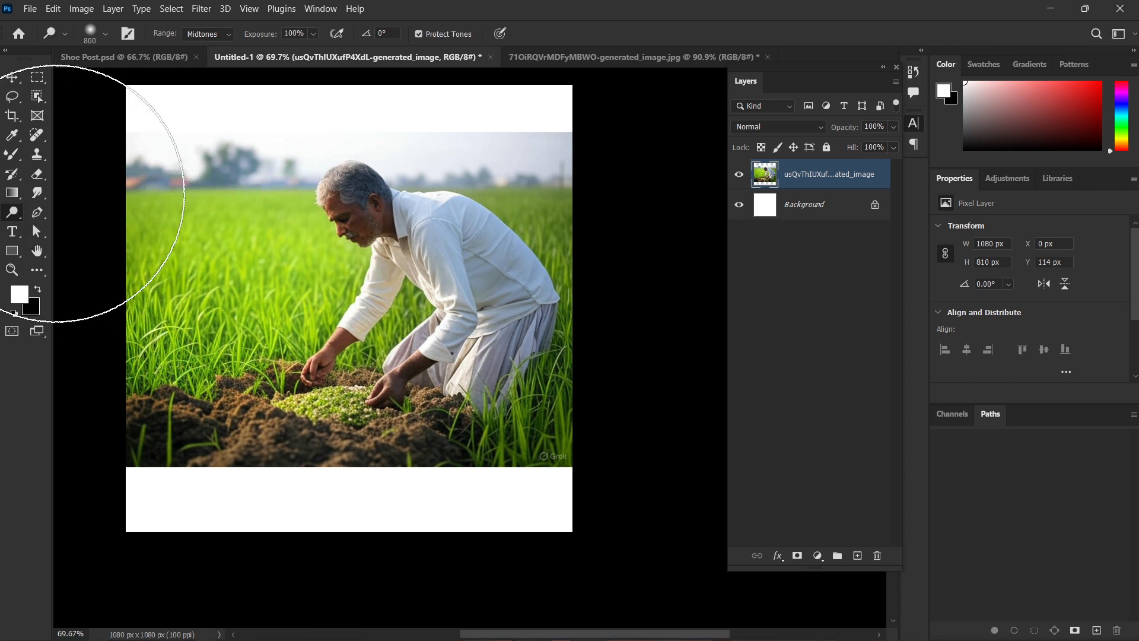
mouse_move(381, 360)
mouse_down()
mouse_move(321, 202)
mouse_move(378, 316)
mouse_move(199, 168)
mouse_move(366, 362)
mouse_move(265, 197)
mouse_move(421, 439)
mouse_up()
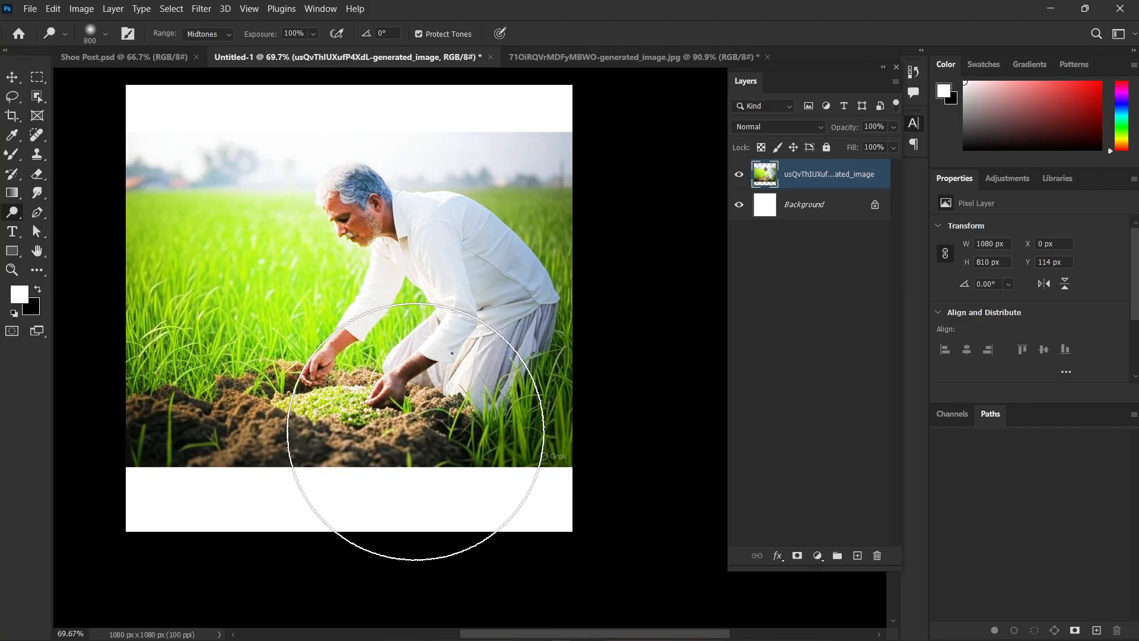
key(ctrl+z)
key(ctrl+z)
key(ctrl+z)
key(ctrl+z)
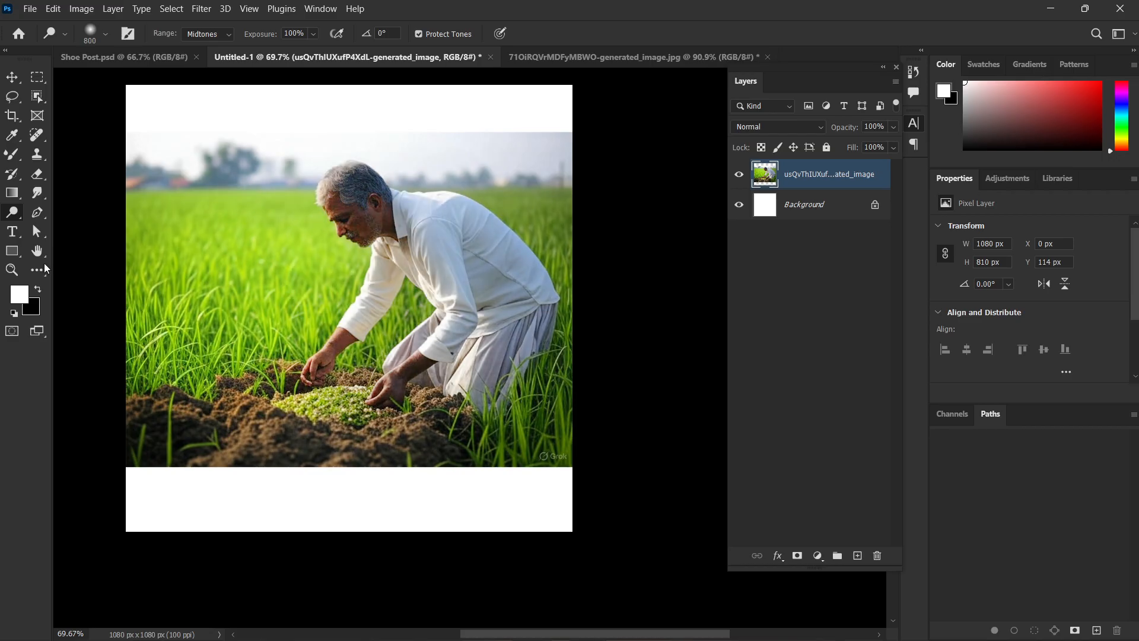
Darken the farmer's head and shirt using the Burn tool with a 150 px brush, and undo the darkening.
right_click(19, 220)
click(61, 226)
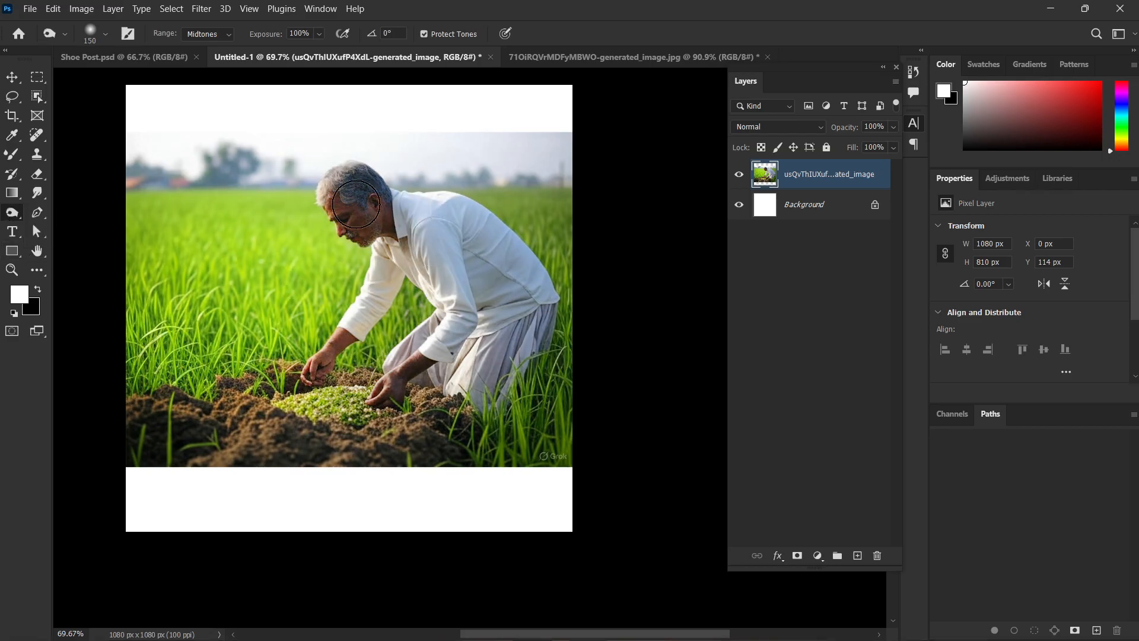
drag(353, 191, 470, 313)
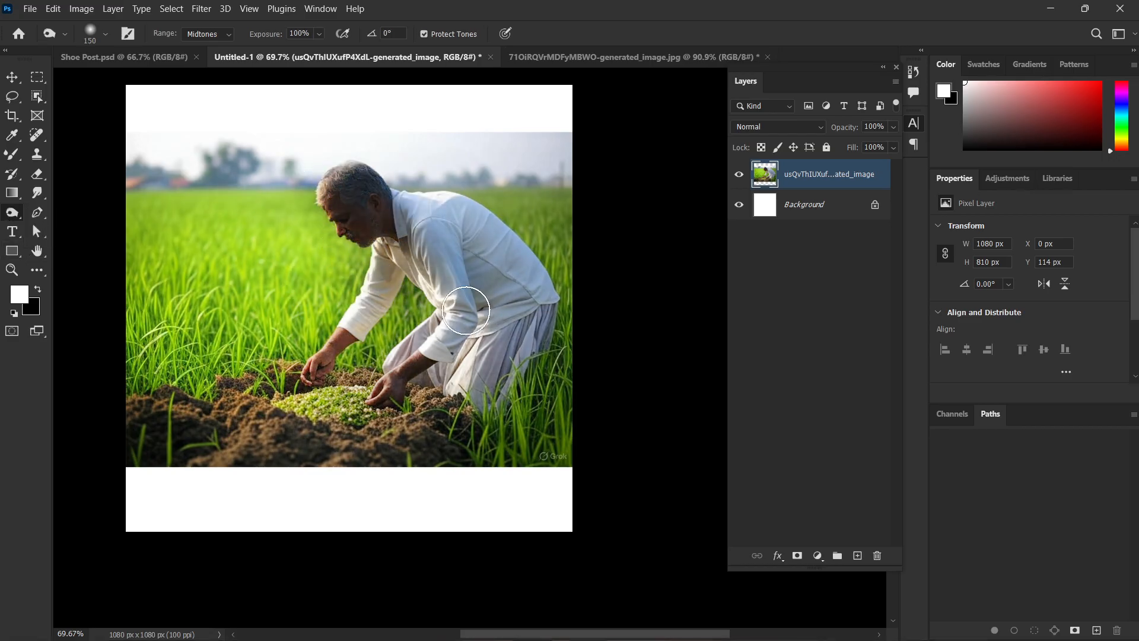
key(ctrl+z)
Burn the side and back of the farmer's shirt in the midtones at 100% exposure.
scroll(501, 313, up, 4)
scroll(500, 303, up, 4)
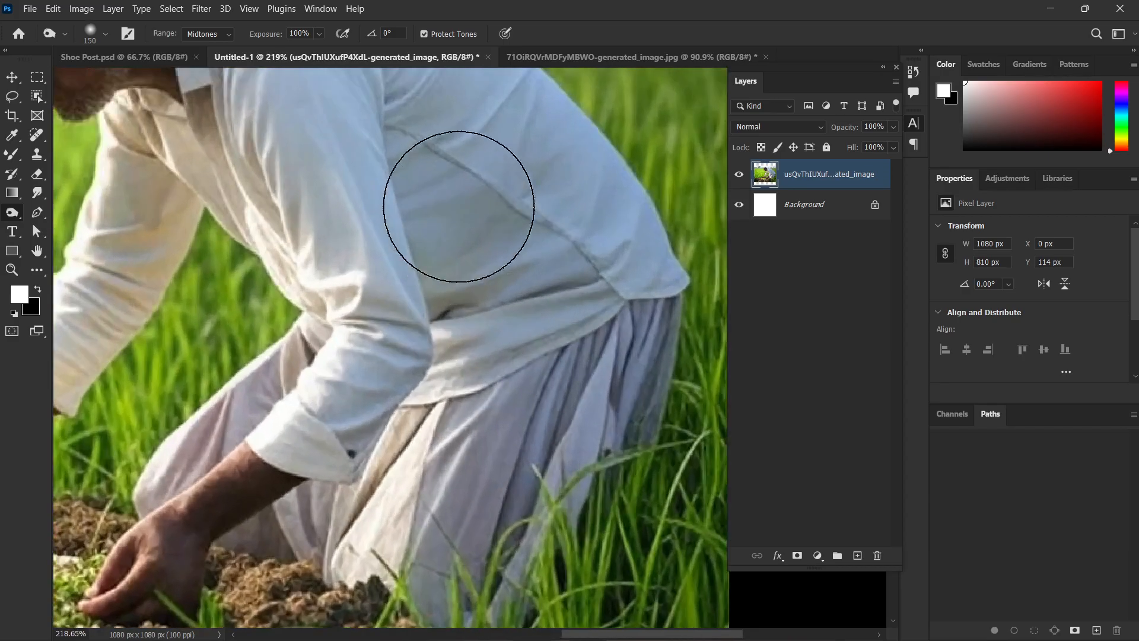
mouse_move(424, 138)
mouse_down()
mouse_move(477, 302)
mouse_move(468, 315)
mouse_up()
mouse_move(457, 157)
mouse_down()
mouse_move(534, 327)
mouse_move(617, 279)
mouse_up()
scroll(617, 279, down, 4)
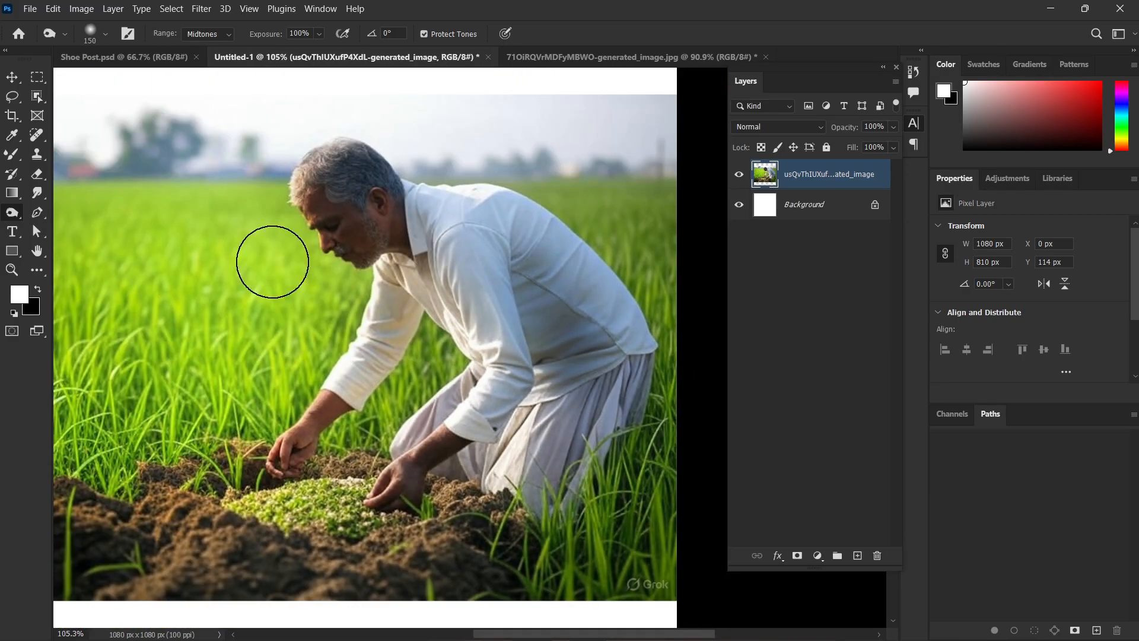
Deepen the shadows on the farmer's neck, lower shirt and trousers with the Burn tool, and undo the last stroke.
scroll(439, 235, up, 4)
mouse_move(407, 226)
mouse_down()
mouse_move(391, 262)
mouse_move(378, 194)
mouse_move(404, 255)
mouse_up()
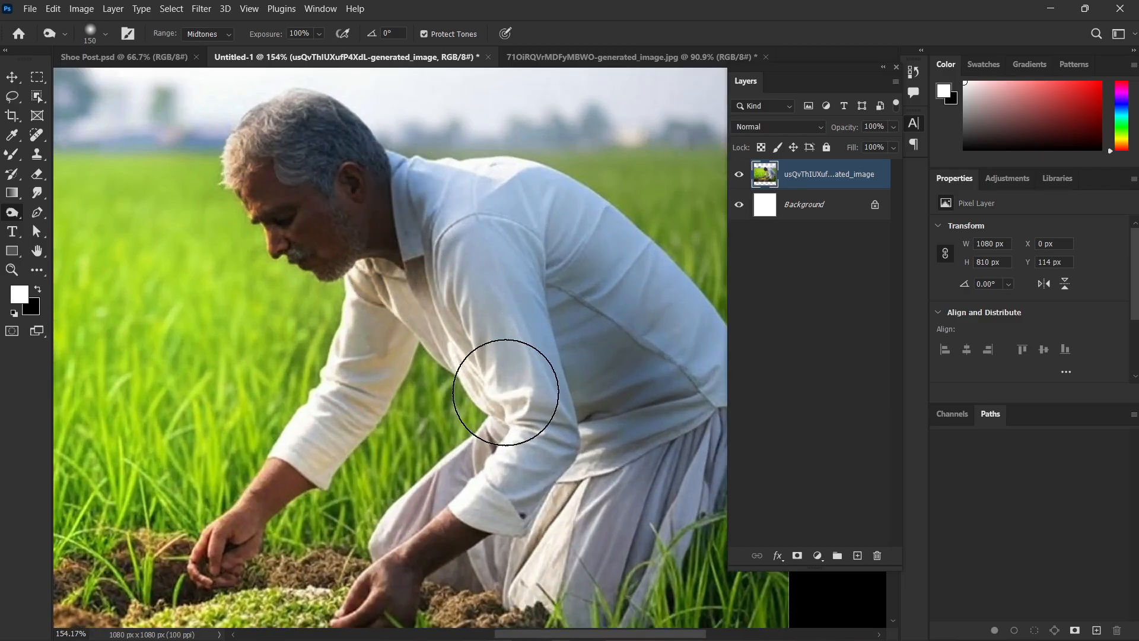
mouse_move(620, 454)
mouse_down()
mouse_move(479, 300)
mouse_move(445, 463)
mouse_move(578, 356)
mouse_up()
scroll(579, 350, down, 4)
mouse_move(596, 225)
mouse_down()
mouse_move(512, 107)
mouse_move(553, 180)
mouse_move(514, 252)
mouse_move(562, 205)
mouse_move(517, 427)
mouse_up()
key(ctrl+z)
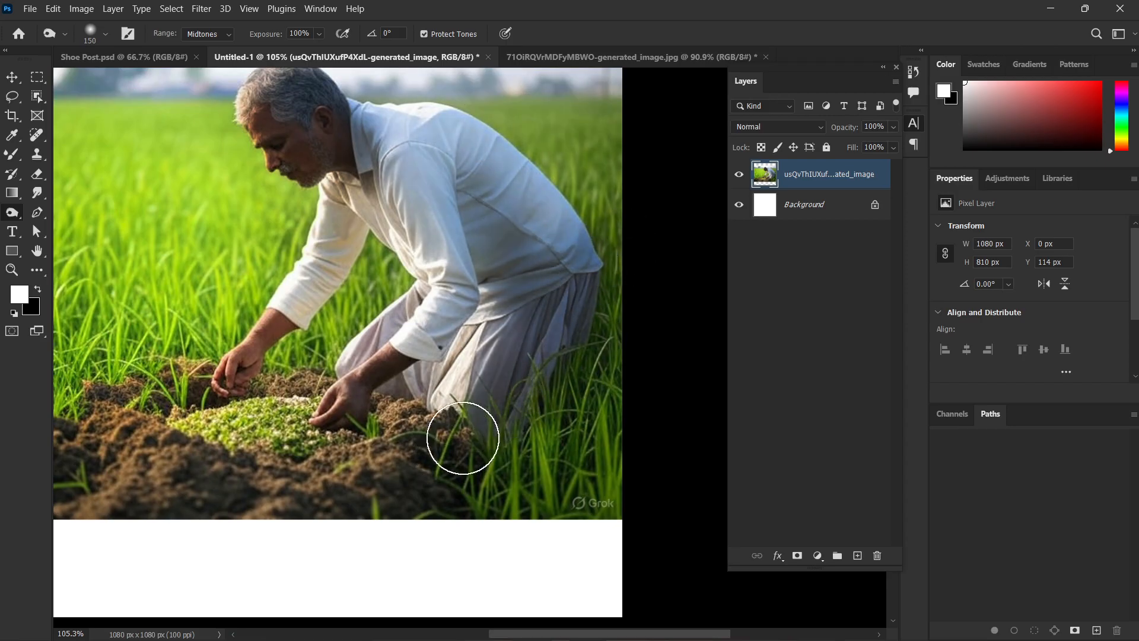
scroll(494, 389, down, 1)
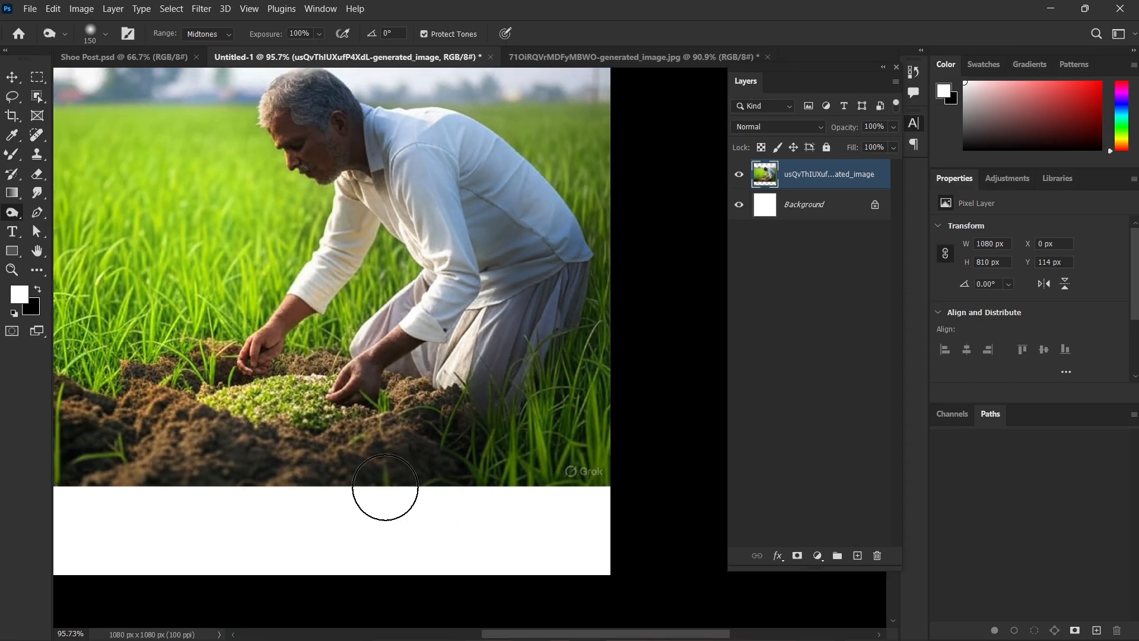
scroll(384, 491, down, 4)
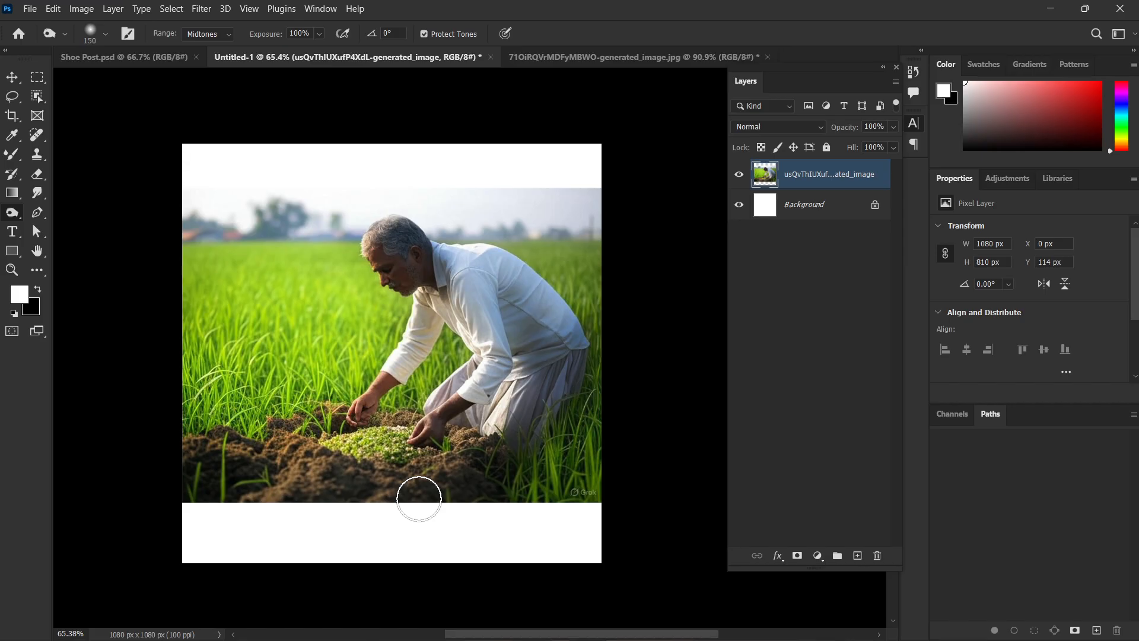
scroll(418, 499, up, 1)
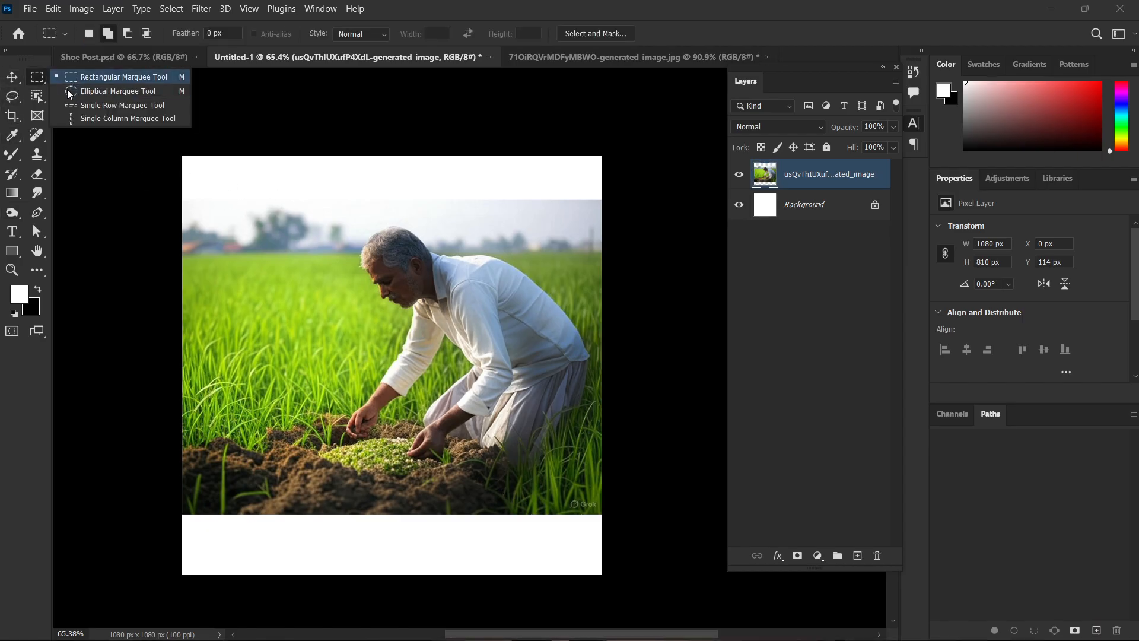
Draw a freehand Lasso selection about 210 × 255 px along the inner side of the farmer's far sleeve and forearm.
click(20, 95)
click(45, 98)
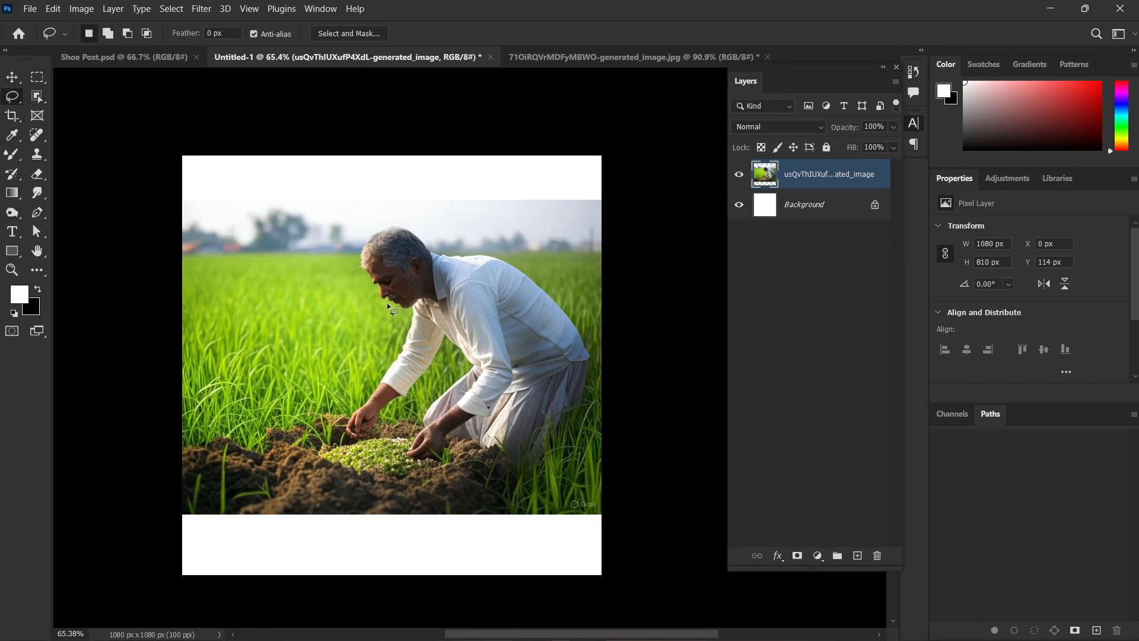
scroll(387, 303, up, 6)
scroll(414, 506, down, 4)
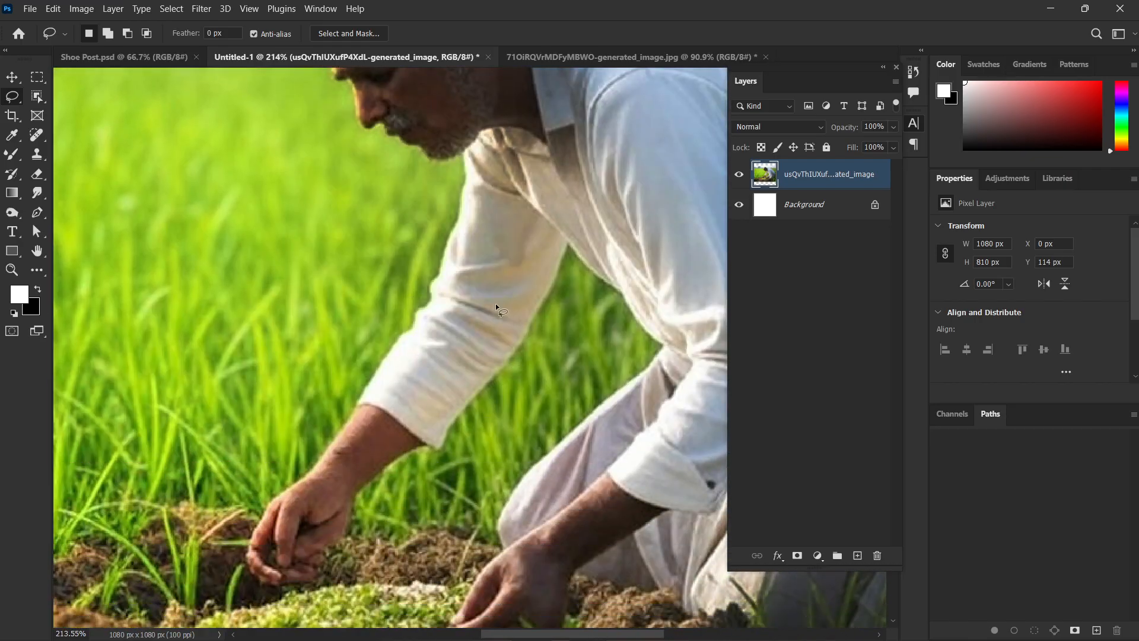
mouse_move(509, 205)
mouse_down()
mouse_move(495, 257)
mouse_move(382, 438)
mouse_up()
mouse_move(495, 450)
mouse_down()
mouse_move(597, 324)
mouse_move(510, 205)
mouse_up()
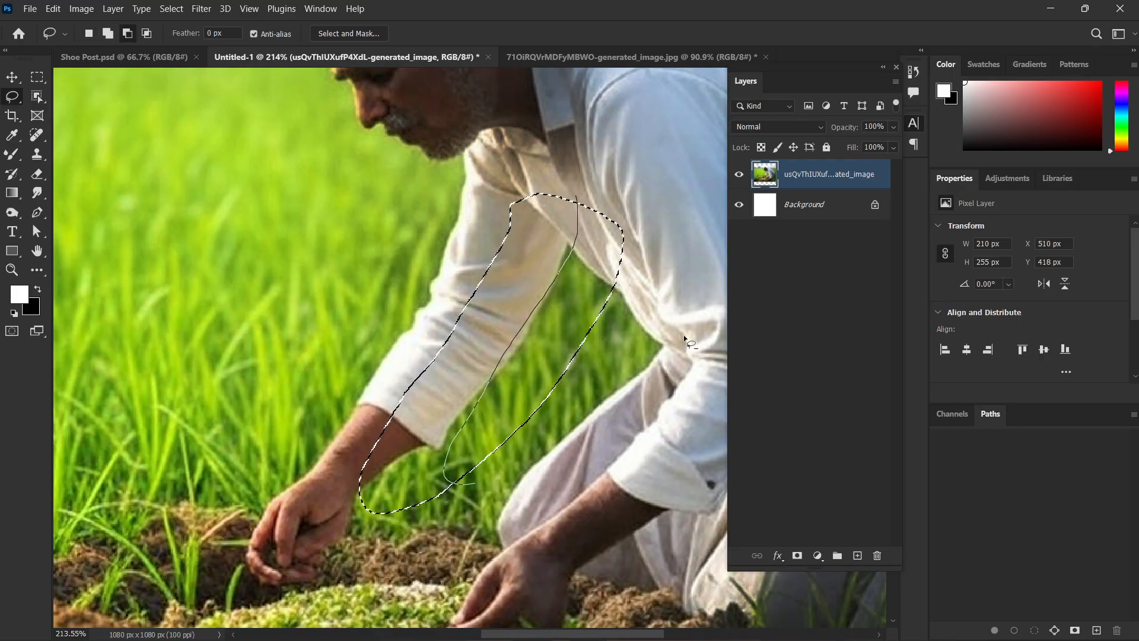
Subtract the grass beside the sleeve and below the wrist from the selection, narrowing it to about 174 × 240 px.
drag(684, 334, 558, 291)
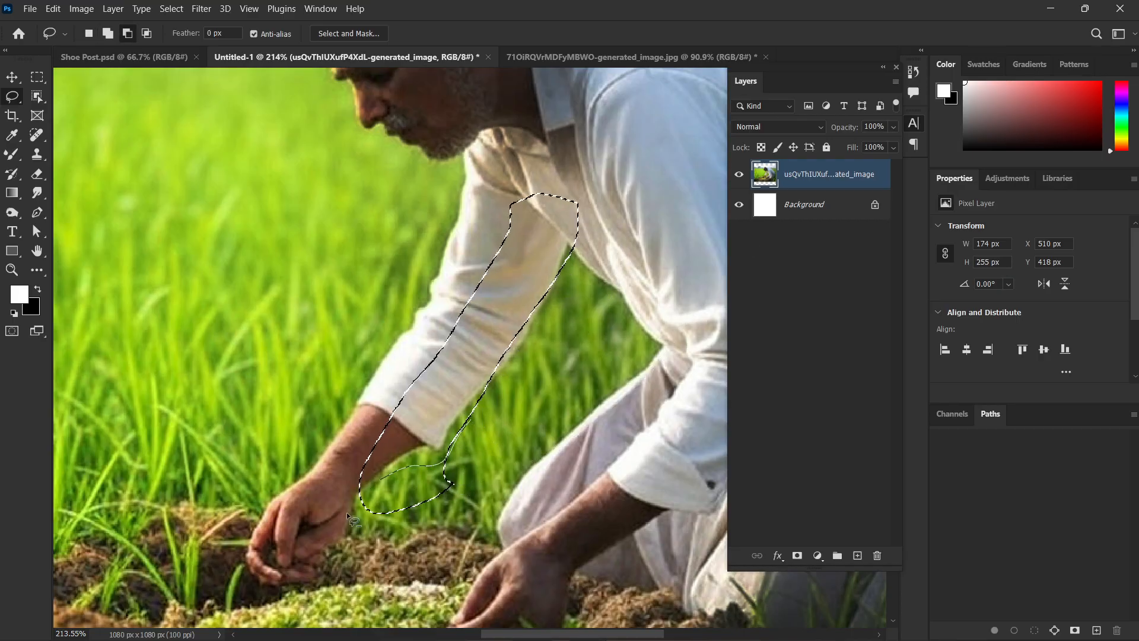
drag(347, 513, 489, 437)
mouse_move(497, 386)
mouse_down()
mouse_move(466, 403)
mouse_move(441, 456)
mouse_move(418, 454)
mouse_up()
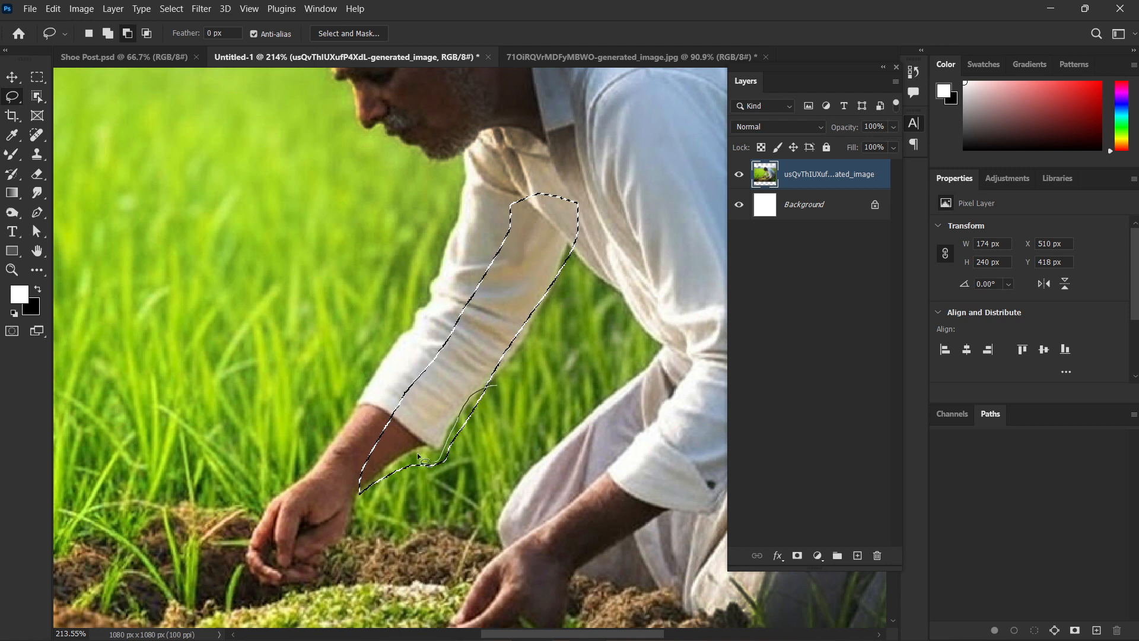
drag(364, 511, 368, 509)
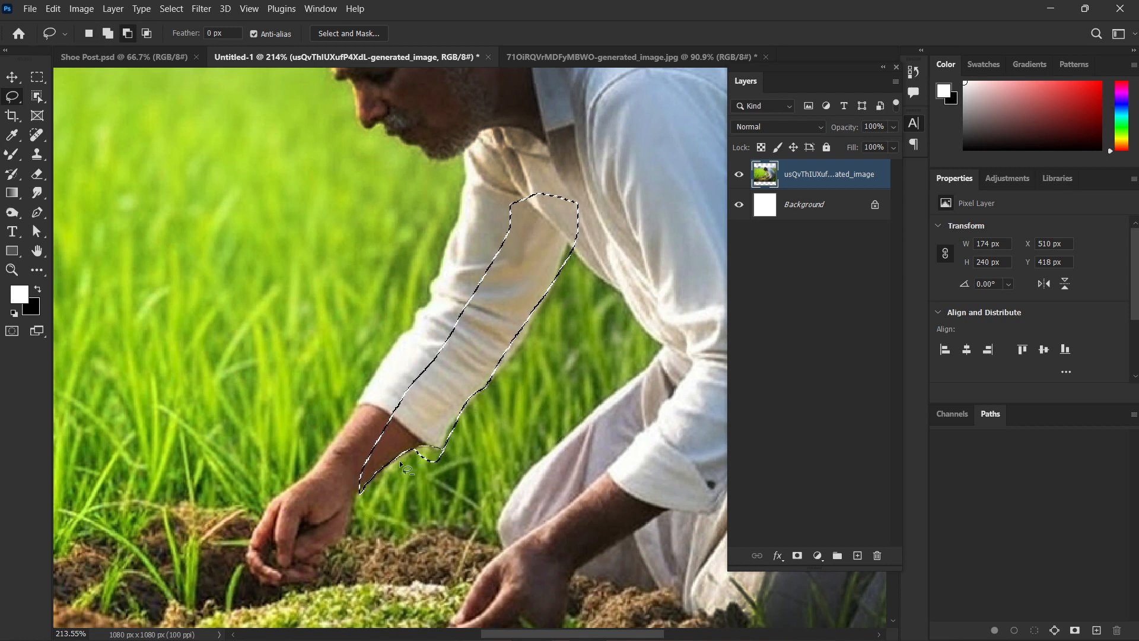
Burn the selected sleeve area with the 150 px brush at 100% exposure, undo the darkening and clear the selection.
click(12, 211)
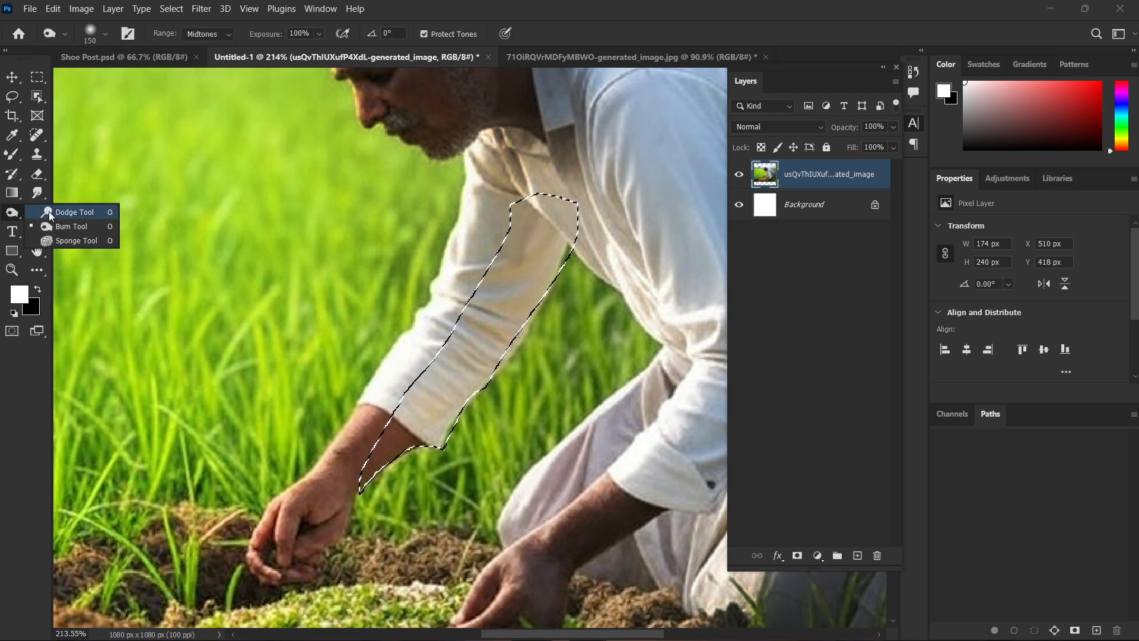
click(70, 227)
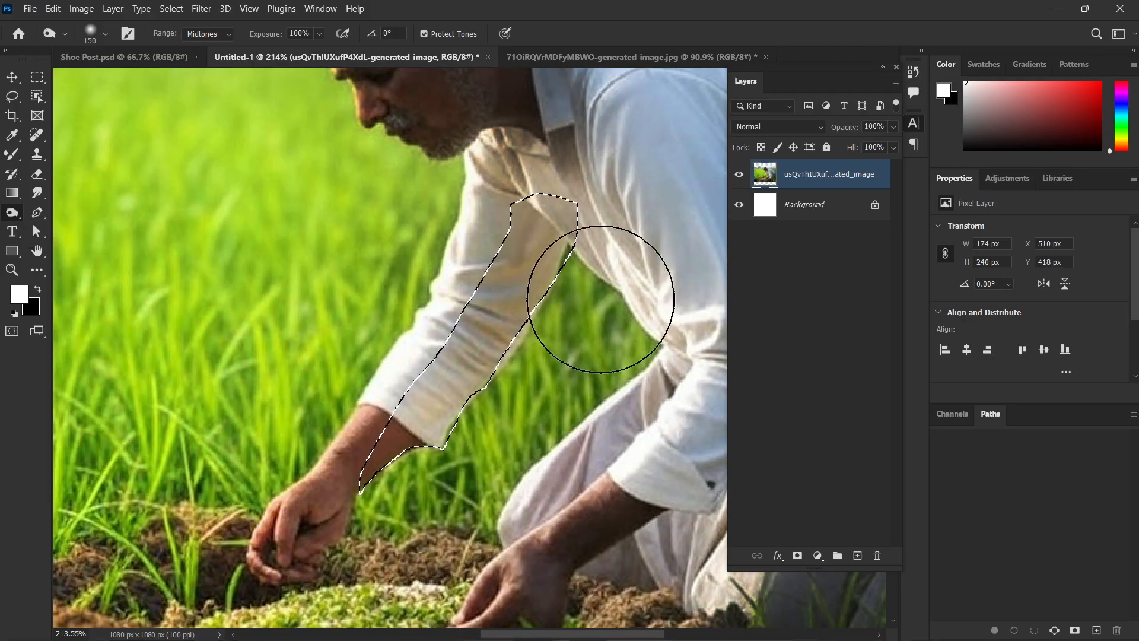
mouse_move(666, 239)
mouse_down()
mouse_move(485, 426)
mouse_move(494, 354)
mouse_move(568, 290)
mouse_move(550, 370)
mouse_move(441, 497)
mouse_move(520, 383)
mouse_move(418, 530)
mouse_move(392, 548)
mouse_up()
key(ctrl+d)
scroll(497, 466, down, 4)
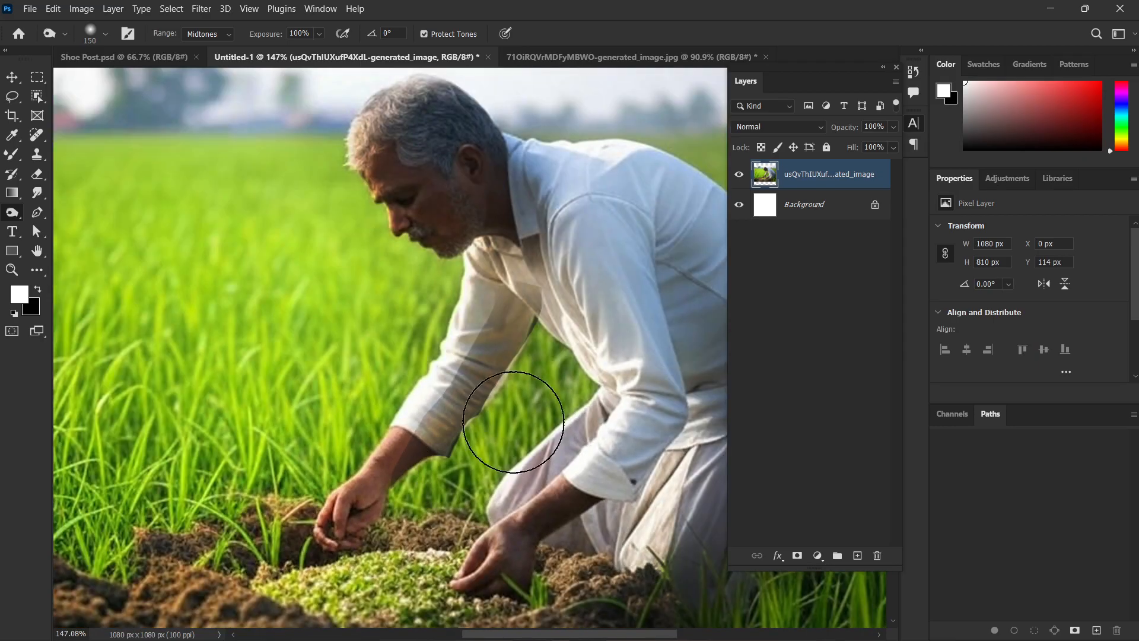
scroll(518, 428, up, 4)
scroll(518, 430, up, 1)
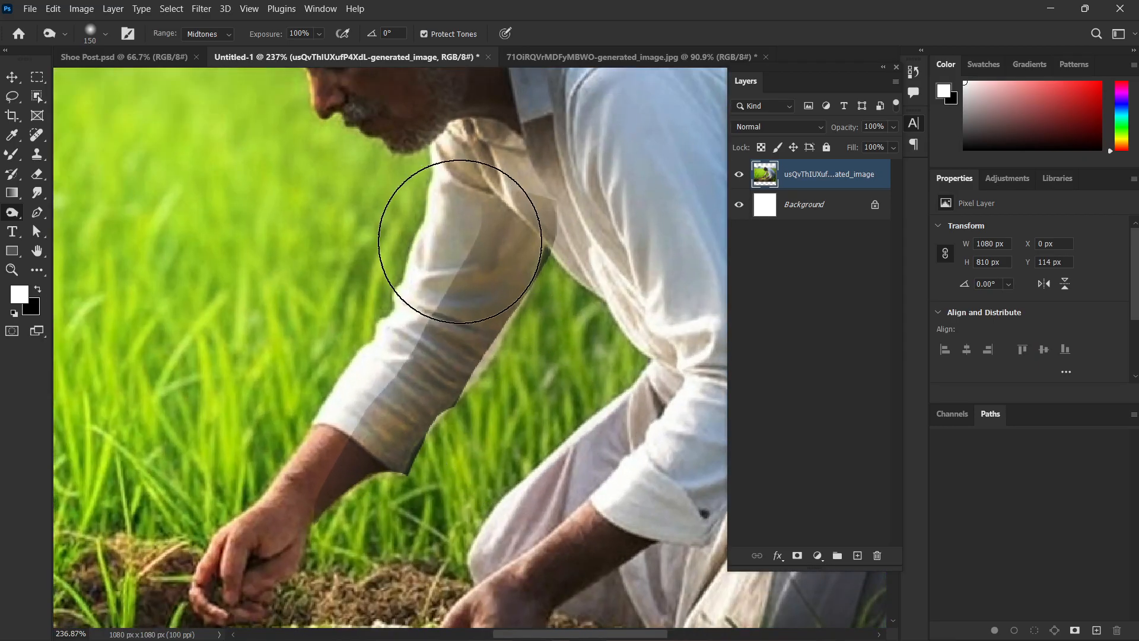
scroll(476, 326, down, 12)
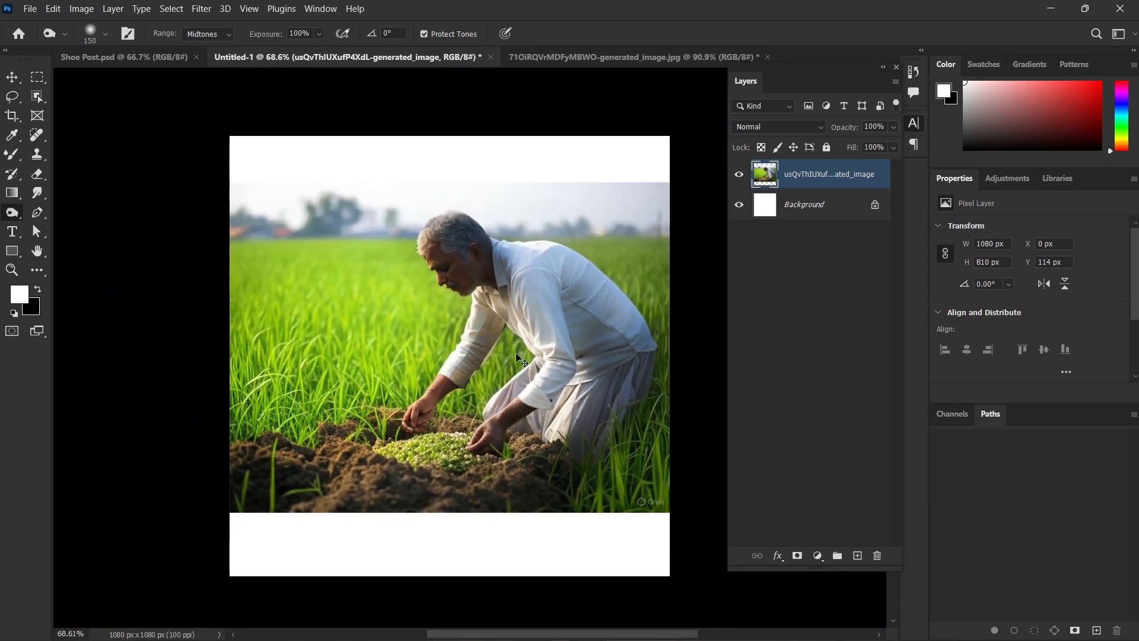
key(ctrl+shift+d)
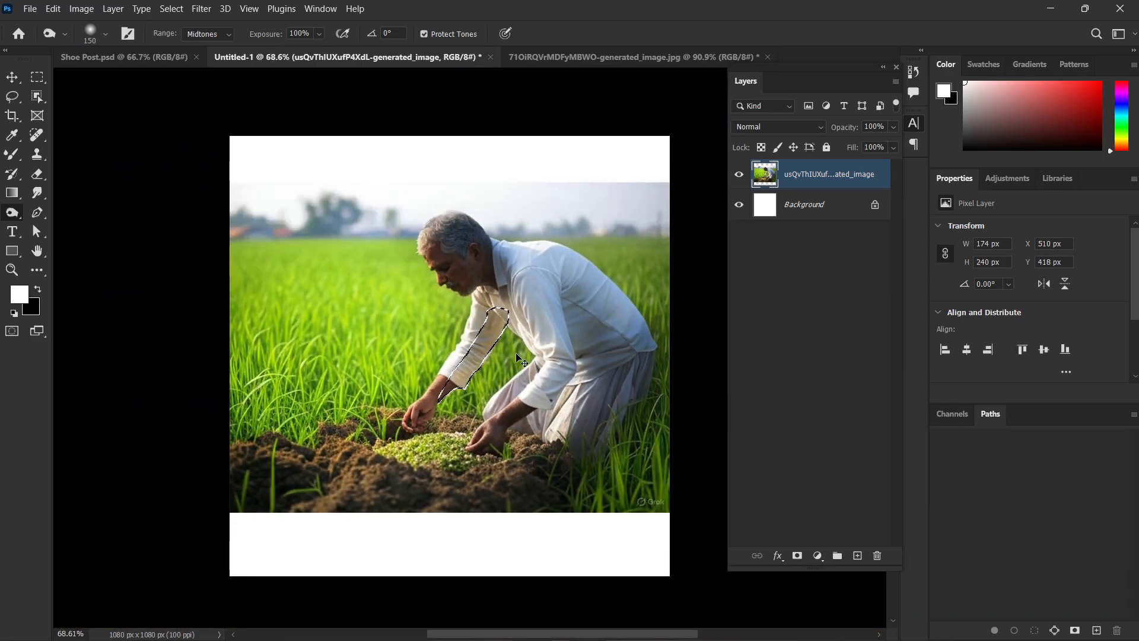
key(ctrl+d)
Reduce the Burn brush to 50 px and darken the inner edge of the farmer's far sleeve and forearm.
scroll(517, 356, up, 7)
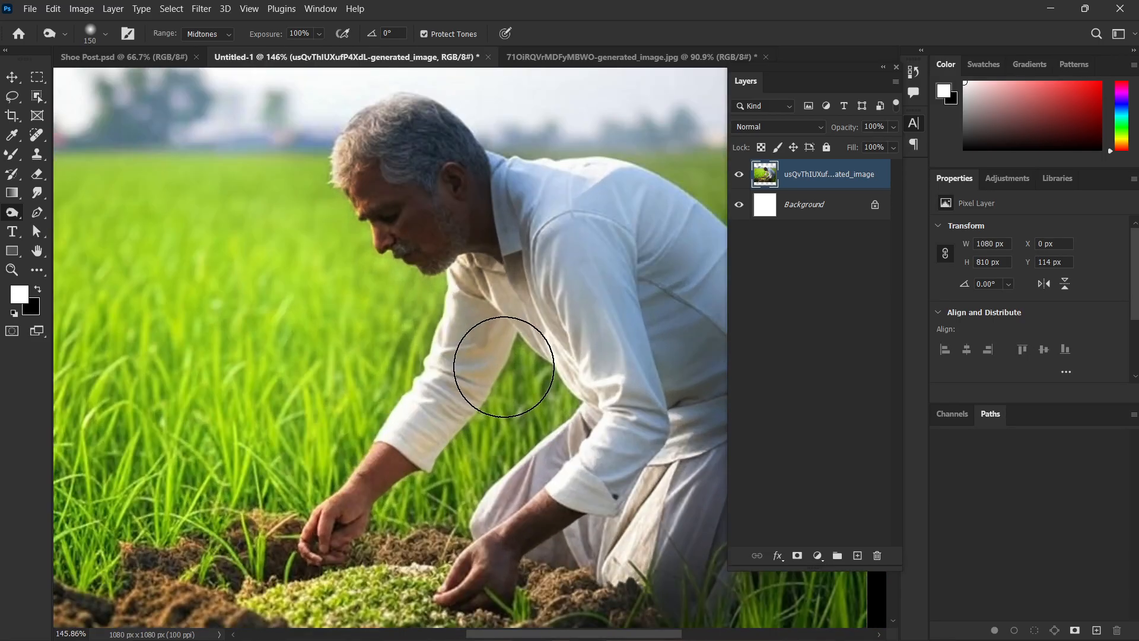
key(bracketleft)
key(bracketleft)
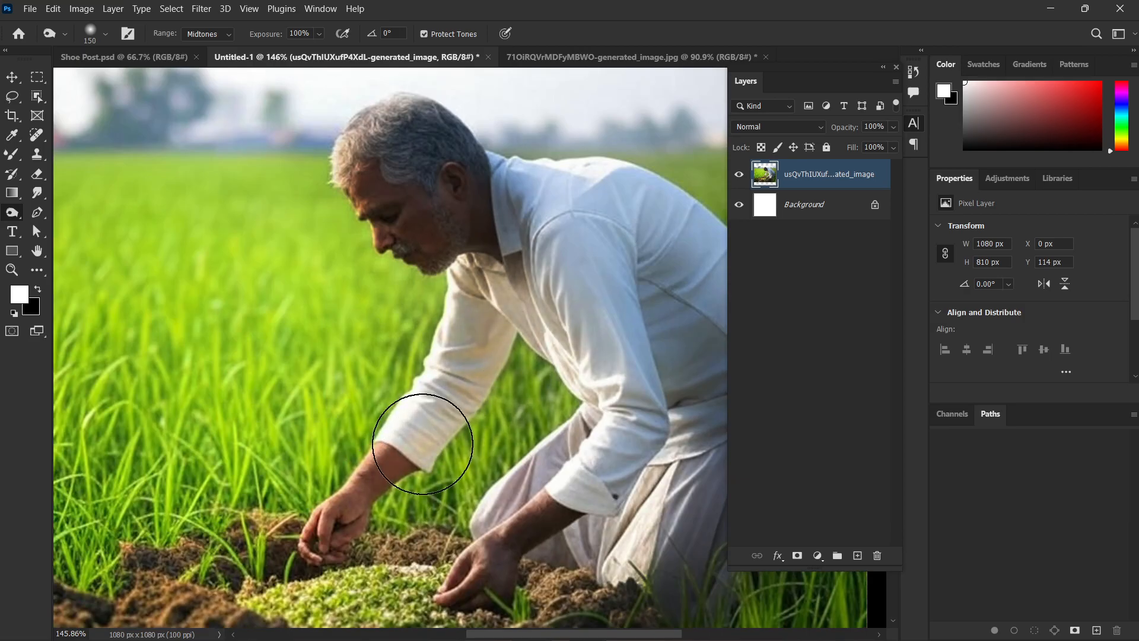
key(bracketleft)
key(bracketleft)
key(bracketleft)
key(bracketleft)
key(bracketleft)
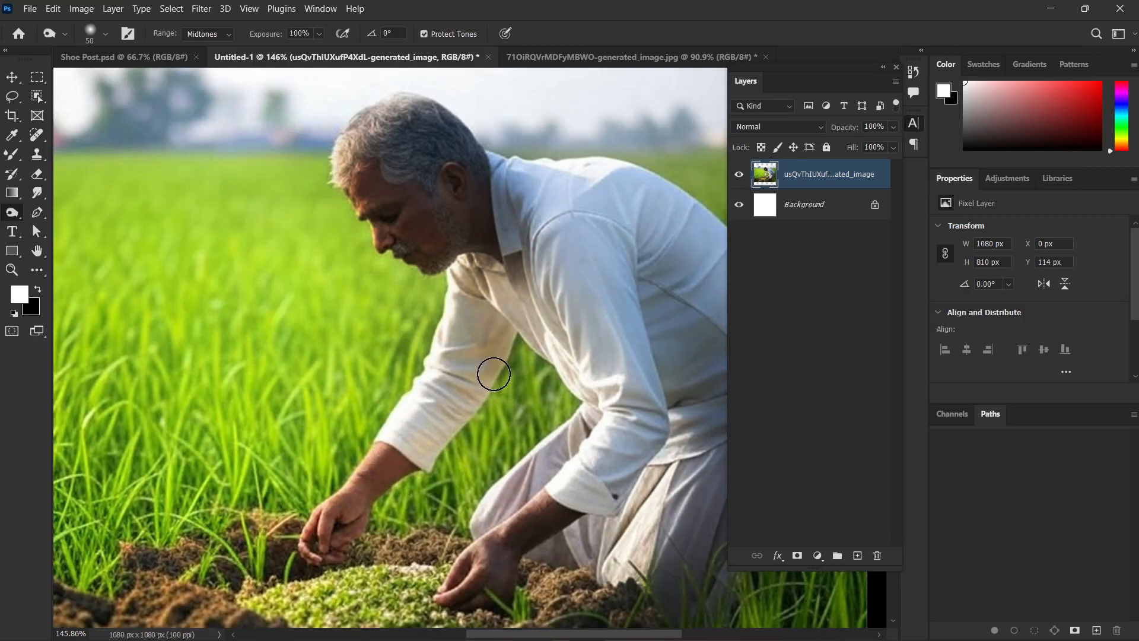
drag(445, 433, 380, 478)
drag(510, 333, 399, 487)
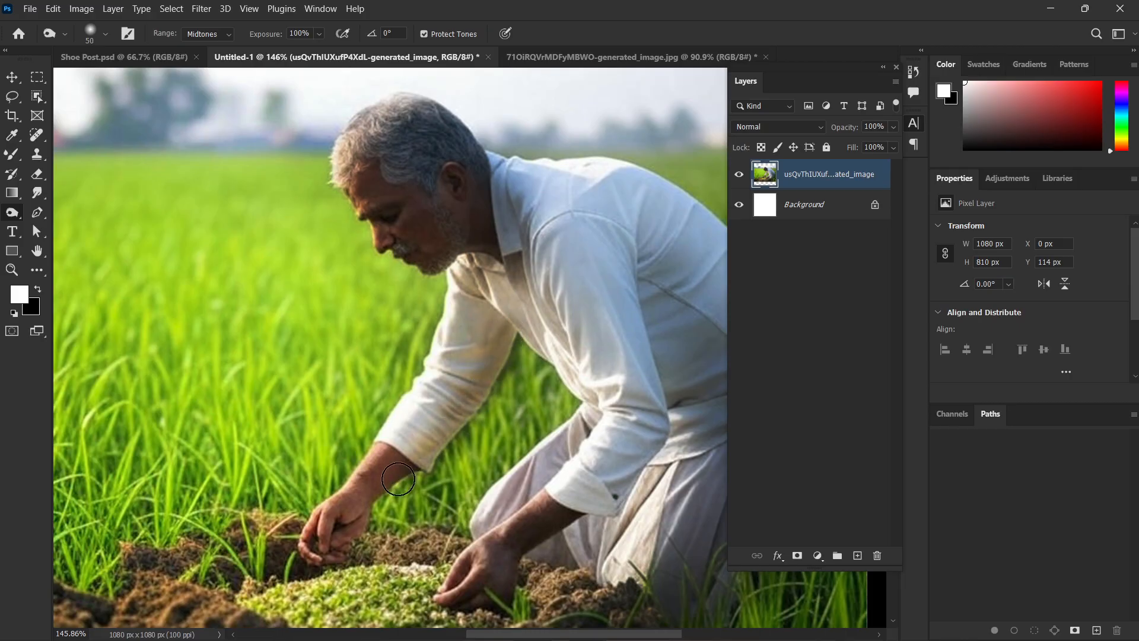
drag(508, 348, 343, 475)
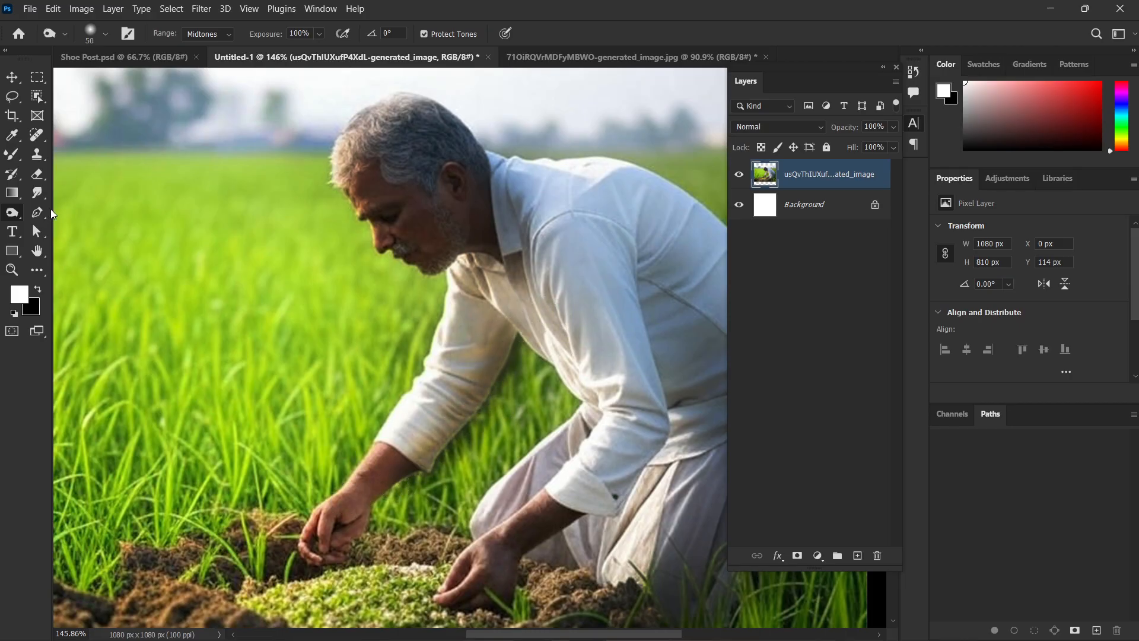
Lighten the grass next to the farmer's far sleeve using the Dodge tool with a 40 px brush.
right_click(8, 218)
click(65, 213)
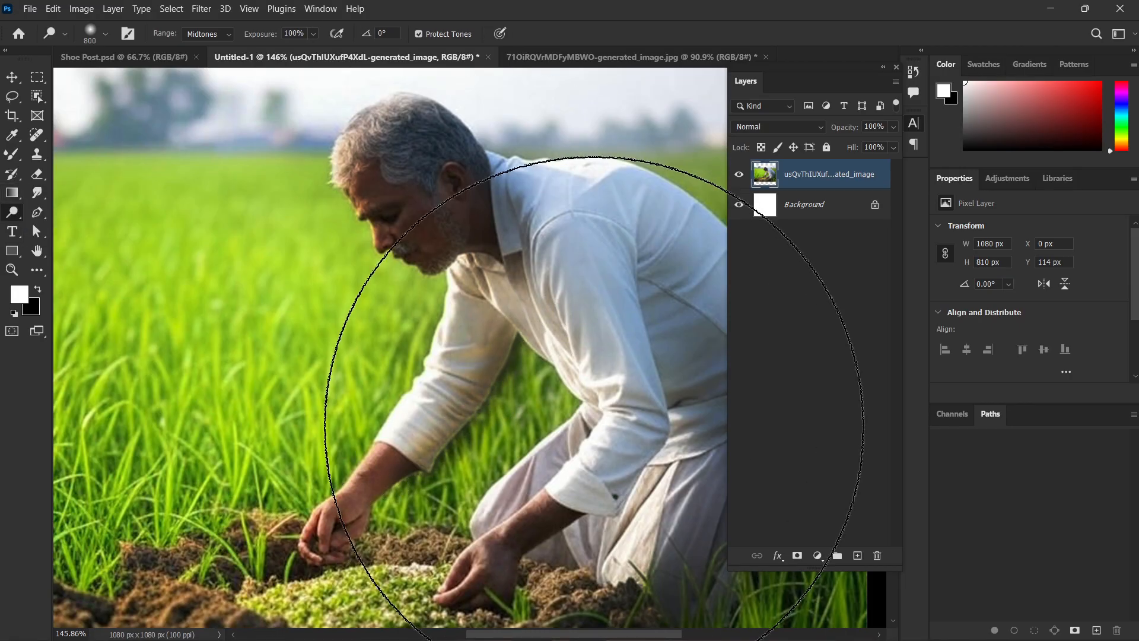
key(bracketleft)
key(bracketleft)
key(bracketleft)
key(bracketleft)
key(bracketleft)
key(bracketleft)
key(bracketleft)
key(bracketleft)
key(bracketleft)
key(bracketleft)
key(bracketleft)
key(bracketleft)
key(bracketleft)
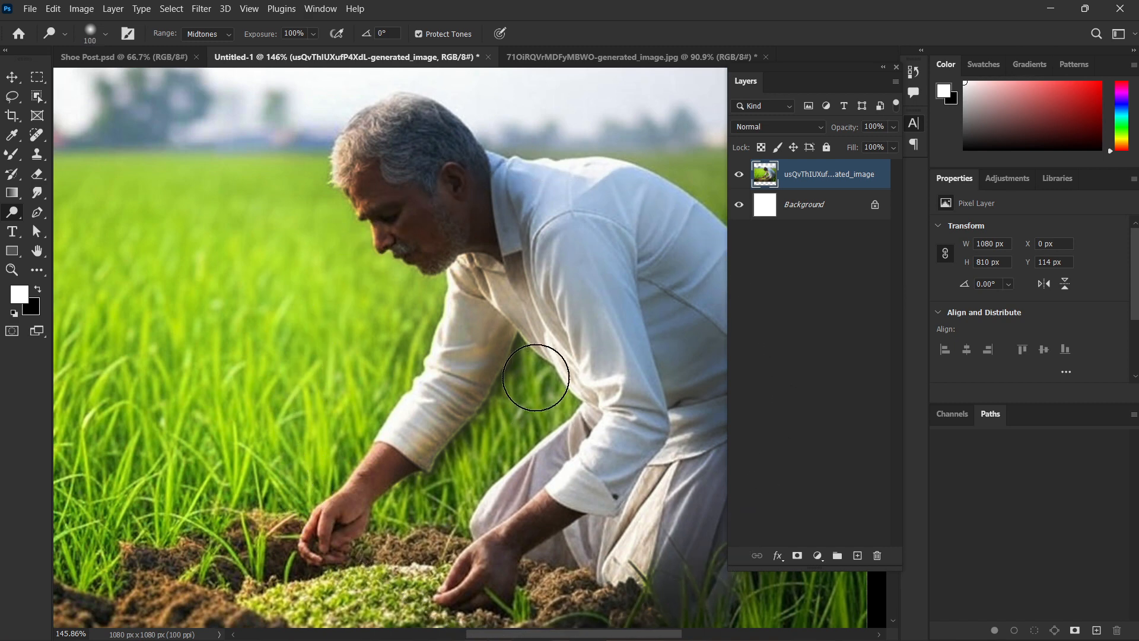
key(bracketleft)
key(bracketleft)
key(bracketleft)
key(bracketleft)
key(bracketleft)
drag(514, 373, 444, 475)
mouse_move(525, 349)
mouse_down()
mouse_move(485, 437)
mouse_move(479, 386)
mouse_up()
scroll(492, 449, down, 10)
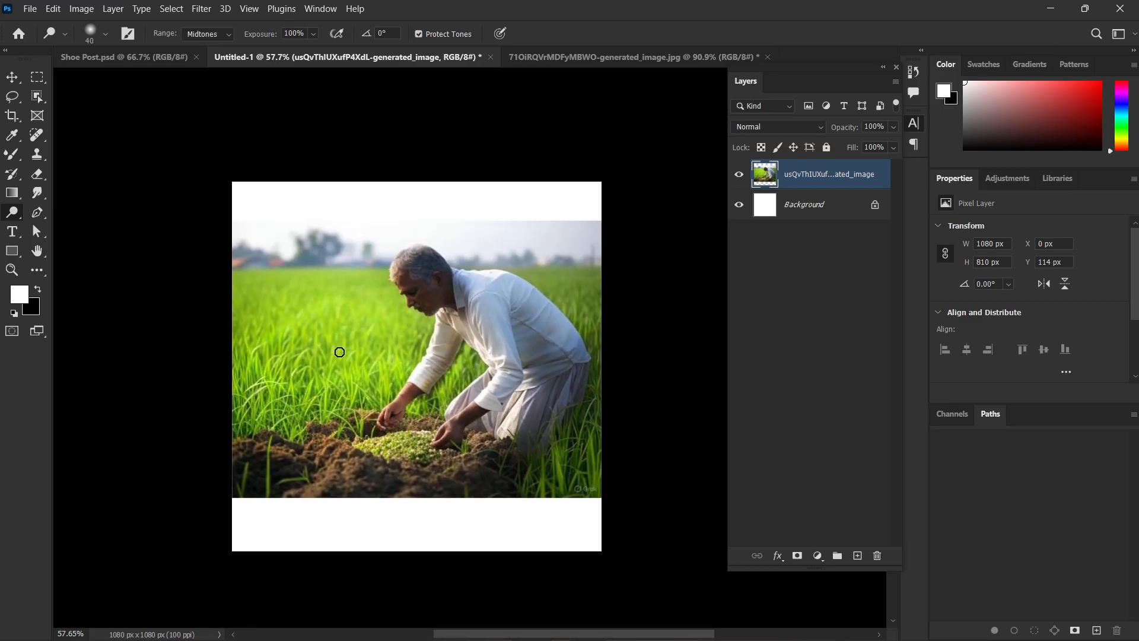
Darken a spot of grass in front of the farmer using the 50 px Burn tool, and undo it.
right_click(12, 212)
click(52, 231)
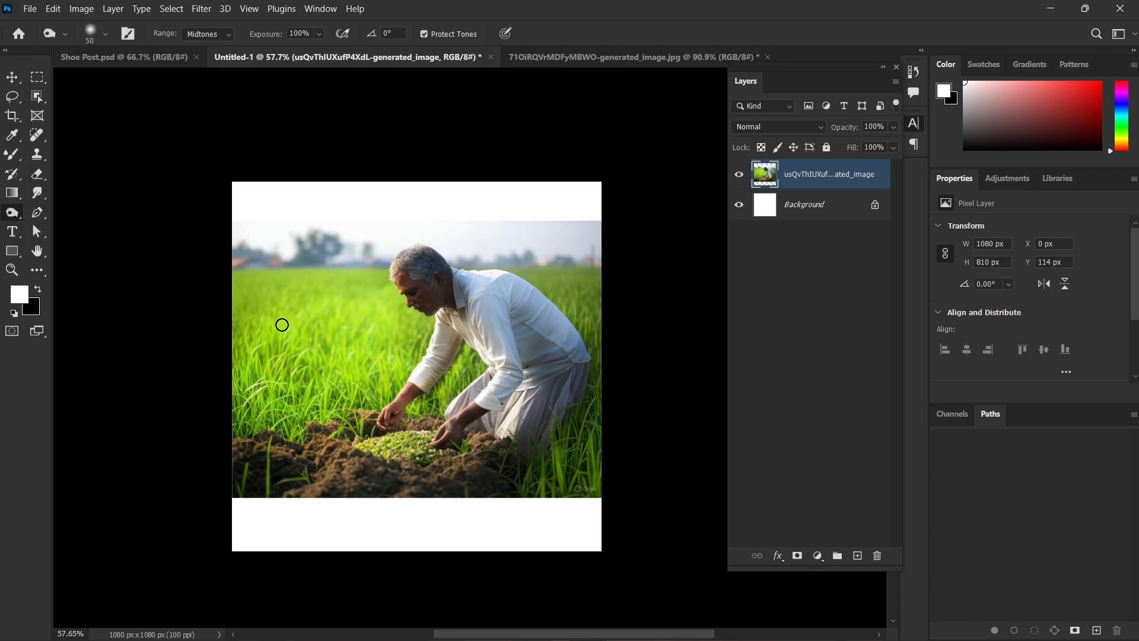
drag(308, 323, 311, 348)
key(ctrl+z)
Draw a loose freeform path across the grass and the farmer with the Freeform Pen tool, and undo it.
click(37, 211)
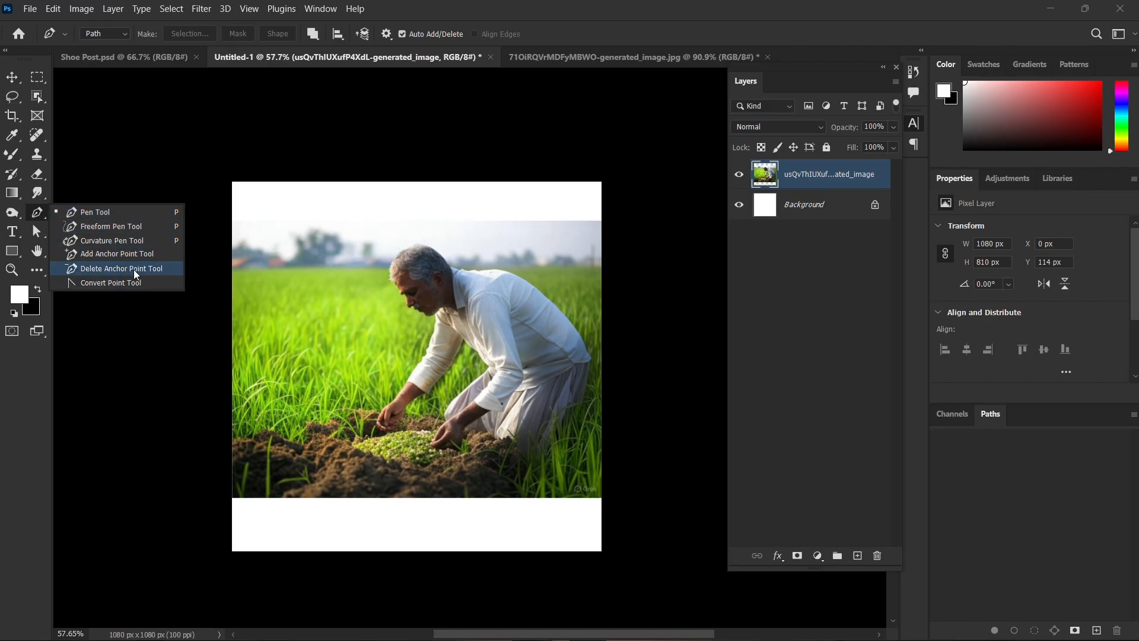
click(109, 227)
mouse_move(310, 240)
mouse_down()
mouse_move(405, 366)
mouse_move(410, 202)
mouse_up()
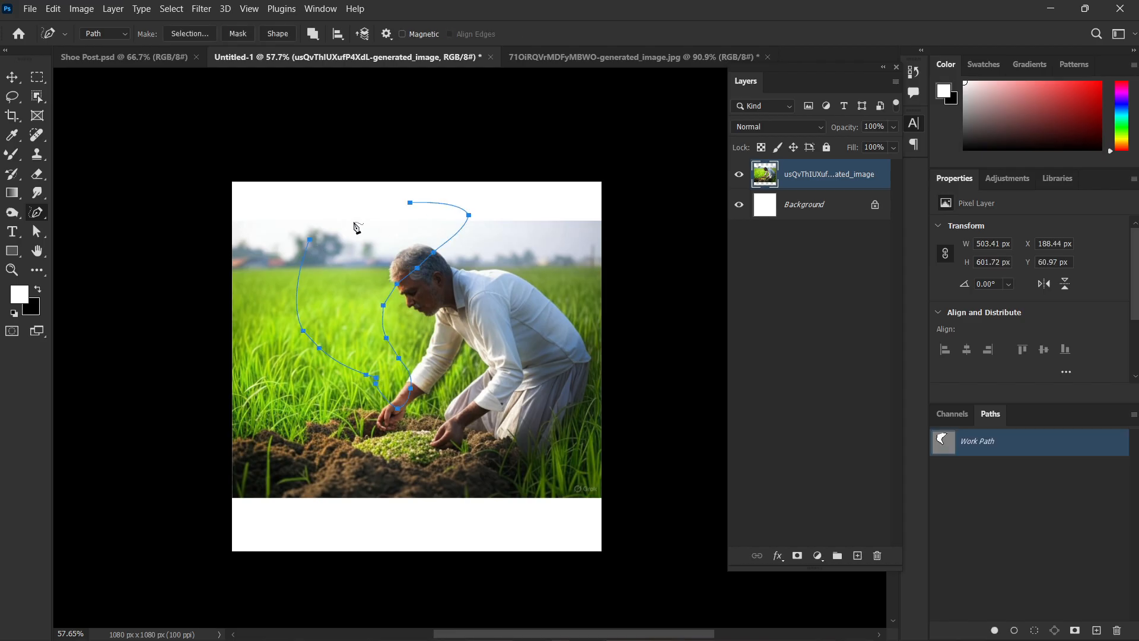
key(ctrl+z)
Draw a closed, double-looping path over the grass and the farmer's head with the Curvature Pen tool.
right_click(37, 212)
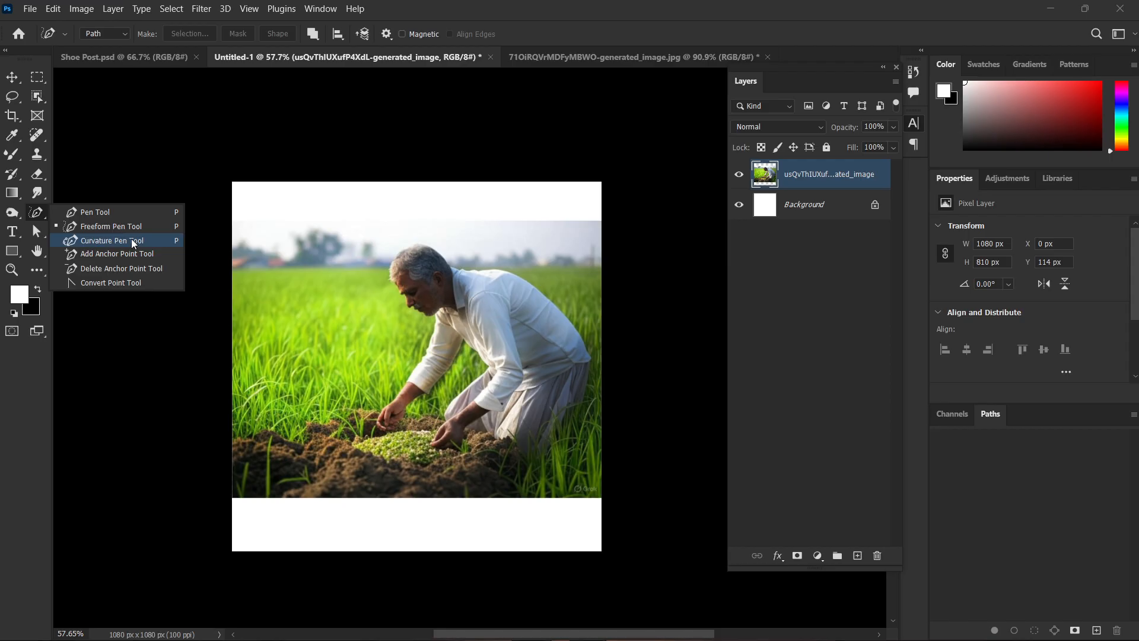
click(133, 243)
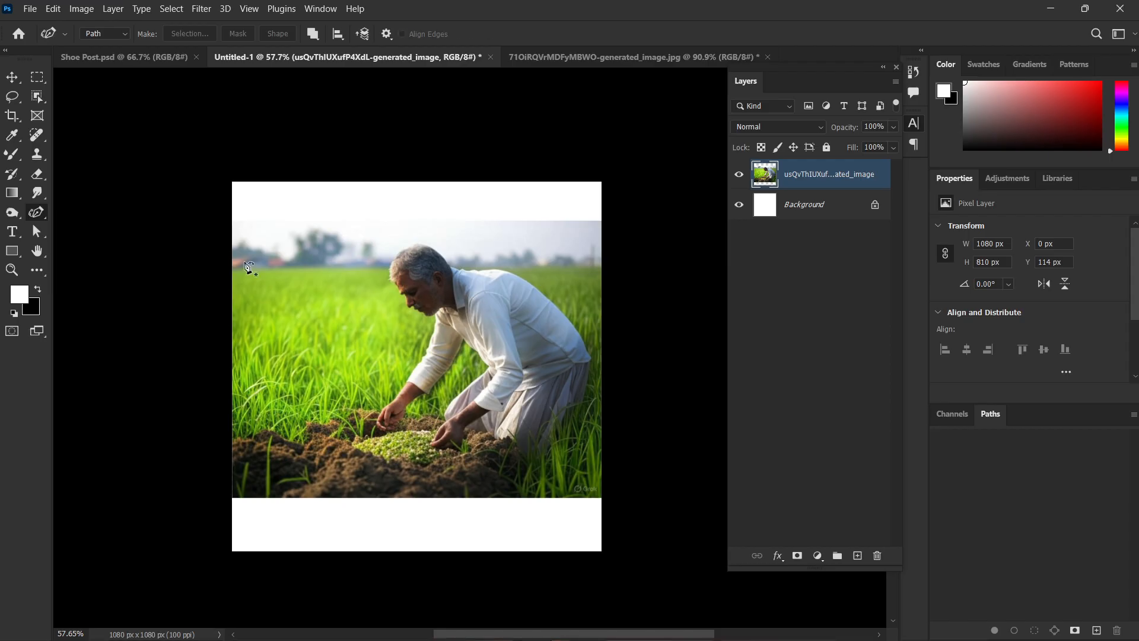
click(282, 242)
click(299, 365)
click(429, 326)
click(472, 253)
click(404, 206)
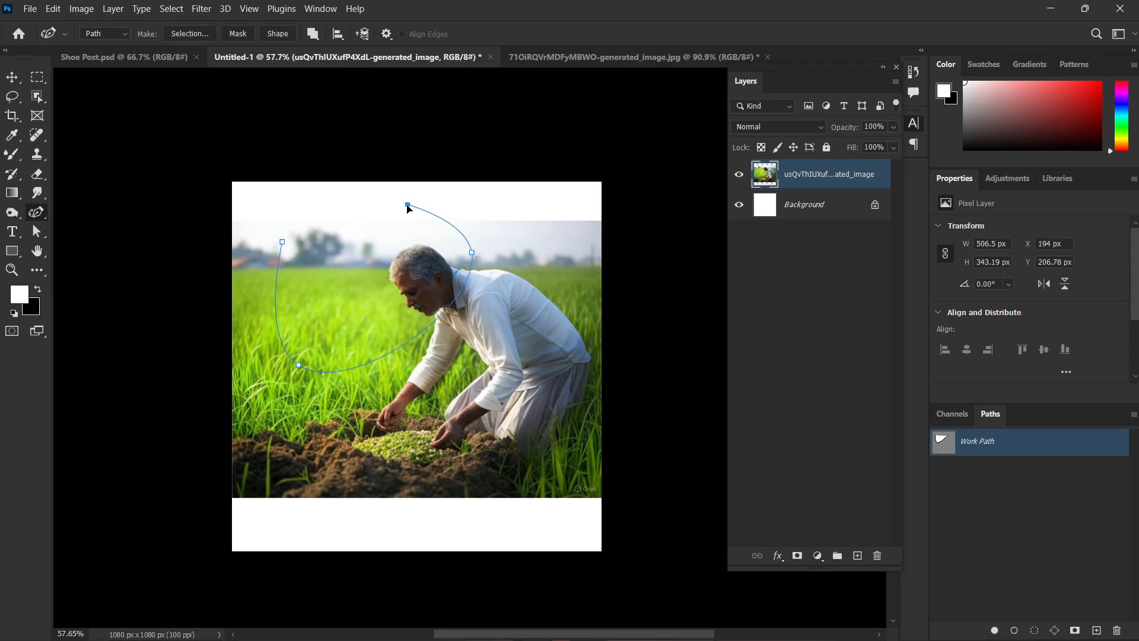
click(307, 283)
click(342, 351)
click(414, 377)
click(421, 260)
click(365, 233)
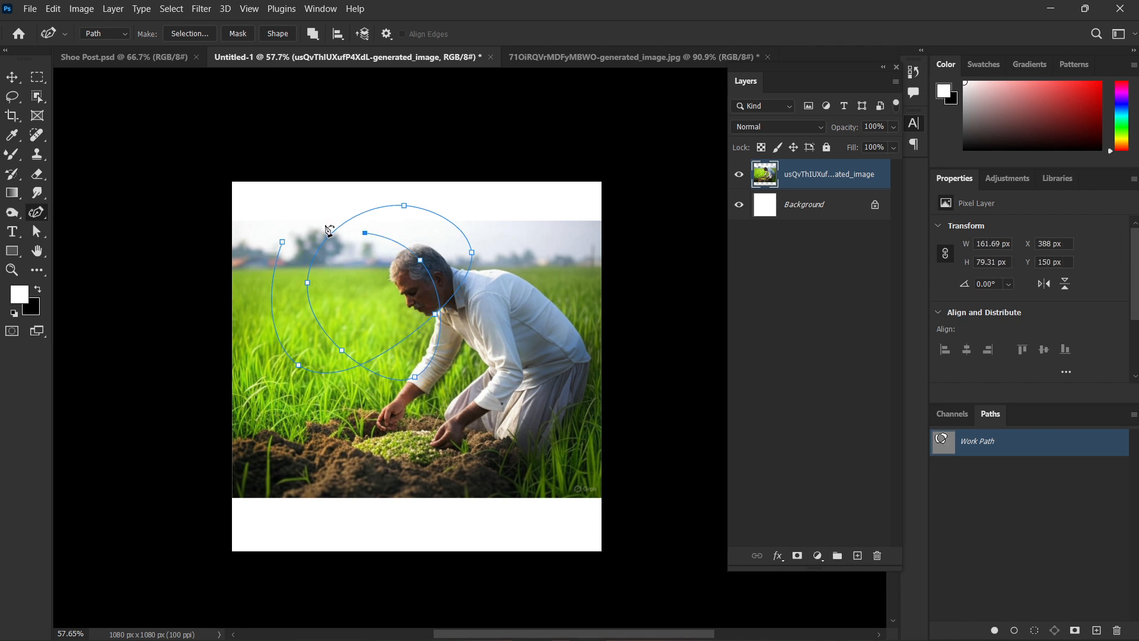
click(282, 242)
Undo the whole curvature path.
key(ctrl+z)
key(ctrl+z)
key(ctrl+z)
key(ctrl+z)
key(ctrl+z)
key(ctrl+z)
key(ctrl+z)
key(ctrl+z)
key(ctrl+z)
key(ctrl+z)
key(ctrl+z)
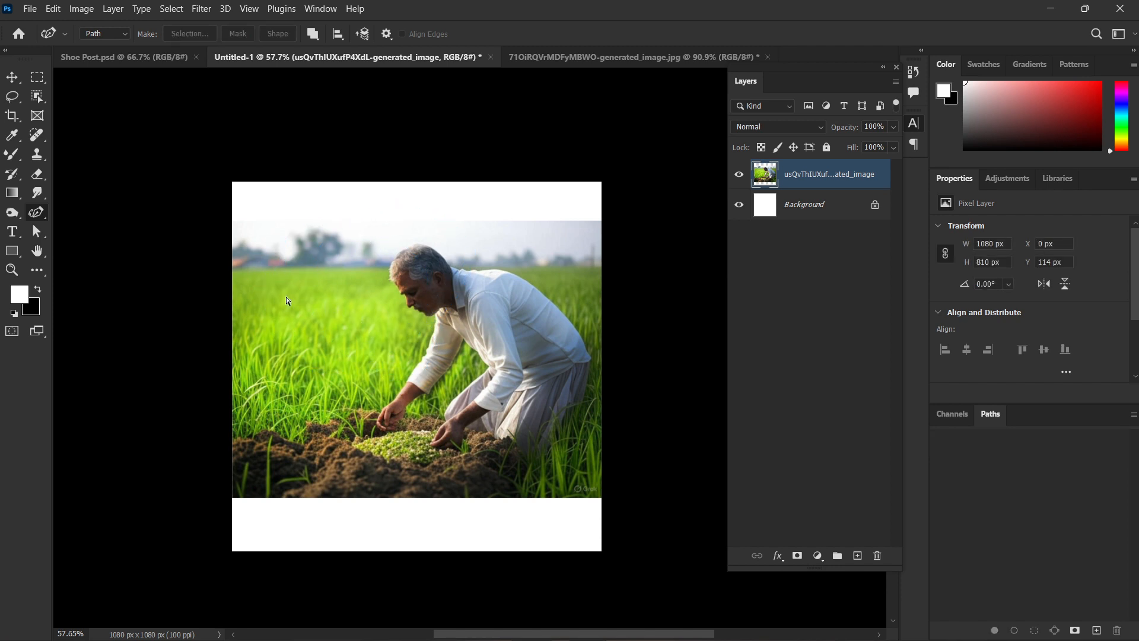
Draw a closed four-point straight-sided path, about 404 × 478 px, in front of the farmer with the Pen tool.
right_click(43, 213)
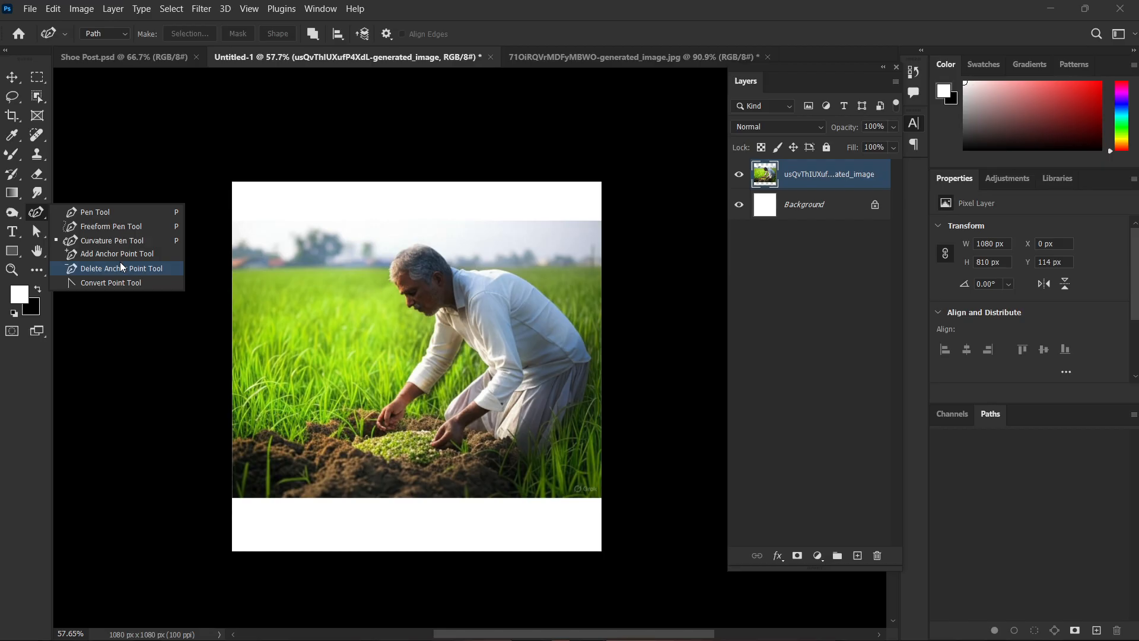
click(143, 283)
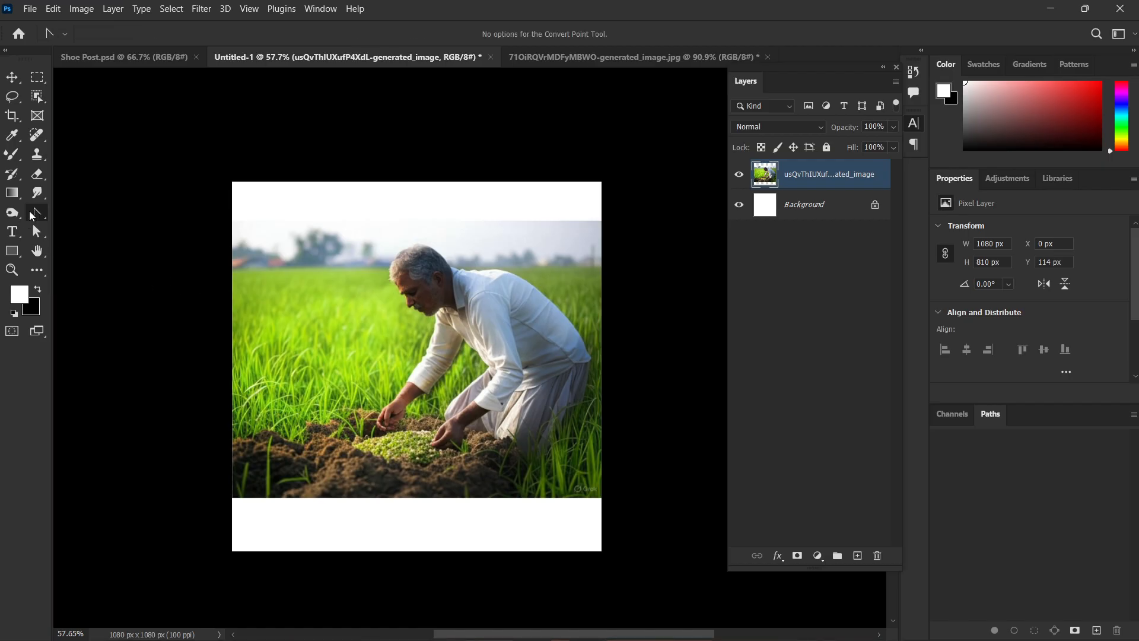
key(p)
click(283, 222)
click(310, 377)
click(421, 305)
click(368, 213)
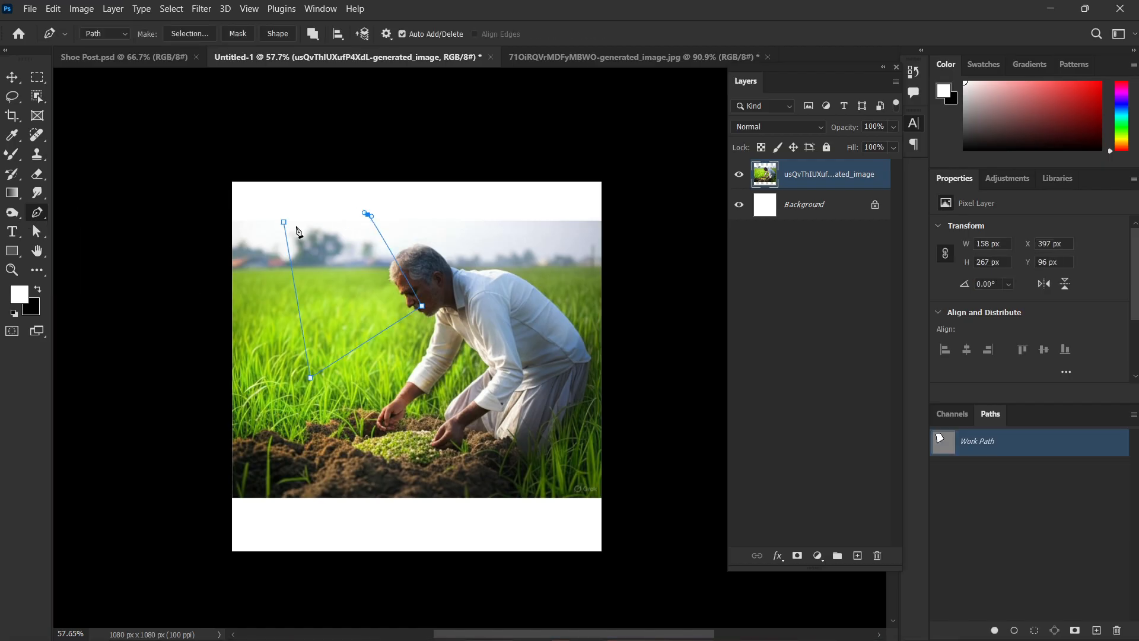
click(283, 223)
Curve the path's lowest corner using the Convert Point tool, and undo the change.
right_click(39, 214)
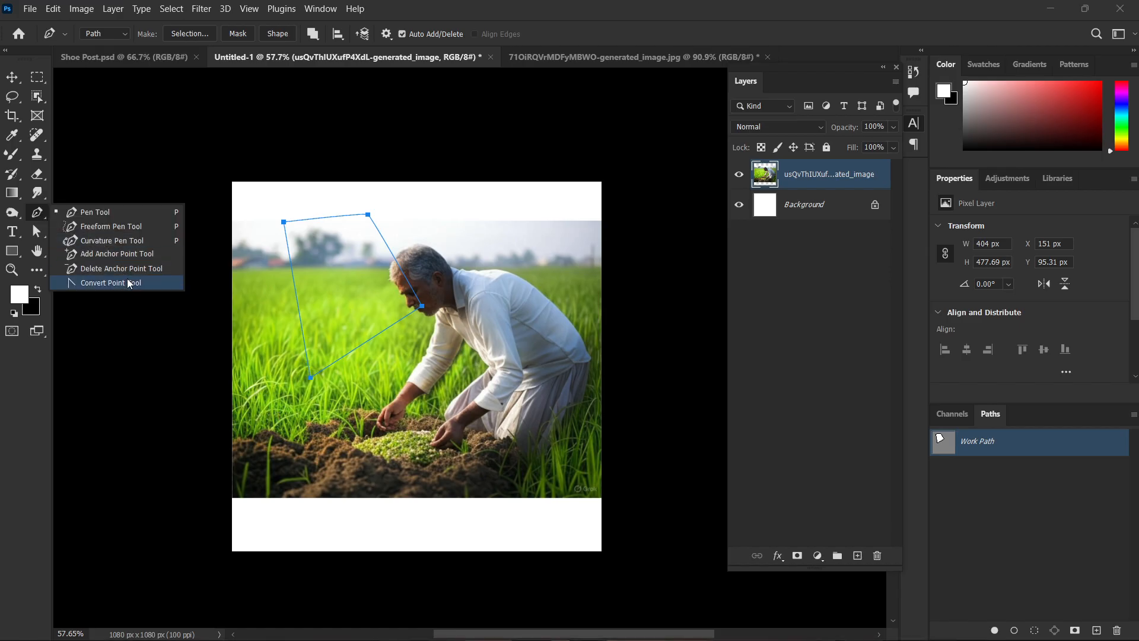
click(127, 279)
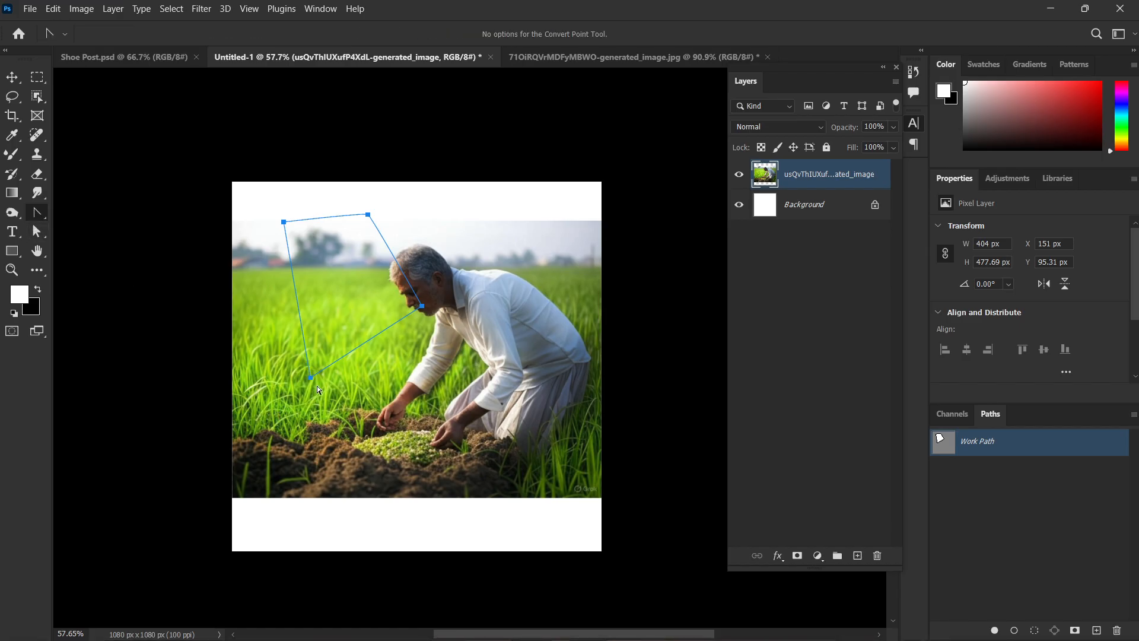
drag(310, 378, 449, 393)
key(ctrl+z)
Add an anchor point near the lowest corner of the path with the Pen tool, and undo it.
click(36, 215)
click(89, 211)
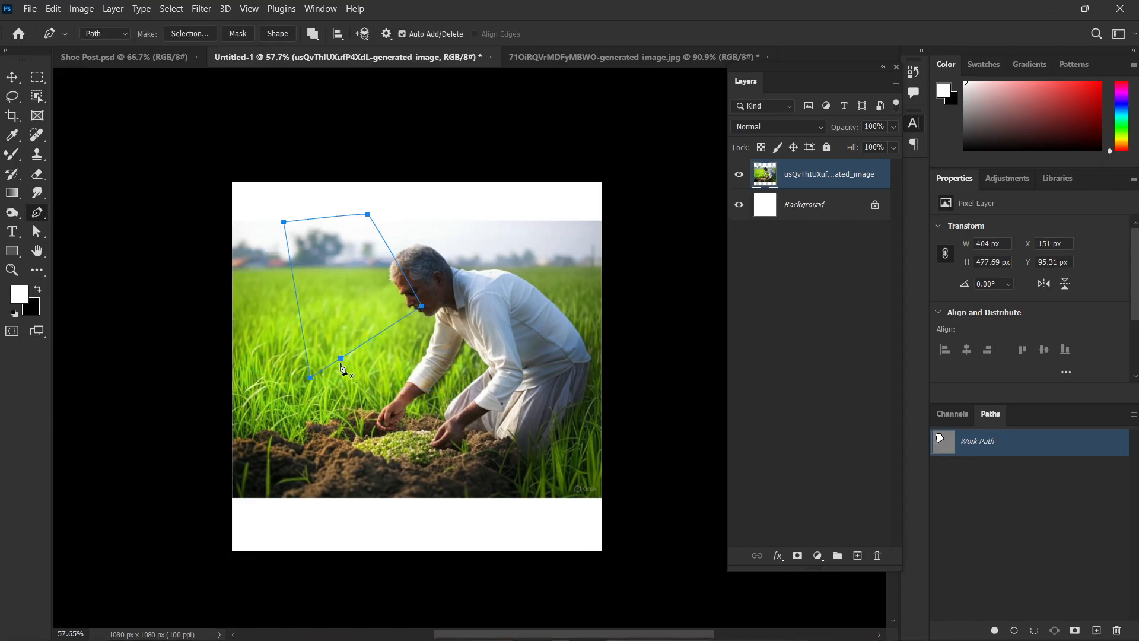
click(331, 365)
key(ctrl+z)
Pull curve handles out of the path's lowest anchor with the Pen tool, undo the curve and dismiss the path from the canvas.
drag(311, 378, 449, 398)
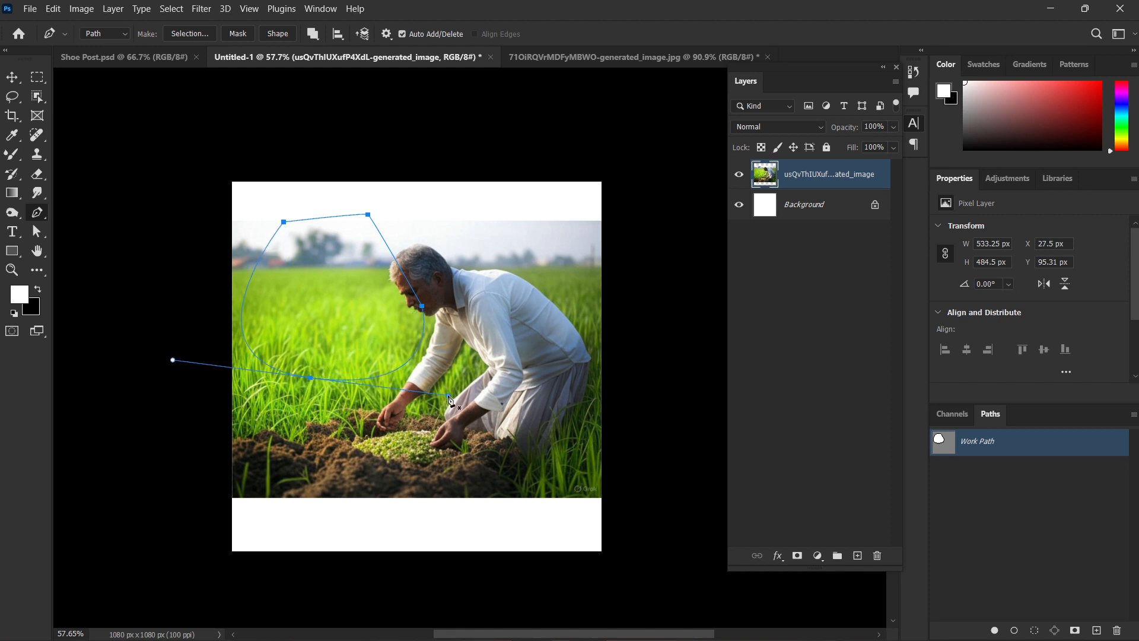
key(ctrl+z)
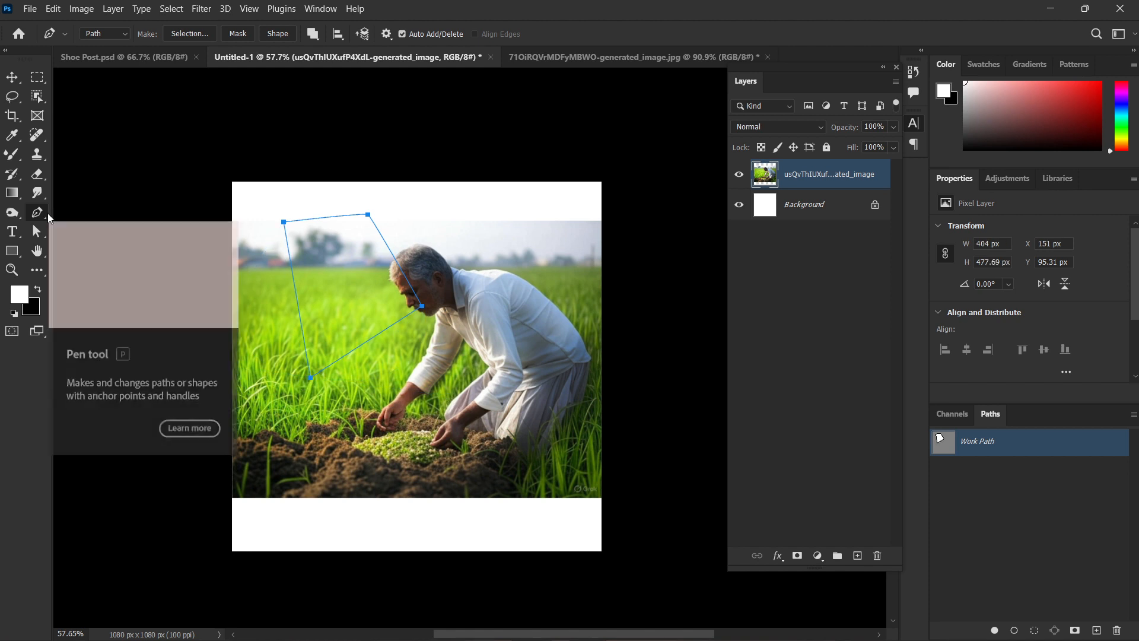
key(Return)
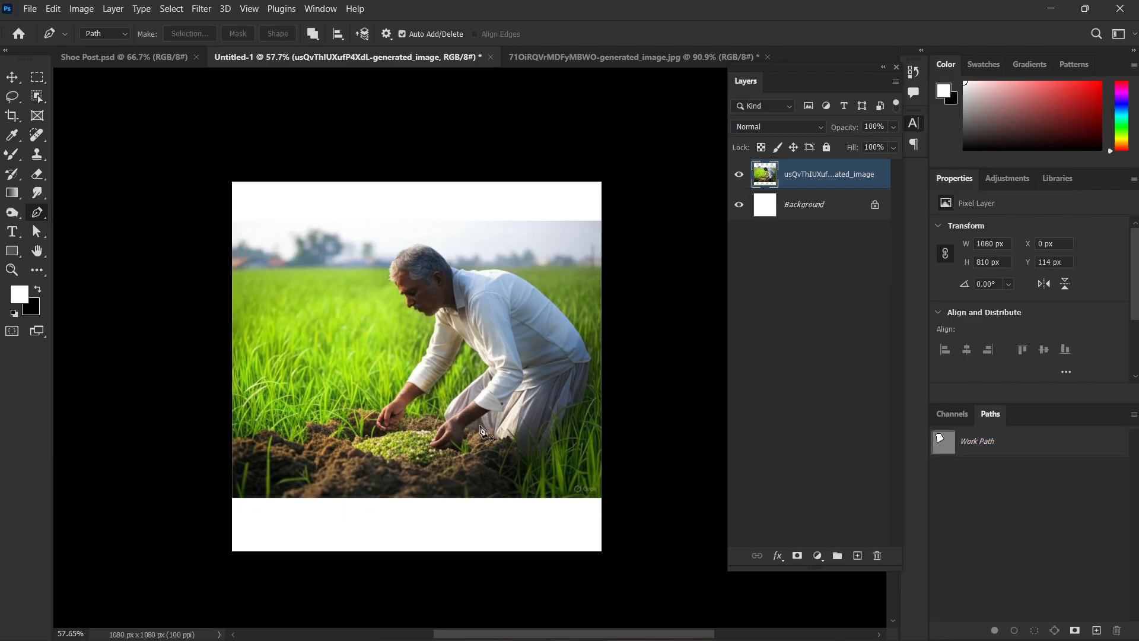
Switch through the Type, Path Selection, Direct Selection and Rectangle tools.
click(18, 232)
click(38, 232)
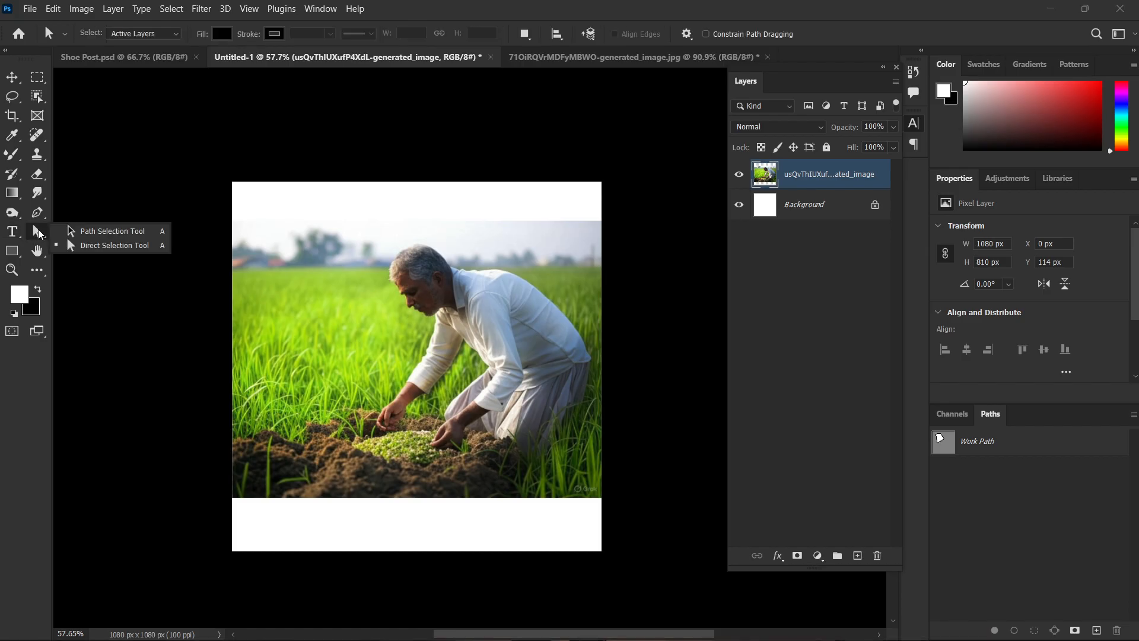
click(109, 235)
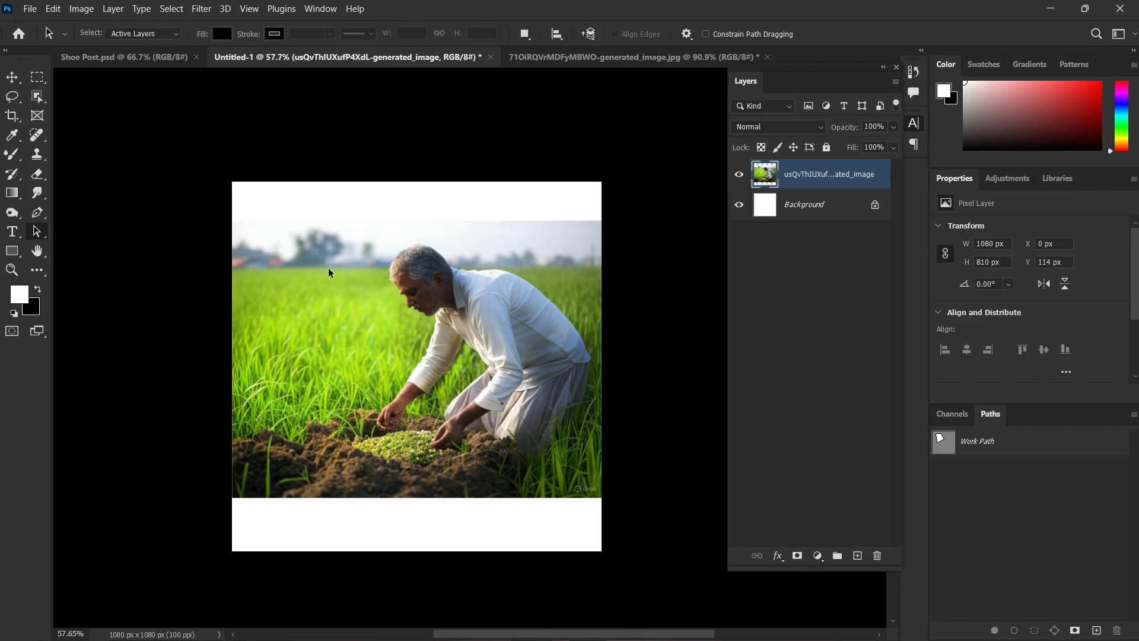
click(40, 233)
click(76, 245)
click(15, 251)
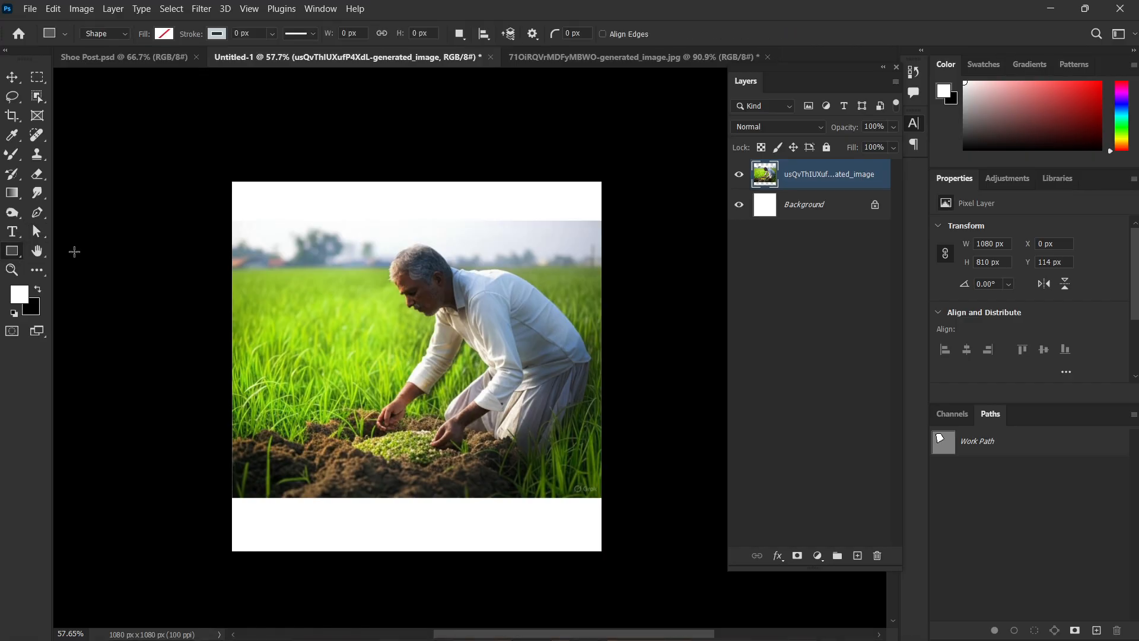
Pan the canvas slightly with the Hand tool.
click(37, 253)
right_click(37, 251)
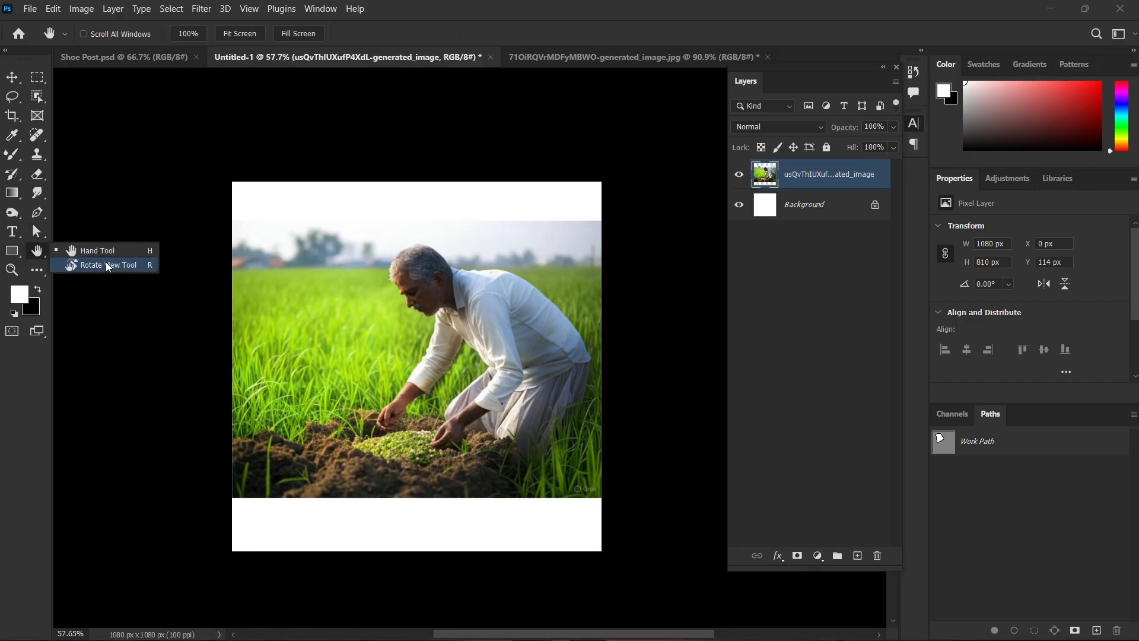
click(103, 252)
mouse_move(428, 344)
mouse_down()
mouse_move(368, 138)
mouse_move(501, 285)
mouse_move(302, 318)
mouse_move(411, 355)
mouse_up()
Rotate the canvas view to -113° with the Rotate View tool, and reset the view to 0°.
right_click(40, 254)
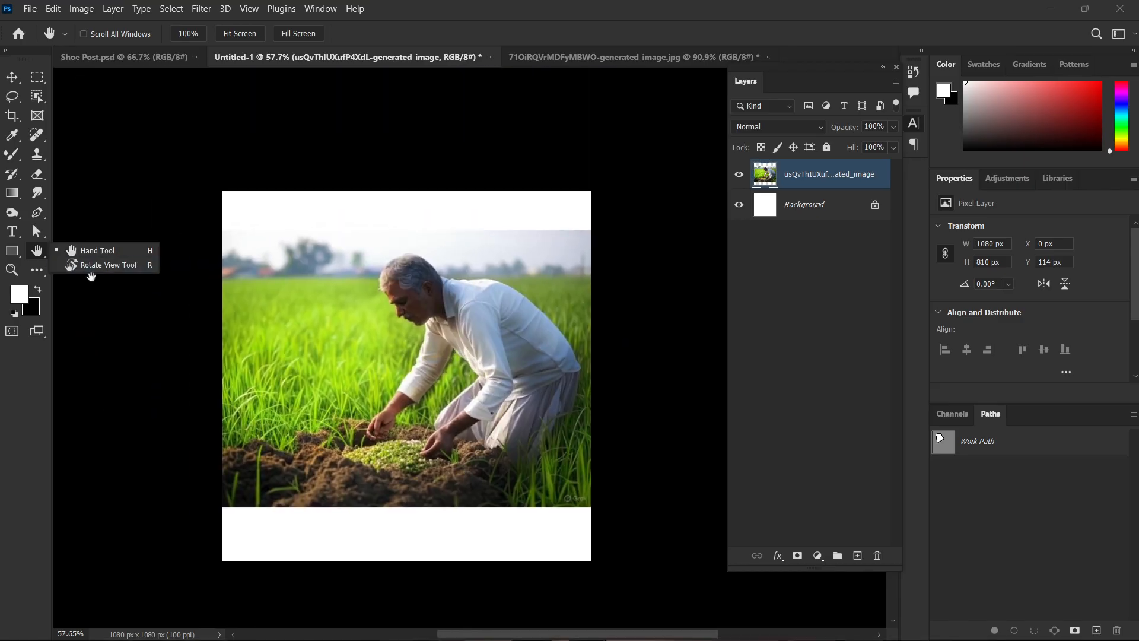
click(90, 265)
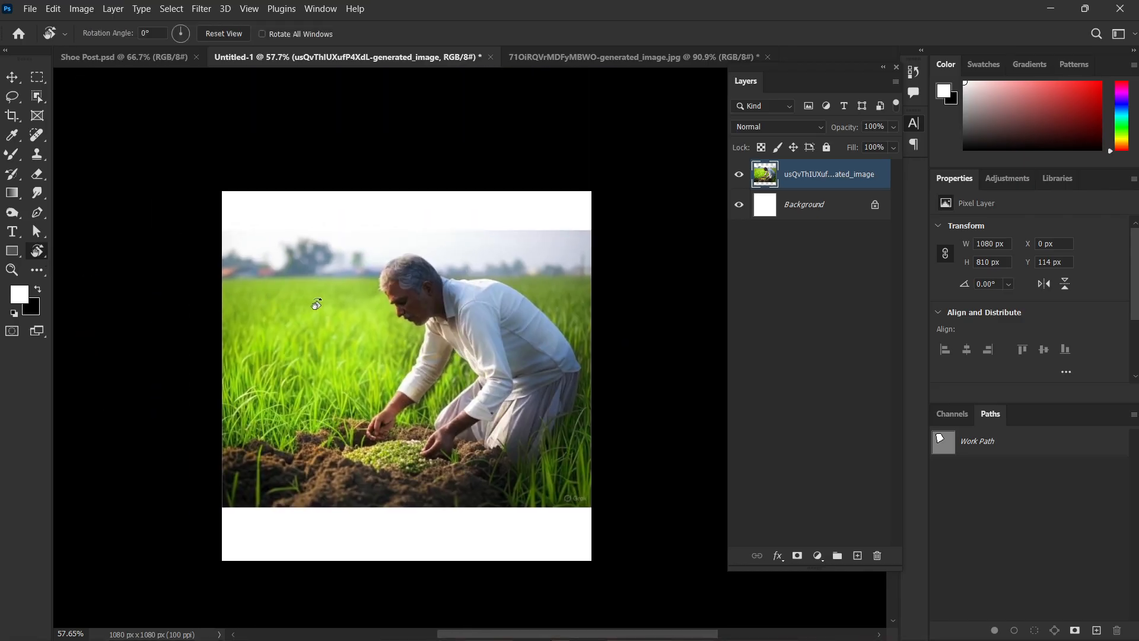
scroll(505, 333, down, 1)
scroll(525, 327, down, 1)
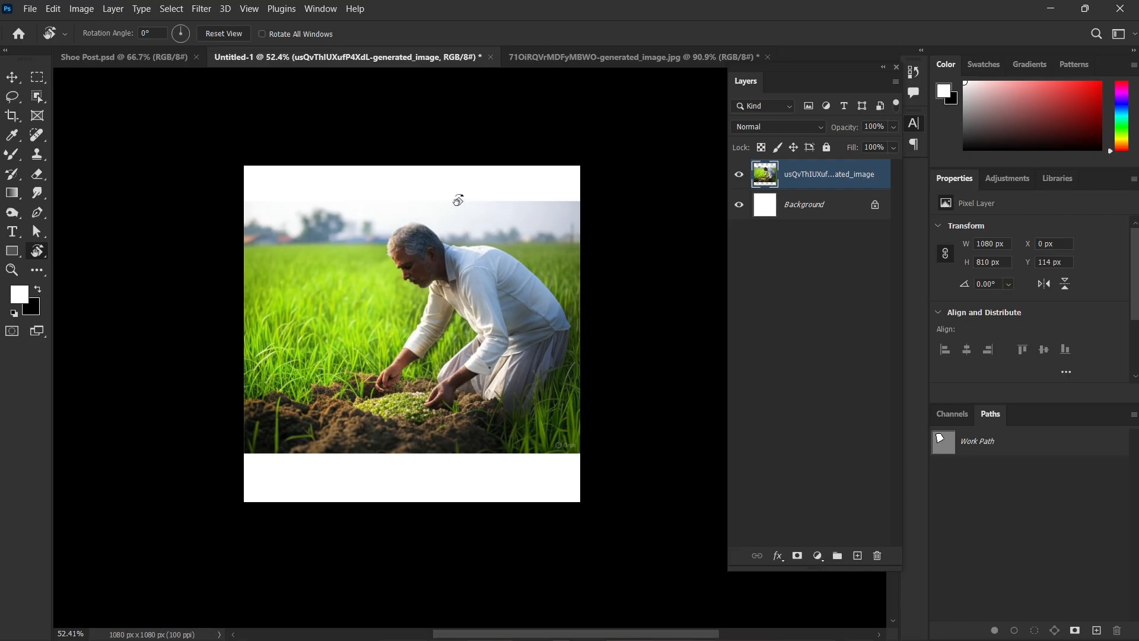
drag(526, 174, 179, 201)
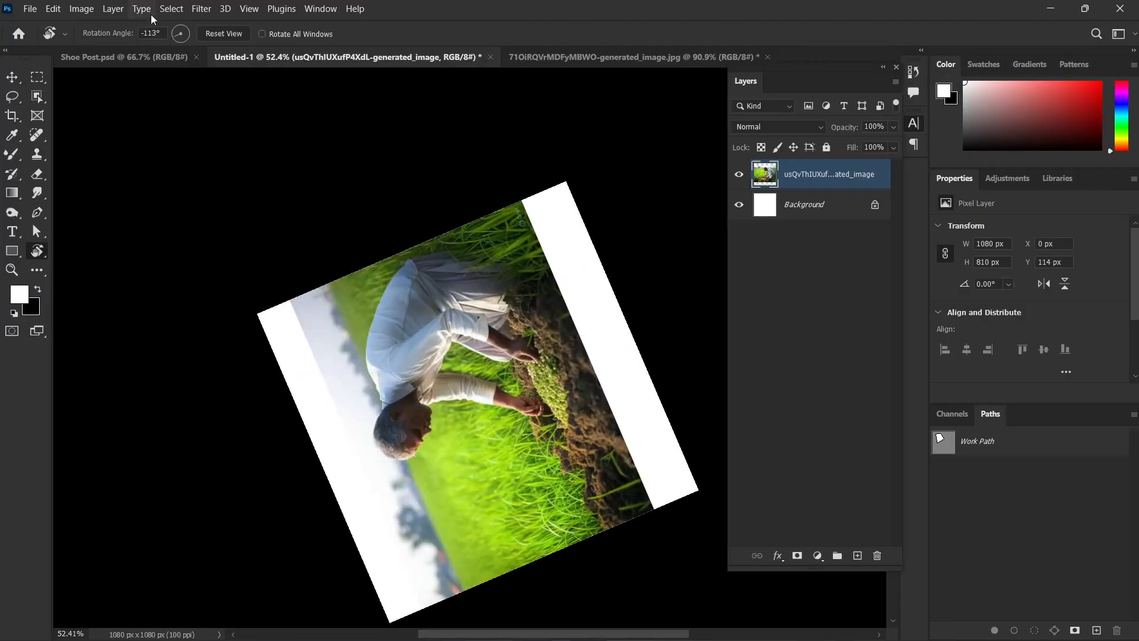
click(225, 33)
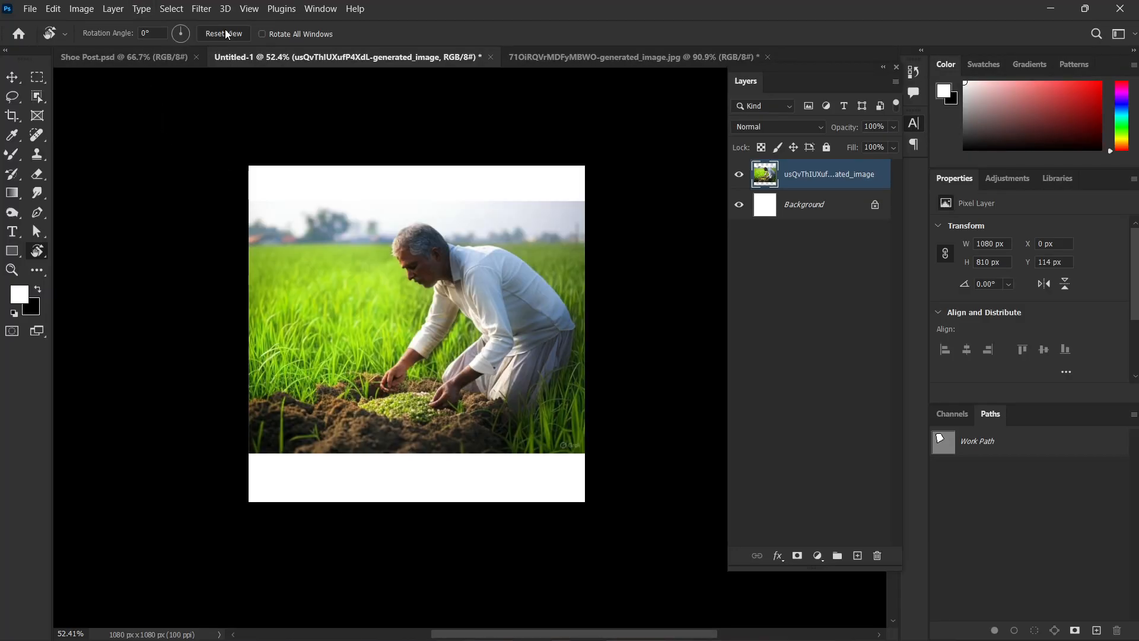
Zoom in and out on the farmer with the Zoom tool, ending at 85%, and return to the Move tool.
click(14, 270)
drag(396, 284, 561, 497)
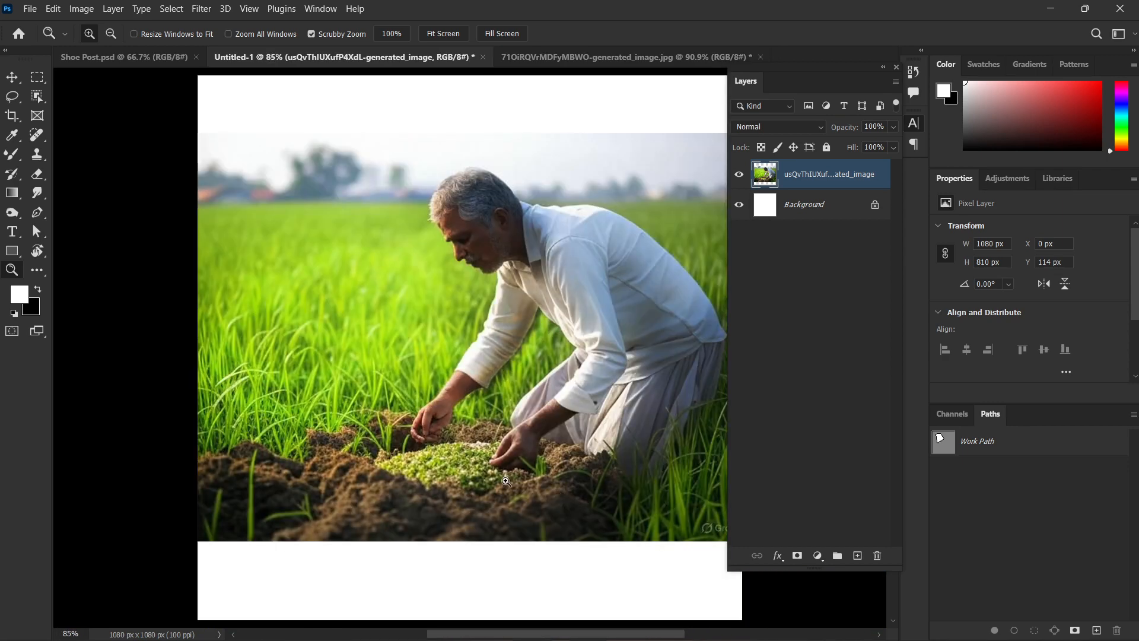
scroll(490, 233, up, 10)
scroll(491, 234, down, 14)
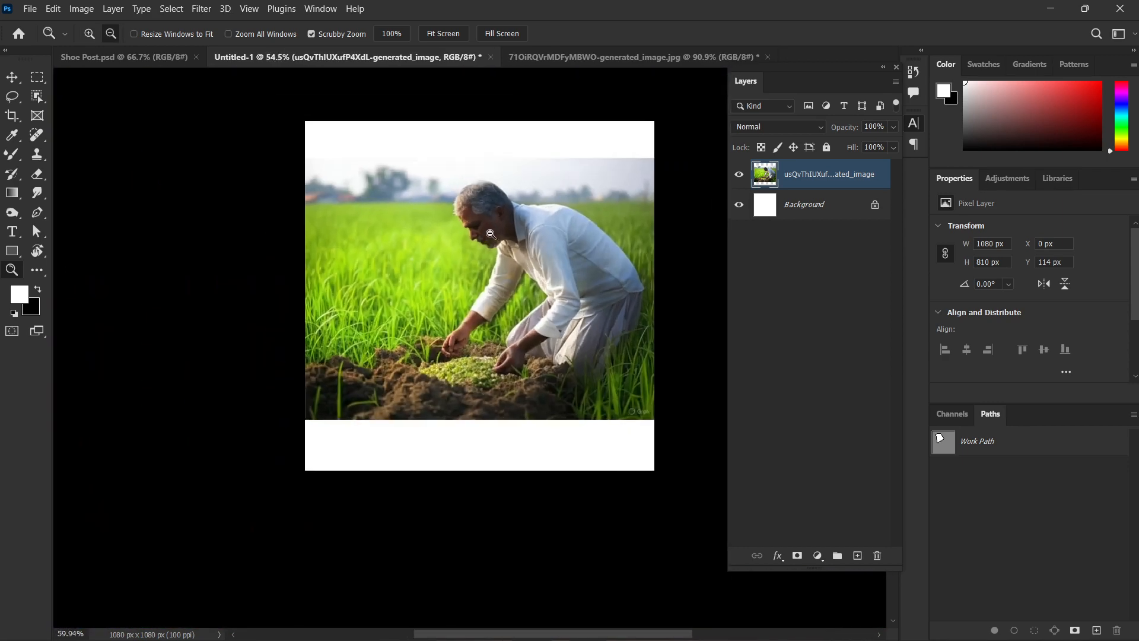
scroll(491, 234, up, 8)
scroll(498, 208, down, 6)
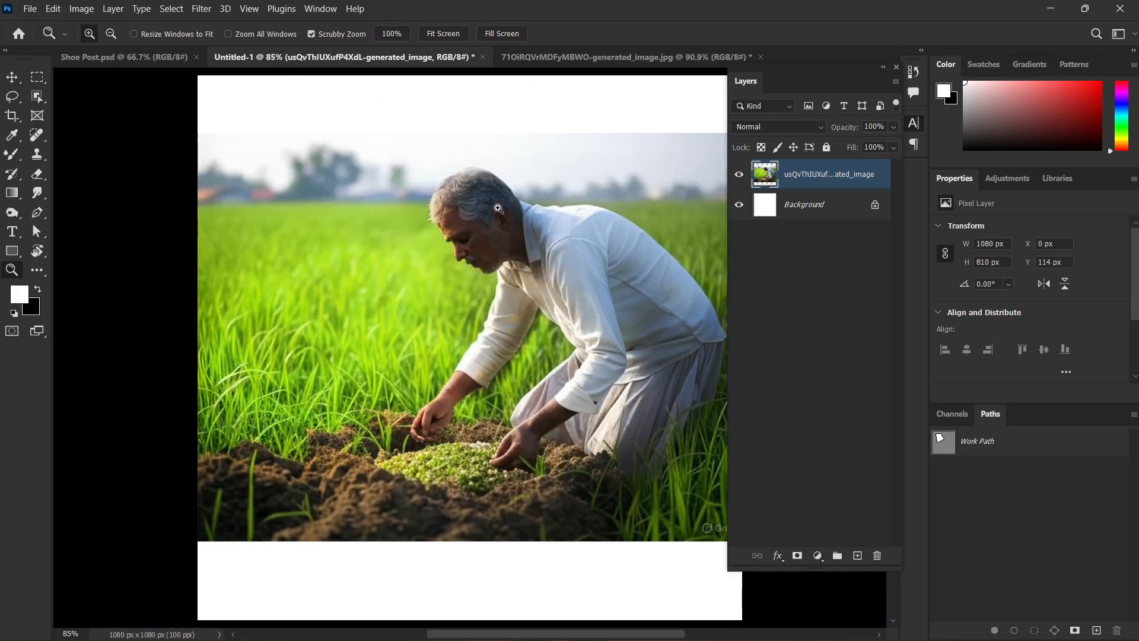
scroll(498, 208, up, 2)
scroll(519, 267, down, 1)
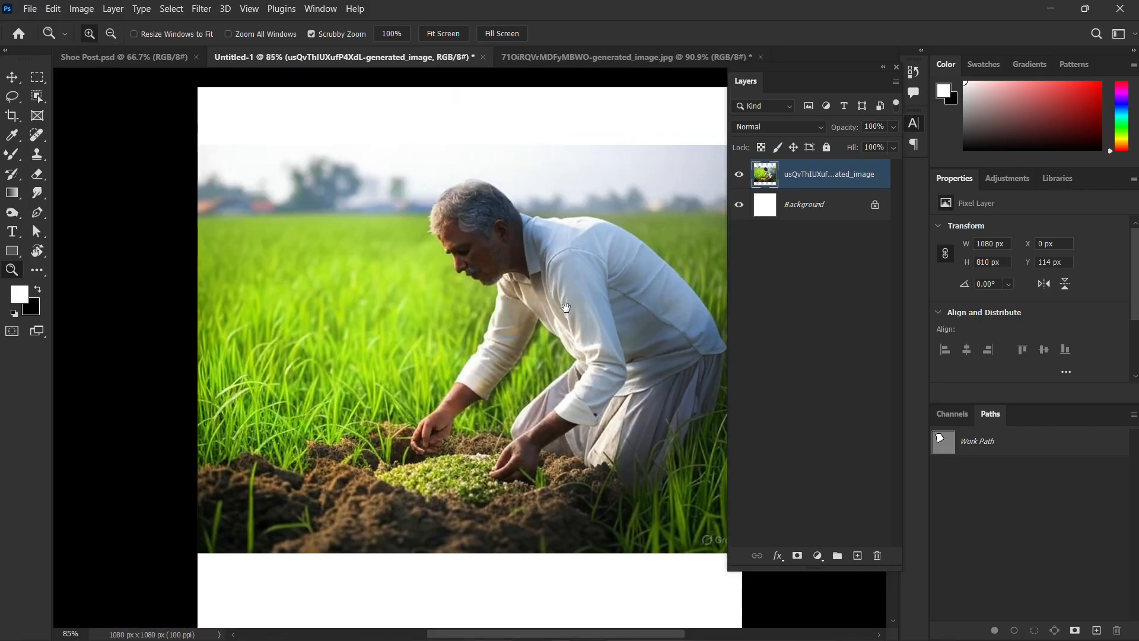
drag(566, 307, 530, 321)
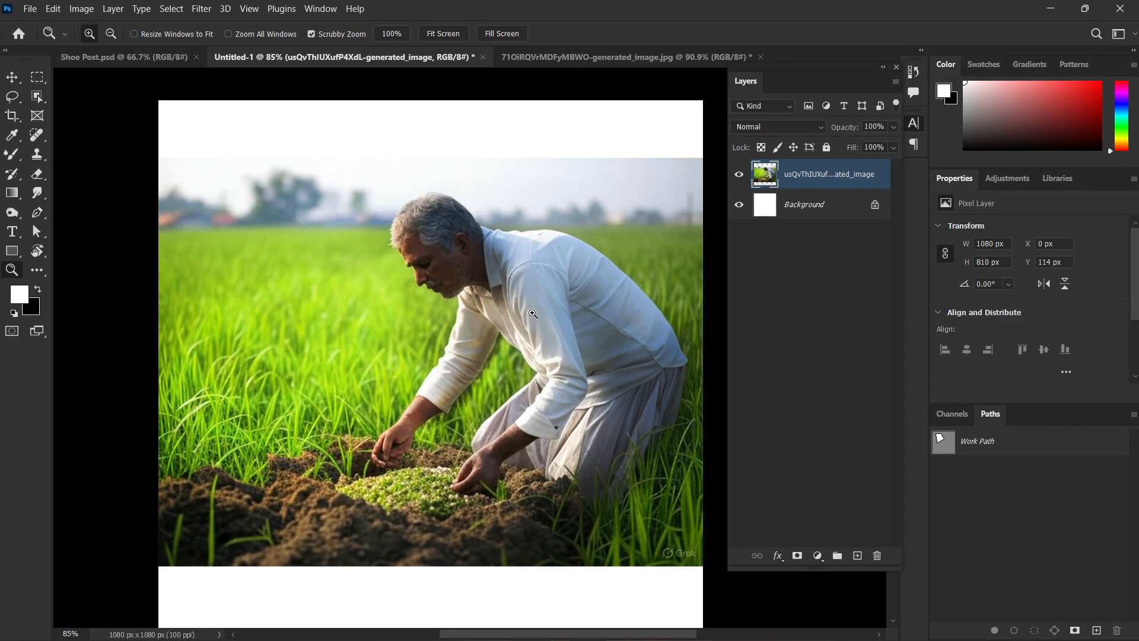
key(v)
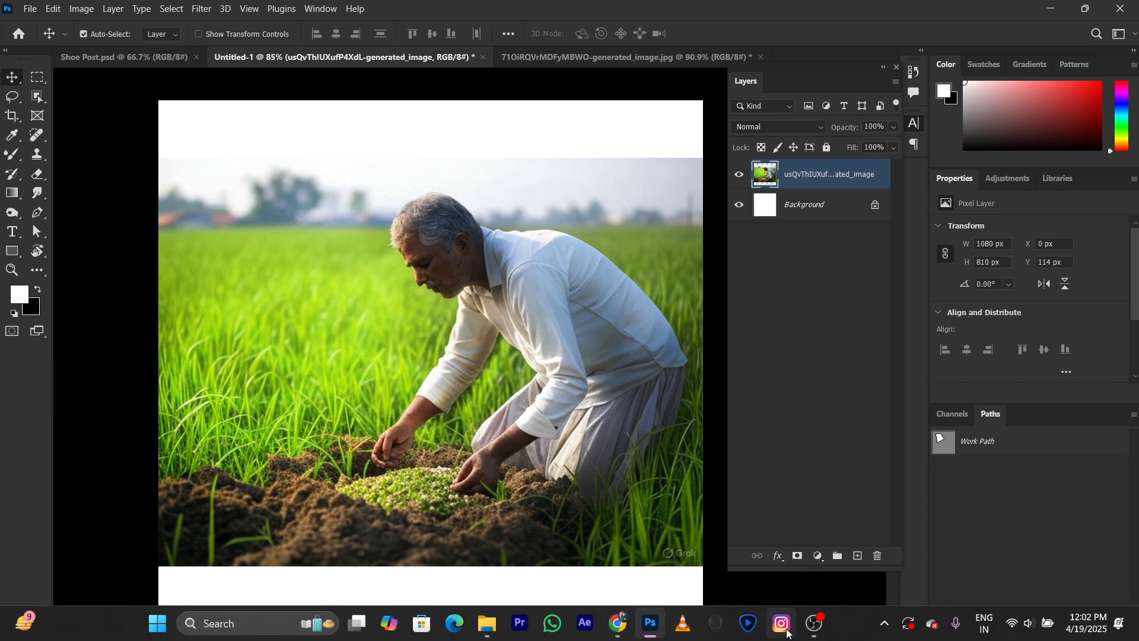
Switch to Instagram and open the reels of the anshikadigitalmedia profile from the recent searches.
click(785, 632)
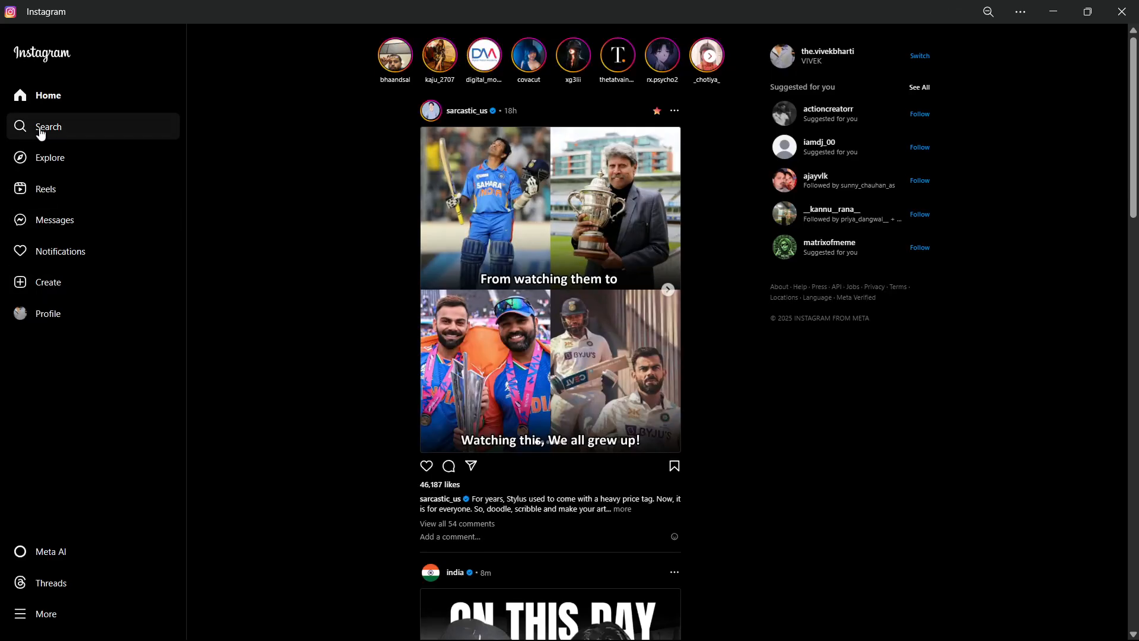
click(39, 126)
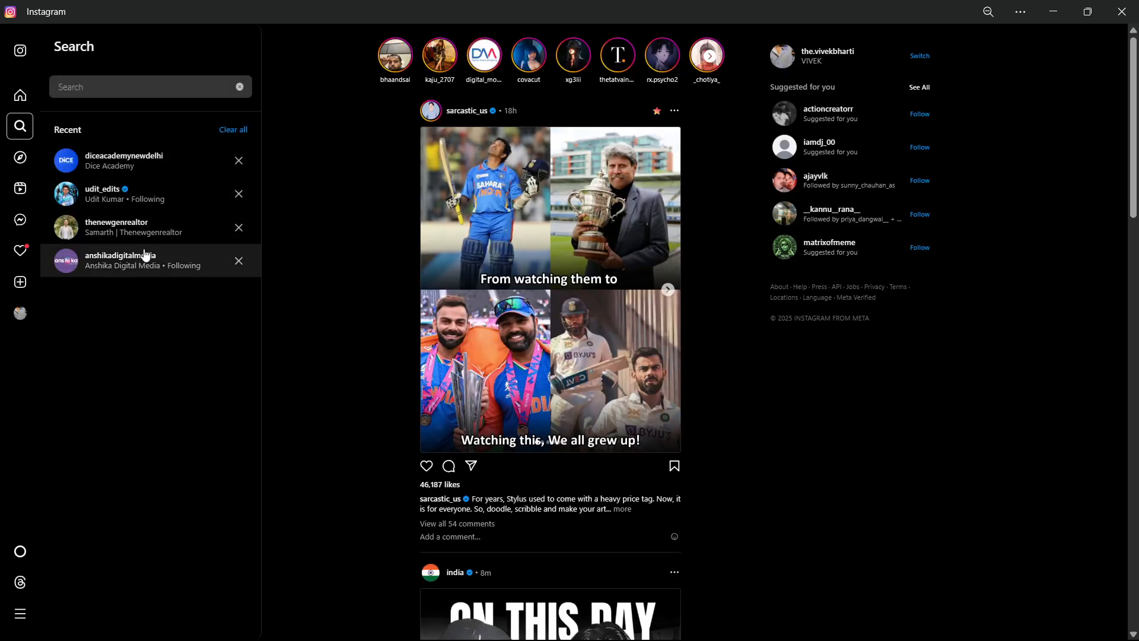
click(145, 252)
click(655, 338)
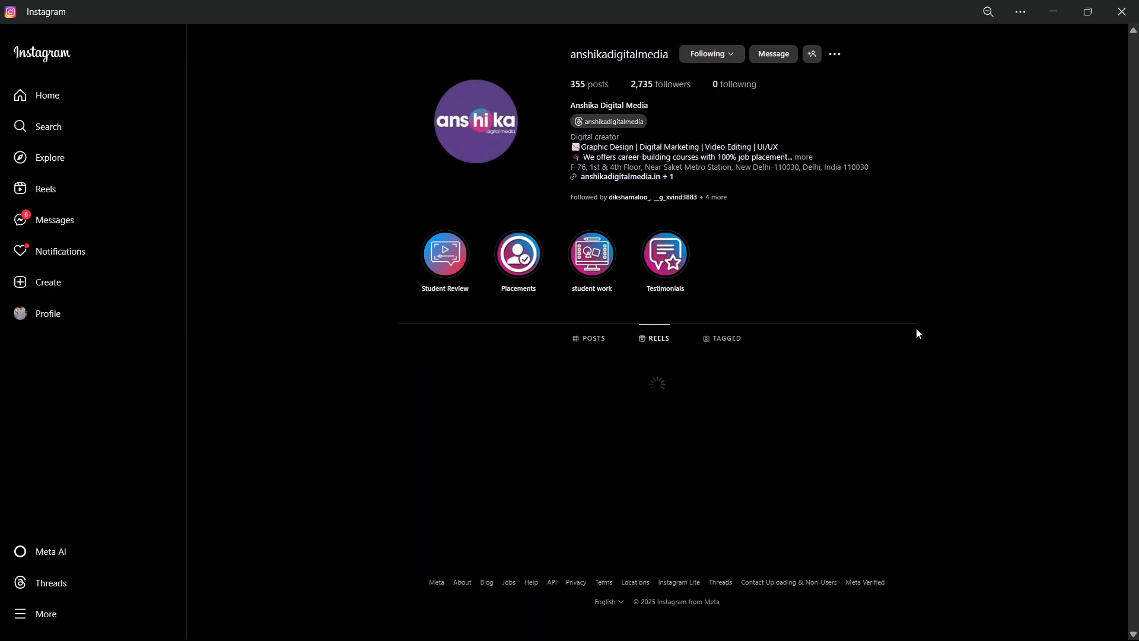
Browse the Anshika Digital Media profile's grid of reels.
scroll(1006, 322, down, 3)
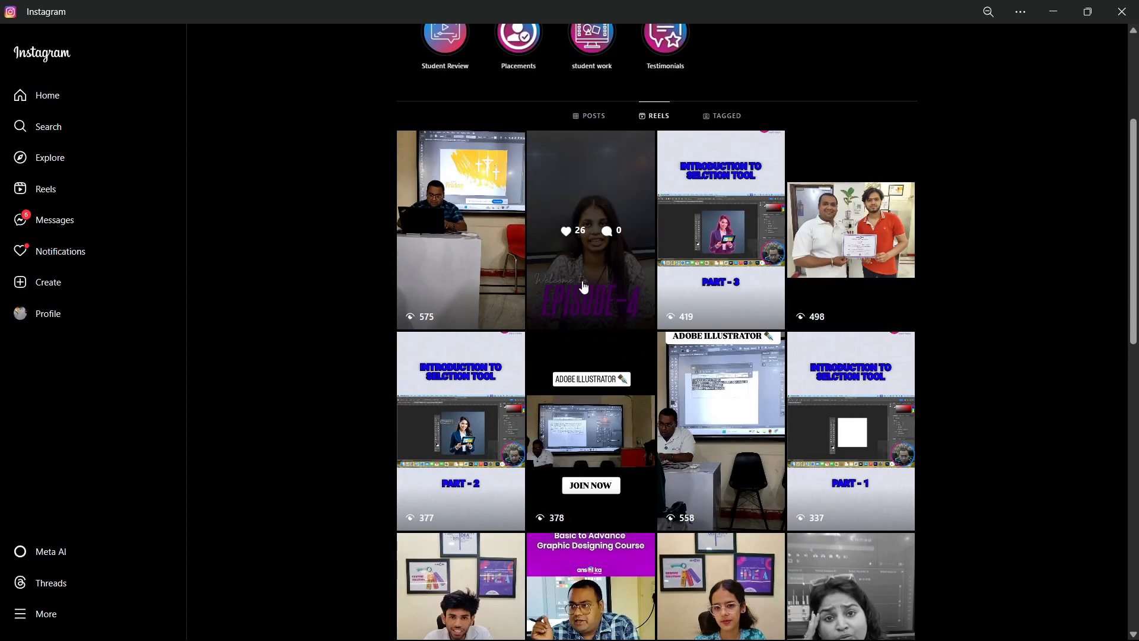
scroll(908, 320, down, 15)
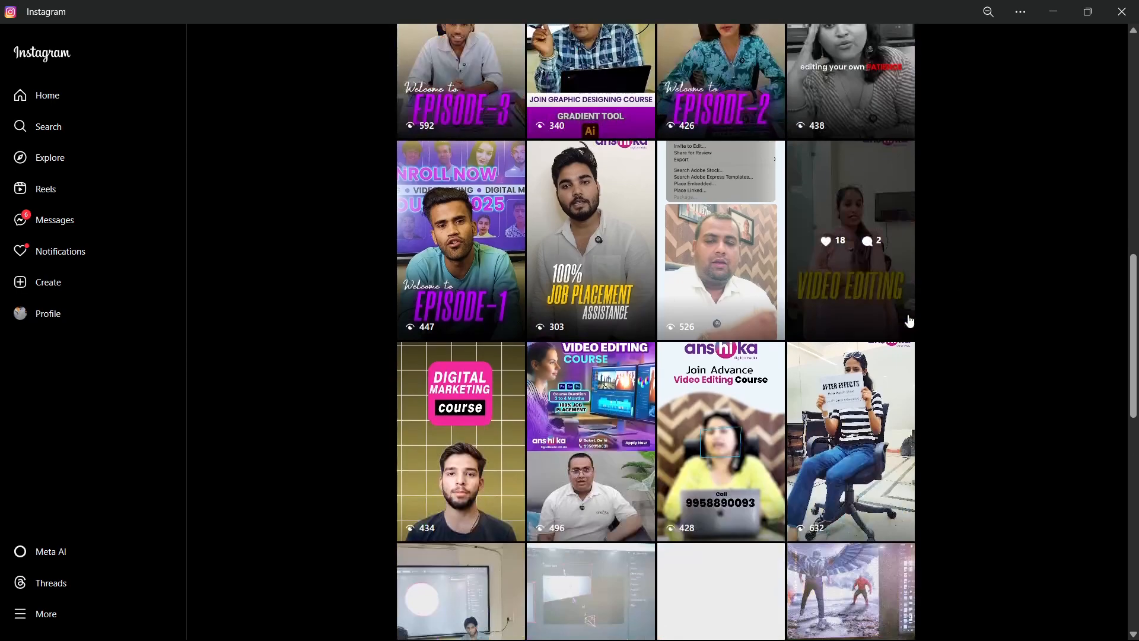
scroll(958, 394, down, 4)
scroll(960, 408, up, 7)
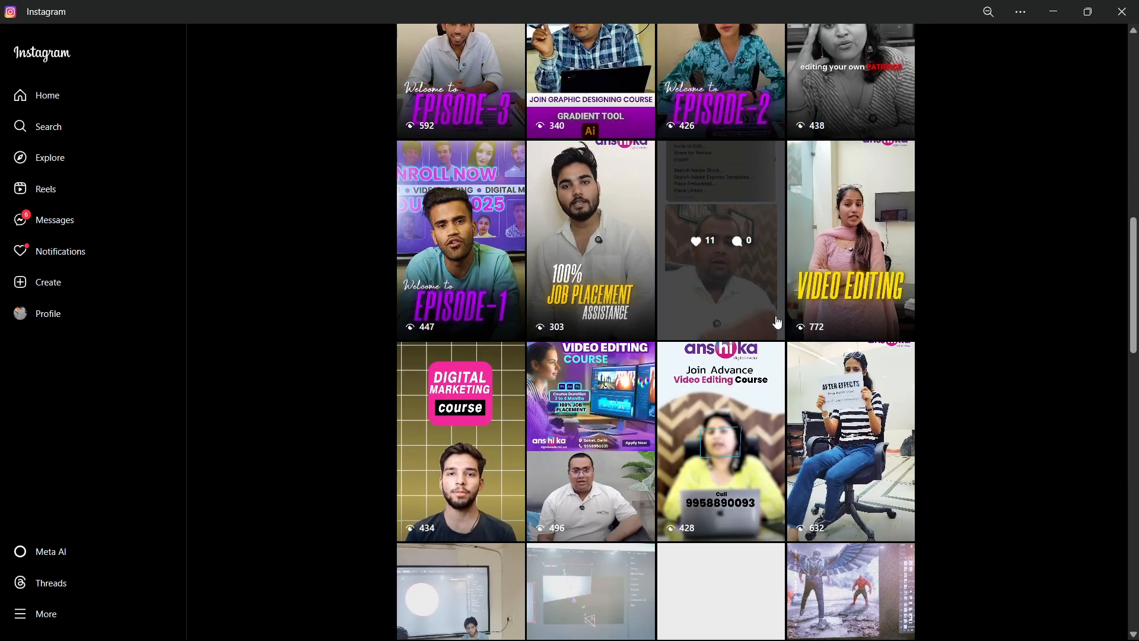
scroll(682, 261, up, 3)
scroll(676, 263, up, 9)
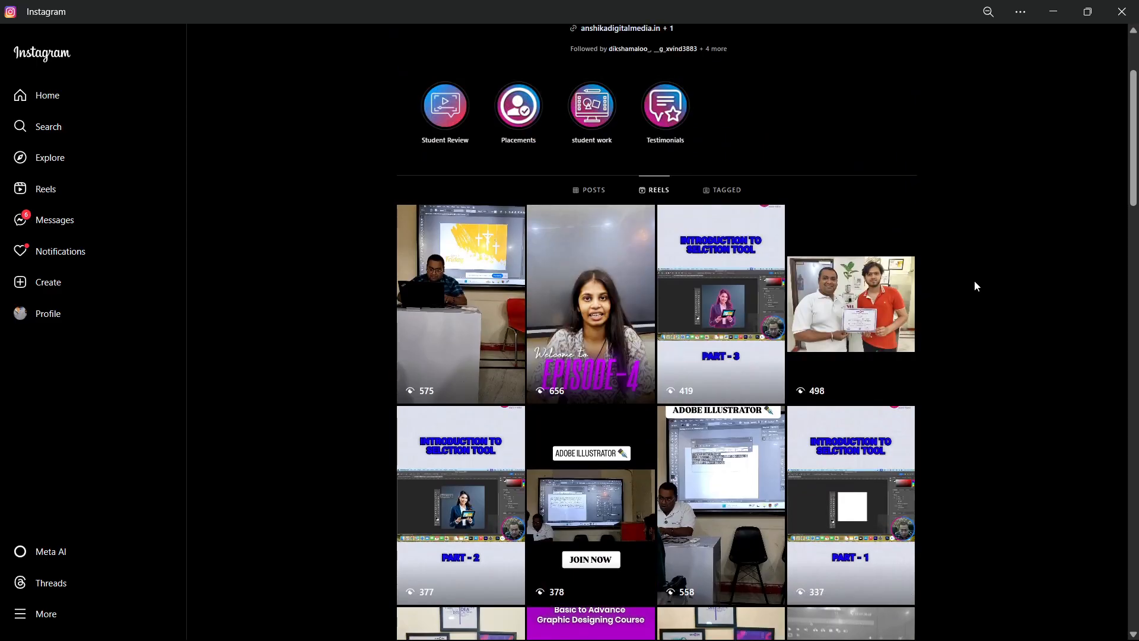
scroll(984, 285, down, 7)
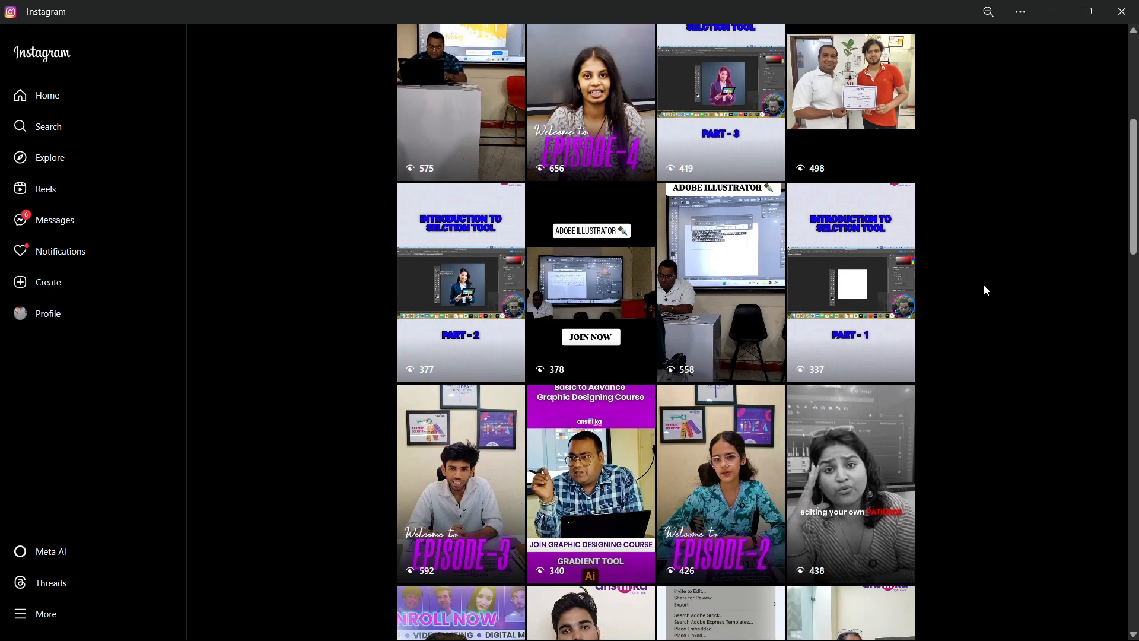
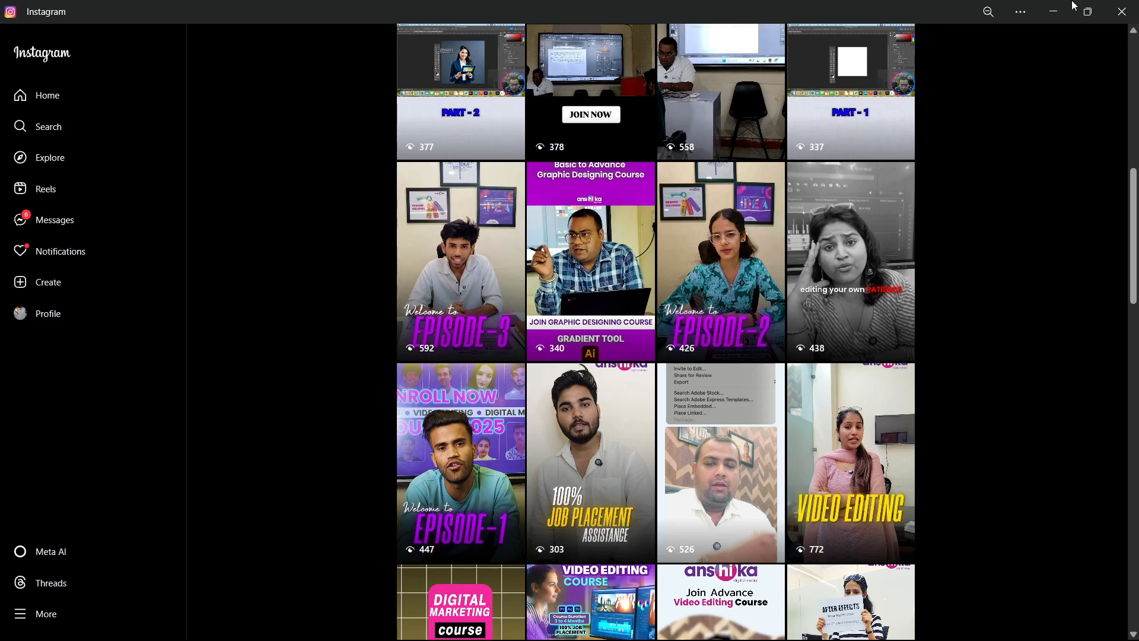
Switch to Photoshop and delete the farmer photo layer from the Untitled-1 document.
click(1054, 11)
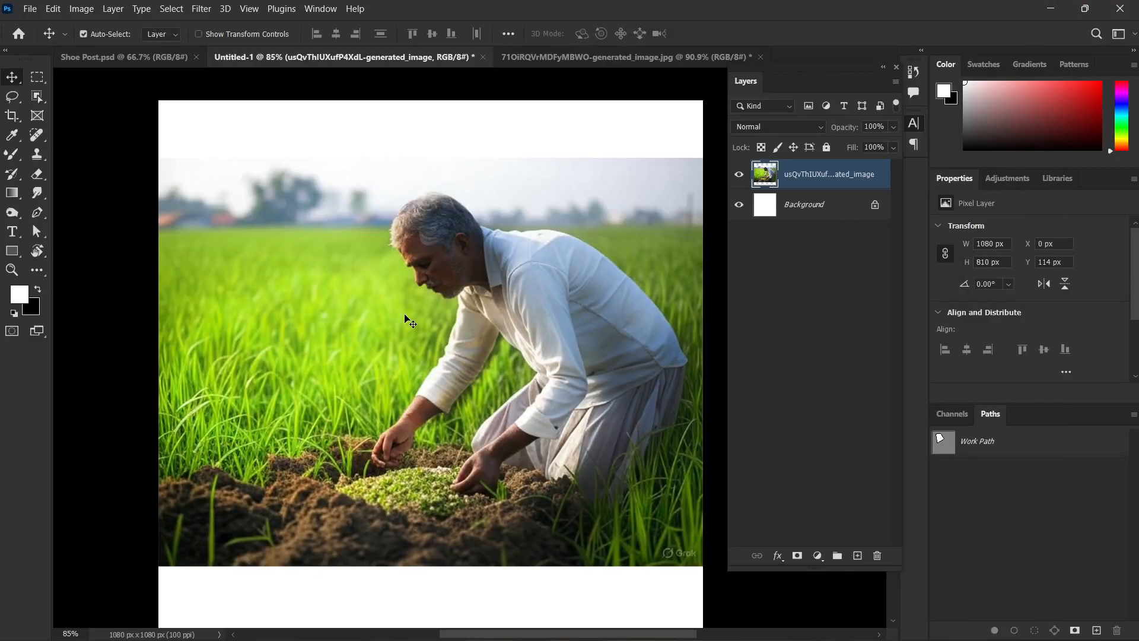
key(Delete)
scroll(405, 315, down, 1)
drag(514, 344, 508, 308)
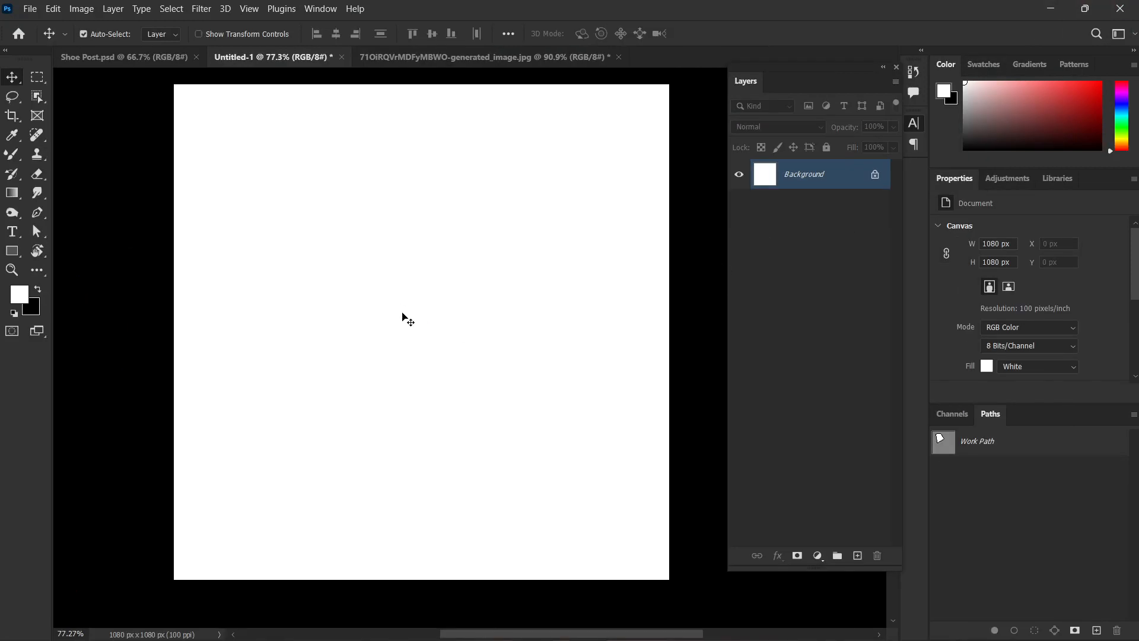
click(12, 251)
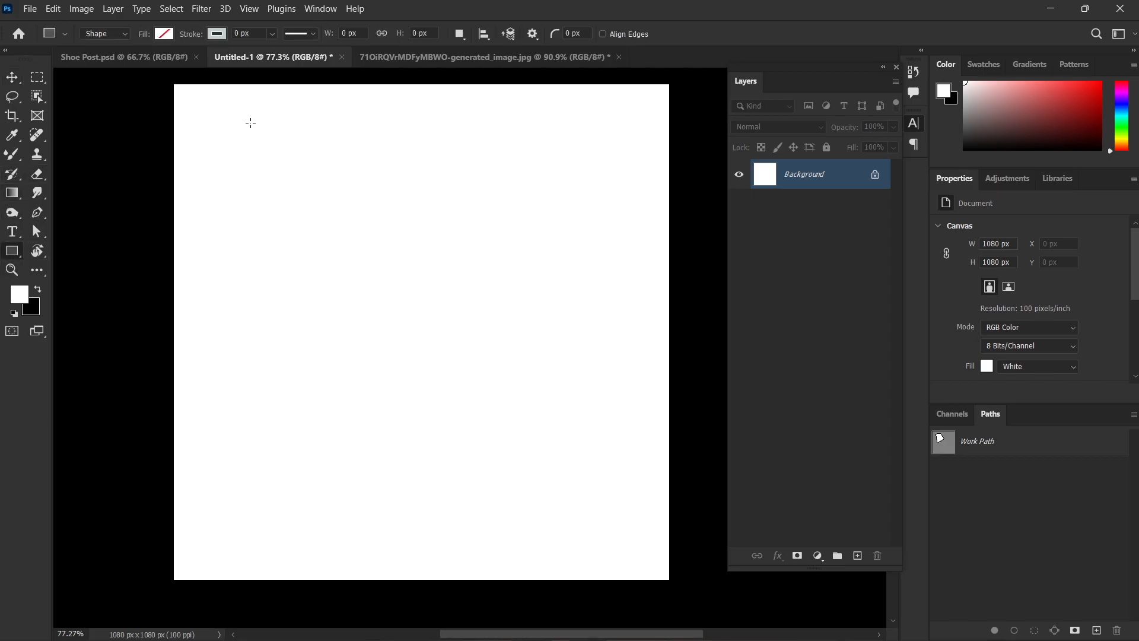
drag(274, 104, 594, 554)
key(v)
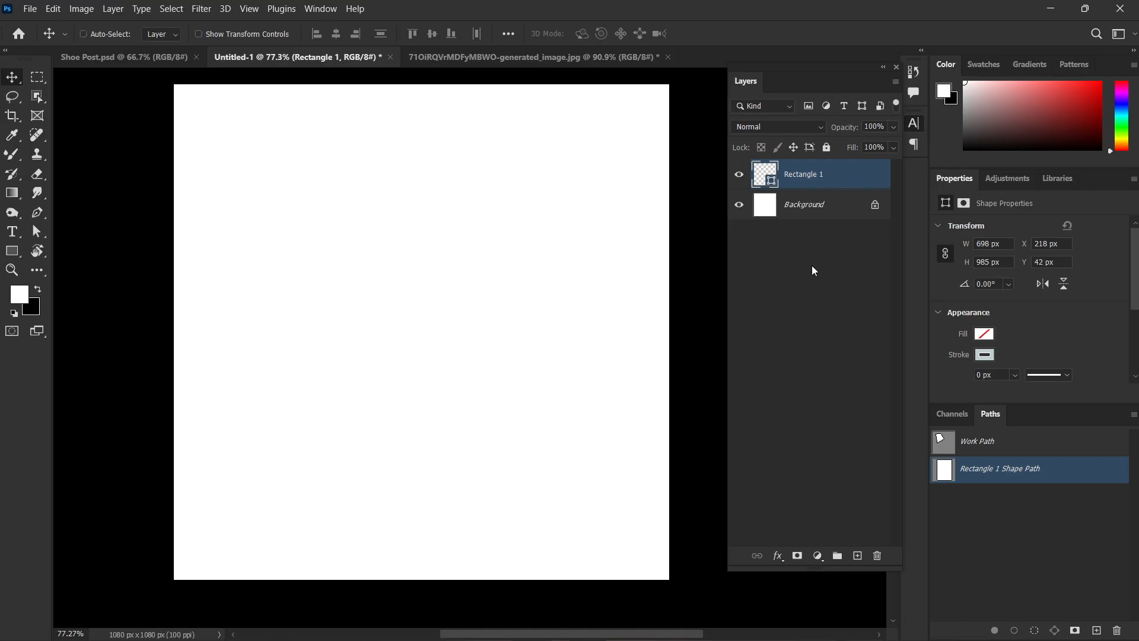
key(ctrl+z)
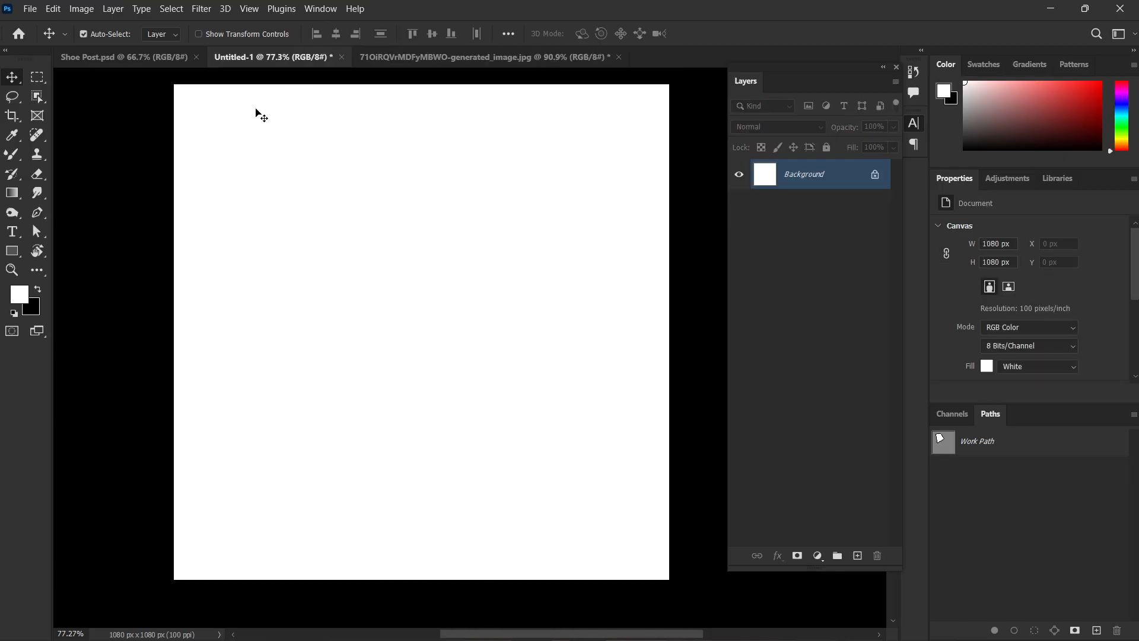
Draw a centred portrait rectangle about 670 by 1017 px on the white canvas and fill it with black.
key(m)
click(12, 251)
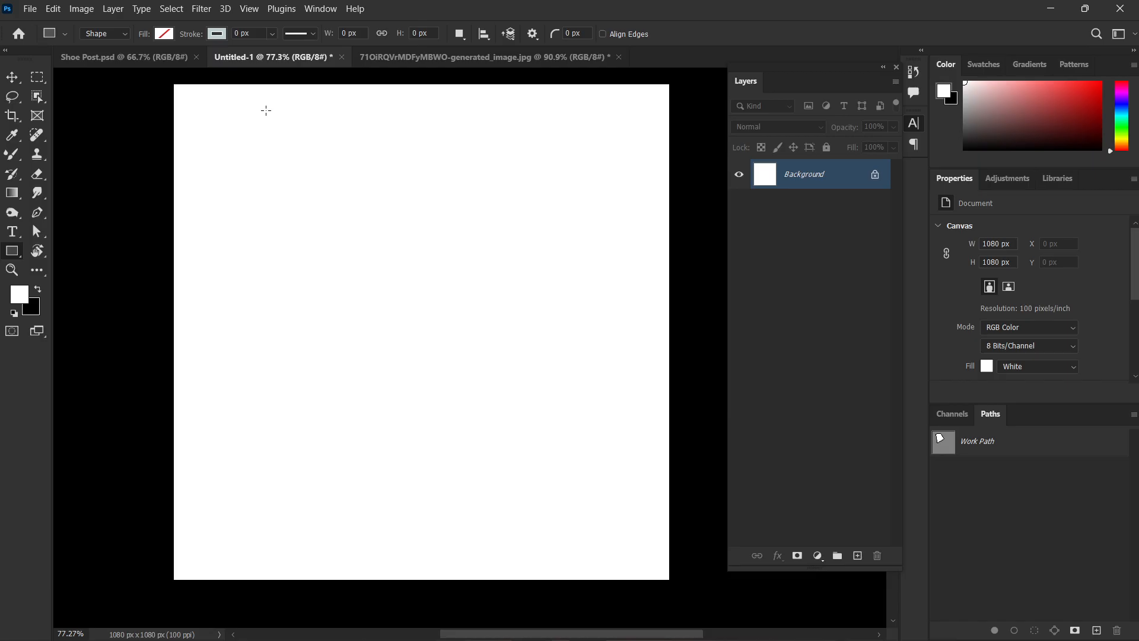
drag(268, 95, 575, 562)
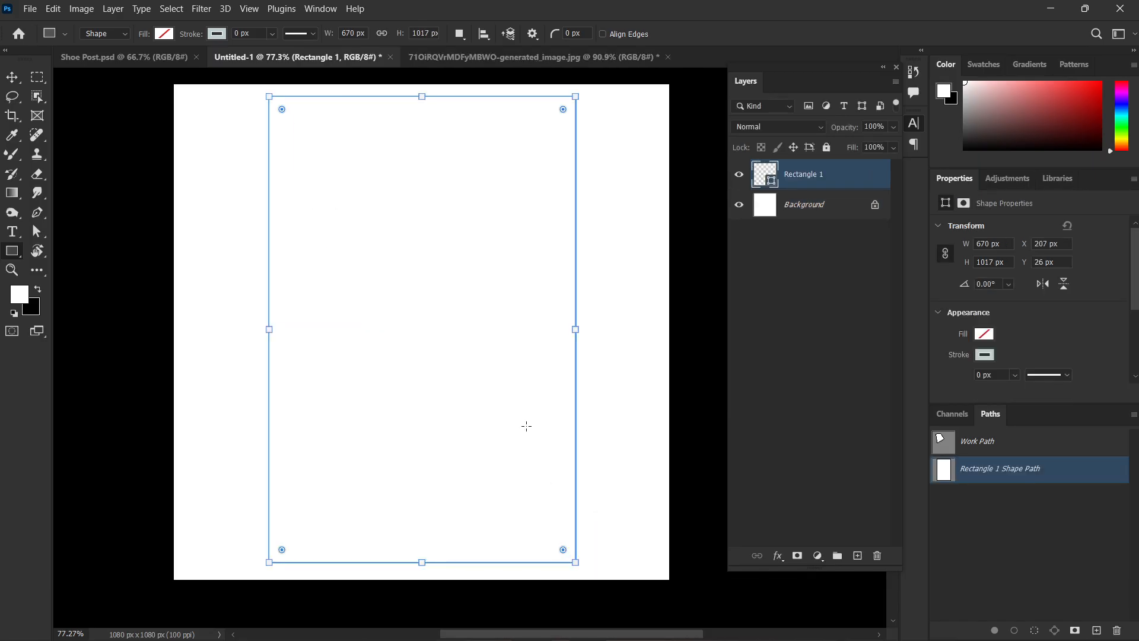
click(172, 33)
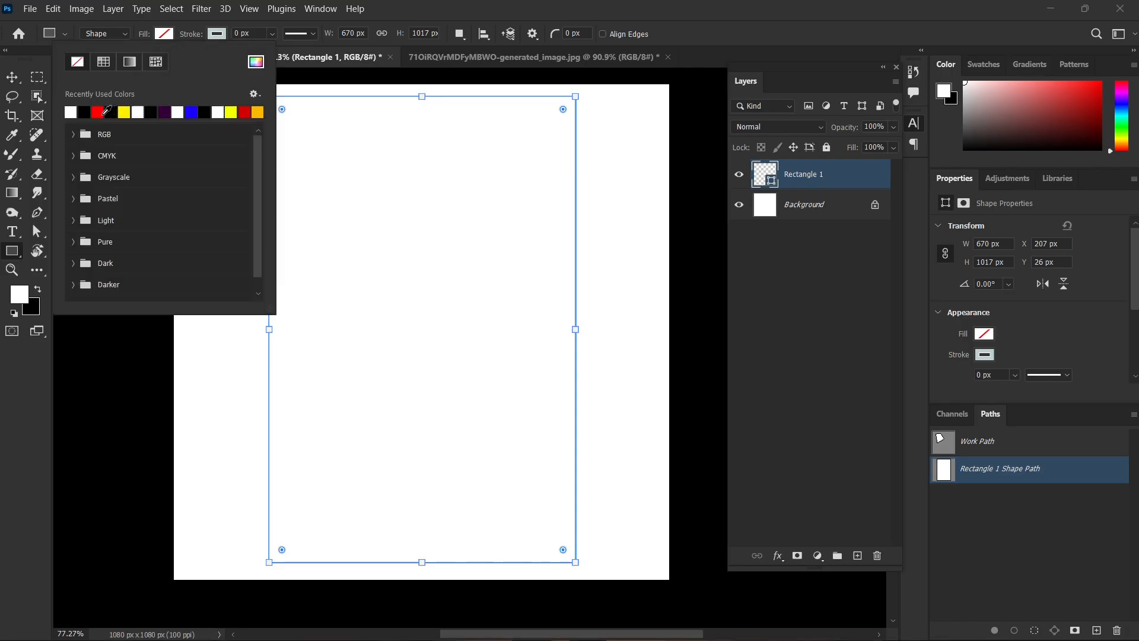
click(111, 111)
key(Escape)
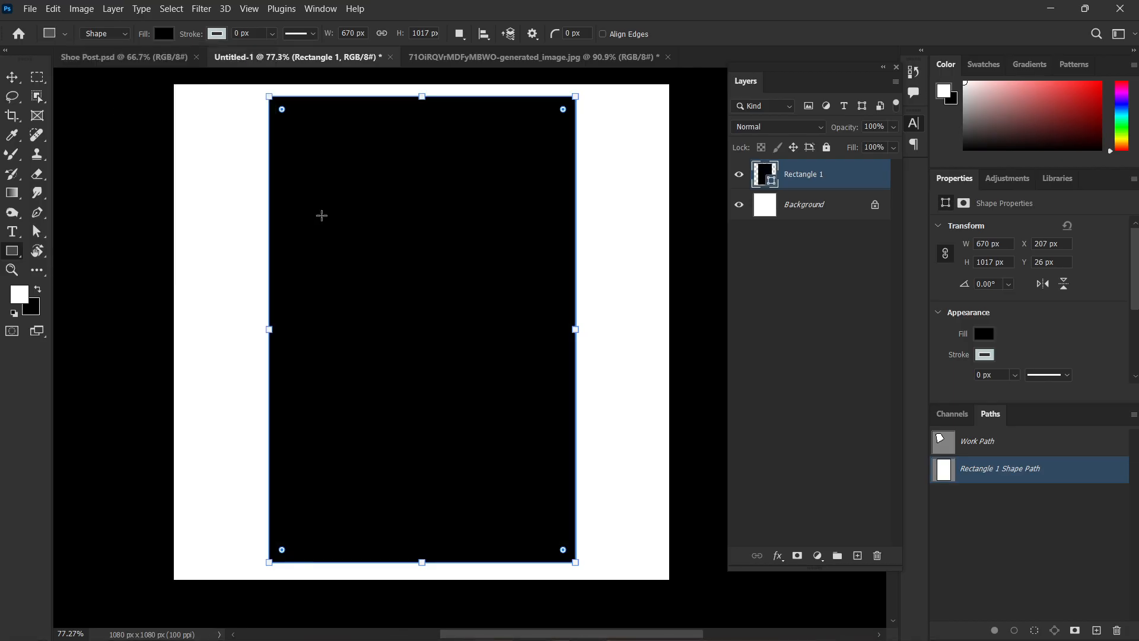
key(v)
click(694, 305)
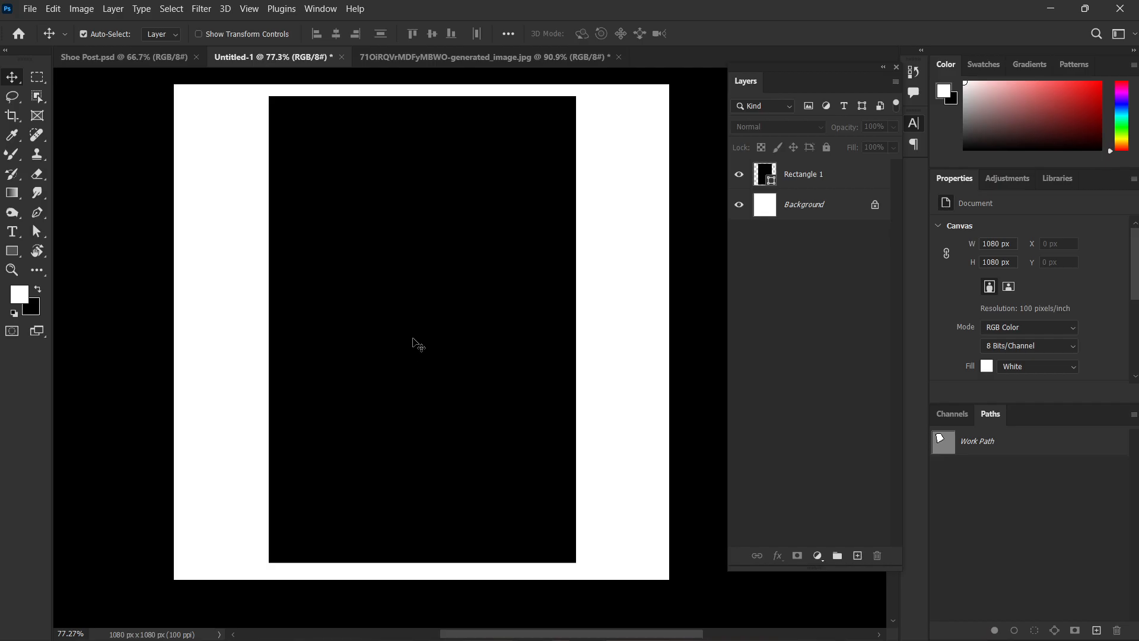
Add the white text "DESIGN" at the centre of the black rectangle.
key(t)
click(425, 338)
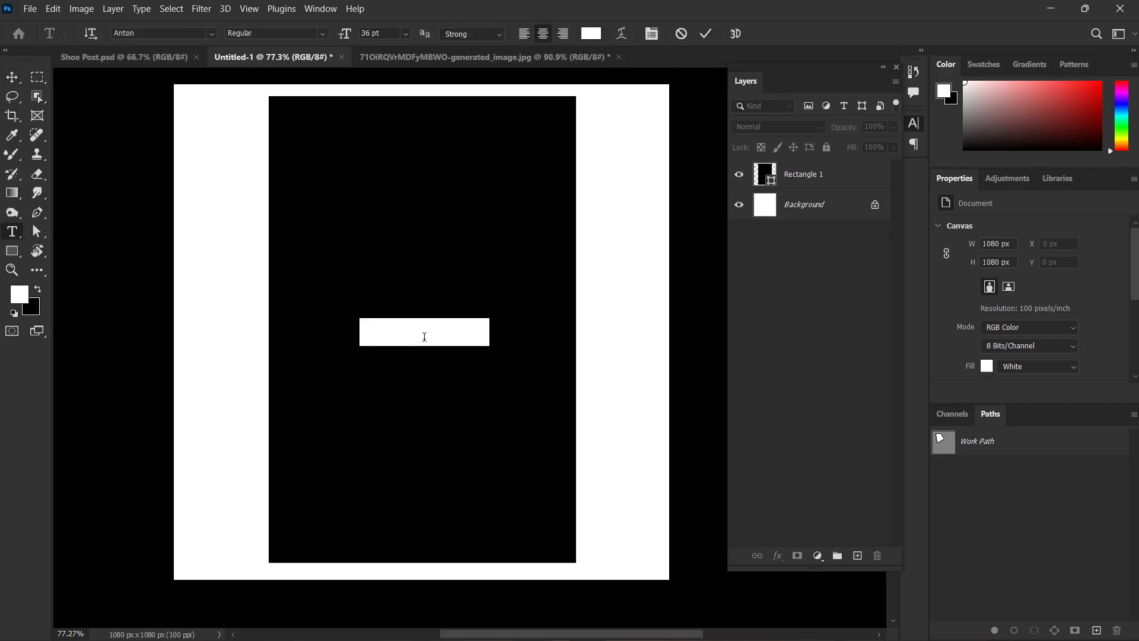
click(425, 337)
key(ctrl+a)
text(DESIGN)
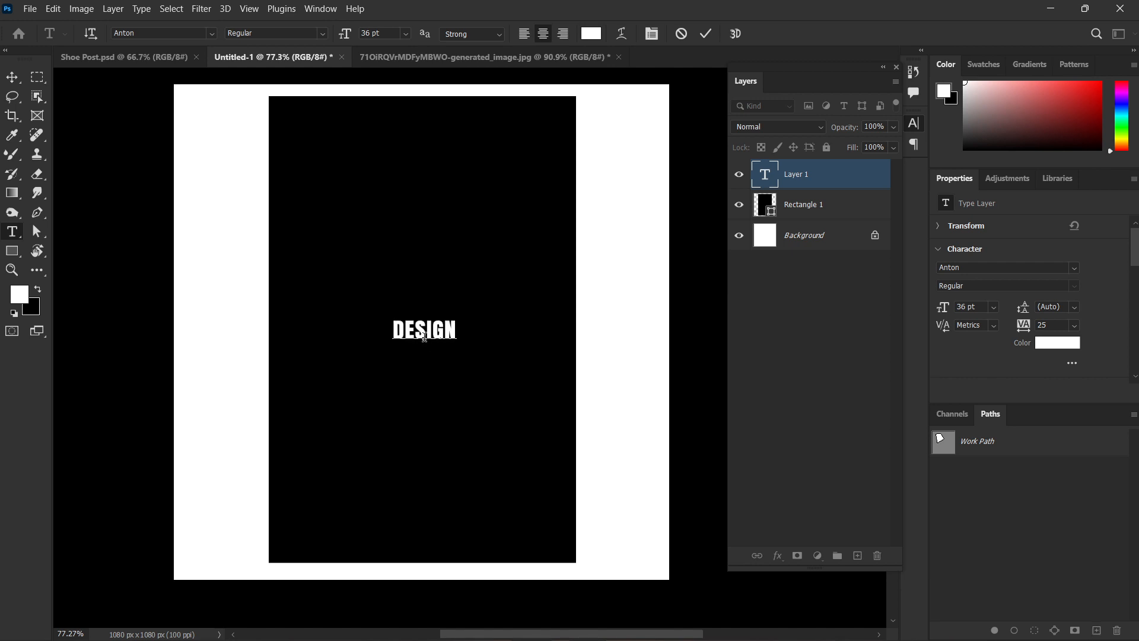
key(ctrl+Return)
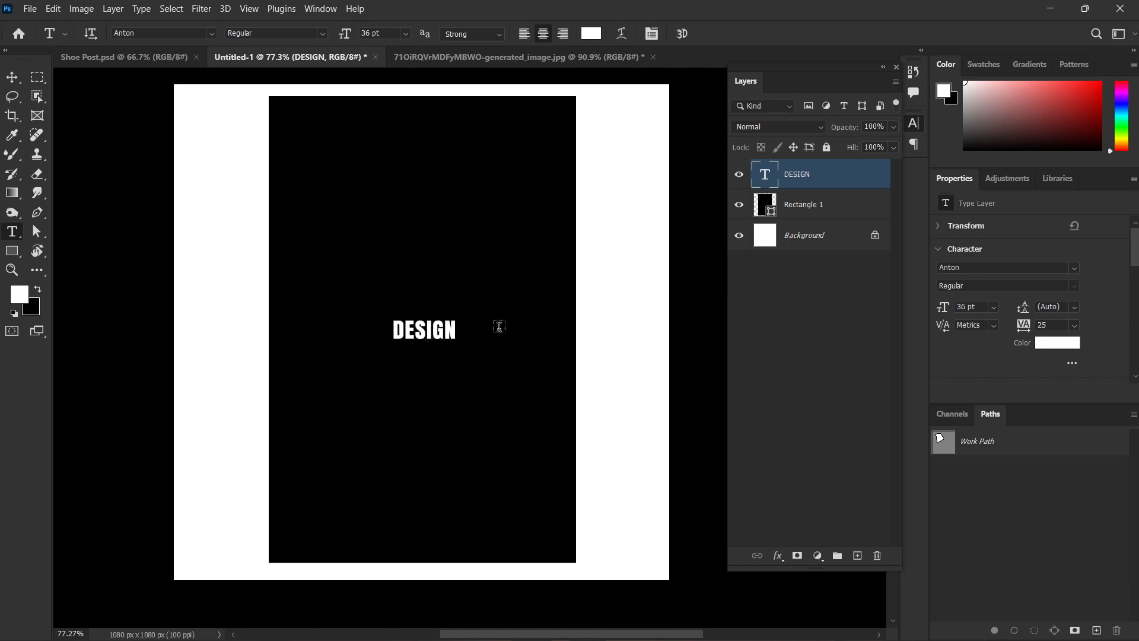
click(775, 340)
key(v)
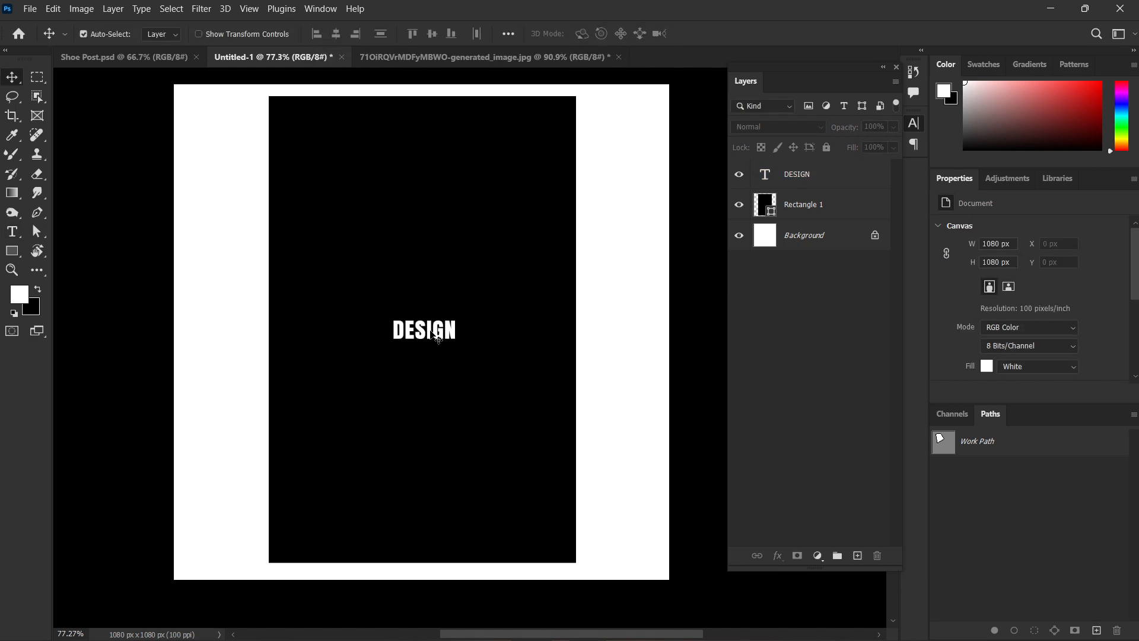
Change the font of the DESIGN text to Morganite Bold Italic.
click(434, 330)
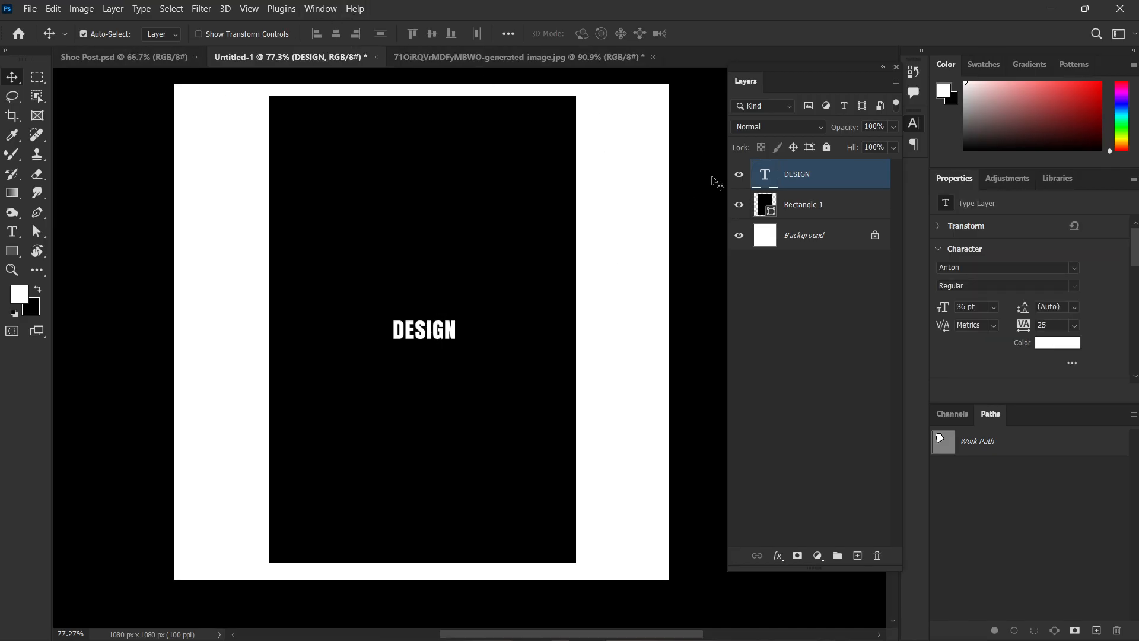
drag(838, 87, 848, 309)
click(790, 144)
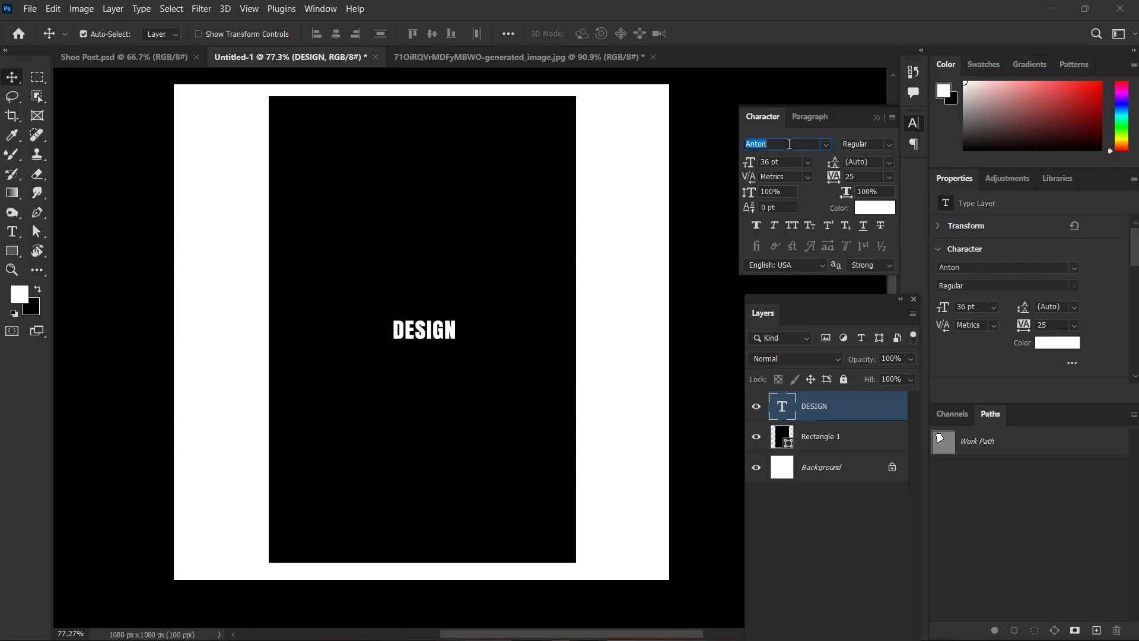
text(morga)
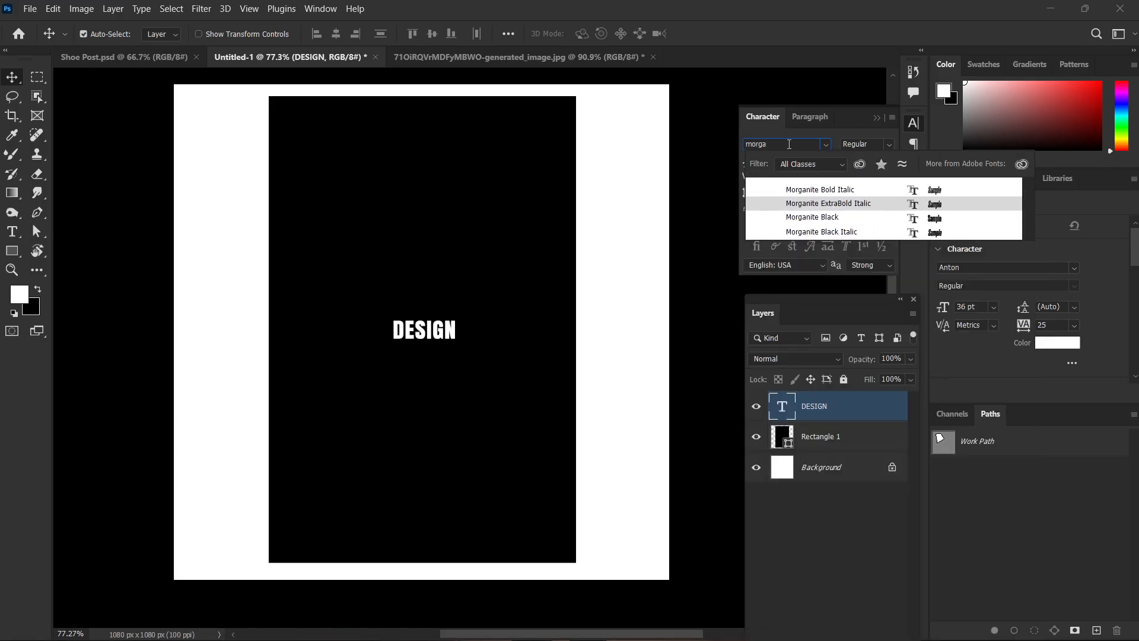
key(Return)
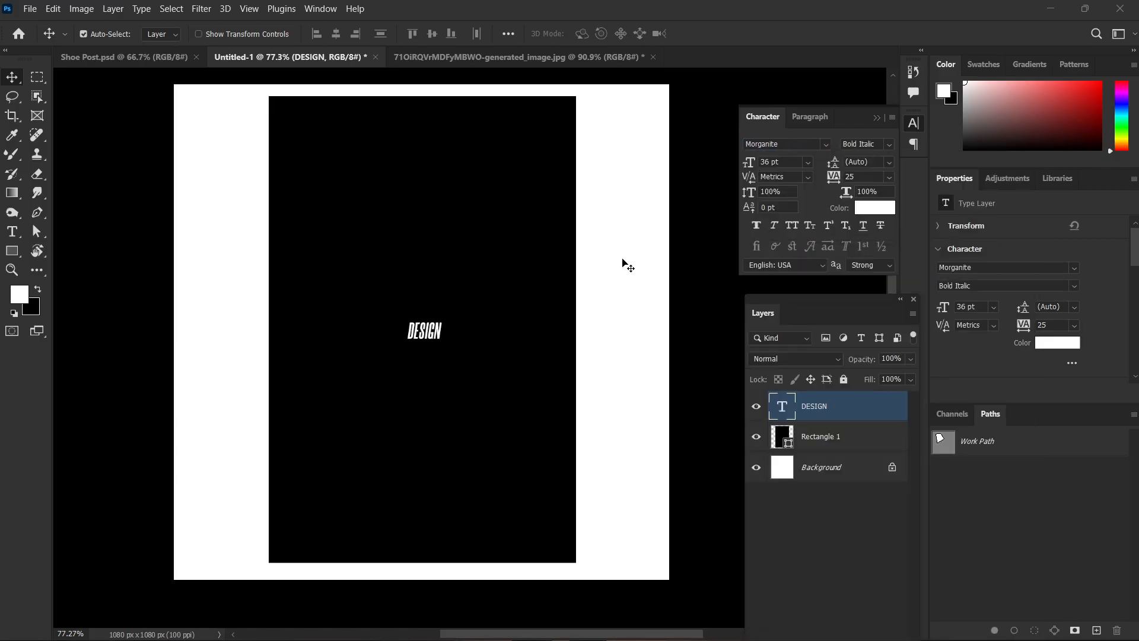
Enlarge the DESIGN text to about 168 pt and keep it centred on the black rectangle.
key(ctrl+t)
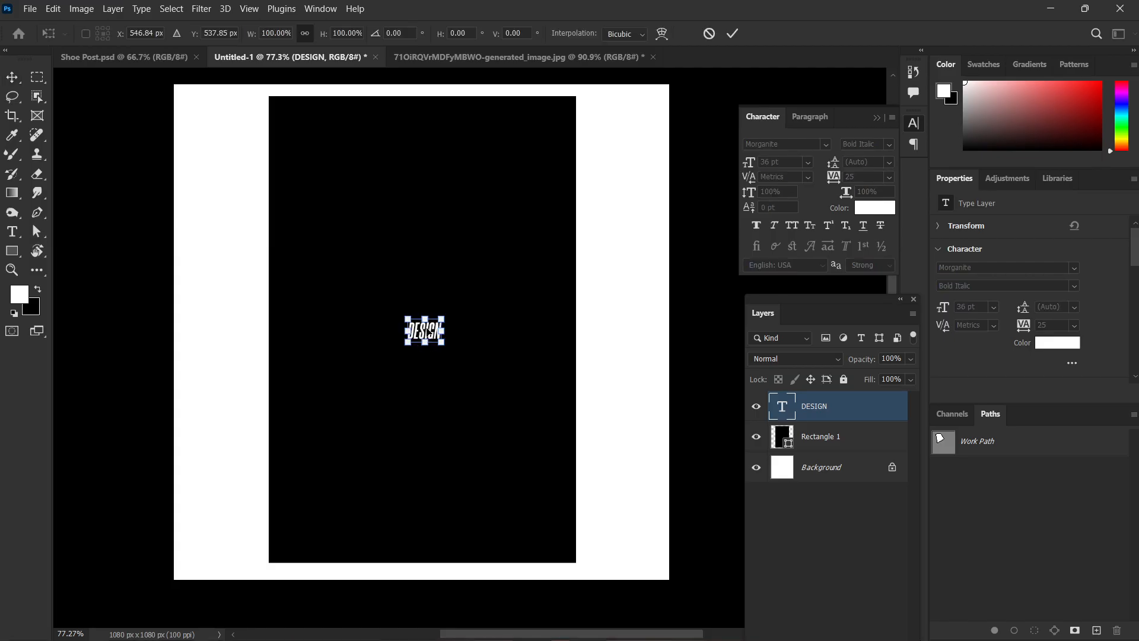
drag(425, 319, 425, 231)
drag(427, 303, 424, 346)
key(Return)
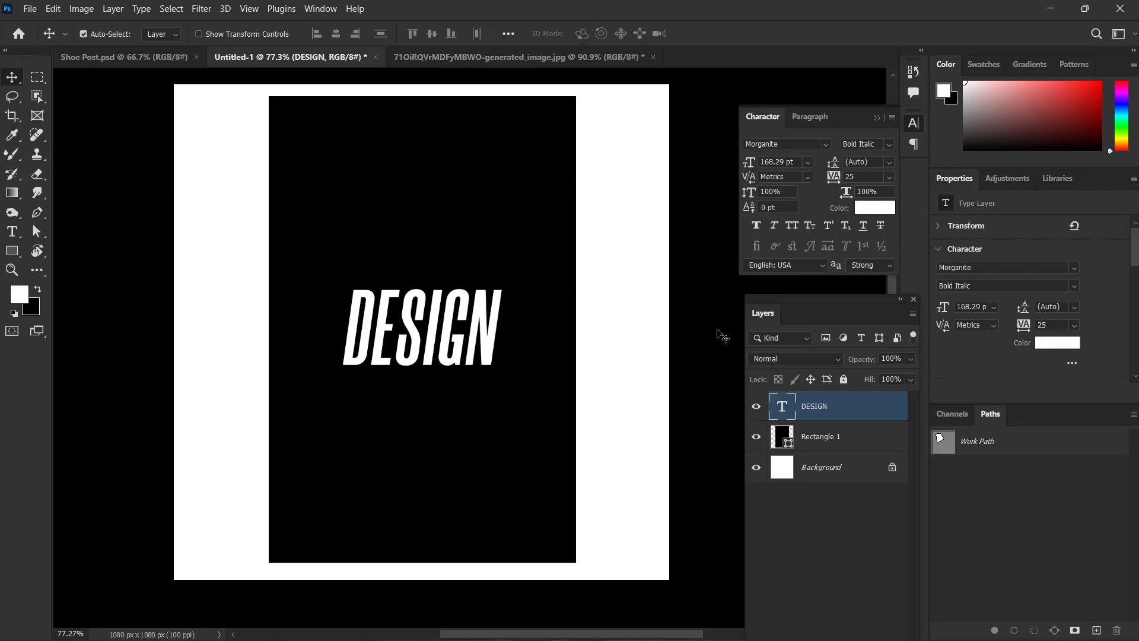
Add a separate text layer reading "Principle" below the DESIGN text.
key(t)
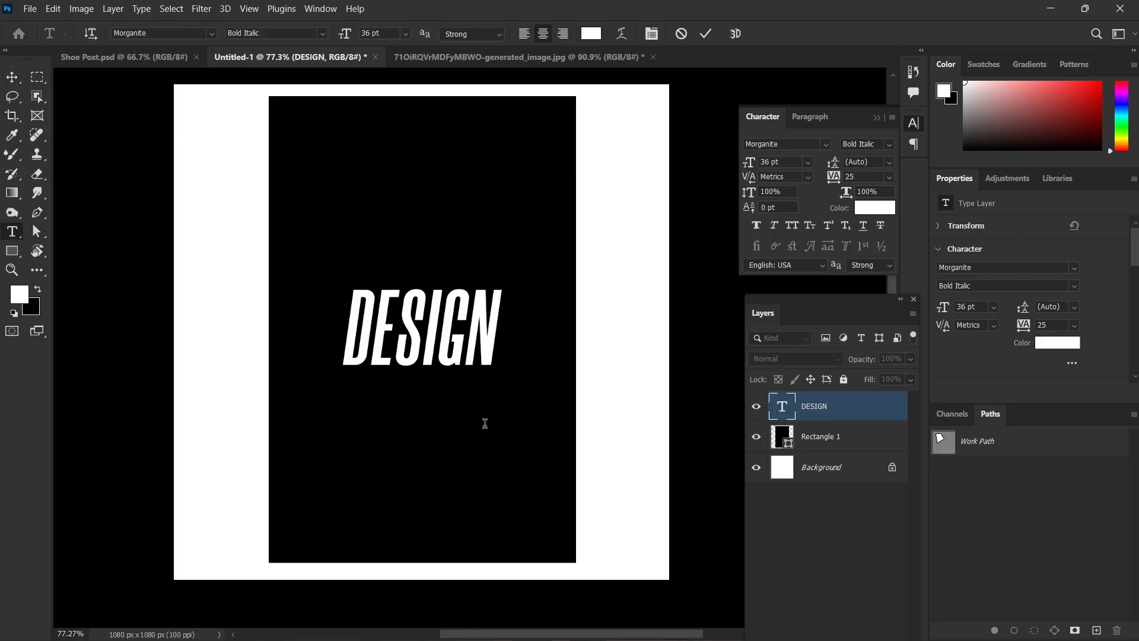
click(485, 421)
text(P)
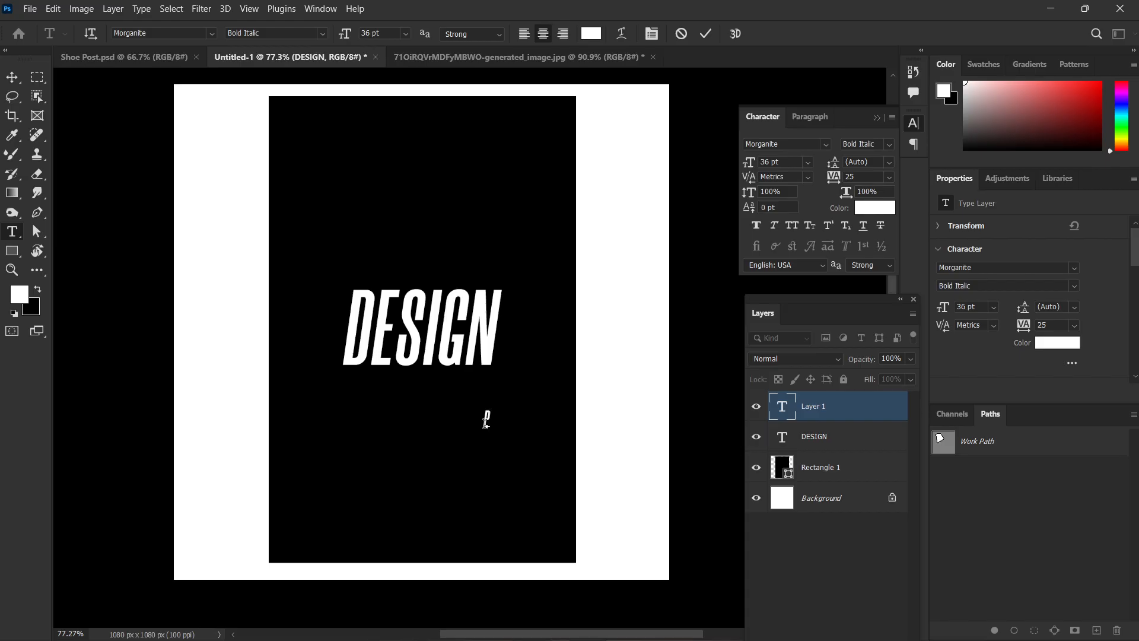
text(rinciple)
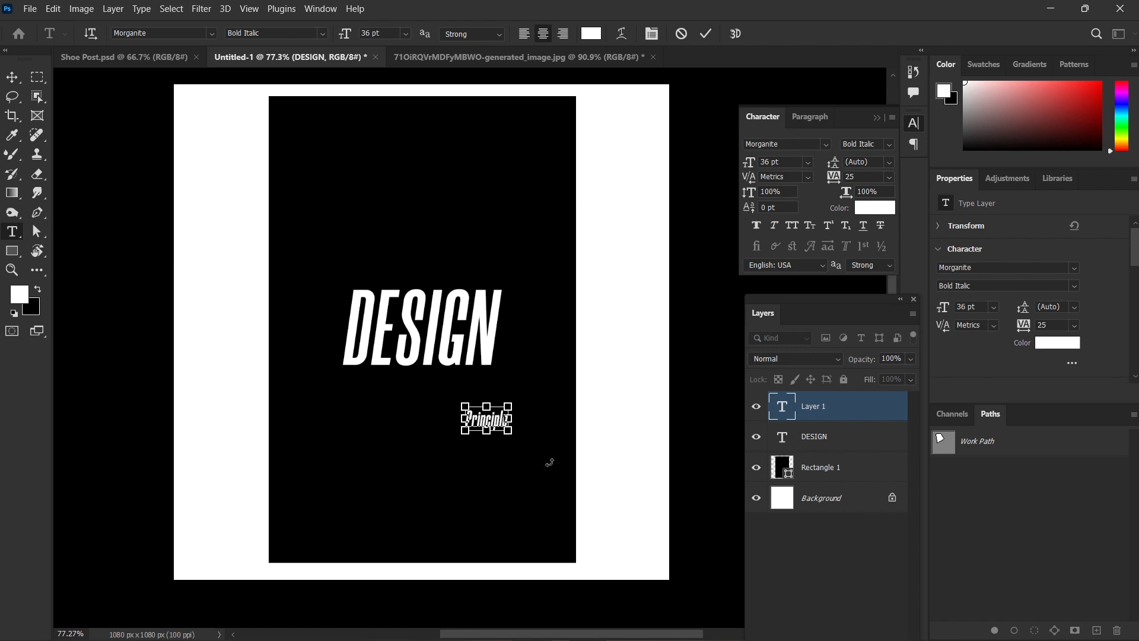
Set the font of the whole Principle text to Crustaceans Signature DEMO.
key(ctrl+a)
click(825, 146)
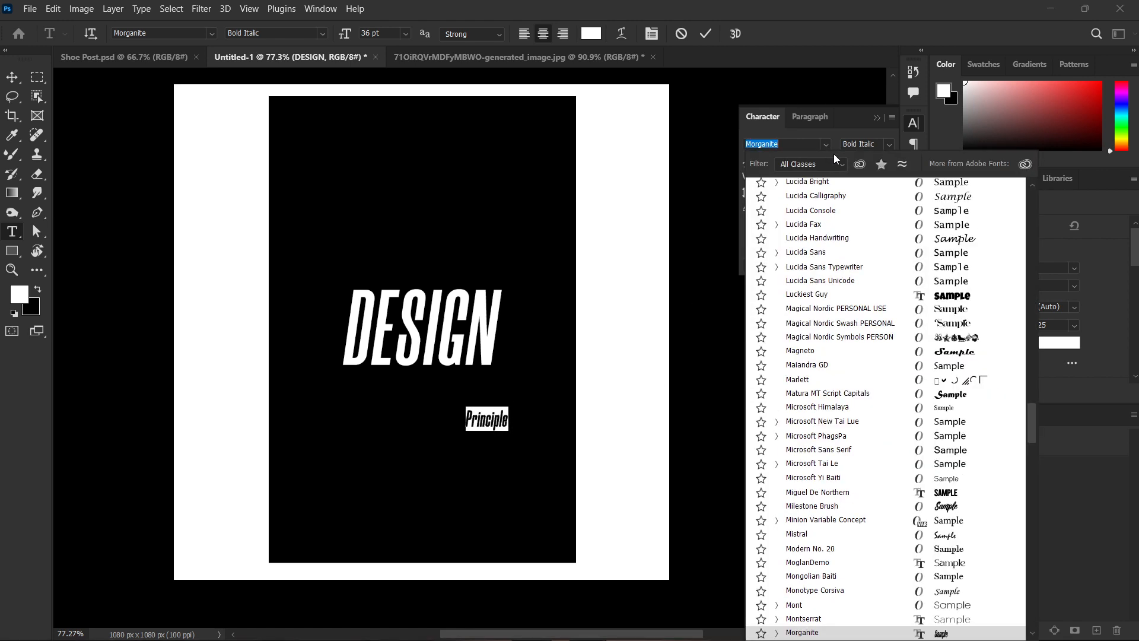
scroll(888, 326, up, 13)
scroll(888, 326, up, 20)
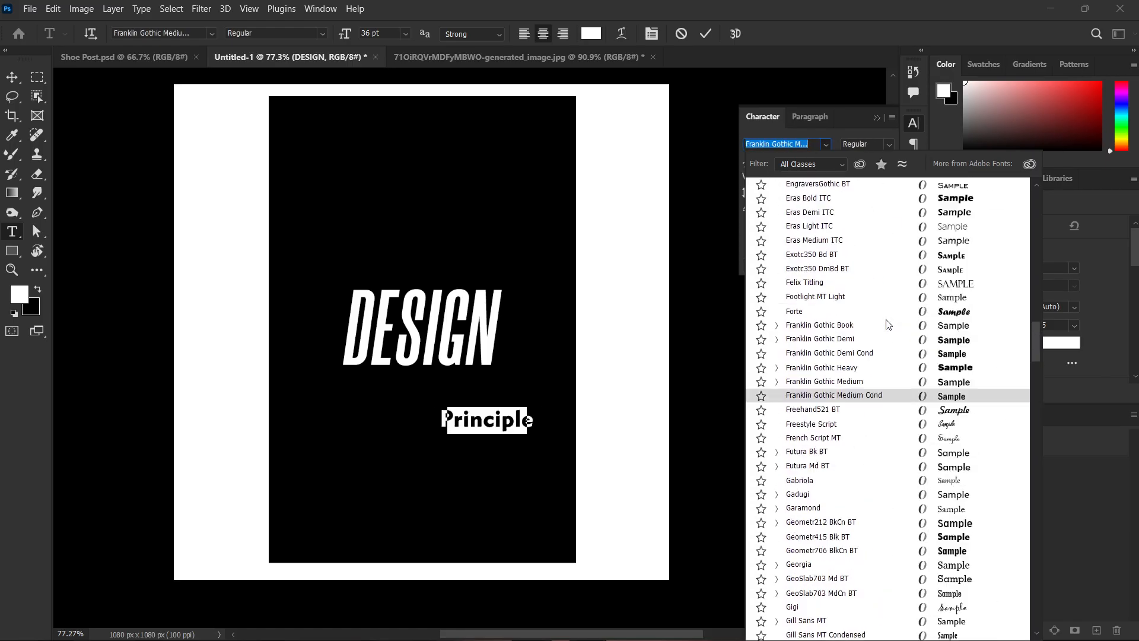
scroll(888, 325, up, 10)
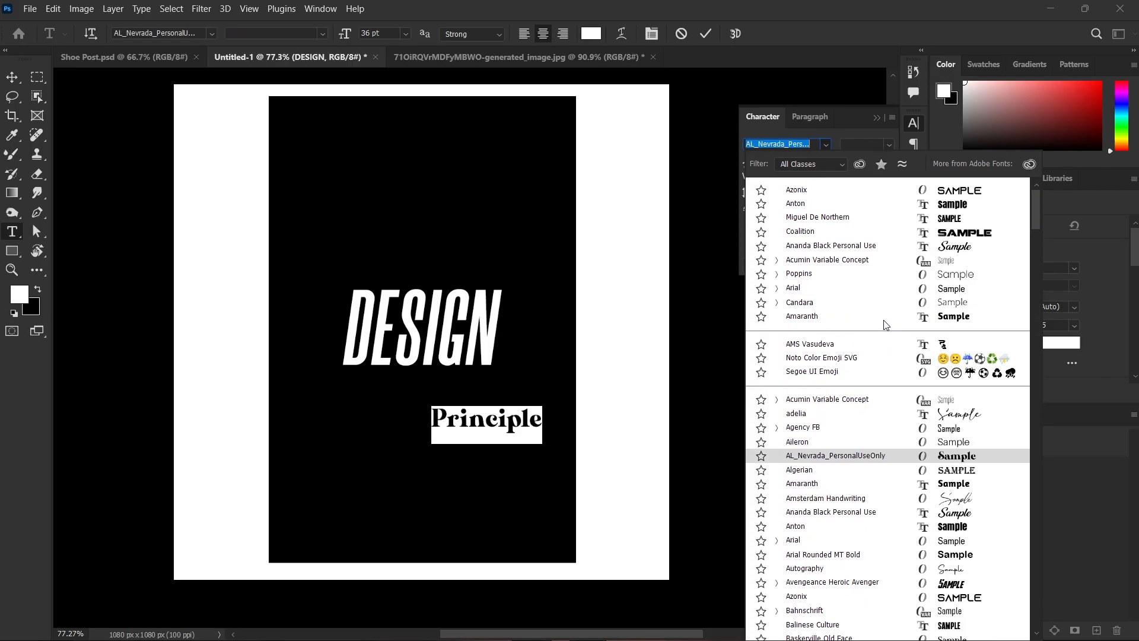
scroll(886, 324, down, 8)
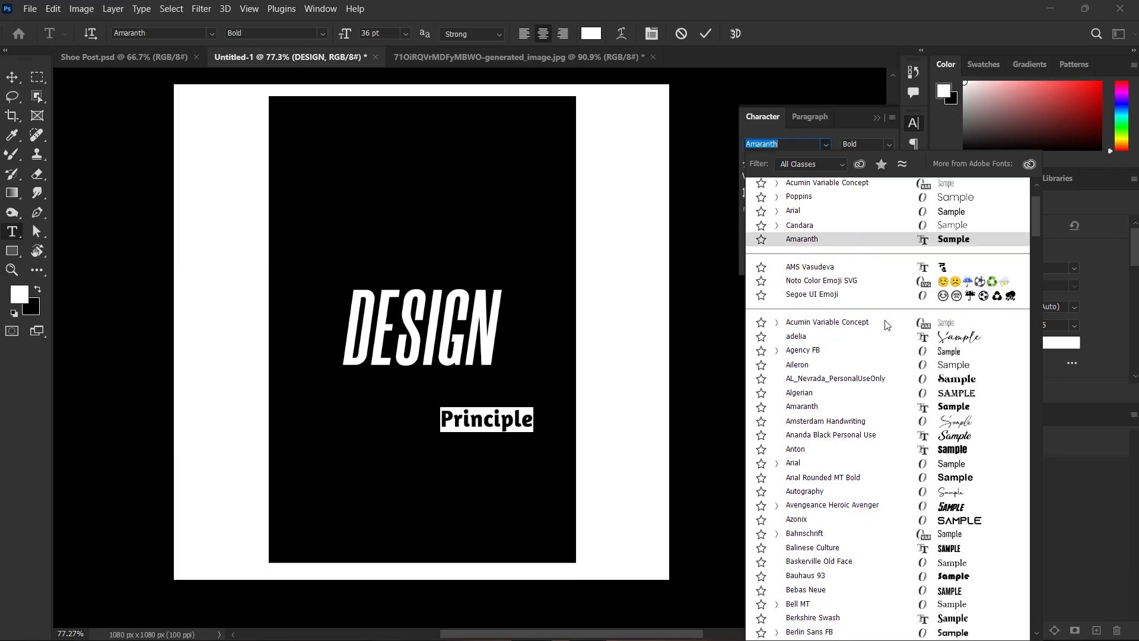
scroll(887, 329, down, 10)
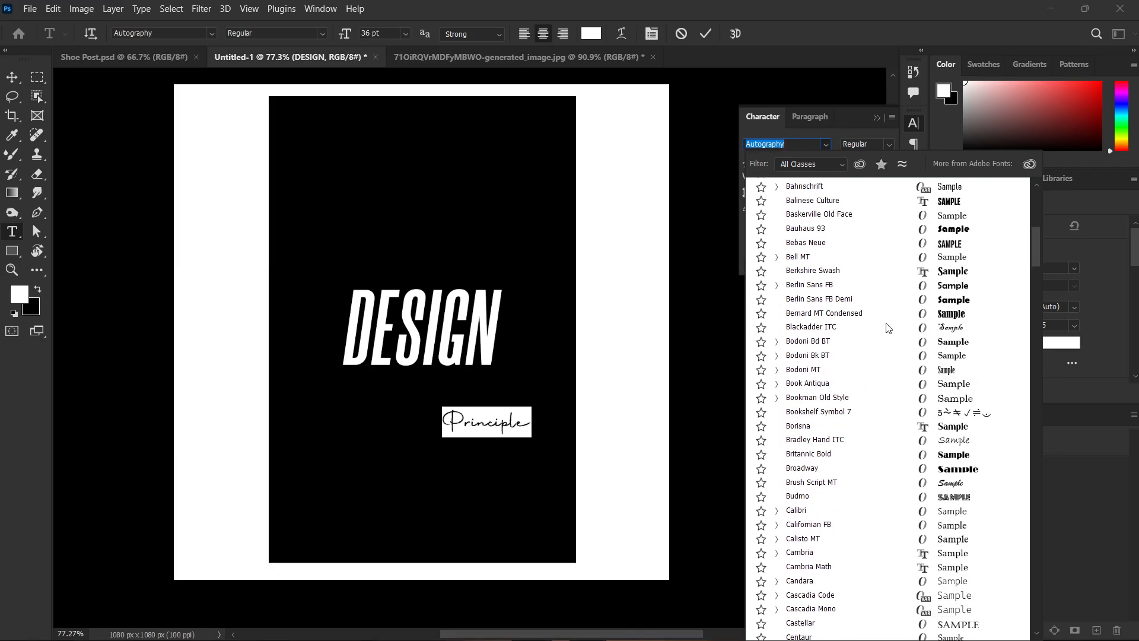
scroll(886, 334, down, 8)
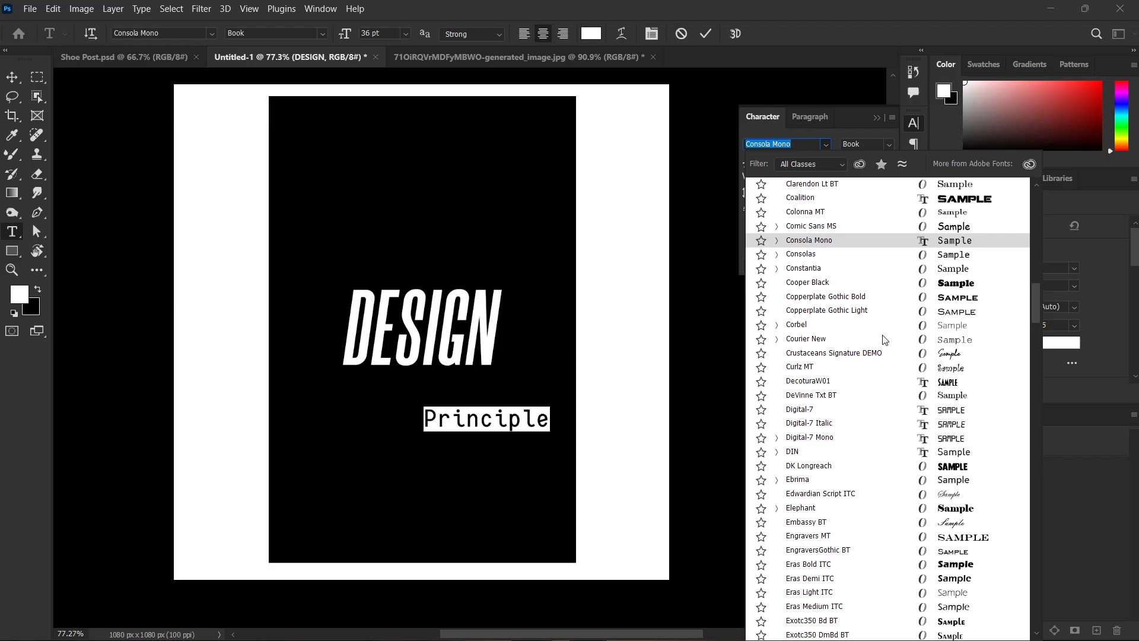
click(882, 350)
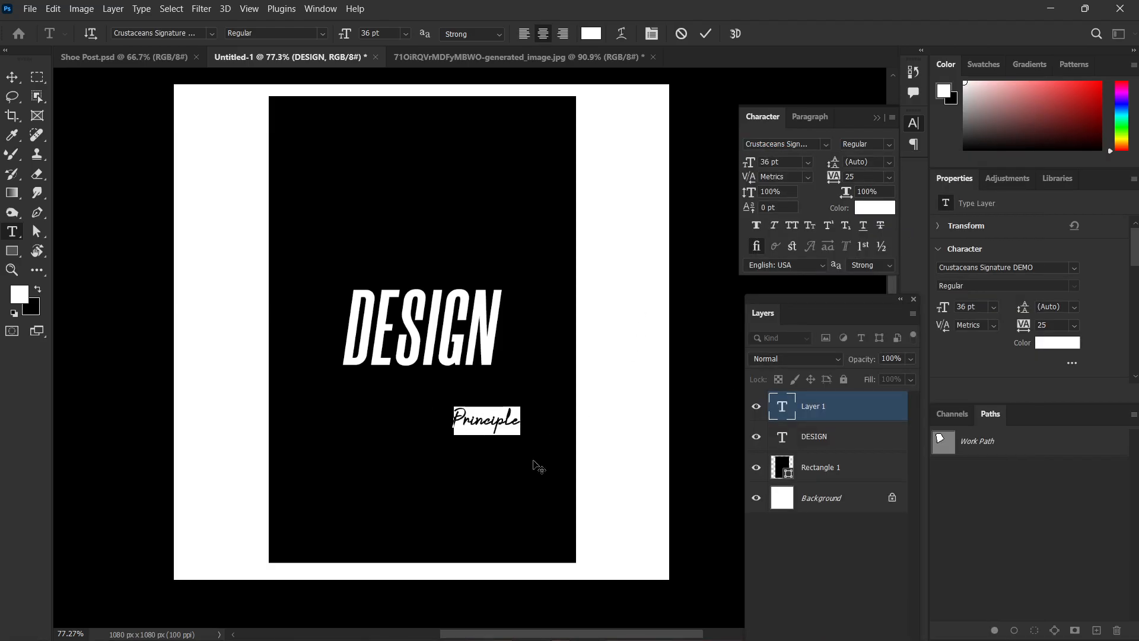
Finish the Principle text and move it over the middle of the DESIGN text.
click(544, 497)
key(v)
drag(493, 426, 427, 333)
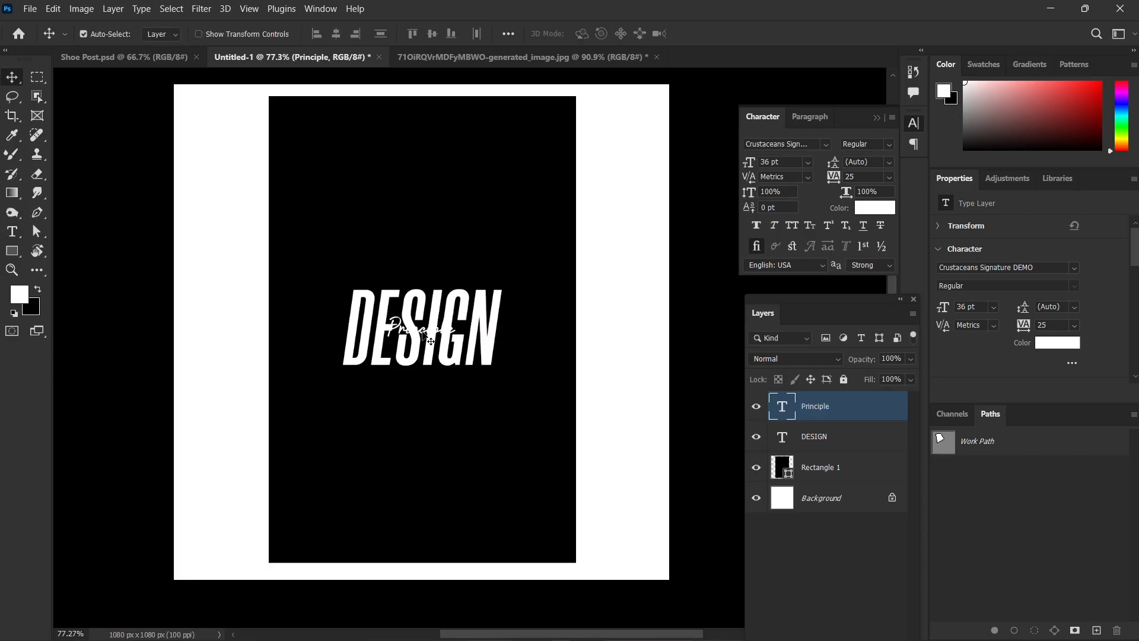
Recolour the Principle text to bright purple c600ff.
double_click(423, 330)
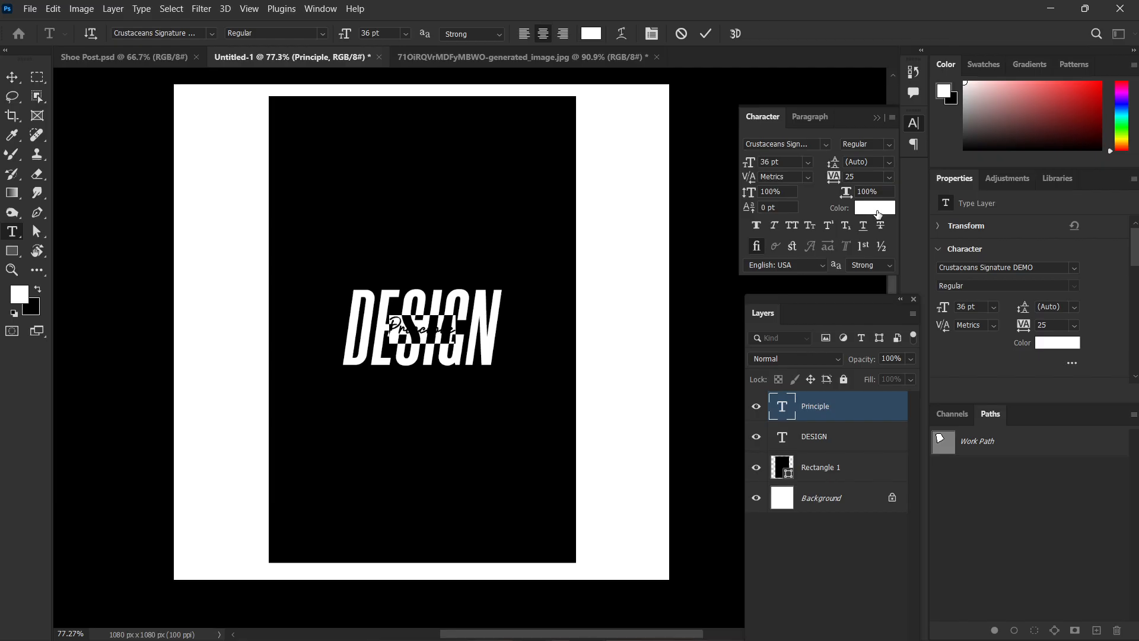
click(876, 208)
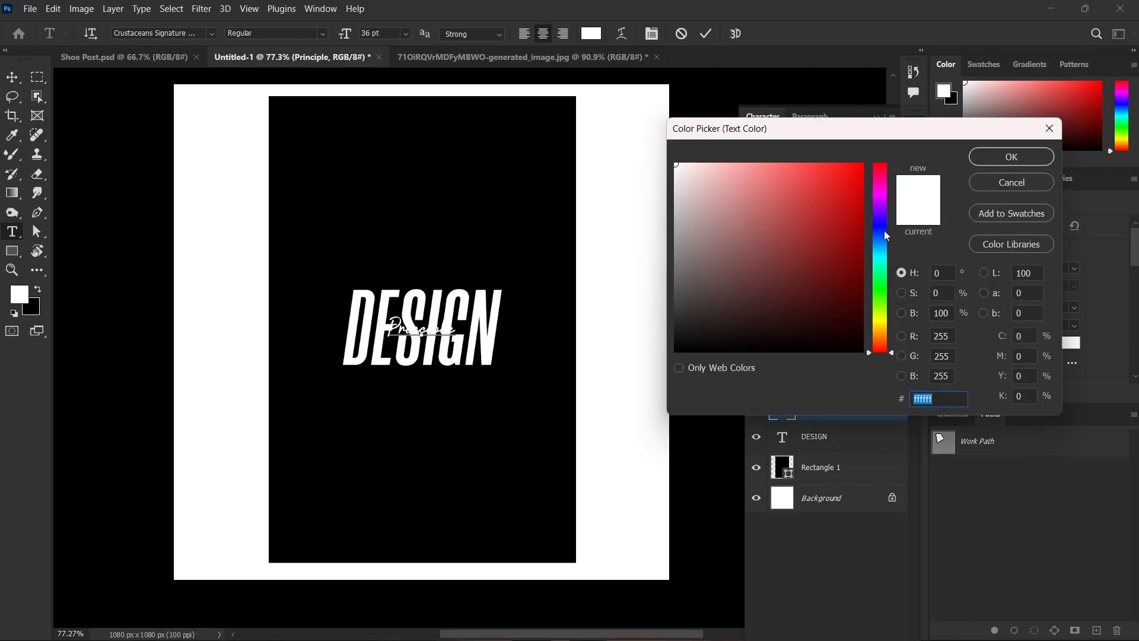
drag(884, 235, 886, 202)
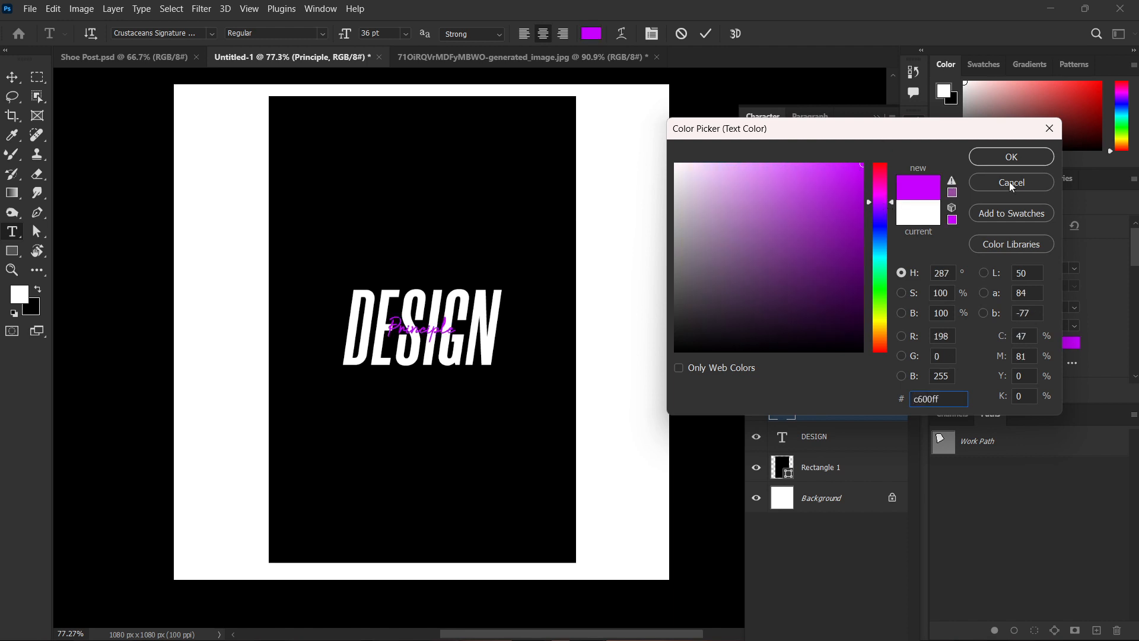
click(996, 160)
key(ctrl+Return)
key(v)
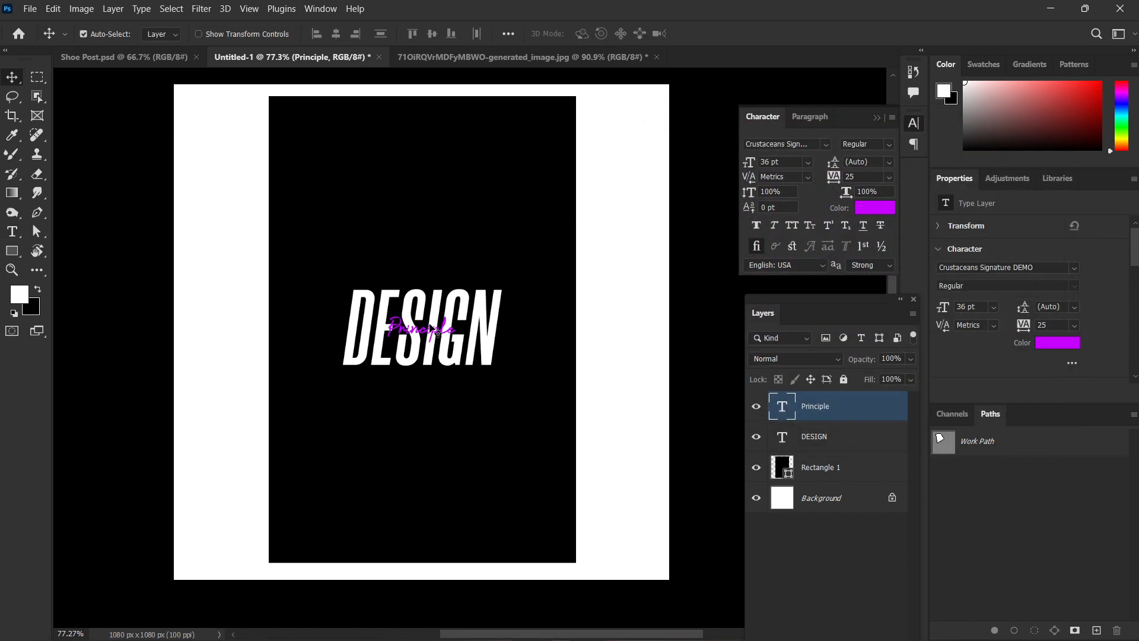
Scale the Principle text up proportionally to about 215% so it spans the width of the DESIGN lettering.
key(ctrl+t)
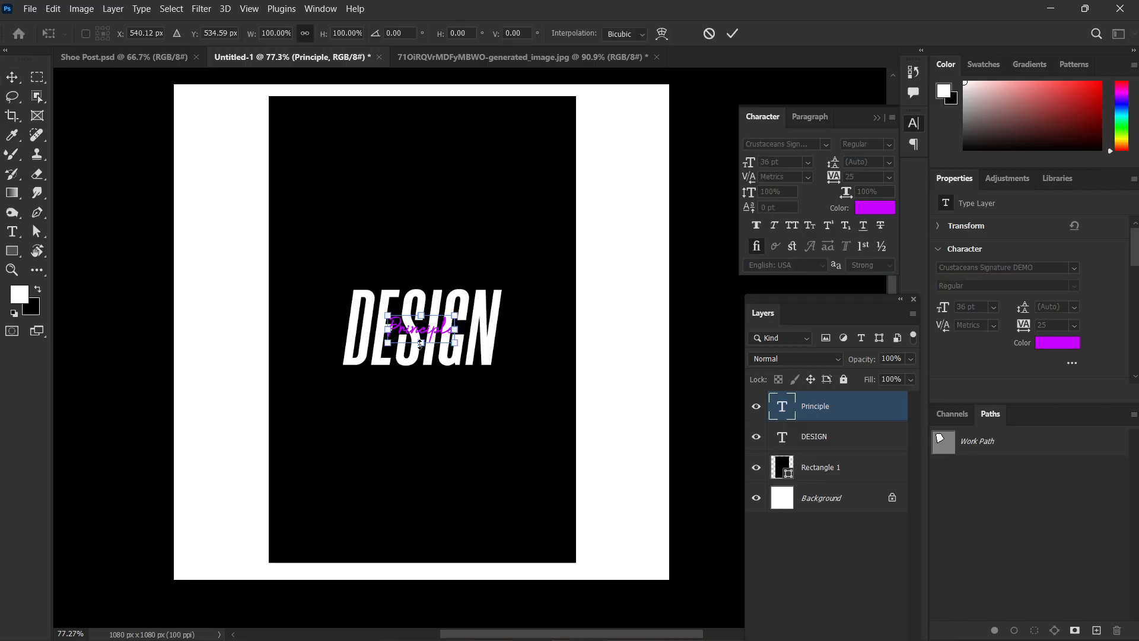
mouse_move(421, 343)
mouse_down()
mouse_move(421, 376)
mouse_move(430, 318)
mouse_move(434, 327)
mouse_up()
double_click(484, 326)
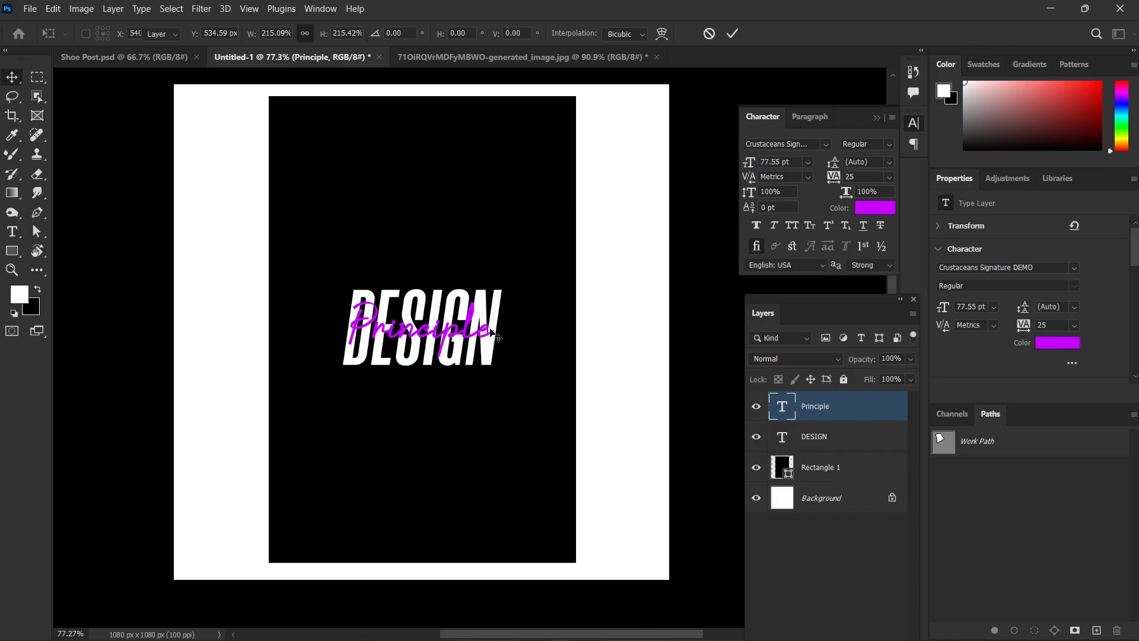
Try changing the purple Principle text to "Principles".
click(484, 326)
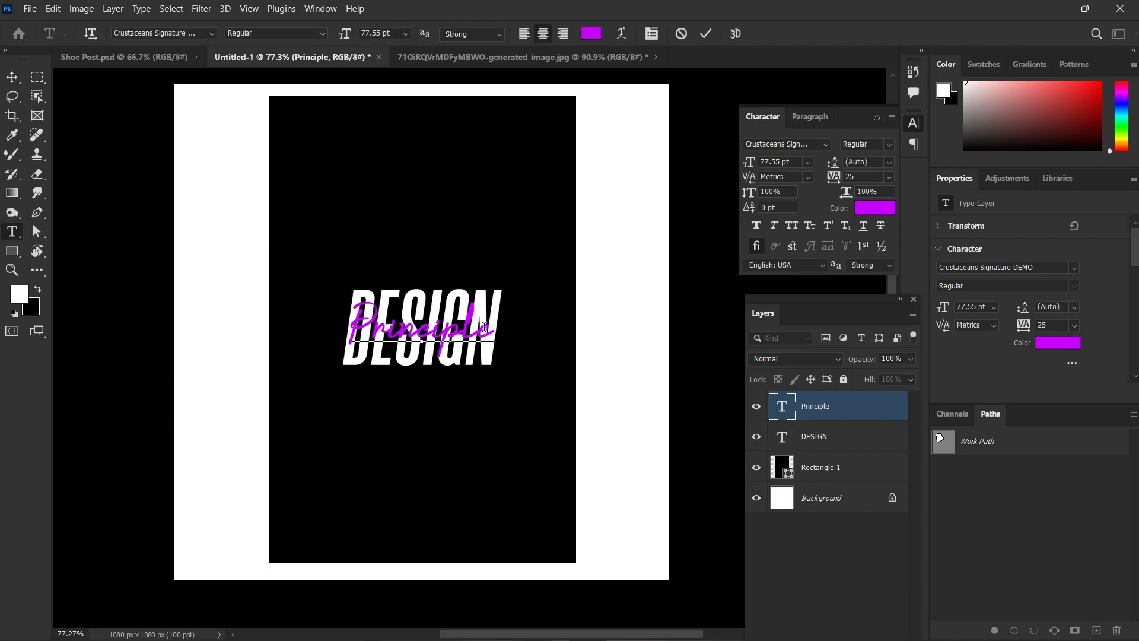
text(s)
key(BackSpace)
key(ctrl+Return)
key(v)
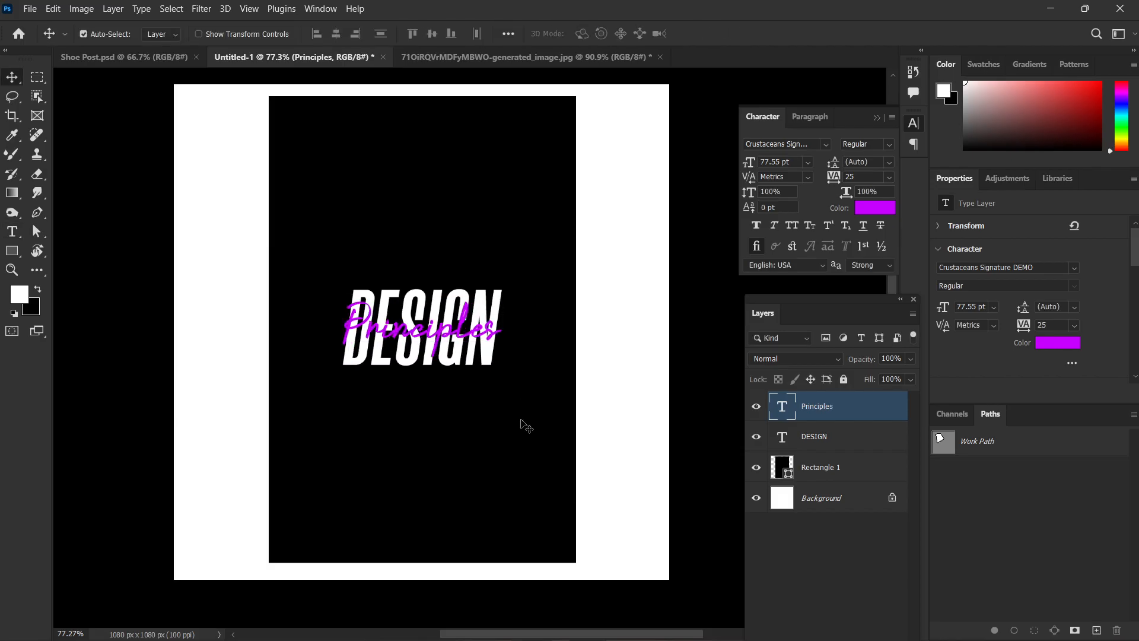
click(646, 274)
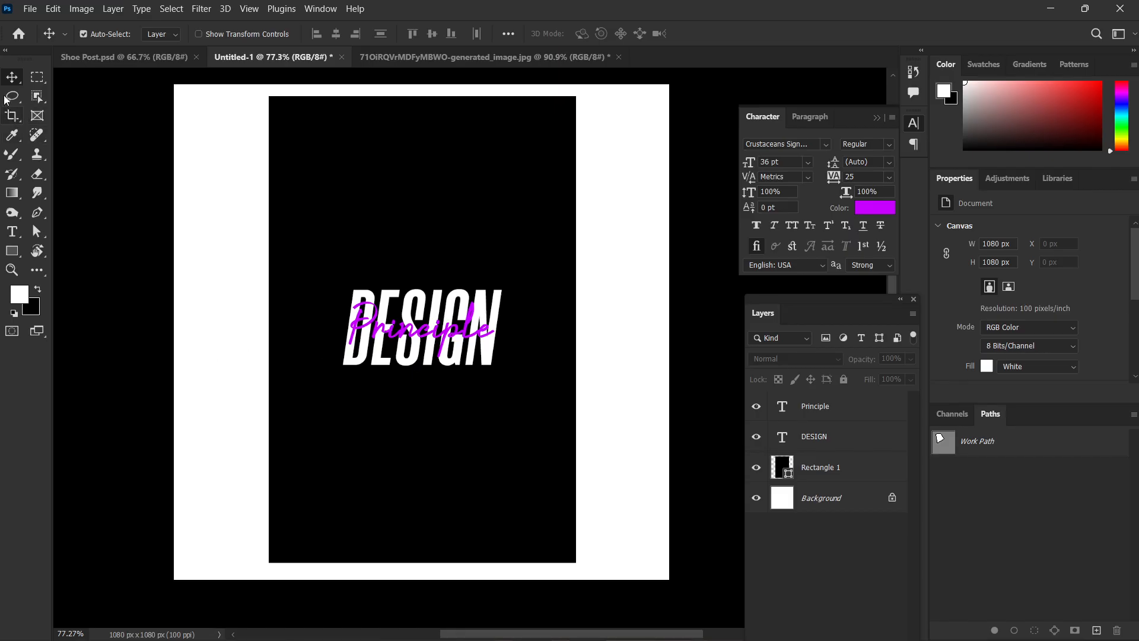
Add a purple text layer reading "1920" on the white area left of the black rectangle.
click(12, 232)
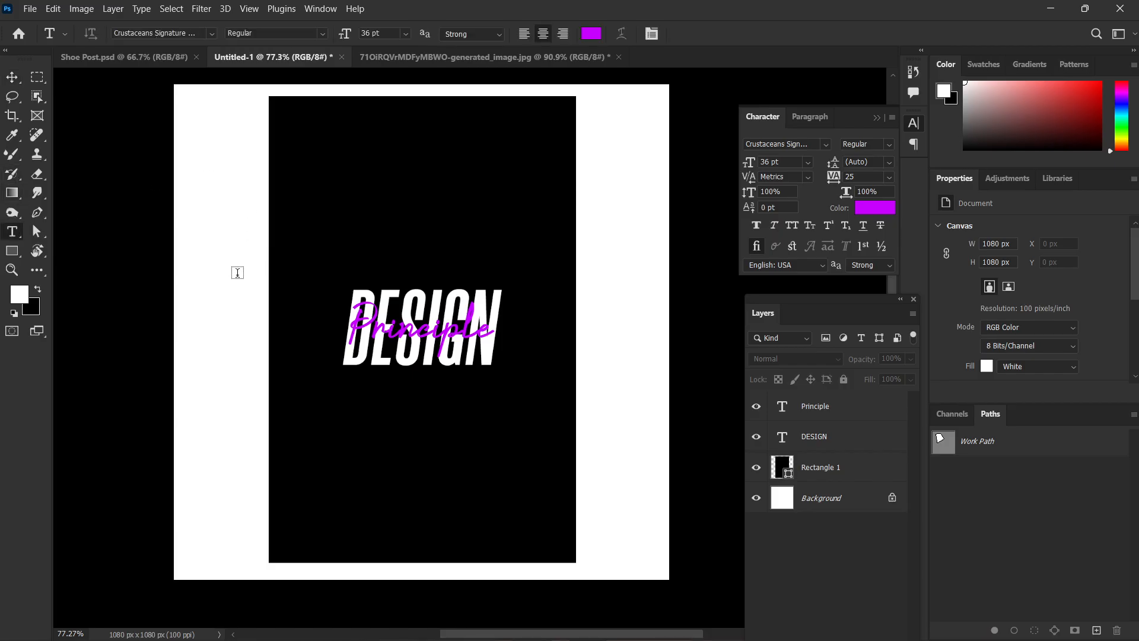
click(208, 296)
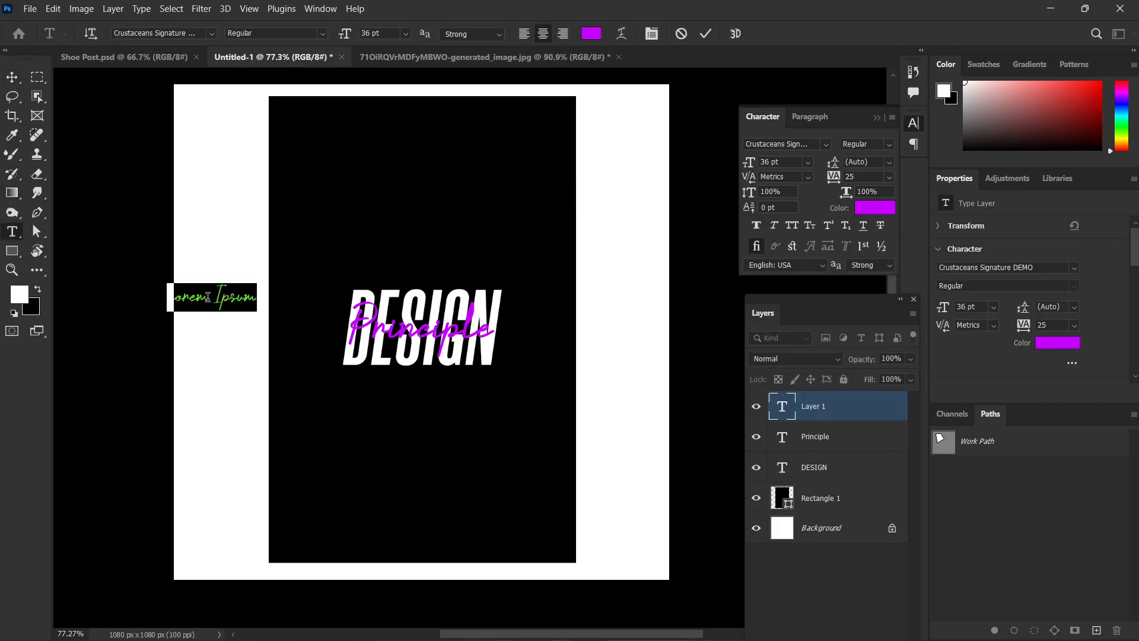
text(1920)
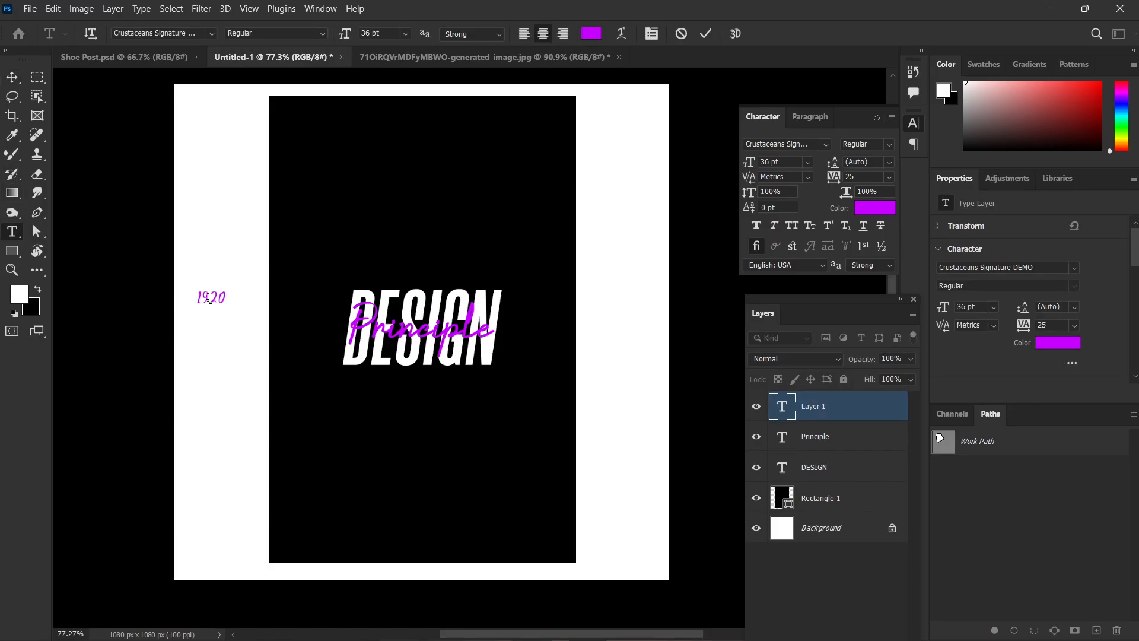
key(ctrl+Return)
Add a text layer reading "1080" below the black rectangle and centre it under the rectangle.
scroll(433, 242, up, 4)
scroll(435, 243, down, 7)
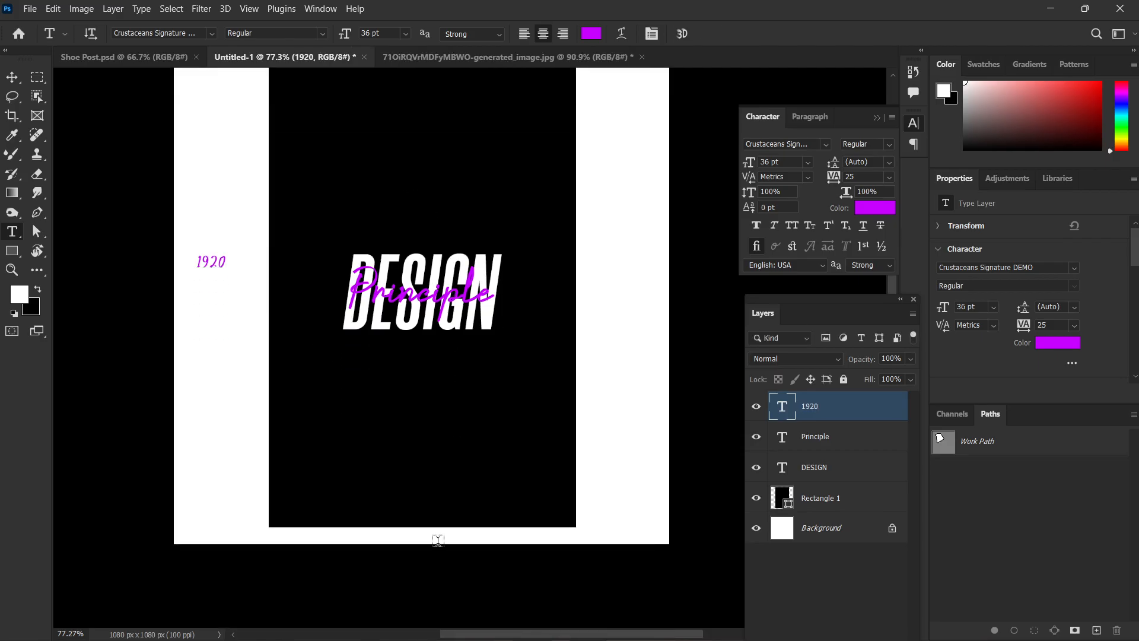
click(409, 536)
text(1080)
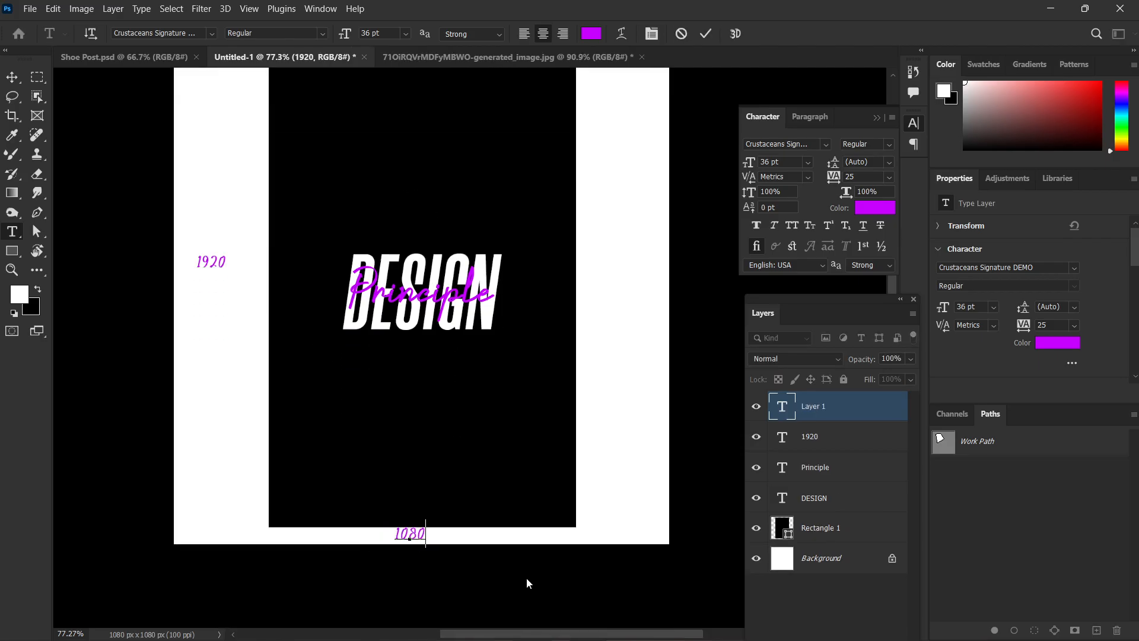
key(ctrl+Return)
key(v)
drag(413, 544, 434, 548)
Scale the black rectangle with the DESIGN and Principle texts to about 80% and centre them on the canvas.
drag(659, 409, 412, 224)
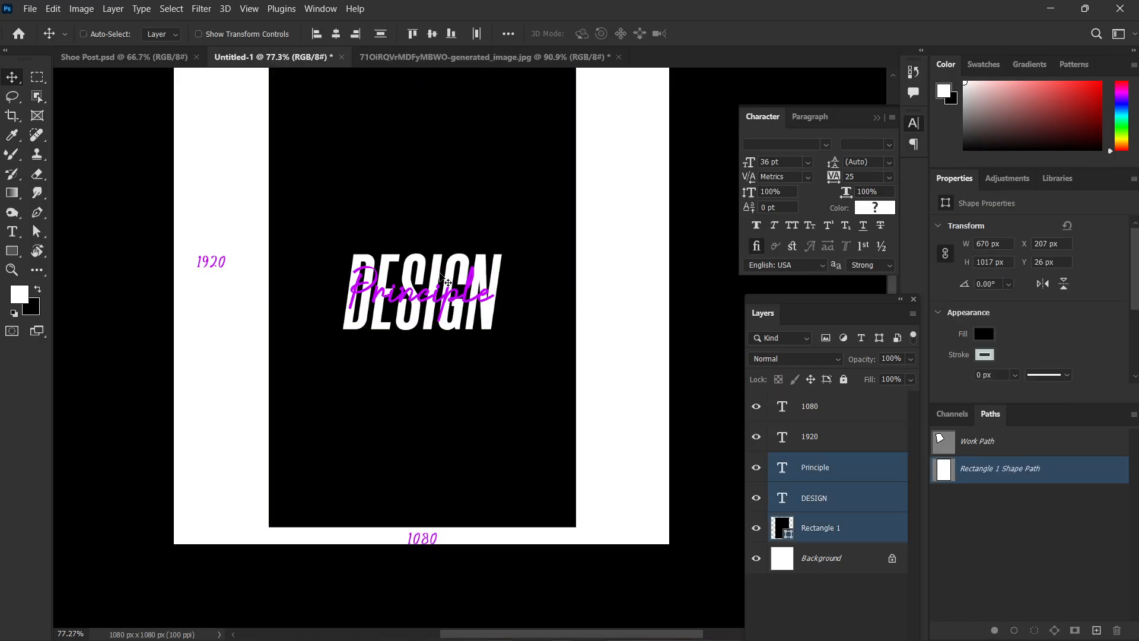
key(ctrl+t)
drag(422, 105, 429, 195)
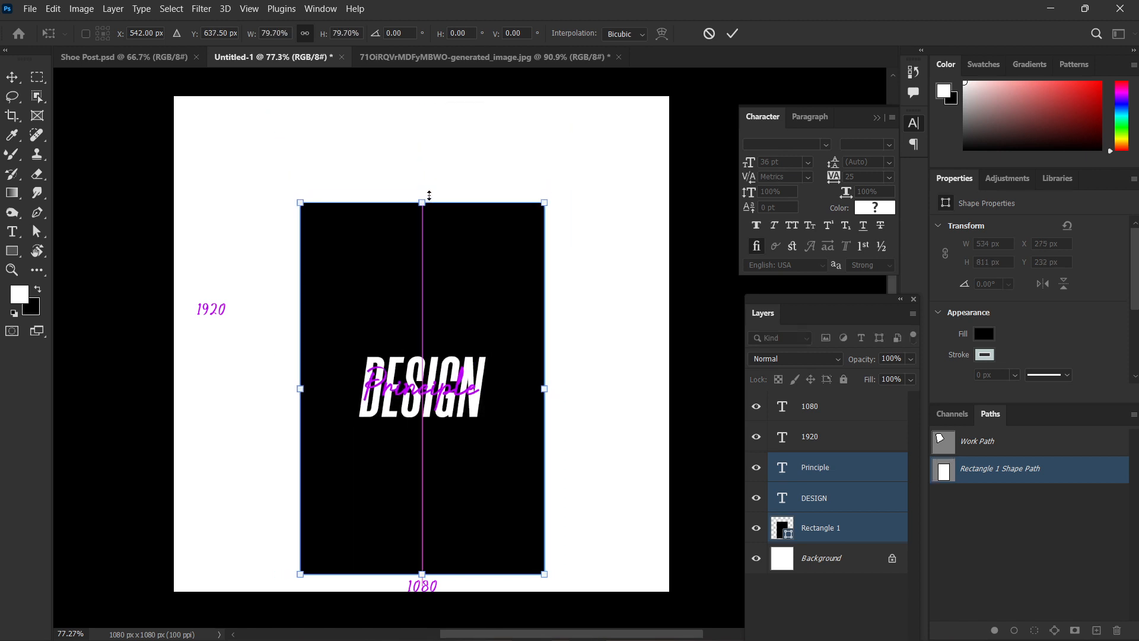
drag(429, 341, 427, 295)
key(Return)
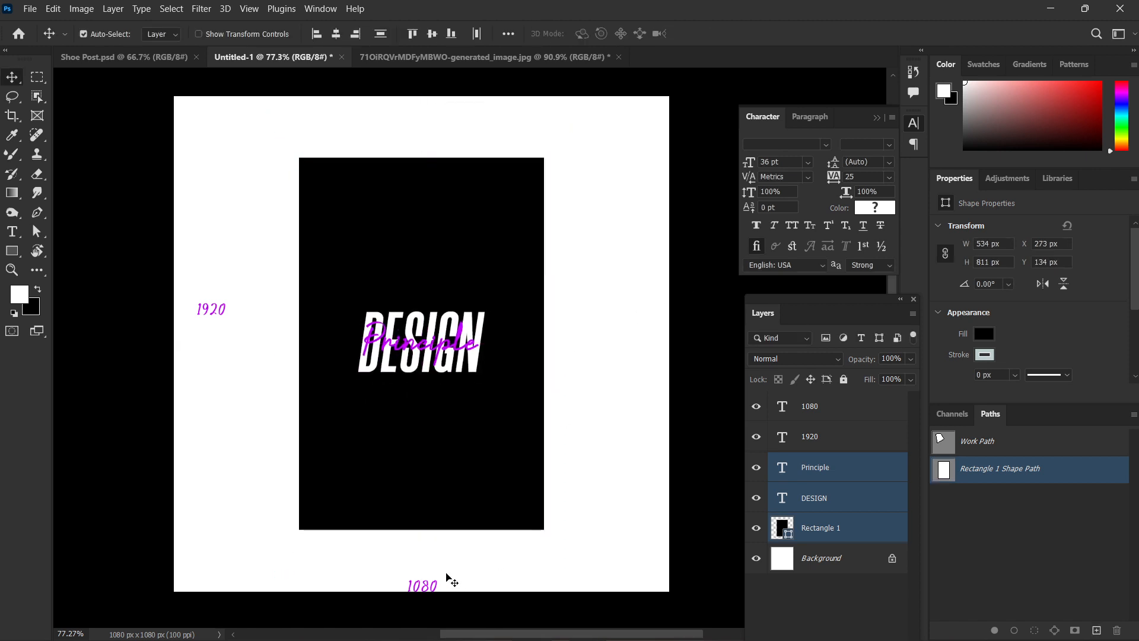
Move the 1080 label up to just below the rectangle and the 1920 label beside its left edge at mid-height.
drag(449, 580, 449, 549)
click(208, 308)
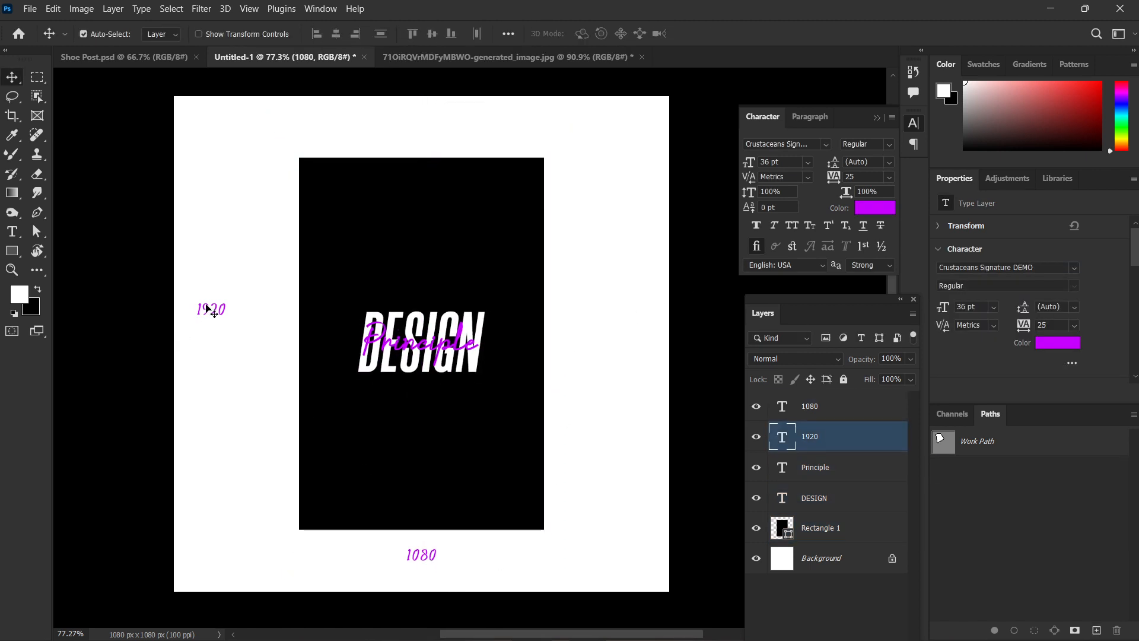
drag(208, 308, 254, 341)
click(653, 344)
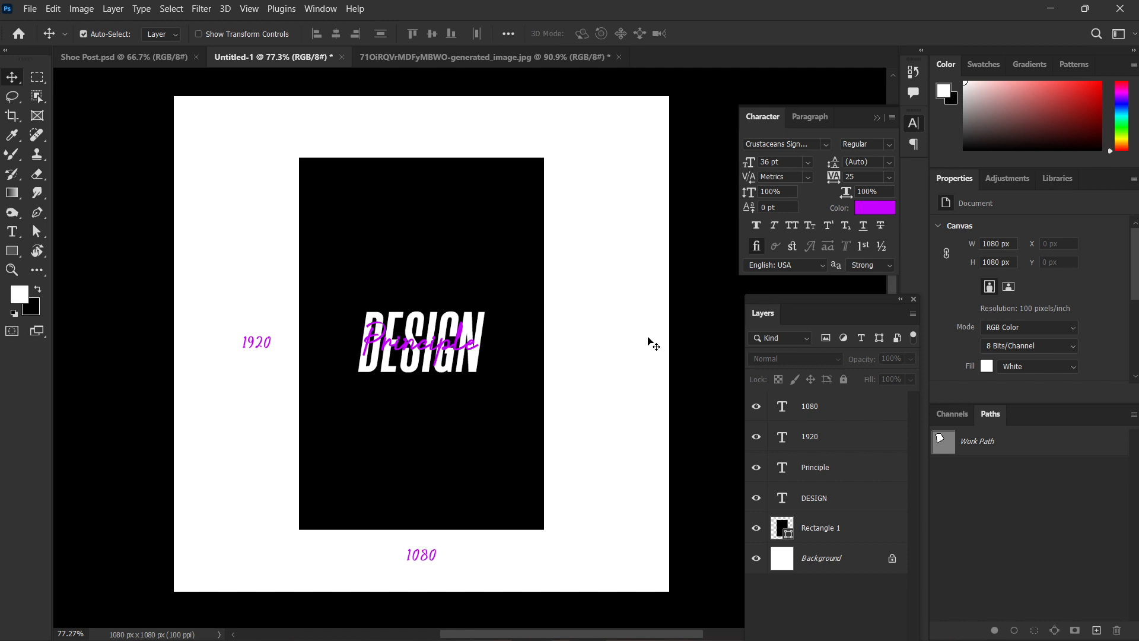
Switch to WhatsApp and open the pinned chat for messaging yourself.
mouse_move(626, 639)
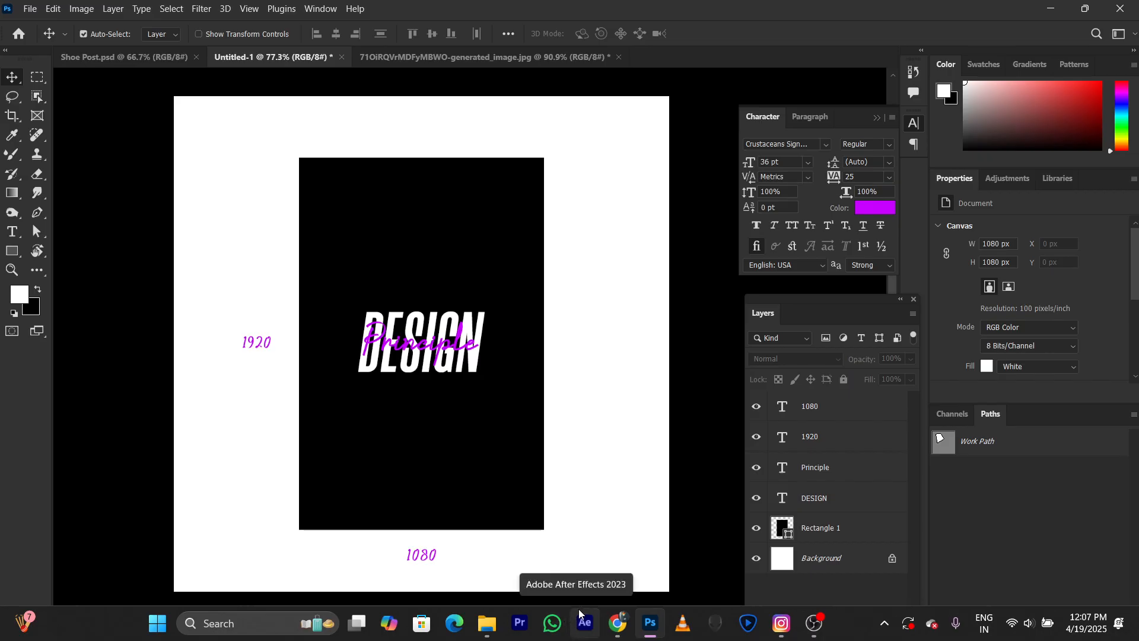
click(553, 623)
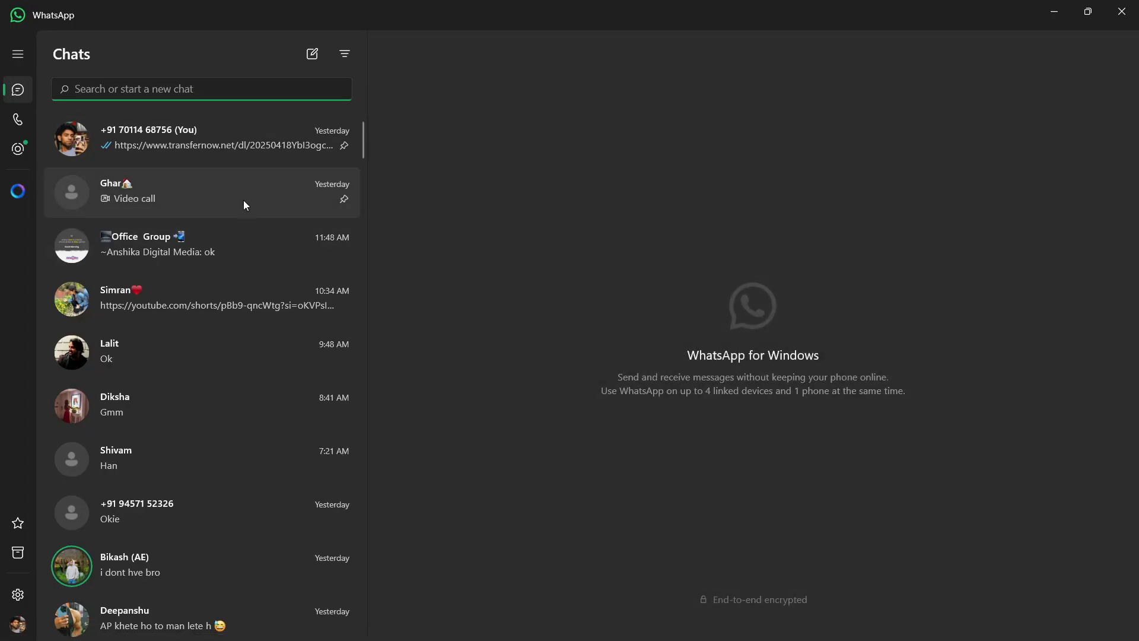
click(227, 134)
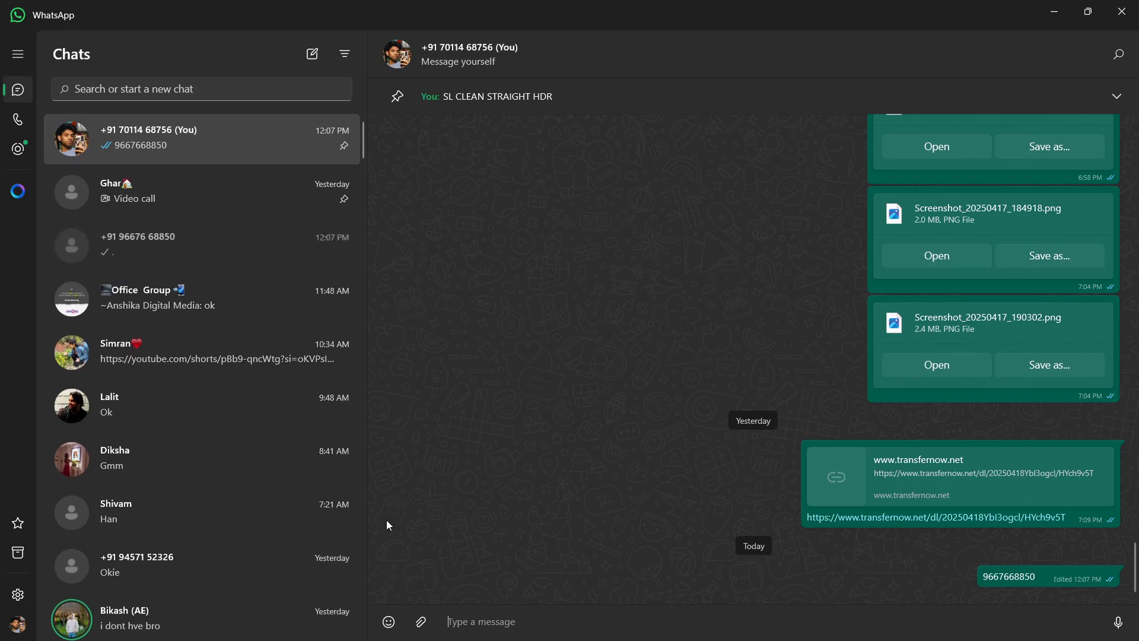
Forward Screenshot_20250417_184918.png and Screenshot_20250417_190302.png from this chat to the recently messaged unsaved phone number.
scroll(1024, 447, up, 3)
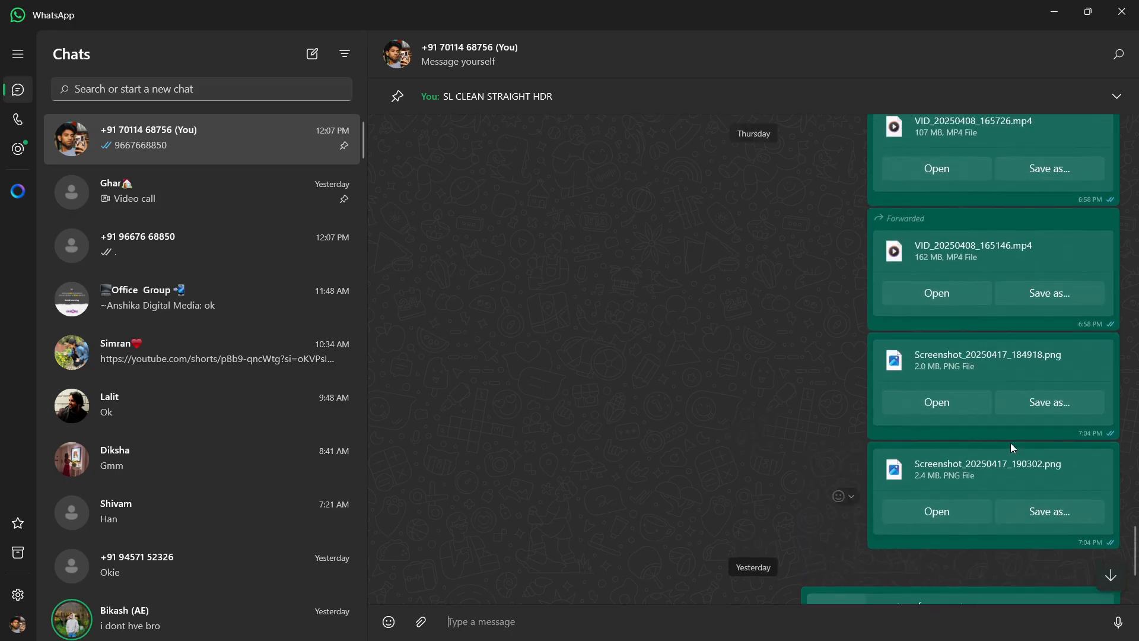
right_click(836, 380)
click(836, 380)
click(803, 374)
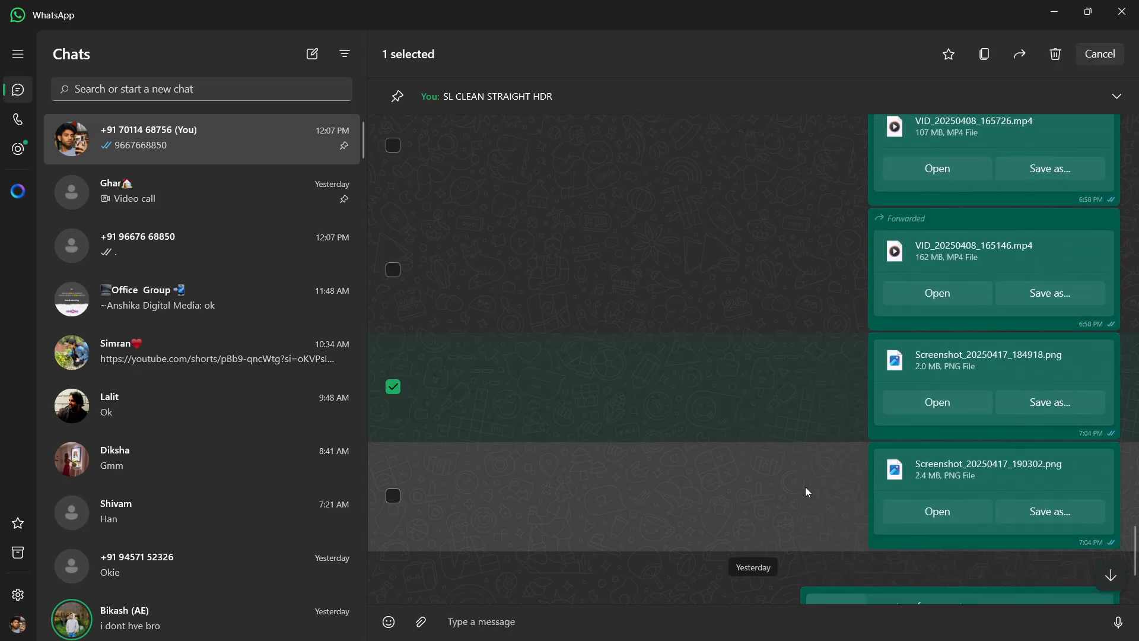
click(805, 487)
click(1021, 52)
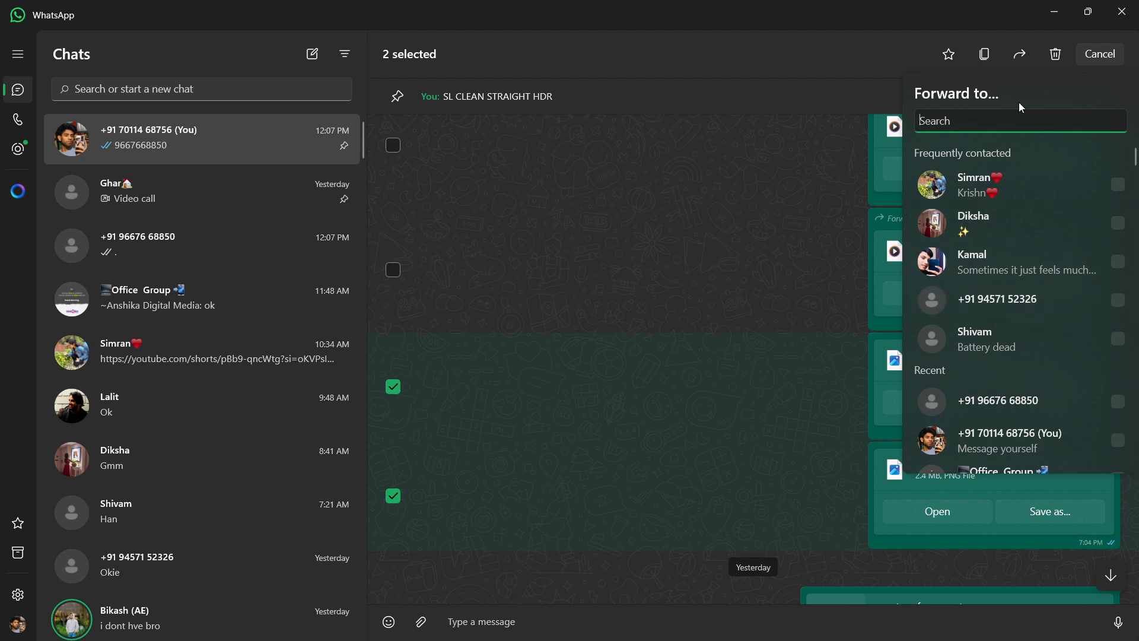
text(966)
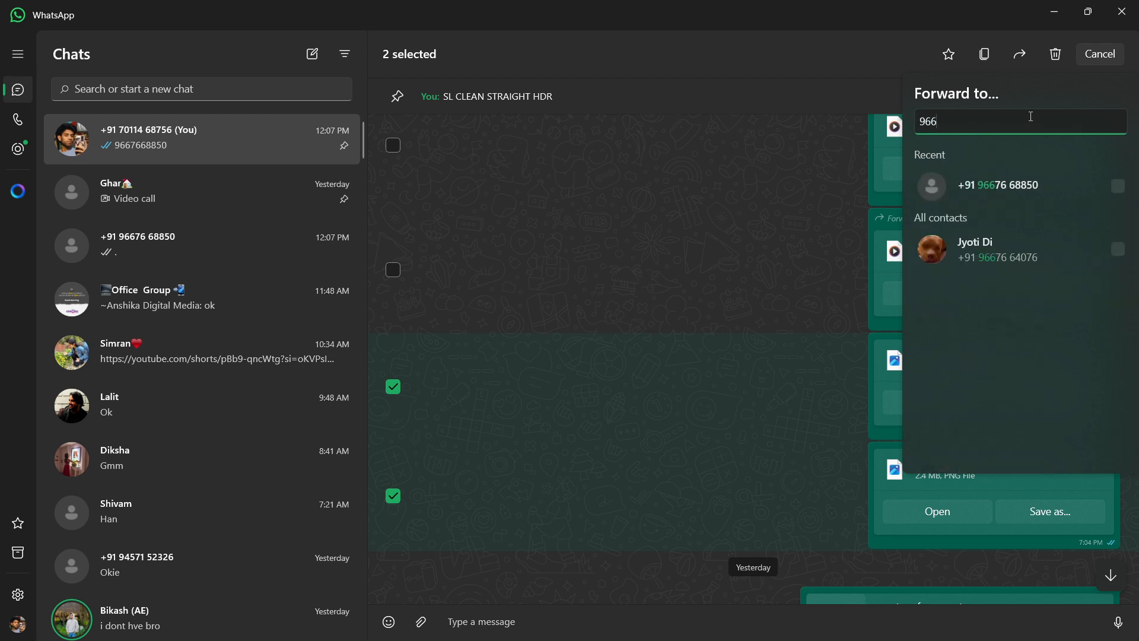
click(1070, 188)
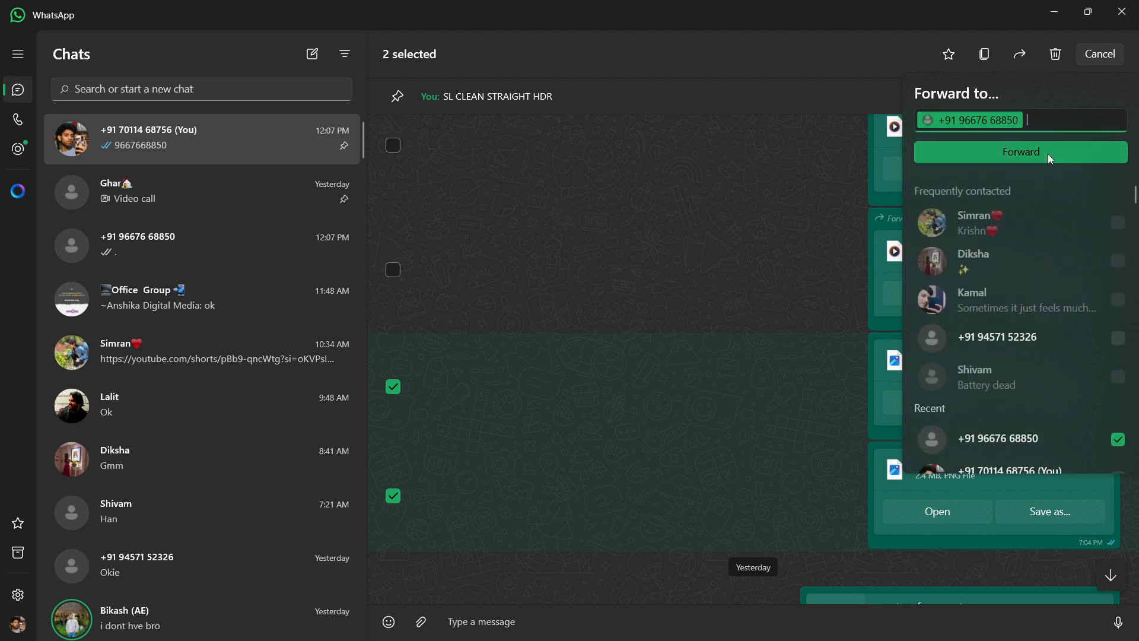
click(1048, 154)
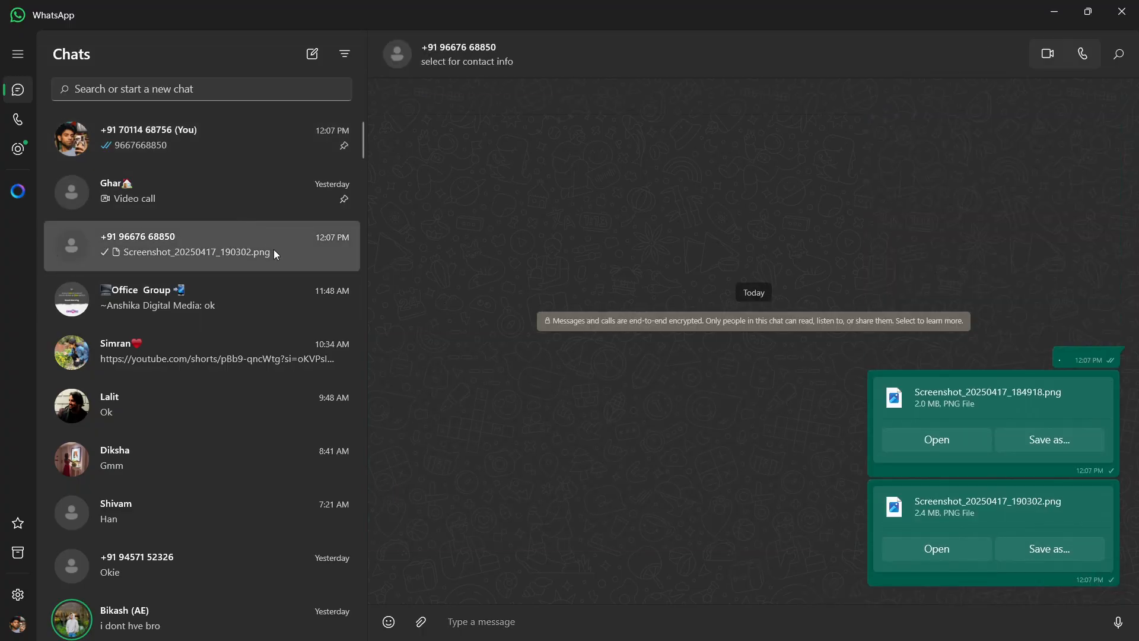
Return to the message-yourself chat and send the second recipient's phone number there.
click(180, 138)
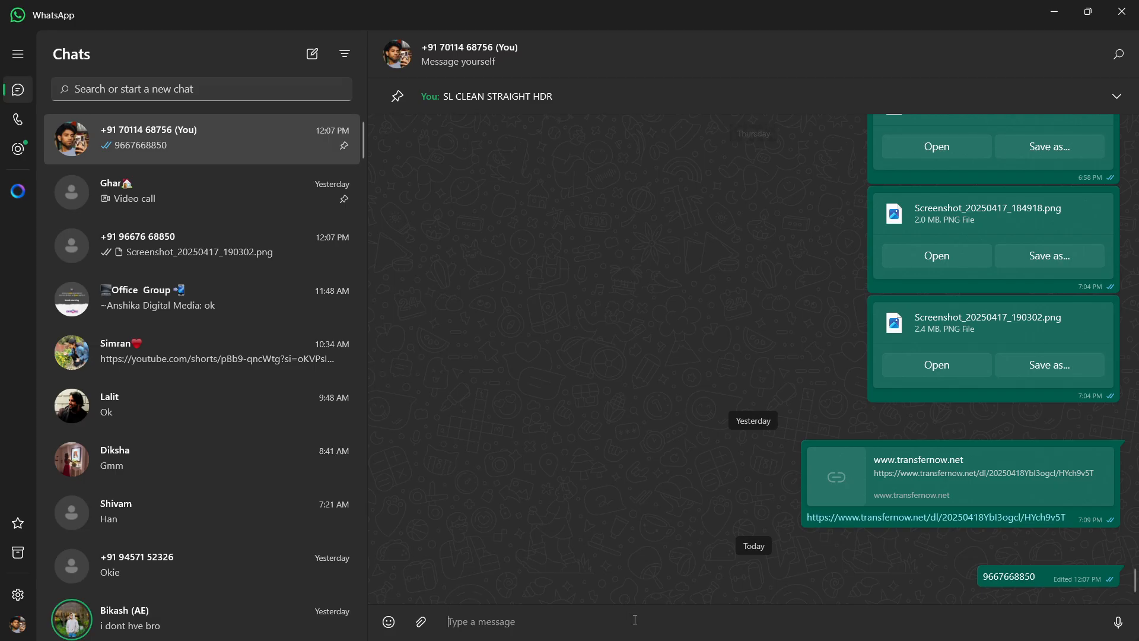
key(Return)
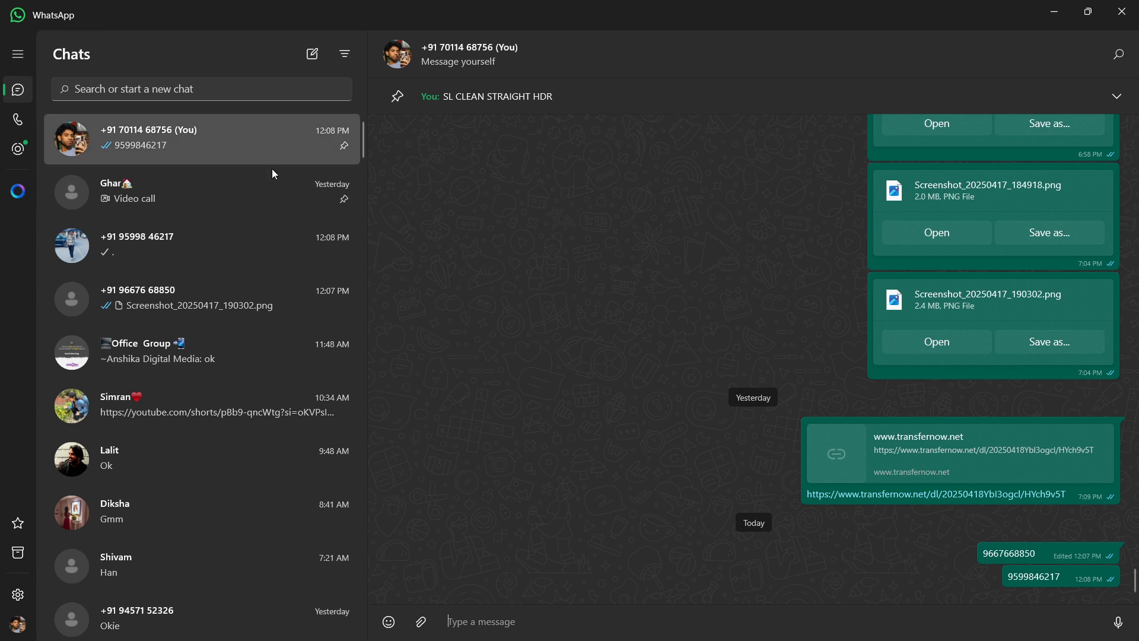
Forward the same two PNG screenshots, 184918 and 190302, to the second recipient's phone number.
scroll(839, 297, up, 3)
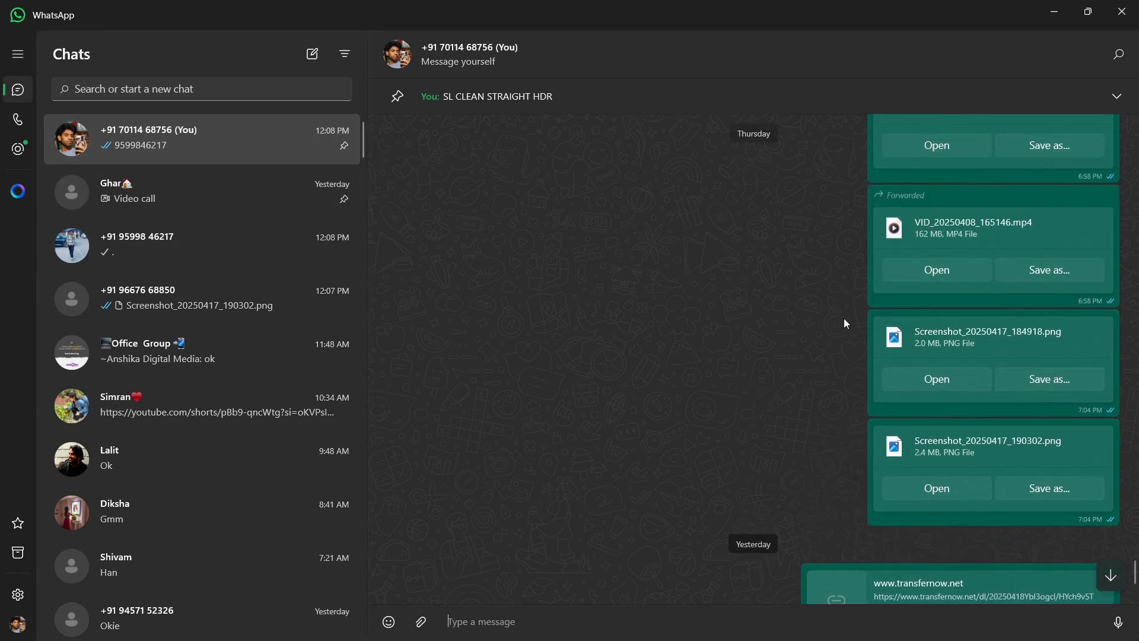
right_click(836, 339)
click(853, 350)
click(798, 442)
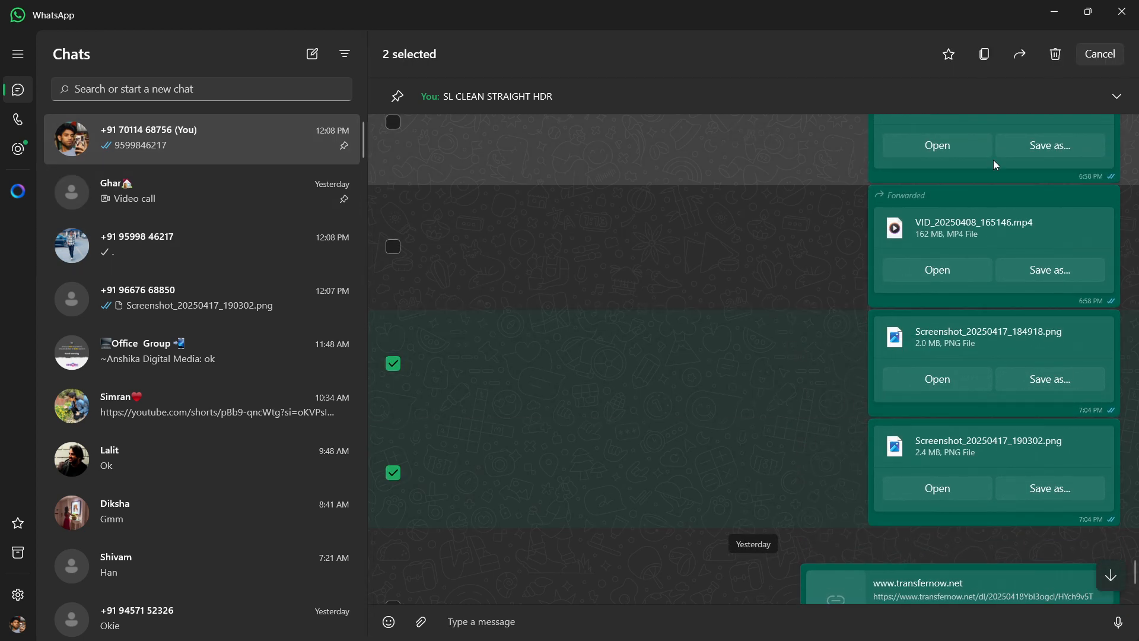
click(1022, 55)
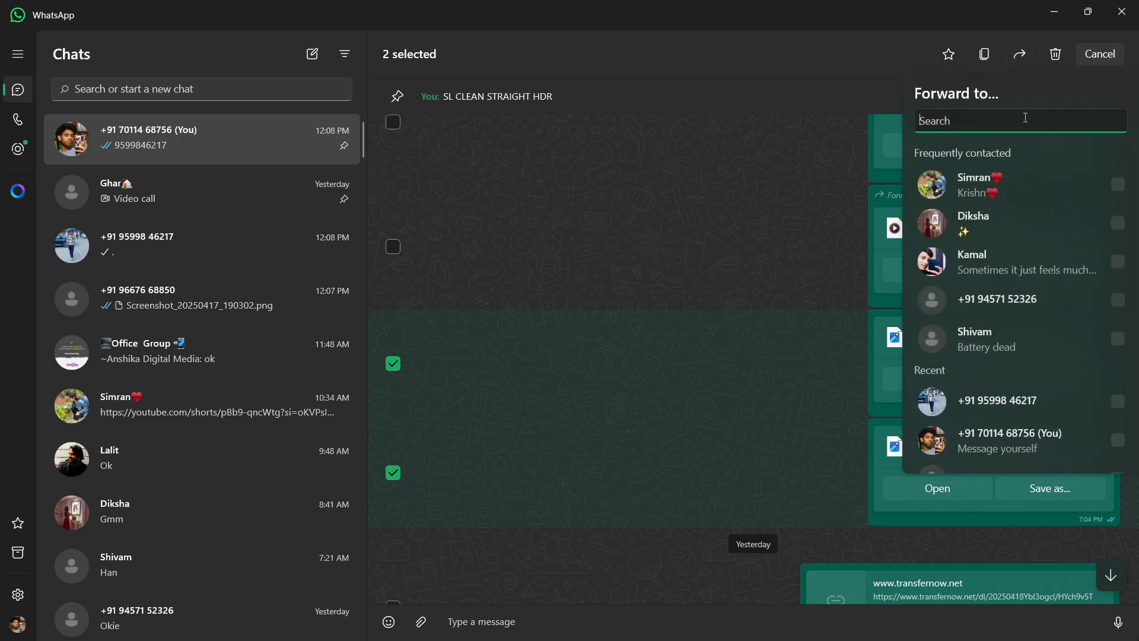
click(1058, 410)
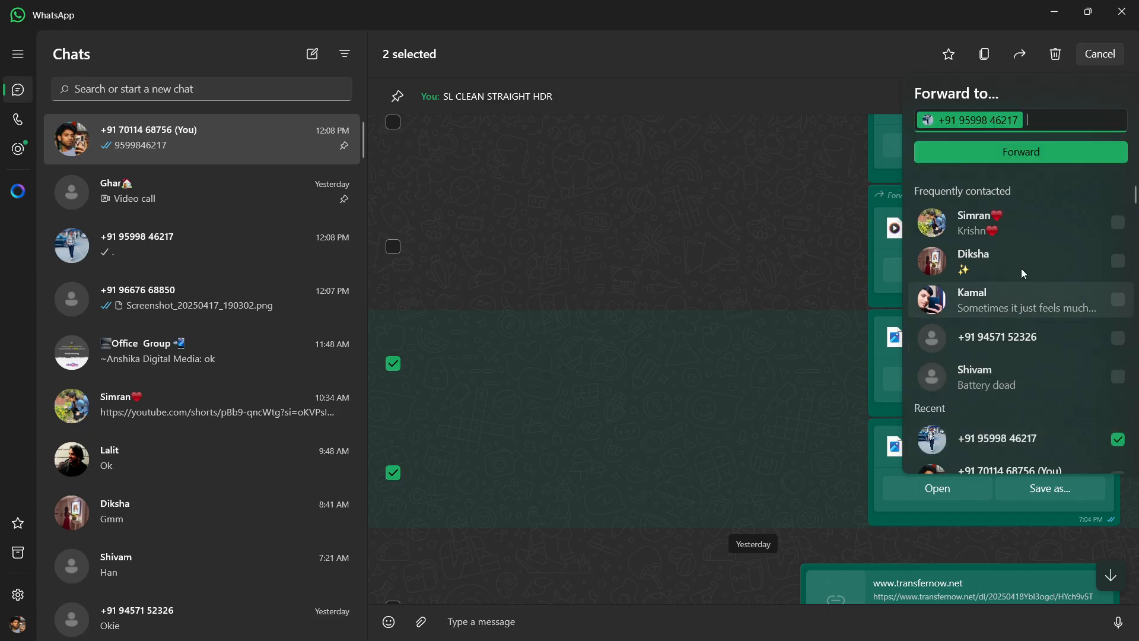
click(999, 161)
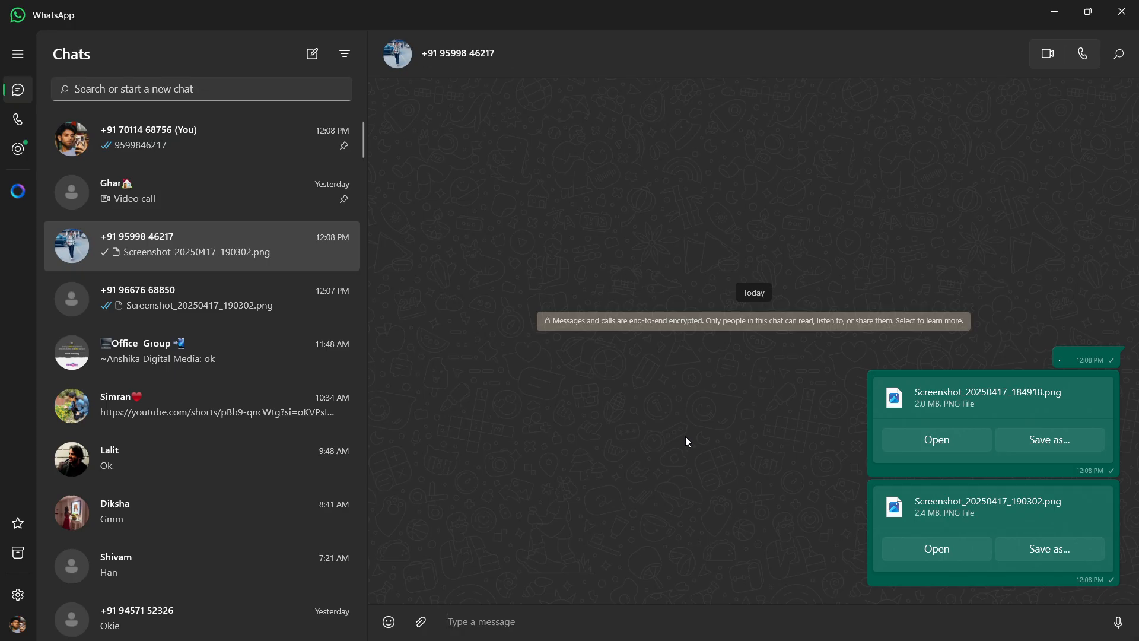
Close WhatsApp, then close the untitled design, the generated farmer image and Shoe Post.psd in Photoshop without saving changes.
click(1121, 11)
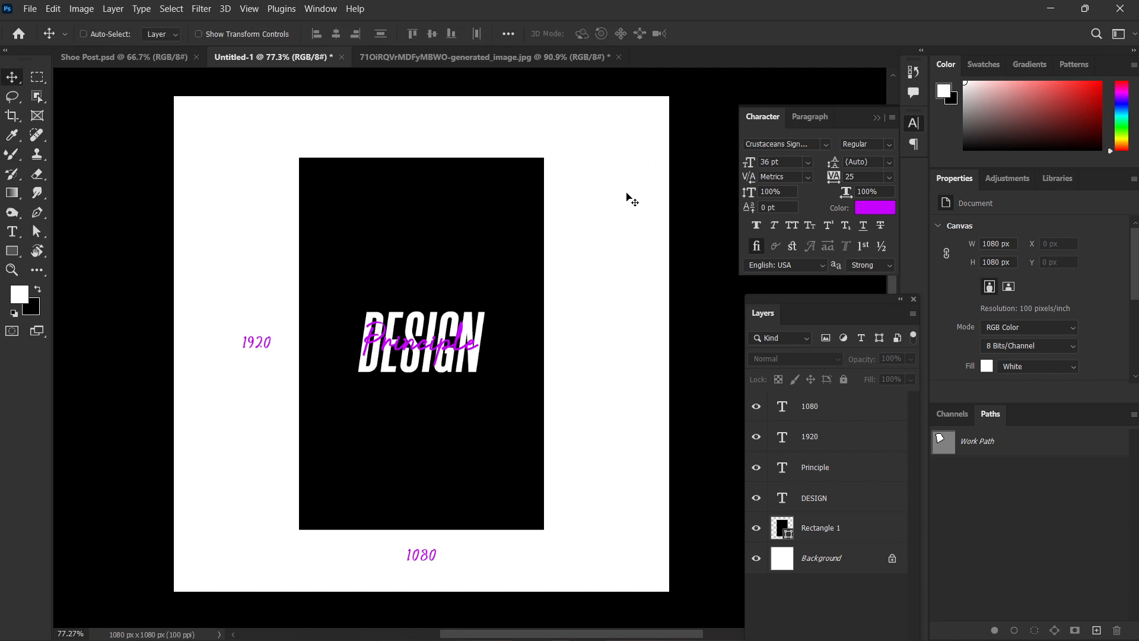
key(ctrl+w)
click(593, 255)
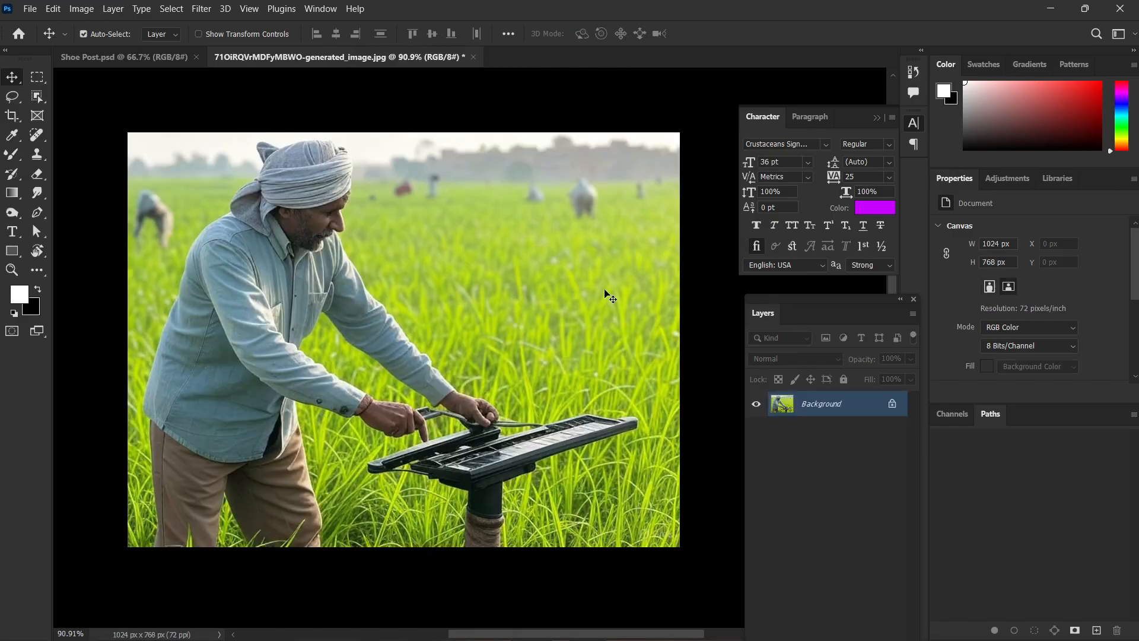
key(ctrl+w)
click(585, 268)
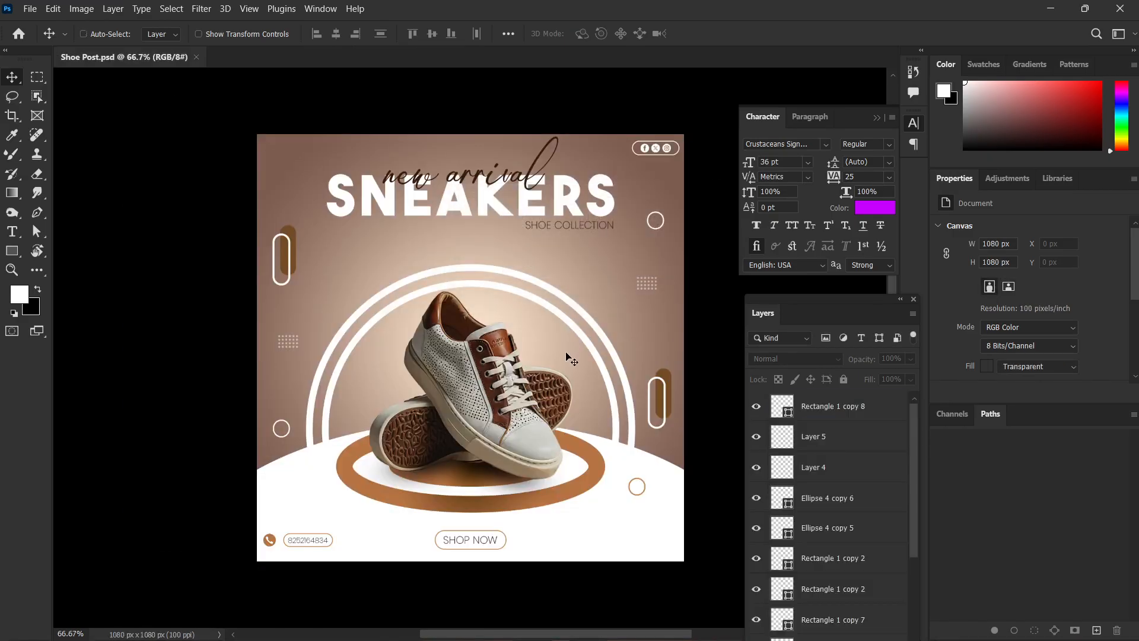
key(ctrl+w)
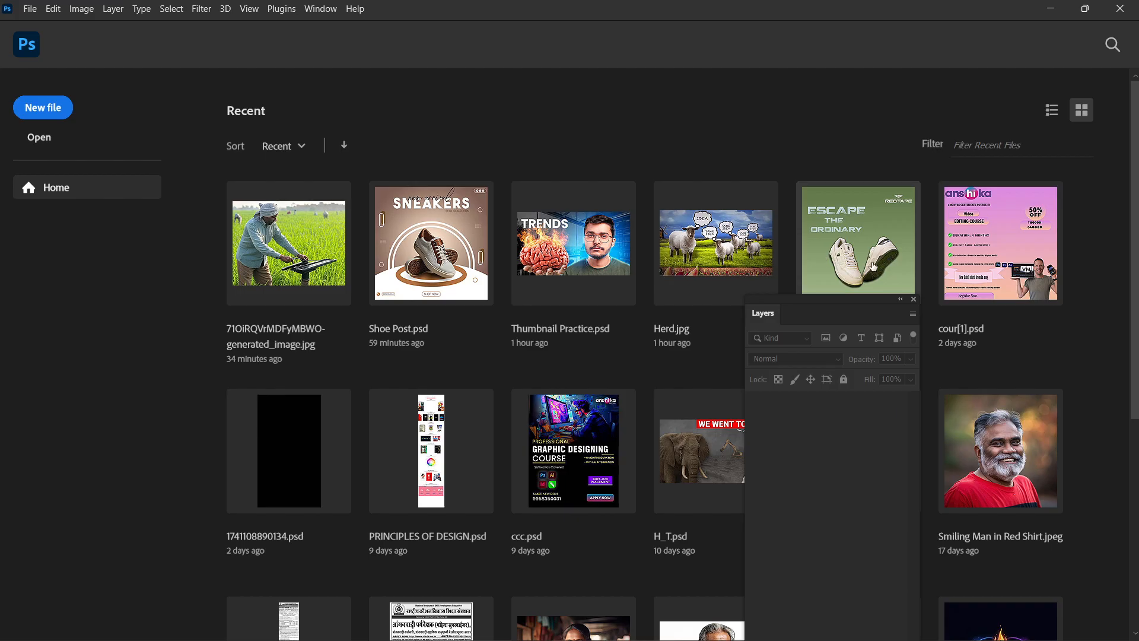
Open the recent green Redtape sneaker poster with the "ESCAPE THE ORDINARY" heading and view its lower half.
click(873, 267)
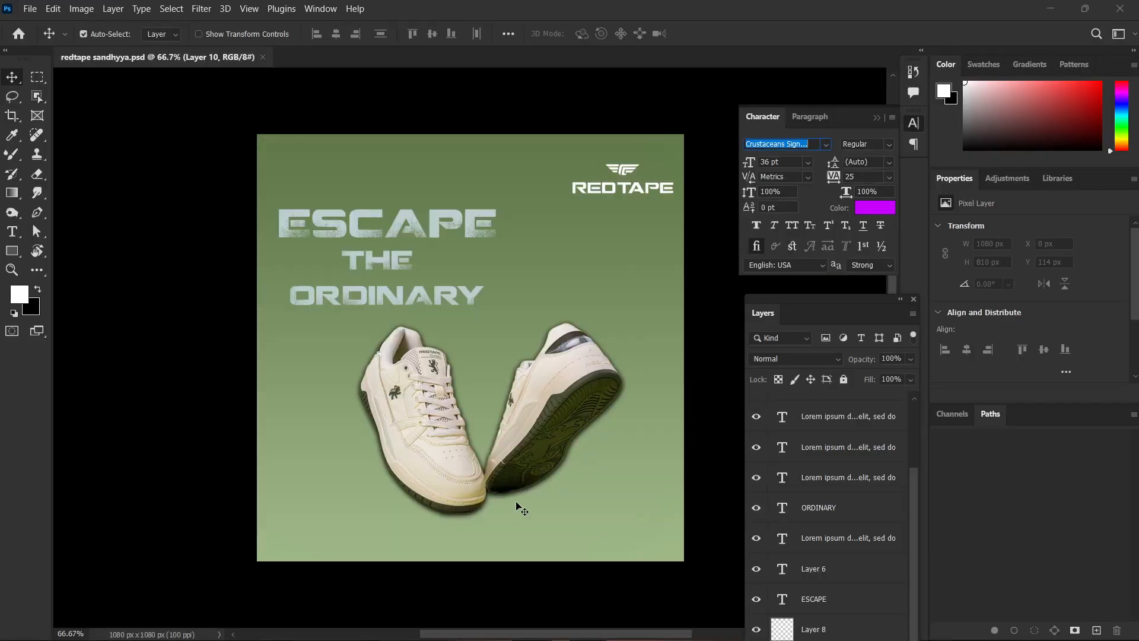
click(594, 498)
scroll(595, 502, up, 2)
drag(655, 490, 628, 428)
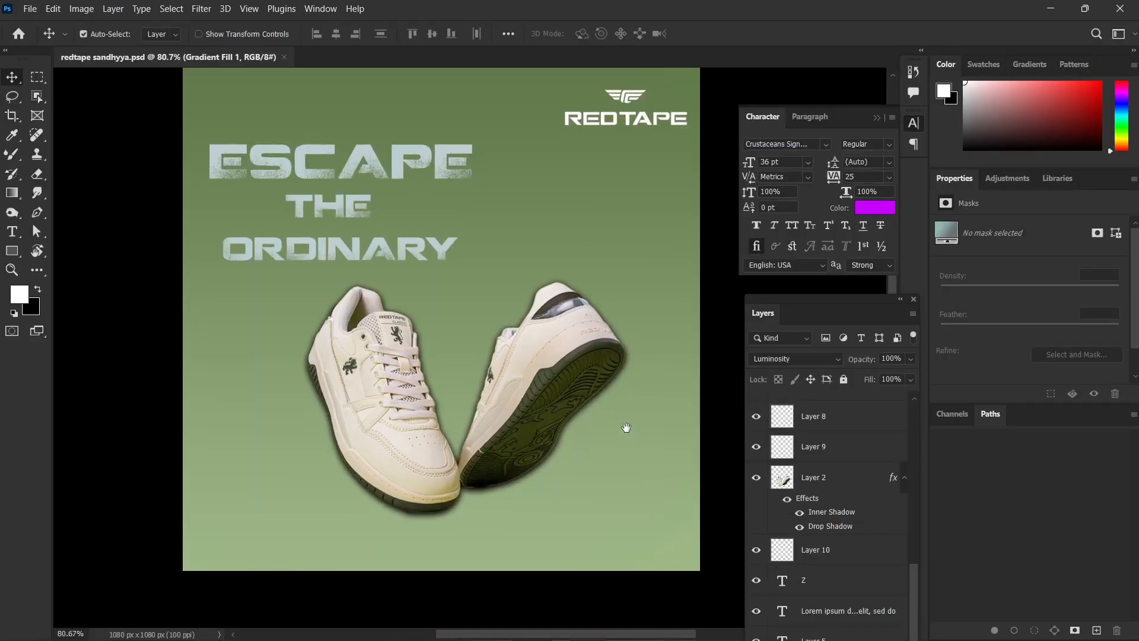
drag(496, 383, 493, 368)
click(521, 429)
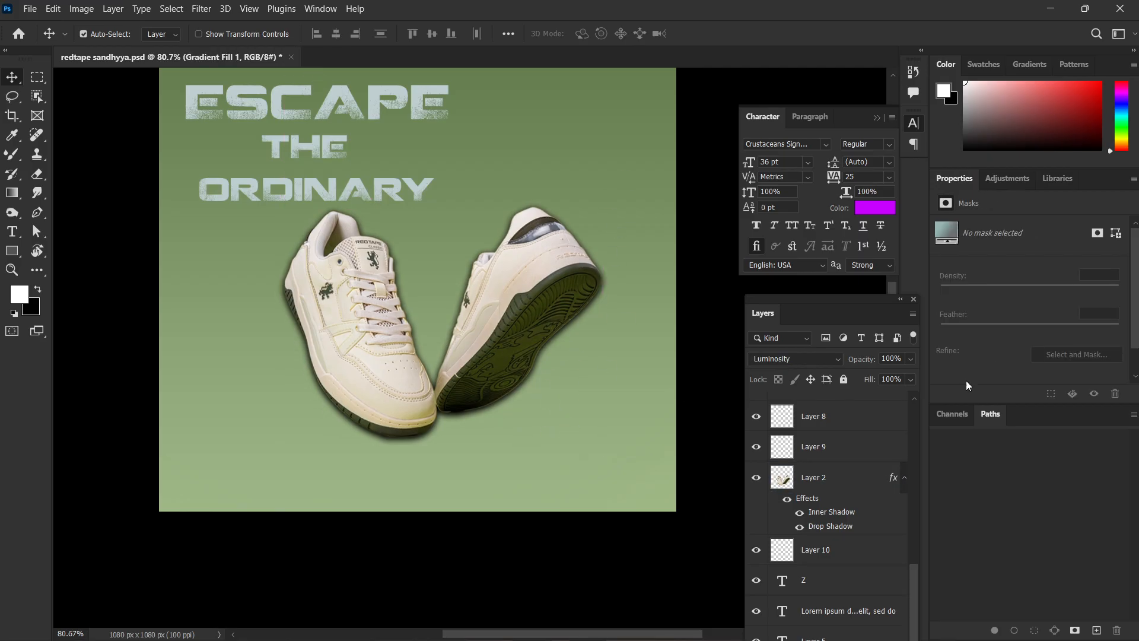
Toggle the Inner Shadow and other effects of the sneakers on Layer 2 for comparison, leaving all effects hidden.
click(814, 483)
click(801, 513)
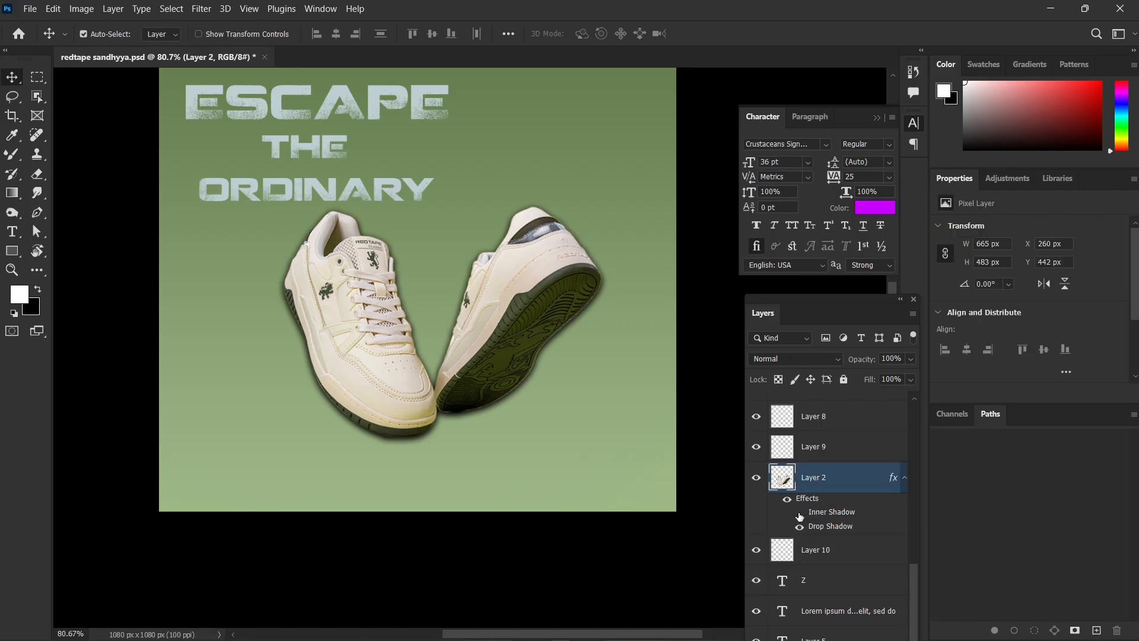
click(801, 514)
click(801, 513)
click(800, 514)
click(801, 513)
click(800, 514)
click(800, 514)
scroll(599, 487, up, 3)
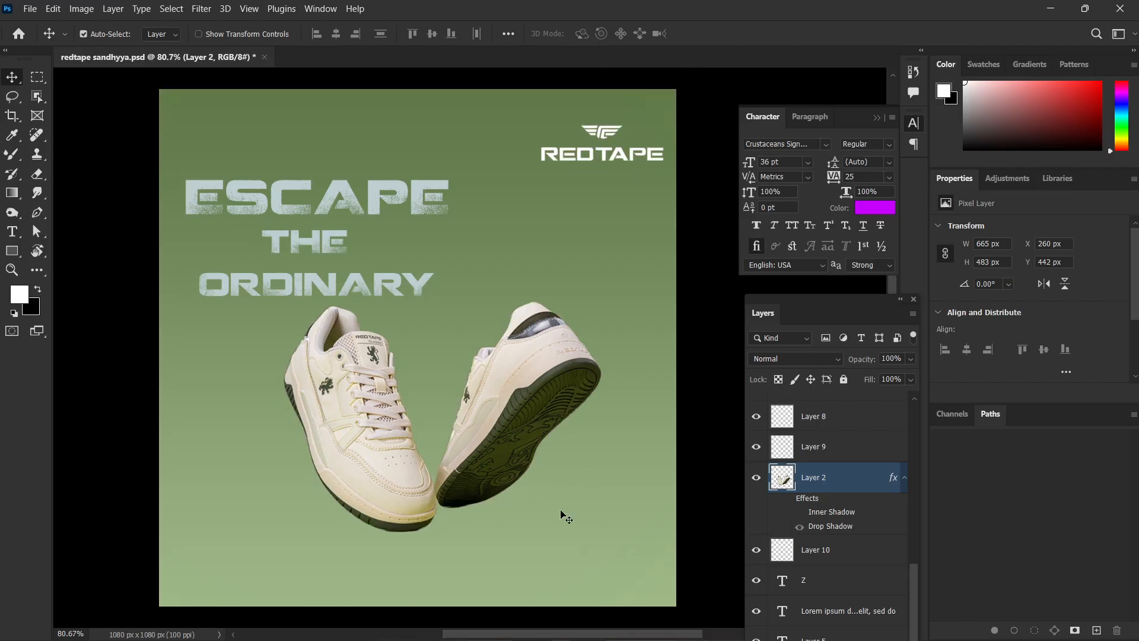
scroll(533, 486, down, 1)
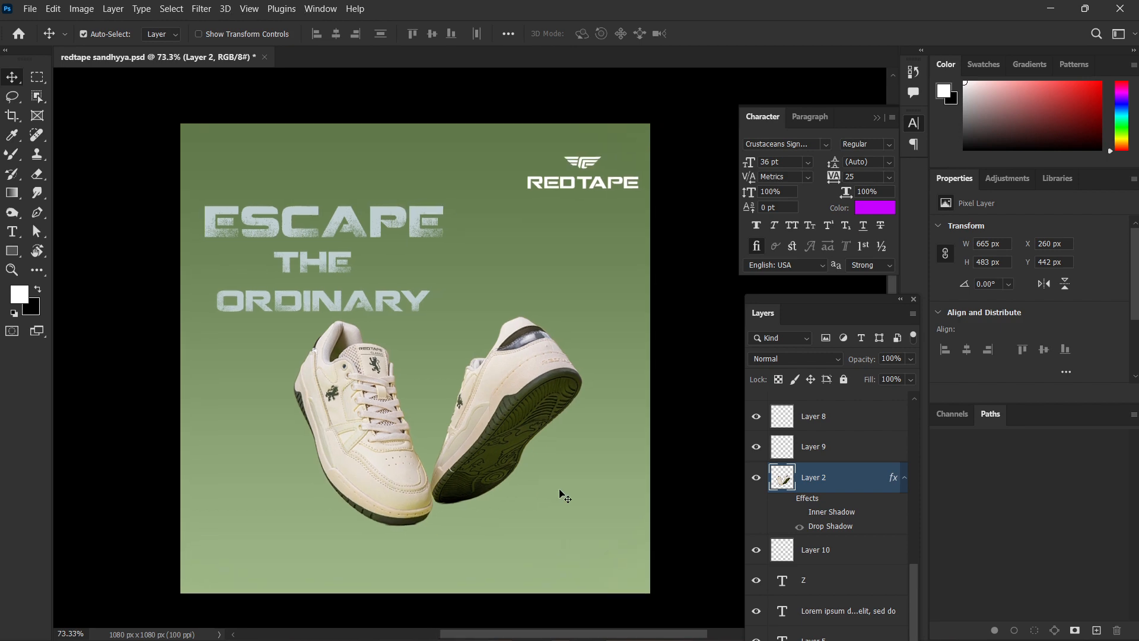
Inspect the textured heading up close, try moving the word ESCAPE, and undo the move.
scroll(314, 188, up, 5)
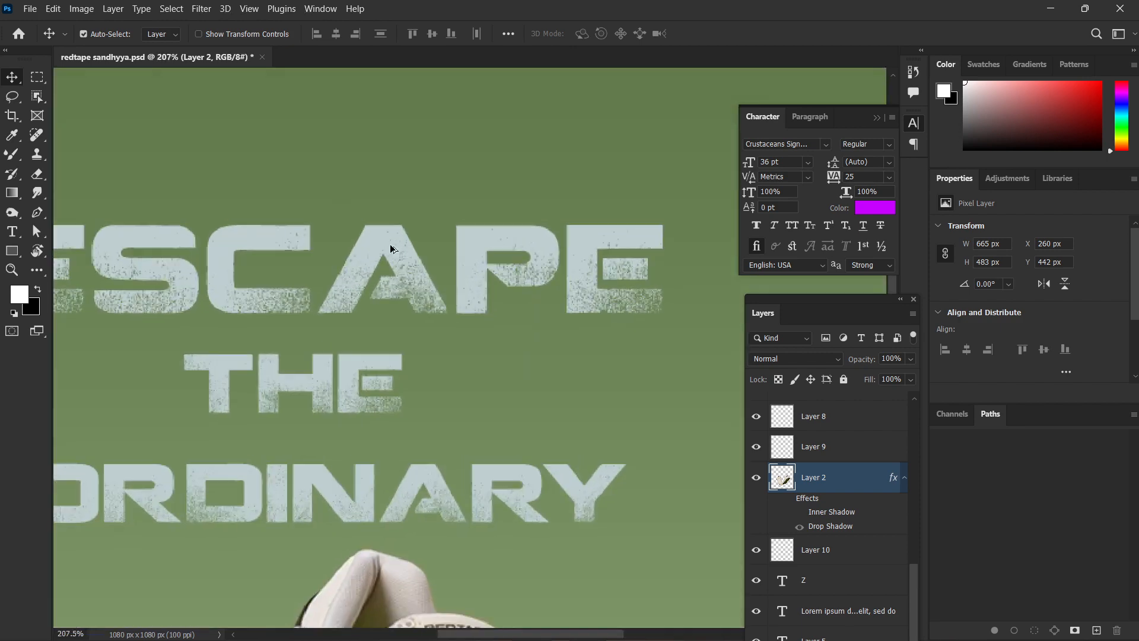
scroll(399, 255, down, 5)
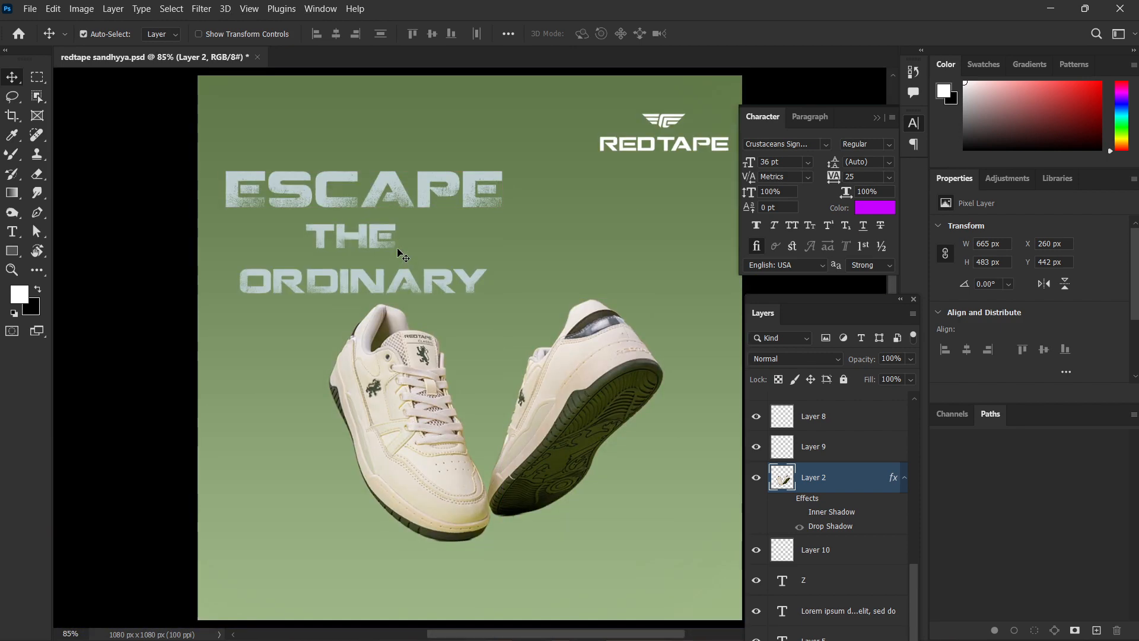
drag(395, 195, 318, 321)
key(ctrl+z)
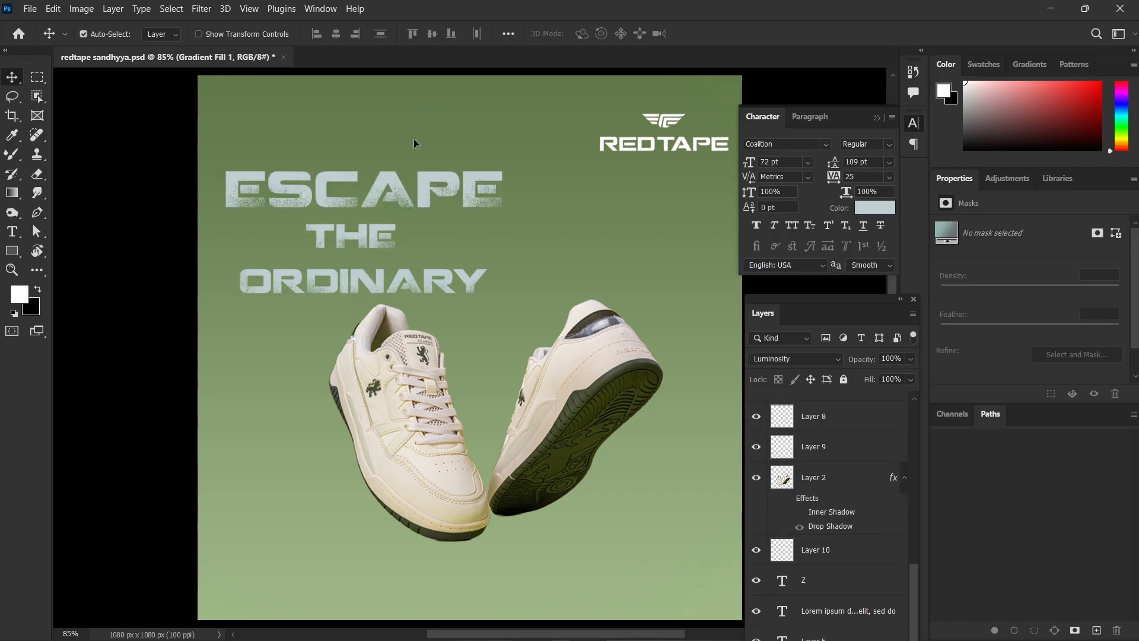
Bring the lower layers into reach and toggle the visibility of Gradient Fill 1 to compare the background with and without it.
scroll(762, 524, down, 2)
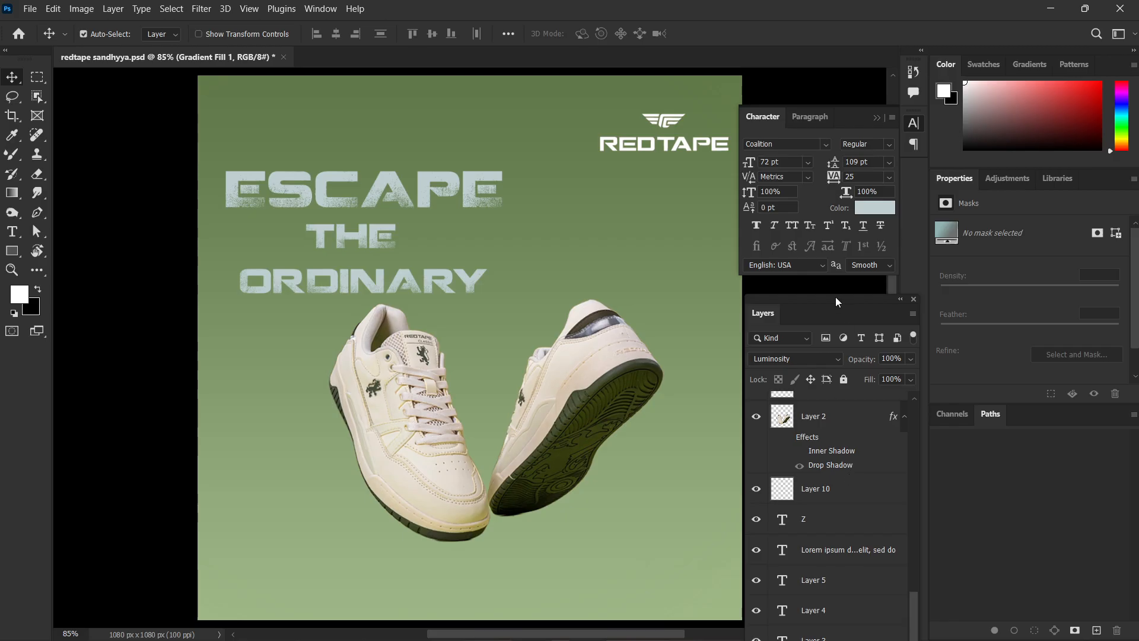
drag(836, 296, 838, 83)
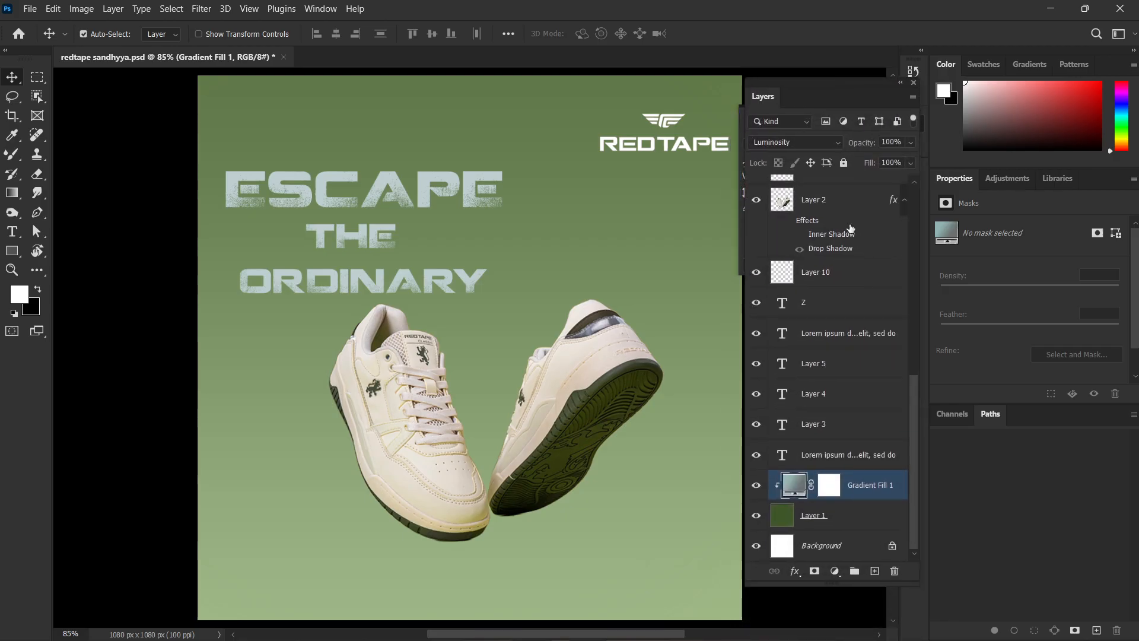
click(759, 487)
click(760, 487)
click(760, 487)
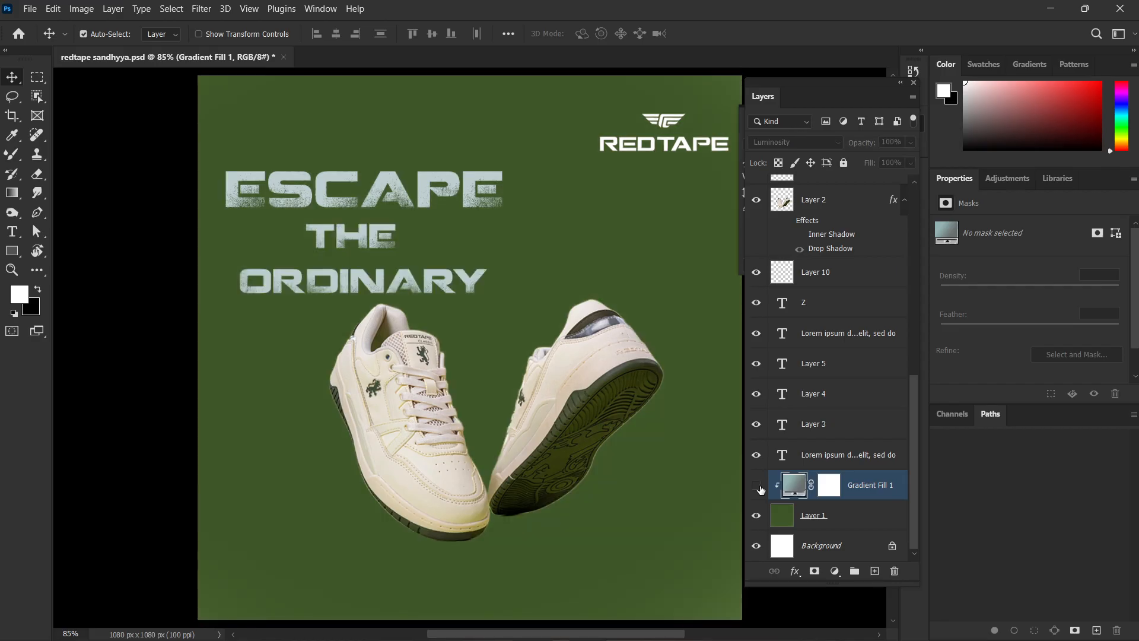
click(760, 488)
click(760, 487)
click(760, 487)
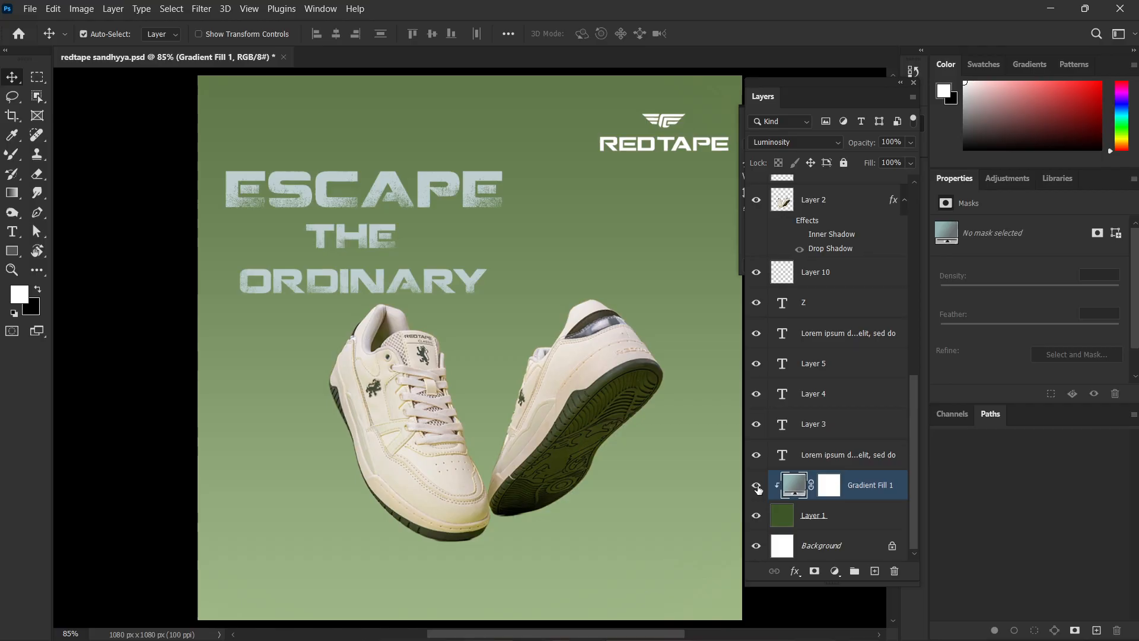
click(759, 488)
click(758, 488)
Select Gradient Fill 1 and Layer 1 together, compare the gradient once more, and lock both background layers.
ctrl+click(838, 524)
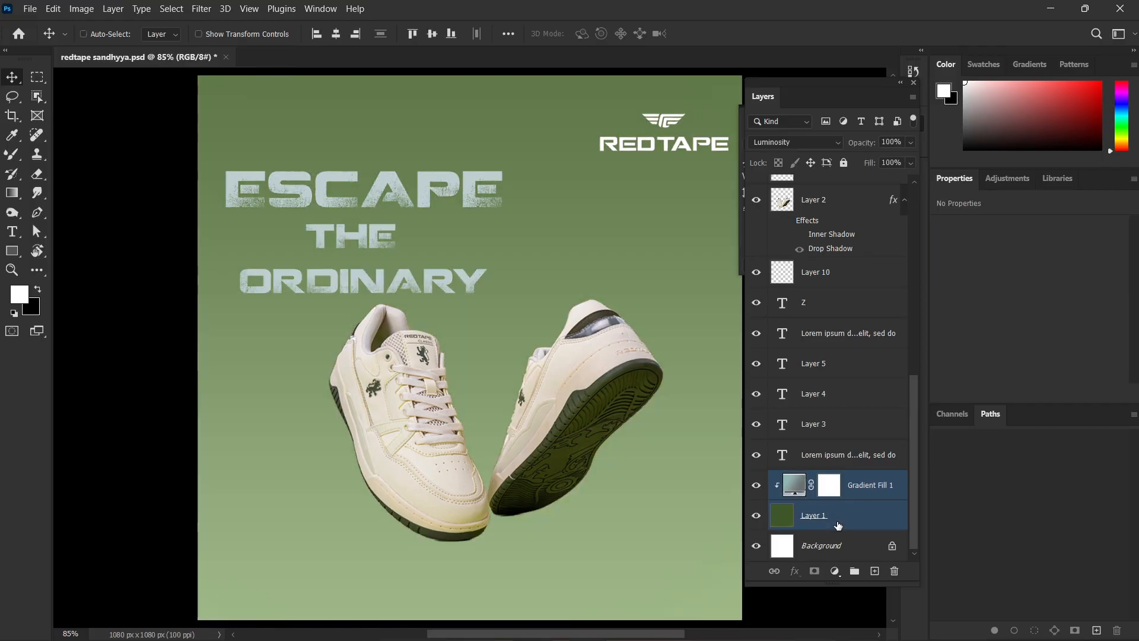
mouse_move(702, 293)
mouse_down()
mouse_move(712, 279)
mouse_move(706, 289)
mouse_up()
click(756, 485)
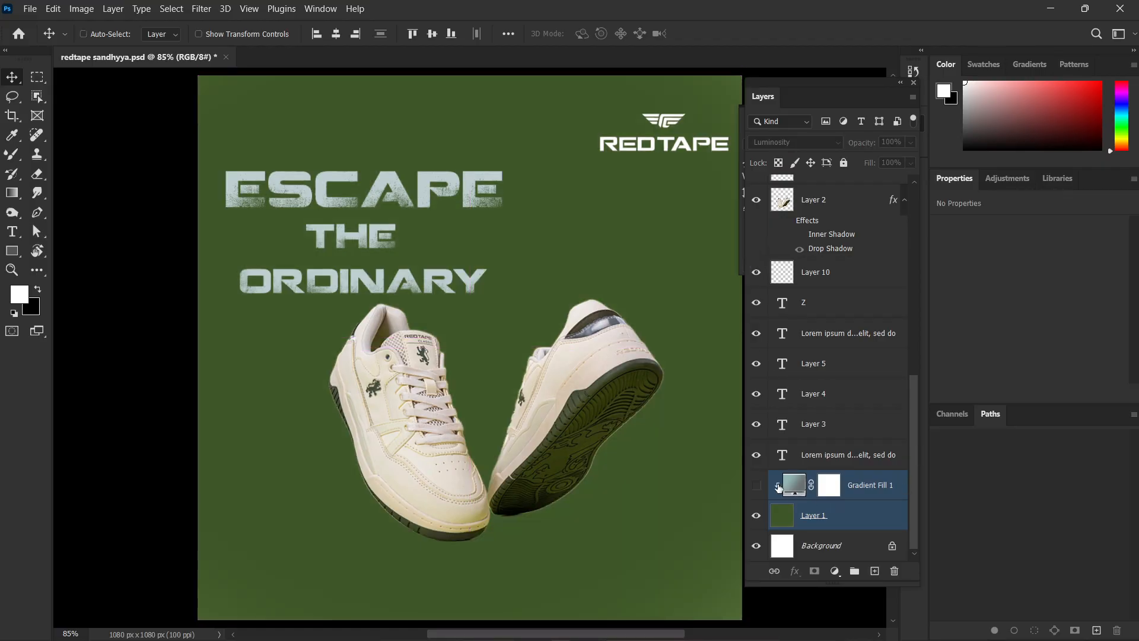
click(756, 484)
click(844, 163)
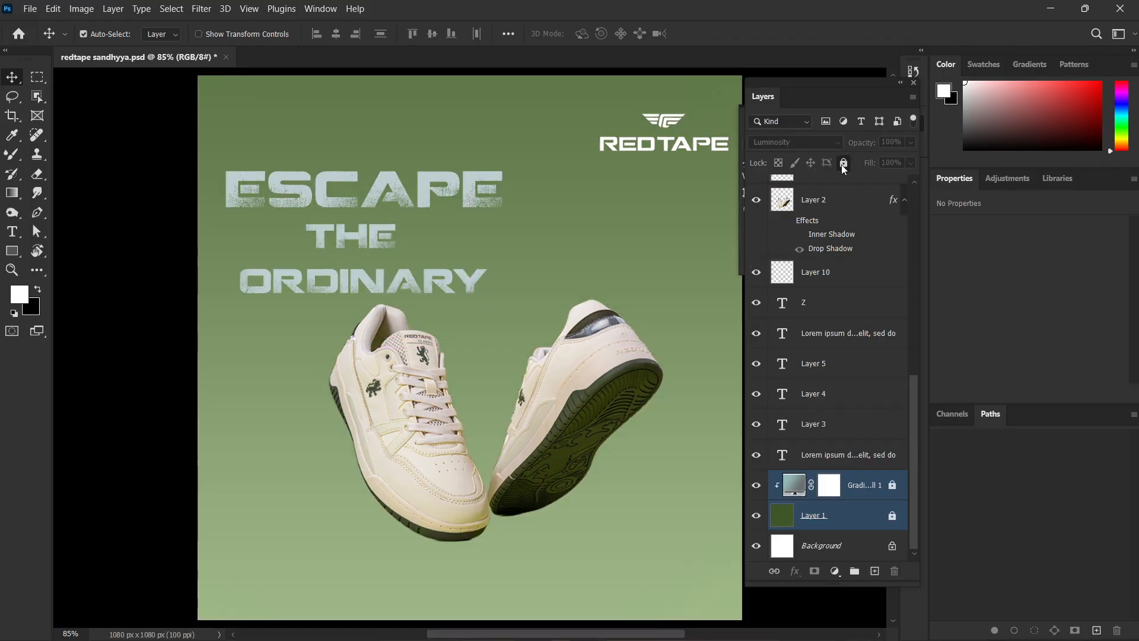
Move the ESCAPE THE ORDINARY heading and the sneakers upward together, and lower the sneakers slightly on their own.
drag(643, 221, 558, 271)
scroll(636, 258, down, 3)
click(273, 368)
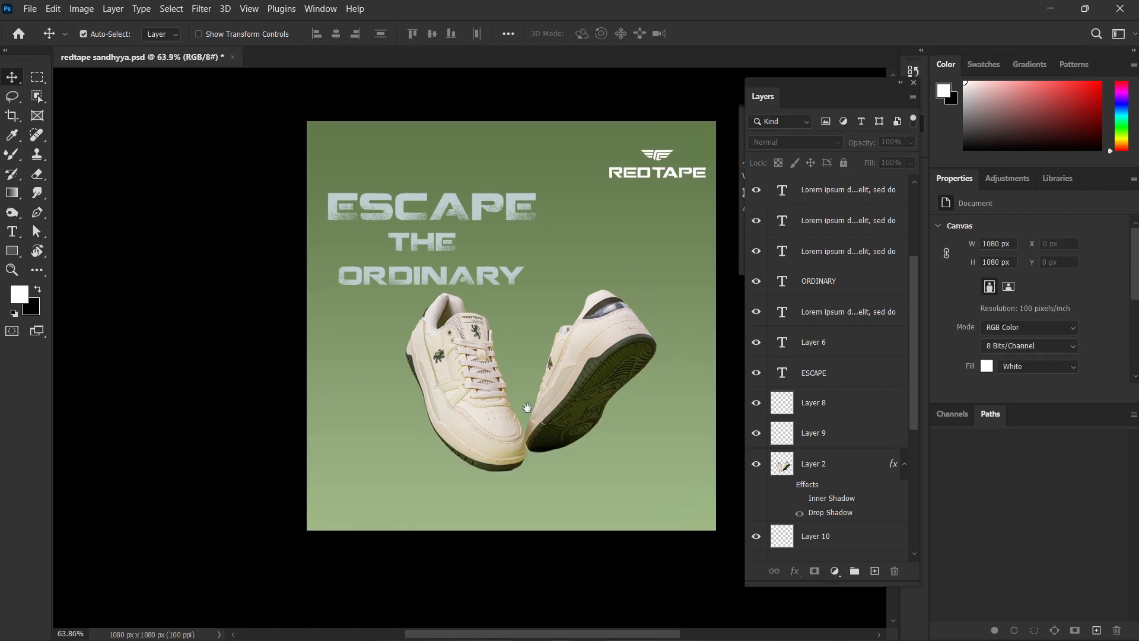
drag(527, 408, 484, 411)
drag(372, 157, 339, 295)
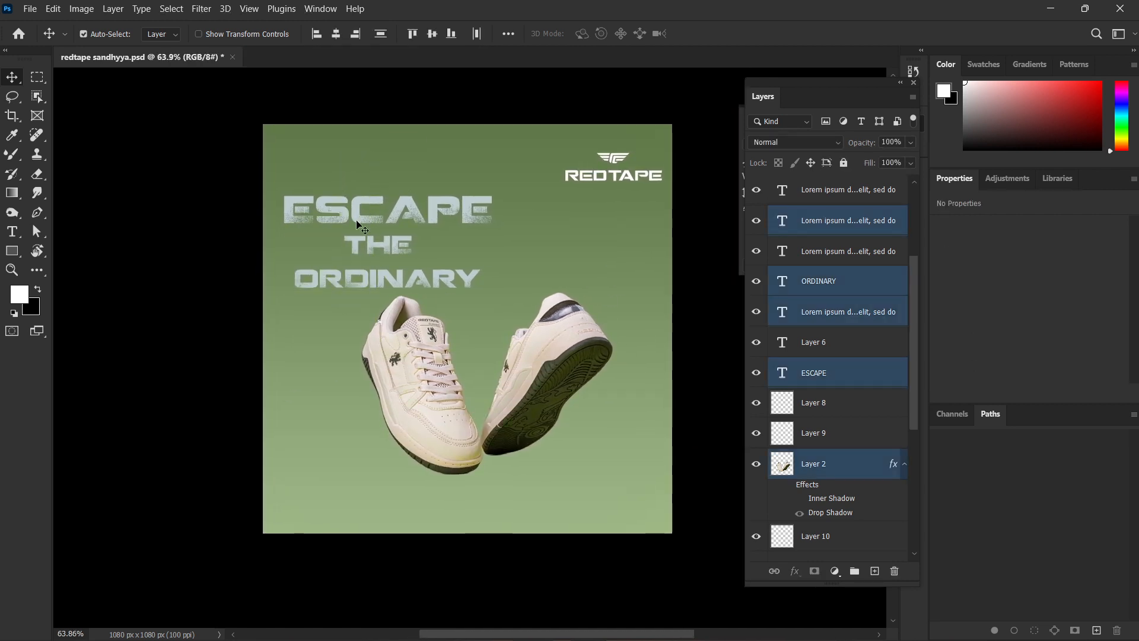
drag(357, 224, 357, 166)
click(521, 476)
drag(528, 326, 528, 341)
click(562, 506)
Select Layer 10, directly beneath the sneaker layer, and switch from the Mixer Brush to the regular Brush tool.
scroll(508, 468, up, 1)
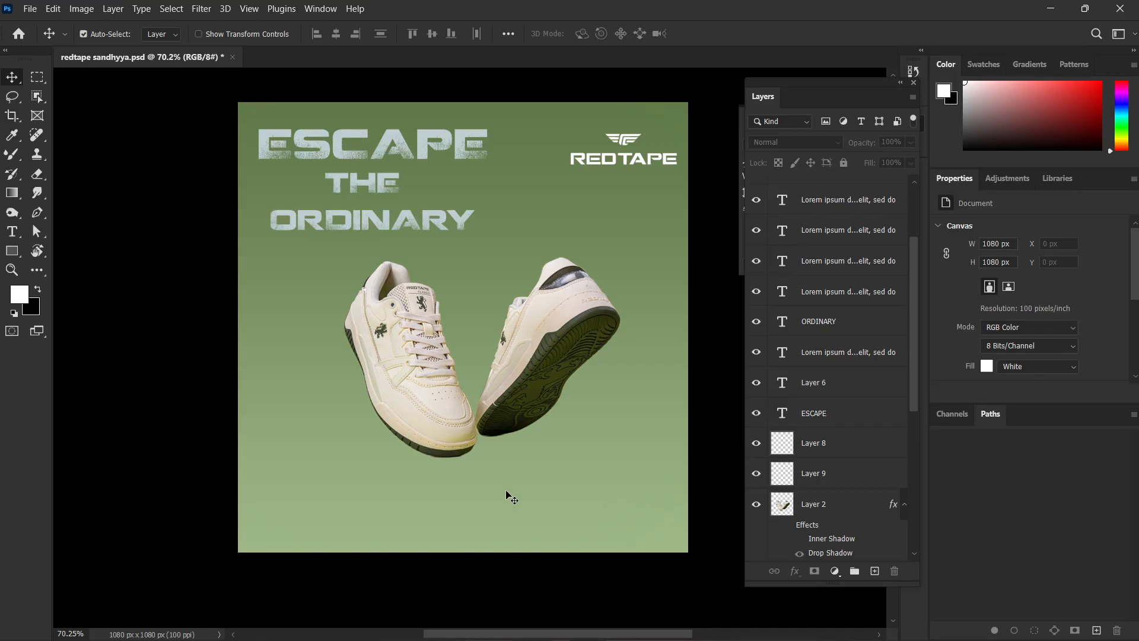
scroll(508, 495, up, 2)
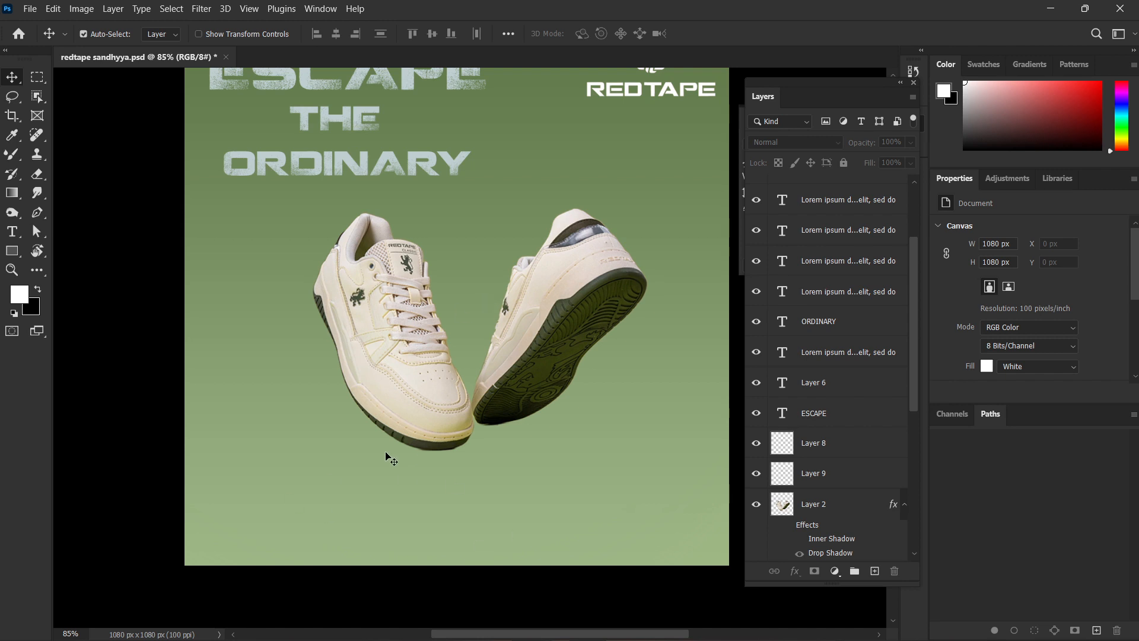
scroll(423, 458, down, 1)
scroll(425, 461, up, 1)
scroll(831, 398, down, 5)
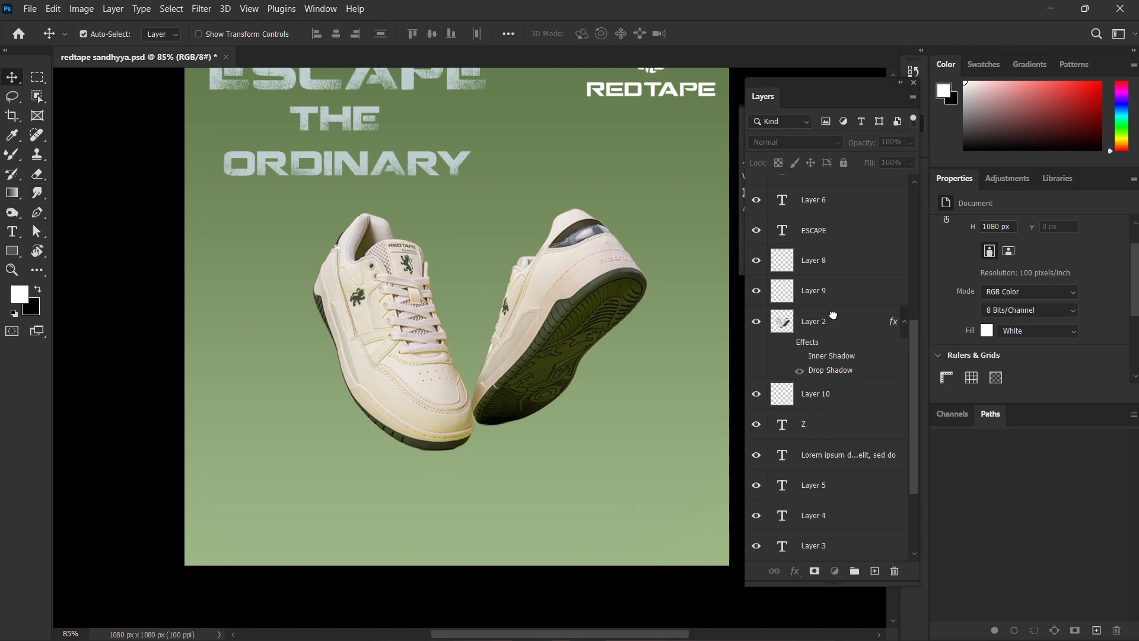
click(836, 321)
click(820, 407)
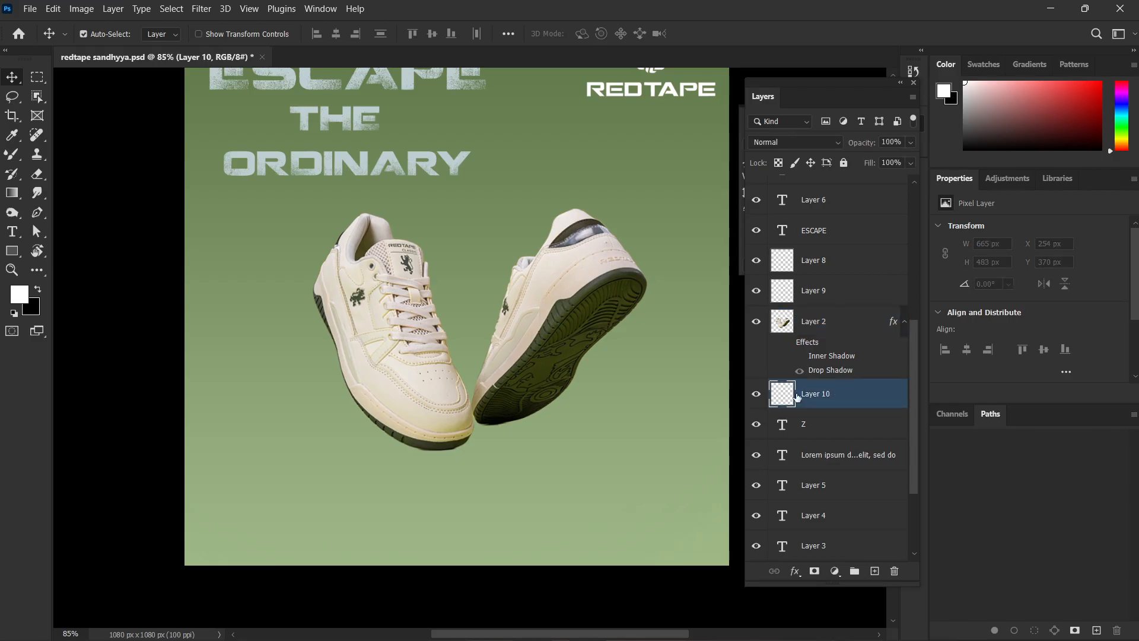
click(12, 155)
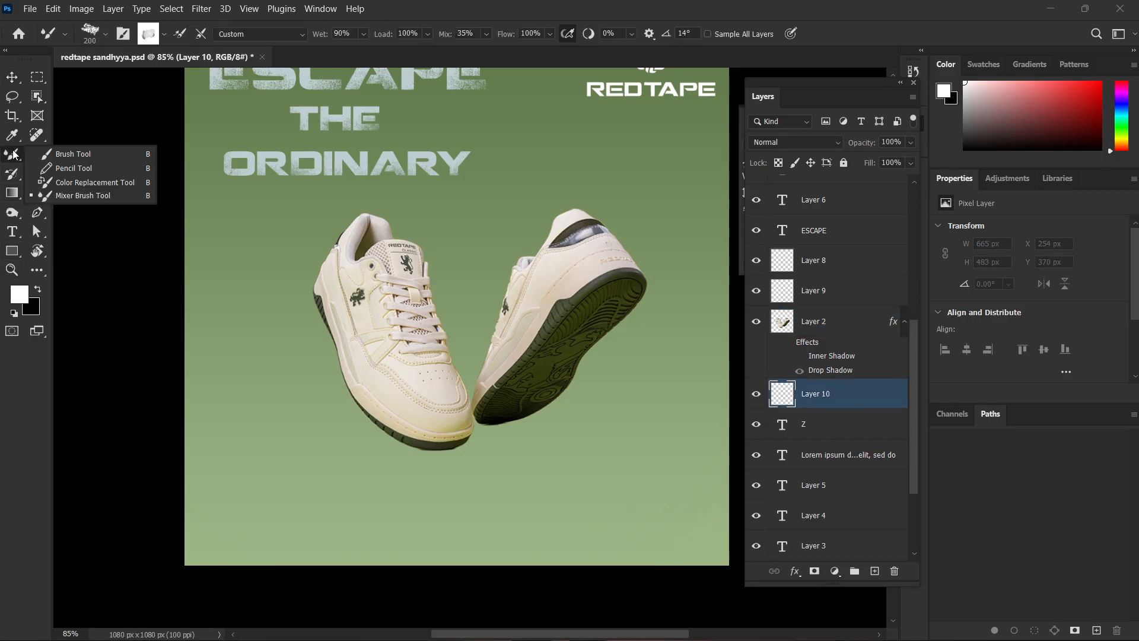
click(95, 154)
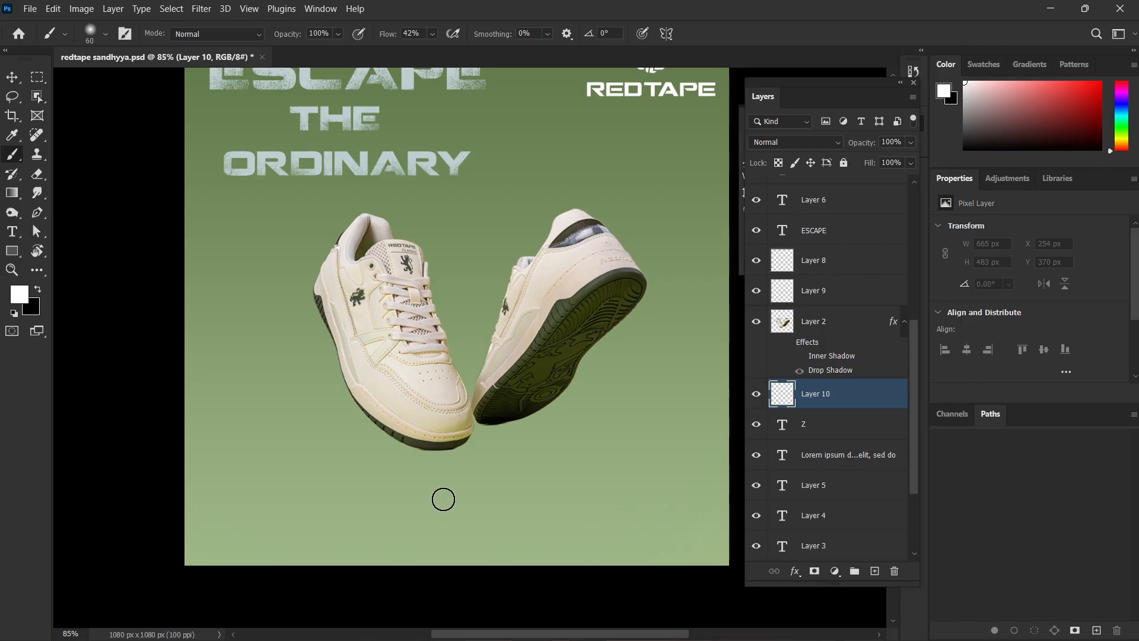
Try painting a black shadow under the sneakers with a 150 px soft brush, and undo it.
key(bracketright)
key(bracketright)
key(bracketright)
key(bracketright)
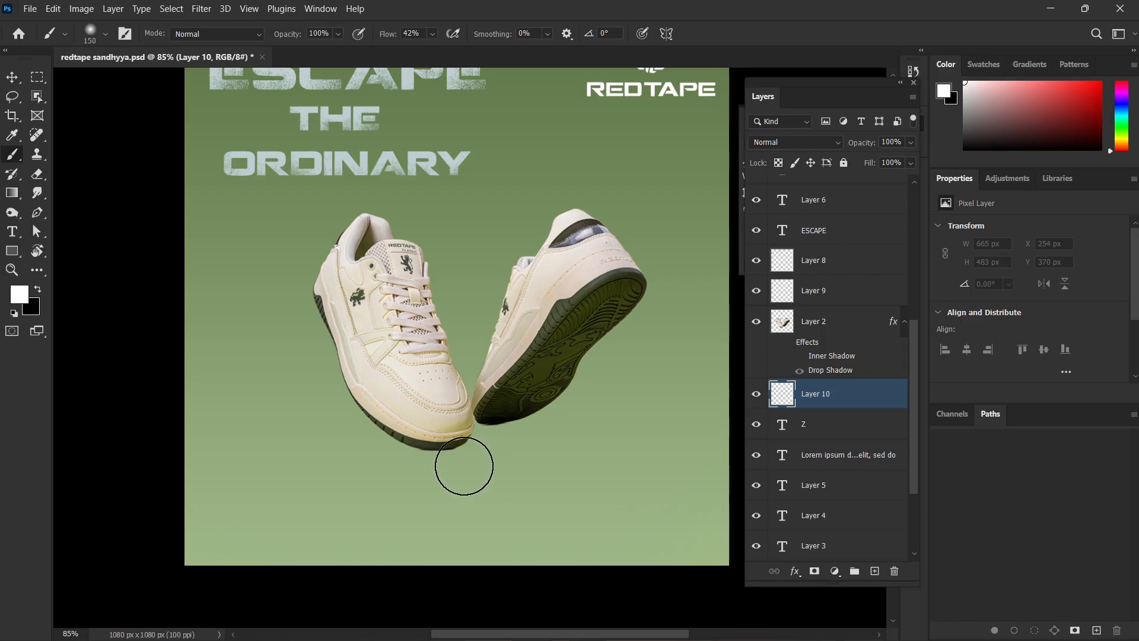
key(x)
mouse_move(477, 460)
mouse_down()
mouse_move(441, 460)
mouse_move(425, 482)
mouse_move(564, 472)
mouse_move(374, 496)
mouse_up()
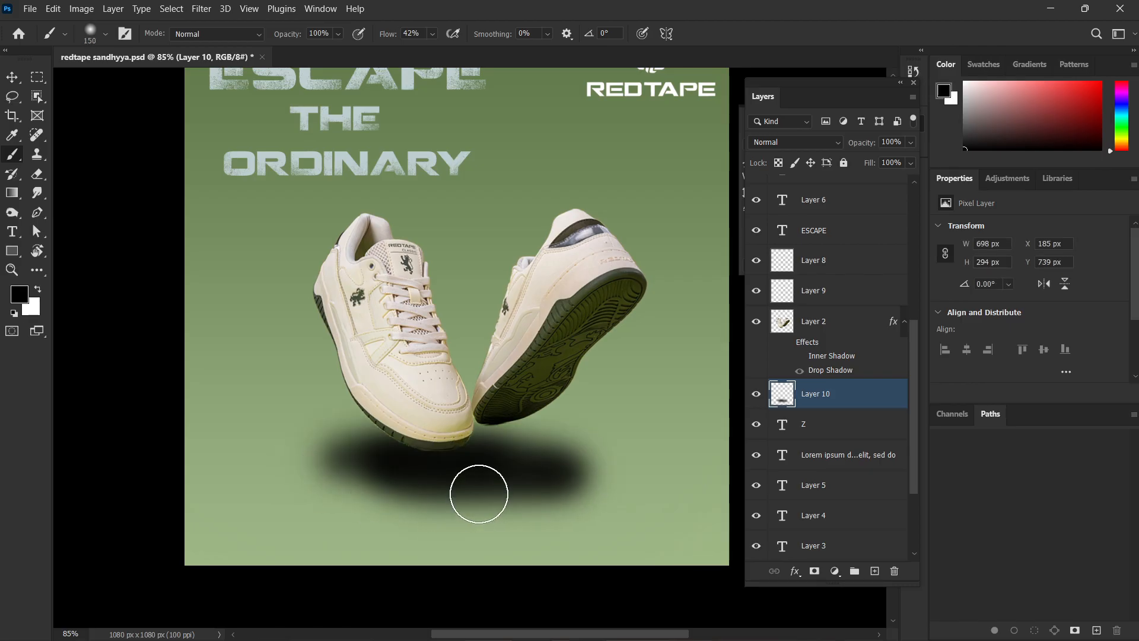
key(ctrl+z)
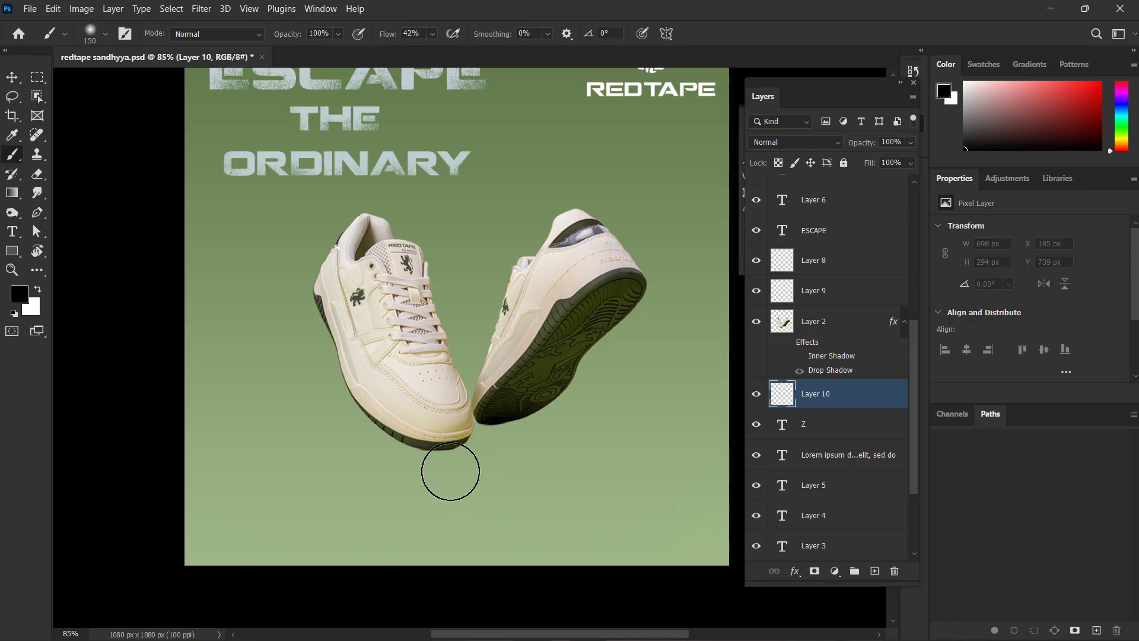
Flatten the soft round brush into a horizontal ellipse, enlarge it to 400 px and set its flow to 21%.
right_click(451, 469)
drag(496, 200, 493, 211)
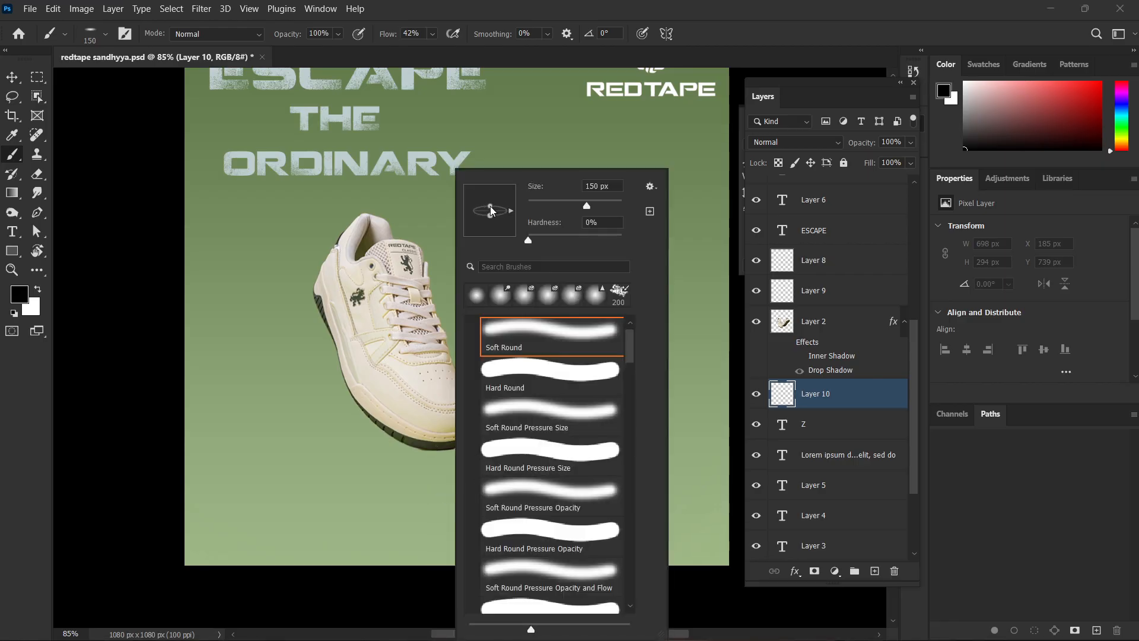
click(453, 449)
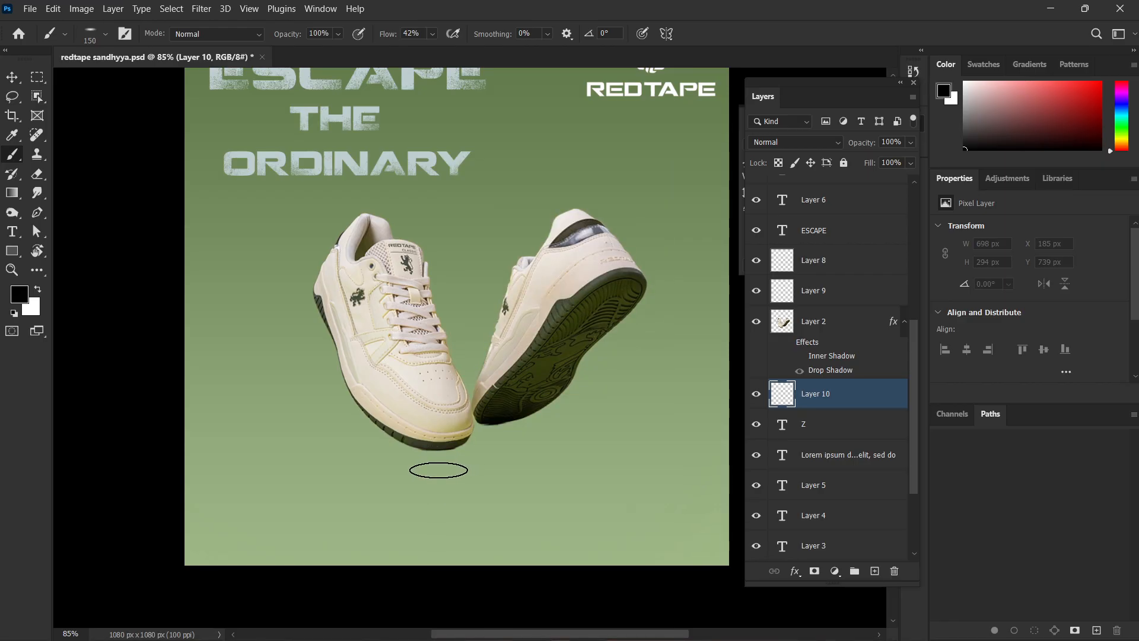
key(bracketright)
key(bracketright)
key(bracketright)
key(bracketright)
key(bracketright)
drag(394, 38, 370, 38)
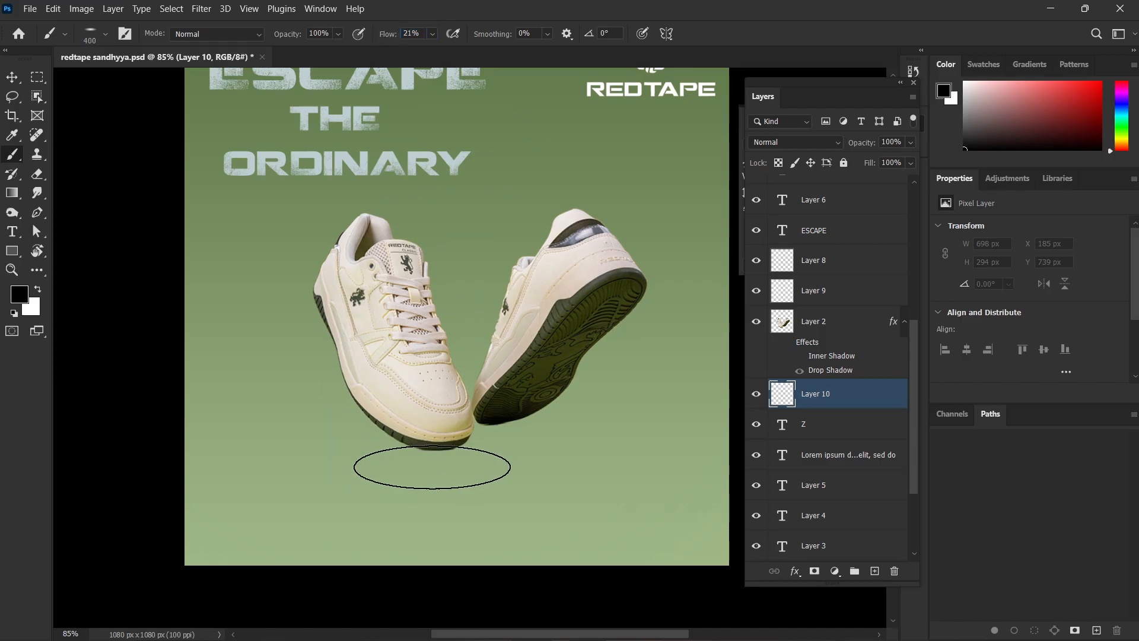
Try dabbing a soft elliptical shadow beneath both sneakers on Layer 10, and undo the dabs.
click(432, 467)
click(485, 454)
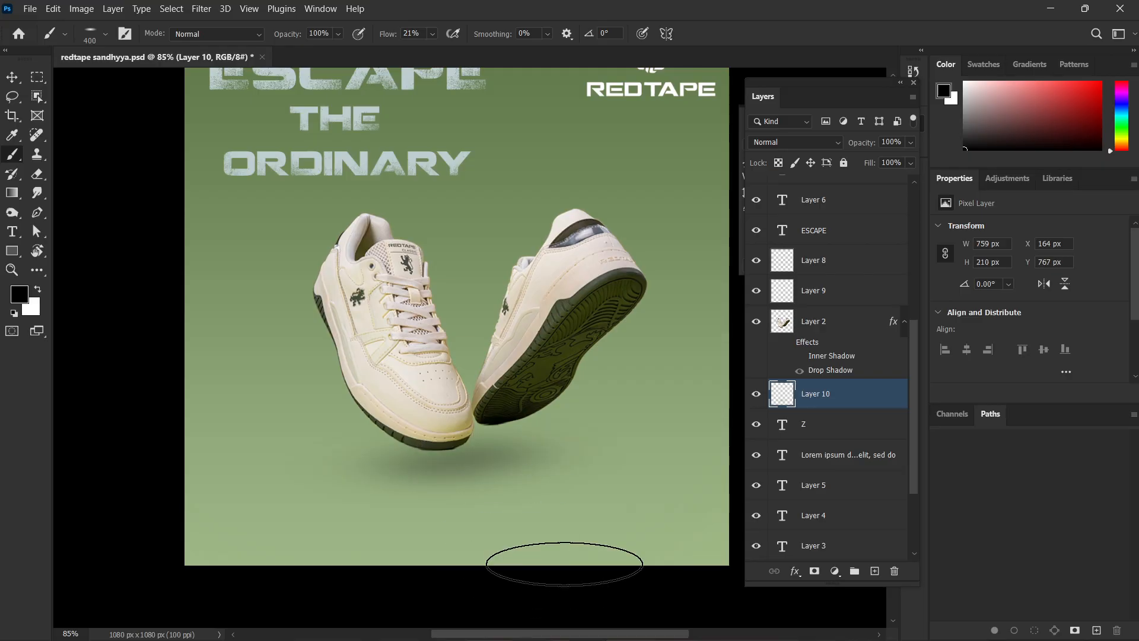
scroll(561, 549, down, 3)
scroll(558, 541, up, 2)
click(511, 481)
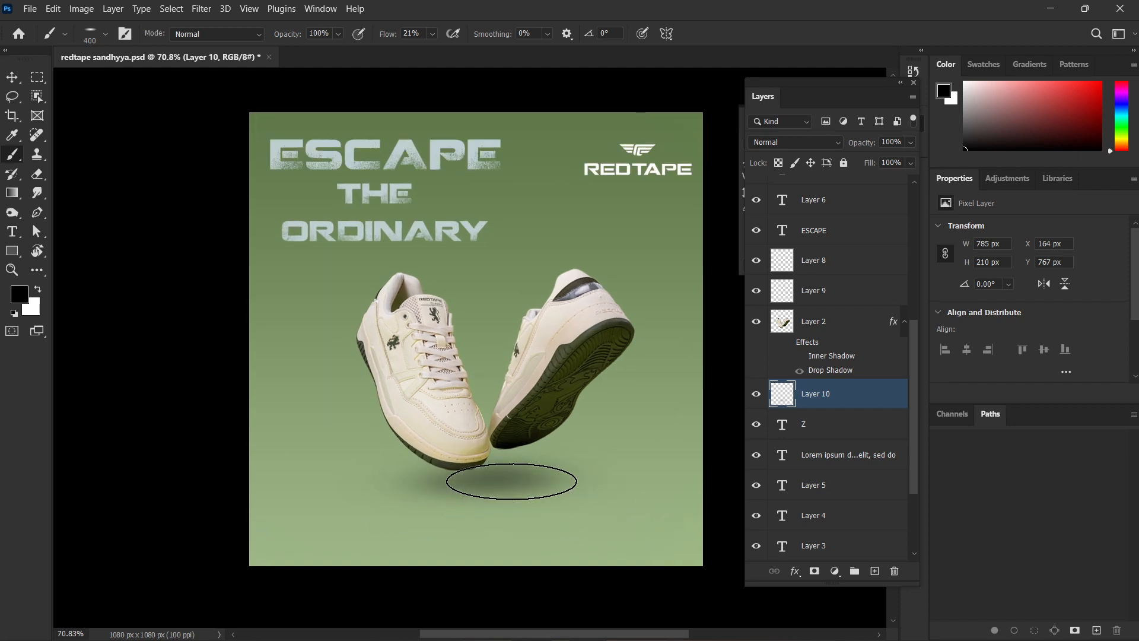
key(ctrl+z)
key(ctrl+z)
key(ctrl+z)
key(ctrl+z)
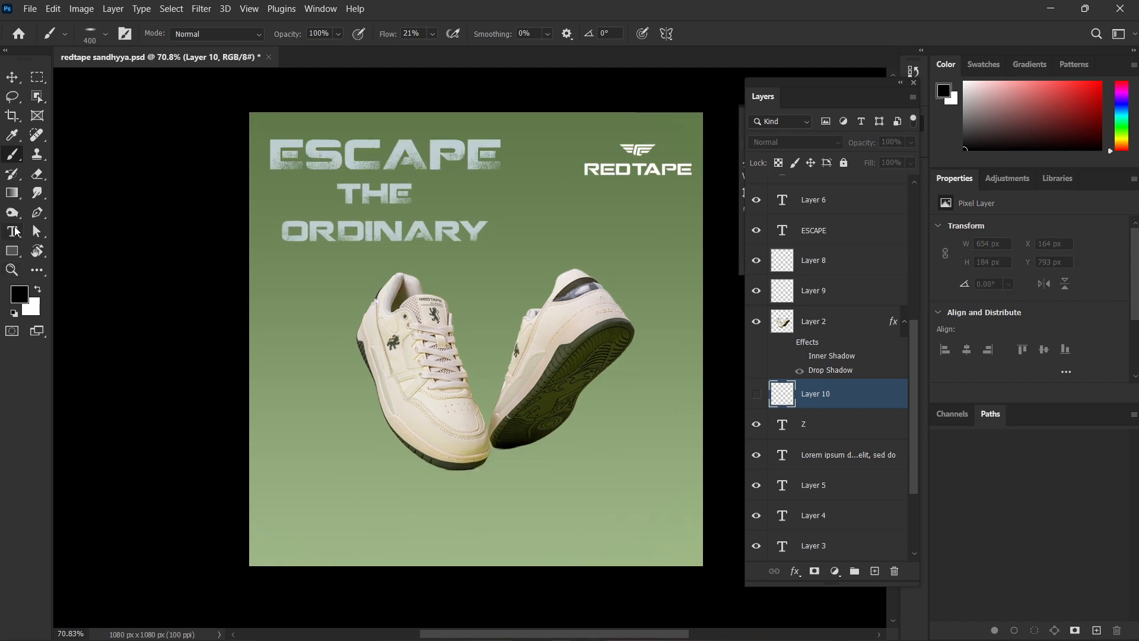
Draw a flat unfilled ellipse shape about 358 by 27 px at the base of the sneakers with the Ellipse tool.
drag(12, 250, 54, 248)
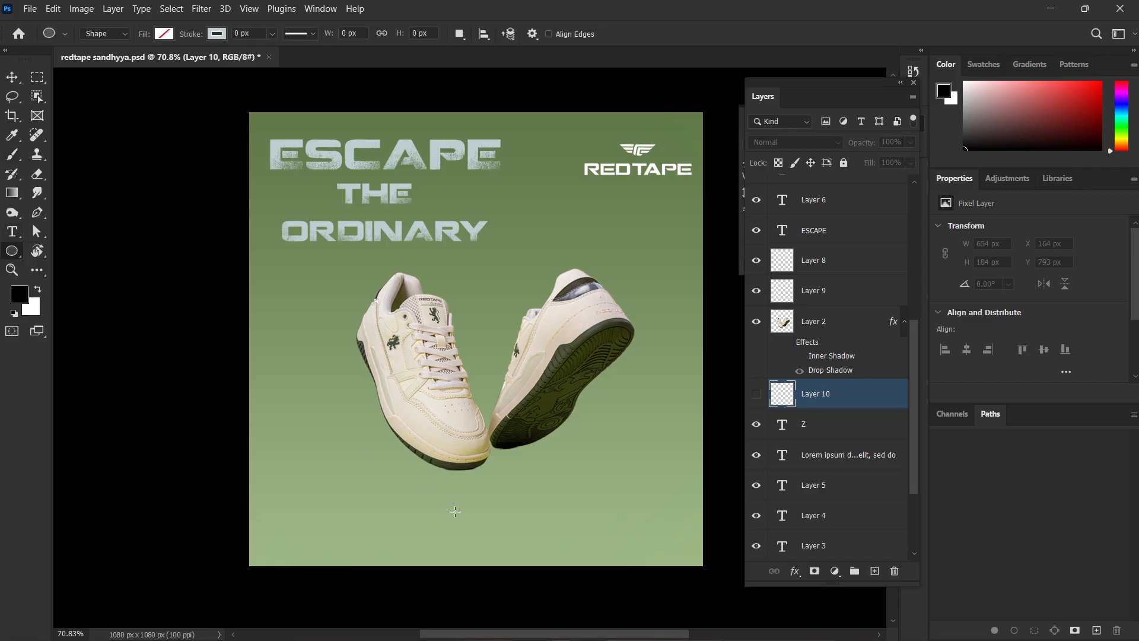
drag(381, 464, 532, 474)
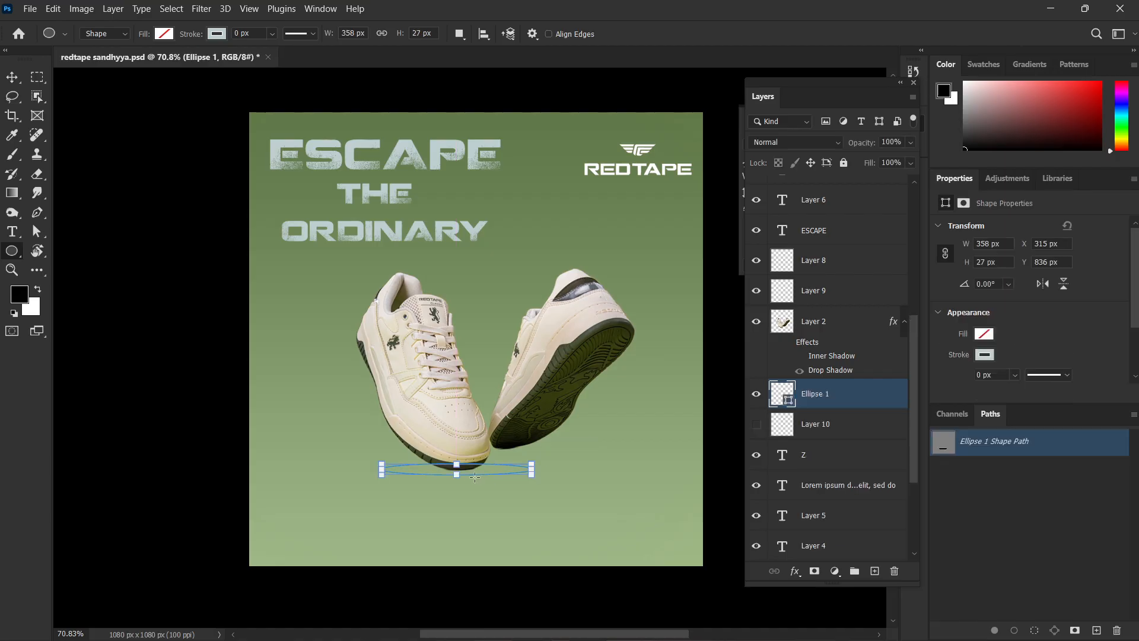
Replace the unfilled ellipse with a black-filled ellipse about 366 by 38 px at the base of the sneakers.
key(v)
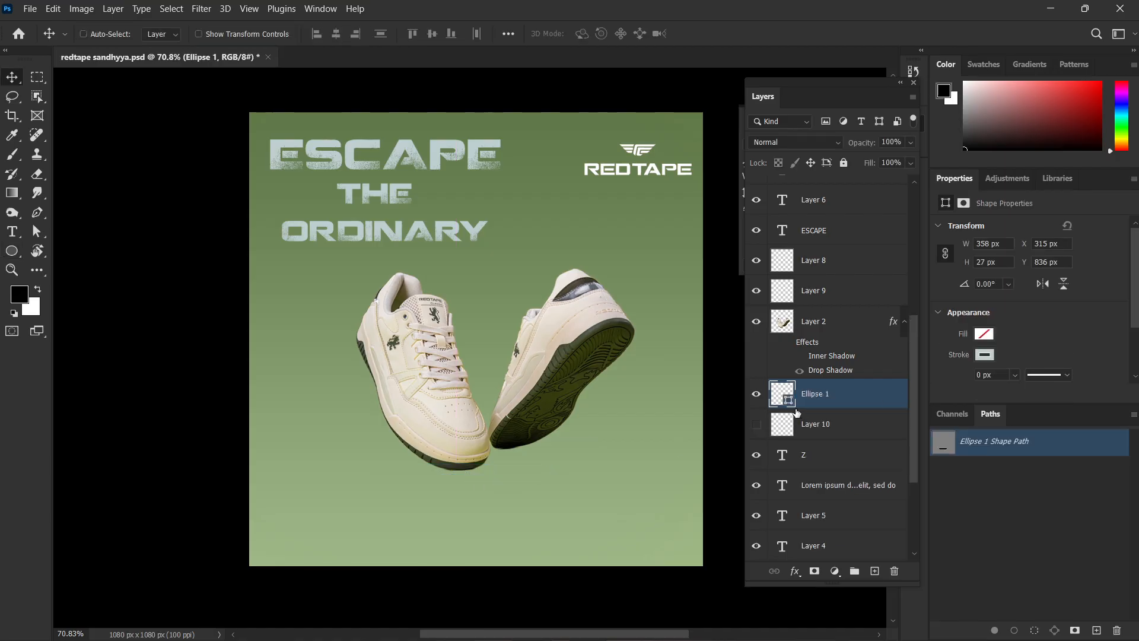
key(Delete)
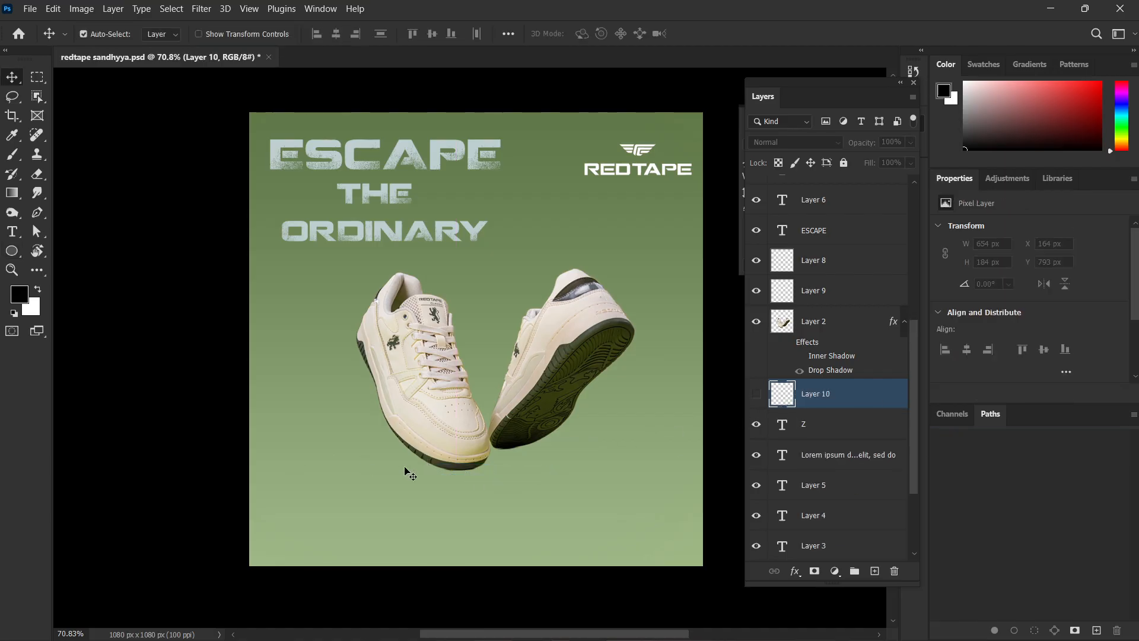
key(u)
drag(404, 462, 545, 477)
drag(551, 478, 560, 478)
click(165, 34)
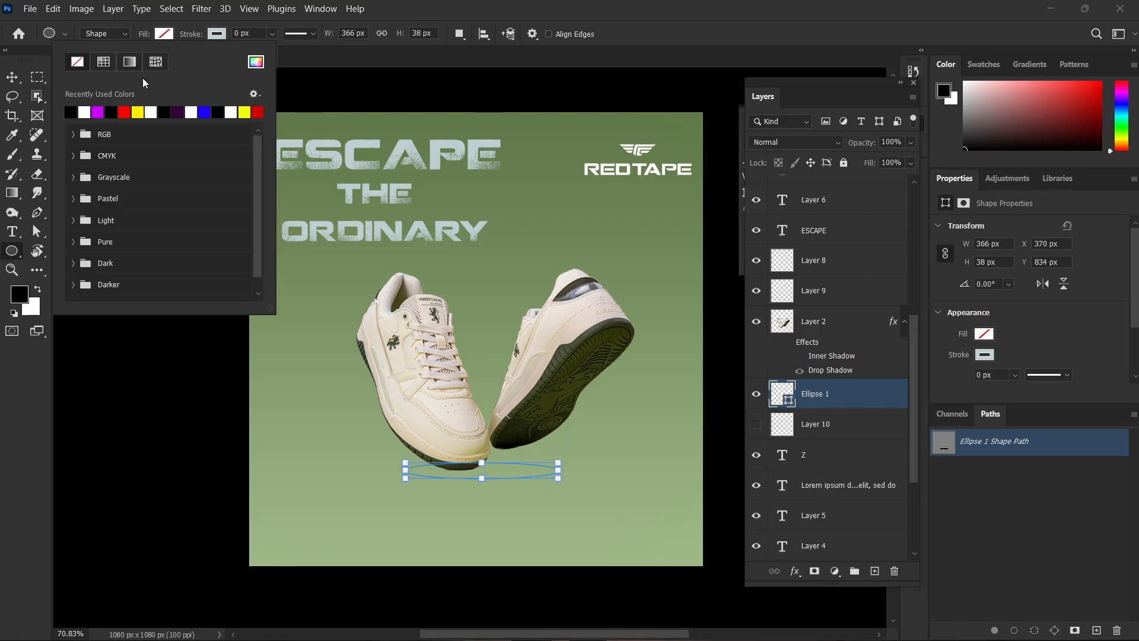
click(84, 112)
key(Return)
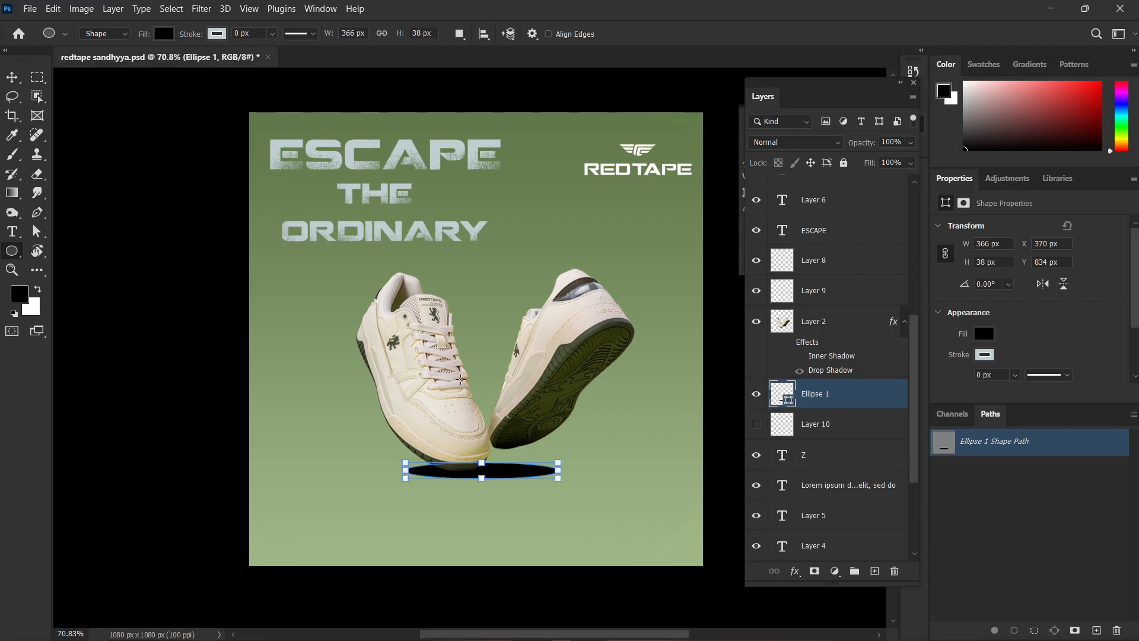
Narrow the black ellipse to about 307 px wide and position it just below the soles of the sneakers.
key(v)
scroll(484, 488, up, 2)
scroll(484, 488, down, 3)
scroll(486, 490, up, 3)
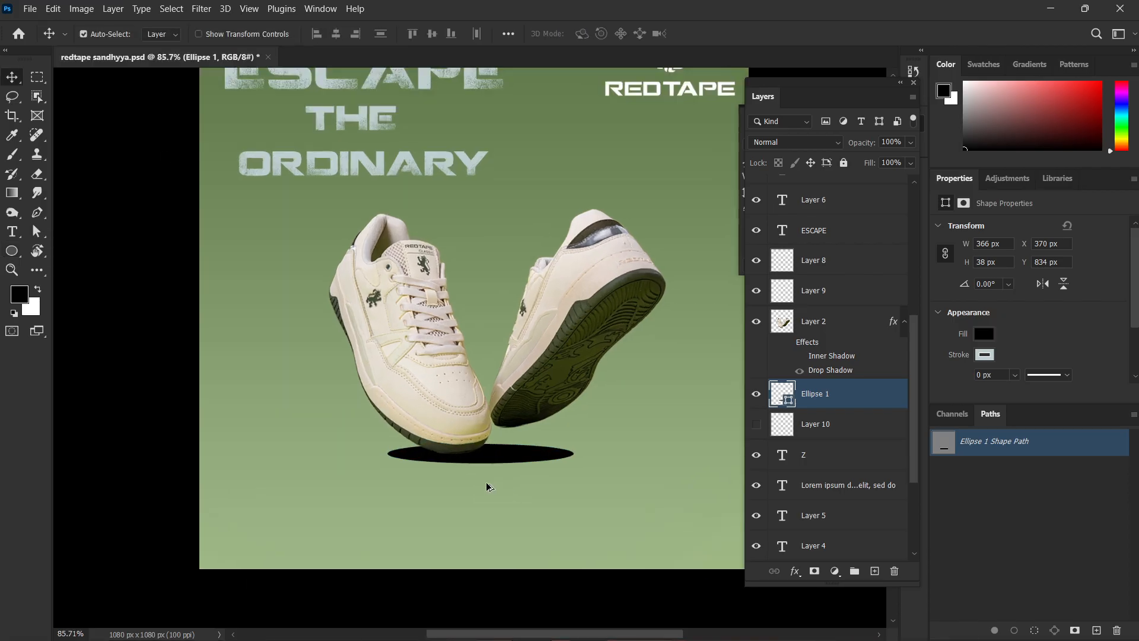
drag(495, 452, 502, 465)
key(u)
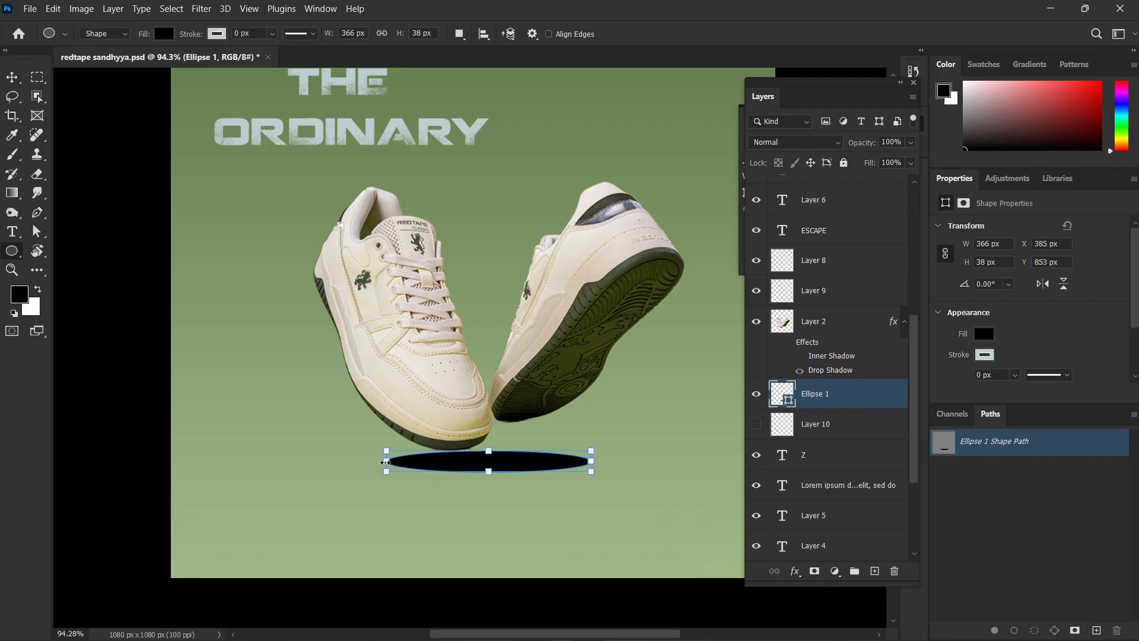
drag(385, 462, 419, 463)
key(v)
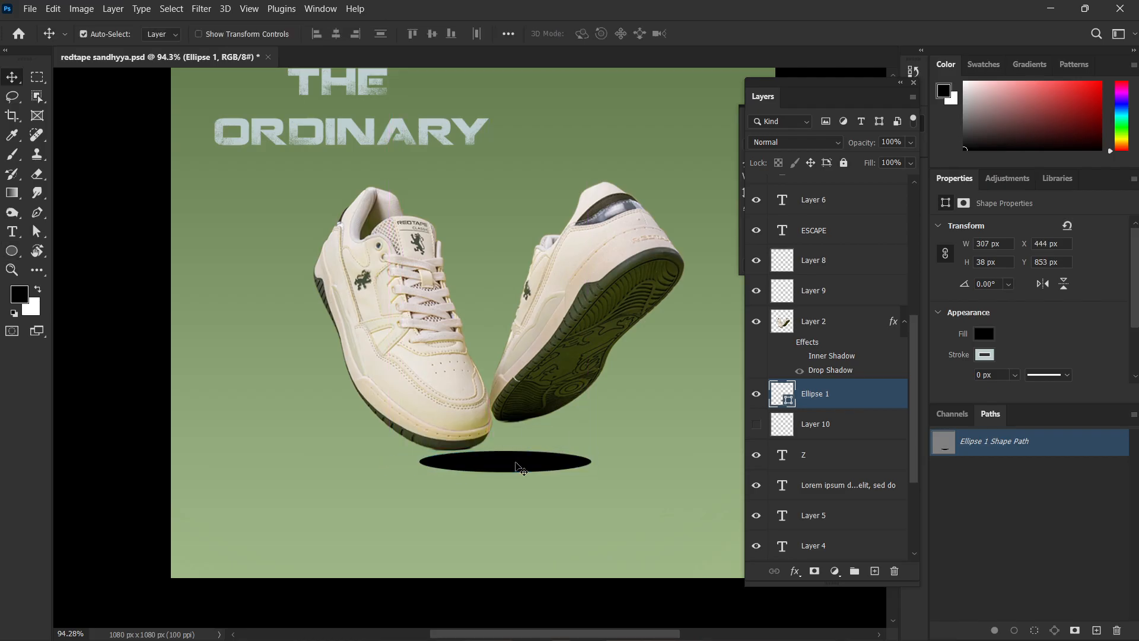
drag(520, 468, 503, 464)
click(504, 515)
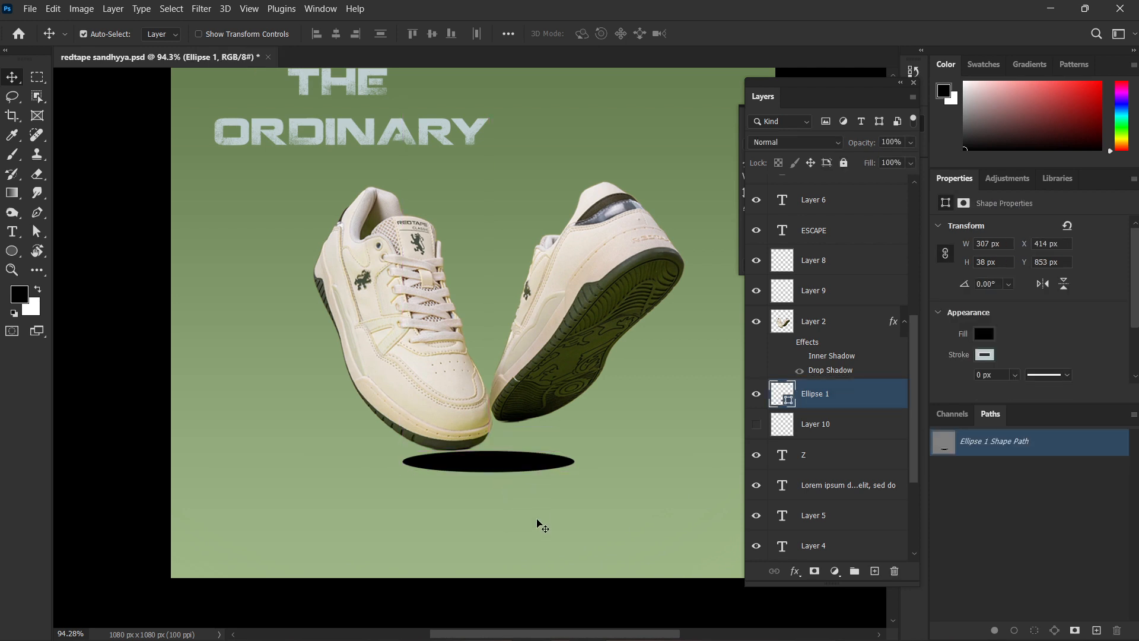
click(541, 525)
Rasterize the Ellipse 1 layer and soften it into a diffuse shadow with a strong Gaussian Blur.
right_click(839, 406)
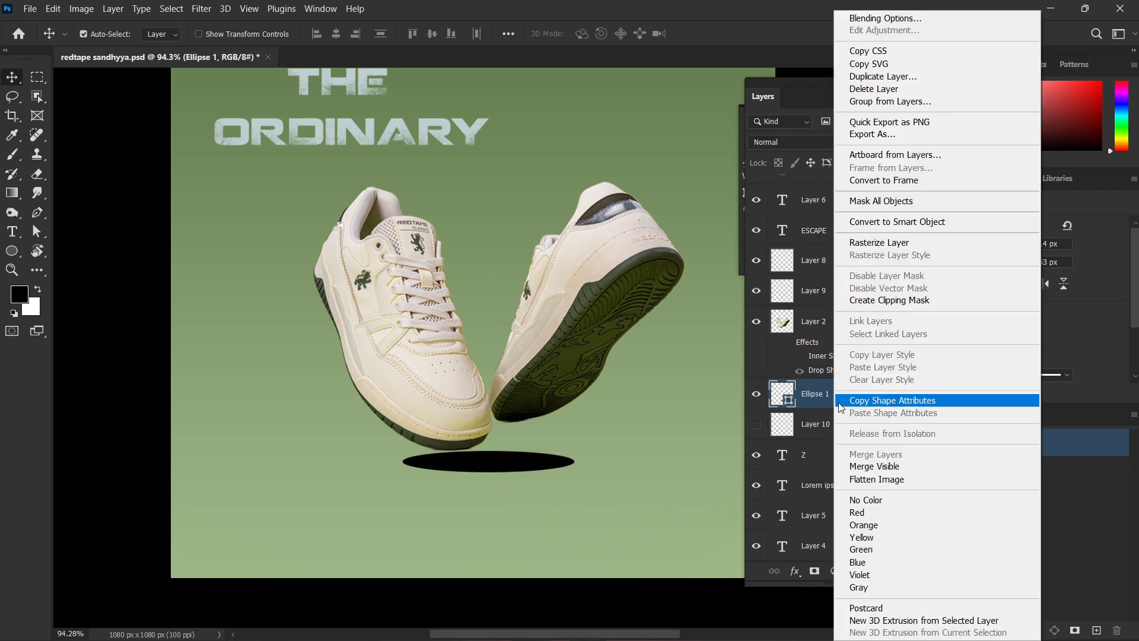
click(845, 243)
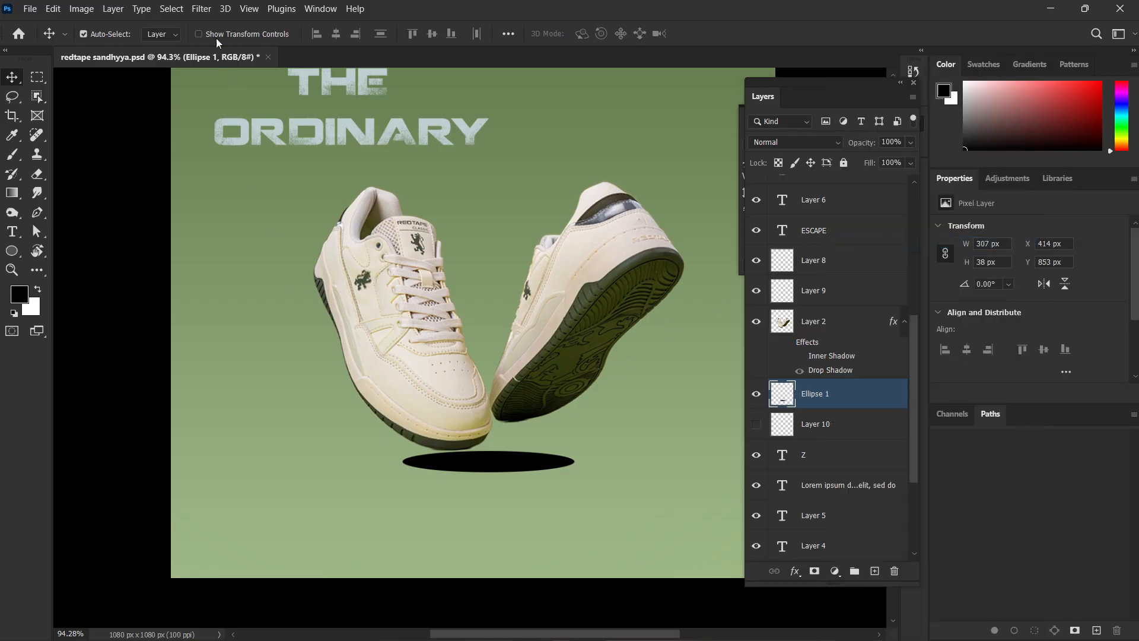
click(201, 9)
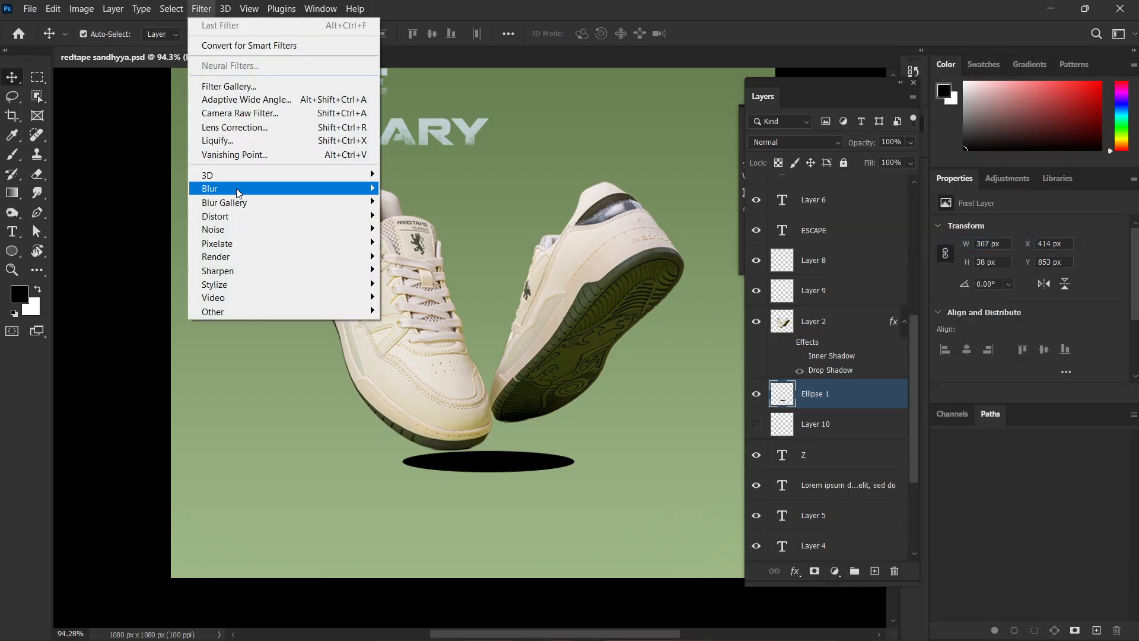
mouse_move(237, 193)
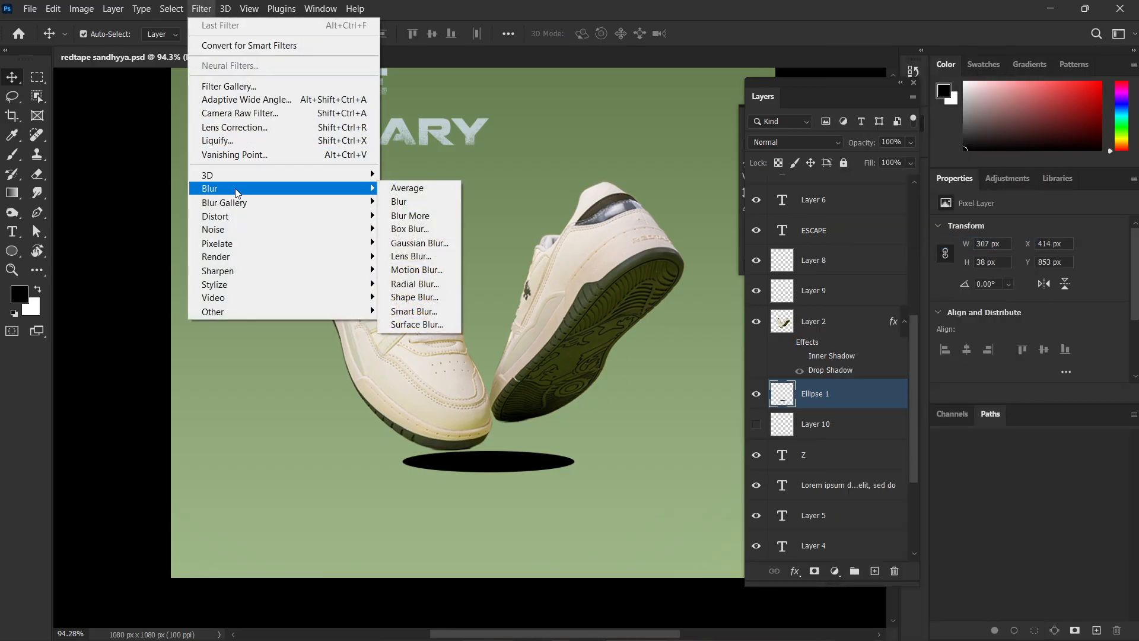
click(433, 250)
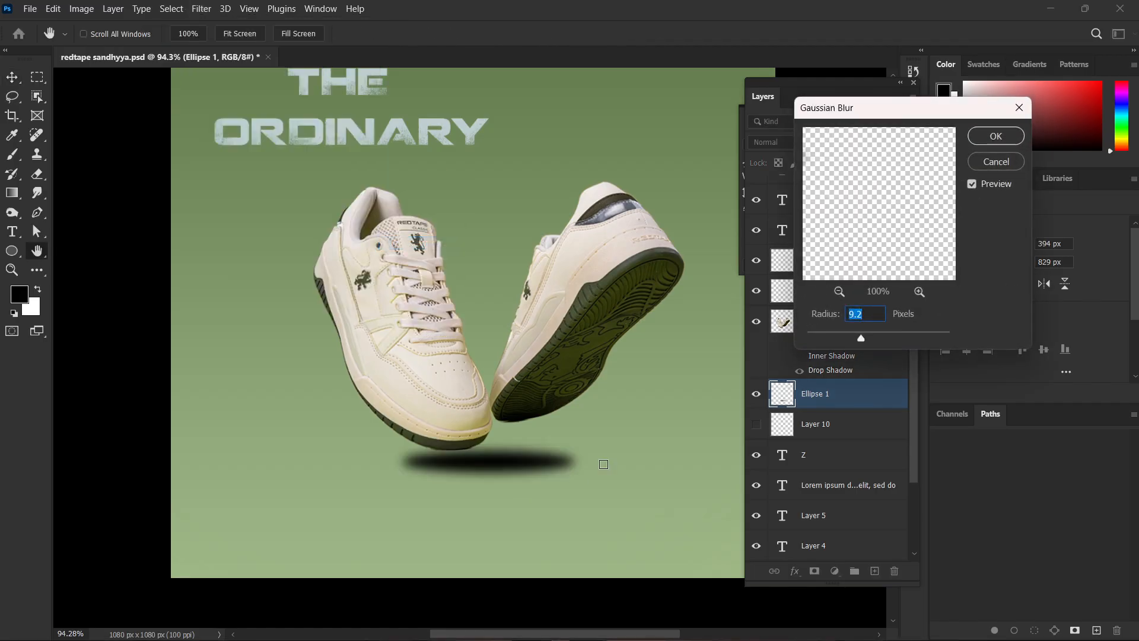
drag(862, 338, 879, 339)
click(996, 136)
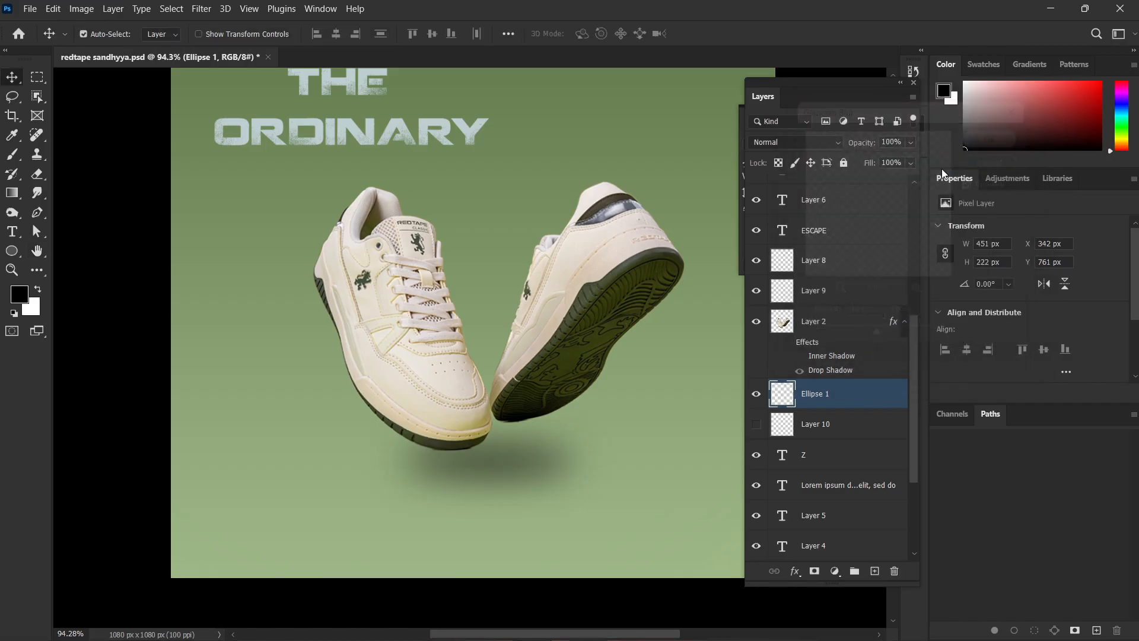
Move the blurred shadow slightly down and to the left so it sits lower beneath the sneakers.
scroll(582, 371, down, 3)
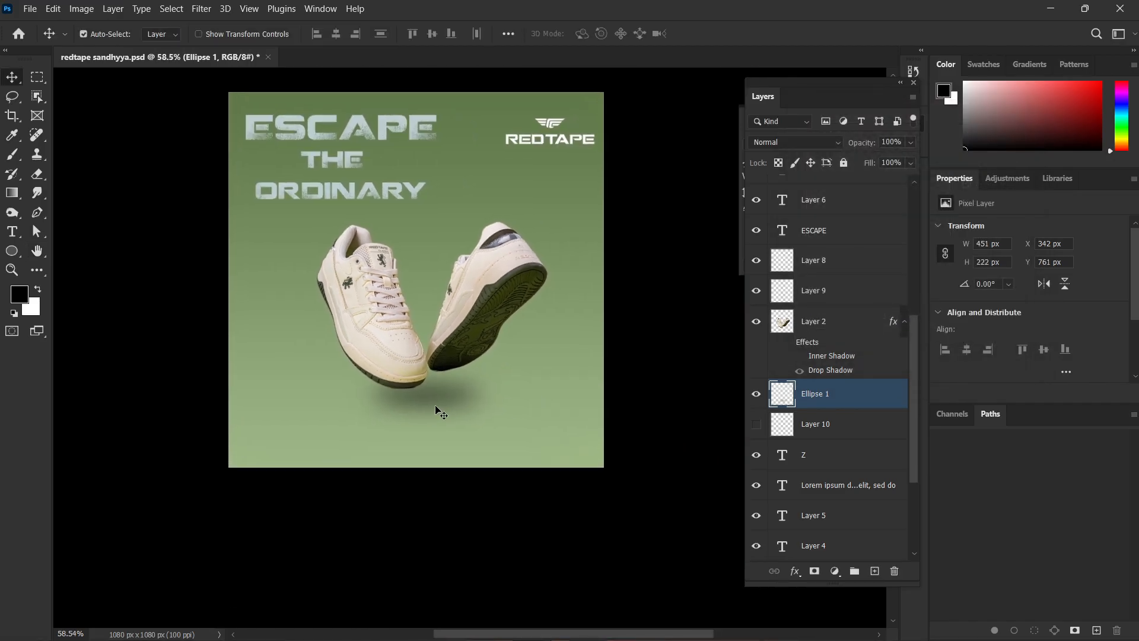
drag(438, 407, 430, 413)
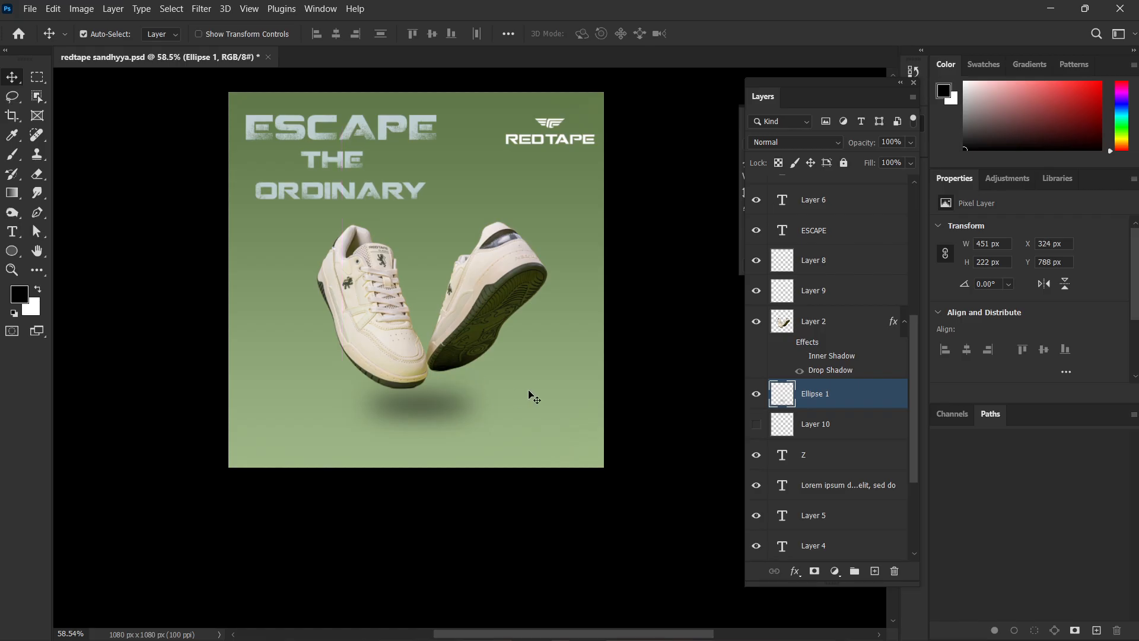
click(621, 374)
Scale the blurred shadow to about 114% width and 75% height, and nudge it slightly left under the sneakers.
scroll(621, 374, up, 1)
click(410, 438)
key(ctrl+t)
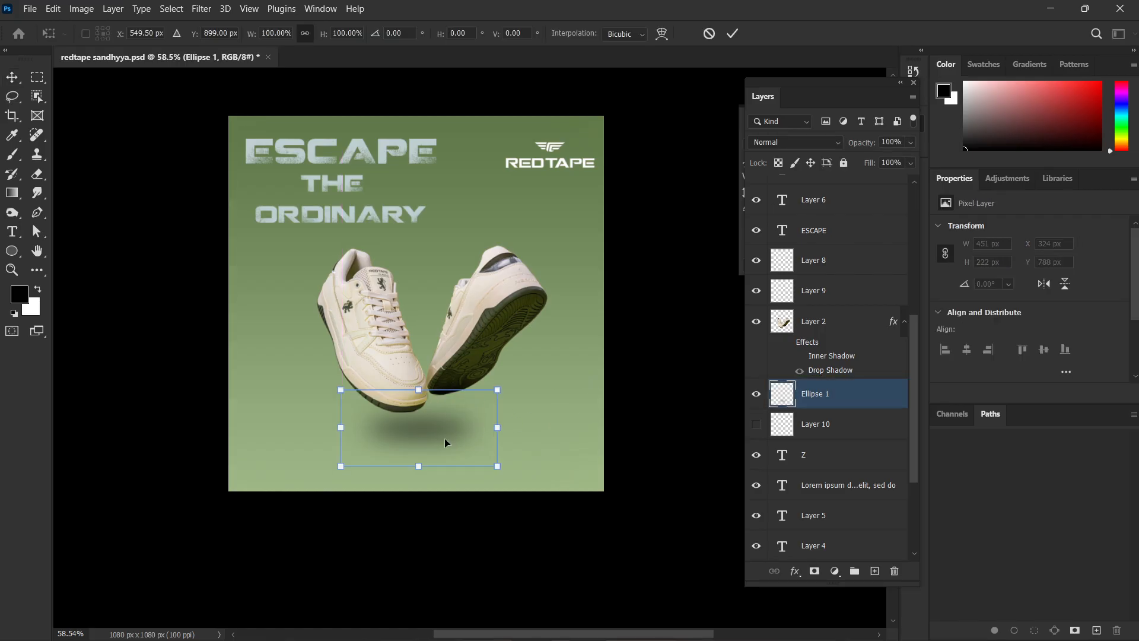
drag(500, 427, 443, 428)
drag(415, 469, 425, 425)
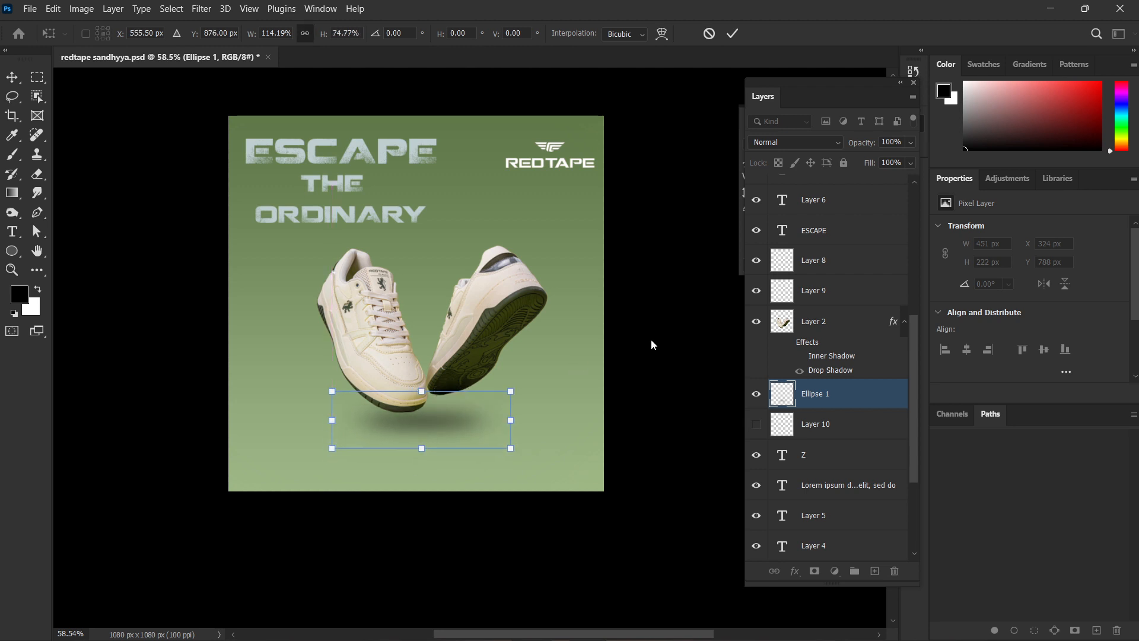
key(Return)
scroll(646, 379, up, 1)
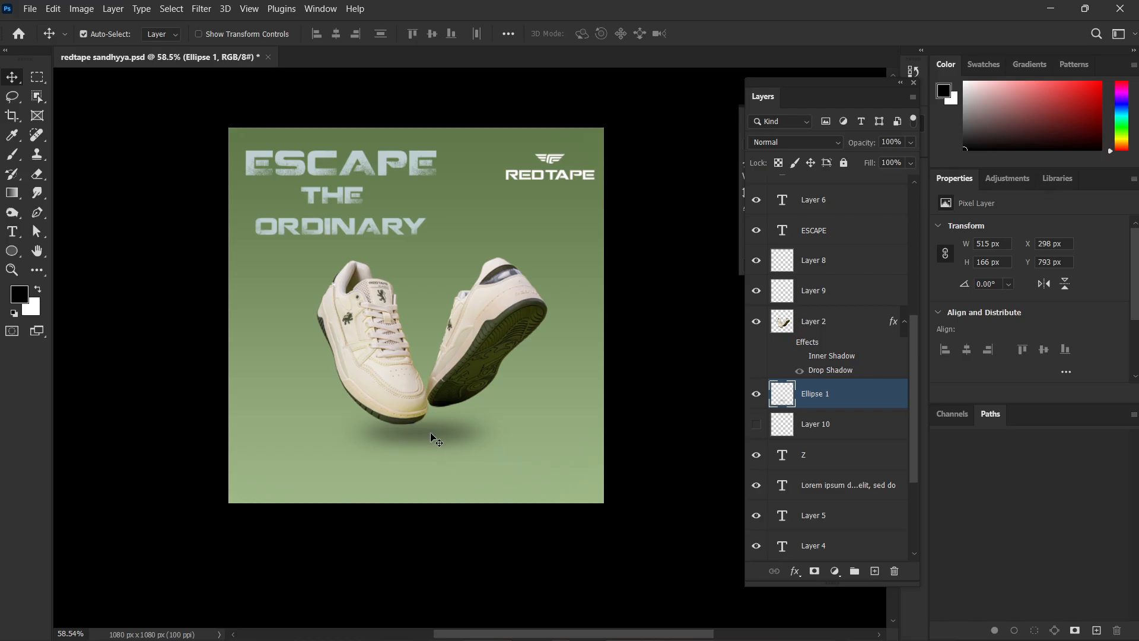
drag(433, 436, 427, 436)
click(620, 400)
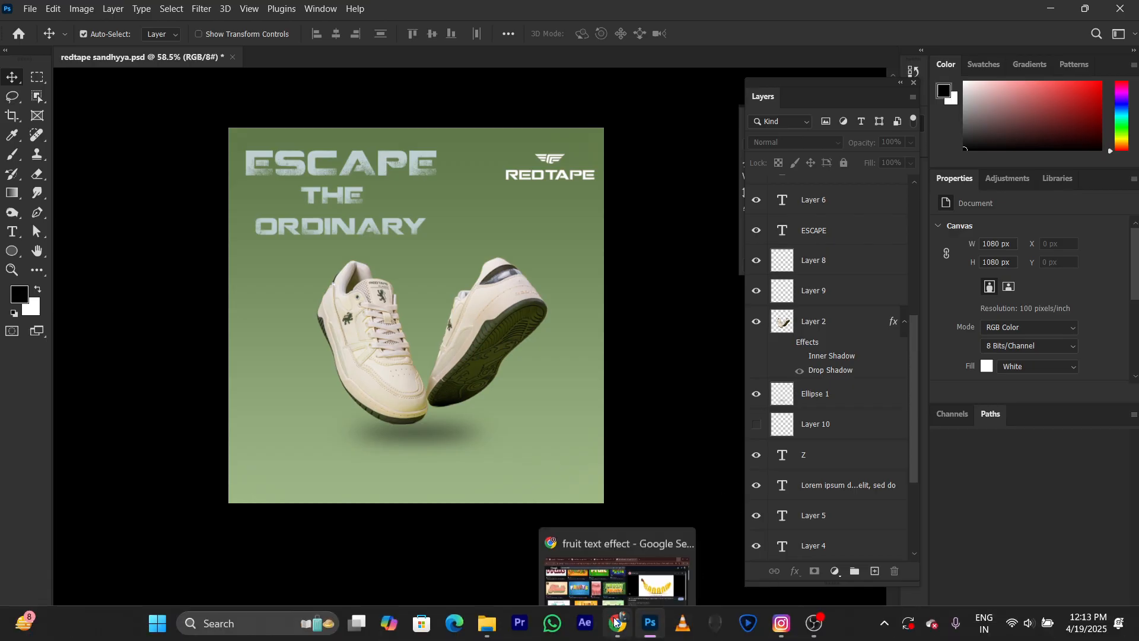
Switch to Chrome and search Google Images for "makeup products".
click(617, 623)
click(747, 15)
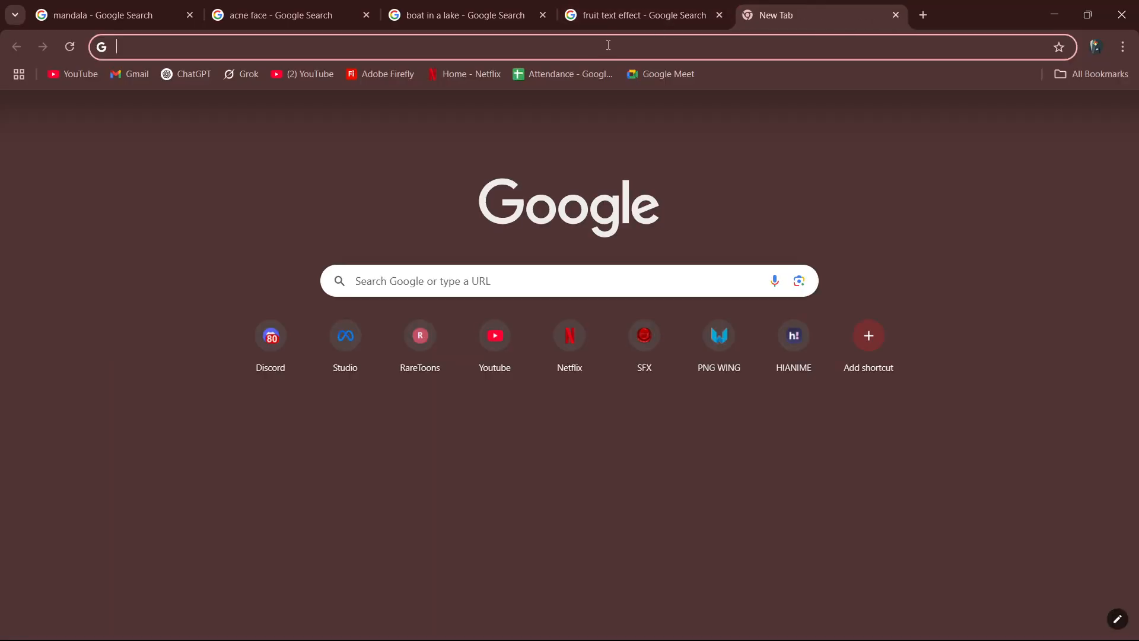
text(mak)
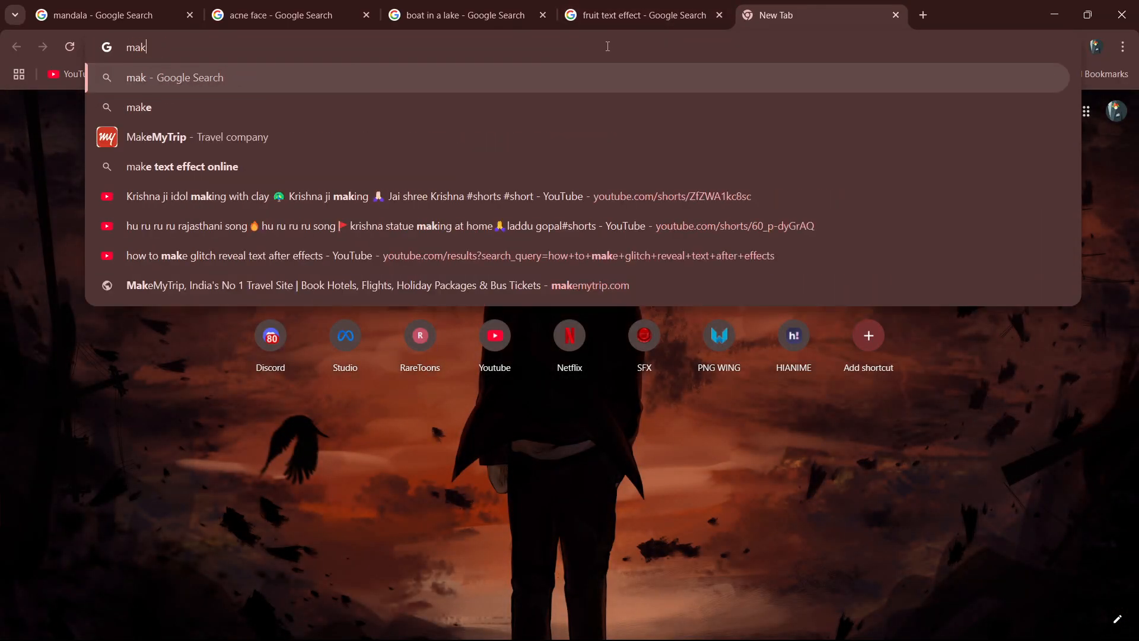
text(eup products)
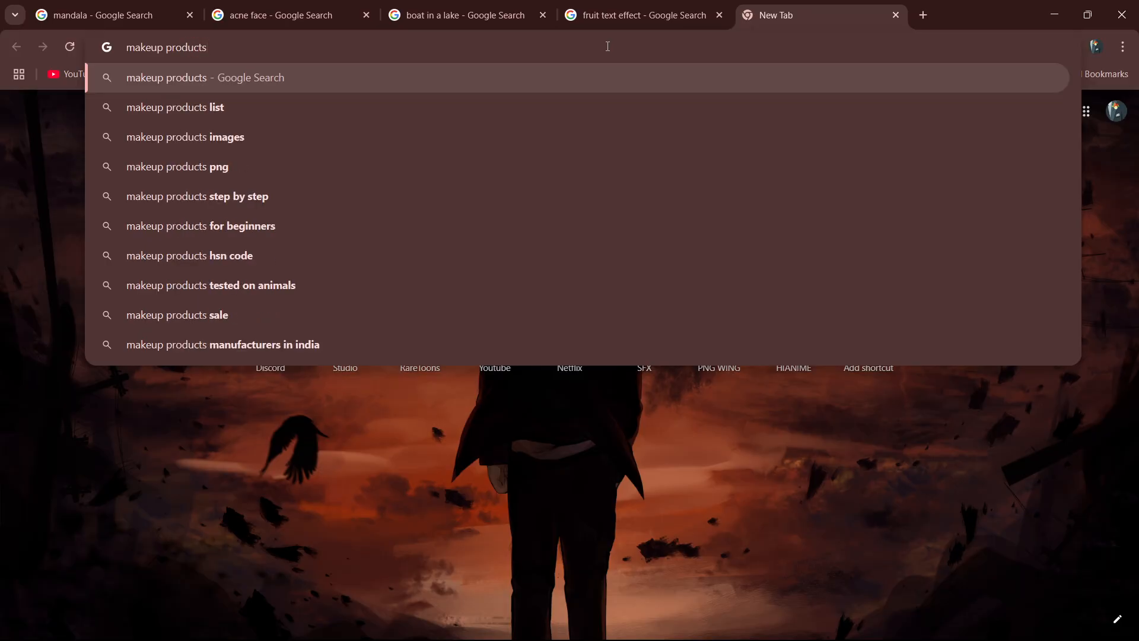
key(Return)
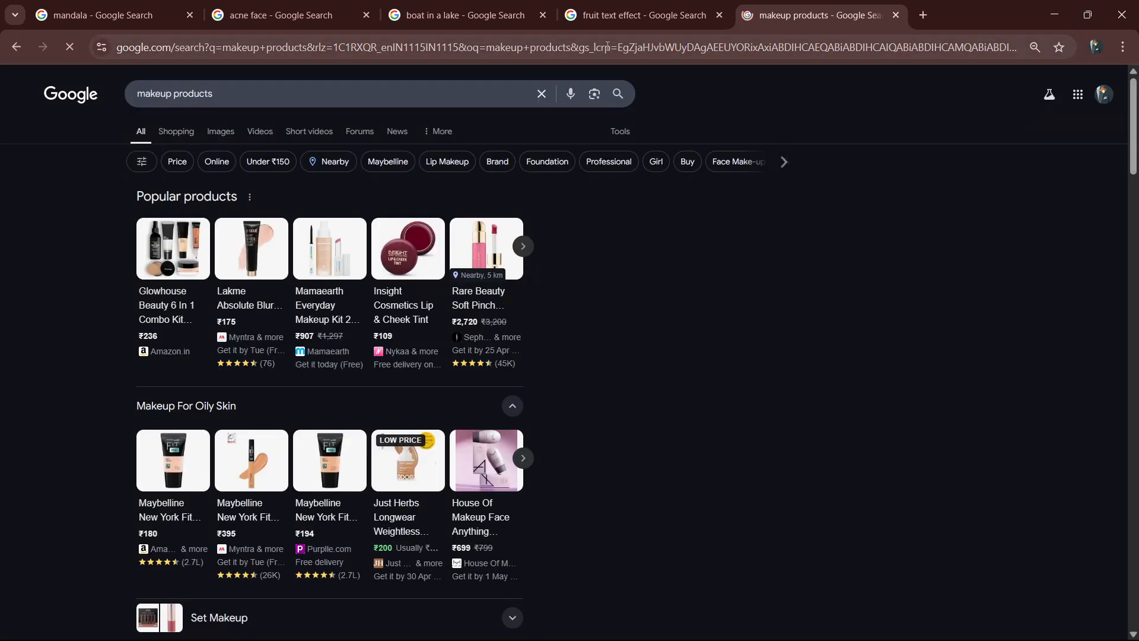
click(214, 133)
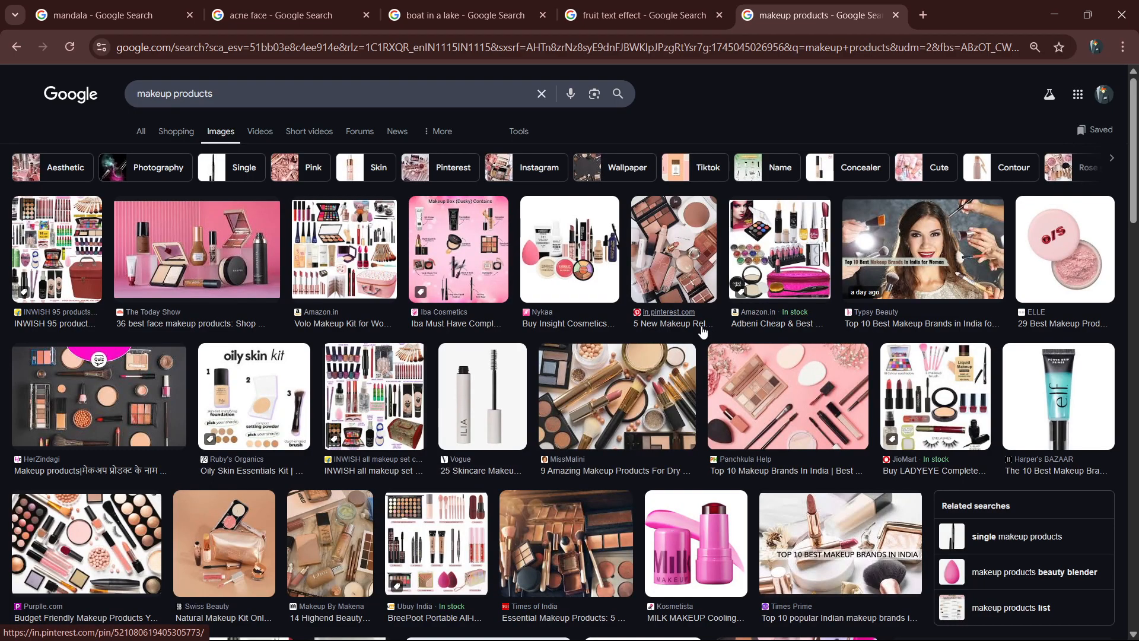
Browse the makeup product image results for a suitable product photo.
scroll(703, 331, down, 10)
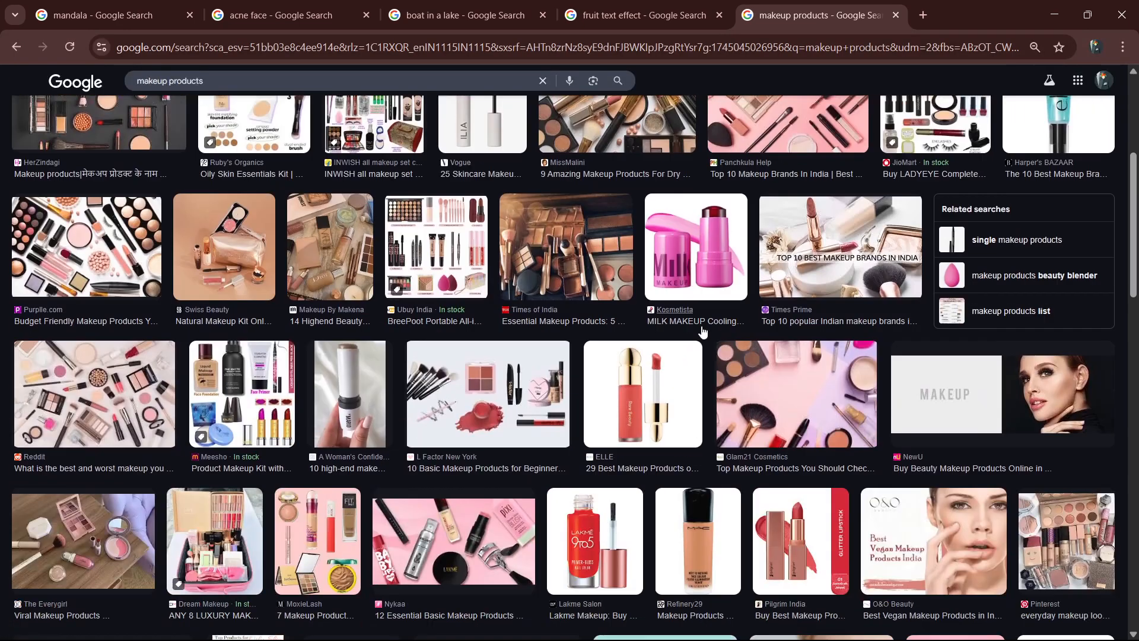
scroll(703, 335, down, 6)
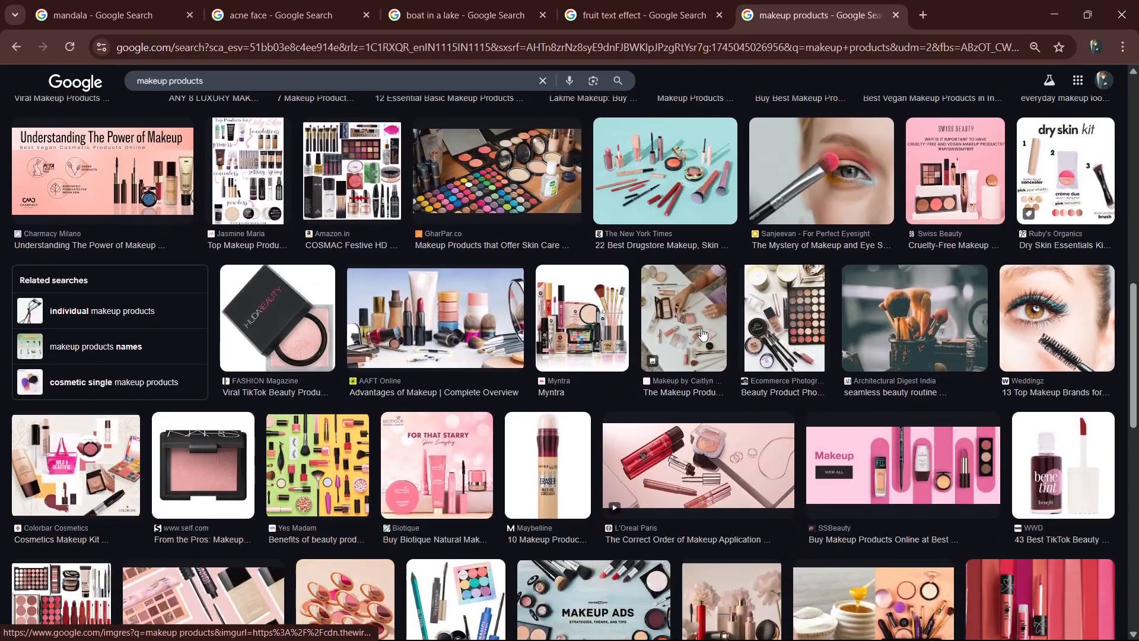
scroll(703, 334, down, 1)
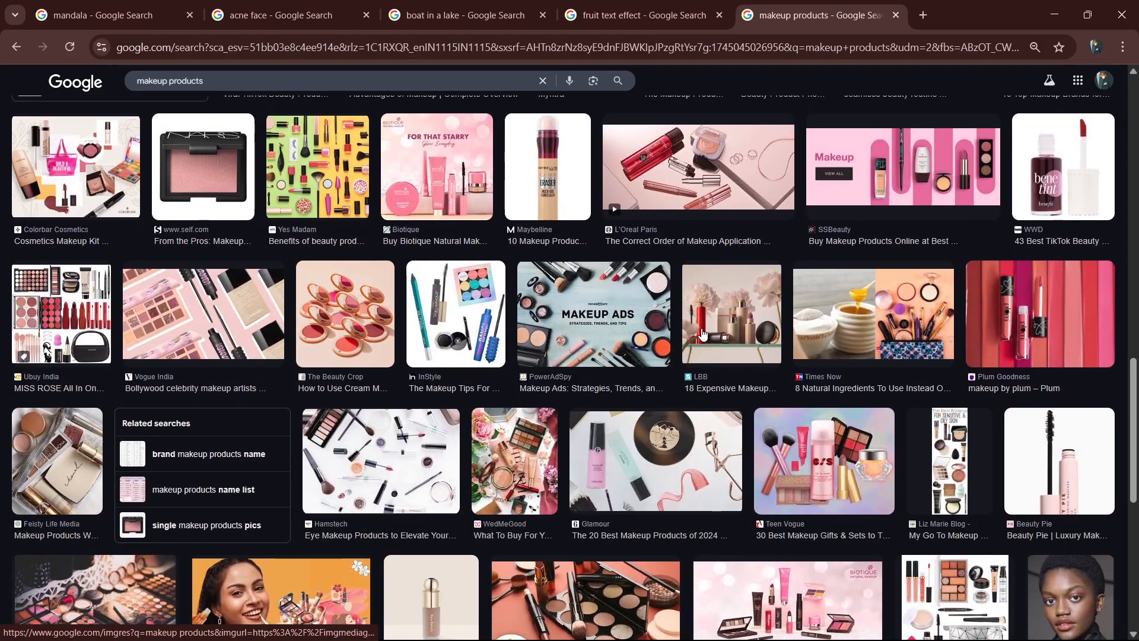
scroll(697, 334, down, 3)
scroll(692, 332, down, 10)
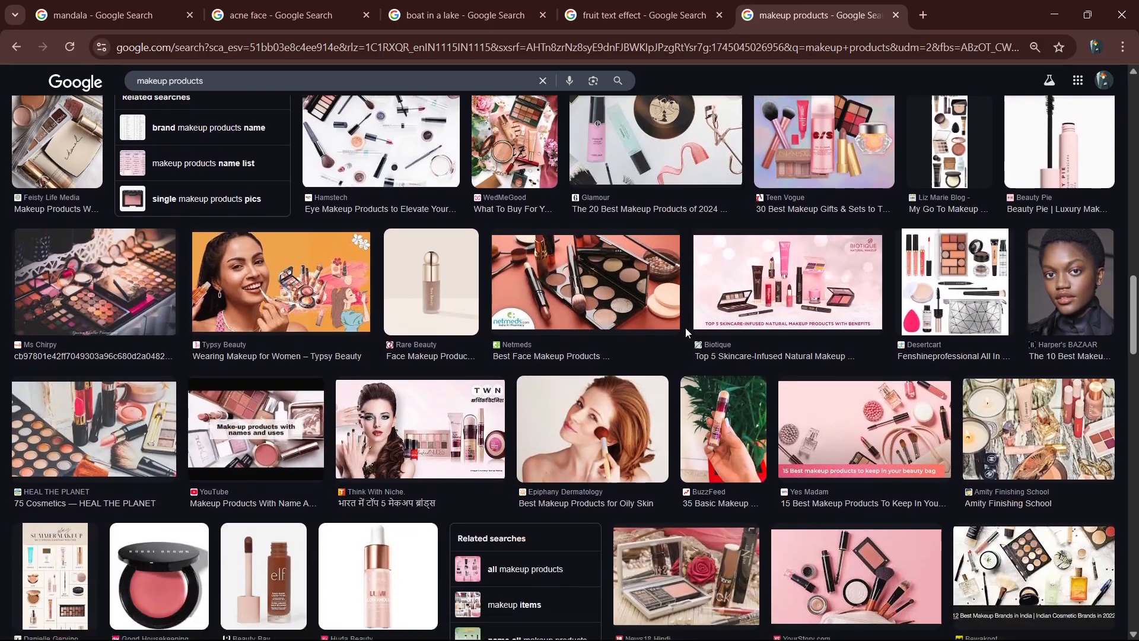
scroll(687, 336, down, 6)
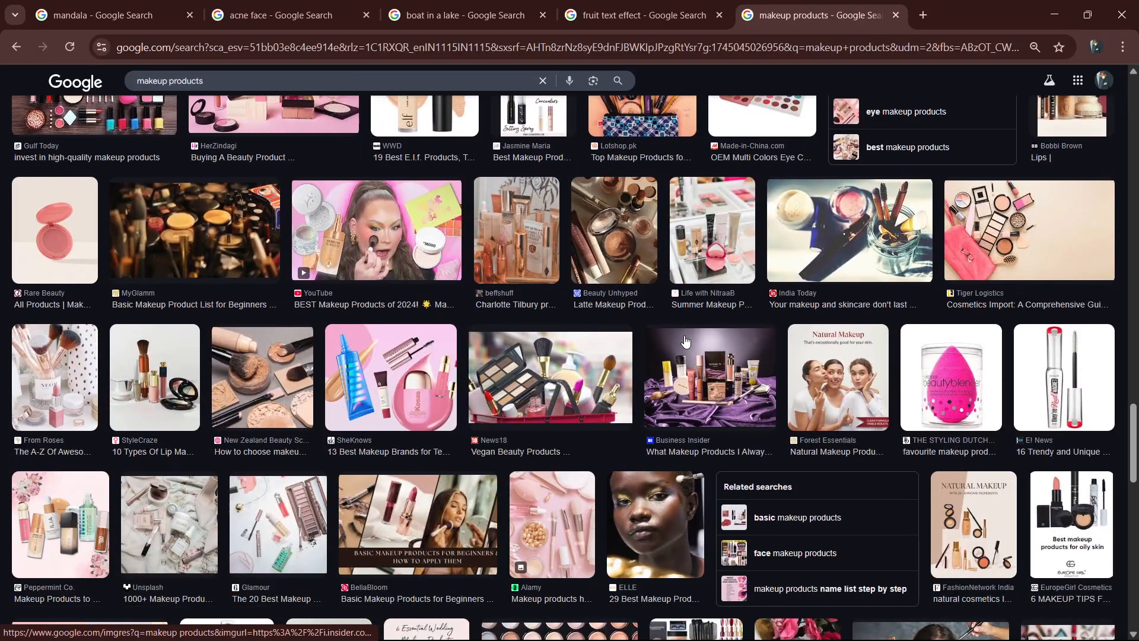
scroll(686, 341, down, 5)
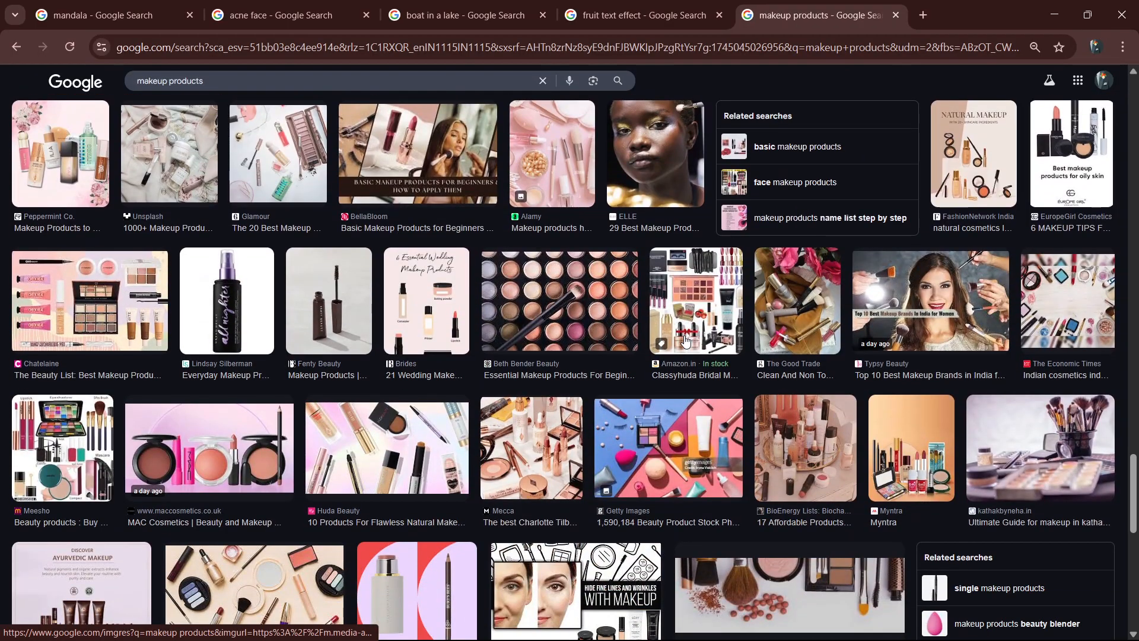
scroll(685, 339, down, 6)
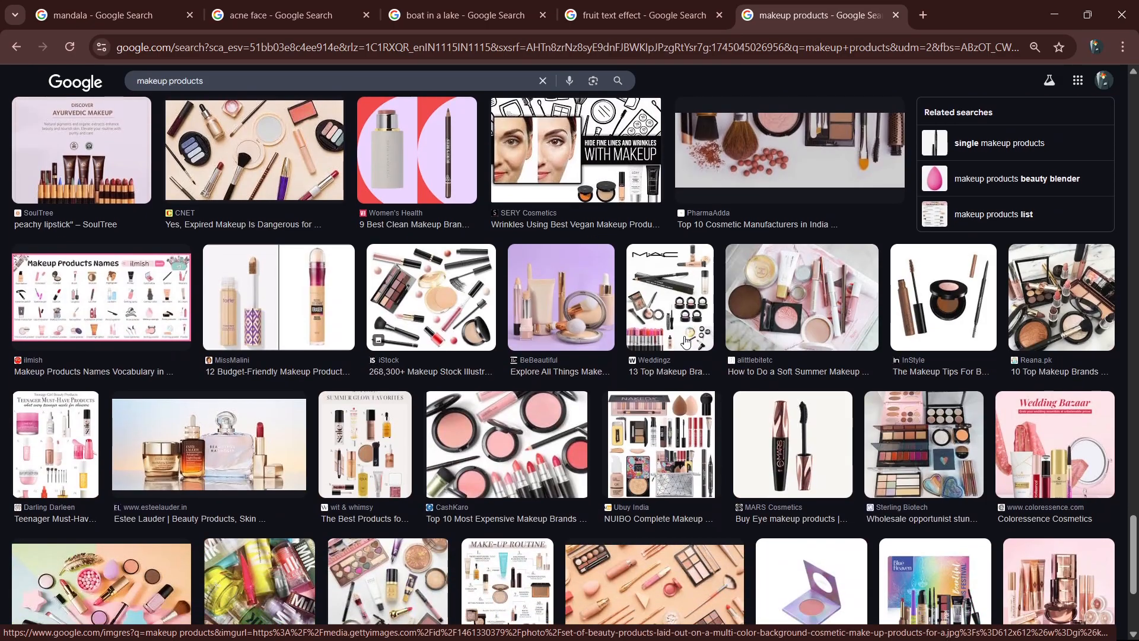
scroll(686, 340, down, 5)
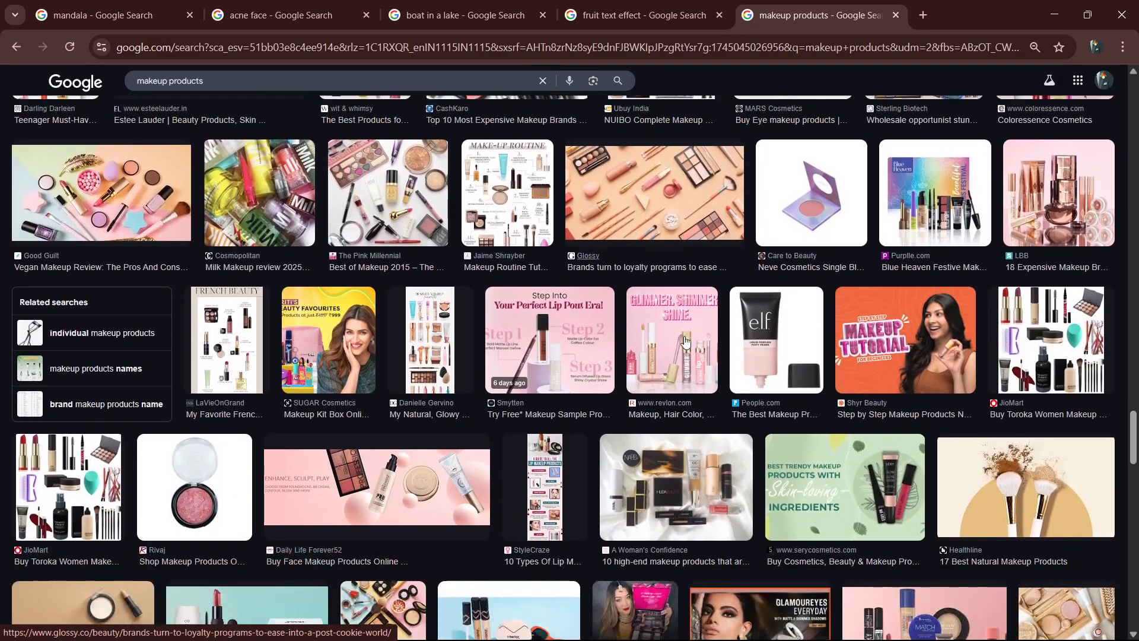
scroll(686, 340, down, 2)
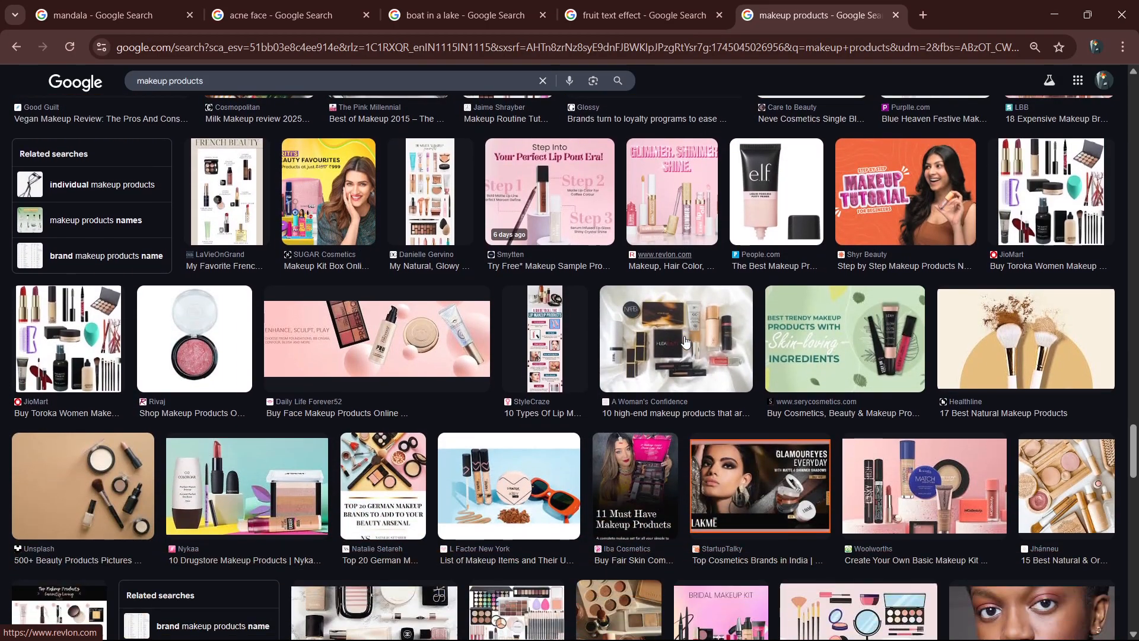
scroll(685, 340, down, 2)
scroll(681, 350, down, 4)
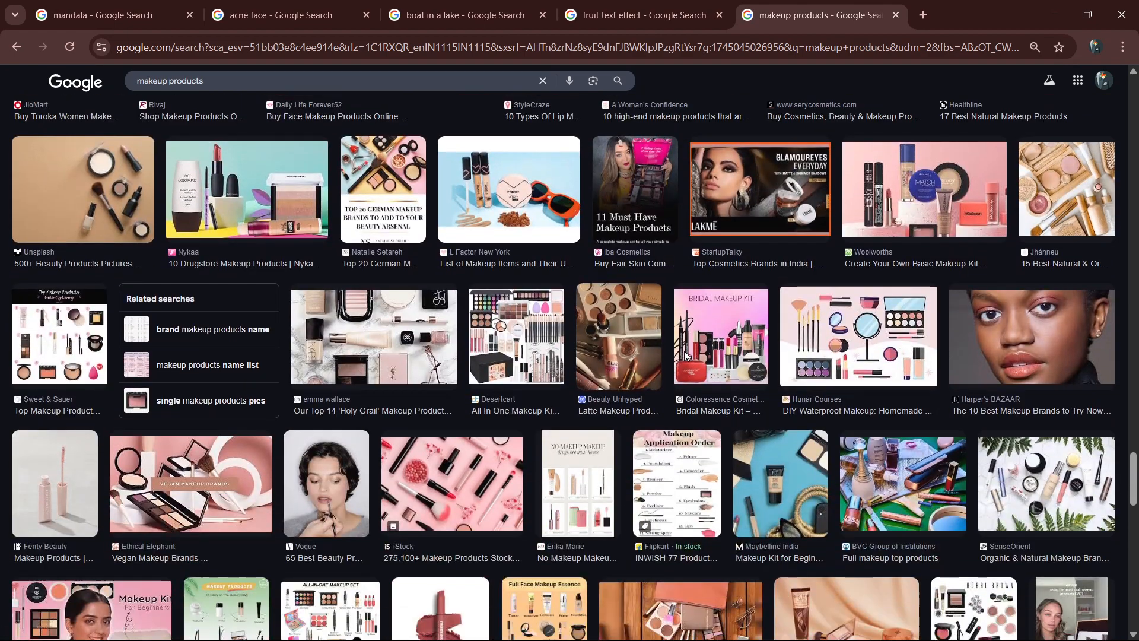
scroll(686, 356, down, 2)
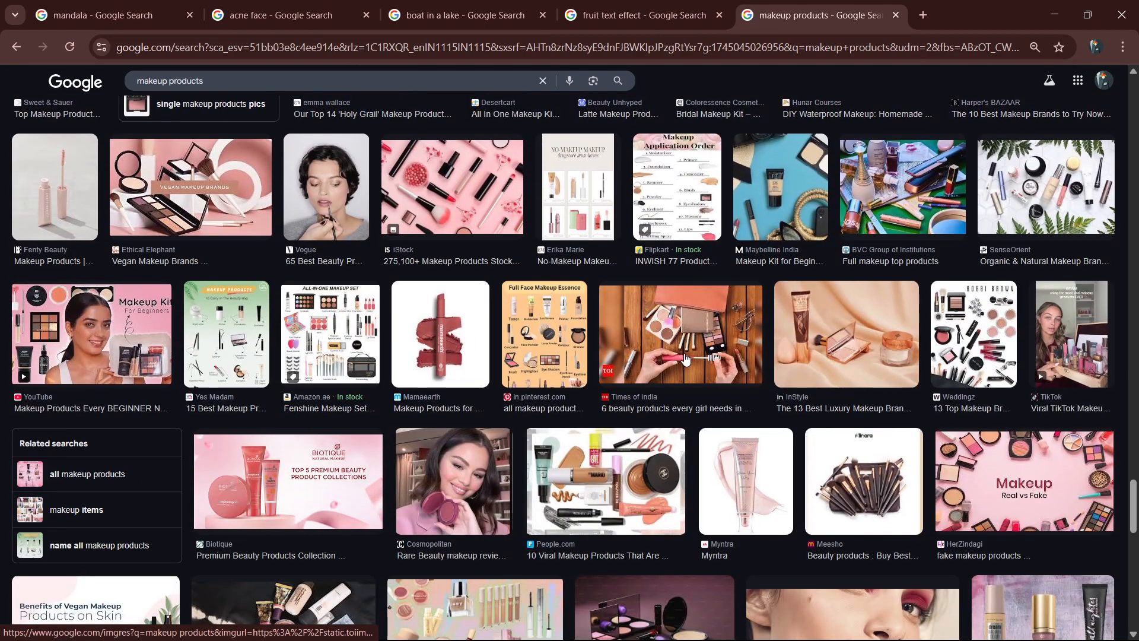
scroll(686, 359, down, 5)
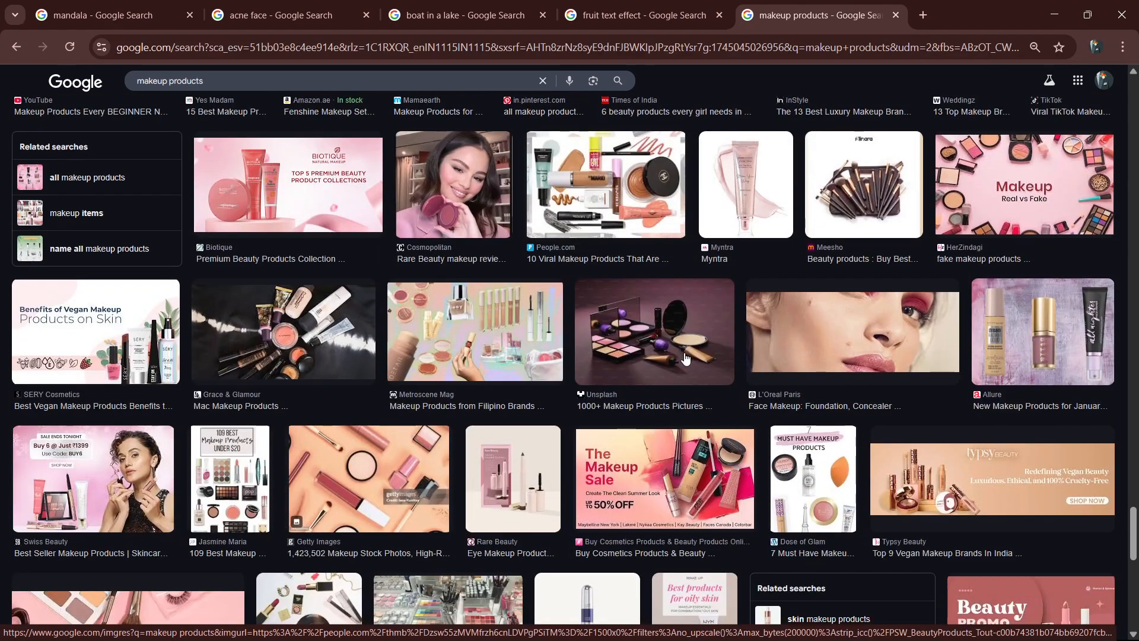
scroll(685, 357, down, 5)
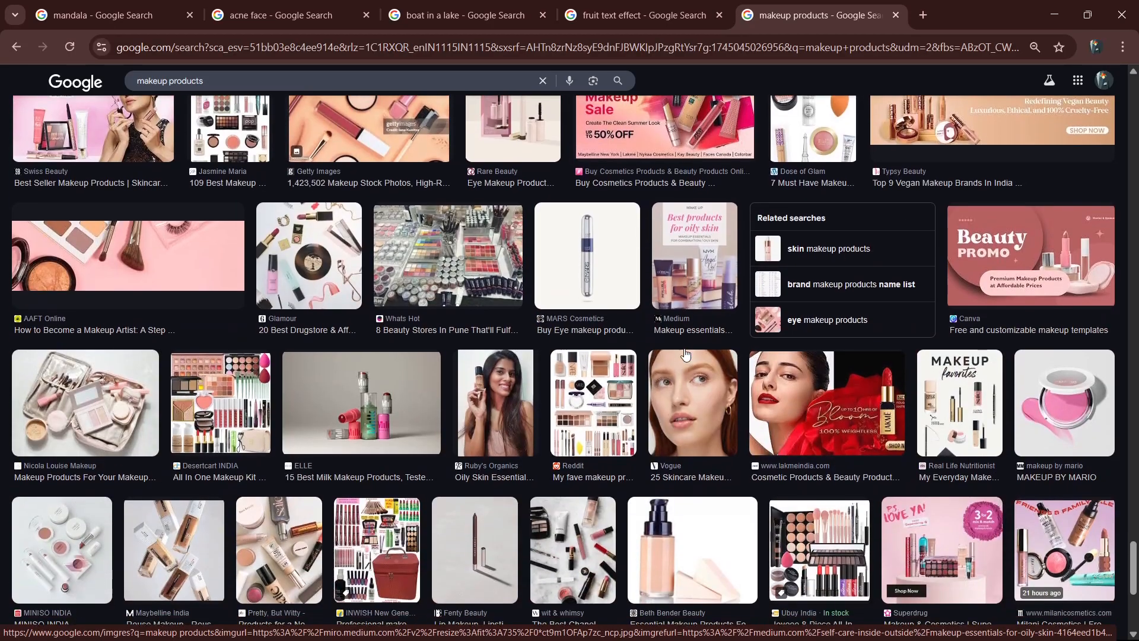
scroll(686, 354, down, 4)
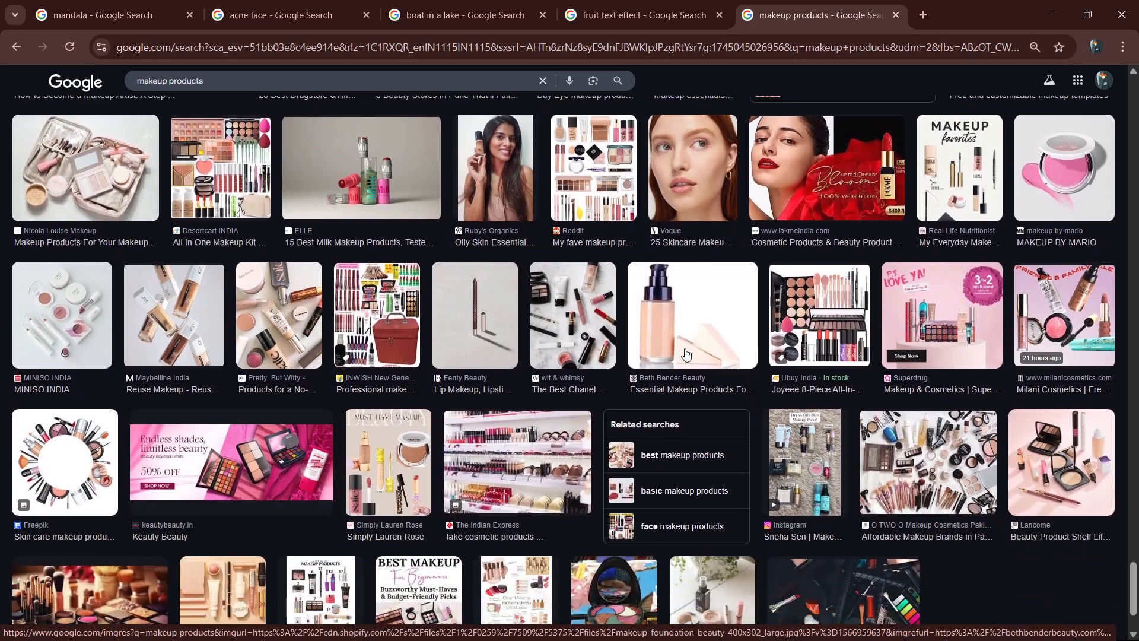
scroll(685, 354, down, 5)
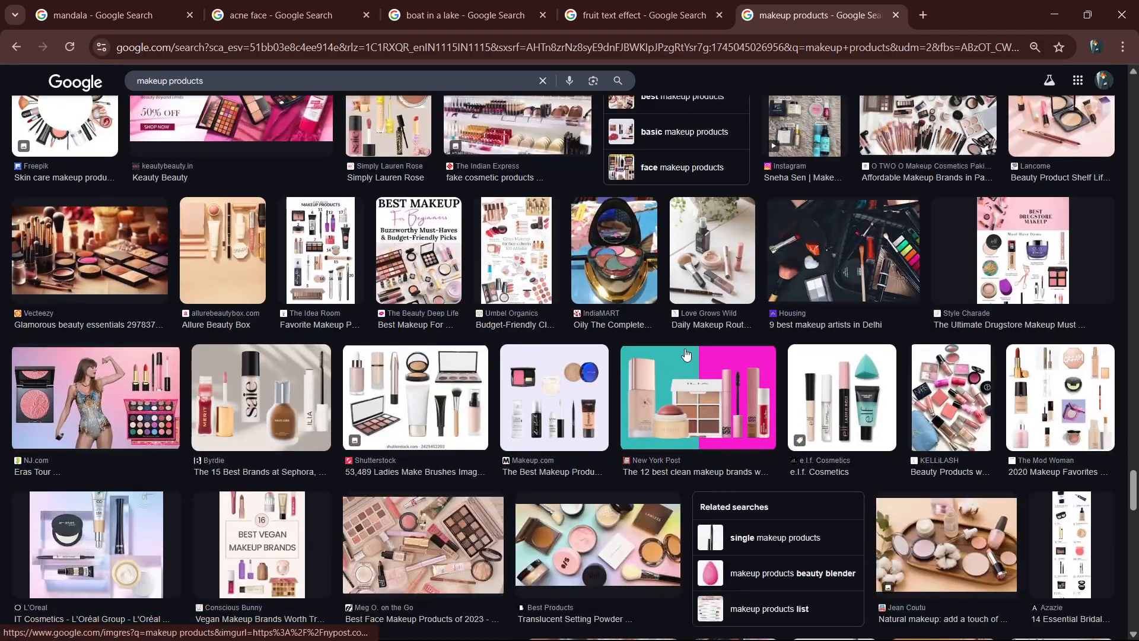
scroll(685, 354, down, 3)
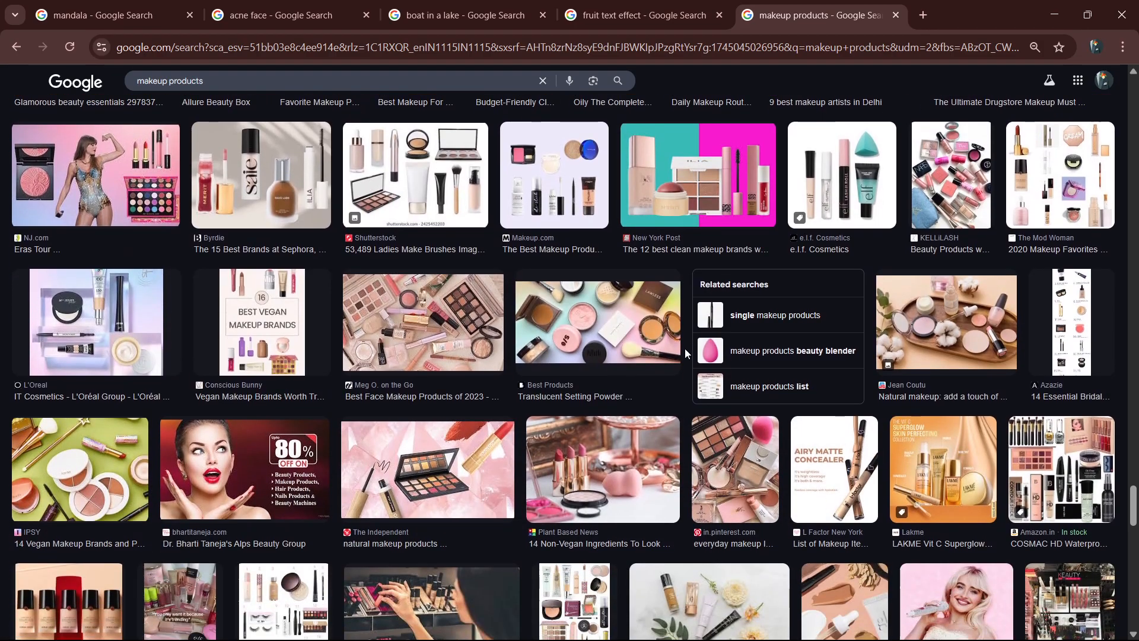
scroll(684, 348, down, 2)
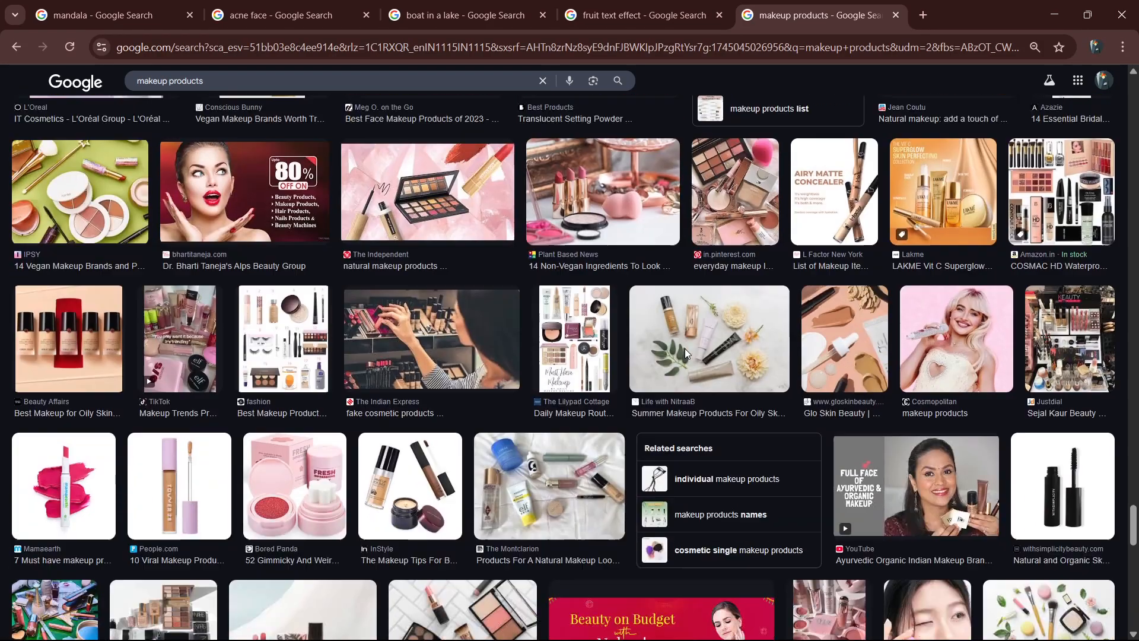
scroll(685, 354, down, 3)
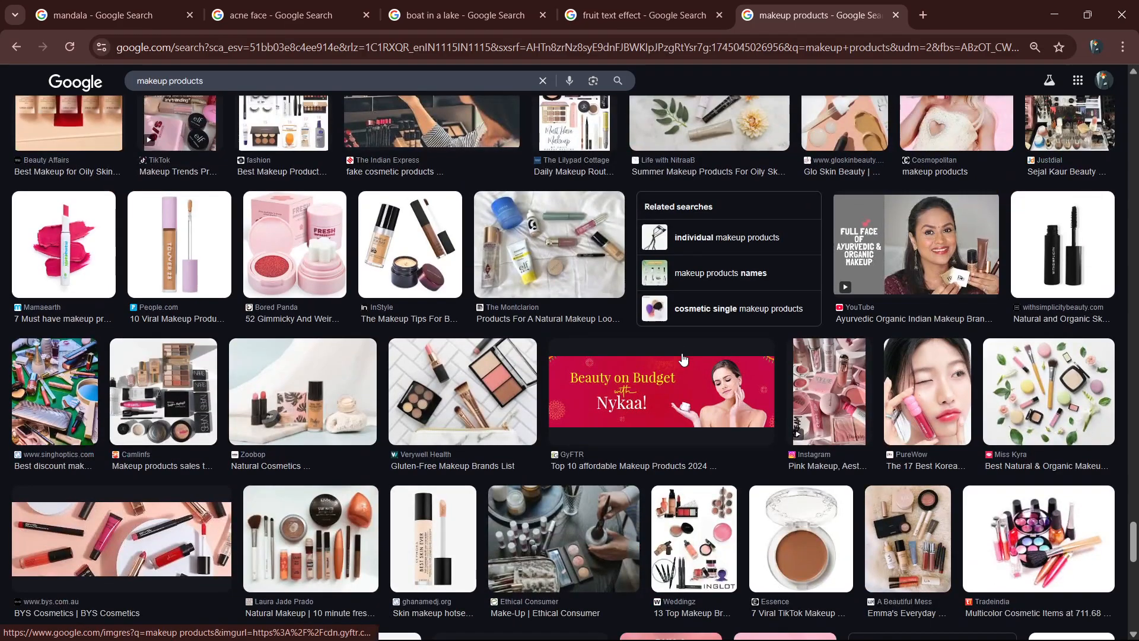
scroll(685, 356, down, 6)
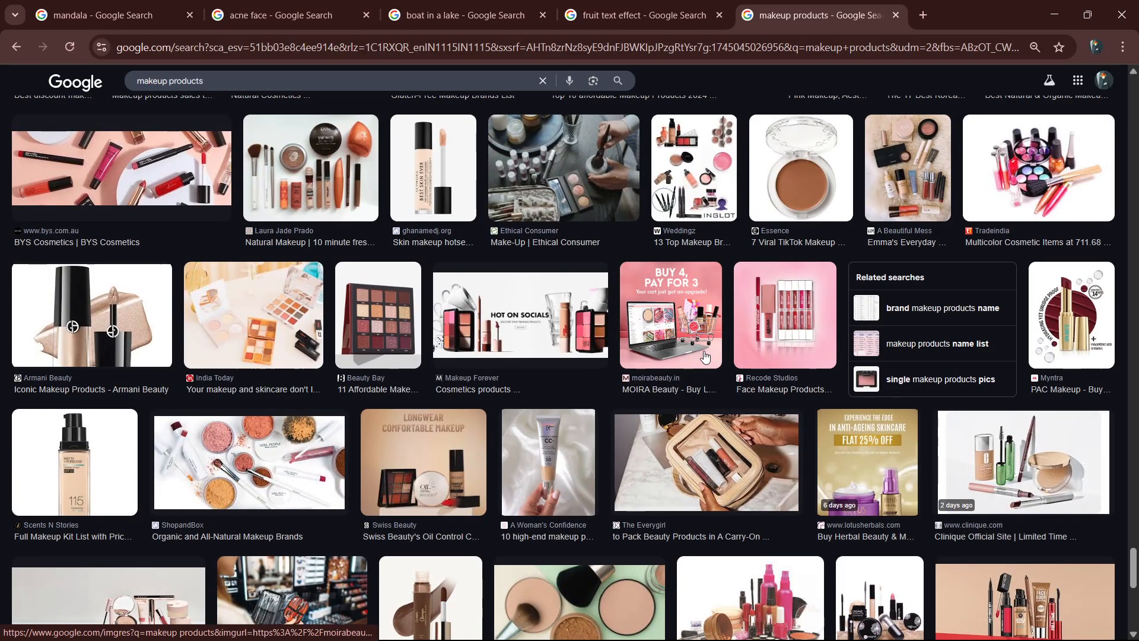
scroll(706, 357, down, 4)
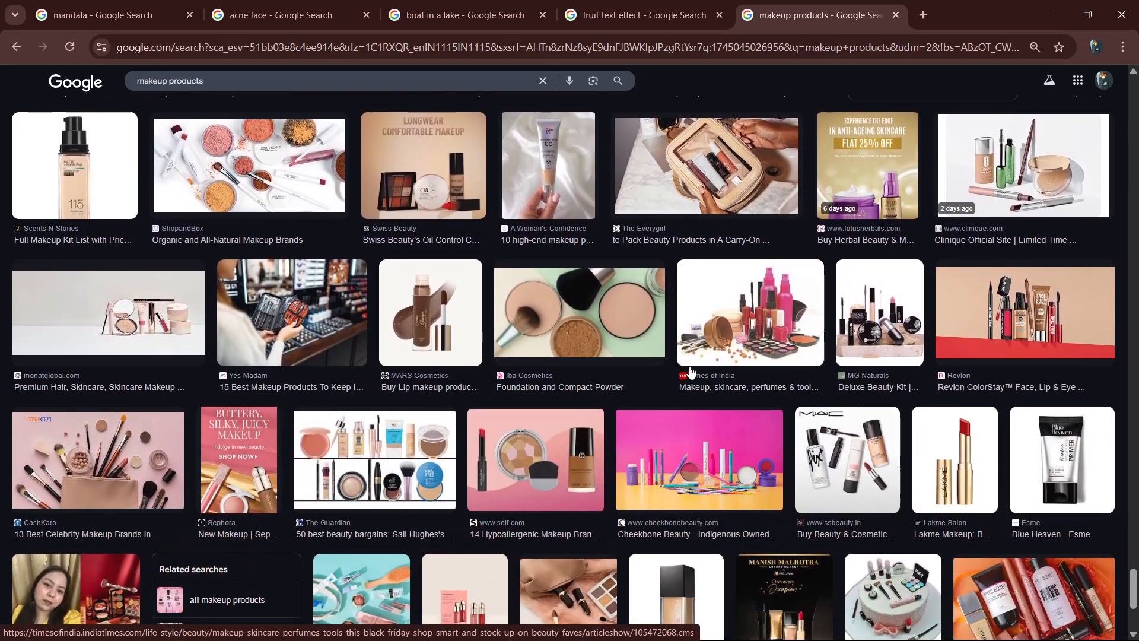
scroll(721, 364, down, 6)
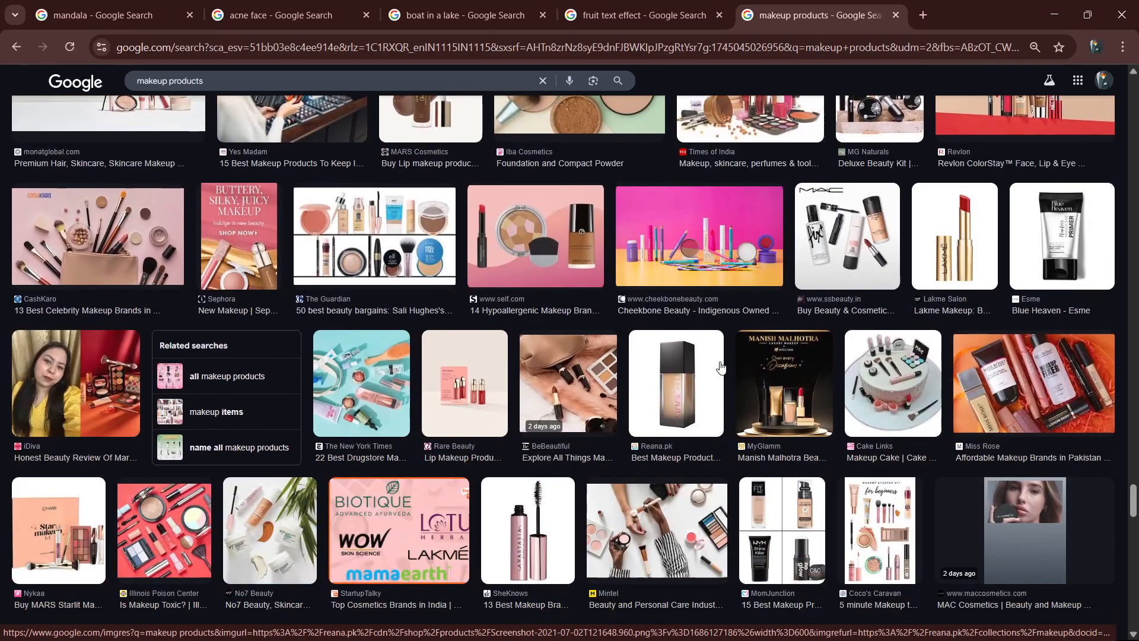
scroll(721, 370, up, 1)
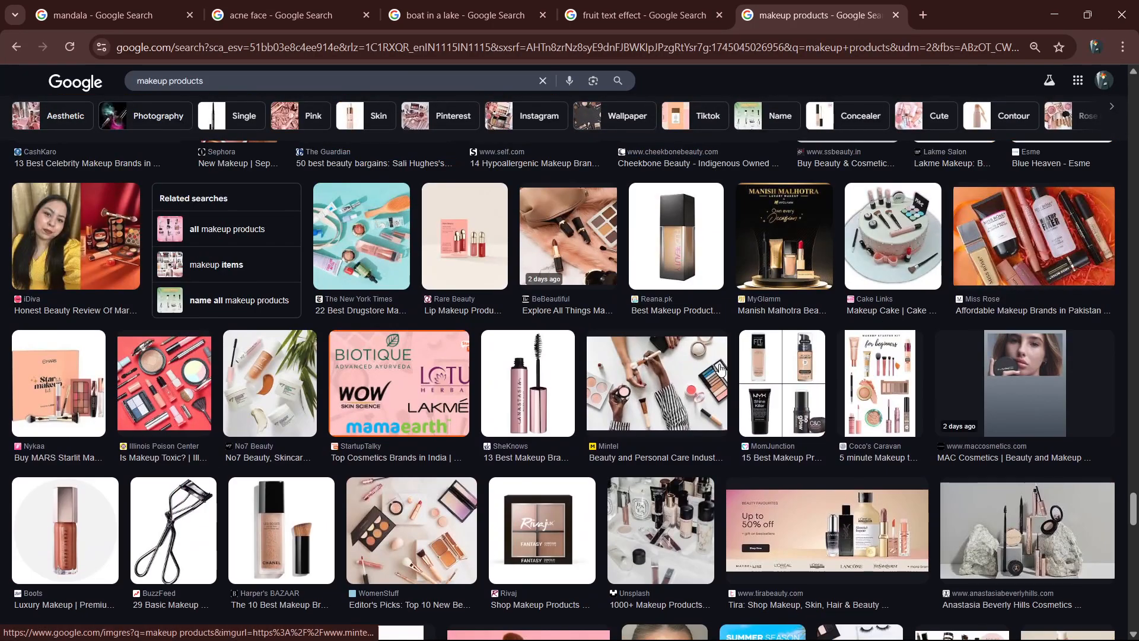
Preview the No7 Beauty product image, look through its related images, and close the preview.
click(270, 383)
scroll(839, 330, down, 12)
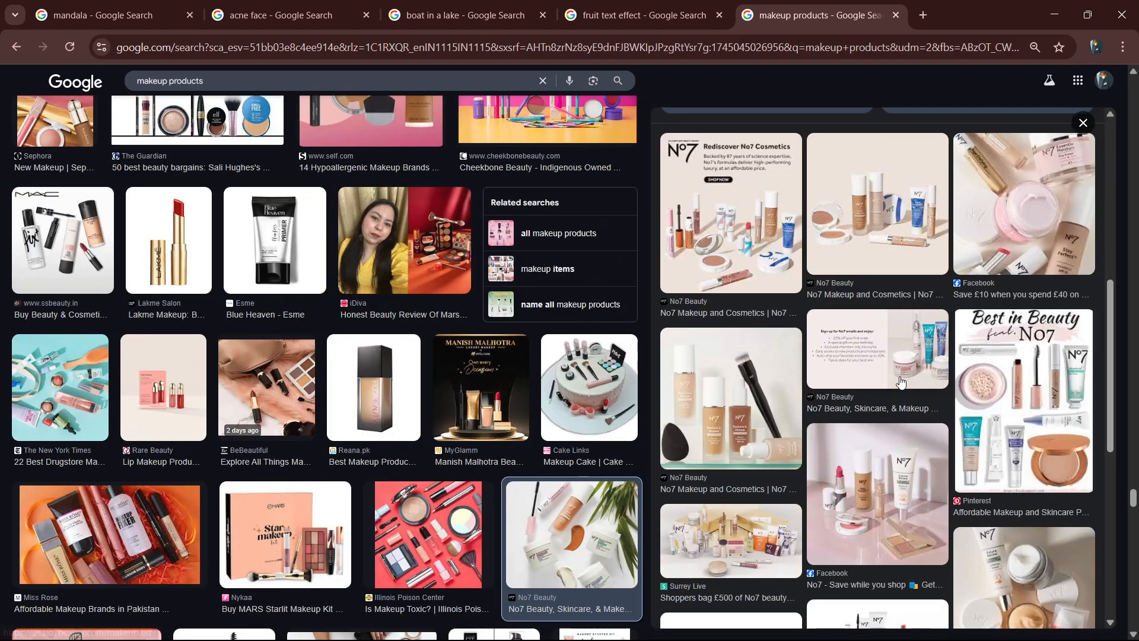
scroll(623, 358, down, 15)
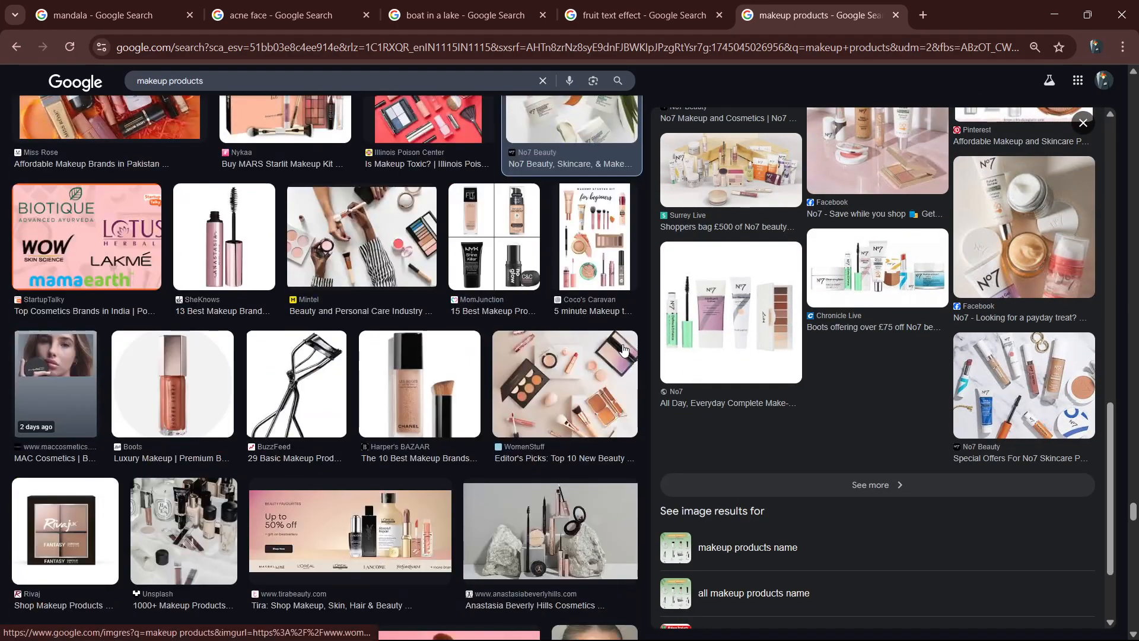
key(Escape)
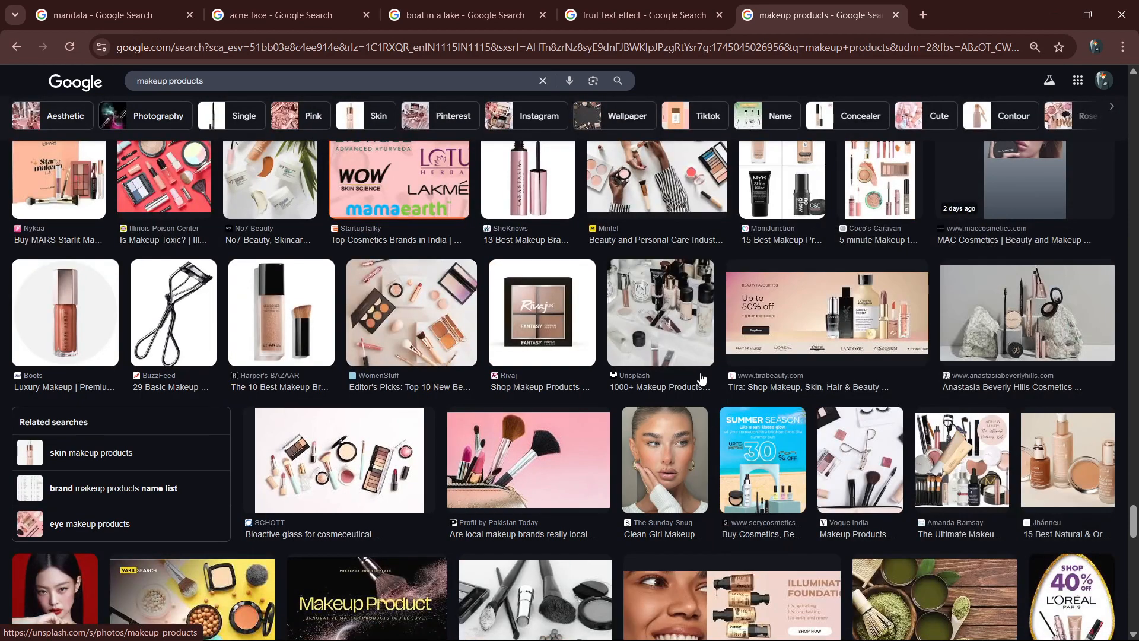
Look further through the makeup results and preview the Vaibhav Stores salon beauty product image.
scroll(706, 379, down, 4)
scroll(706, 384, down, 9)
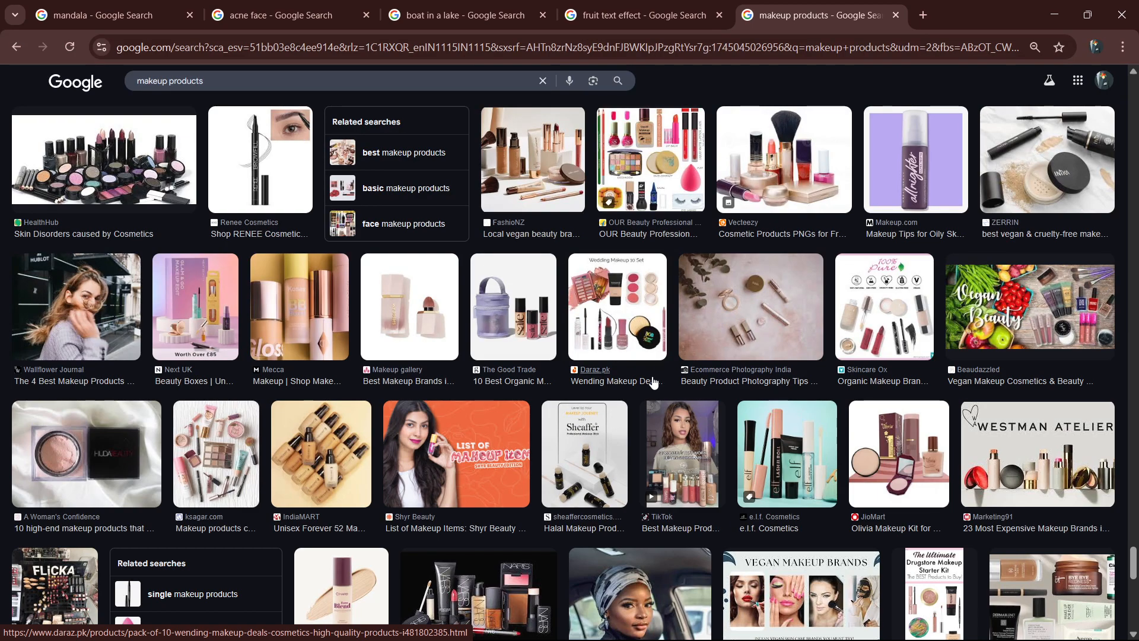
scroll(743, 414, down, 5)
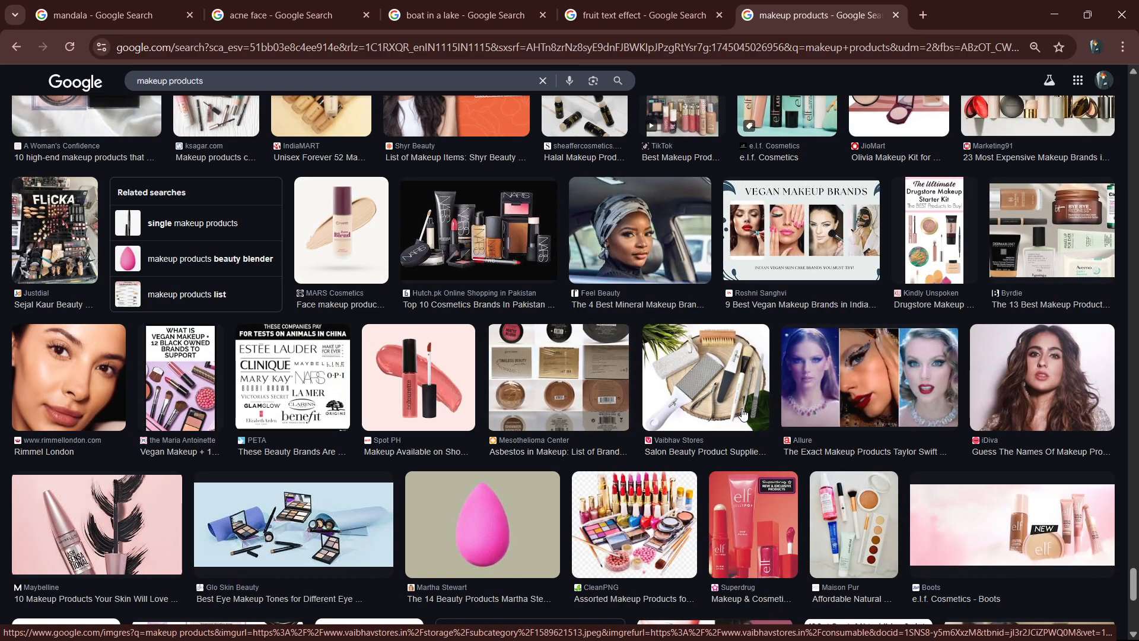
scroll(743, 414, down, 7)
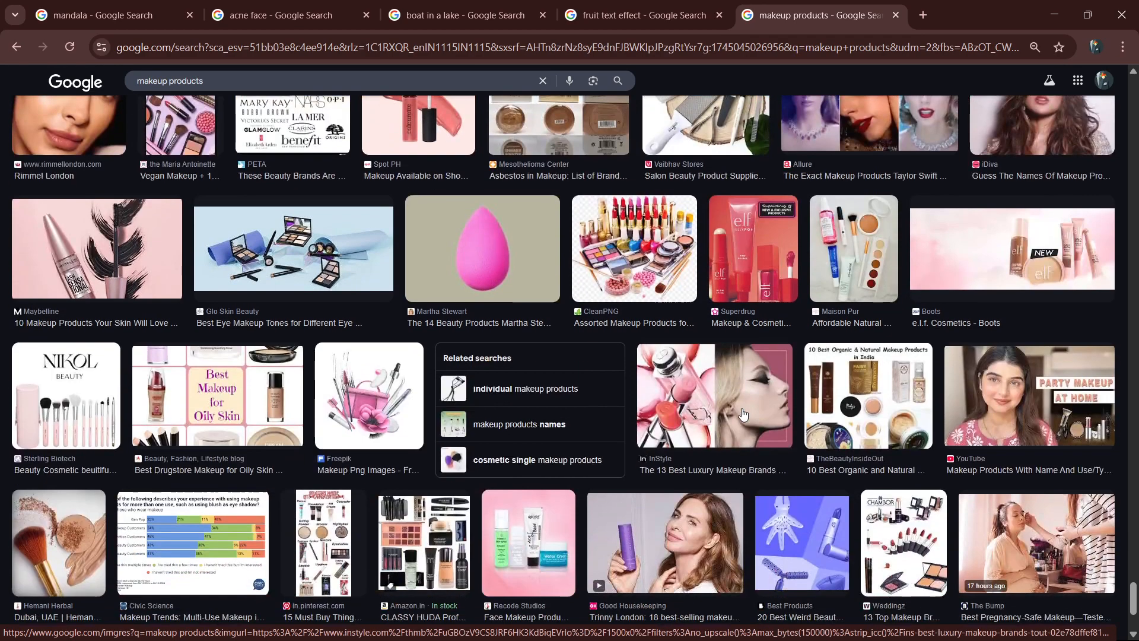
scroll(743, 413, down, 3)
scroll(743, 414, down, 1)
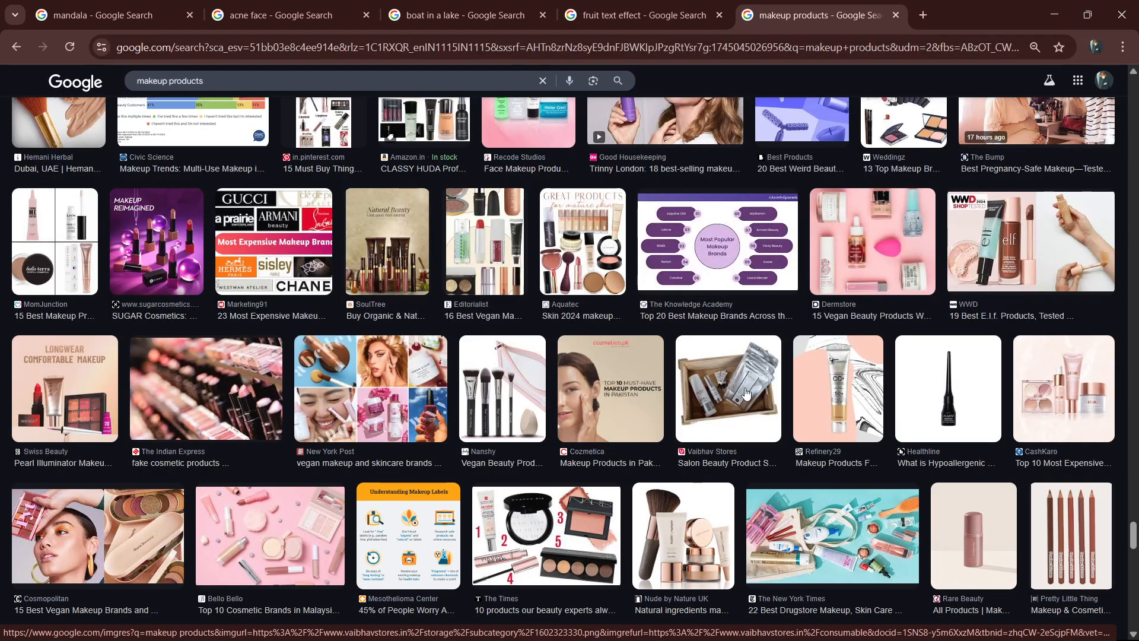
click(742, 392)
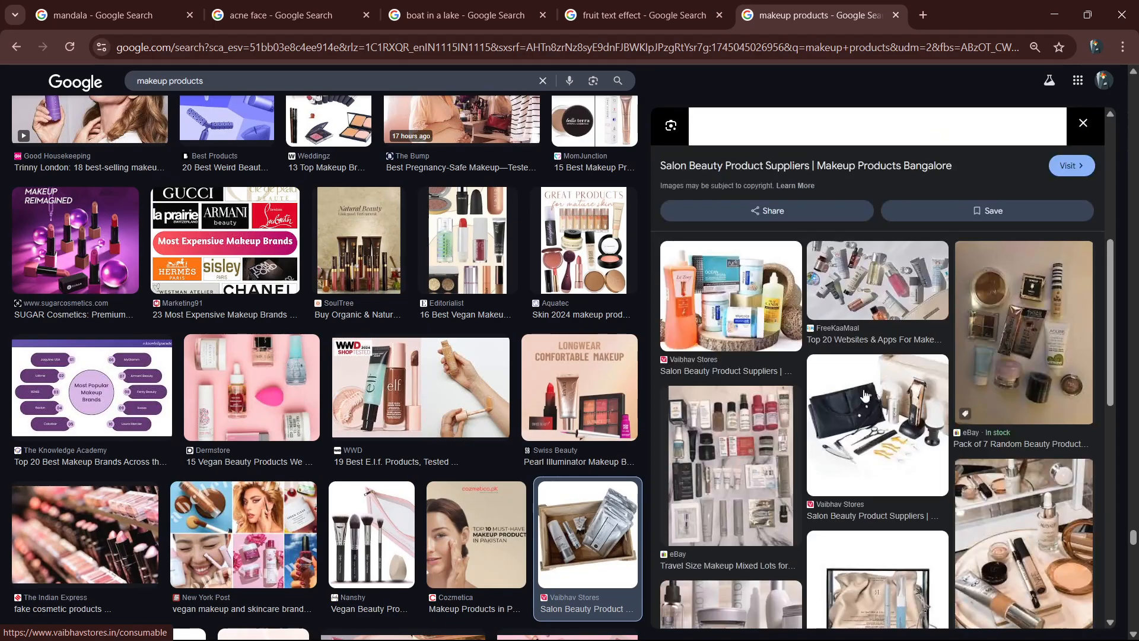
Copy the pink beauty blender image from the Martha Stewart result and paste it into the Redtape poster document in Photoshop.
scroll(314, 338, up, 5)
scroll(314, 339, up, 2)
scroll(314, 338, up, 4)
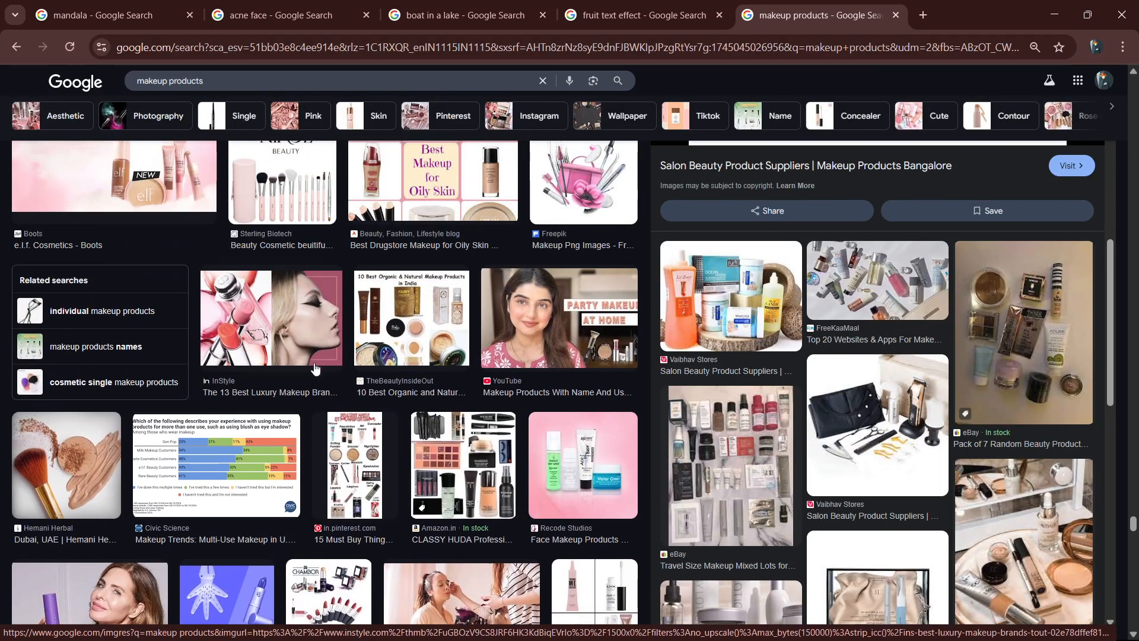
scroll(364, 368, up, 1)
scroll(364, 368, up, 5)
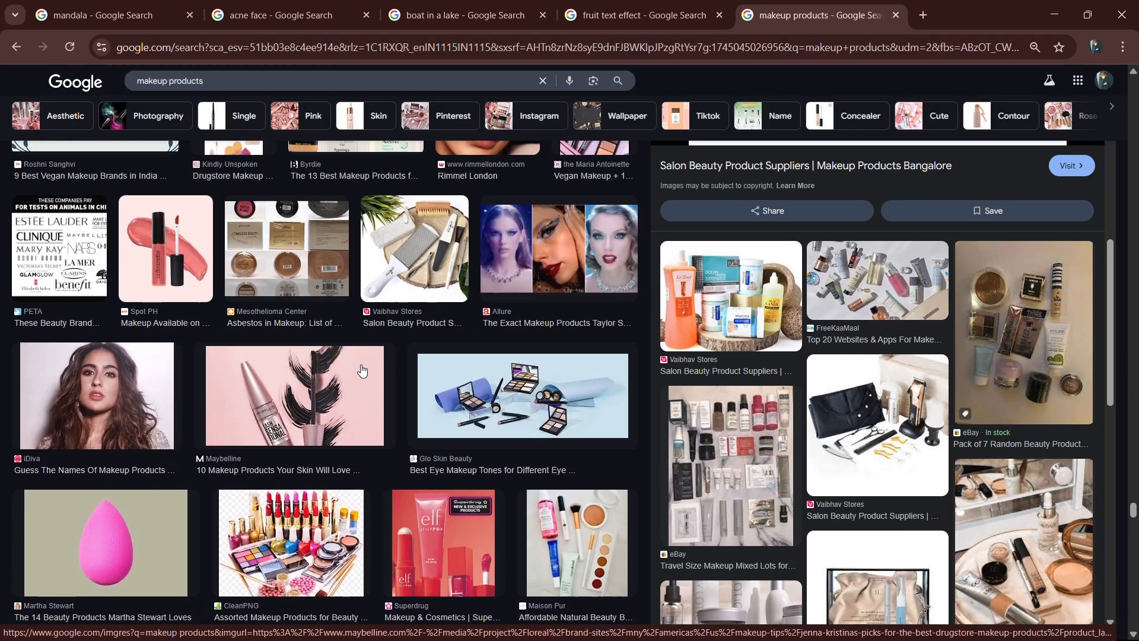
click(151, 503)
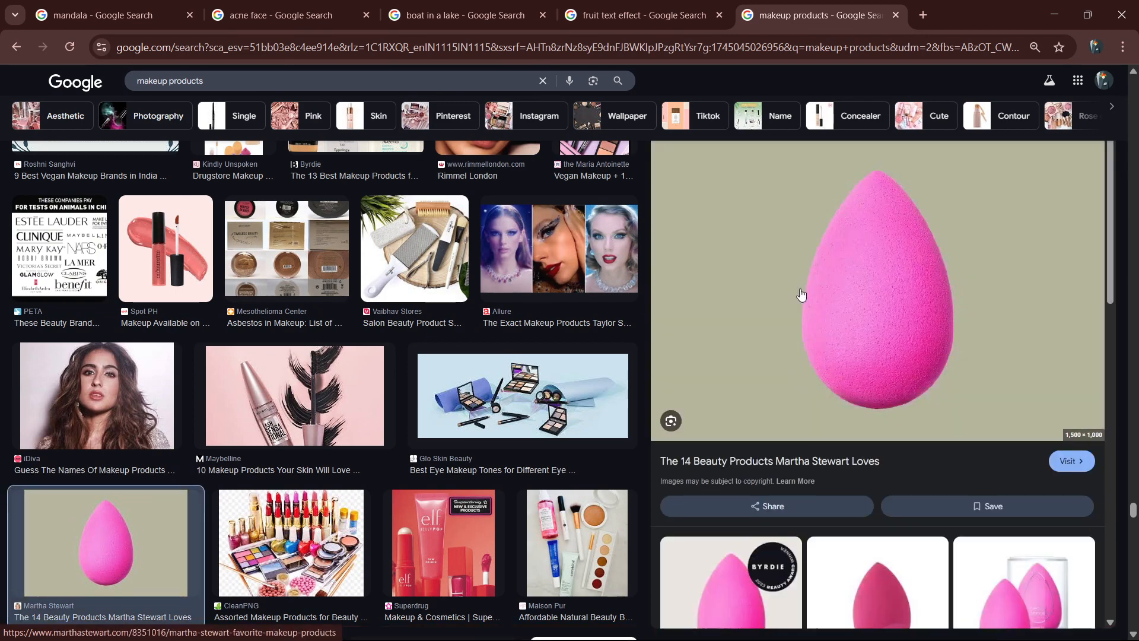
right_click(834, 338)
click(899, 237)
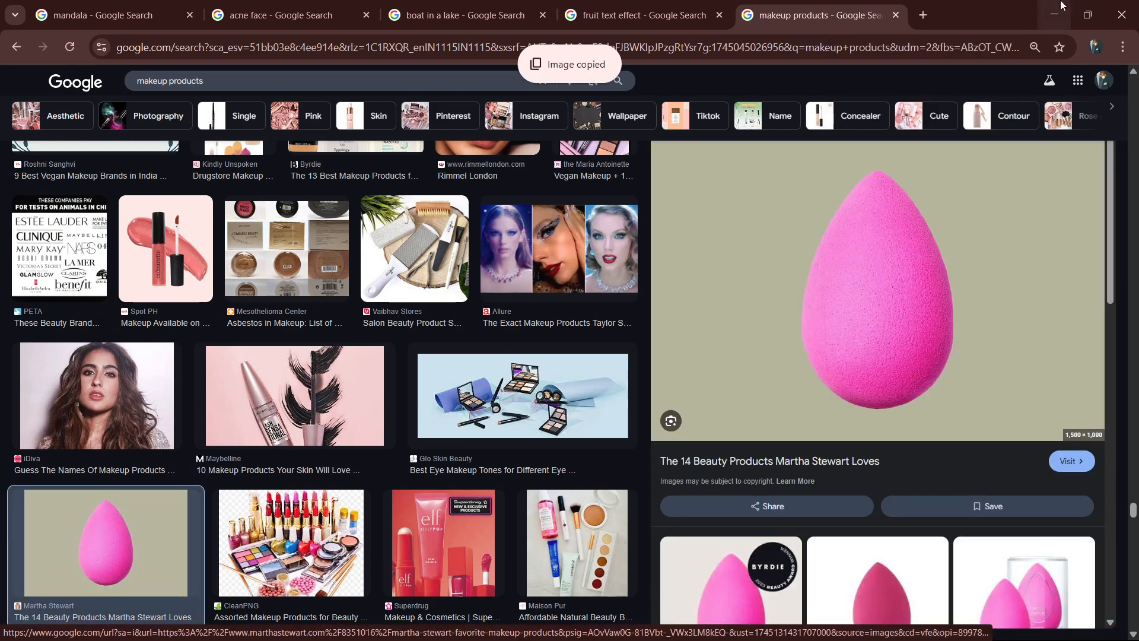
key(alt+Tab)
key(ctrl+v)
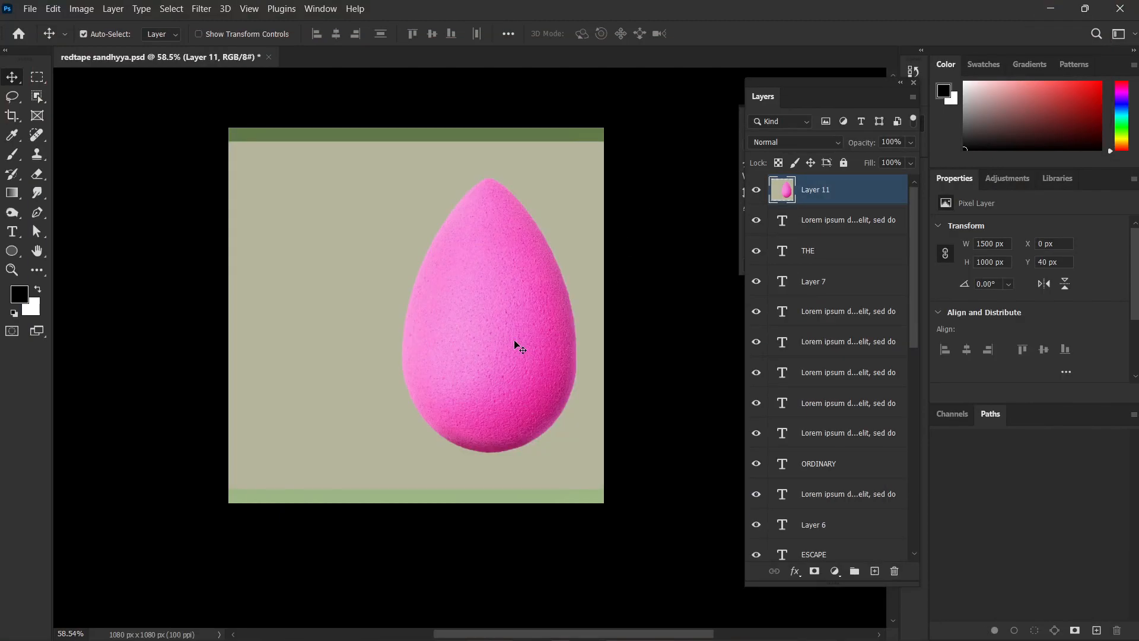
Shift the beauty blender image toward the canvas centre and cut the sponge out of its background using an object selection.
drag(515, 344, 450, 342)
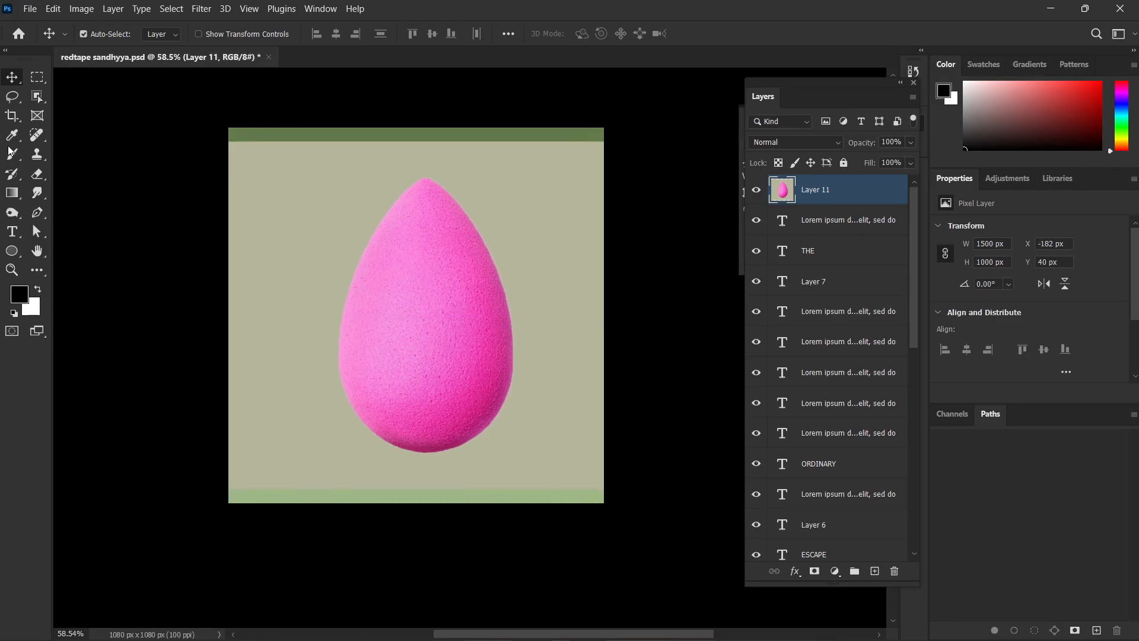
click(36, 99)
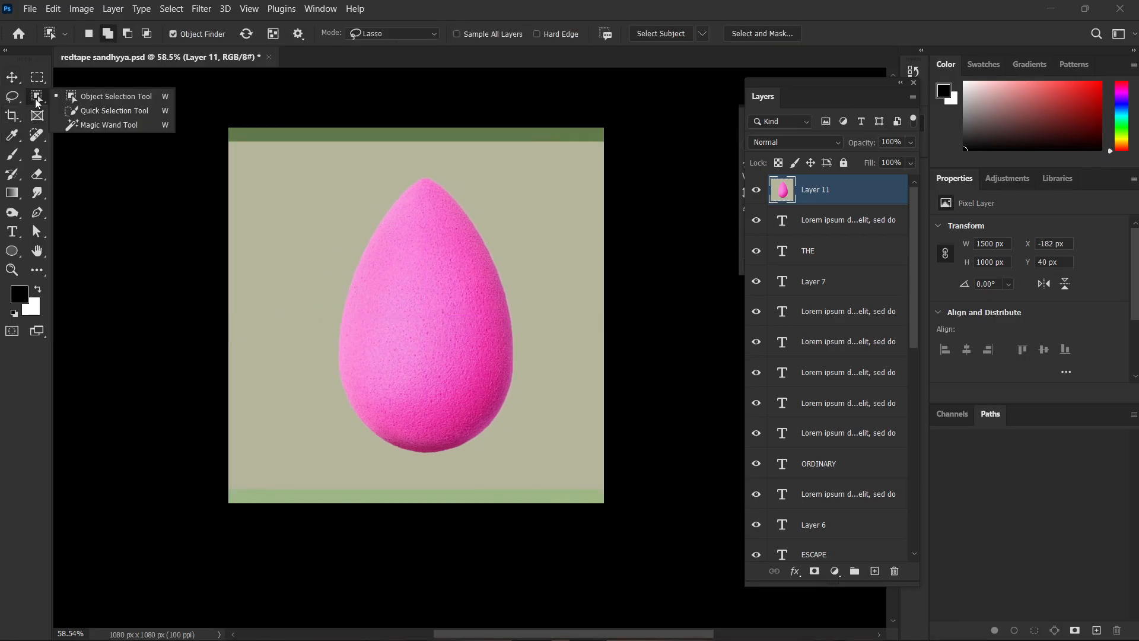
click(69, 101)
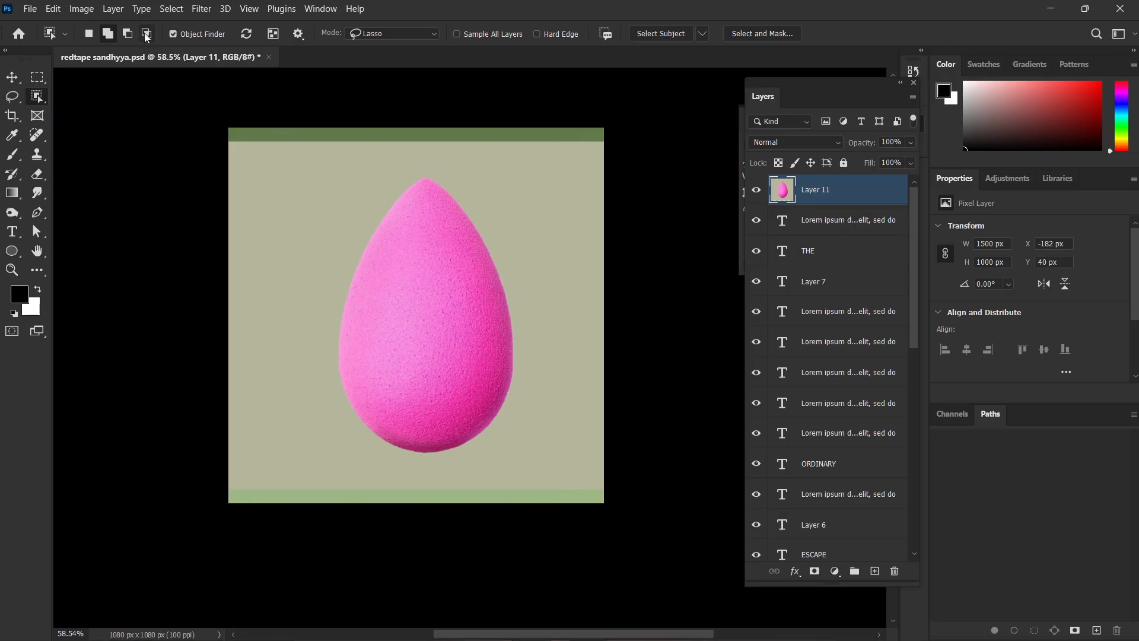
click(400, 284)
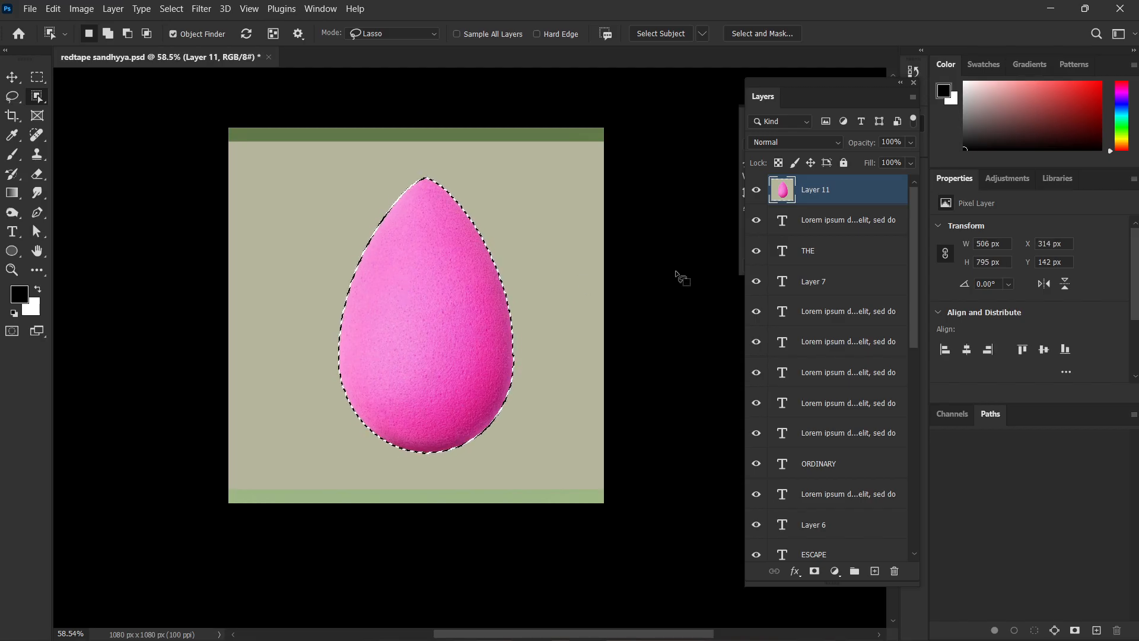
key(ctrl+shift+i)
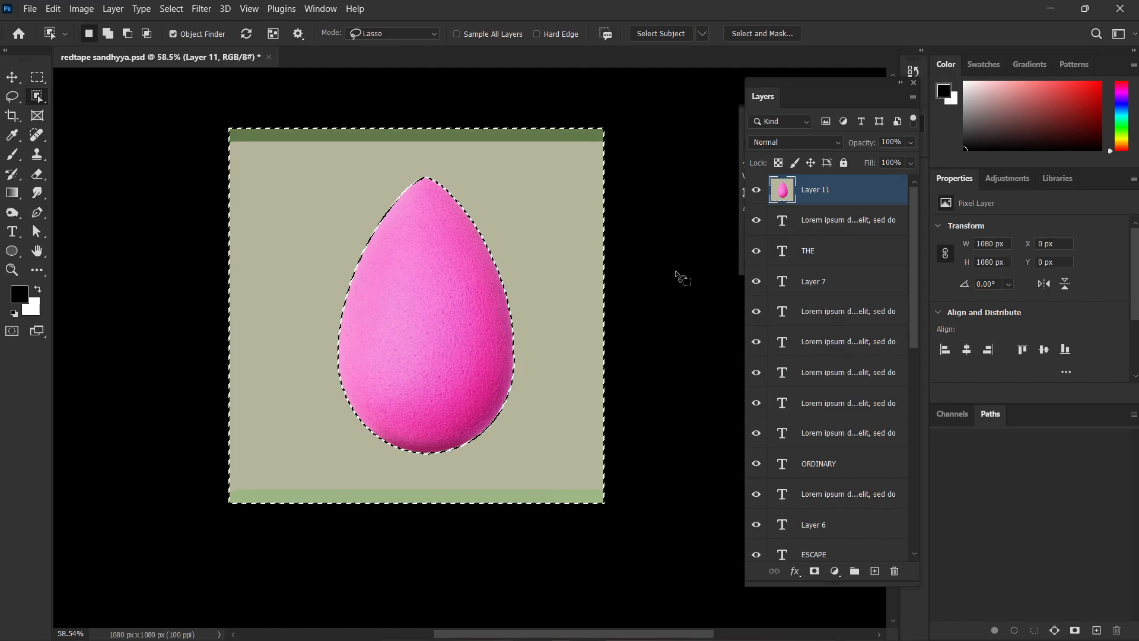
key(Delete)
key(ctrl+d)
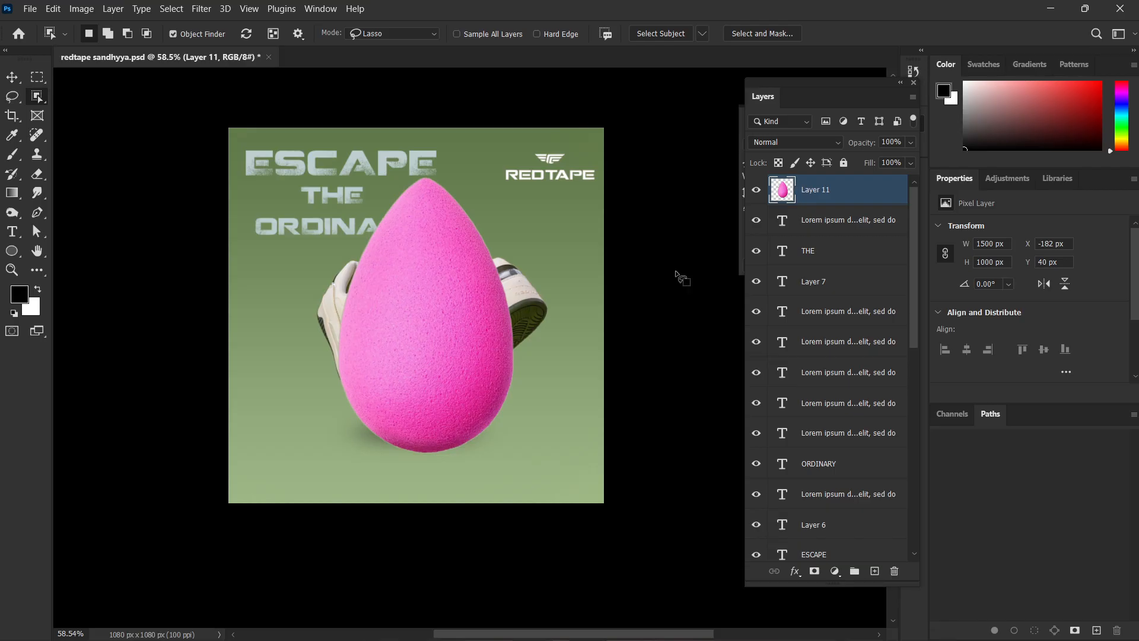
Undo the beauty blender cutout back to the sponge selection, and redo the background removal.
key(ctrl+z)
key(ctrl+z)
key(ctrl+z)
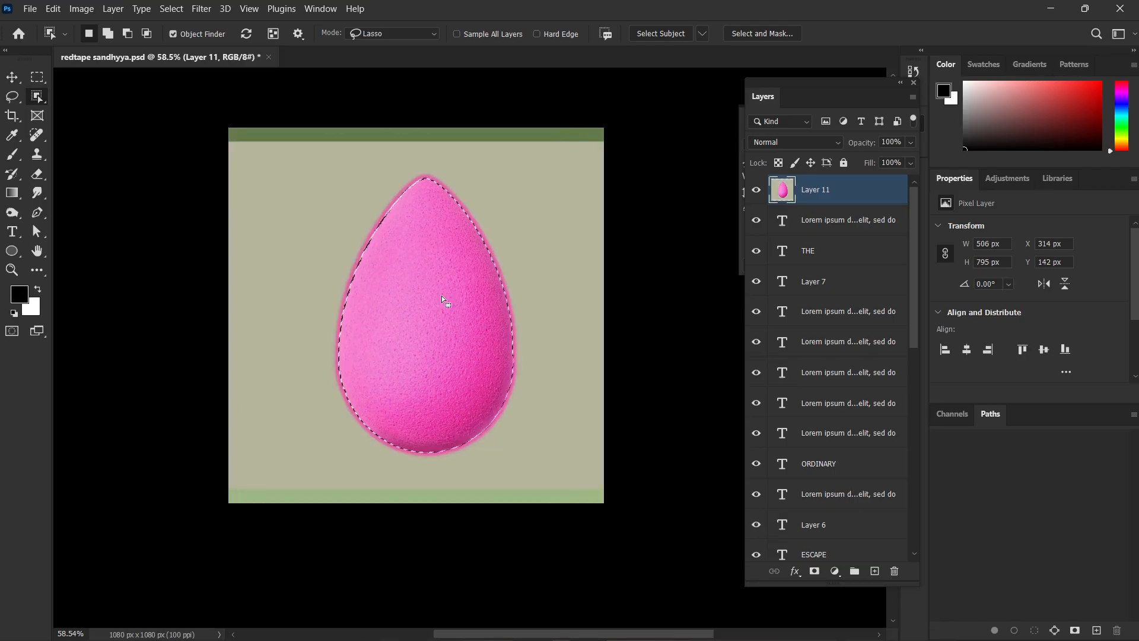
key(ctrl+shift+z)
key(ctrl+shift+z)
key(ctrl+shift+z)
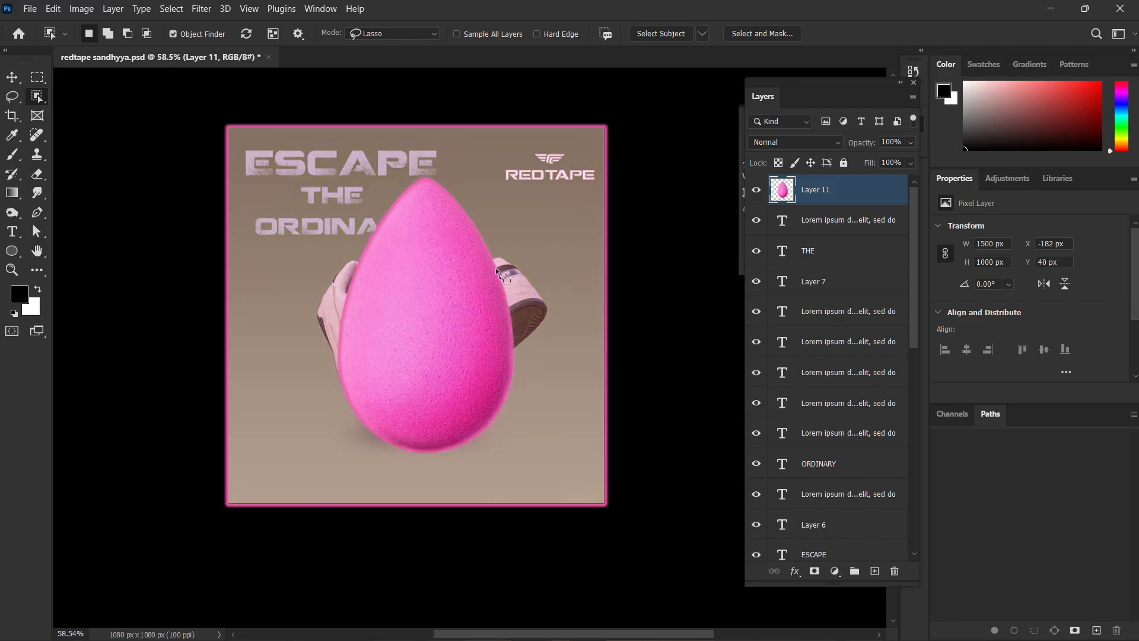
Delete the beauty blender layer from the sneaker poster.
key(Delete)
scroll(456, 349, up, 3)
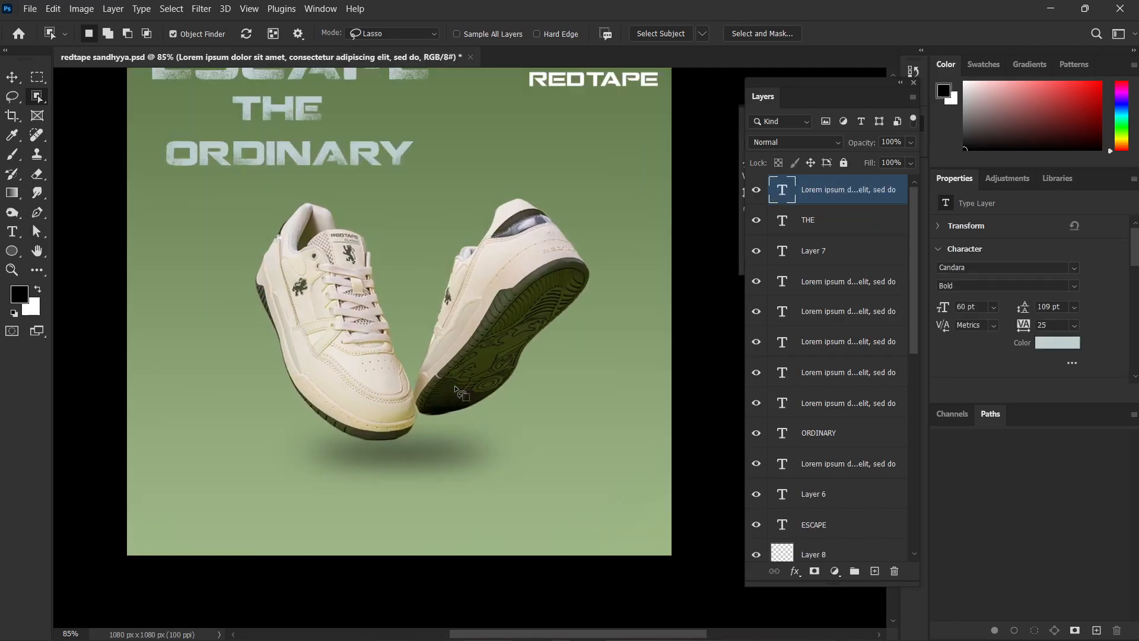
key(v)
scroll(455, 369, down, 2)
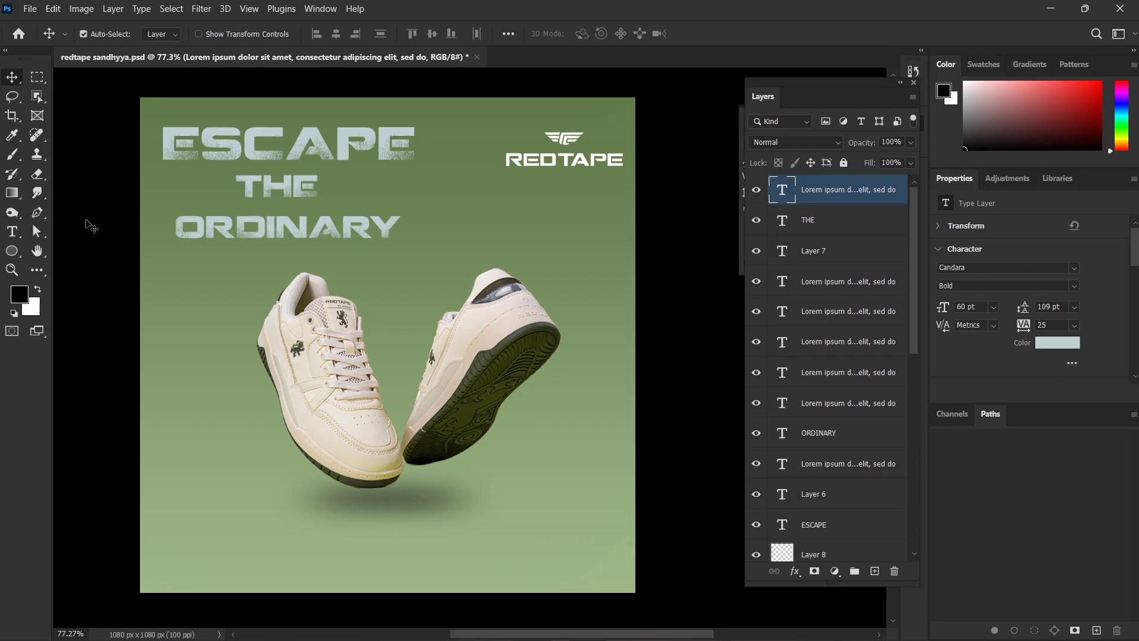
Set the Pen tool to Shape mode with no fill and a white 12 px stroke.
click(37, 213)
click(118, 35)
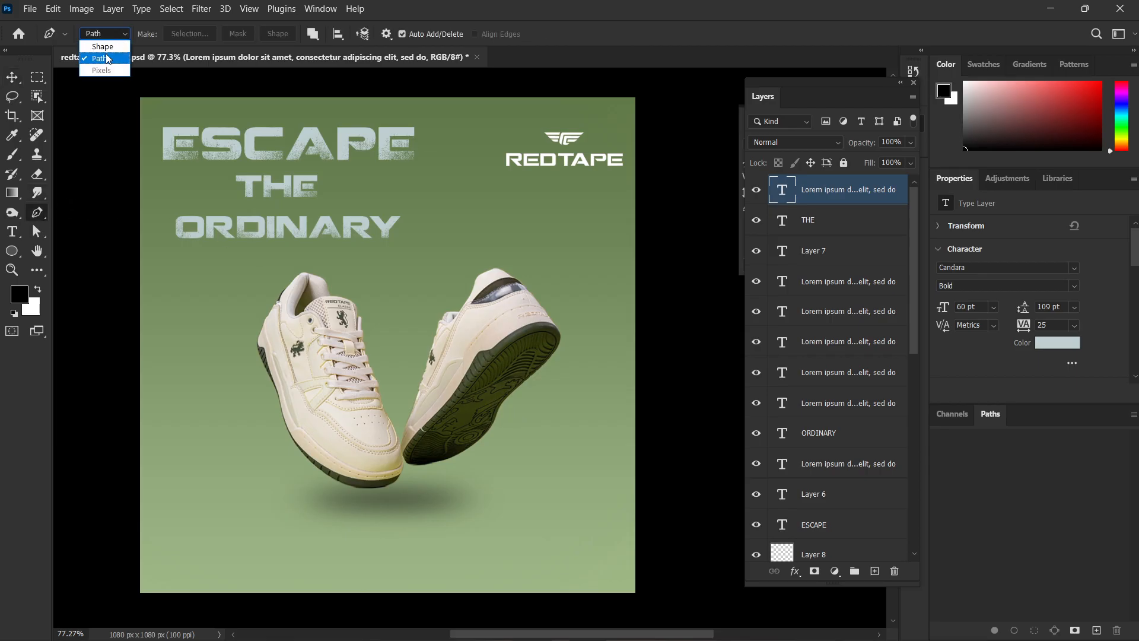
click(102, 47)
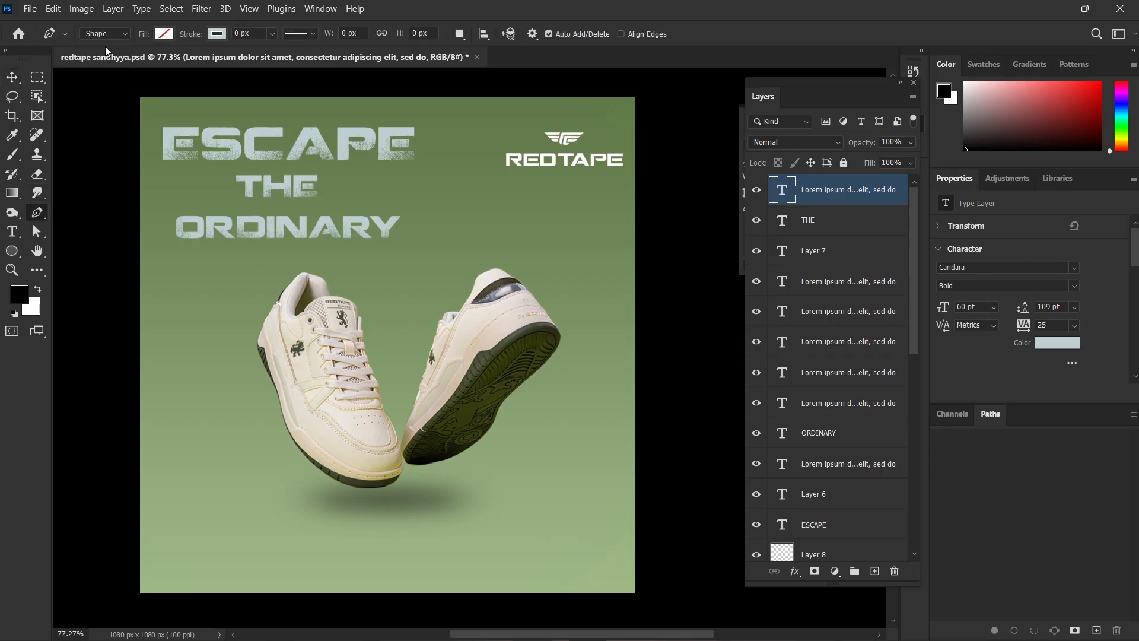
click(215, 35)
click(150, 112)
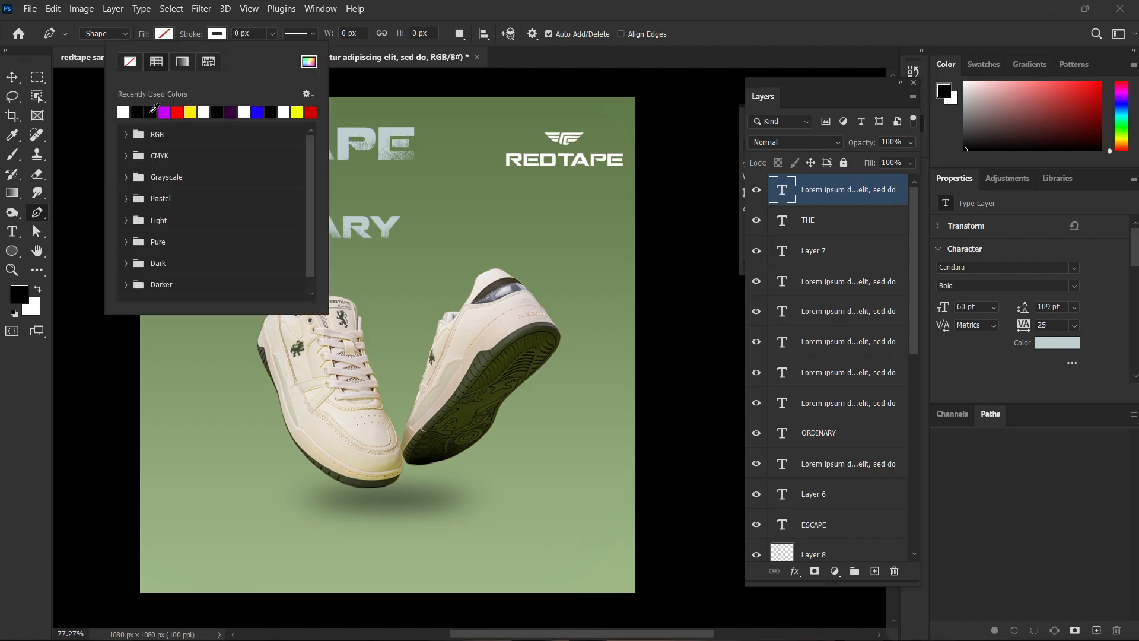
key(Return)
drag(191, 34, 202, 36)
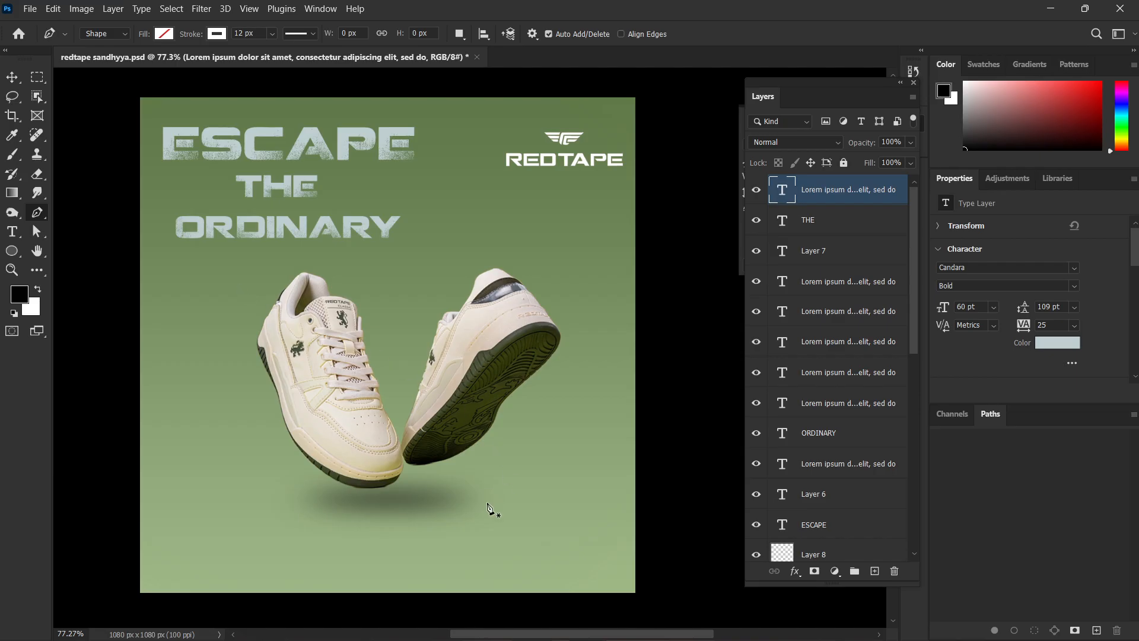
Draw an S-shaped curved line from below the ESCAPE heading, across both sneakers, down to the poster's lower right edge.
click(235, 169)
drag(199, 230, 233, 297)
drag(312, 363, 362, 376)
drag(554, 399, 571, 469)
drag(521, 581, 511, 596)
key(v)
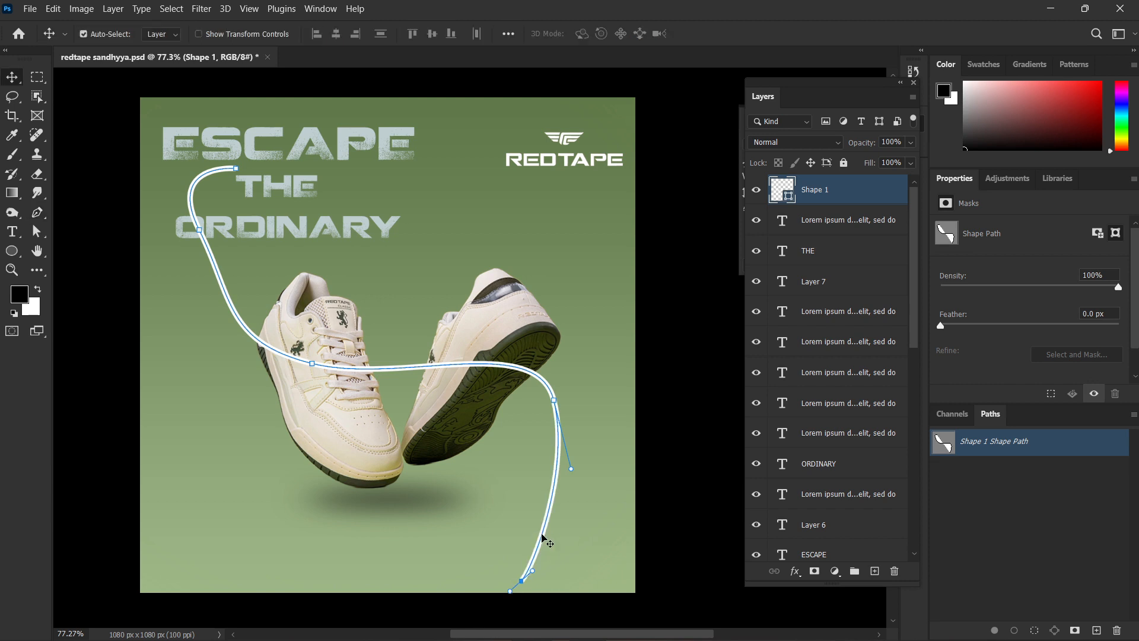
Reshape the curve by moving its right bend outward, its lower end inward beneath the sneakers, and its middle anchor slightly right.
scroll(544, 483, up, 2)
drag(580, 465, 578, 482)
mouse_move(557, 372)
mouse_down()
mouse_move(584, 345)
mouse_move(588, 358)
mouse_up()
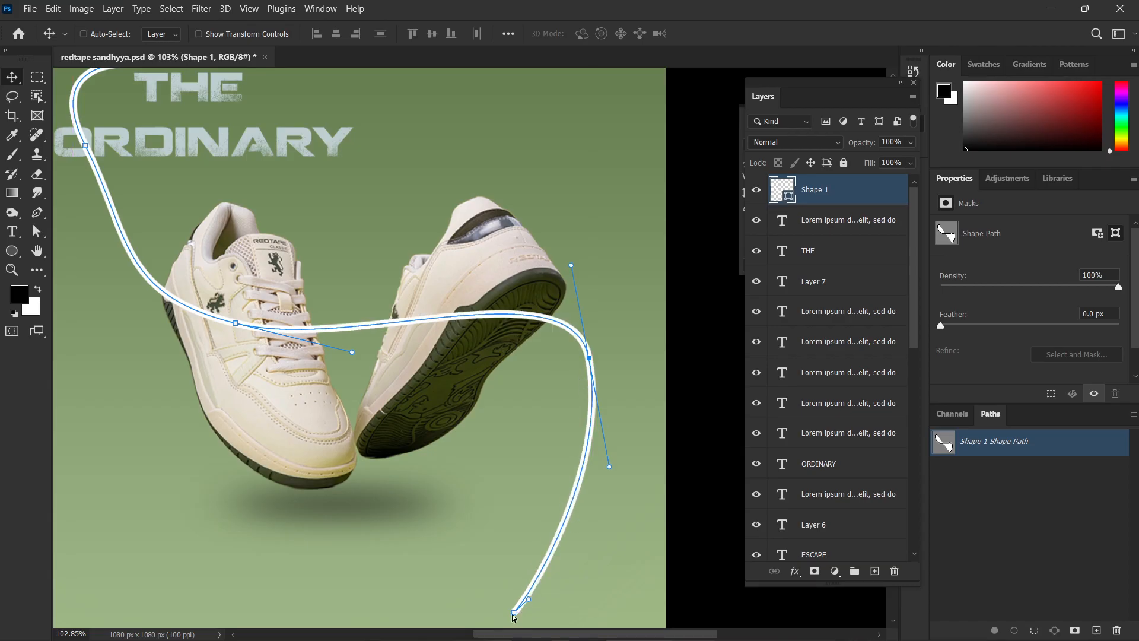
drag(521, 609, 430, 556)
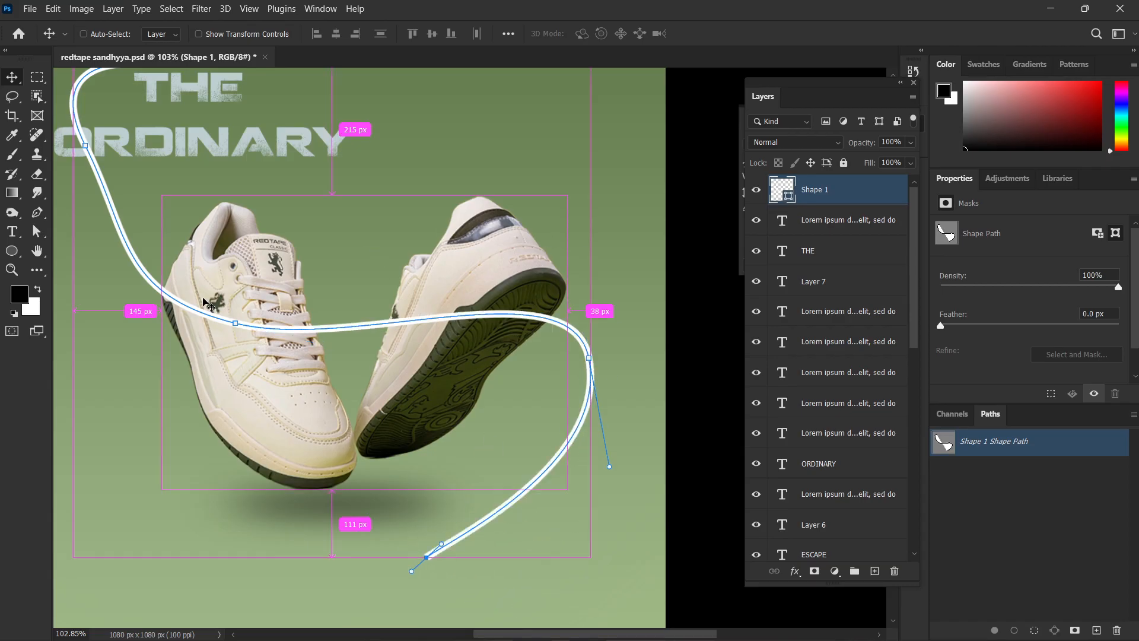
click(235, 324)
drag(235, 323, 267, 337)
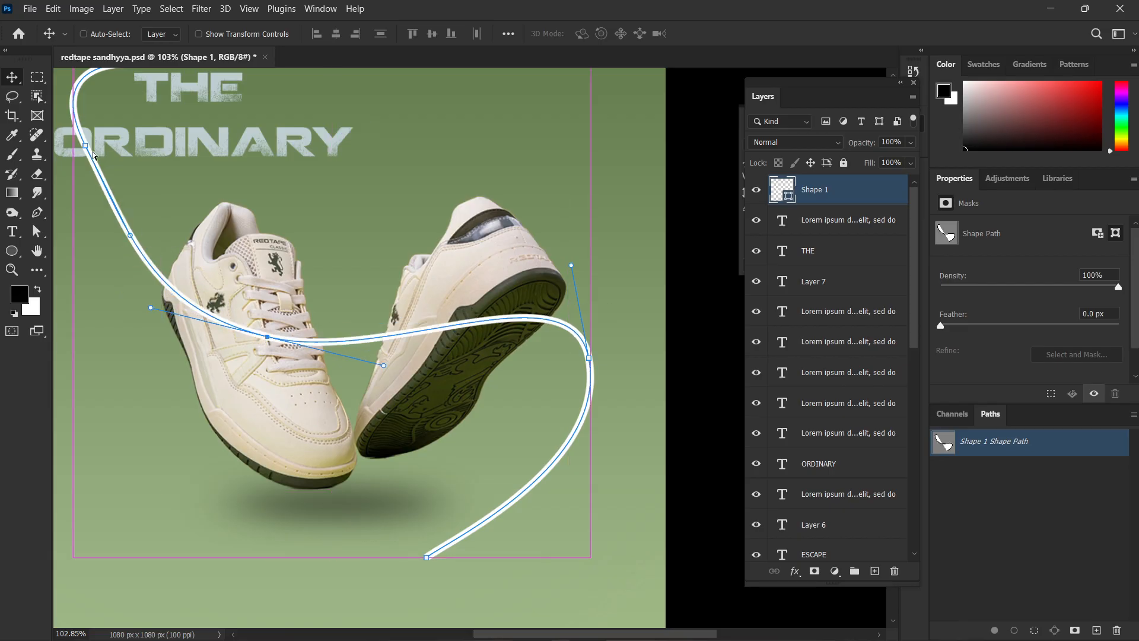
Reshape the curve's upper part by extending its start point right, lowering the left anchor and steepening that anchor's direction handle.
scroll(172, 221, down, 1)
drag(187, 148, 301, 270)
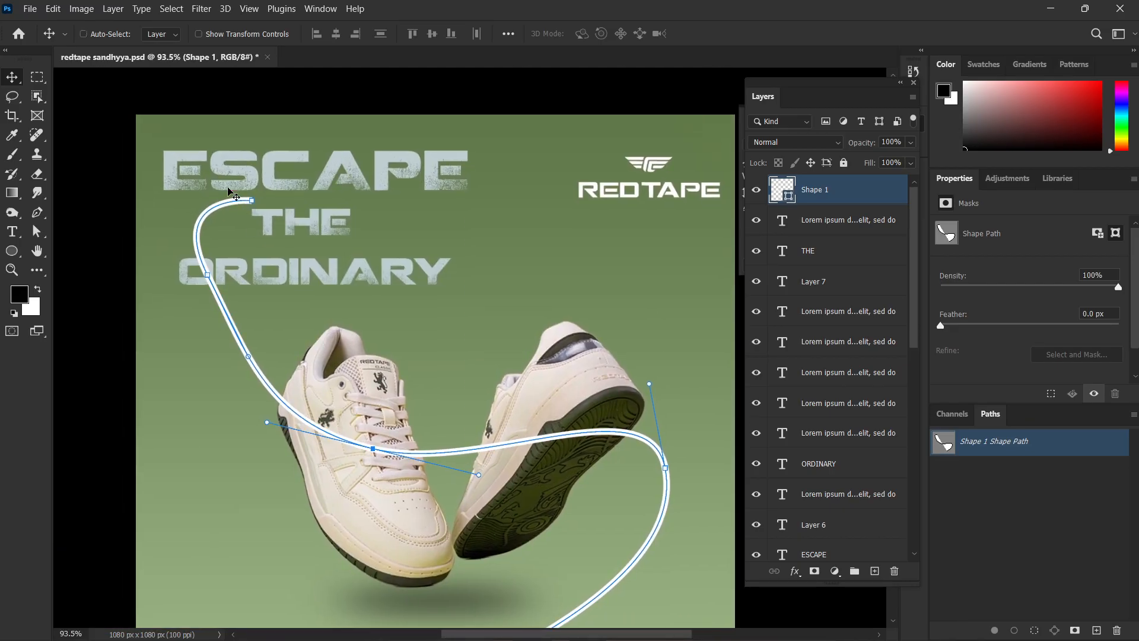
drag(252, 200, 332, 200)
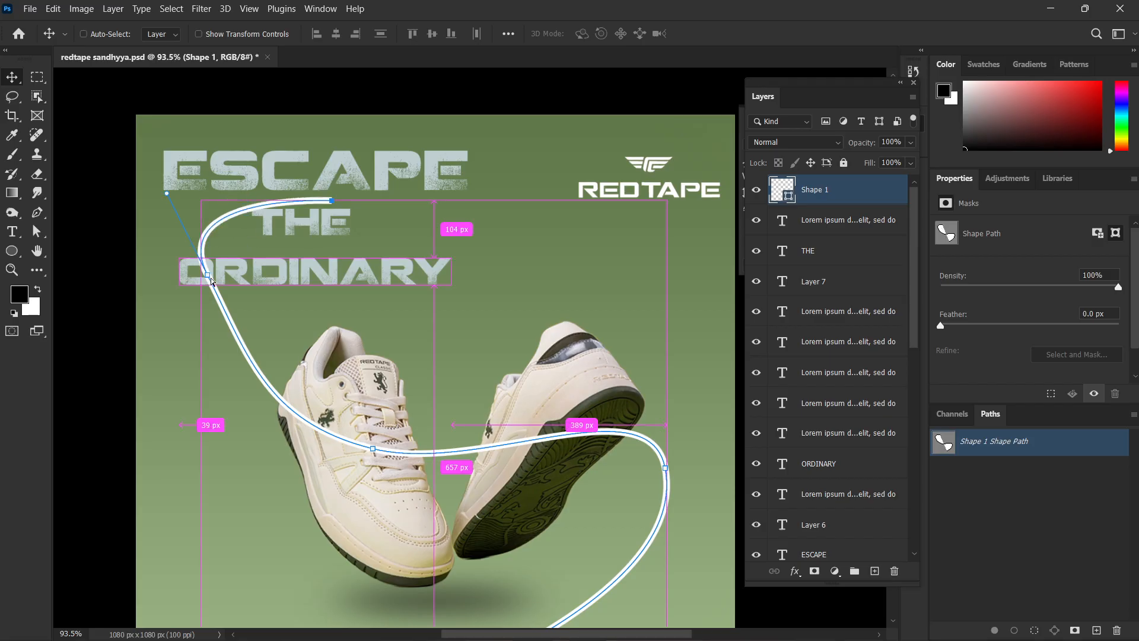
drag(212, 281, 196, 330)
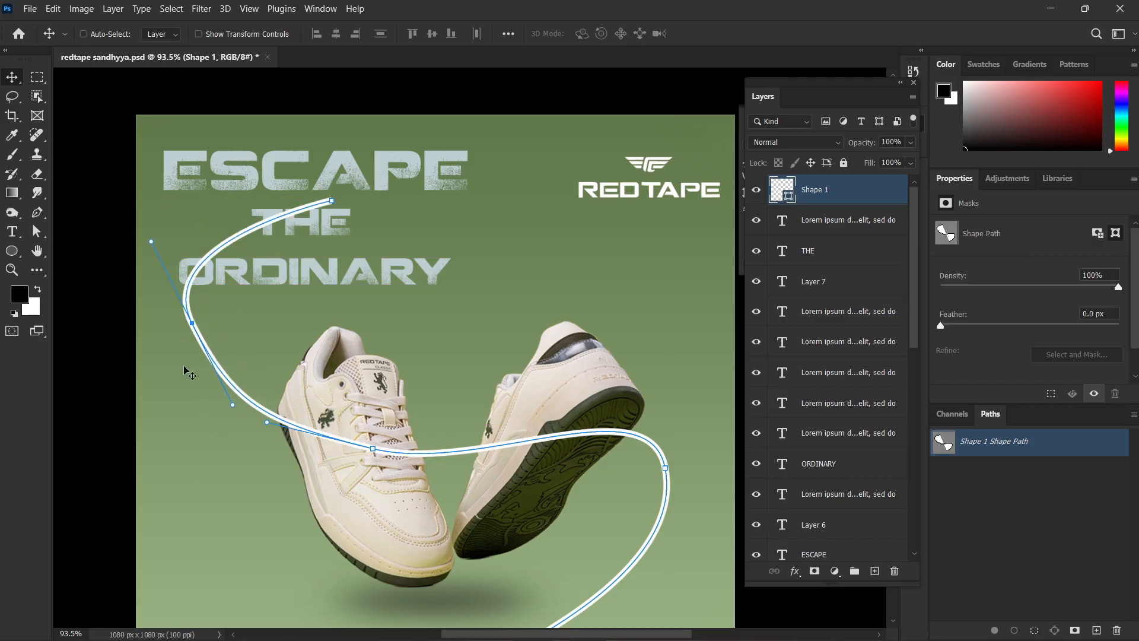
drag(152, 237, 161, 255)
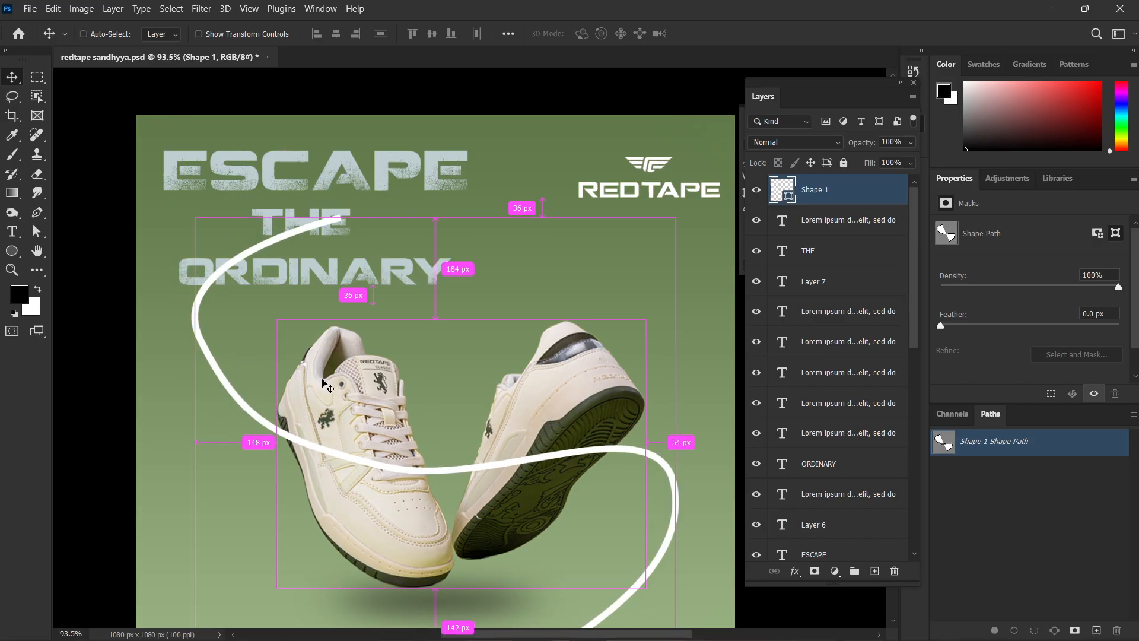
key(ctrl+z)
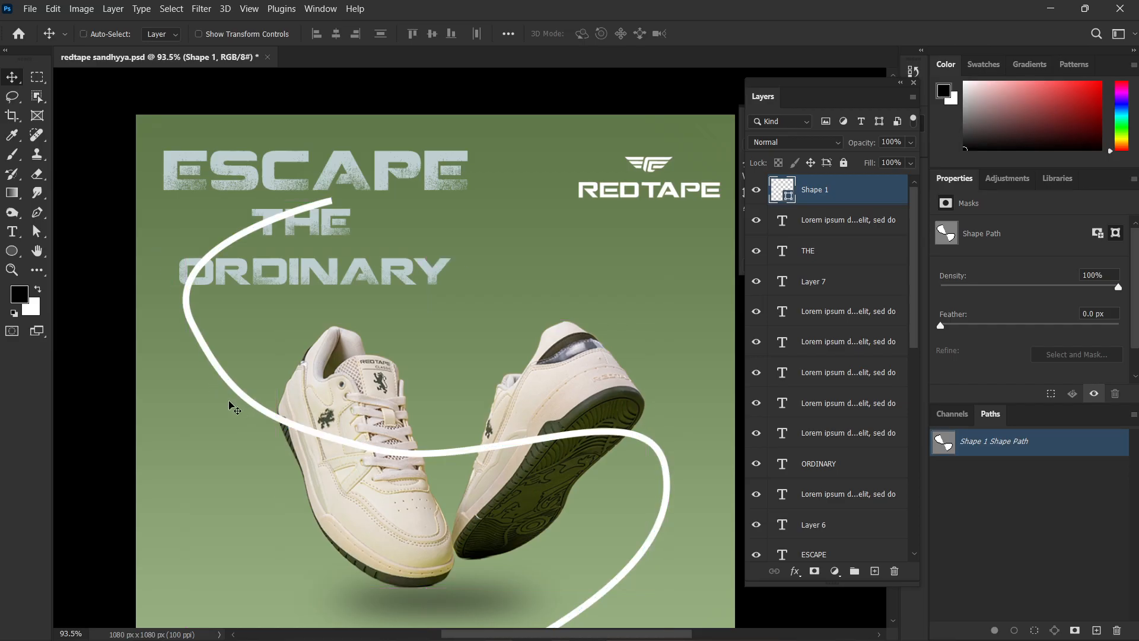
drag(233, 405, 210, 394)
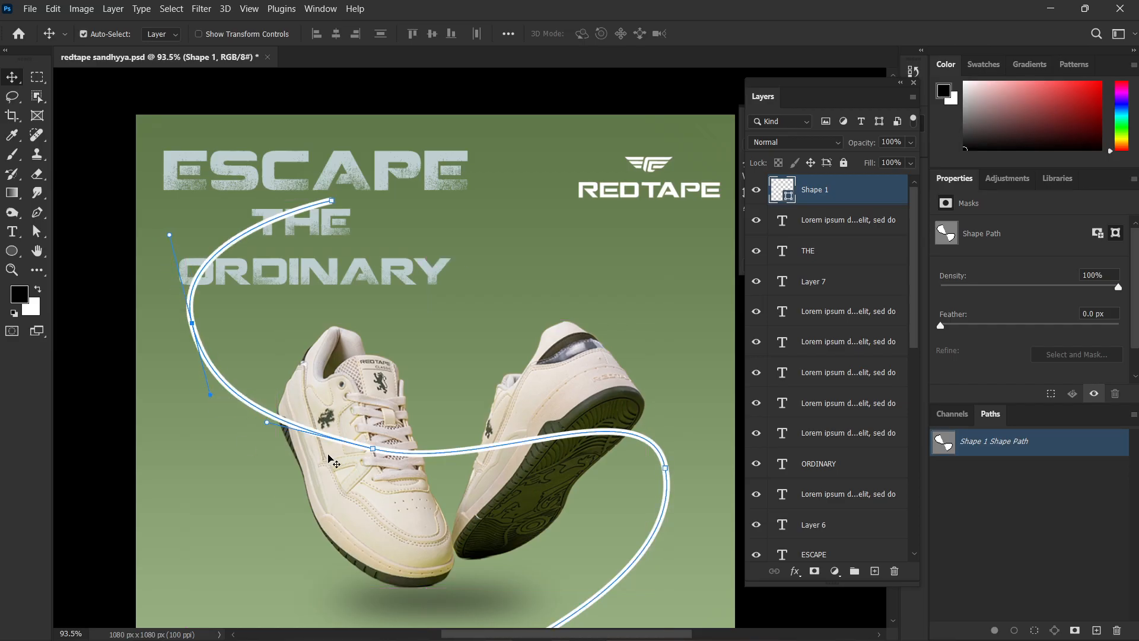
scroll(276, 341, down, 3)
scroll(367, 372, up, 2)
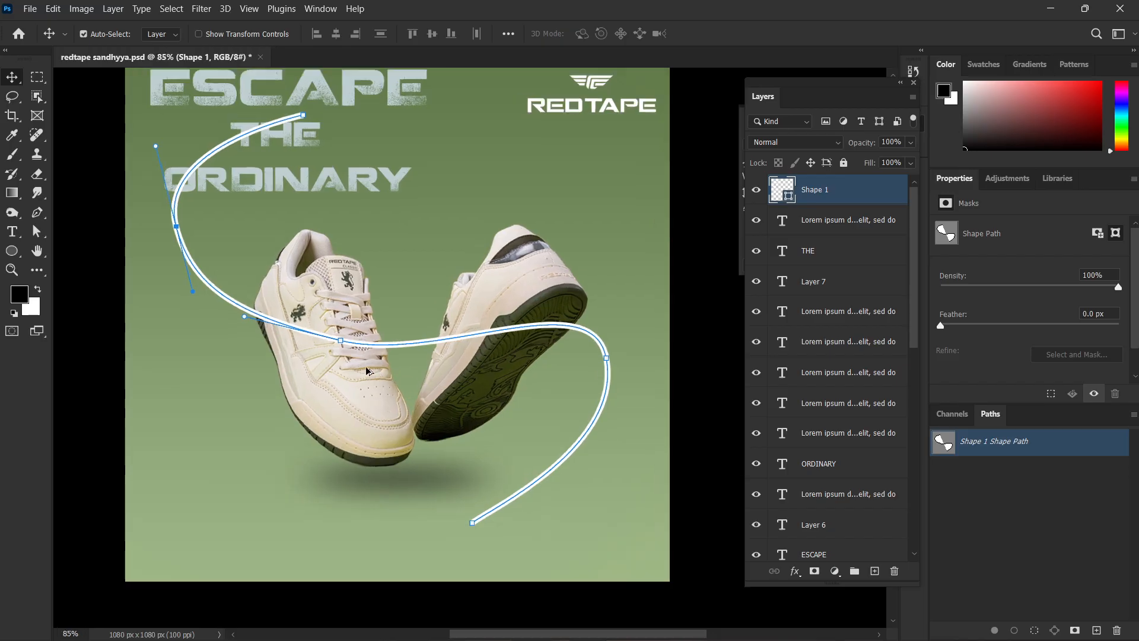
scroll(367, 371, up, 2)
ctrl+click(341, 342)
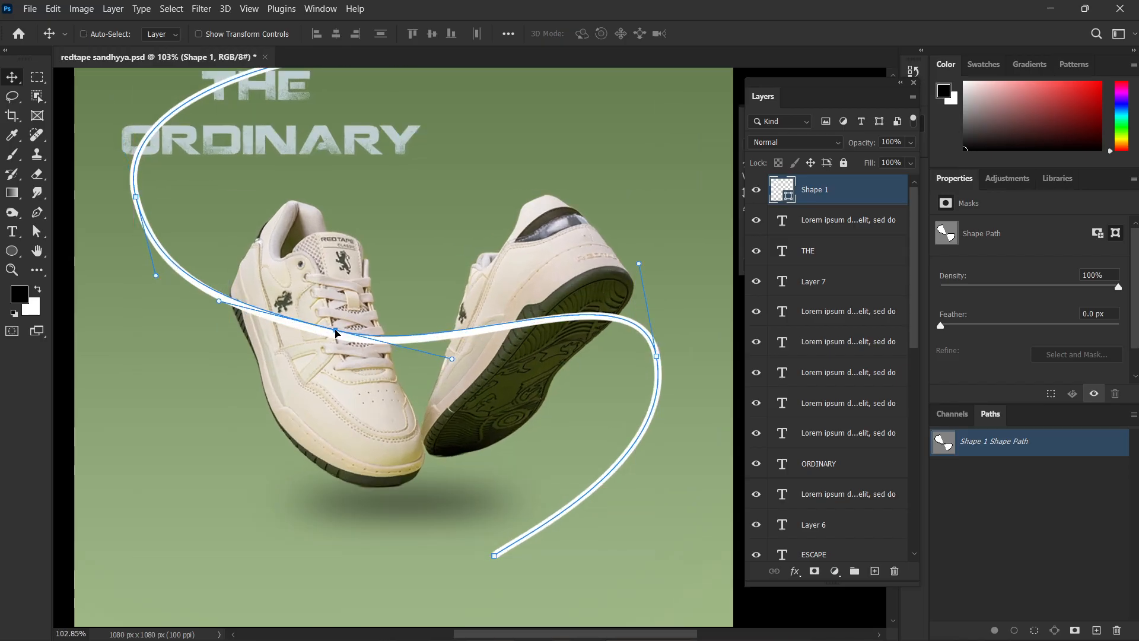
scroll(356, 362, down, 1)
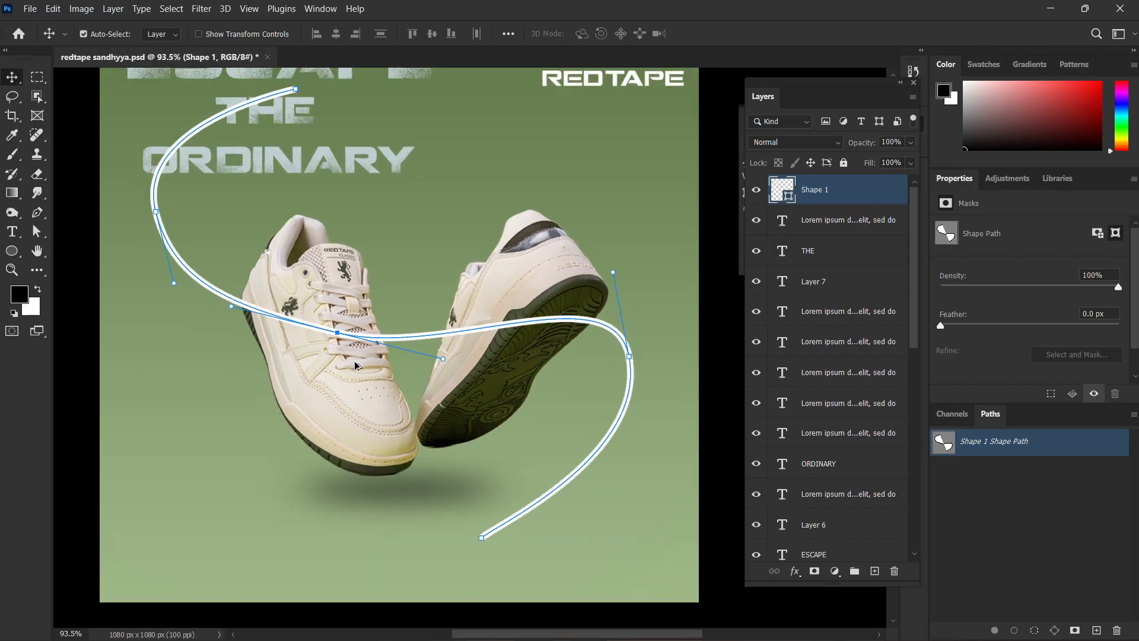
Duplicate the curved line's layer and rasterize the original Shape 1 layer beneath the copy.
click(682, 394)
scroll(678, 386, up, 1)
click(418, 377)
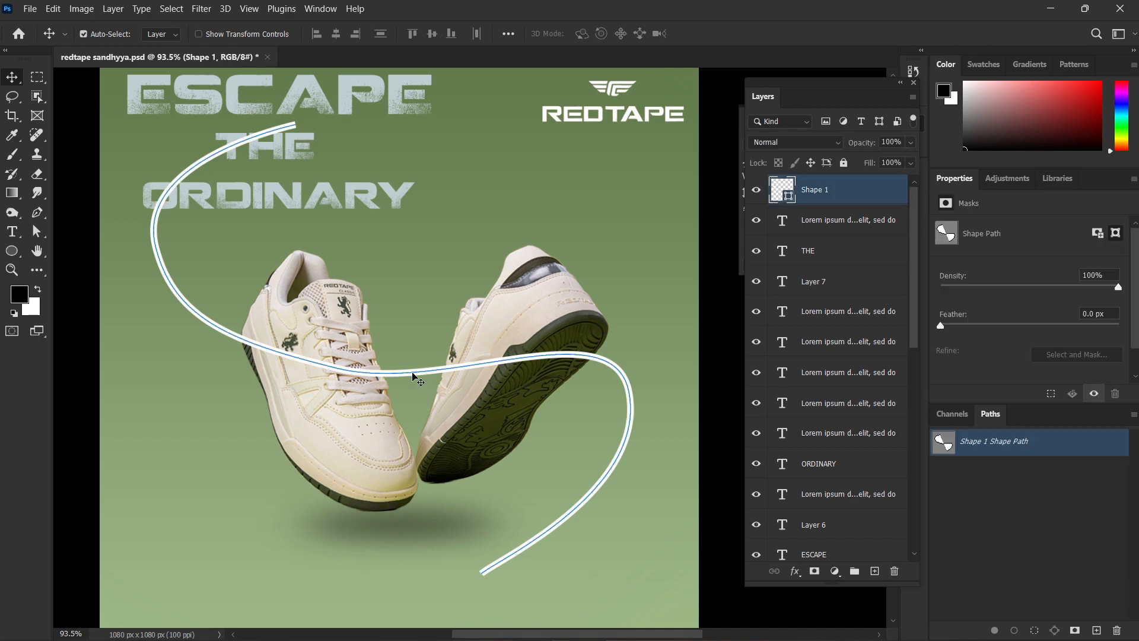
key(ctrl+j)
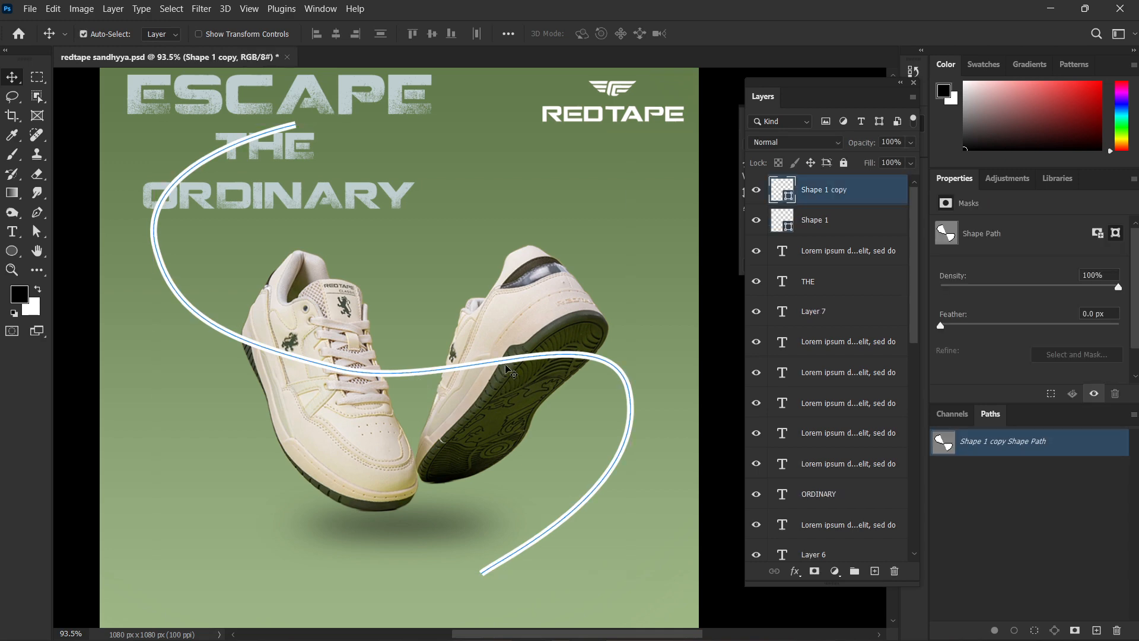
click(827, 232)
right_click(824, 236)
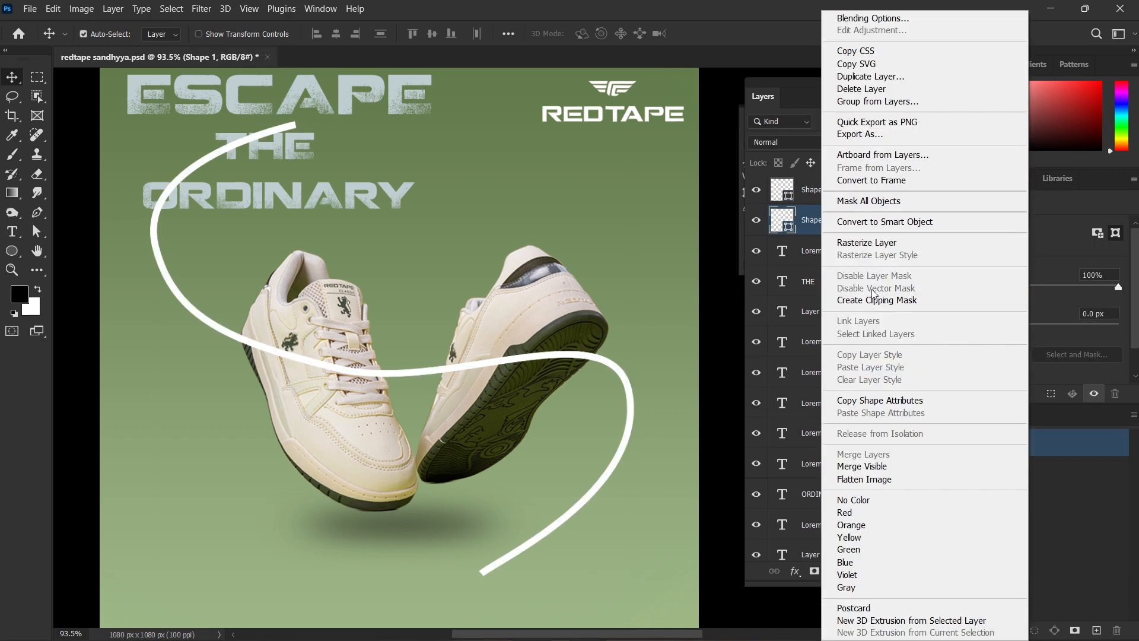
click(878, 244)
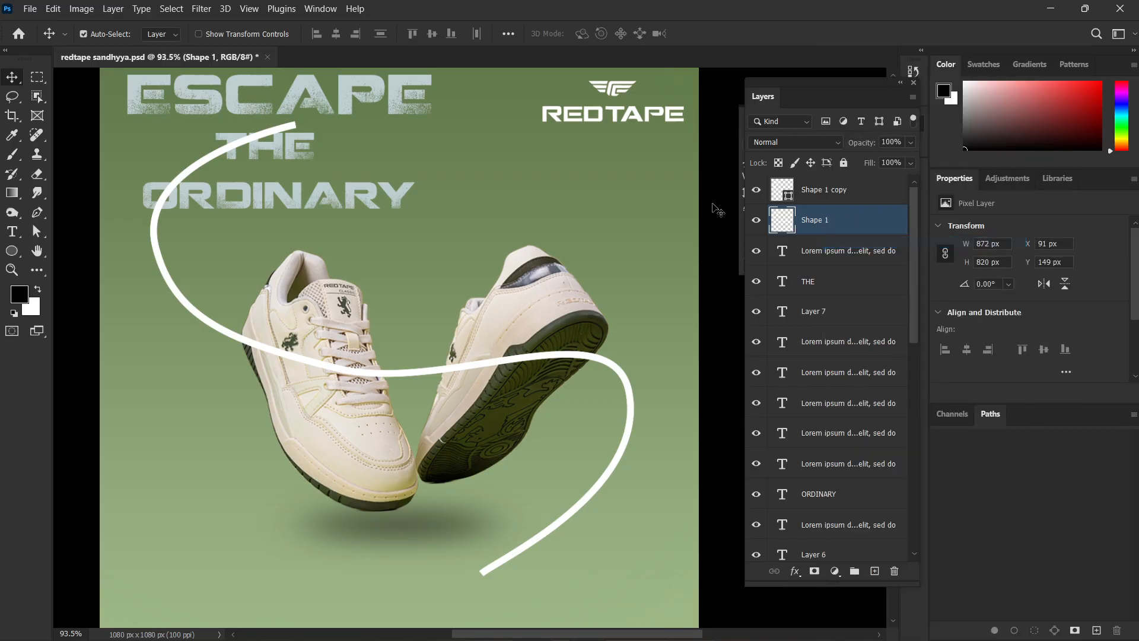
Apply a Gaussian Blur with a 34.6 pixel radius to the rasterized Shape 1 layer.
click(176, 5)
click(200, 5)
click(202, 5)
click(217, 16)
click(202, 8)
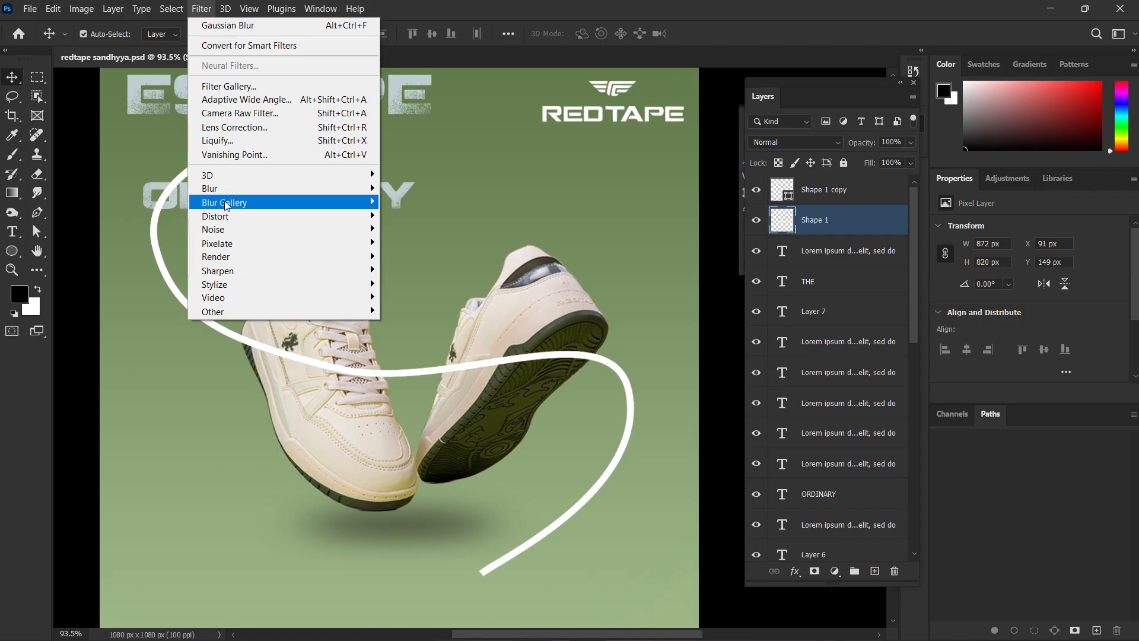
mouse_move(227, 189)
click(408, 242)
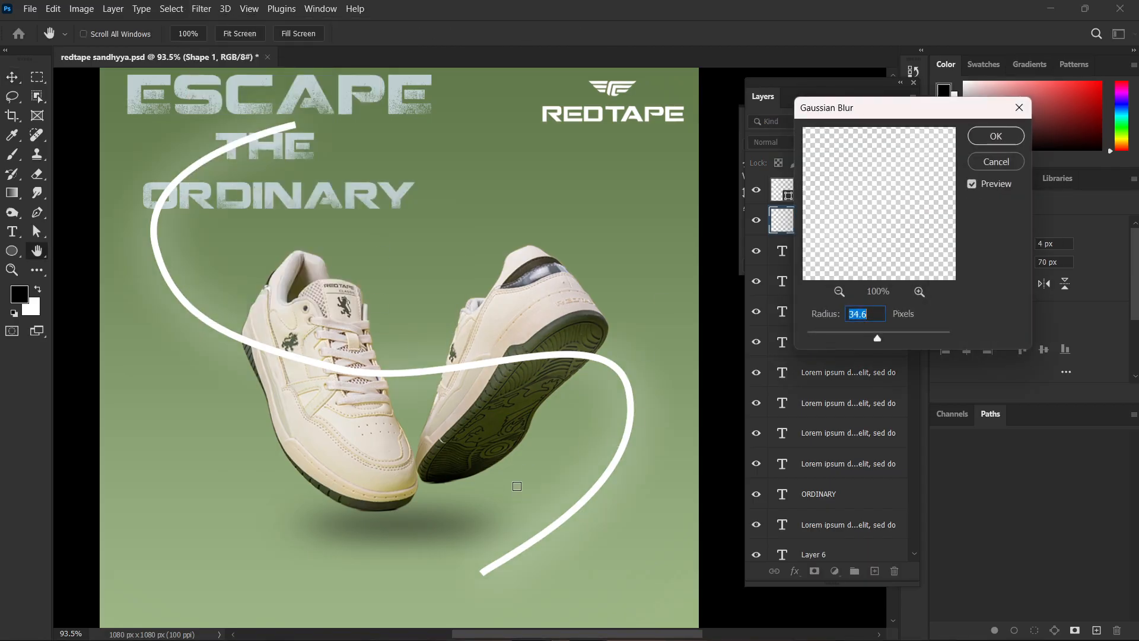
click(985, 145)
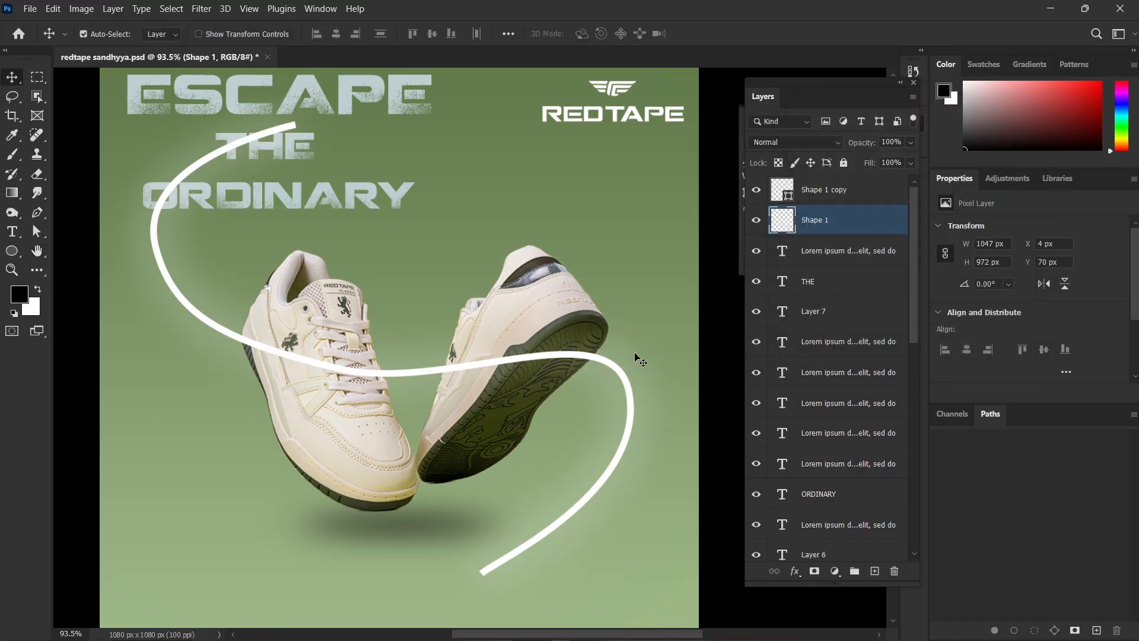
Add a white (ffffff) Outer Glow layer style to the Shape 1 copy layer.
click(848, 189)
click(795, 572)
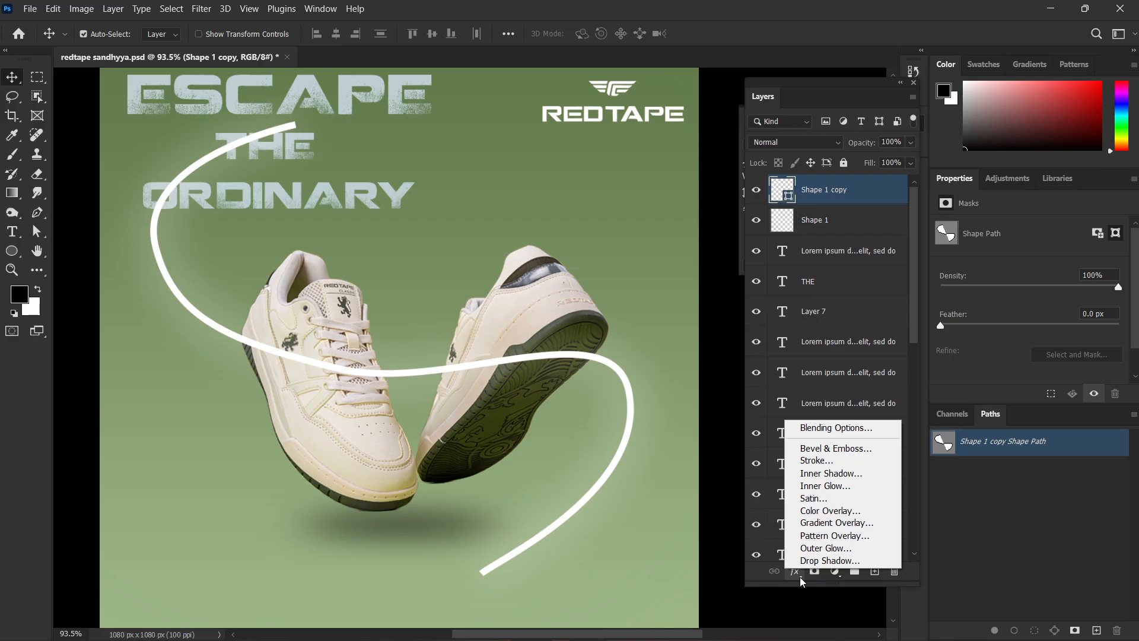
click(796, 595)
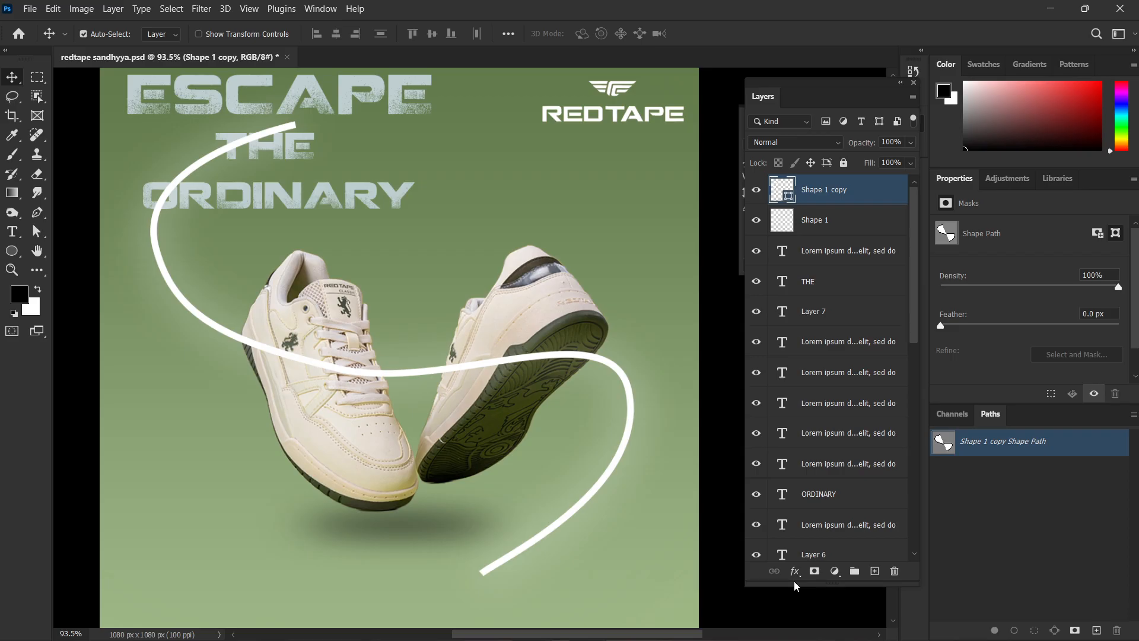
click(798, 578)
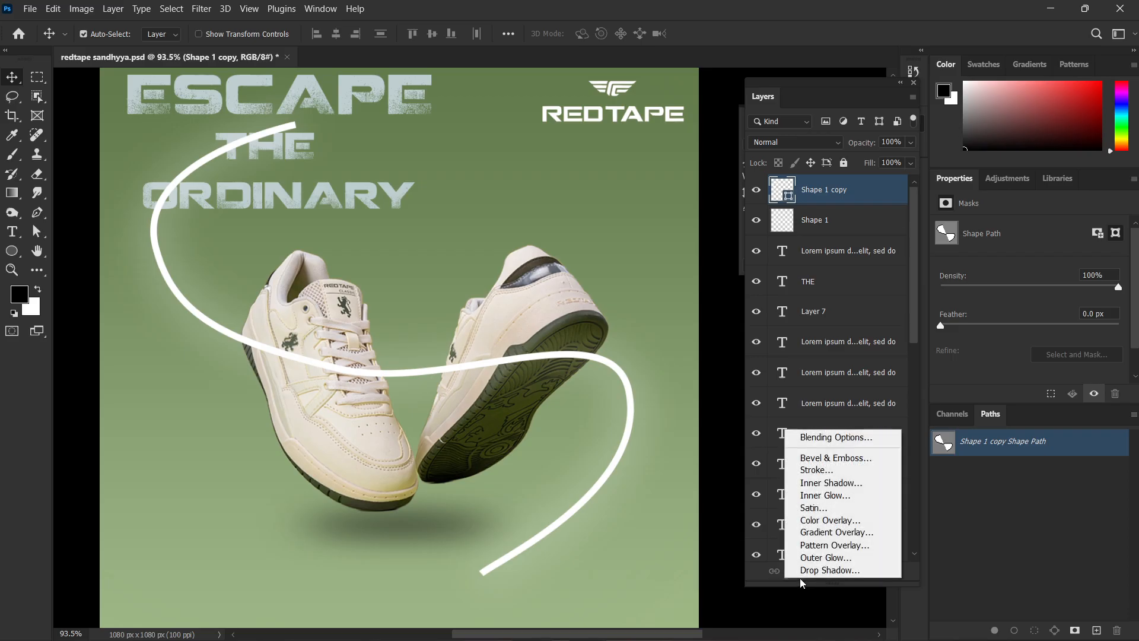
click(833, 561)
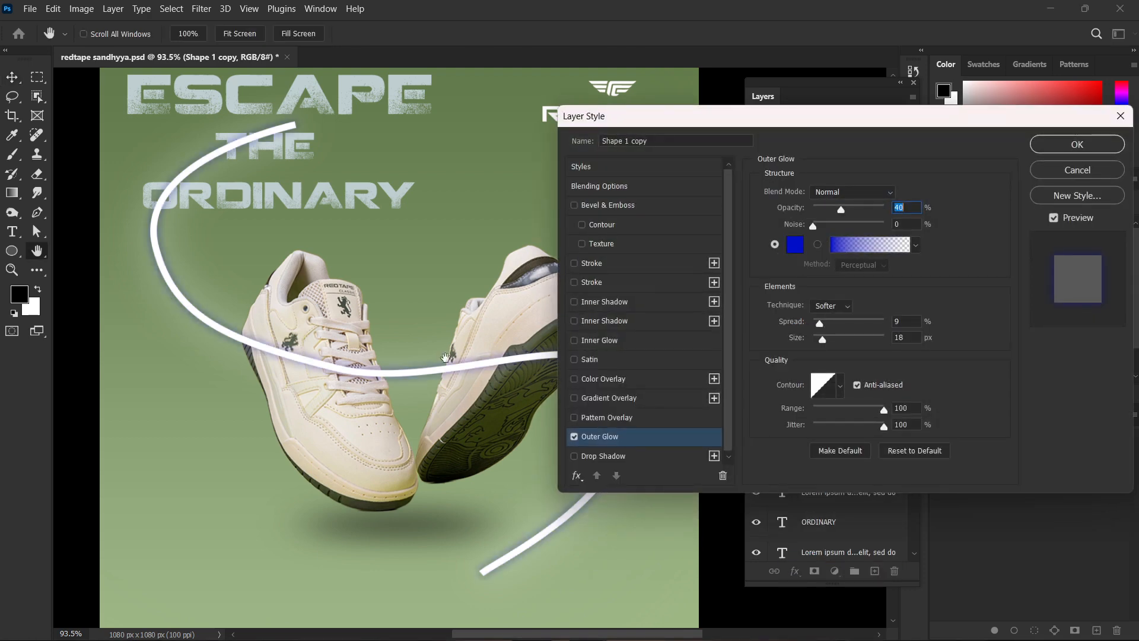
click(794, 244)
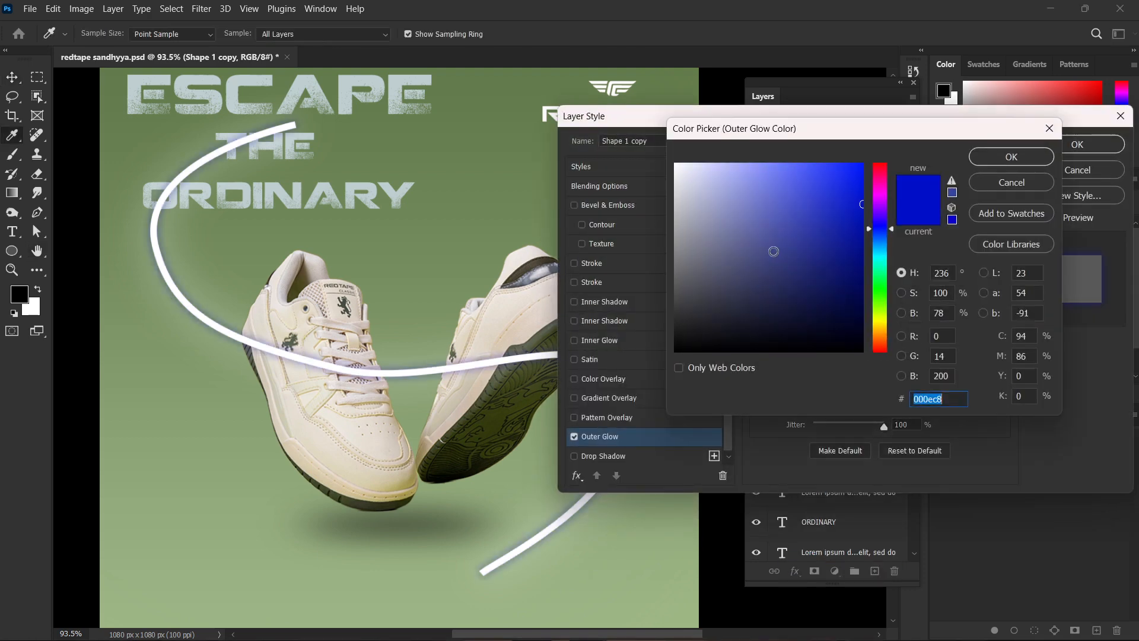
drag(795, 244, 675, 133)
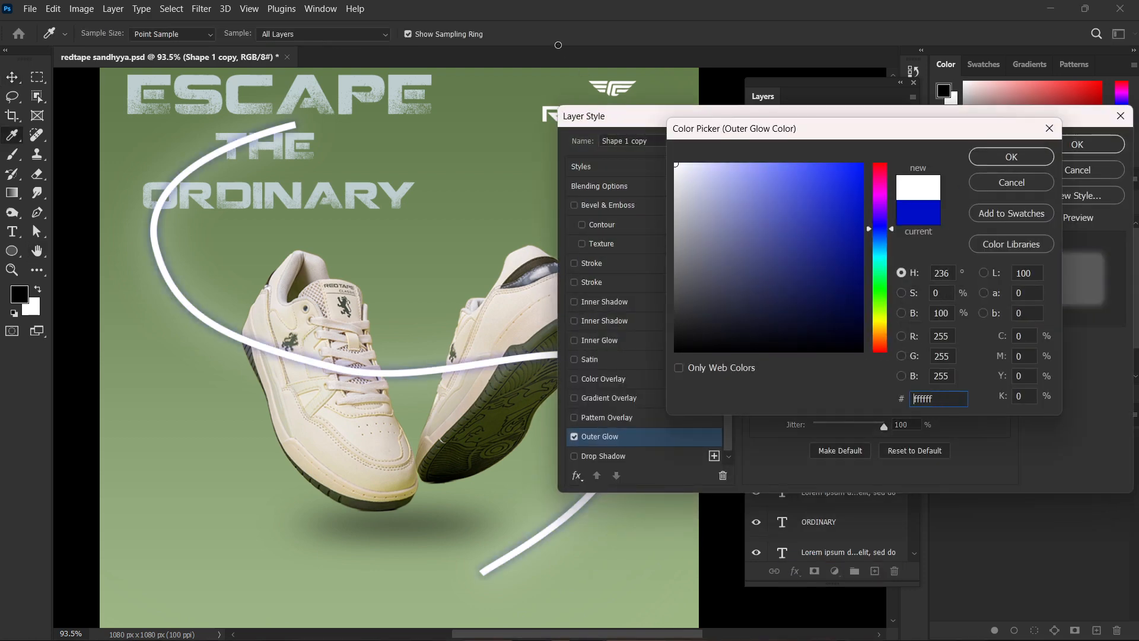
click(1012, 158)
click(1068, 144)
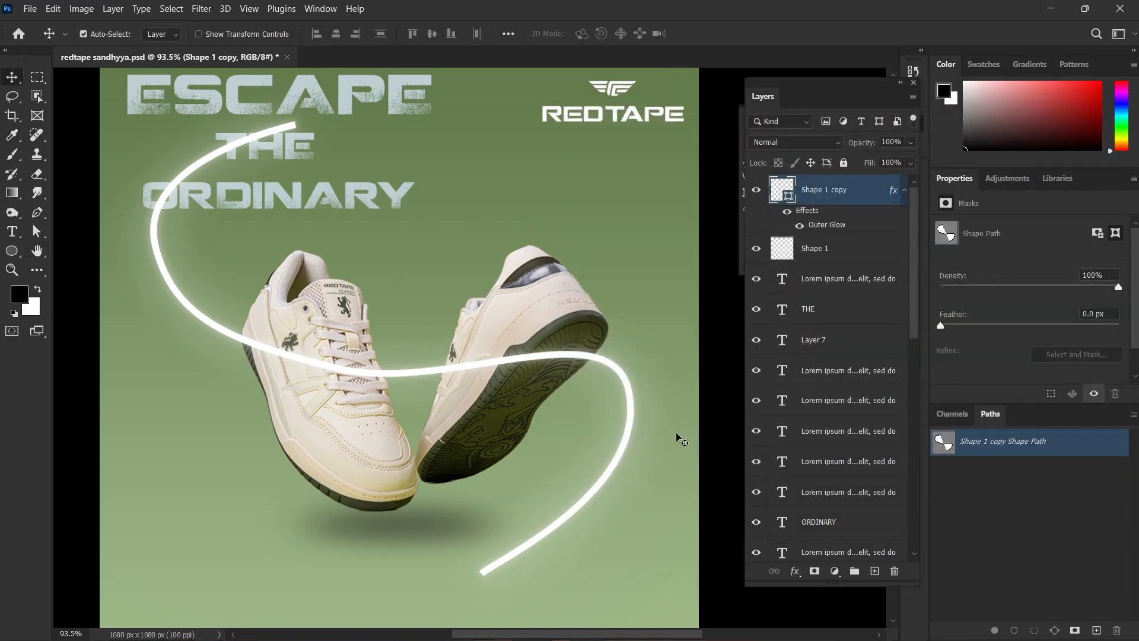
Set the curved line's stroke caps to Round so that both of its ends are rounded.
scroll(491, 587, up, 3)
scroll(490, 587, up, 3)
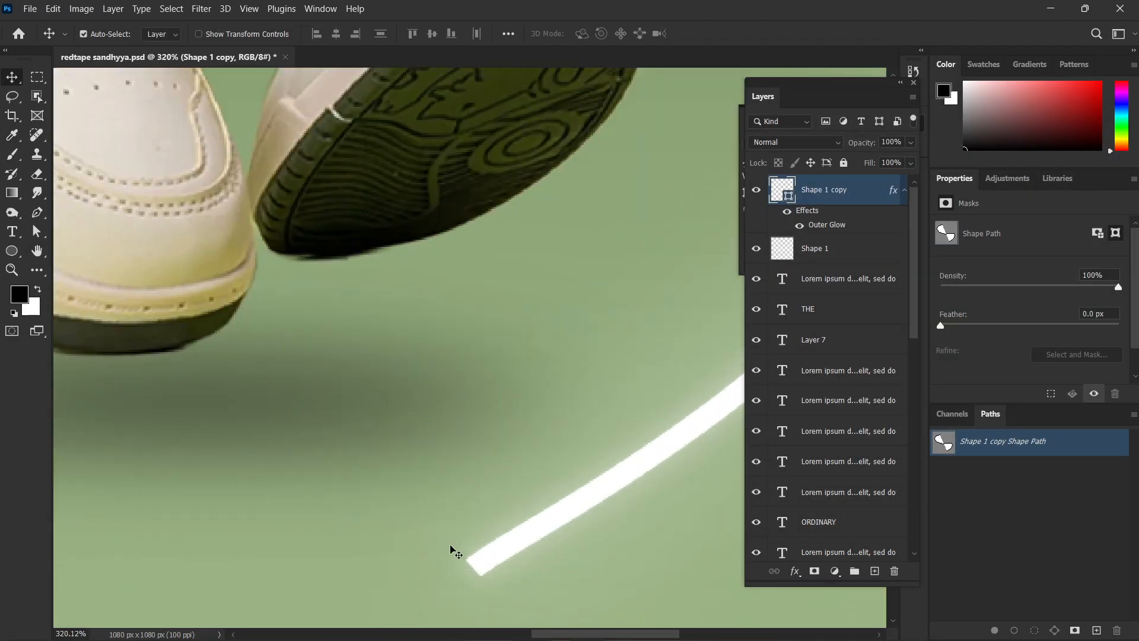
scroll(483, 565, down, 2)
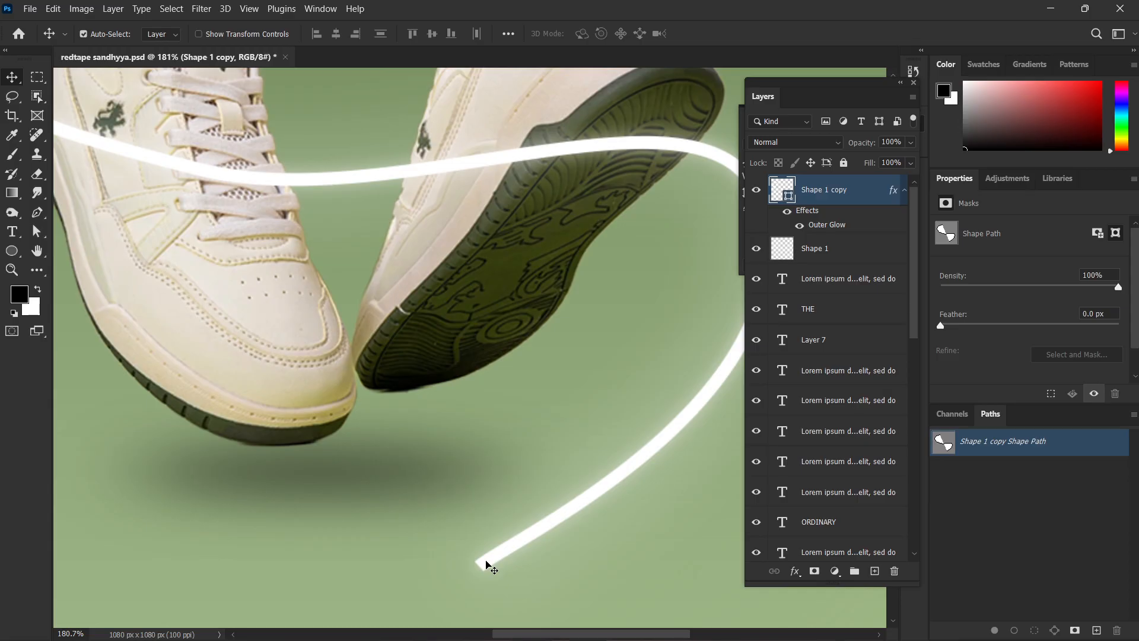
scroll(487, 565, up, 2)
click(12, 251)
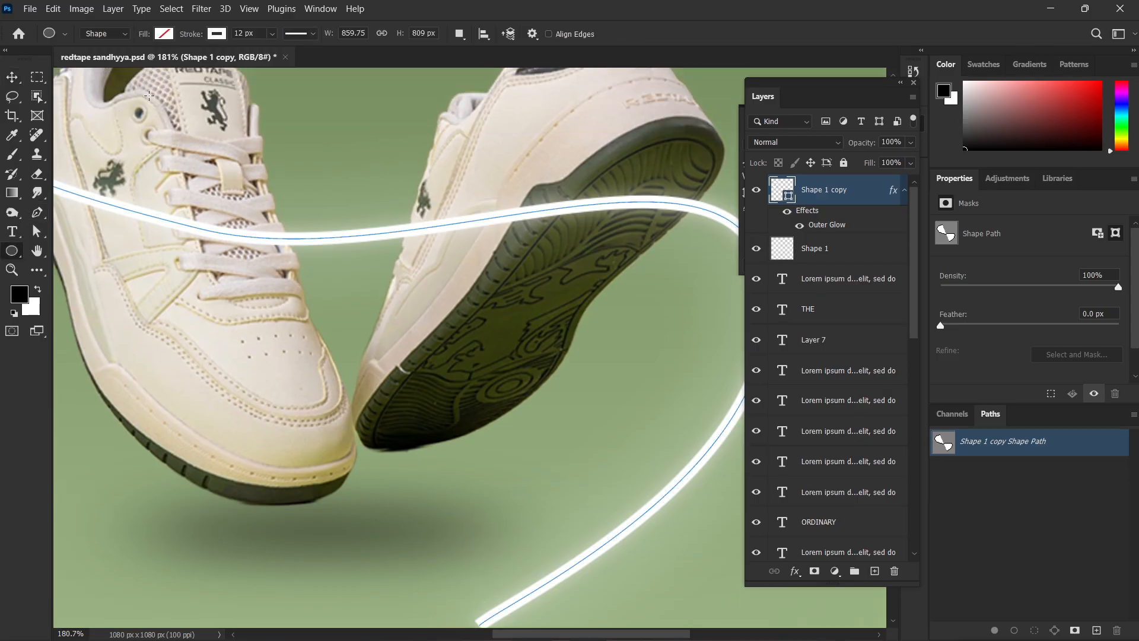
click(314, 34)
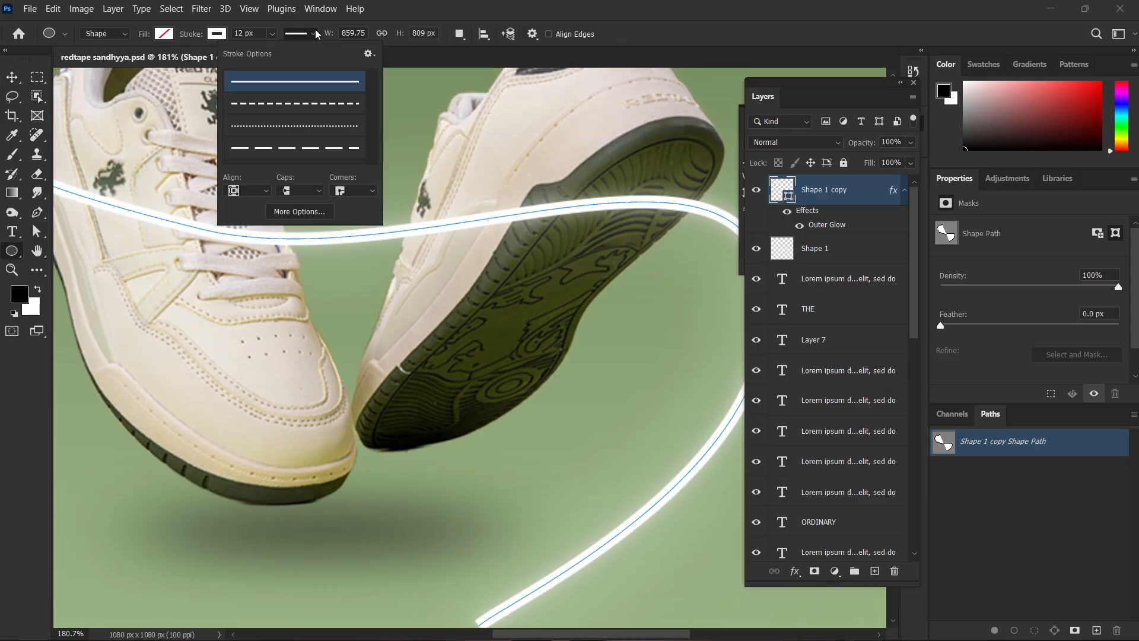
click(300, 191)
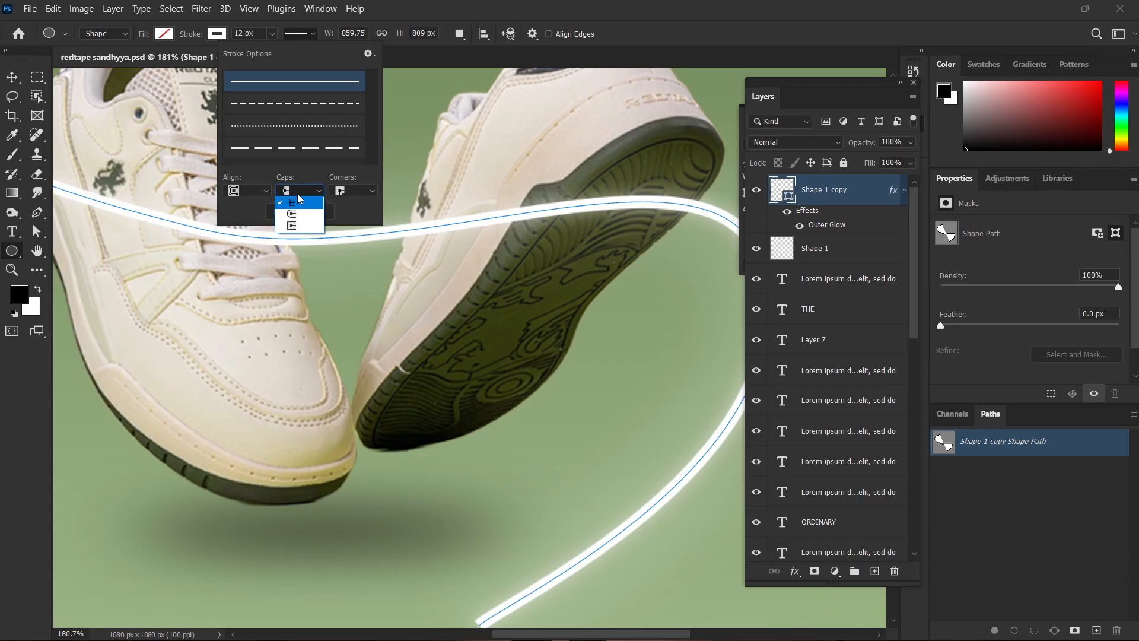
click(303, 214)
click(303, 213)
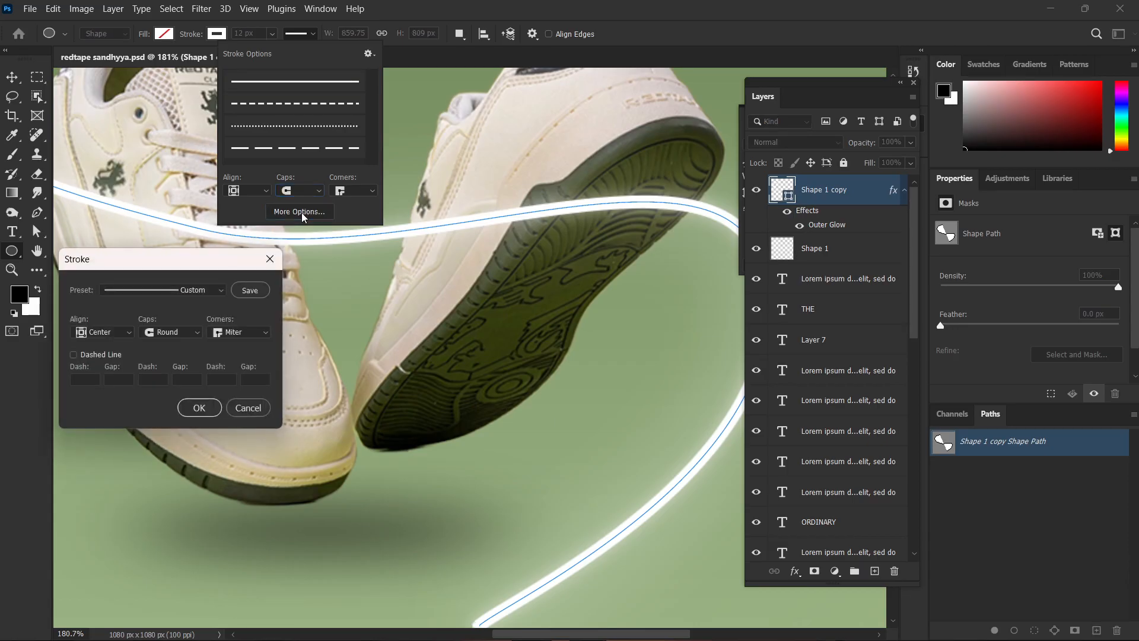
click(198, 407)
scroll(533, 538, down, 3)
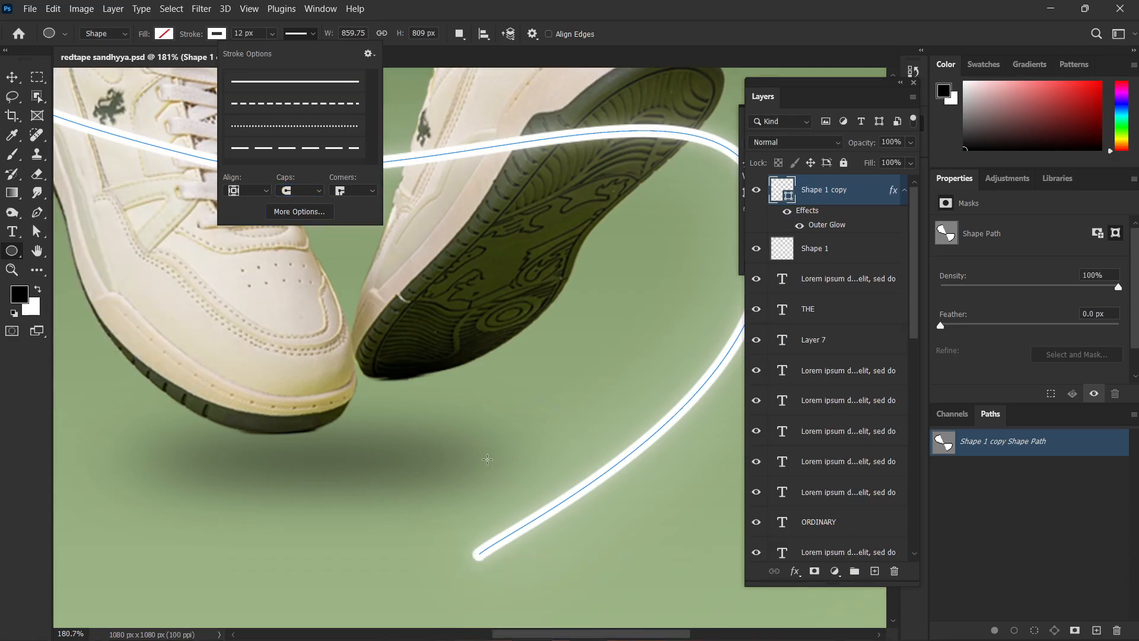
click(464, 521)
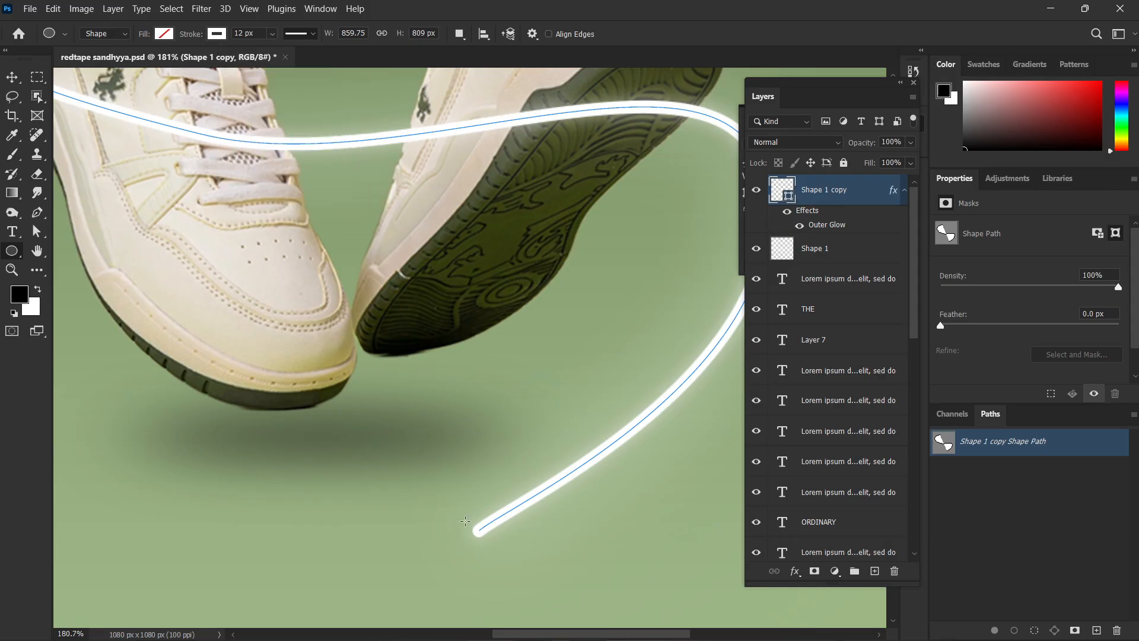
key(v)
Try moving the curved line upward separately from its blurred glow layer, and undo the moves.
scroll(465, 522, down, 2)
scroll(461, 516, down, 6)
scroll(402, 401, up, 2)
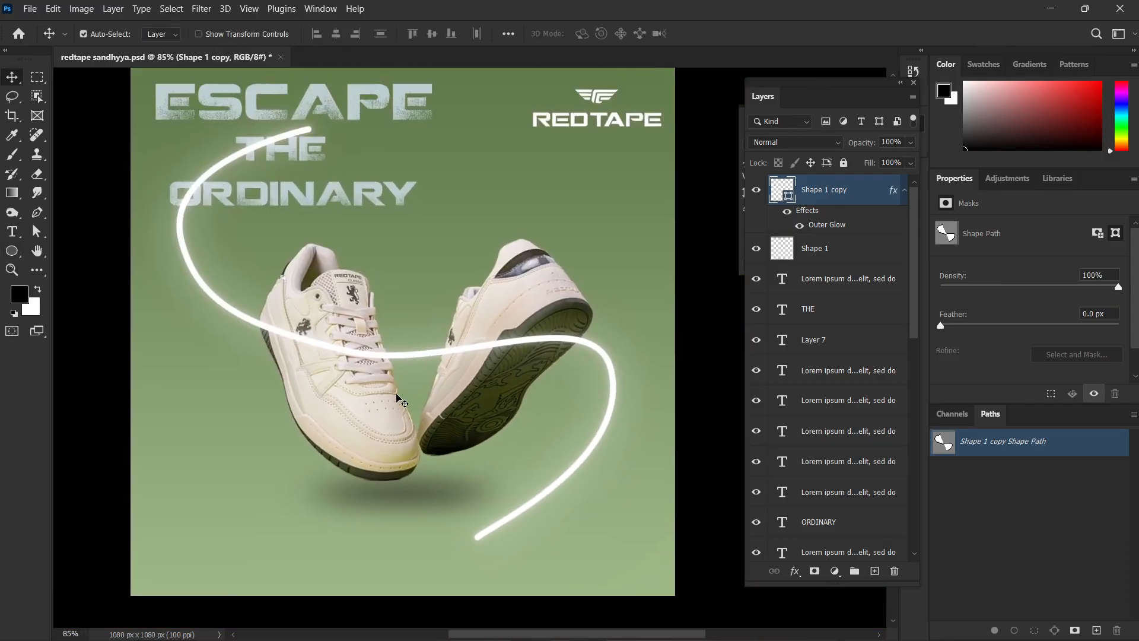
scroll(402, 400, up, 1)
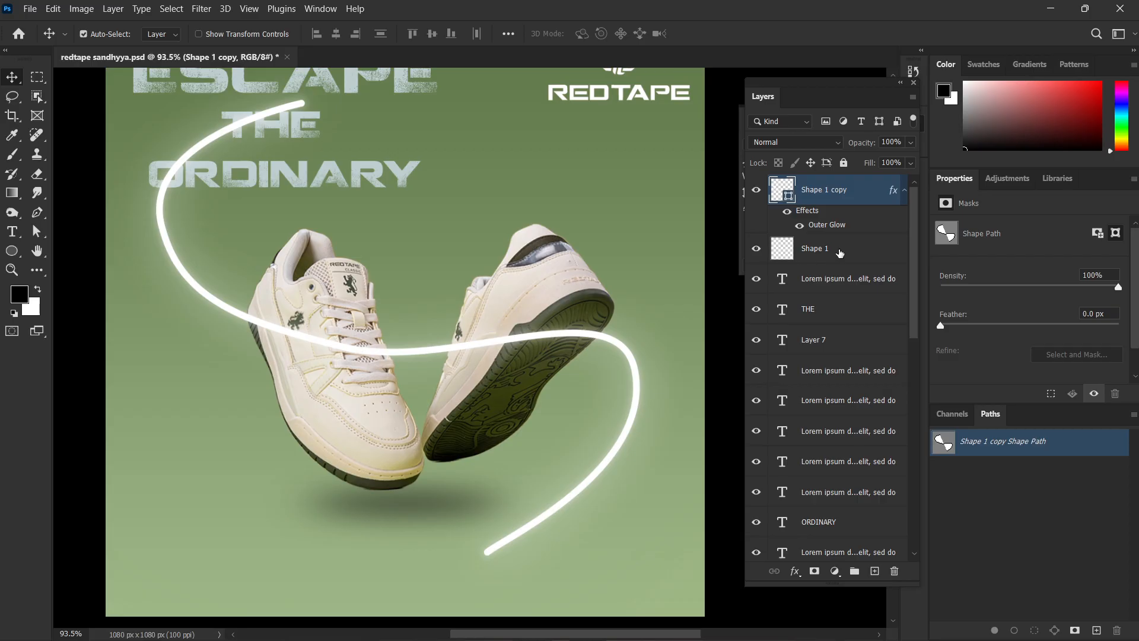
click(840, 253)
ctrl+click(835, 197)
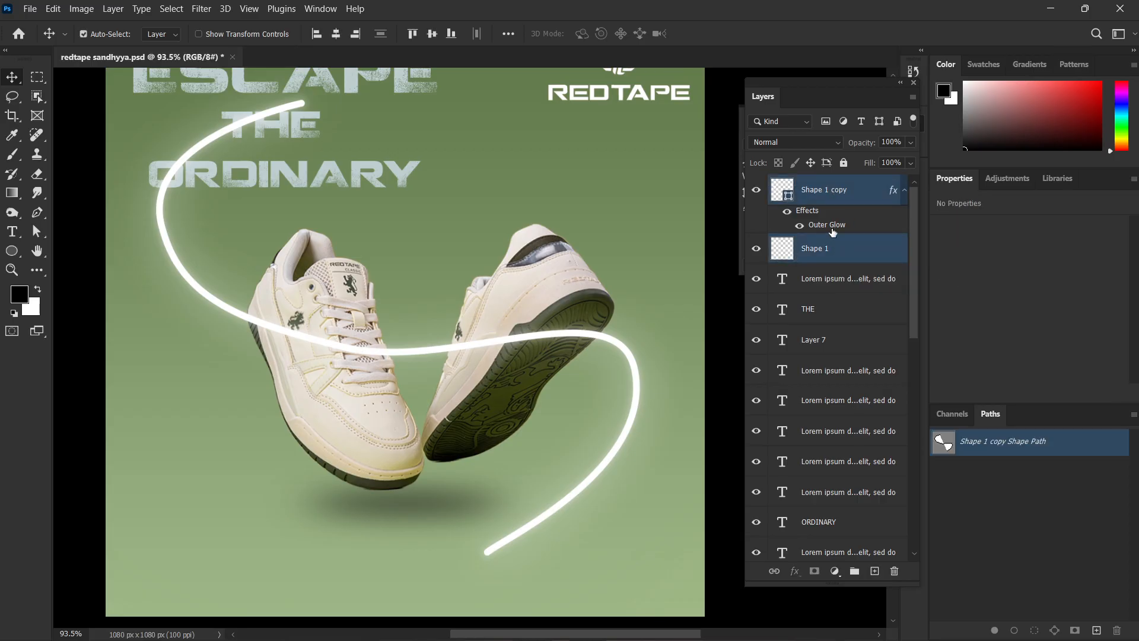
click(680, 456)
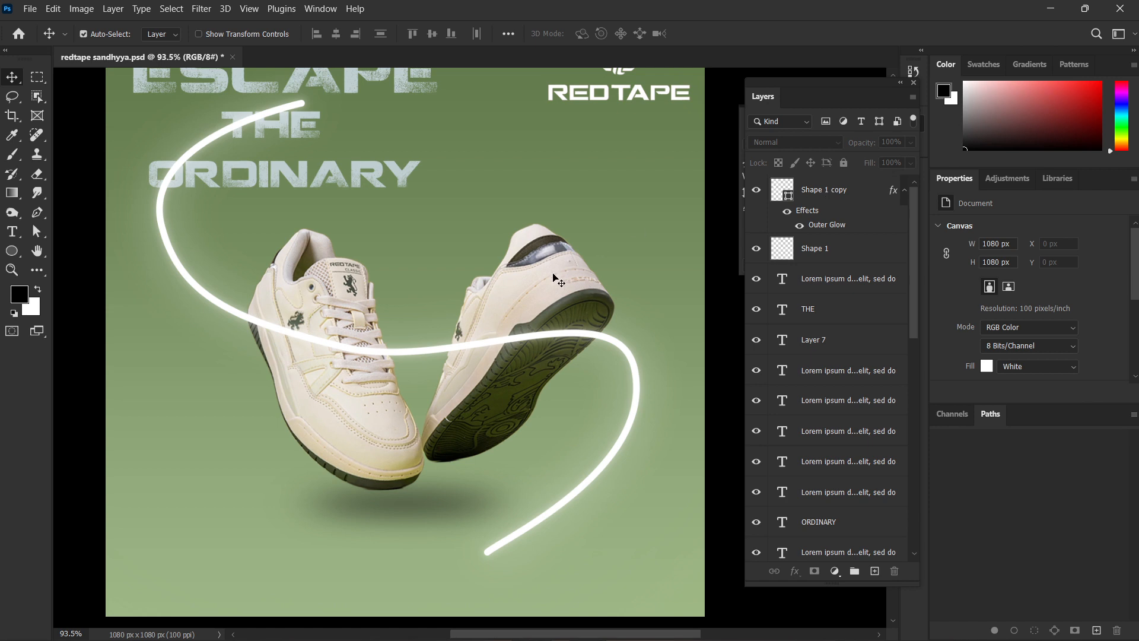
drag(509, 343, 512, 283)
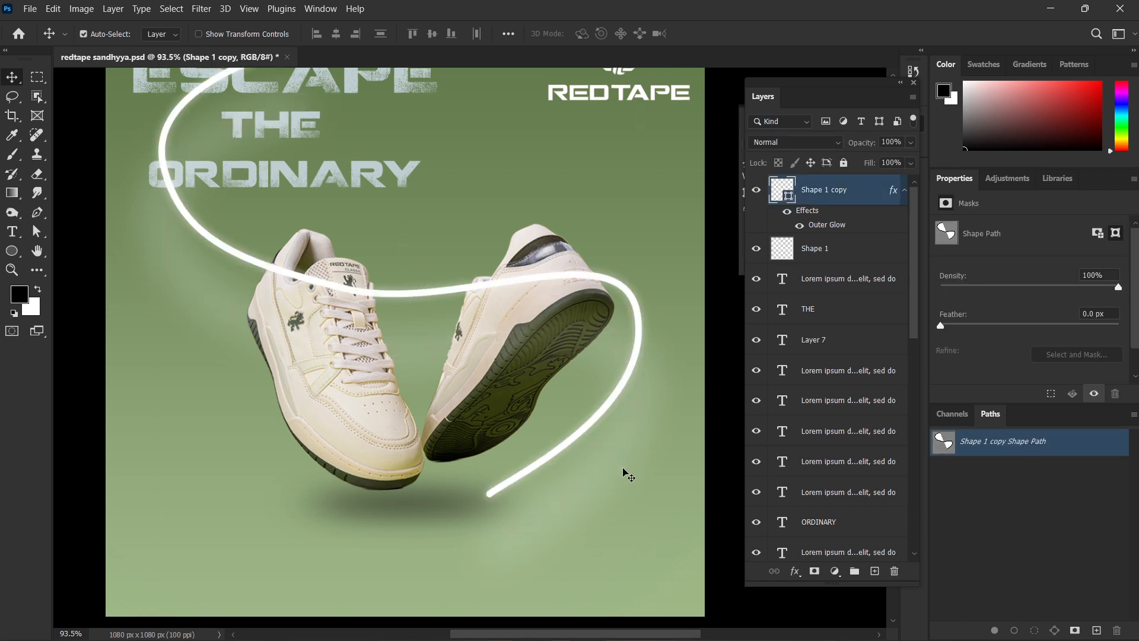
key(ctrl+z)
mouse_move(623, 355)
mouse_down()
mouse_move(604, 355)
mouse_move(606, 393)
mouse_move(651, 386)
mouse_up()
key(ctrl+z)
key(ctrl+z)
click(684, 446)
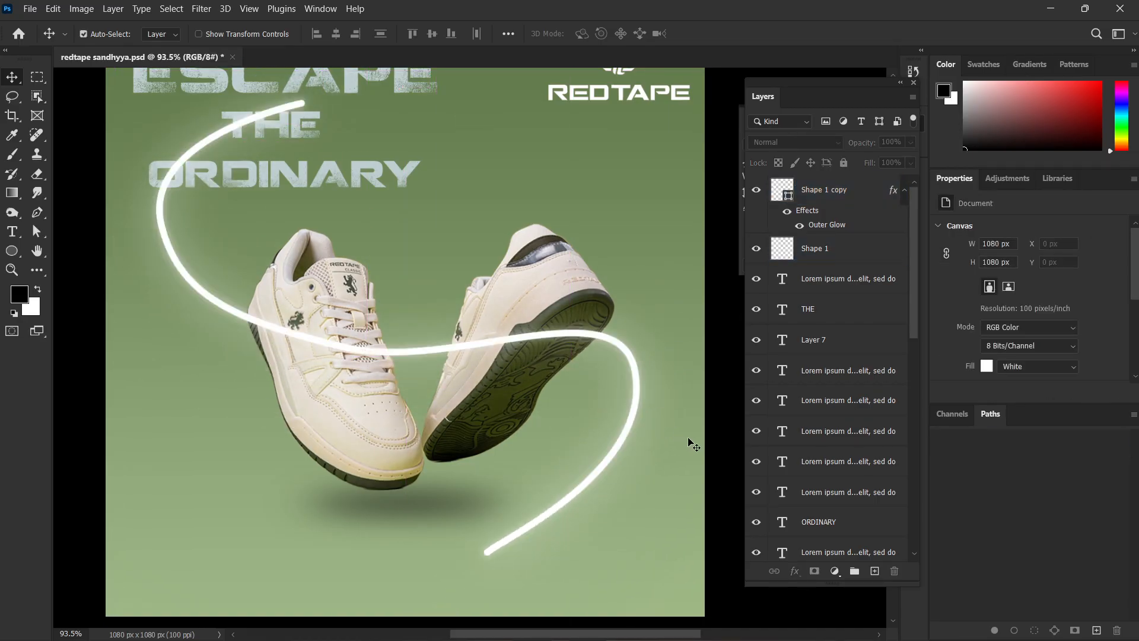
Merge the Shape 1 copy and Shape 1 layers into a single layer.
click(822, 195)
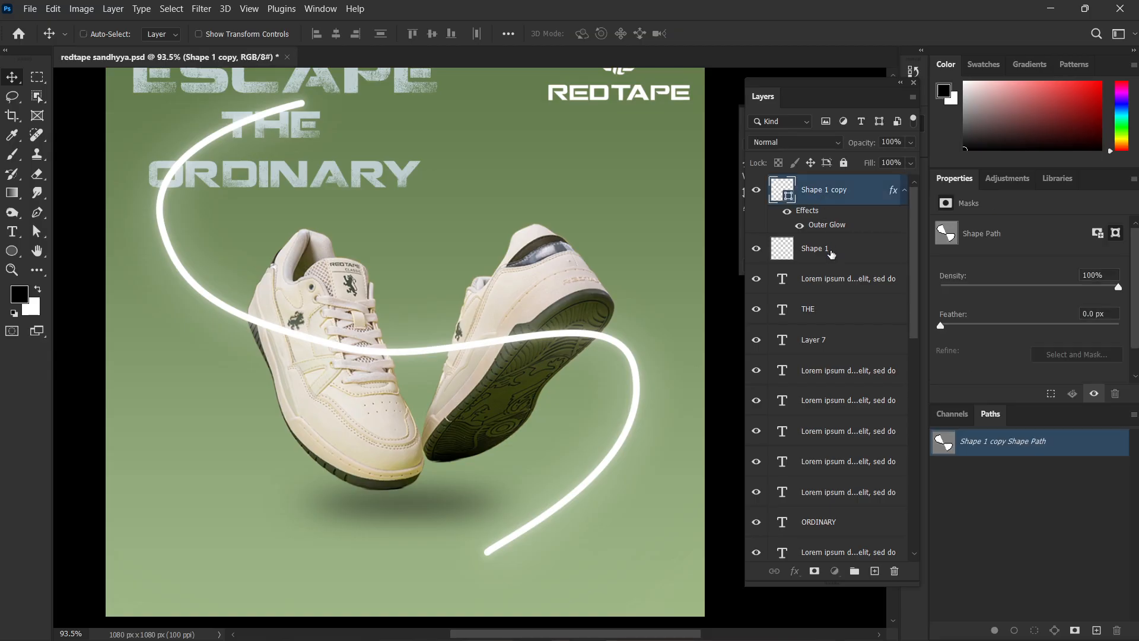
shift+click(831, 254)
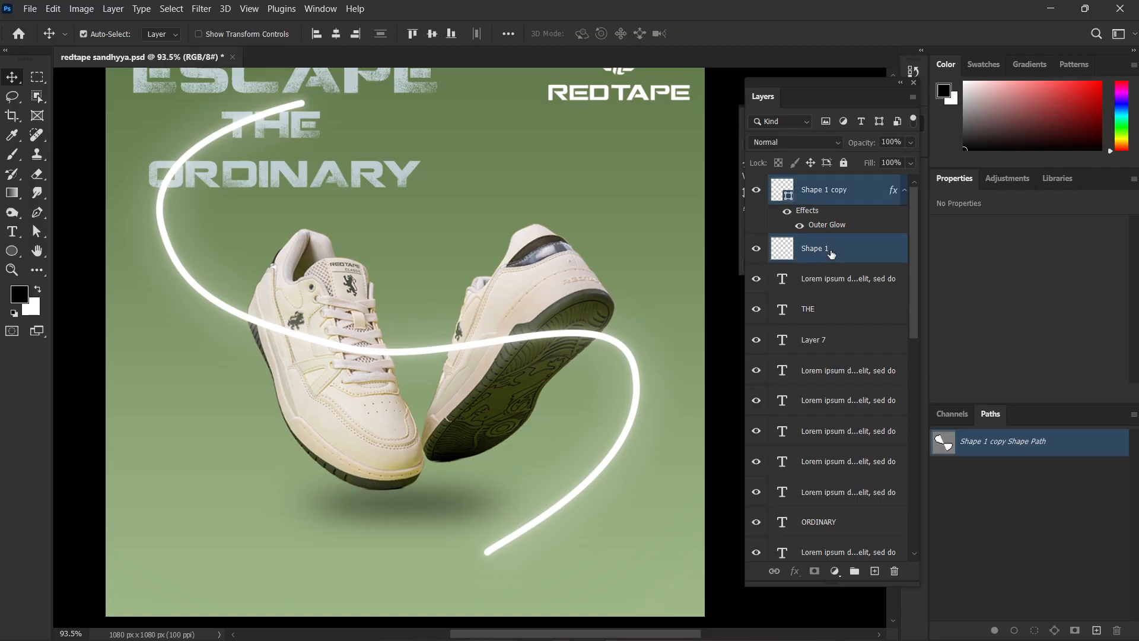
key(ctrl+e)
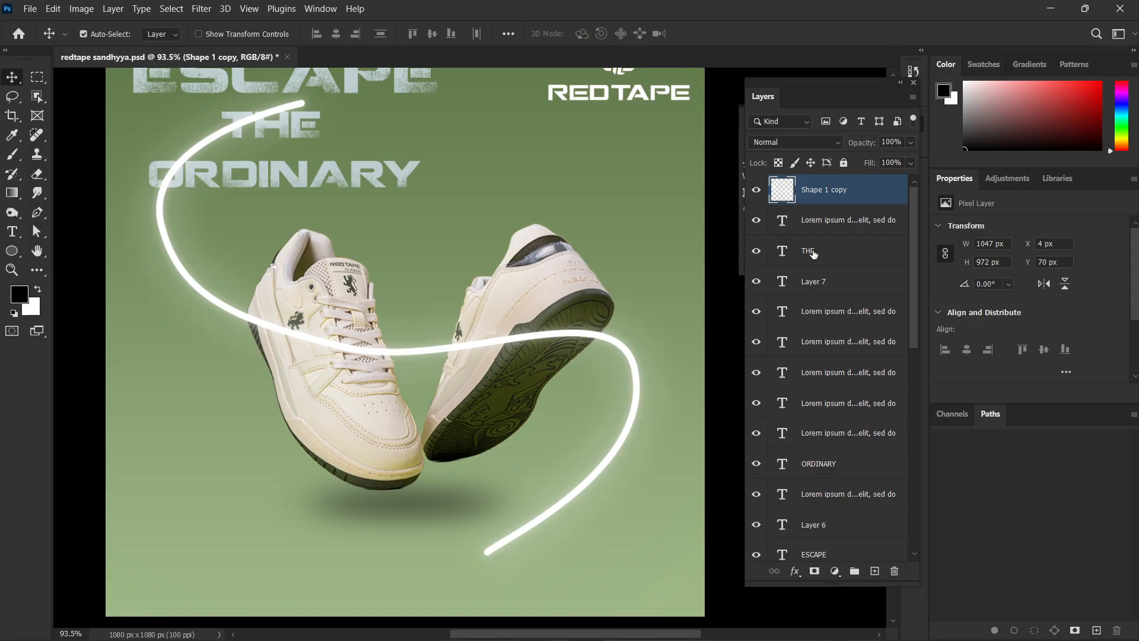
click(605, 191)
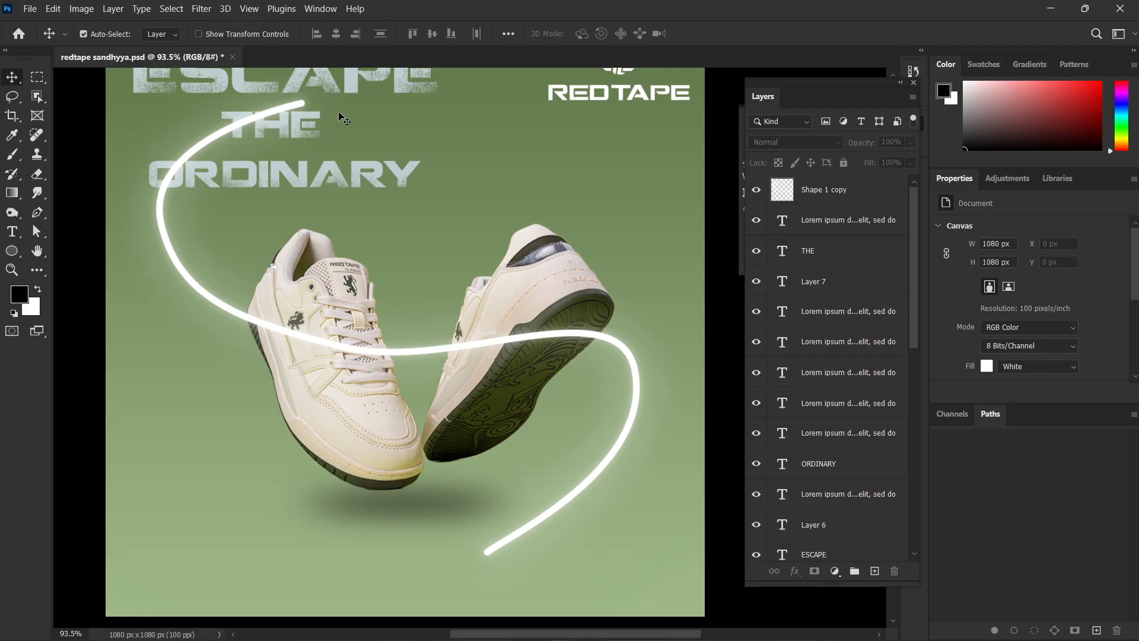
Add a layer mask to the merged curve layer and set up a 90 px Soft Round brush with 49% flow.
click(815, 195)
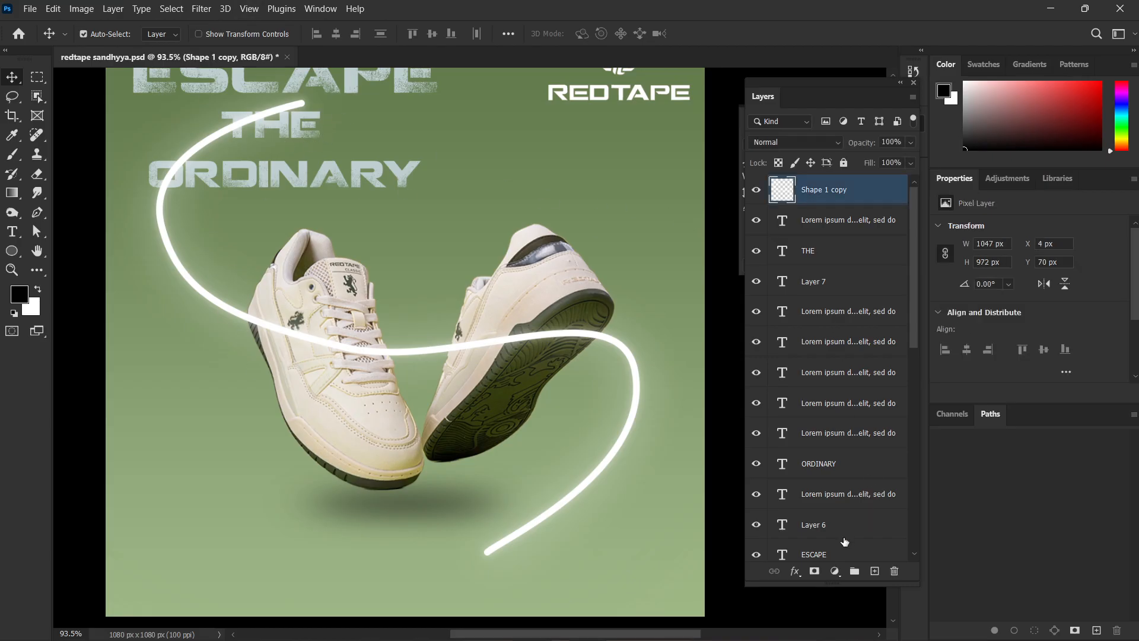
click(815, 571)
key(b)
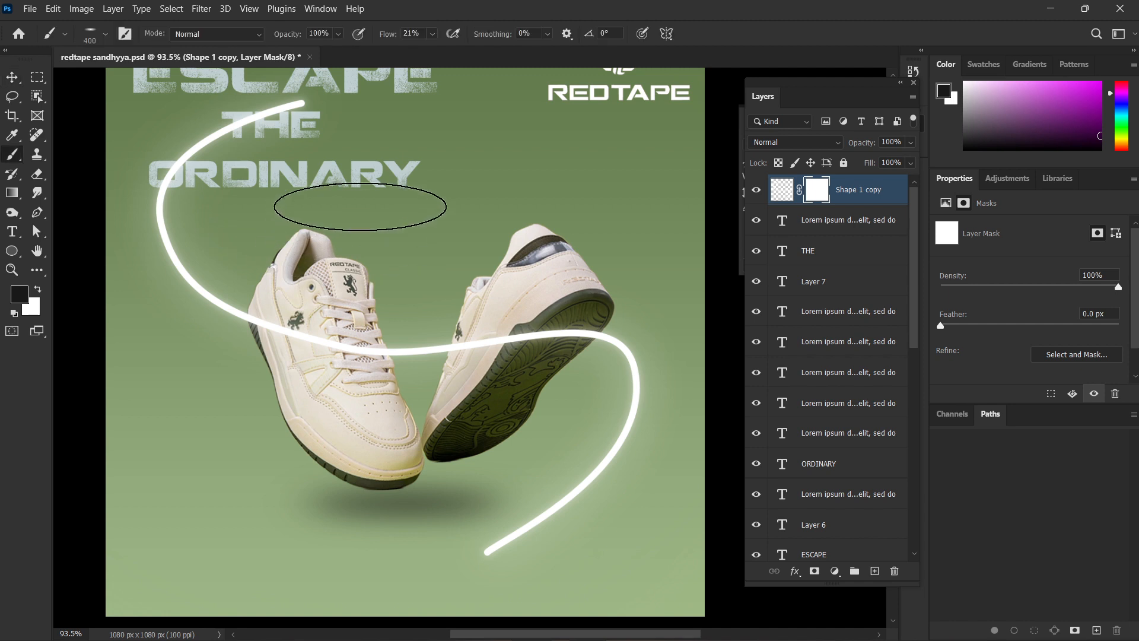
right_click(362, 198)
drag(399, 217, 406, 255)
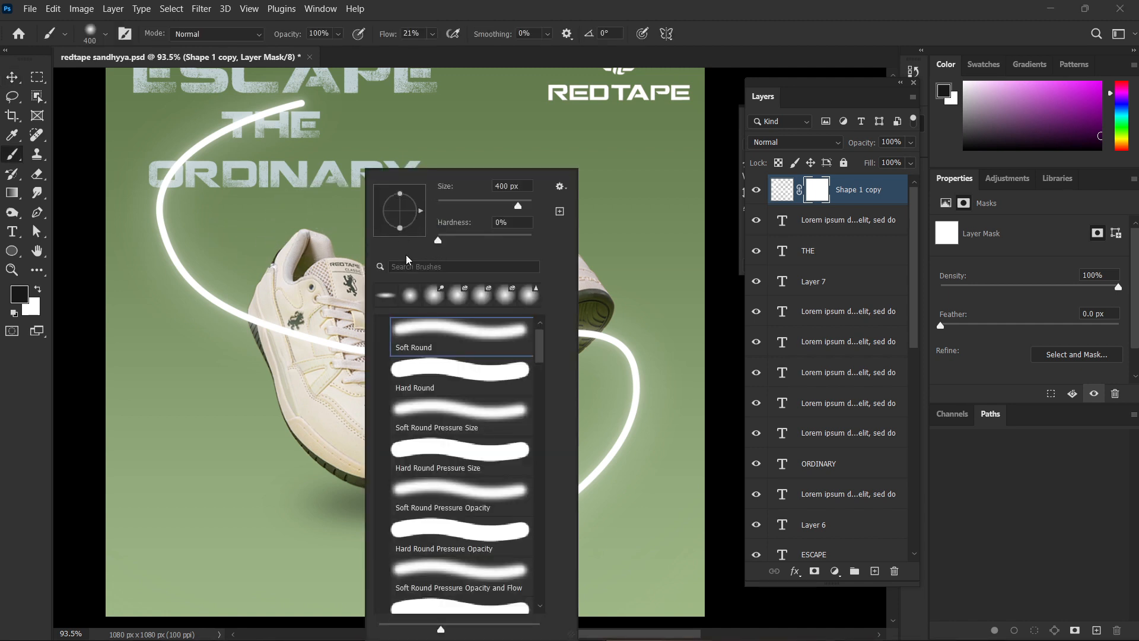
key(Return)
key(bracketleft)
key(bracketleft)
key(bracketleft)
key(bracketleft)
key(bracketleft)
key(bracketleft)
key(bracketleft)
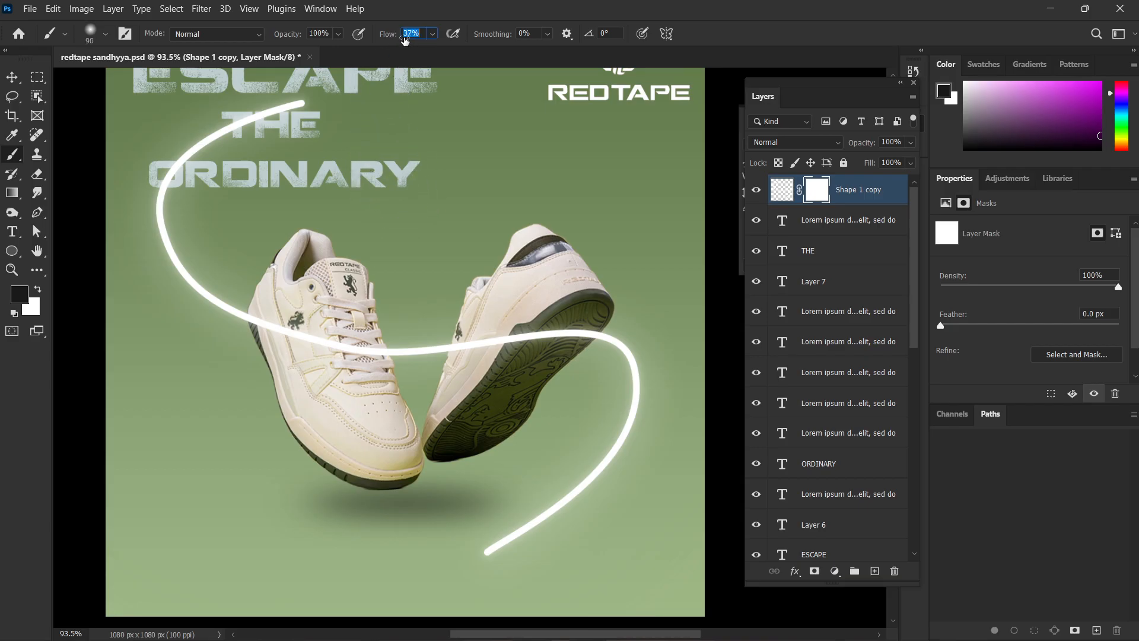
drag(405, 39, 412, 40)
Paint black on the mask to hide the curved line where it crosses the right sneaker's side and sole.
scroll(511, 261, down, 2)
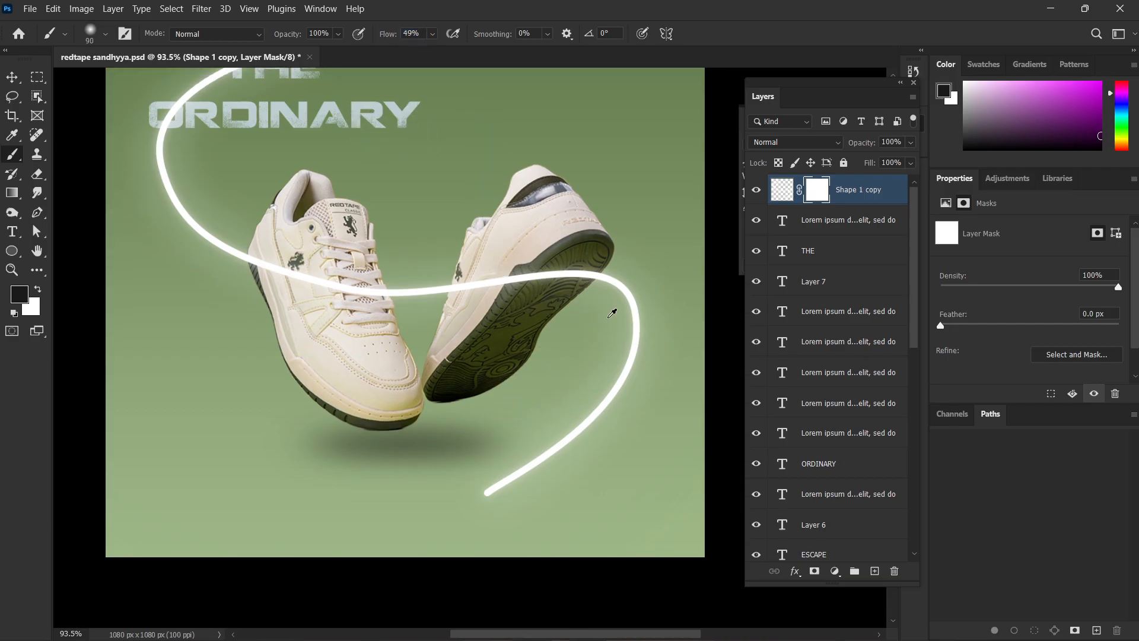
scroll(613, 313, up, 5)
scroll(574, 315, up, 1)
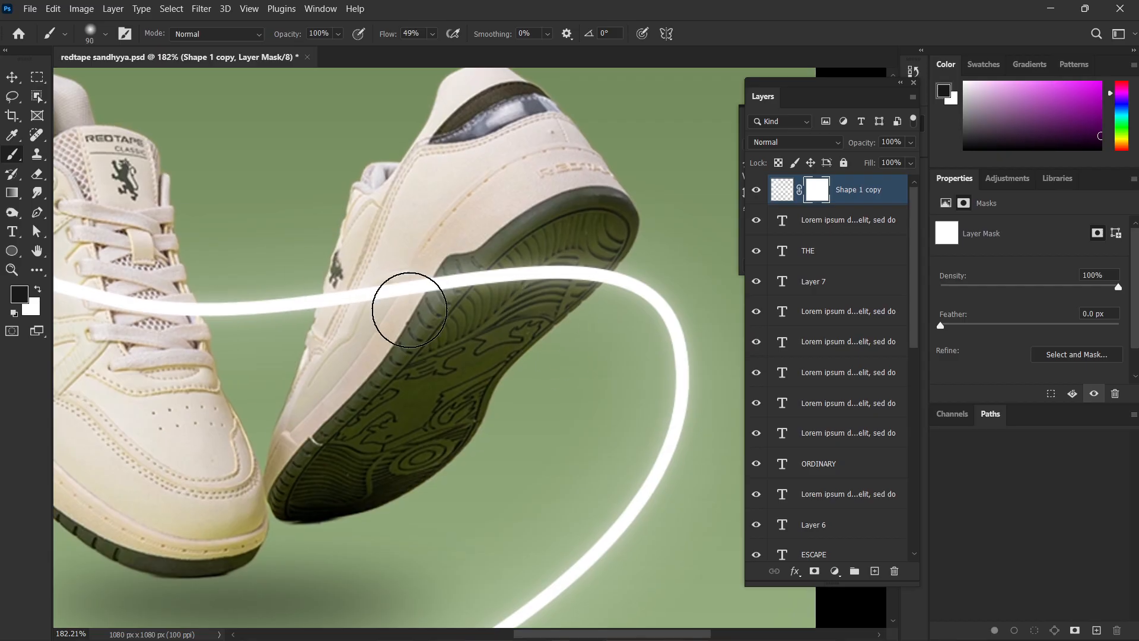
scroll(409, 310, up, 3)
mouse_move(490, 221)
mouse_down()
mouse_move(460, 344)
mouse_move(476, 254)
mouse_move(400, 414)
mouse_move(453, 341)
mouse_move(457, 222)
mouse_up()
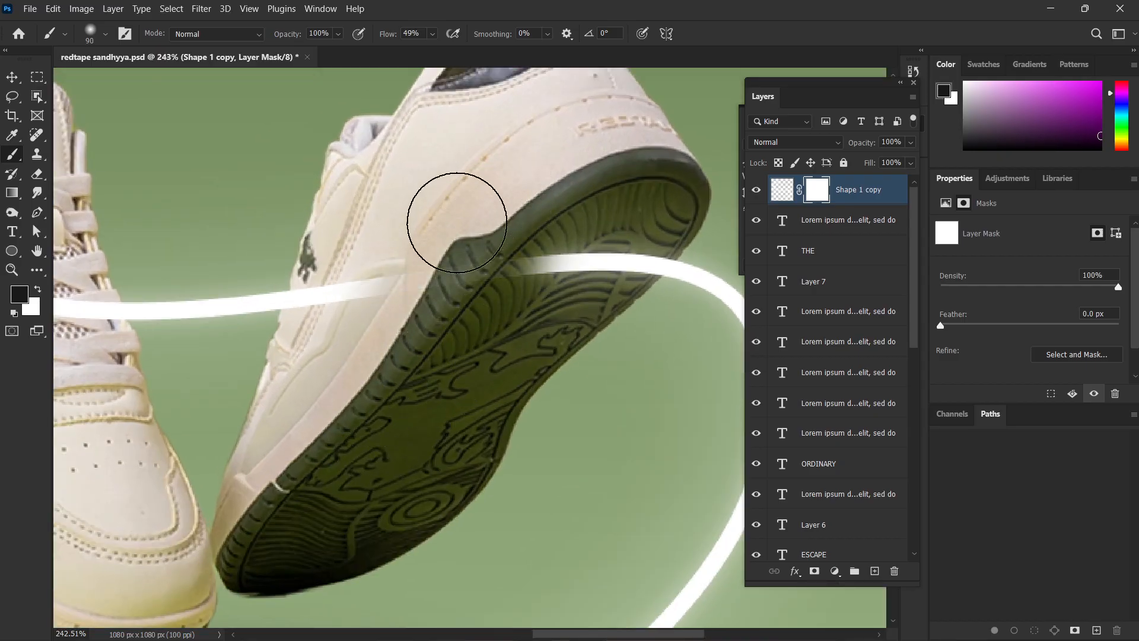
mouse_move(623, 114)
mouse_down()
mouse_move(650, 167)
mouse_move(619, 230)
mouse_move(640, 217)
mouse_move(595, 215)
mouse_move(590, 238)
mouse_move(541, 270)
mouse_move(474, 267)
mouse_move(400, 308)
mouse_move(338, 368)
mouse_move(369, 292)
mouse_move(331, 337)
mouse_move(345, 292)
mouse_move(331, 343)
mouse_move(345, 346)
mouse_move(329, 346)
mouse_move(335, 319)
mouse_move(376, 310)
mouse_move(410, 359)
mouse_move(515, 267)
mouse_move(580, 238)
mouse_move(617, 242)
mouse_move(642, 213)
mouse_move(612, 238)
mouse_up()
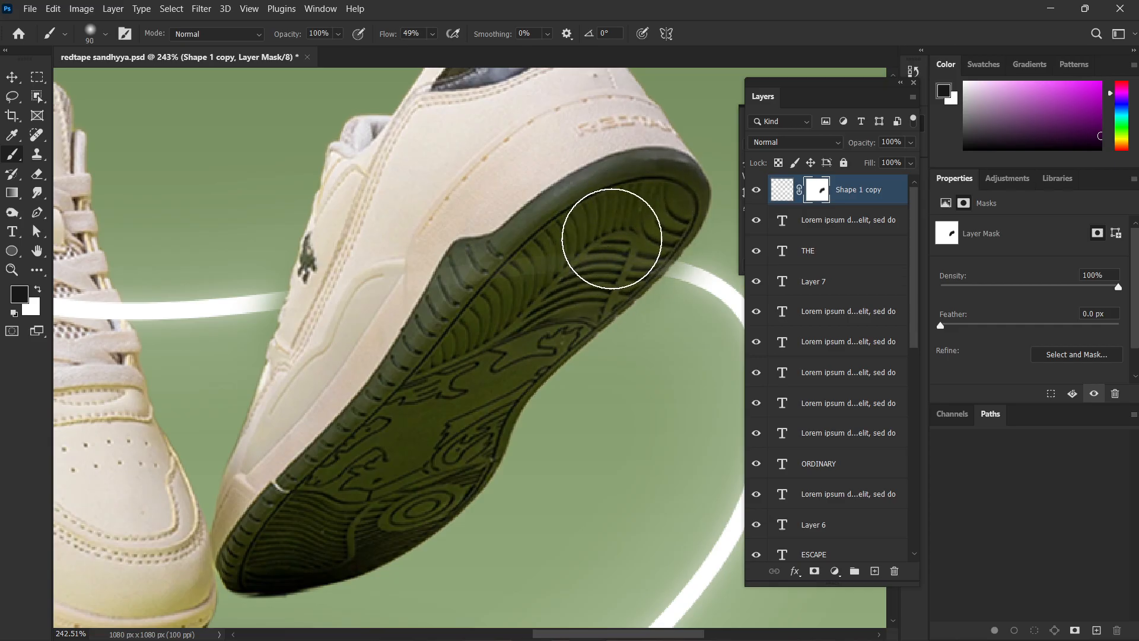
Switch the mask brush to the Hard Round preset at 90 px.
right_click(541, 268)
click(647, 384)
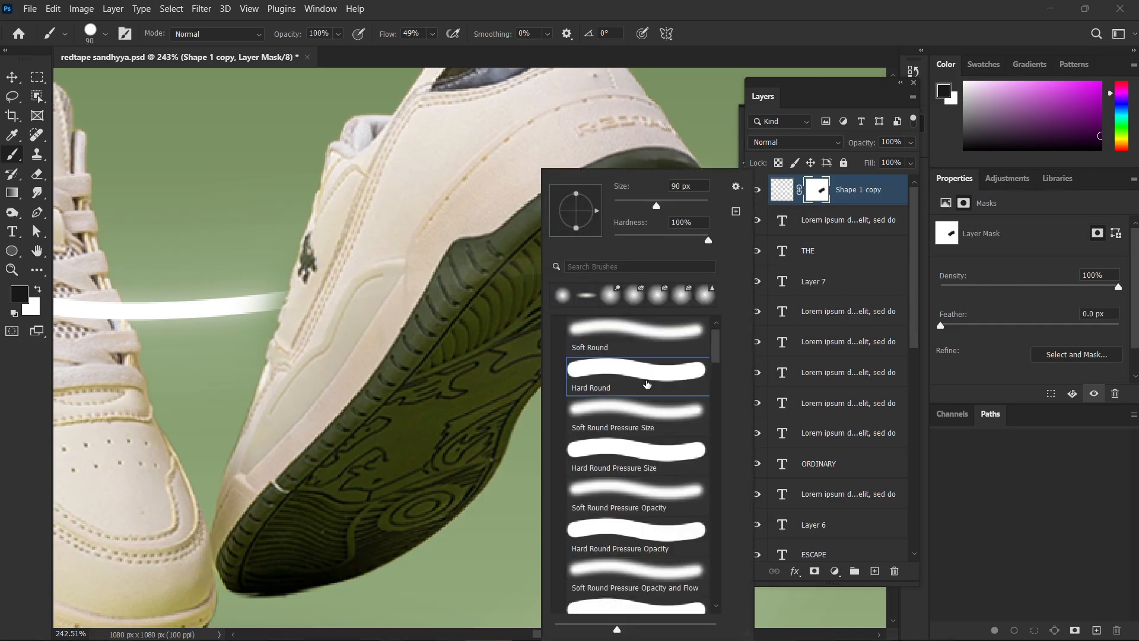
key(Return)
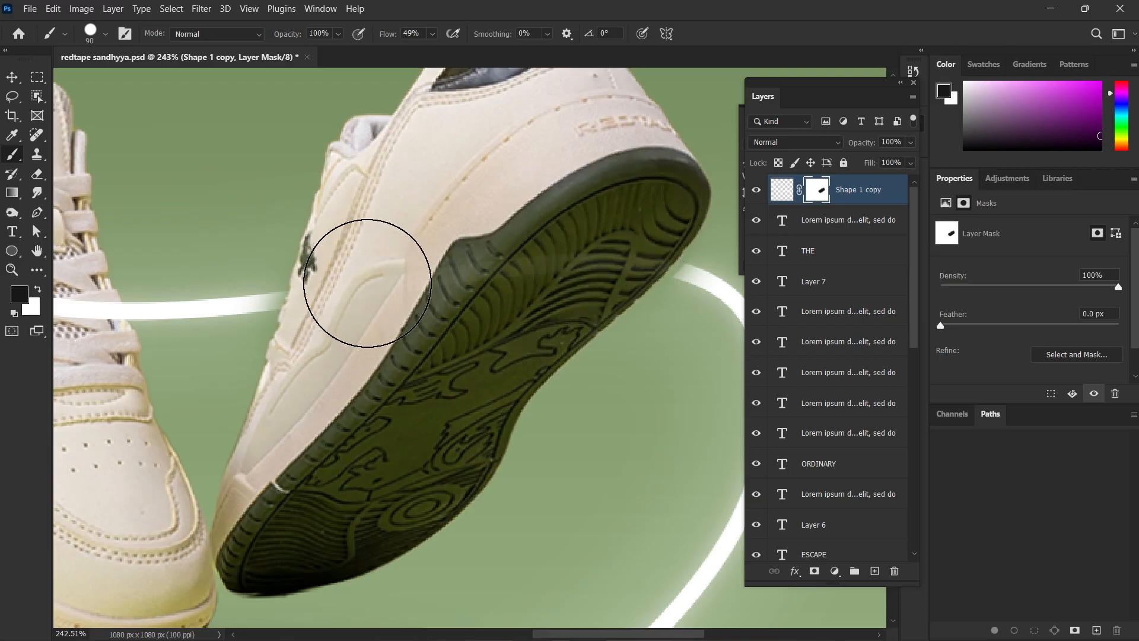
Try painting black on the mask over the curve's upper part across THE and ORDINARY, and undo it.
scroll(367, 313, down, 5)
scroll(382, 356, up, 3)
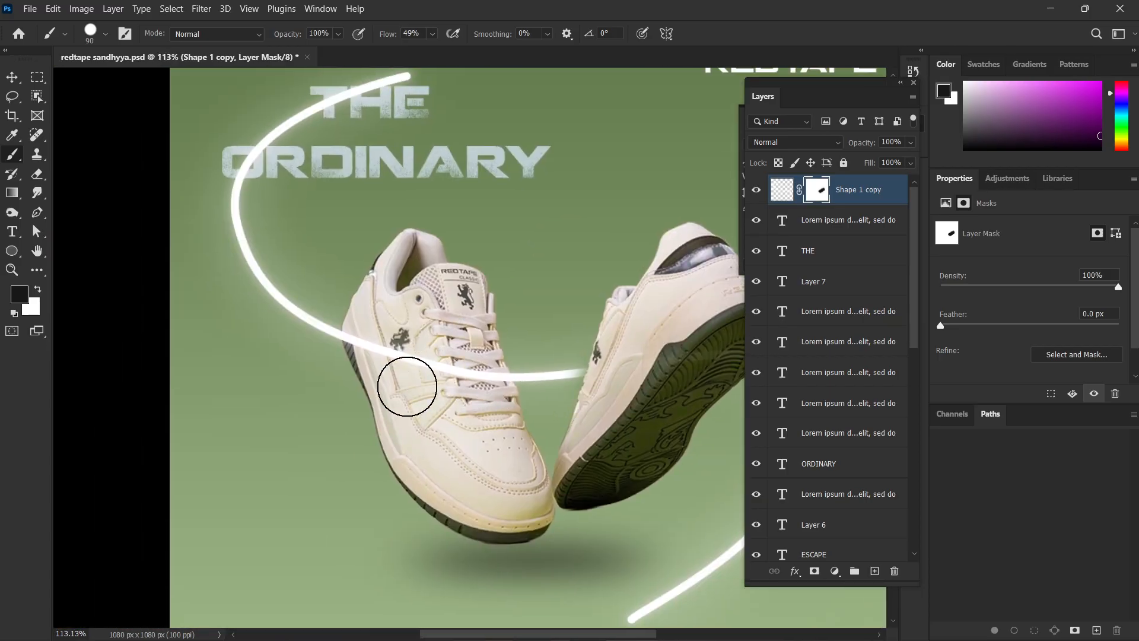
scroll(301, 310, down, 2)
scroll(301, 310, up, 2)
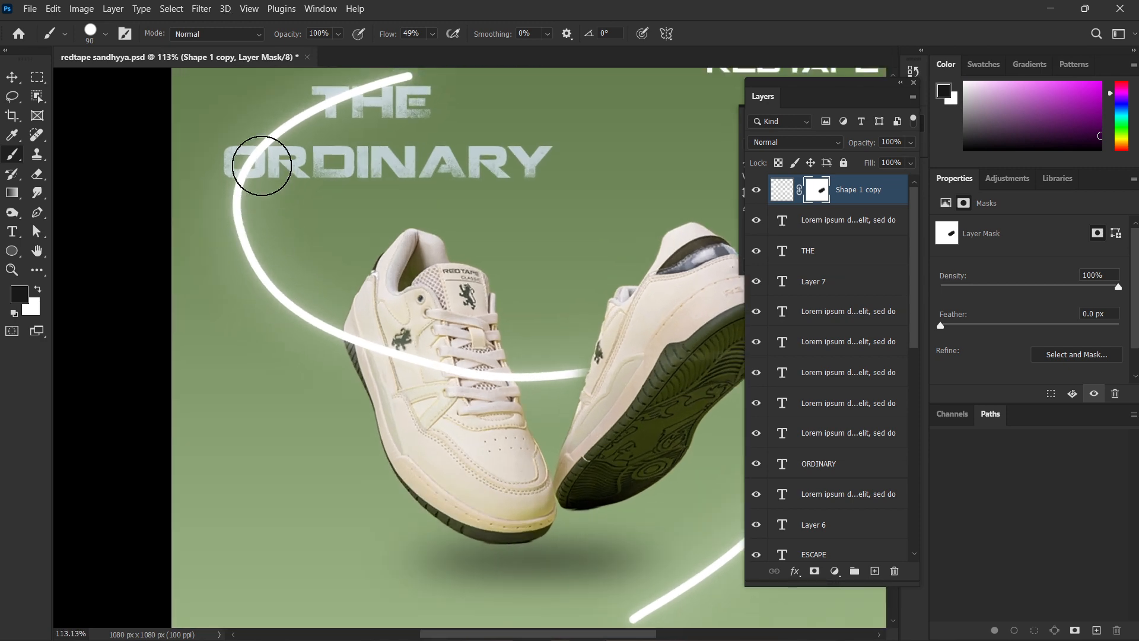
mouse_move(262, 167)
mouse_down()
mouse_move(307, 104)
mouse_move(430, 63)
mouse_move(225, 181)
mouse_up()
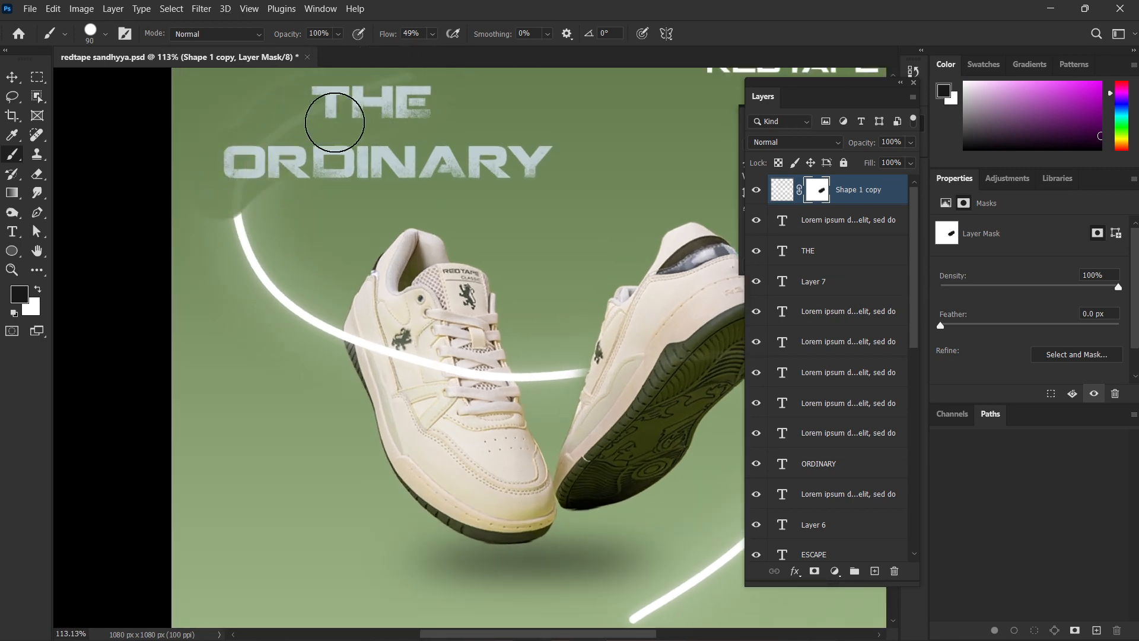
scroll(335, 122, down, 2)
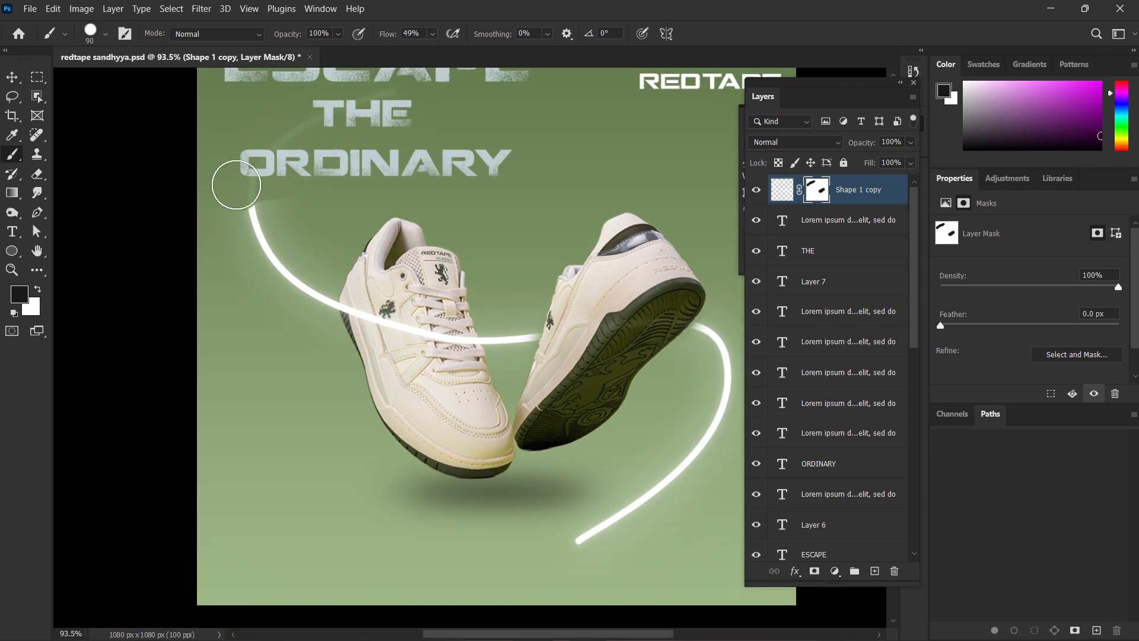
key(ctrl+z)
Paint white on the layer mask to restore the curve up to the right sneaker's edges on both sides.
drag(537, 364, 397, 422)
scroll(426, 438, up, 5)
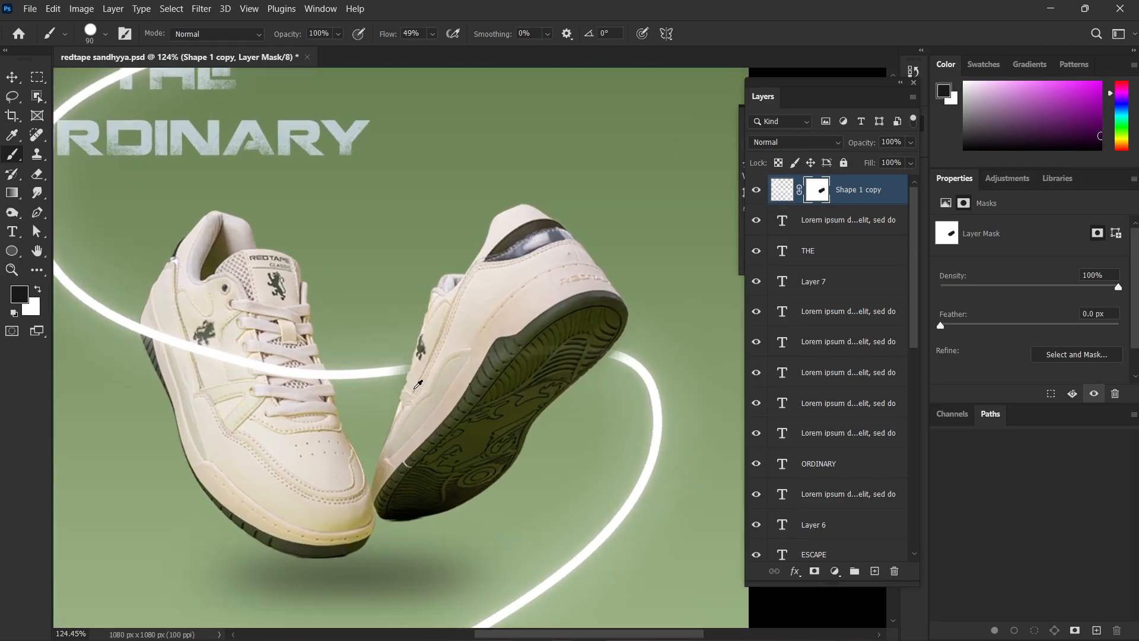
key(x)
scroll(365, 358, up, 2)
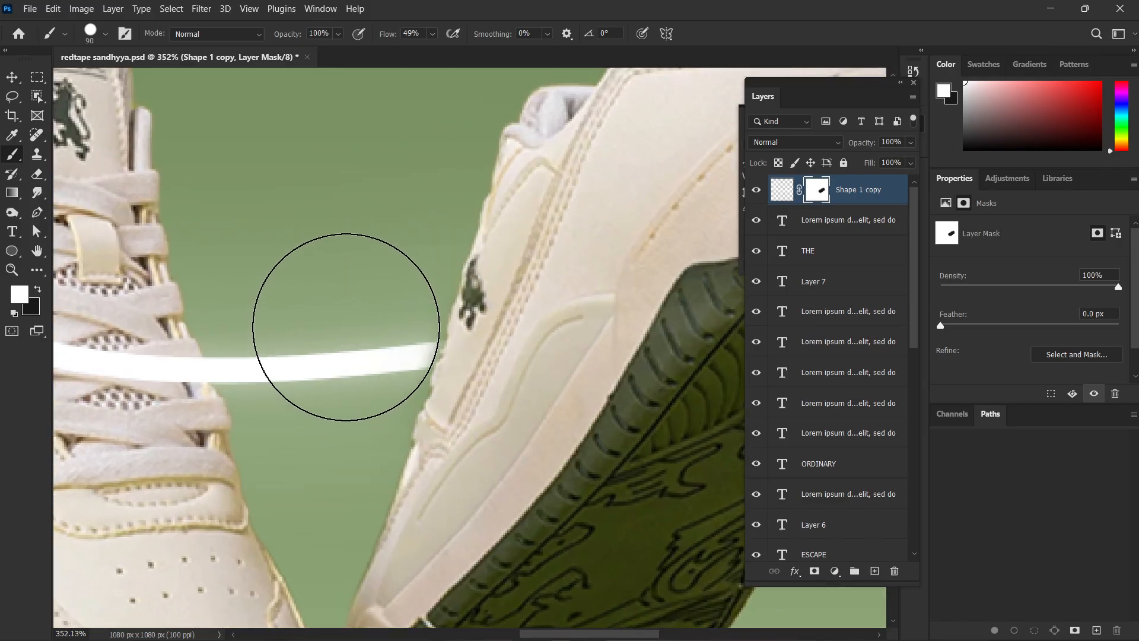
click(348, 331)
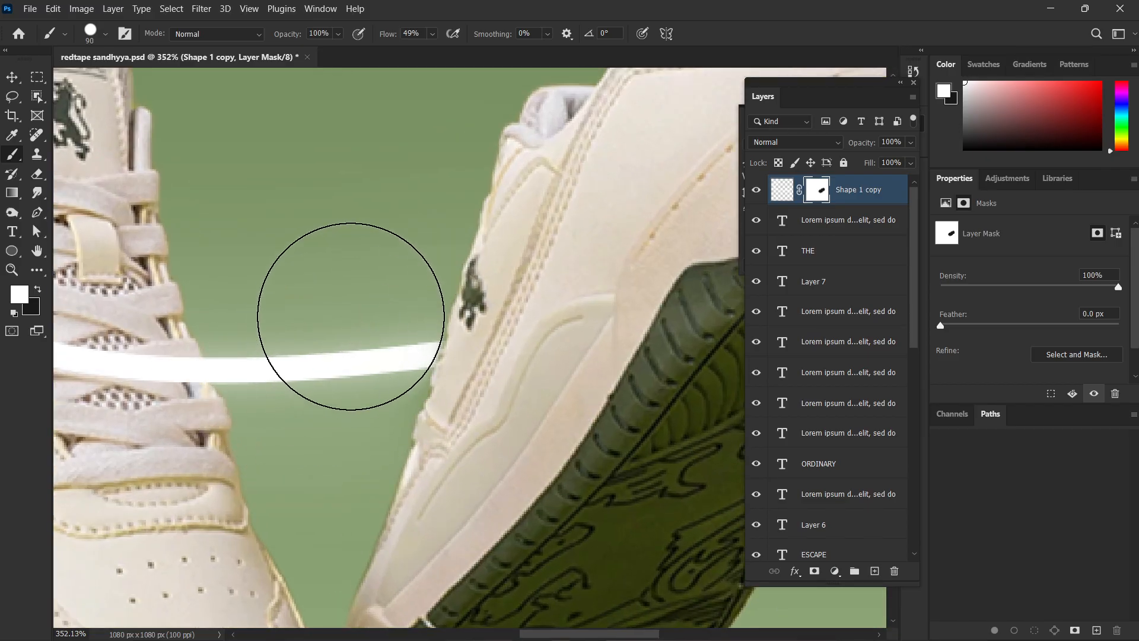
scroll(351, 316, down, 5)
scroll(400, 381, up, 4)
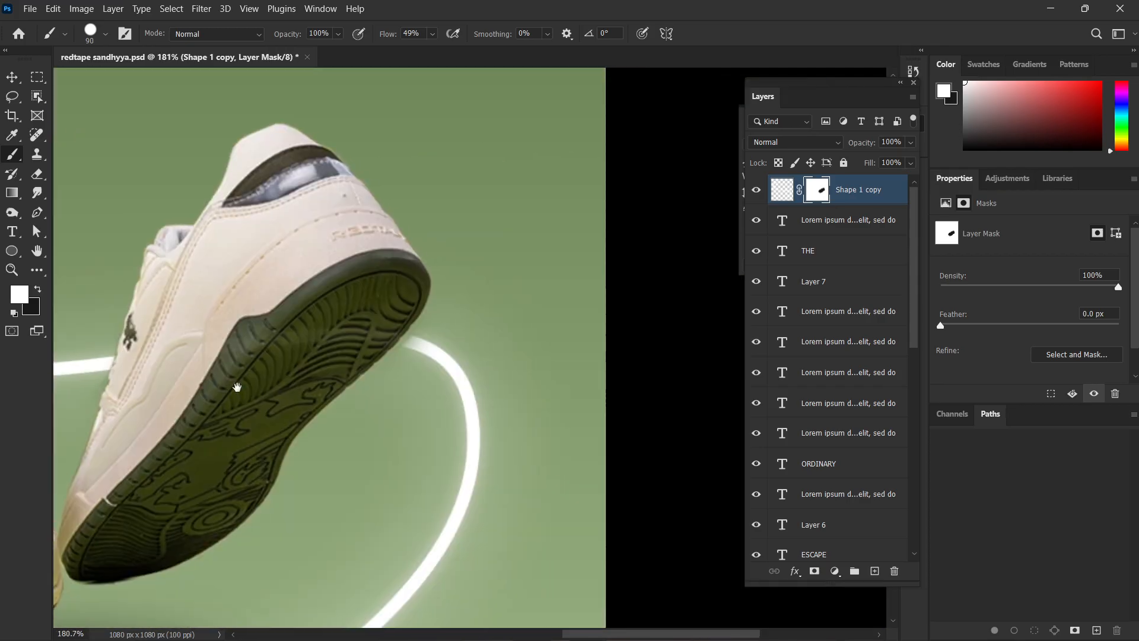
scroll(432, 371, up, 2)
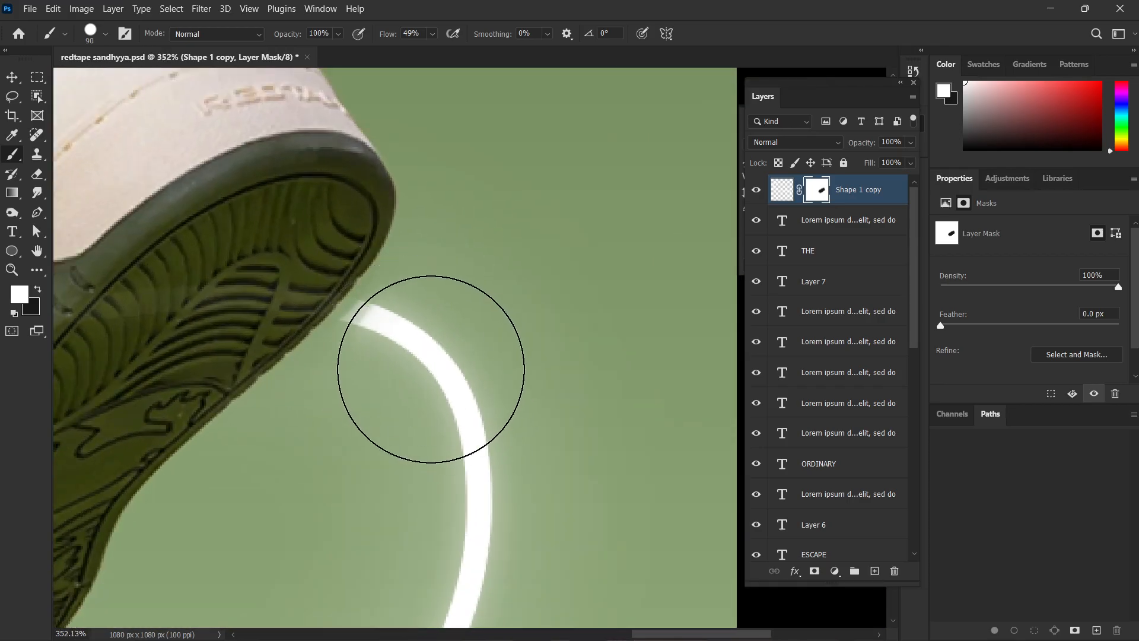
scroll(410, 384, down, 5)
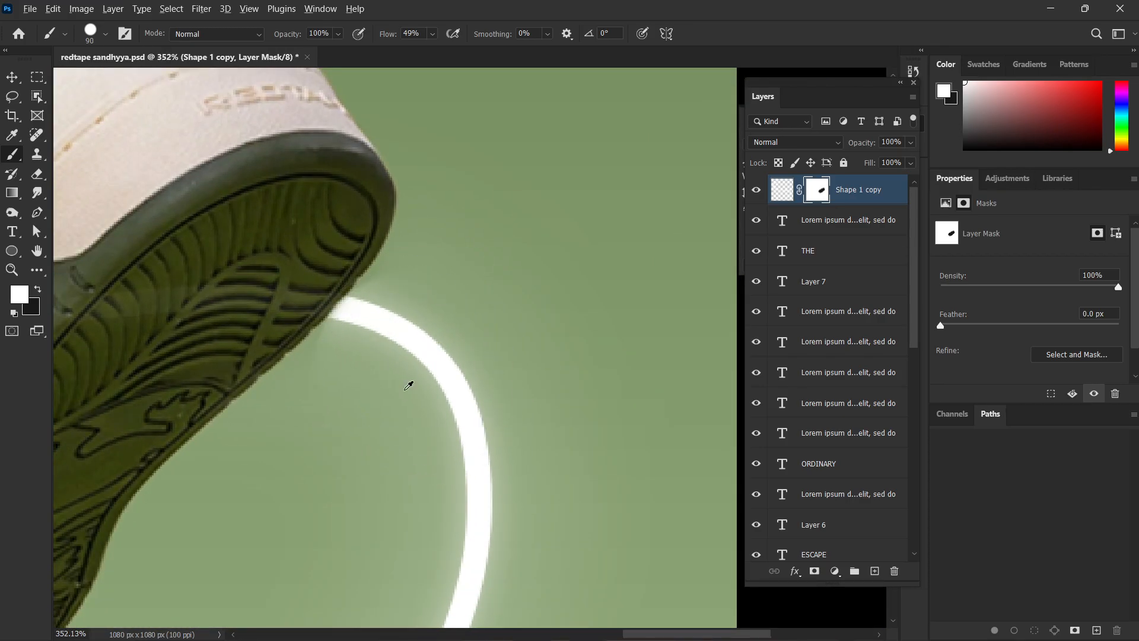
scroll(404, 394, down, 6)
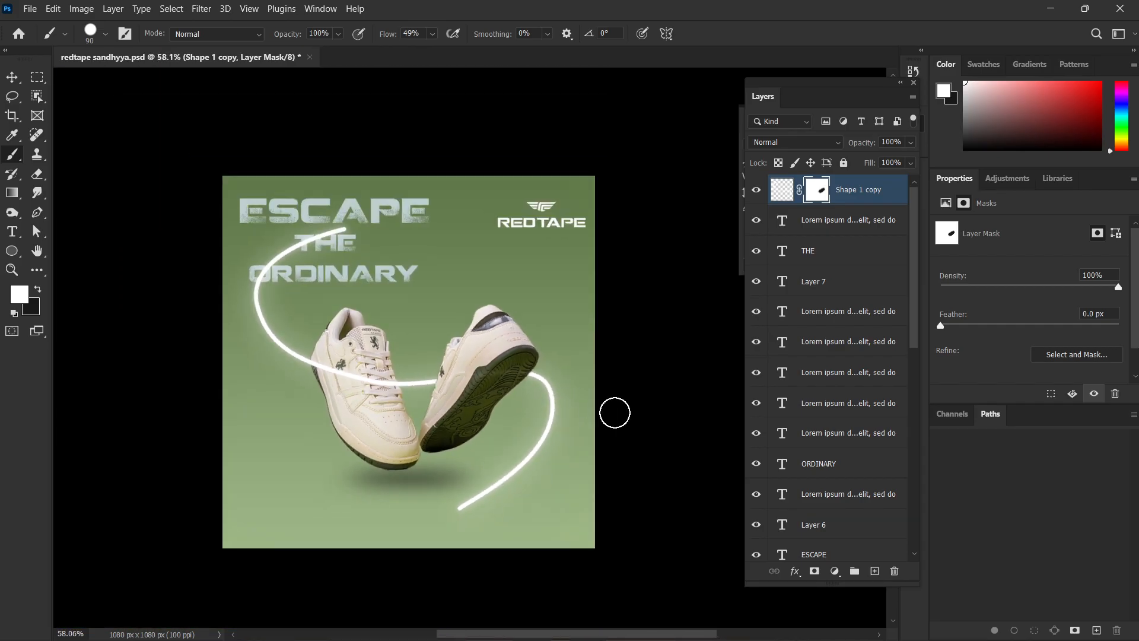
Try painting black on the mask over the curve's end beside the right sneaker's heel, and undo it.
key(x)
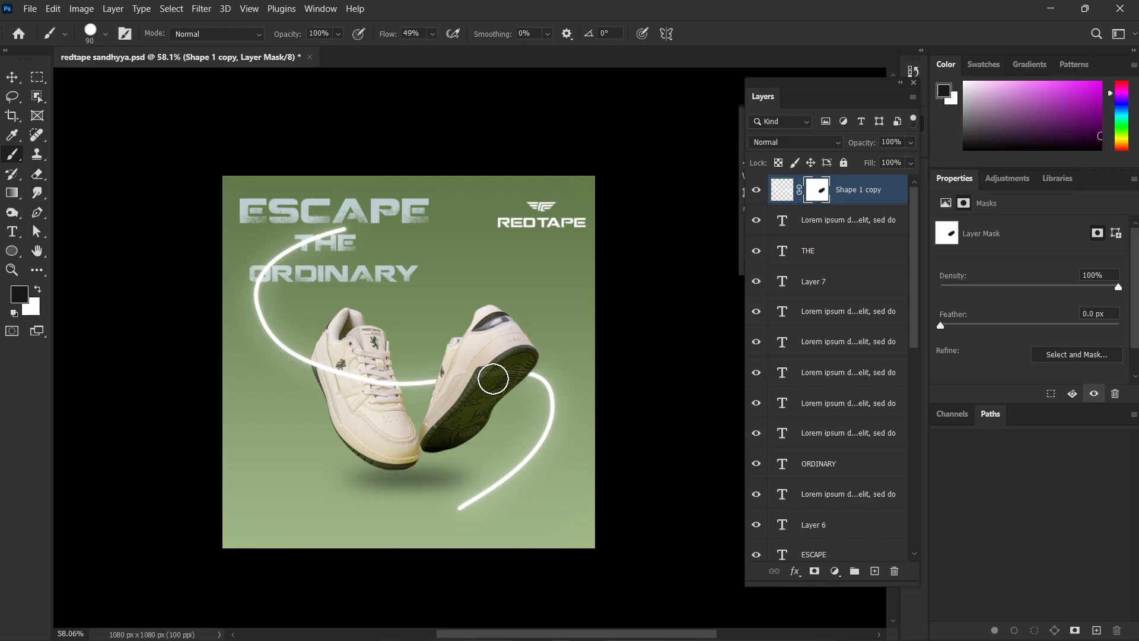
scroll(492, 378, up, 1)
scroll(522, 363, up, 1)
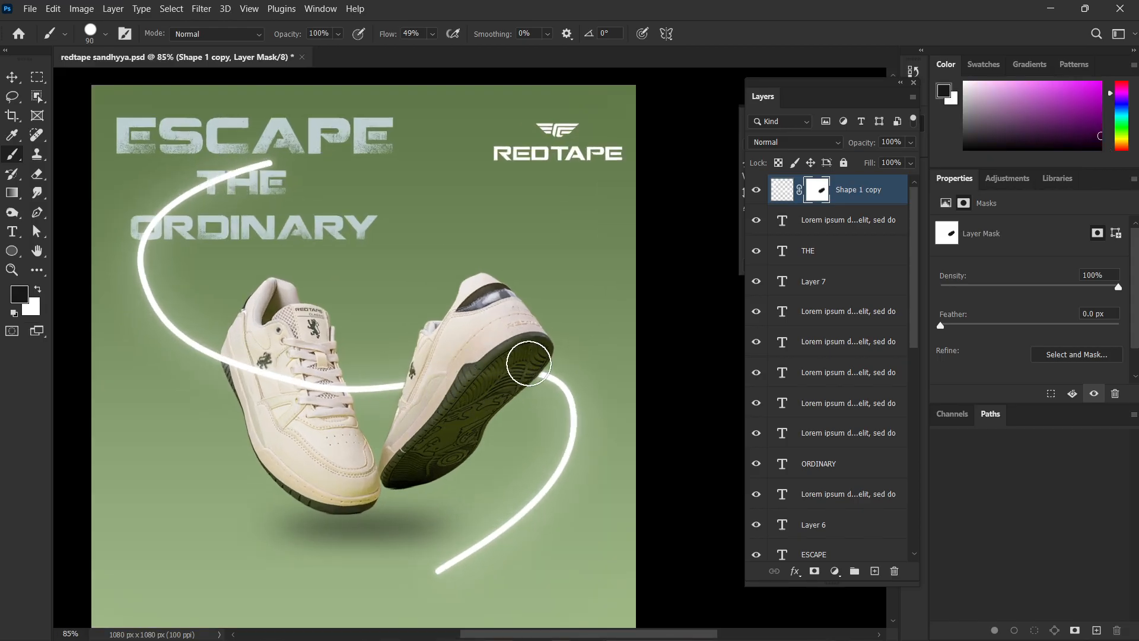
scroll(530, 410, up, 1)
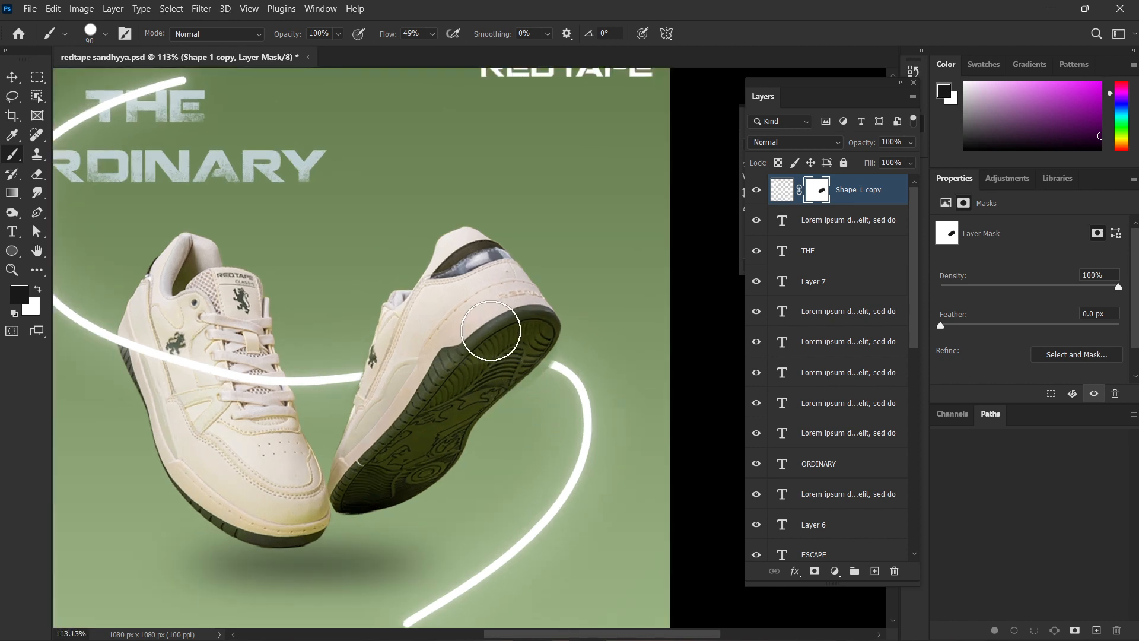
key(ctrl+z)
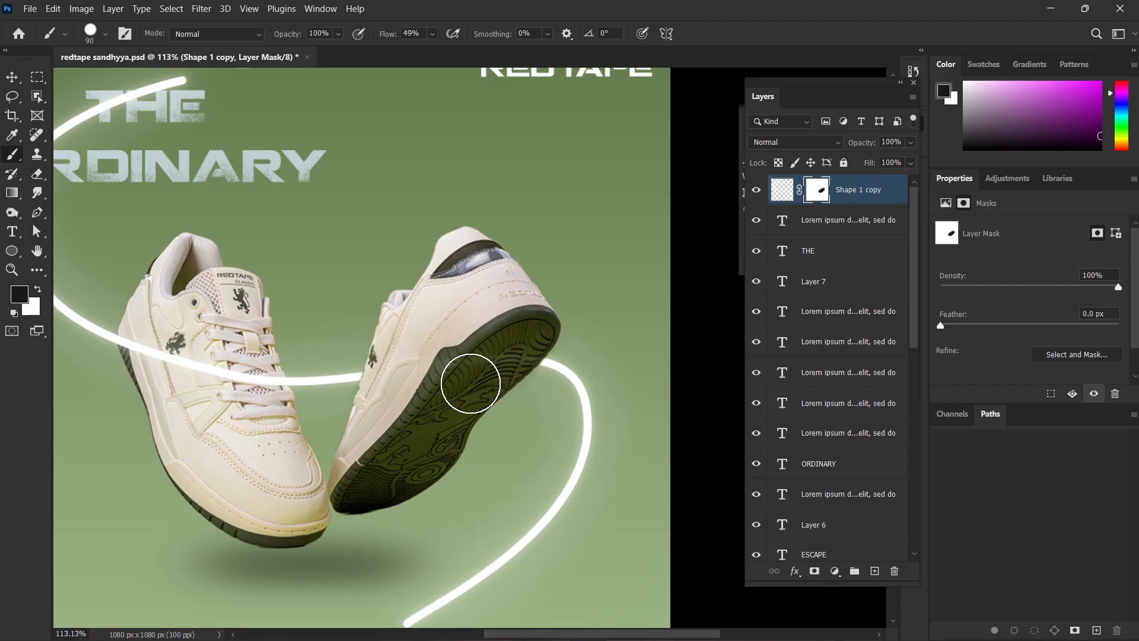
Try painting white on the mask to bring the curve back across the right sneaker, and undo the stroke.
key(x)
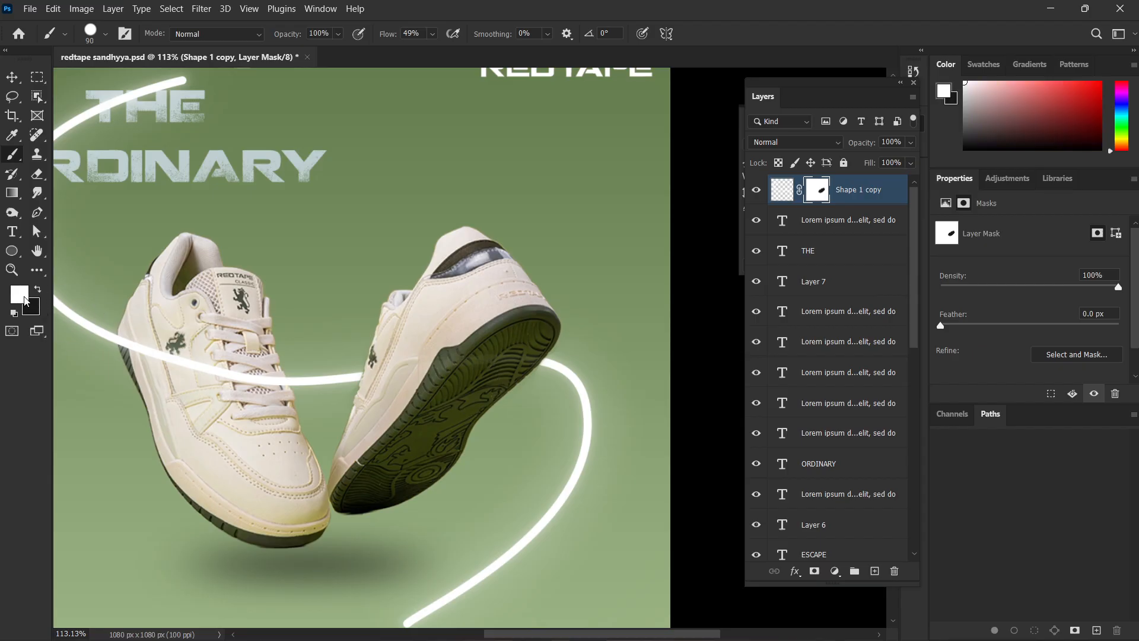
mouse_move(346, 374)
mouse_down()
mouse_move(539, 370)
mouse_move(565, 382)
mouse_up()
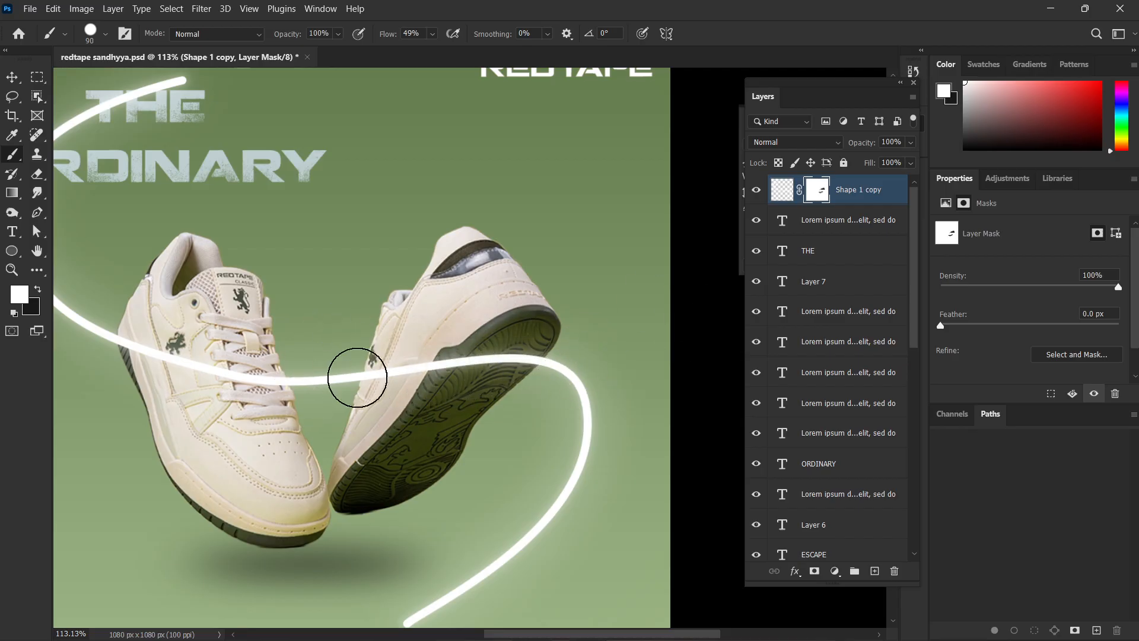
key(ctrl+z)
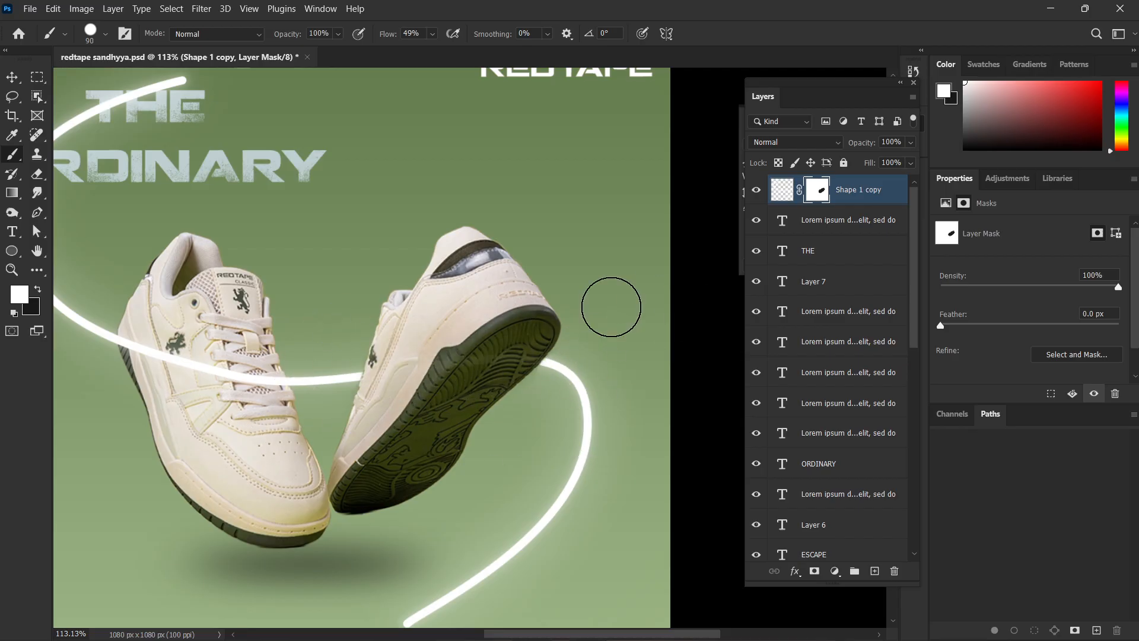
Shrink the brush to 9 px and paint black on the mask where the curve crosses the lower stroke of the O in ORDINARY.
scroll(611, 305, down, 3)
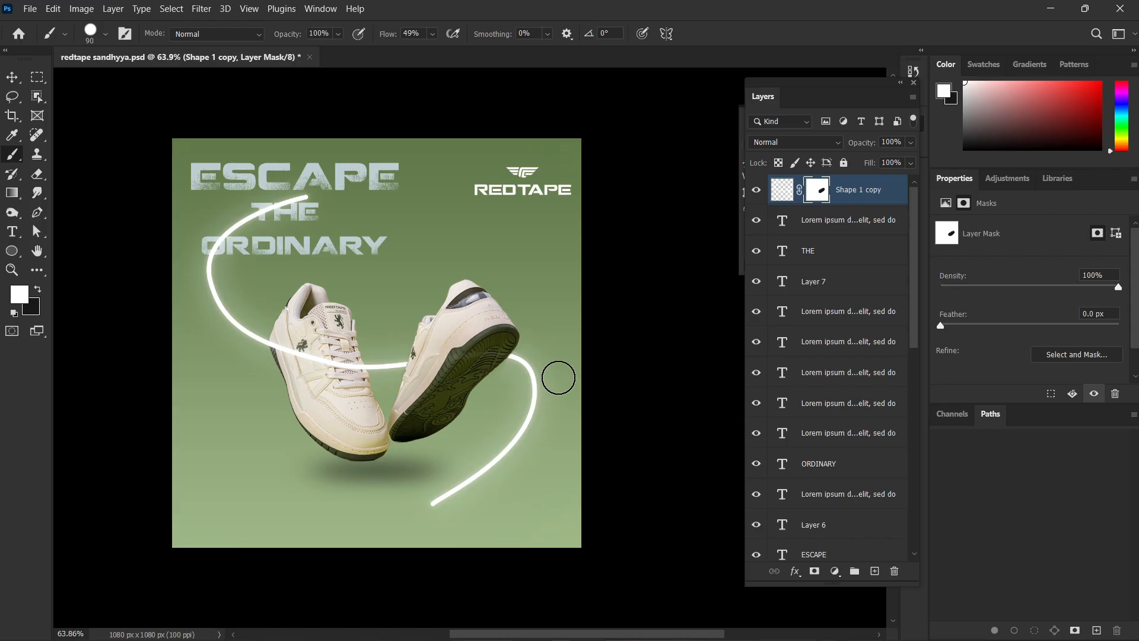
scroll(313, 267, up, 6)
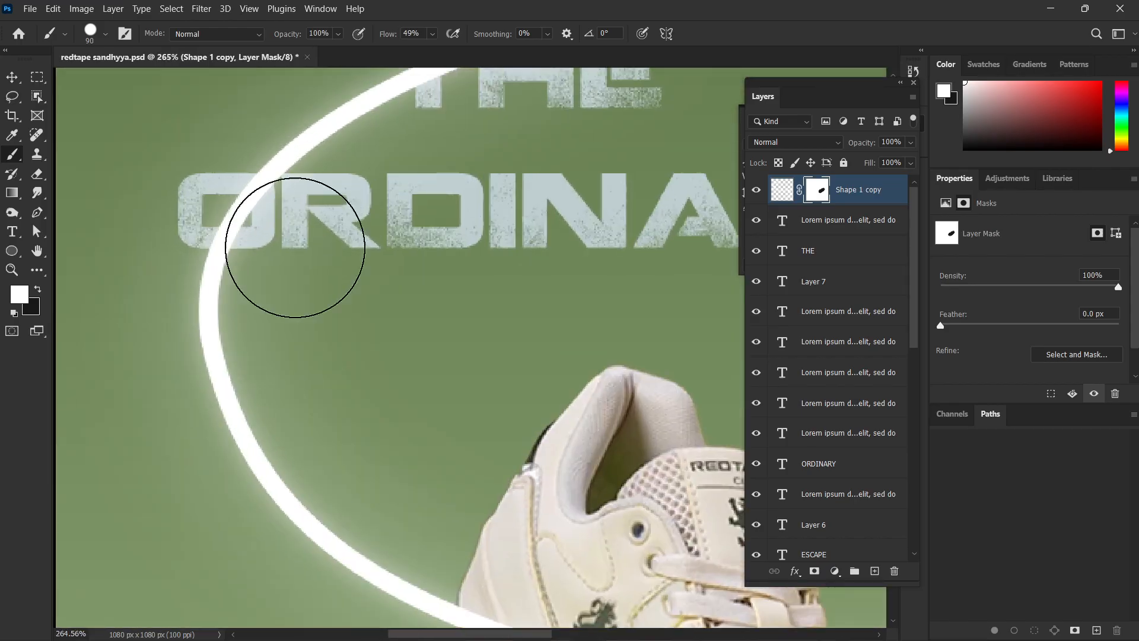
scroll(282, 289, up, 2)
scroll(267, 287, up, 2)
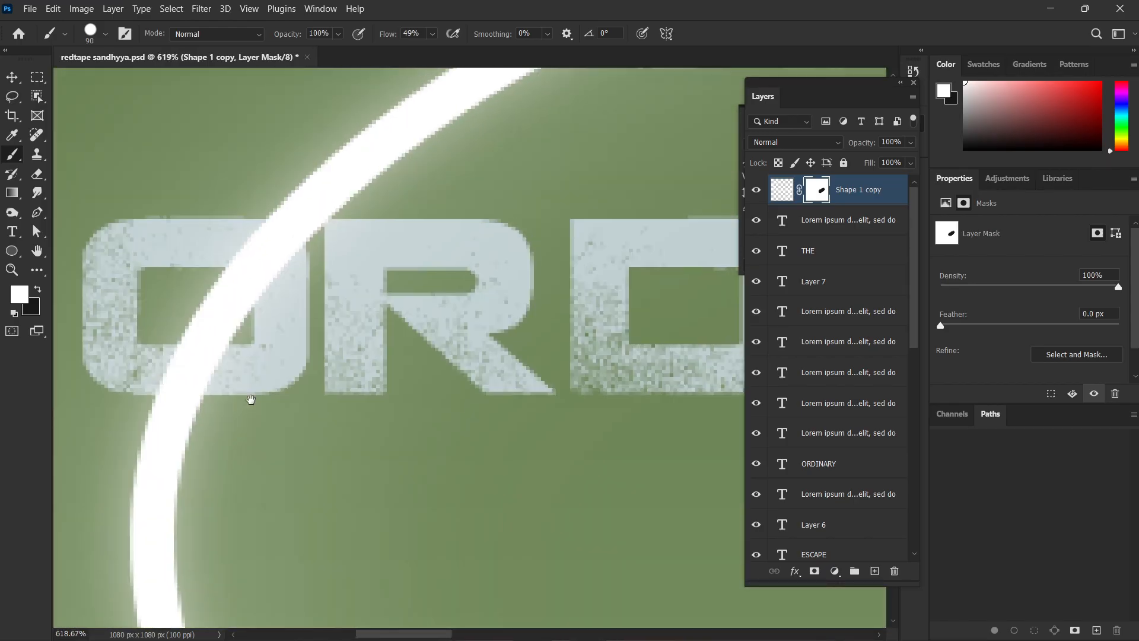
scroll(230, 469, down, 2)
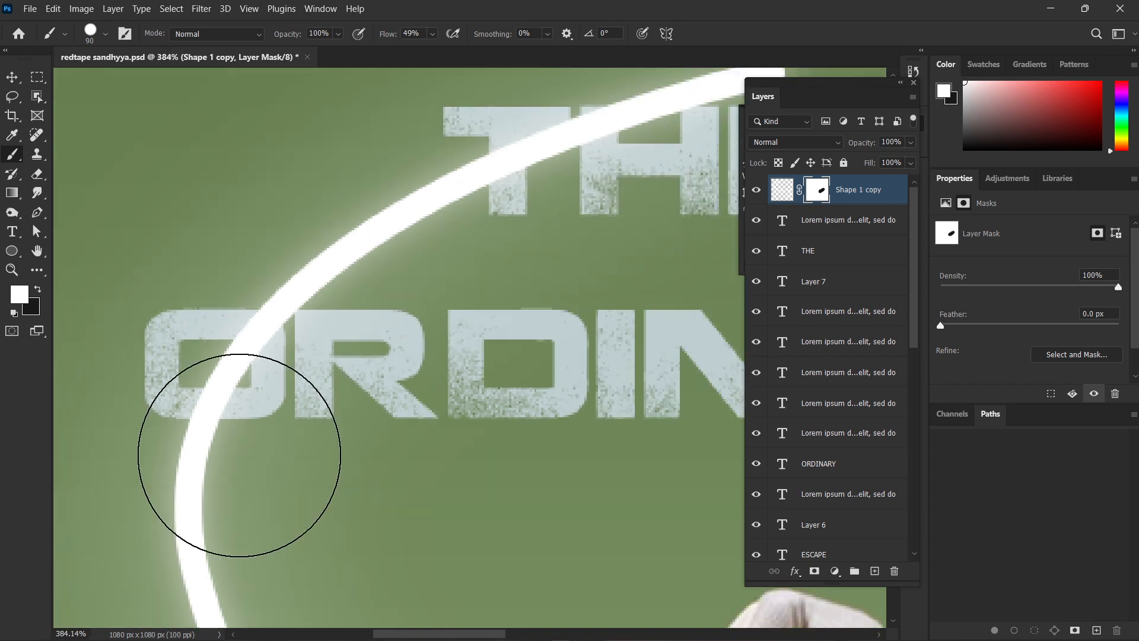
scroll(239, 455, down, 3)
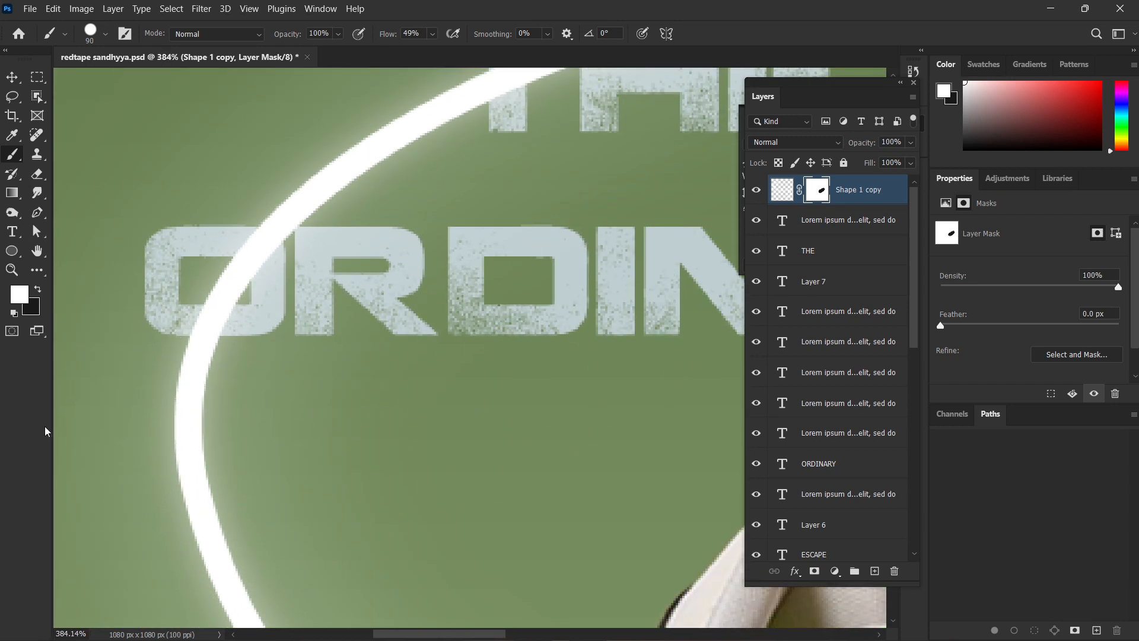
key(bracketleft)
key(bracketleft)
key(bracketleft)
key(bracketleft)
key(bracketleft)
key(bracketleft)
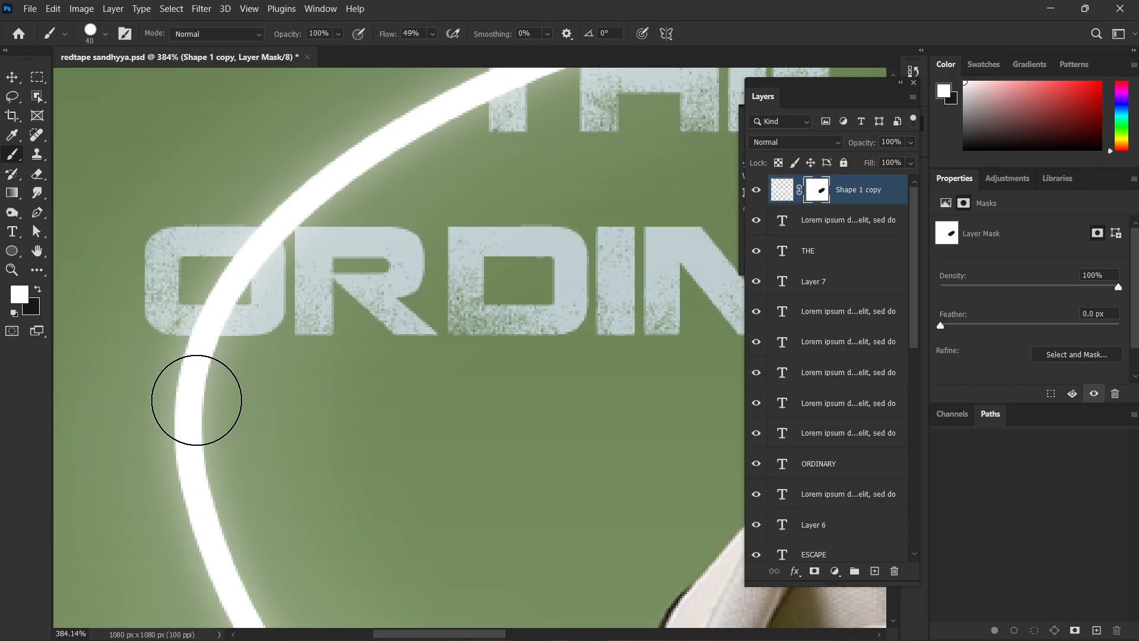
key(x)
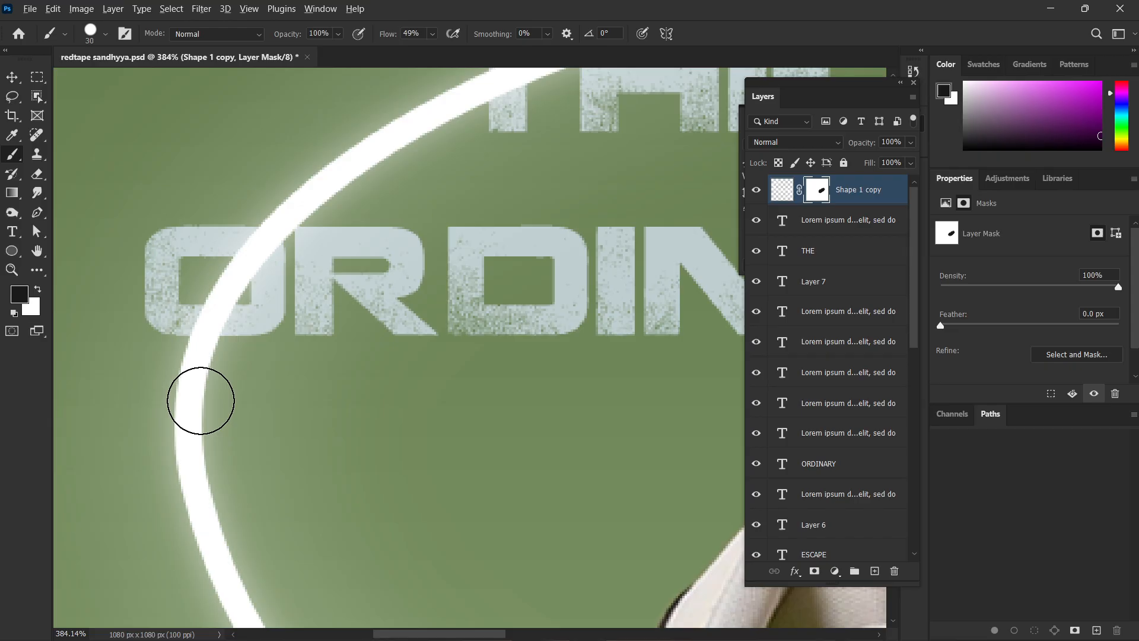
scroll(237, 320, up, 8)
key(bracketleft)
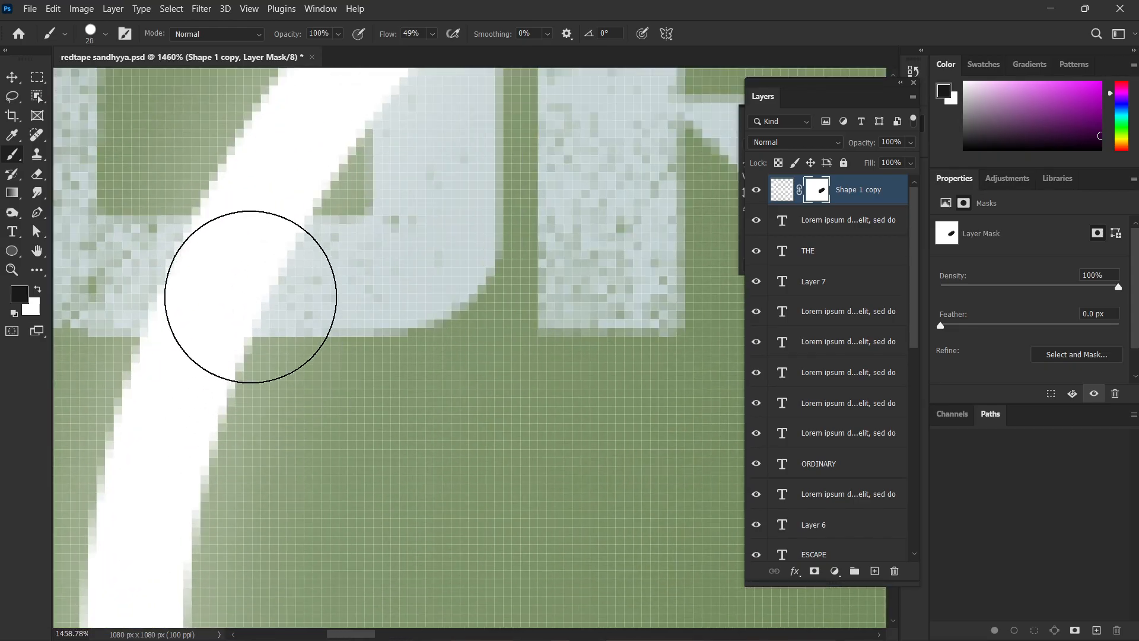
key(bracketleft)
key(bracketleft)
key(bracketleft)
mouse_move(265, 267)
mouse_down()
mouse_move(119, 288)
mouse_move(202, 255)
mouse_move(185, 261)
mouse_move(297, 267)
mouse_move(209, 321)
mouse_move(368, 289)
mouse_move(212, 305)
mouse_up()
scroll(237, 324, down, 5)
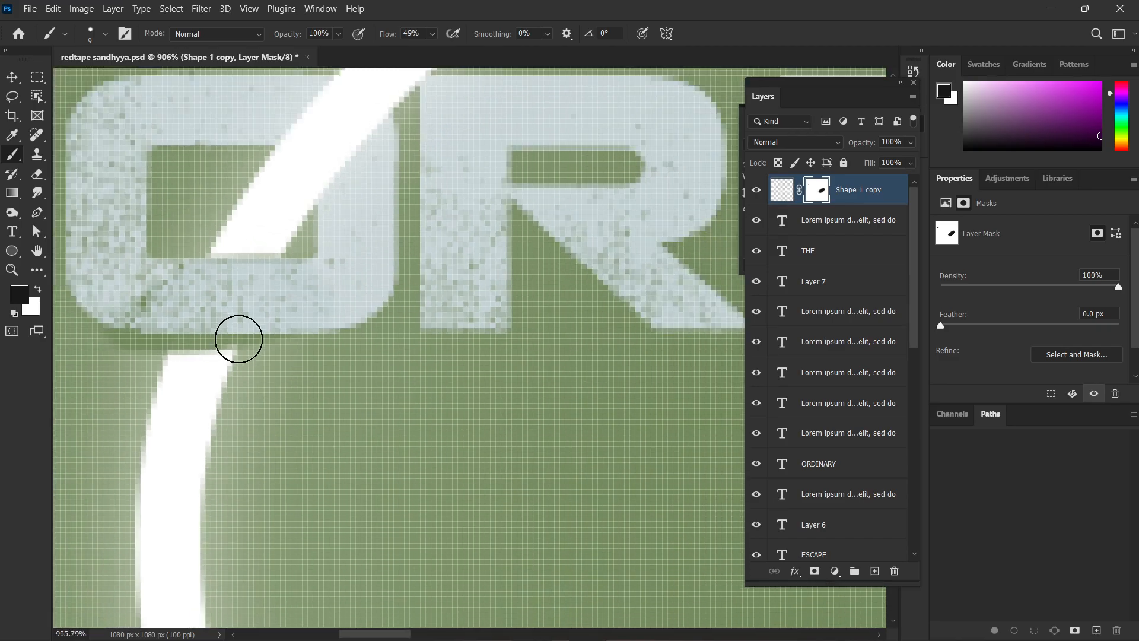
Refine the mask along the O's lower edge, restoring the curve below it with white and trimming the overlap with black.
key(x)
mouse_move(178, 372)
mouse_down()
mouse_move(254, 369)
mouse_move(135, 341)
mouse_up()
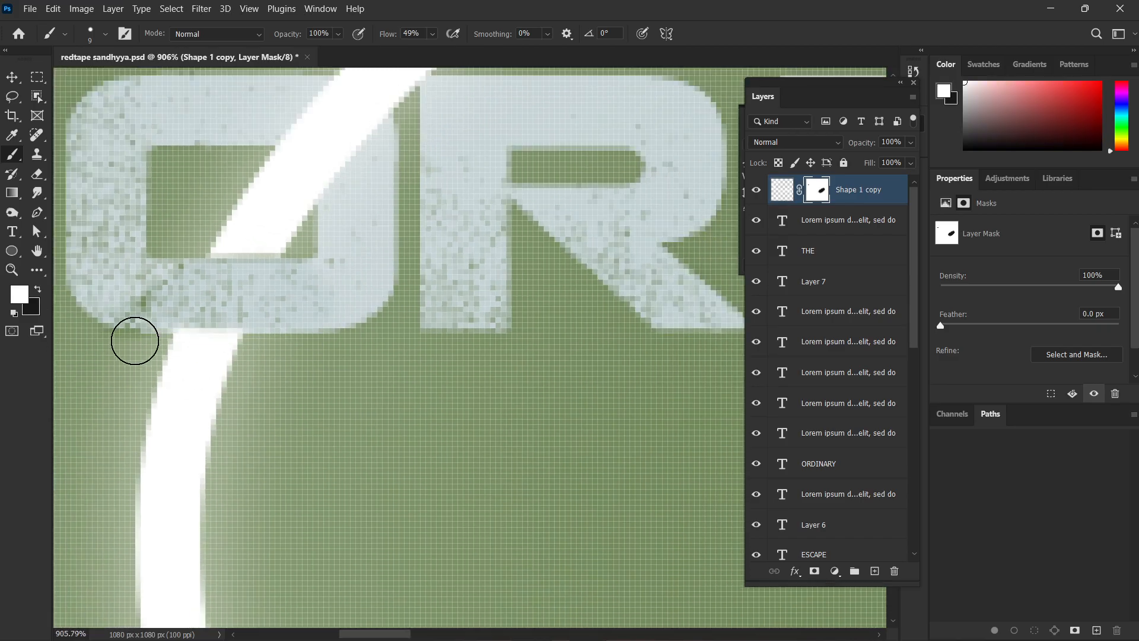
key(x)
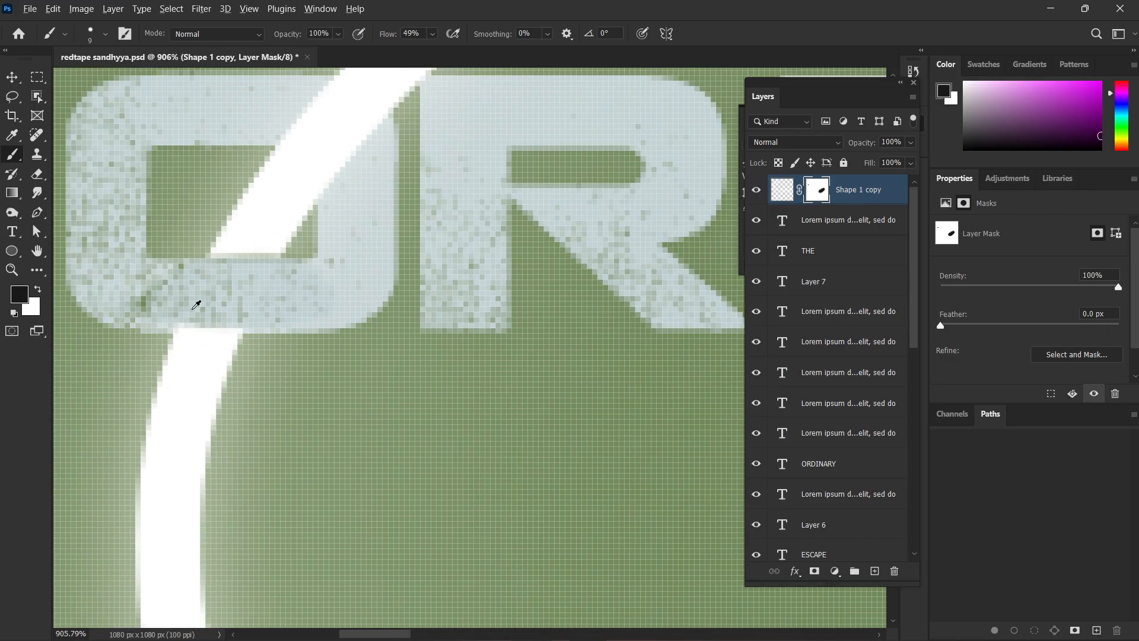
scroll(196, 305, up, 5)
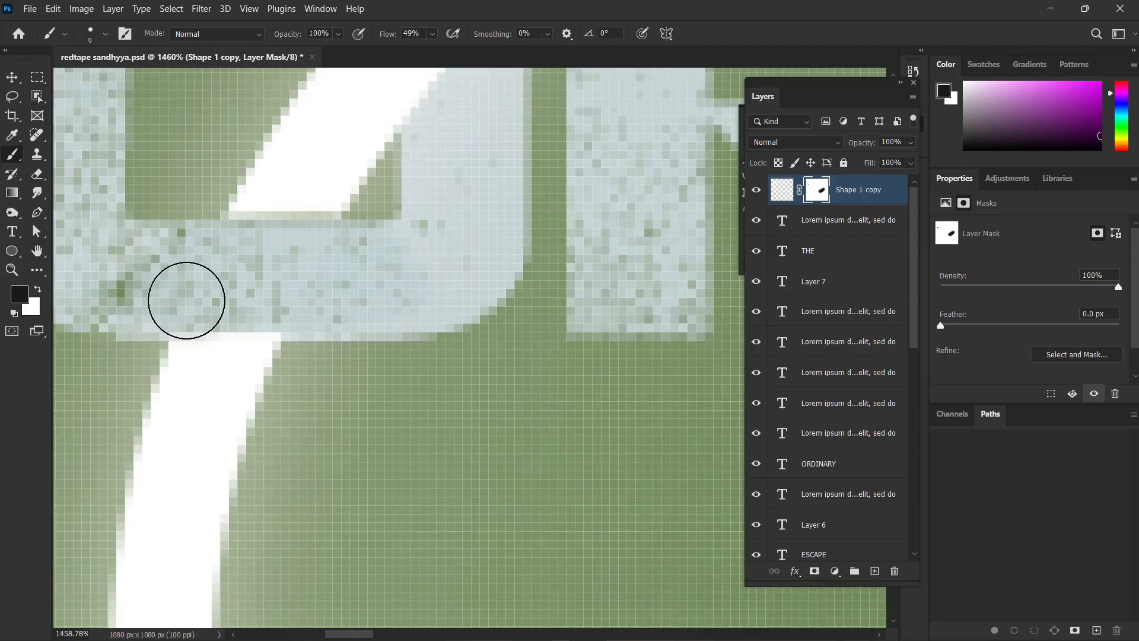
drag(186, 308, 284, 305)
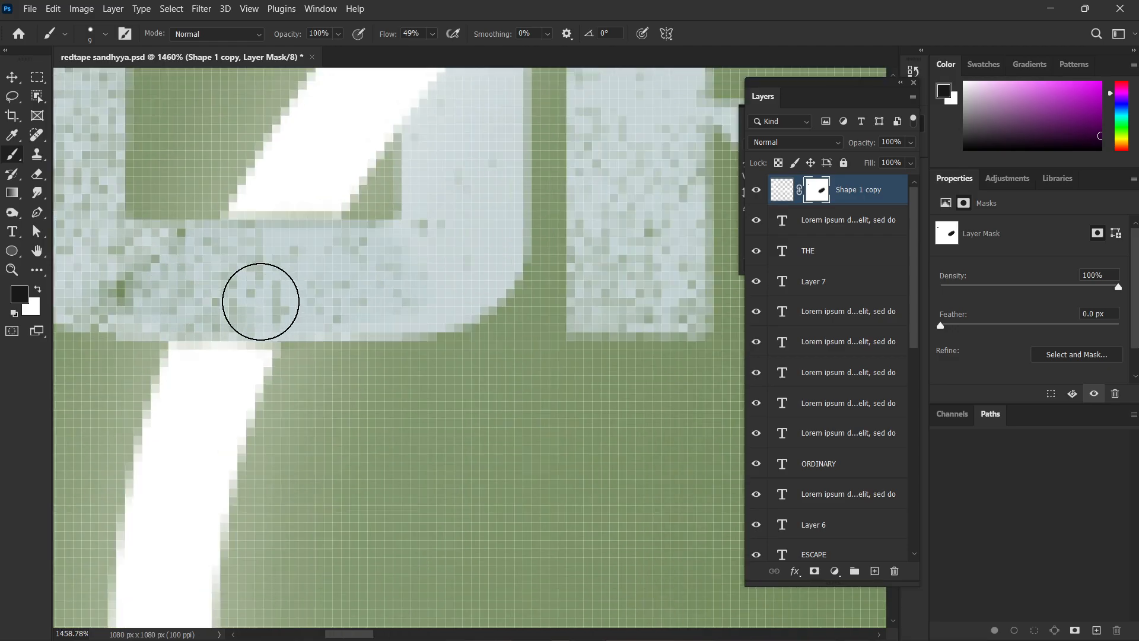
scroll(226, 315, down, 8)
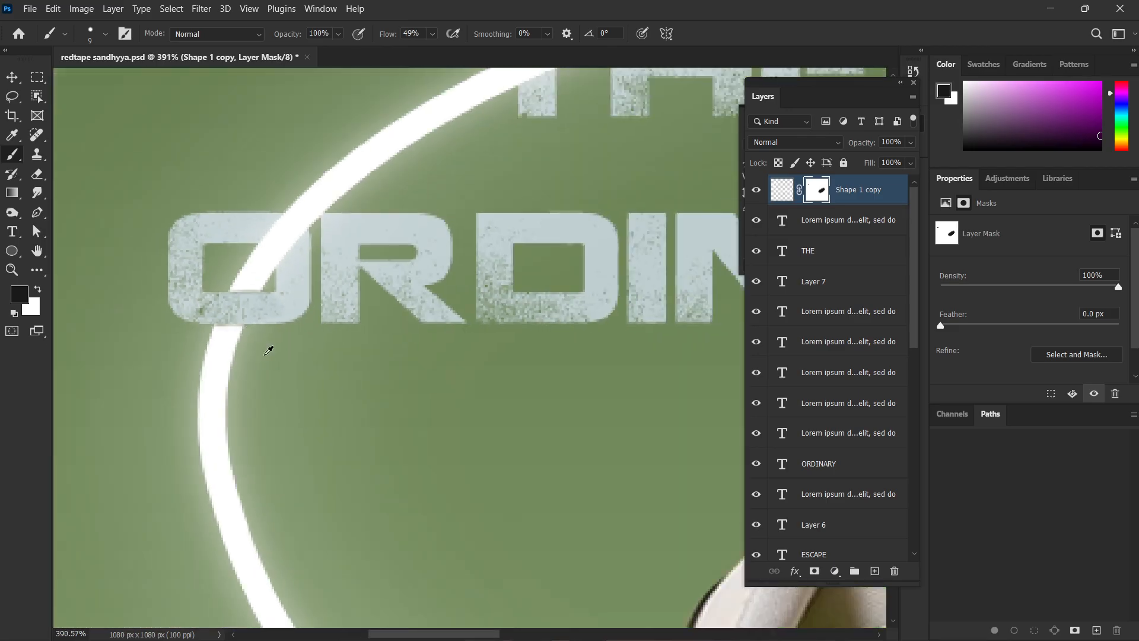
scroll(268, 351, down, 4)
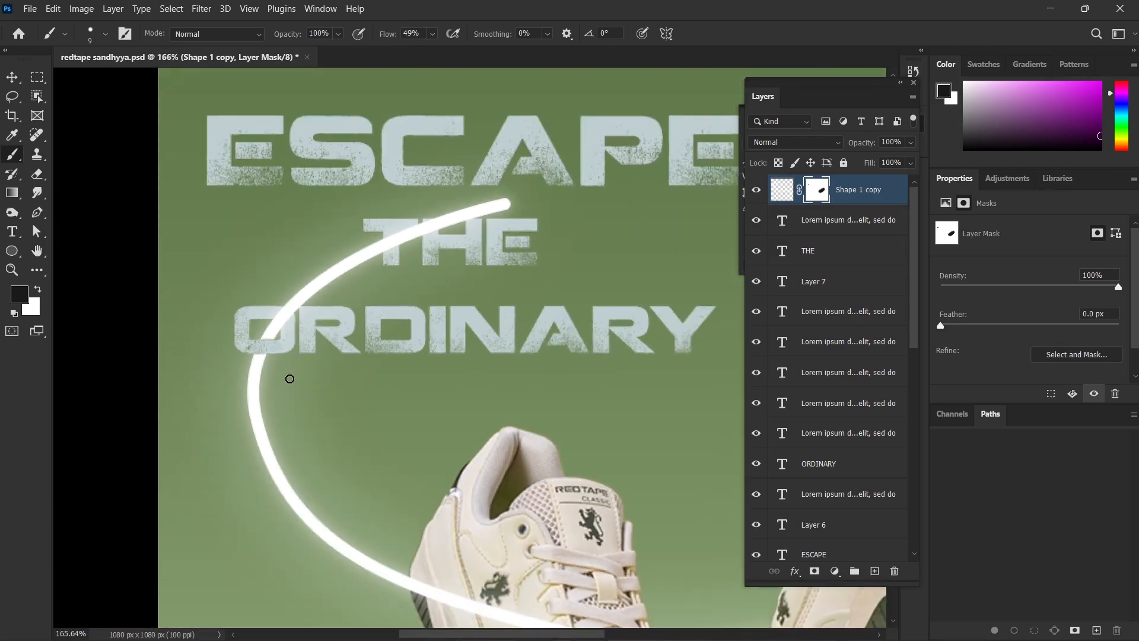
Paint black on the curve's mask over the stem of the T in THE so the letter sits in front of the curve.
scroll(285, 378, down, 1)
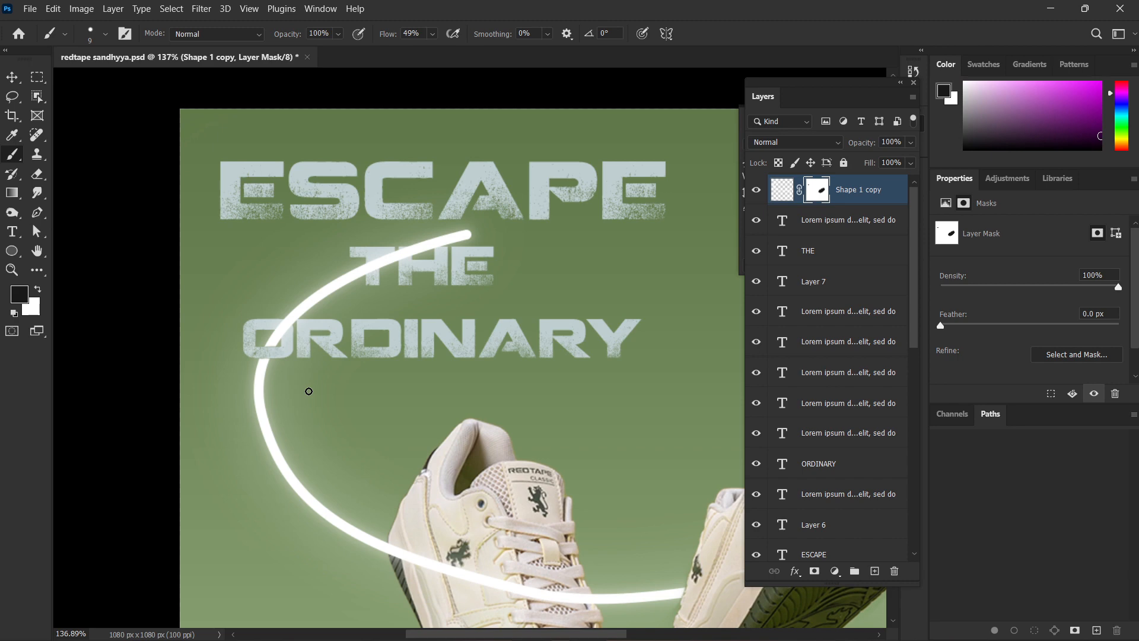
scroll(386, 273, up, 5)
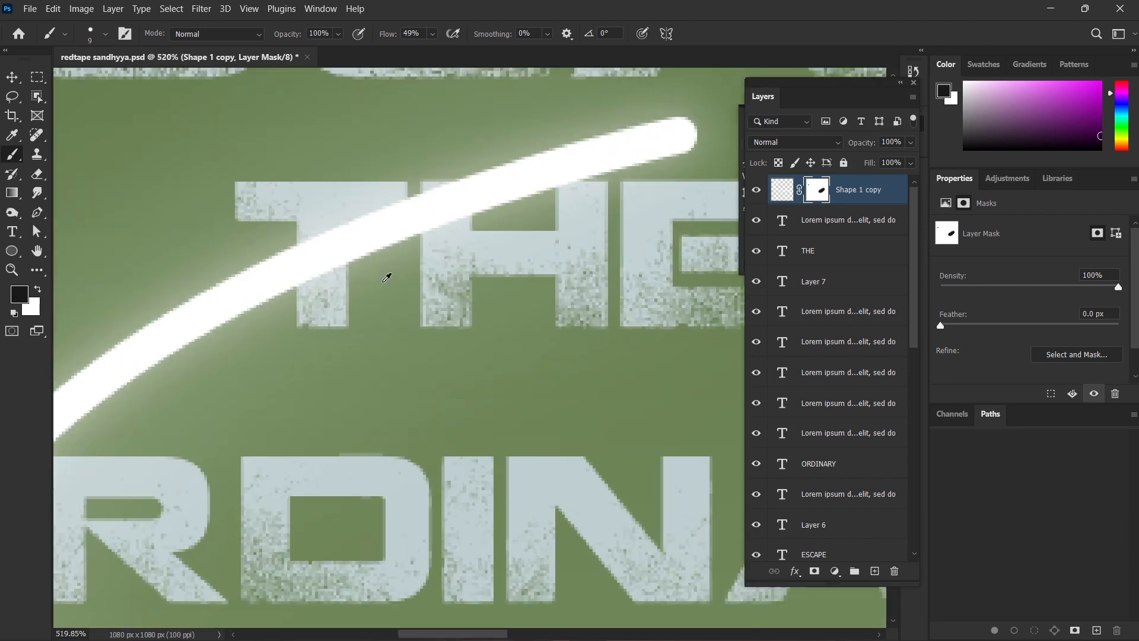
scroll(389, 244, up, 2)
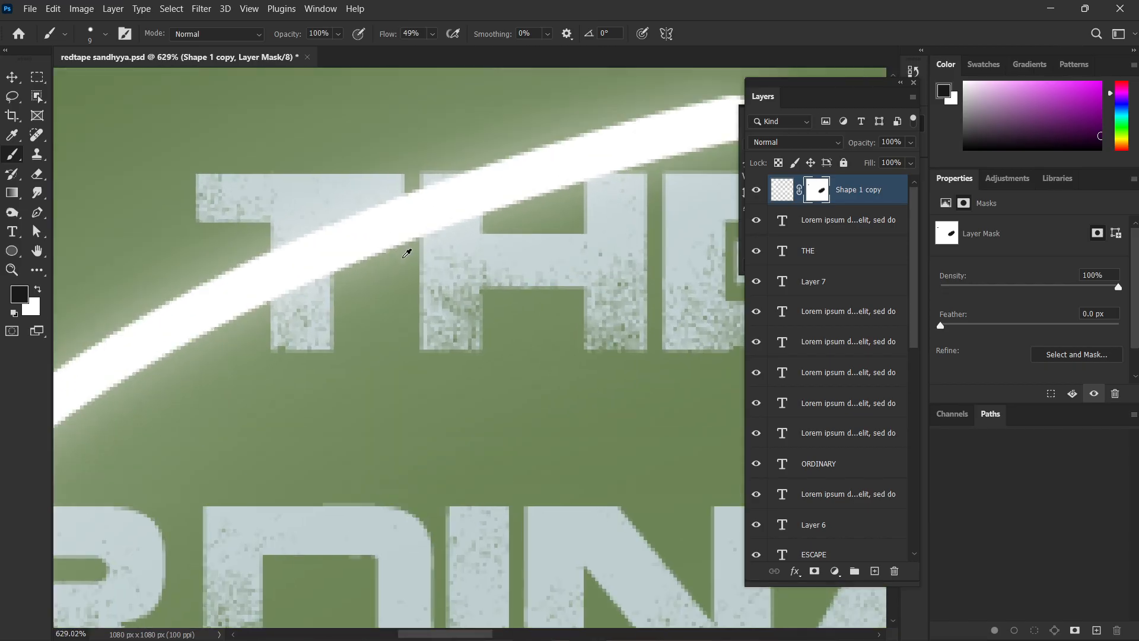
scroll(382, 263, up, 3)
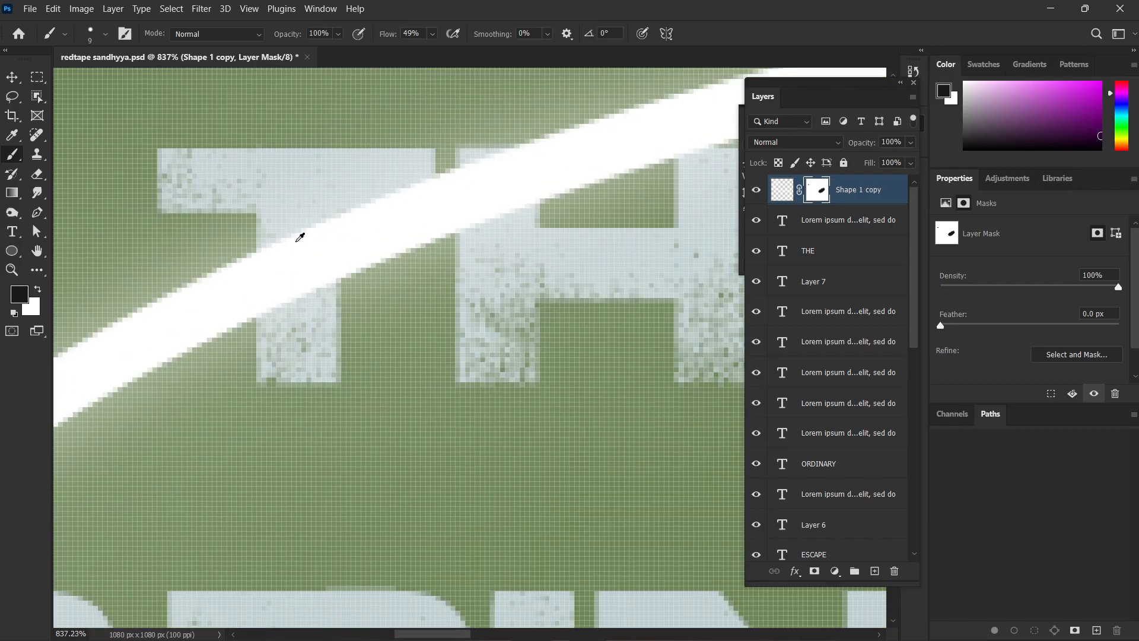
drag(279, 202, 280, 371)
drag(301, 186, 305, 356)
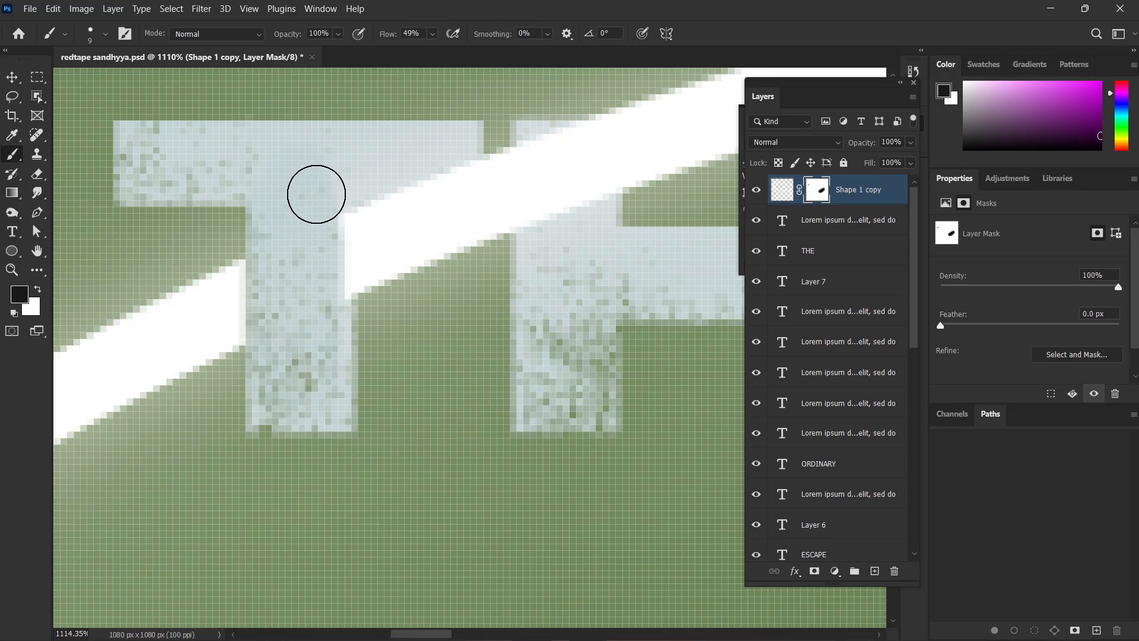
mouse_move(313, 191)
mouse_down()
mouse_move(326, 244)
mouse_move(322, 325)
mouse_up()
scroll(300, 323, down, 5)
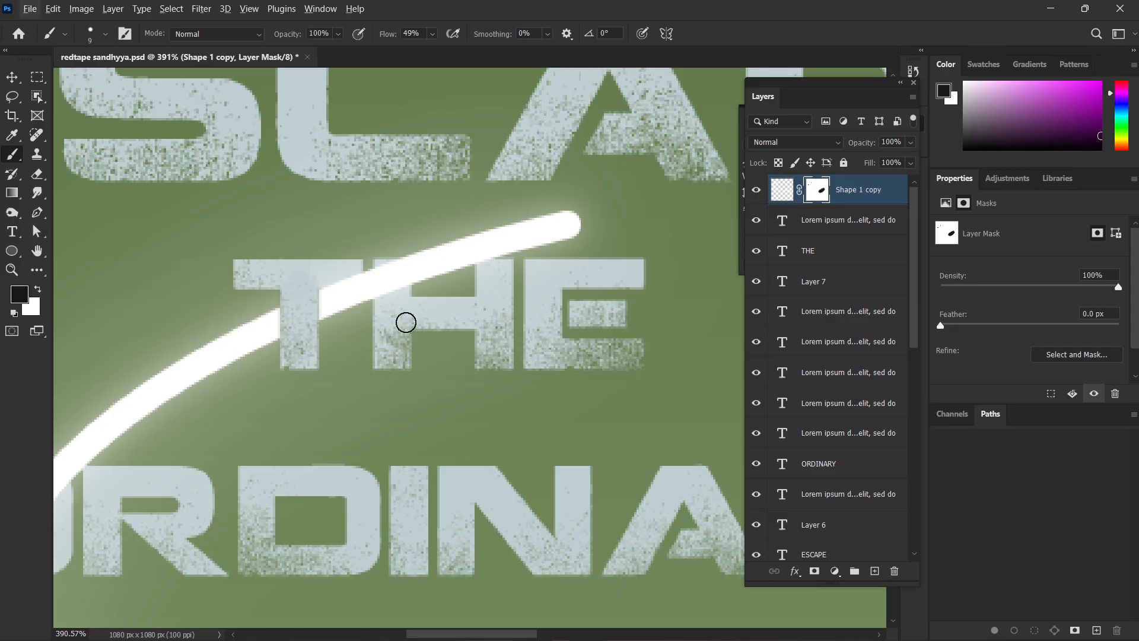
scroll(408, 325, down, 5)
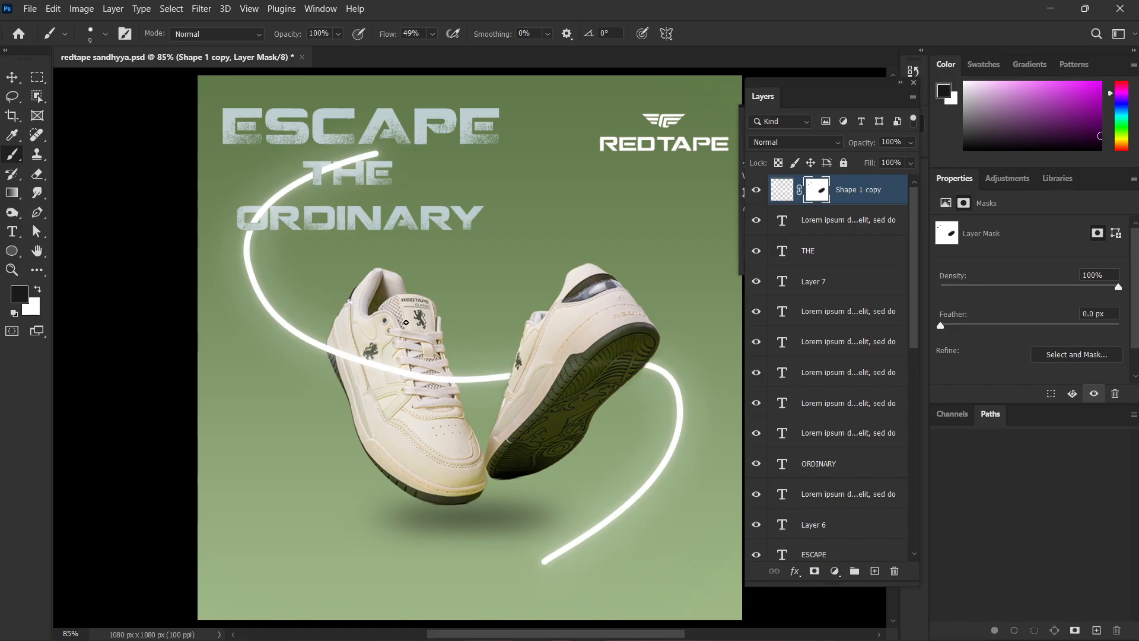
scroll(439, 321, down, 3)
Try deleting the glowing curve together with the sneakers, and undo the deletion.
key(v)
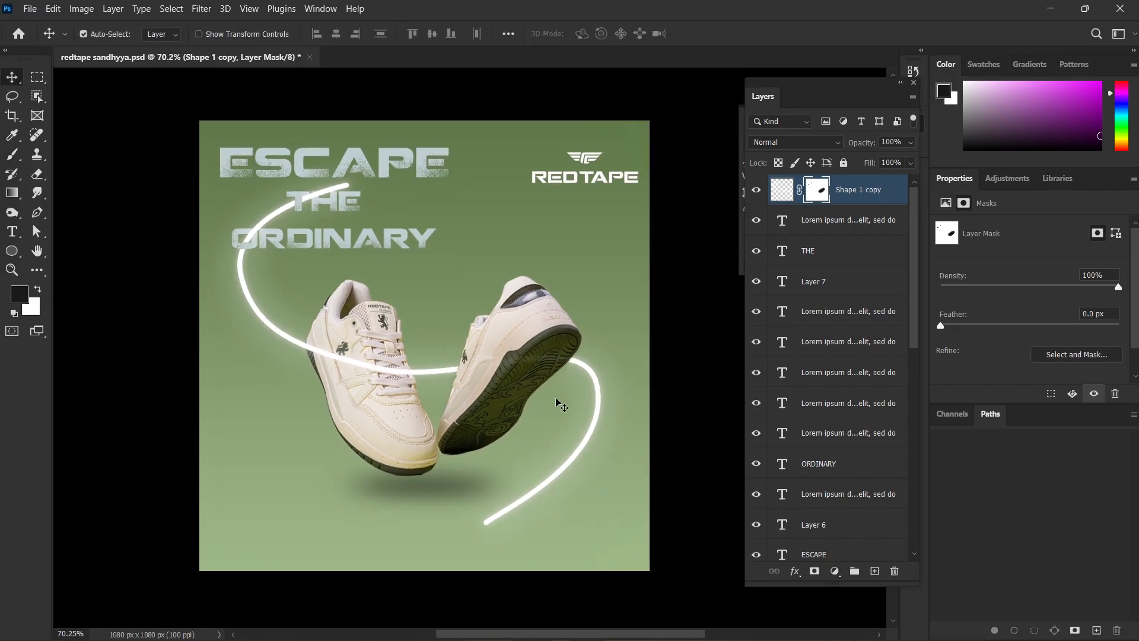
click(550, 481)
key(Delete)
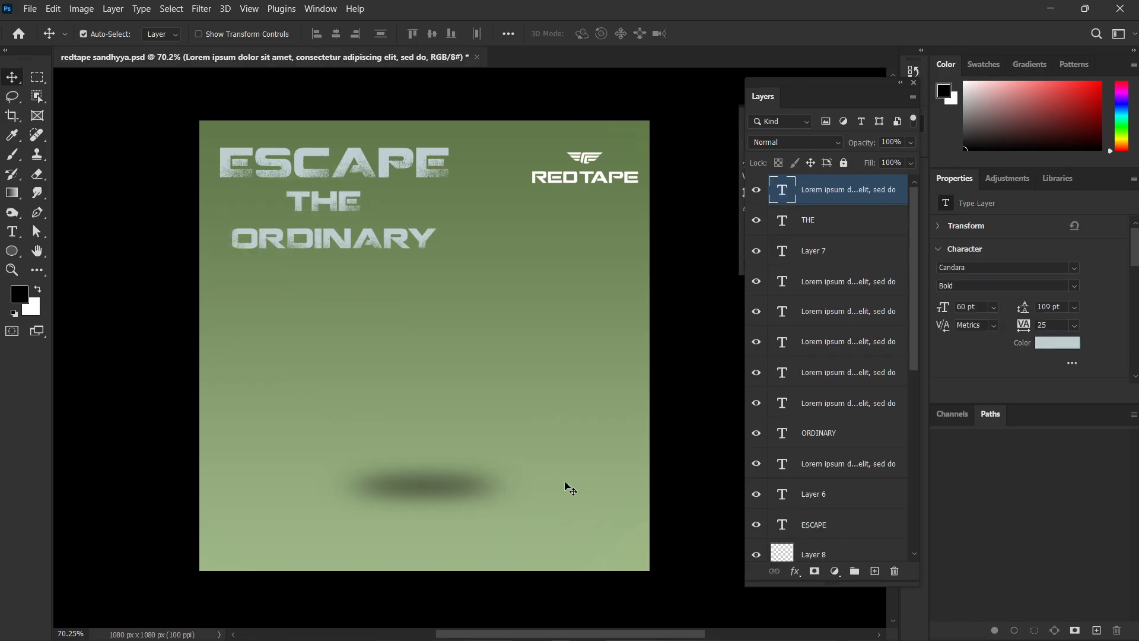
key(ctrl)
key(ctrl+z)
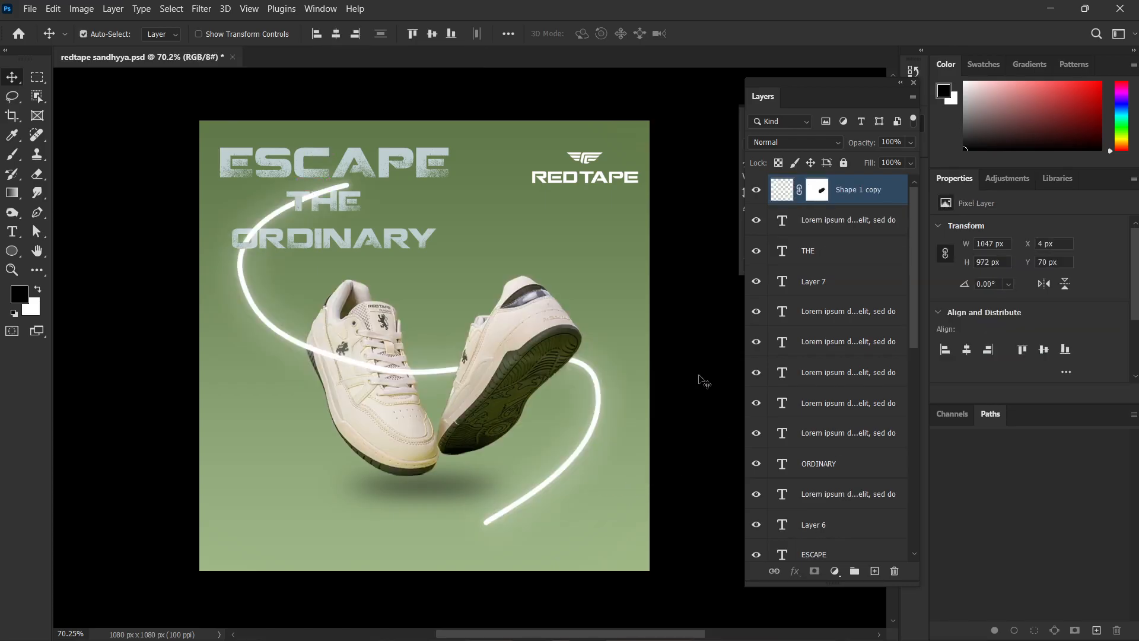
Delete only the glowing curve layer, Shape 1 copy, from the poster and leave no layer selected.
scroll(665, 428, down, 1)
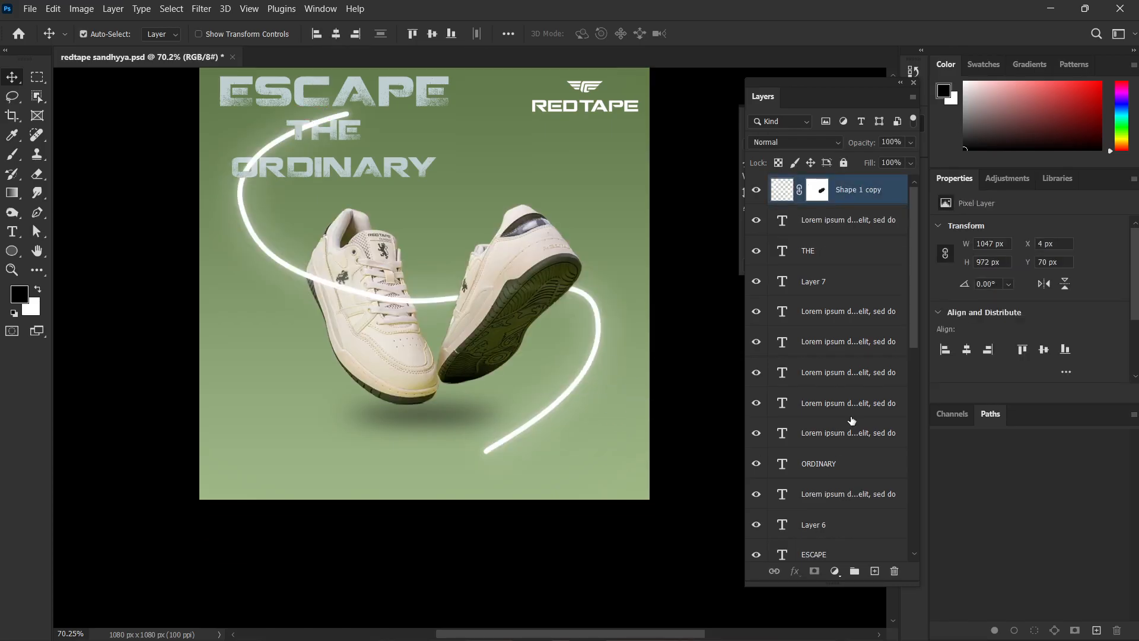
scroll(850, 418, down, 6)
scroll(817, 373, up, 2)
ctrl+click(846, 436)
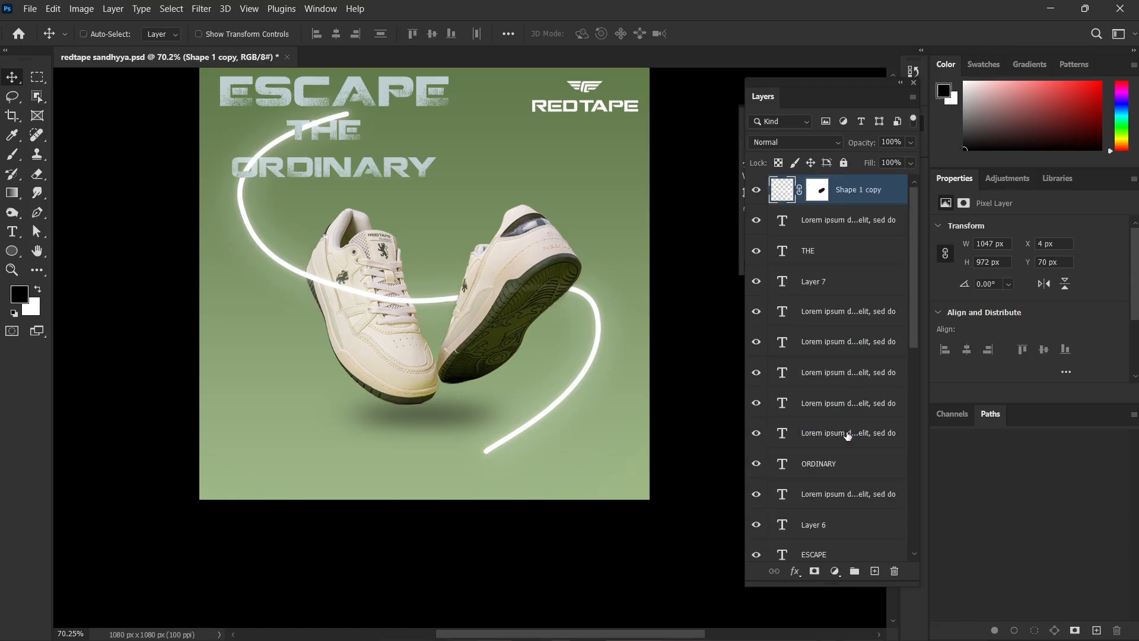
key(Delete)
scroll(650, 397, up, 1)
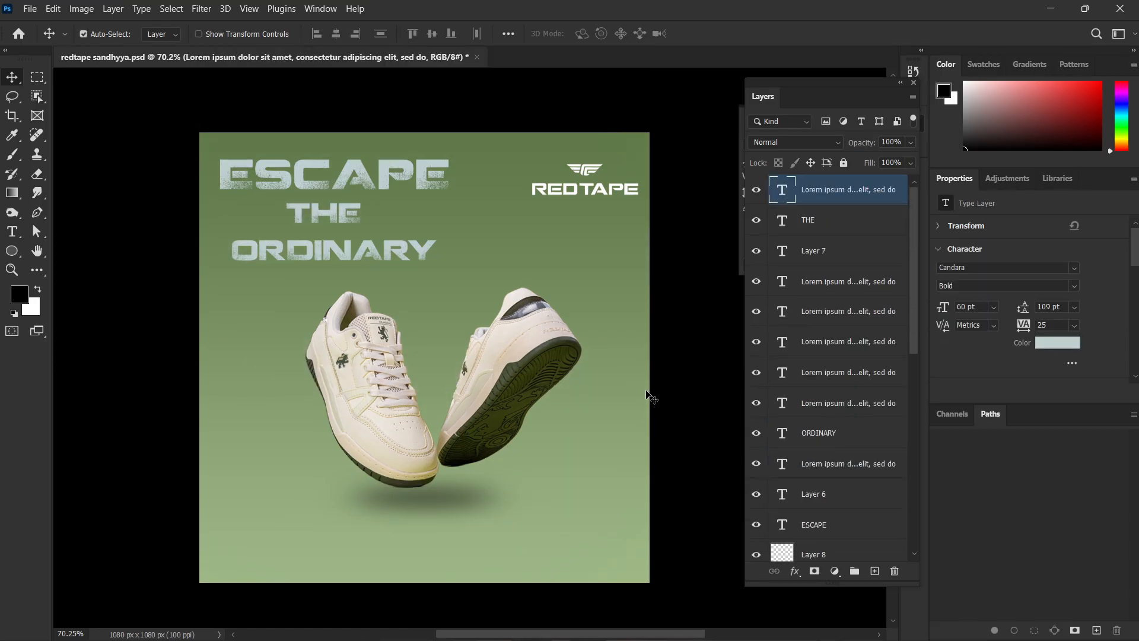
click(681, 369)
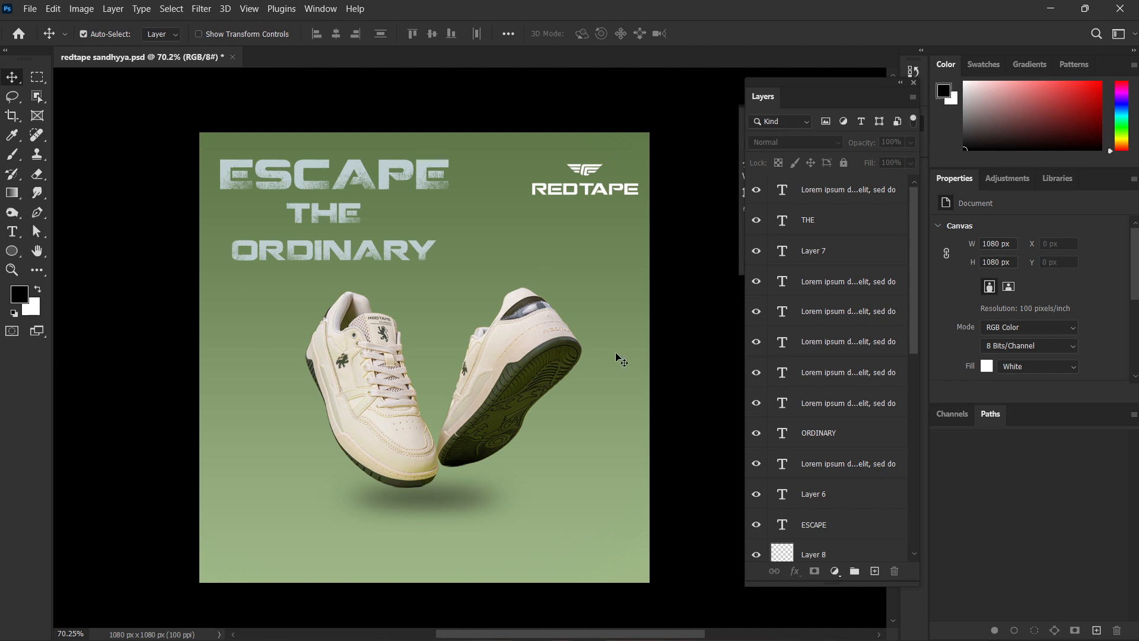
Delete the ESCAPE THE ORDINARY headline layers and move the sneakers and their shadow up on the poster.
drag(151, 116, 335, 258)
key(Delete)
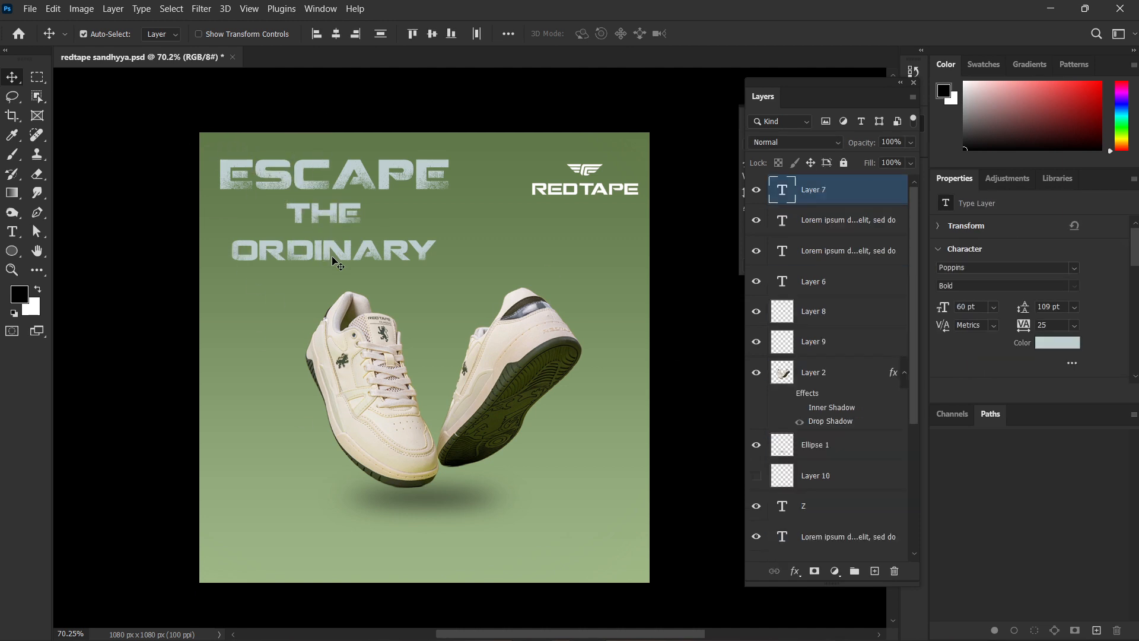
drag(655, 314, 339, 557)
drag(472, 436, 475, 389)
click(550, 439)
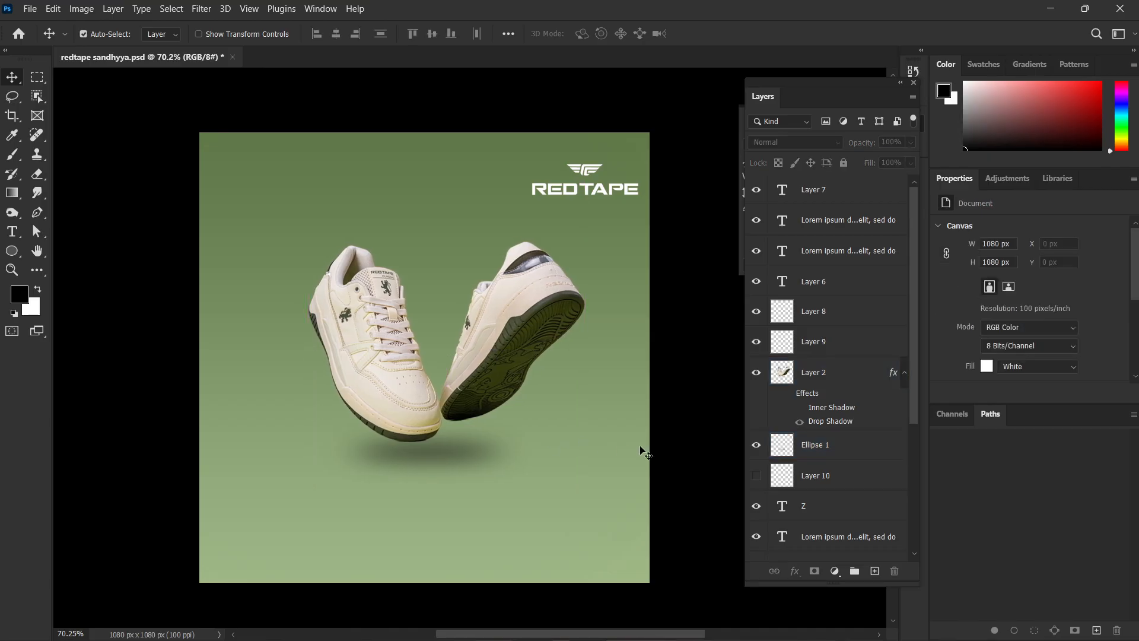
scroll(617, 421, right, 2)
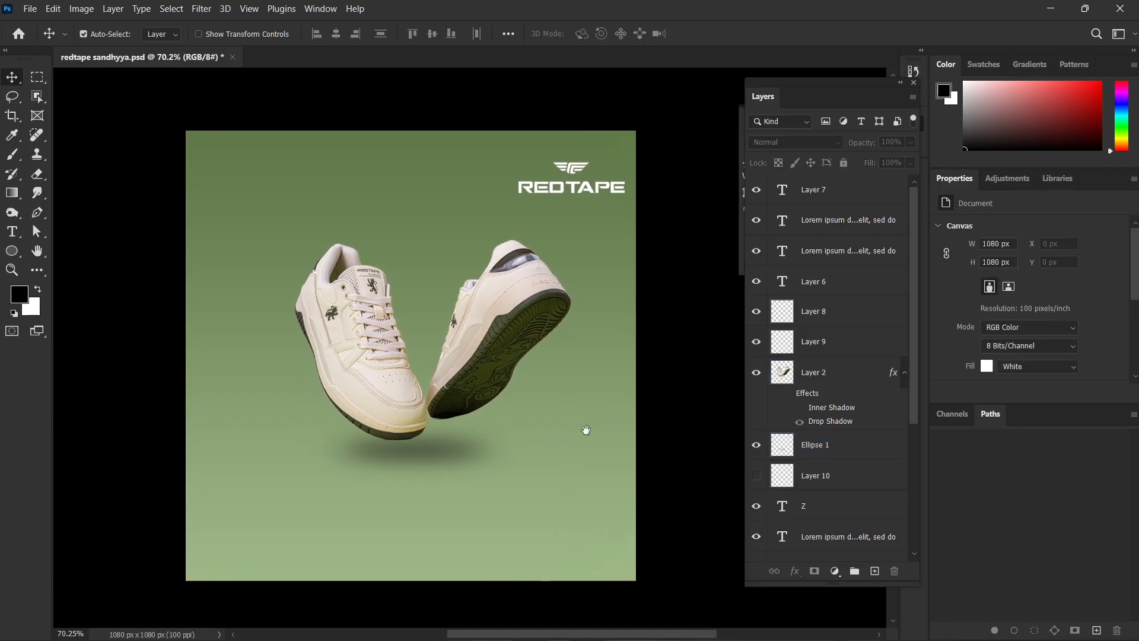
click(490, 359)
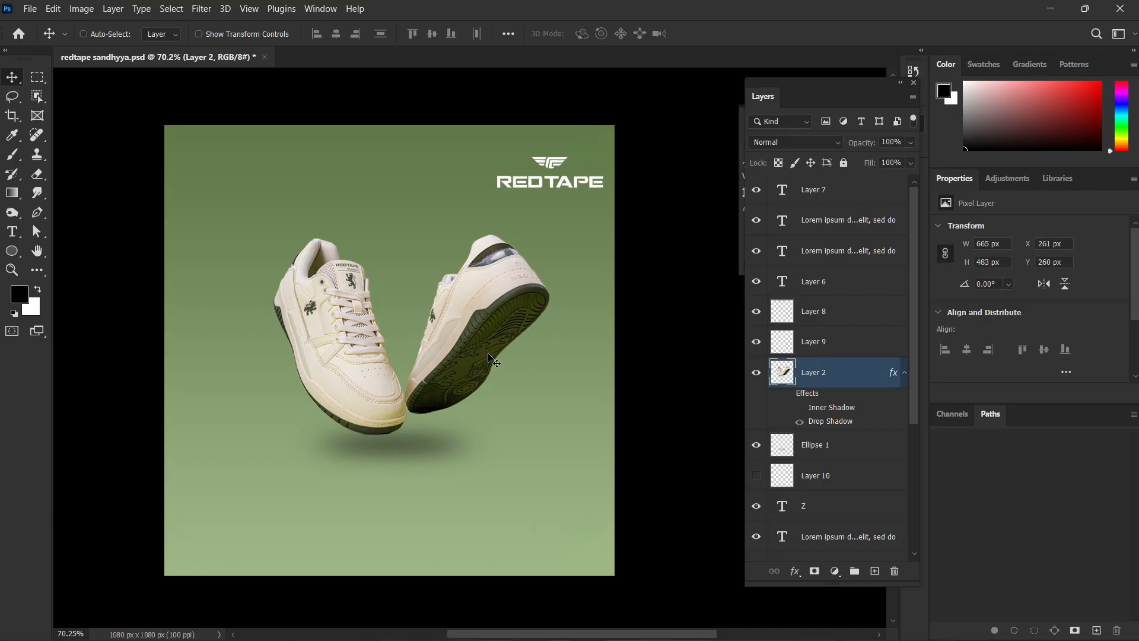
key(ctrl+t)
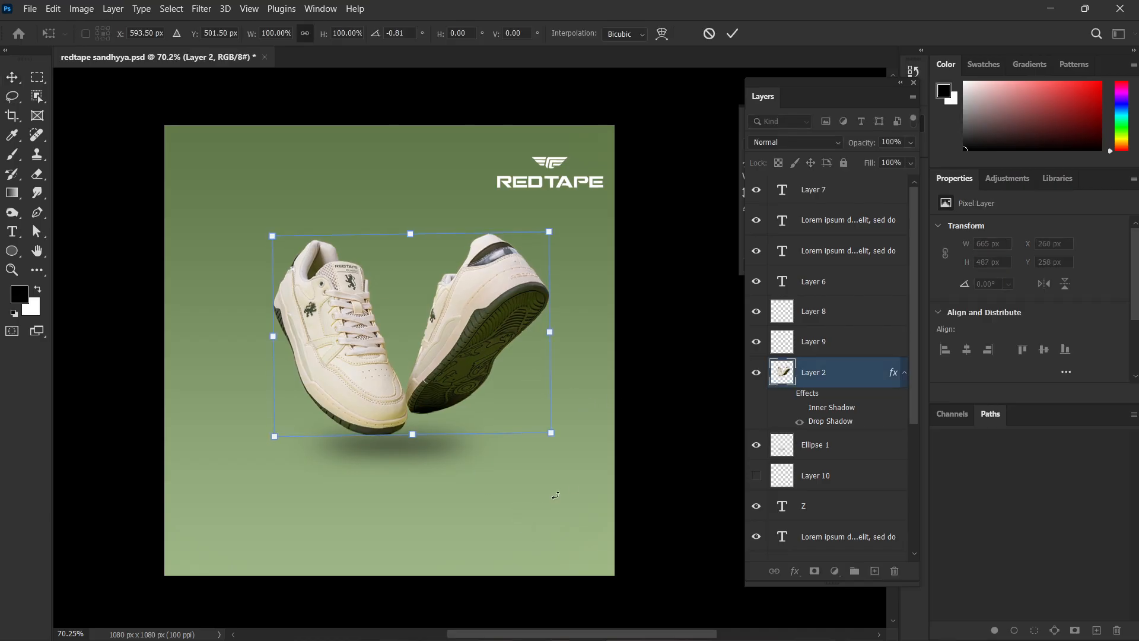
key(Escape)
Enlarge the sneakers and shadow together to about 795 × 704 px, and move the Redtape logo to the bottom centre of the poster.
drag(526, 557, 267, 321)
key(ctrl+t)
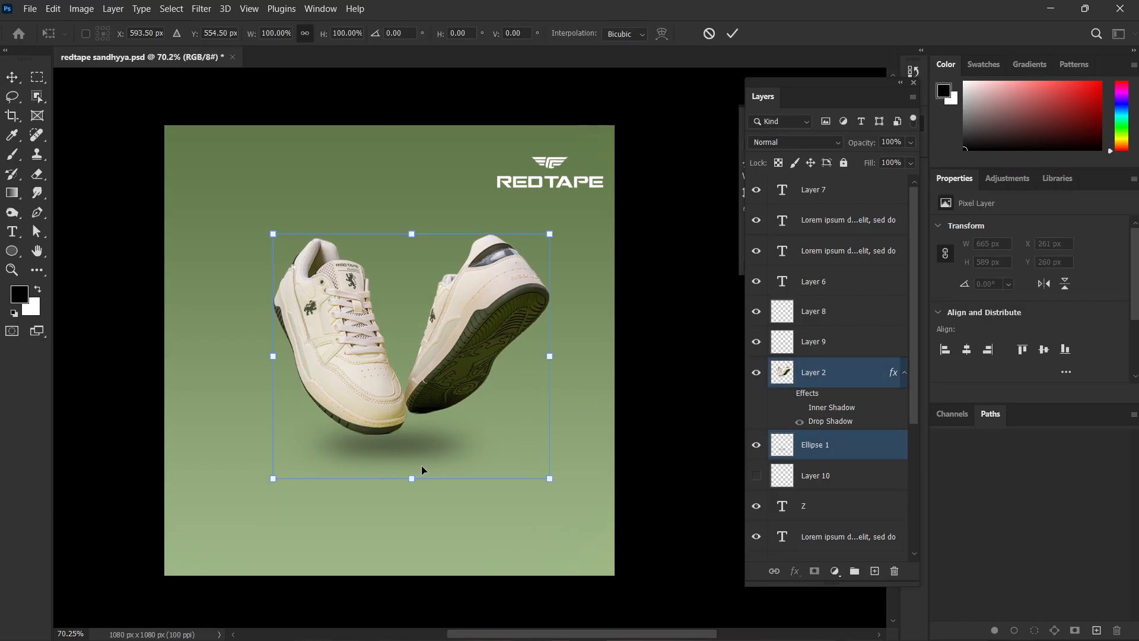
drag(419, 478, 422, 527)
drag(437, 385, 437, 387)
key(Return)
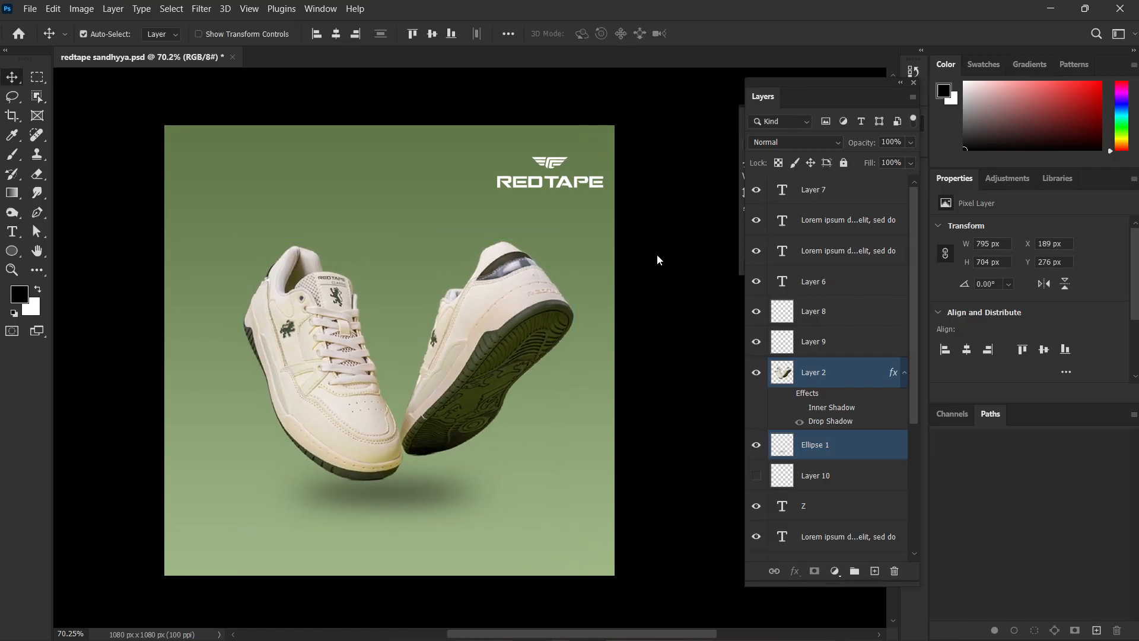
drag(557, 159, 400, 520)
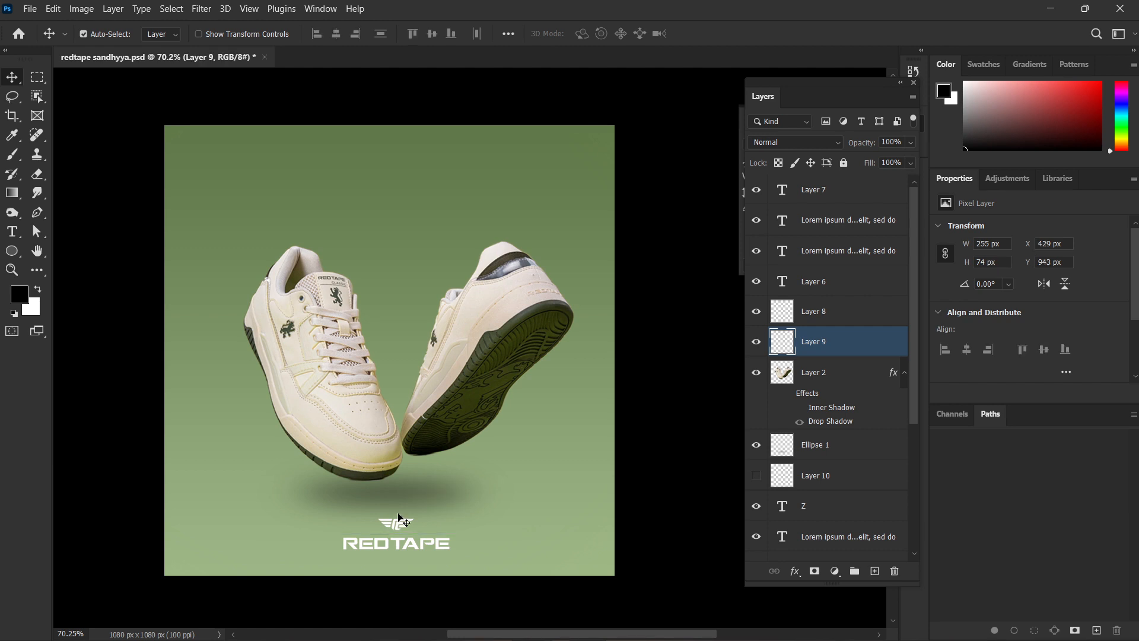
scroll(195, 283, up, 2)
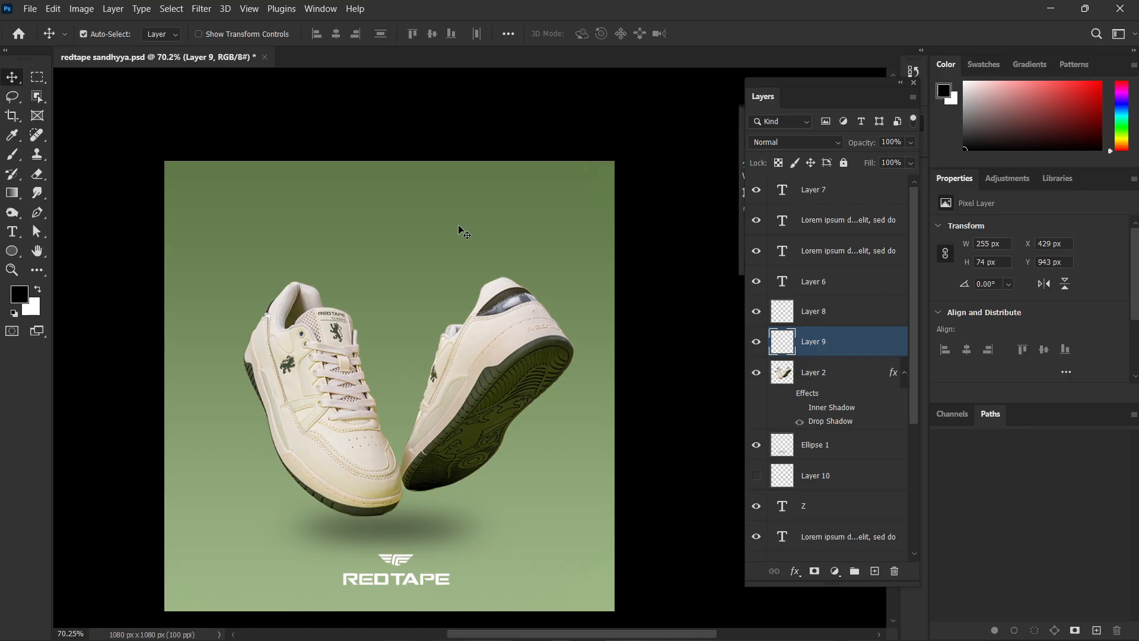
key(t)
click(391, 218)
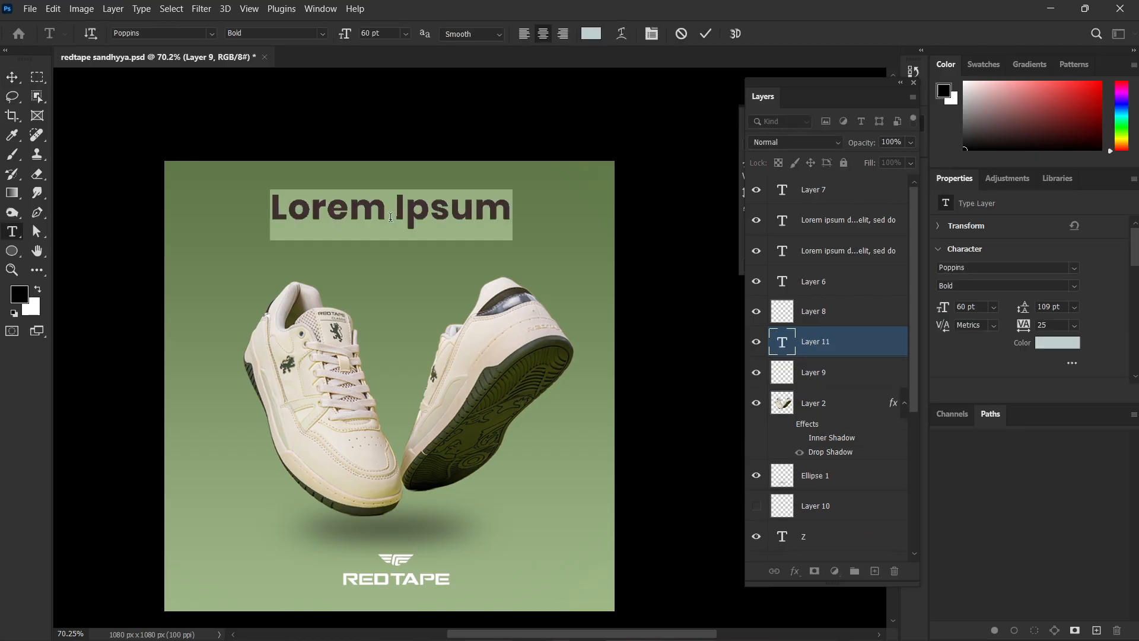
text(Z)
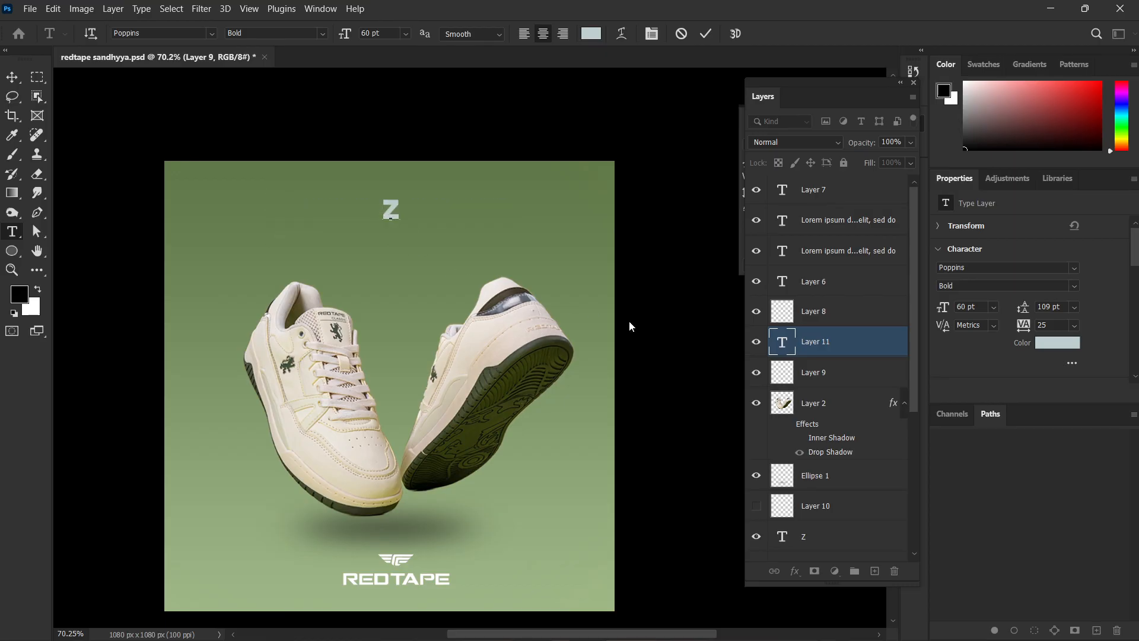
key(Escape)
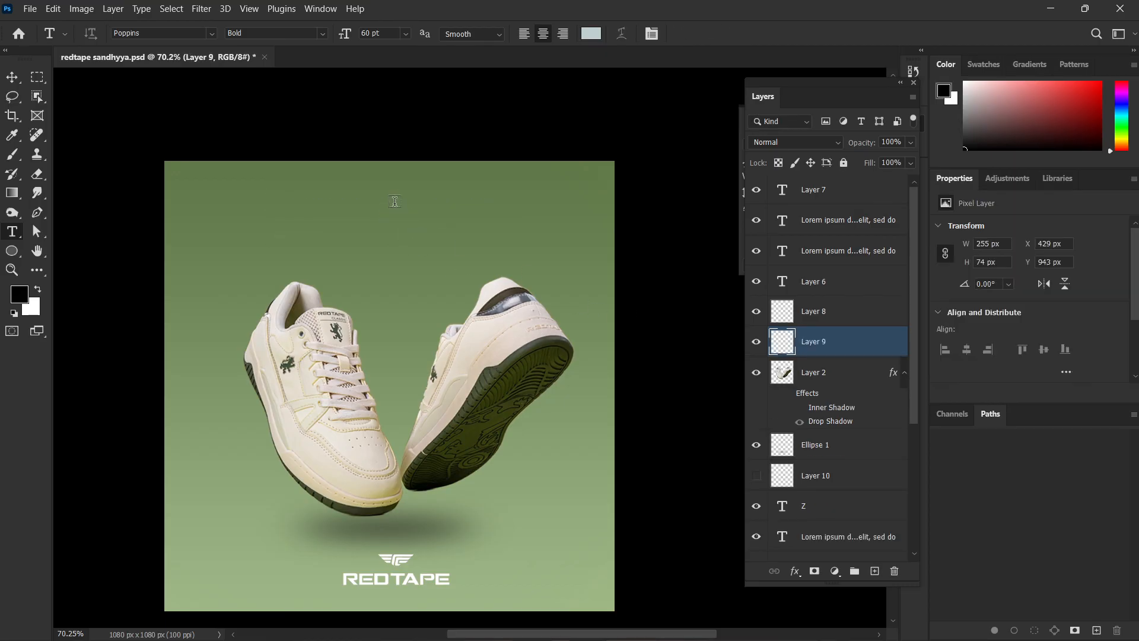
Add the centred headline "ESCAPE THE ORDINARY" above the sneakers, with ORDINARY on a second line.
click(394, 202)
text(E)
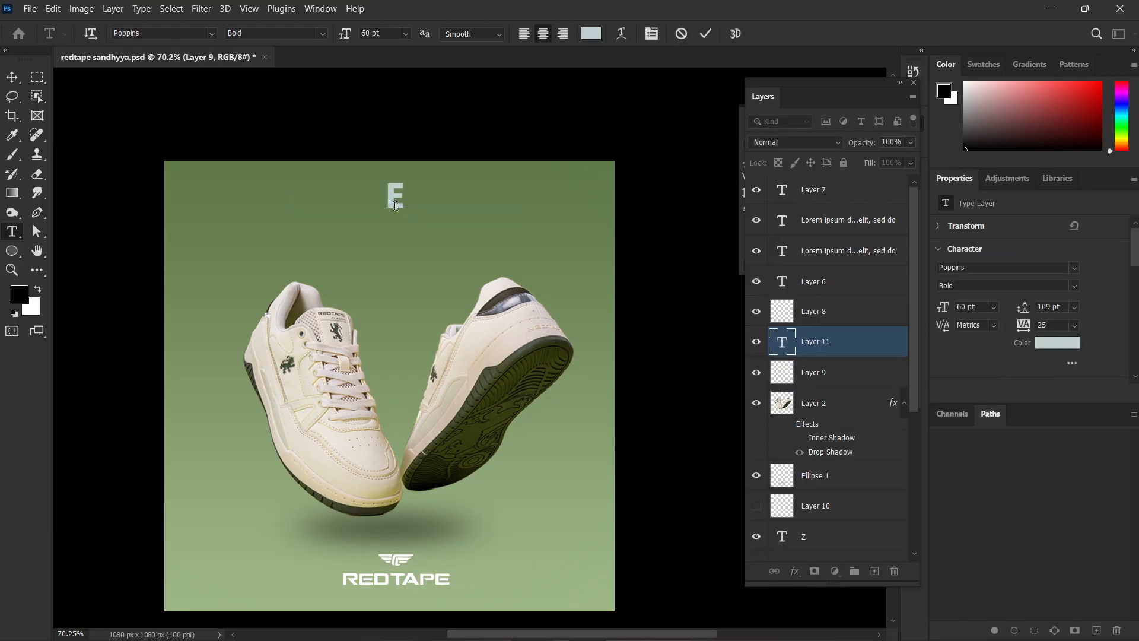
text(SCAP)
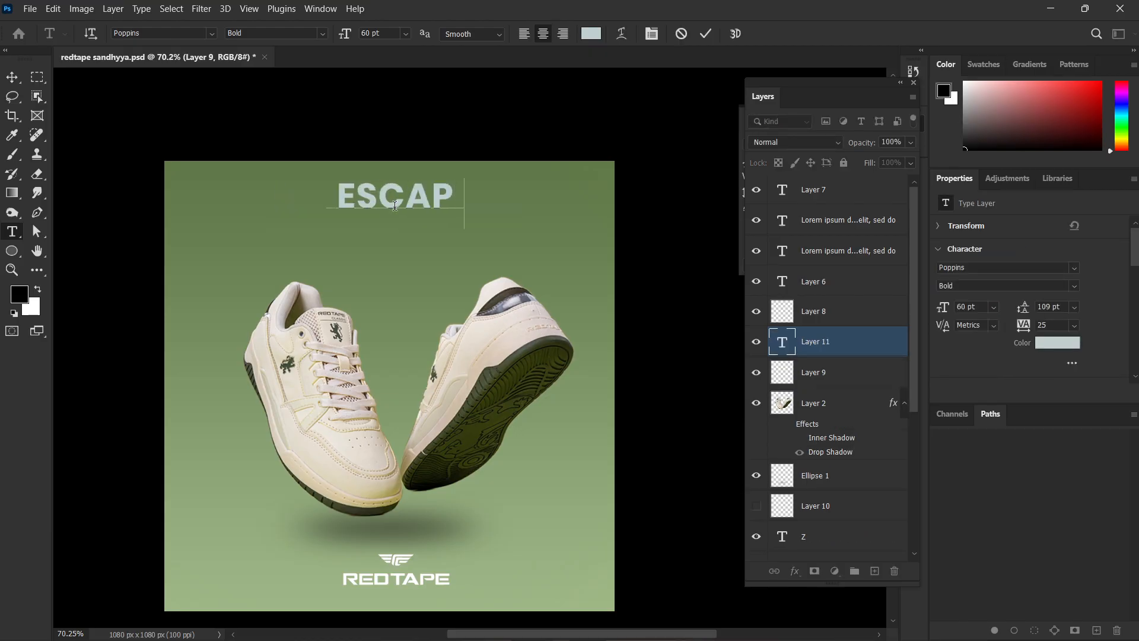
text(E THE)
key(Return)
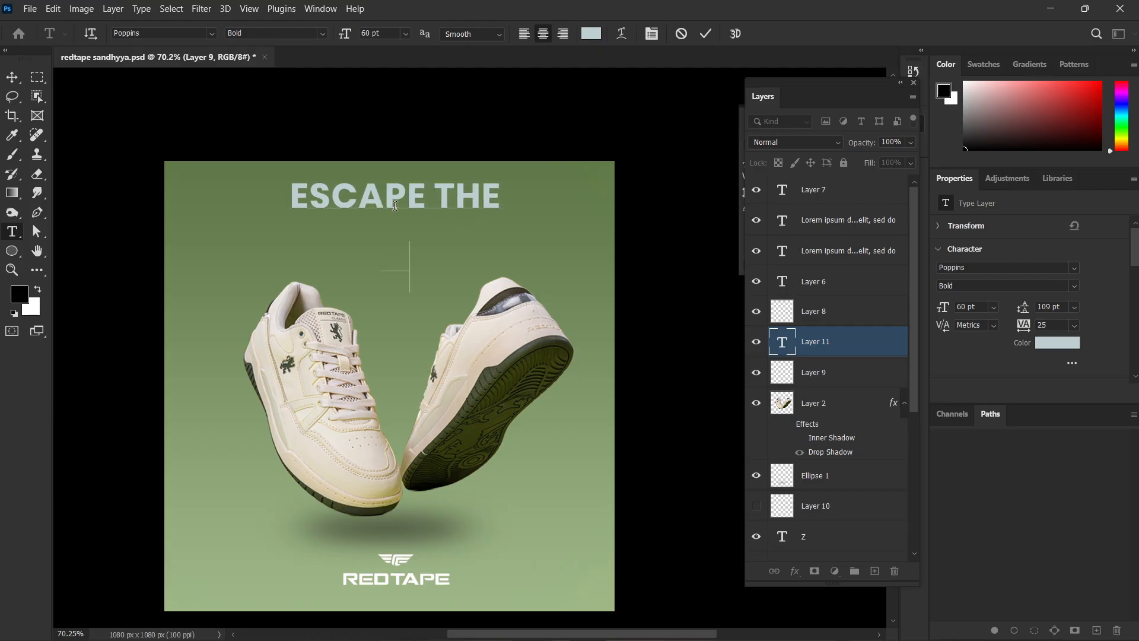
text(ORDINARY)
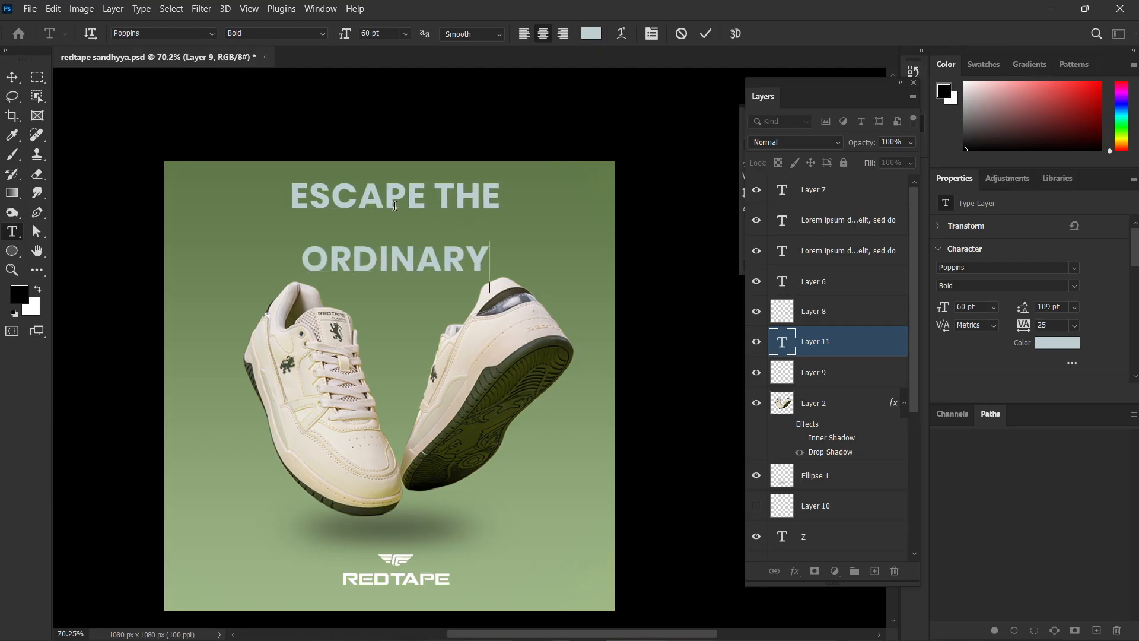
key(ctrl+Return)
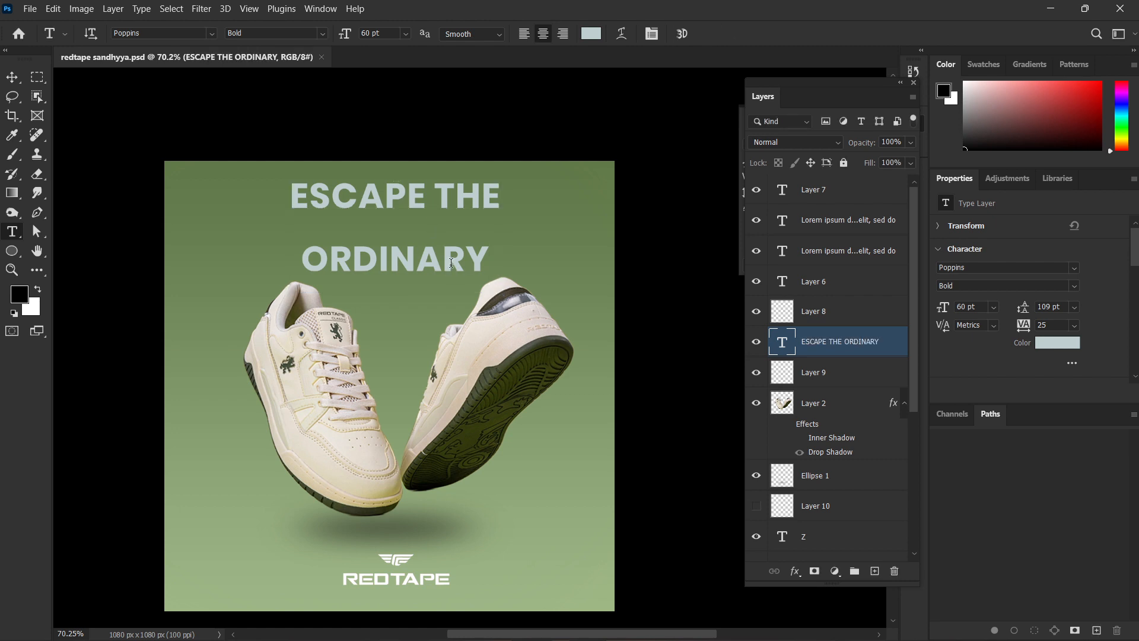
Select the whole headline text and tighten its leading to 56 pt.
double_click(411, 259)
key(ctrl+a)
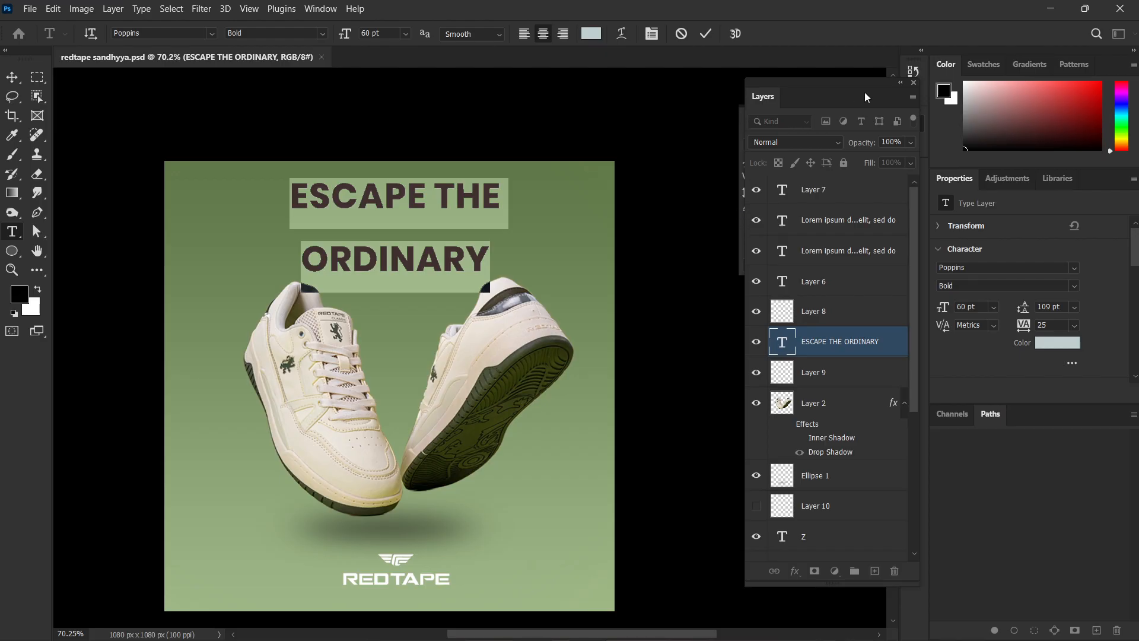
click(899, 85)
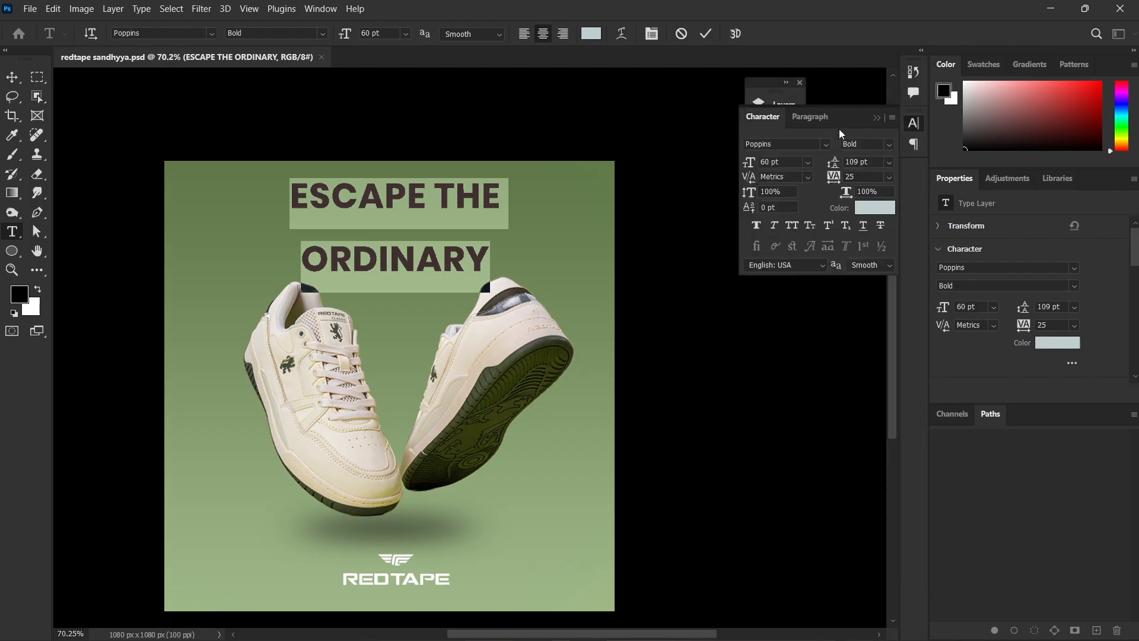
drag(848, 113, 702, 98)
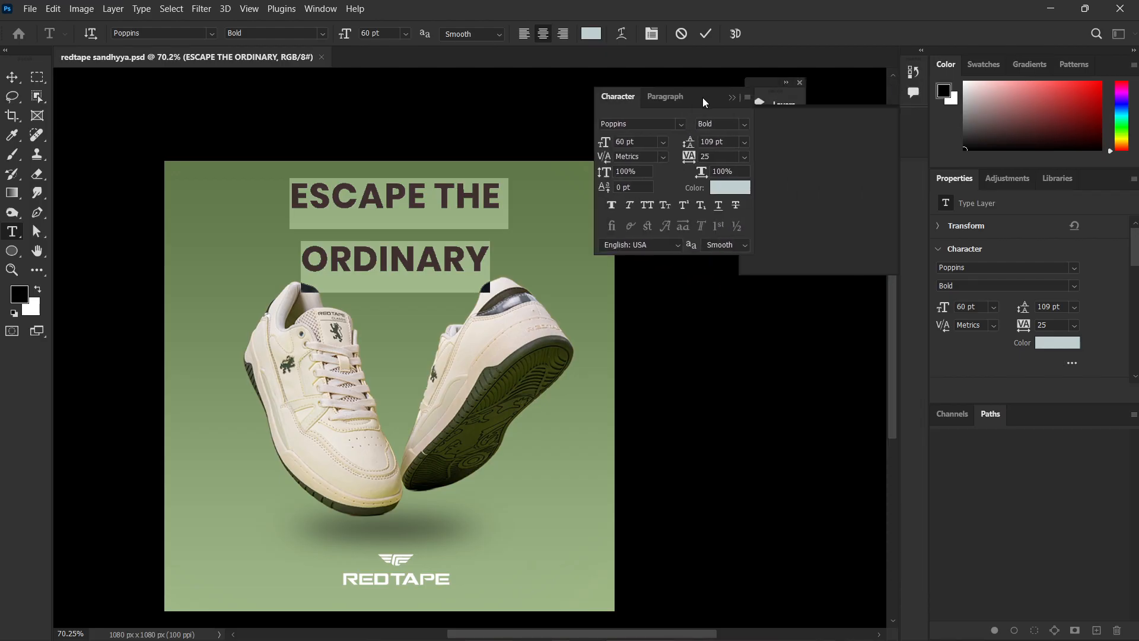
click(735, 143)
click(735, 156)
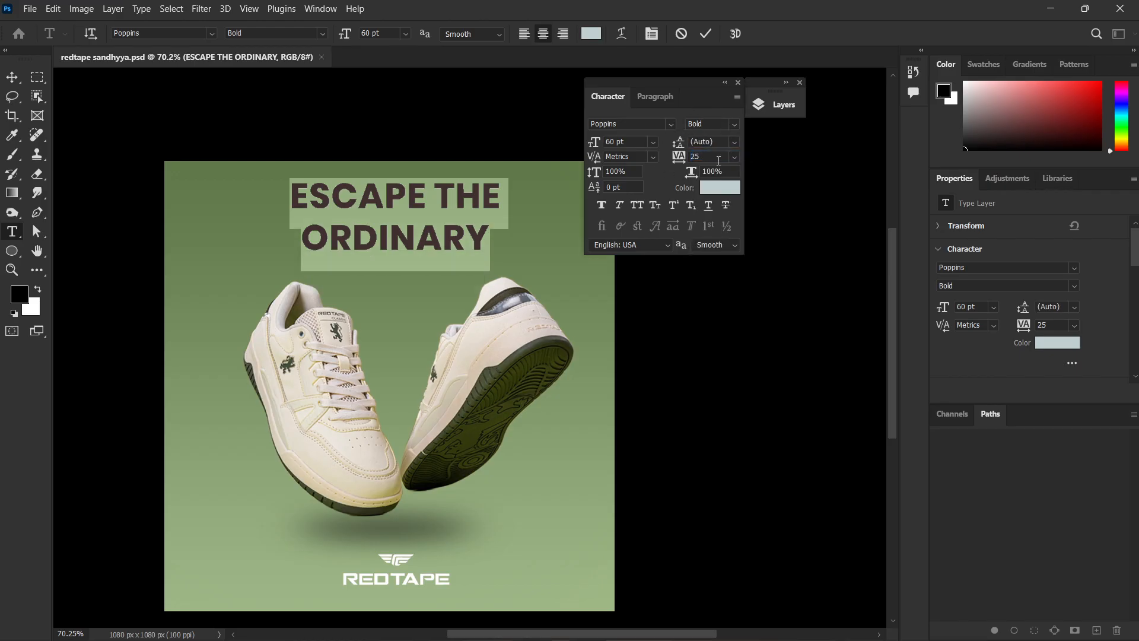
drag(679, 144, 670, 148)
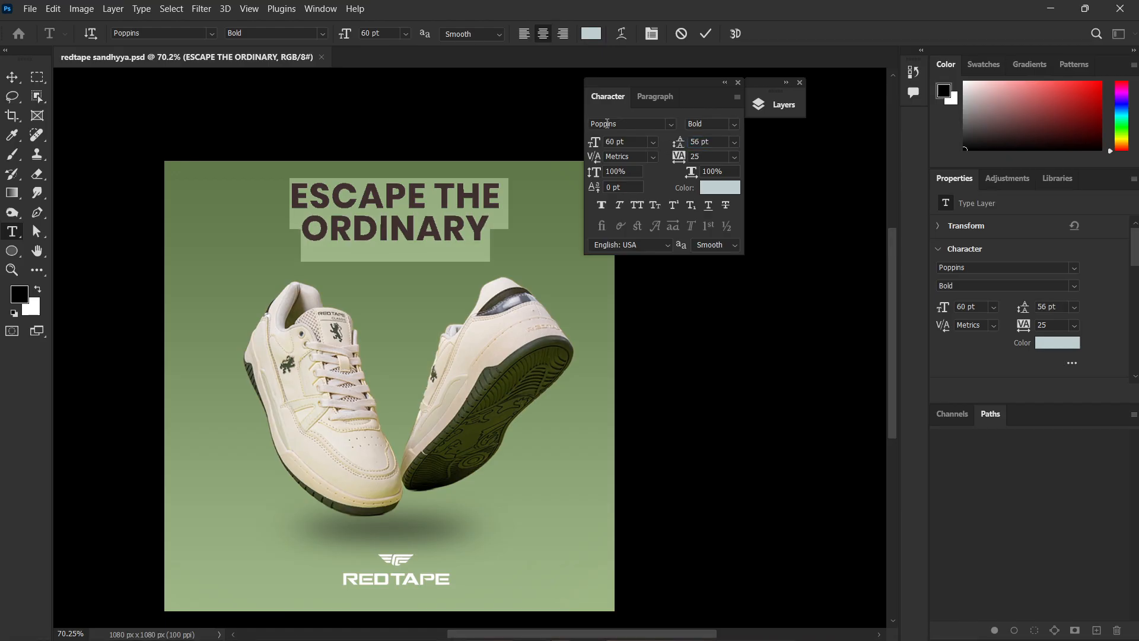
Change the headline's font weight to Medium and its leading to 46 pt.
click(734, 124)
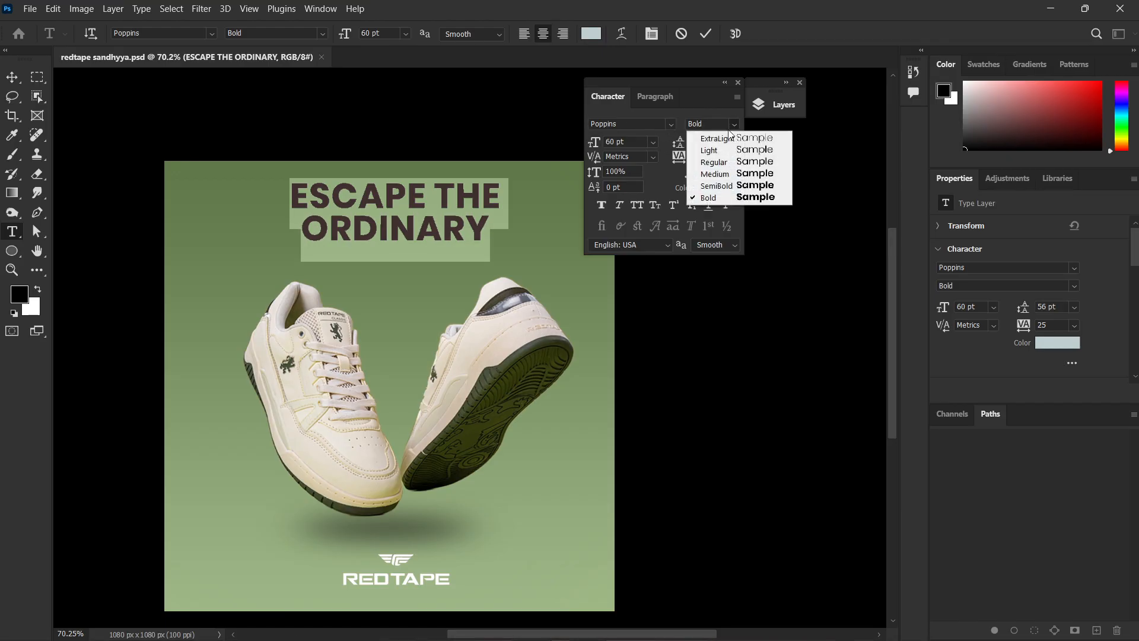
click(728, 171)
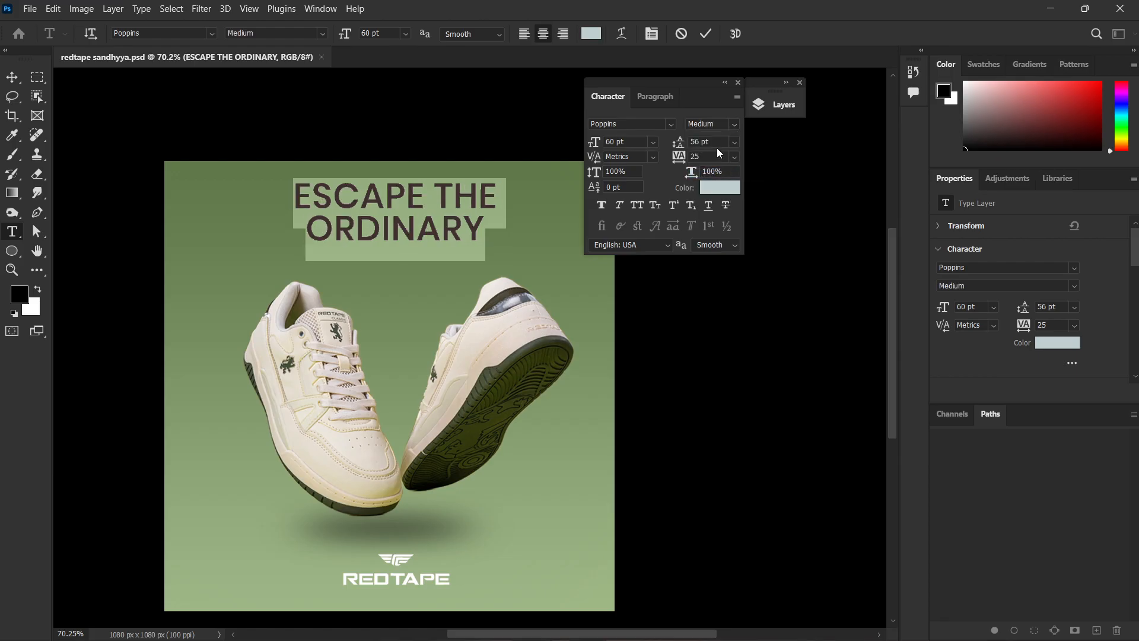
drag(680, 142, 674, 140)
click(440, 283)
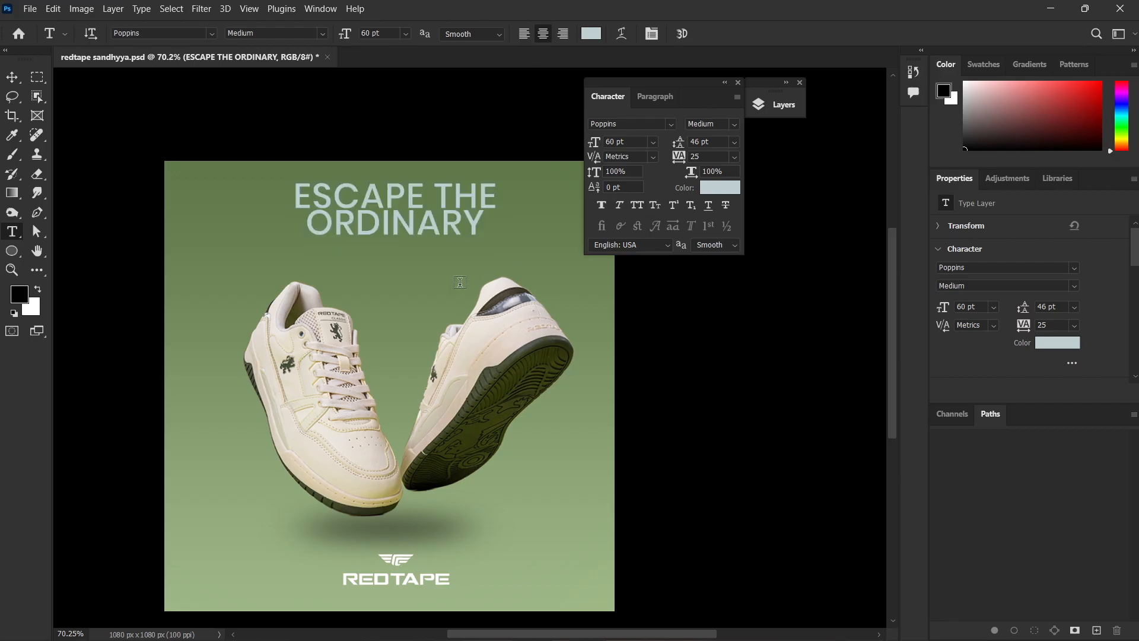
Set the headline's tracking to 0 and its vertical scale to 89%.
key(c)
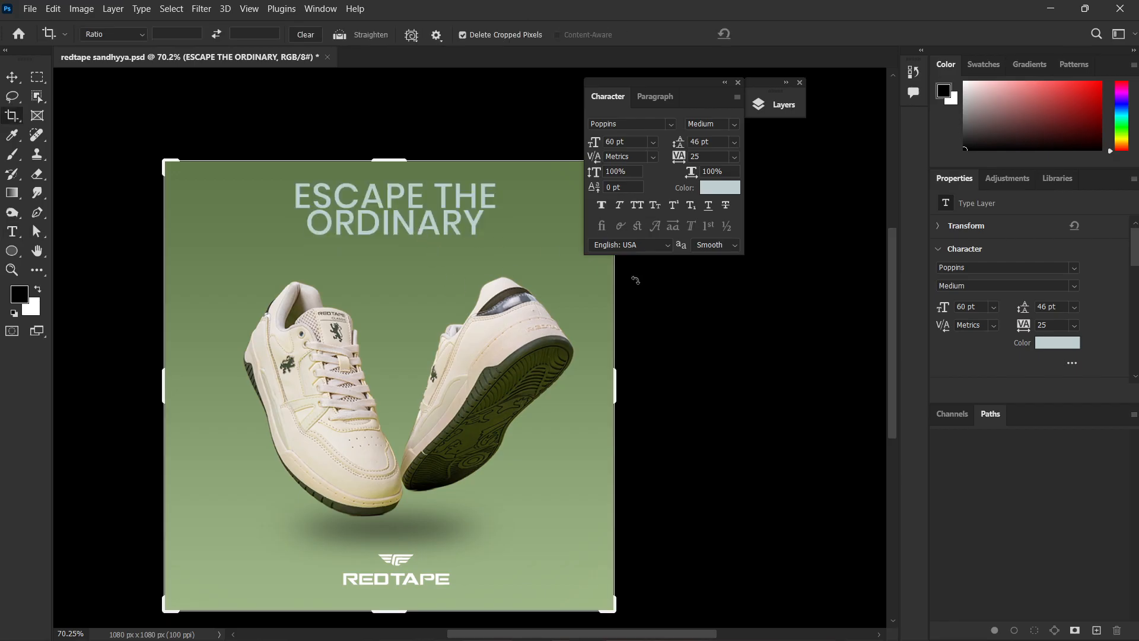
key(v)
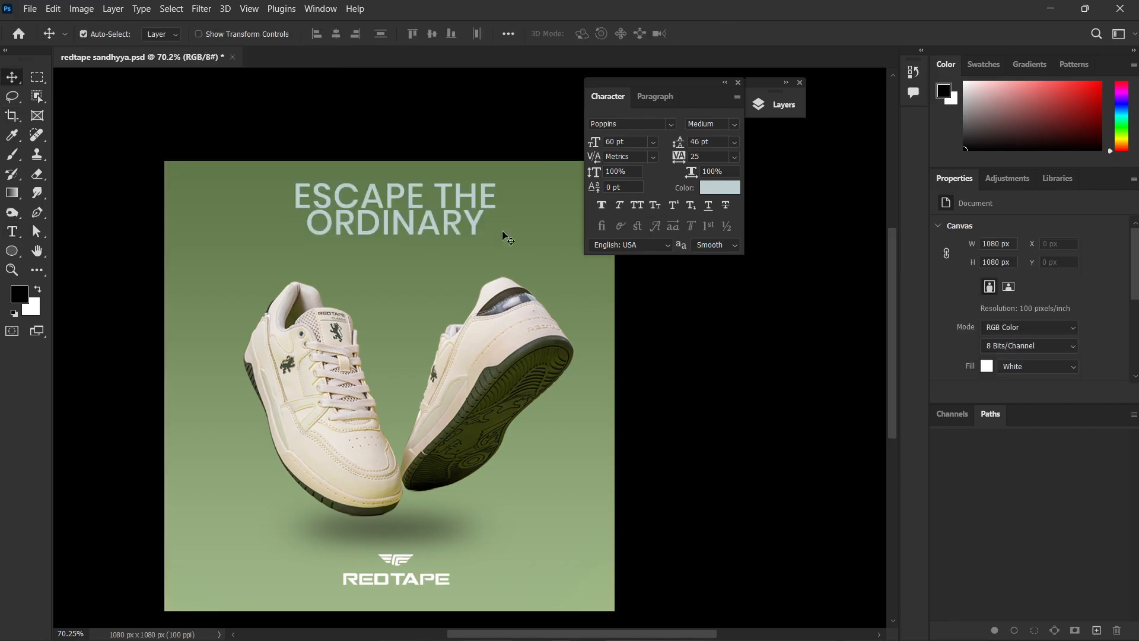
click(415, 224)
click(734, 156)
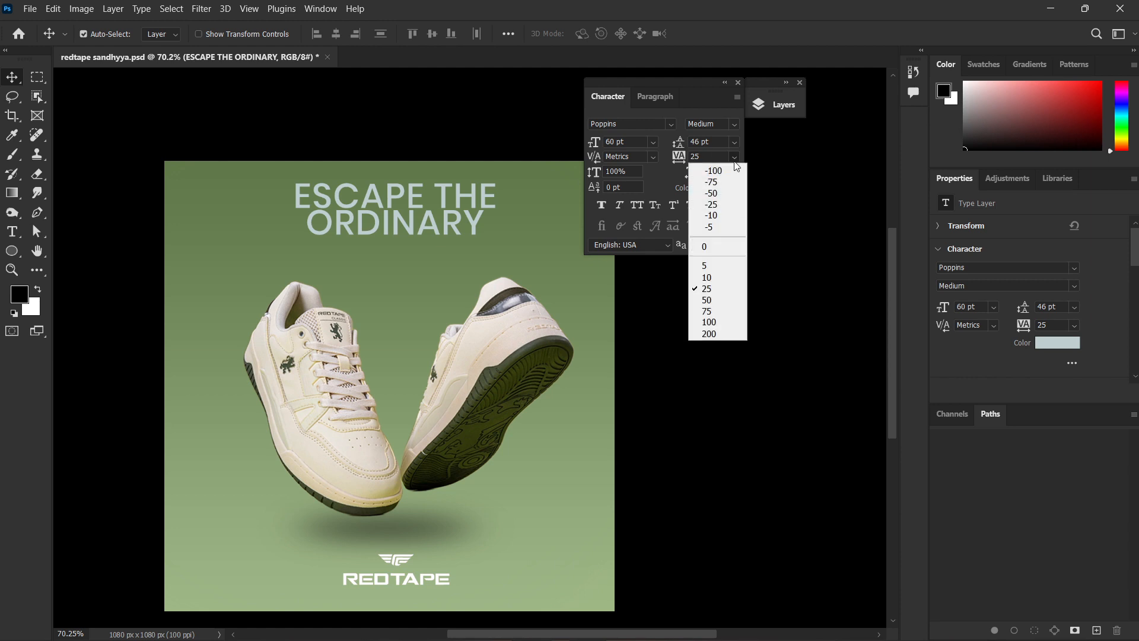
click(721, 247)
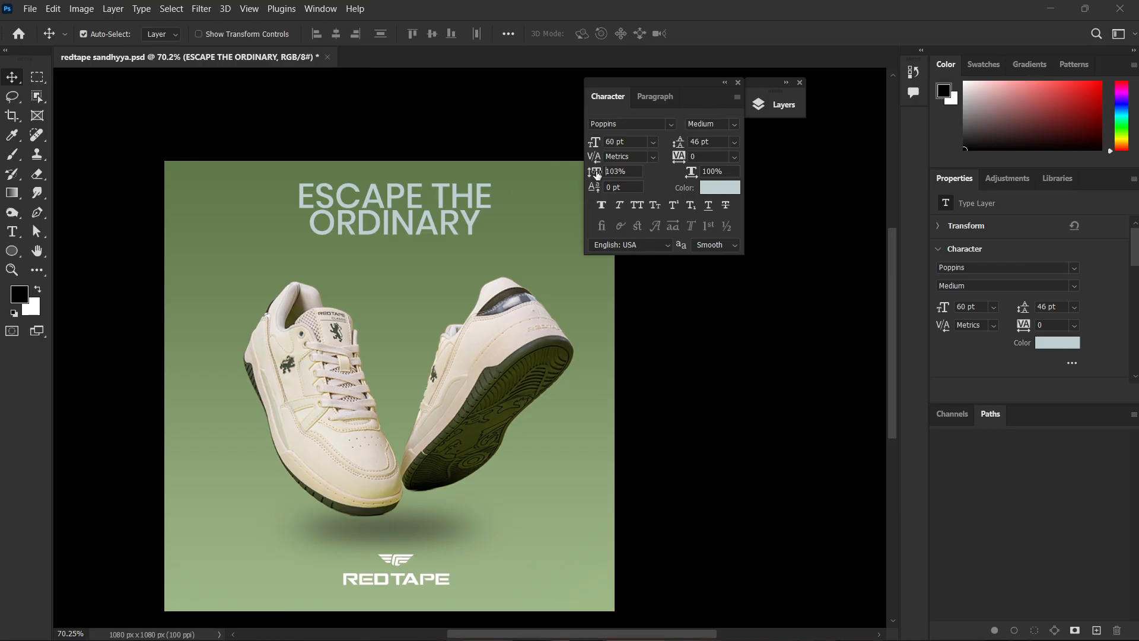
drag(595, 173, 593, 173)
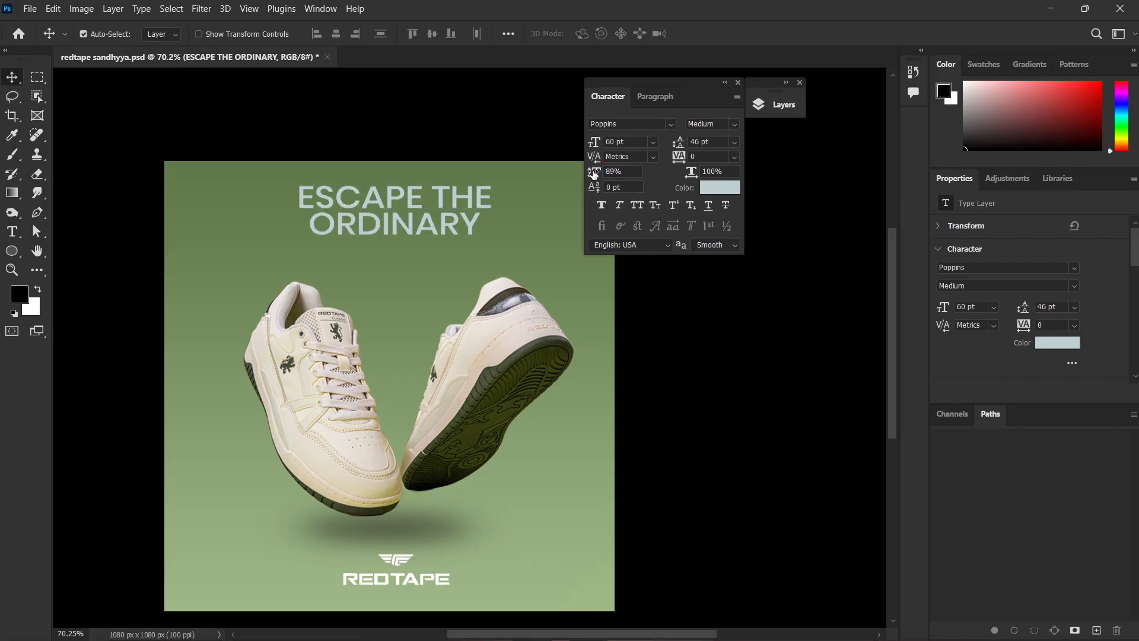
click(682, 300)
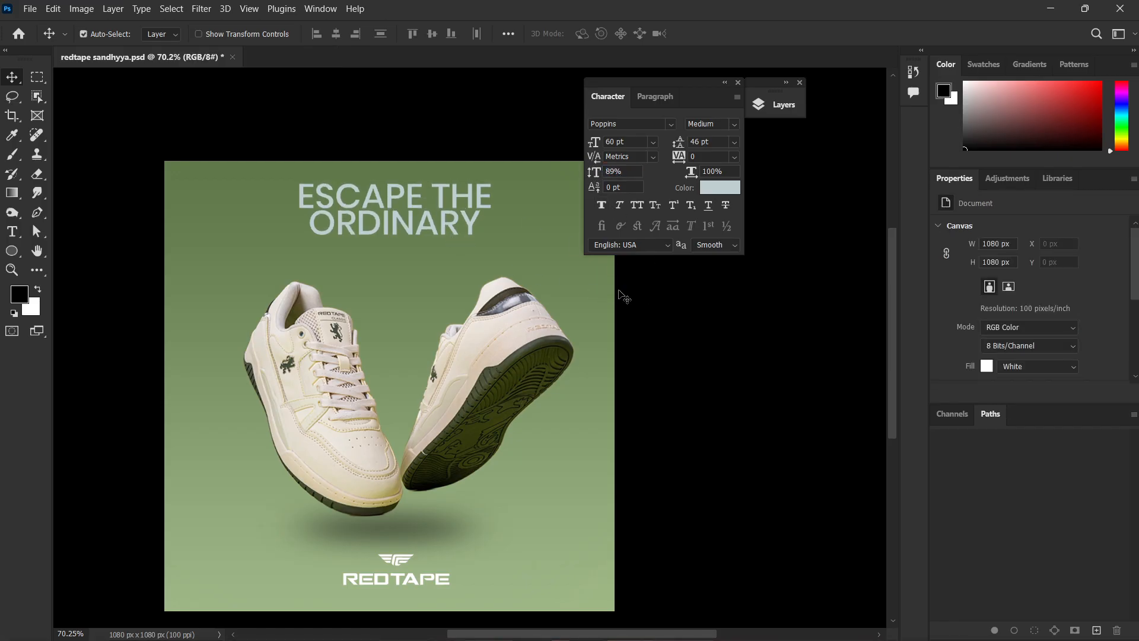
Delete the two-line ESCAPE THE ORDINARY headline from above the sneakers and leave no layer selected.
scroll(472, 290, down, 2)
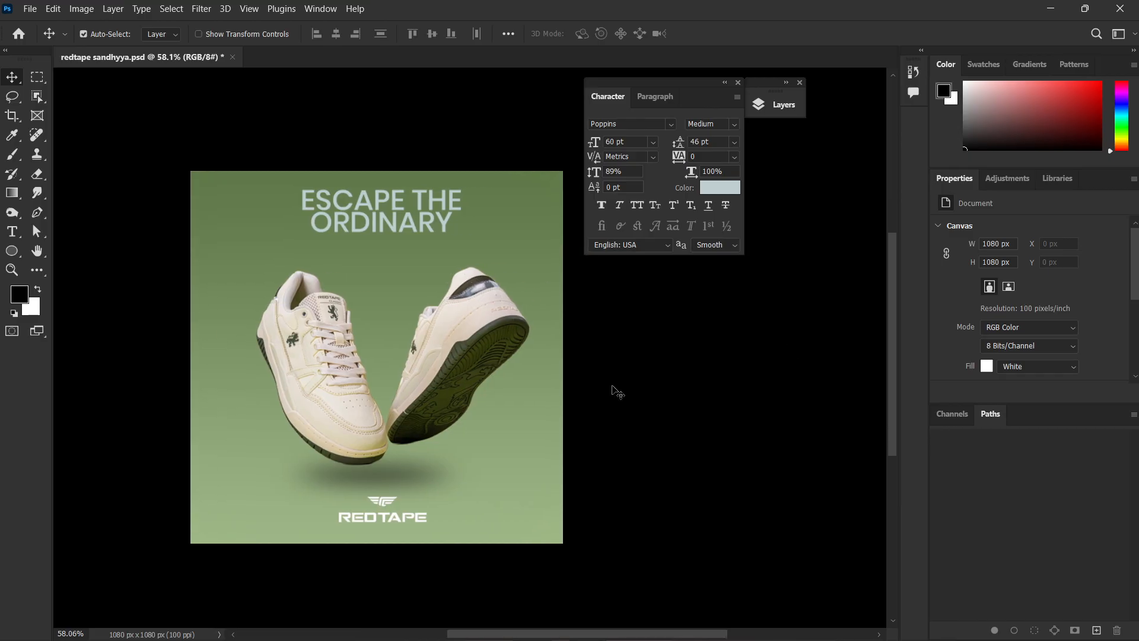
key(ctrl+z)
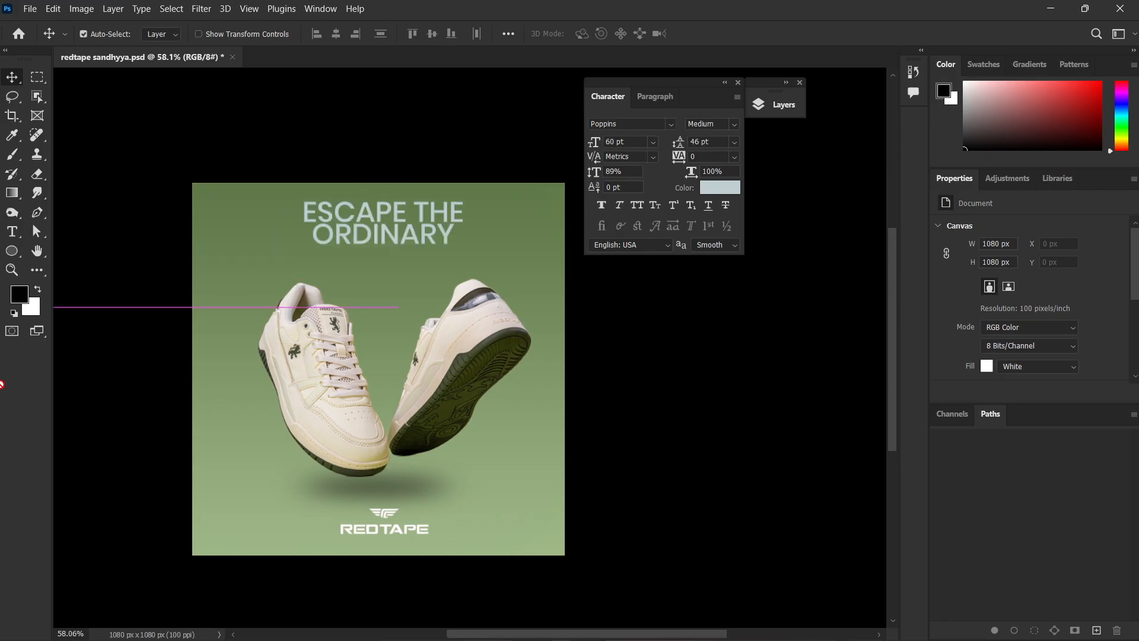
drag(494, 132, 298, 263)
key(Delete)
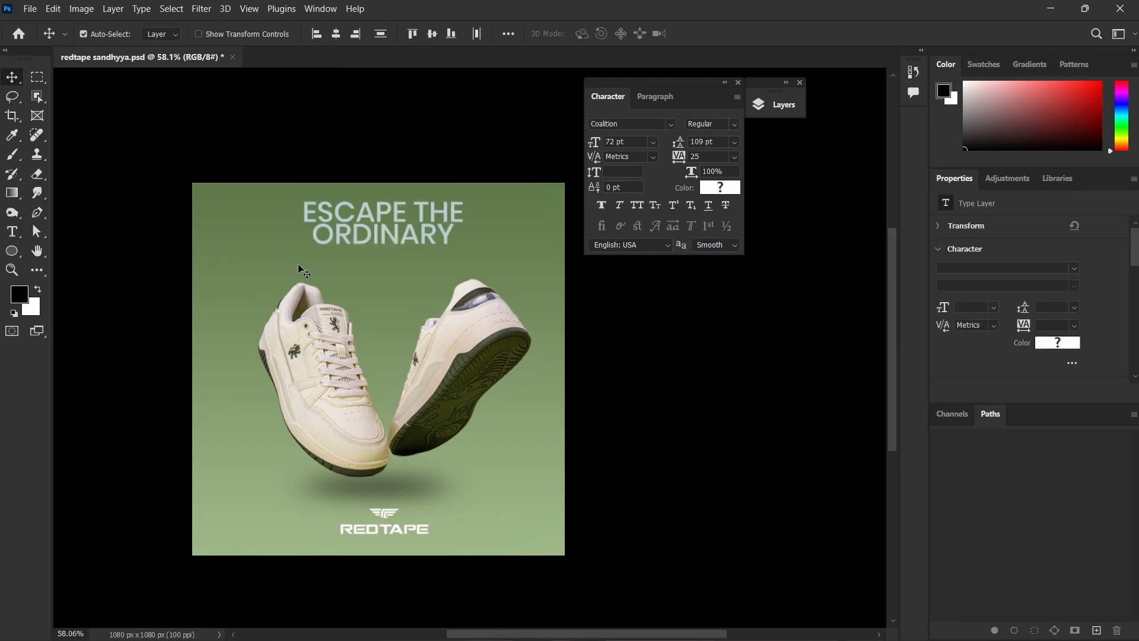
click(690, 336)
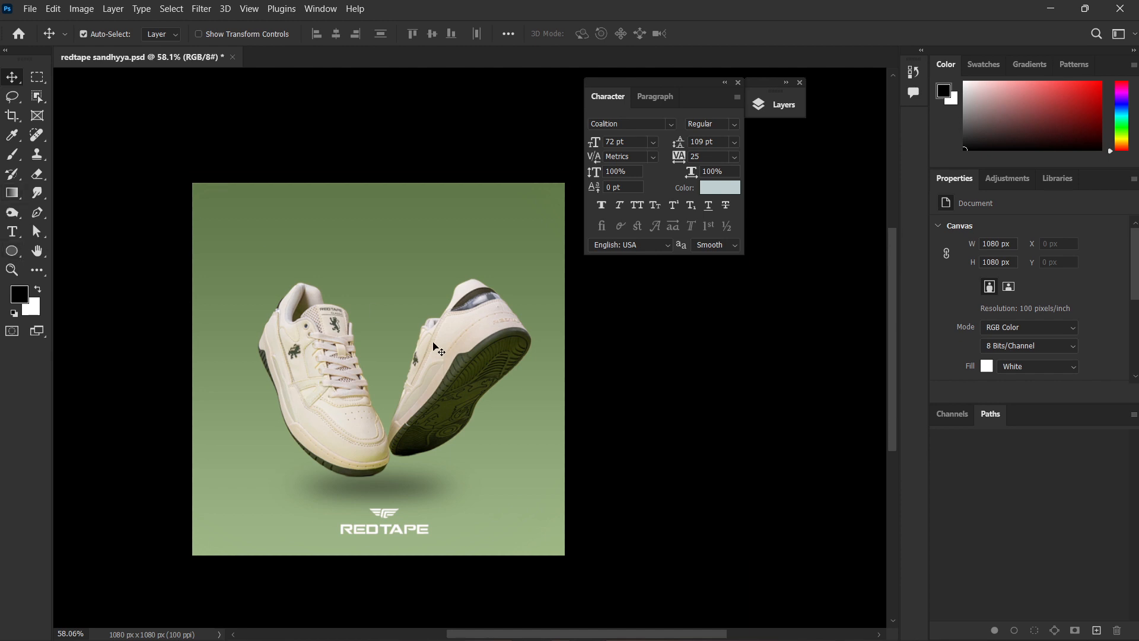
Dock the Character and Paragraph panels as collapsed icons and place the expanded Layers panel beside the poster, clear of the artwork.
scroll(435, 349, down, 1)
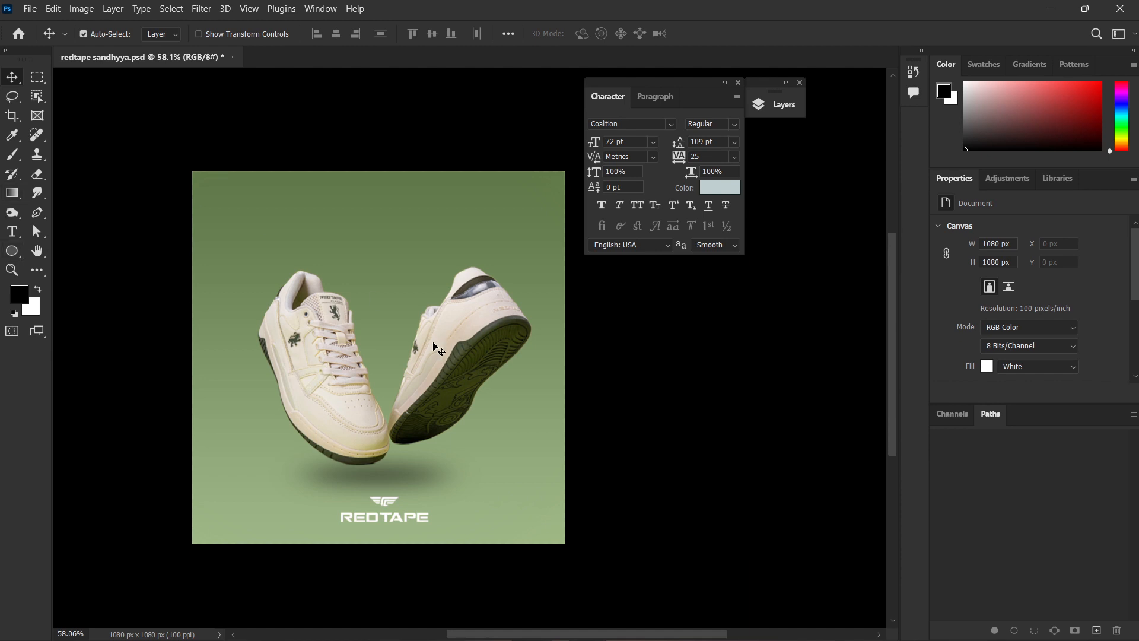
scroll(434, 347, up, 4)
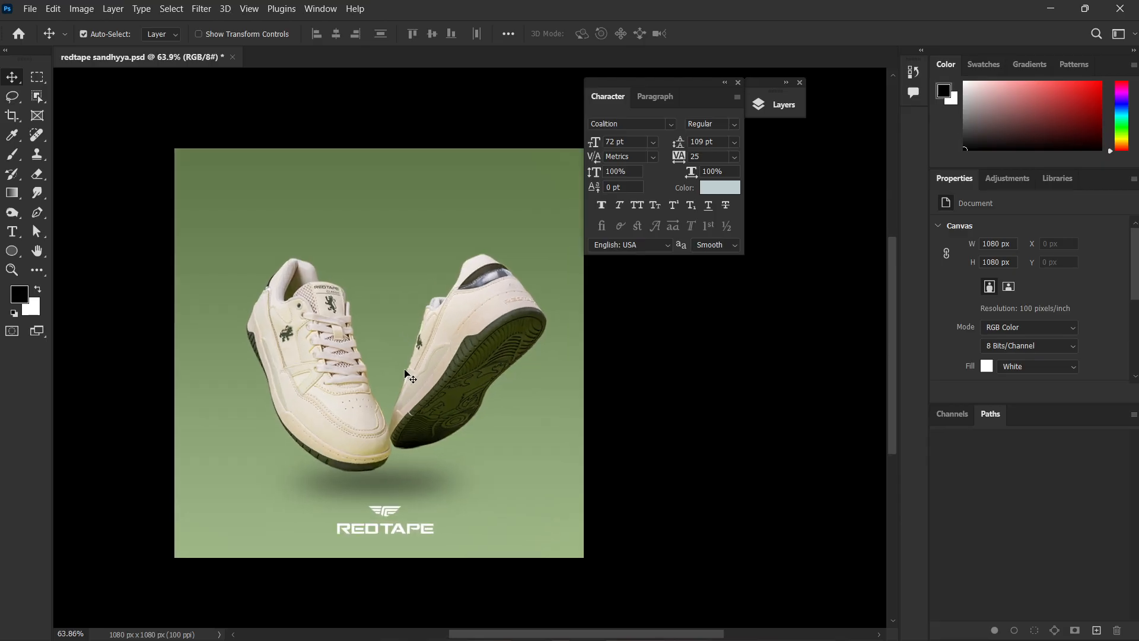
scroll(409, 376, down, 1)
scroll(427, 380, right, 3)
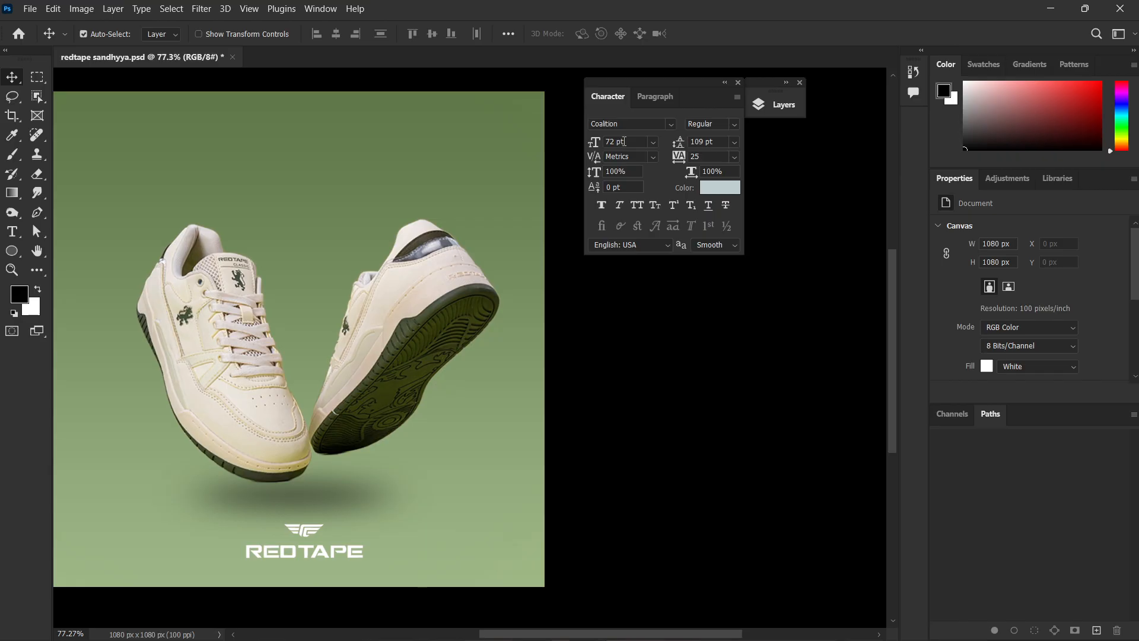
click(725, 83)
click(773, 106)
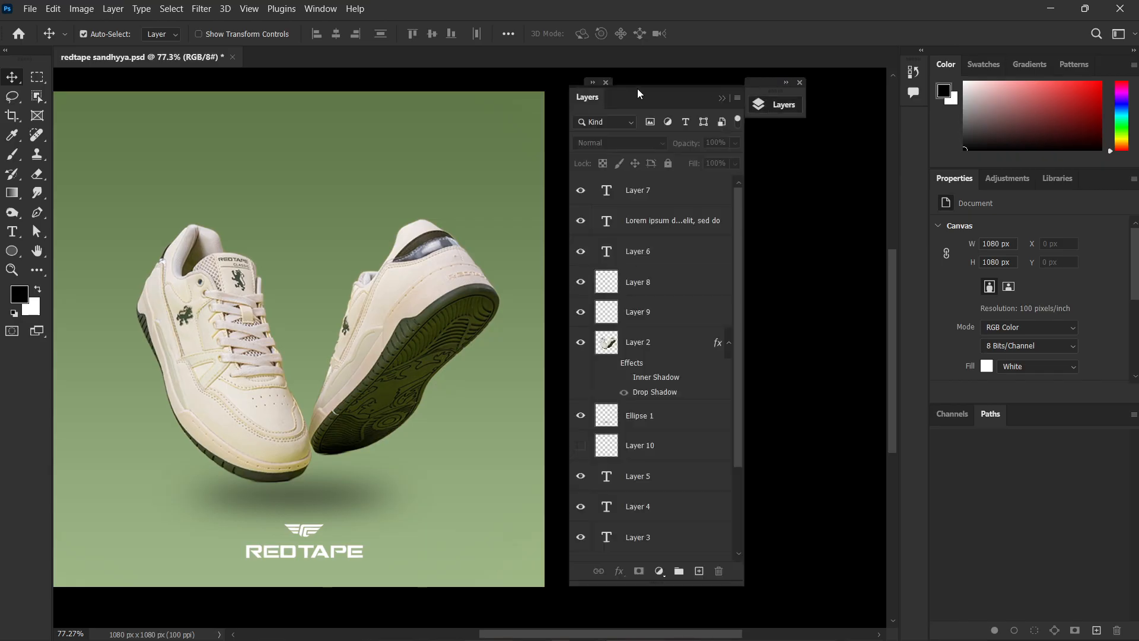
click(593, 82)
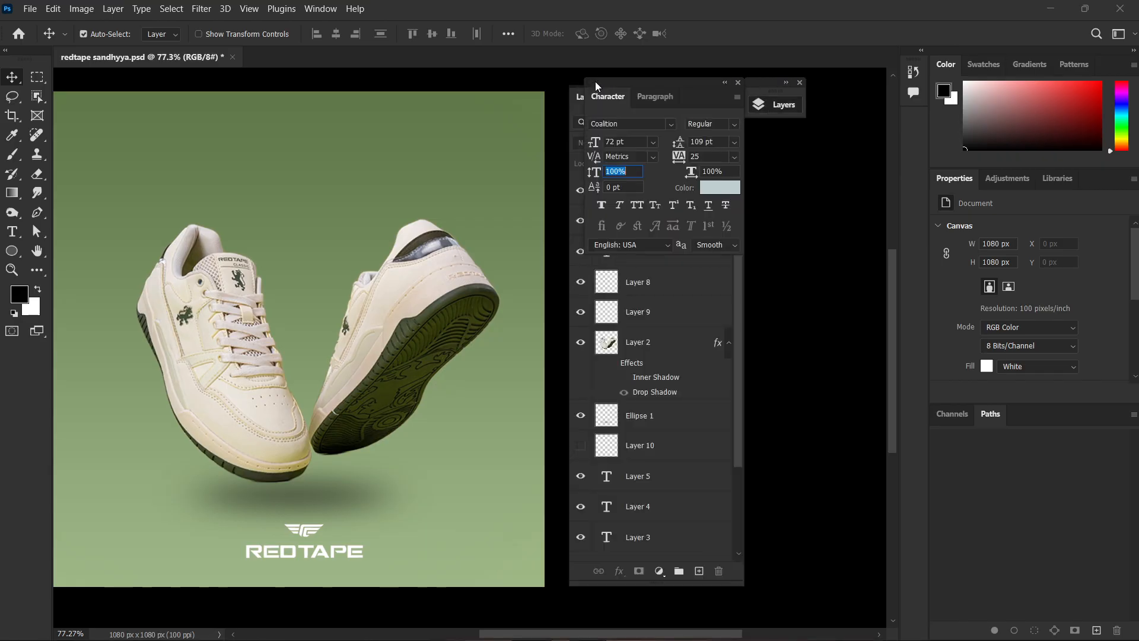
drag(633, 82, 895, 112)
drag(922, 117, 918, 116)
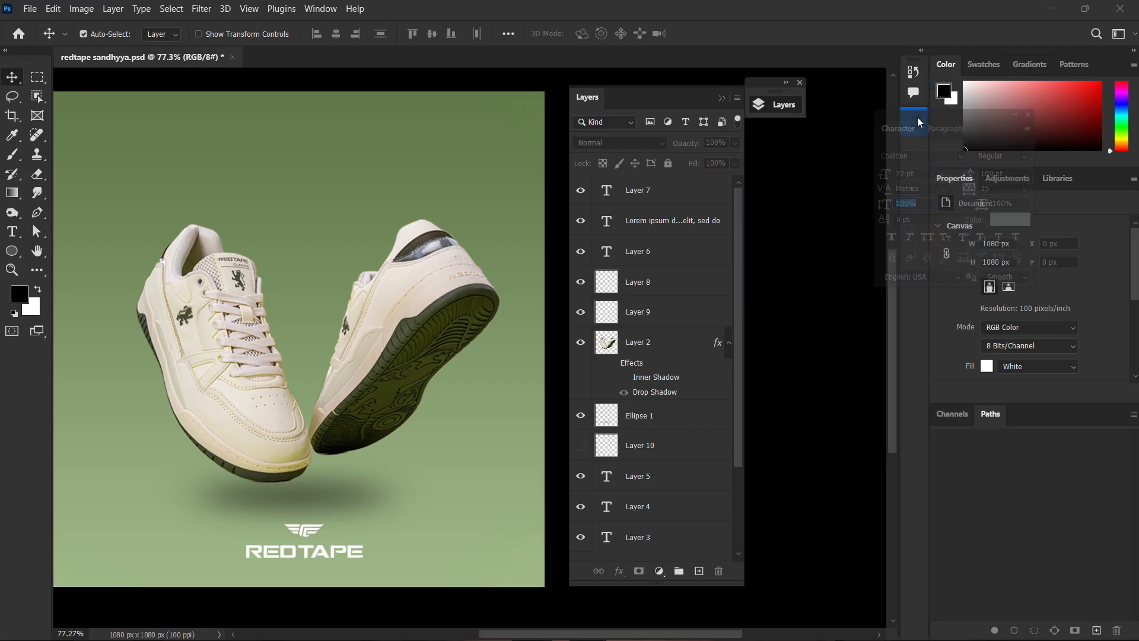
drag(673, 88, 804, 88)
scroll(340, 294, down, 2)
drag(396, 346, 517, 378)
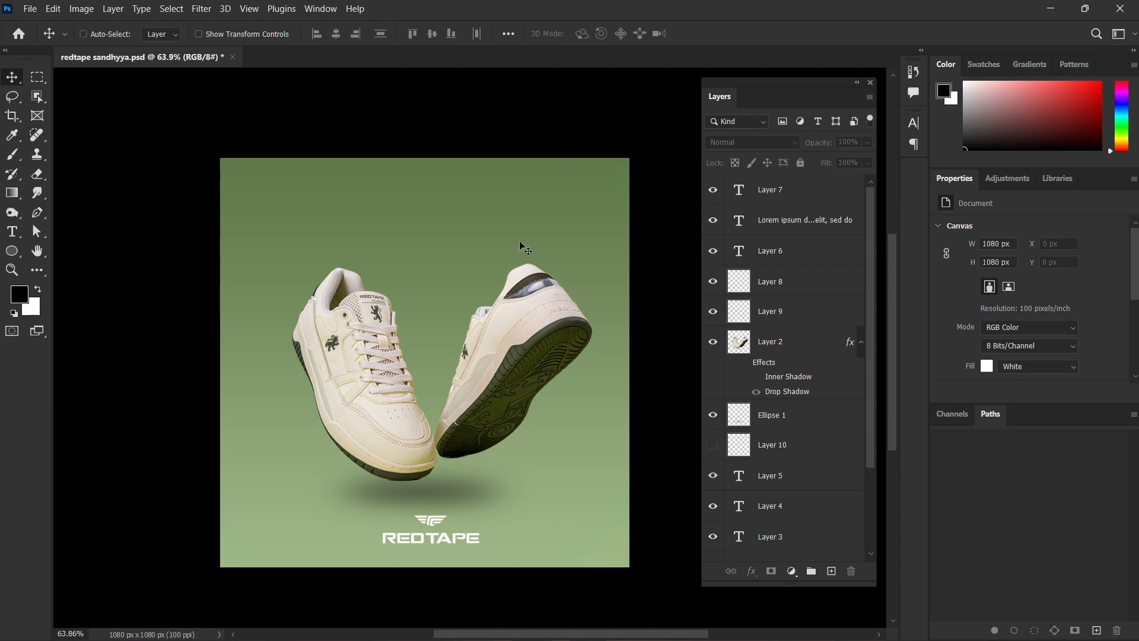
Restore the earlier poster version with the textured three-line ESCAPE THE ORDINARY headline and without the glowing curve.
key(ctrl+z)
key(ctrl+z)
key(ctrl+z)
key(ctrl+z)
key(ctrl+z)
key(ctrl+z)
key(ctrl+z)
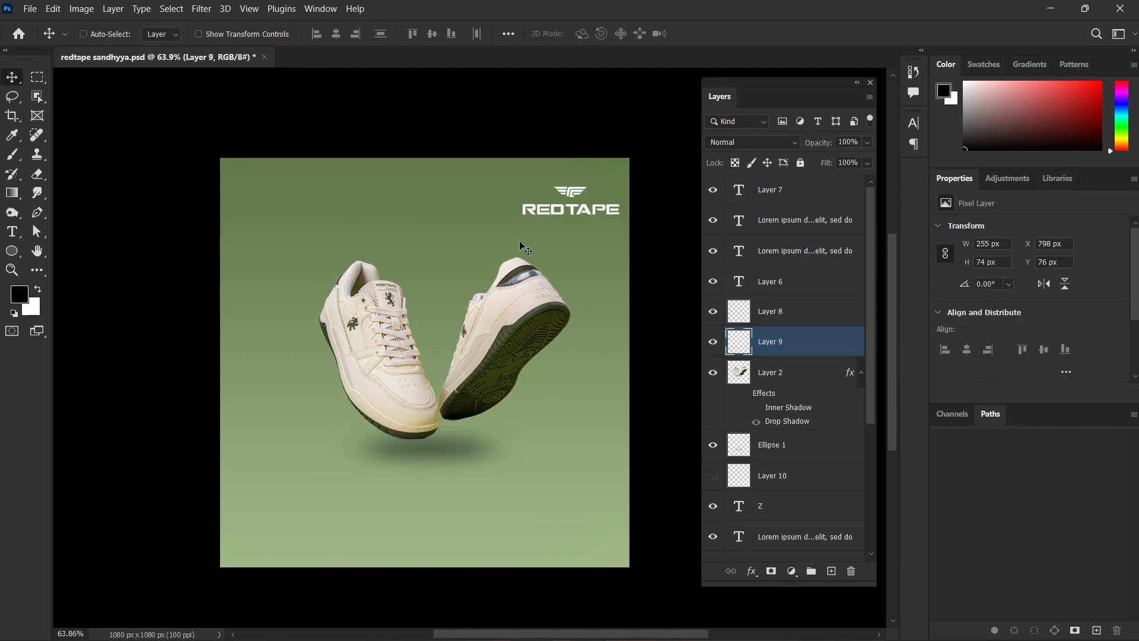
key(ctrl+shift+z)
key(ctrl+shift+z)
key(ctrl+shift+z)
key(ctrl+shift+z)
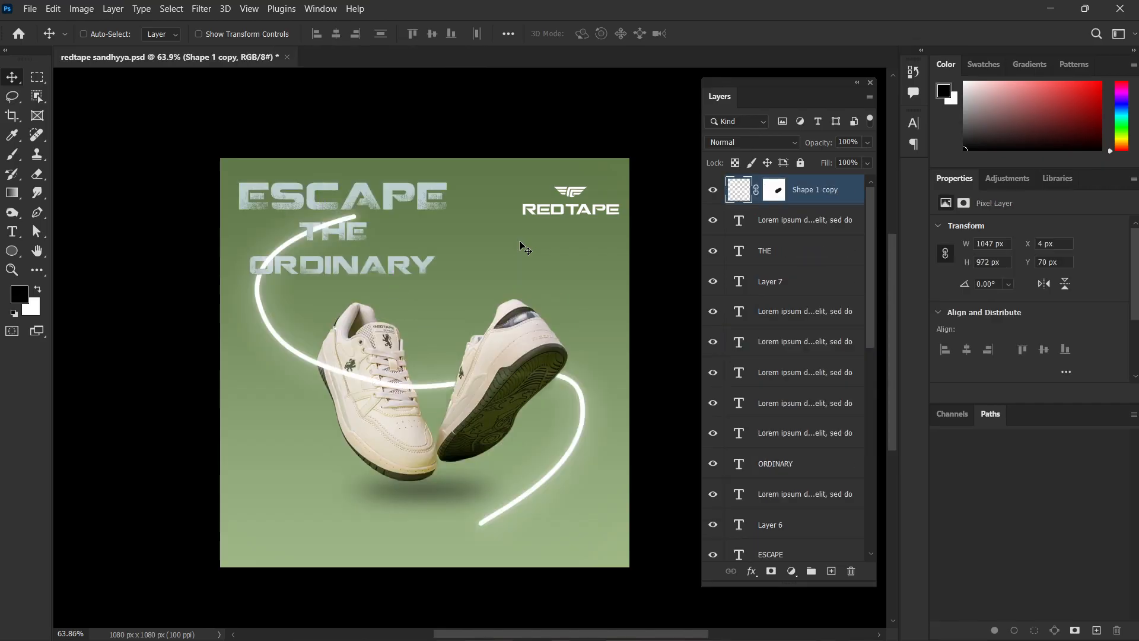
key(ctrl+z)
key(ctrl+z)
key(ctrl+shift+z)
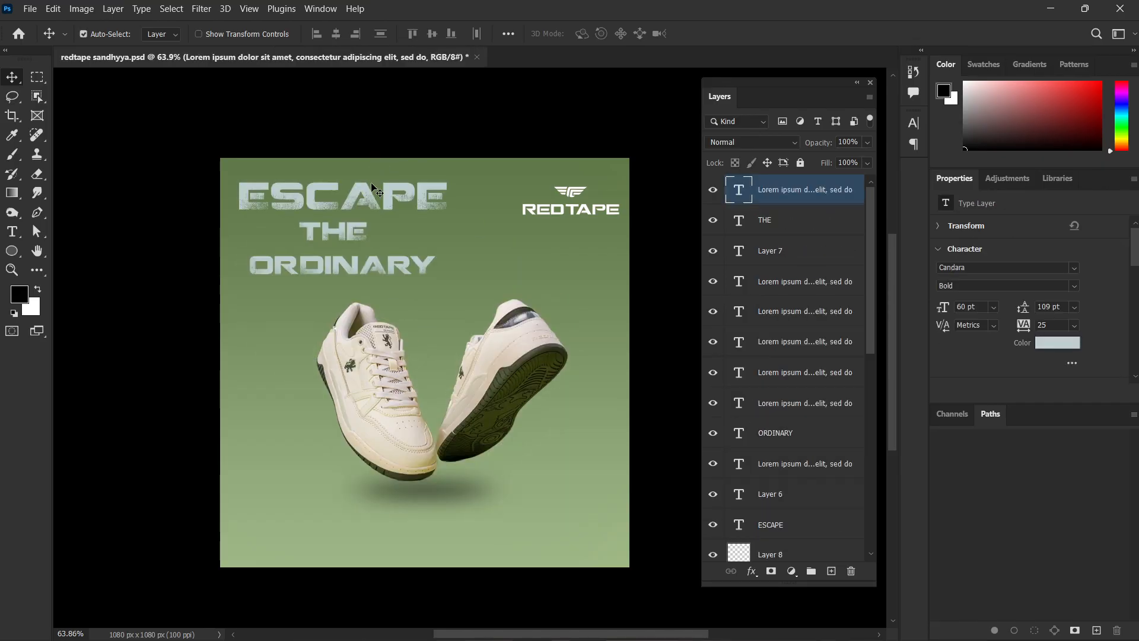
Move all the headline text layers together onto the sneakers, send them behind the shoes, and deselect them.
click(375, 190)
drag(417, 158, 295, 277)
drag(359, 197, 451, 325)
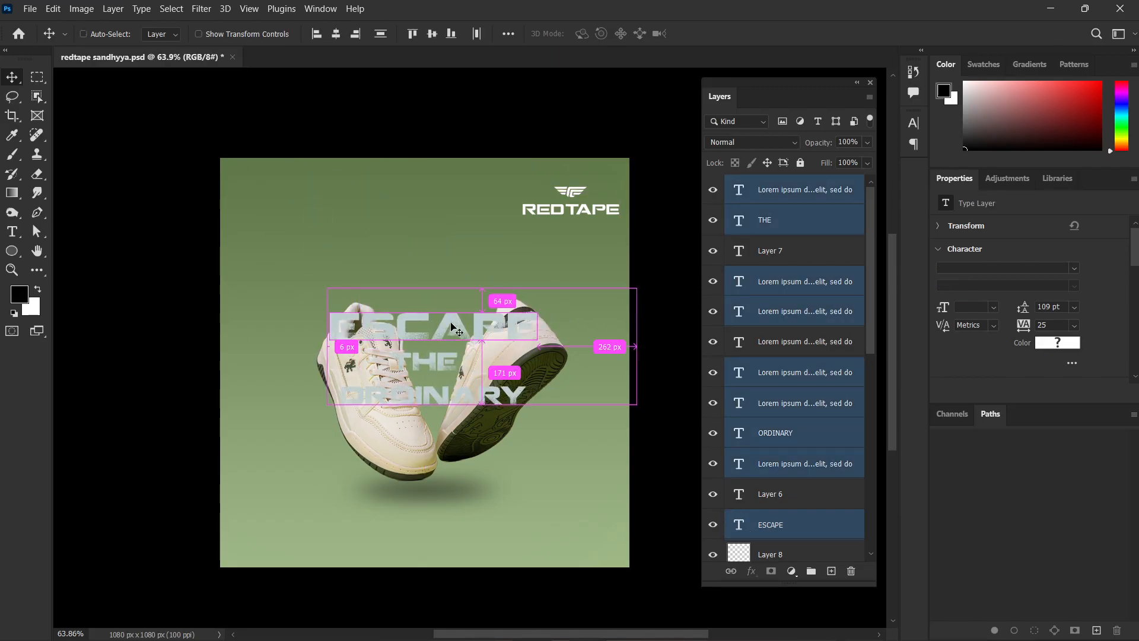
key(ctrl+shift+bracketleft)
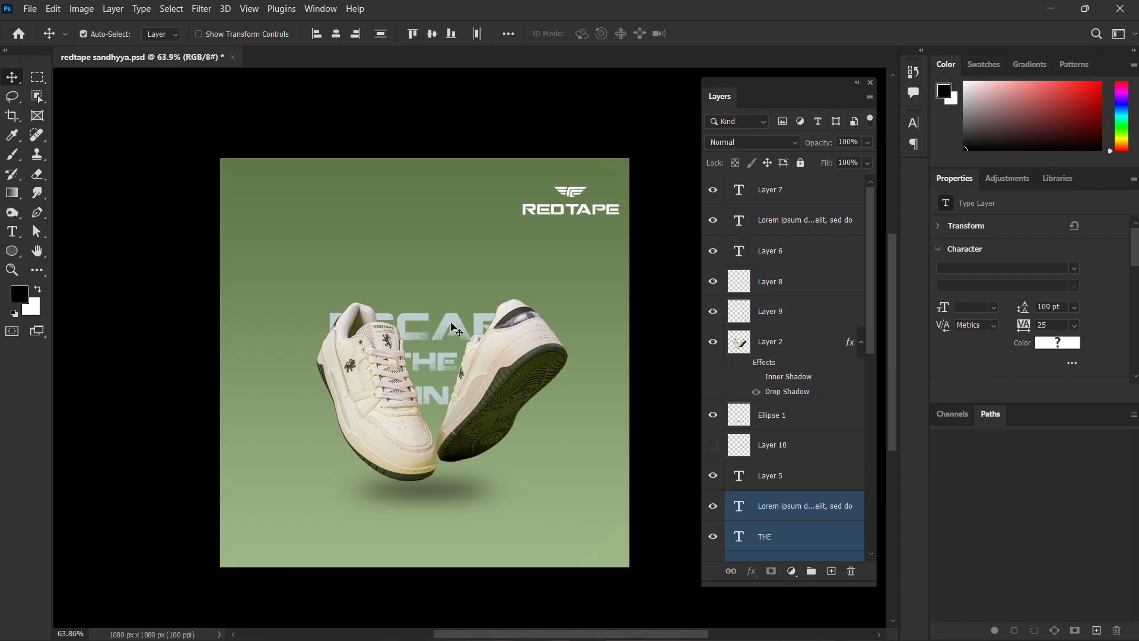
click(635, 318)
Enlarge the sneakers together with their shadow to about 869 × 771 px and move the REDTAPE logo centrally below them.
click(525, 398)
shift+click(455, 487)
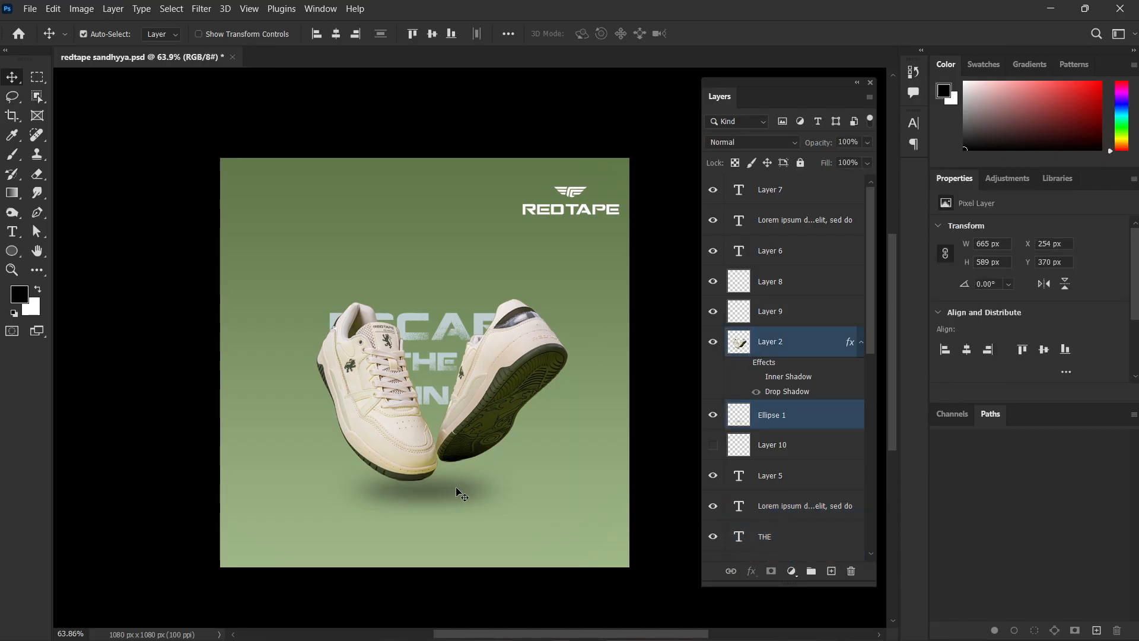
key(ctrl+t)
drag(446, 297, 445, 229)
mouse_move(482, 323)
mouse_down()
mouse_move(480, 334)
mouse_move(485, 316)
mouse_up()
key(Return)
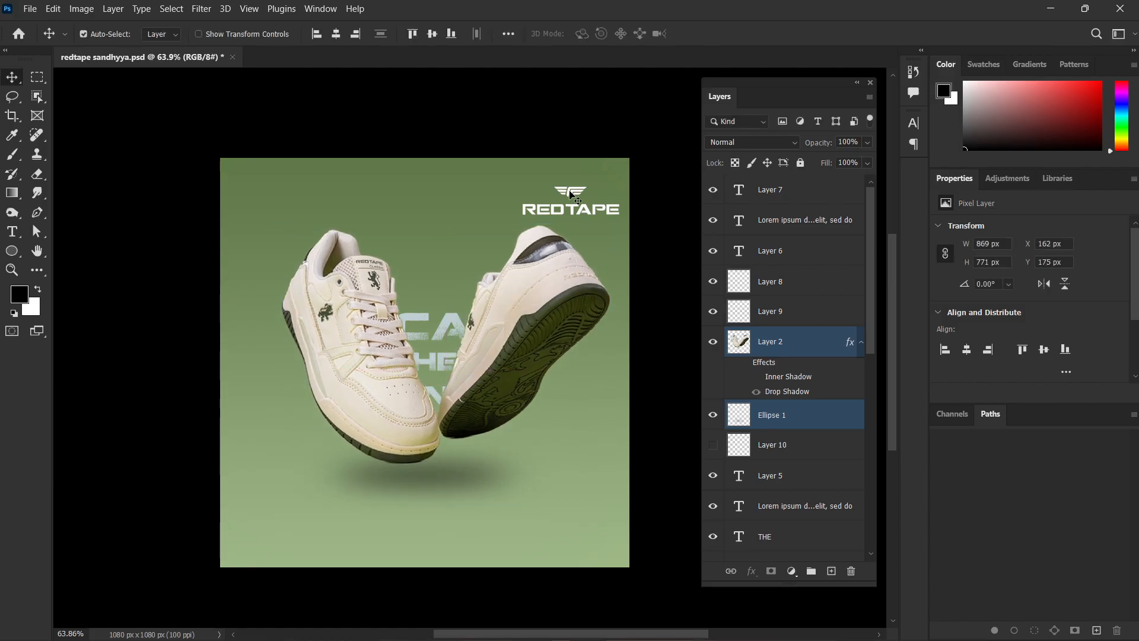
drag(582, 190, 430, 511)
click(545, 468)
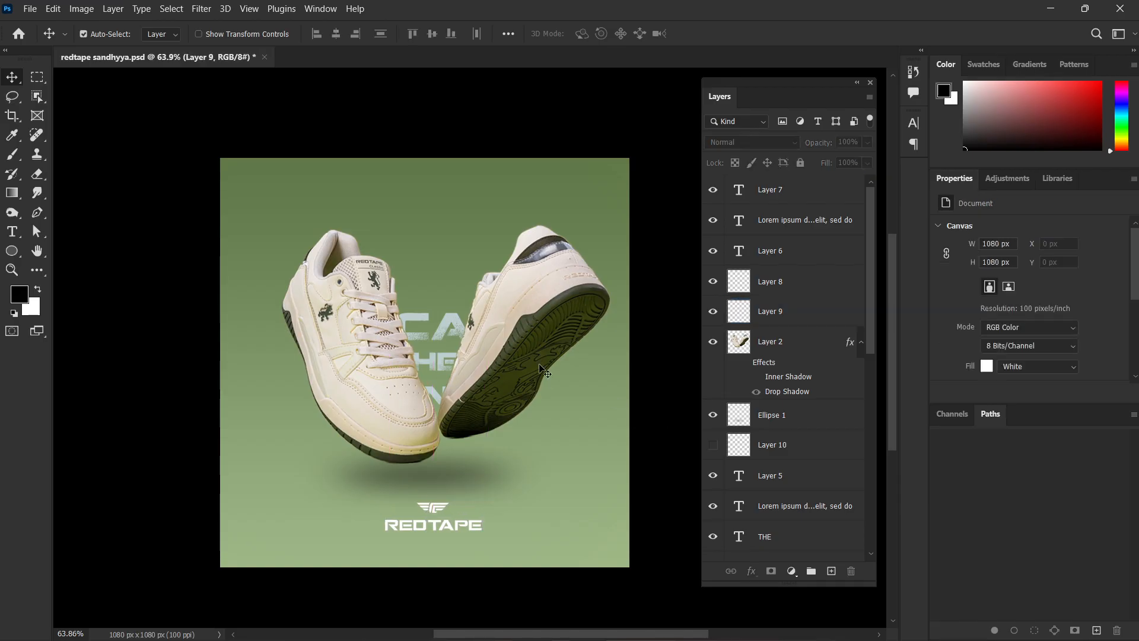
Stack the words ESCAPE, THE and ORDINARY as three centred lines at the poster's top, with ORDINARY partly behind the sneakers.
drag(453, 329, 455, 218)
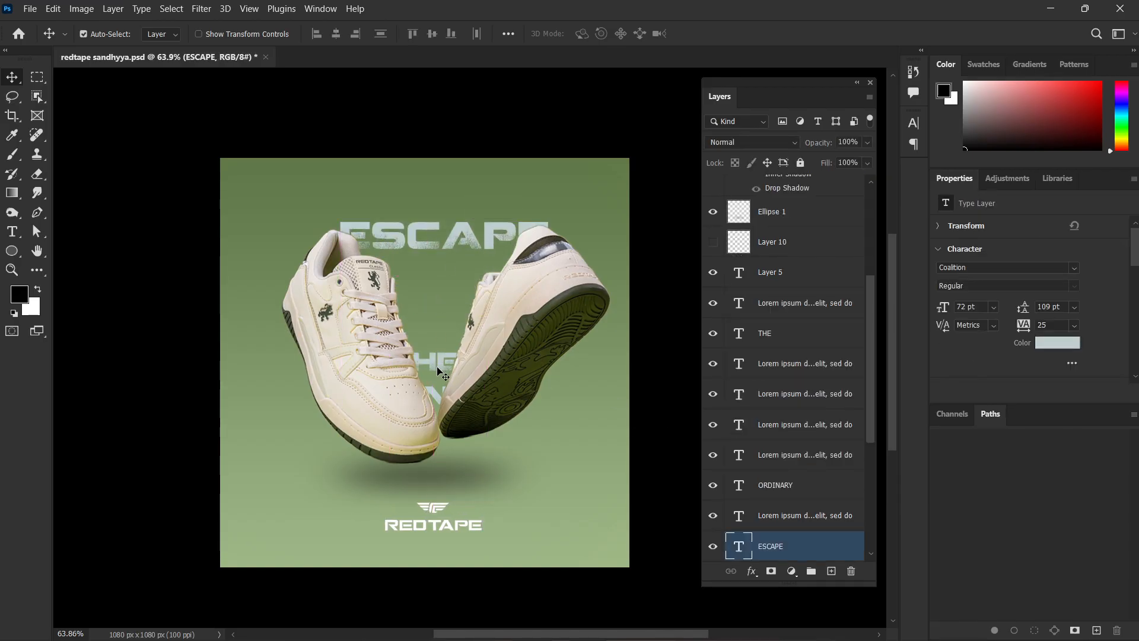
drag(442, 356, 428, 198)
drag(435, 265, 437, 230)
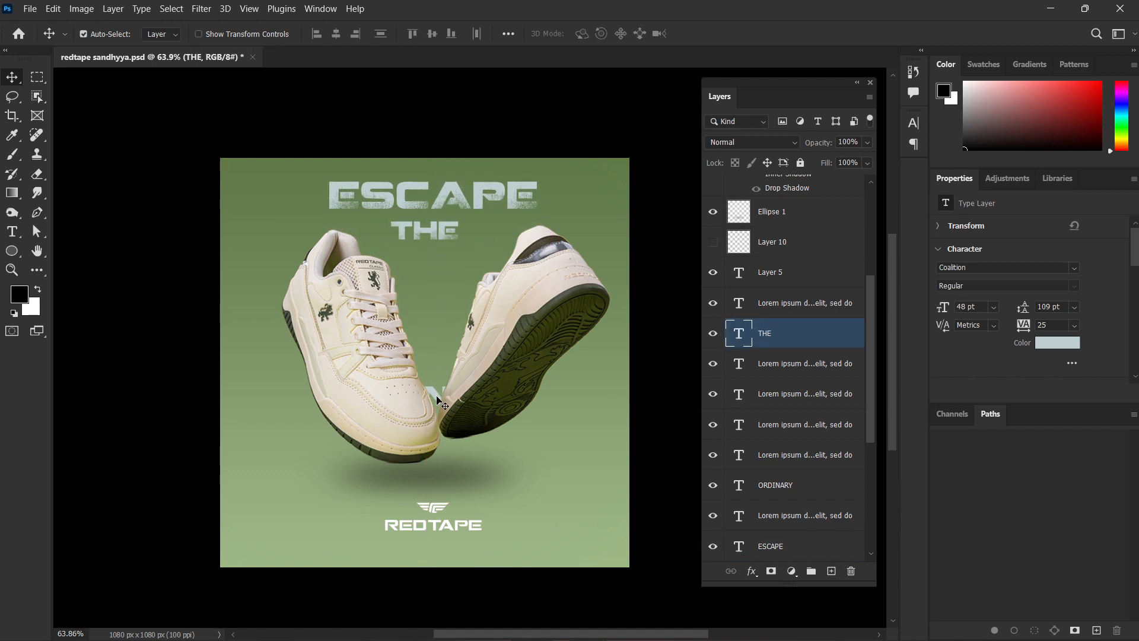
drag(441, 395, 433, 227)
drag(436, 268, 433, 258)
click(650, 169)
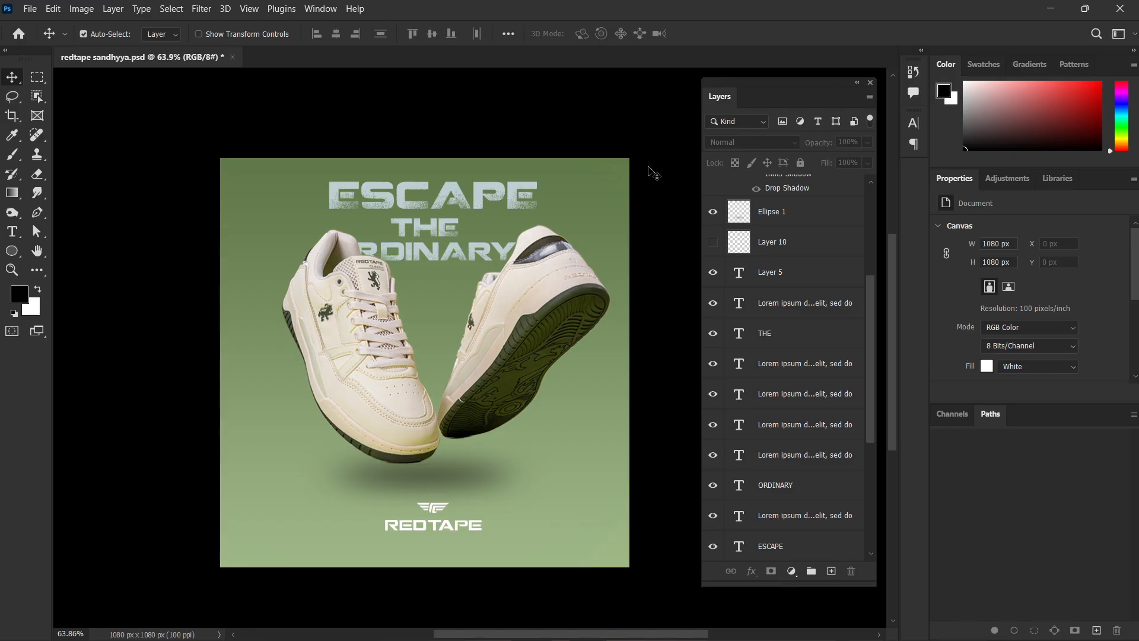
Switch to Chrome and search Google in a new tab for "redtape shoes font".
scroll(501, 501, down, 2)
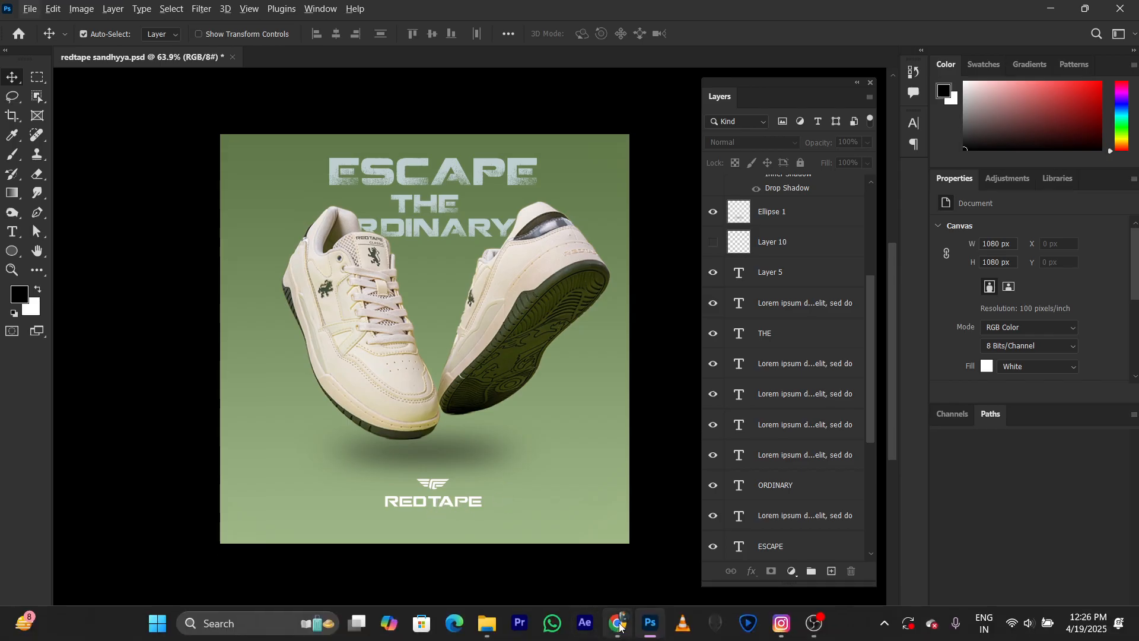
click(619, 624)
key(ctrl+t)
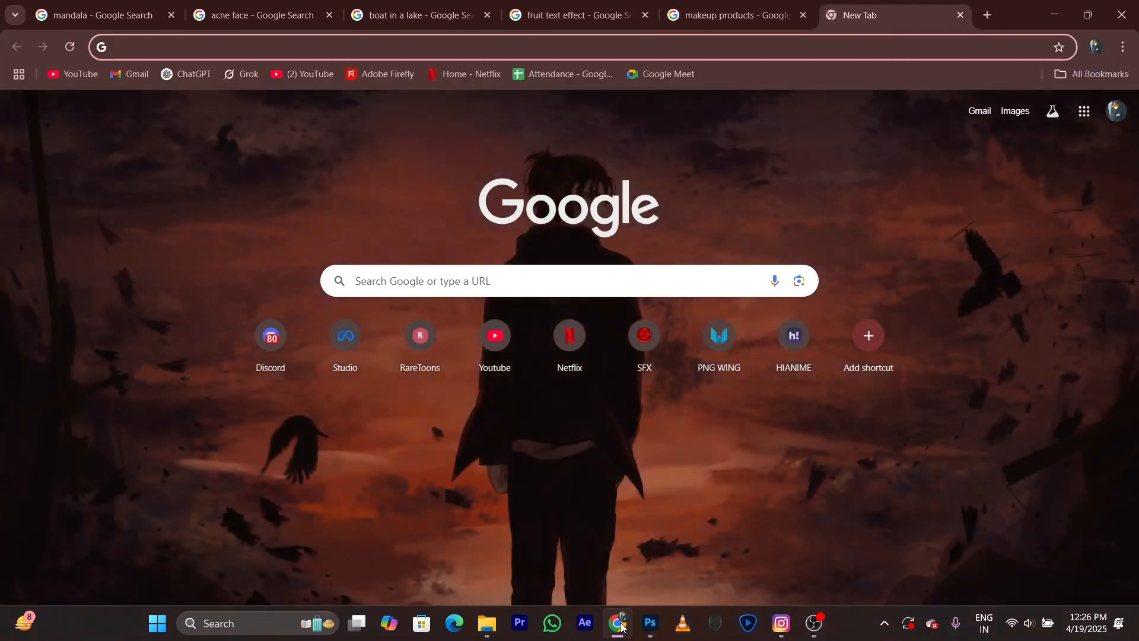
text(redtape )
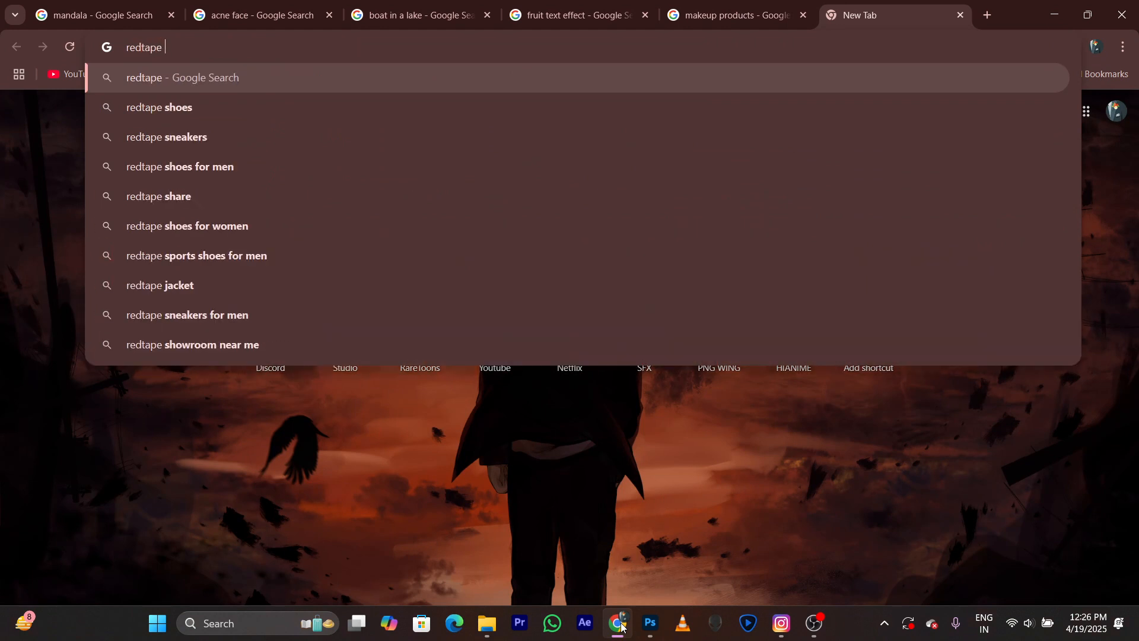
text(shoes font)
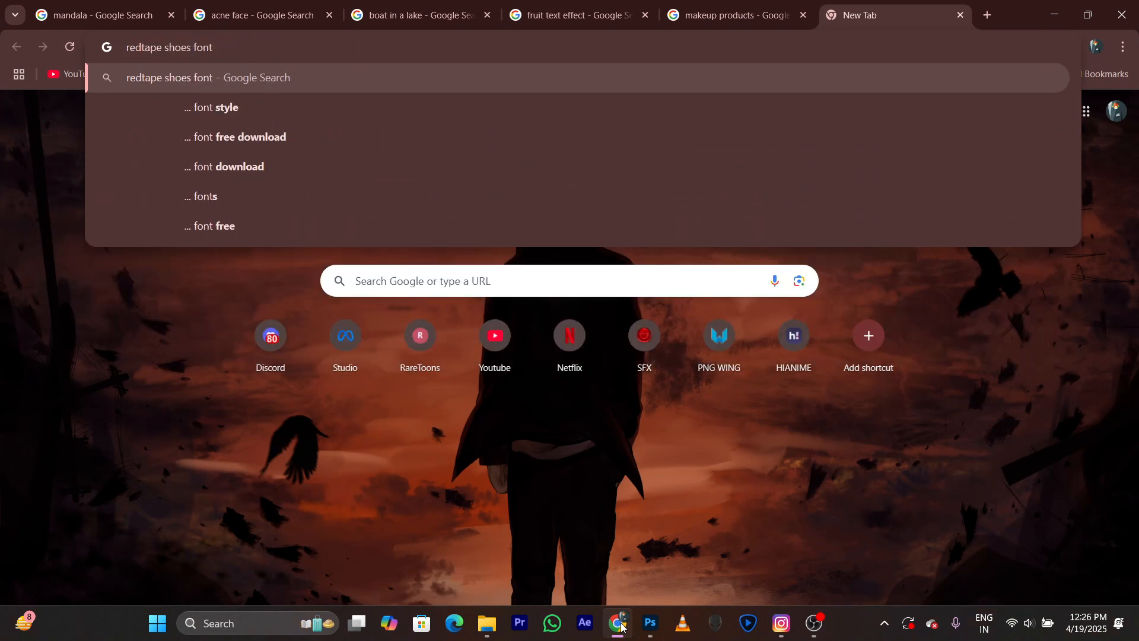
key(Return)
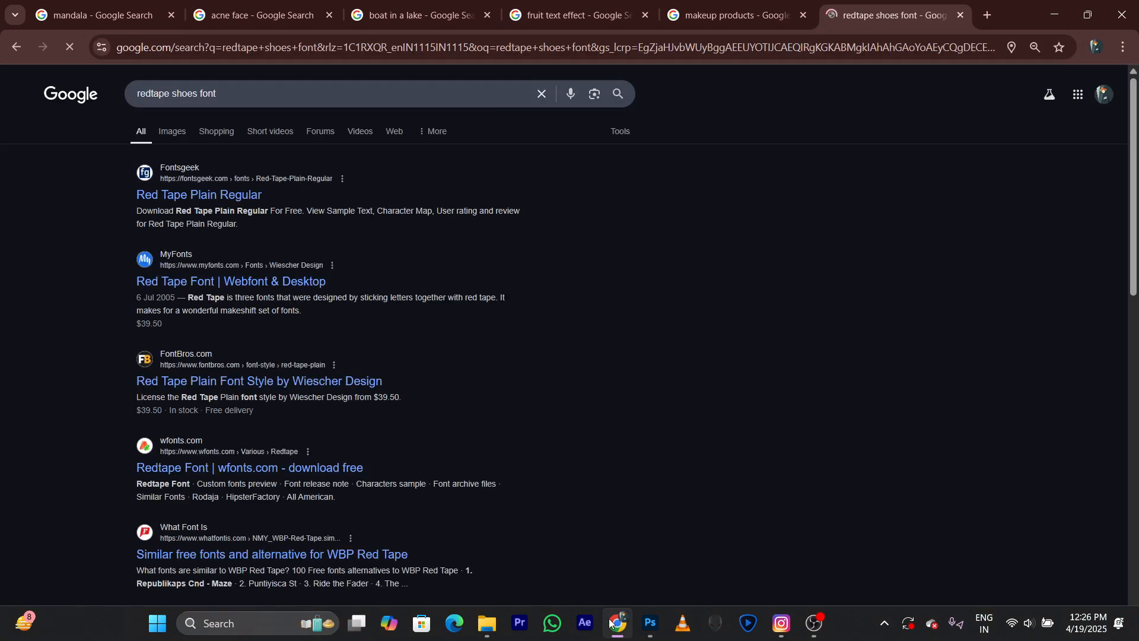
Examine the Red Tape Plain Regular font on Fontsgeek and the Red Tape family on MyFonts, returning to the search results.
click(208, 197)
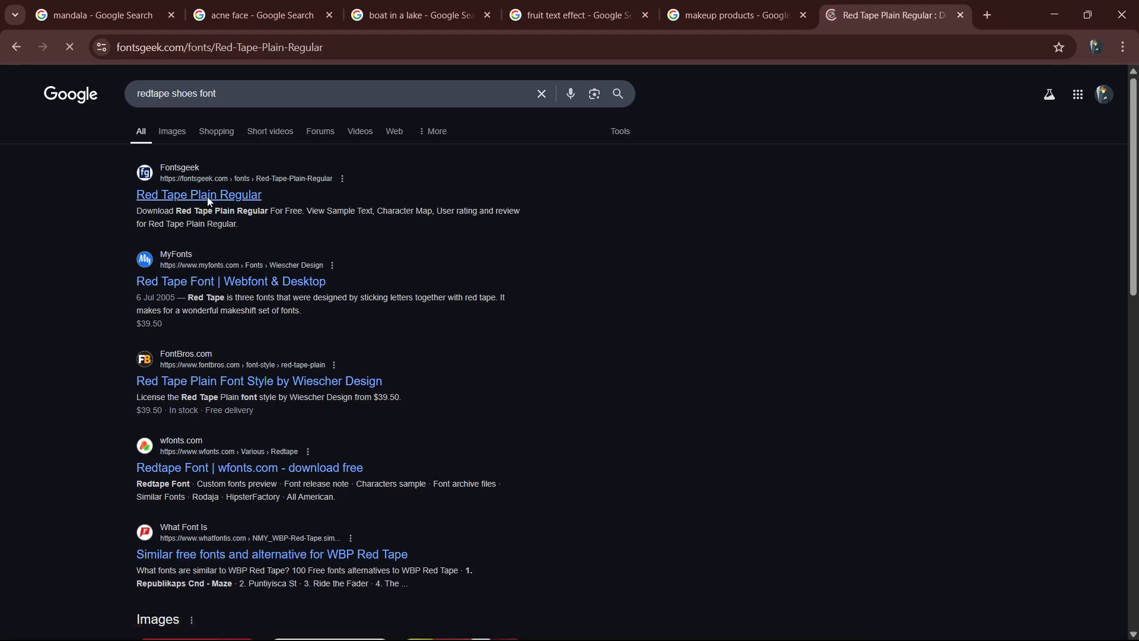
scroll(552, 623, down, 4)
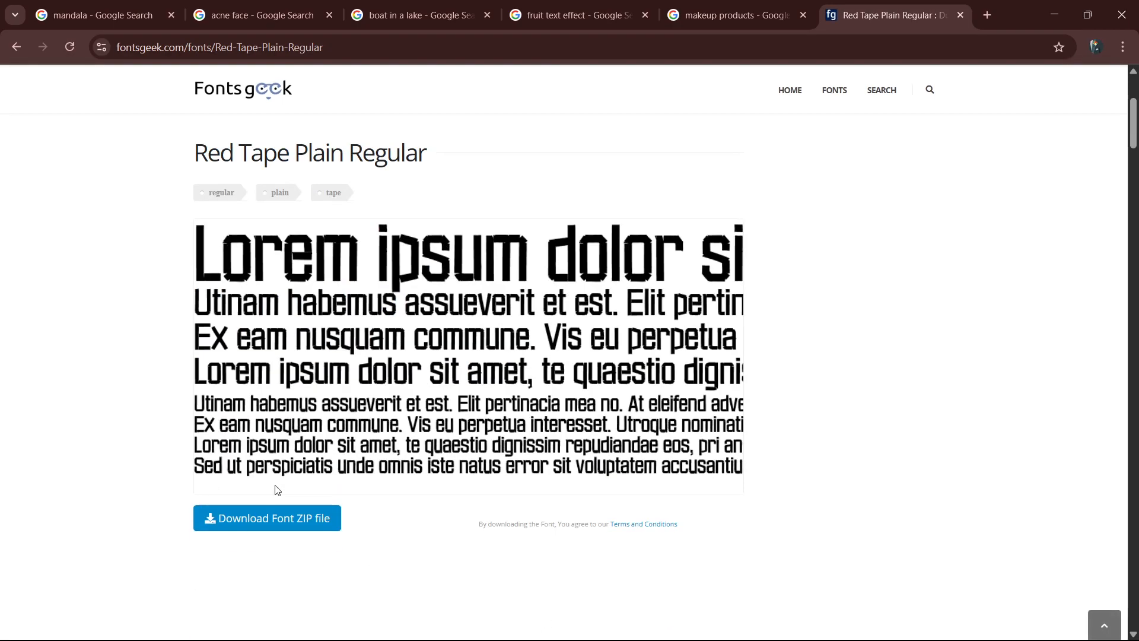
scroll(358, 510, down, 10)
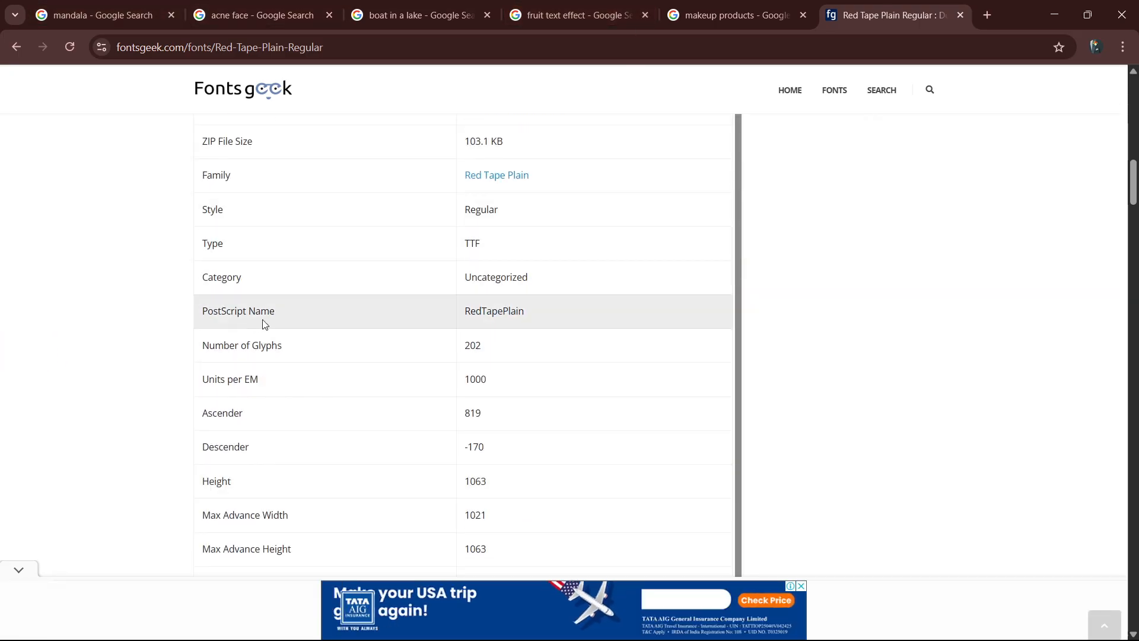
scroll(56, 234, up, 10)
click(16, 47)
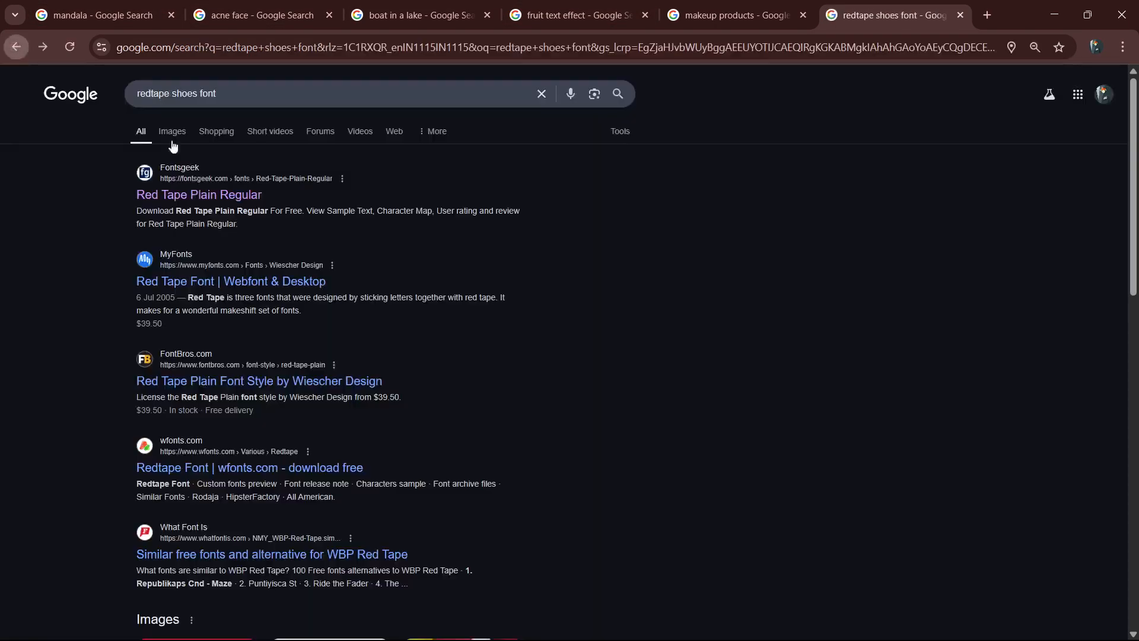
click(248, 287)
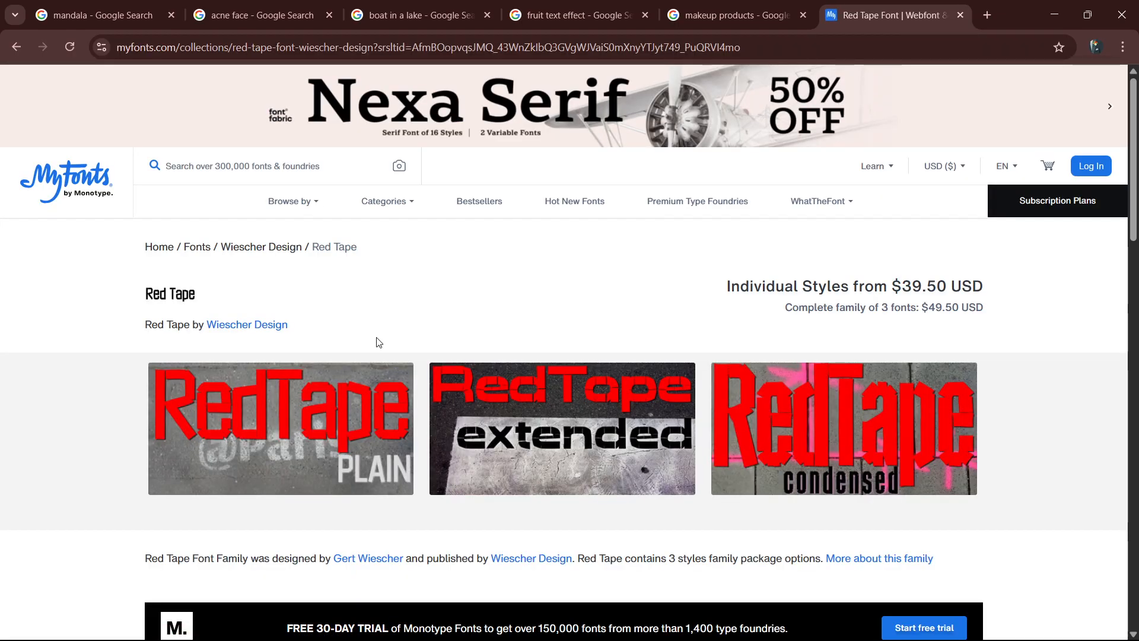
key(alt+Left)
Examine the Red Tape Plain font page on FontBros, including its related fonts, and return to the search results.
scroll(376, 337, down, 1)
click(283, 310)
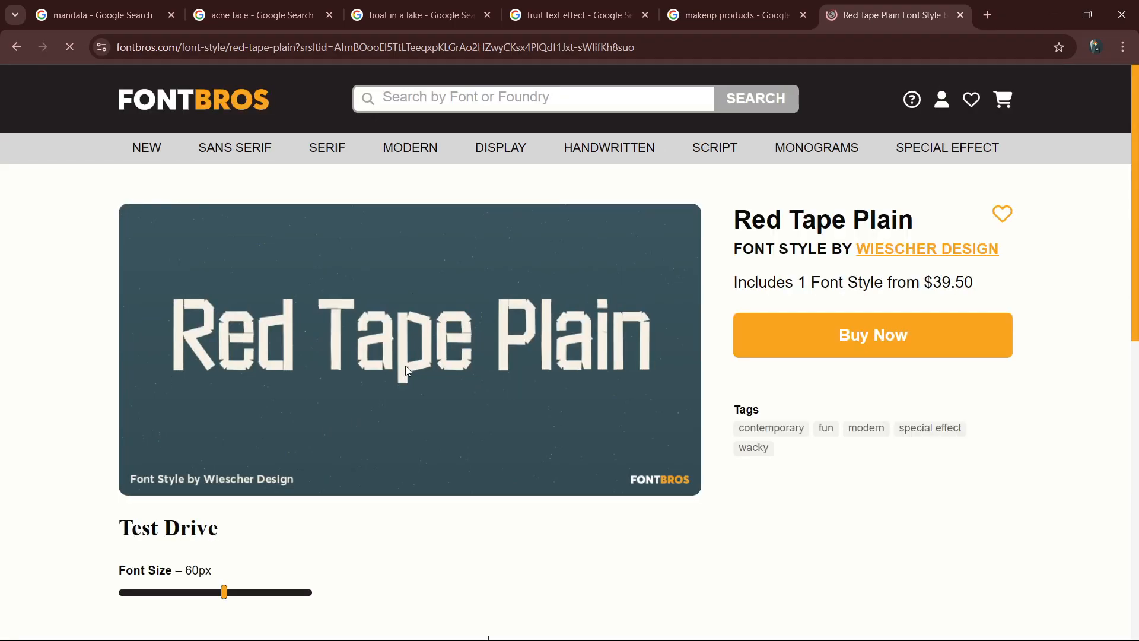
scroll(404, 365, down, 10)
scroll(406, 379, up, 4)
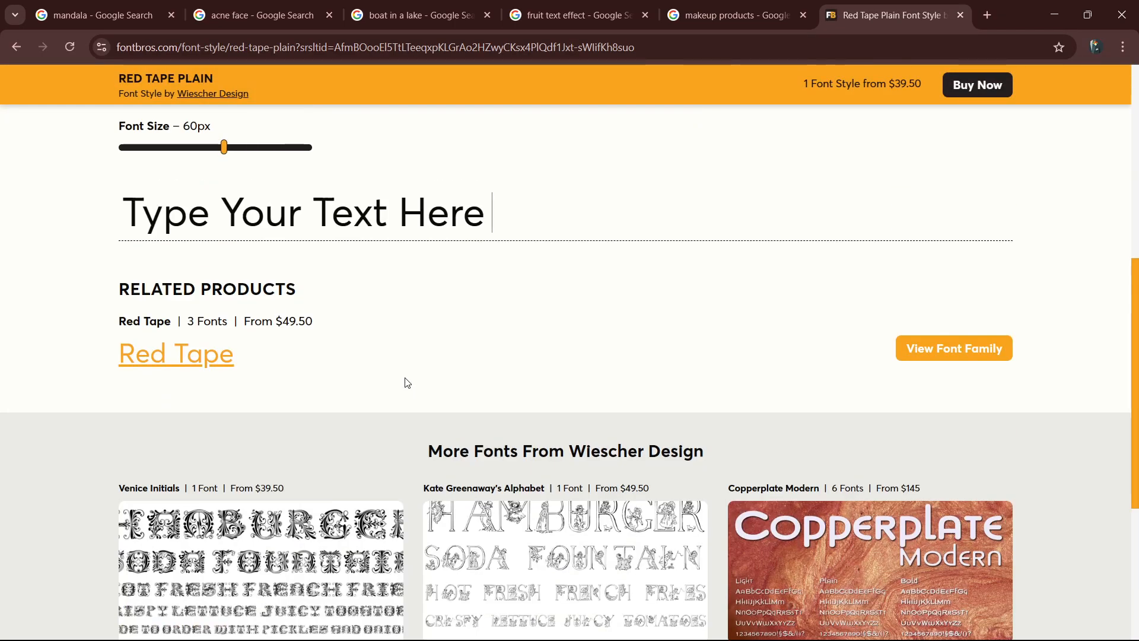
scroll(392, 370, down, 5)
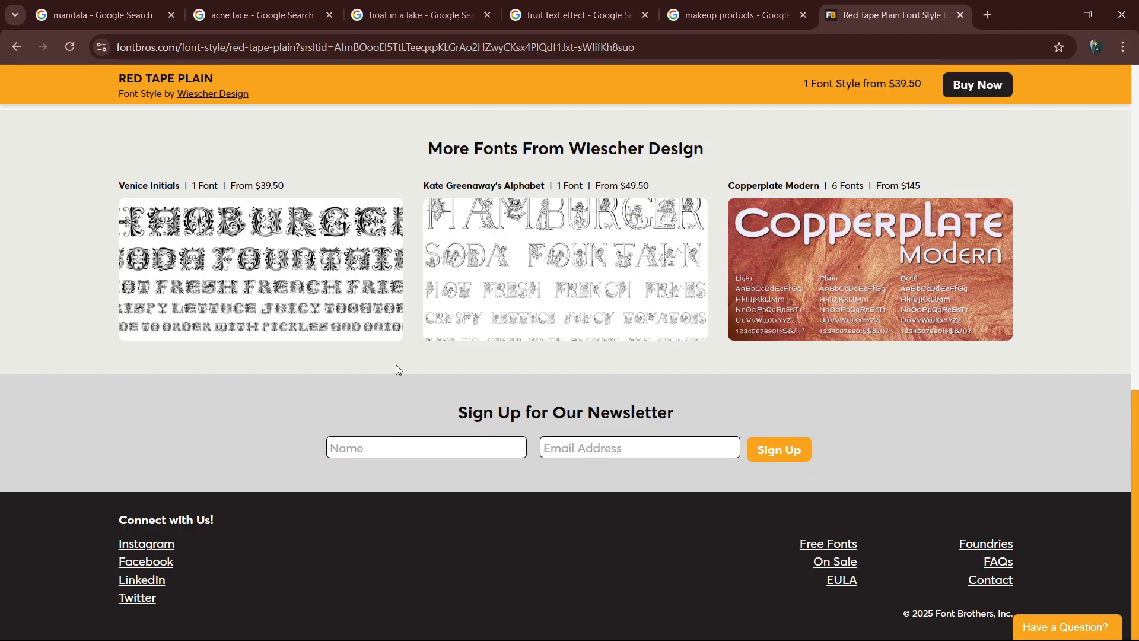
key(alt+Left)
Examine the free alternatives to WBP Red Tape listed on What Font Is and return to the search results.
scroll(394, 371, down, 1)
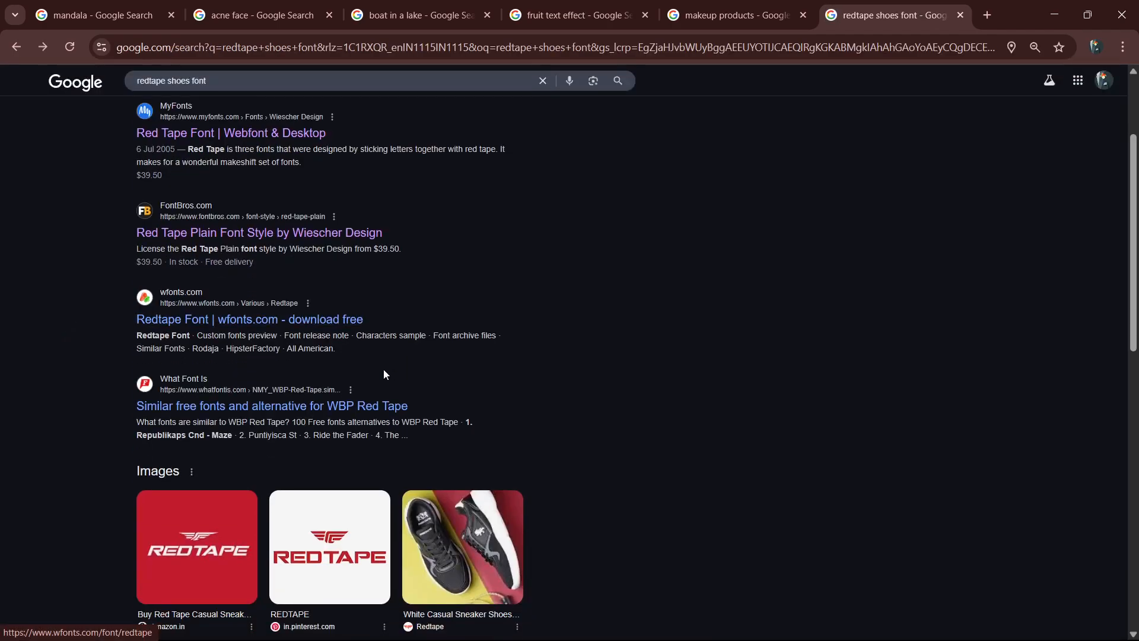
click(299, 409)
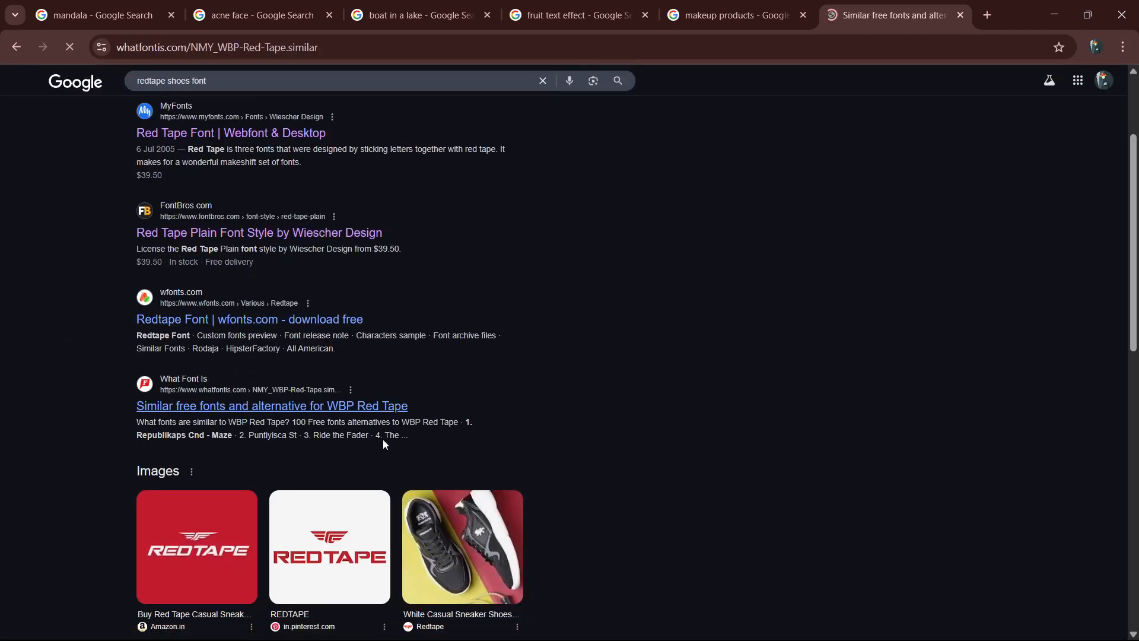
scroll(385, 445, down, 2)
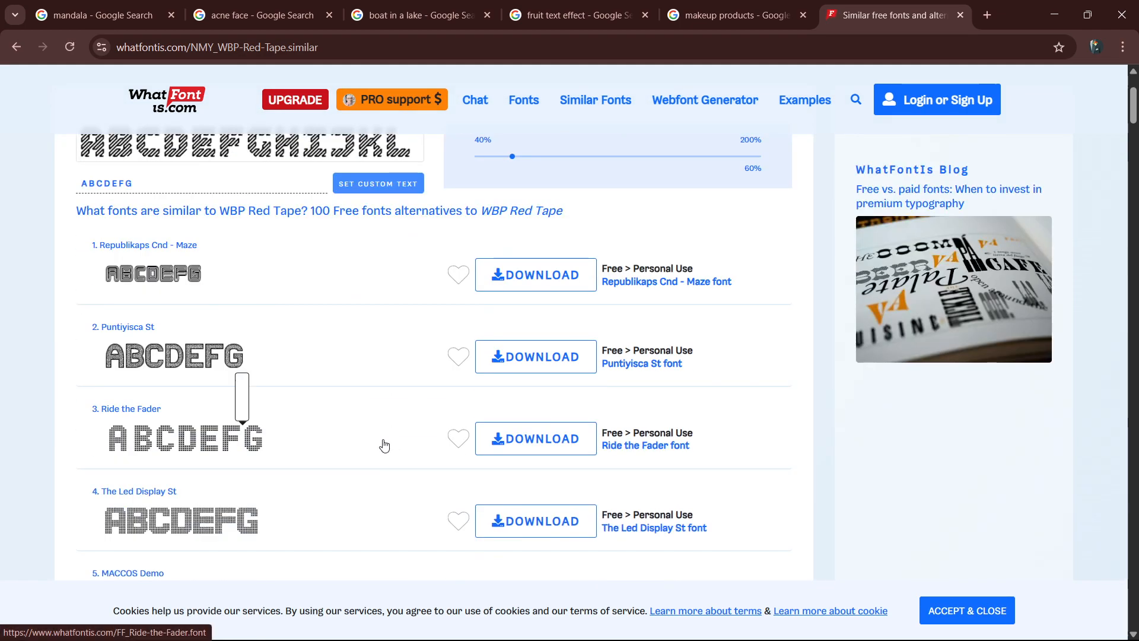
scroll(384, 445, down, 15)
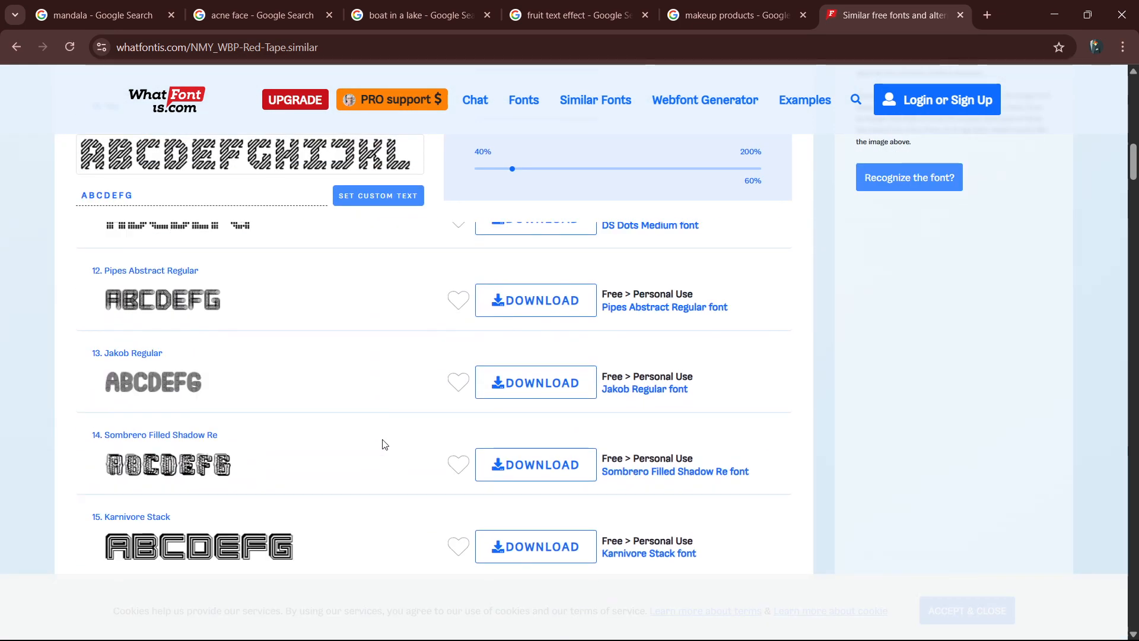
scroll(383, 444, down, 8)
key(alt+Left)
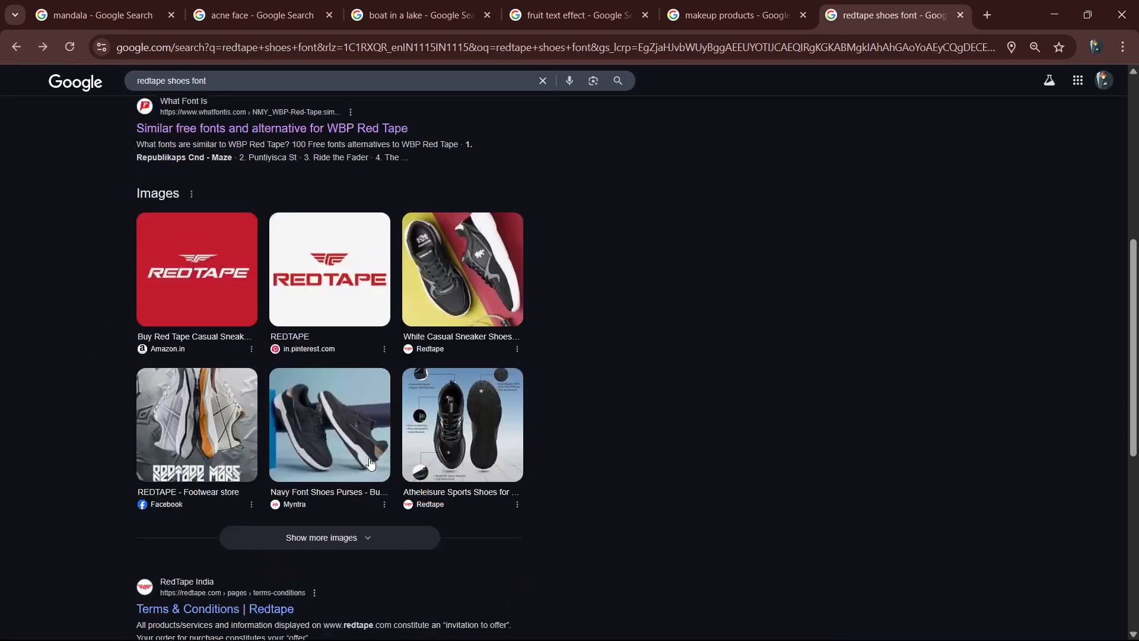
Examine the Red Tape Family package on MyFonts, found through the remaining search results, and open its font family page.
scroll(371, 463, up, 1)
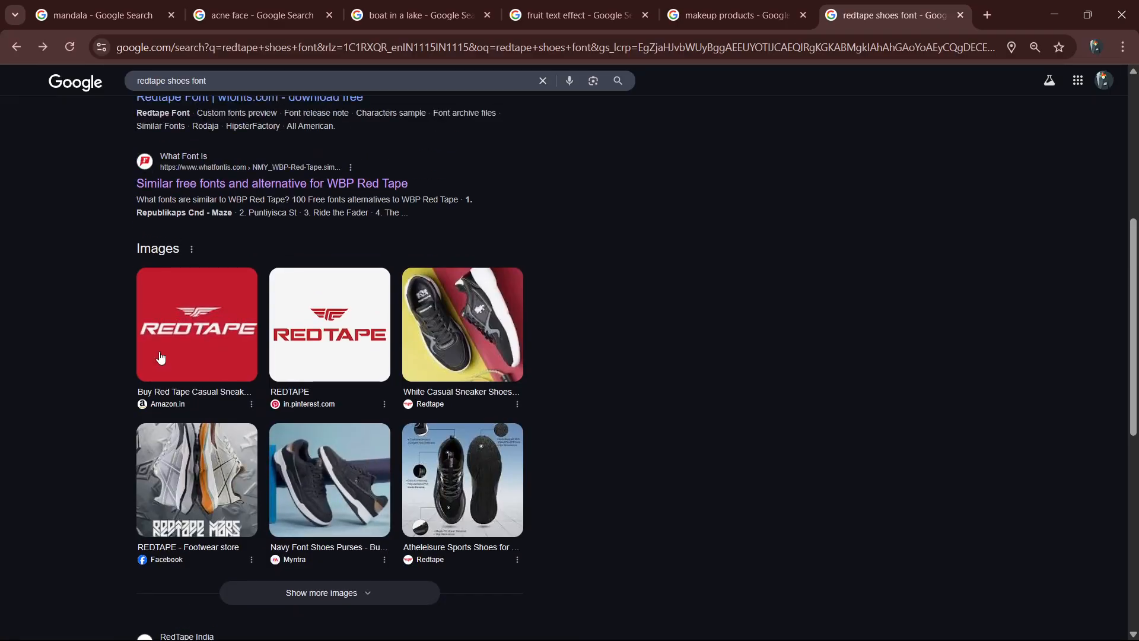
scroll(160, 357, down, 6)
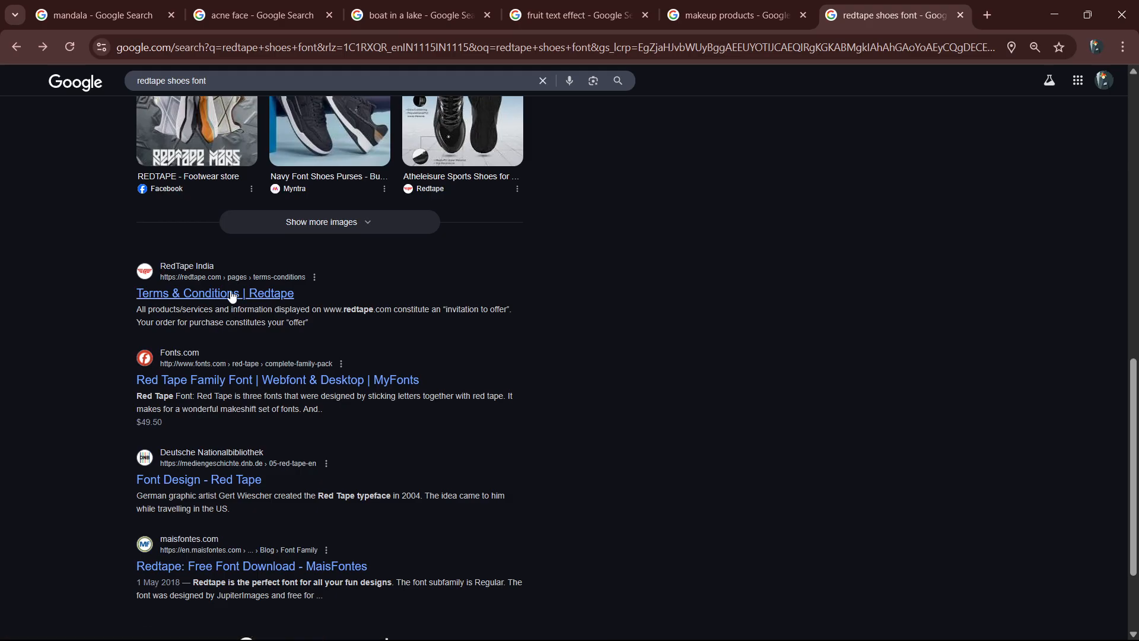
click(256, 379)
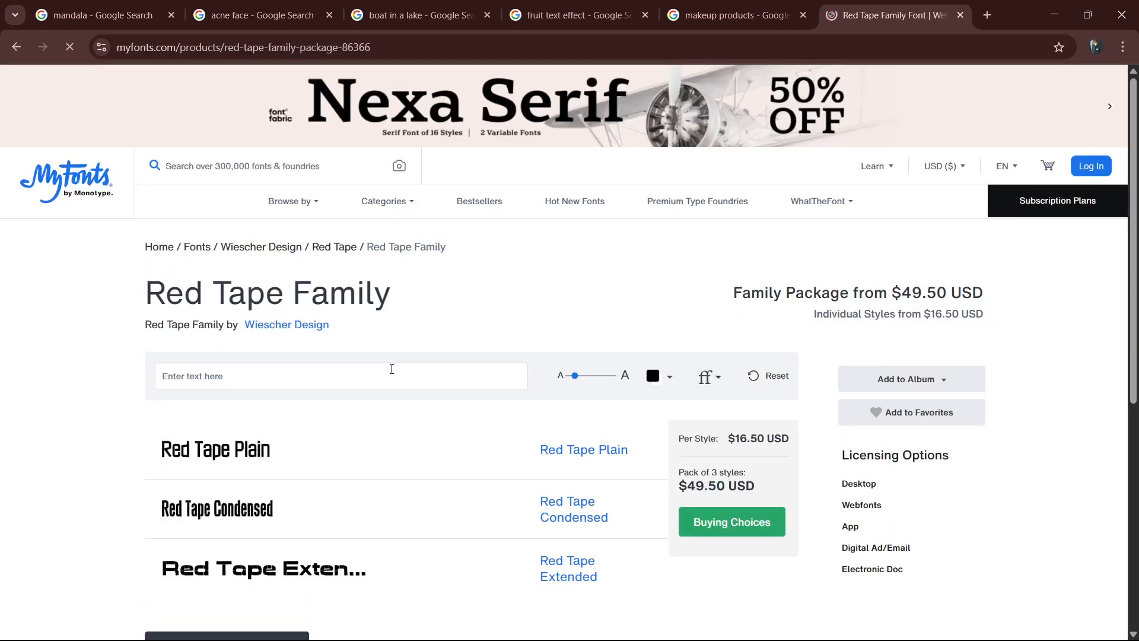
scroll(380, 404, down, 2)
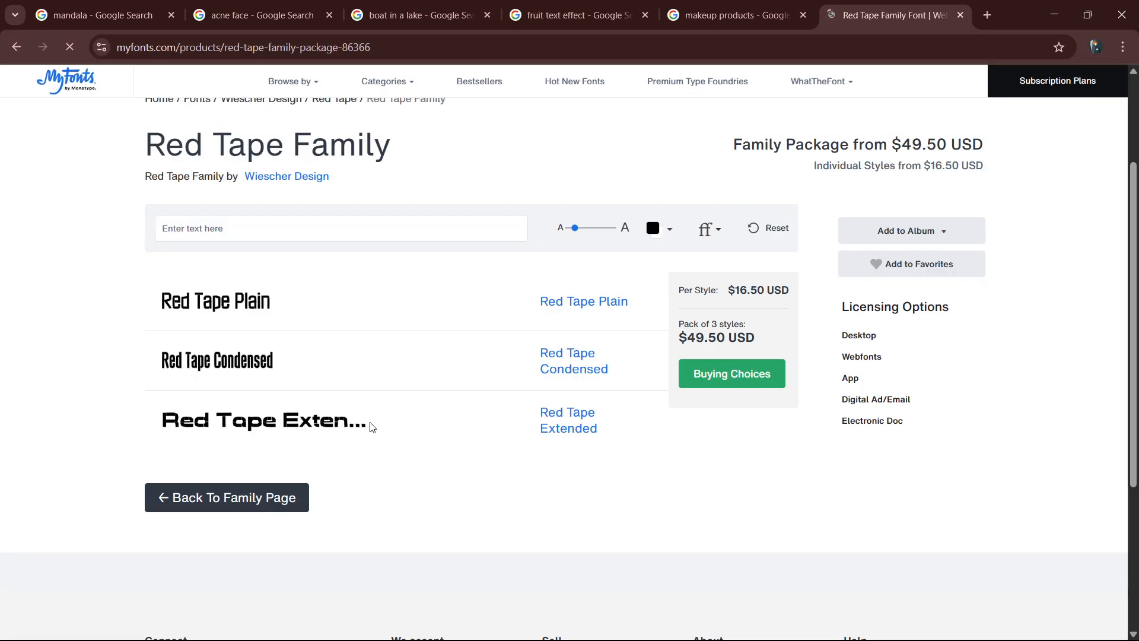
scroll(372, 428, down, 2)
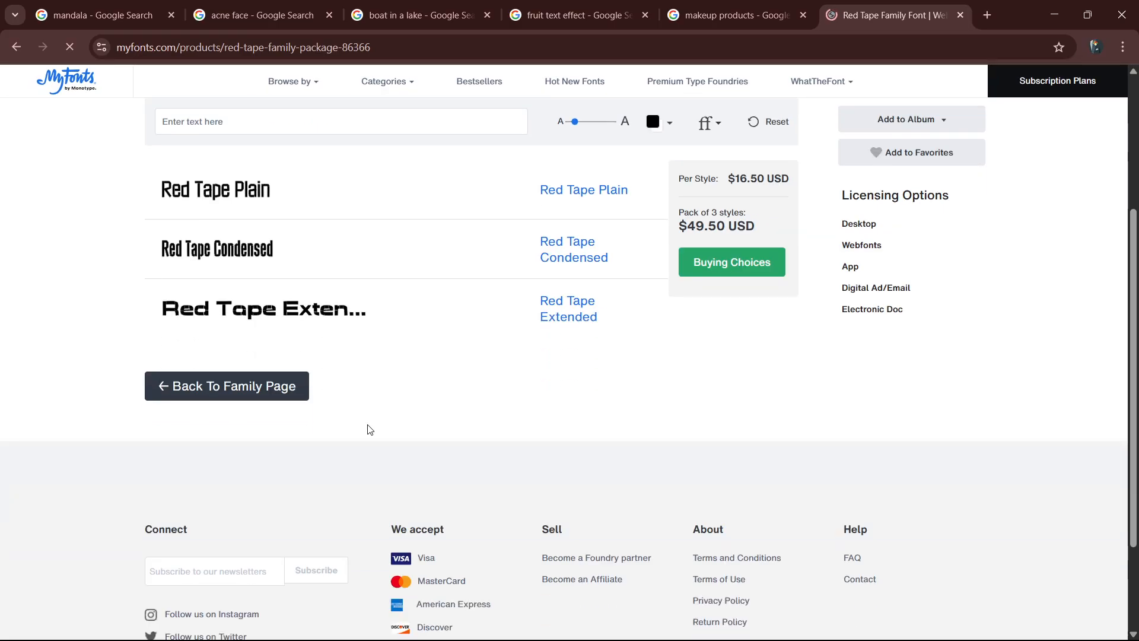
click(269, 392)
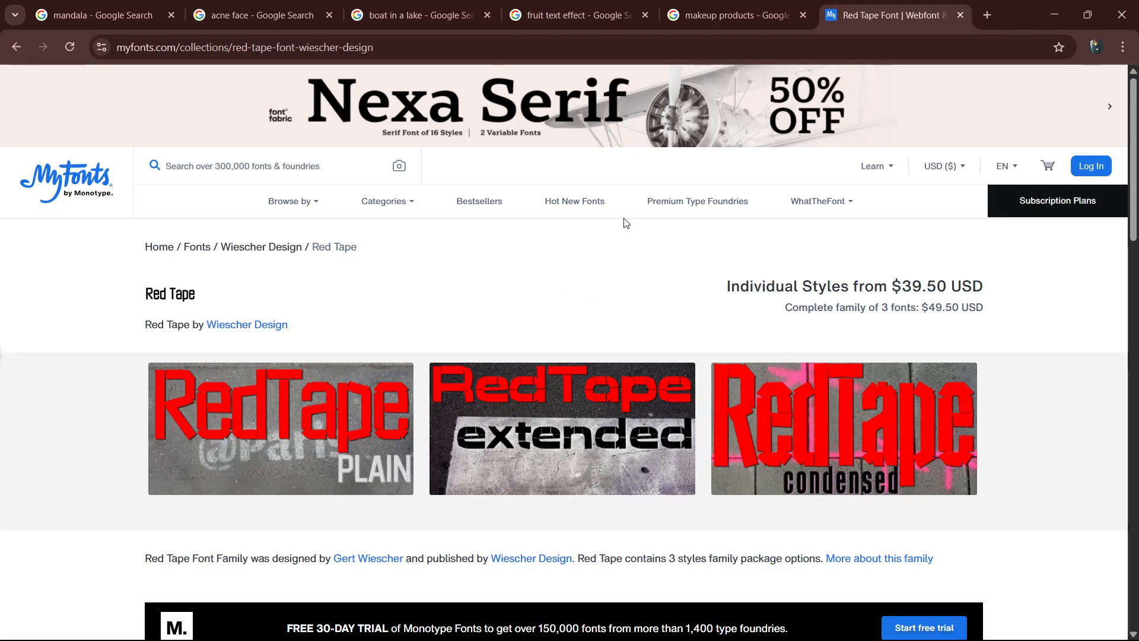
Close the font search tab, switch back to Photoshop and examine the poster with its Redtape logo.
click(961, 15)
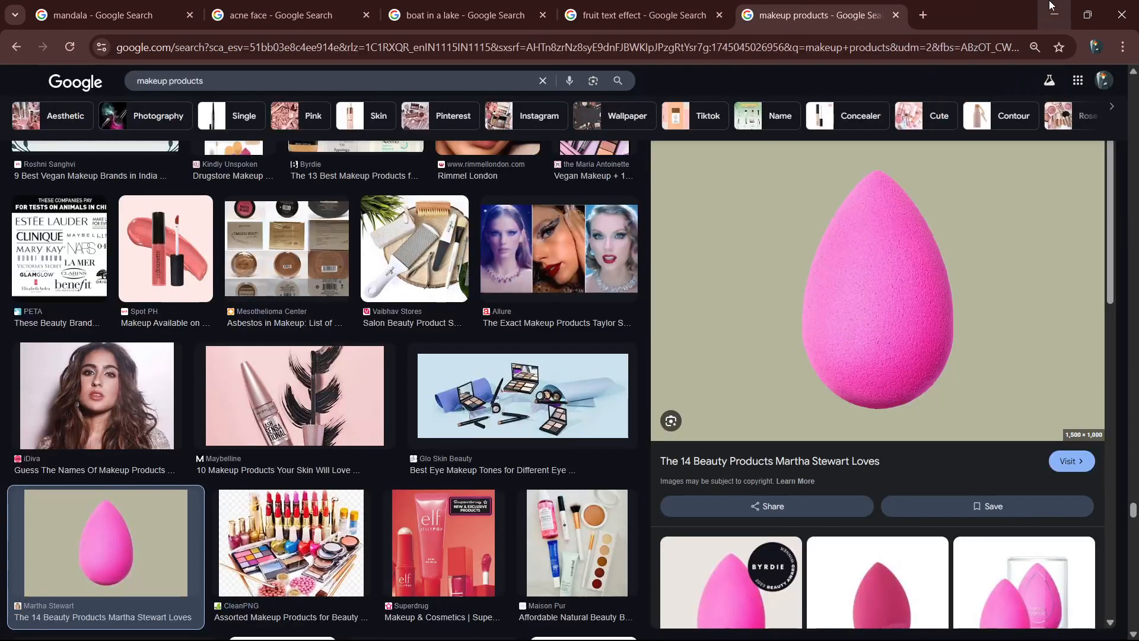
click(1050, 6)
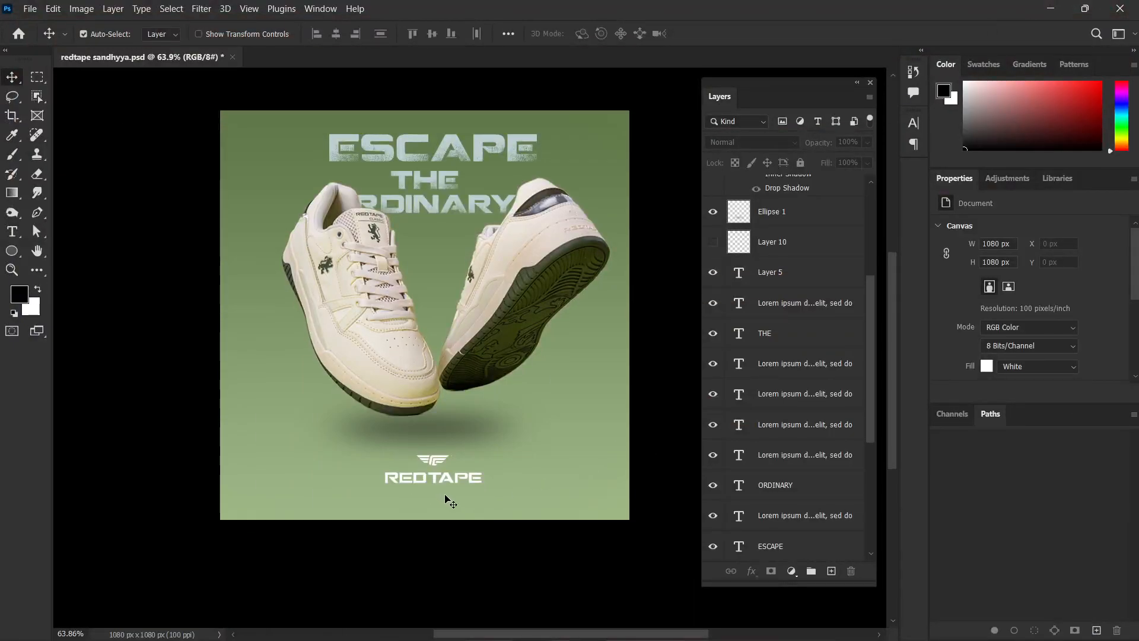
scroll(449, 502, up, 5)
scroll(446, 487, down, 4)
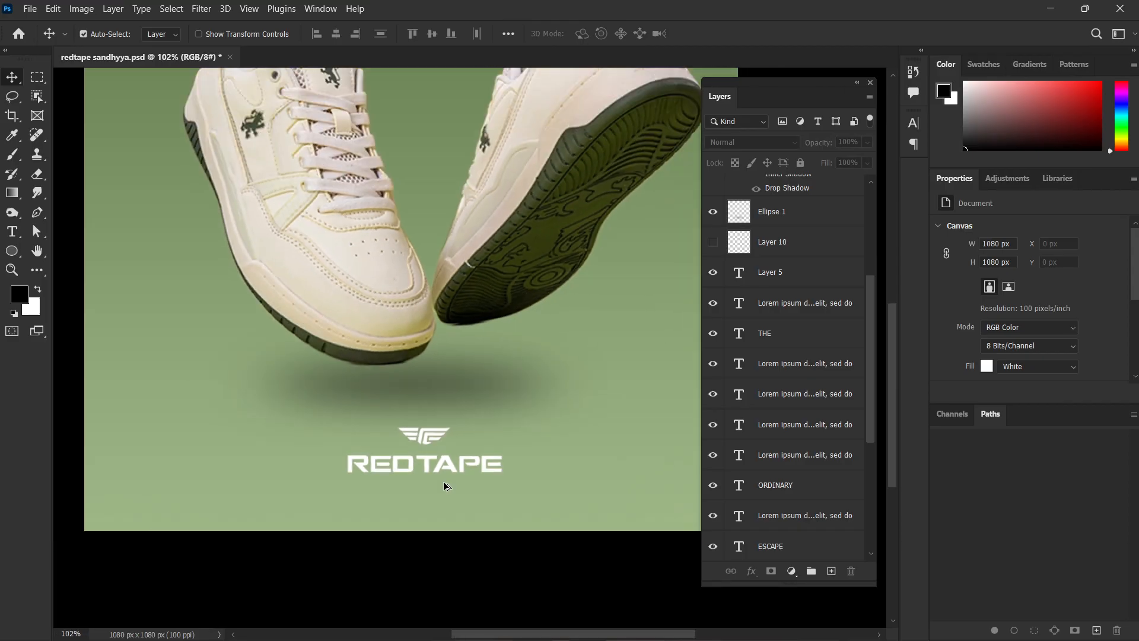
scroll(457, 502, down, 1)
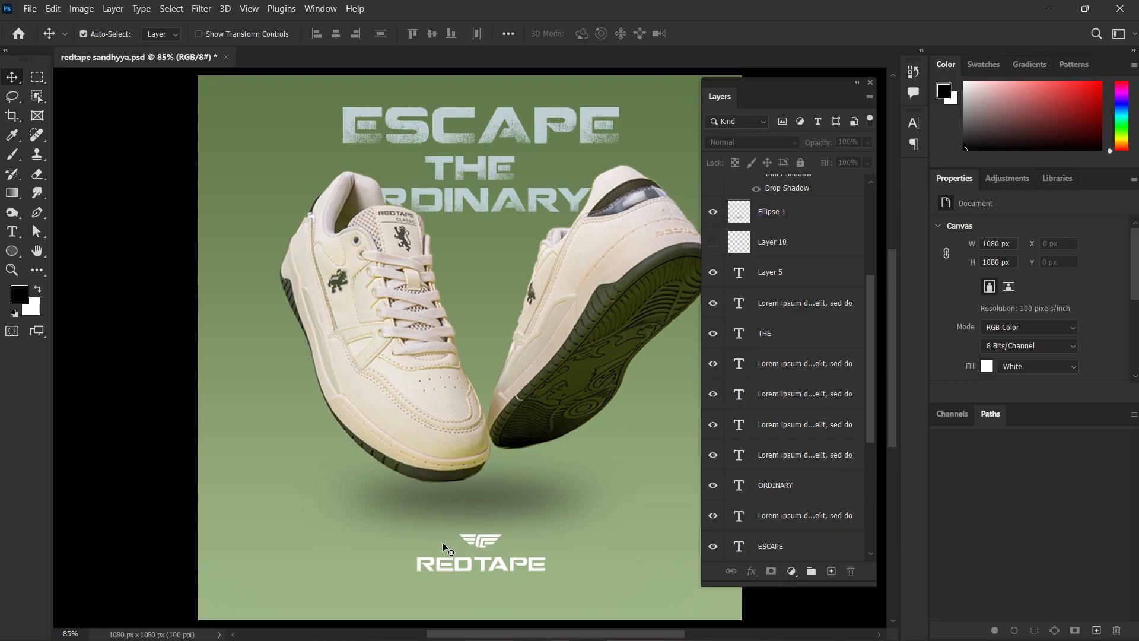
scroll(543, 525, down, 1)
drag(572, 509, 527, 492)
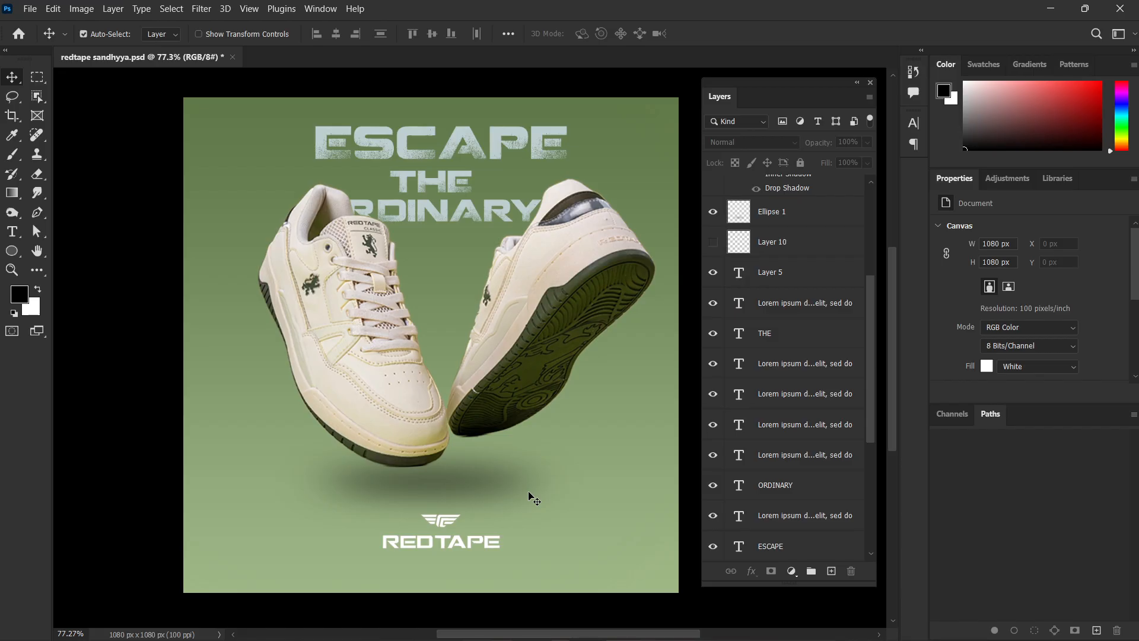
Move ESCAPE down over the Redtape logo to compare the two letterforms up close, and undo the move.
drag(424, 135, 425, 506)
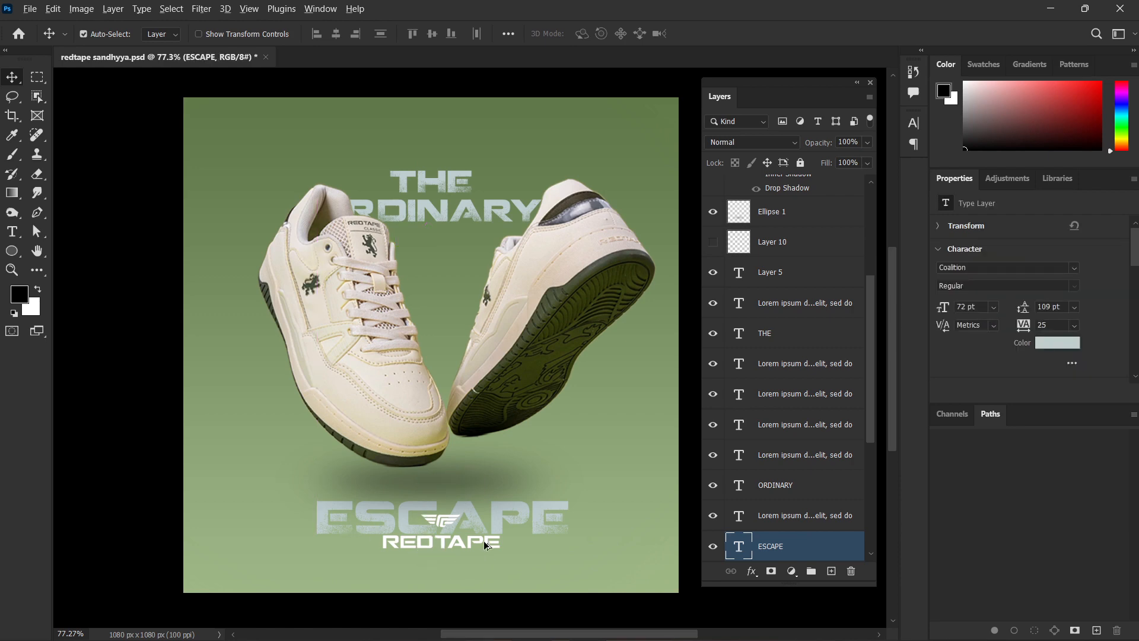
scroll(483, 540, up, 5)
scroll(445, 471, down, 1)
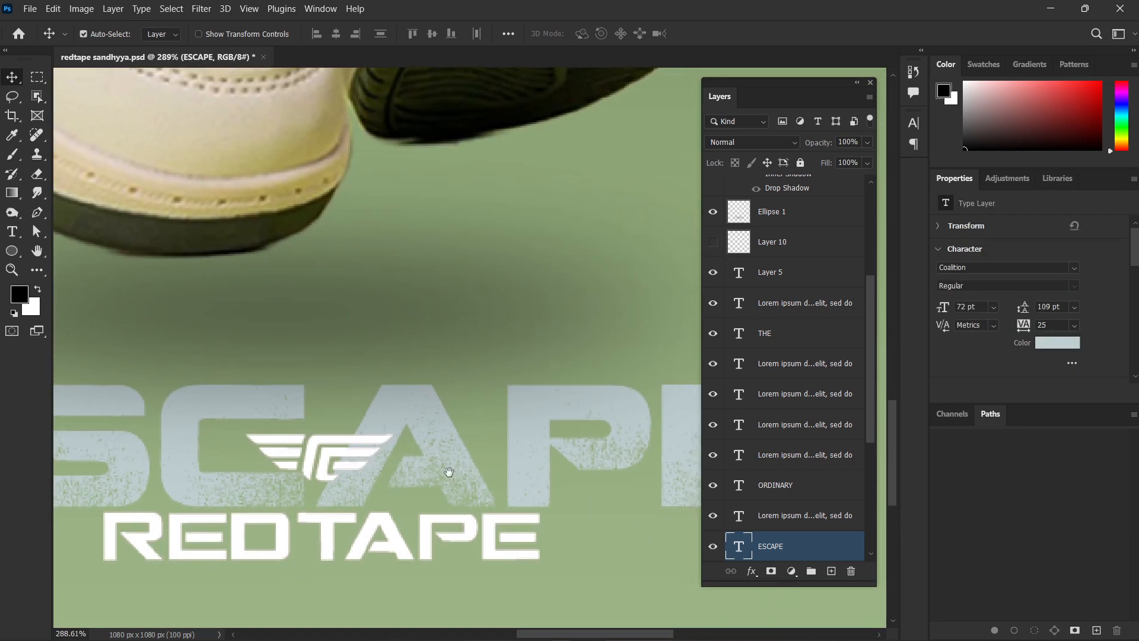
scroll(610, 386, right, 3)
scroll(425, 527, down, 1)
scroll(416, 526, left, 3)
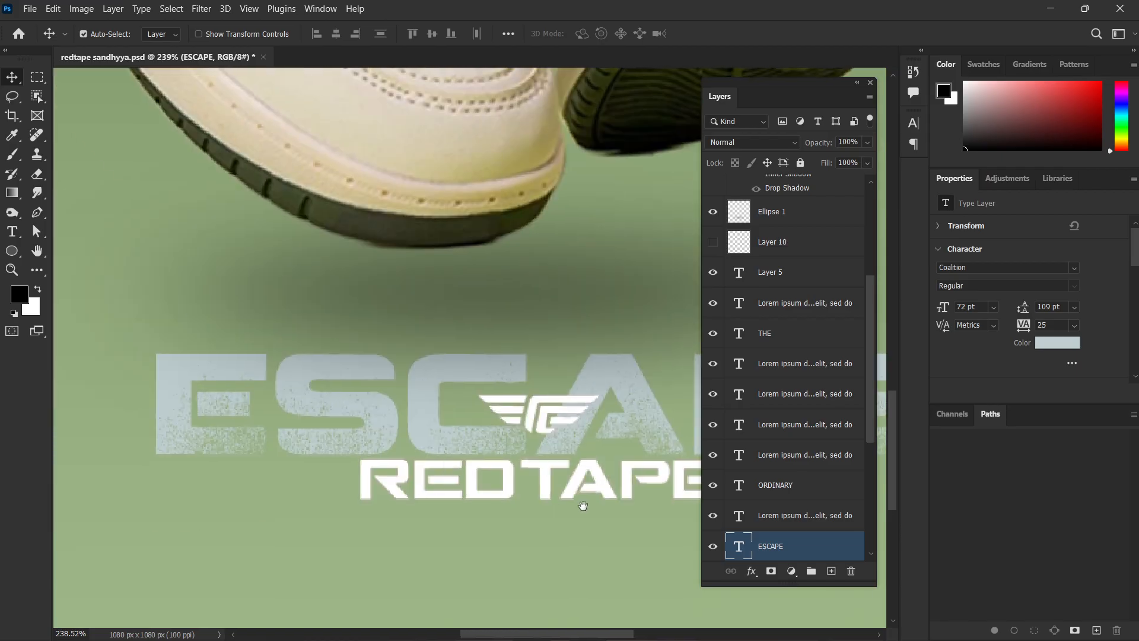
scroll(605, 473, down, 2)
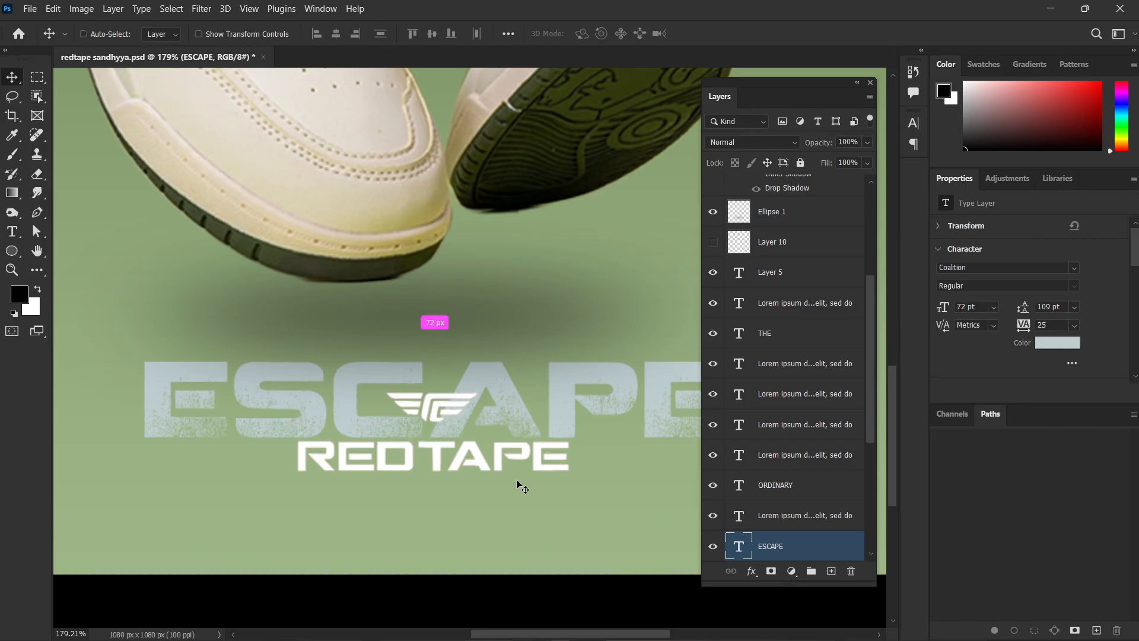
key(ctrl+z)
Load the ESCAPE lettering as a selection, rasterize its type layer, fill it with white and deselect.
scroll(507, 449, down, 4)
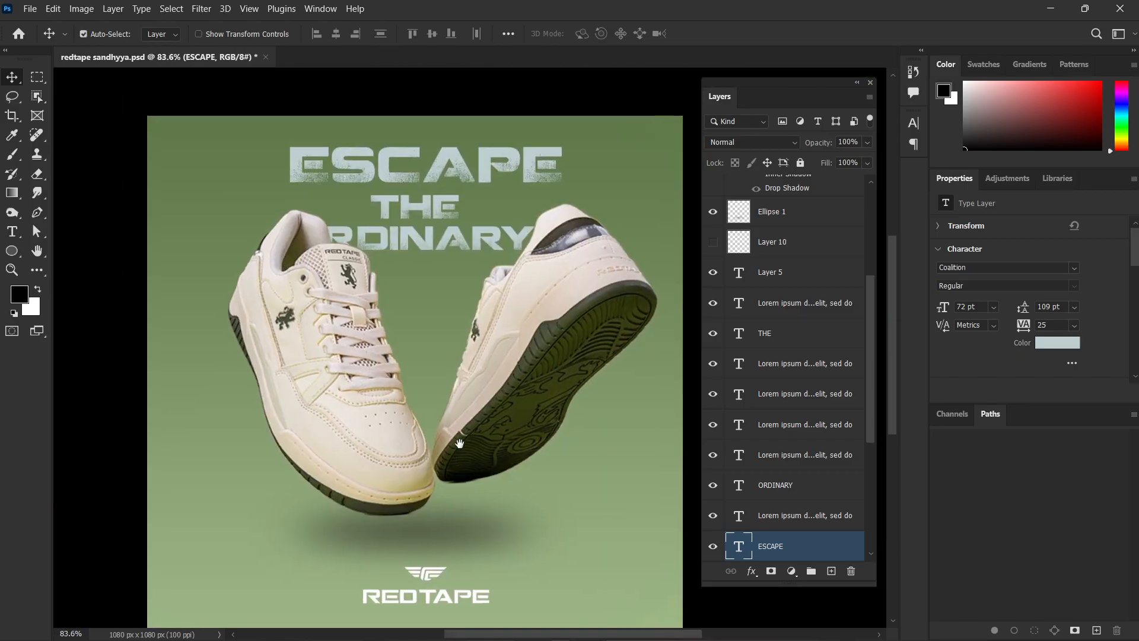
ctrl+click(736, 555)
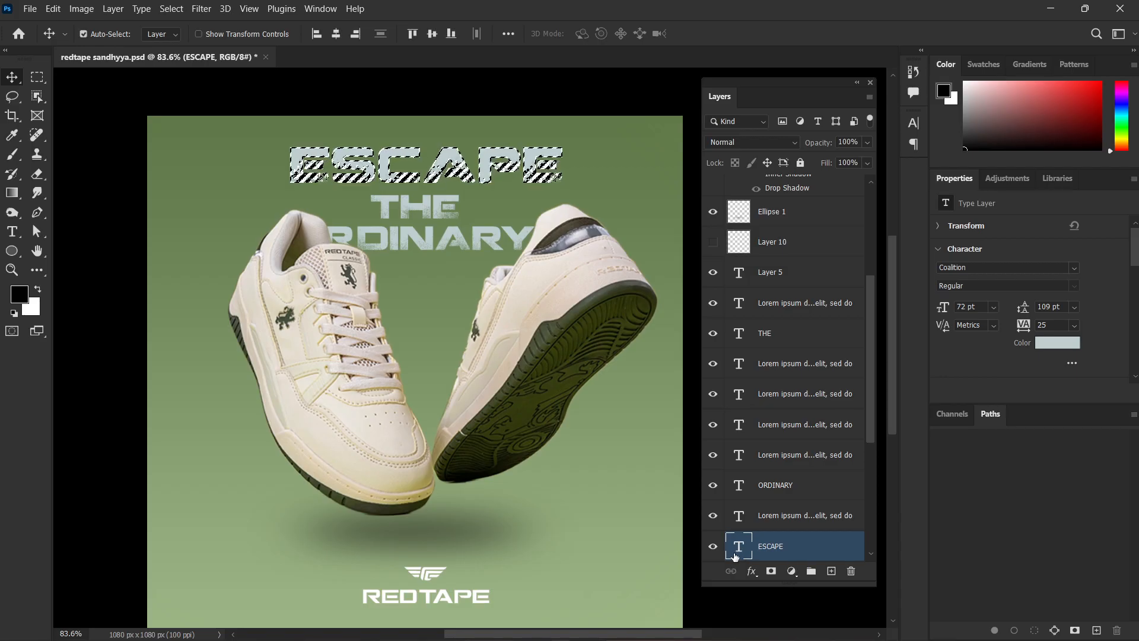
key(ctrl)
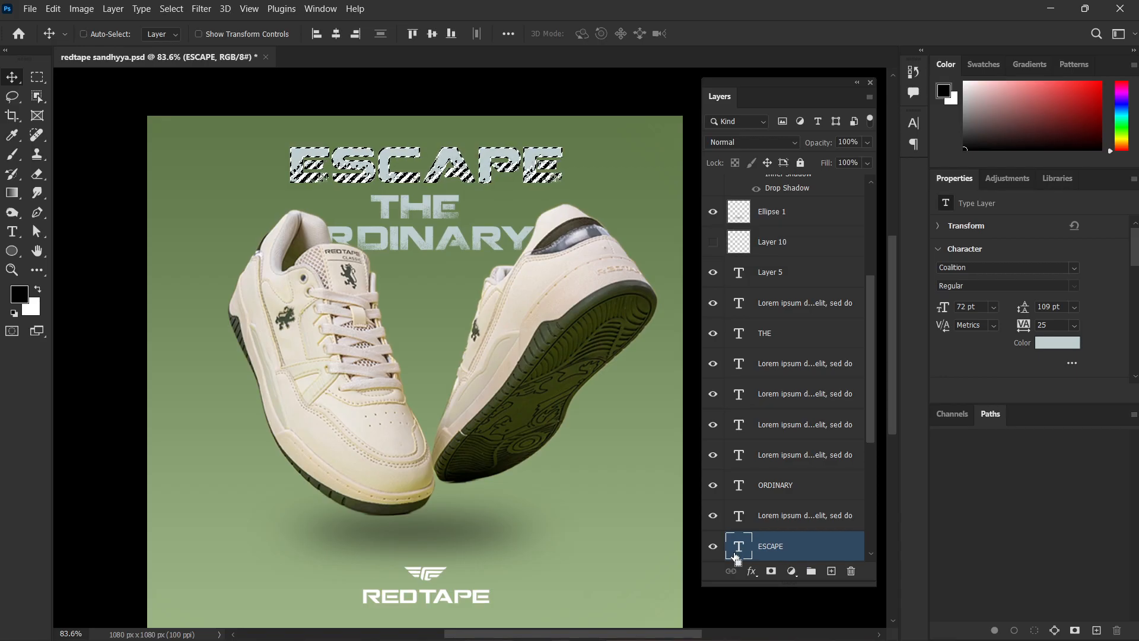
right_click(821, 553)
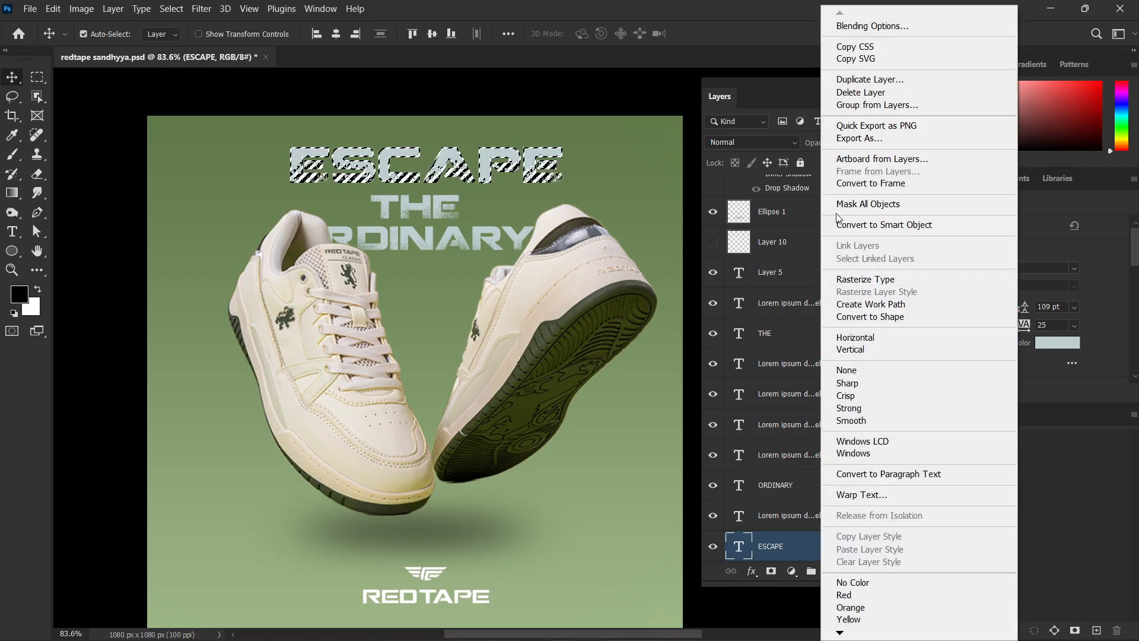
click(896, 277)
key(ctrl+BackSpace)
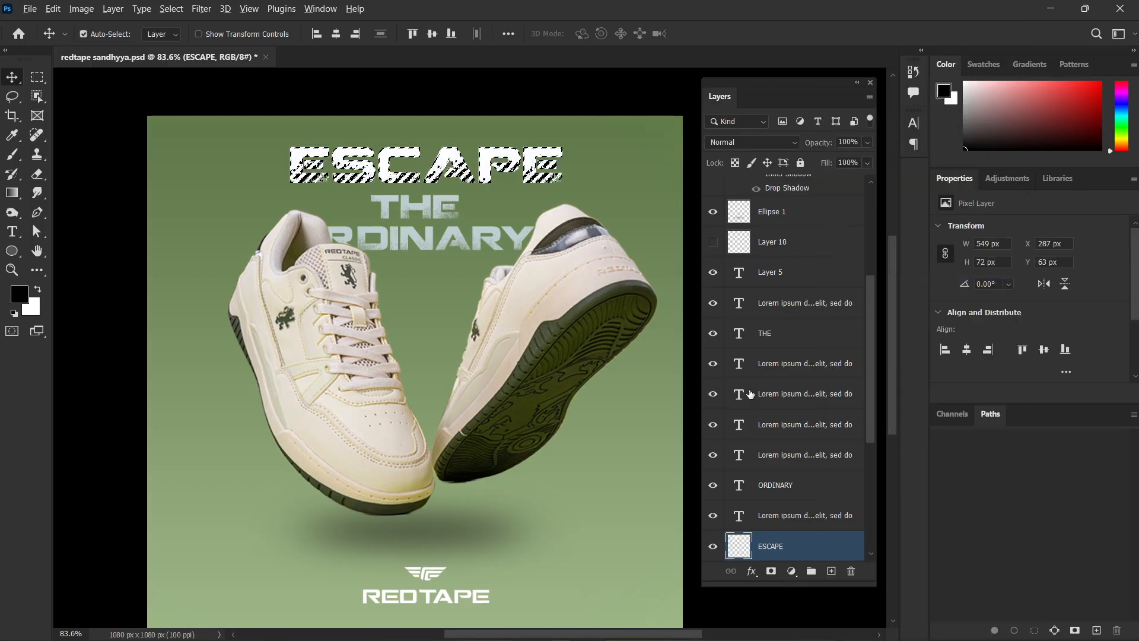
key(alt+BackSpace)
key(ctrl+BackSpace)
key(ctrl+d)
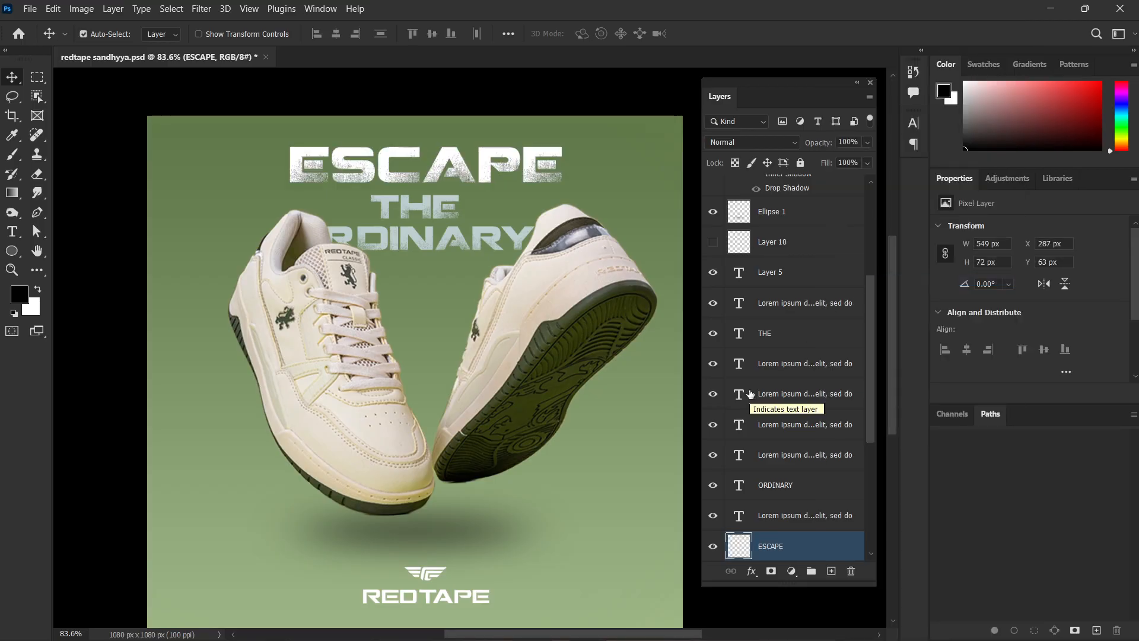
Try ESCAPE slightly higher and further left, at X 232 px and Y 48 px, and undo the move.
drag(401, 157, 375, 150)
scroll(393, 164, up, 13)
scroll(465, 151, down, 15)
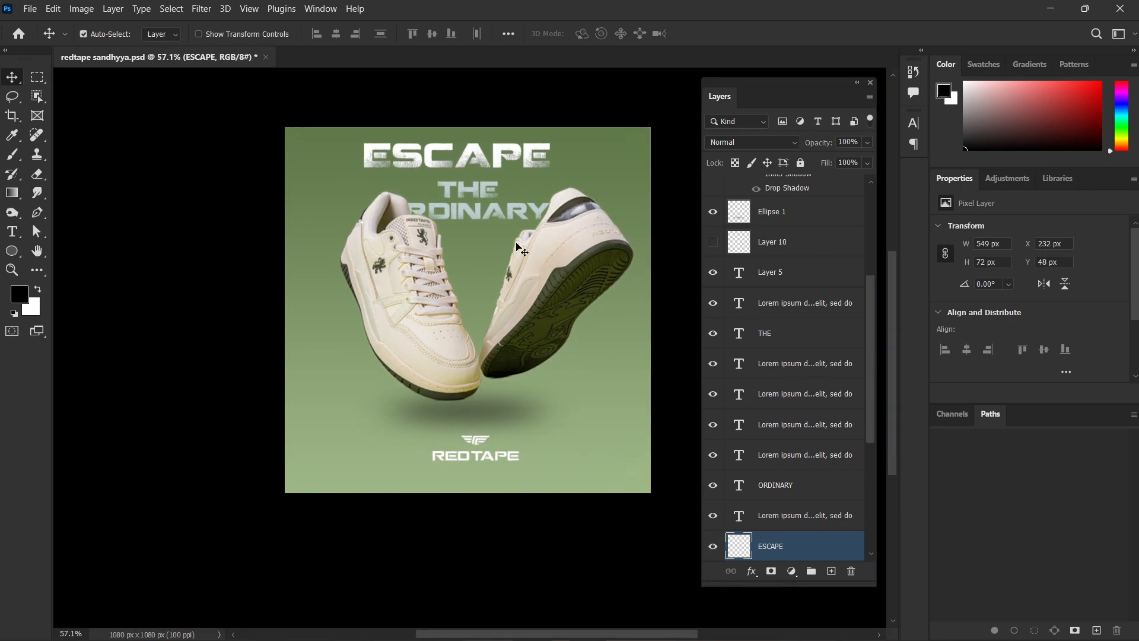
drag(502, 244, 516, 248)
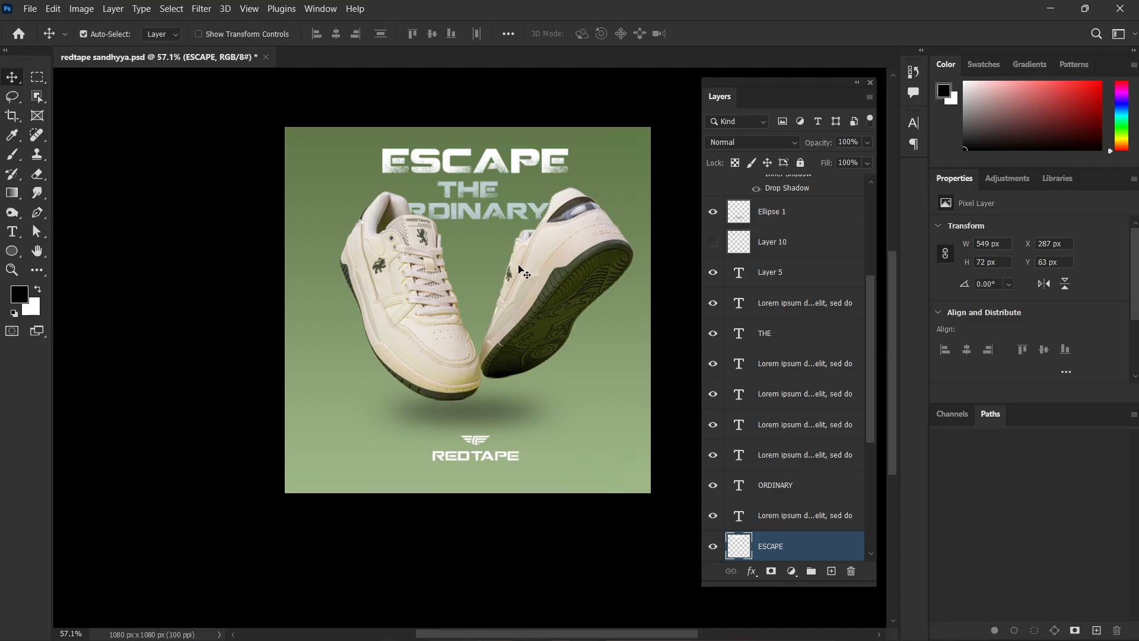
click(617, 623)
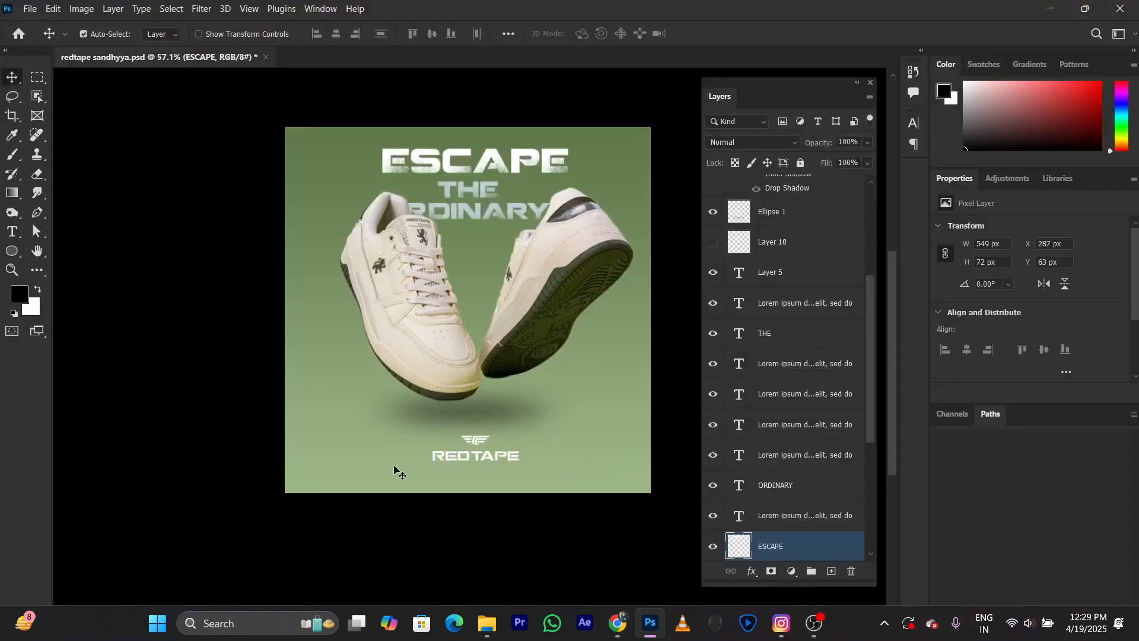
scroll(456, 559, right, 2)
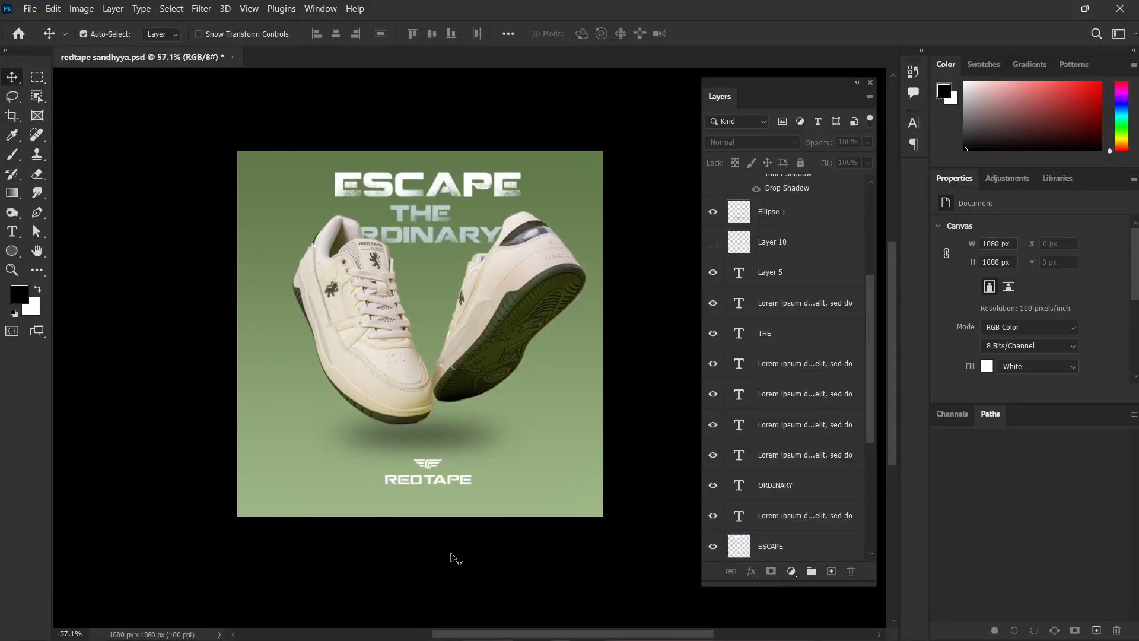
scroll(455, 559, up, 1)
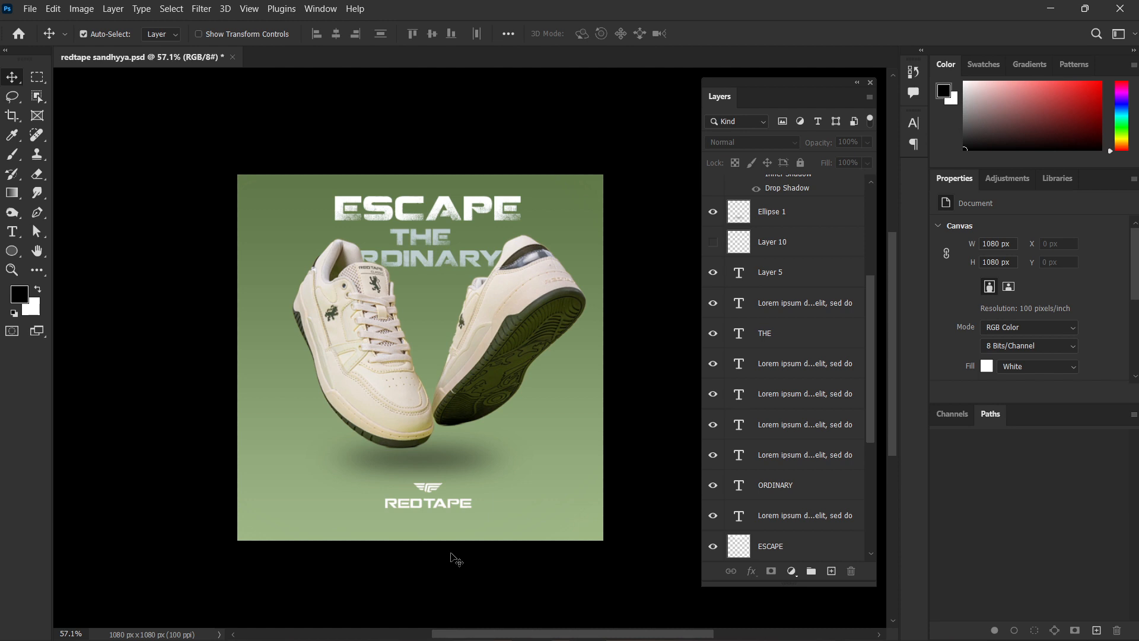
scroll(784, 415, down, 5)
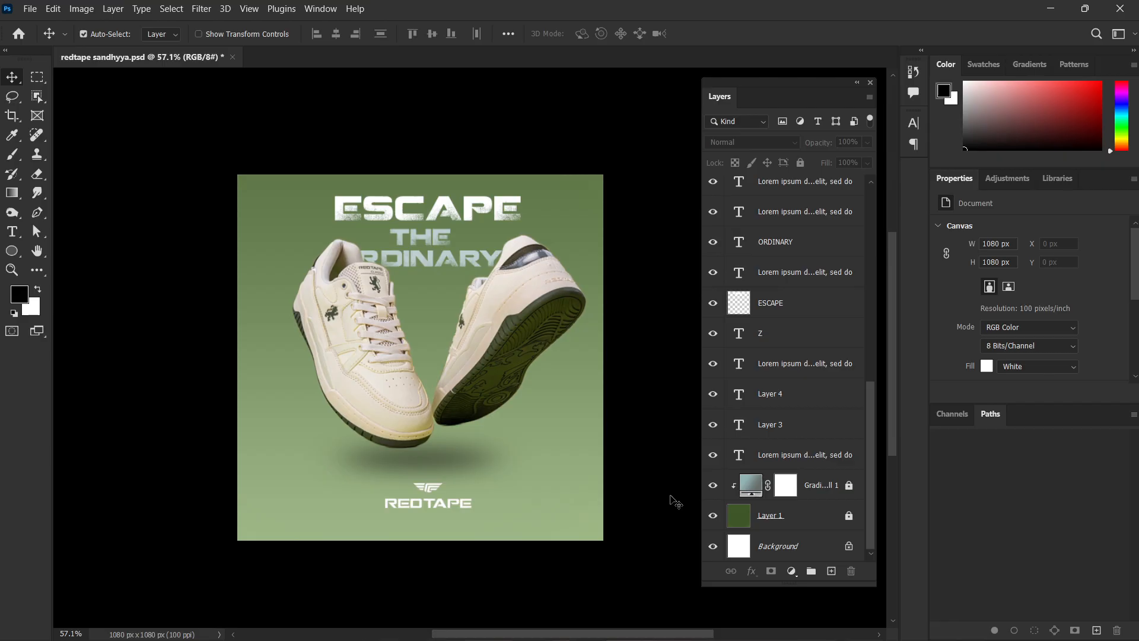
Save the centred poster layout, clearing the selection of the whole canvas.
key(ctrl+a)
key(ctrl+s)
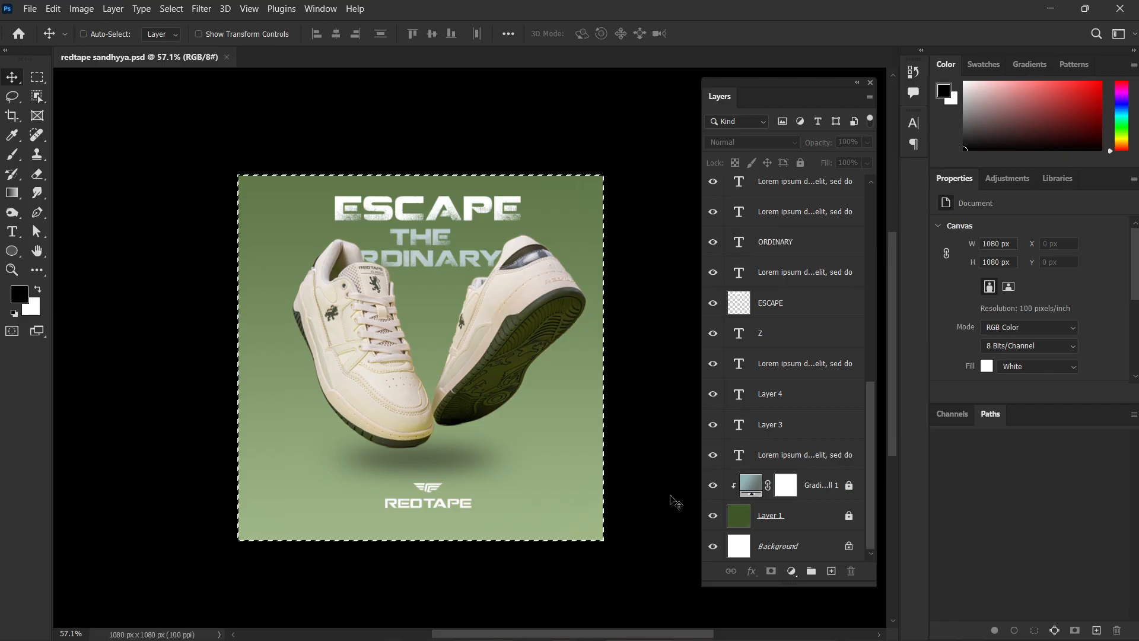
key(ctrl+d)
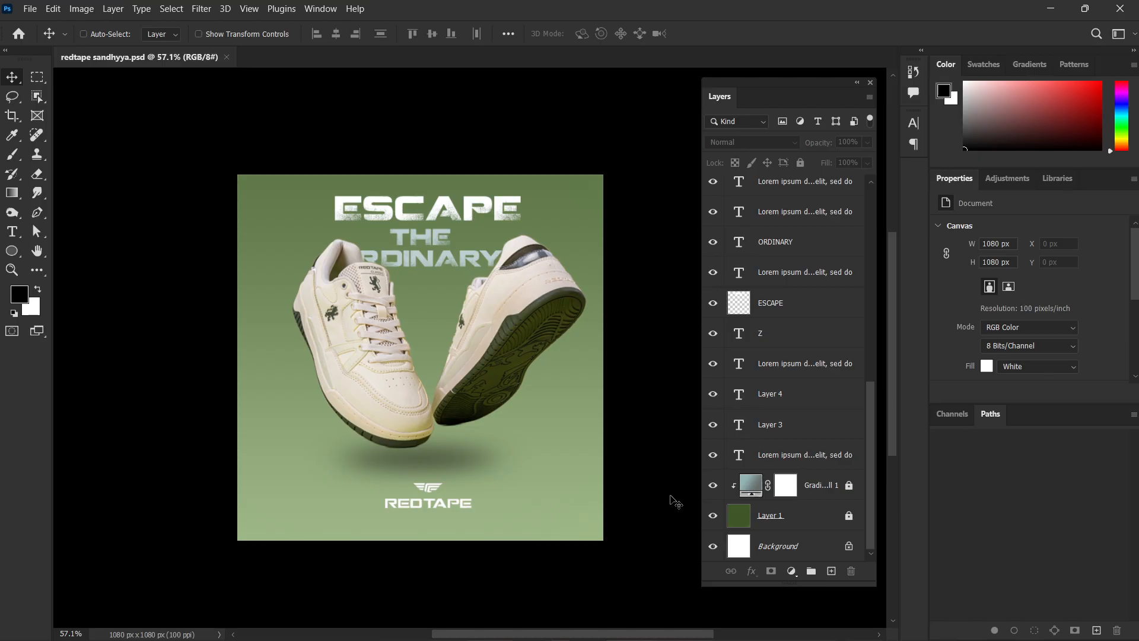
Step back through the edits to the earlier layout with smaller sneakers, the logo in the upper corner and the glowing curved line.
key(ctrl+z)
key(ctrl+z)
key(ctrl+z)
key(ctrl+z)
key(ctrl+z)
key(ctrl+z)
key(ctrl+z)
key(ctrl+z)
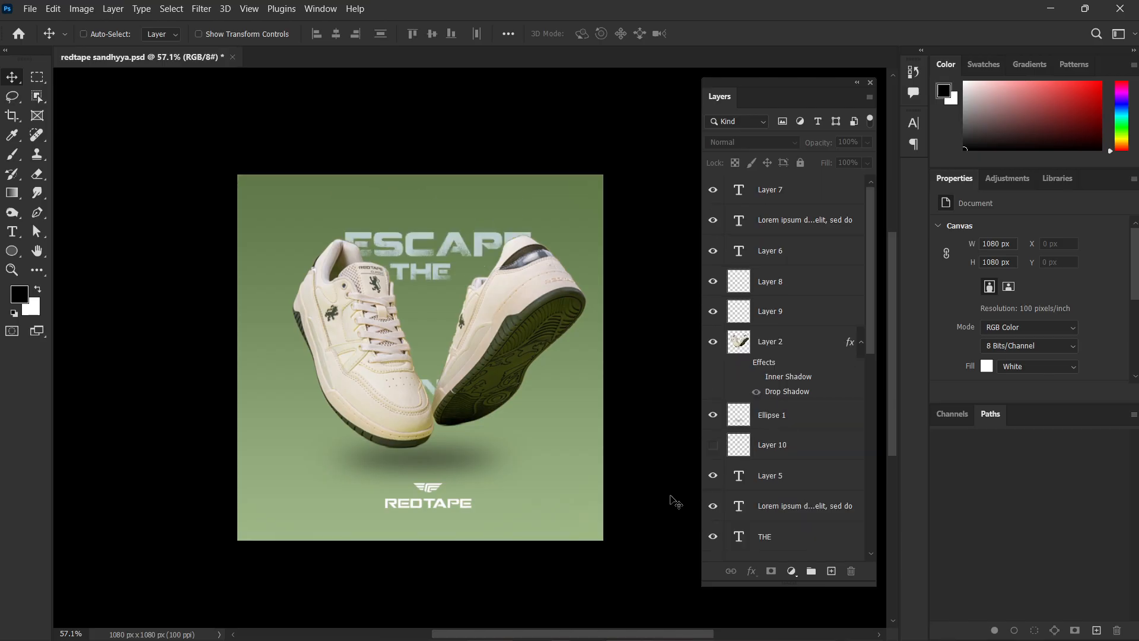
key(ctrl+shift+z)
key(ctrl+shift+z)
key(ctrl+shift+z)
key(ctrl+shift+z)
key(ctrl+shift+z)
key(ctrl+shift+z)
key(ctrl+shift+z)
key(ctrl+shift+z)
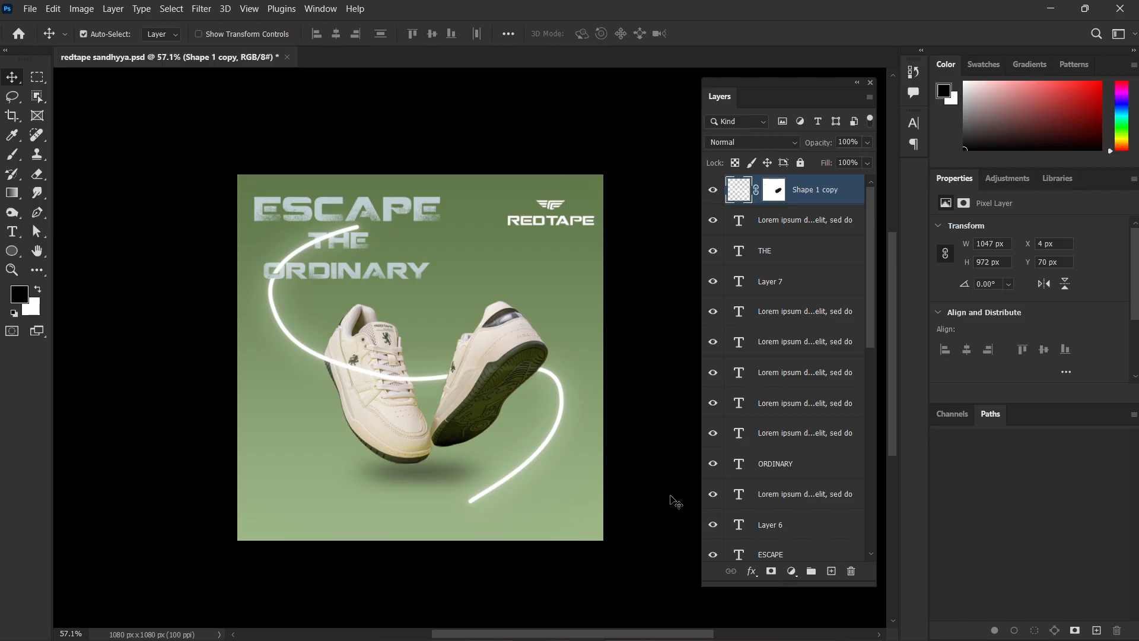
Delete the glowing white curved line around the sneakers, the Shape 1 copy layer.
ctrl+click(680, 417)
click(562, 409)
key(Delete)
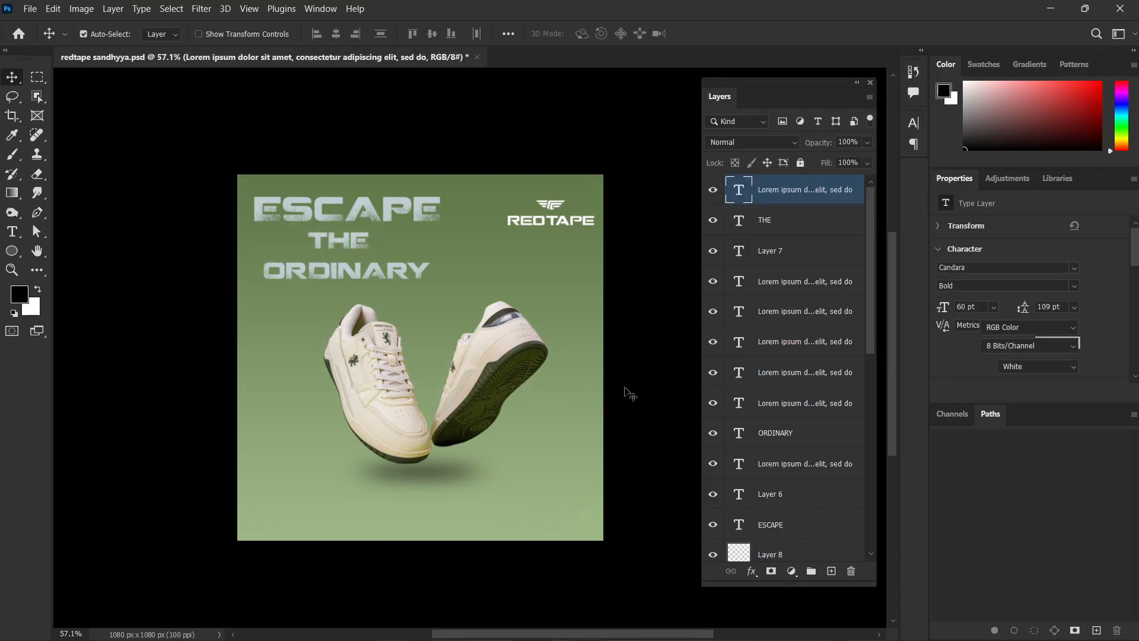
Save the poster and close the document.
click(626, 392)
key(ctrl+s)
click(1119, 9)
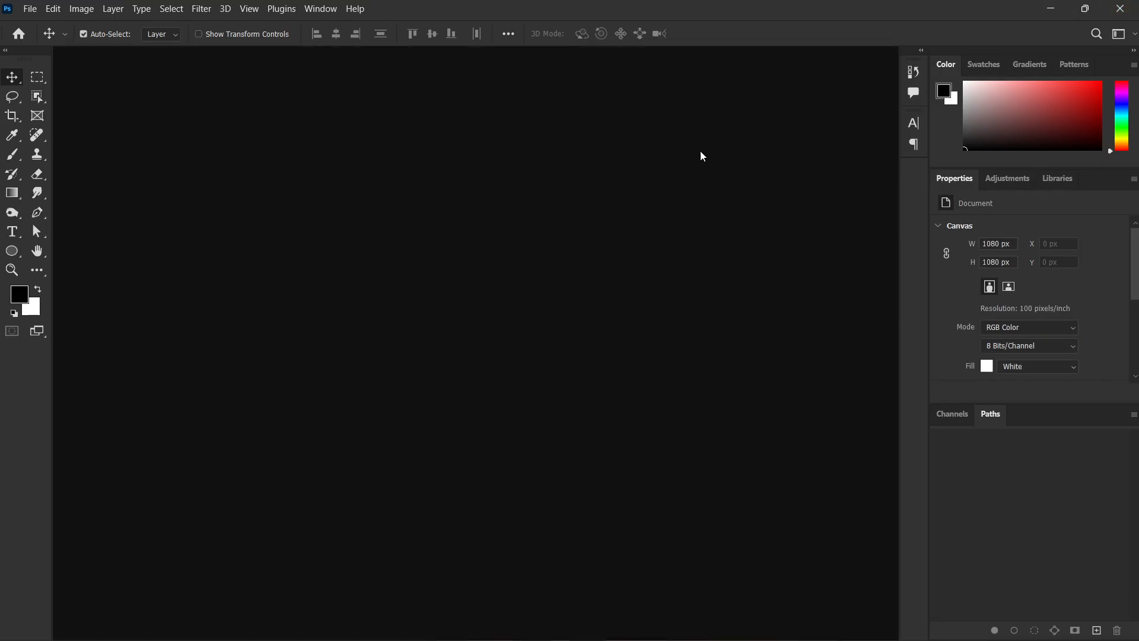